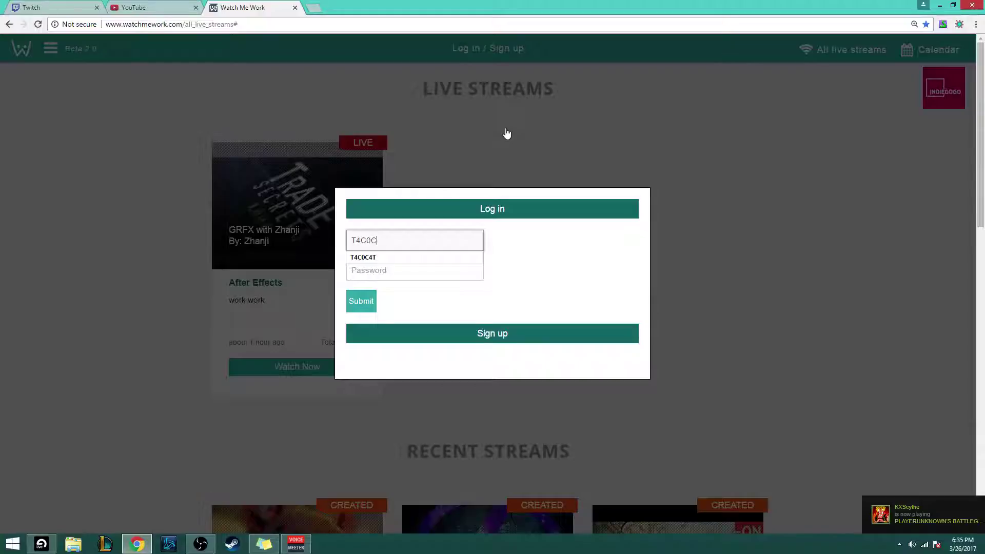
Log in to Watch Me Work with the suggested account username and the account password
key("Down")
key("Return")
key("Tab")
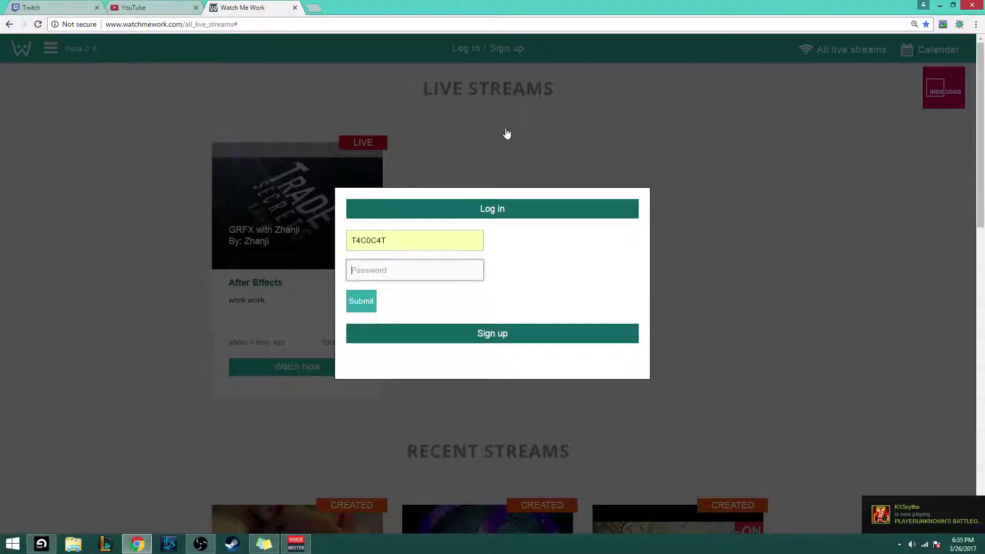
type("••••••••••••")
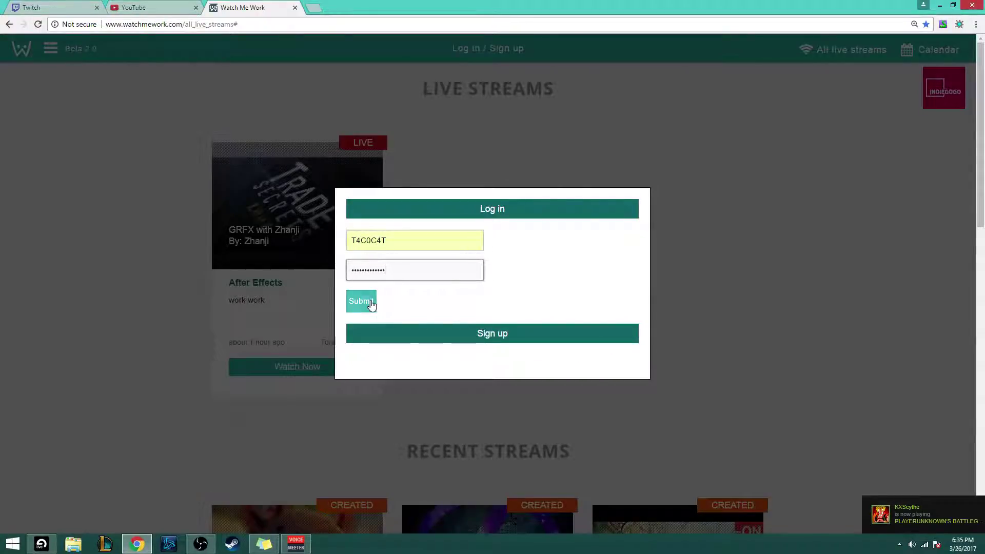
left_click(371, 302)
Switch to YouTube and open the live streaming dashboard in the channel's Creator Studio
key("ctrl+shift+Tab")
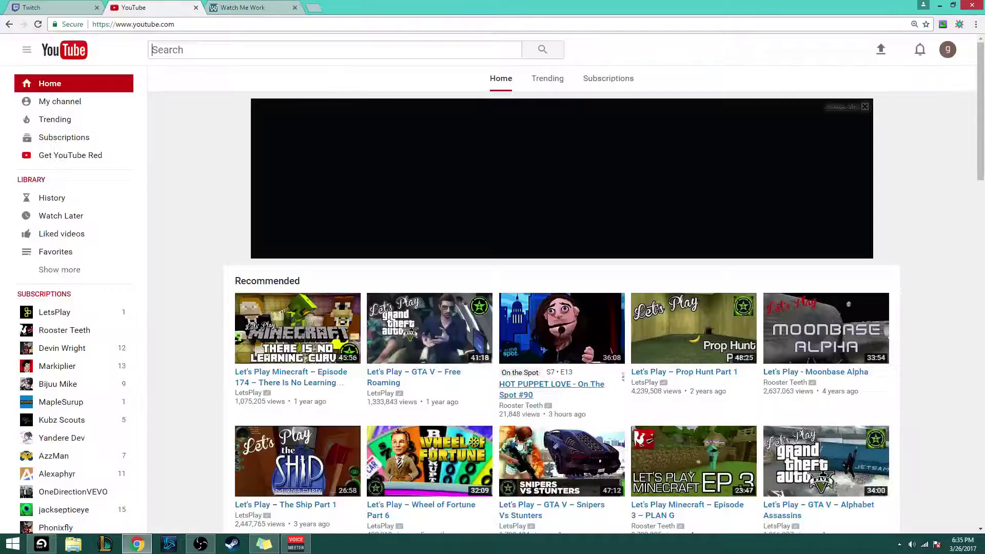
left_click(948, 49)
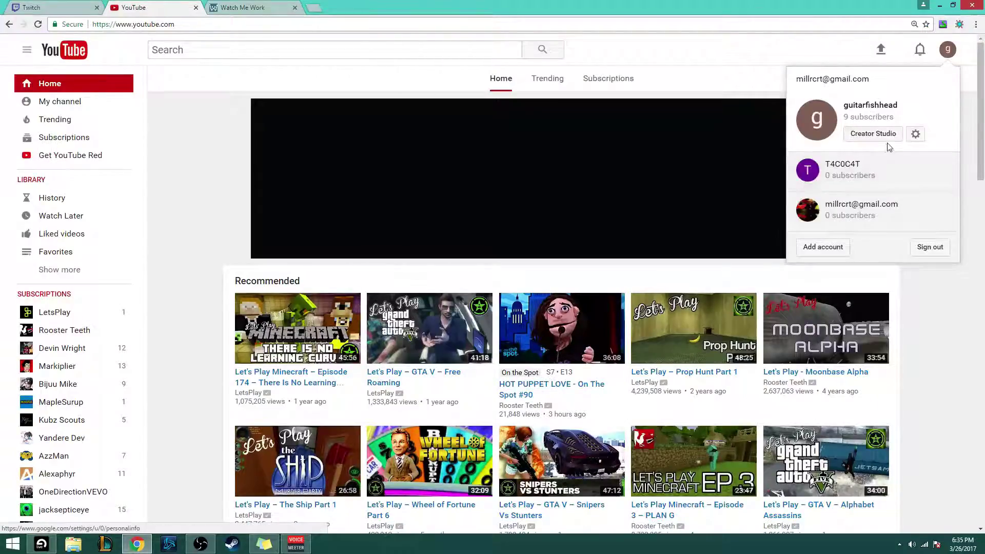
left_click(885, 136)
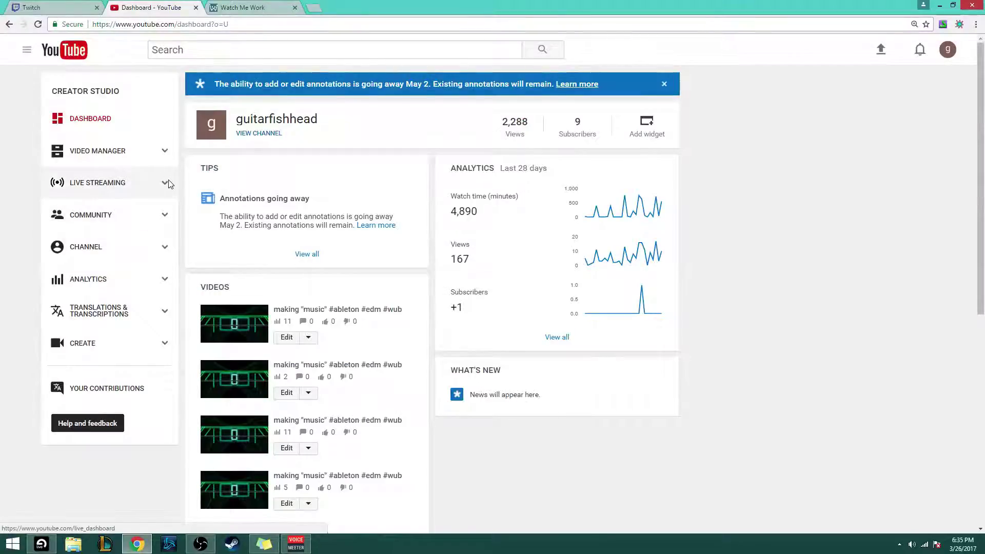
left_click(169, 185)
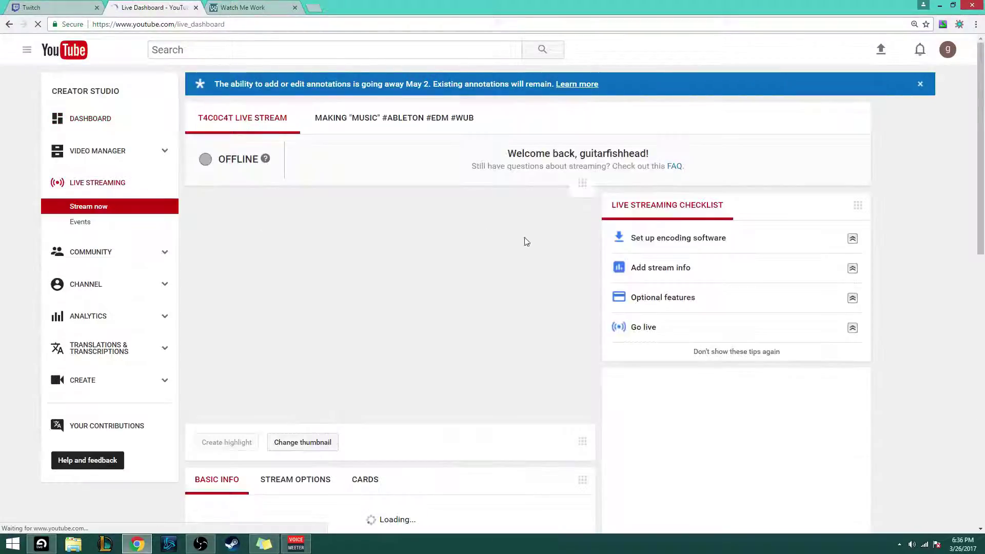
Open the watch page of the event making "music" #ableton #edm #wub from the live events list
scroll(501, 279, "down", 2)
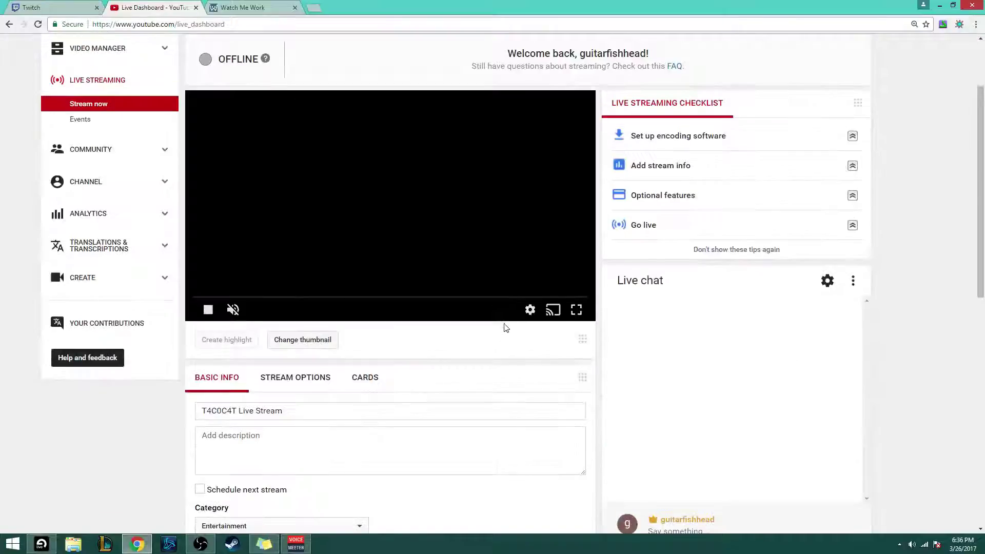
scroll(506, 328, "up", 2)
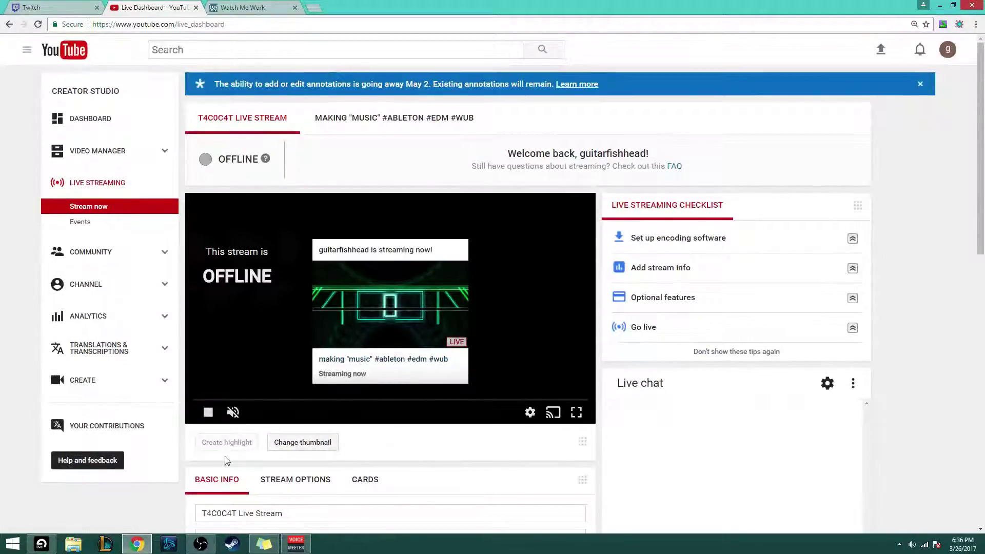
scroll(227, 460, "down", 1)
left_click(78, 169)
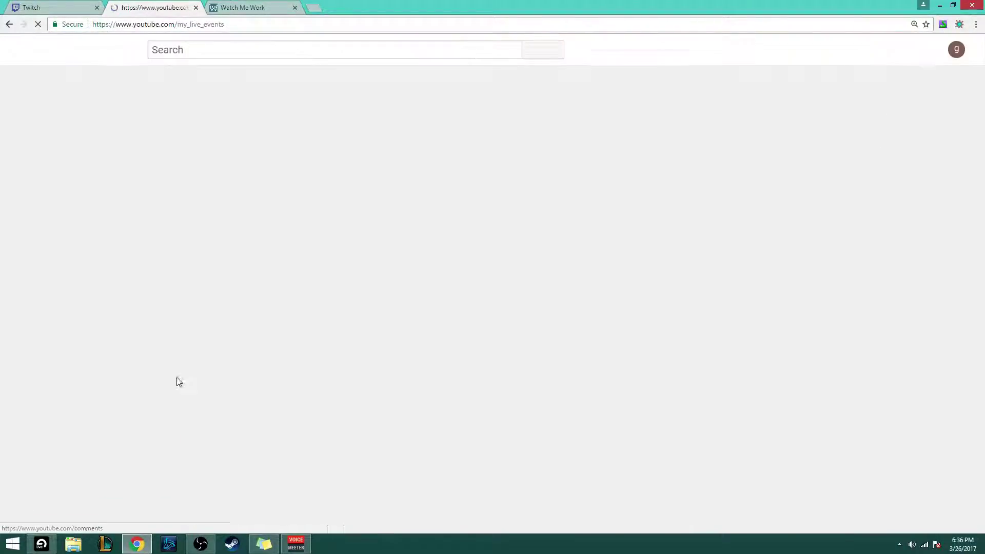
left_click(376, 189)
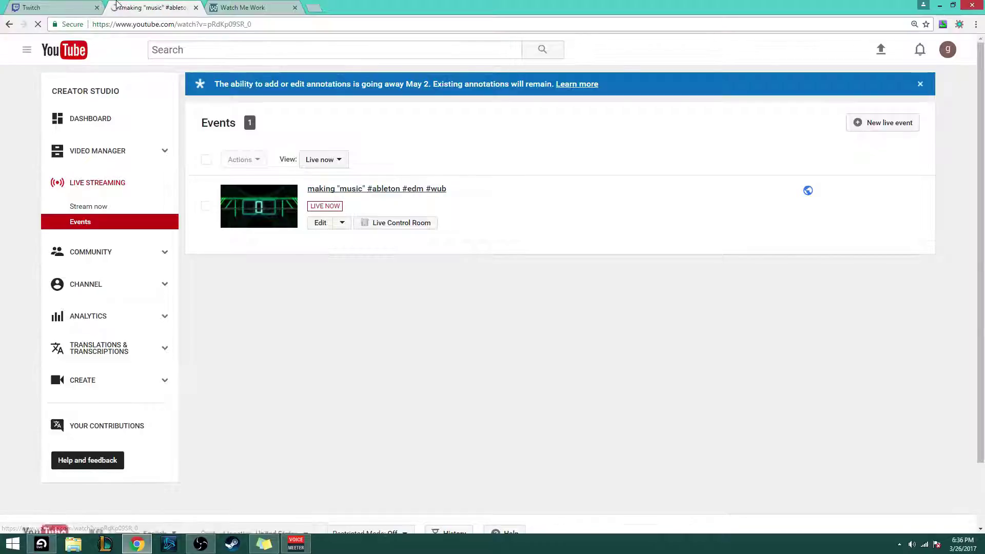
Switch to Twitch, open the channel dashboard, and check the broadcast in Open Broadcaster Software
left_click(52, 7)
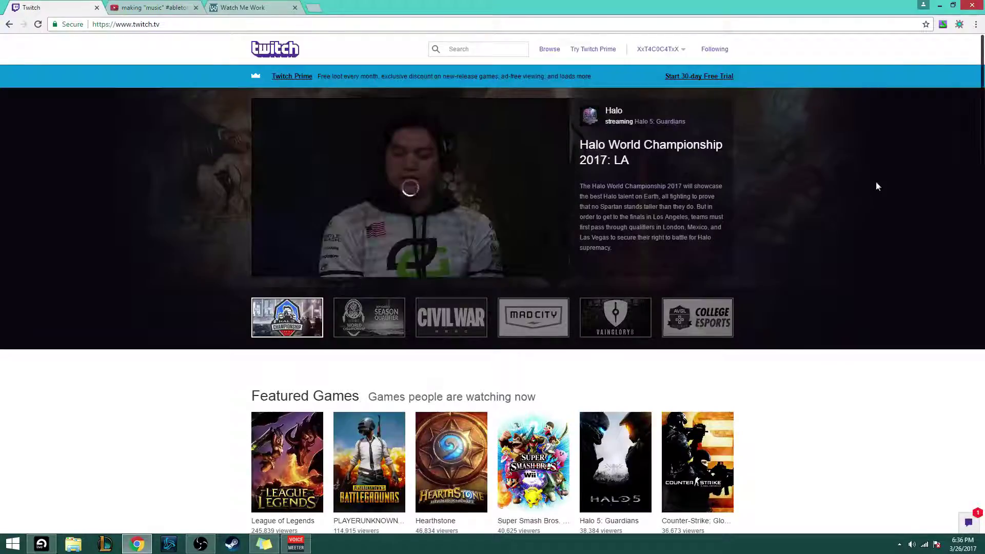
left_click(968, 524)
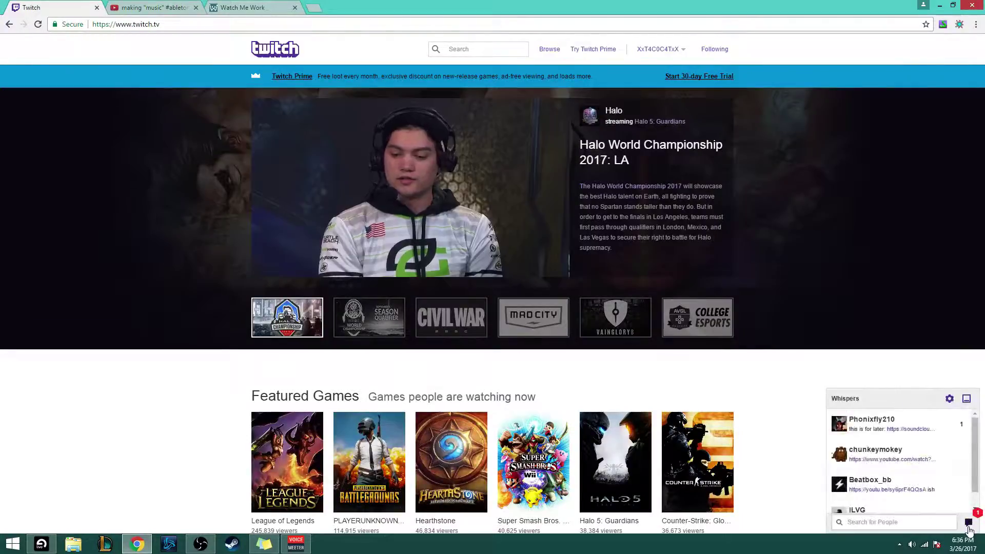
left_click(969, 526)
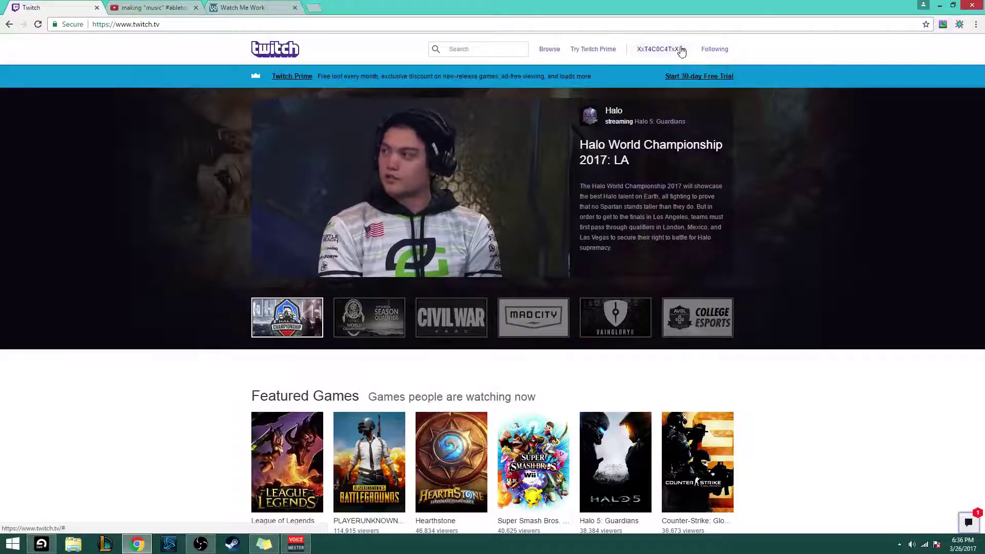
left_click(682, 50)
left_click(677, 97)
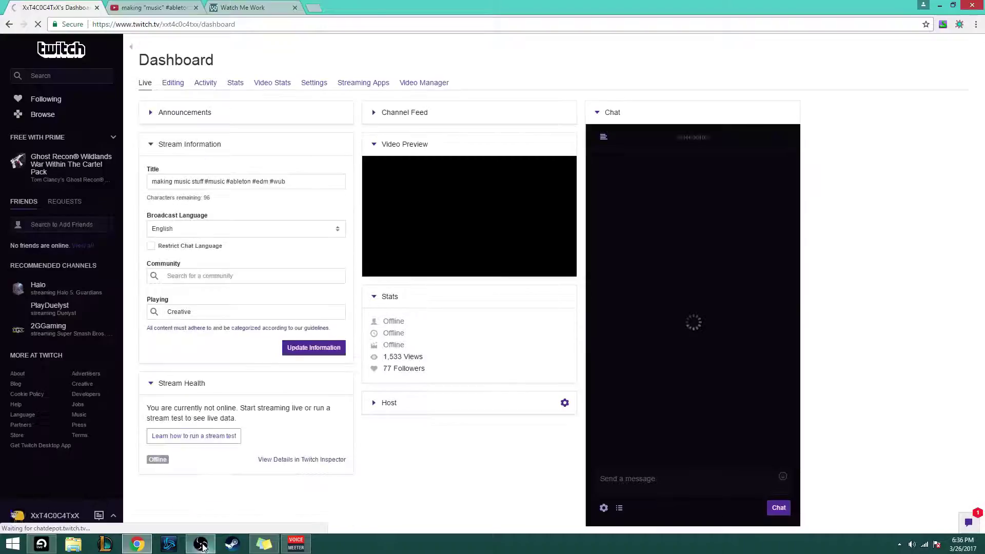
left_click(201, 544)
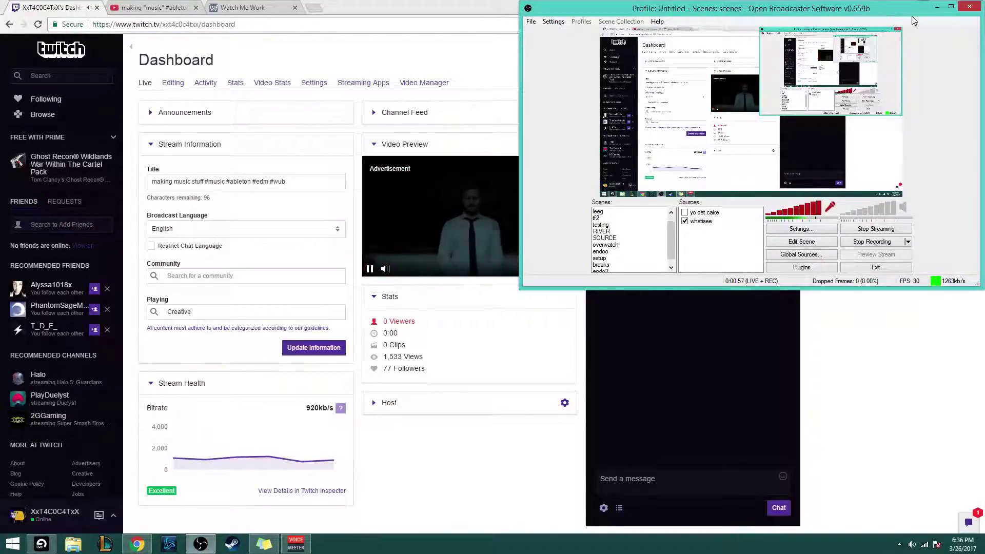
left_click(937, 7)
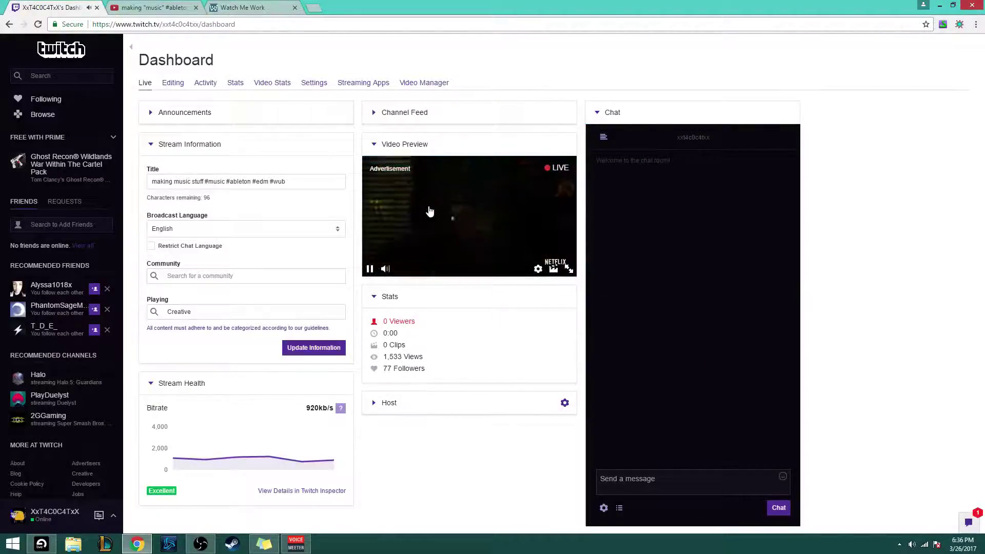
Start creating a stream on Watch Me Work with Music as the application
left_click(249, 7)
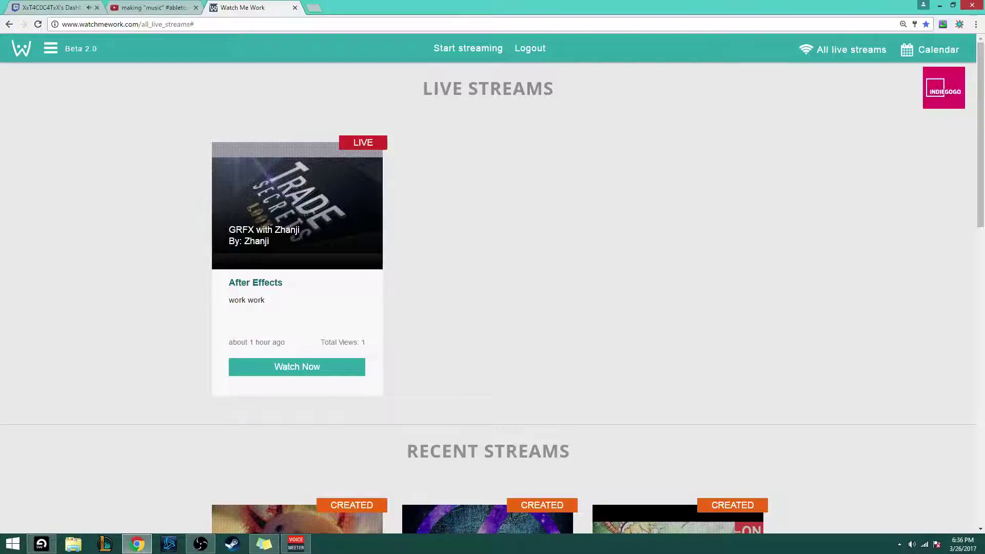
left_click(451, 48)
left_click(464, 179)
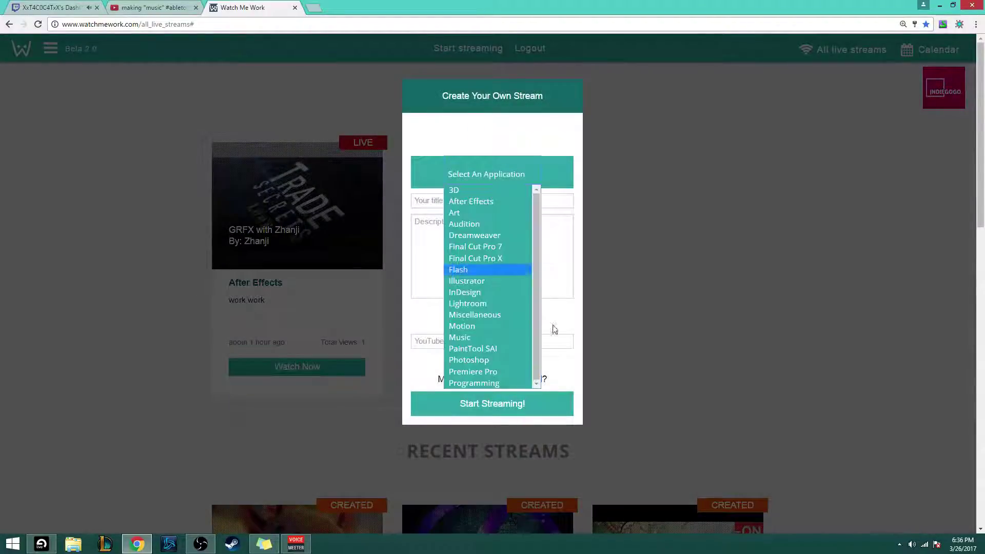
left_click(461, 337)
Examine the live broadcast's YouTube watch page and return to the Watch Me Work stream form
key("ctrl+2")
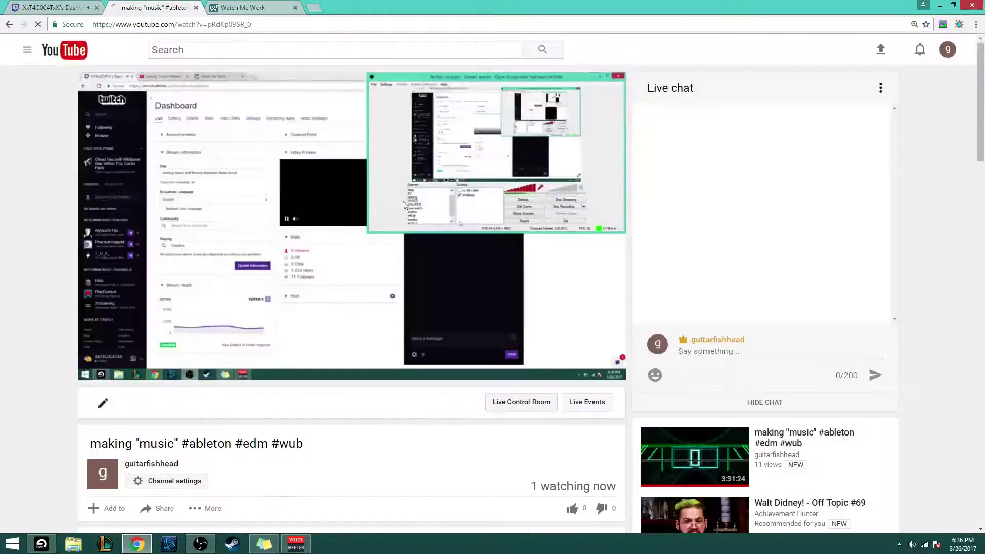
scroll(655, 283, "down", 5)
scroll(255, 400, "up", 5)
mouse_move(138, 375)
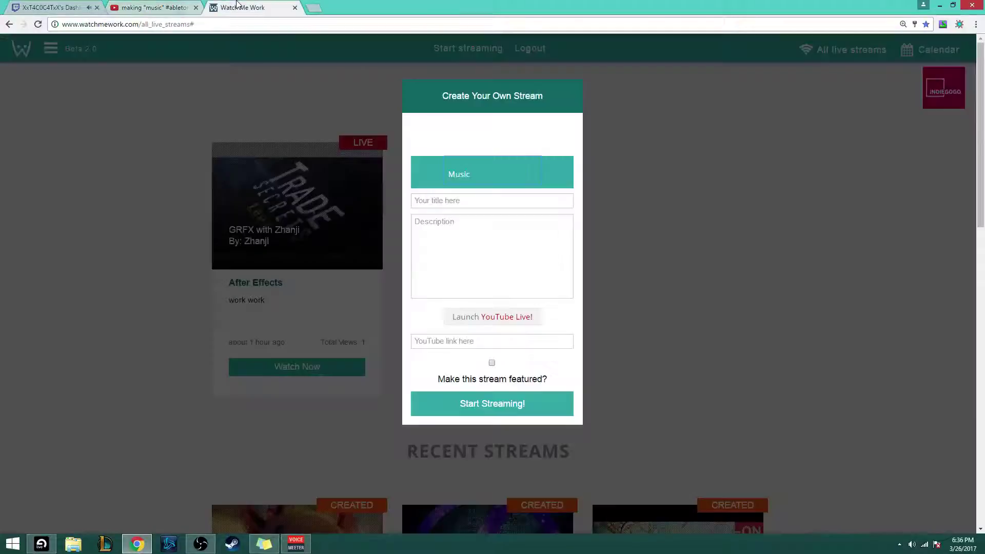
left_click(240, 8)
Pop out the Twitch dashboard's chat into its own window and place it at the lower-right edge of the desktop
left_click(42, 6)
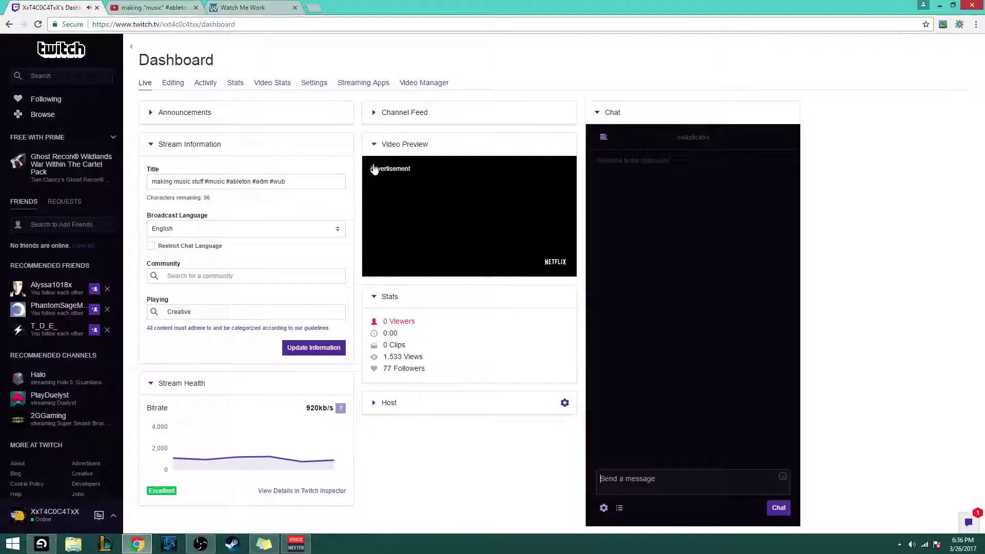
left_click(603, 508)
left_click(621, 328)
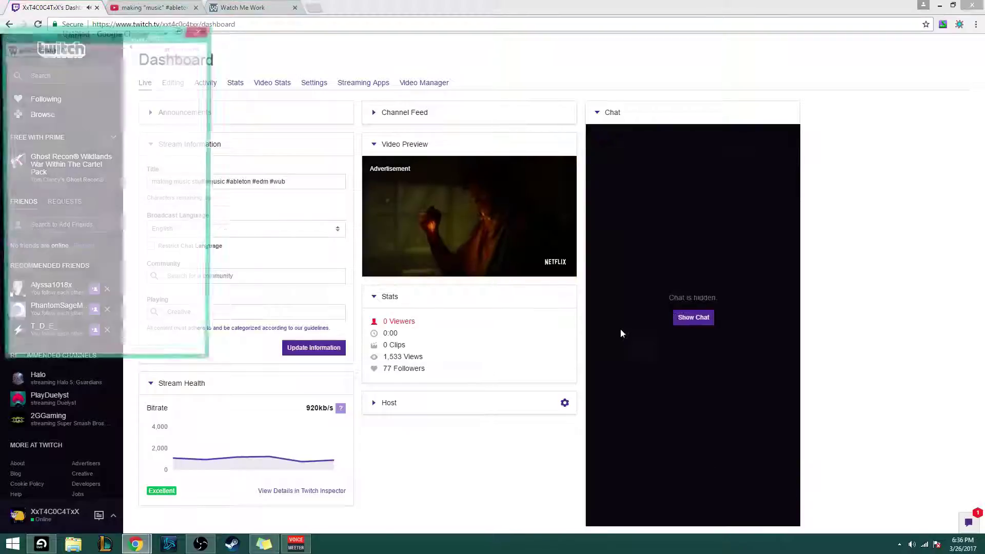
left_click_drag(105, 31, 862, 203)
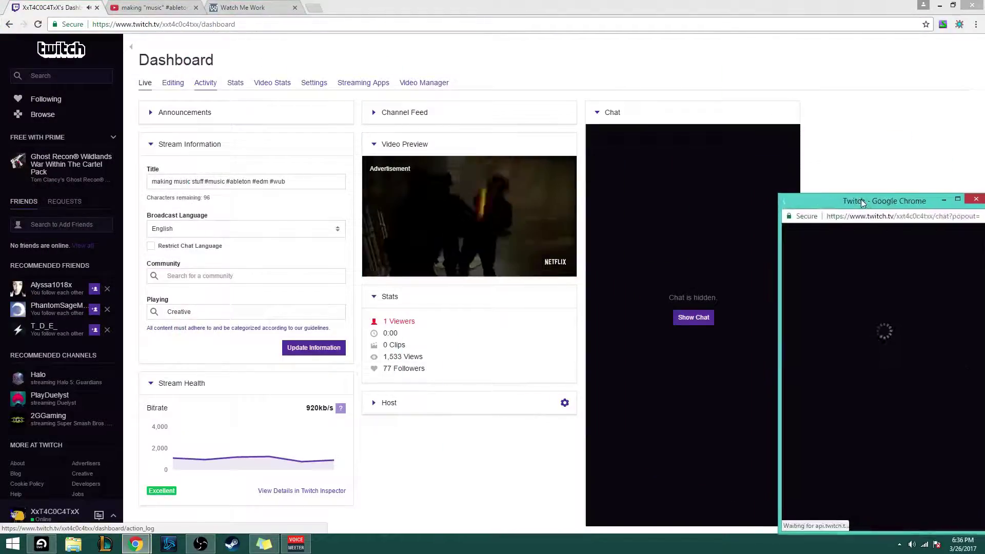
Title the new Watch Me Work stream "T4C0C4T ableton music", keeping Music as its application
left_click(203, 6)
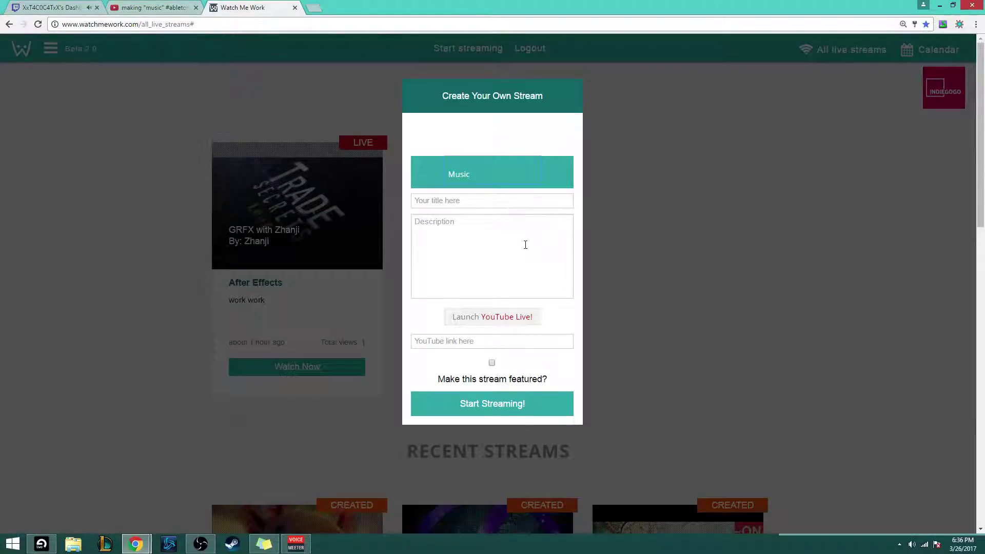
left_click(465, 174)
left_click(463, 173)
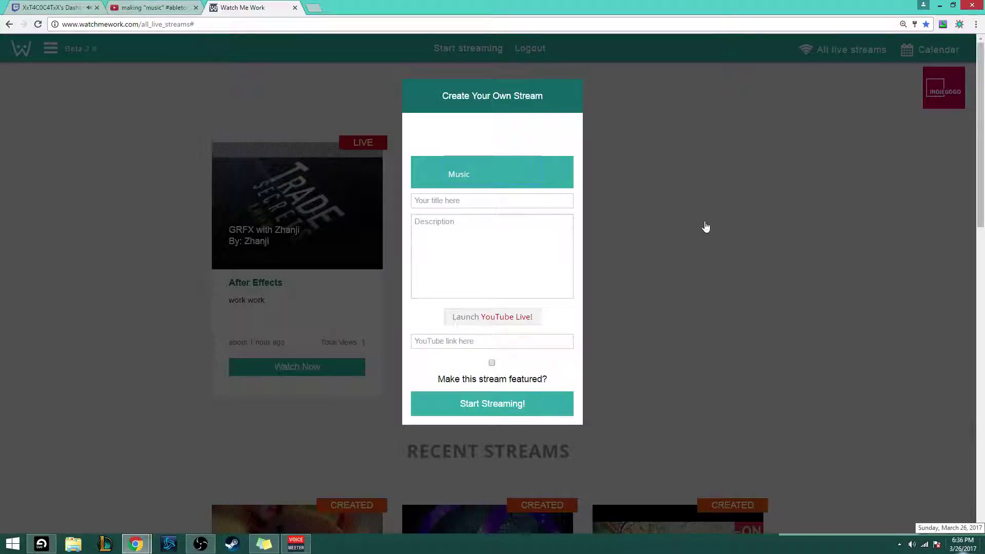
left_click(481, 173)
left_click(481, 173)
left_click(458, 202)
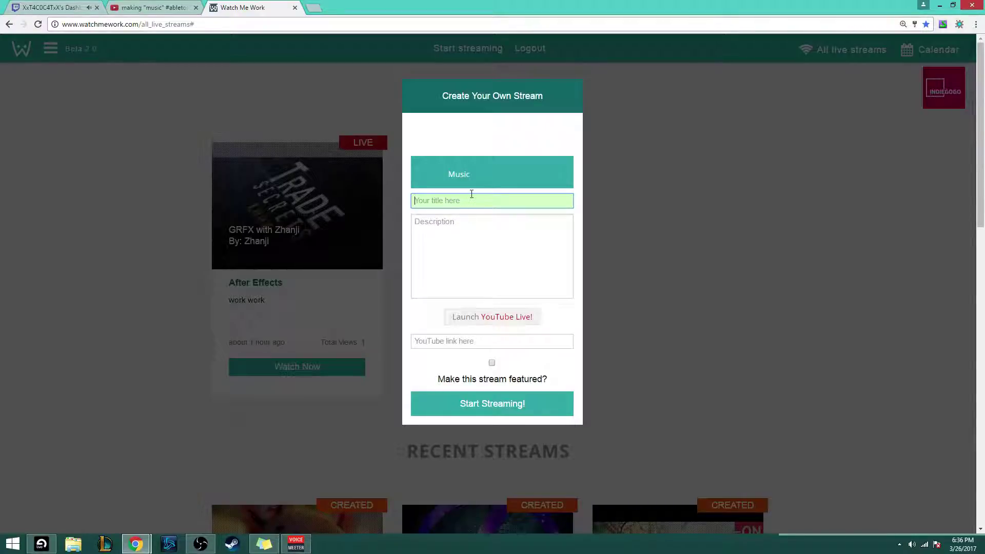
type("T4C0C4T")
type("ableton music")
left_click(478, 224)
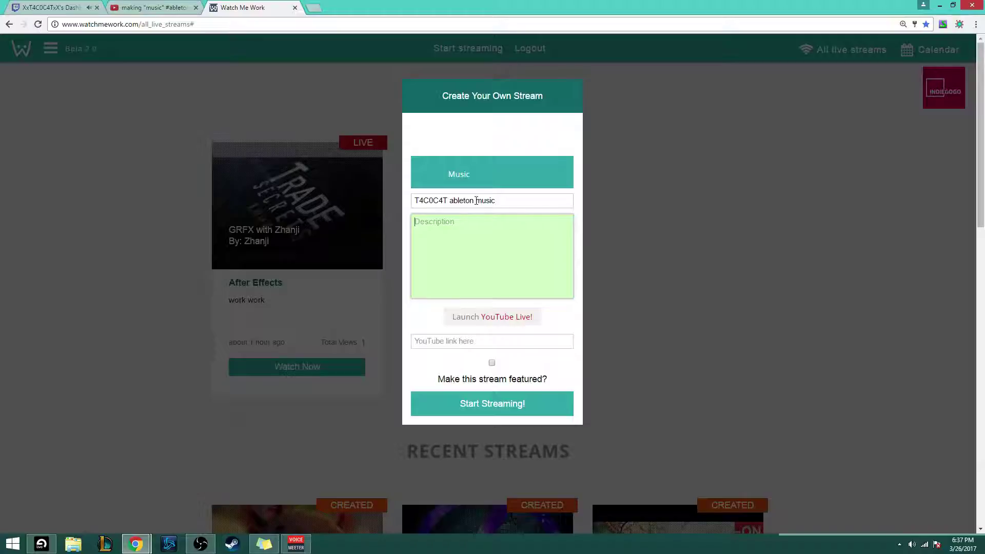
left_click_drag(476, 200, 451, 203)
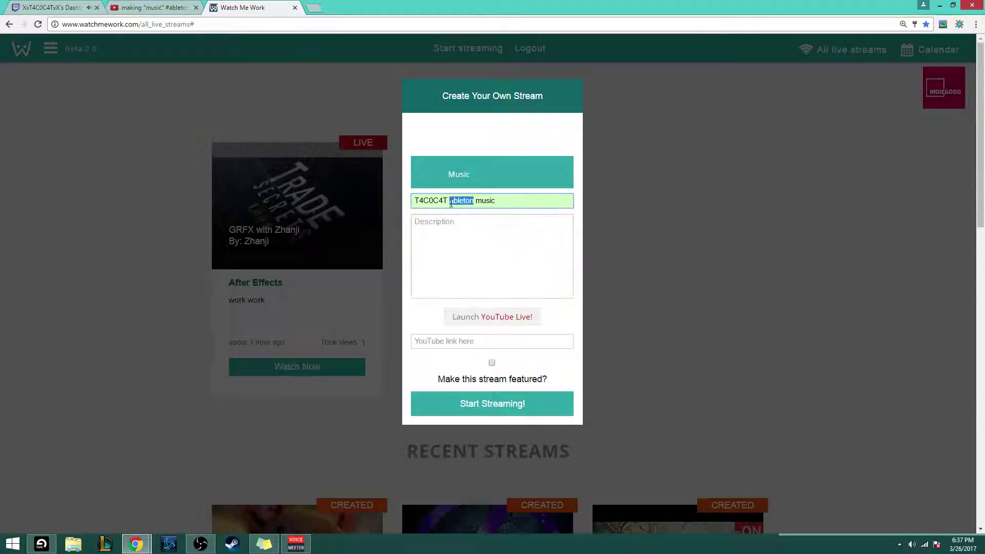
left_click(480, 225)
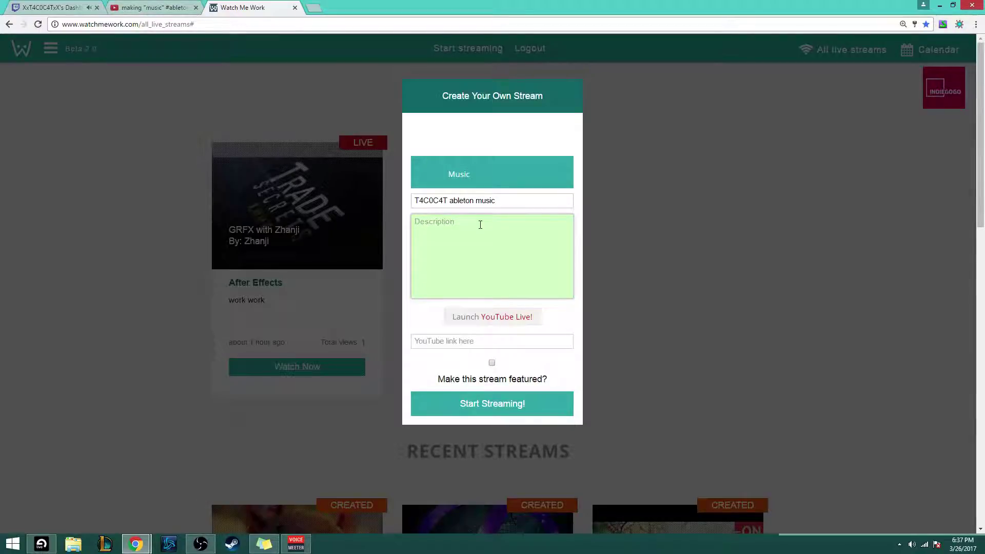
Copy the share link of the YouTube broadcast and paste it as the YouTube link of the Watch Me Work stream
left_click(174, 8)
scroll(449, 330, "down", 2)
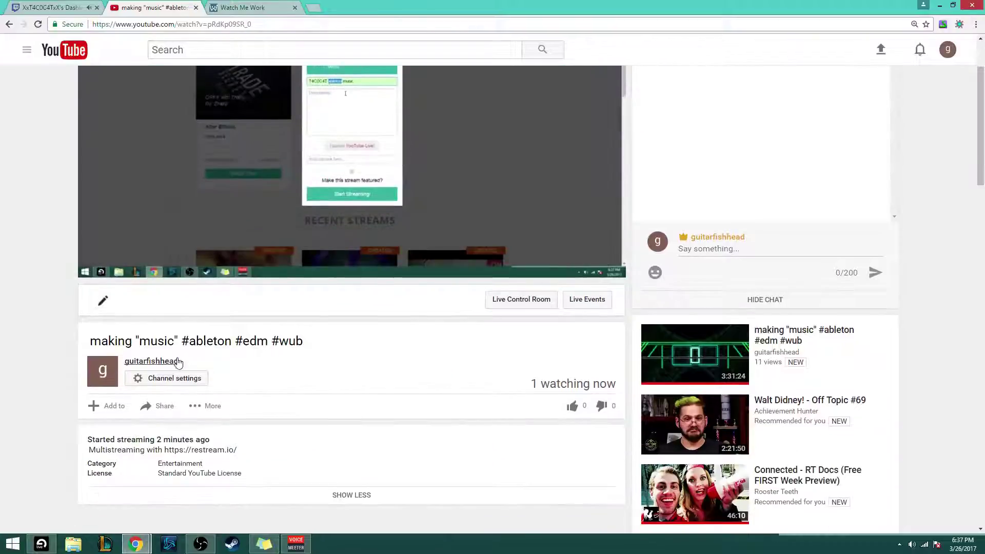
scroll(176, 359, "down", 2)
left_click(174, 306)
key("ctrl+c")
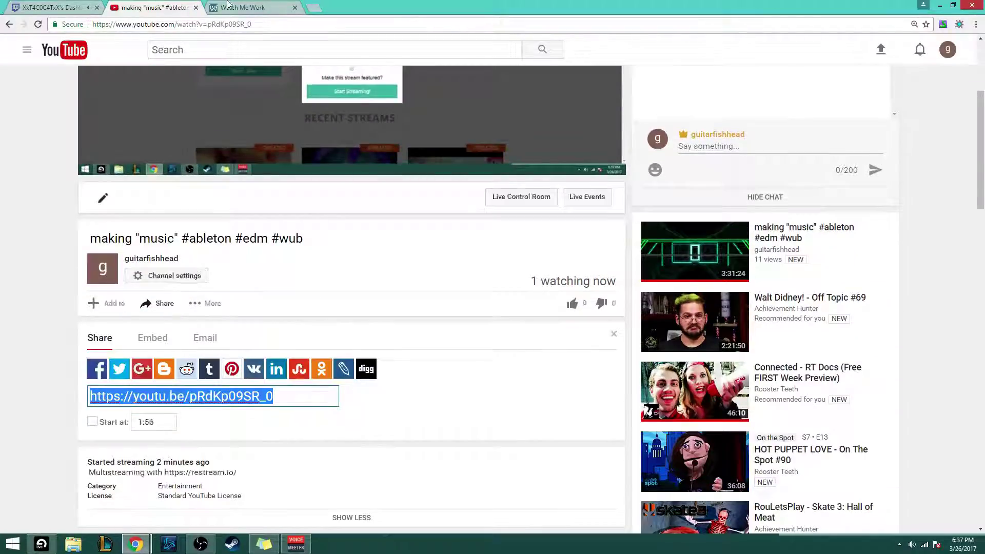
key("ctrl+Tab")
left_click(467, 340)
key("ctrl+v")
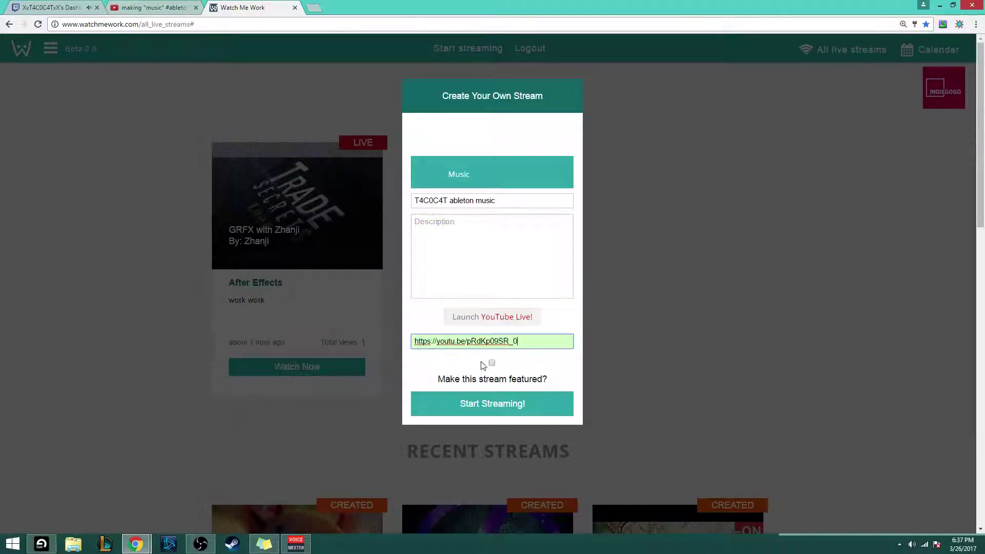
left_click(132, 5)
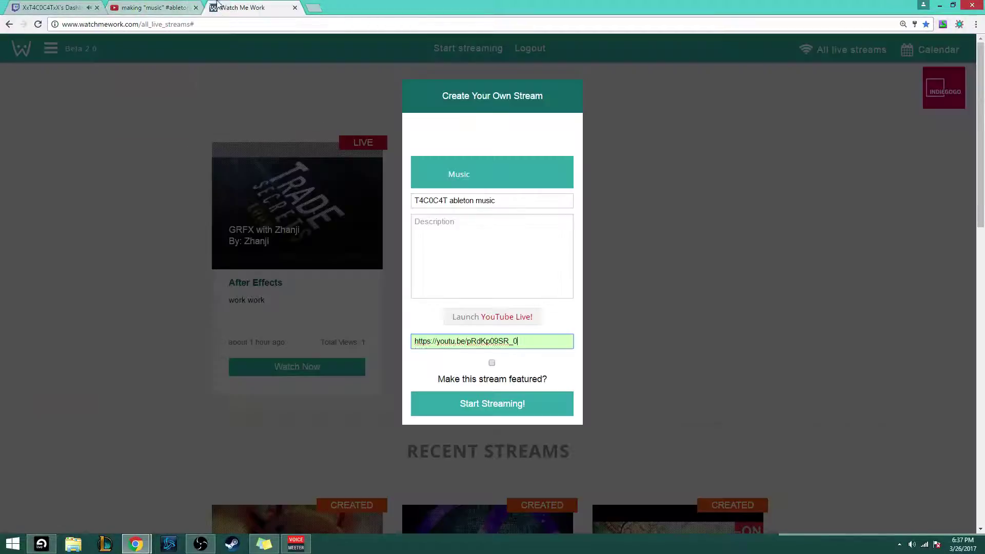
key("ctrl+Tab")
left_click(471, 248)
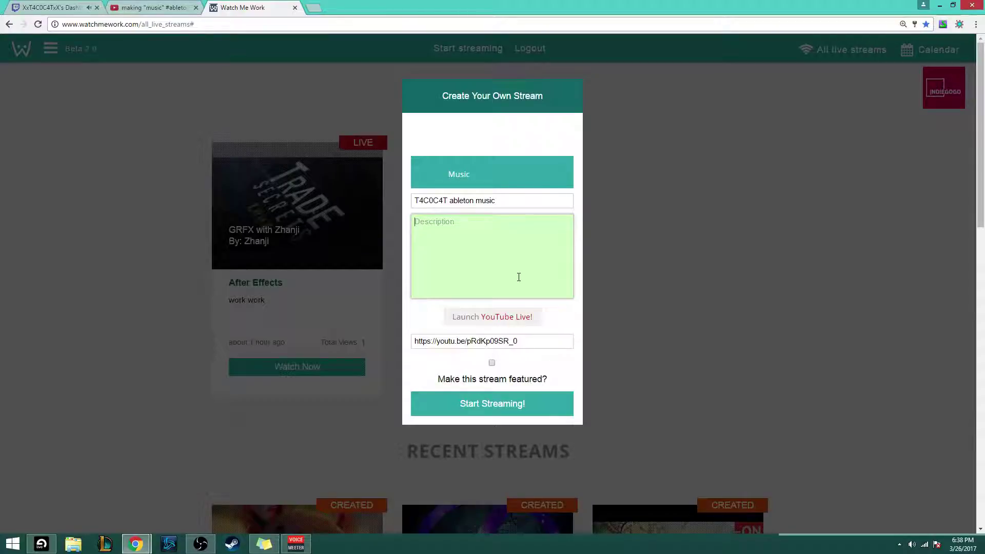
type("i cant think of a description, but the titl")
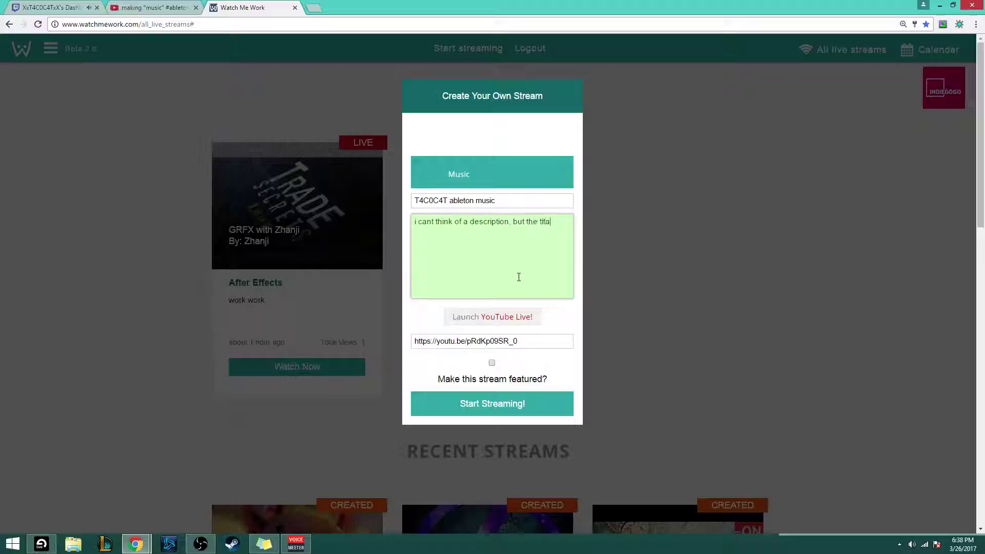
type("e")
type(" is basically h")
key("BackSpace")
key("BackSpace")
key("BackSpace")
key("BackSpace")
key("BackSpace")
key("BackSpace")
key("BackSpace")
key("BackSpace")
key("BackSpace")
key("BackSpace")
key("BackSpace")
key("BackSpace")
key("BackSpace")
key("BackSpace")
key("BackSpace")
key("BackSpace")
key("BackSpace")
key("BackSpace")
key("BackSpace")
key("BackSpace")
Replace the stream's description with "working on projects and other music like stuff and things and yea"
key("ctrl+a")
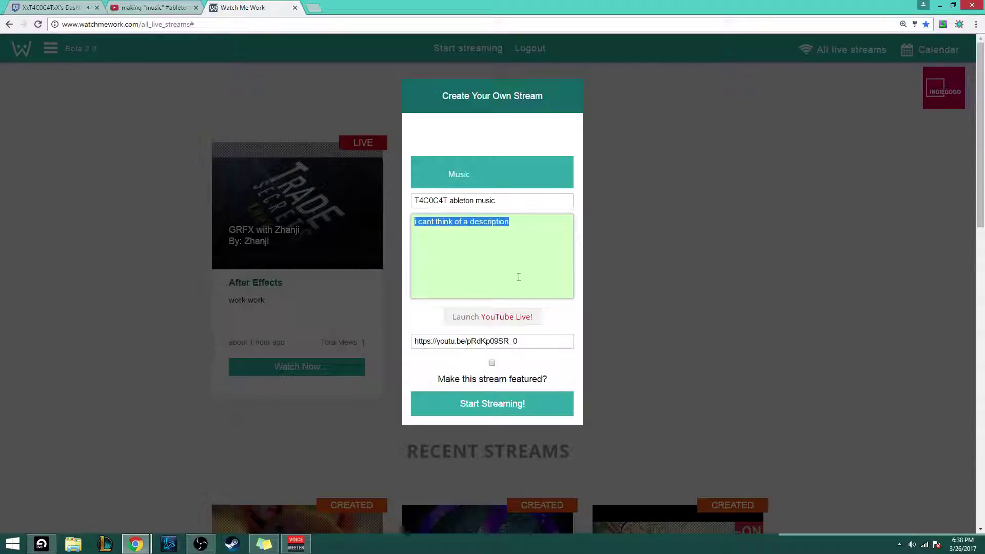
type("working on projec")
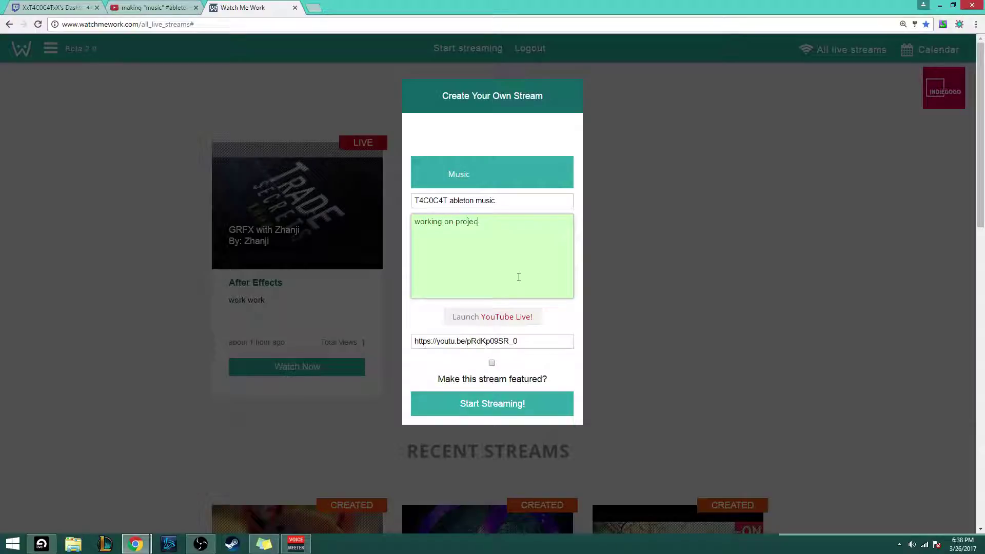
type("ts and other music like stu")
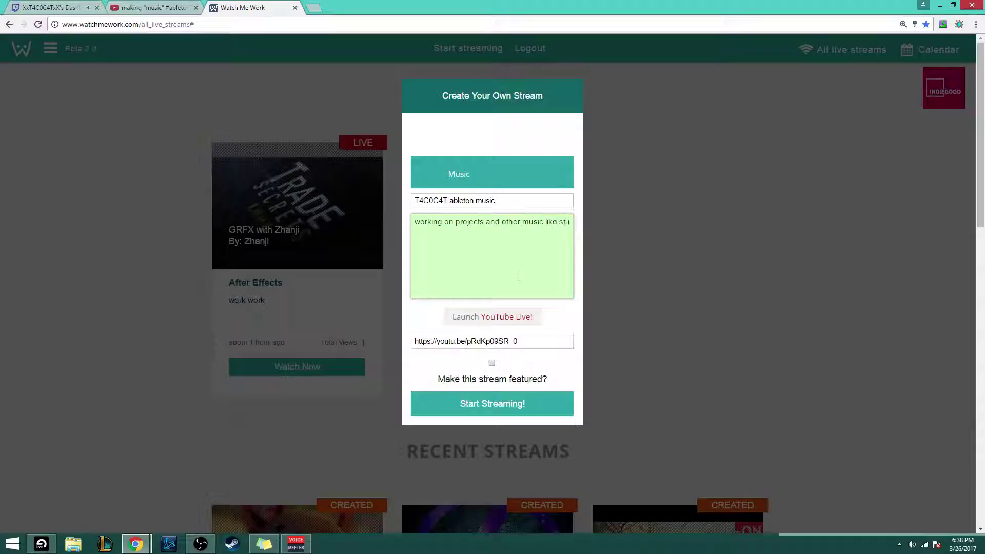
type("ff and things and yea")
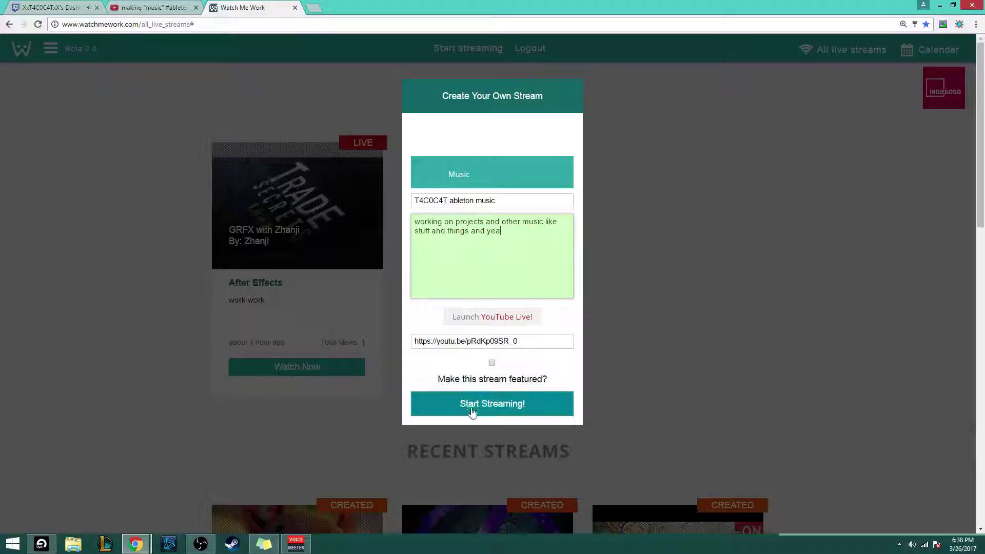
Open the Watch Me Work home page in a separate tab, look over its featured streams, and close that tab
left_click(314, 7)
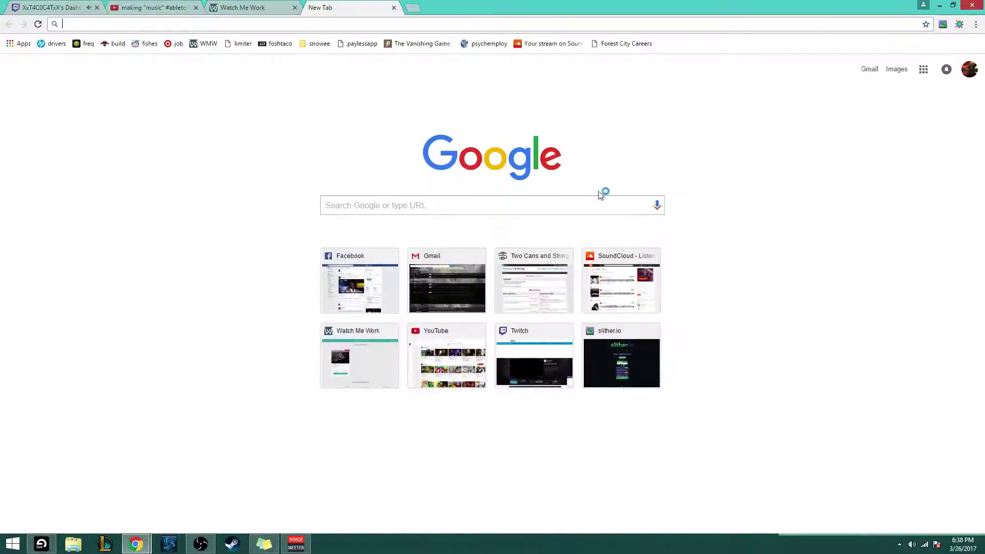
left_click(377, 349)
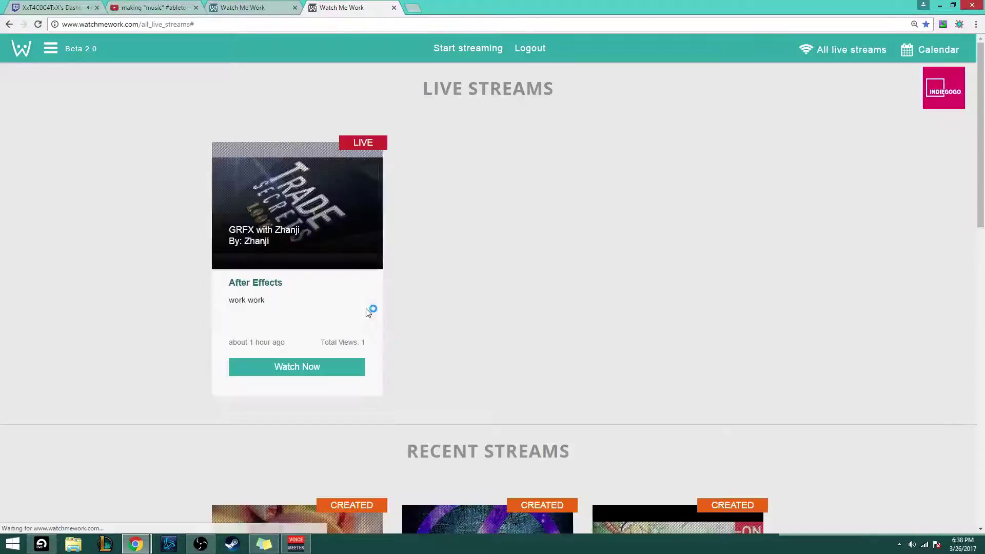
left_click(51, 48)
left_click(69, 75)
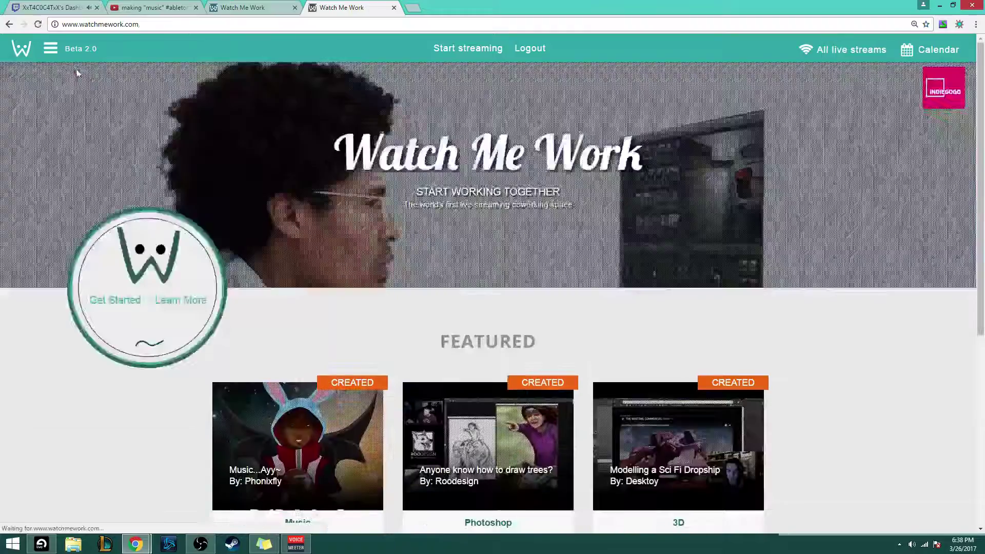
scroll(244, 154, "down", 4)
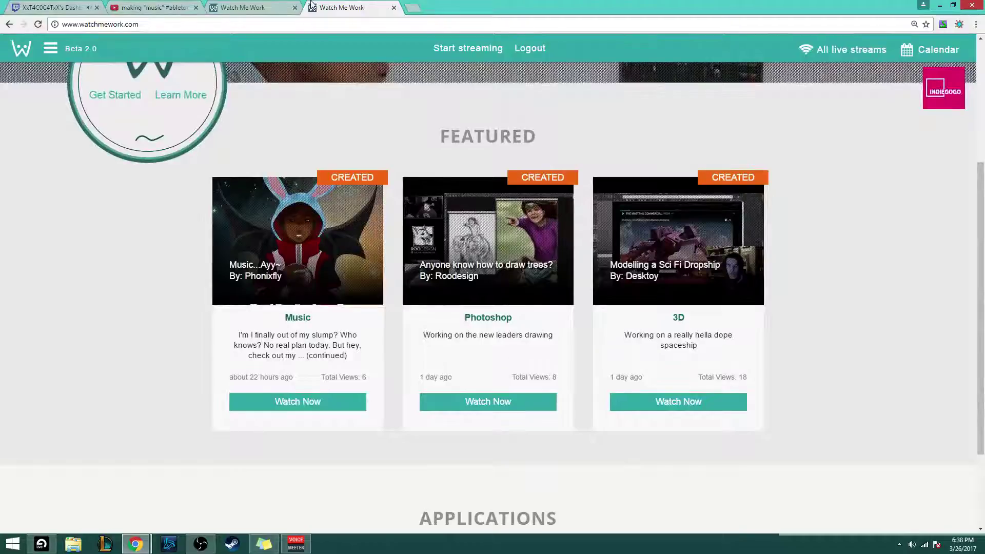
left_click(393, 7)
Make the new Watch Me Work stream featured and start streaming
left_click(492, 362)
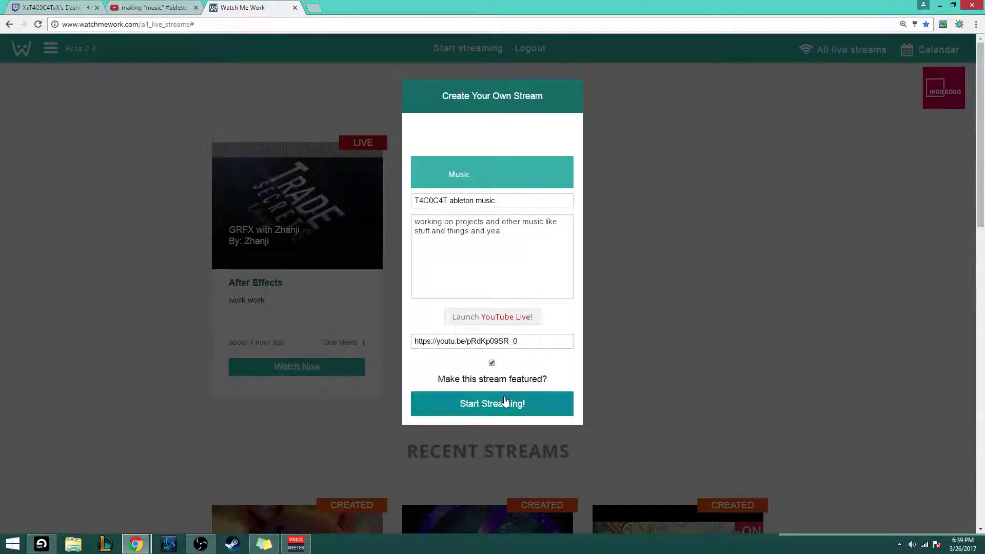
left_click(506, 403)
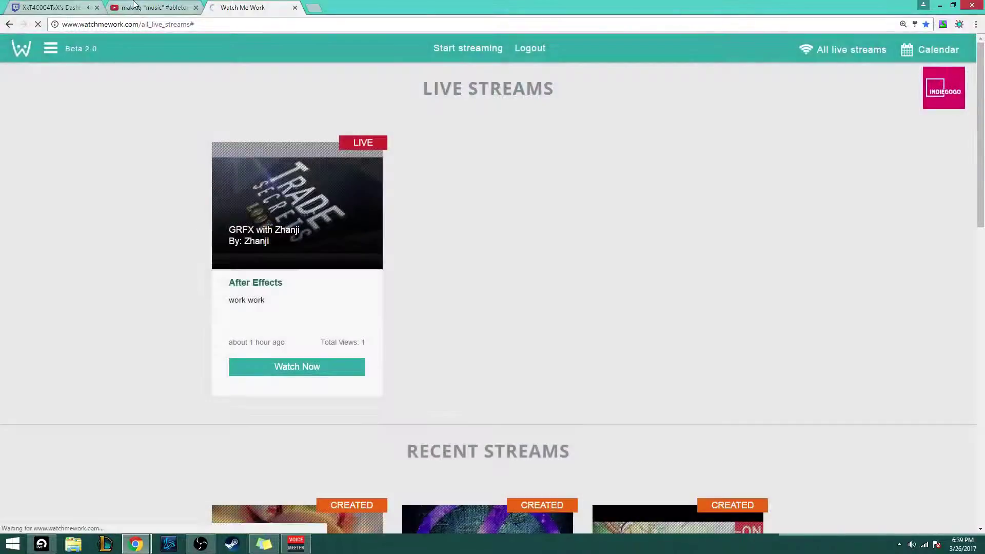
Check the Twitch dashboard and the YouTube watch page, and view the new stream's page on Watch Me Work
left_click(91, 5)
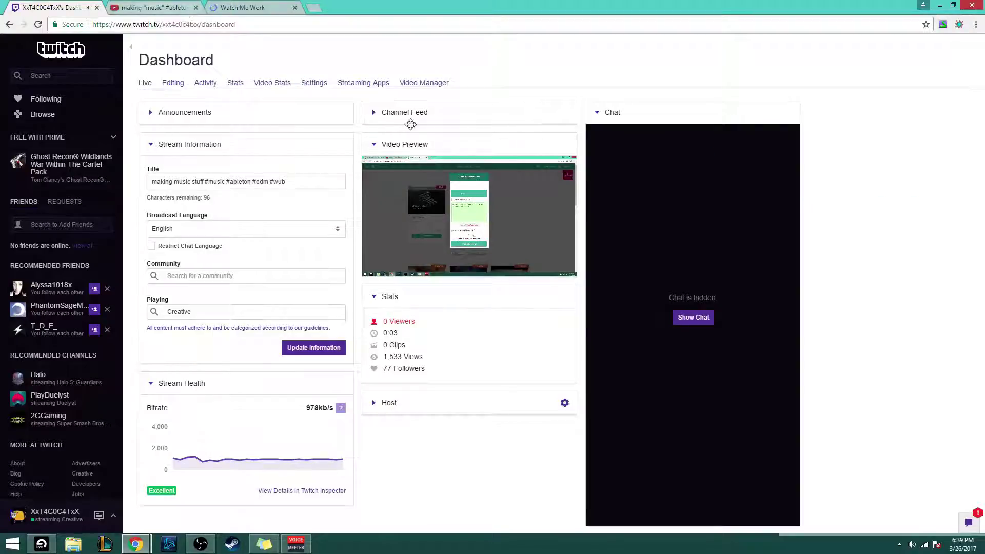
left_click(154, 7)
scroll(438, 382, "up", 5)
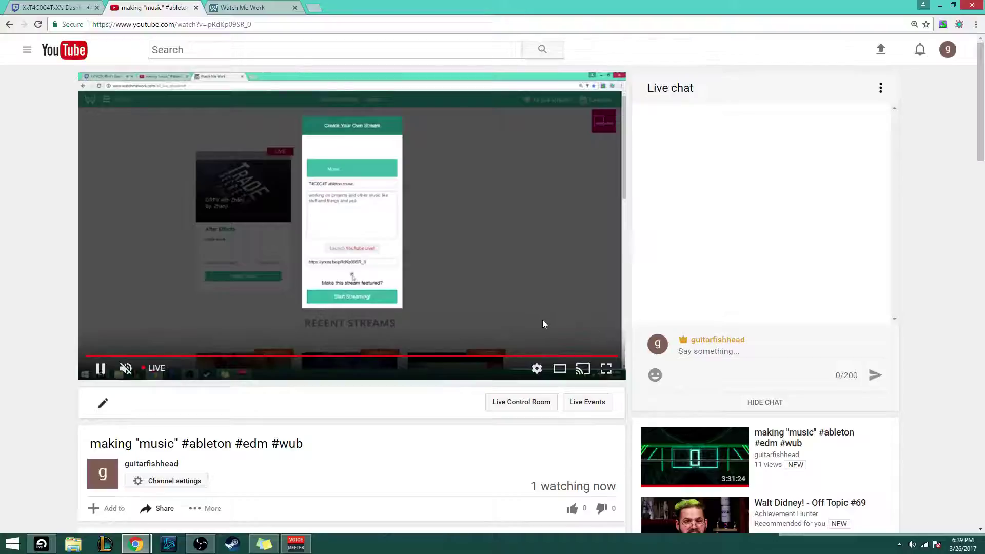
left_click(275, 6)
scroll(765, 268, "down", 3)
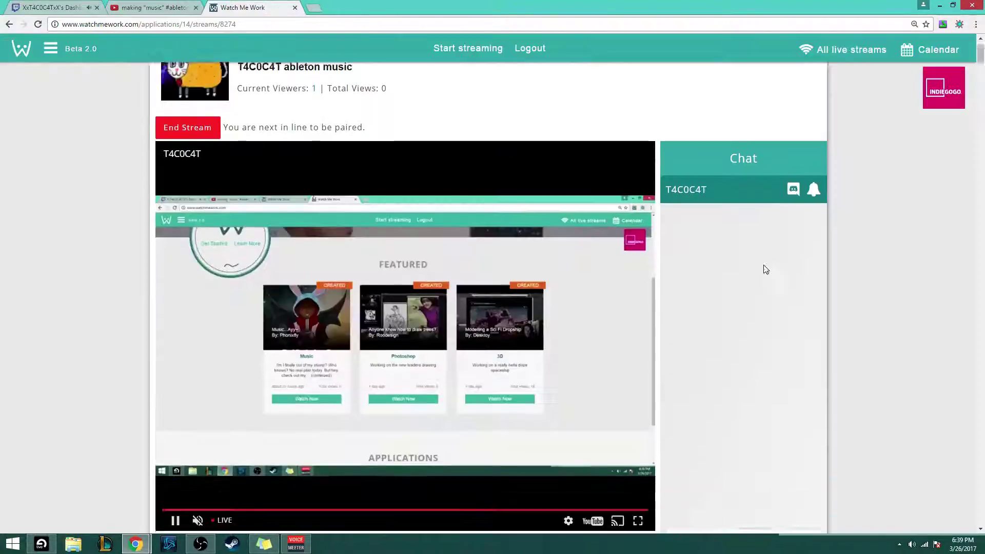
Restore the browser window from maximized and place it in the upper-right corner of the desktop
left_click(953, 4)
mouse_move(982, 2)
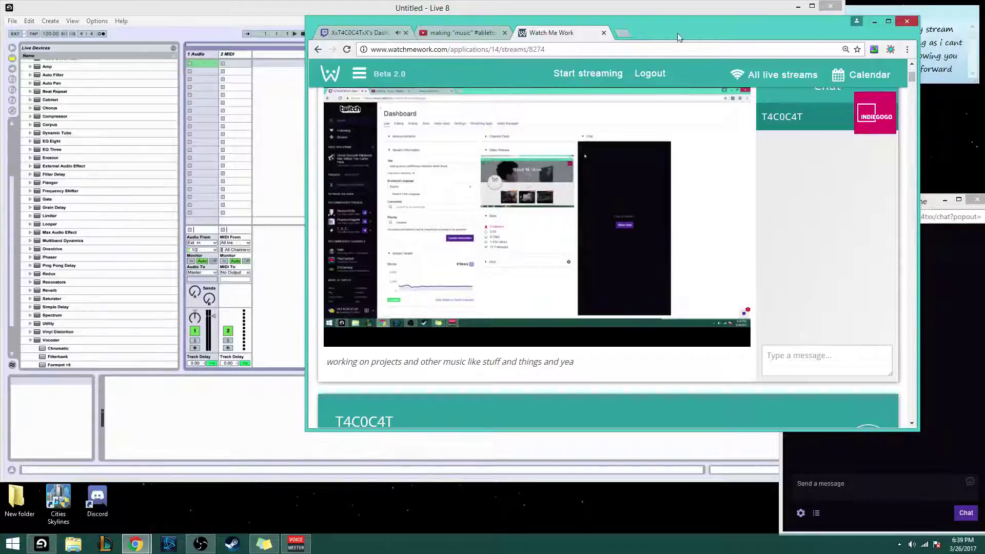
left_click_drag(761, 20, 826, 11)
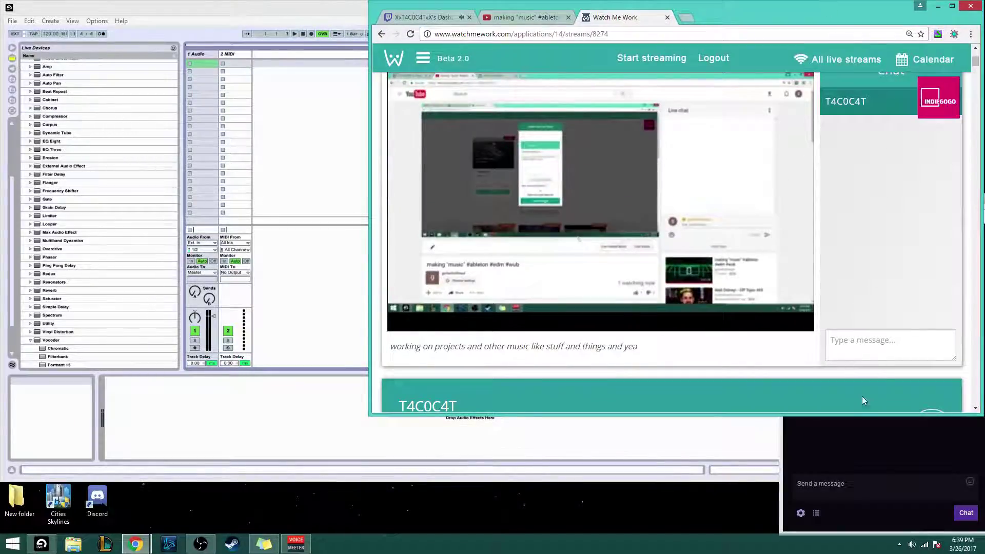
Move the Twitch chat window further right, partly past the desktop edge, and bring Ableton Live to the front
left_click(860, 431)
left_click_drag(845, 205, 903, 212)
left_click(351, 432)
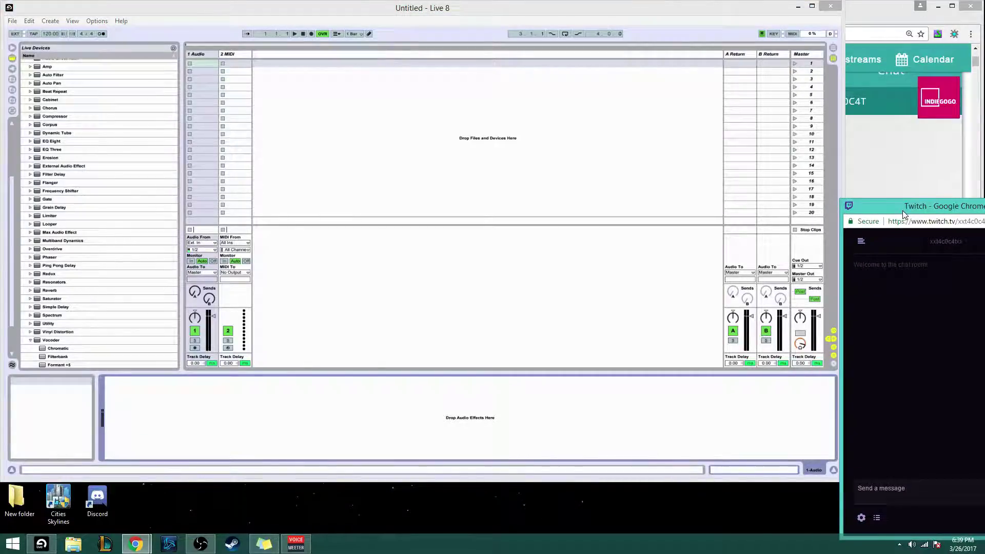
Shift the browser window partly past the desktop's right edge and bring the Twitch chat window in front of it
left_click(906, 175)
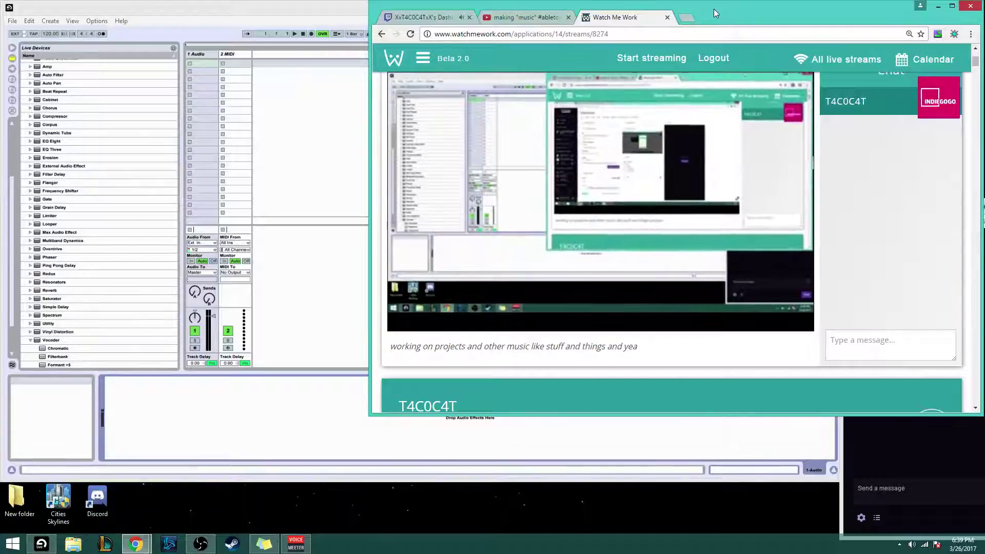
left_click_drag(716, 14, 747, 13)
left_click(908, 472)
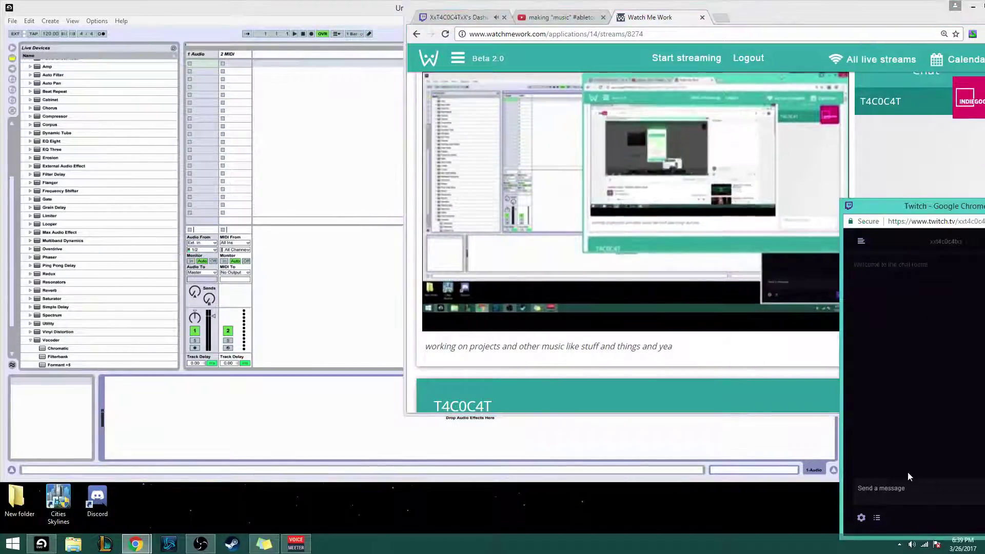
left_click(788, 466)
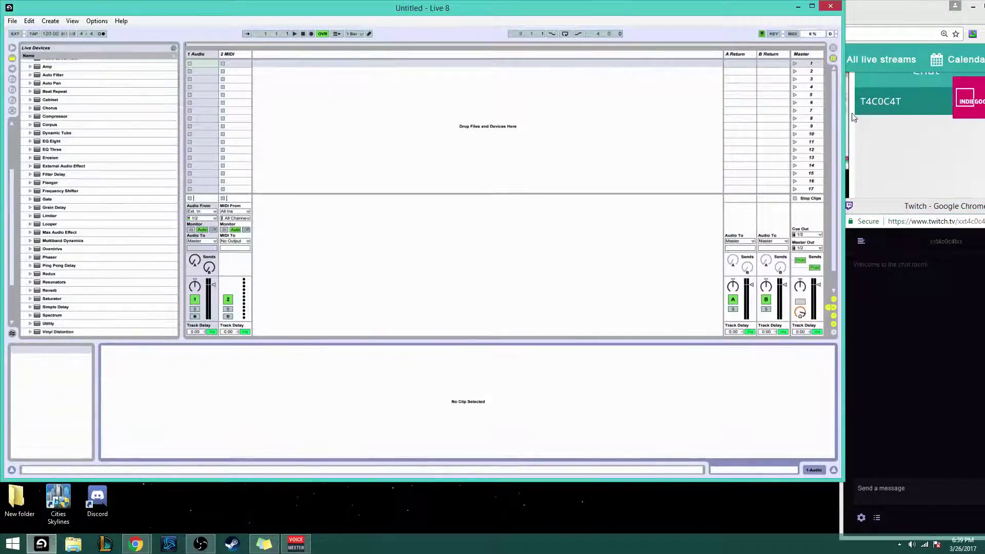
left_click(872, 10)
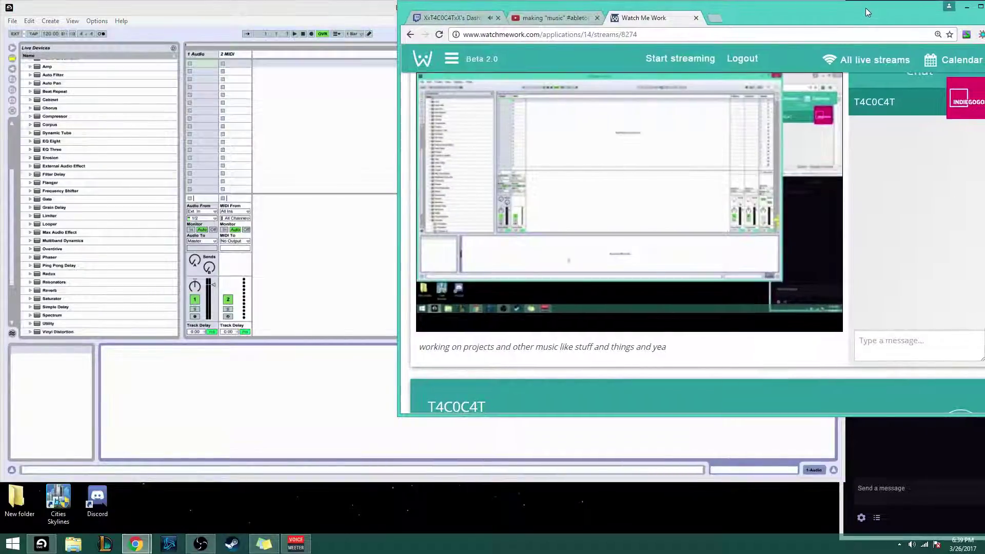
left_click(897, 467)
Switch to Ableton Live and stretch its window vertically to the full height of the desktop
left_click(771, 468)
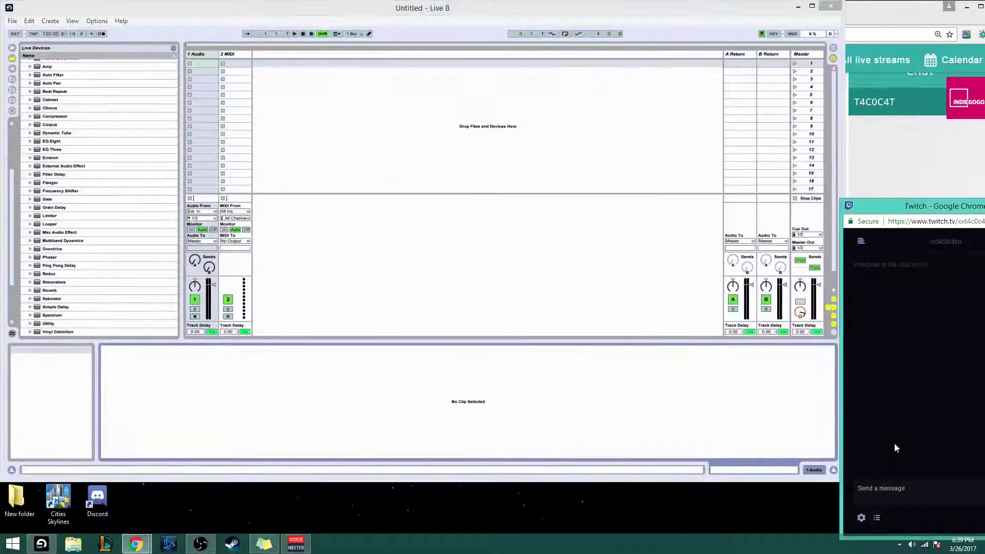
double_click(787, 481)
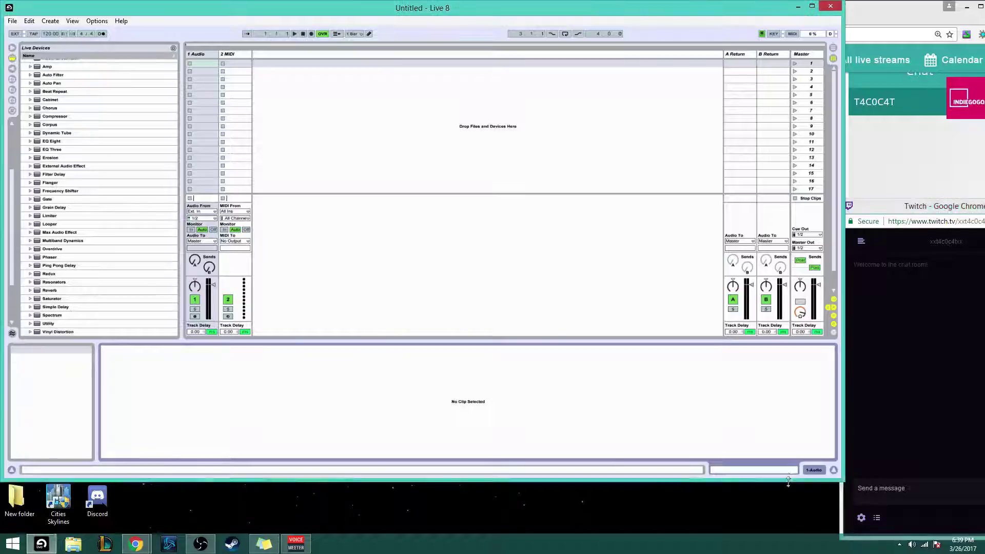
Browse the recent Live sets and the project folders inside "to be continued" for a set to open
left_click(12, 21)
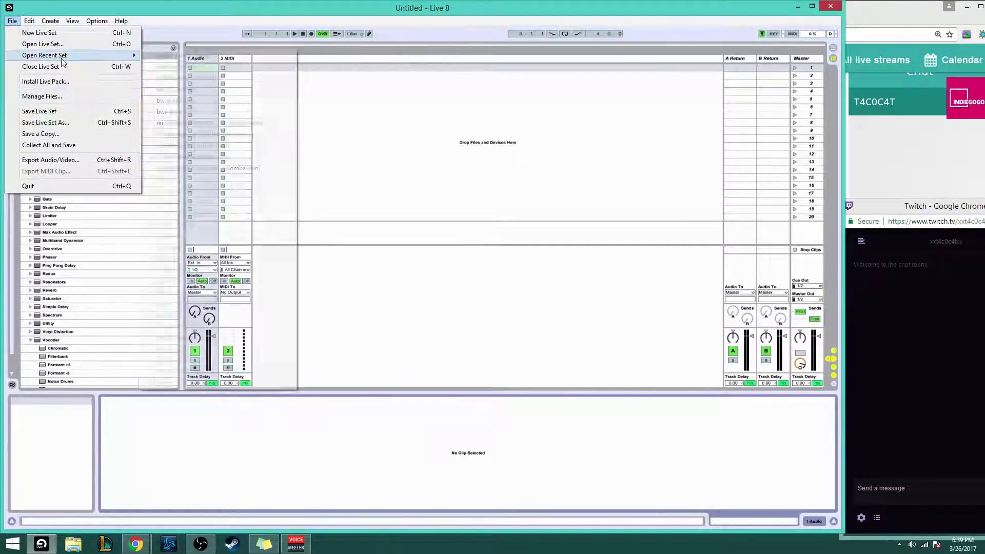
mouse_move(62, 55)
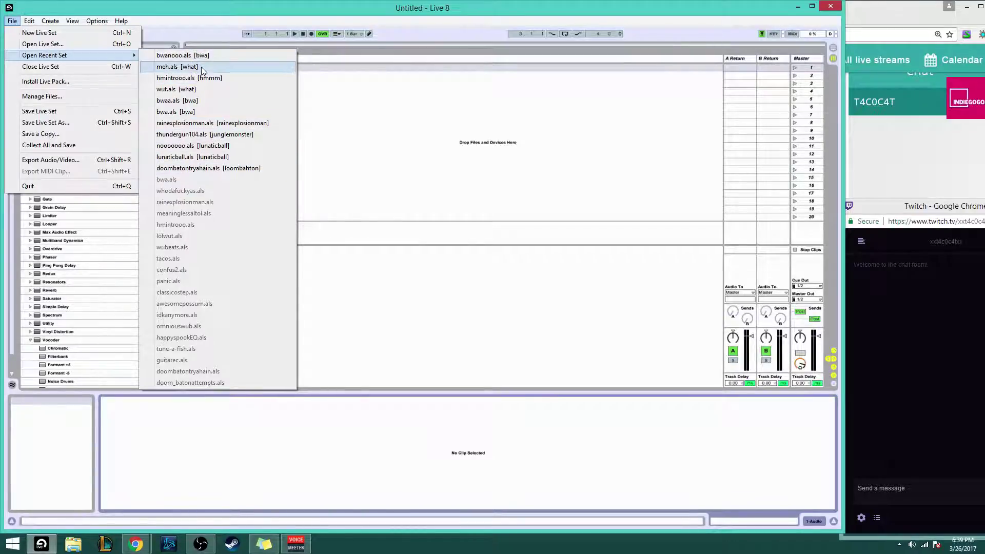
left_click(12, 21)
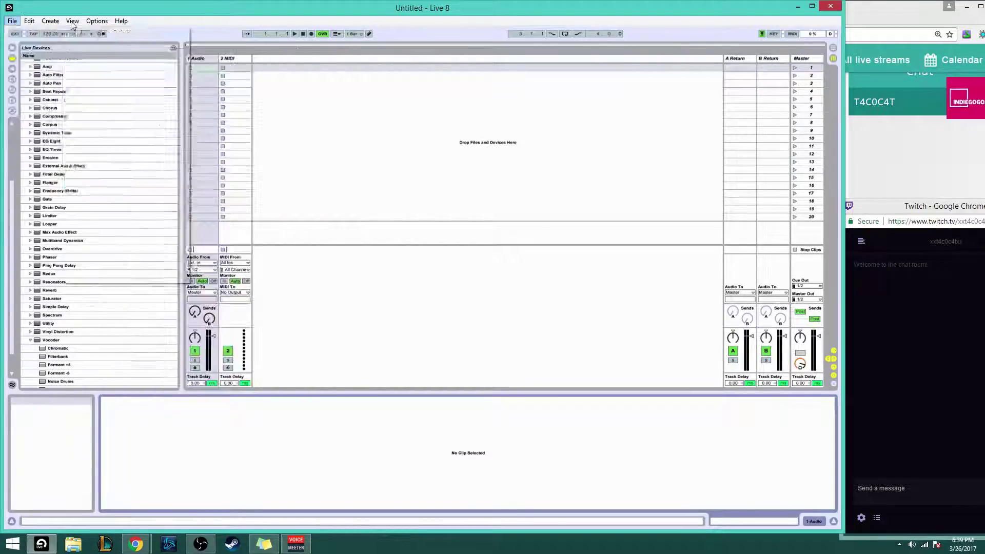
left_click(12, 20)
left_click(72, 44)
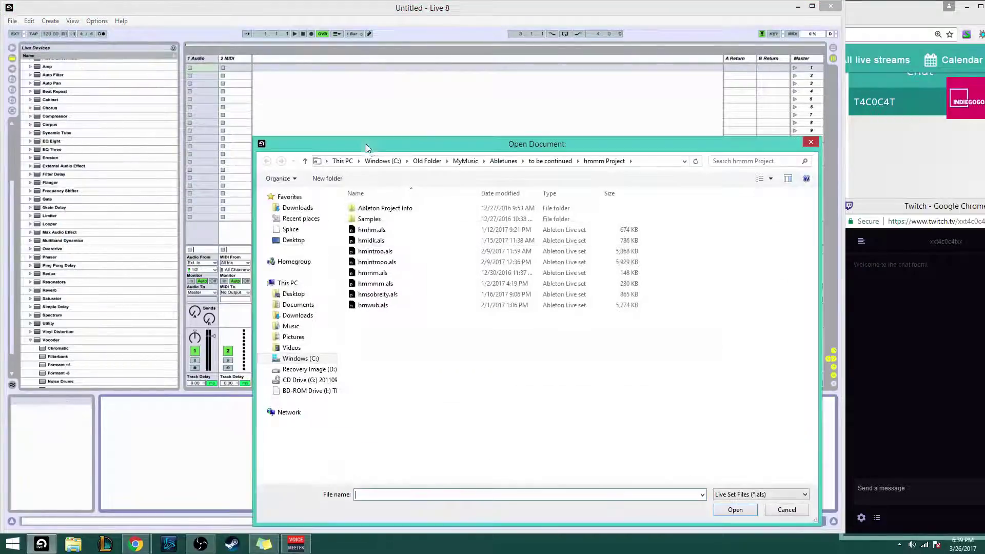
left_click(554, 164)
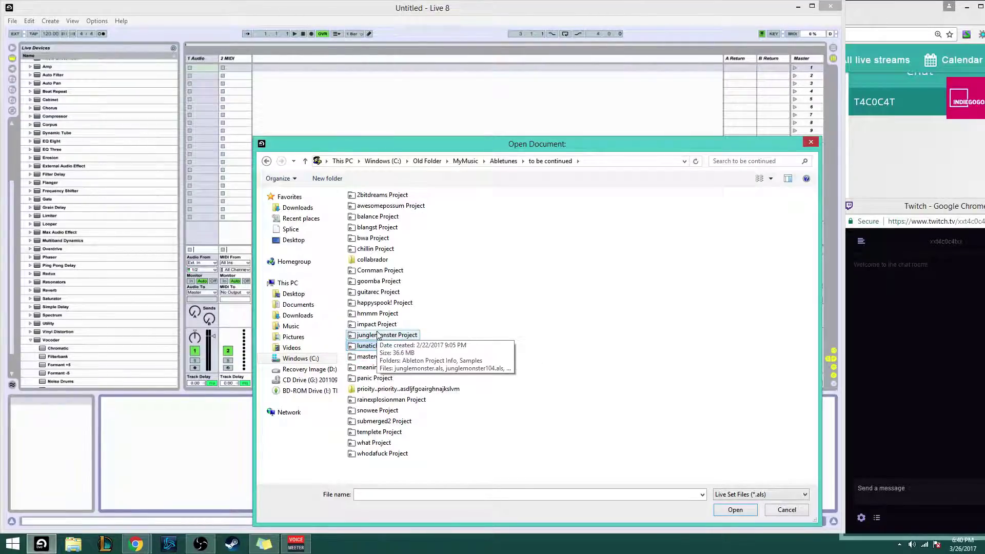
left_click(390, 348)
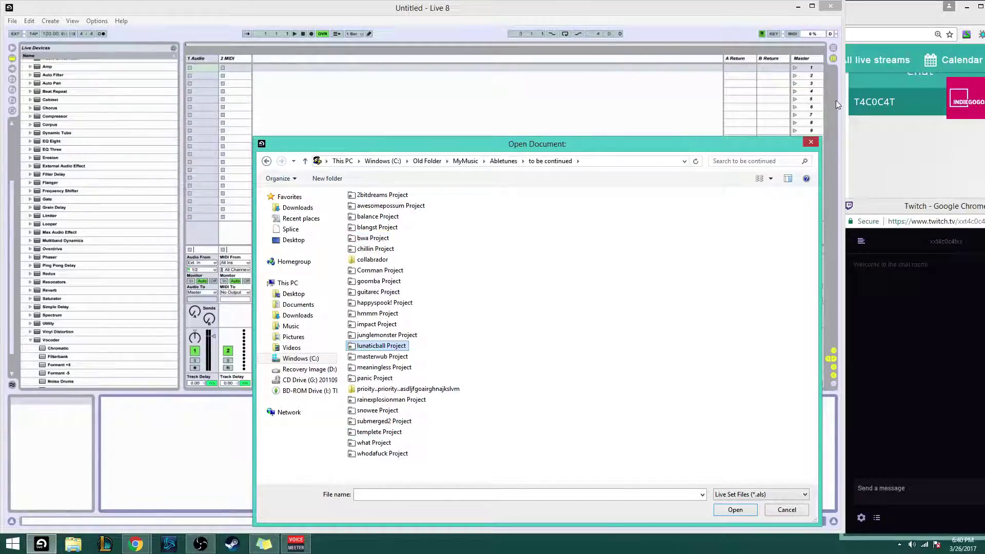
left_click(811, 143)
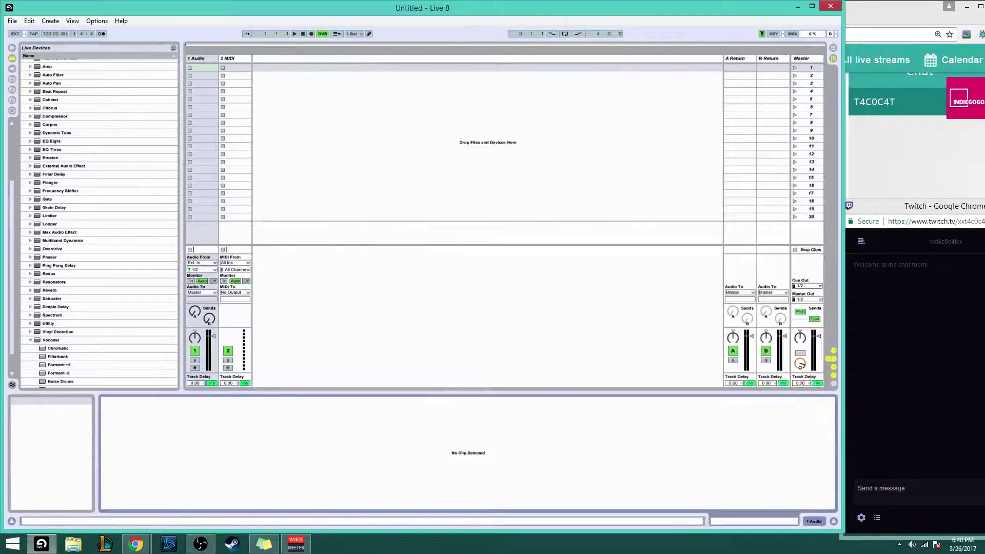
Open the recent Live set meh.als from the "what" project
left_click(13, 21)
mouse_move(44, 55)
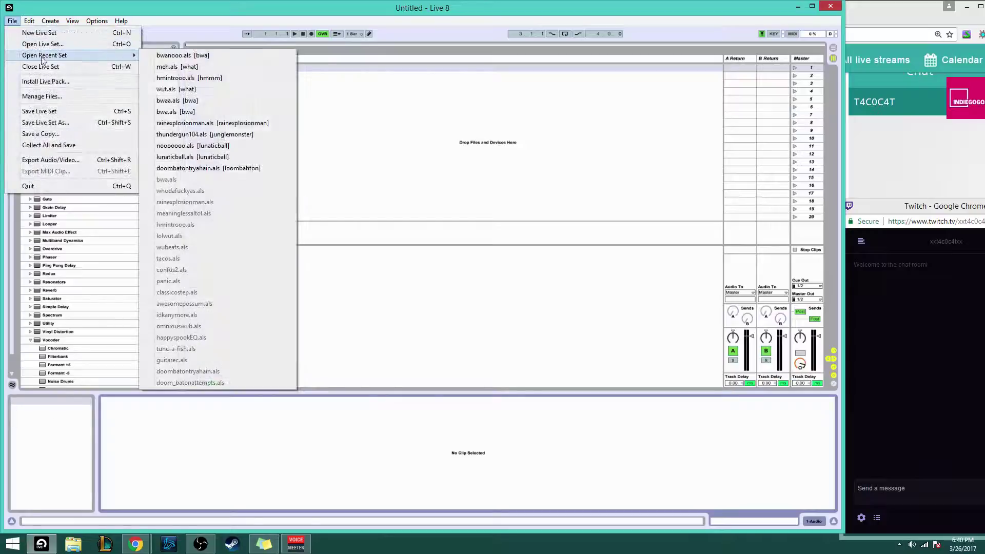
left_click(214, 68)
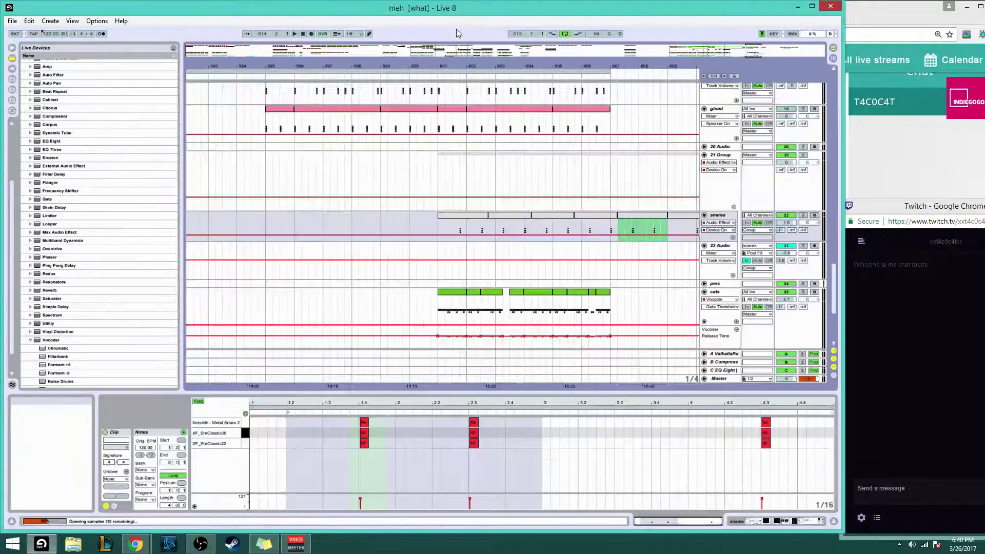
left_click_drag(747, 53, 692, 26)
scroll(670, 227, "up", 10)
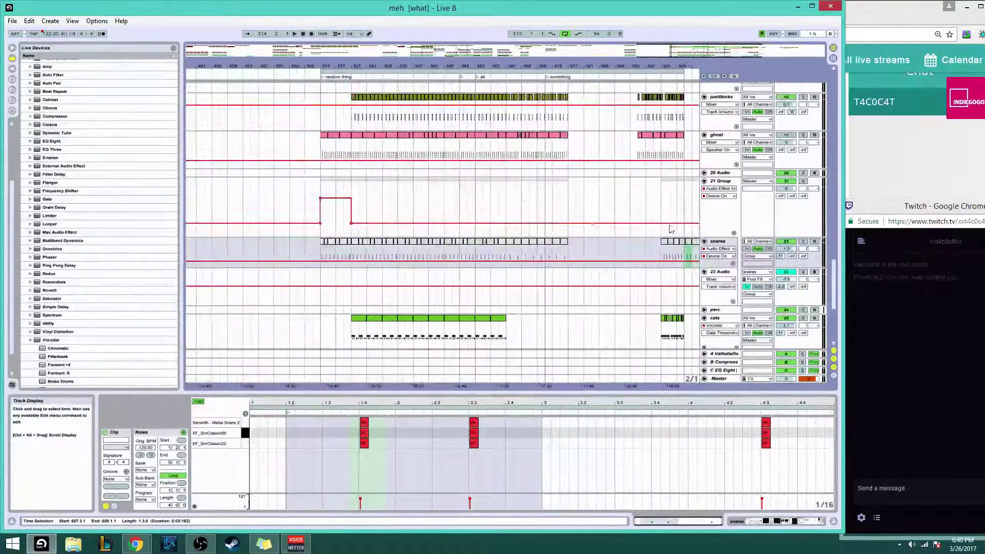
Start playback of the arrangement from bar 513, at the "random thing" locator
scroll(668, 293, "up", 15)
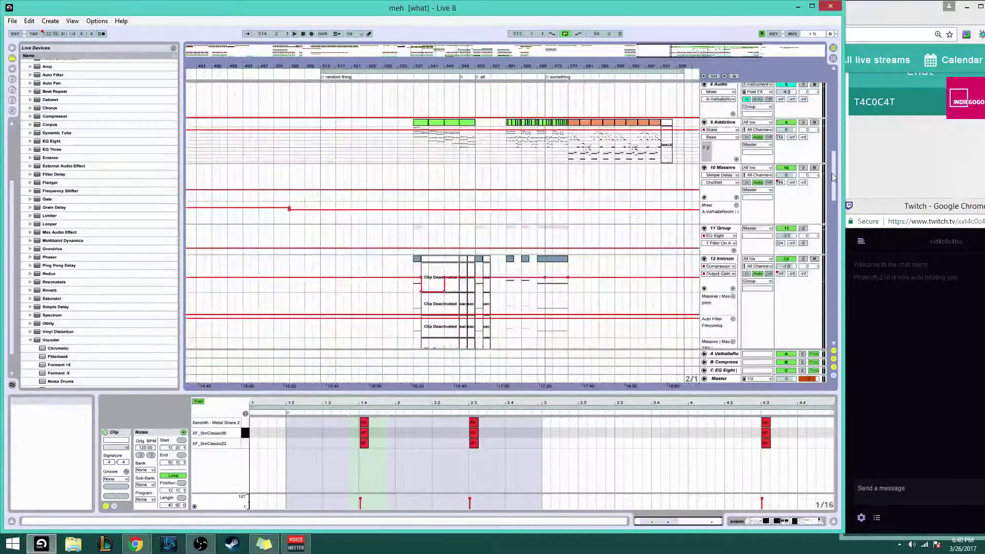
scroll(338, 134, "up", 8)
left_click(328, 112)
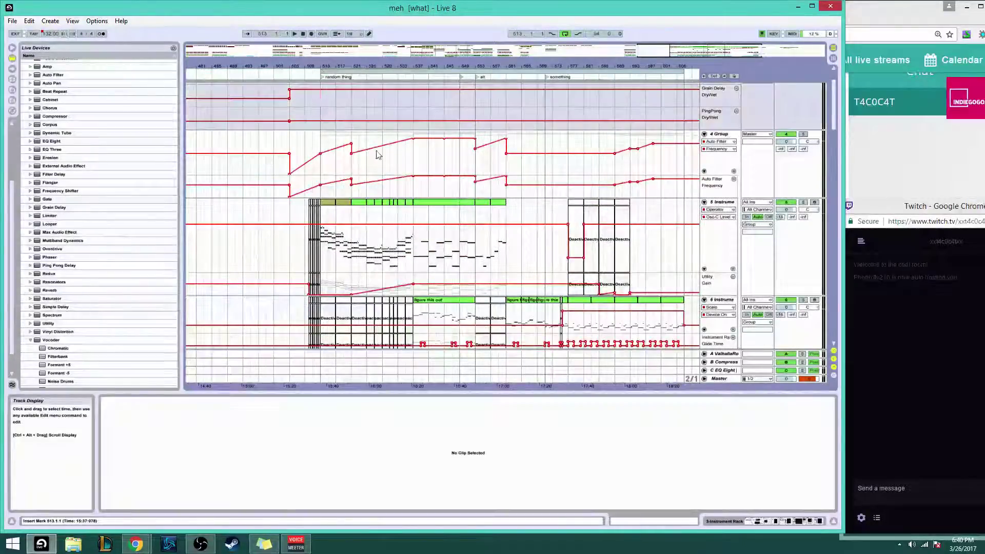
scroll(529, 221, "up", 3)
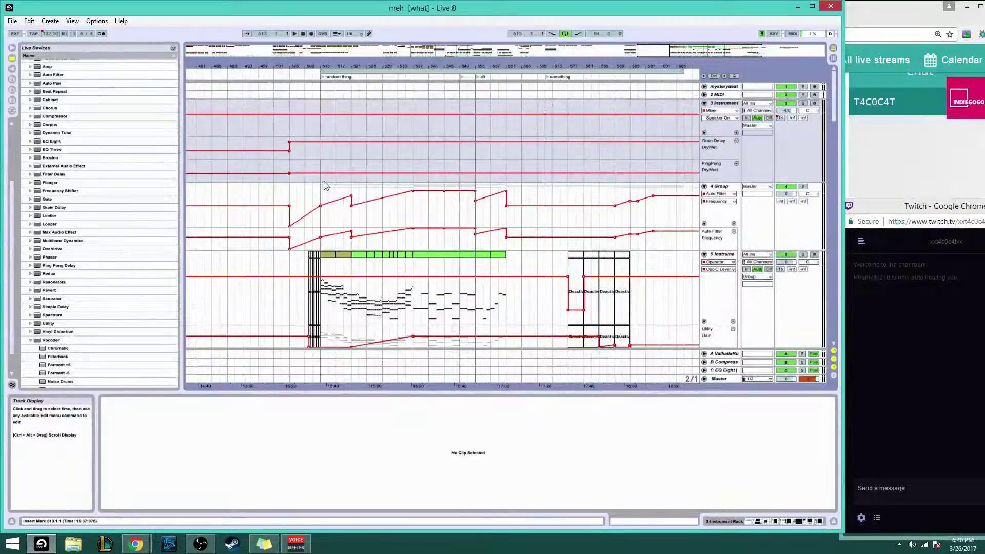
left_click(294, 32)
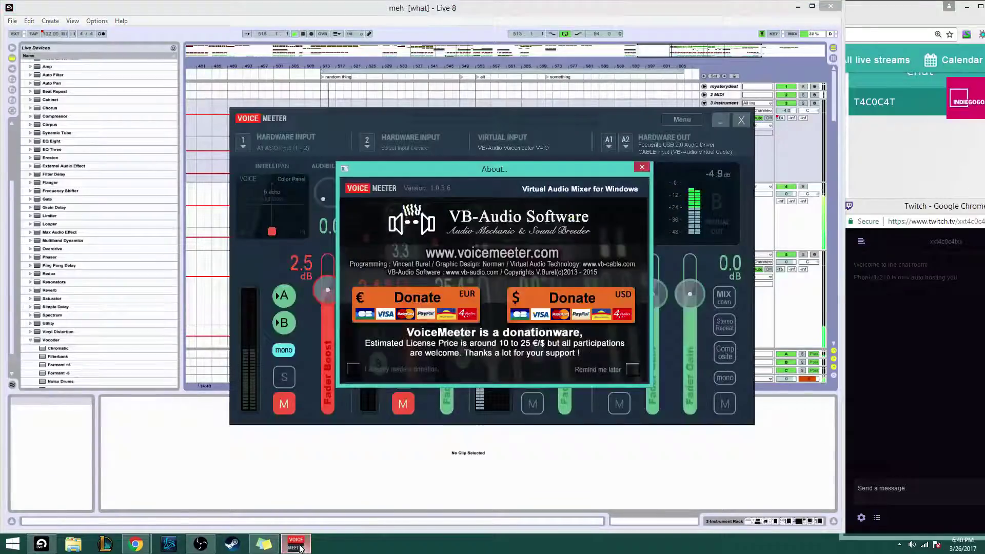
Switch to VoiceMeeter, dismiss its About notice, check the output levels and minimize the mixer
left_click(296, 544)
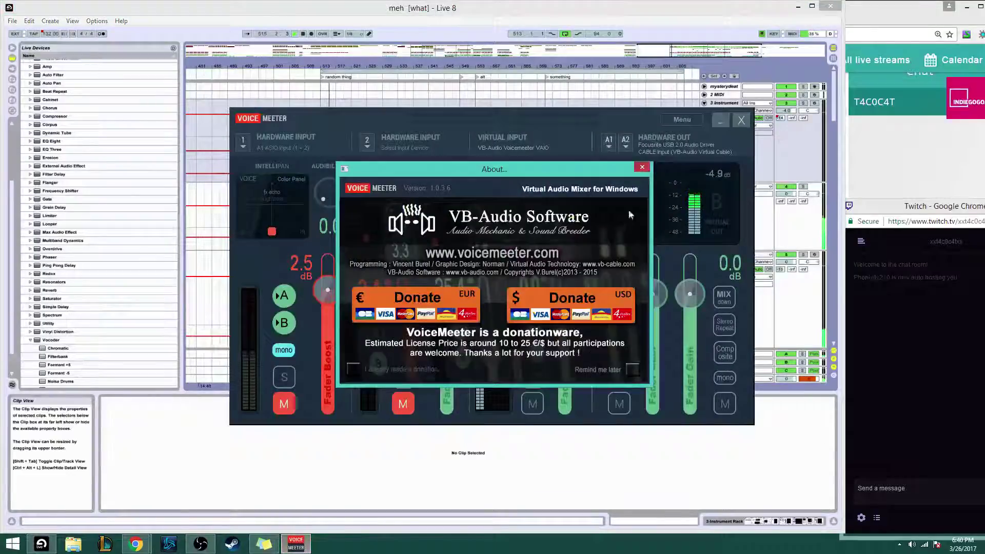
left_click(644, 171)
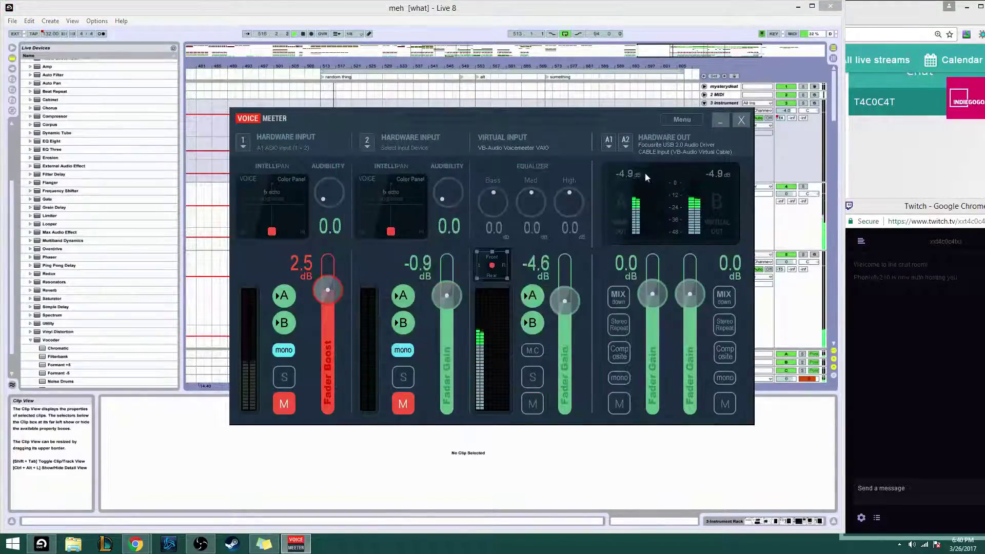
left_click(716, 120)
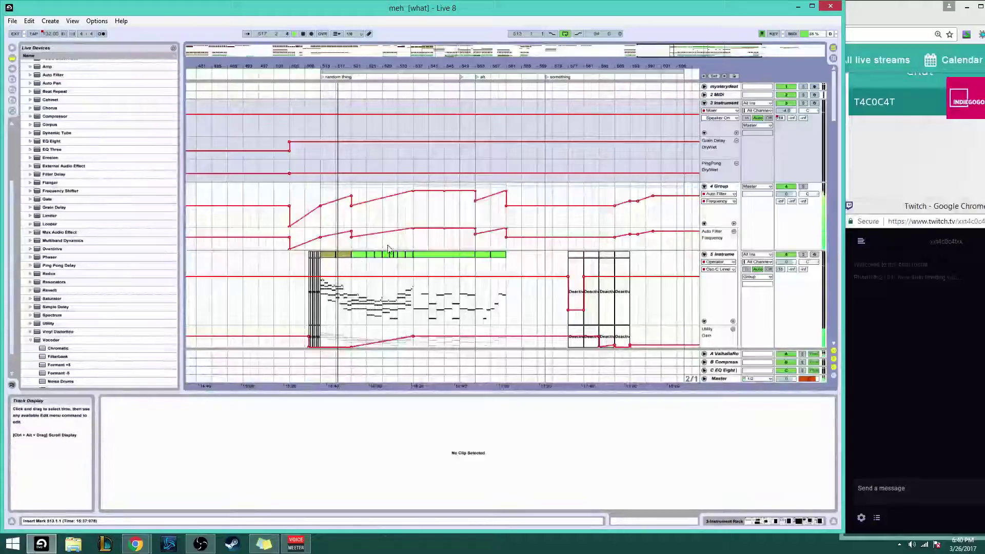
Show the notes of the 5 Instrument clip at bar 521 and look through the tracks below it down to snares
left_click(353, 302)
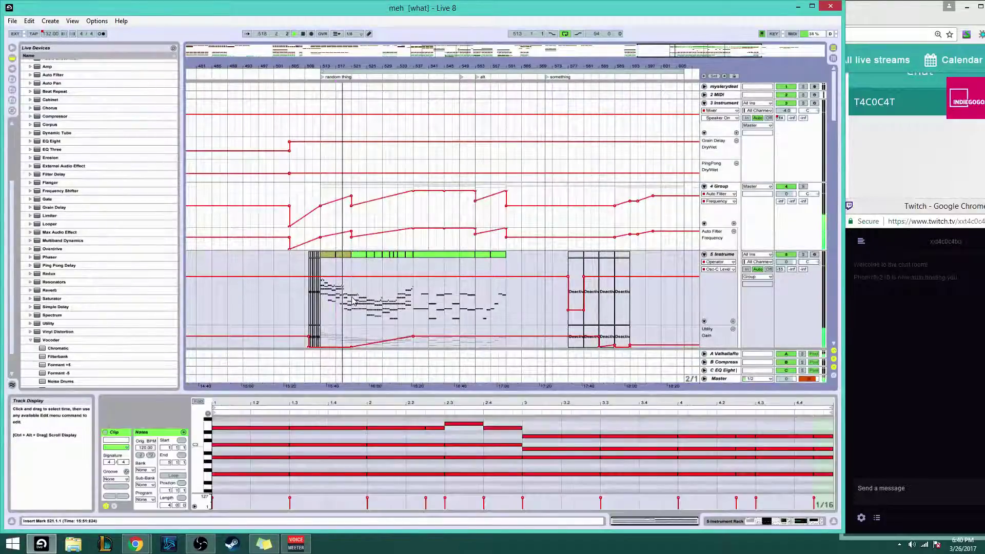
scroll(352, 301, "down", 2)
left_click_drag(671, 50, 677, 85)
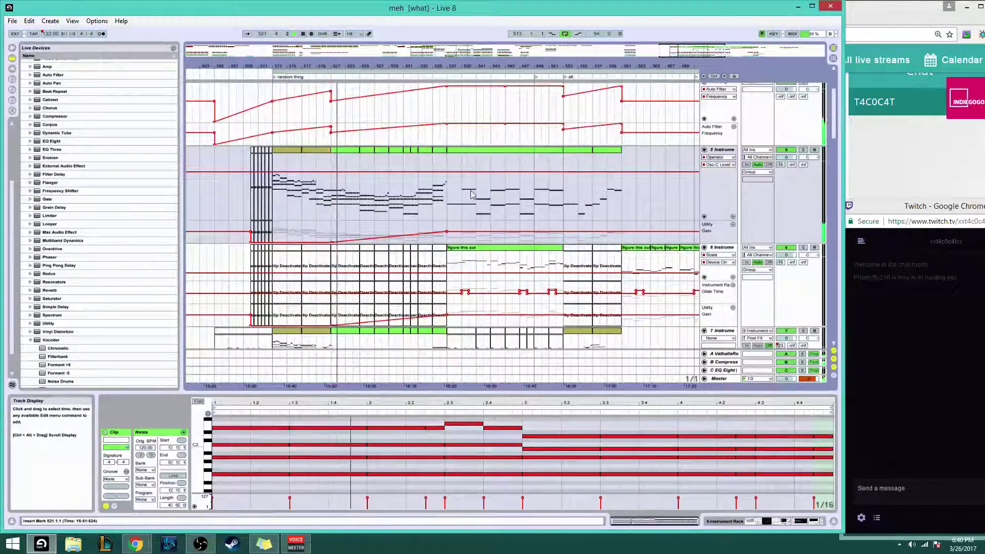
scroll(472, 194, "down", 8)
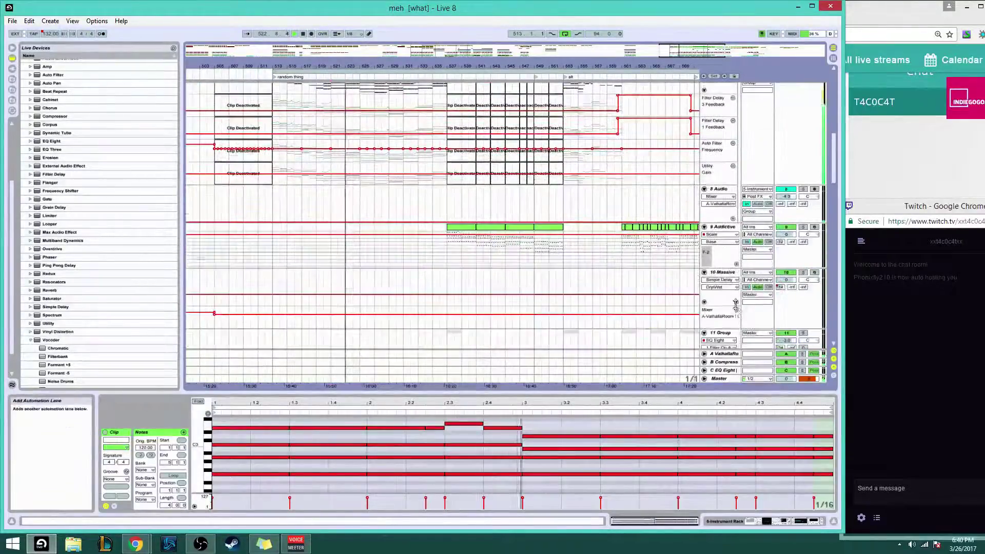
scroll(736, 307, "down", 10)
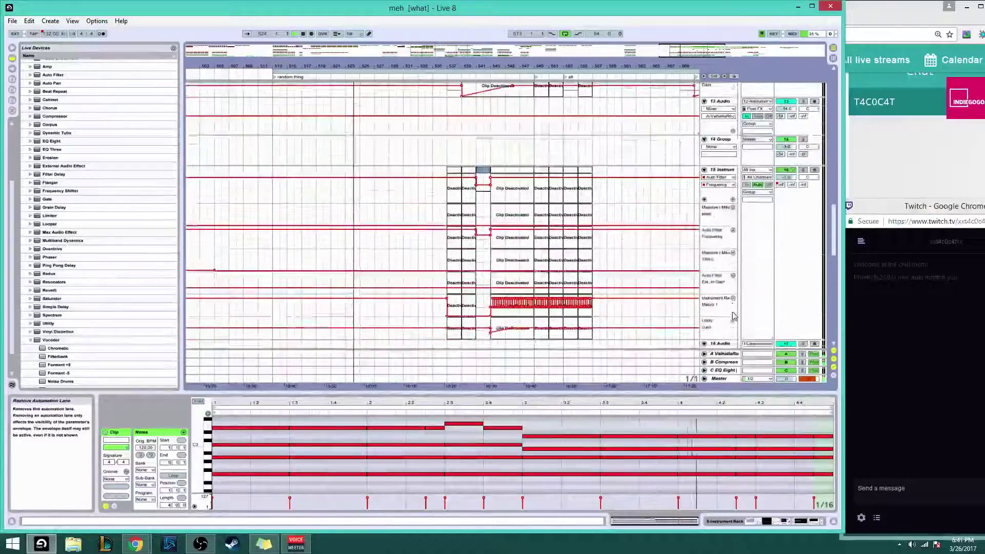
scroll(735, 315, "down", 8)
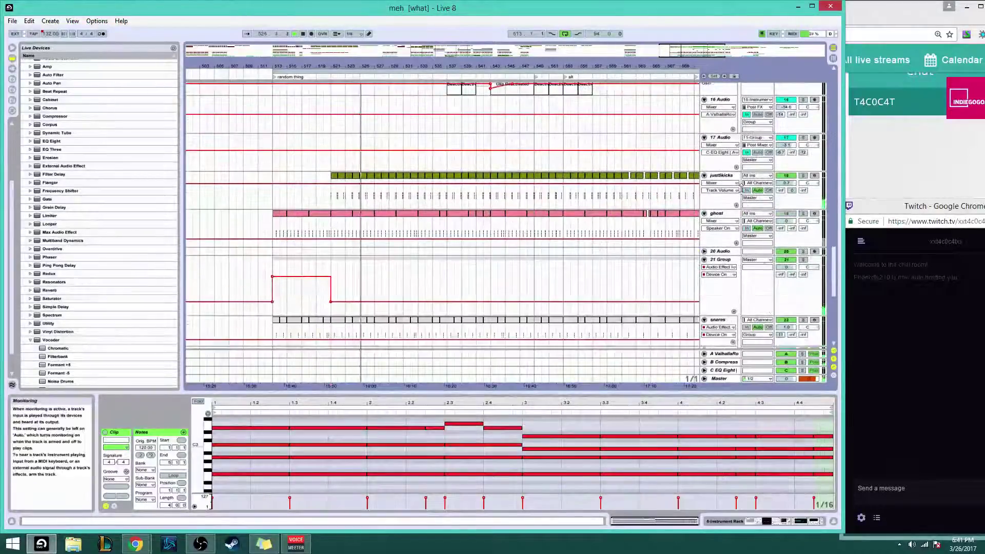
Switch to the Session View mixer and insert a new return track after the C EQ Eight return
key("Tab")
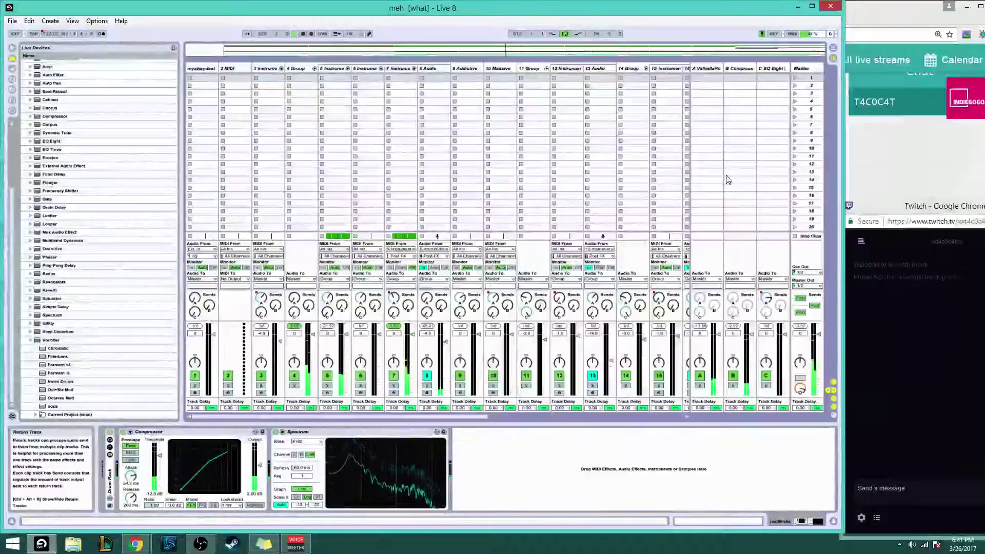
left_click_drag(447, 416, 664, 439)
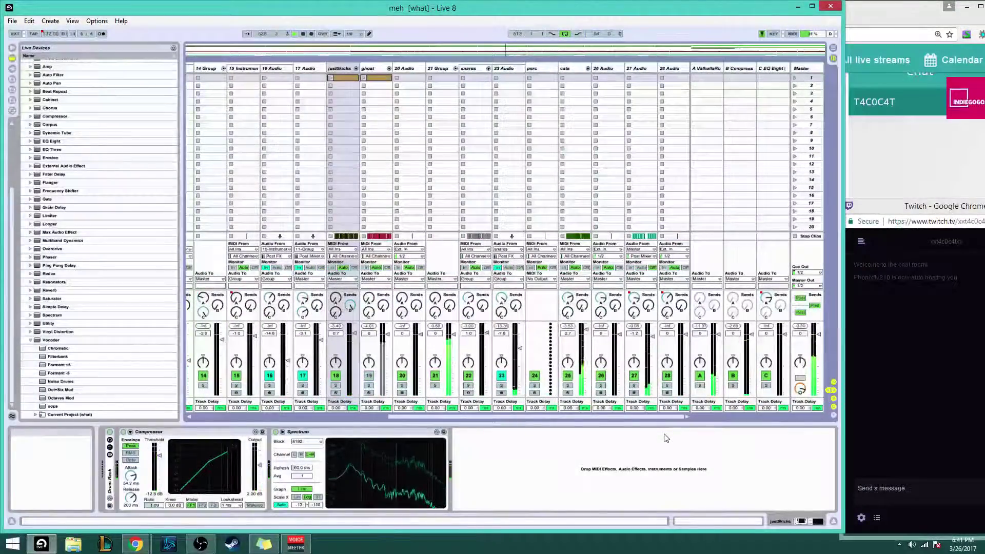
left_click(748, 70)
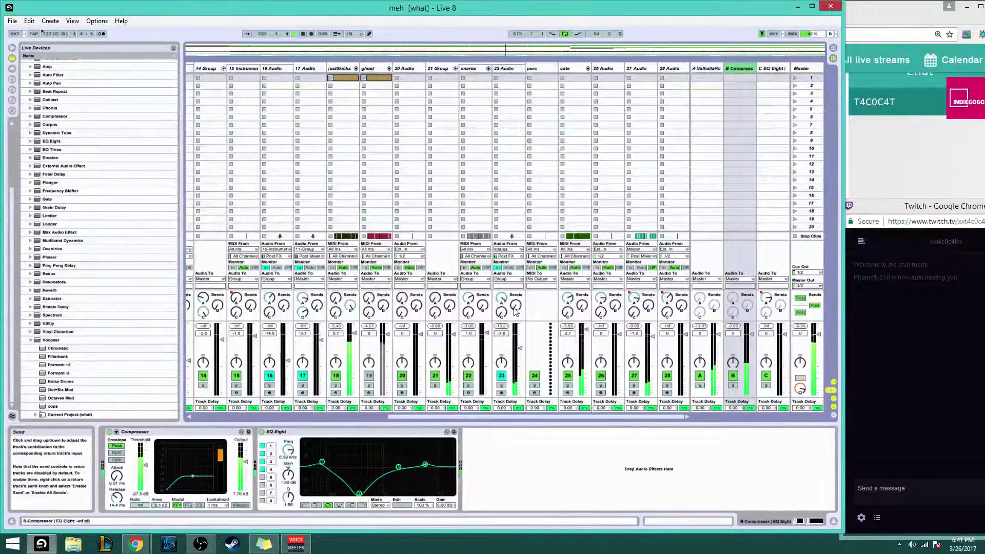
right_click(778, 68)
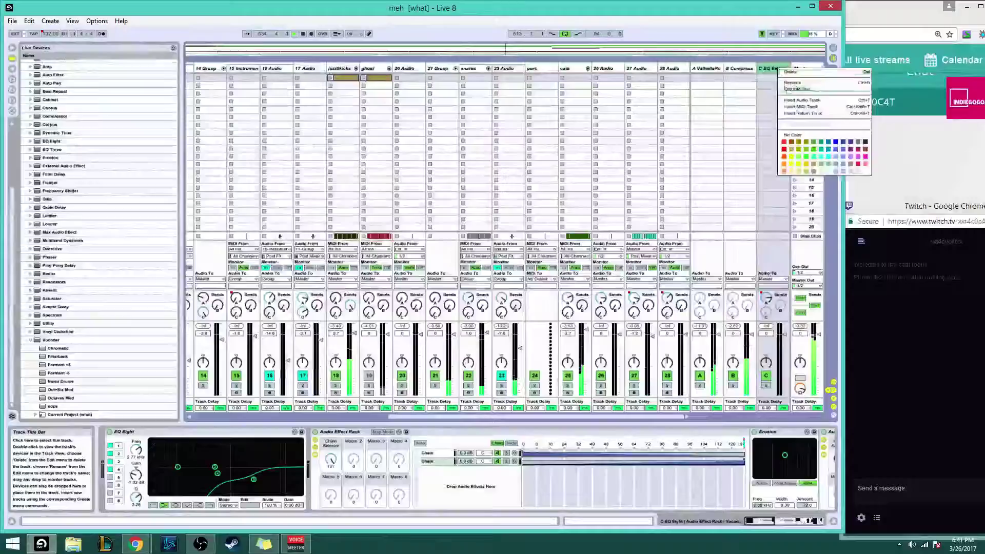
left_click(792, 114)
key("ctrl+alt+t")
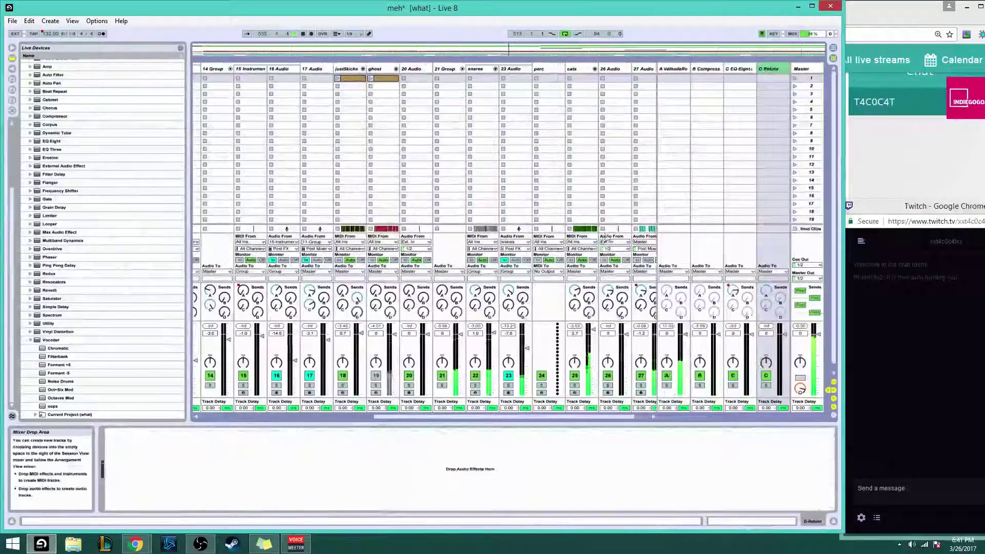
Route the justkicks track and the 21 Group to Sends Only, with their D sends turned up
left_click(353, 272)
left_click(358, 366)
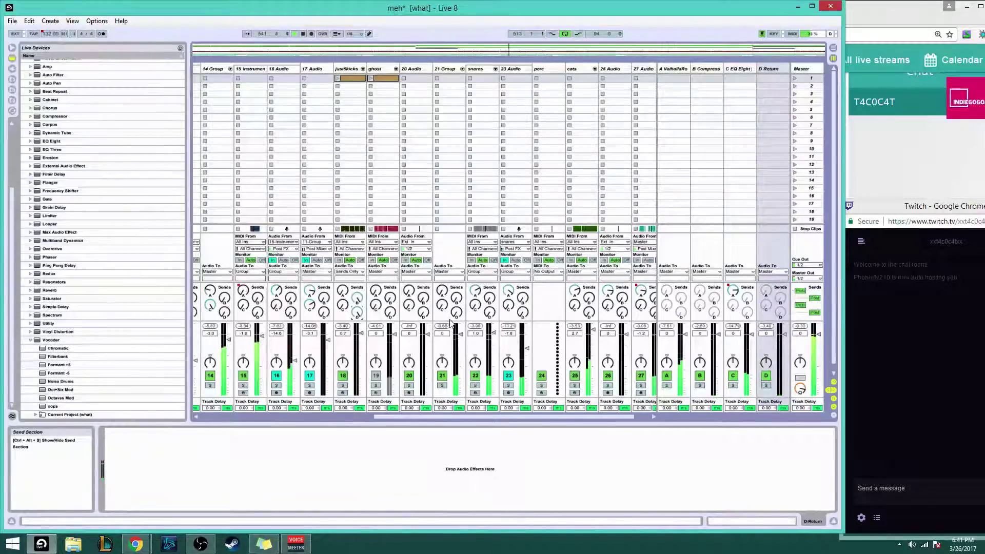
left_click(456, 272)
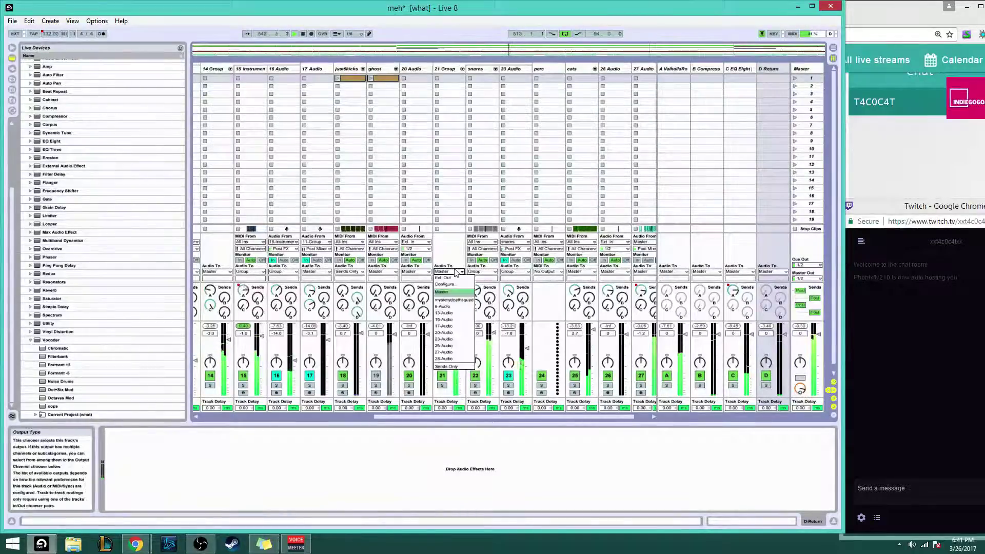
left_click(446, 367)
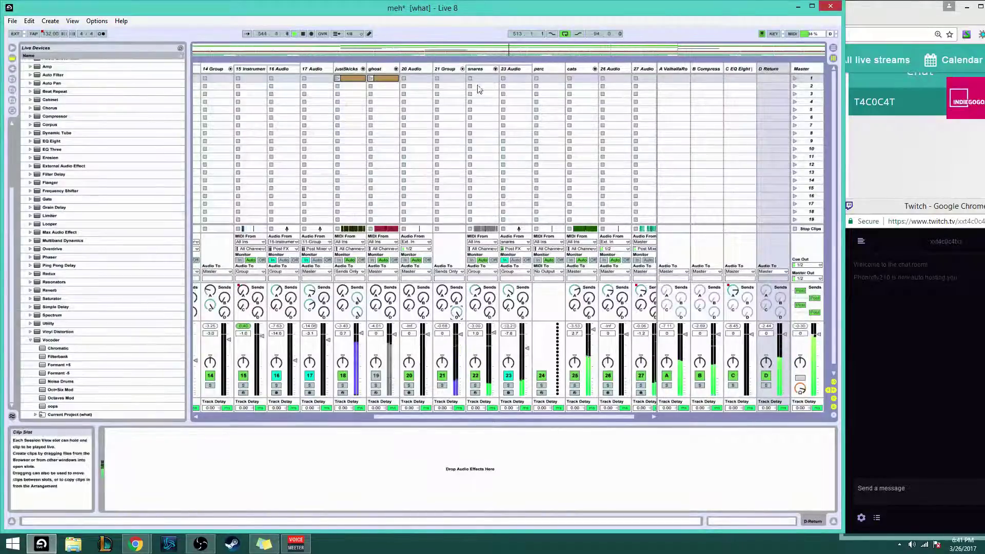
Fold the 21 Group and route the cats and 27 Audio tracks to Sends Only with their D sends raised
left_click(461, 69)
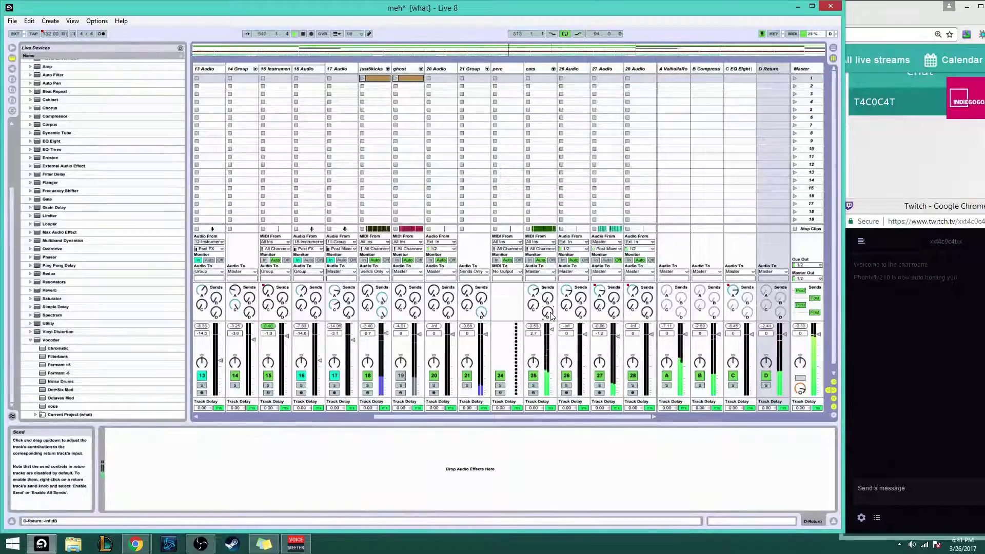
left_click(539, 272)
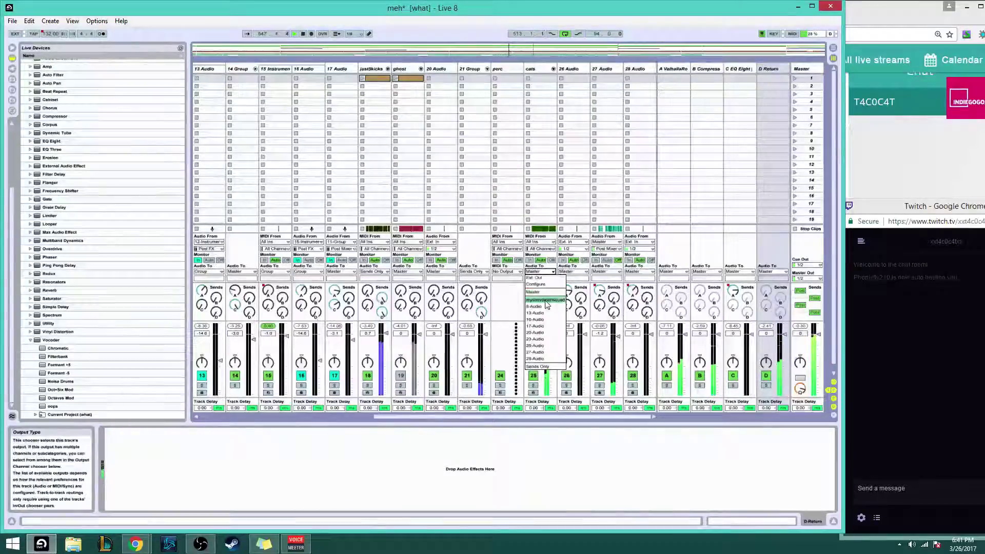
left_click(543, 370)
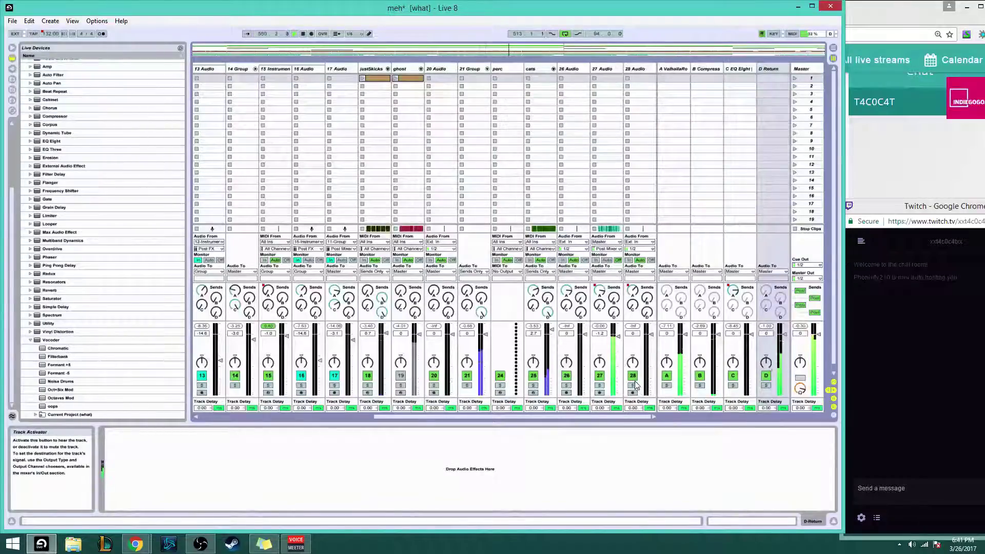
left_click(613, 272)
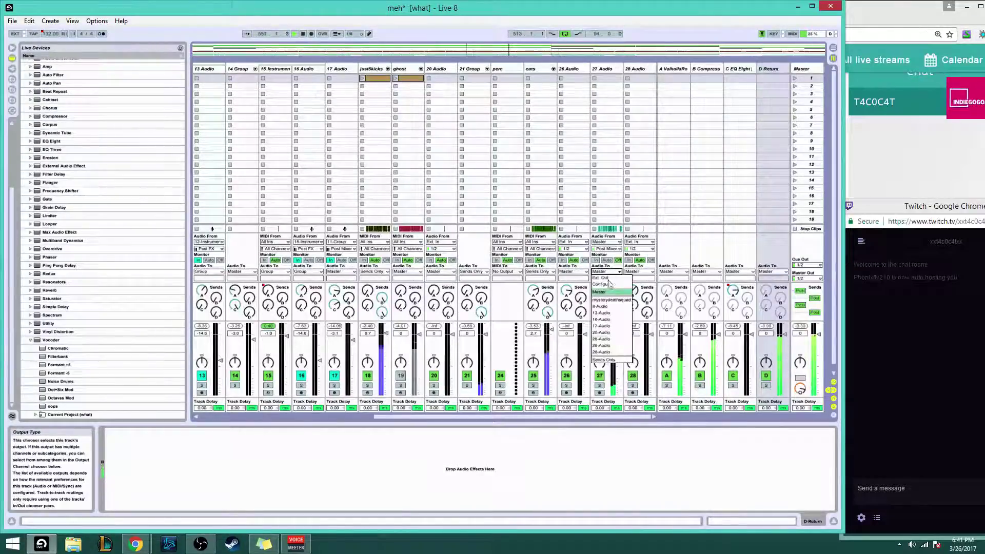
left_click(605, 360)
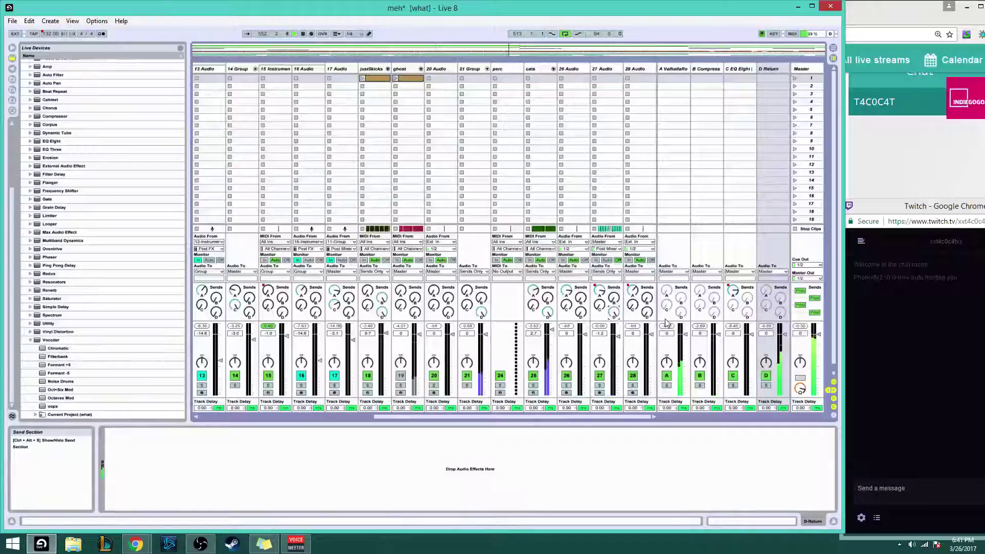
Enable the D send on the B Compress return track and turn it up
right_click(714, 311)
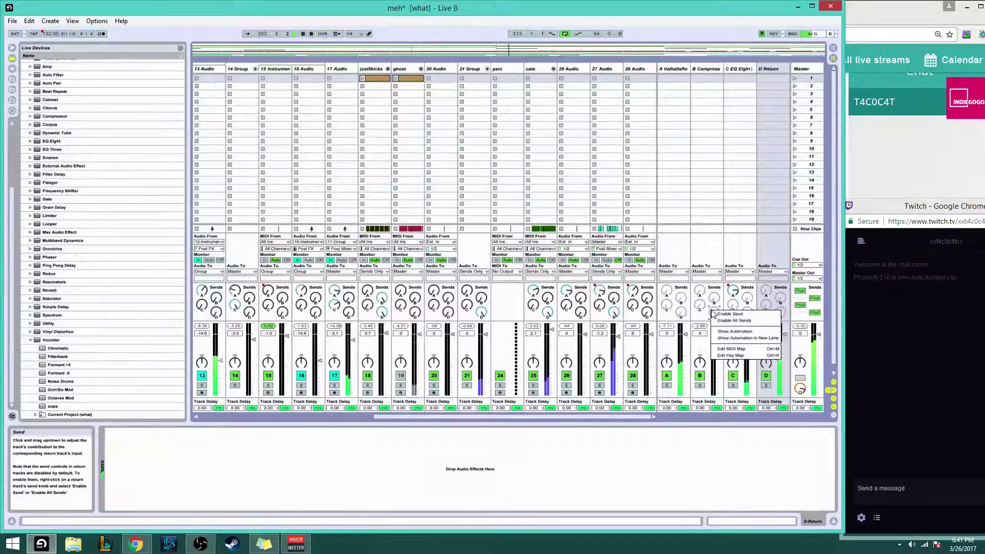
left_click(729, 314)
left_click_drag(713, 312, 713, 277)
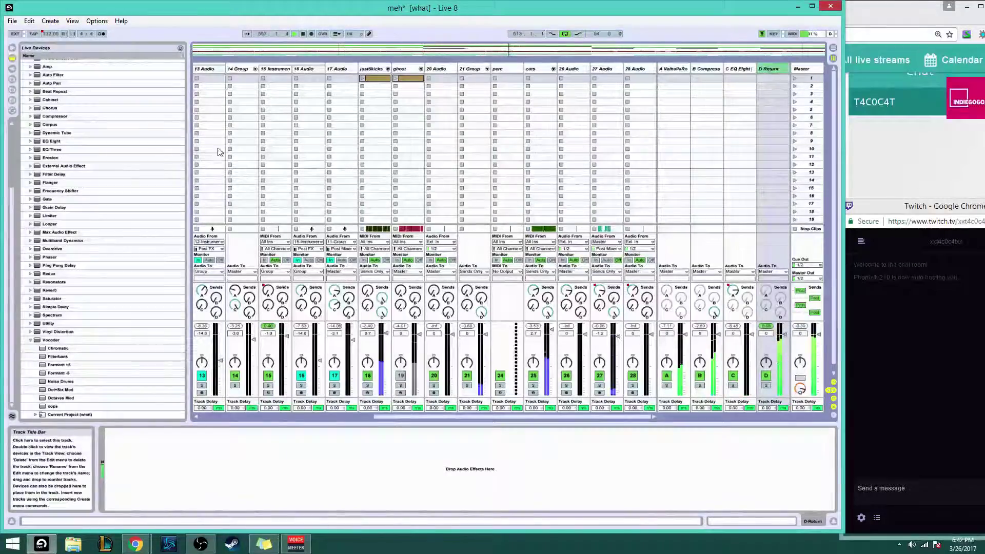
Load the RoughRider compressor from the Mix folder of the VST plug-ins onto return track D
left_click(11, 69)
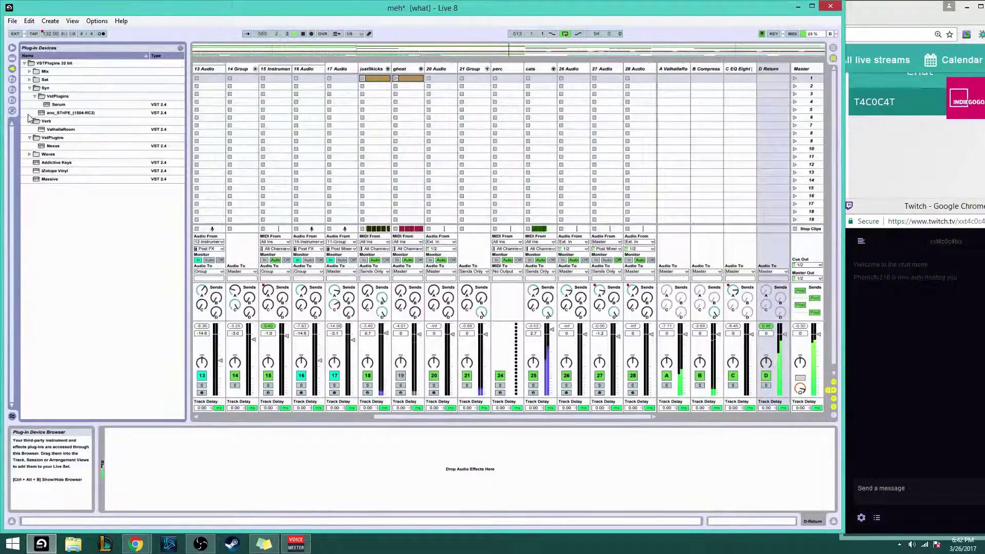
left_click(29, 71)
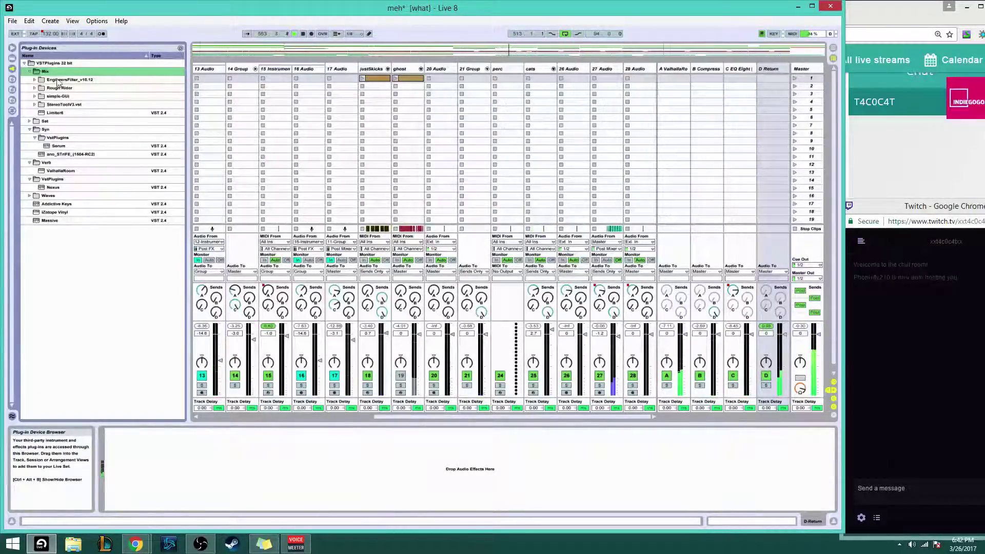
left_click(30, 72)
left_click(30, 90)
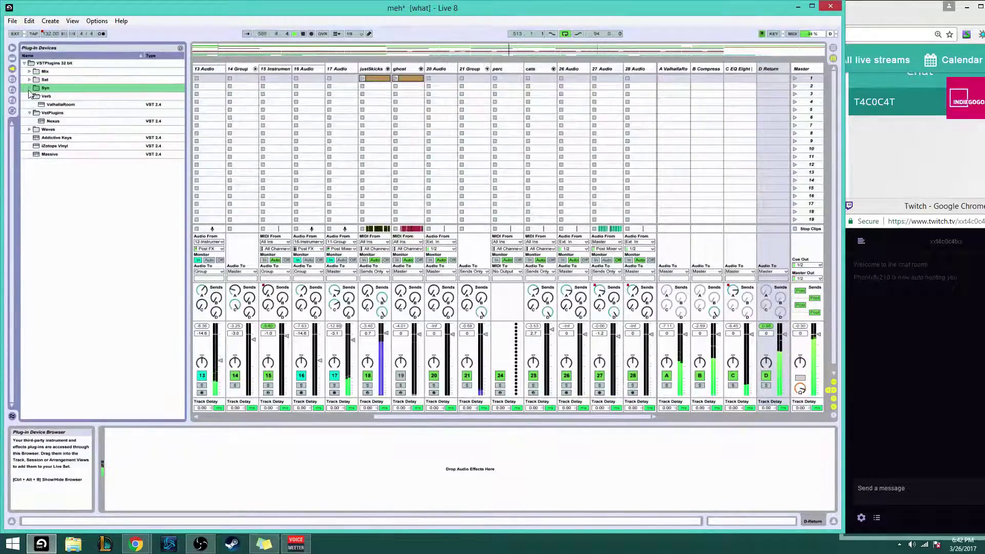
left_click(31, 73)
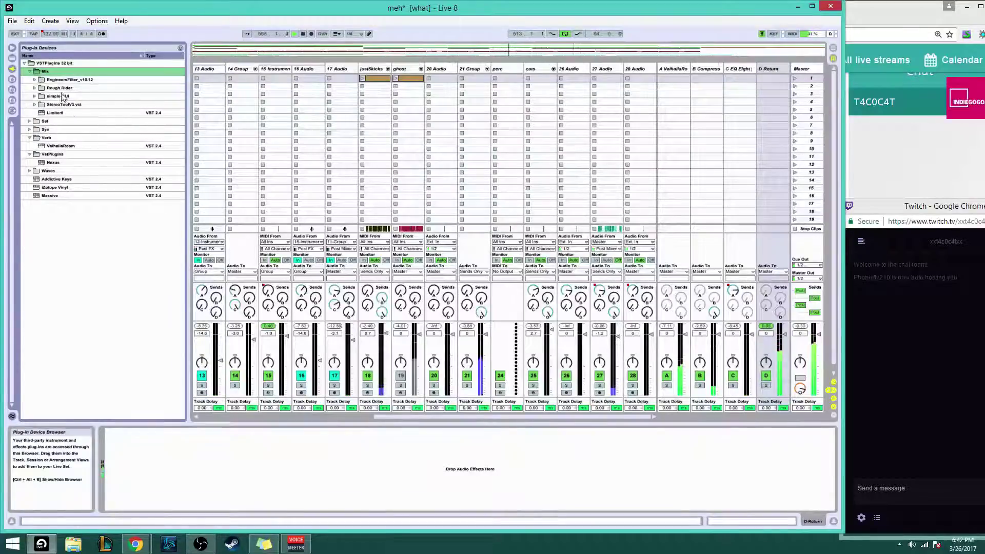
left_click_drag(59, 88, 201, 117)
left_click(35, 88)
left_click_drag(745, 76, 768, 77)
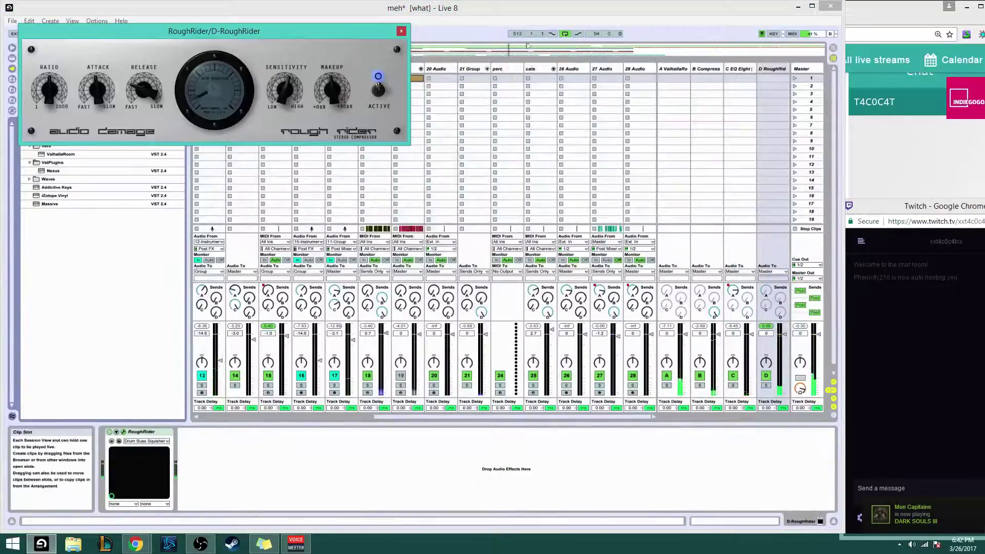
Switch back to the Arrangement View and frame the drum clips between the "random thing" and "something" sections
left_click(522, 16)
key("Tab")
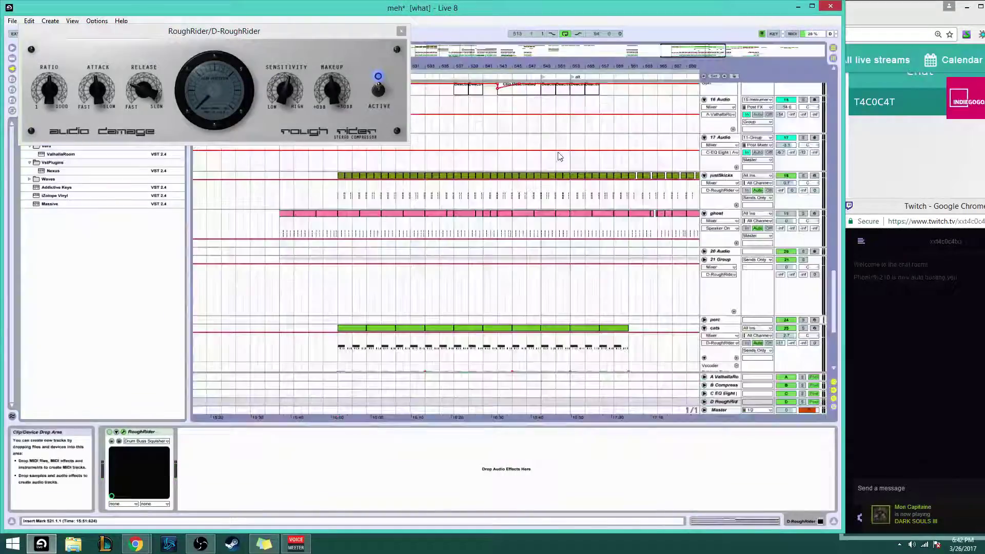
scroll(559, 156, "up", 2)
mouse_move(698, 49)
left_mouse_down()
mouse_move(698, 28)
mouse_move(698, 51)
left_mouse_up()
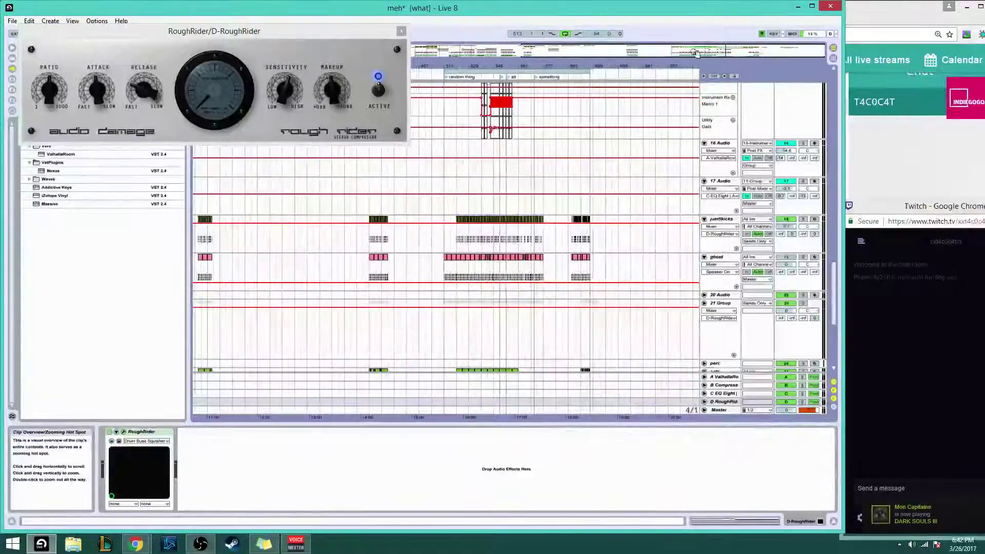
left_click_drag(615, 51, 600, 69)
left_click_drag(716, 54, 749, 58)
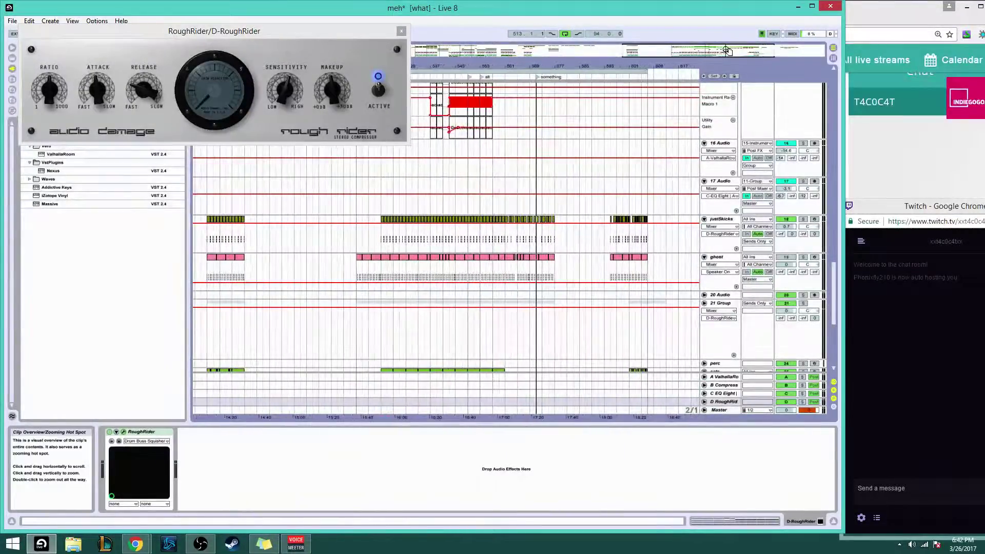
Play around the "something" marker and look over the tracks from the drums up to the 9 Addictive track
left_click(536, 105)
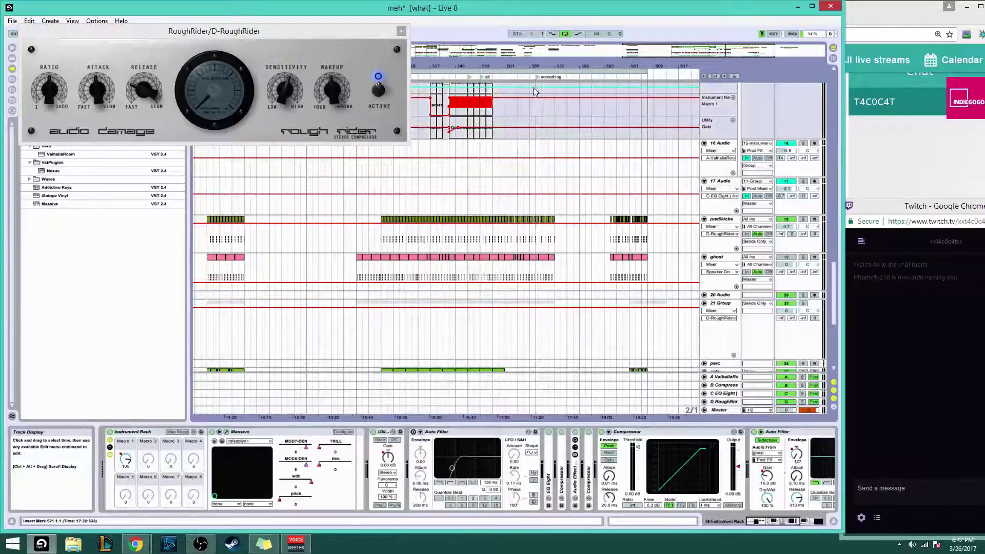
scroll(578, 152, "up", 1)
scroll(578, 152, "up", 2)
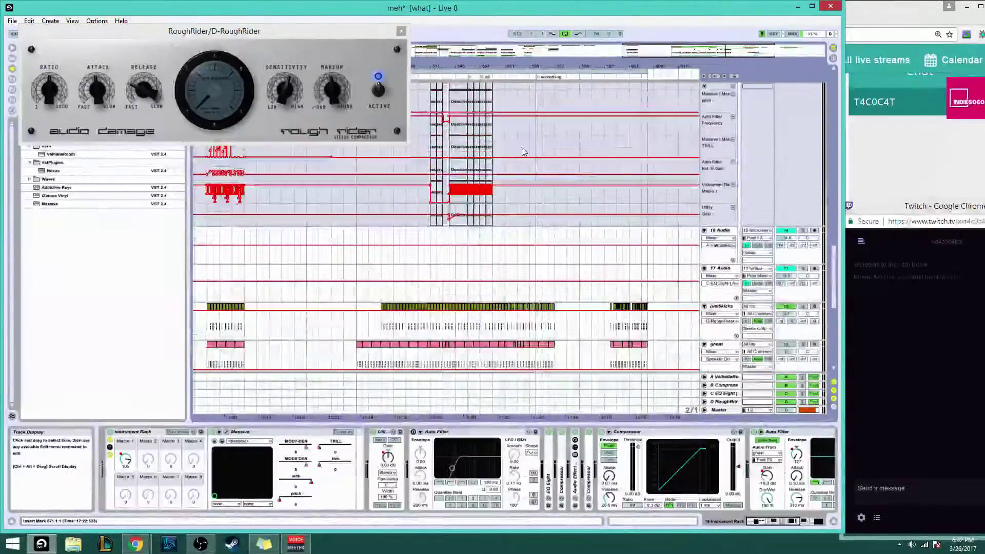
left_click(501, 148)
left_click(528, 145)
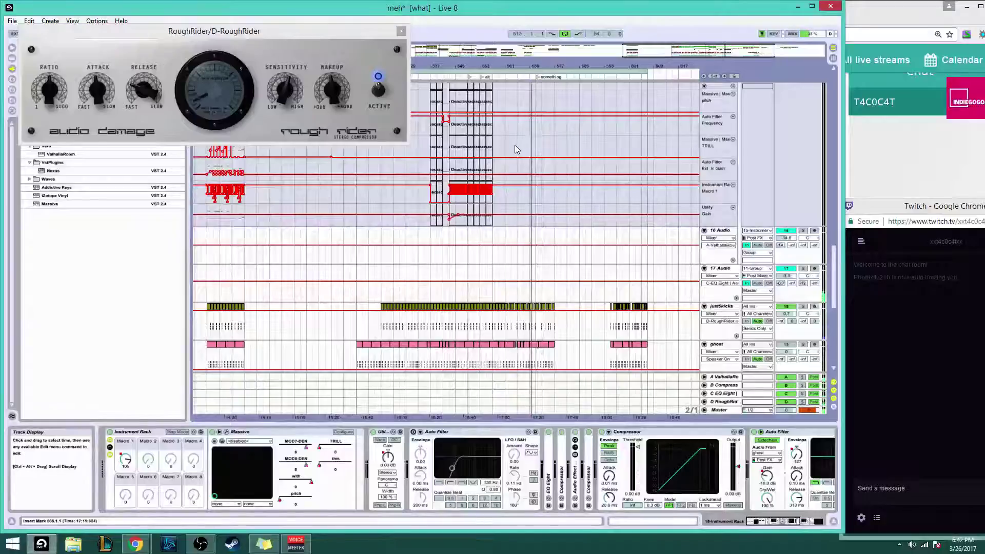
left_click_drag(595, 66, 588, 105)
scroll(590, 171, "down", 3)
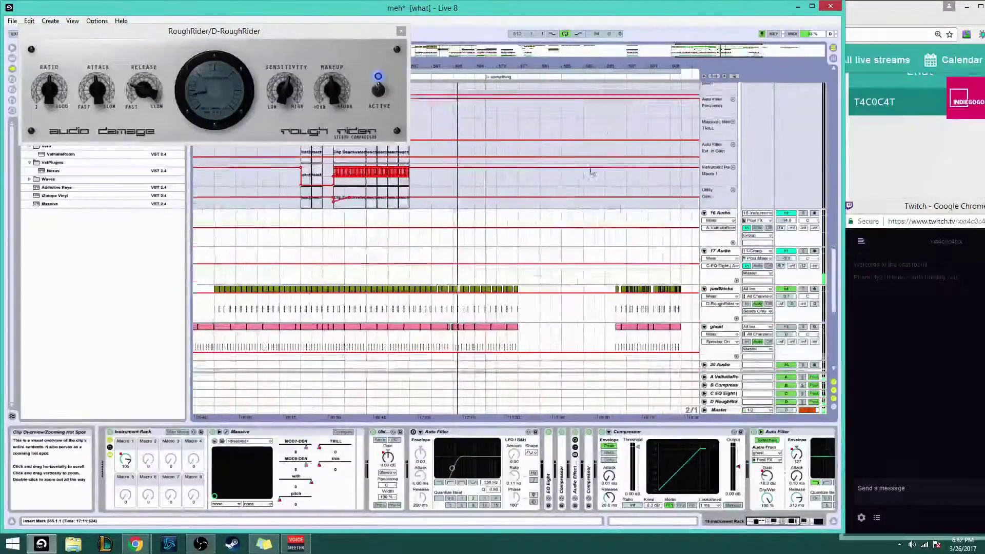
left_click(460, 260)
scroll(462, 263, "down", 5)
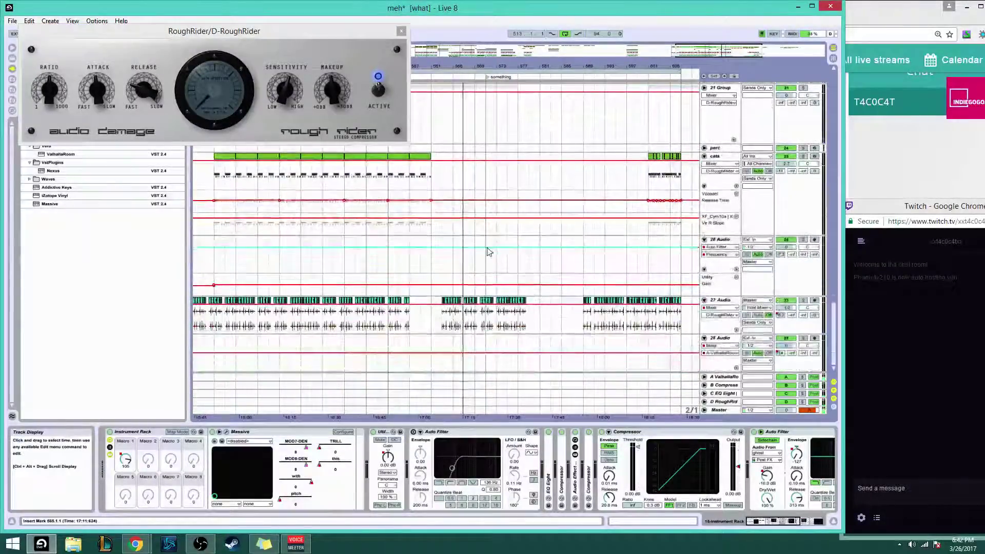
scroll(497, 256, "up", 10)
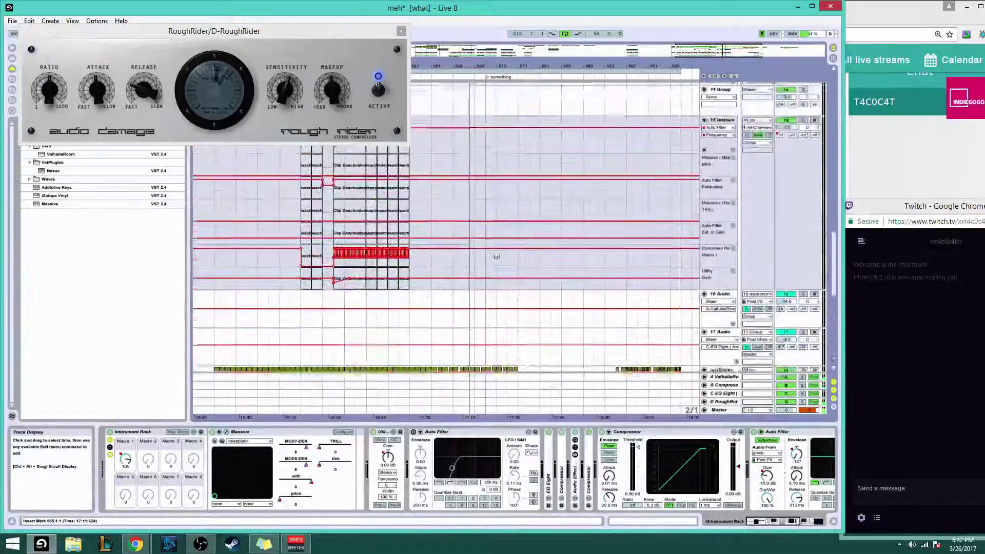
scroll(496, 254, "up", 8)
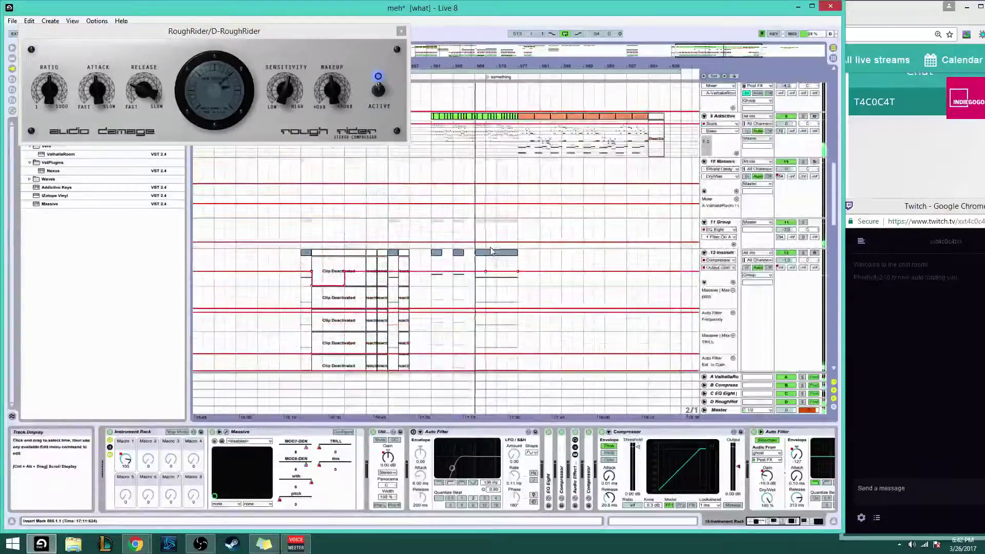
Deactivate the green 9 Addictive clips around the "something" marker up to bar 577 and close the RoughRider window
left_click_drag(475, 139, 517, 140)
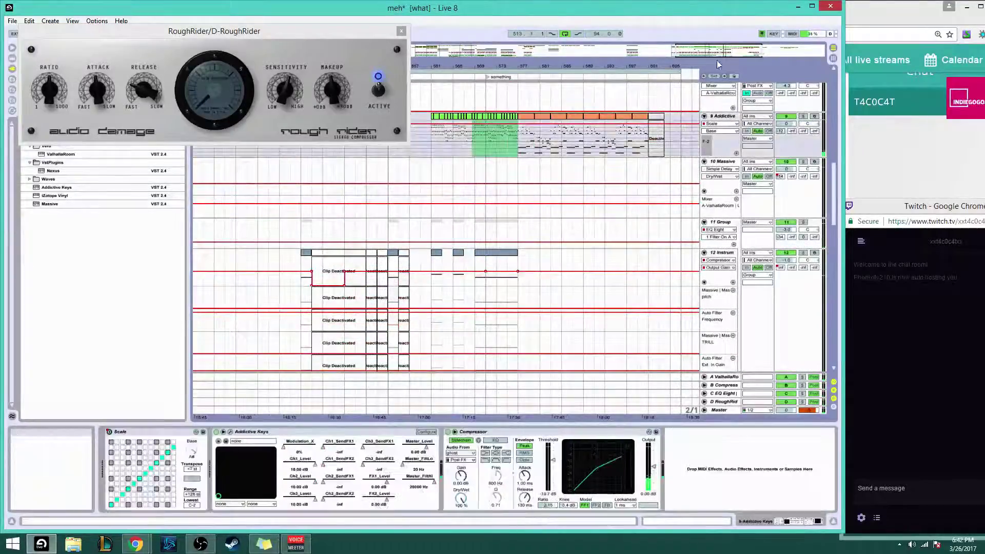
left_click_drag(495, 66, 573, 97)
right_click(565, 117)
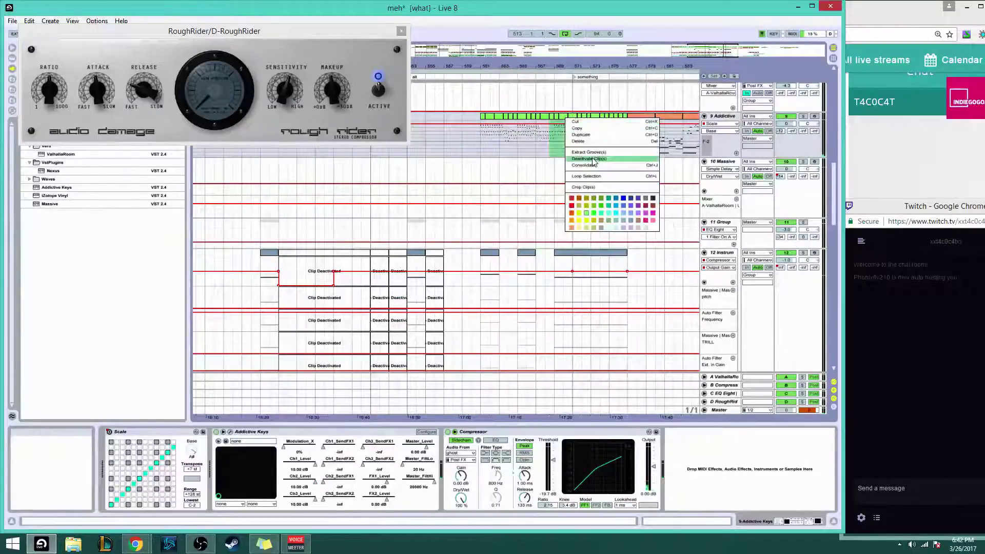
left_click(595, 161)
left_click(400, 32)
Play from the "alt" marker and open the second olive clip on the 7 Instrument track in the note editor
scroll(360, 186, "up", 2)
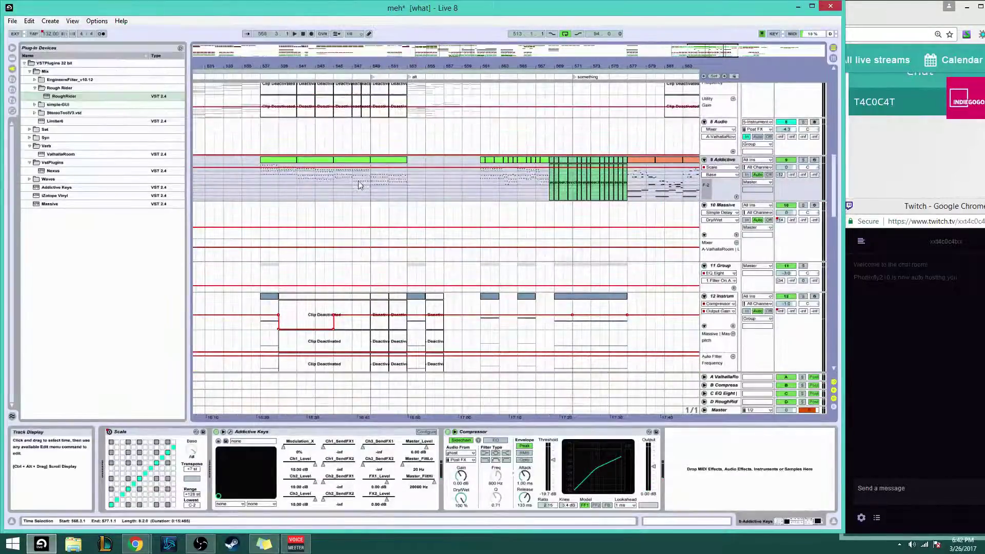
left_click(384, 179)
left_click(407, 153)
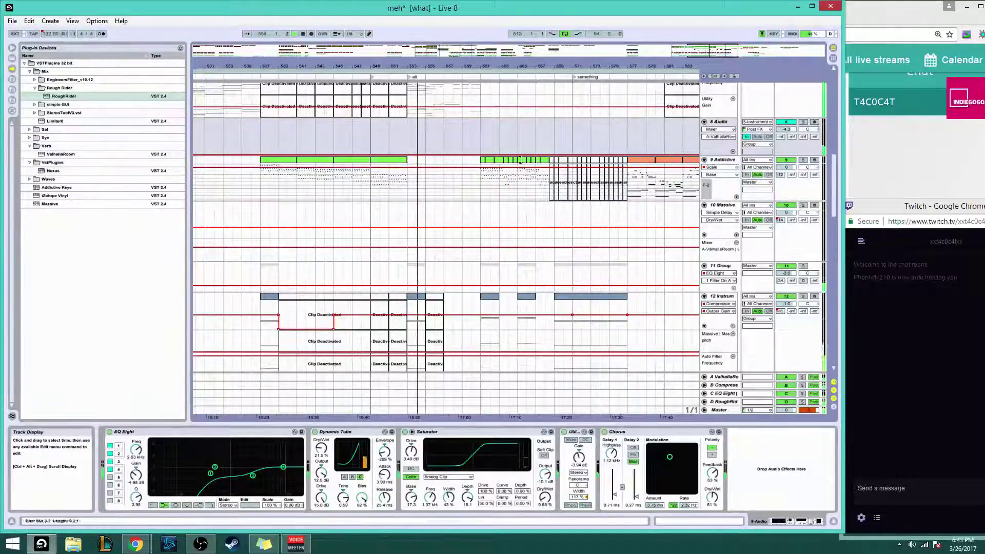
scroll(520, 160, "up", 10)
left_click(428, 215)
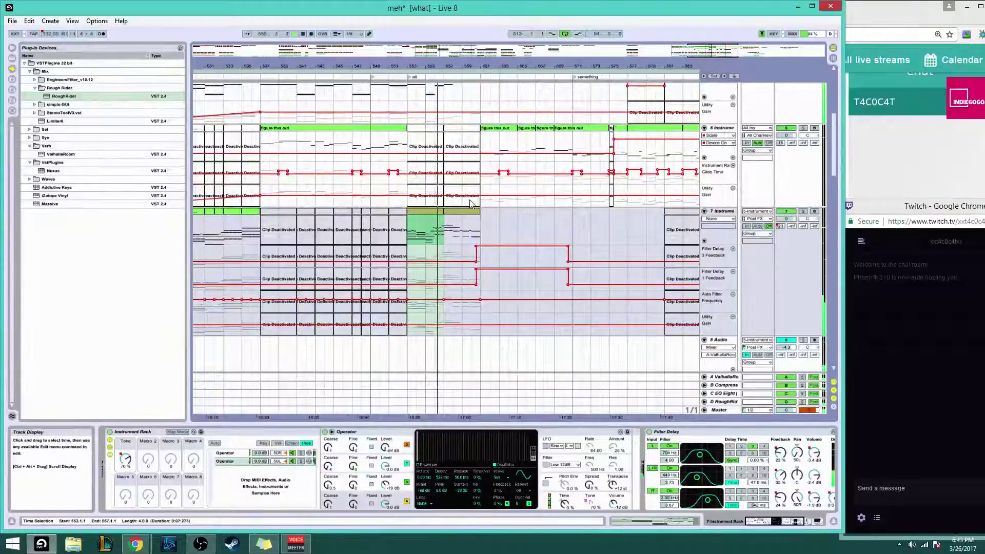
double_click(457, 215)
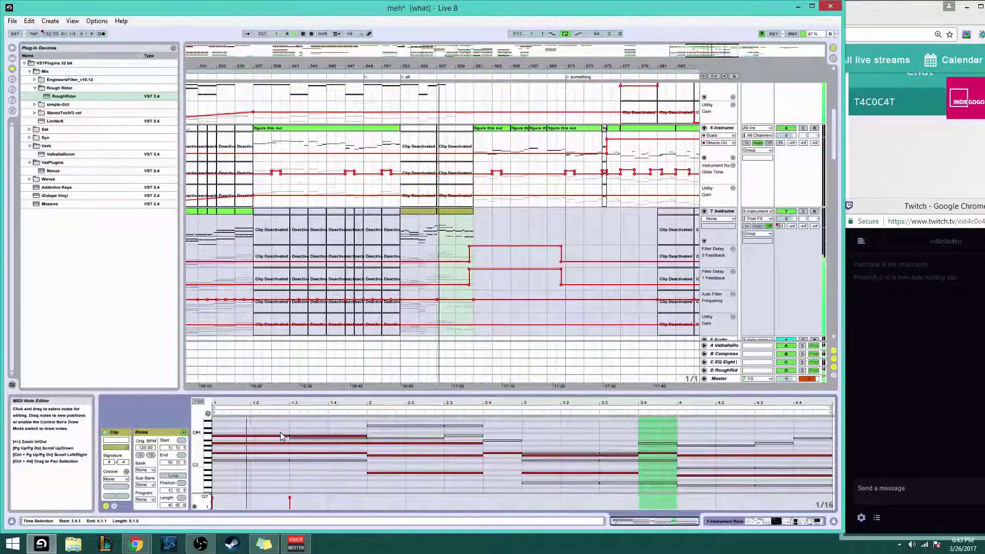
Try the bar-long F3 and A3 notes of the clip's first bar in other octaves
left_click_drag(251, 428, 305, 459)
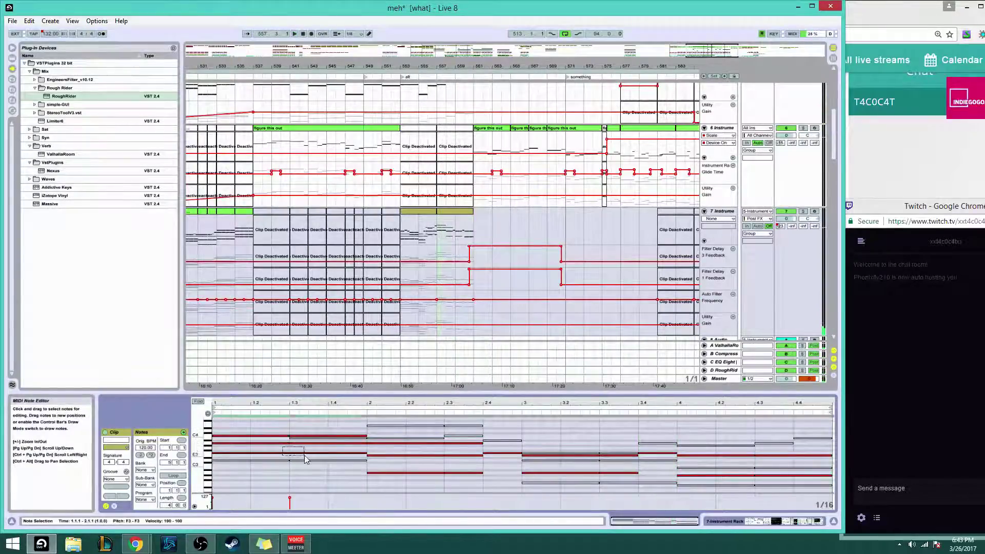
key("shift+Down")
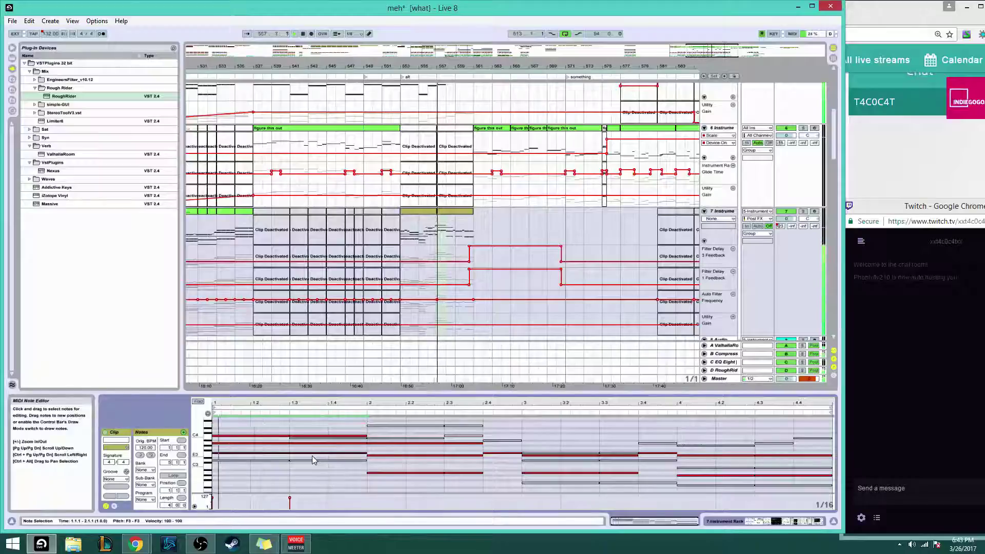
left_click_drag(270, 446, 304, 451)
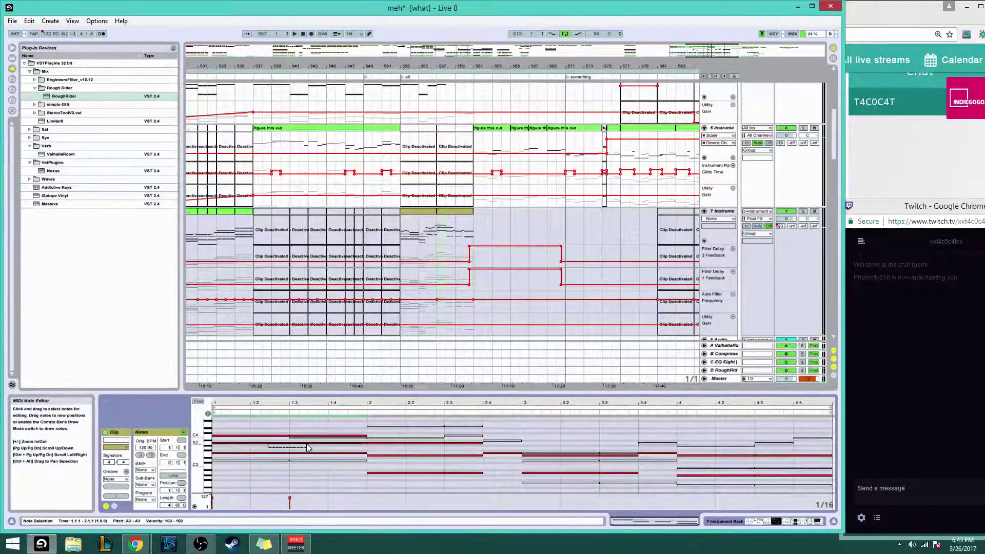
key("shift+Up")
key("shift+Down")
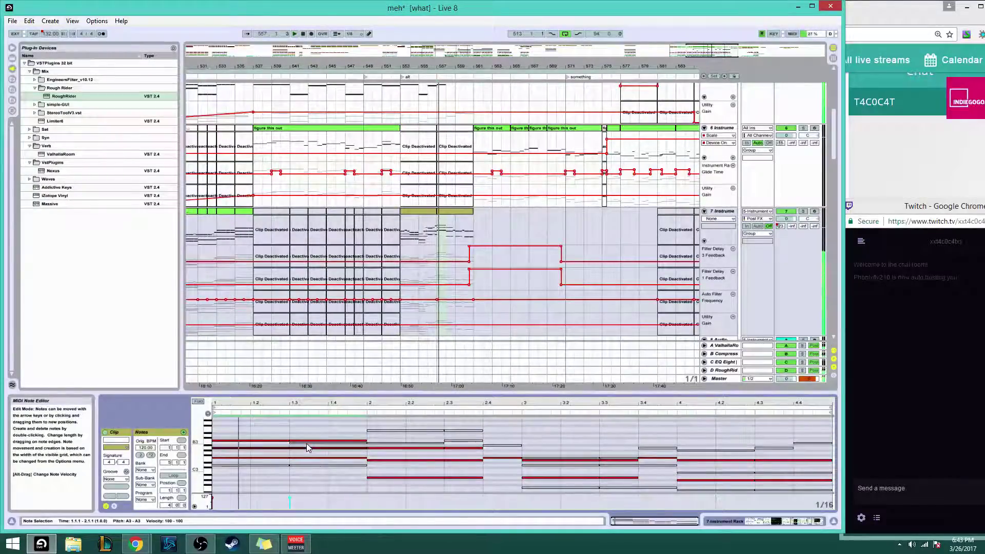
Delete the half-bar note at the start of the clip after trying it at D4 and E3
left_click(270, 444)
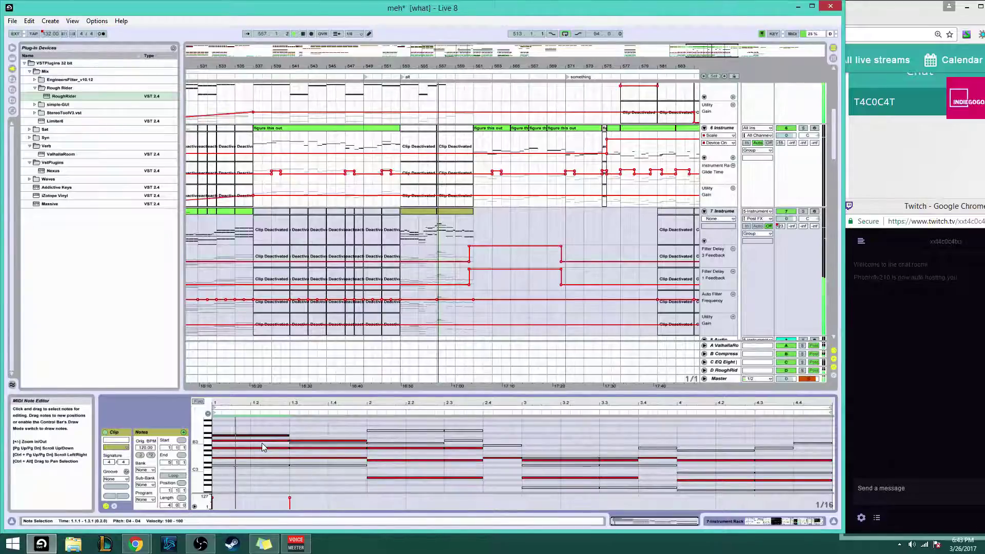
key("Up")
key("Up")
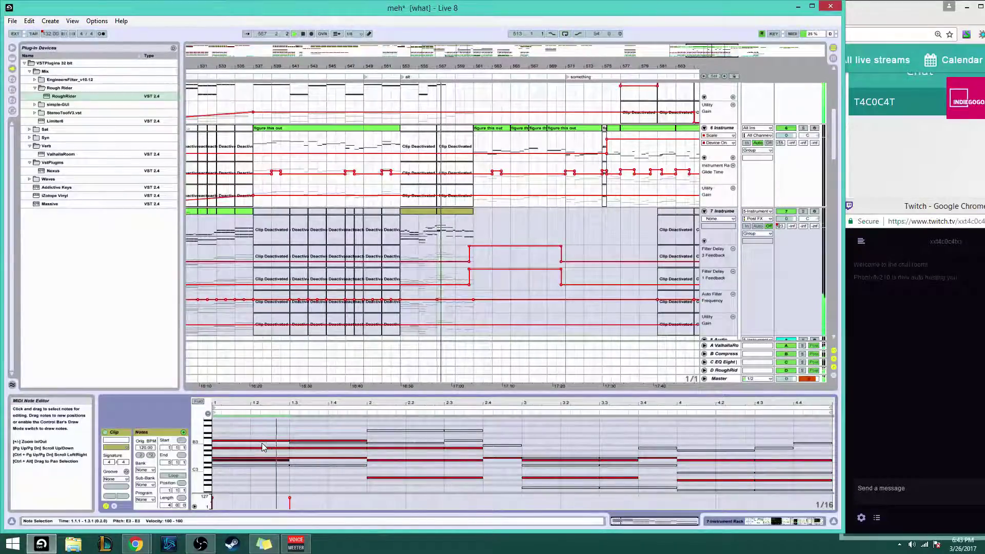
key("ctrl+l")
key("Delete")
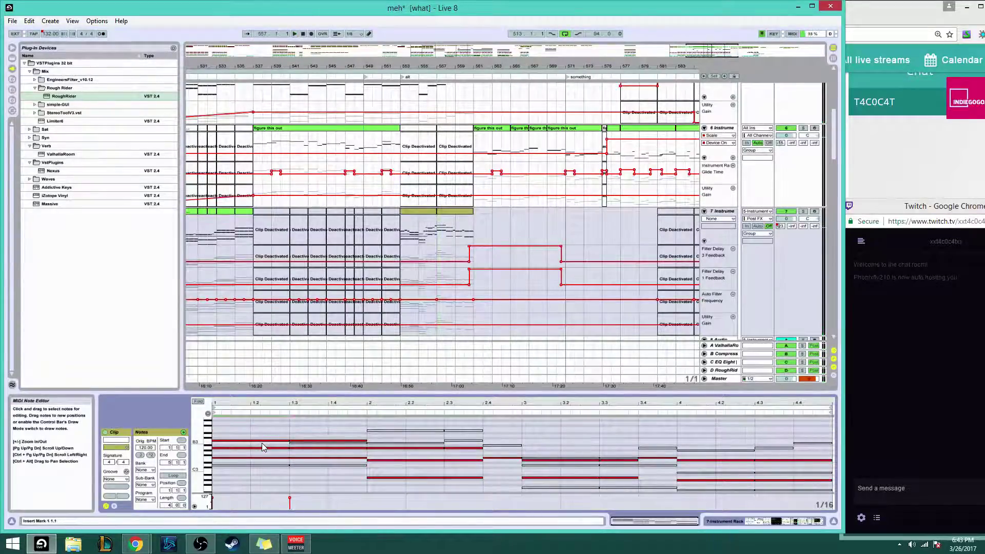
Try the first bar's F3 note at neighbouring pitches while auditioning the chord, settling on E4
left_click_drag(255, 457, 306, 463)
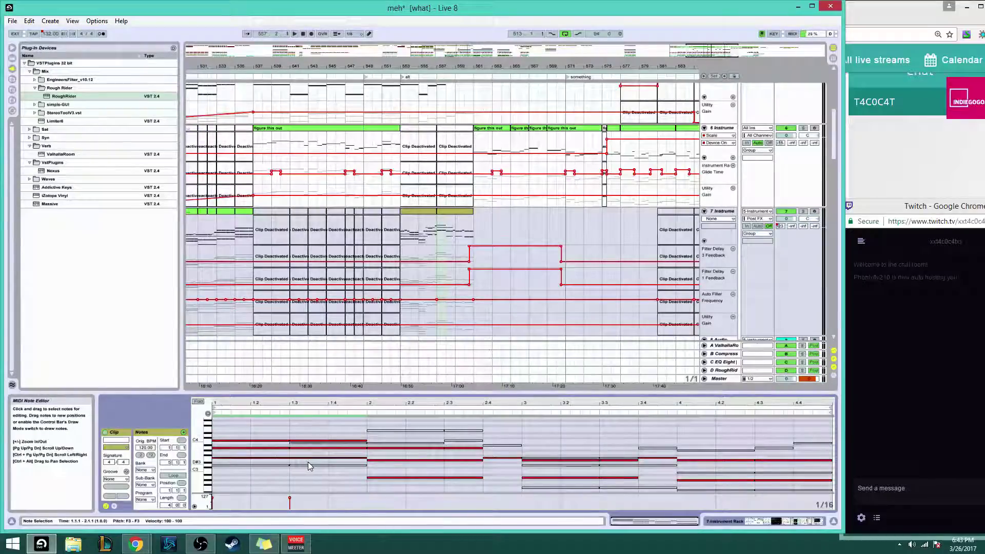
key("space")
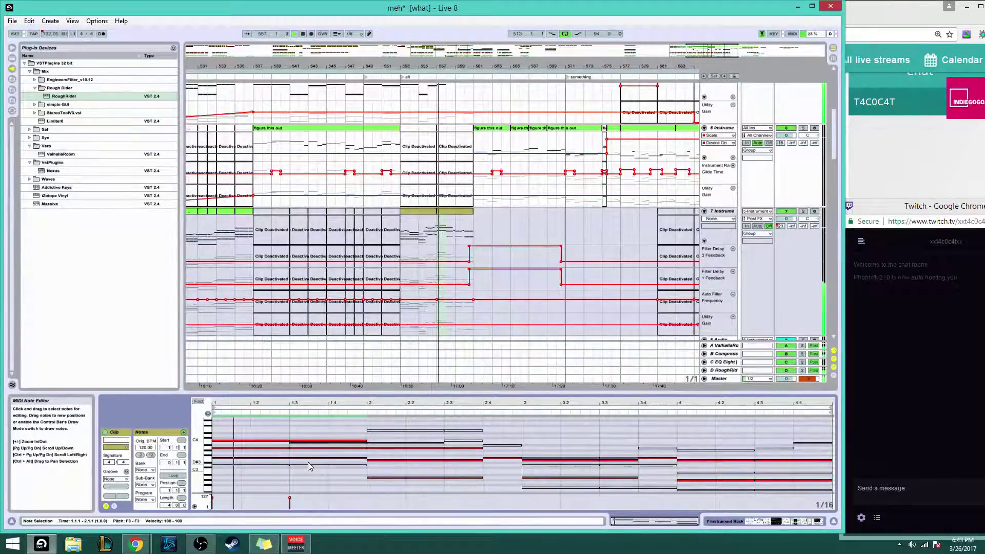
key("Up")
key("Up")
key("Down")
key("Down")
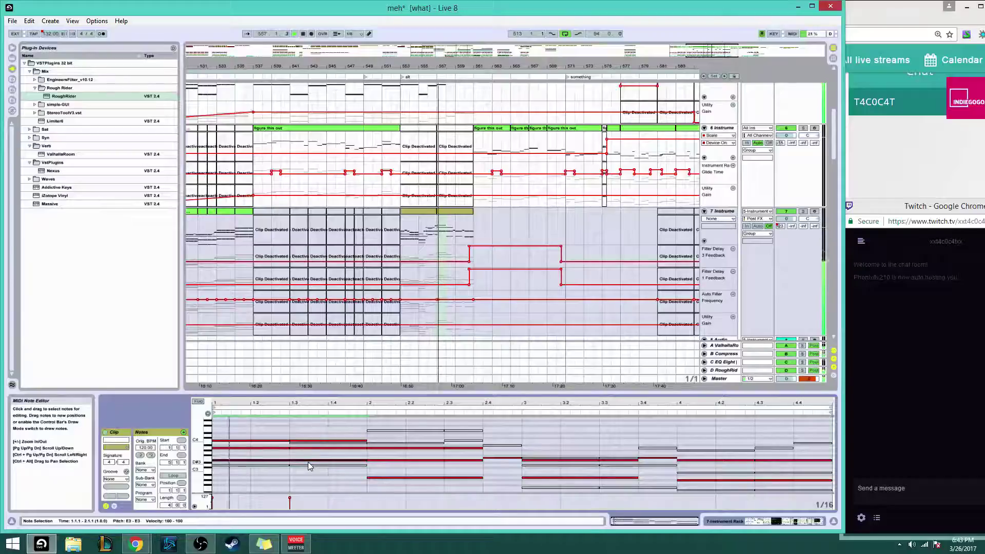
key("Up")
key("space")
key("space")
key("space")
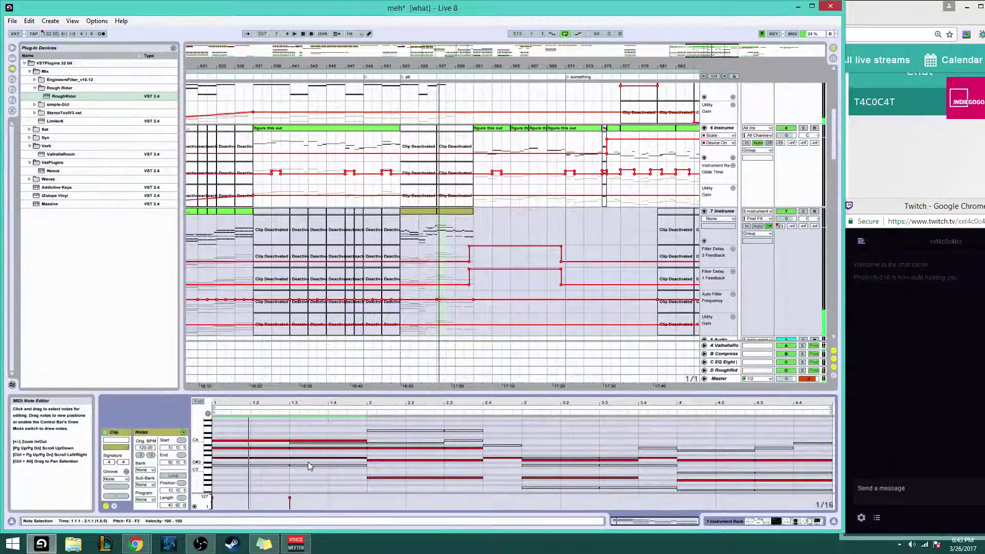
key("shift+Up")
key("Down")
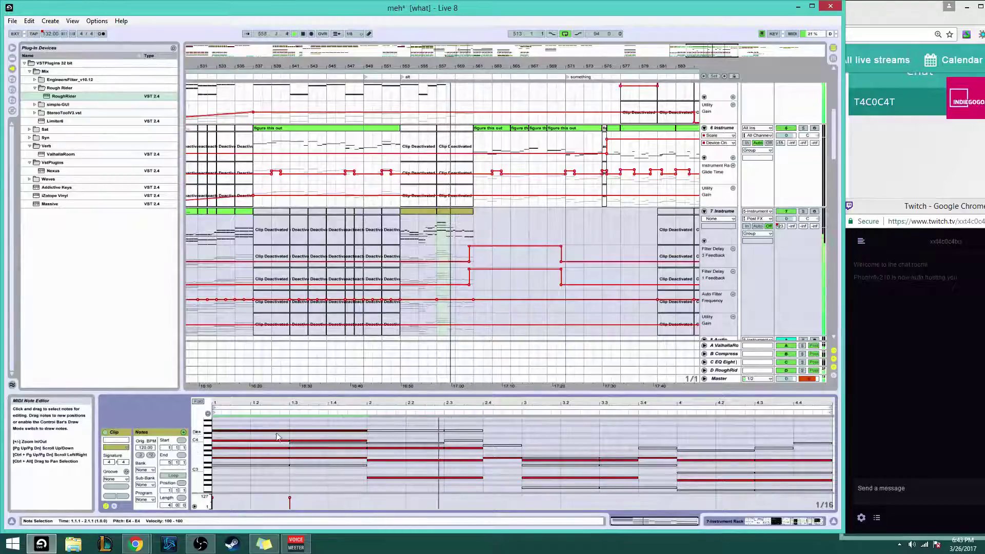
Replace the first bar's top E4 note with low E notes and audition the revised chord
left_click_drag(279, 427, 259, 470)
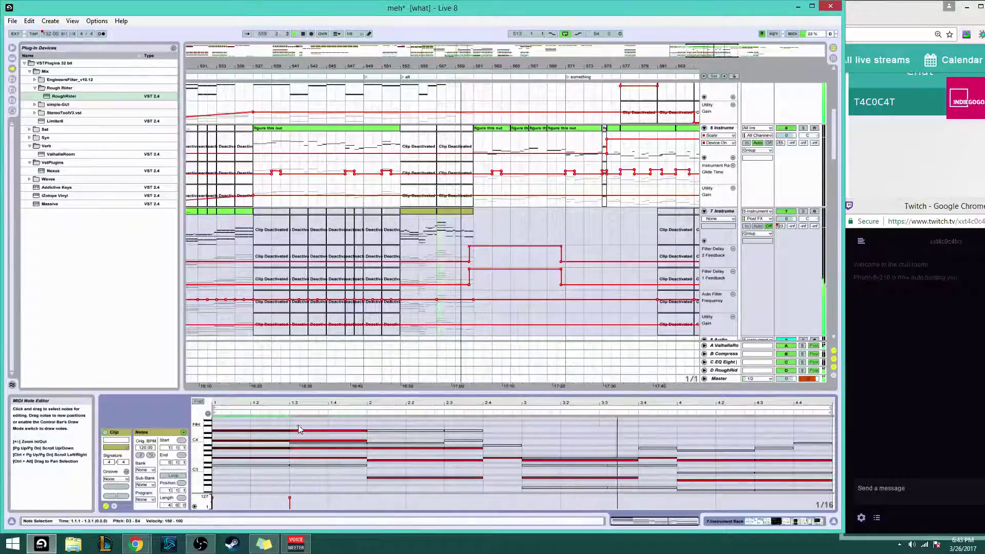
left_click_drag(300, 439, 279, 428)
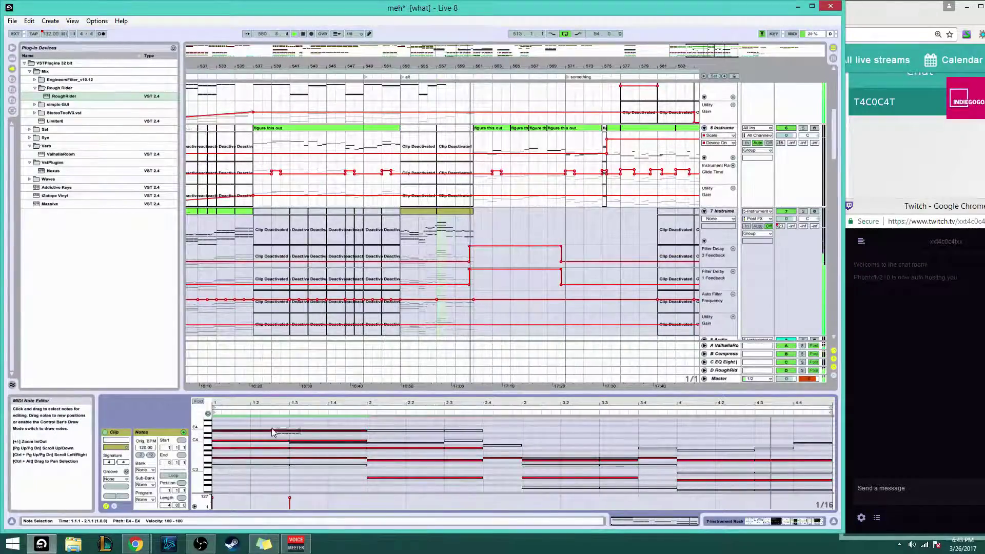
key("space")
left_click(307, 462)
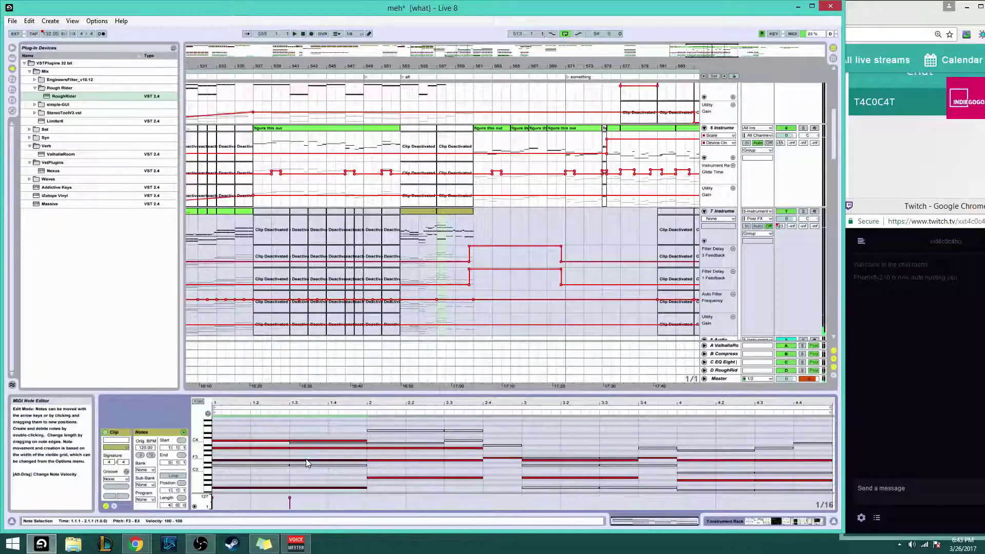
key("space")
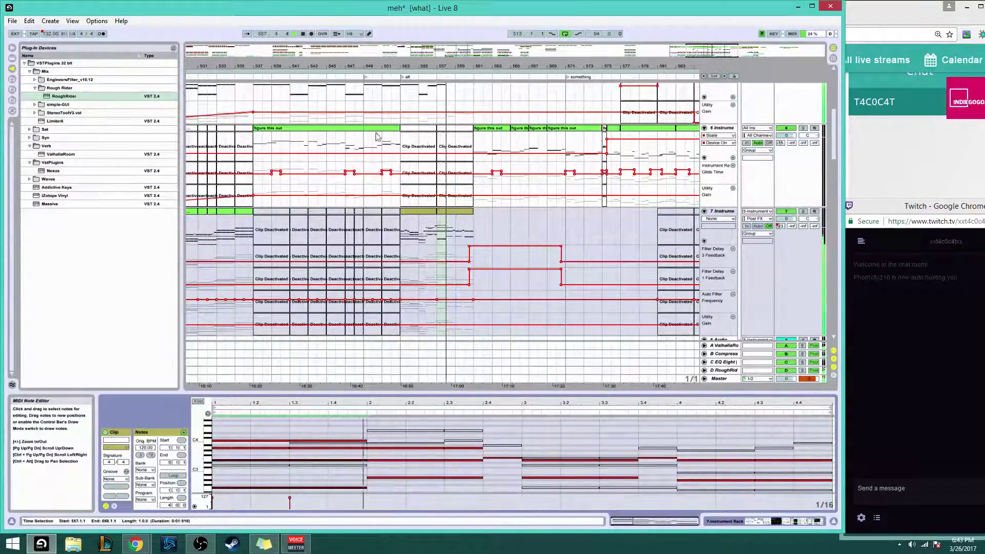
Replay from the first olive clip on the 7 Instrument track and open the RoughRider window on return track D
left_click(434, 212)
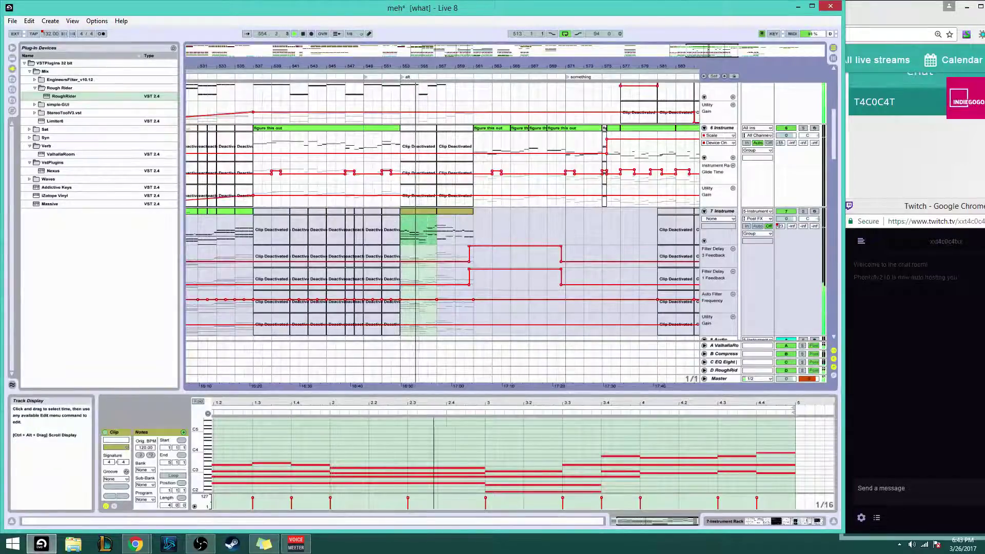
left_click(722, 371)
left_click(723, 368)
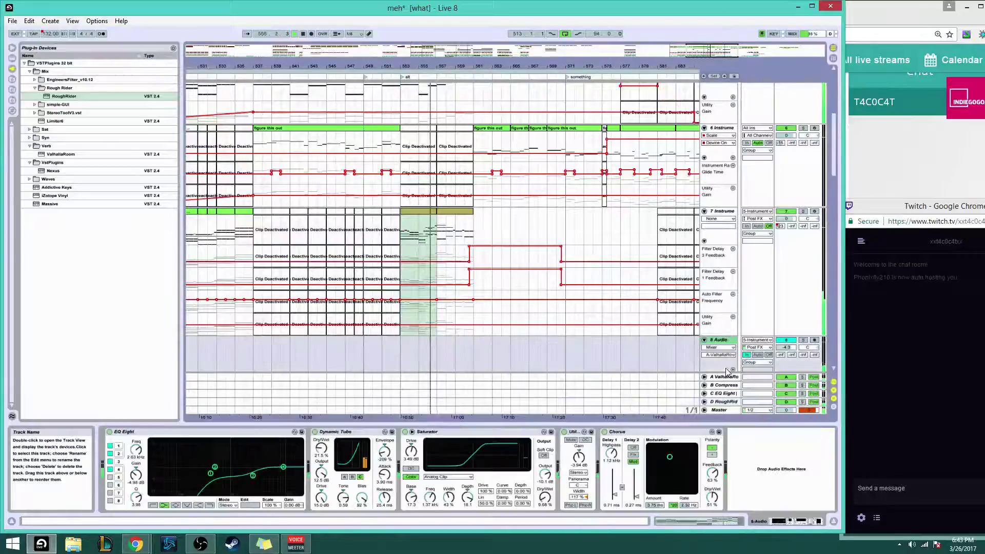
left_click(724, 402)
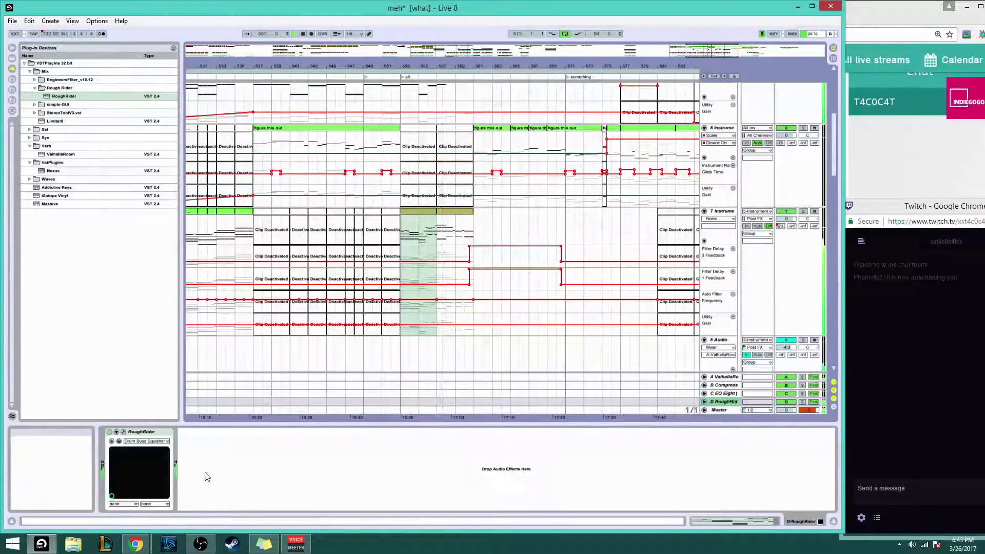
left_click(123, 431)
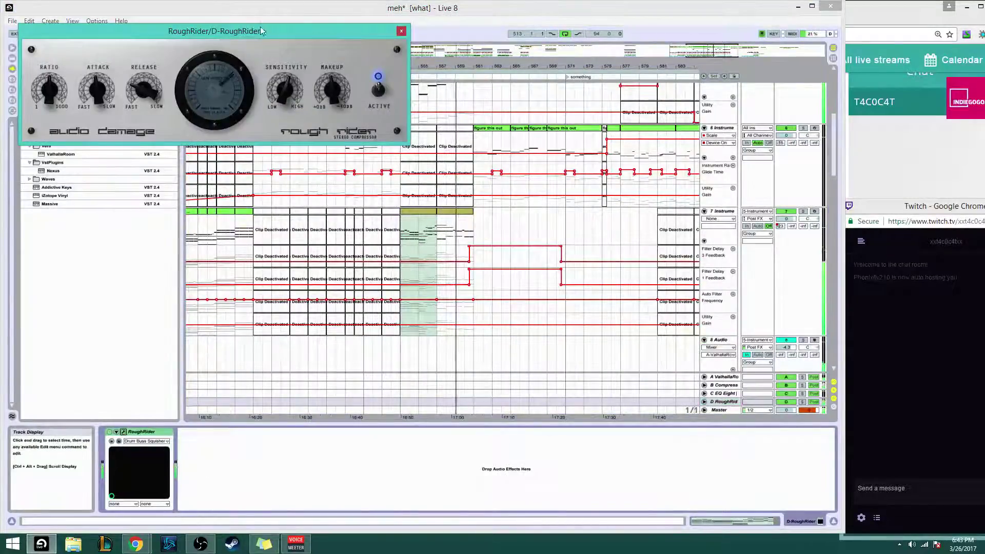
Move the RoughRider window clear of the clips and readjust its Ratio and Sensitivity while playing the "figure this out" clip
left_click_drag(277, 31, 706, 251)
left_click(318, 135)
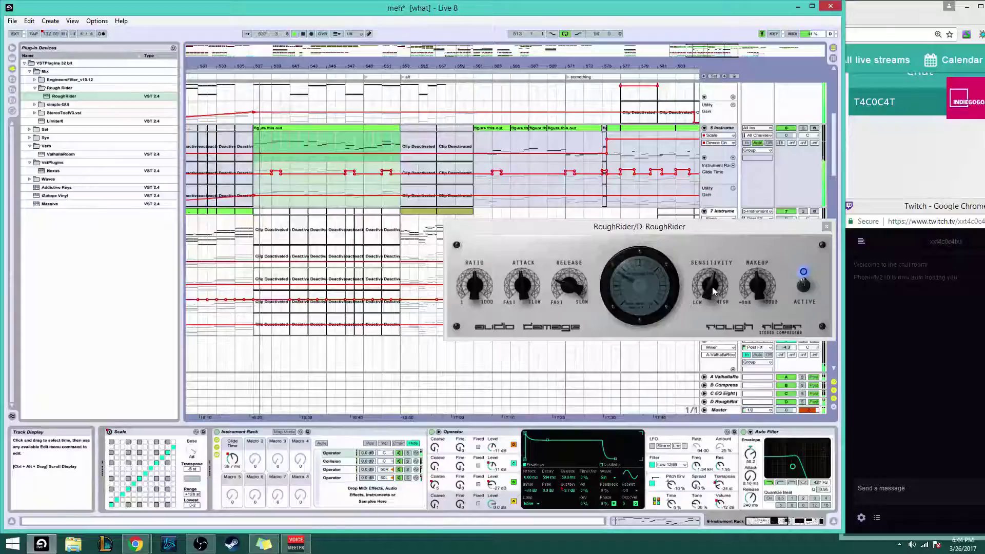
left_click(687, 302)
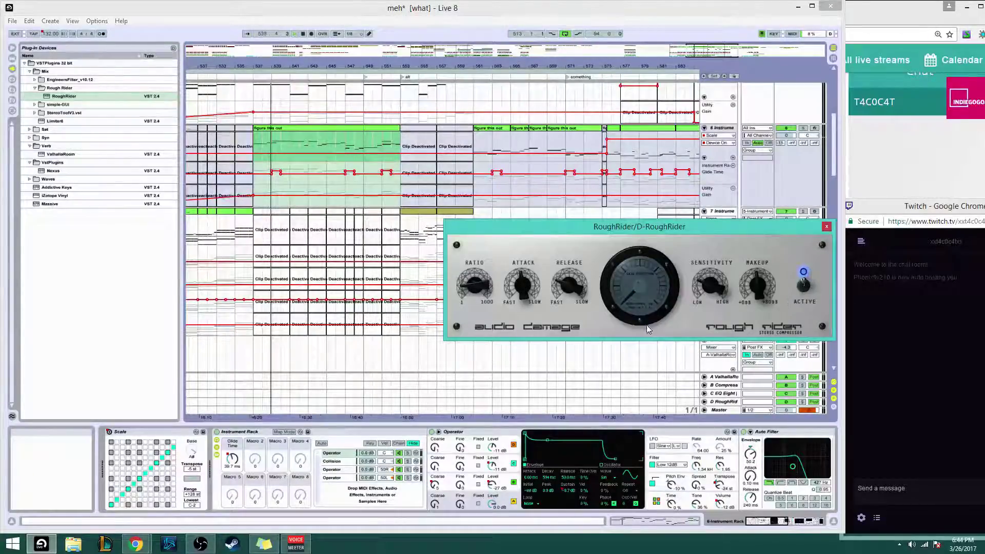
Play the "figure this out" section and readjust RoughRider's Attack, Release and Sensitivity while listening
key("space")
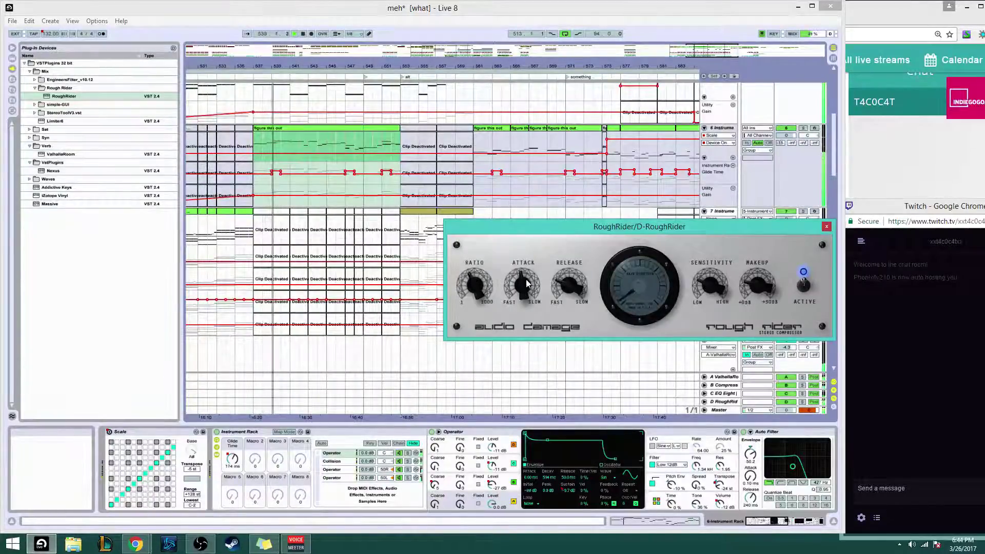
left_click_drag(527, 291, 522, 270)
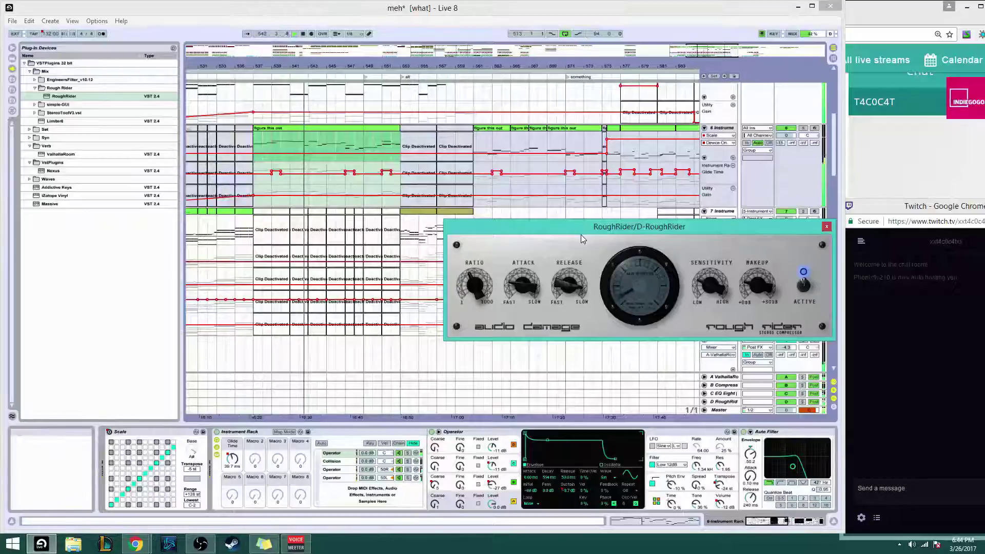
left_click_drag(570, 285, 570, 260)
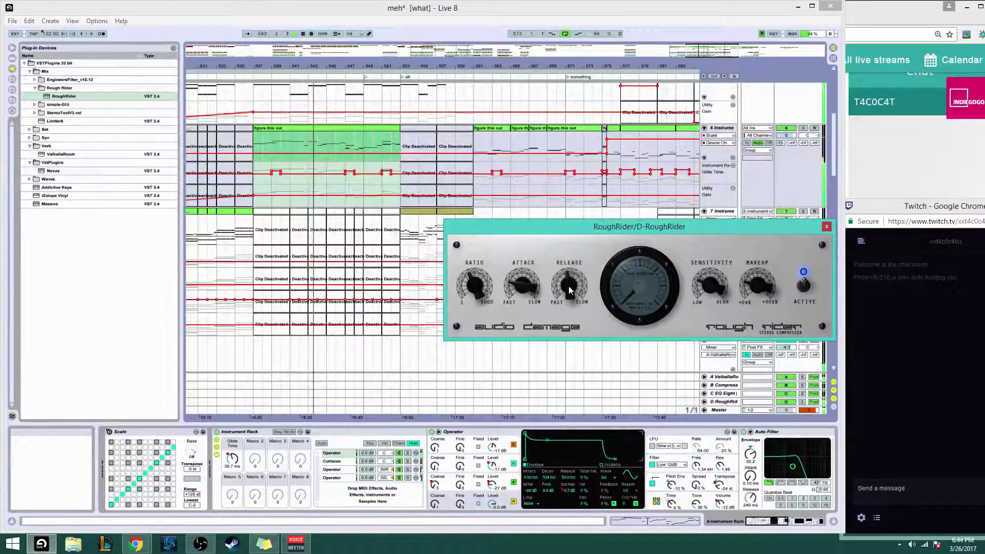
mouse_move(709, 287)
left_mouse_down()
mouse_move(706, 272)
mouse_move(705, 305)
left_mouse_up()
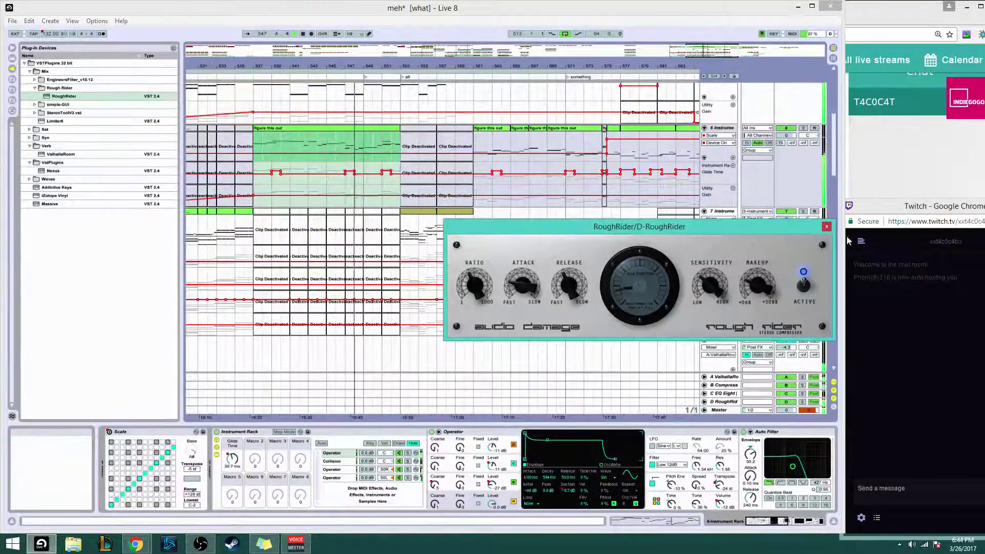
Compare the sound with RoughRider bypassed and re-enabled, close its window and select return track D
left_click(806, 286)
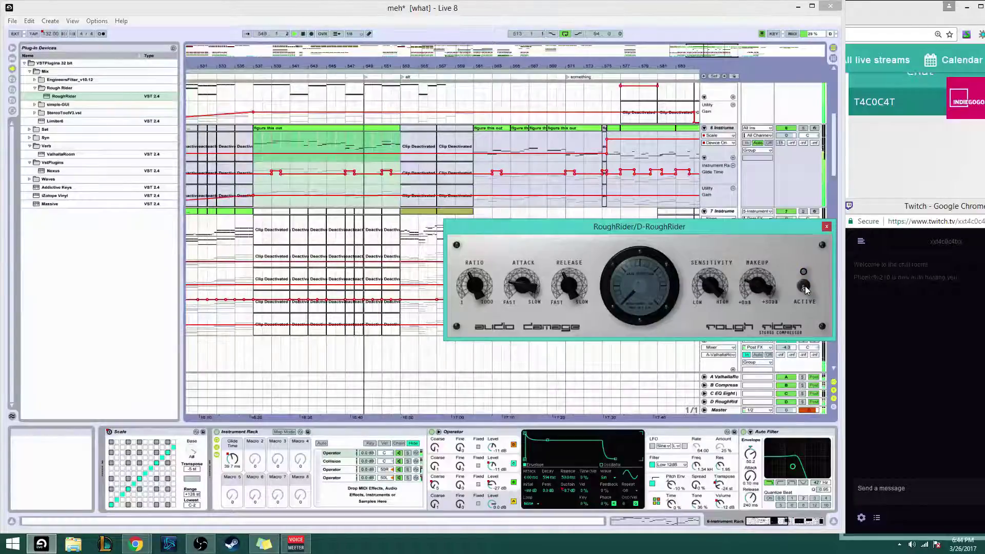
left_click(805, 286)
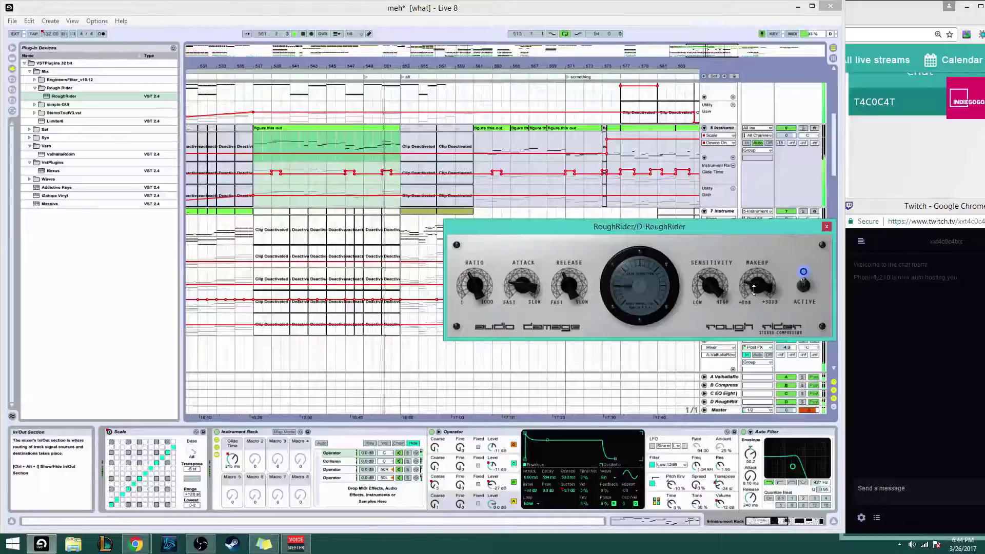
key("space")
left_click(826, 226)
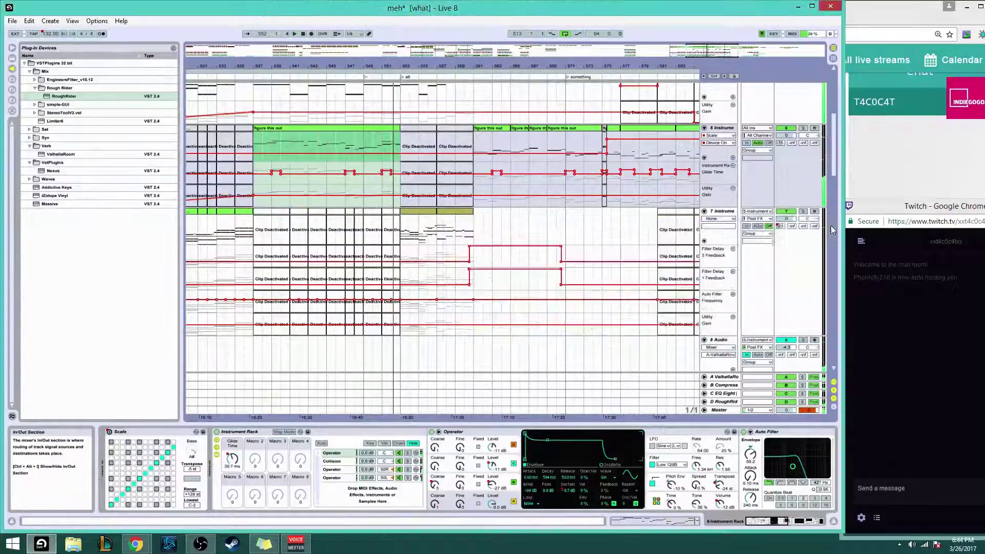
left_click(724, 402)
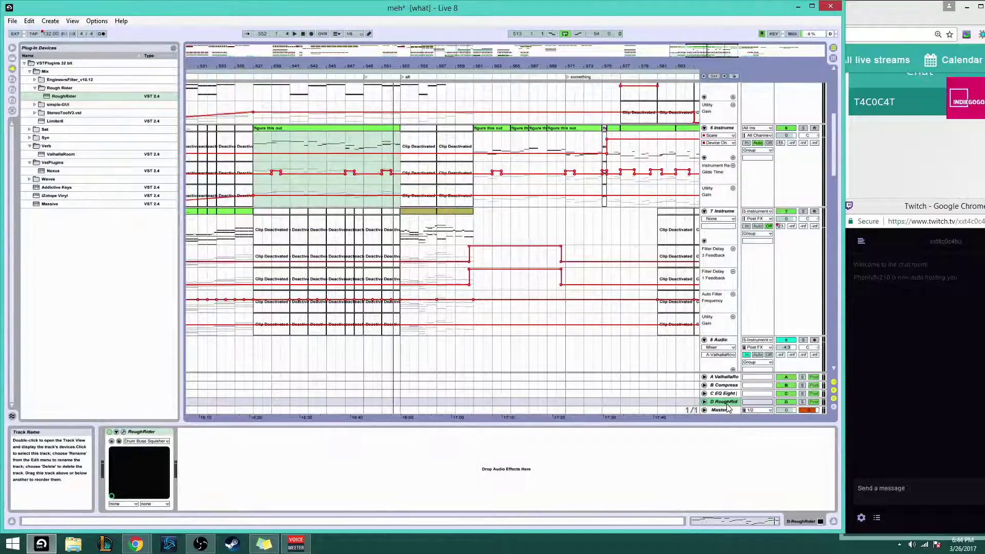
Switch to the Watch Me Work page in Chrome and check the live stream alongside OBS's streaming status
left_click(865, 23)
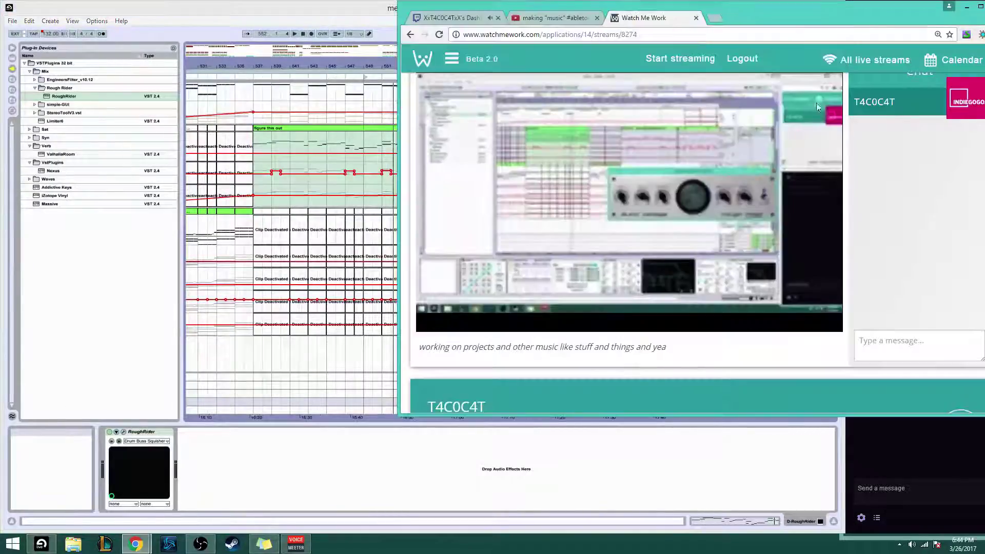
scroll(816, 256, "down", 4)
scroll(718, 287, "up", 3)
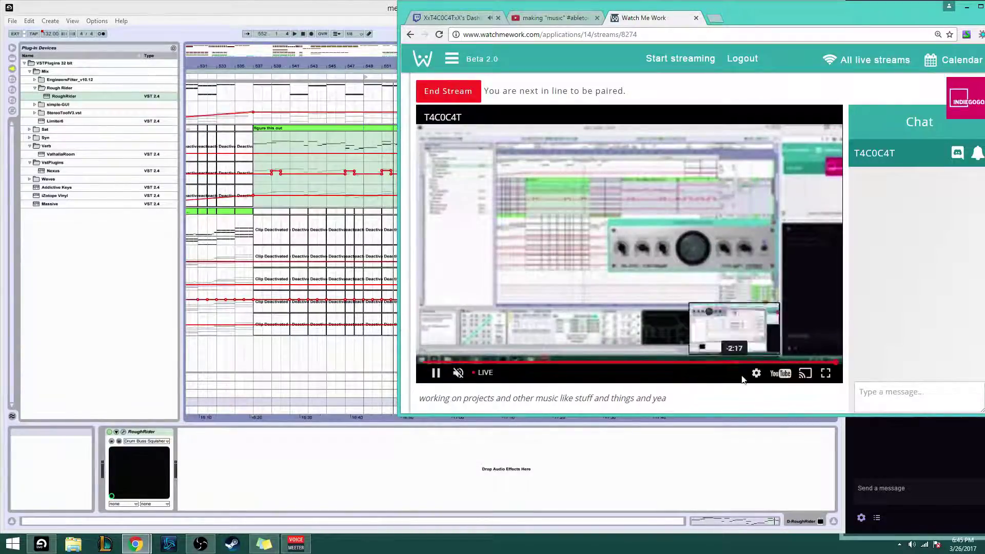
left_click(201, 545)
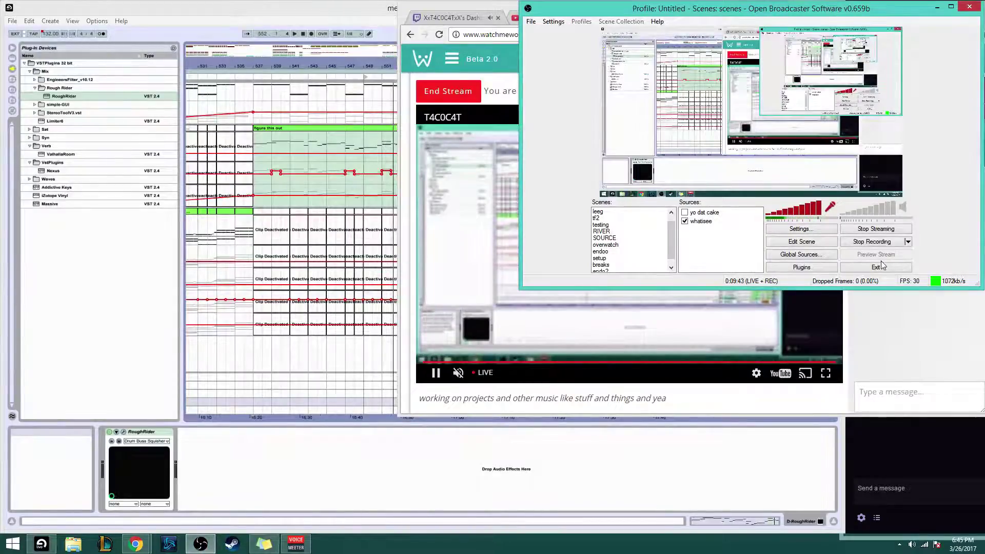
left_click(898, 334)
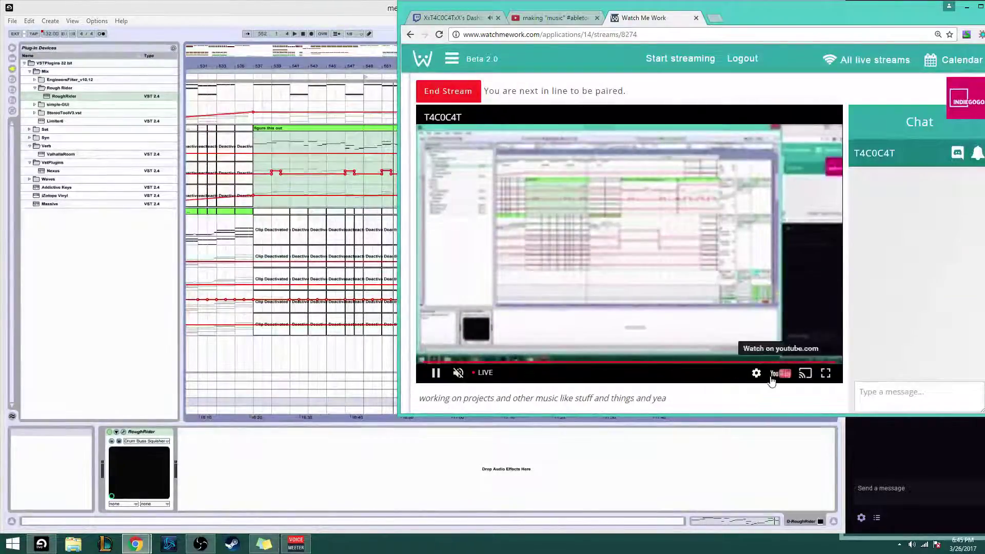
Check the stream player's quality options, keeping Auto, and look over the Watch Me Work page again
left_click(756, 373)
left_click(793, 342)
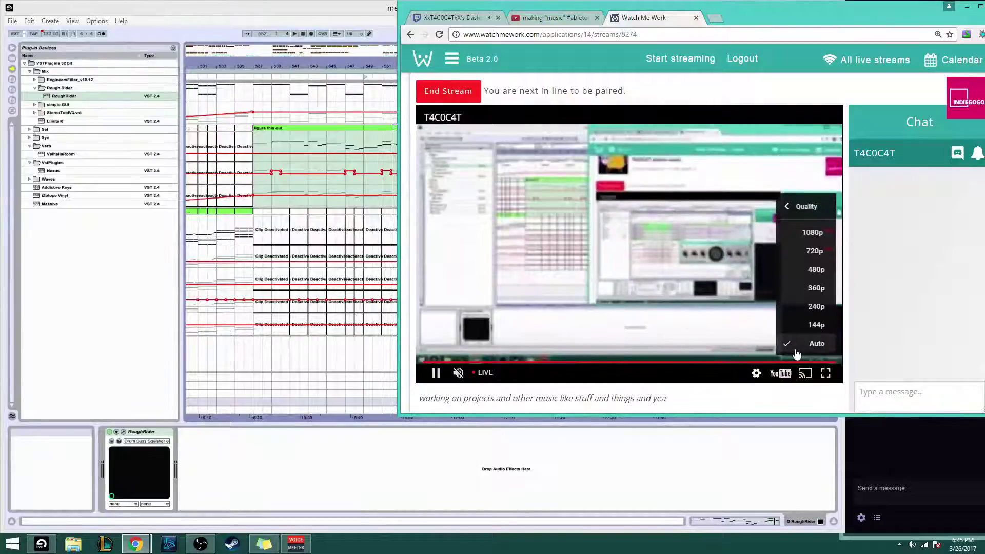
left_click(816, 343)
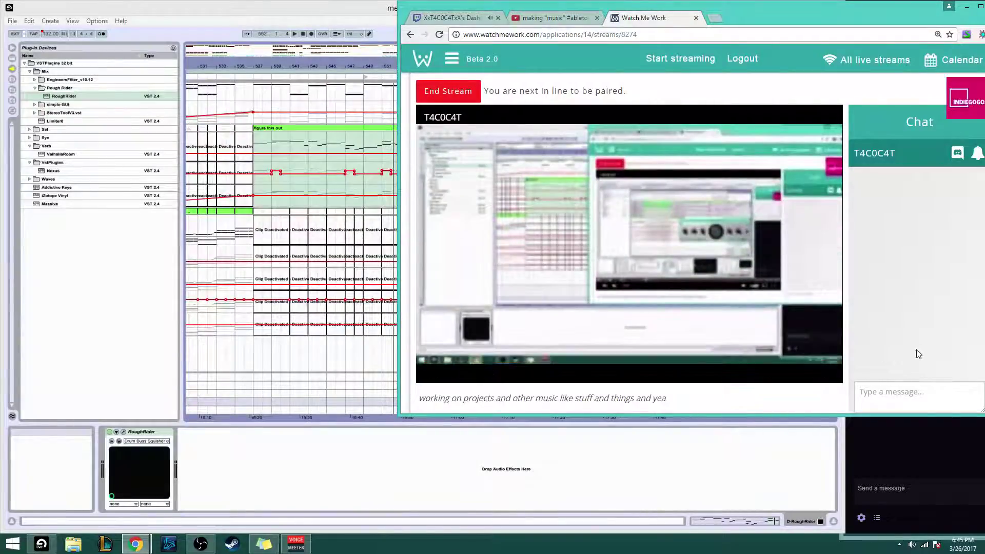
left_click(907, 456)
left_click(723, 475)
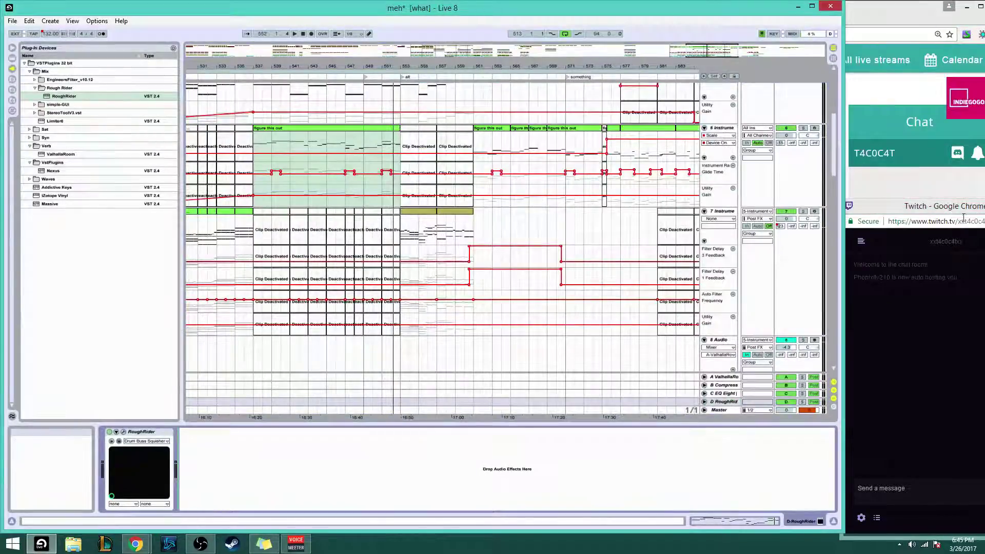
left_click(886, 197)
scroll(853, 264, "down", 1)
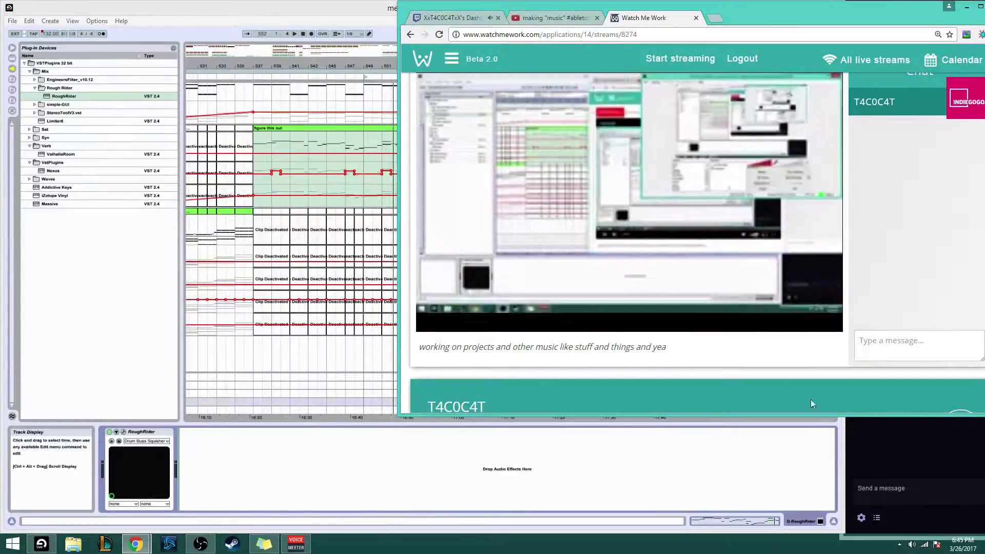
left_click(863, 457)
Return to Ableton Live, replay the "figure this out" section and briefly solo return track D
left_click(330, 433)
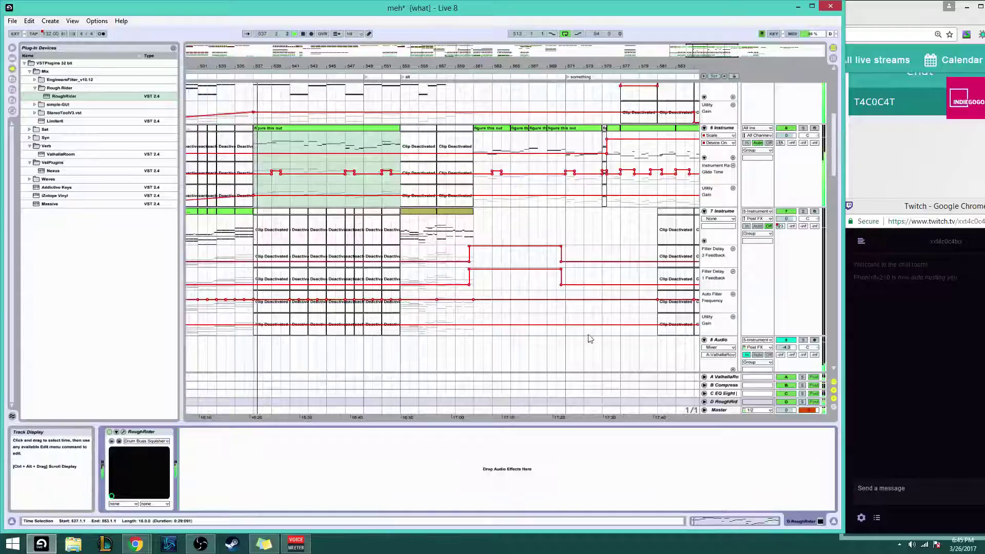
left_click(803, 402)
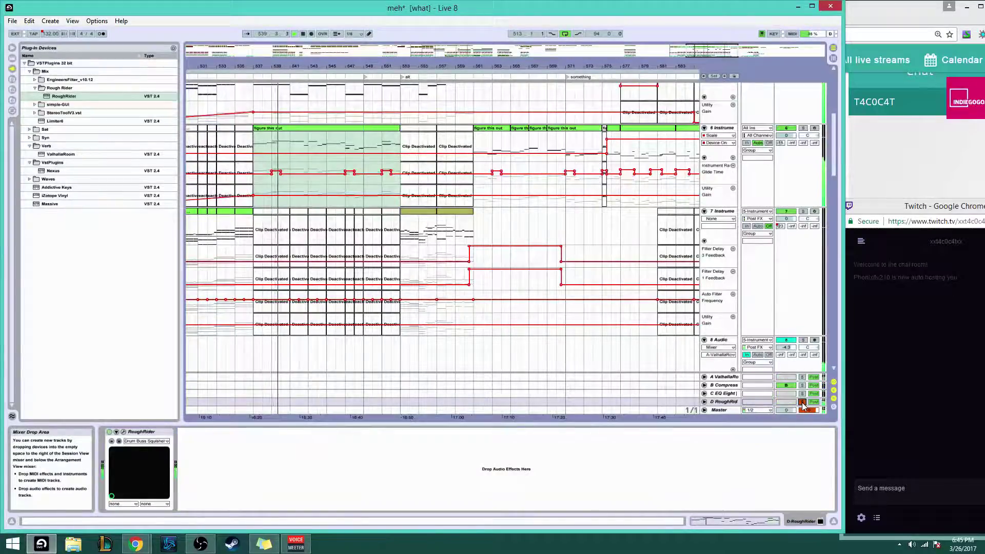
left_click(802, 402)
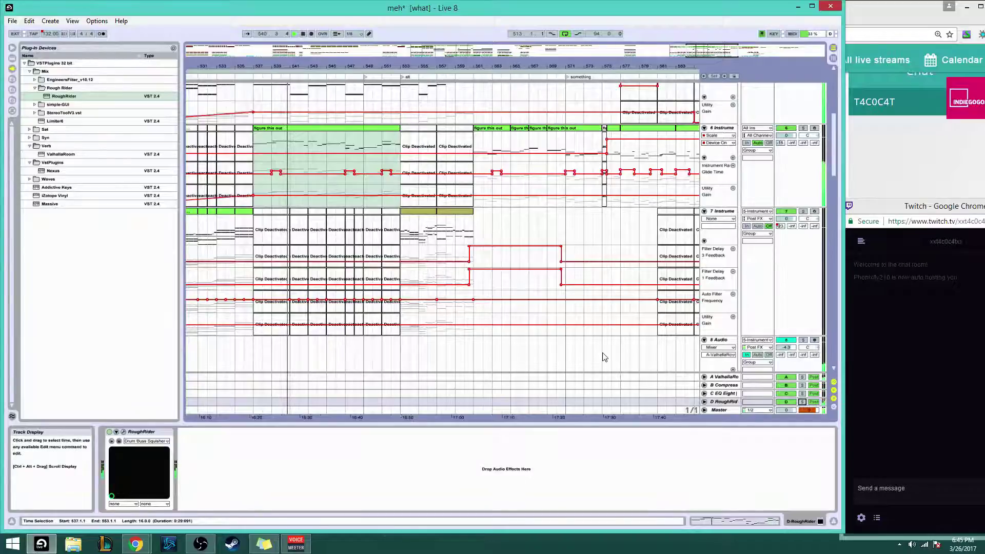
Add a Compressor after the Utility on the A ValhallaRoom return track
scroll(590, 349, "up", 2)
left_click(734, 218)
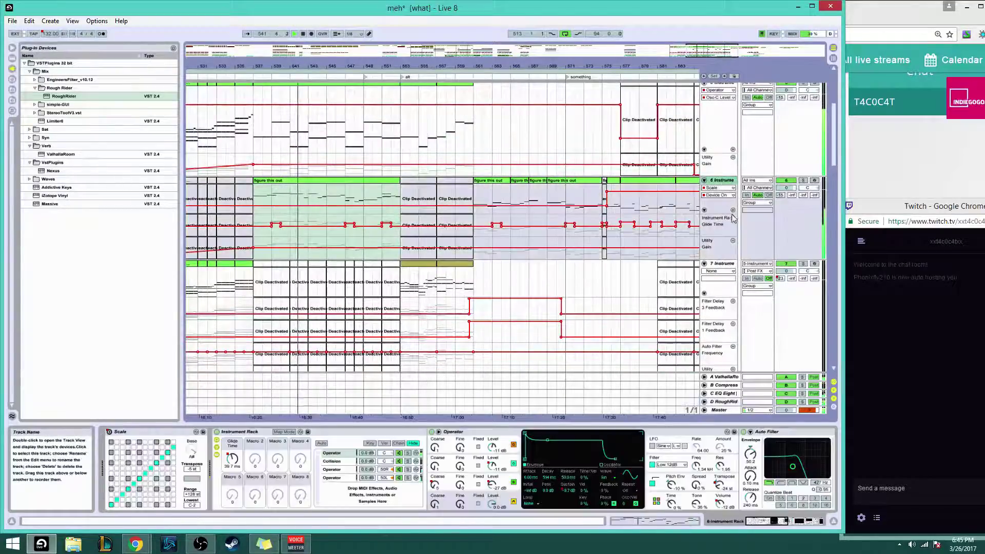
left_click(721, 377)
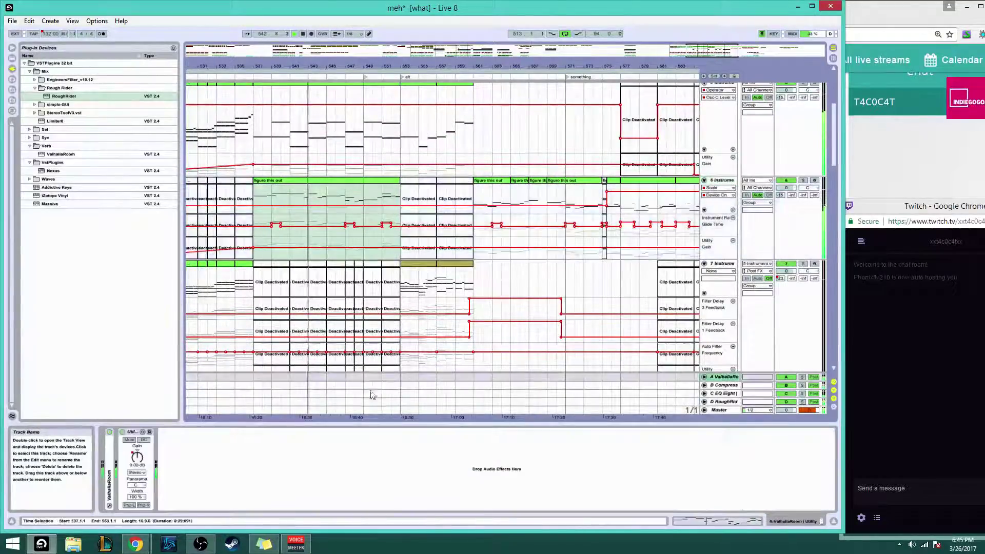
double_click(42, 154)
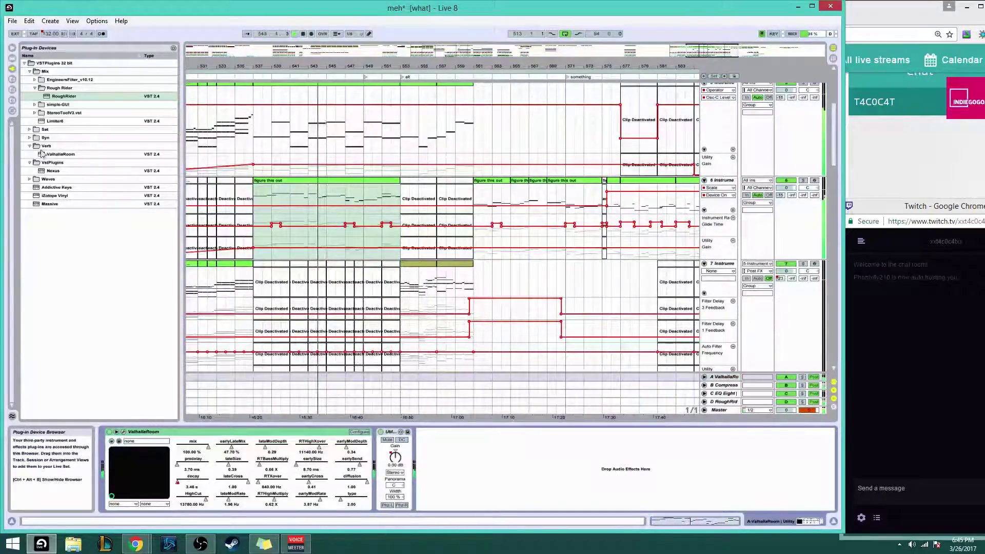
left_click(11, 58)
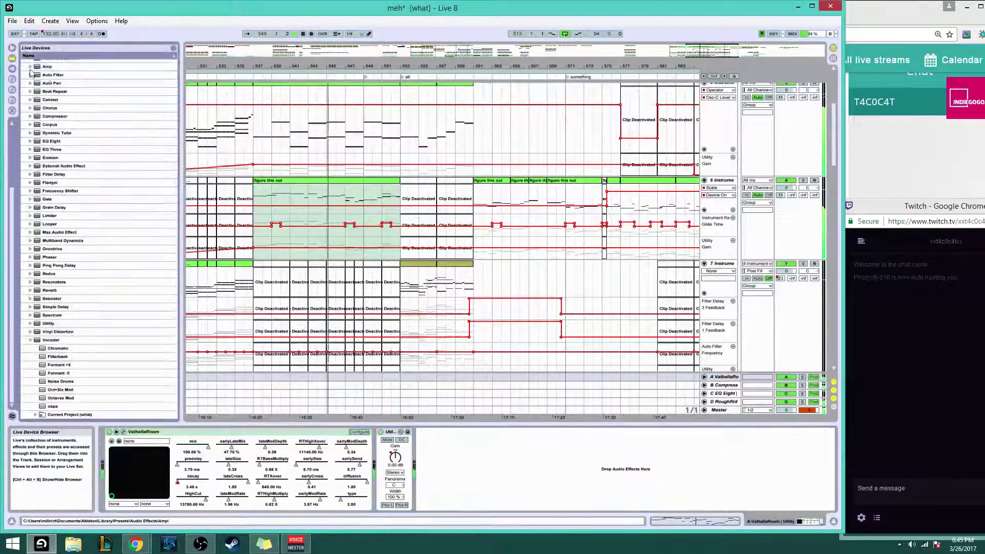
left_click_drag(55, 116, 458, 482)
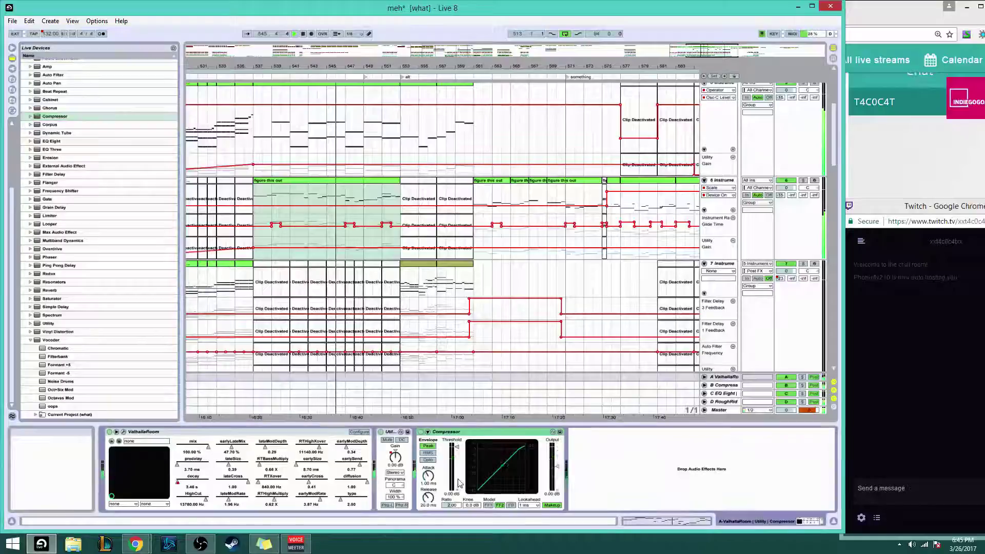
Sidechain the Compressor from the snares track, set its threshold to -40.3 dB and raise its output
left_click(428, 433)
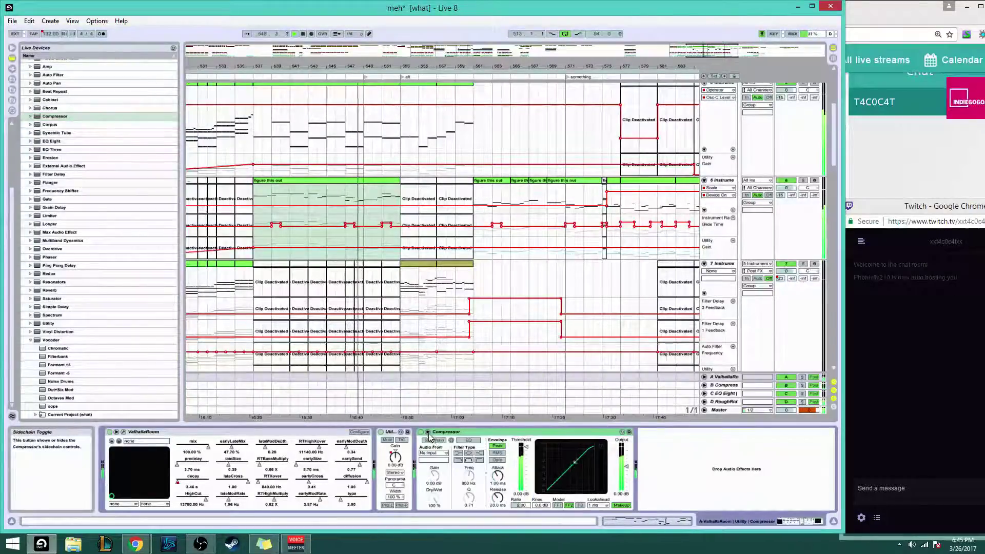
left_click(439, 453)
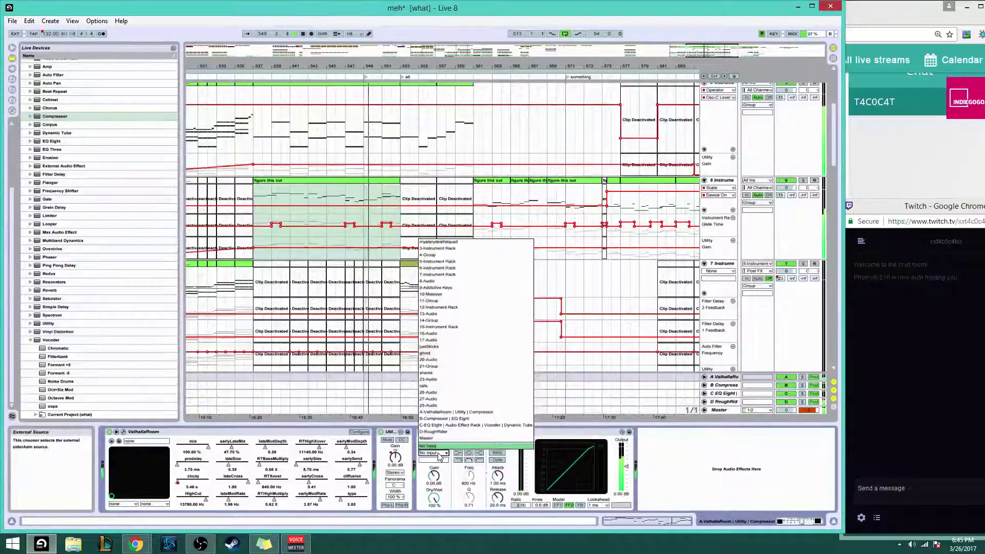
left_click(428, 373)
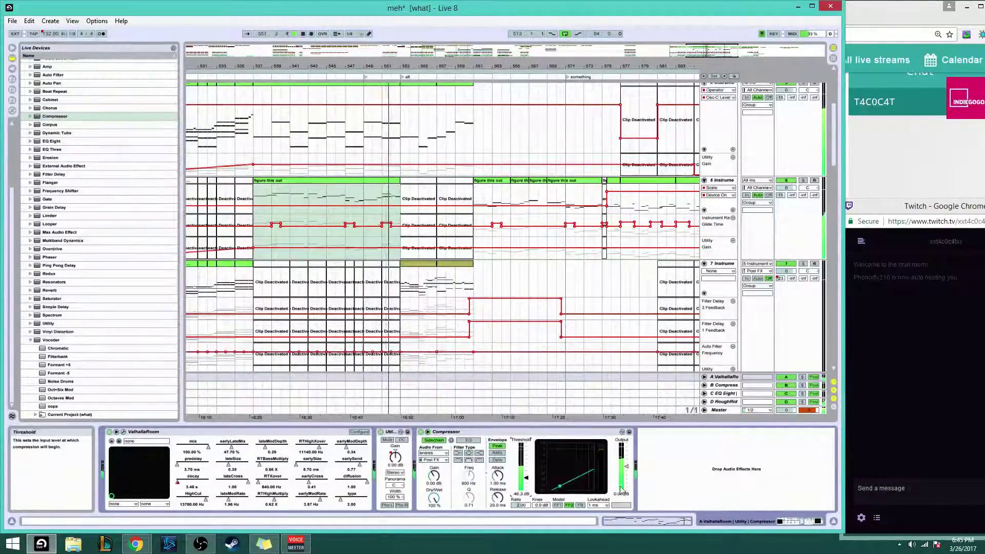
left_click_drag(620, 492, 621, 484)
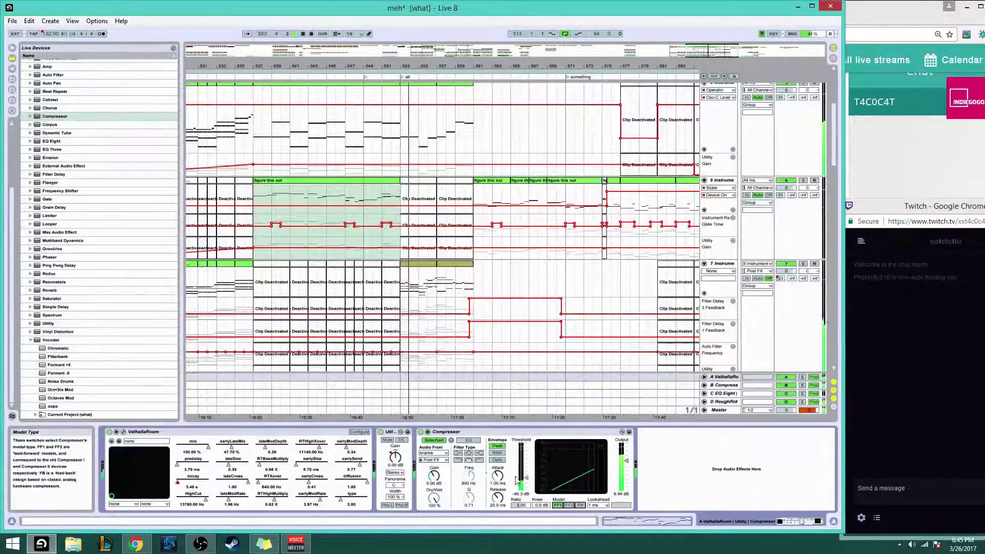
Set the Compressor to RMS with a 0.01 ms attack and audition it with the 6 Instrument track briefly soloed
left_click(498, 454)
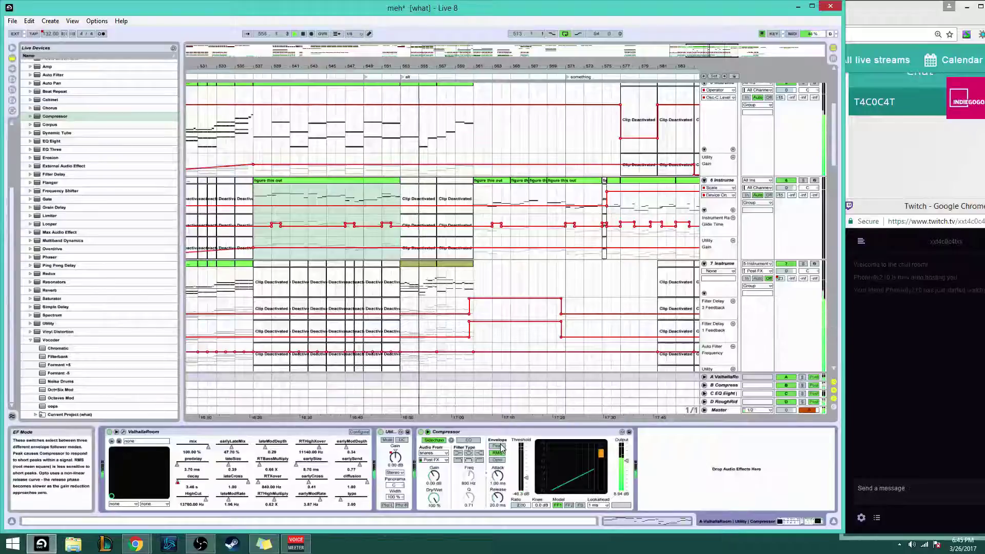
left_click_drag(499, 477, 499, 490)
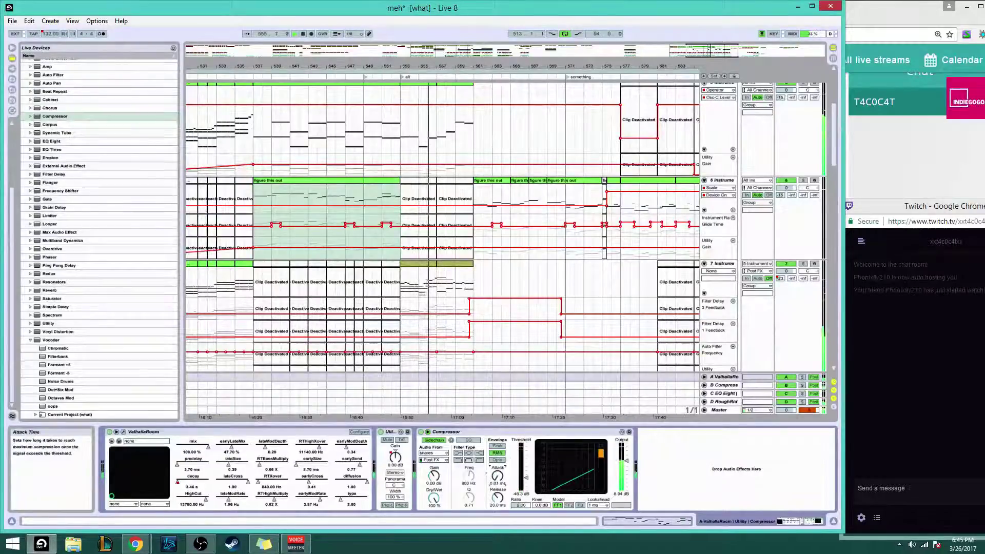
key("space")
key("space")
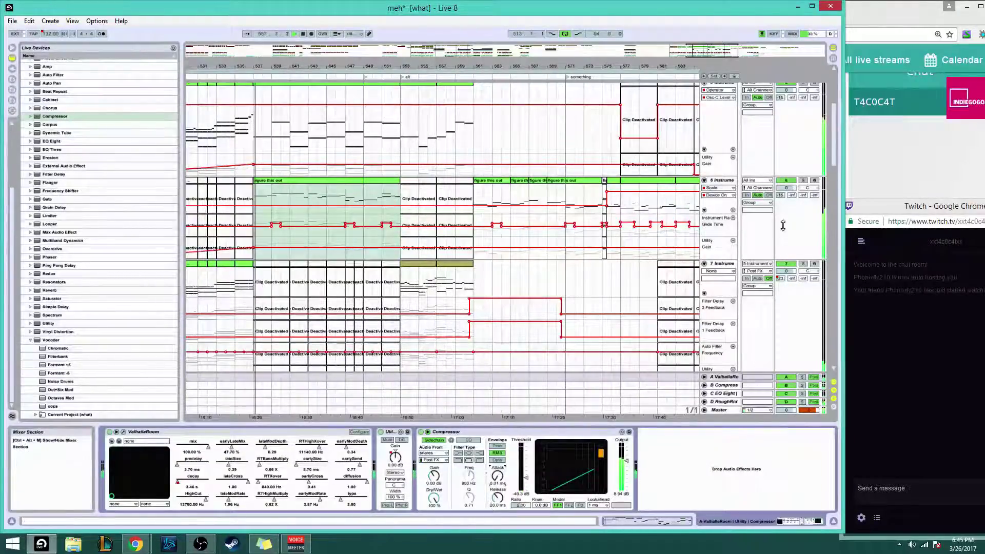
left_click(803, 181)
left_click(803, 182)
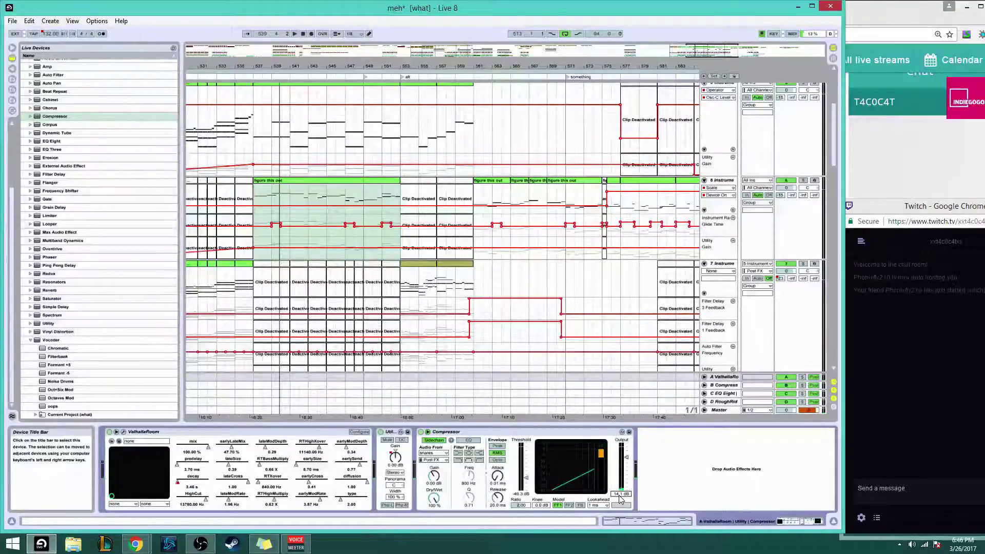
Set the Compressor's output to 11.3 dB and its release to 202 ms while replaying the section
key("space")
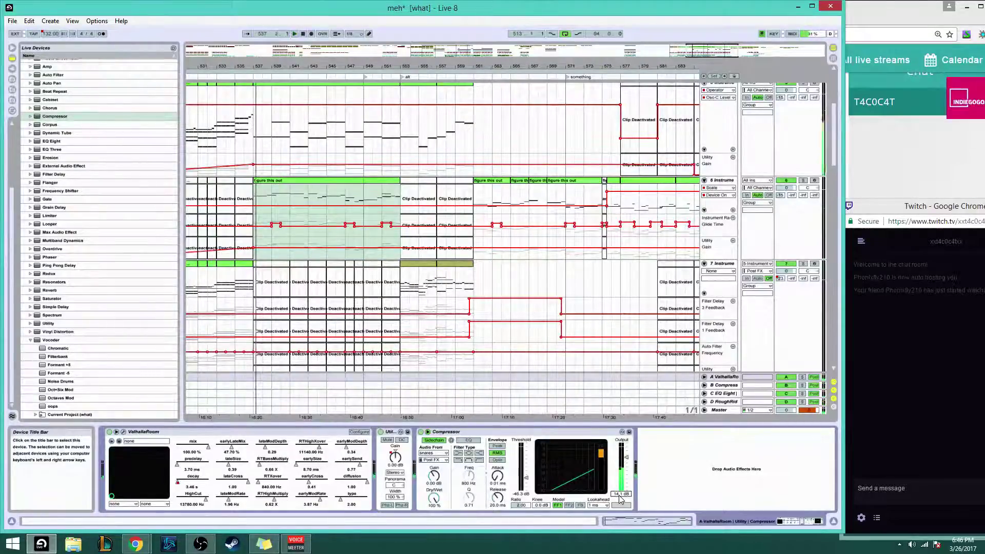
mouse_move(621, 499)
left_mouse_down()
mouse_move(620, 513)
mouse_move(625, 470)
mouse_move(620, 492)
left_mouse_up()
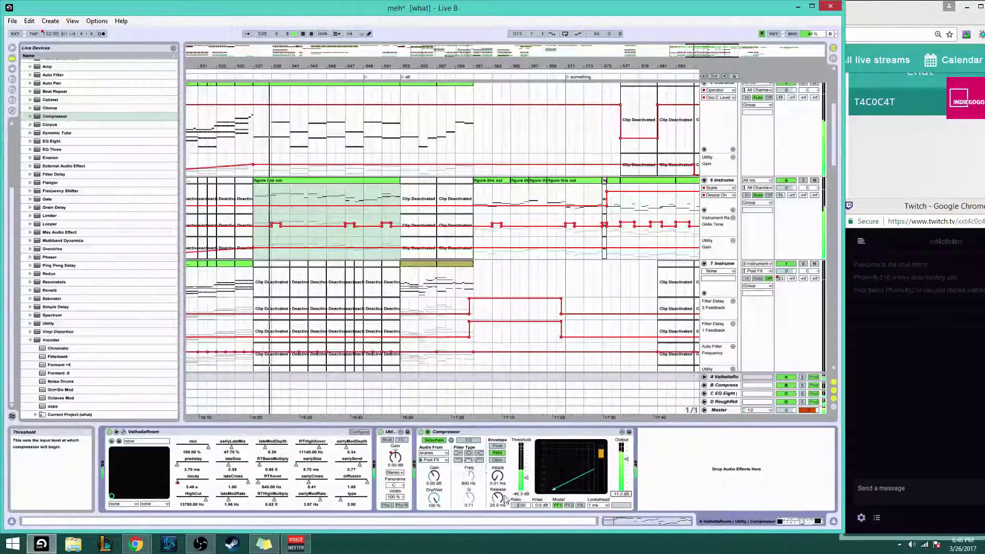
left_click_drag(505, 497, 505, 478)
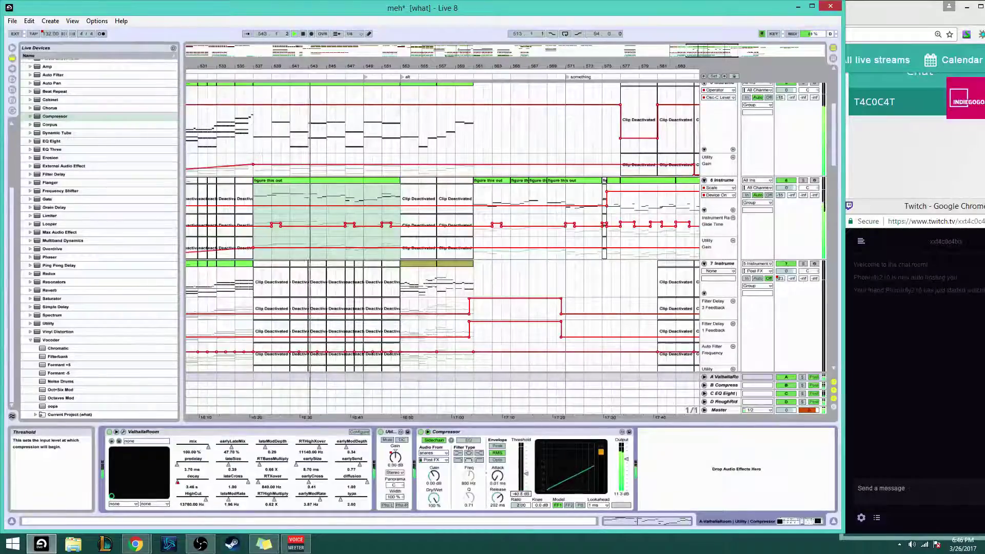
Set the Compressor's threshold to -29.2 dB and its ratio to 2.21, widen its knee and lower its output
mouse_move(526, 473)
left_mouse_down()
mouse_move(526, 456)
mouse_move(525, 466)
left_mouse_up()
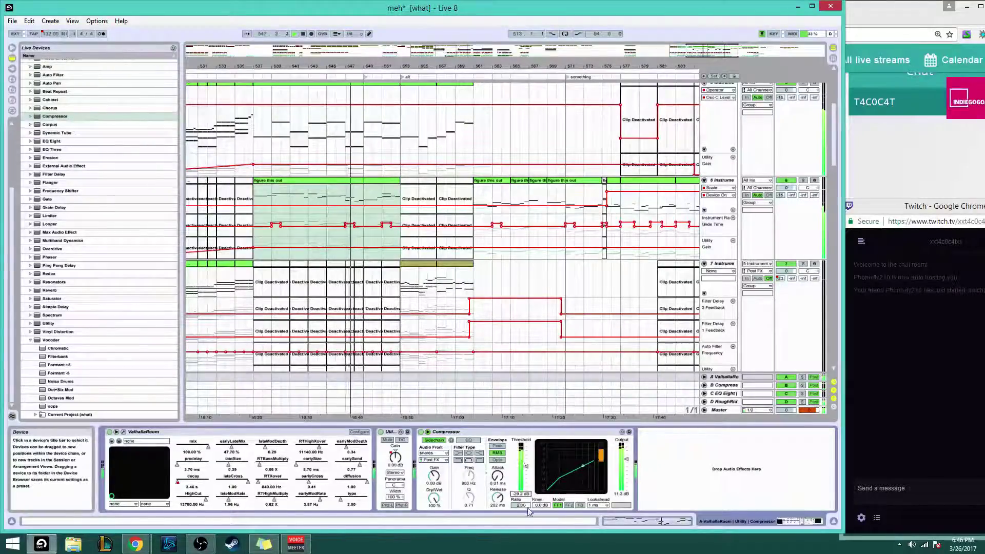
left_click_drag(522, 504, 521, 500)
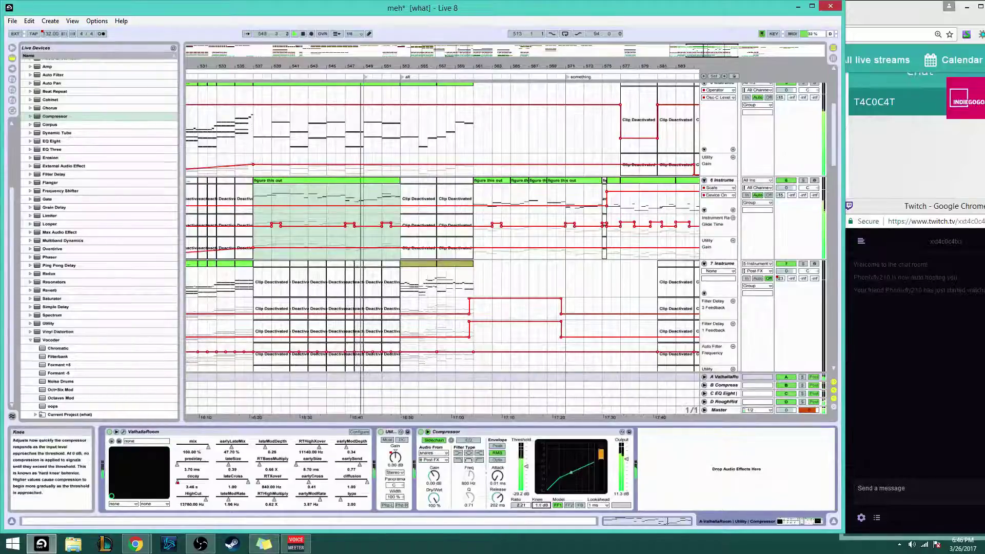
left_click_drag(541, 505, 541, 503)
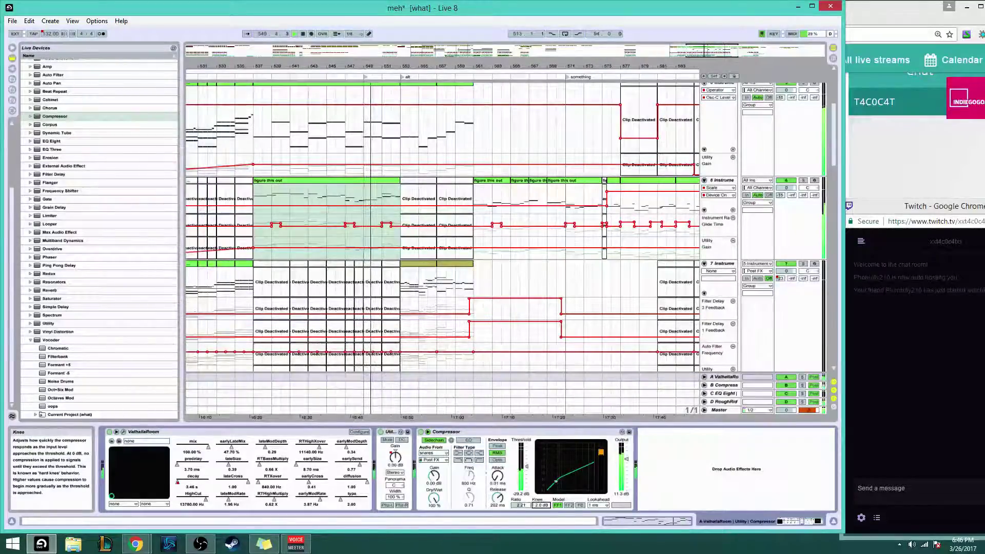
left_click(619, 495)
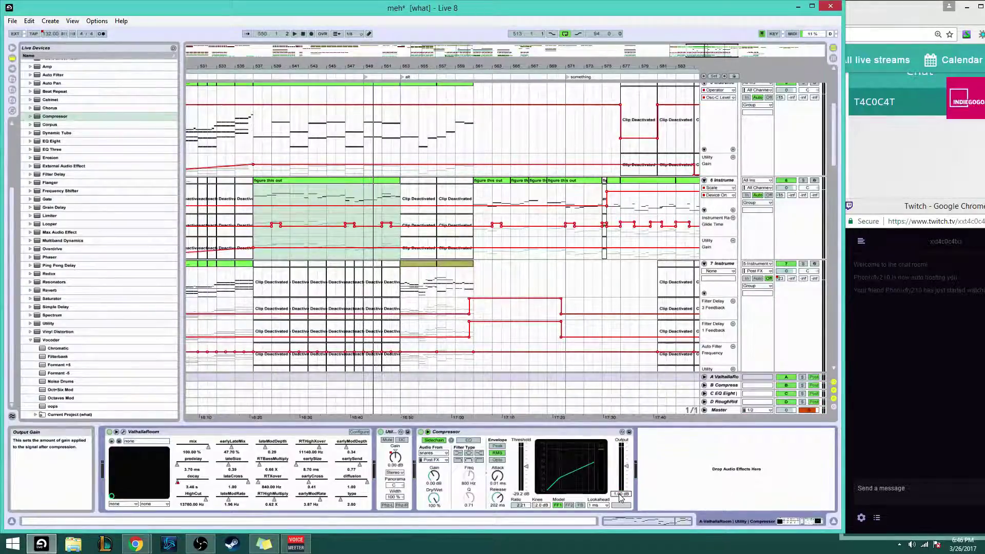
Examine the instrument and group tracks' clips and automation from the random thing section through the something section
left_click(415, 285)
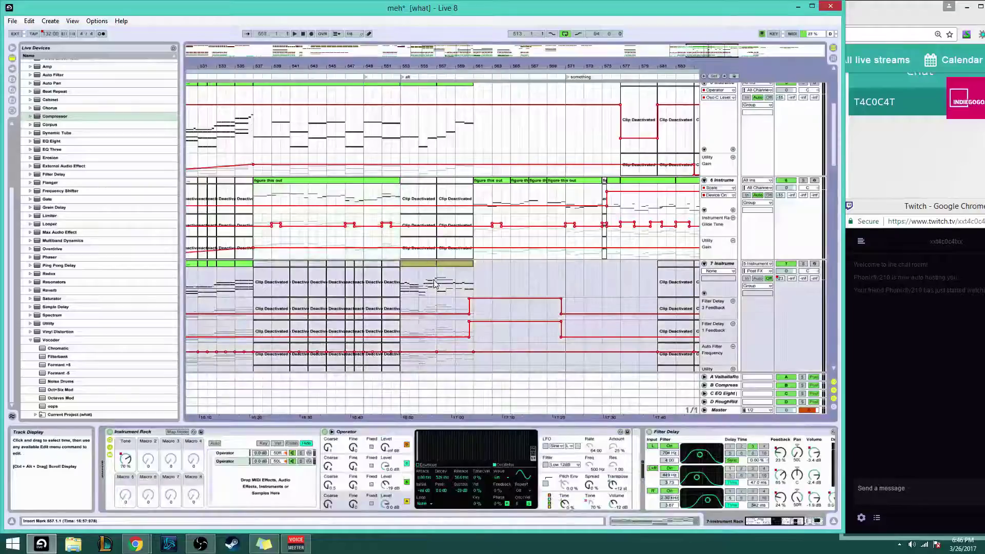
scroll(732, 120, "up", 5)
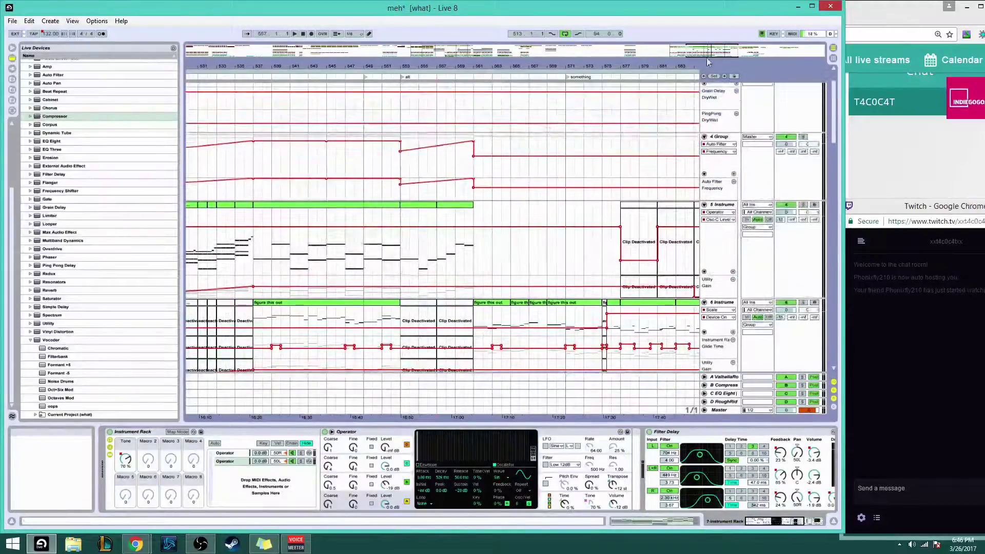
left_click_drag(709, 52, 680, 41)
scroll(662, 169, "up", 3)
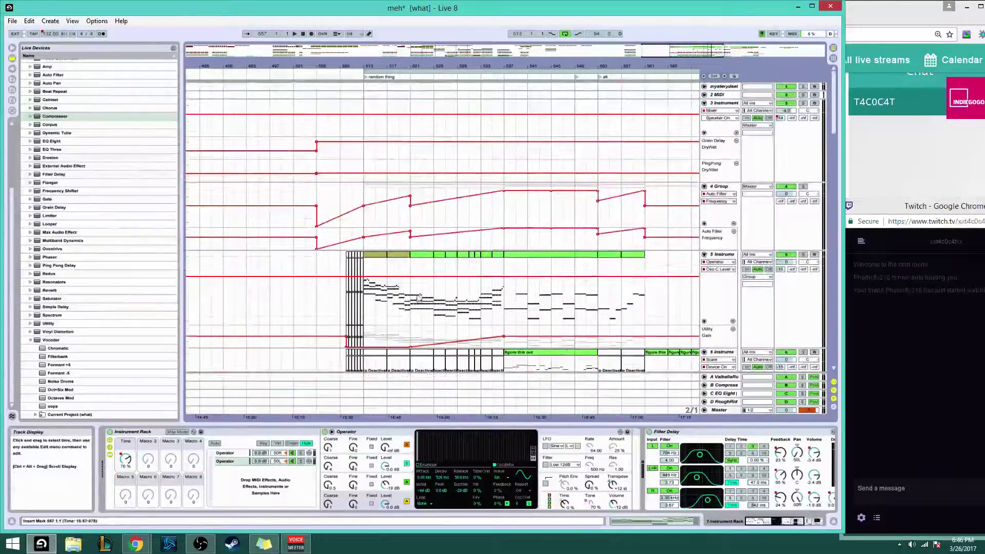
left_click(360, 288)
left_click_drag(728, 50, 756, 57)
scroll(480, 225, "down", 4)
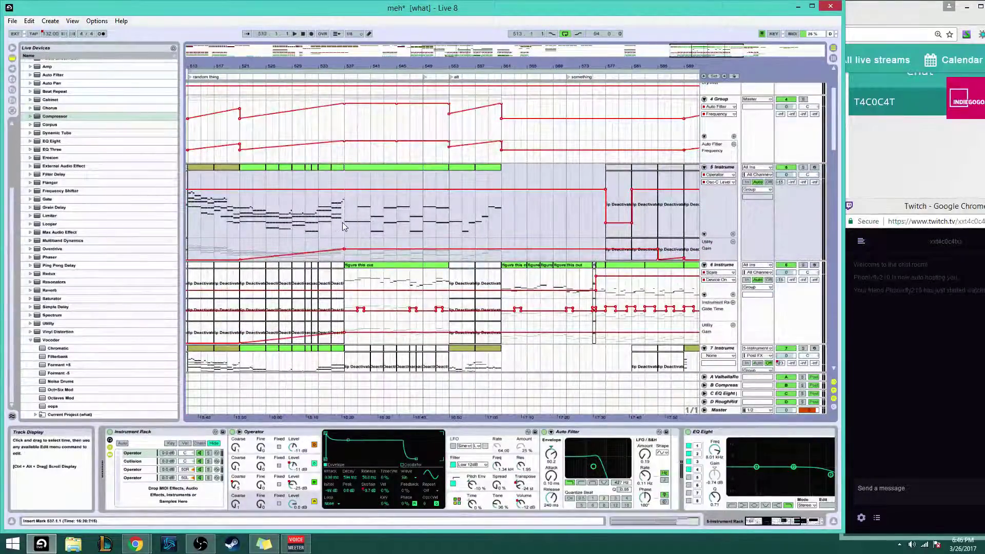
scroll(344, 227, "down", 10)
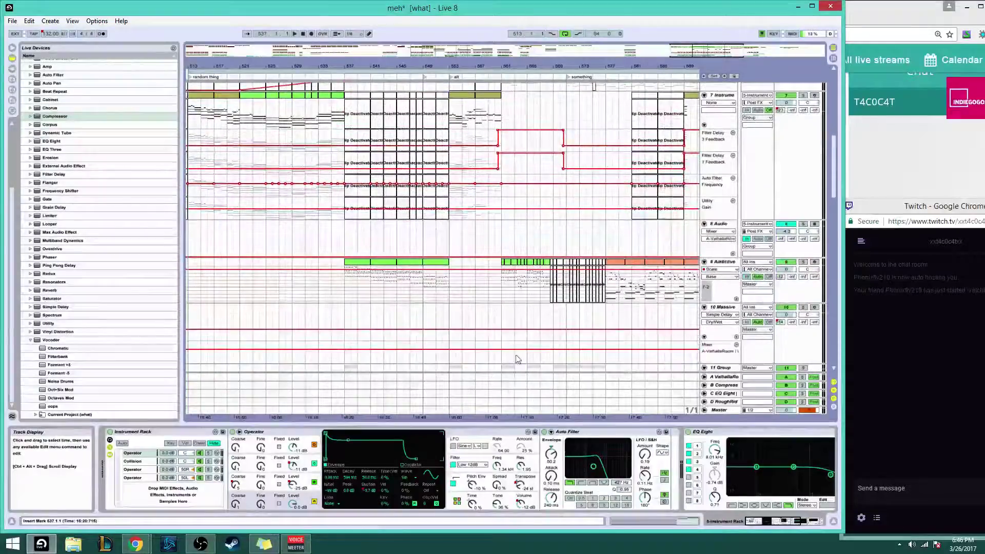
scroll(517, 359, "down", 7)
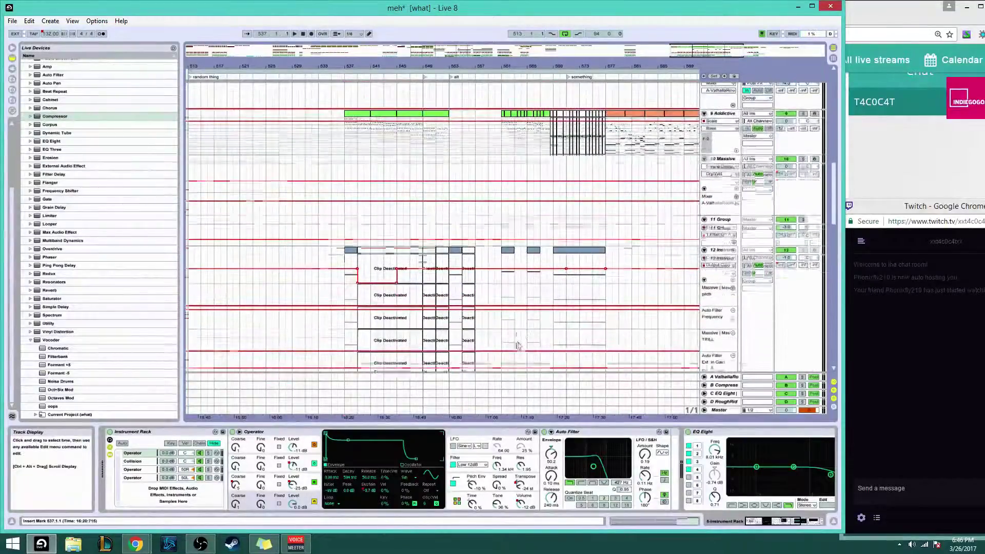
scroll(517, 346, "up", 10)
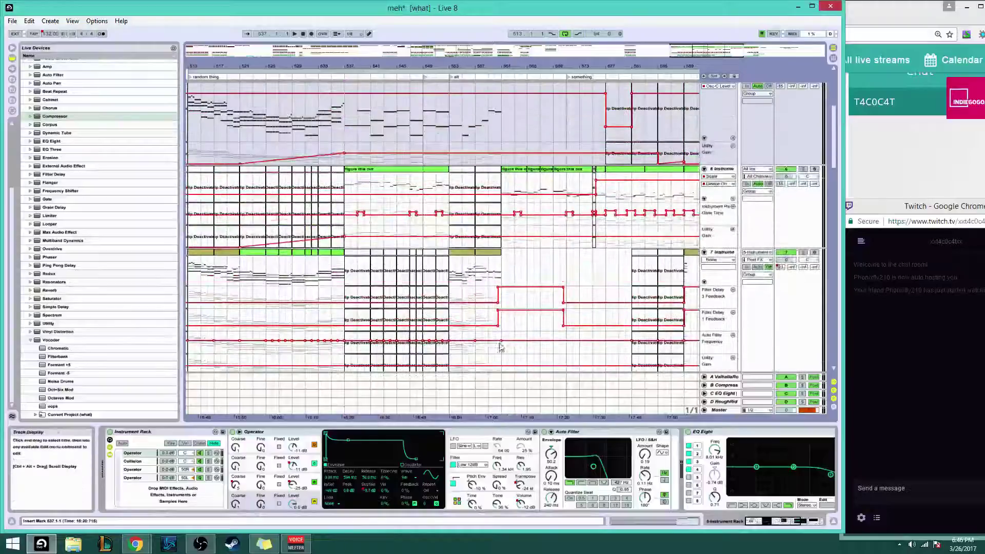
scroll(500, 347, "up", 4)
scroll(472, 334, "down", 2)
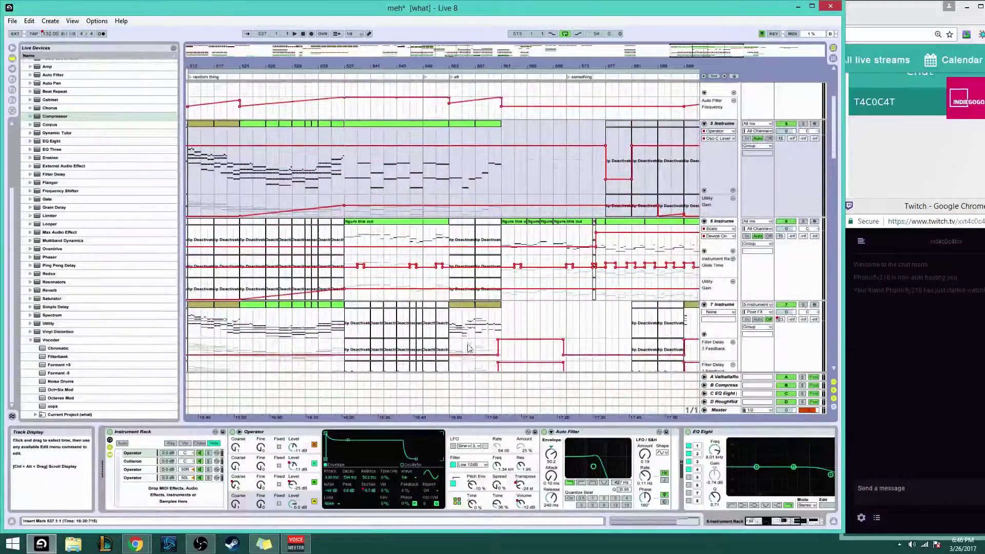
scroll(492, 230, "down", 2)
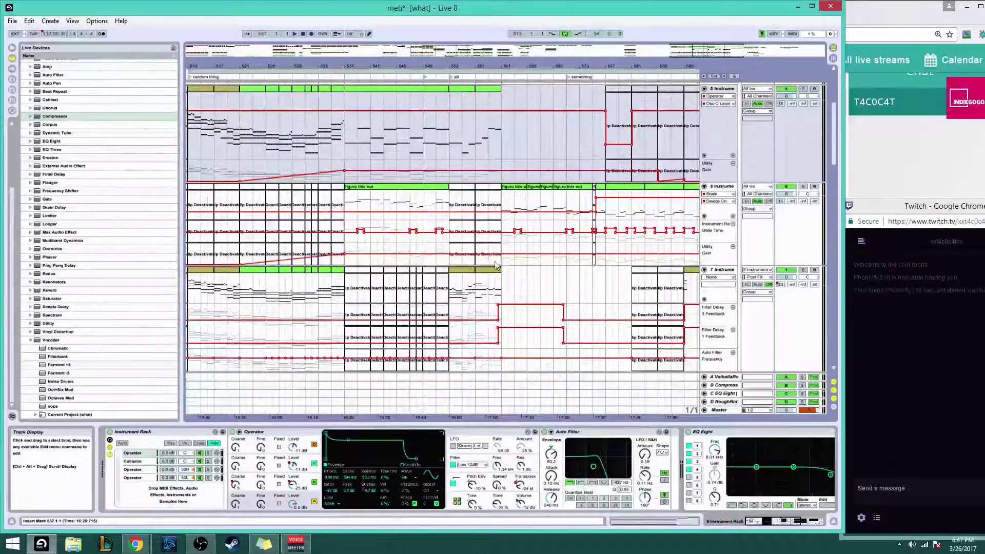
Play the figure this out section on the 6 Instrument track and check the devices on the RoughRider return and Master
left_click(405, 189)
key("space")
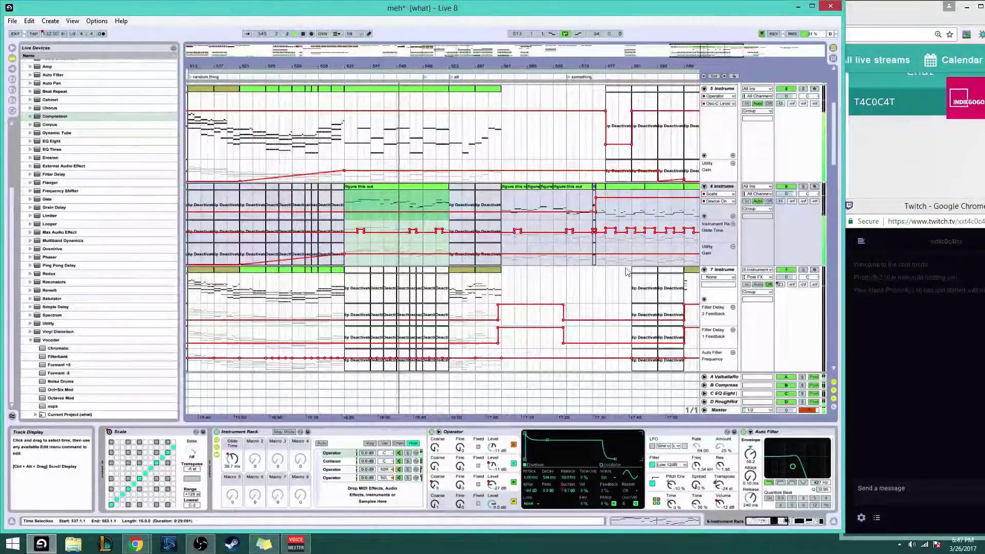
left_click(451, 203)
left_click_drag(692, 50, 707, 50)
left_click(725, 402)
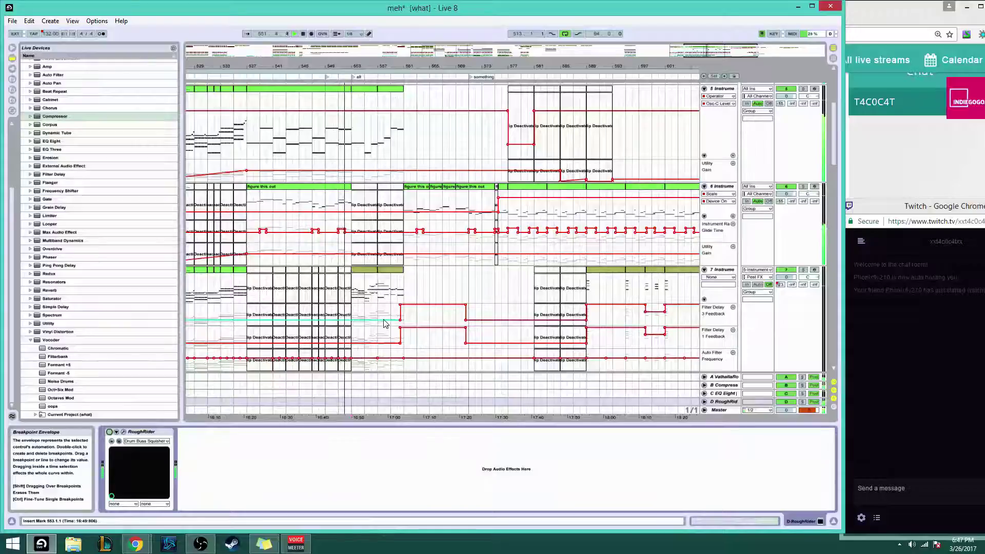
left_click(724, 410)
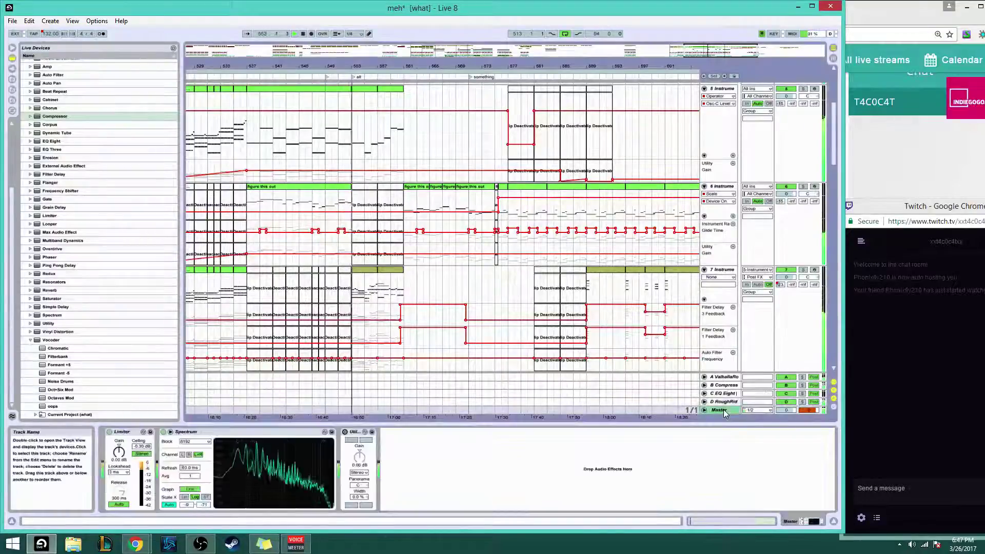
Find the cats track and open its MIDI clip starting at bar 553
left_click_drag(353, 354, 374, 357)
scroll(374, 357, "down", 5)
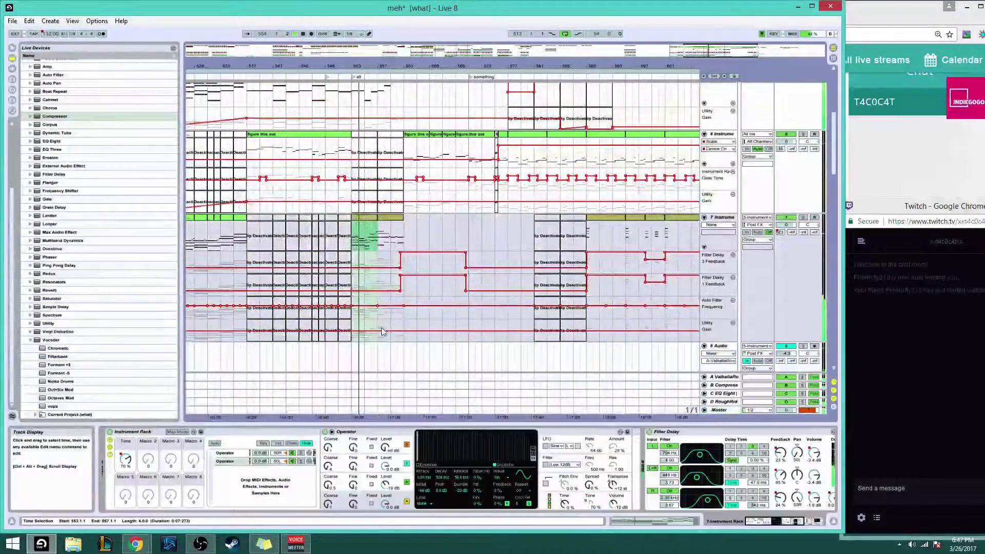
scroll(374, 358, "down", 8)
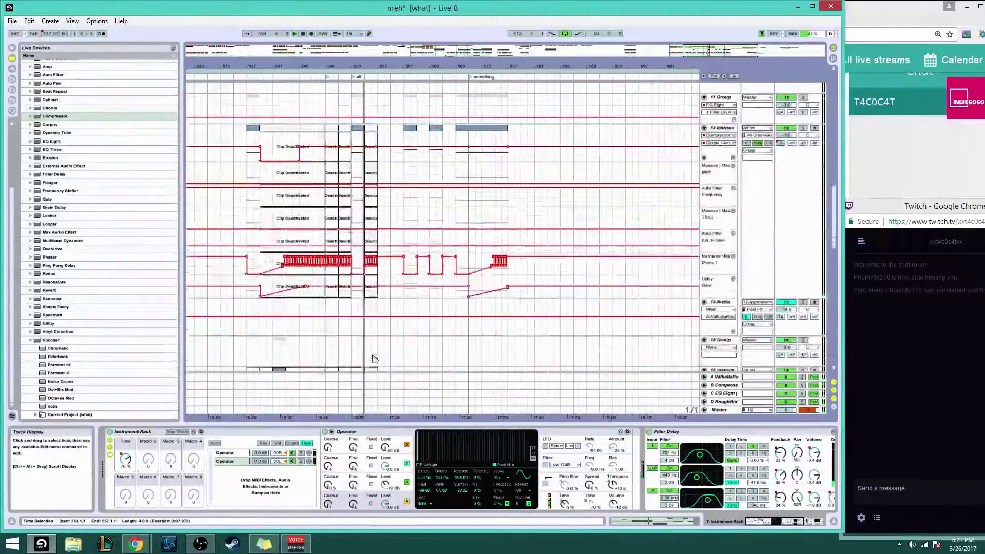
scroll(364, 339, "down", 10)
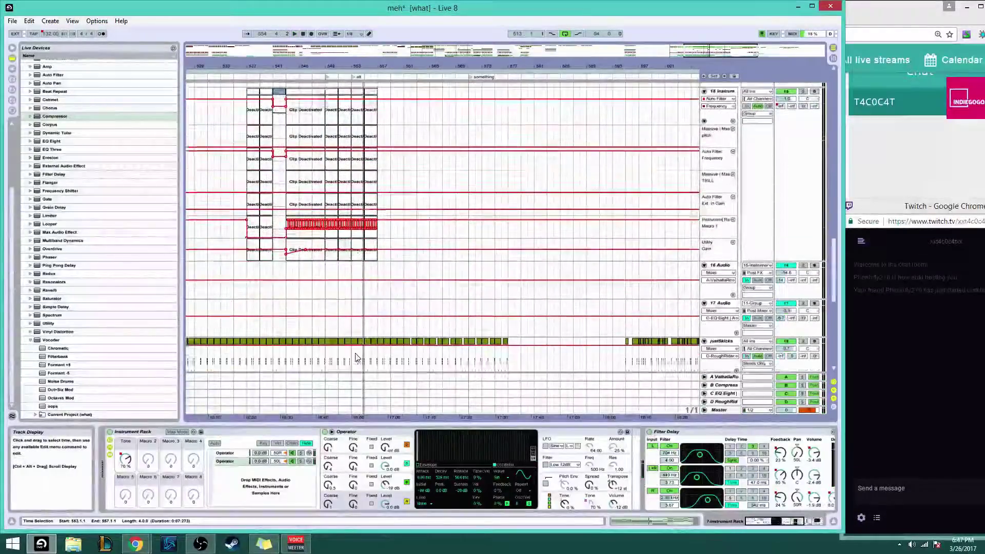
left_click(359, 342)
scroll(357, 341, "down", 10)
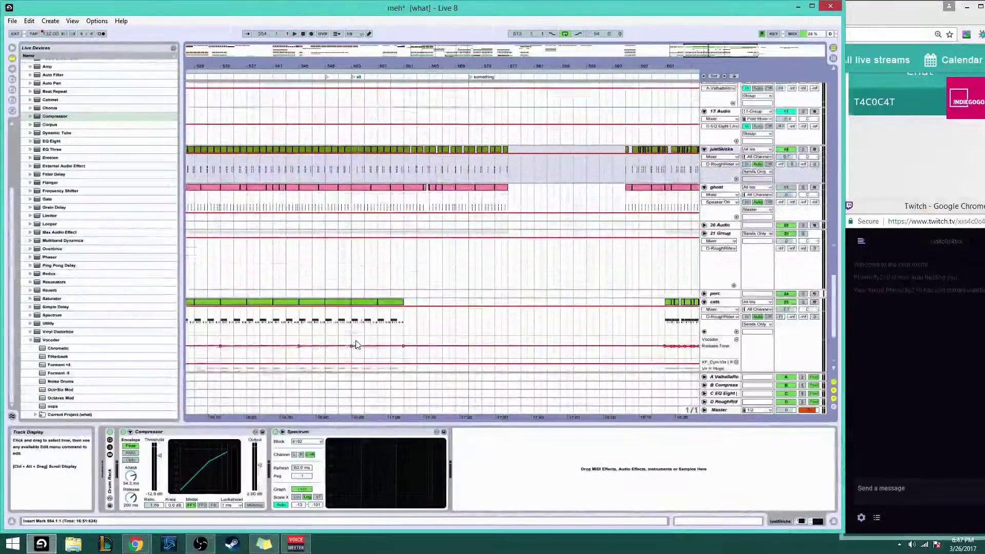
double_click(367, 268)
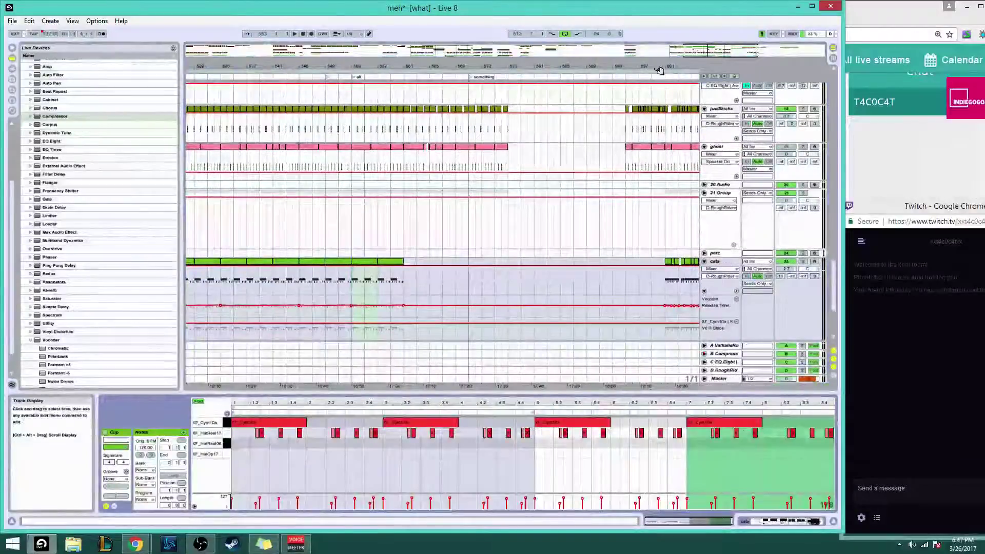
left_click_drag(709, 50, 709, 88)
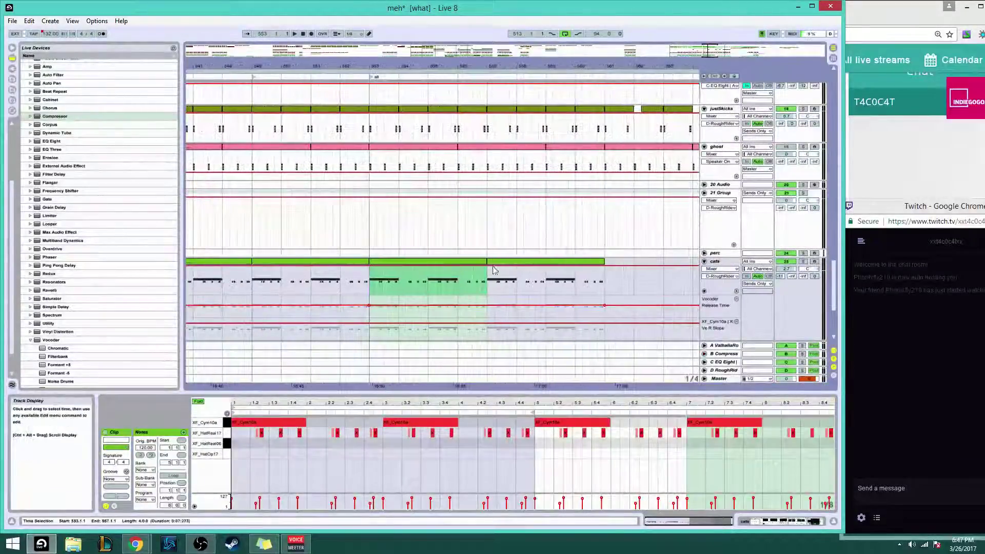
Recolour the two cats clips between bars 553 and 561 a brighter green
left_click(545, 263, "shift")
right_click(545, 263)
left_click(583, 304)
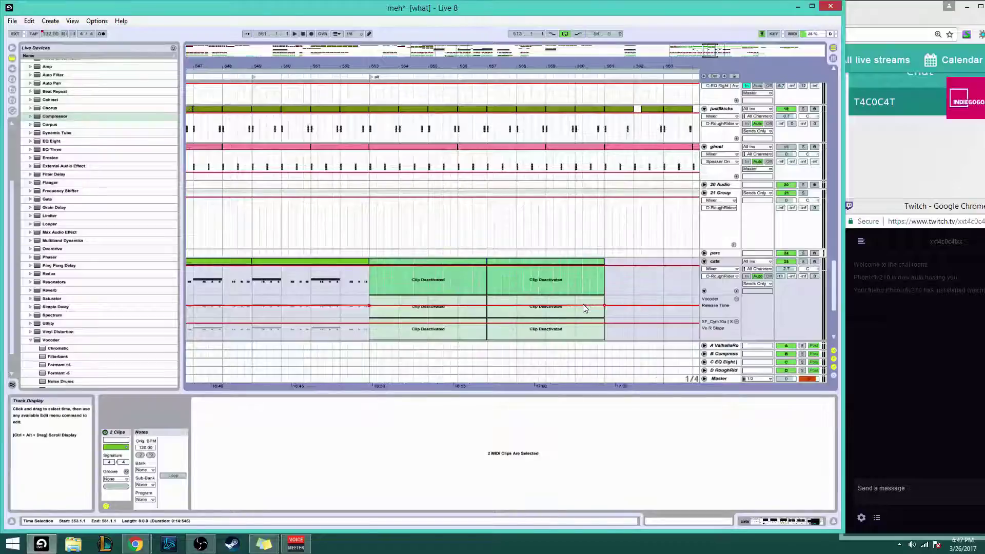
right_click(538, 266)
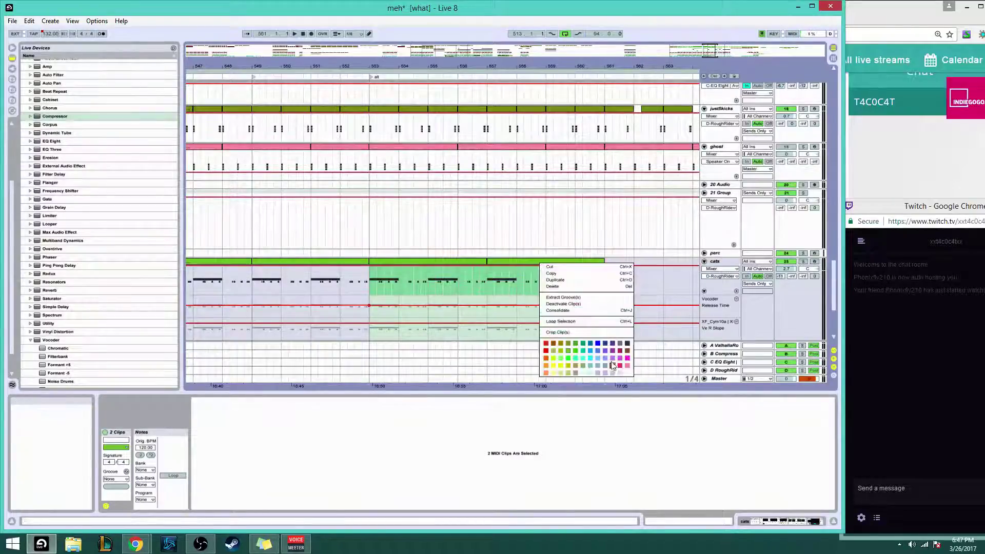
left_click(577, 352)
Shorten the first XF_Cym10a note in the cats clip at bar 553 to about a sixteenth and play it back
left_click(473, 261)
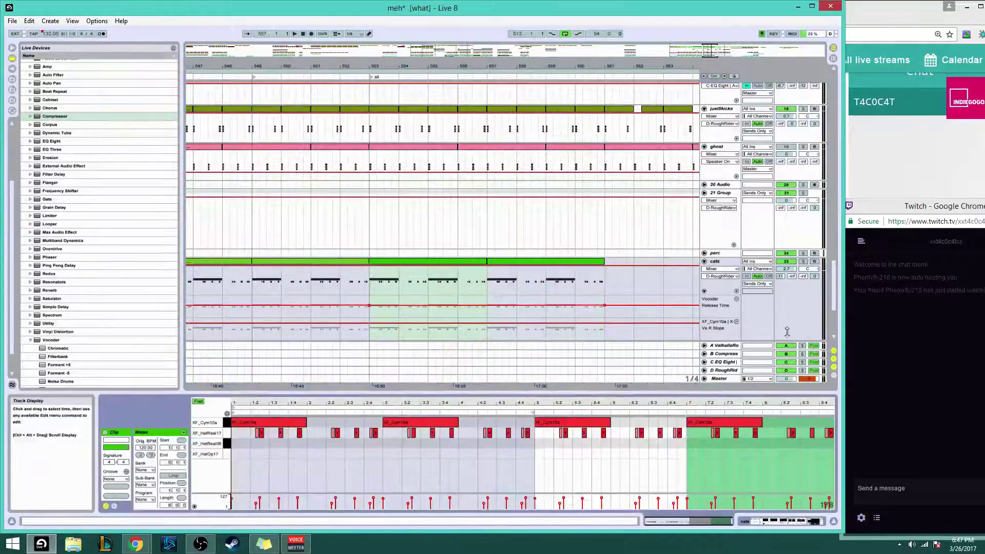
double_click(725, 370)
left_click(435, 263)
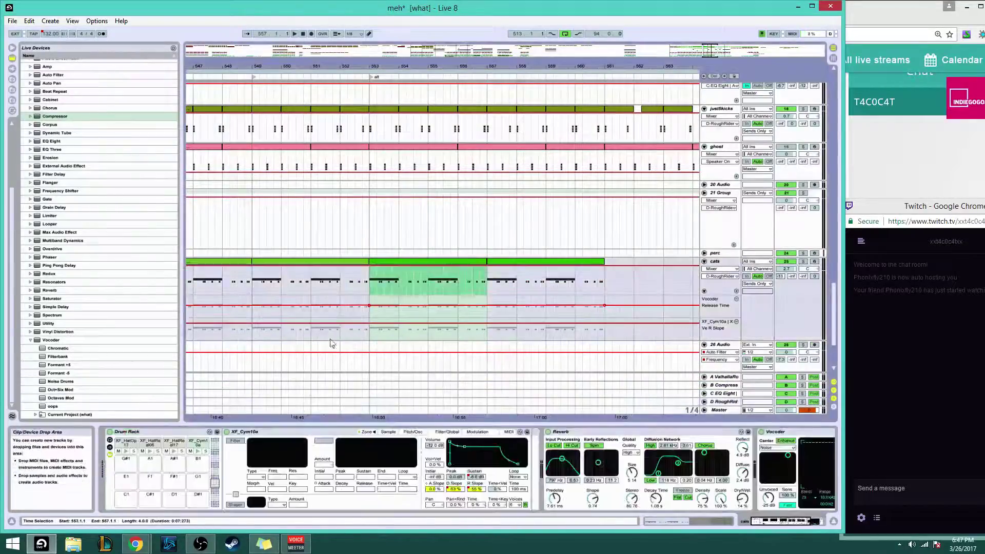
double_click(402, 261)
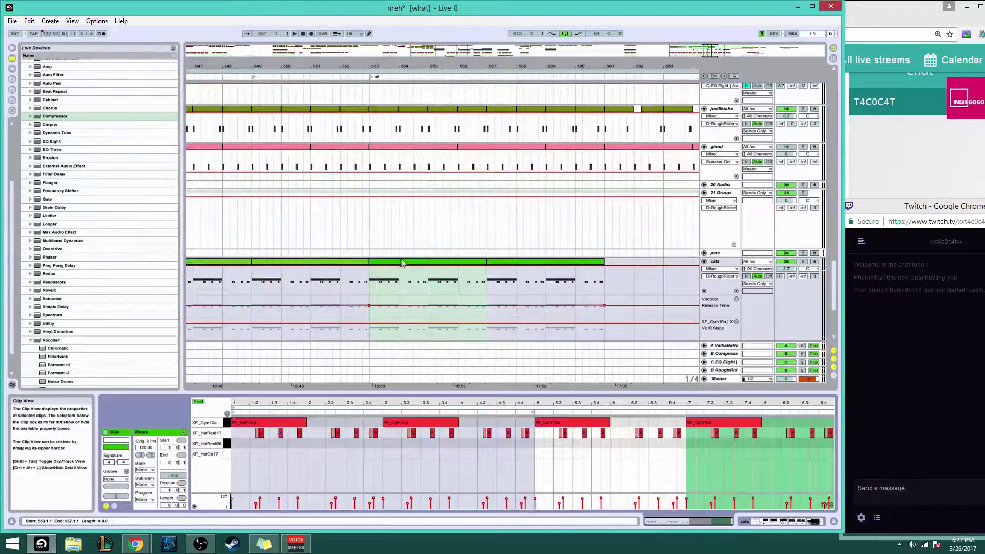
left_click(247, 457)
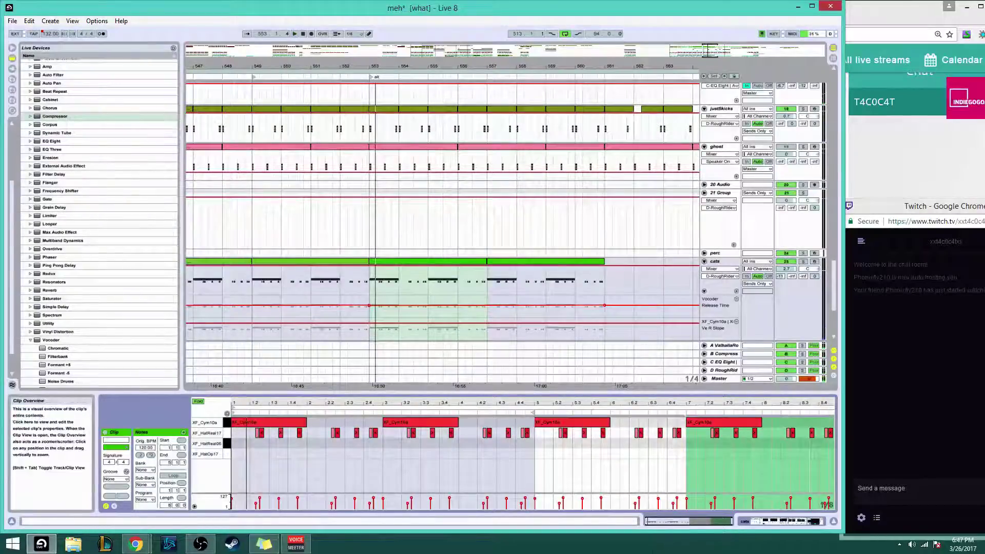
left_click_drag(648, 521, 648, 550)
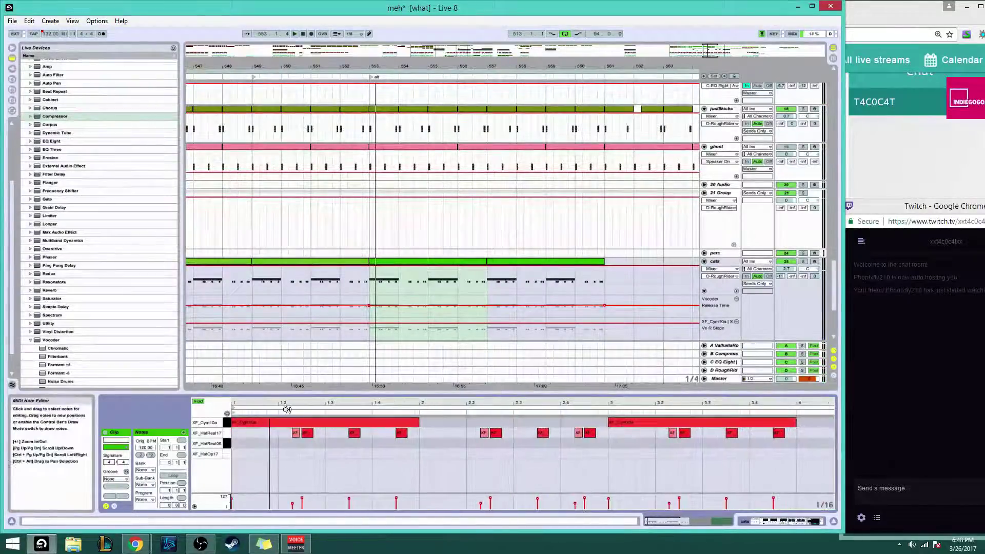
left_click(263, 413)
left_click_drag(418, 422, 242, 423)
key("space")
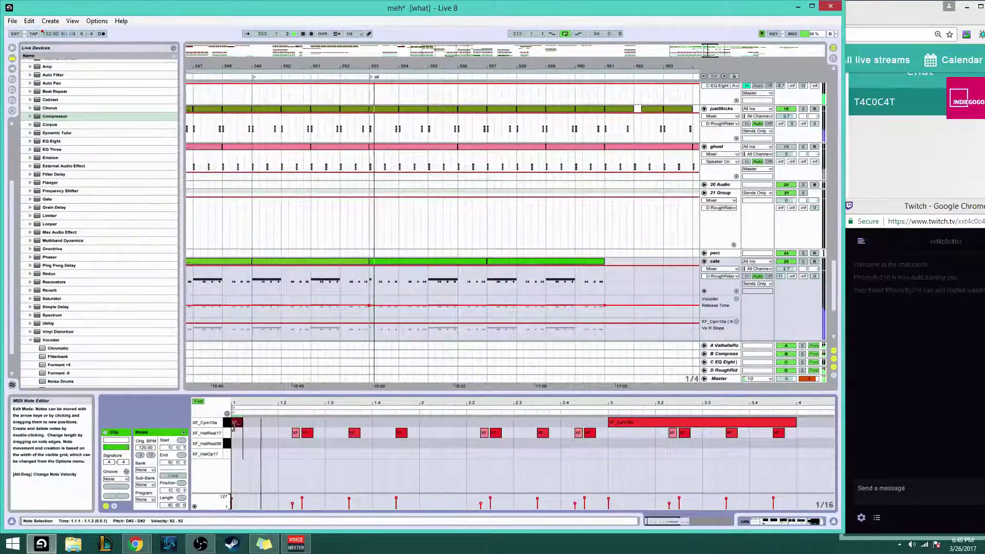
Try automating the XF_Cym10a release slope from bar 553 to 554 on the cats track and audition it
double_click(728, 264)
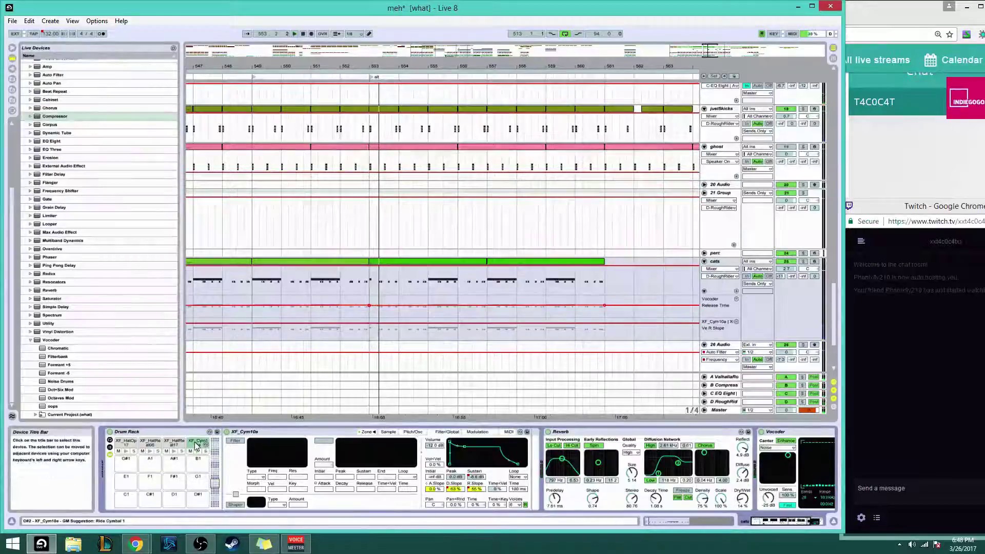
left_click(476, 494)
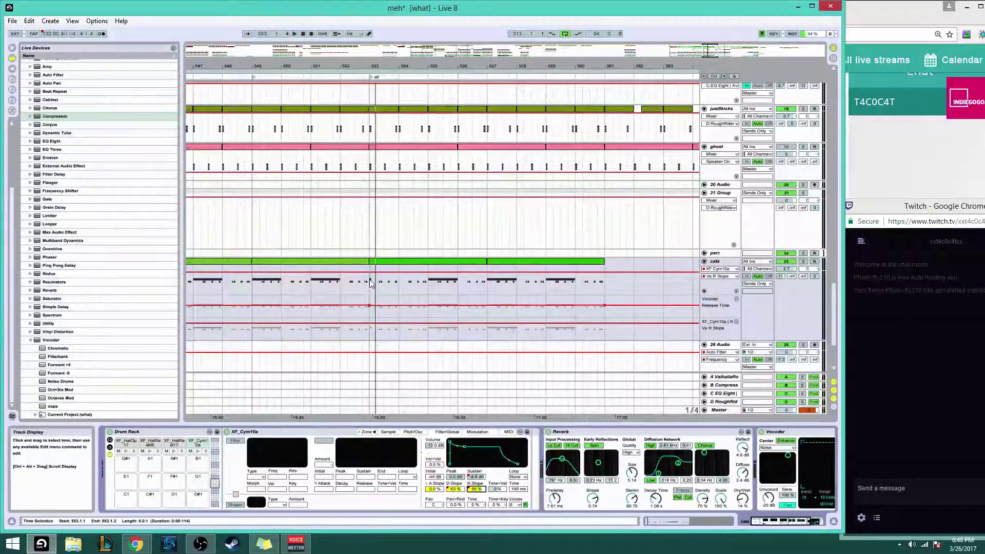
left_click_drag(371, 285, 399, 282)
key("space")
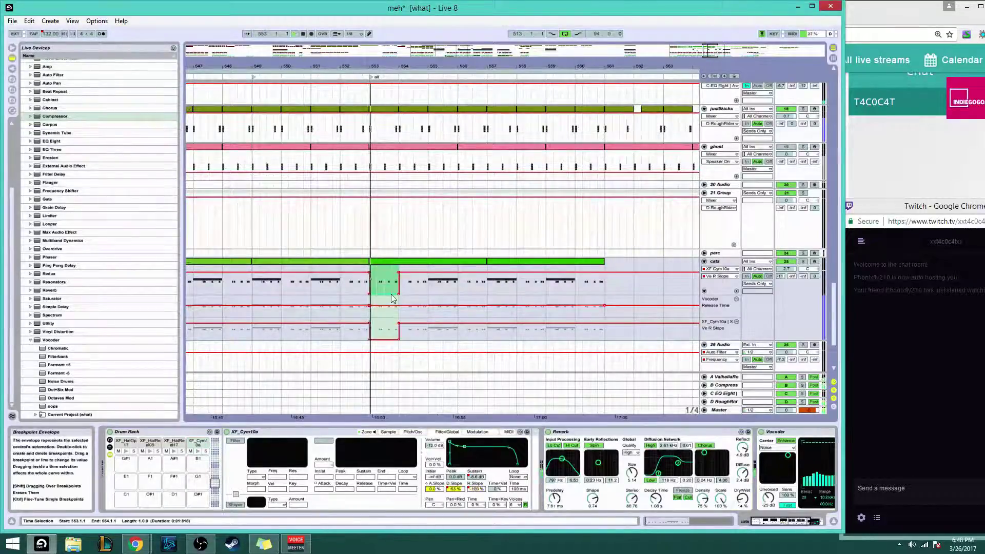
Lower the XF_Cym10a sustain automation to minus infinity between bars 553 and 554 on the cats track and play it back
left_click(427, 484)
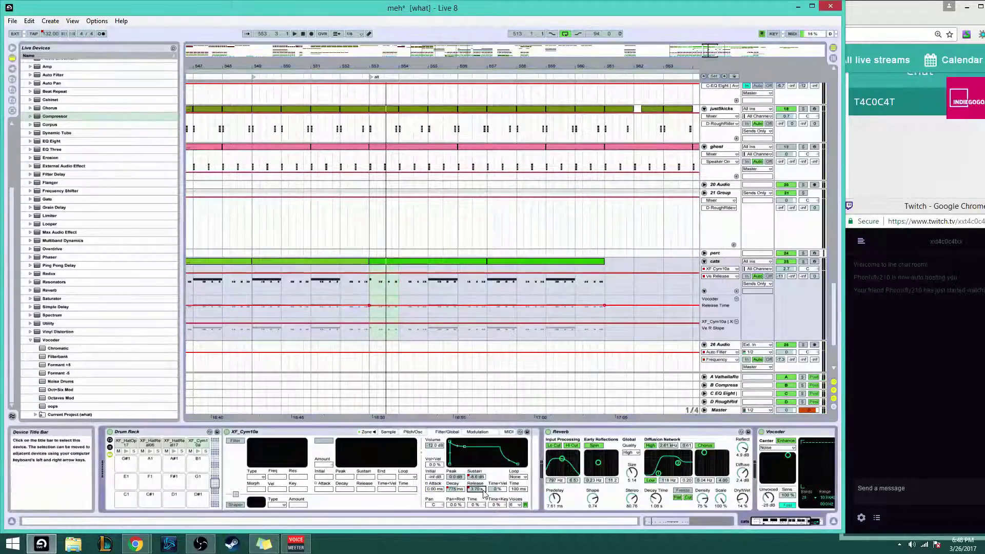
left_click(476, 476)
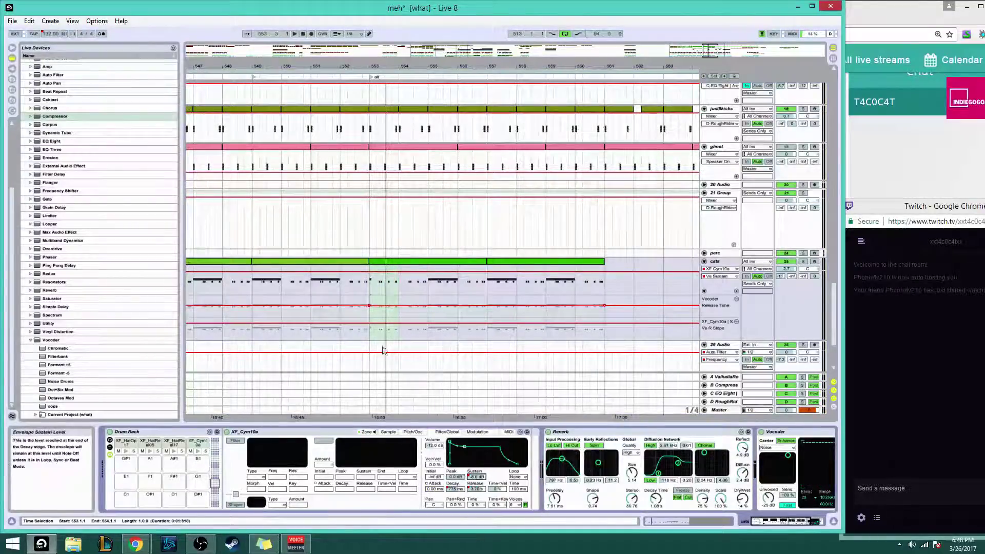
left_click_drag(363, 285, 382, 297)
key("space")
Solo the cats track, audition bar 553, and show the track's devices again
left_click(390, 266)
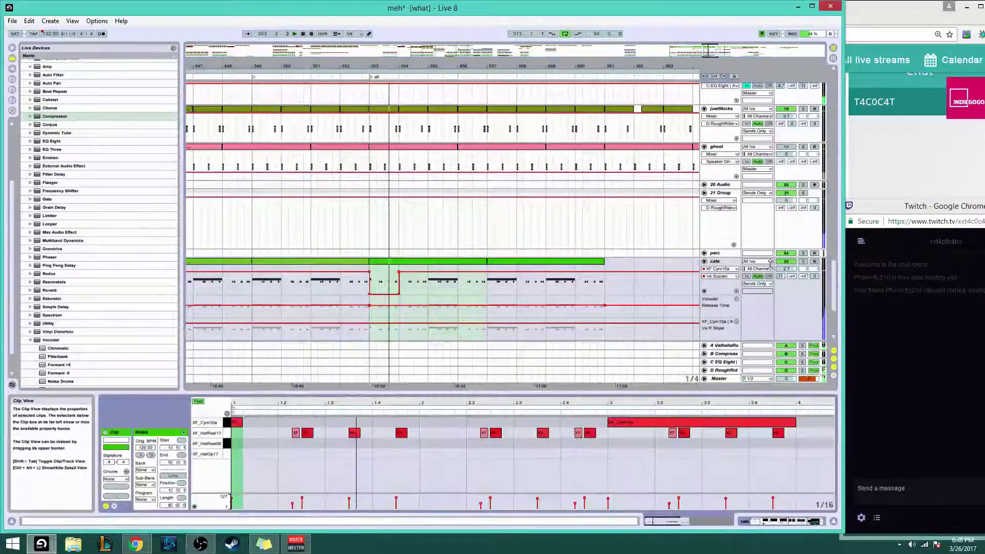
left_click(803, 262)
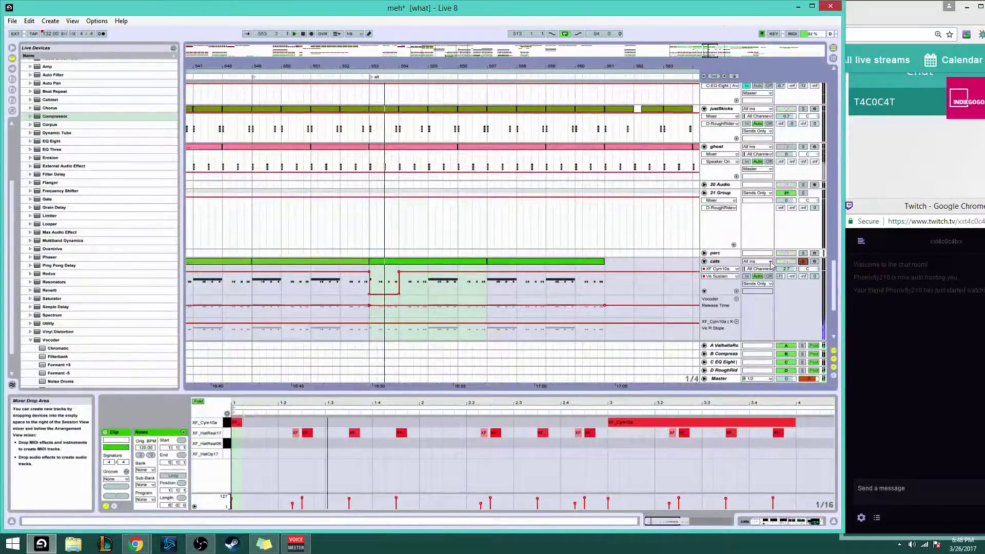
key("space")
key("space")
double_click(721, 261)
key("space")
key("space")
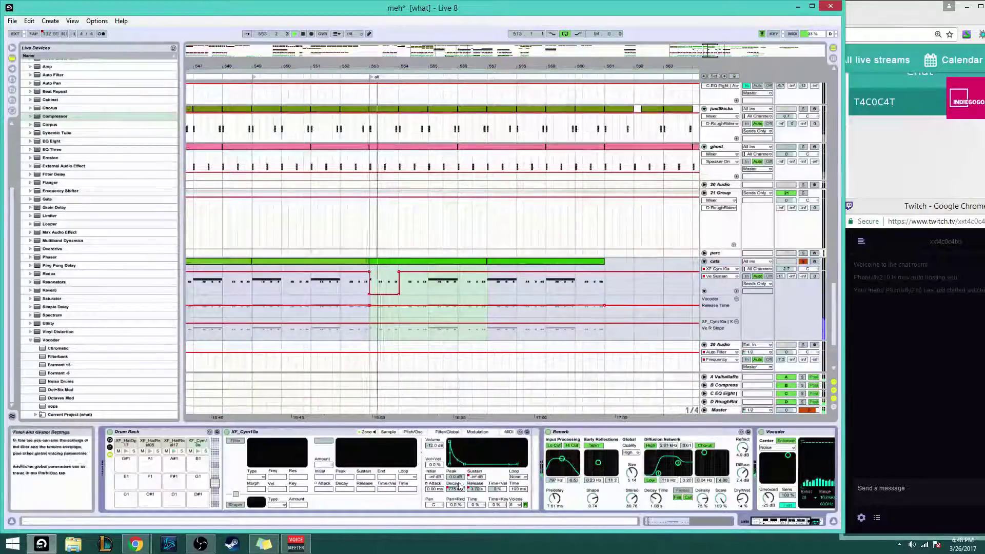
Lower the XF_Cym10a decay automation slightly between bars 553 and 554 on the cats track and audition it
key("space")
left_click(455, 489)
left_click_drag(370, 287, 393, 282)
key("space")
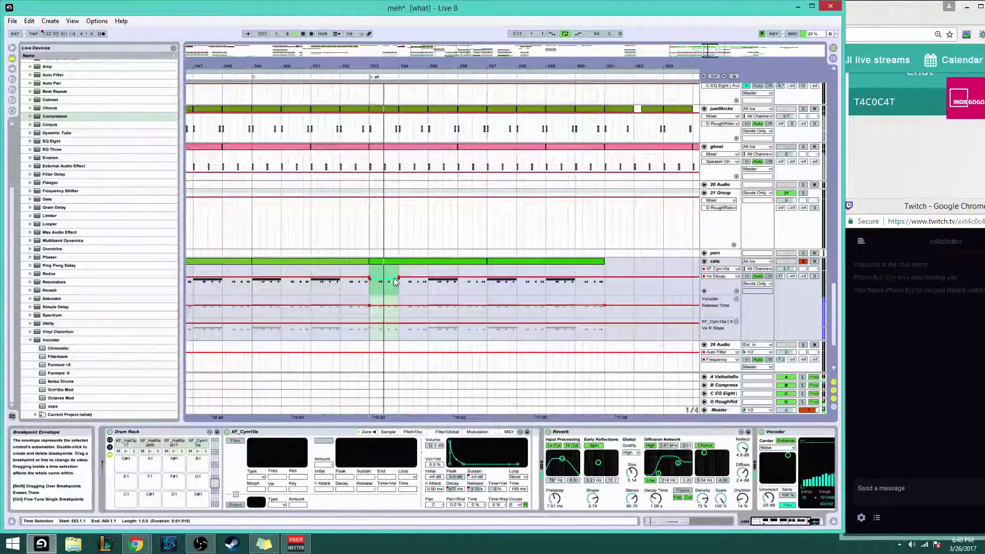
Raise the XF_Cym10a sustain automation partway back up between bars 553 and 554 and audition it
left_click(476, 489)
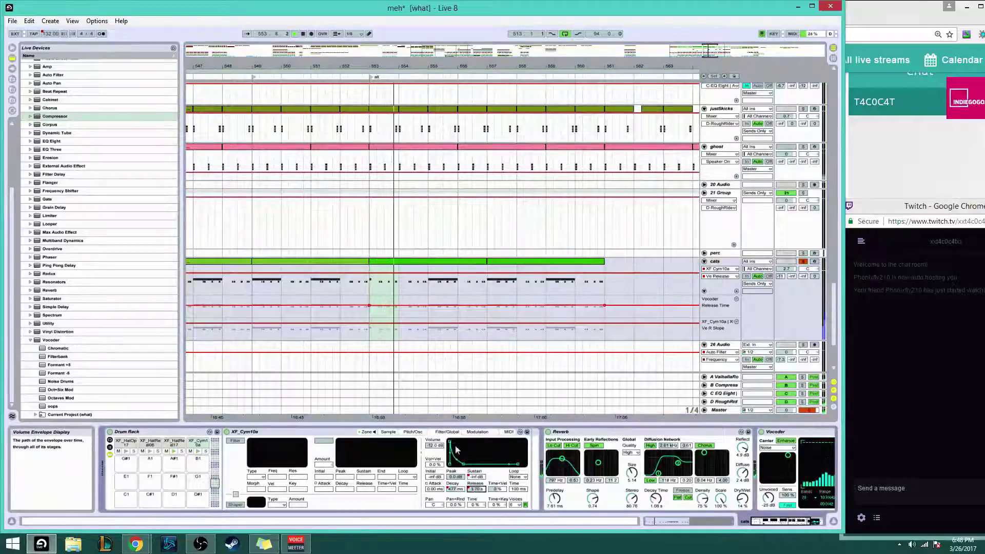
left_click(475, 477)
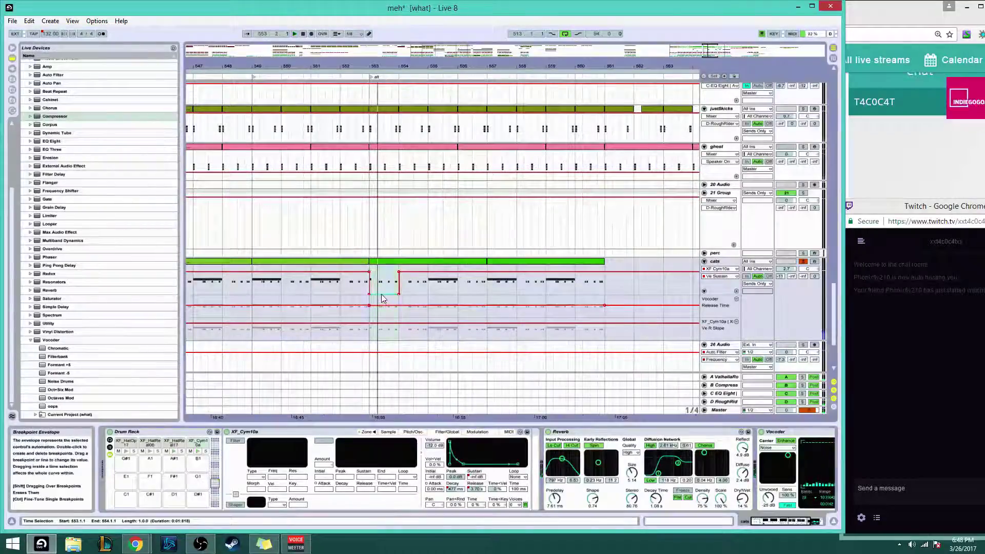
mouse_move(382, 299)
left_mouse_down()
mouse_move(392, 273)
mouse_move(394, 285)
left_mouse_up()
key("space")
key("space")
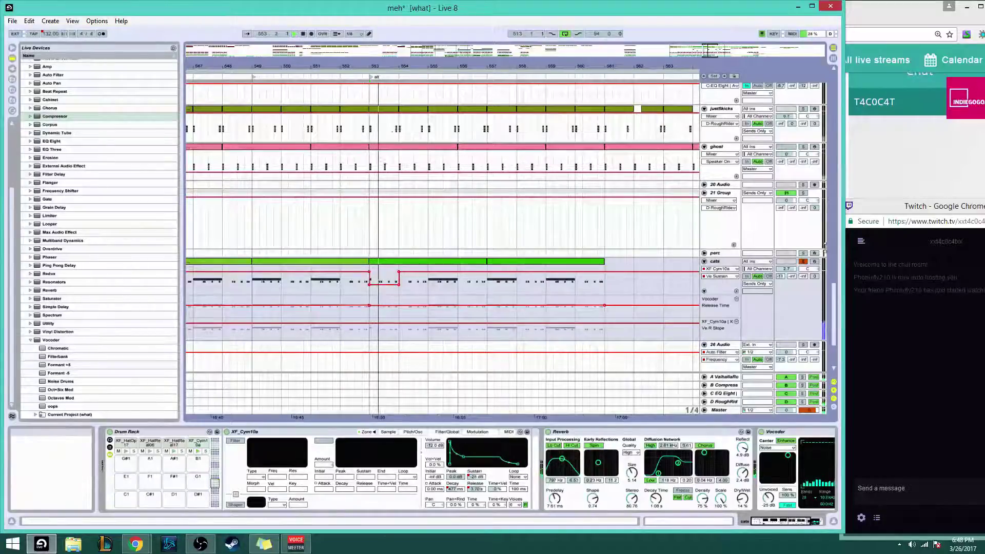
Open the cats clip at bar 553 and try an XF_HatReal06 note right behind the first cymbal, removing it again
left_click(402, 260)
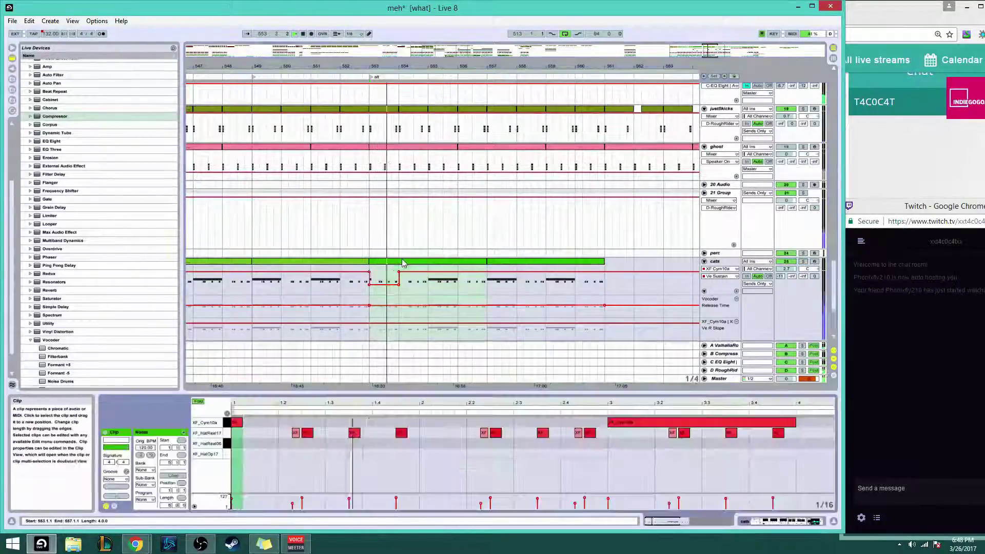
key("space")
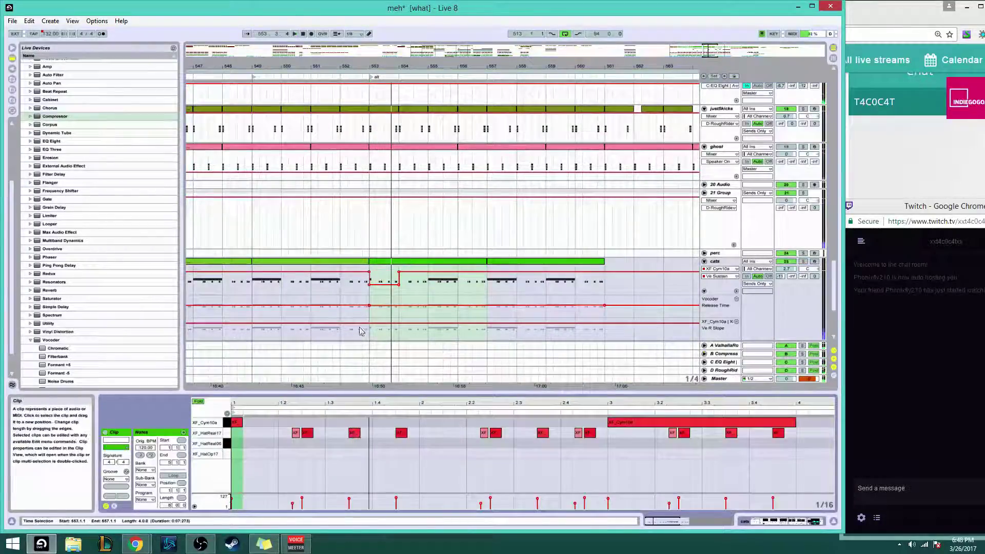
double_click(244, 443)
key("space")
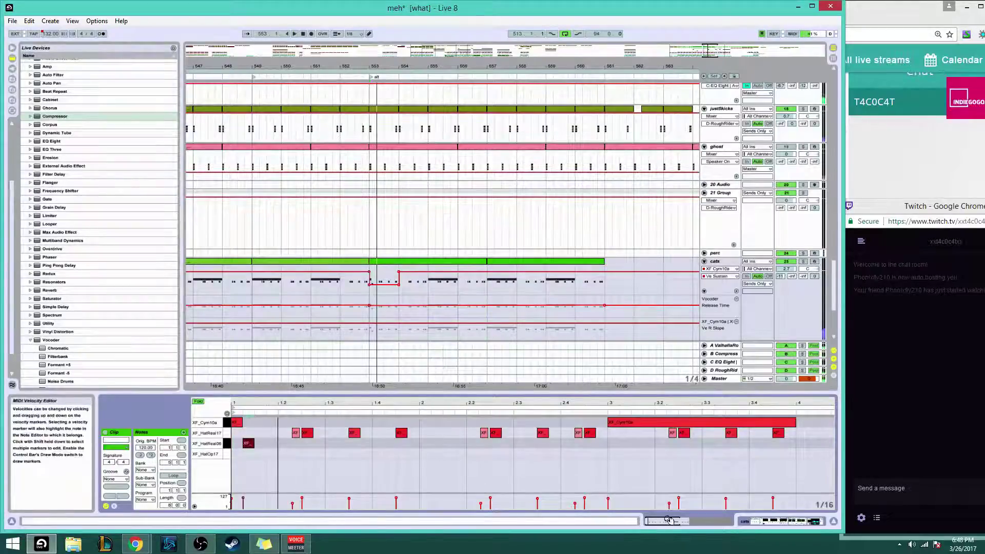
left_click_drag(666, 521, 644, 519)
double_click(264, 444)
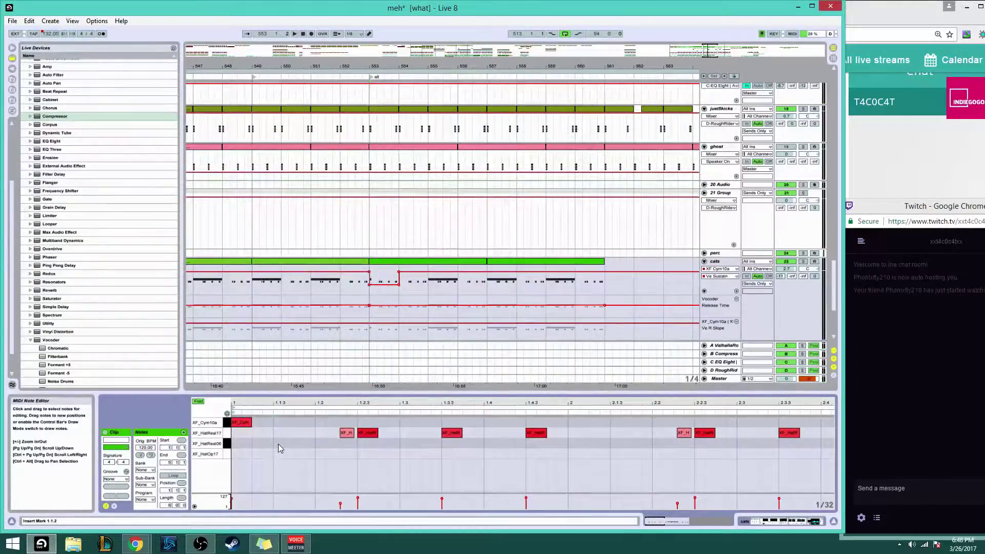
Add a 1/32-long XF_HatReal06 note at 1.1.3 in the cats clip and audition it
right_click(278, 445)
left_click(276, 446)
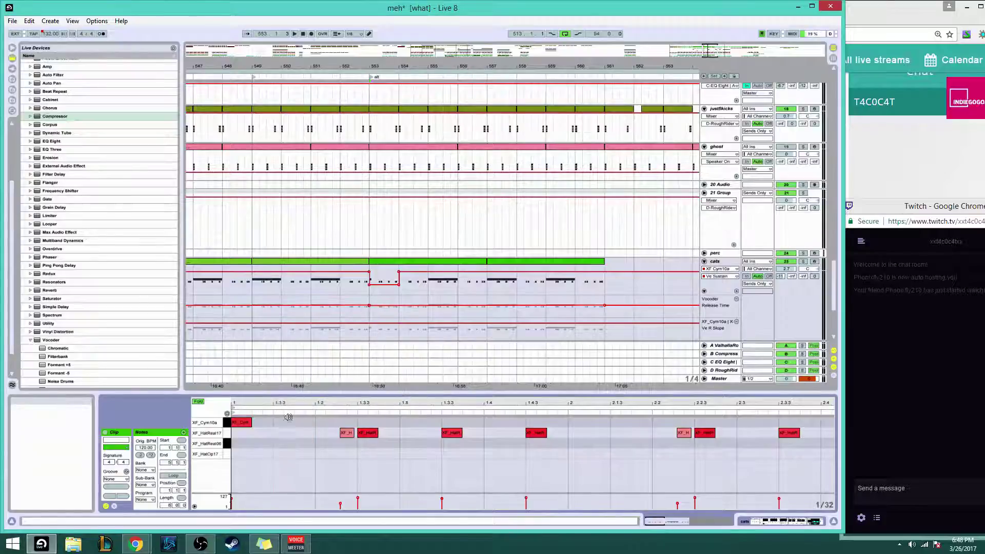
double_click(275, 444)
key("space")
key("space")
key("space")
key("space")
key("space")
mouse_move(278, 443)
left_mouse_down()
mouse_move(280, 457)
mouse_move(281, 448)
left_mouse_up()
key("space")
key("space")
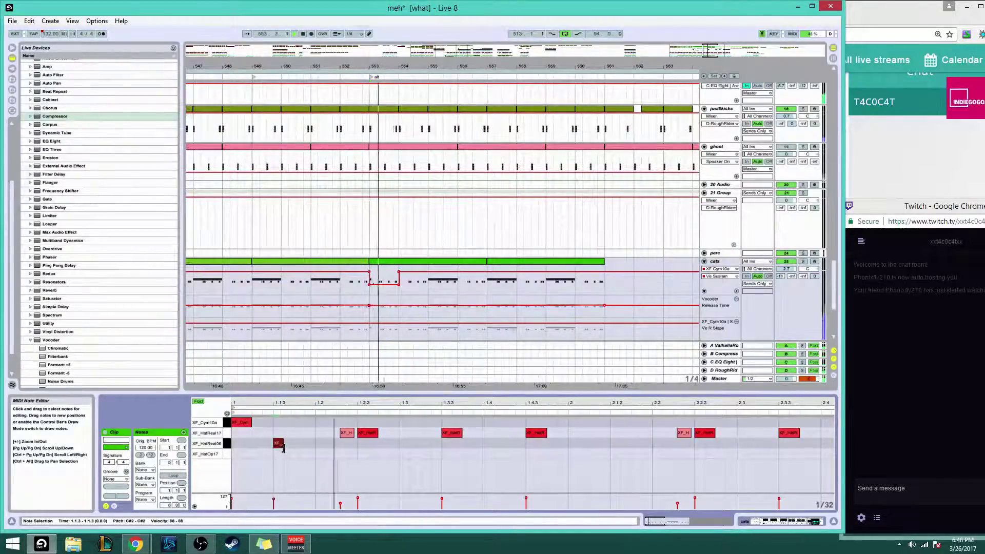
Turn off grid snapping and place the XF_HatReal06 note just ahead of 1.1.3 with a velocity of 73
key("space")
key("Right")
key("Right")
key("Right")
key("Left")
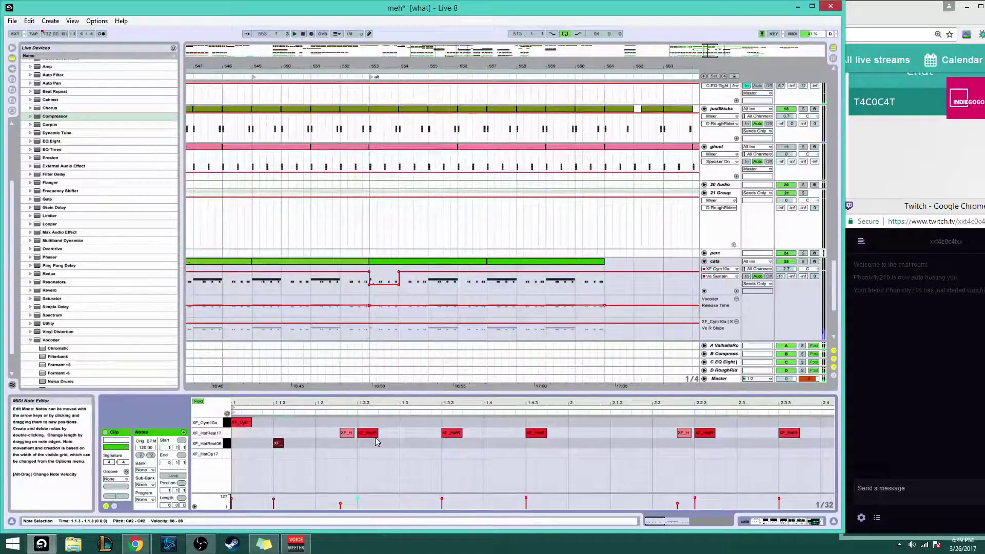
right_click(303, 443)
left_click(321, 413)
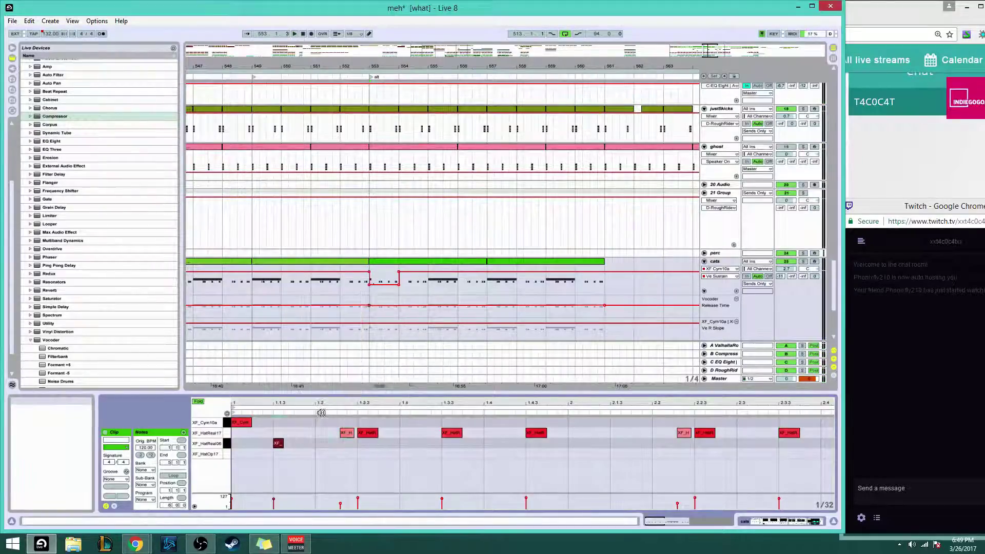
right_click(303, 444)
key("space")
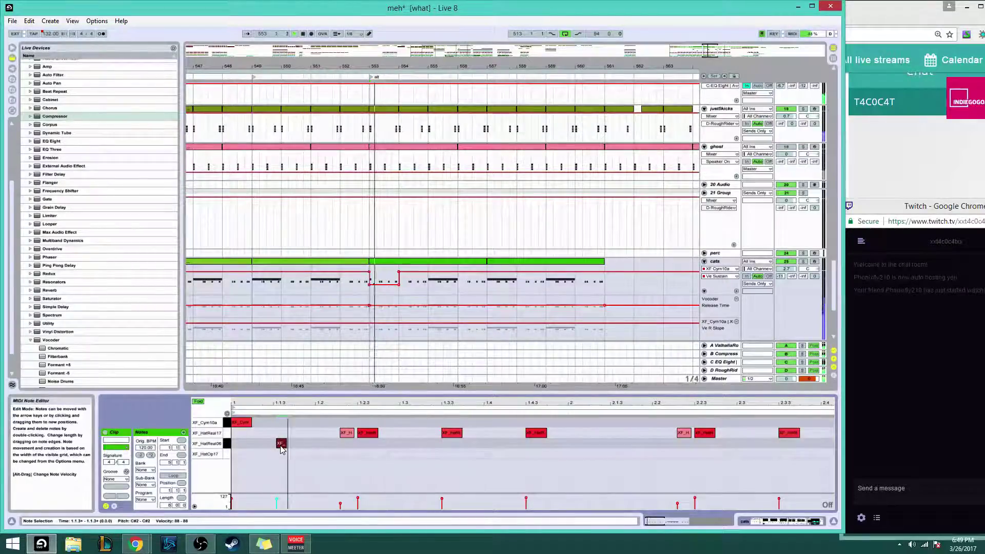
left_click(273, 501)
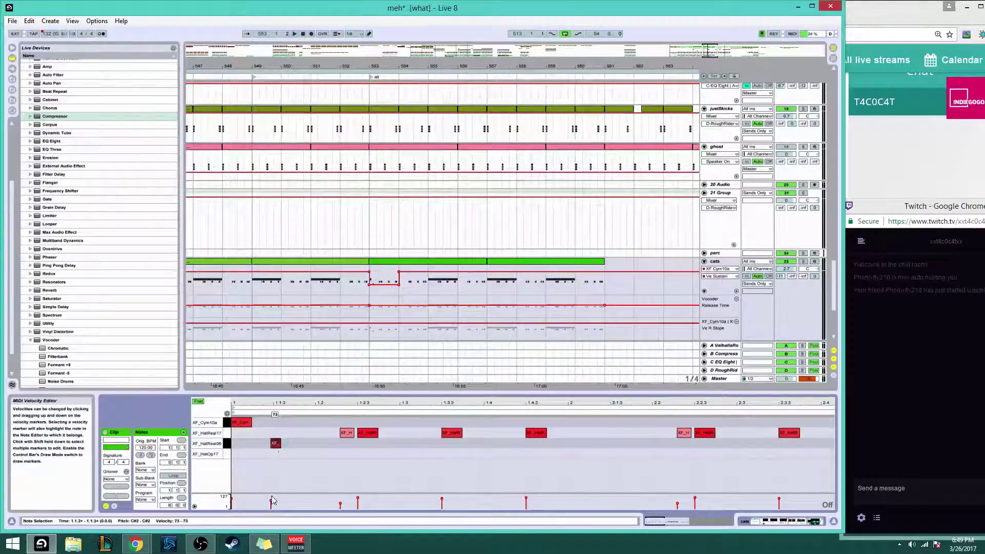
Try the new hat note on the XF_HatOp17 row, audition it, and return it to XF_HatReal06
key("Down")
key("space")
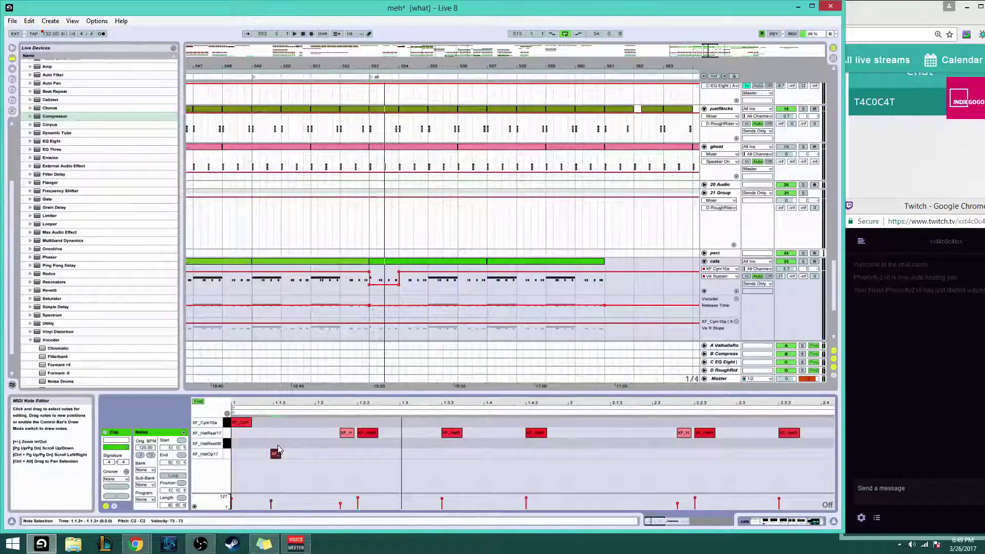
key("Up")
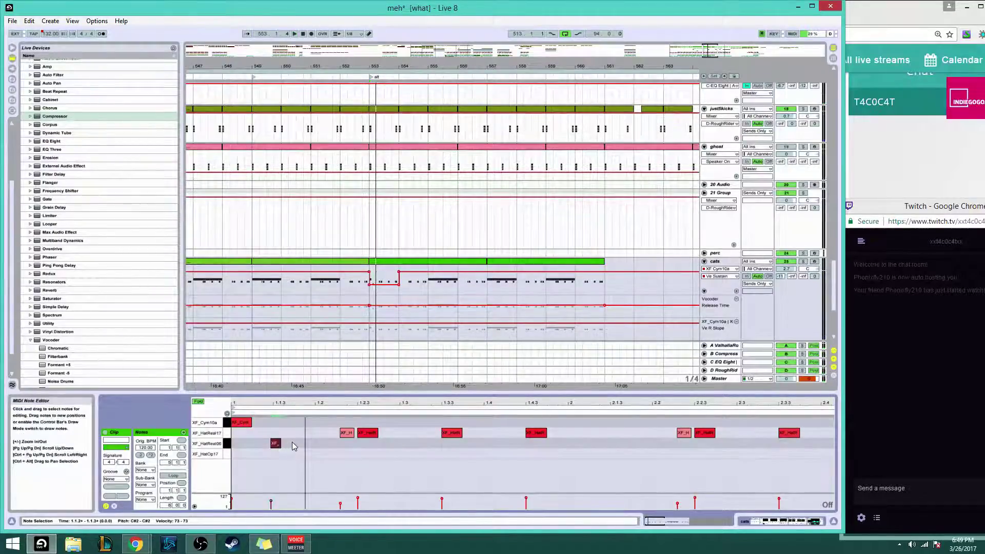
Add a second XF_HatReal06 note just after 1.1.3, adjust its length and velocity, and audition both notes
double_click(295, 443)
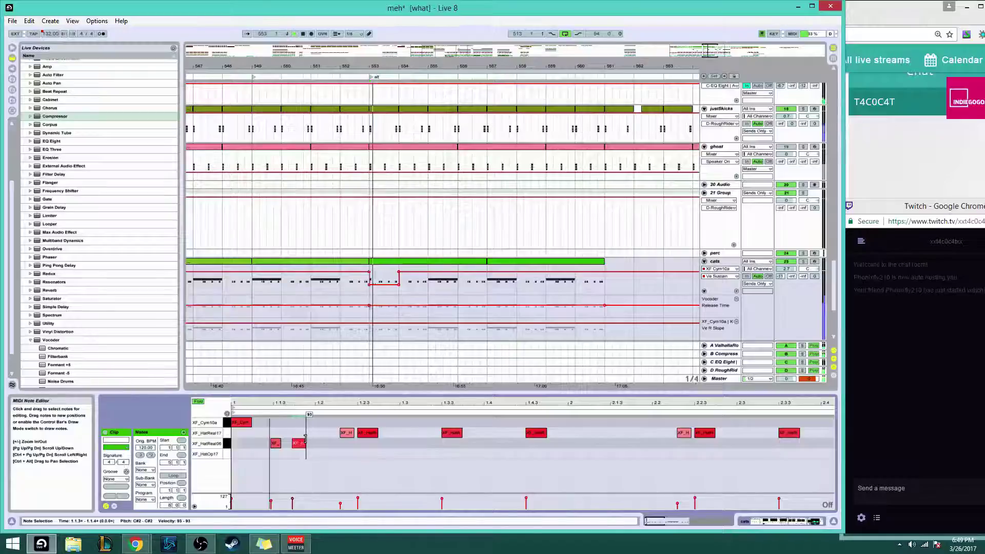
left_click_drag(305, 439, 299, 444)
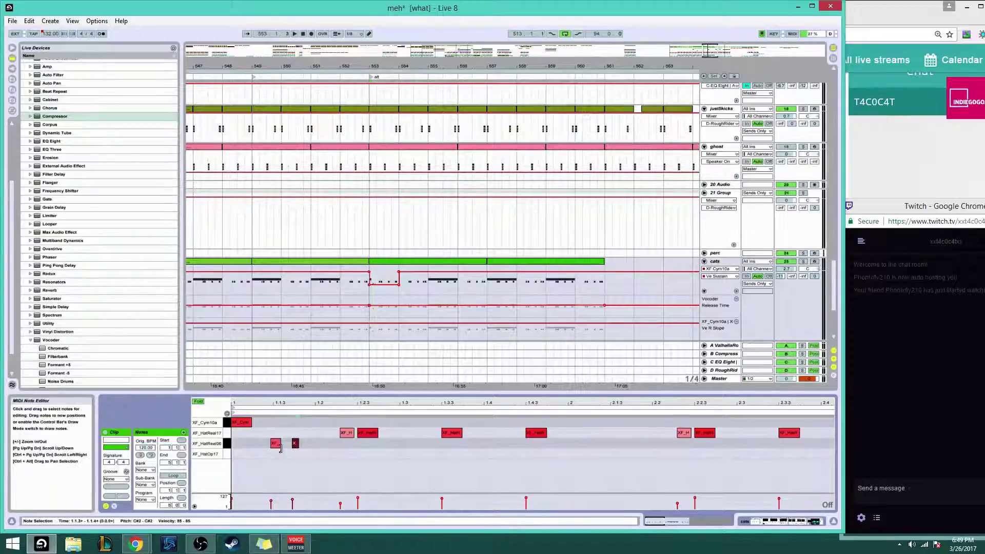
left_click(294, 445)
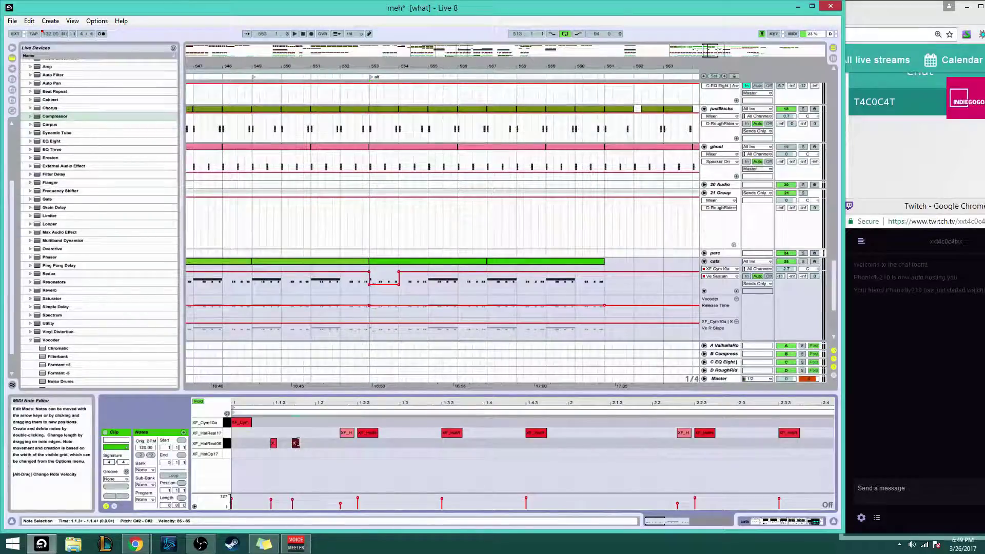
left_click_drag(292, 500, 293, 502)
key("space")
key("space")
key("space")
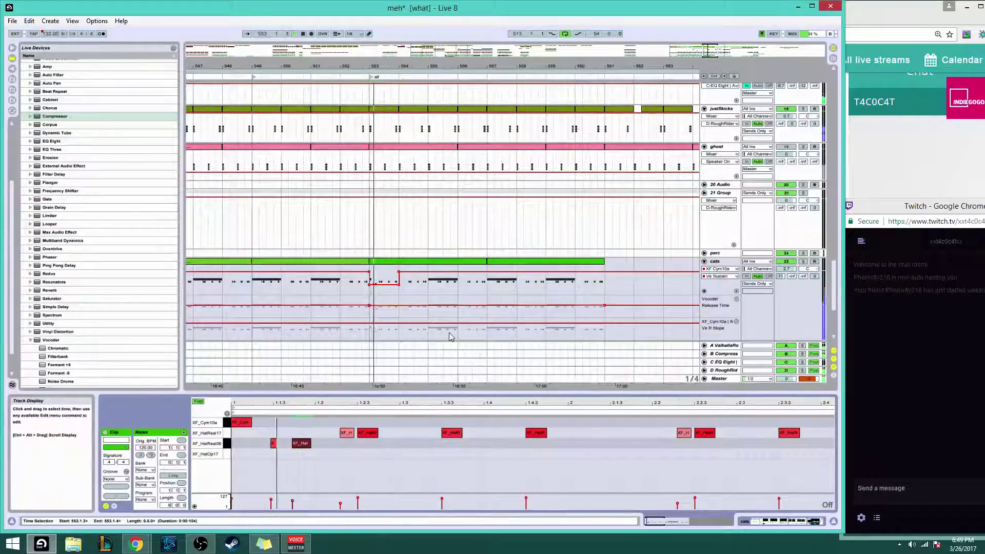
Audition bar 553 with the ghost clip open and return to the cats clip
left_click(388, 146)
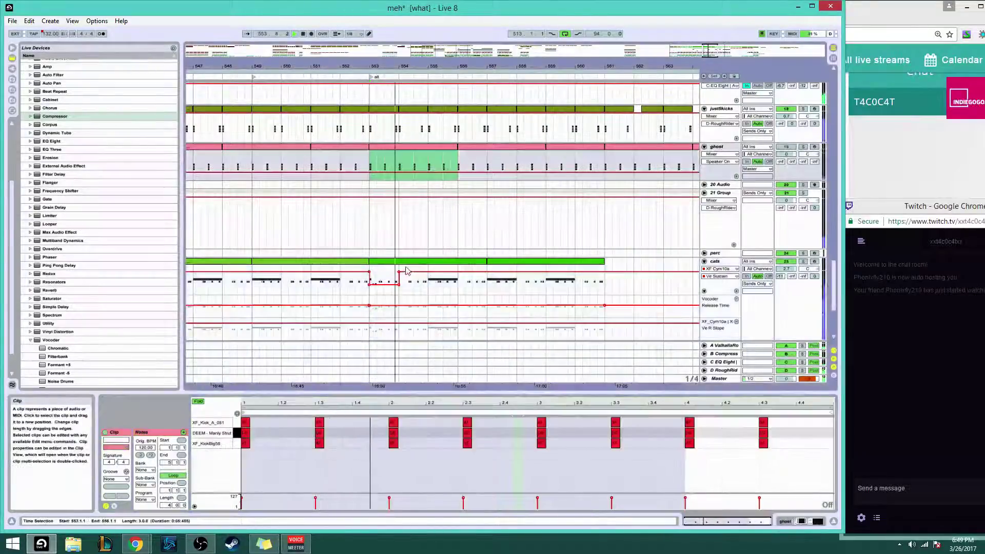
scroll(393, 294, "down", 2)
scroll(396, 315, "up", 1)
key("space")
key("space")
left_click(388, 261)
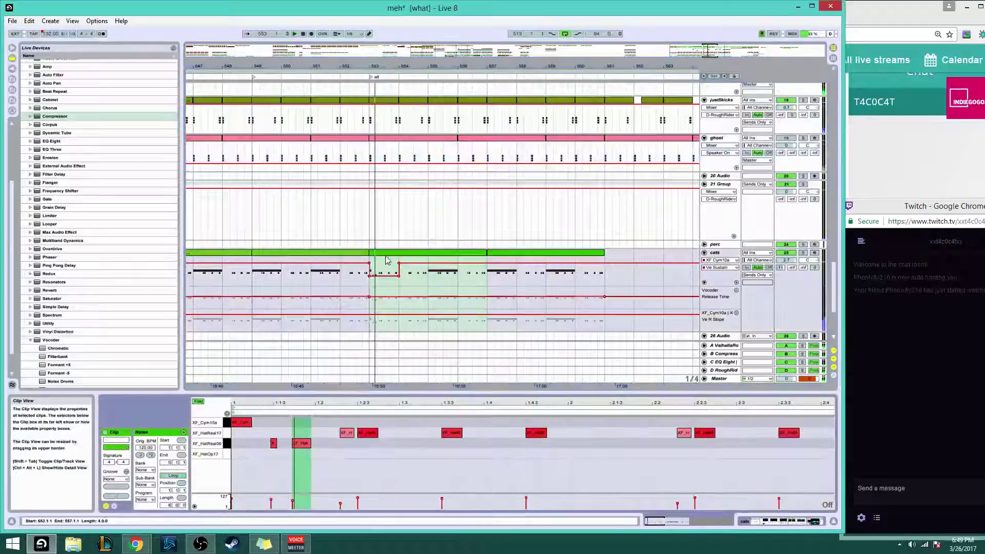
Show the XF_HatReal06 pad's device in the cats Drum Rack and automate its sustain to minus infinity from 553.1 to 553.3
double_click(722, 255)
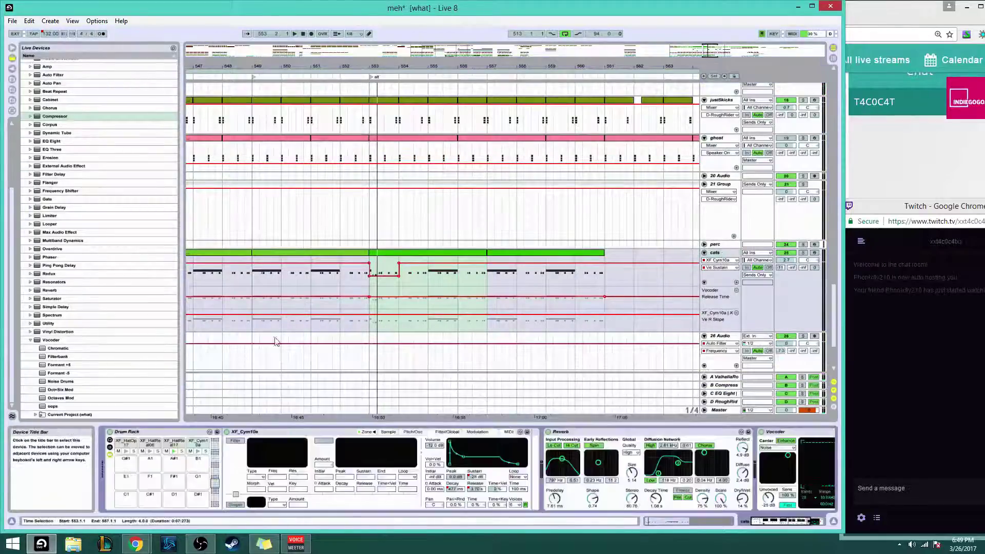
key("space")
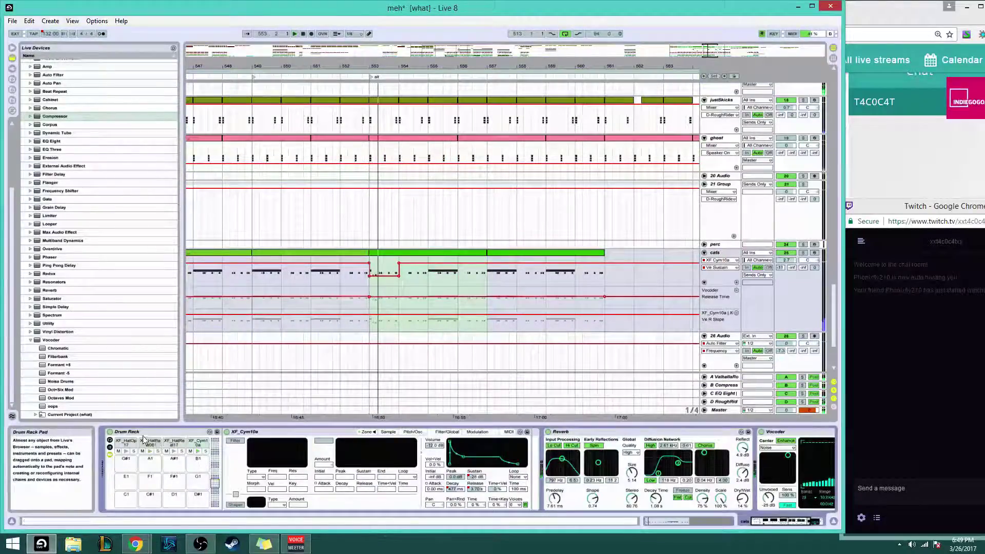
left_click(149, 465)
key("space")
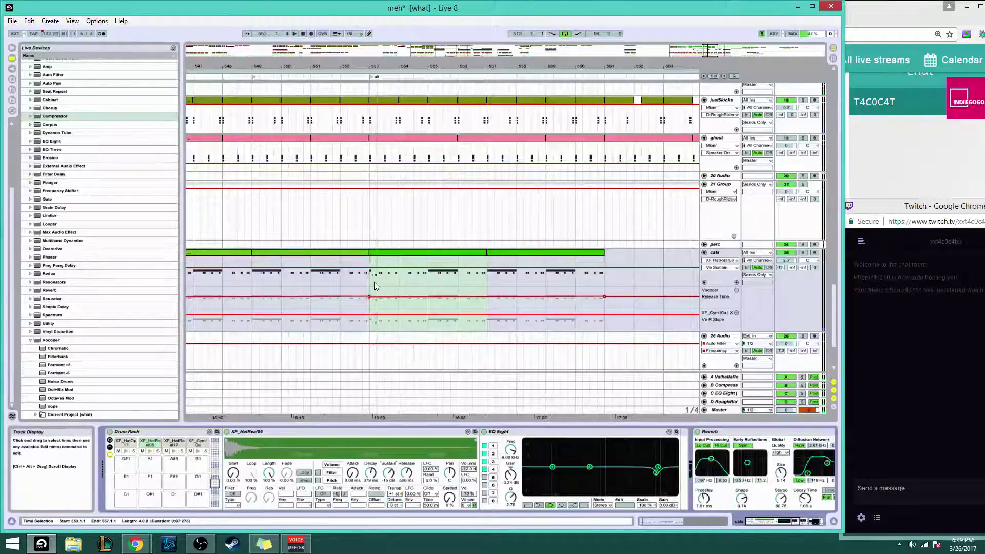
left_click_drag(381, 285, 374, 271)
left_click(381, 275)
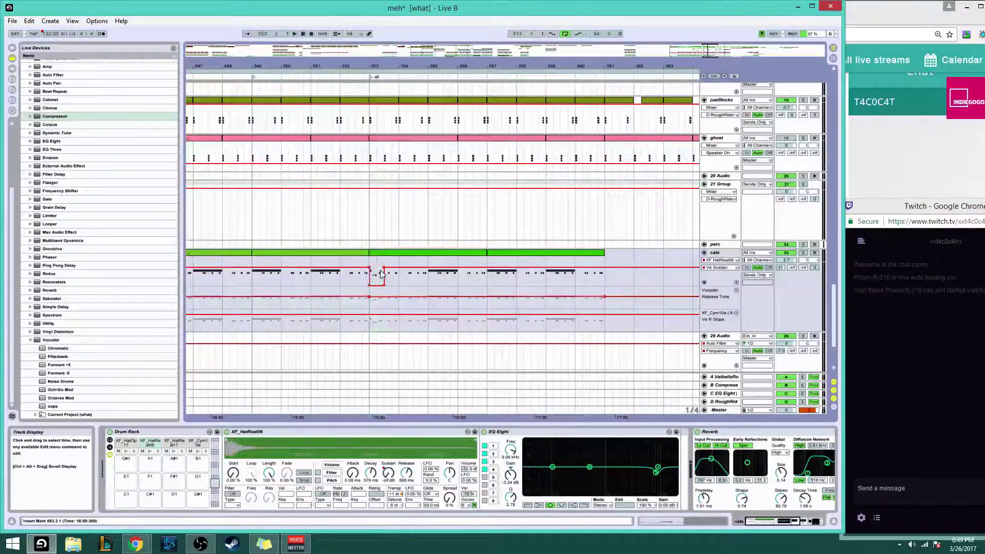
left_click(374, 277)
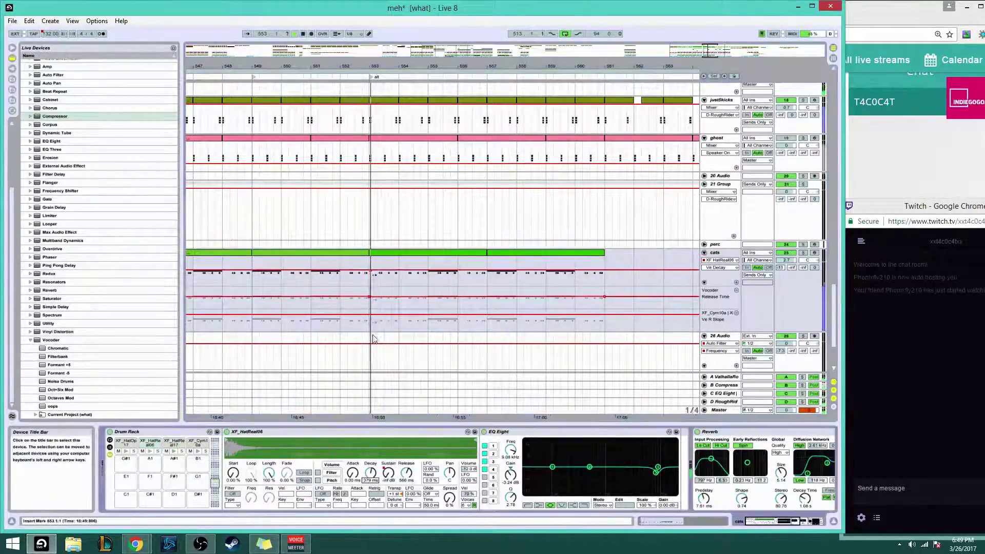
Lower the XF_HatReal06 decay automation to 23.7 ms between 553.1 and 553.3 and audition it
key("space")
mouse_move(380, 277)
left_mouse_down()
mouse_move(372, 276)
mouse_move(381, 275)
left_mouse_up()
key("space")
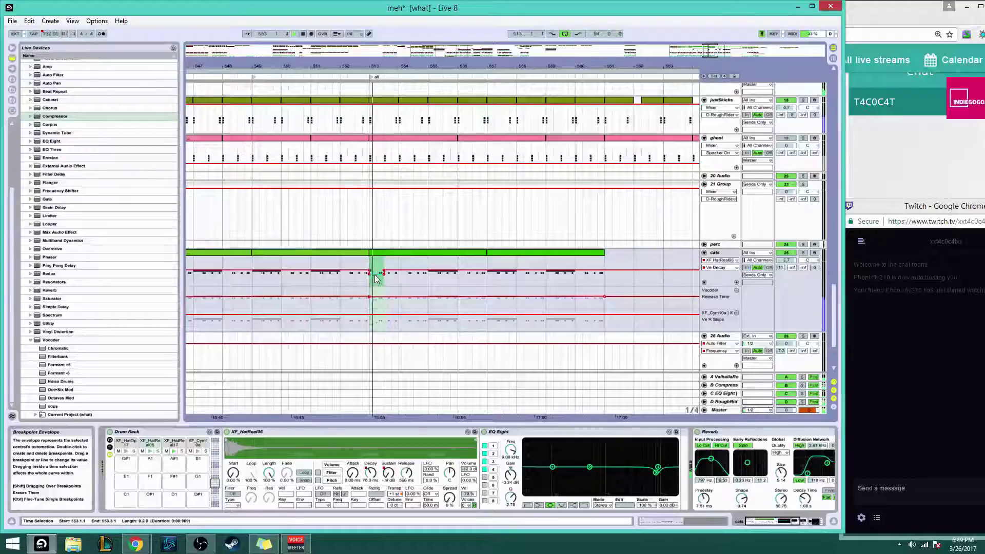
left_click_drag(375, 275, 375, 278)
double_click(384, 279)
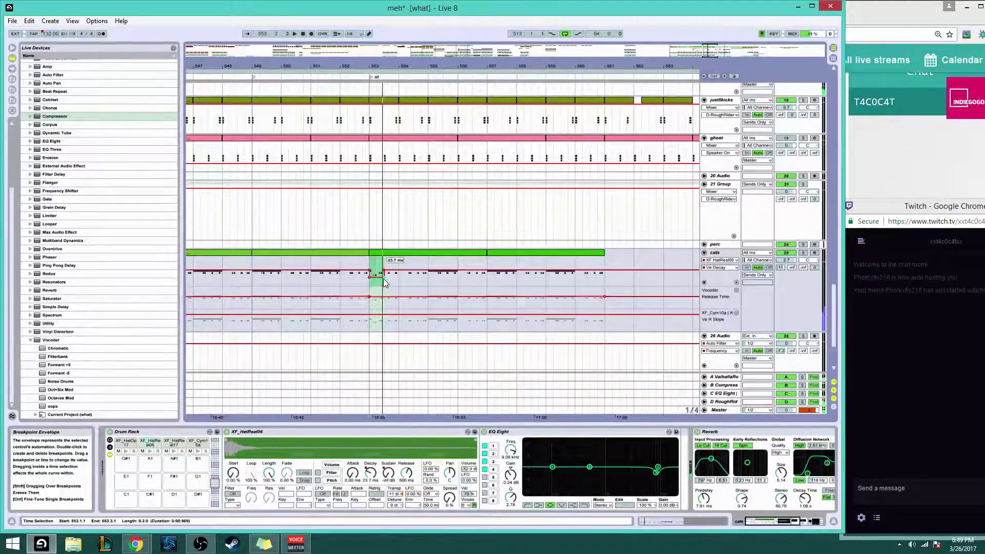
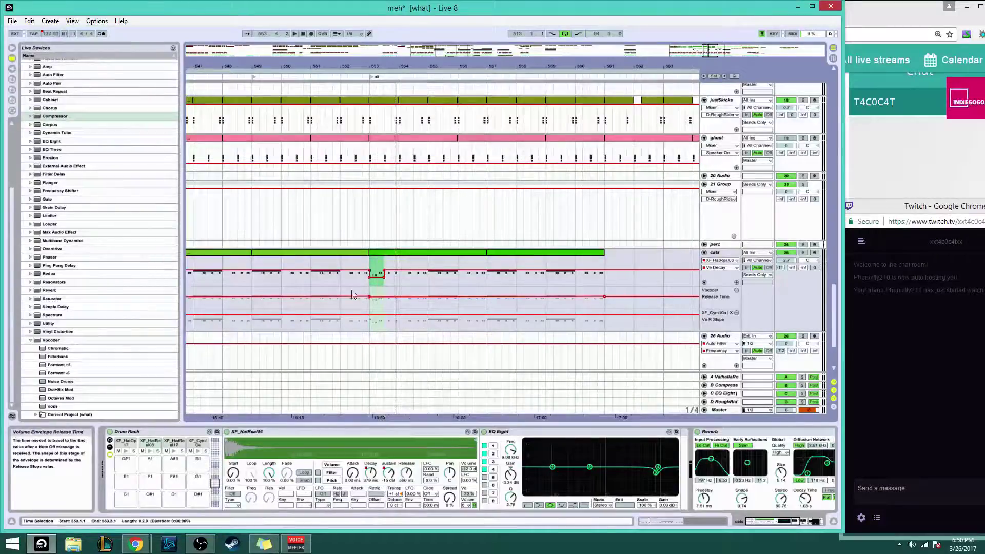
In the cats clip at bar 553, lengthen the first XF_HatReal06 note, shorten the second, and audition the result
left_click(377, 255)
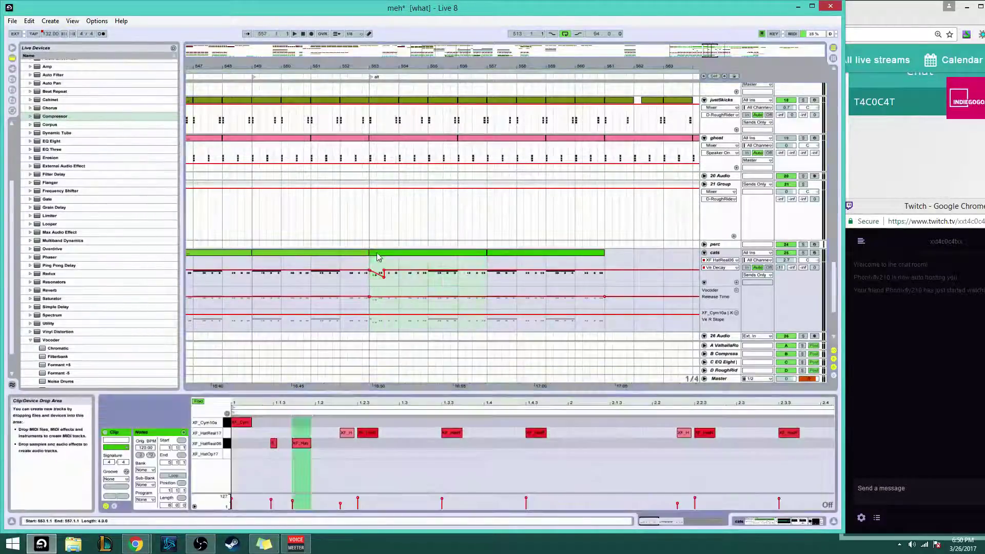
left_click_drag(277, 443, 287, 443)
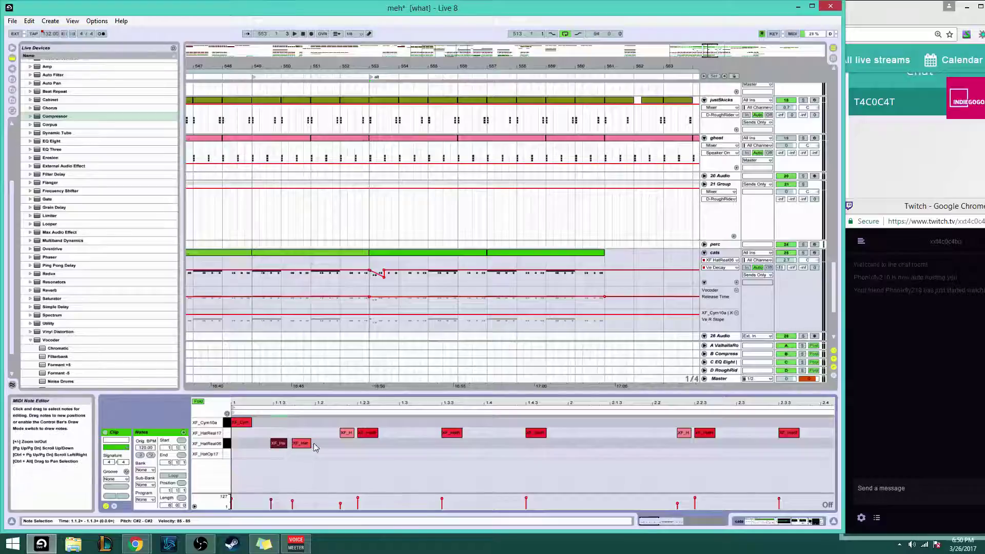
left_click(308, 443)
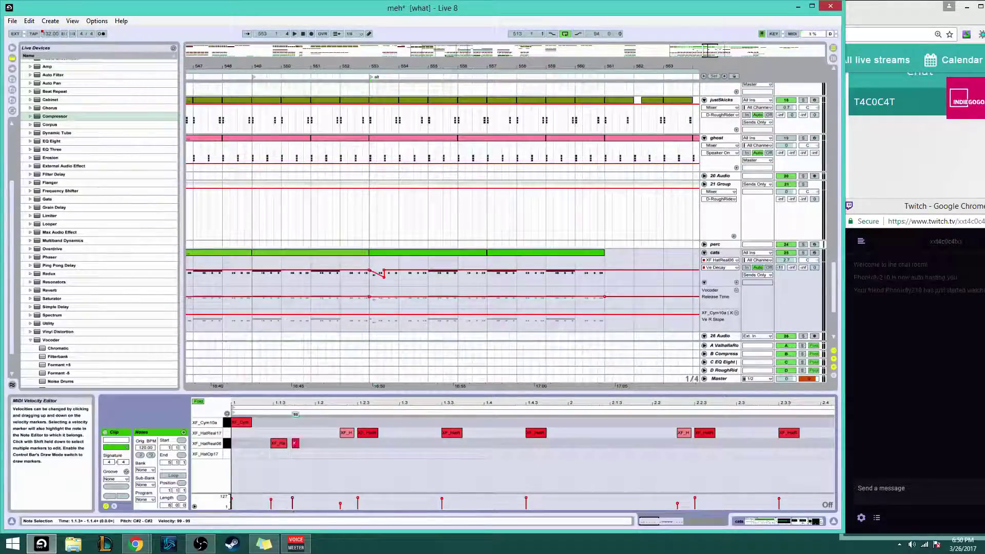
left_click(385, 270)
key("space")
Reshape the XF_HatReal06 sustain automation between 553.1 and 553.3 into a ramp down to about -21 dB and audition it
left_click(737, 255)
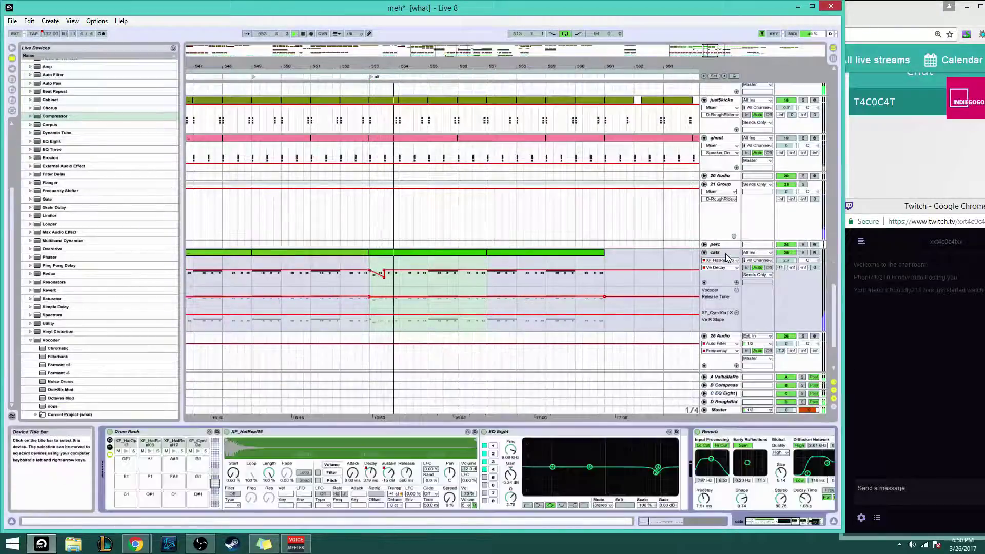
left_click(386, 475)
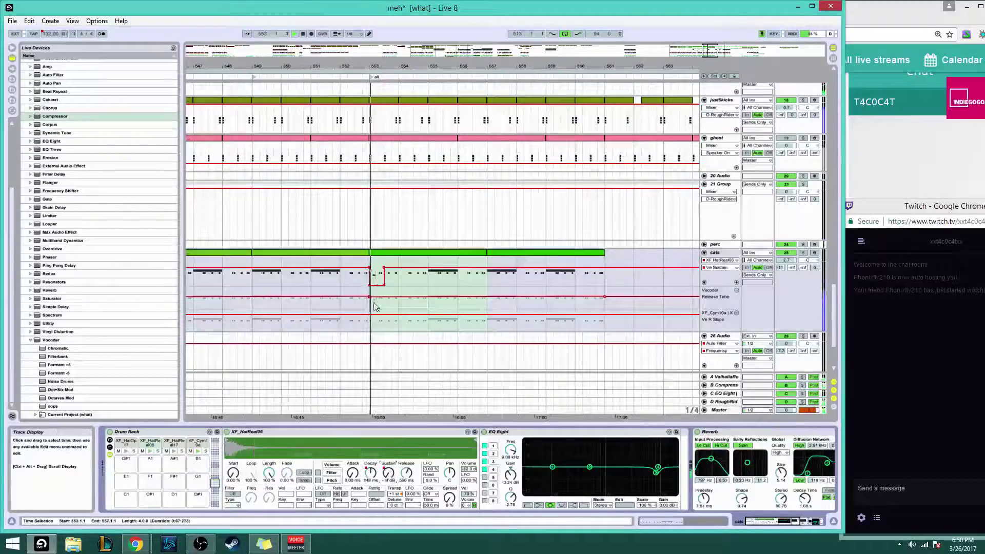
left_click(370, 285)
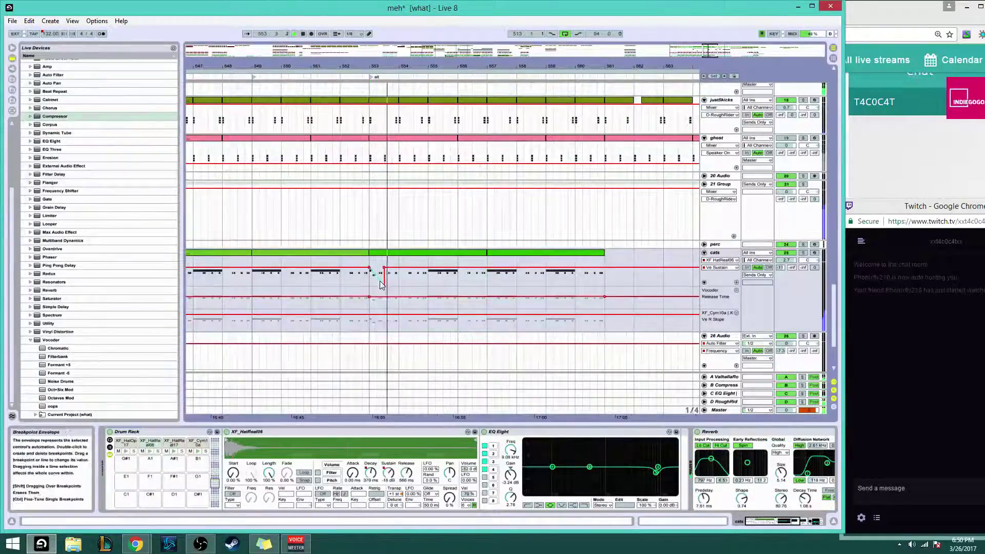
key("space")
key("space")
left_click_drag(384, 285, 384, 272)
key("space")
key("space")
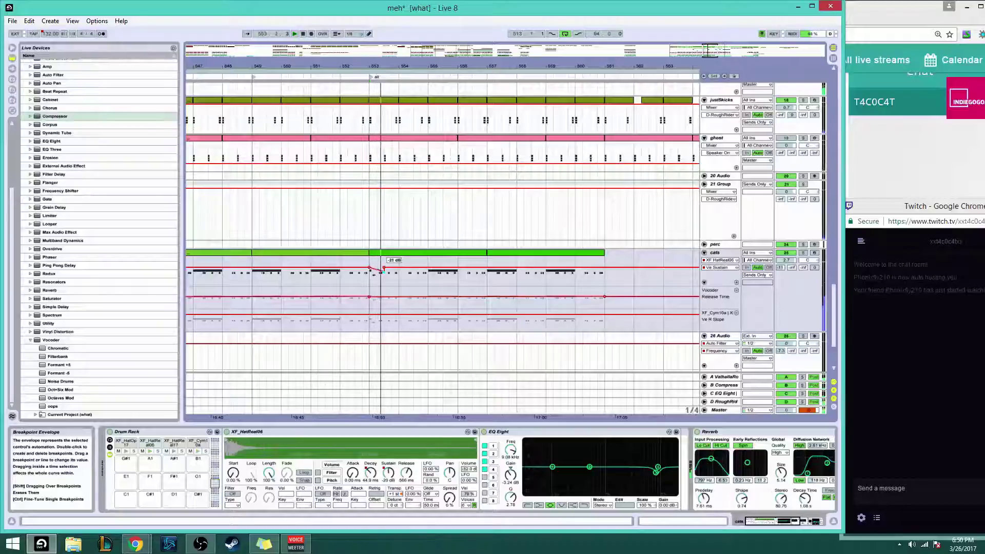
Lower the velocities of the two XF_HatReal06 notes to 71 and 77 and set the clip's fixed grid to 1/32
double_click(382, 253)
key("space")
left_click_drag(311, 454, 277, 439)
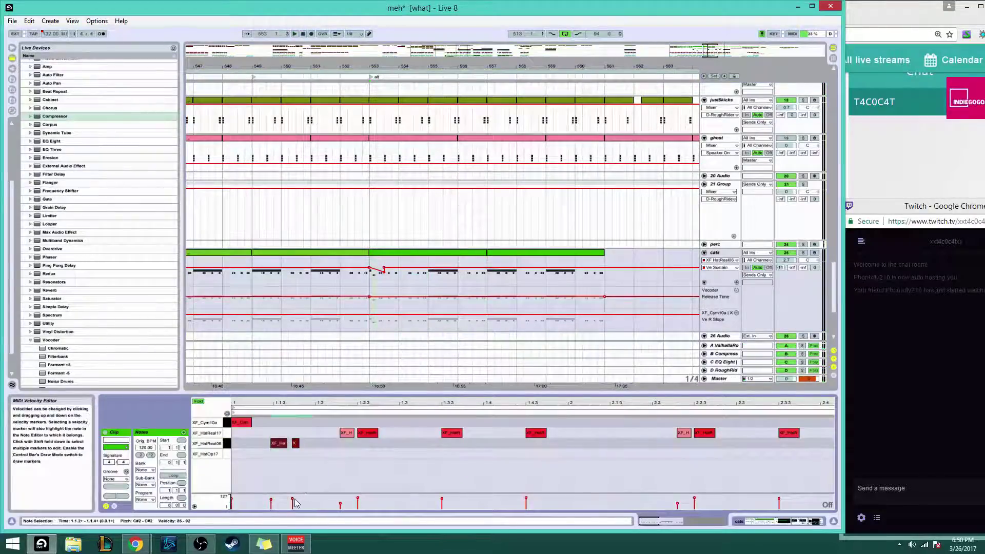
right_click(313, 456)
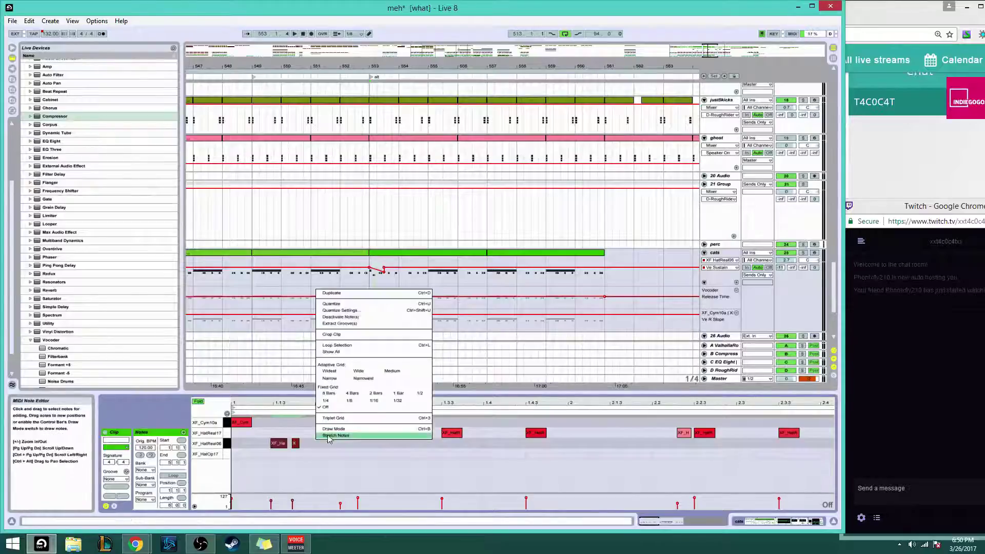
left_click(337, 382)
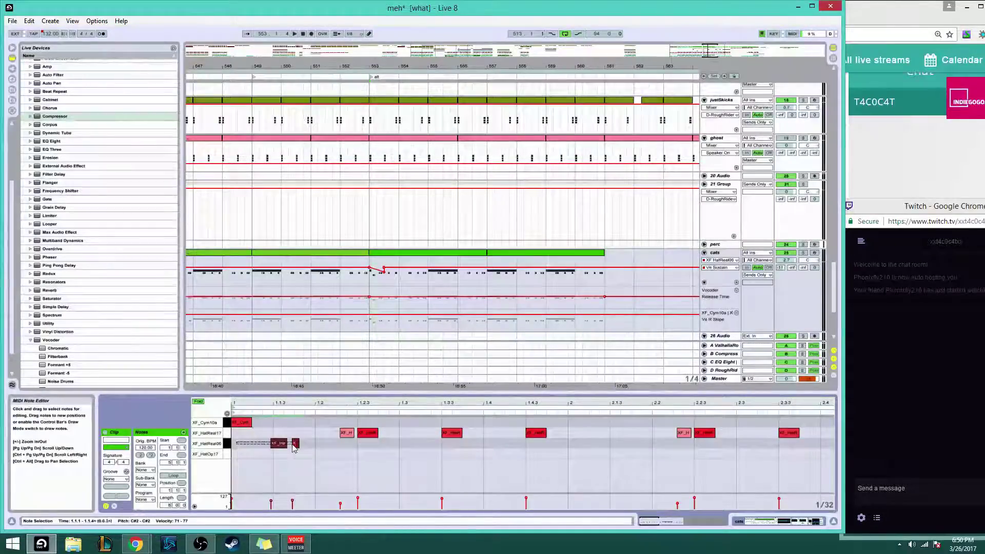
Try to duplicate the two XF_HatReal06 notes just after 1.2.1 and undo the duplication
key("space")
left_click_drag(314, 445, 389, 447)
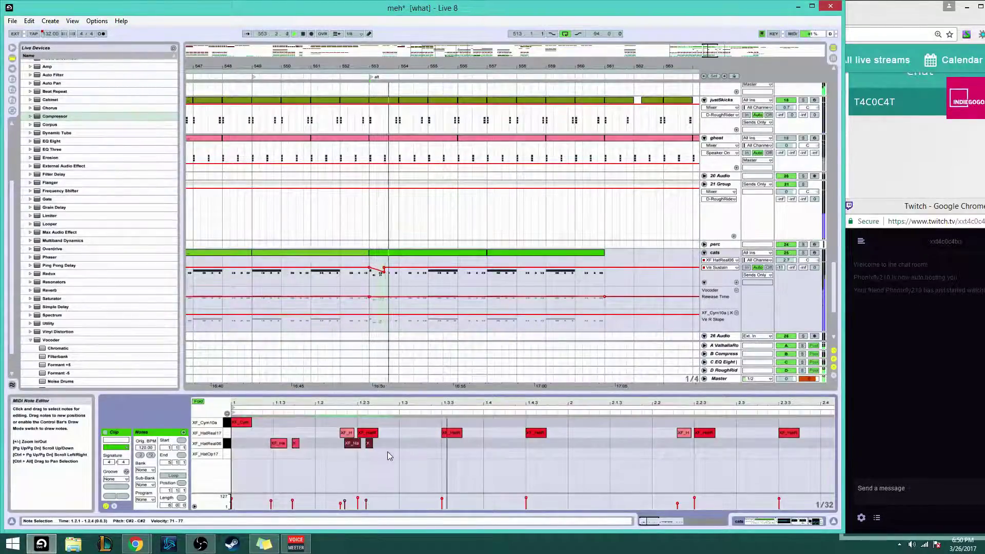
key("ctrl+z")
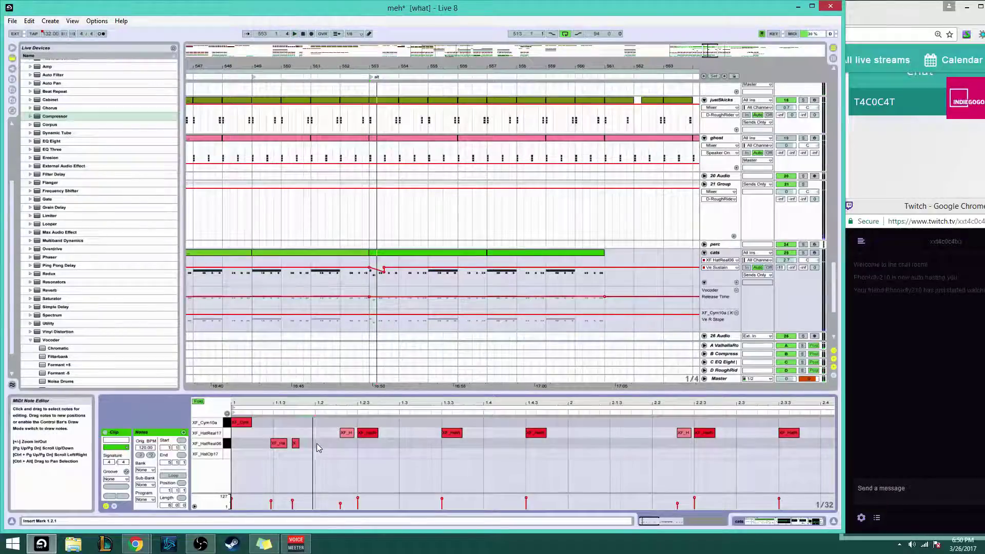
left_click_drag(316, 443, 231, 442)
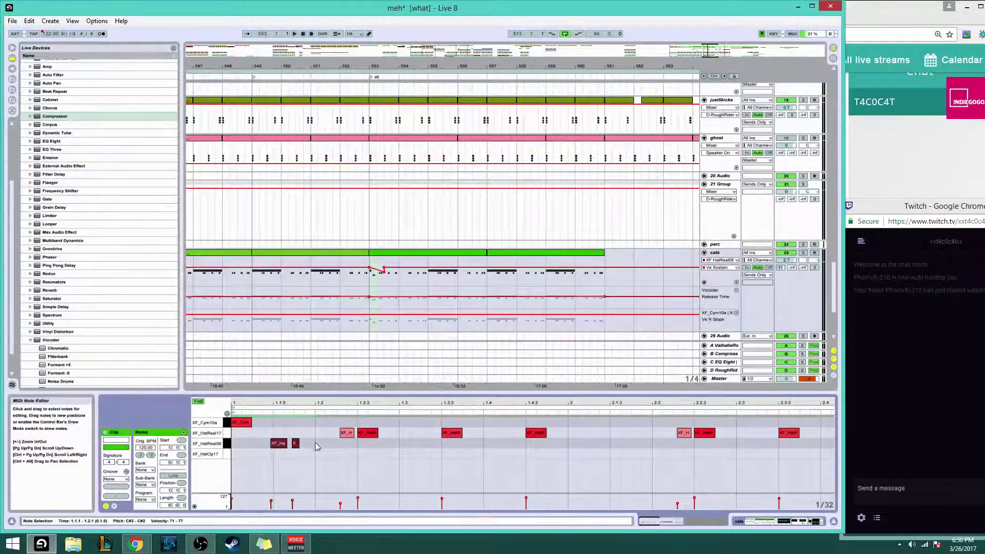
Add an XF_HatOp17 note at 1.2.1 in the cats clip and audition it
double_click(313, 453)
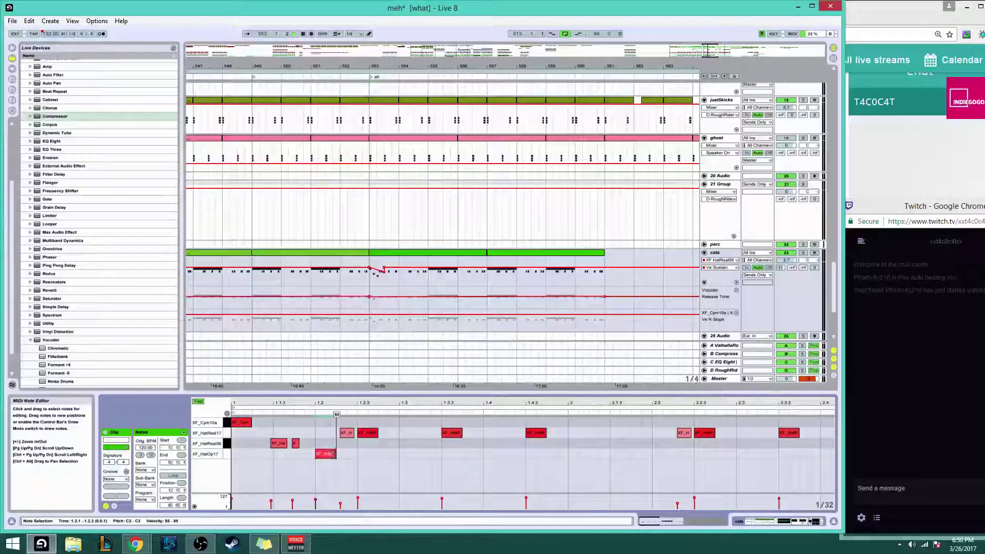
left_click_drag(334, 455, 332, 458)
key("space")
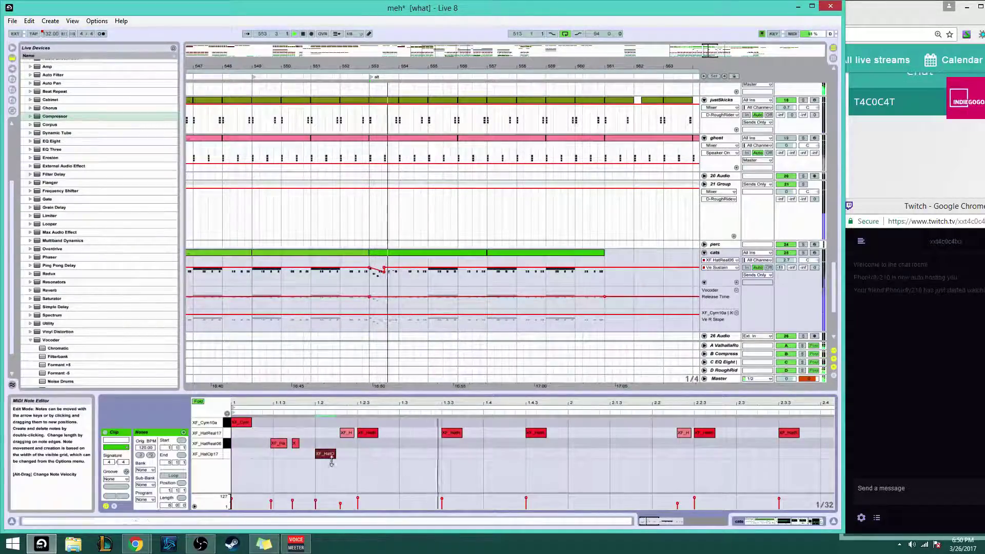
Show the XF_HatOp17 pad's device in the cats Drum Rack and display its sustain automation around 553.2
left_click(726, 259)
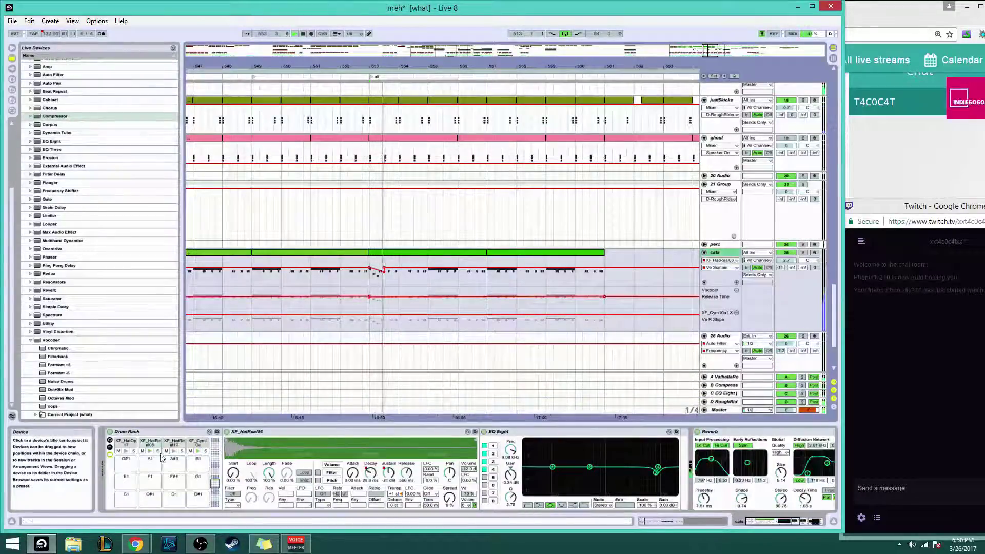
left_click(125, 444)
left_click(388, 473)
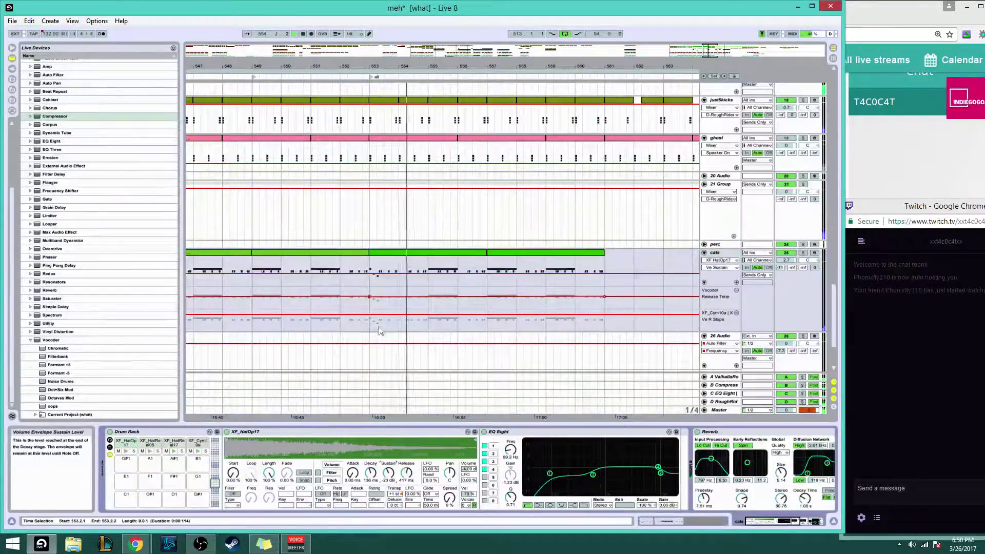
key("space")
left_click(379, 279)
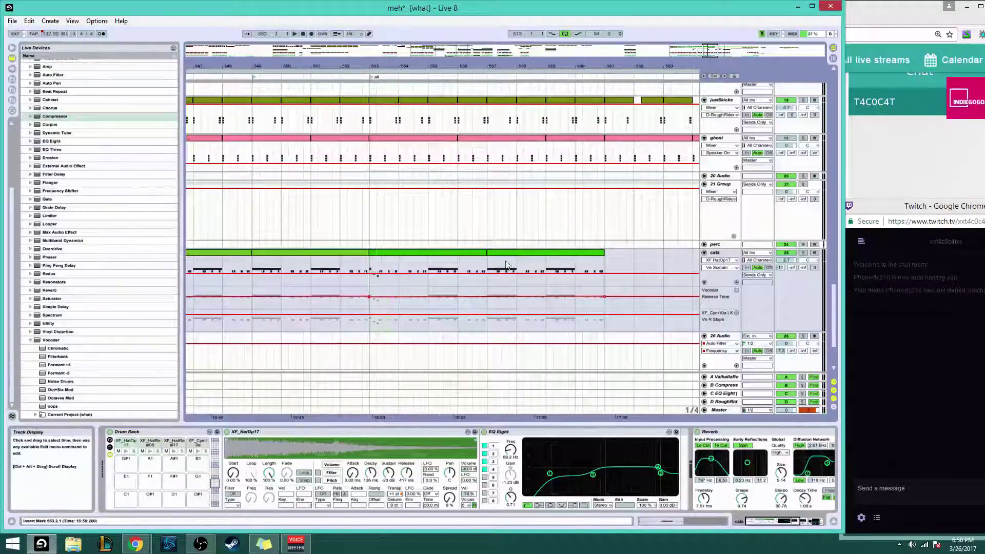
Select the perc track and unfold its lane above cats in the arrangement
left_click(716, 246)
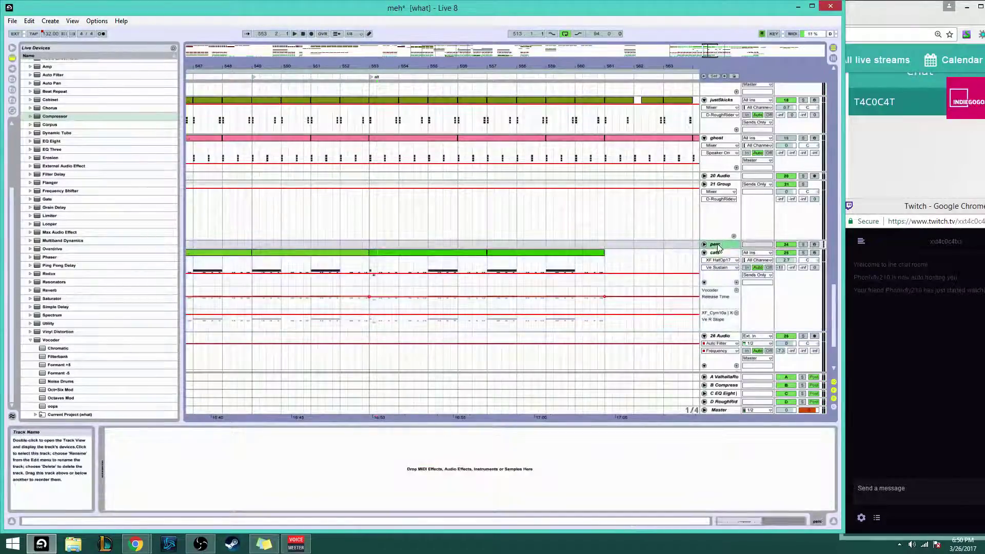
left_click(717, 261)
left_click(706, 245)
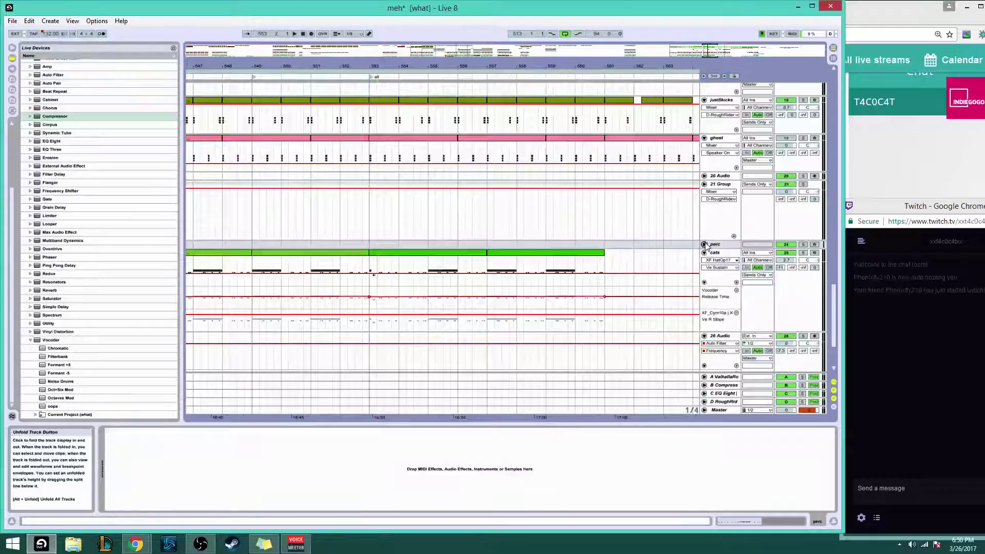
left_click(705, 244)
left_click(712, 247)
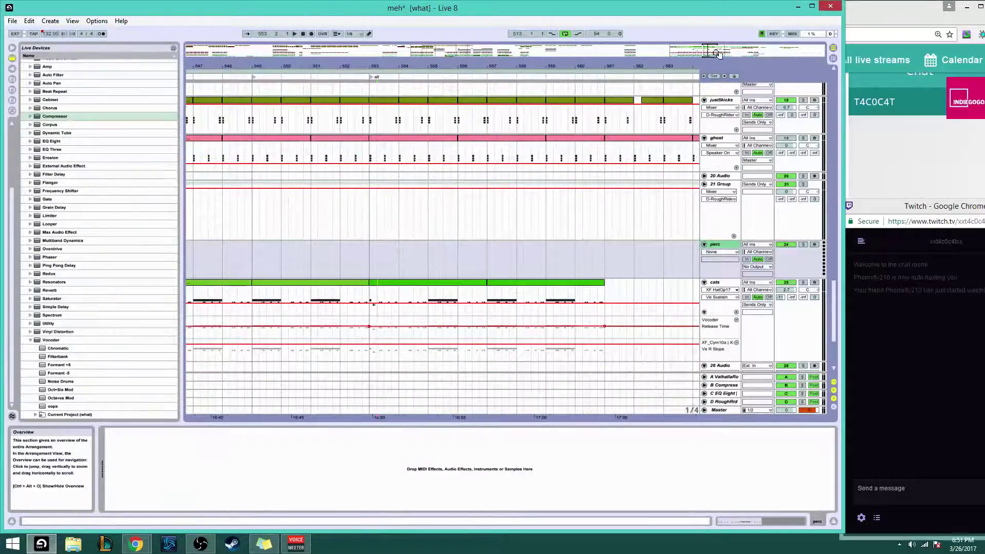
left_click_drag(717, 50, 717, 7)
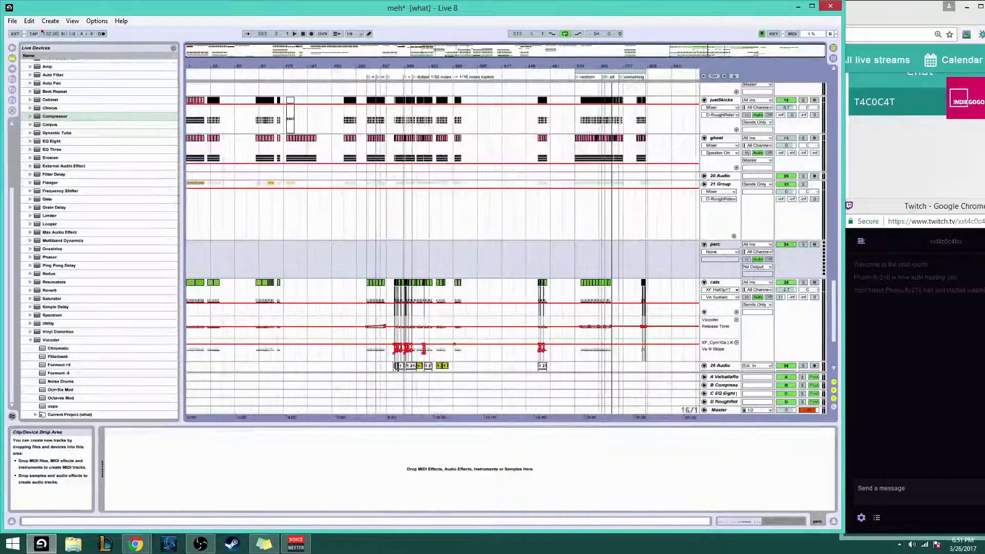
left_click_drag(608, 66, 462, 167)
key("space")
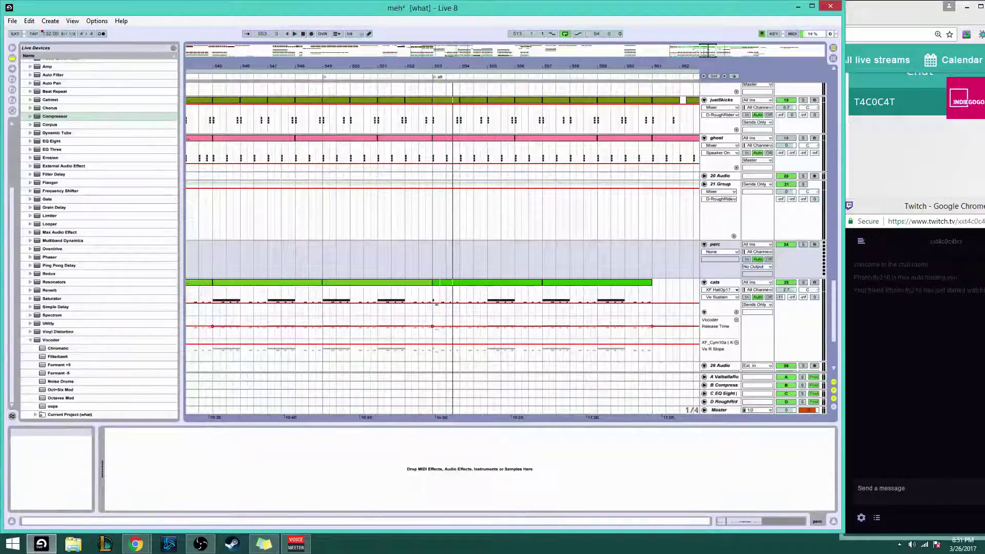
Show the samples folder in the browser and audition the Canopy, Enzalla, SockChicken and Viktlr sounds in the Percussion folder
left_click(14, 100)
left_click(83, 207)
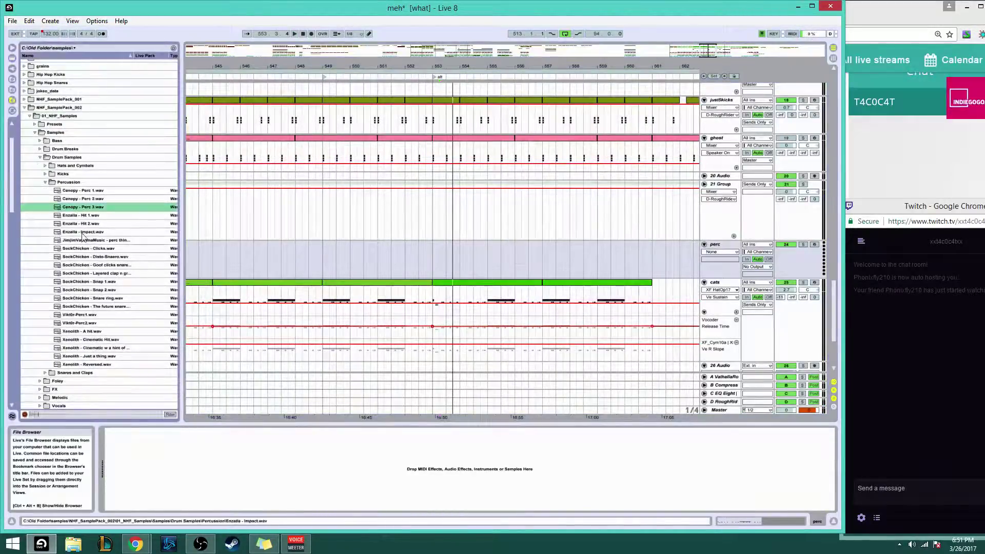
left_click(82, 232)
left_click(99, 281)
left_click(98, 273)
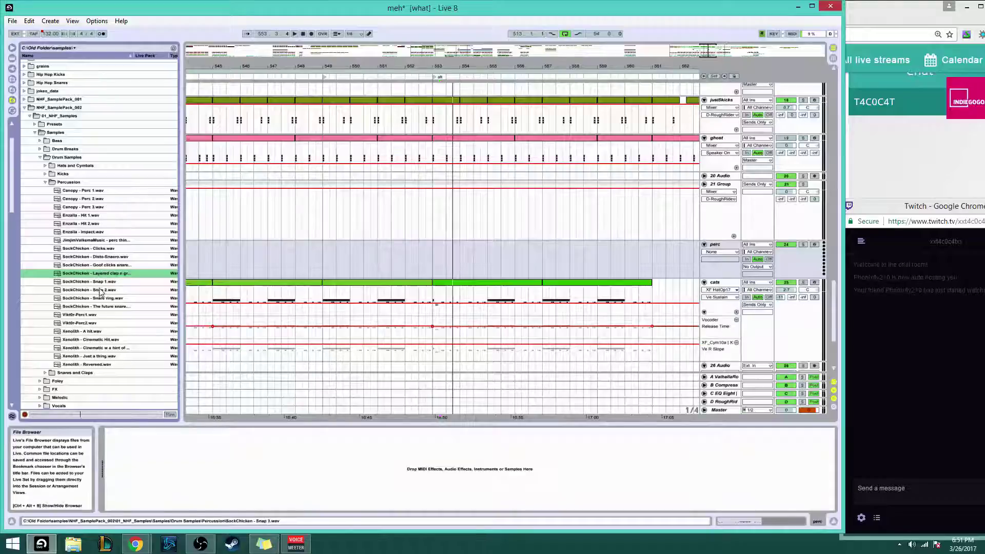
left_click(98, 298)
left_click(96, 316)
left_click(93, 323)
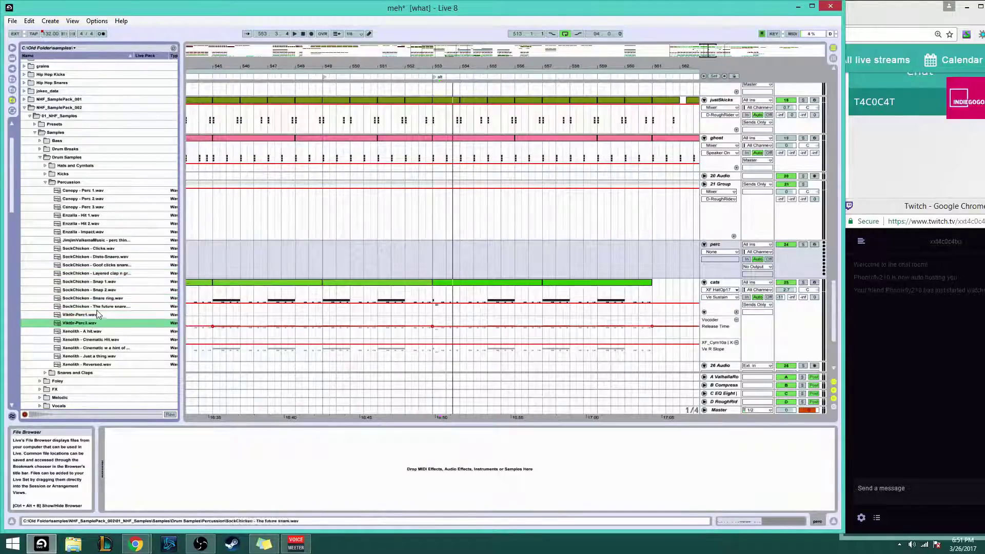
left_click(95, 308)
left_click(94, 317)
left_click(92, 308)
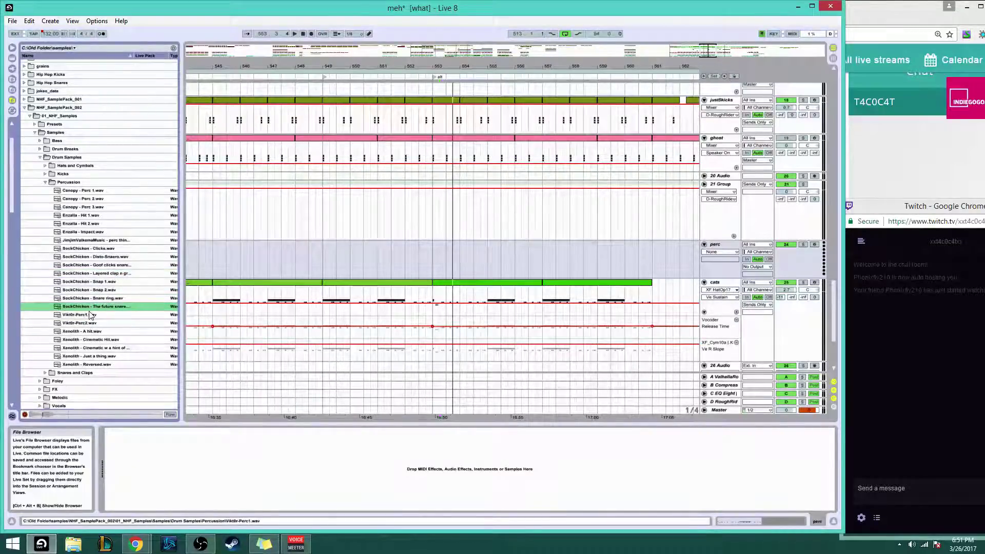
Audition the Xenolith percussion samples and compare them with Viktlr-Perc2.wav and the SockChicken snap and snare ring samples
left_click(103, 349)
left_click(103, 341)
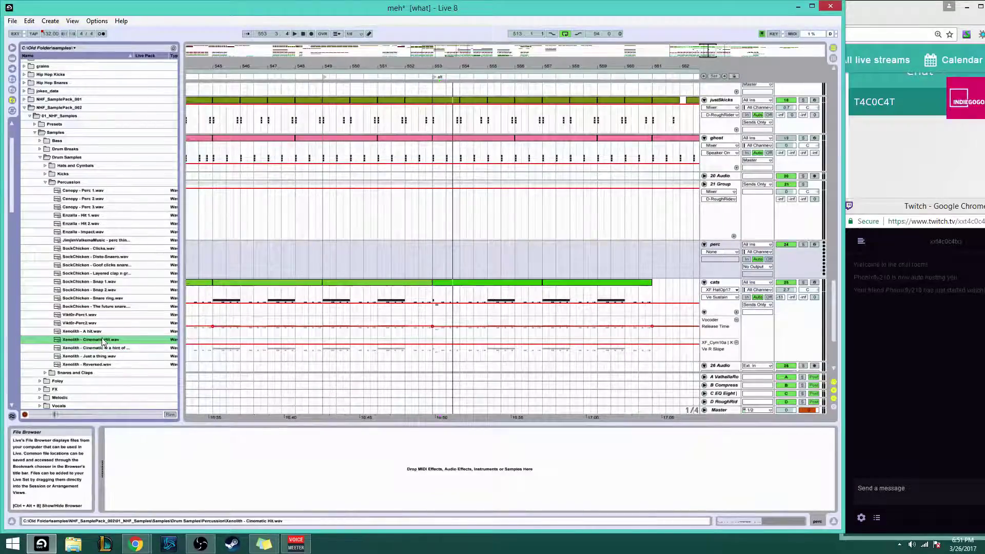
left_click(99, 364)
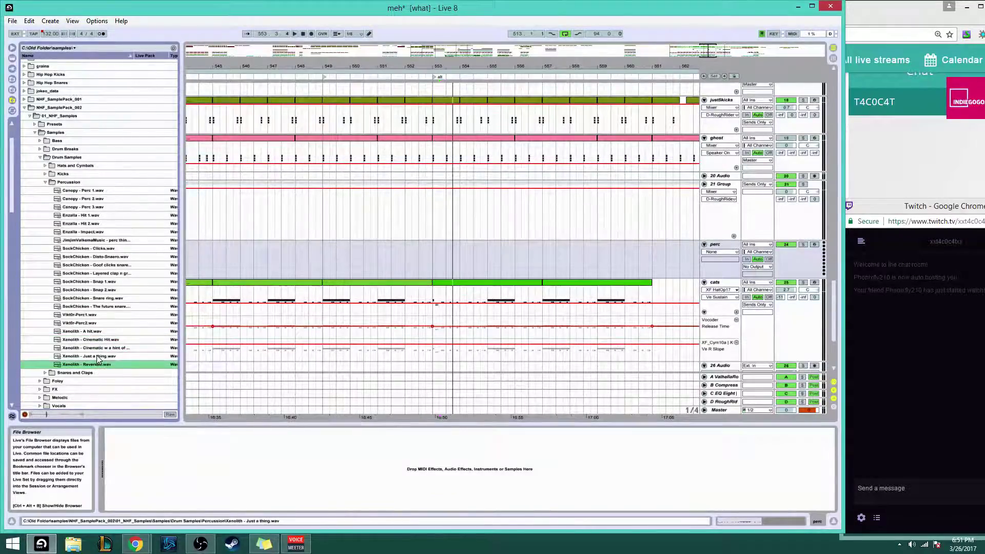
left_click(98, 356)
left_click(101, 342)
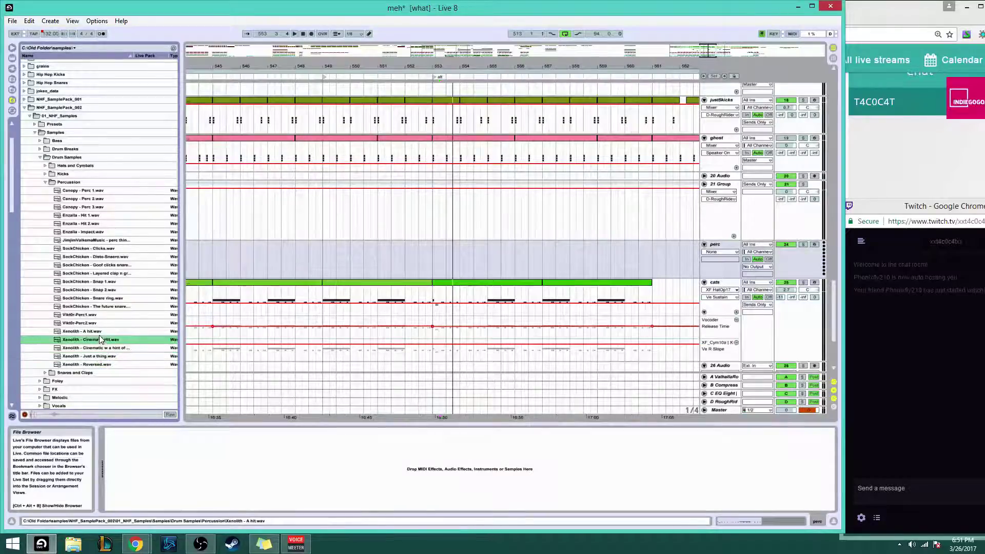
left_click(97, 332)
left_click(98, 323)
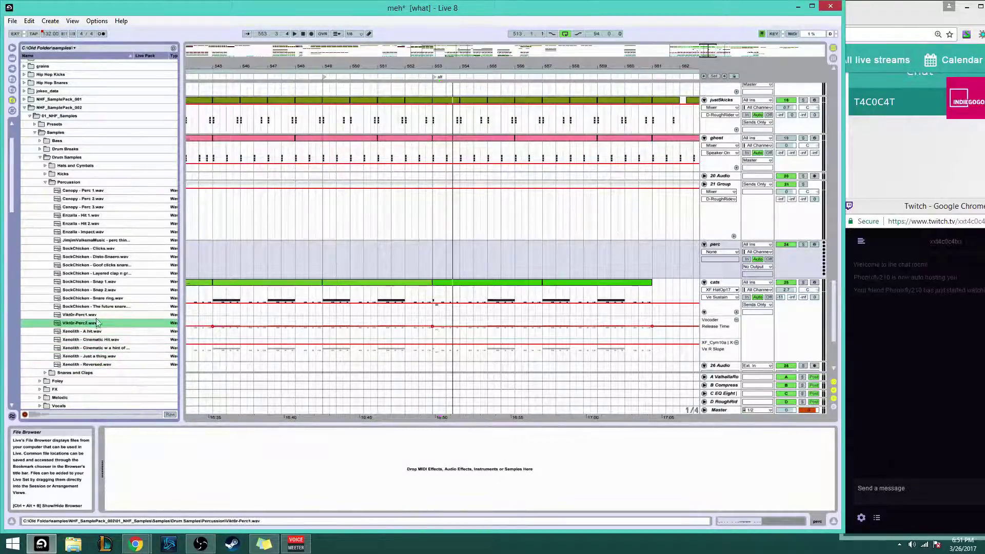
left_click(100, 299)
left_click(102, 283)
Place SockChicken - Snare ring.wav on the perc track at 553.3.1 and move the clip to 553.2.1
left_click(98, 300)
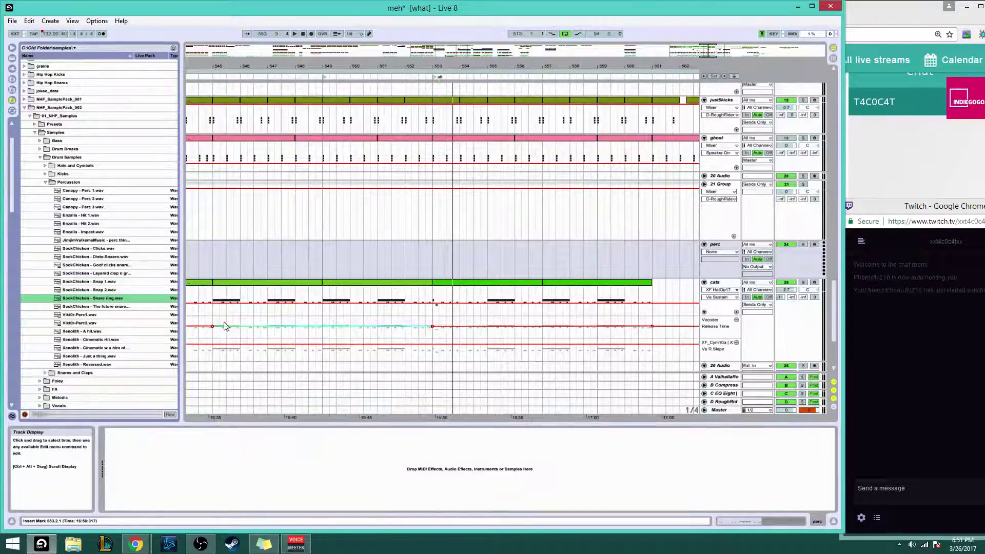
left_click(446, 255)
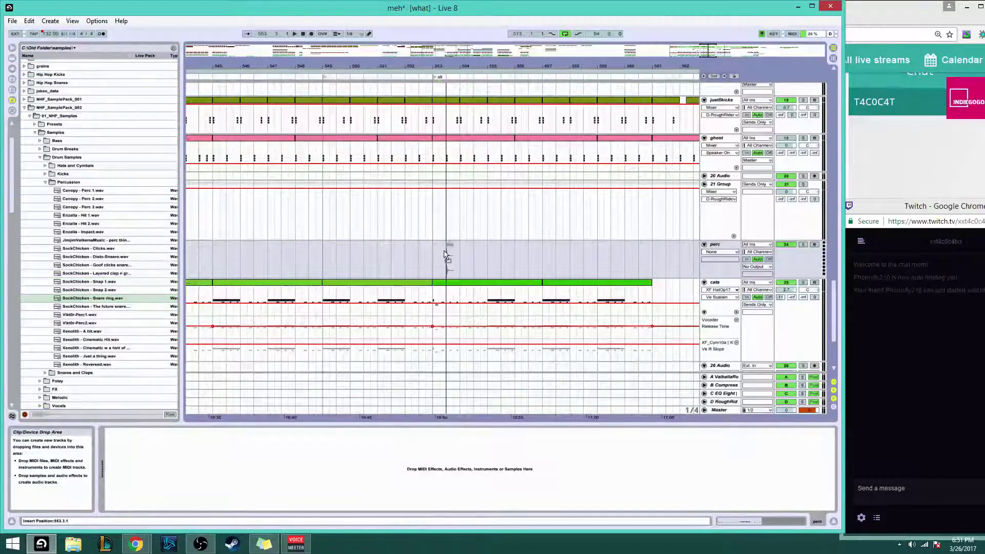
left_click_drag(713, 48, 683, 71)
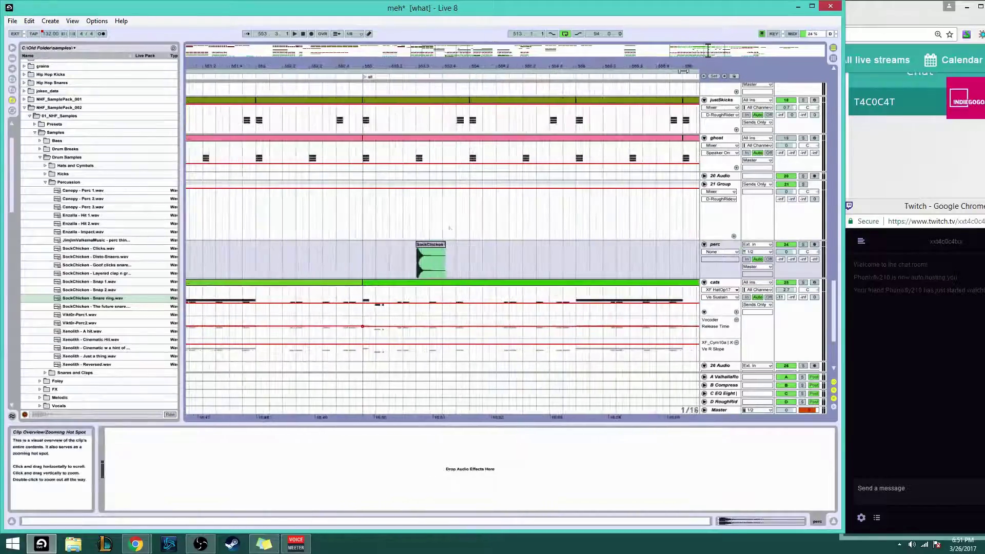
left_click(388, 288)
left_click_drag(417, 277, 390, 277)
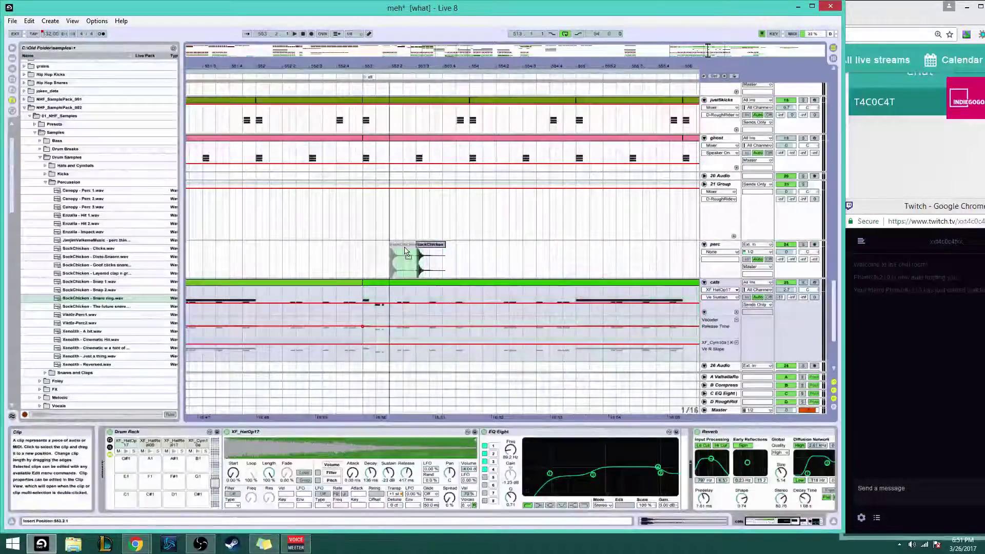
Turn on Warp for the SockChicken snare ring clip on perc and change its transient loop mode
left_click(404, 249)
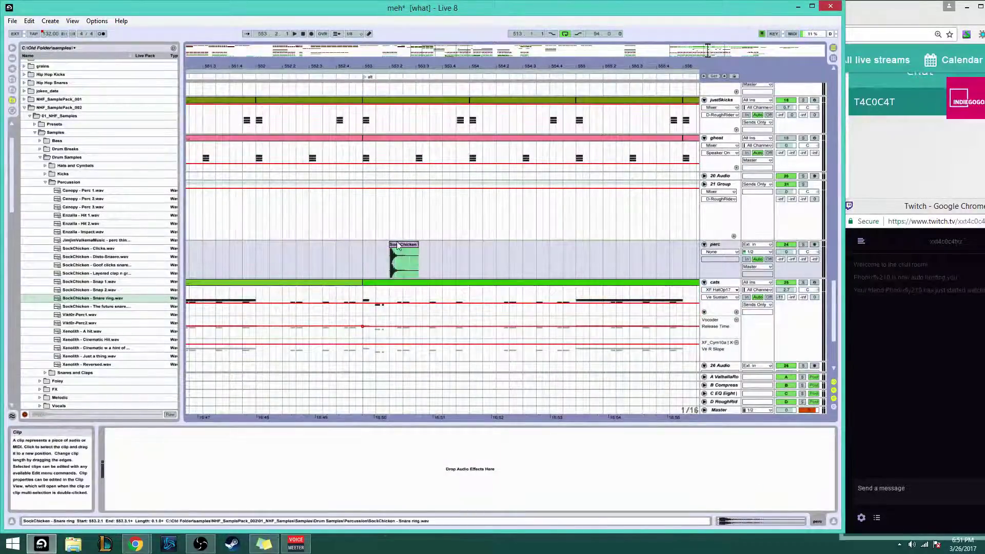
double_click(400, 246)
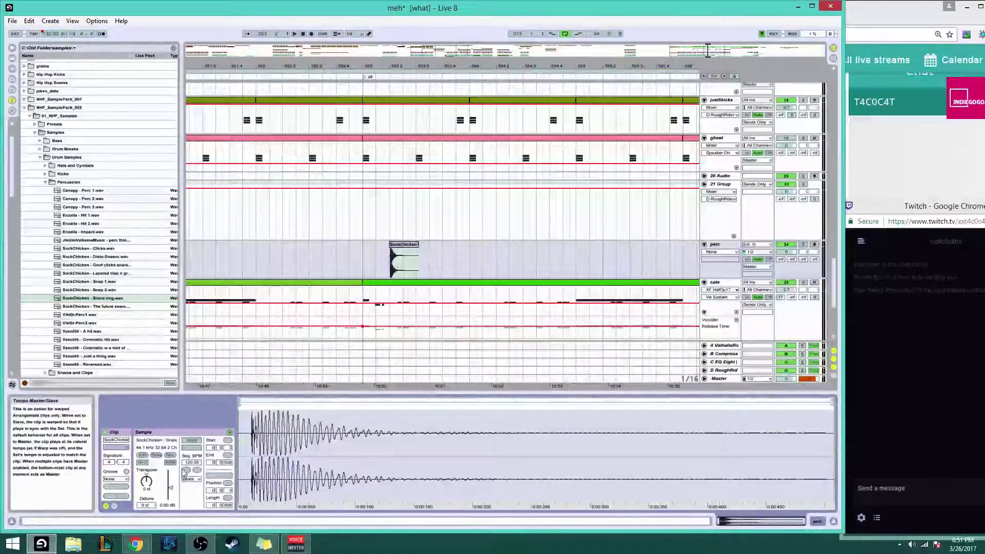
left_click(194, 442)
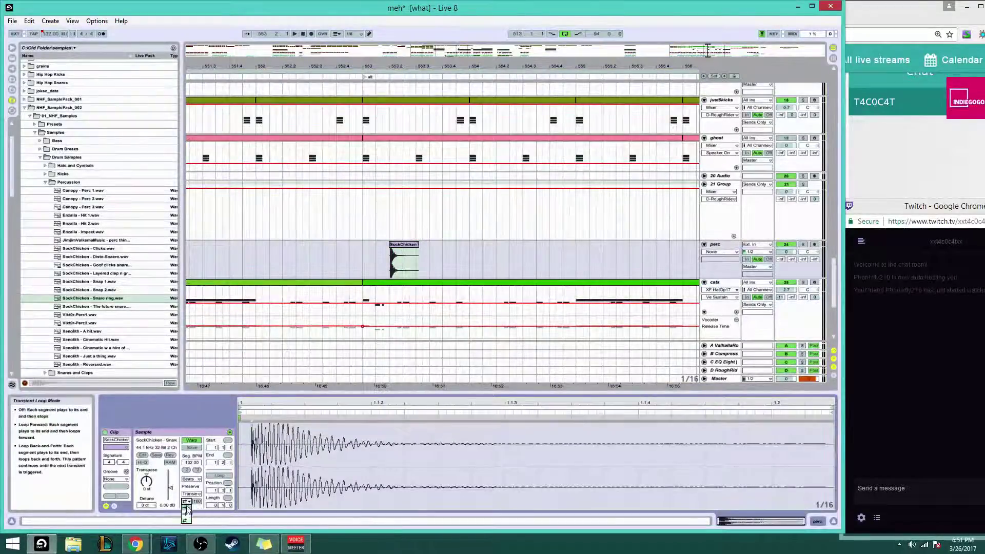
left_click(187, 512)
key("space")
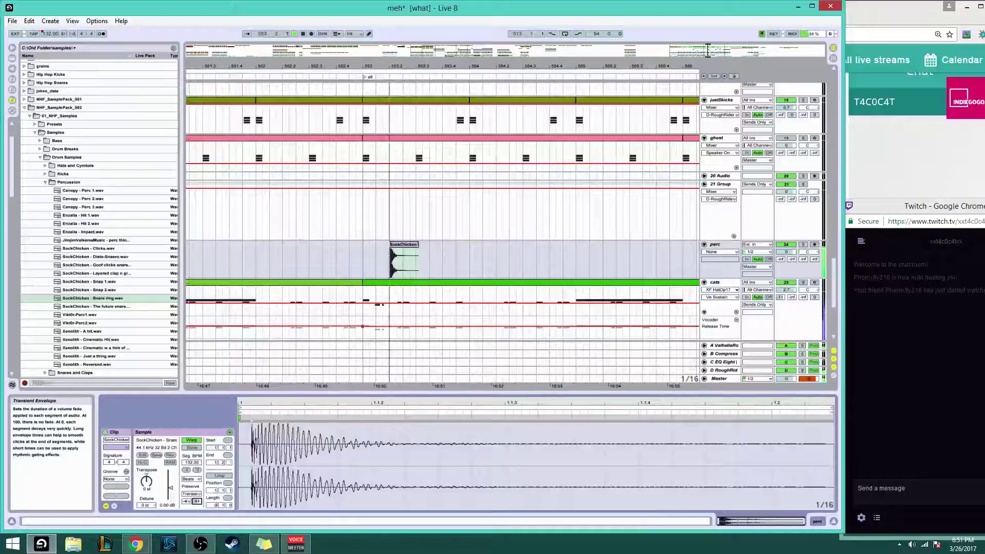
Lower the snare ring clip's transient envelope to 14 and audition it with the cats pattern
left_click_drag(197, 501, 197, 517)
key("space")
key("space")
key("space")
key("space")
key("space")
key("space")
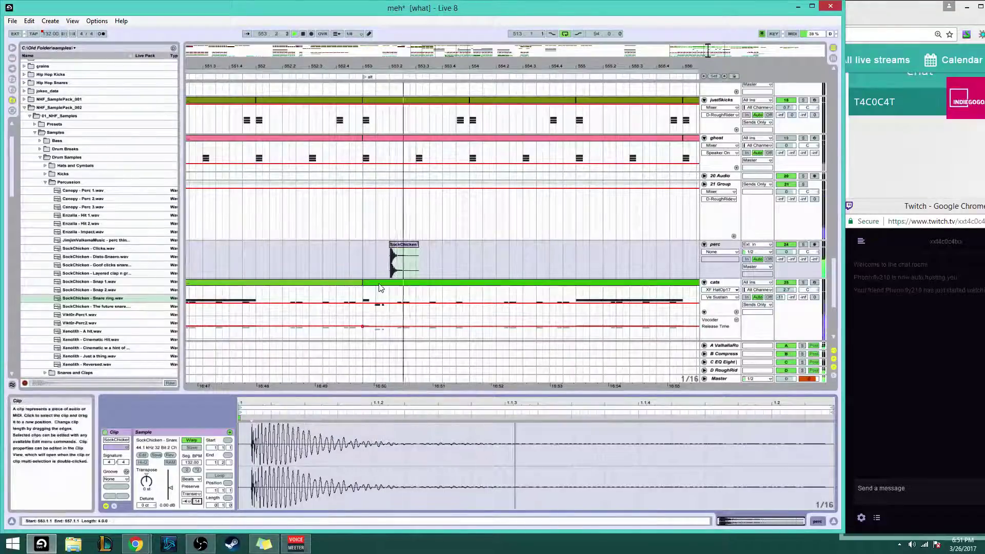
left_click(381, 288)
Turn on Hi-Q for the snare ring clip and set its Transpose to -3 st while auditioning it
left_click(404, 261)
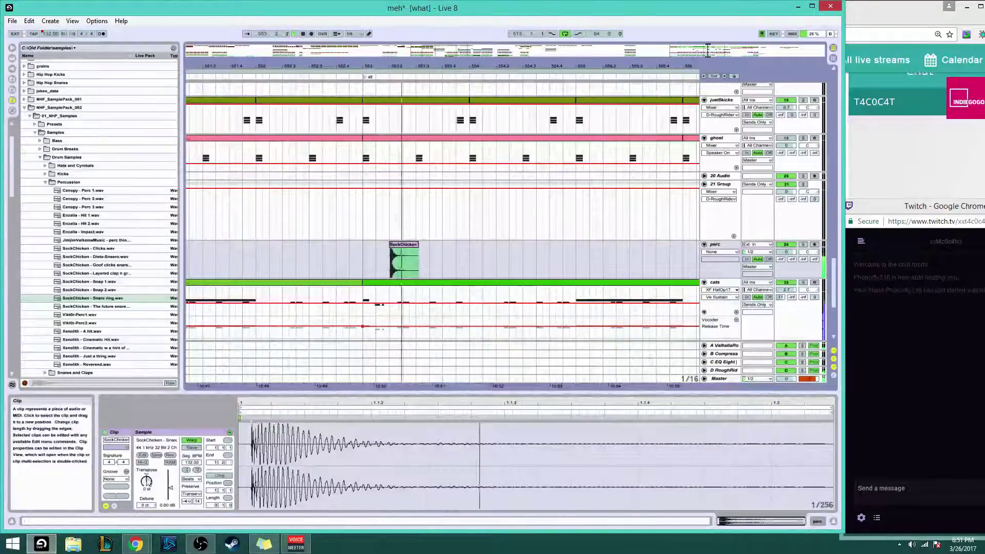
left_click(143, 462)
key("space")
key("space")
left_click(147, 481)
key("space")
key("space")
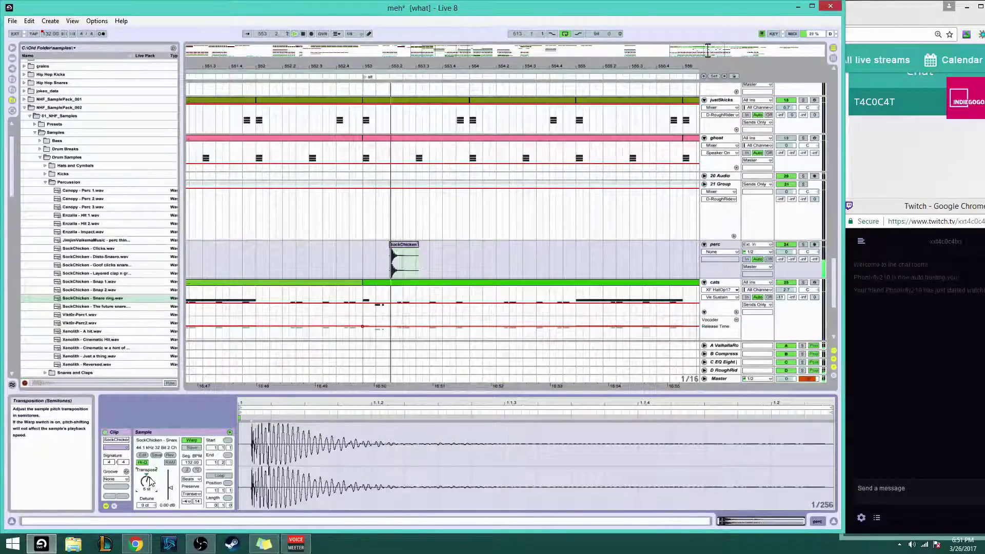
key("Up")
key("space")
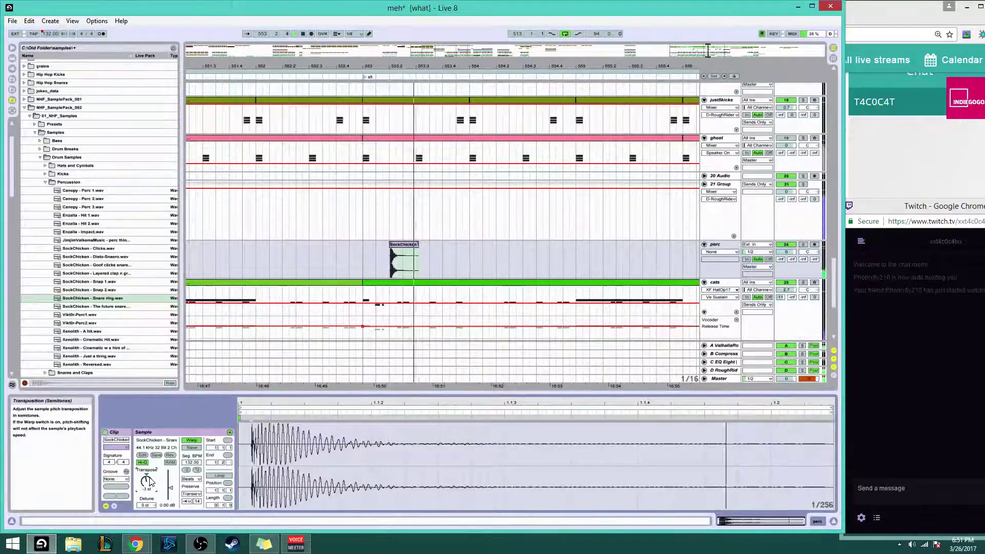
Play the section from the cats clip's start and lower the snare ring clip's gain to -6.62 dB
left_click(397, 287)
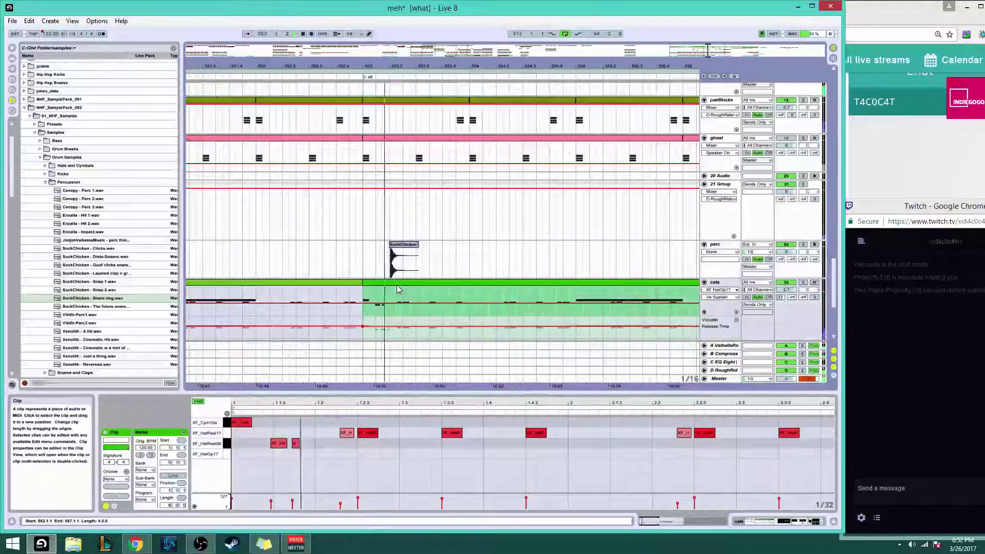
left_click(398, 261)
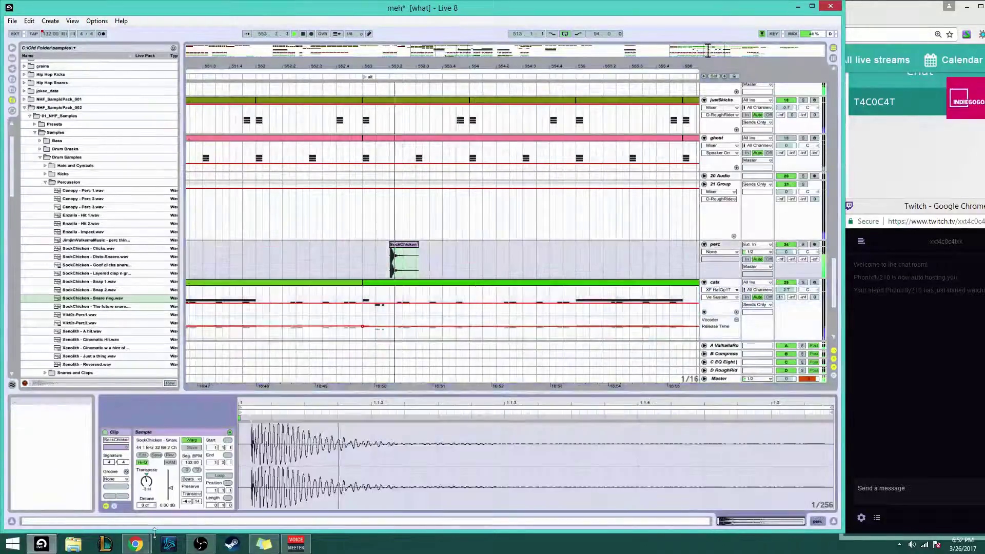
left_click_drag(166, 508, 166, 529)
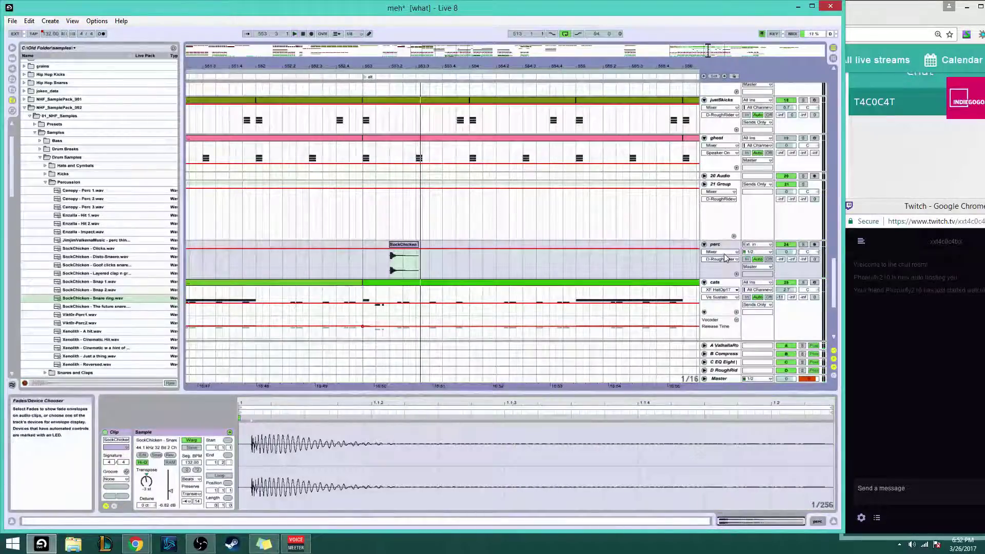
Set the perc track's output to Sends Only and raise its ValhallaRoom send to about -2.5 dB
left_click(757, 245)
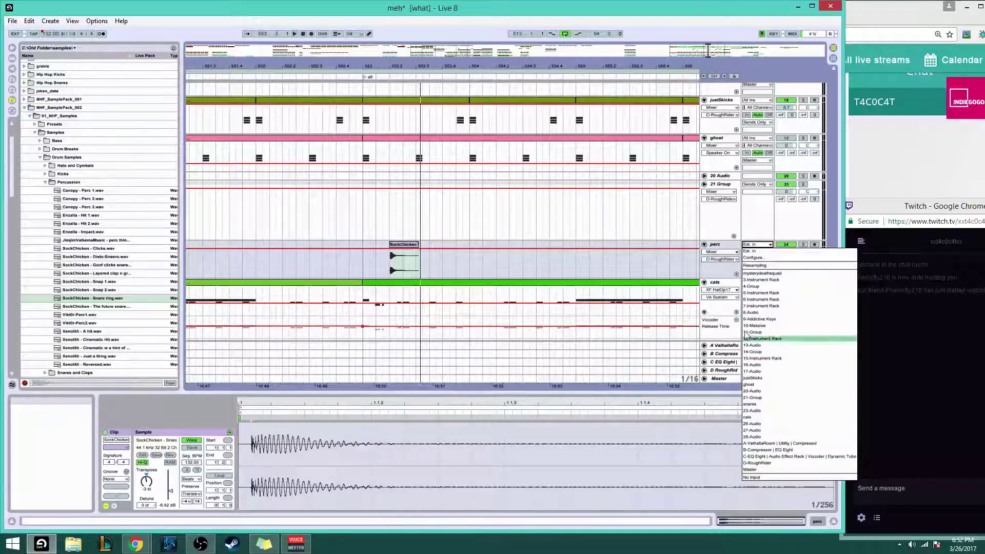
left_click(757, 244)
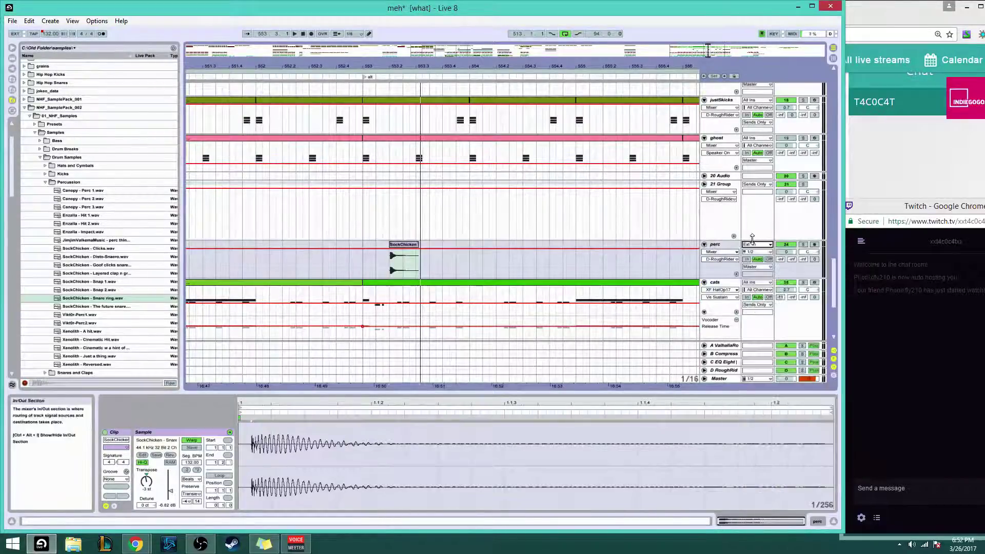
left_click(757, 267)
left_click(771, 362)
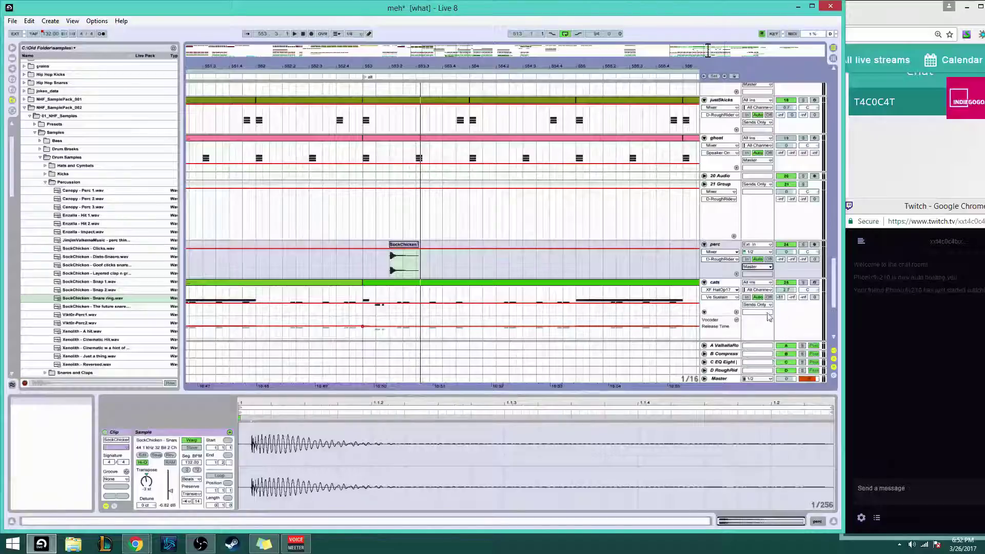
left_click_drag(783, 261, 783, 257)
key("space")
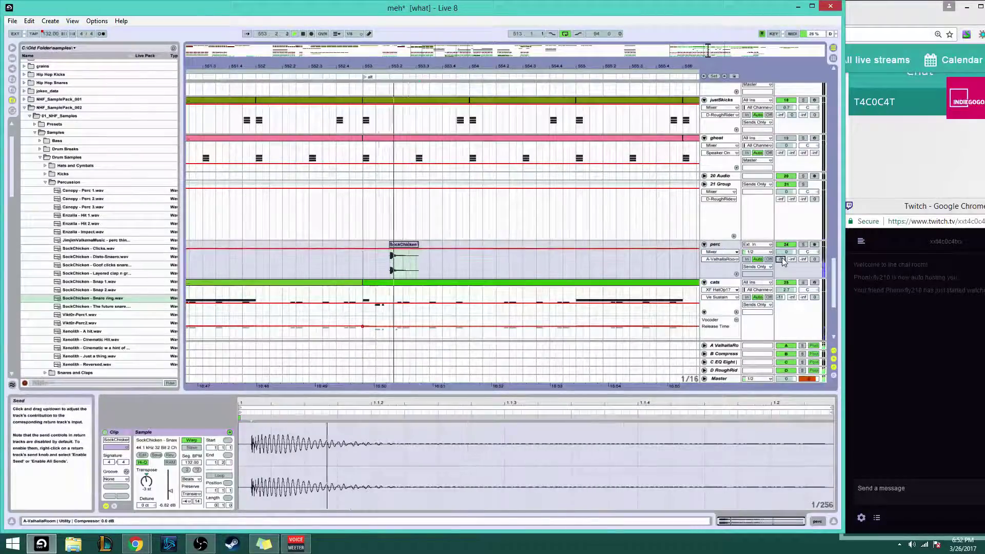
Set the snare ring clip's transient envelope to 7, lower its gain to about -10 dB, and audition from 553.1.1
left_click(477, 288)
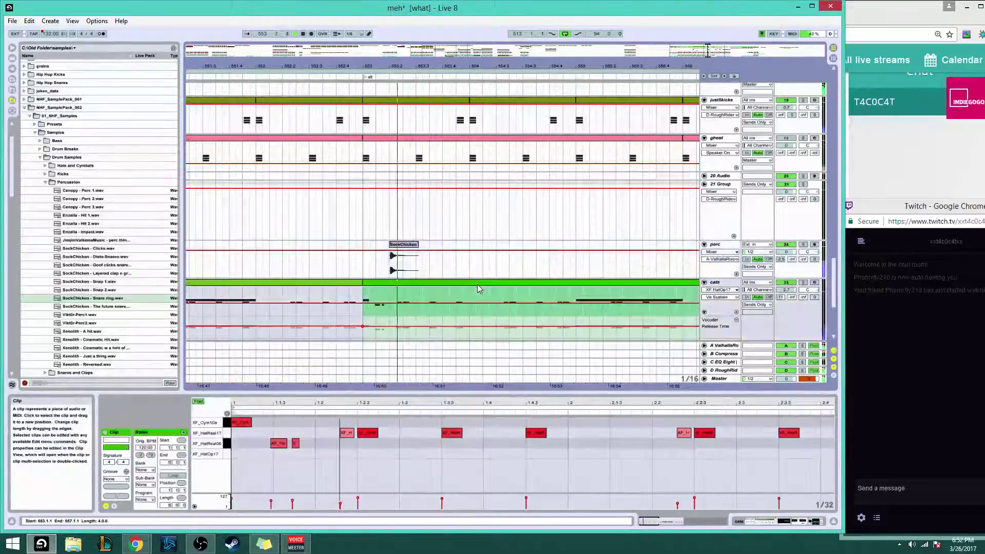
left_click(409, 247)
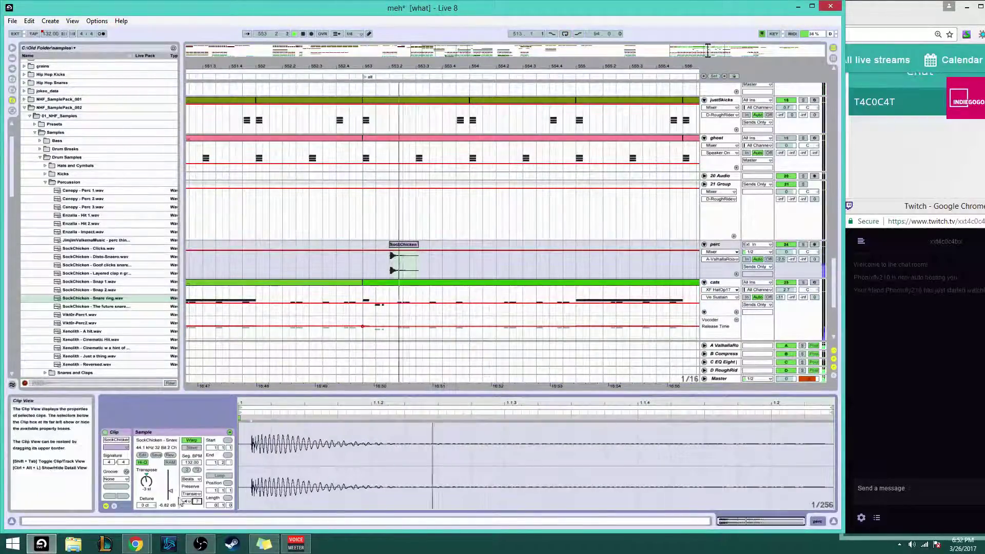
left_click_drag(170, 504, 171, 508)
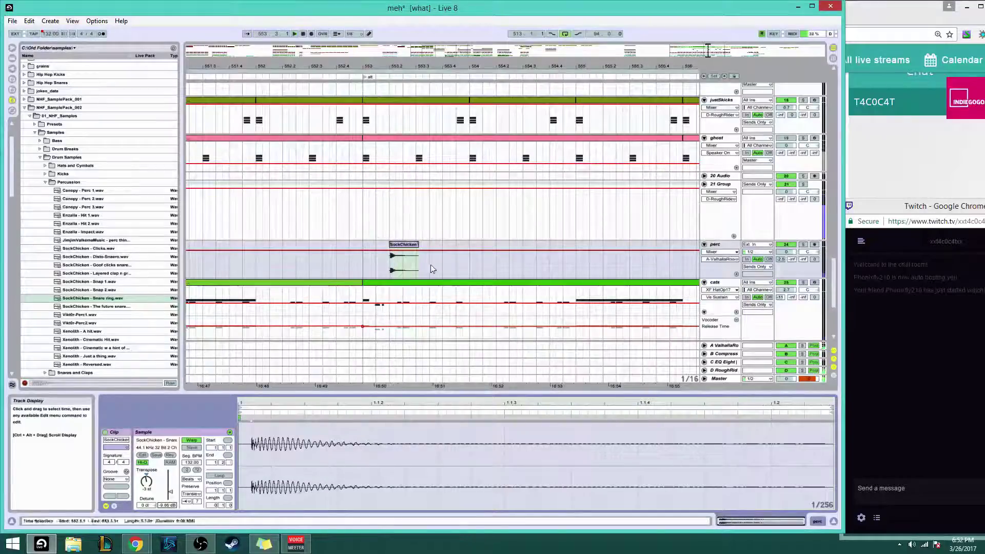
left_click(411, 282)
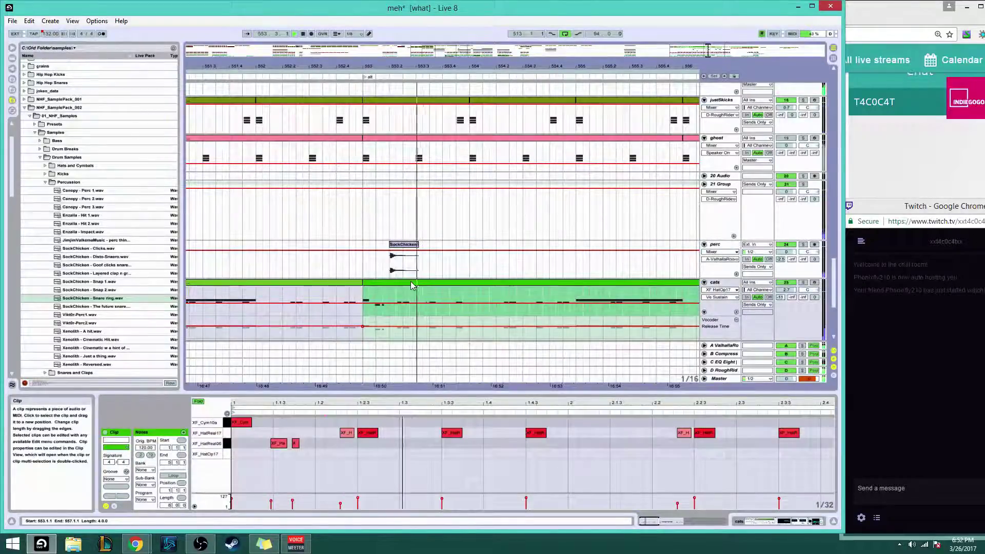
left_click(402, 245)
left_click(364, 242)
key("space")
key("space")
key("space")
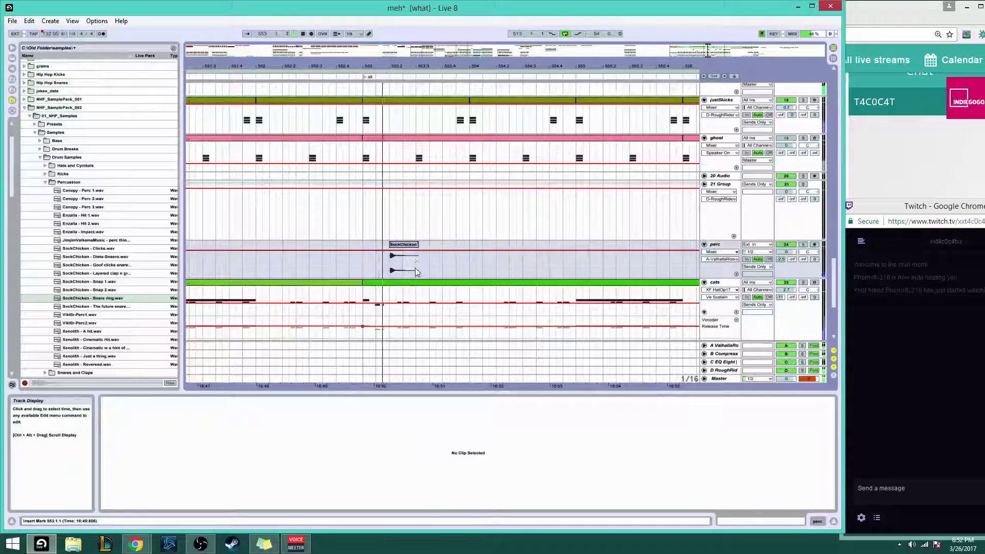
Try the snare ring clip at 553.3.1 on the perc track and play it with the cats pattern
left_click(403, 245)
key("Delete")
left_click(468, 241)
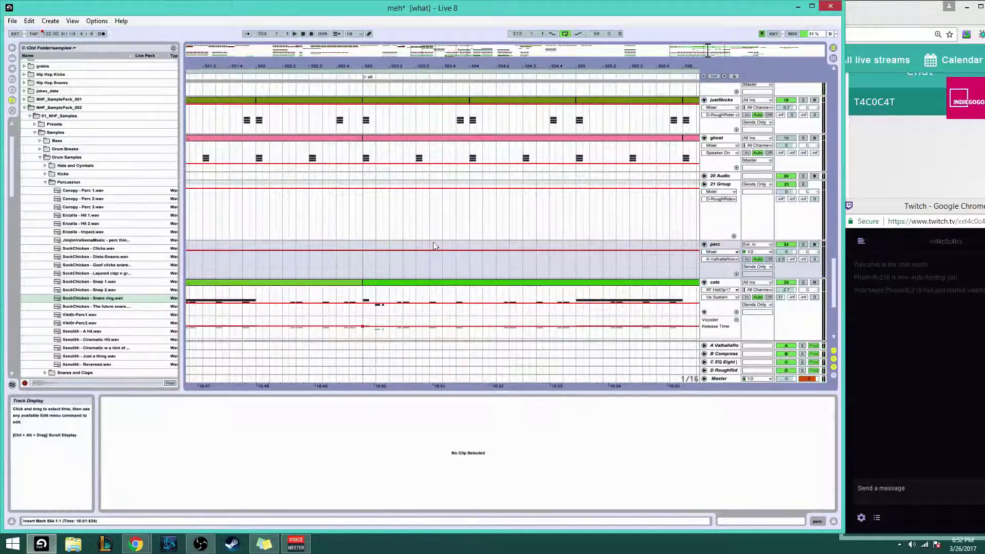
left_click(417, 246)
key("ctrl+v")
left_click(381, 287)
key("space")
left_click(378, 283)
key("space")
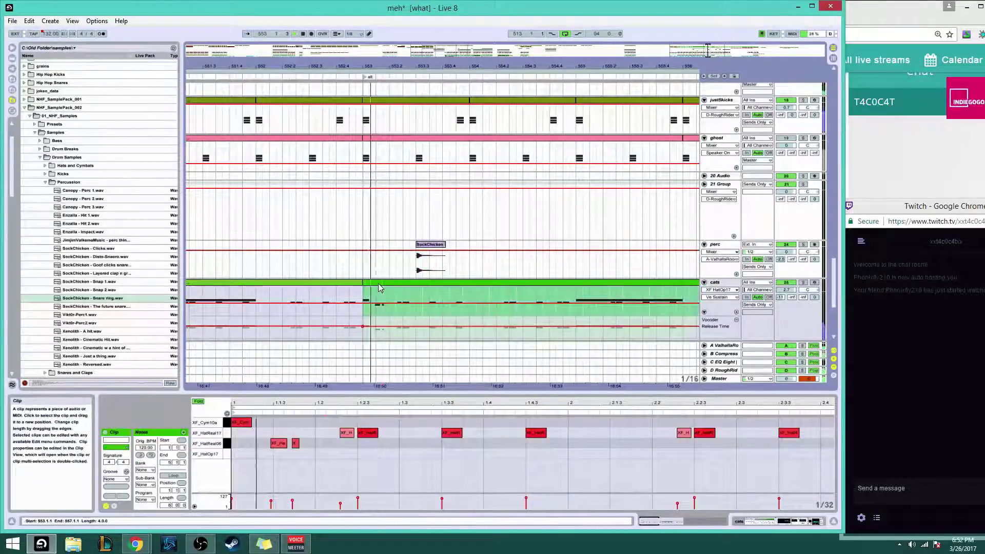
Move the snare ring clip to 553.2.3 on the perc track and play the section from 553.1.1
left_click(440, 246)
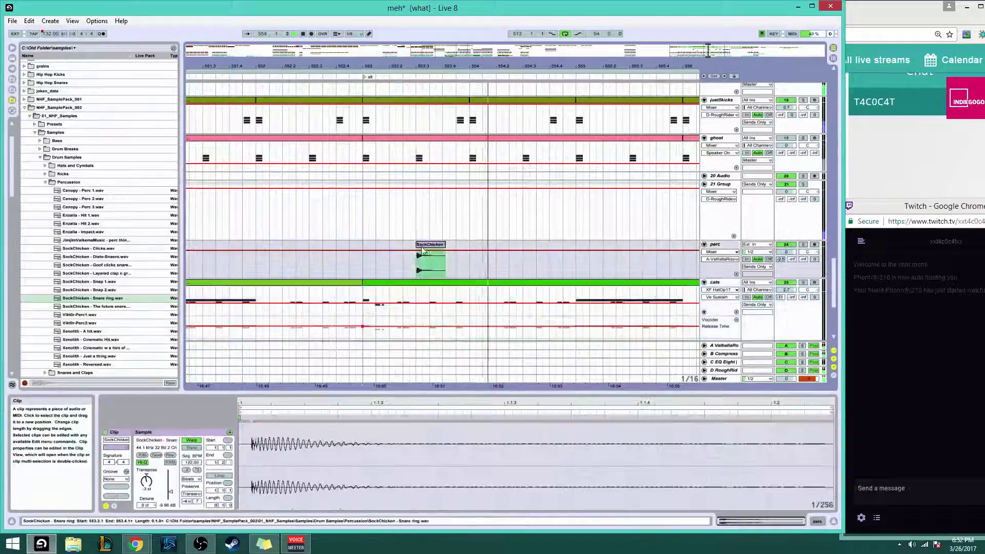
key("ctrl+x")
left_click(402, 251)
key("ctrl+v")
left_click(362, 249)
key("space")
key("space")
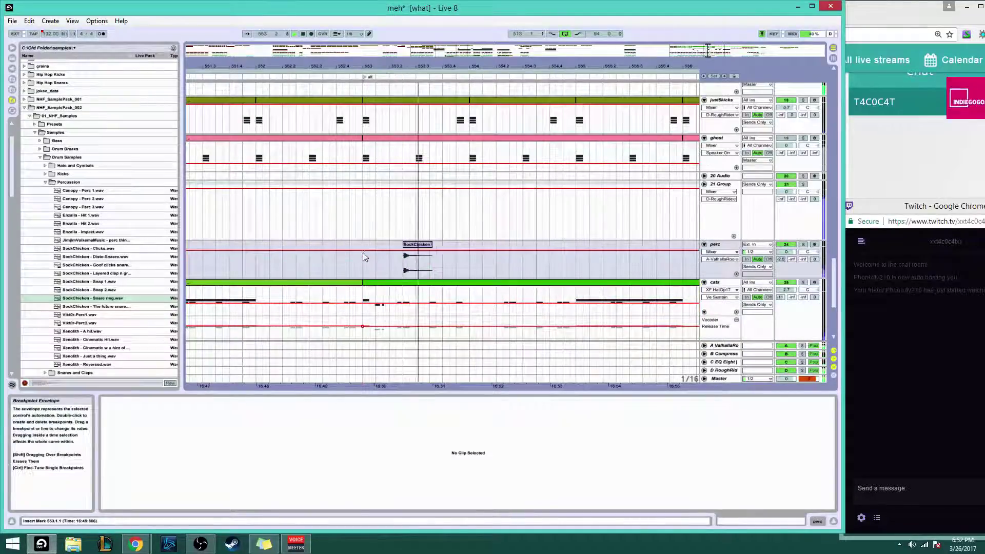
left_click(404, 285)
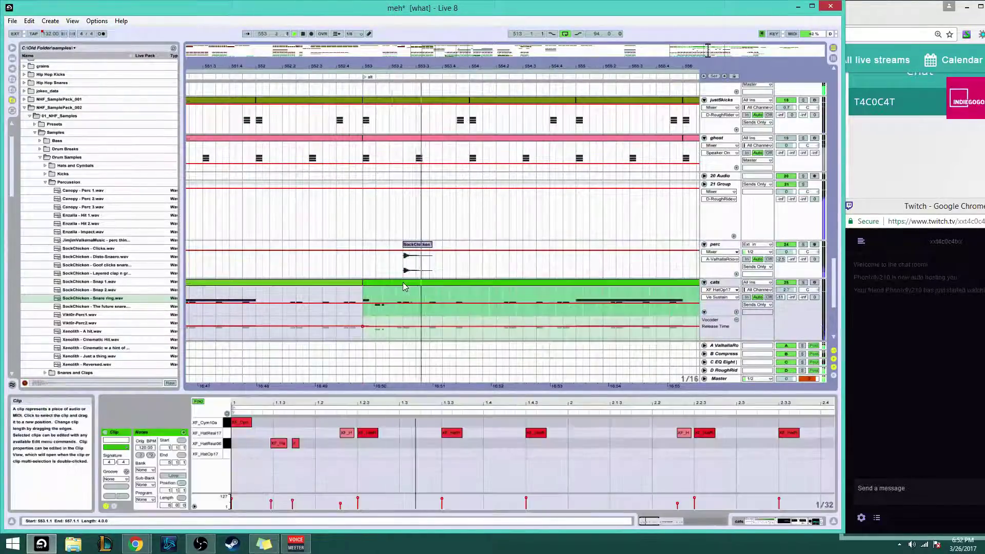
left_click(361, 274)
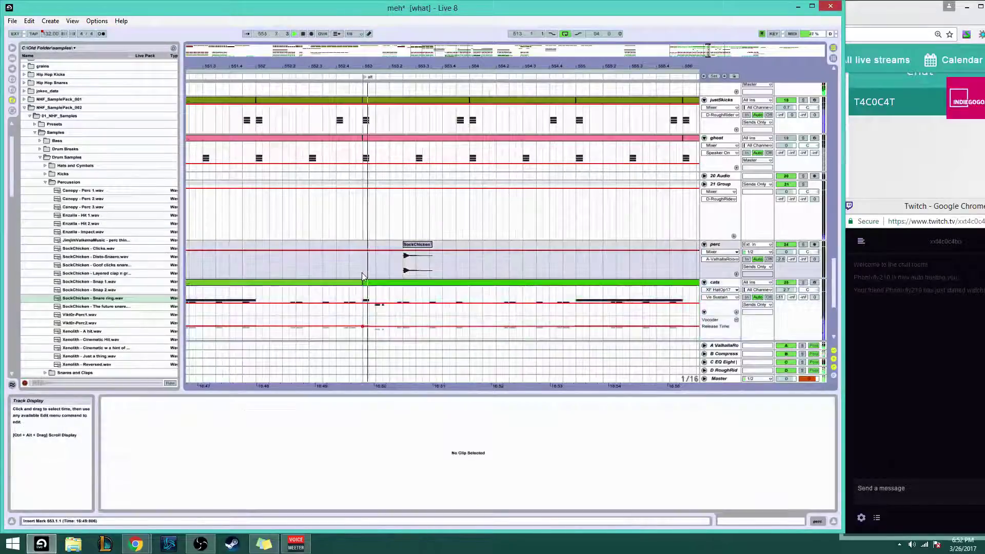
Add a warp marker at the snare ring clip's first transient and move it to the clip start
left_click(413, 259)
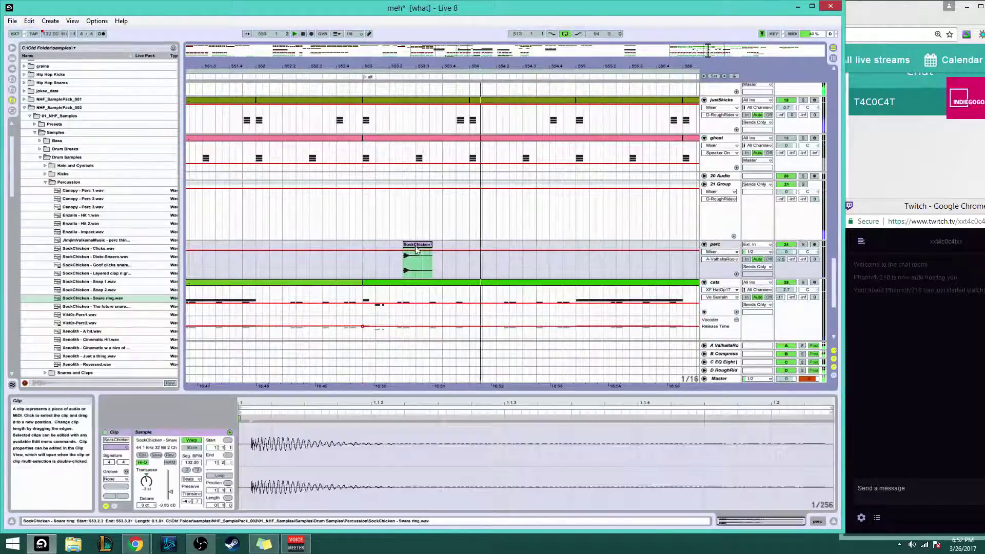
double_click(251, 418)
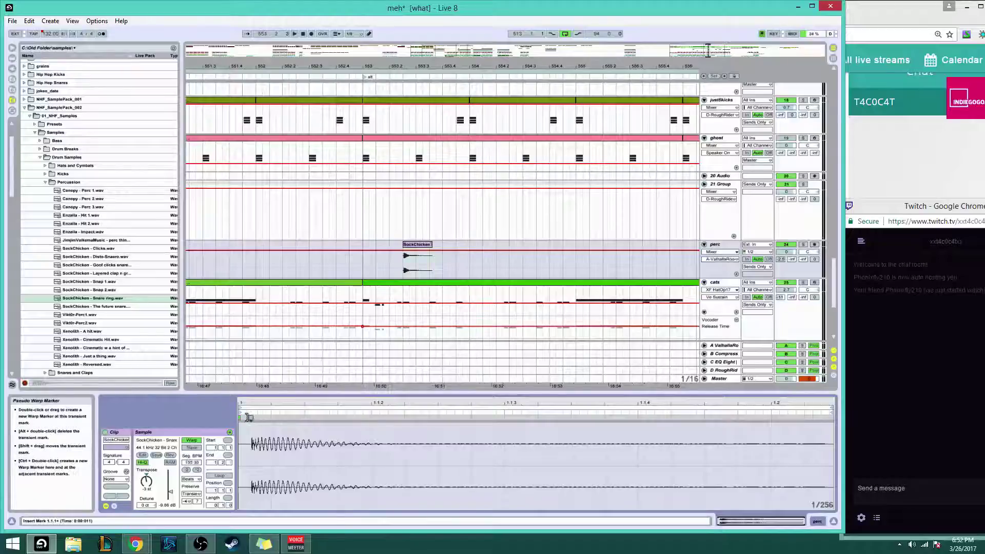
left_click_drag(251, 419, 239, 418)
Try the snare ring clip at 553.2.1, undo the move, and replay from 553.1.1
left_click(419, 246)
left_click_drag(419, 250, 390, 245)
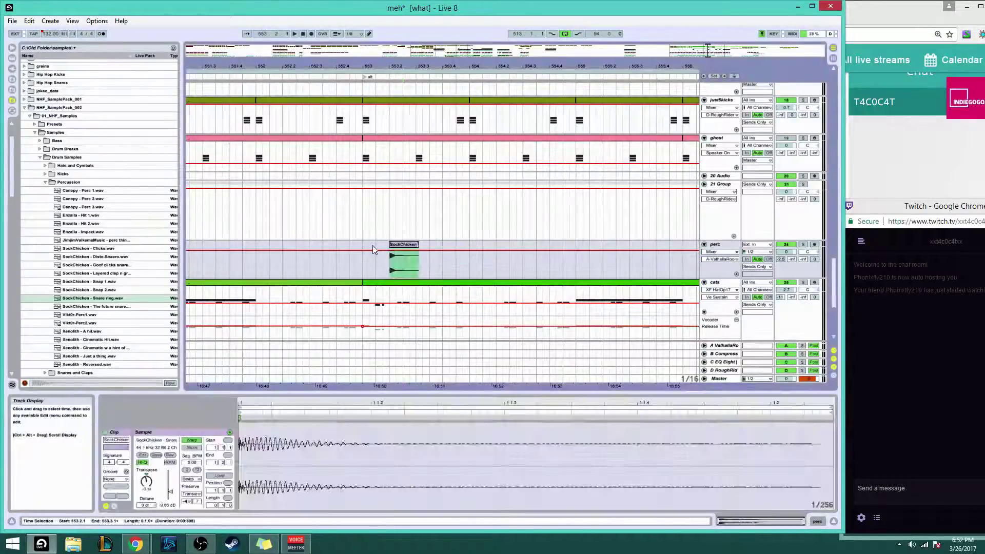
left_click(366, 249)
key("ctrl+z")
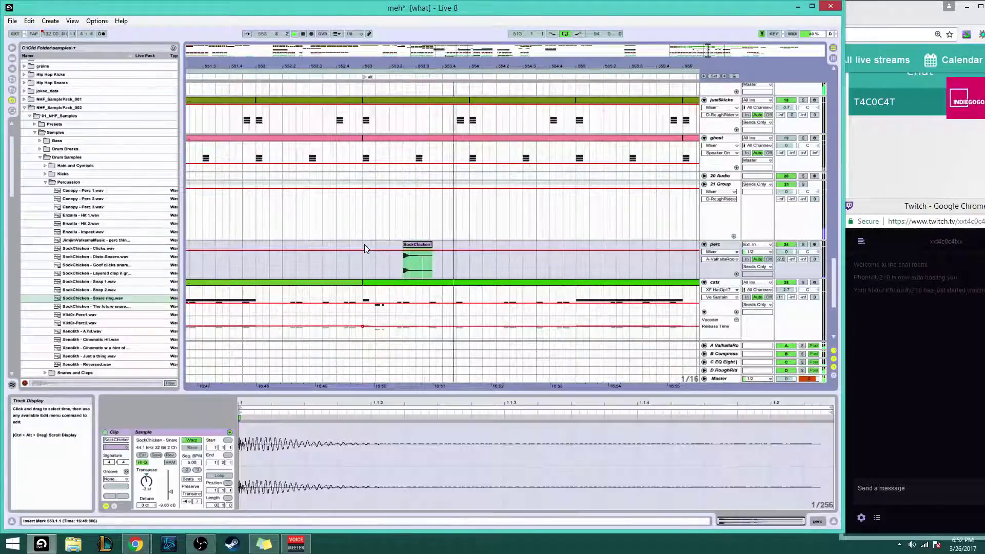
left_click(365, 247)
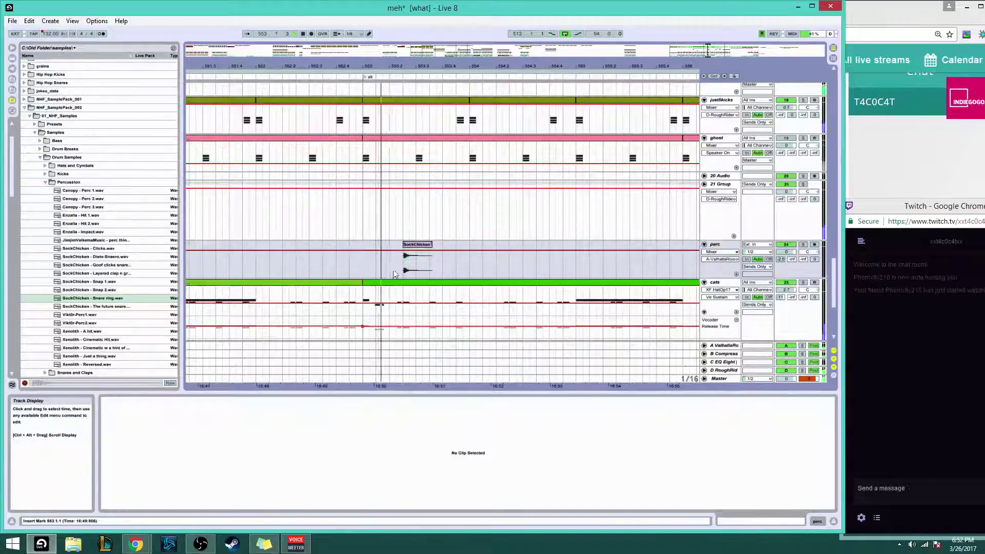
Duplicate the cats section from 553.1.1 to 553.2.3 directly after itself and open the copied clip's notes
left_click(398, 285)
scroll(398, 286, "down", 1)
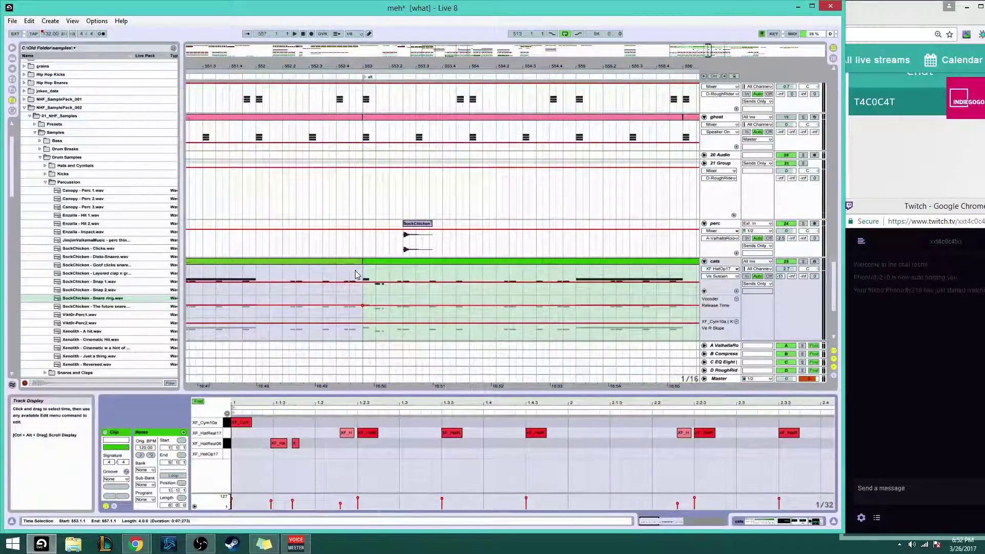
mouse_move(369, 276)
left_mouse_down()
mouse_move(411, 276)
mouse_move(362, 275)
mouse_move(404, 280)
left_mouse_up()
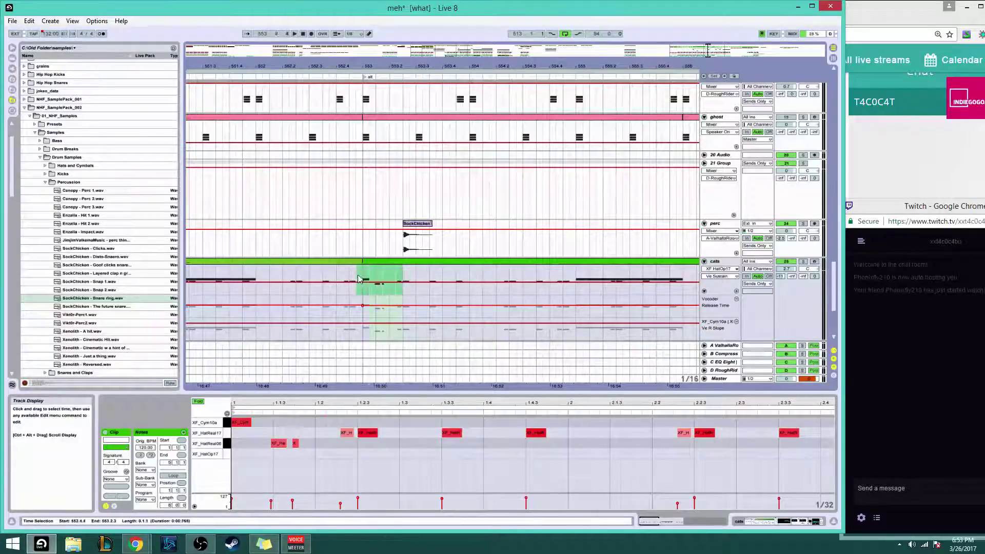
key("ctrl+d")
left_click(403, 268)
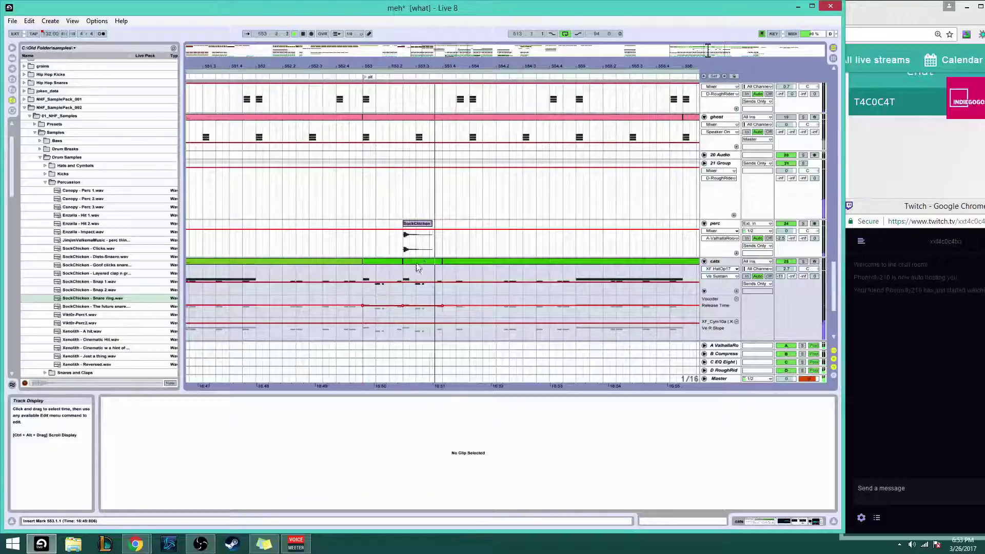
left_click(424, 261)
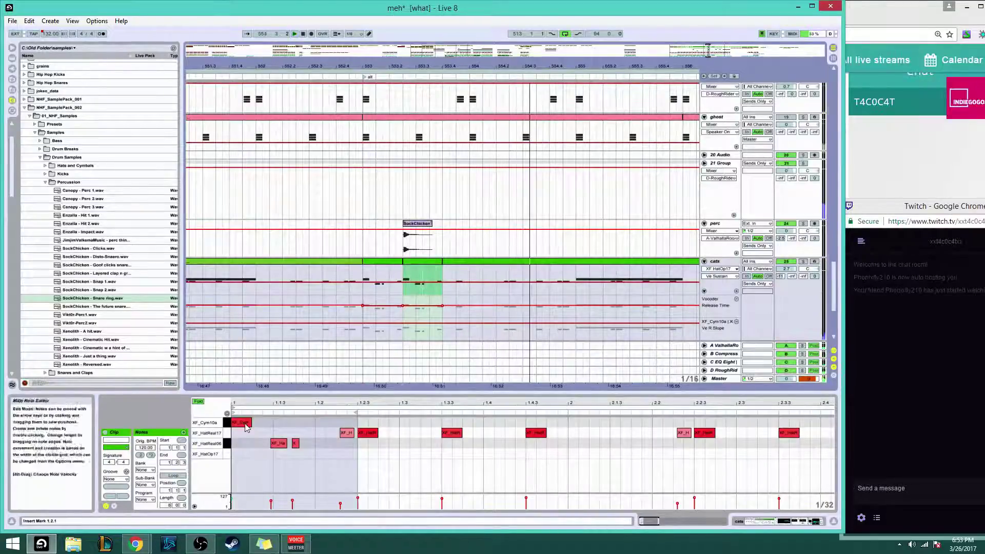
Delete the opening XF_Cym note from the copied cats clip and play across both short cats clips
left_click(395, 267)
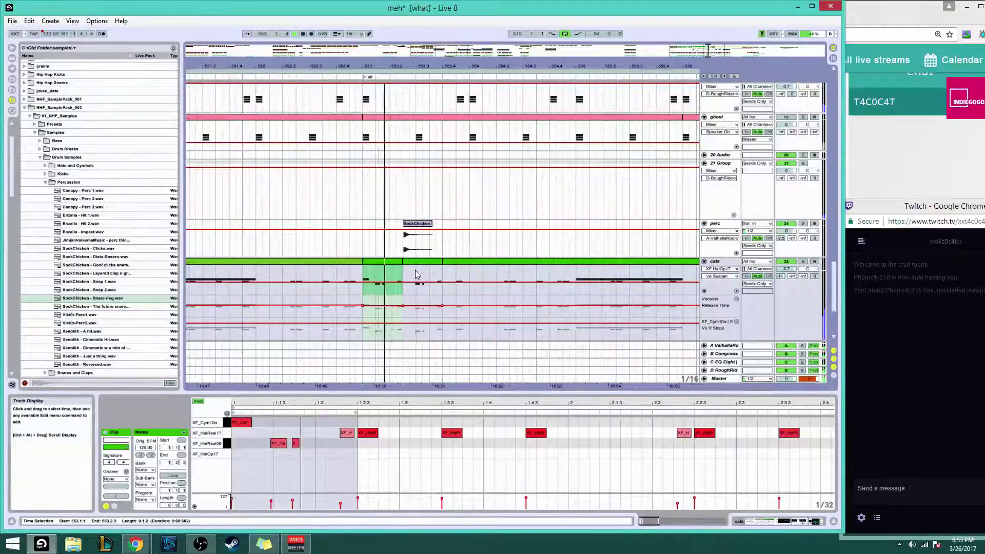
left_click(408, 279)
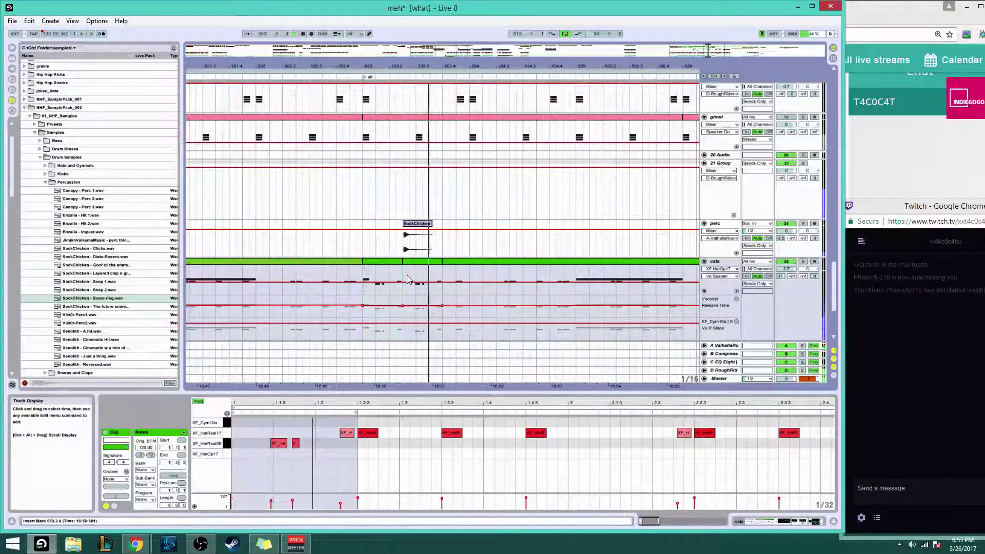
key("space")
key("space")
key("space")
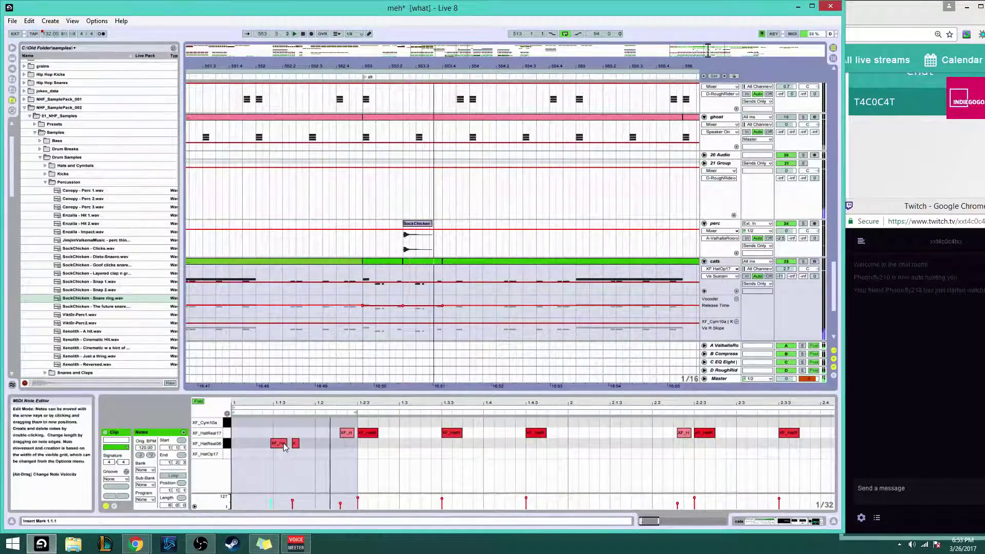
Try an extra copy of the longer hat note after the short one in the copied cats clip and delete it
right_click(268, 429)
left_click(265, 429)
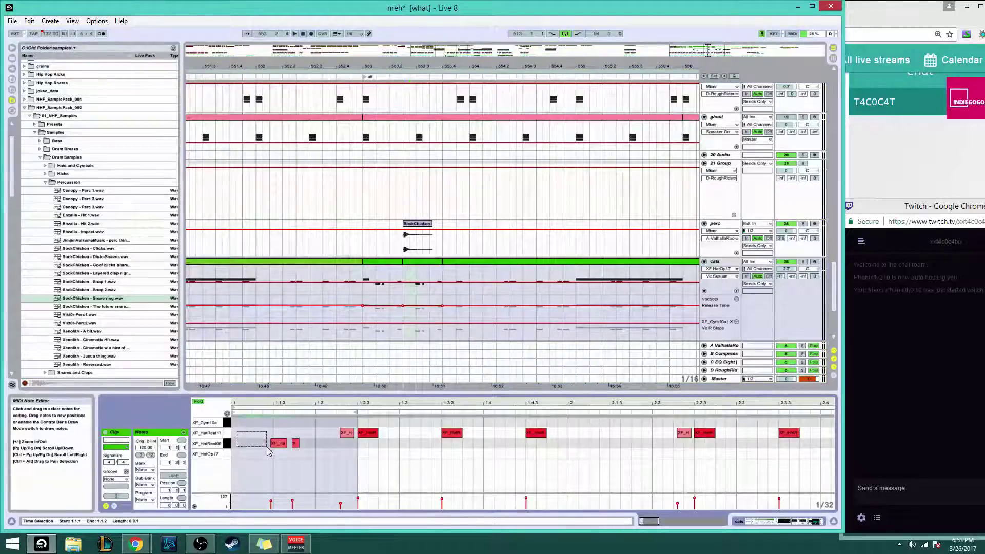
key("space")
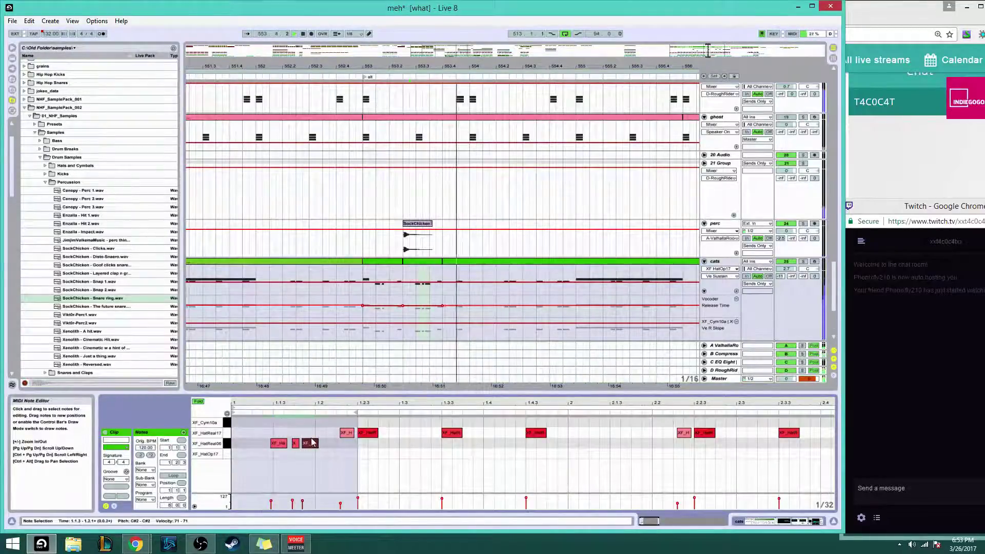
key("space")
key("Delete")
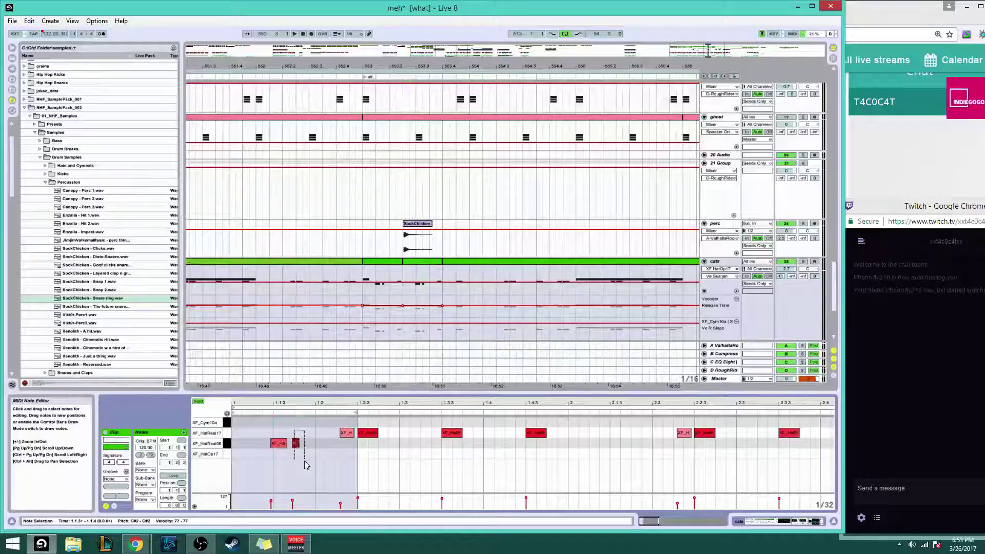
right_click(310, 442)
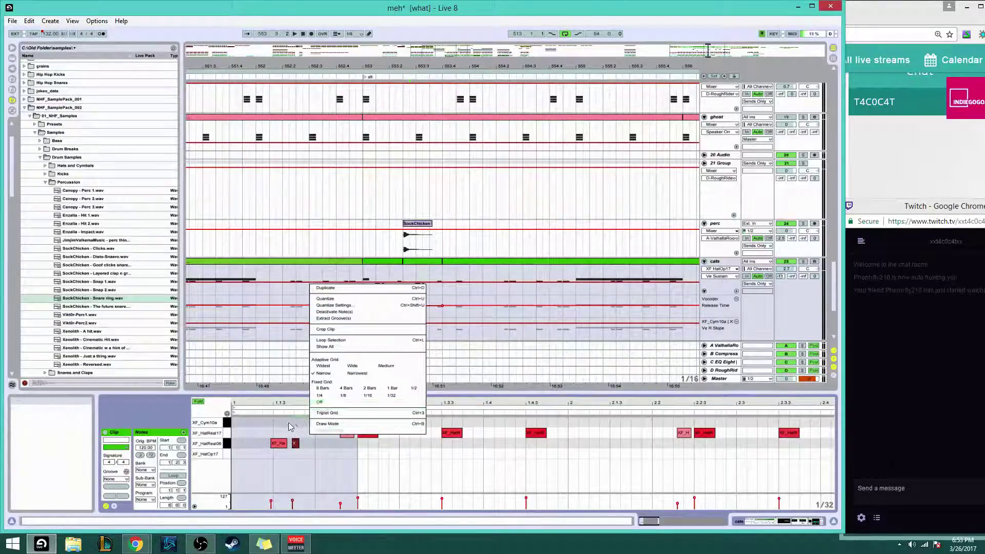
left_click(288, 423)
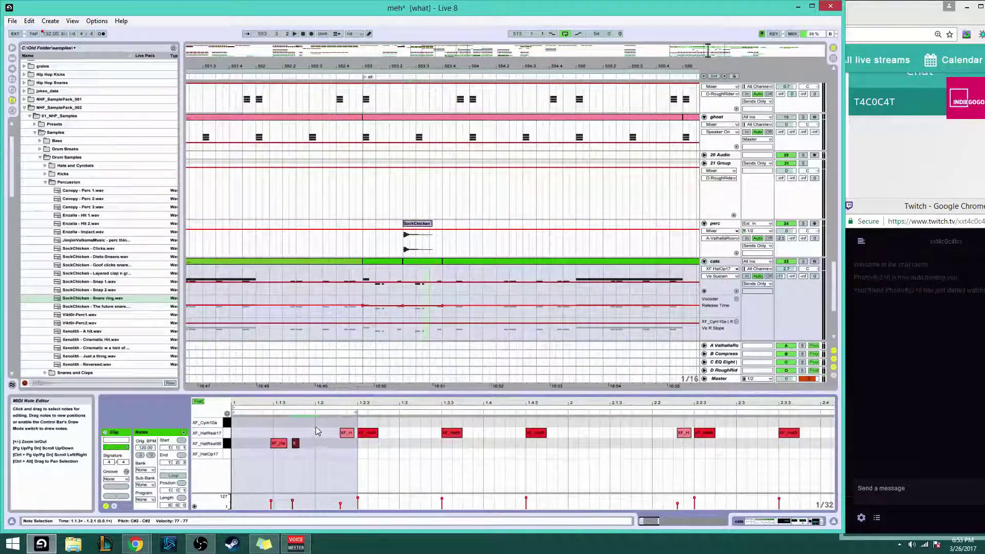
Try a copy of the short hat note at 1.2.1 in the copied cats clip, audition it, and remove it
key("space")
key("space")
key("Right")
key("space")
key("Left")
key("space")
key("space")
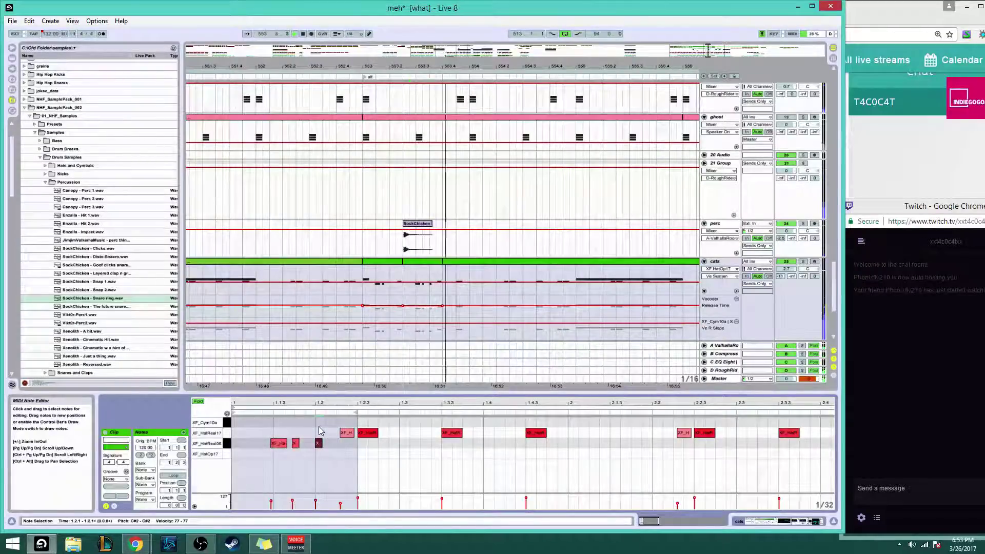
left_click(804, 262)
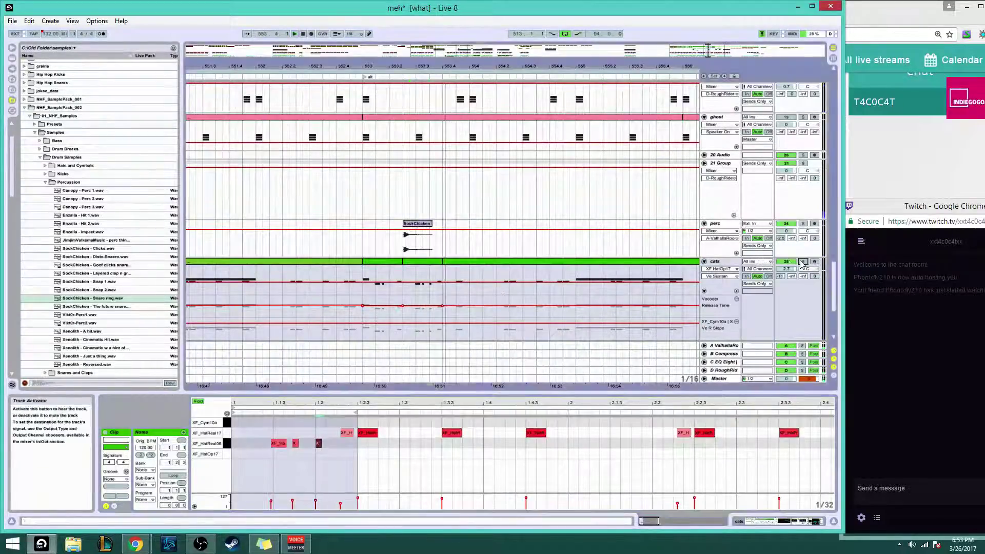
left_click(803, 262)
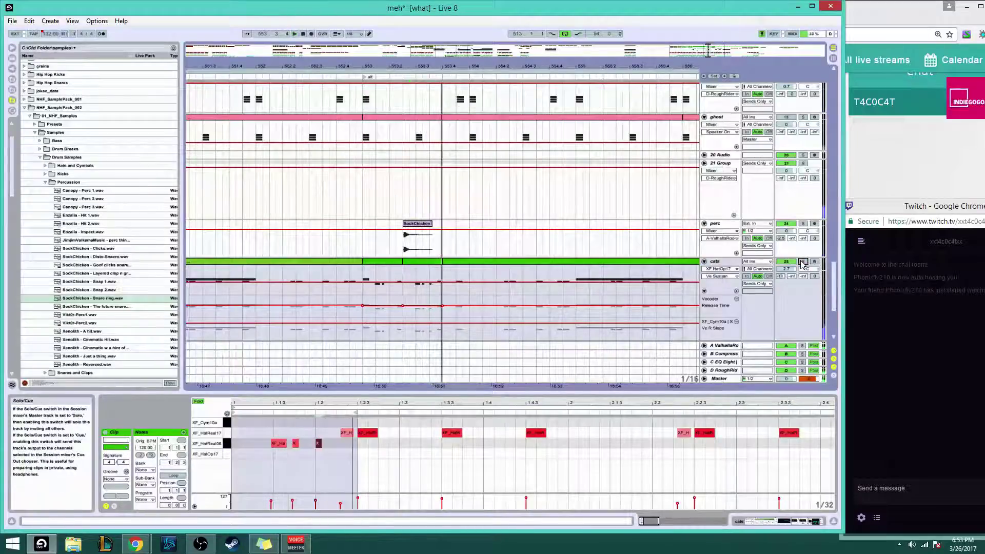
left_click(318, 444)
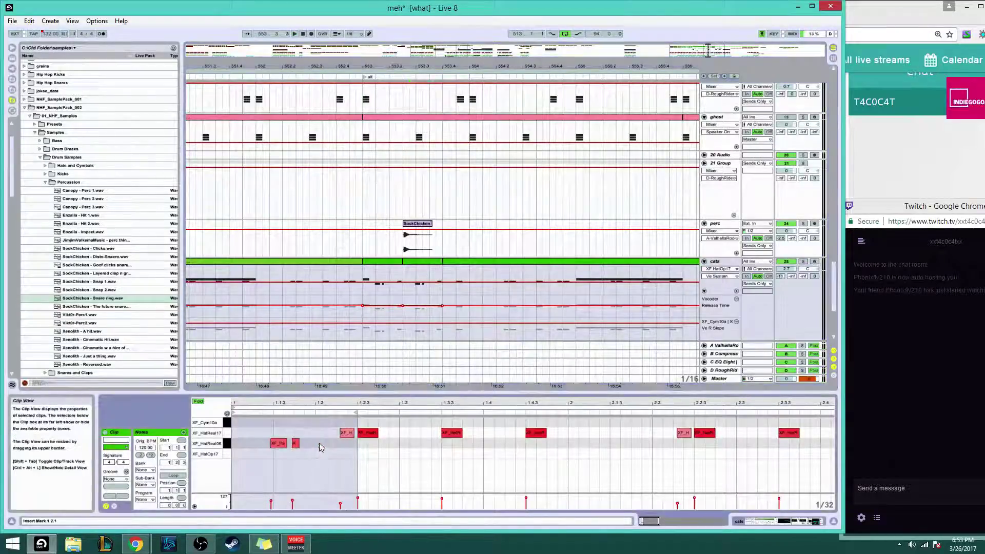
Solo the cats and 27 Audio tracks while playing from 553.3.3
scroll(469, 301, "up", 2)
scroll(469, 310, "down", 2)
scroll(469, 310, "up", 1)
key("space")
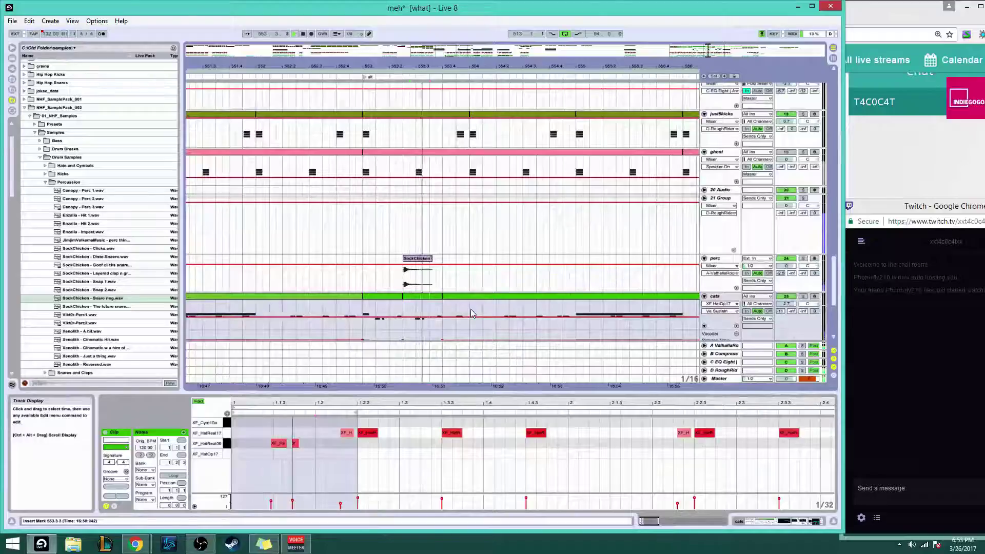
scroll(470, 309, "down", 3)
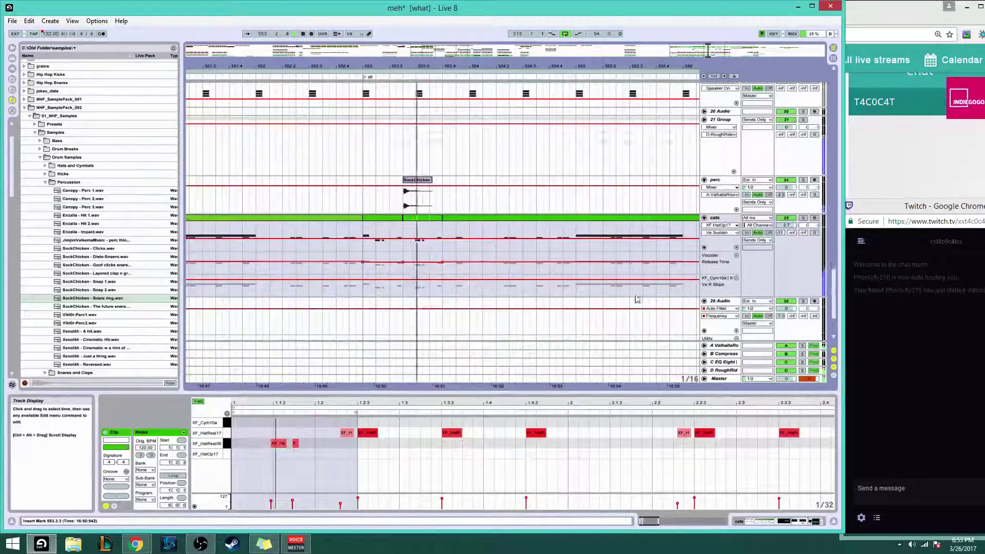
left_click(803, 218)
scroll(804, 246, "down", 3)
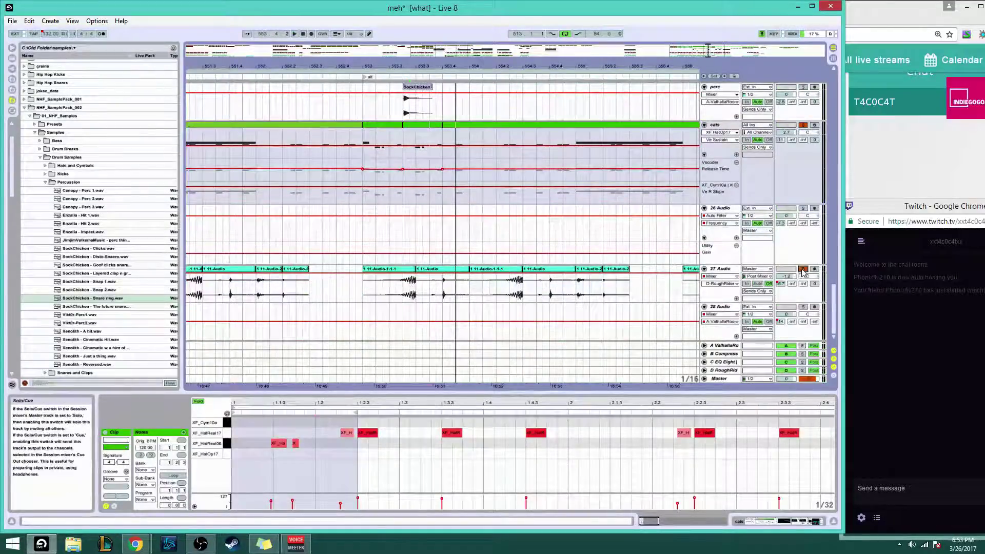
Audition the 27 Audio clip at 553.3.1 with perc also soloed, playing from 553.3.1, 553.2.3 and 553.1.1
left_click(442, 271)
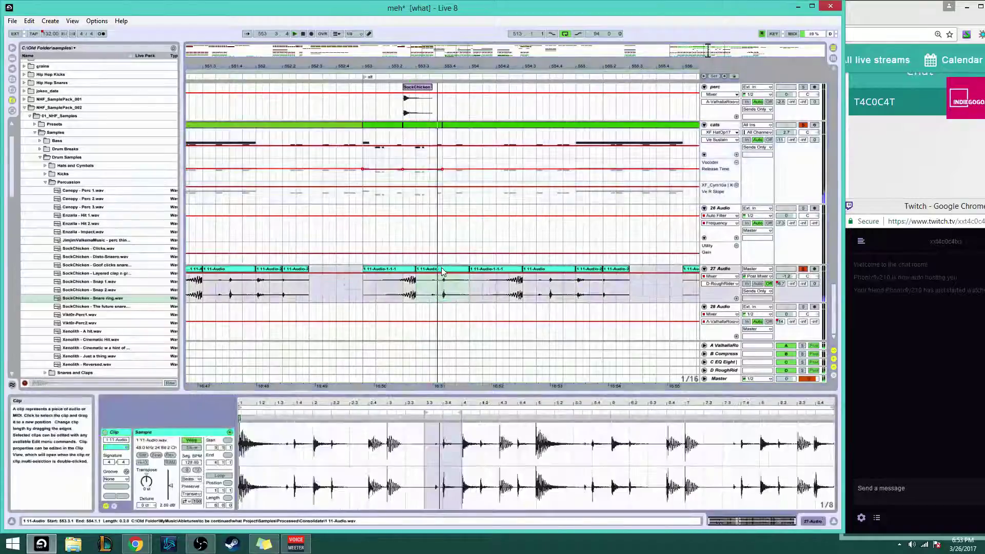
left_click_drag(735, 518, 738, 521)
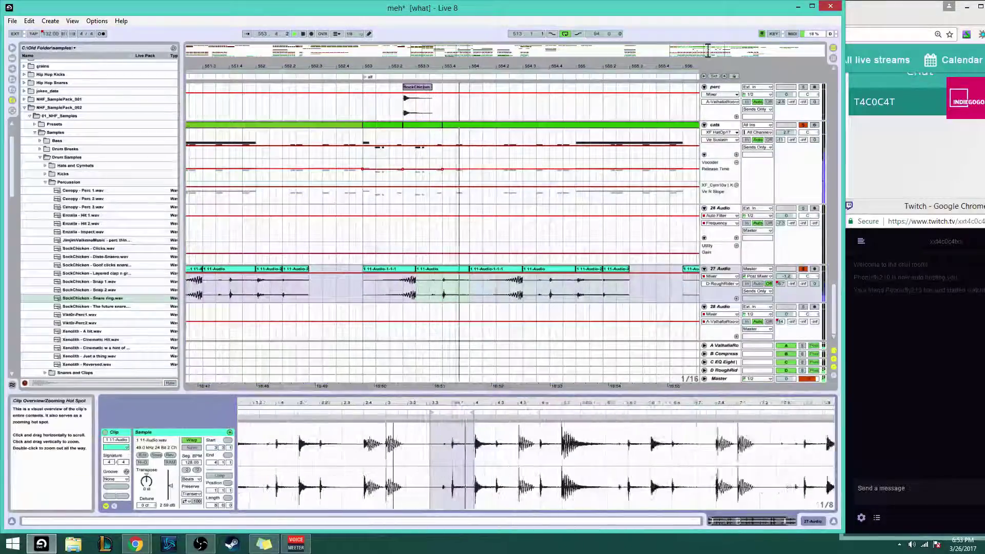
left_click(417, 254)
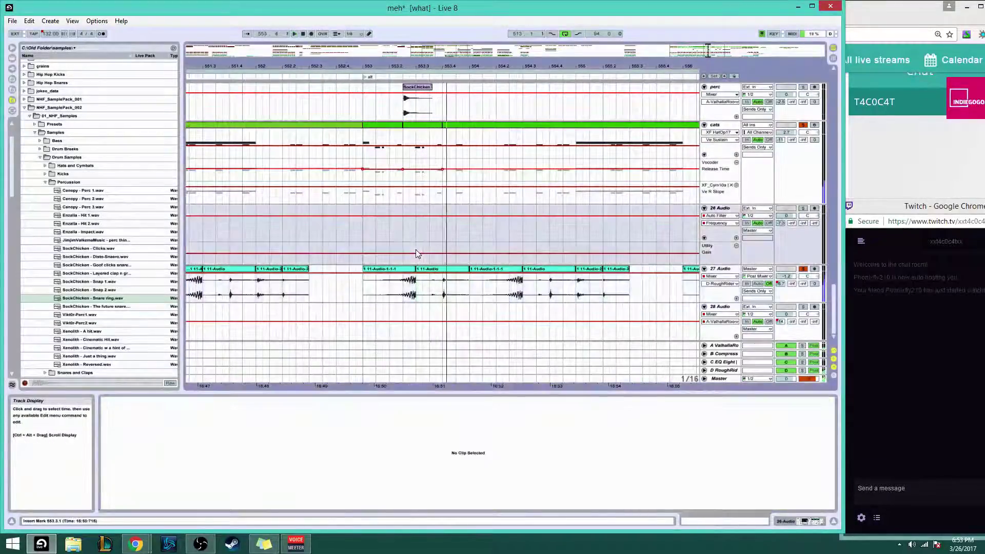
key("space")
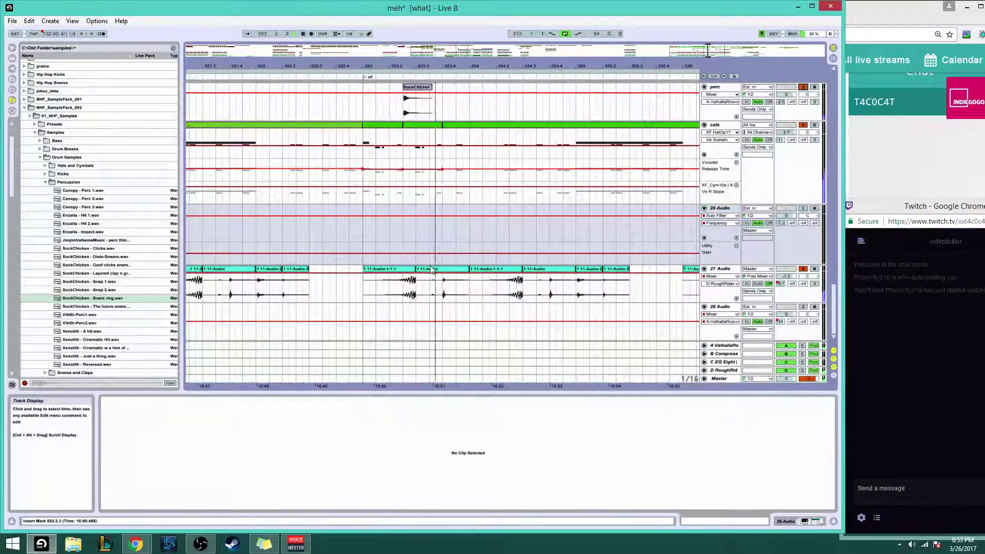
left_click(448, 269)
left_click(369, 169)
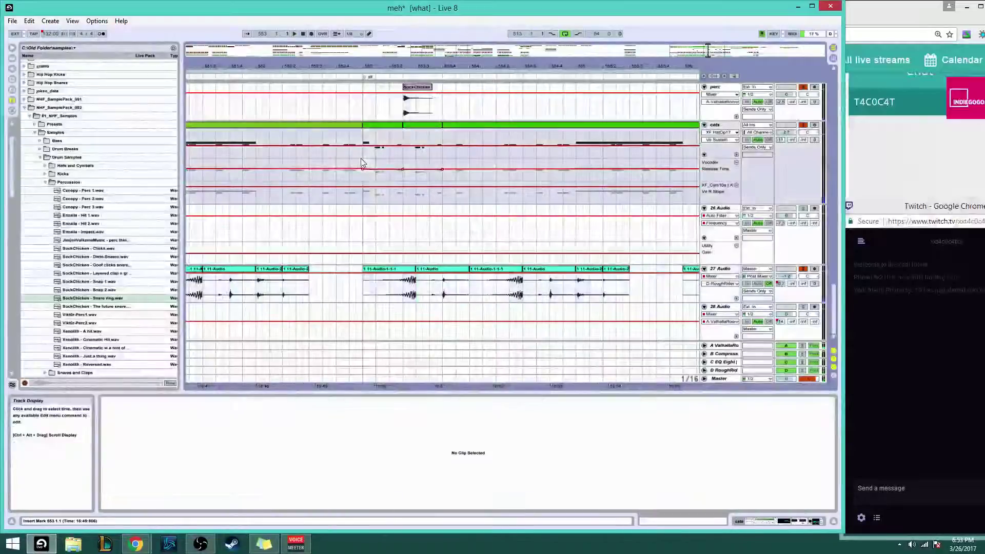
key("space")
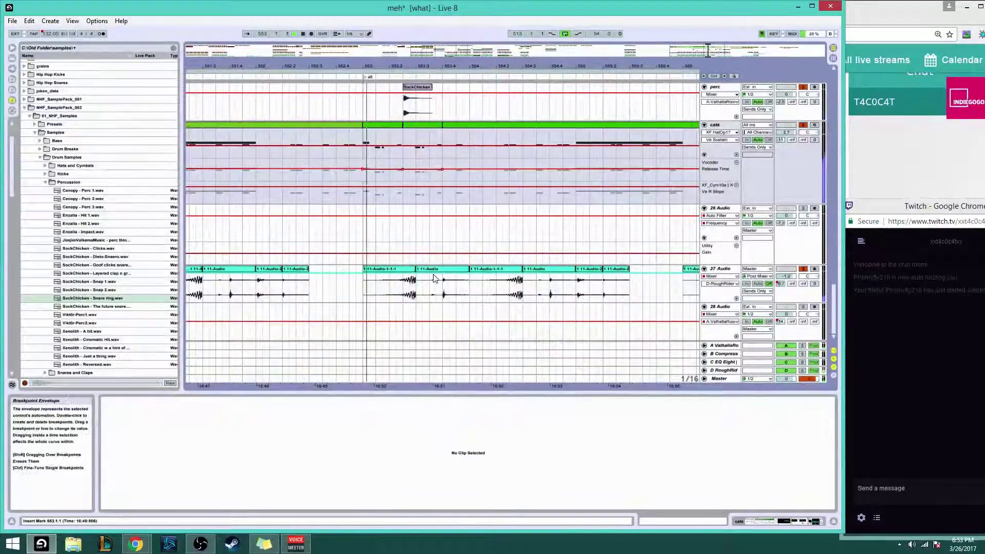
Add warp markers at the two transients in the 27 Audio clip at 553.3.1 and move the first marker slightly earlier
left_click(433, 277)
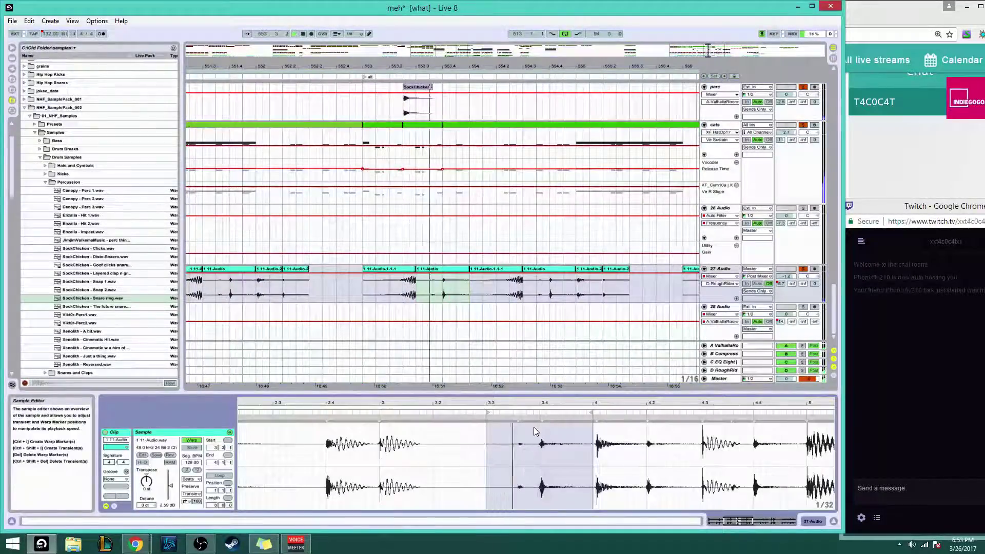
left_click(518, 419)
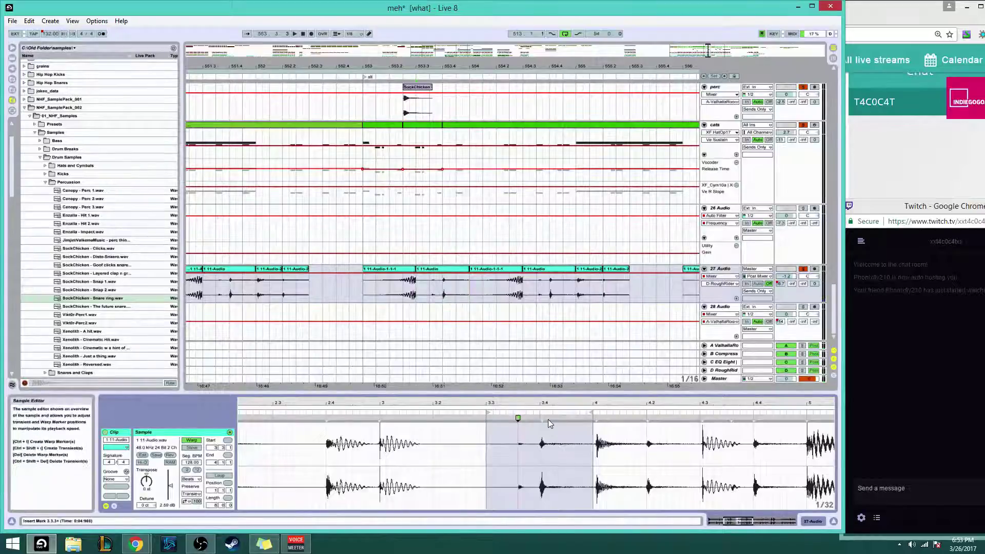
double_click(542, 418)
left_click_drag(519, 417, 515, 417)
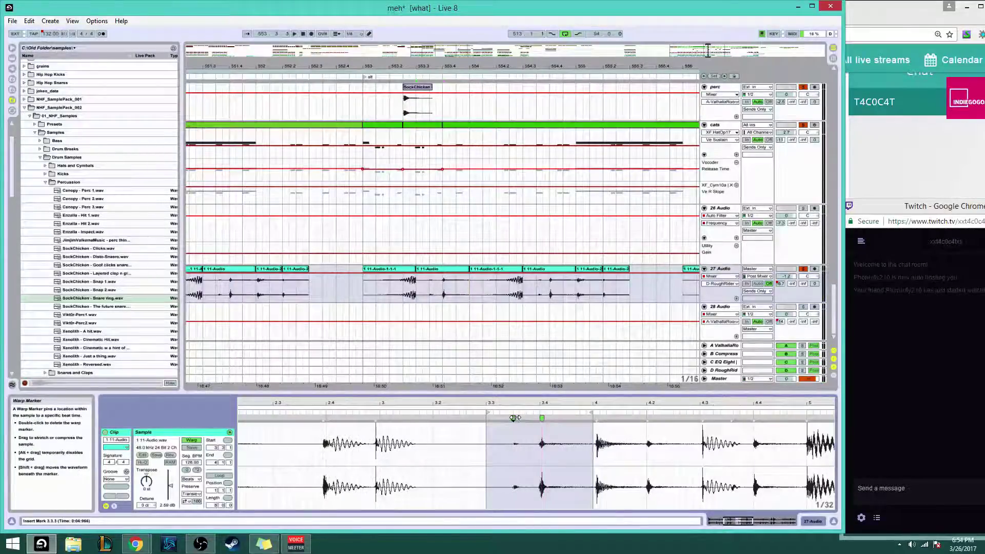
Turn off all track solos and replay the full mix from the cats clip at 553.1.1
left_click(380, 271)
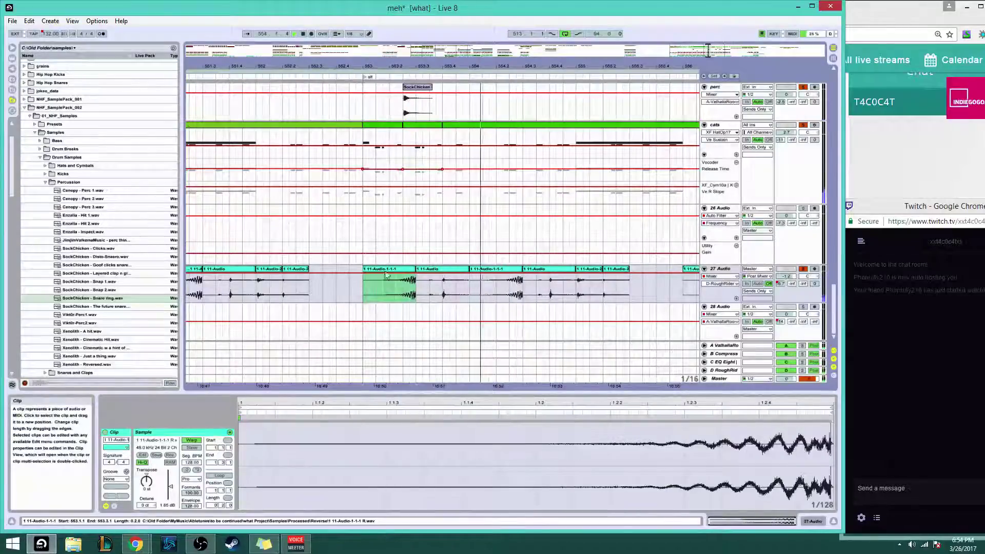
left_click(803, 124)
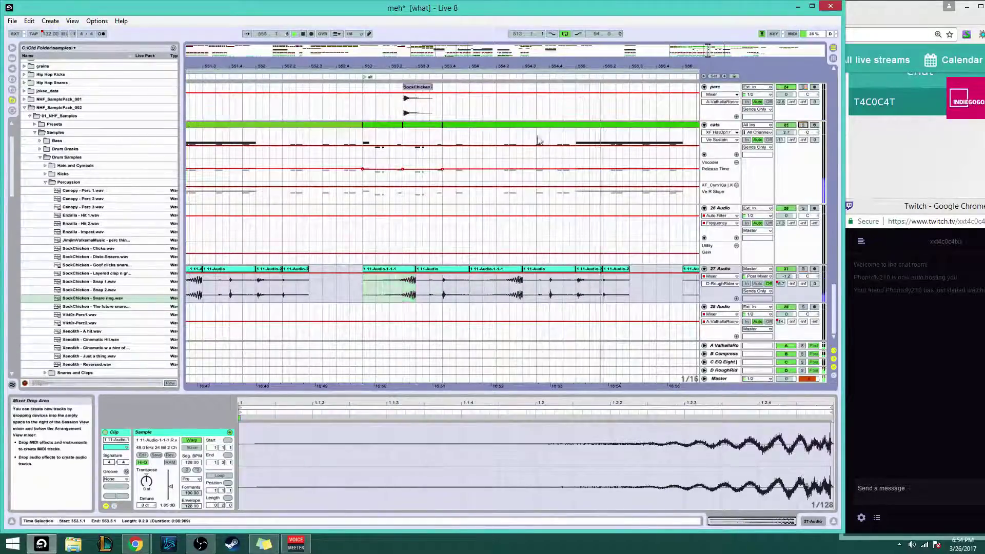
key("space")
left_click(383, 133)
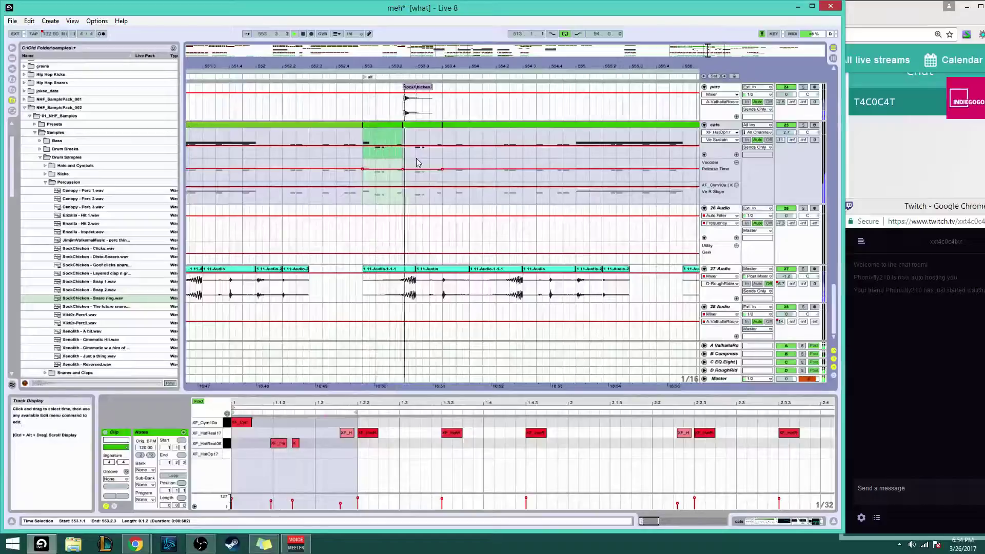
Collapse the 14 Group track in the arrangement
scroll(420, 163, "up", 10)
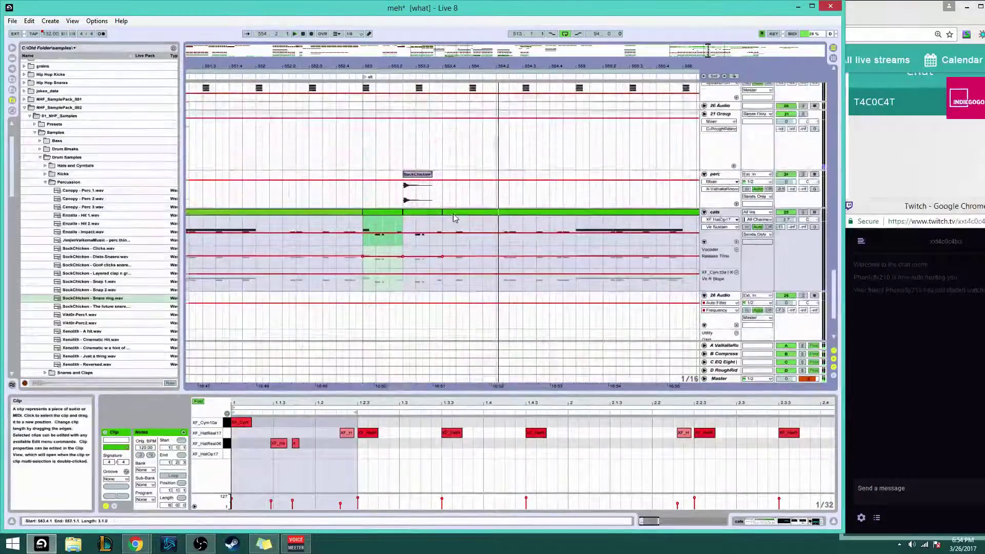
scroll(477, 246, "down", 2)
scroll(524, 190, "up", 4)
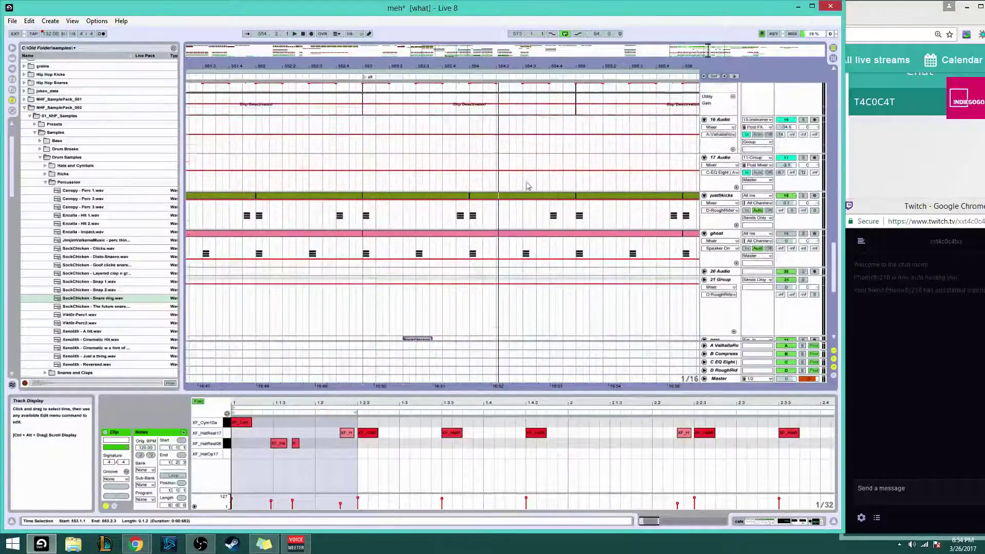
scroll(517, 221, "down", 8)
scroll(516, 227, "up", 3)
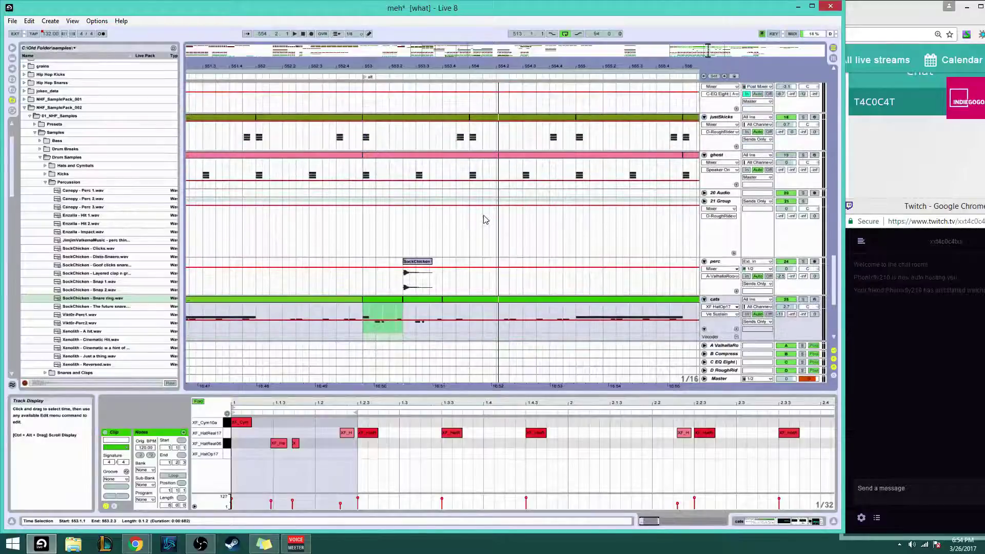
scroll(485, 222, "down", 8)
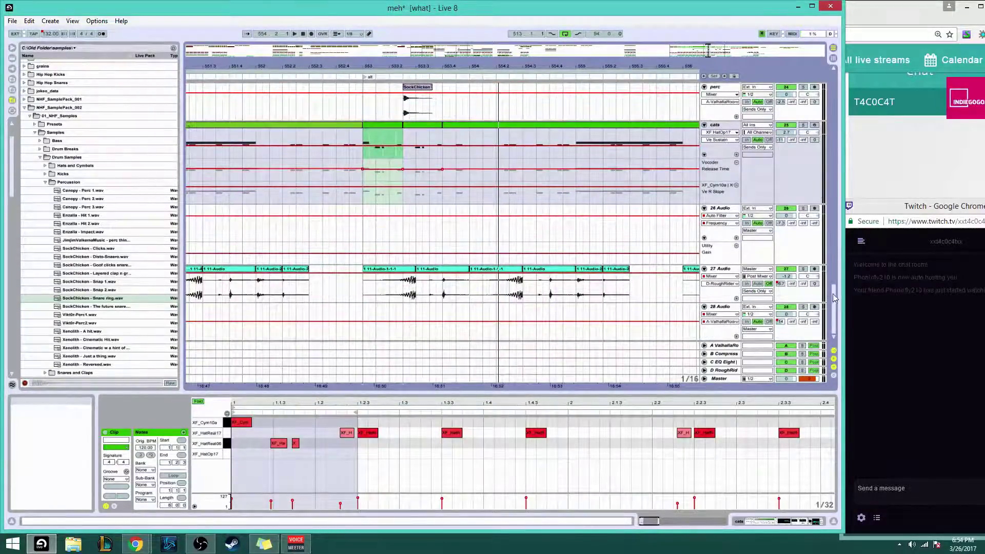
scroll(834, 297, "up", 10)
scroll(741, 247, "up", 8)
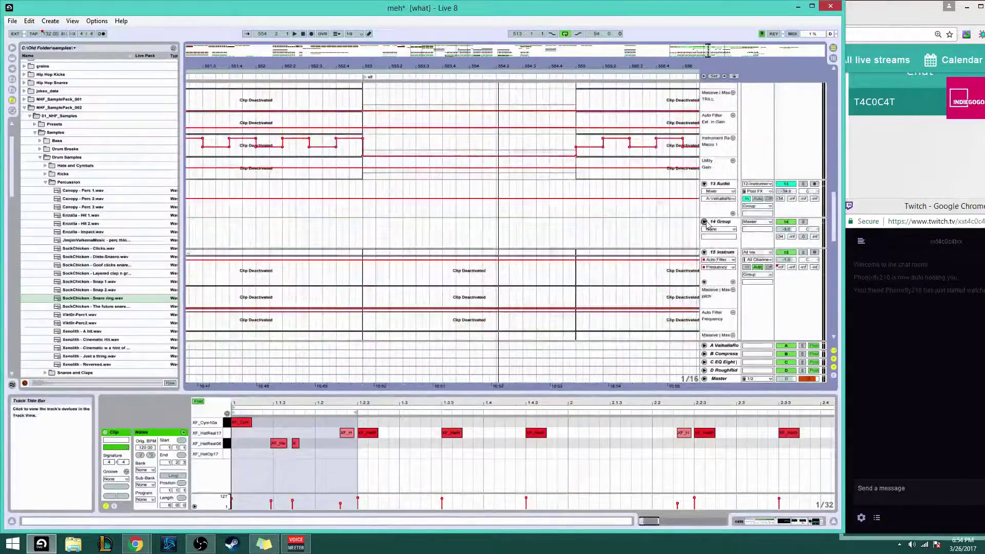
left_click(704, 222)
Play from 552.1.1 and examine the notes of the justKicks clips at 552.1.1 and 553.1.1
left_click(289, 214)
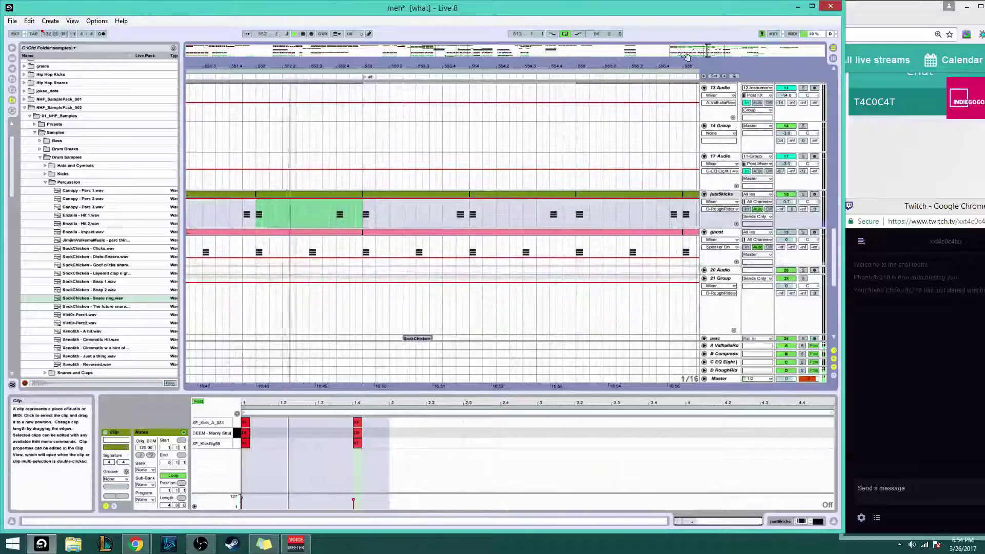
left_click_drag(359, 65, 359, 36)
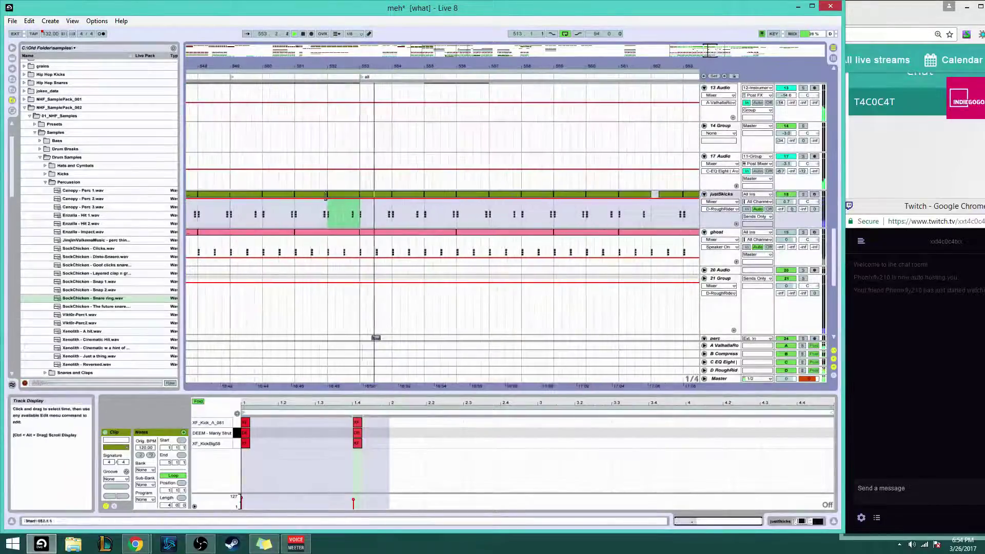
left_click(375, 195)
scroll(440, 253, "down", 2)
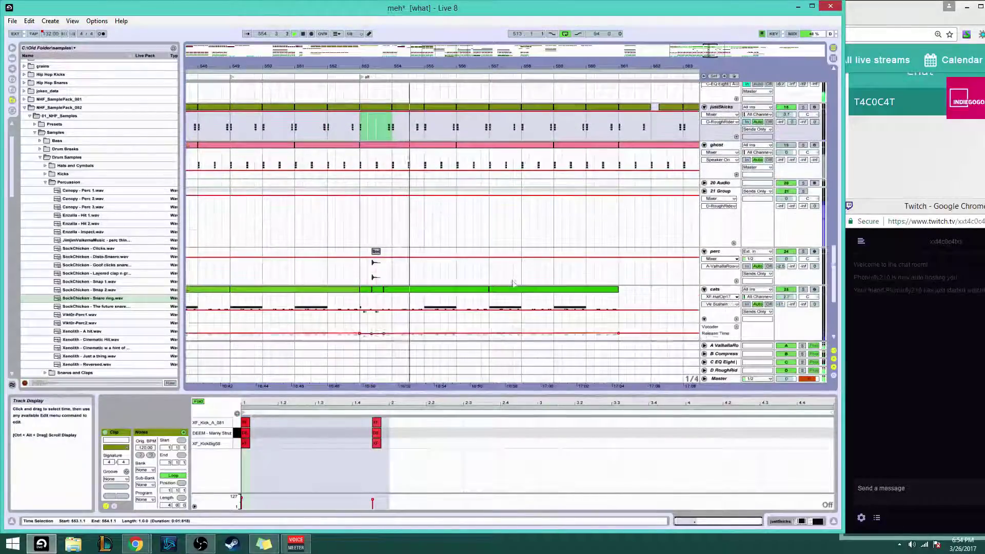
Collapse the 11 Group track in the arrangement
scroll(512, 284, "down", 3)
scroll(490, 321, "down", 2)
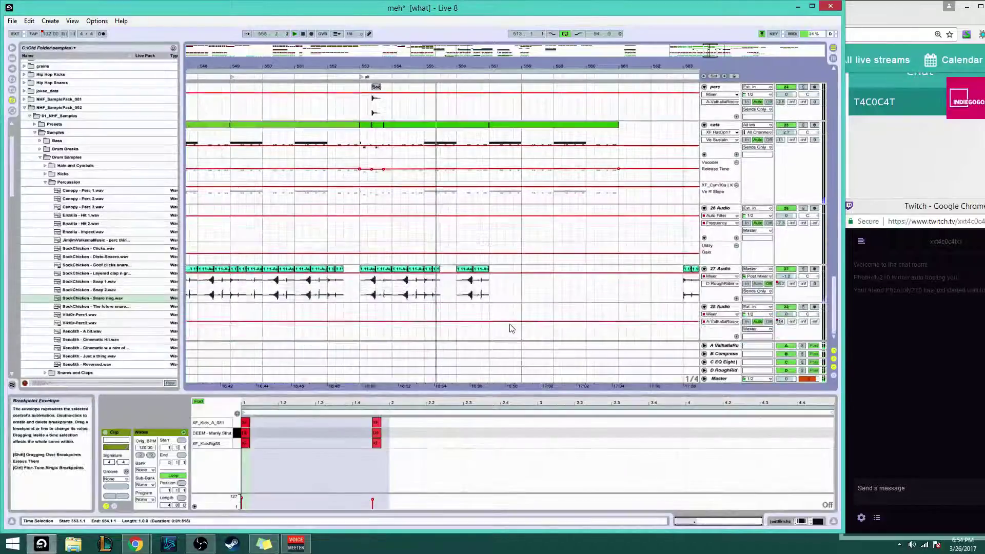
scroll(511, 328, "up", 6)
scroll(513, 324, "up", 10)
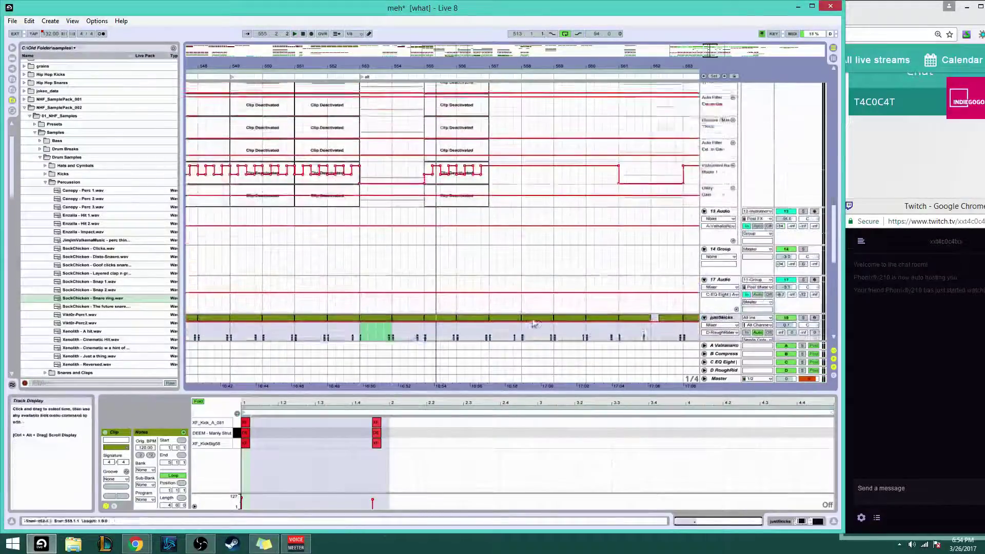
scroll(513, 328, "up", 1)
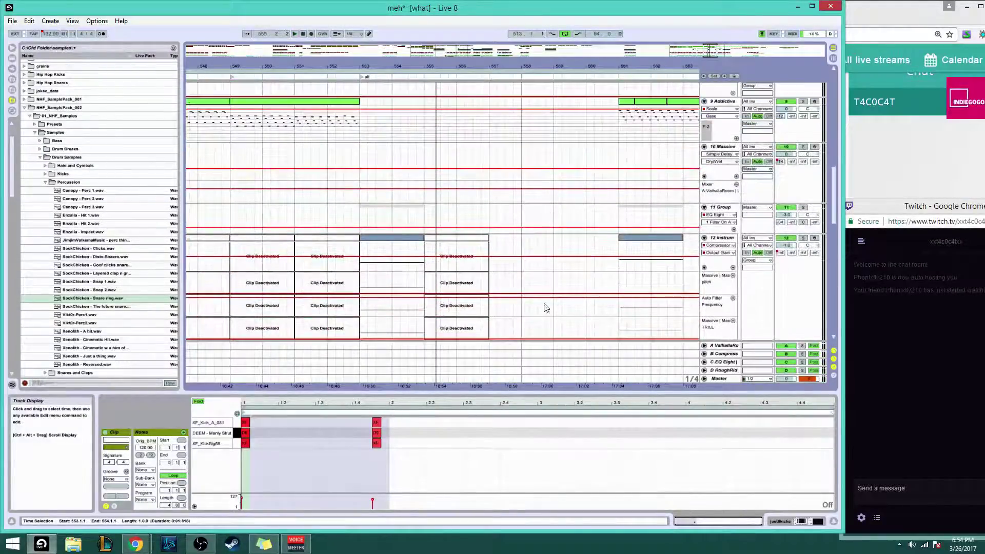
left_click(704, 206)
scroll(690, 256, "down", 2)
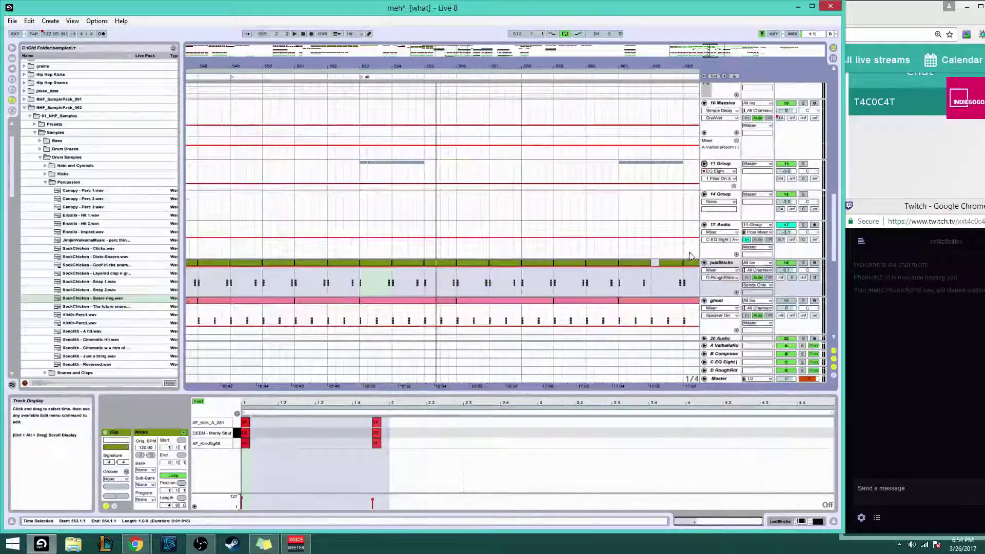
Play the mix from bar 553 and inspect the device chains of the 14 Group and 21 Group tracks
double_click(717, 194)
key("space")
scroll(472, 274, "down", 2)
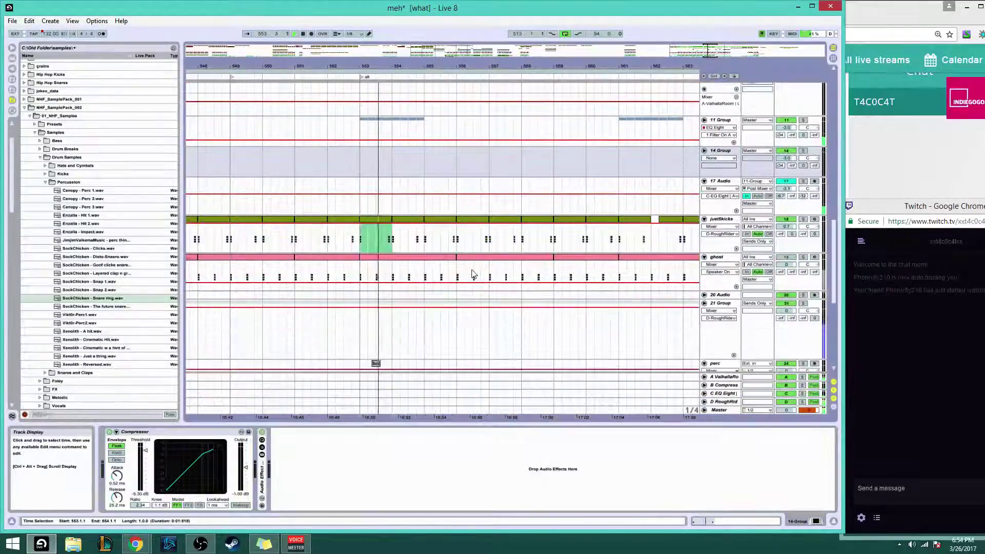
scroll(446, 289, "down", 2)
left_click(379, 264)
scroll(528, 345, "down", 8)
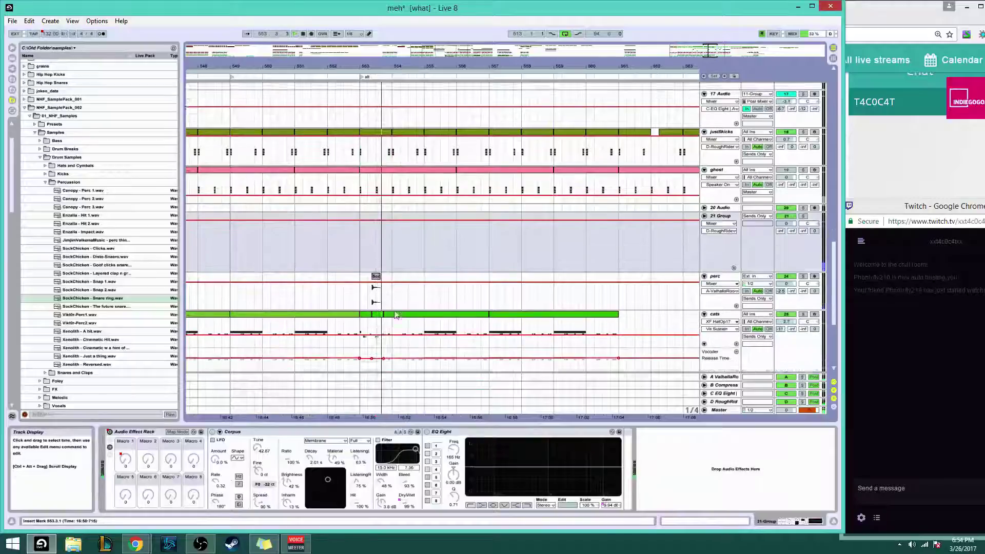
scroll(567, 332, "down", 1)
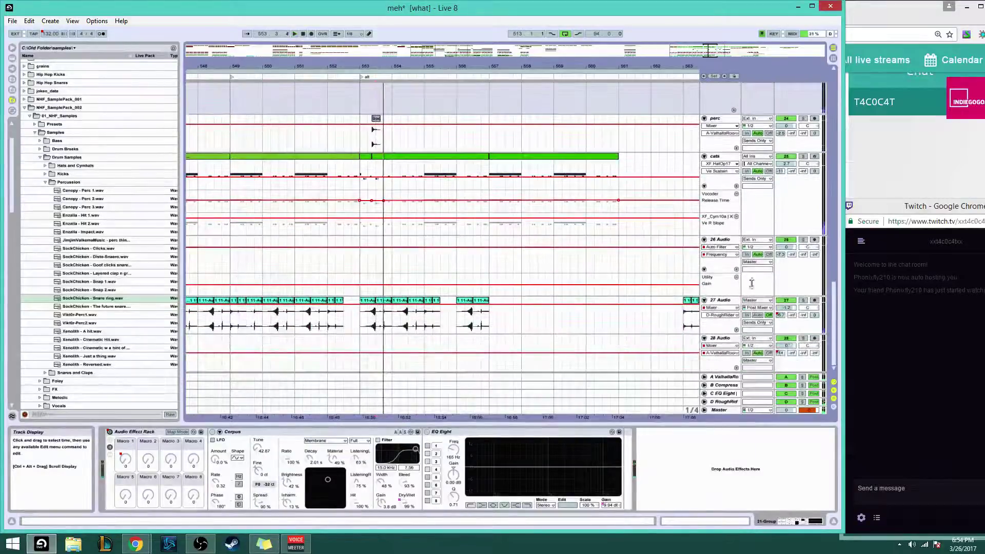
left_click_drag(832, 320, 790, 136)
key("space")
key("space")
Expand the 21 Group track to reveal its snares and 23 Audio tracks
scroll(817, 180, "down", 10)
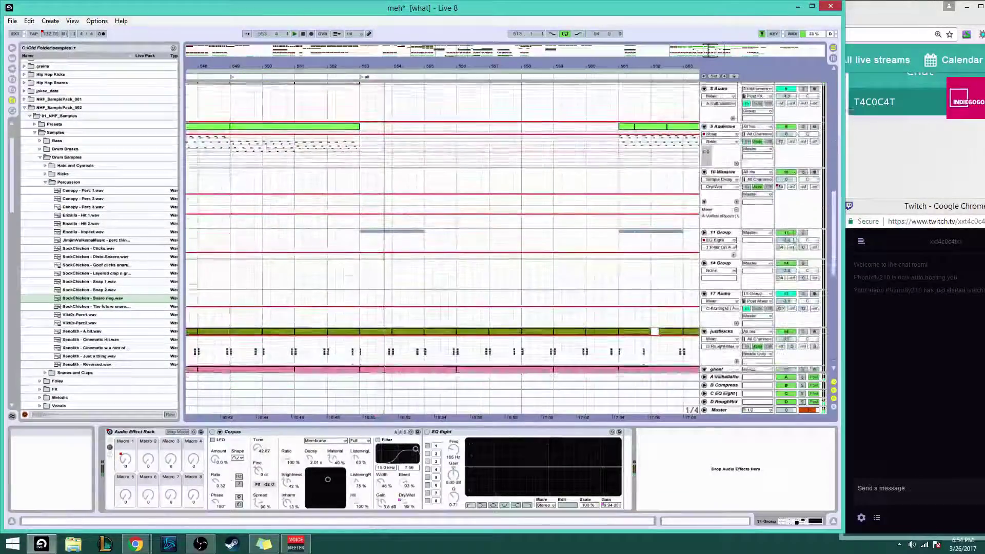
scroll(793, 263, "down", 3)
scroll(792, 264, "down", 9)
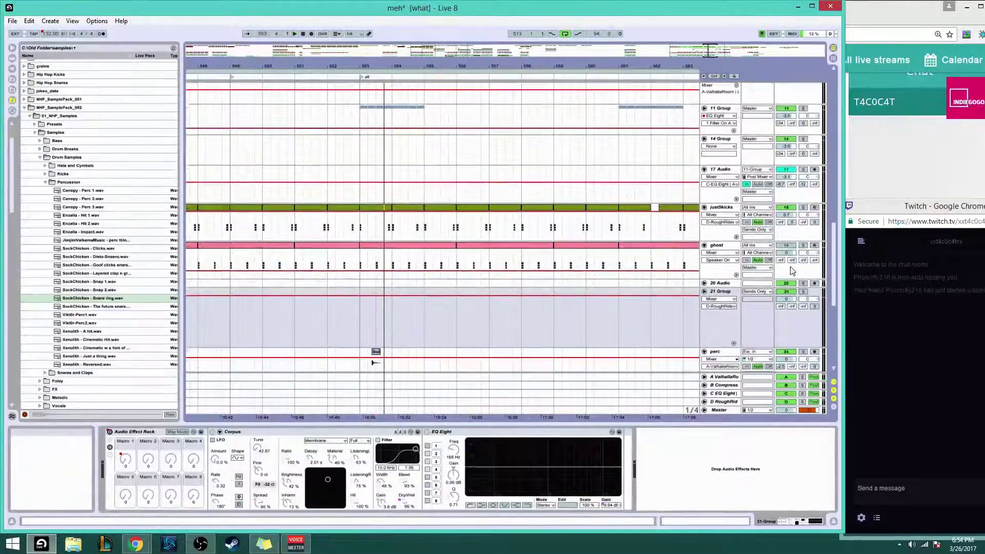
scroll(785, 322, "down", 1)
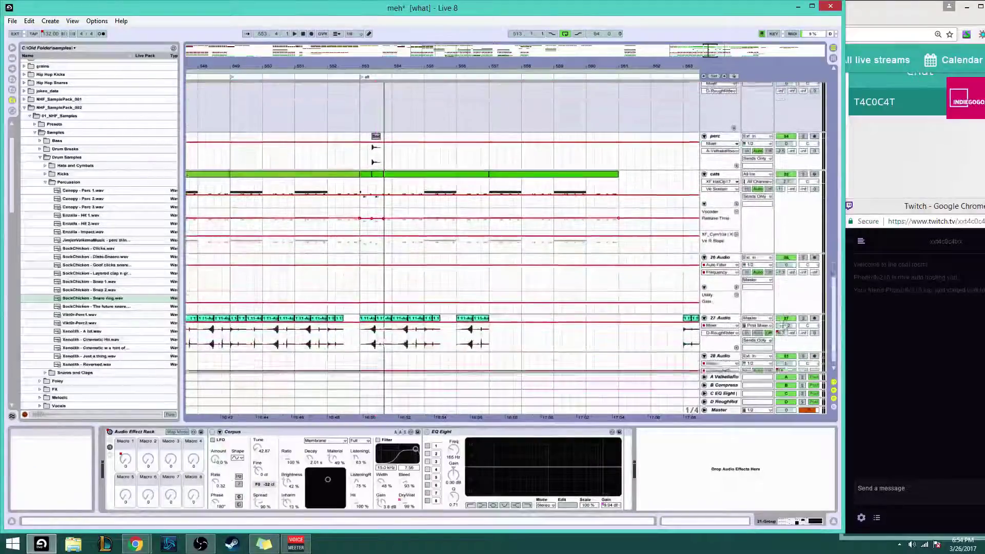
scroll(783, 287, "up", 10)
scroll(781, 261, "up", 5)
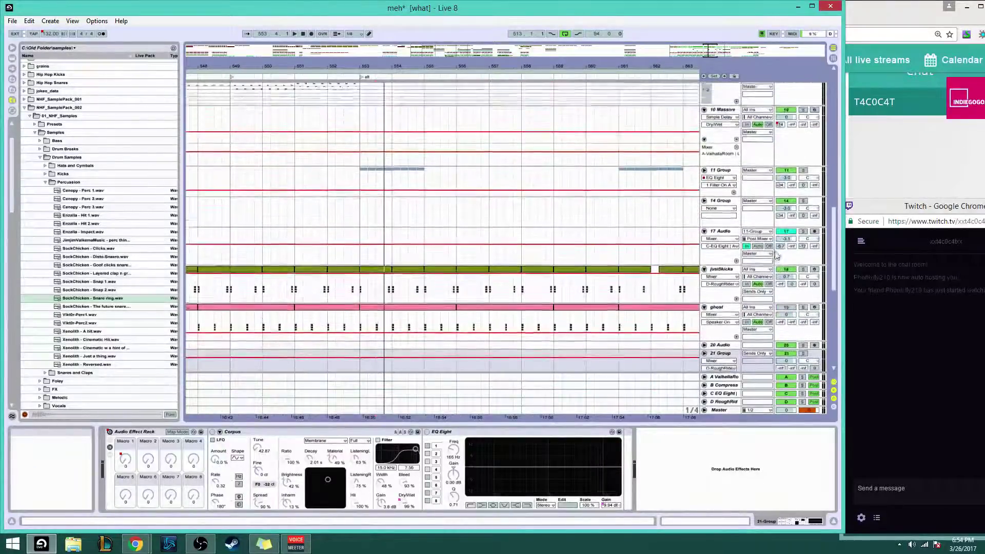
scroll(766, 197, "up", 5)
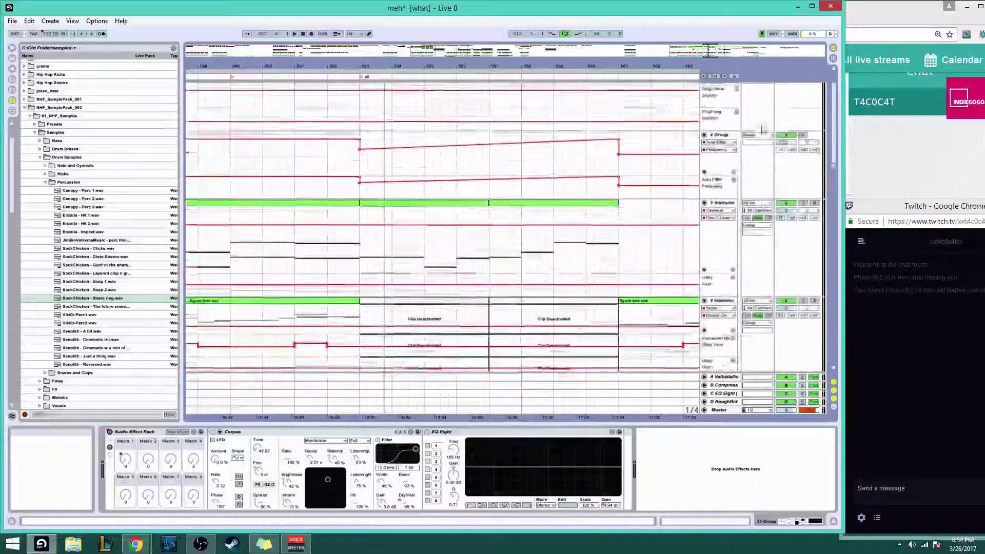
scroll(758, 99, "down", 12)
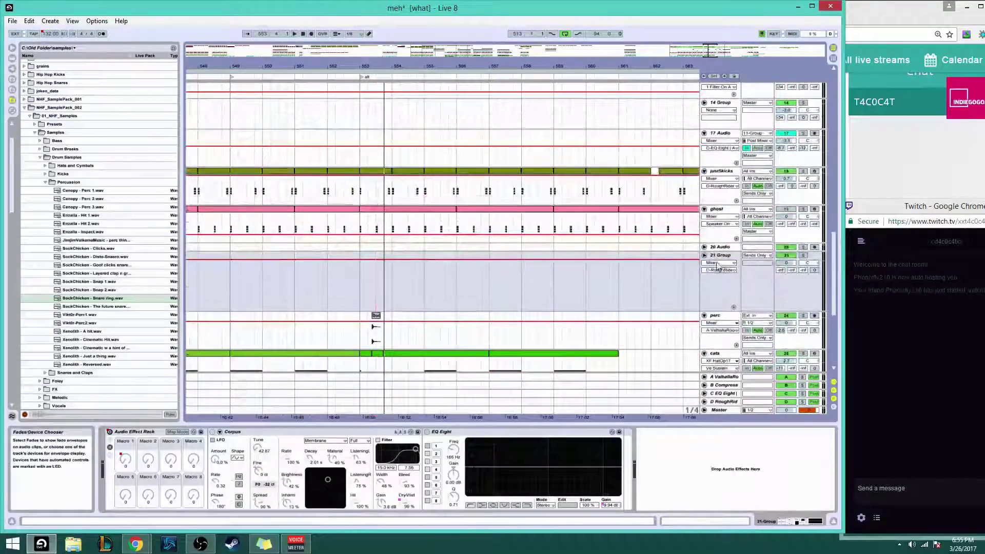
left_click(705, 256)
scroll(482, 338, "down", 5)
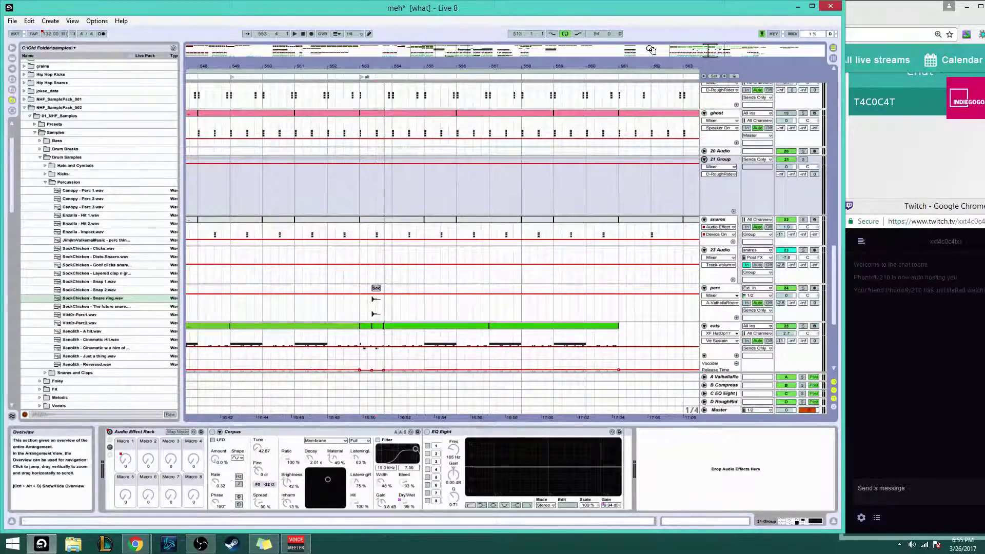
Select all clips on the snares track from 1.1.1 through bar 613 and colour them black
left_click_drag(705, 53, 706, 16)
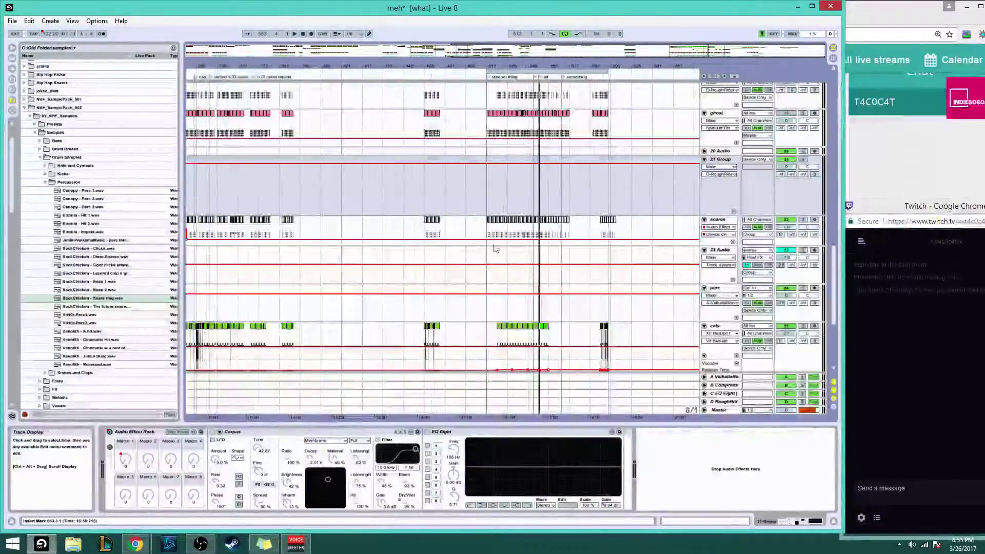
left_click(611, 232)
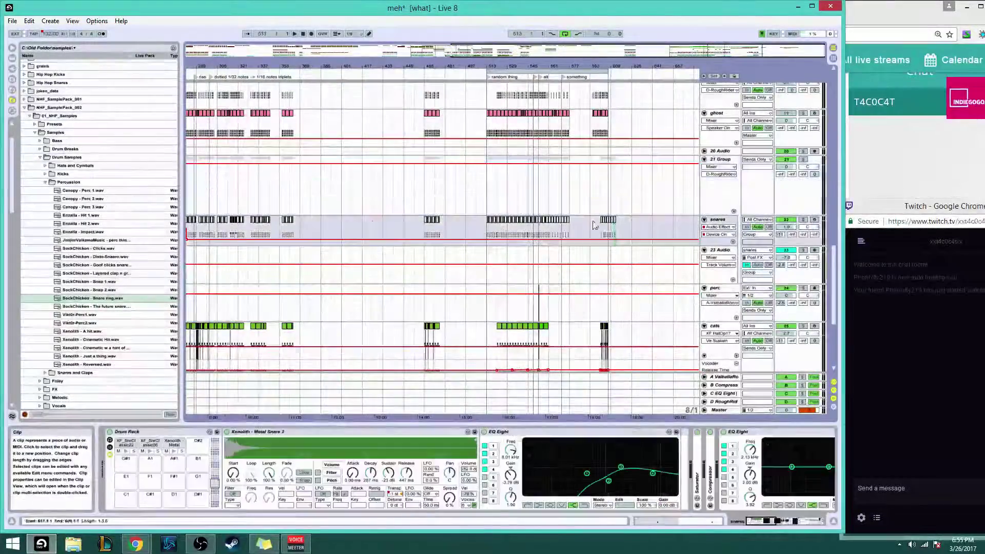
left_click(187, 219, "shift")
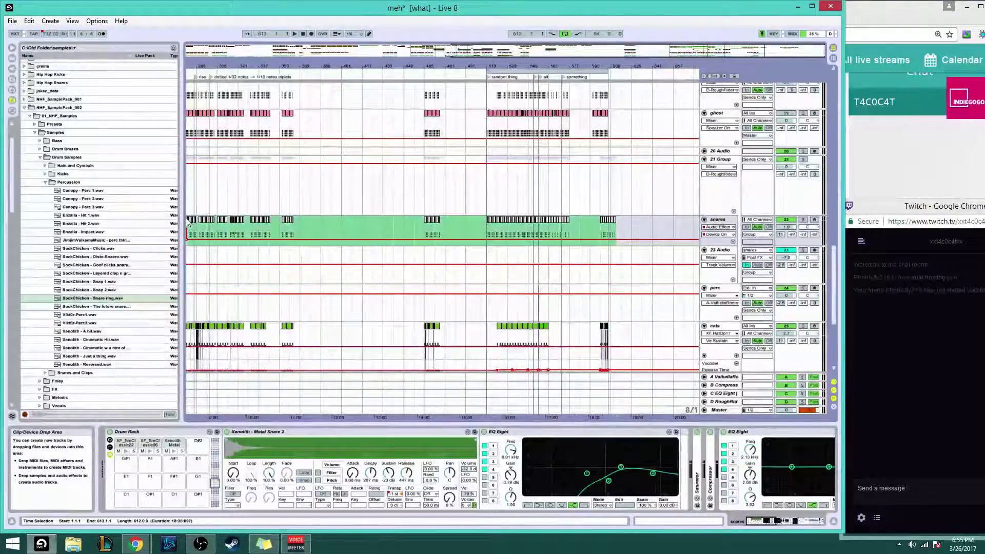
right_click(426, 219)
left_click(514, 299)
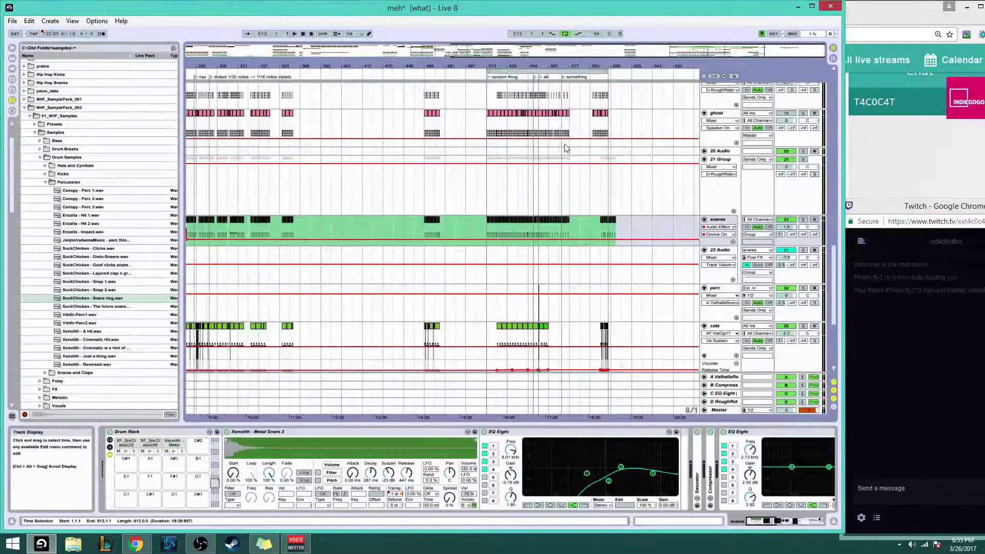
Rename the 21 Group track with a random-letter name beginning with "aj."
left_click_drag(621, 53, 666, 178)
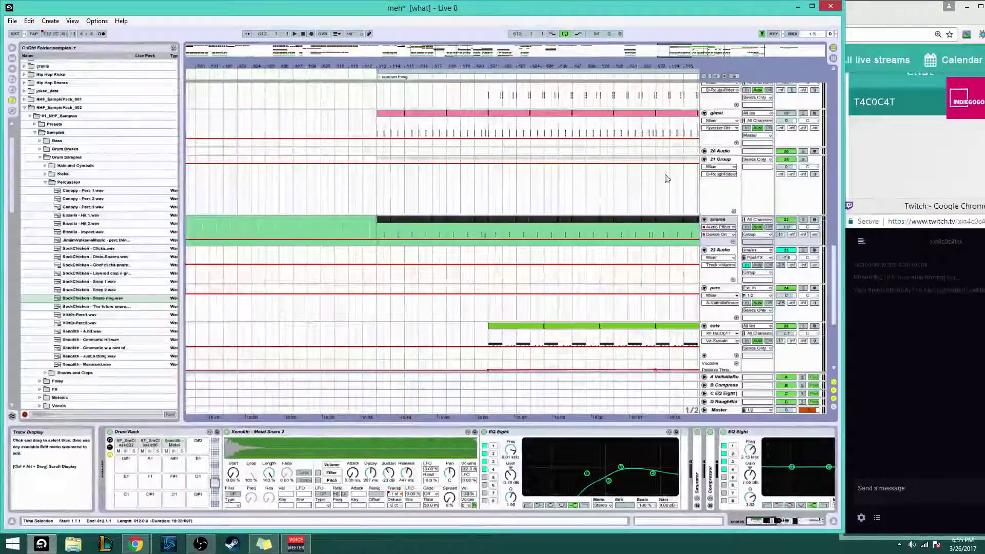
right_click(715, 220)
left_click(729, 168)
right_click(728, 169)
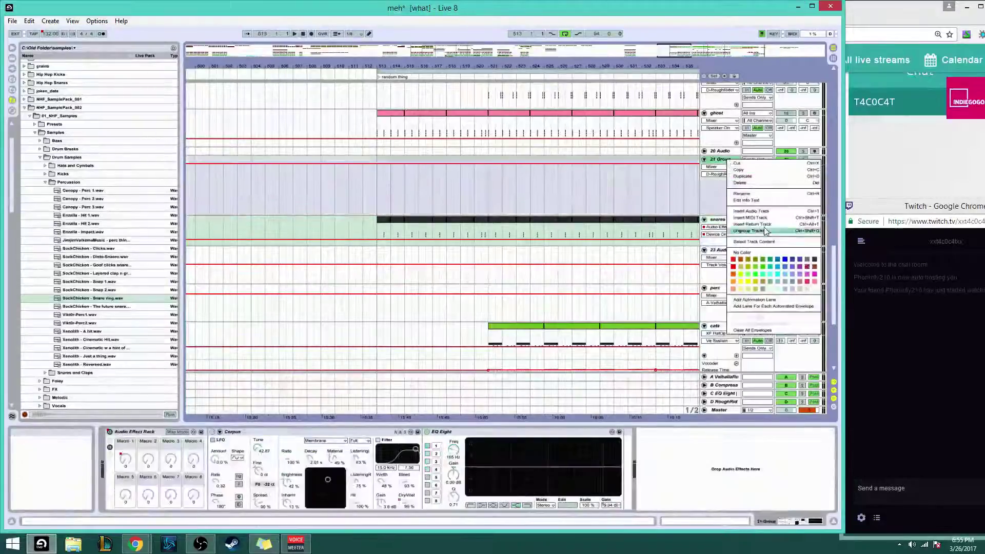
left_click(743, 193)
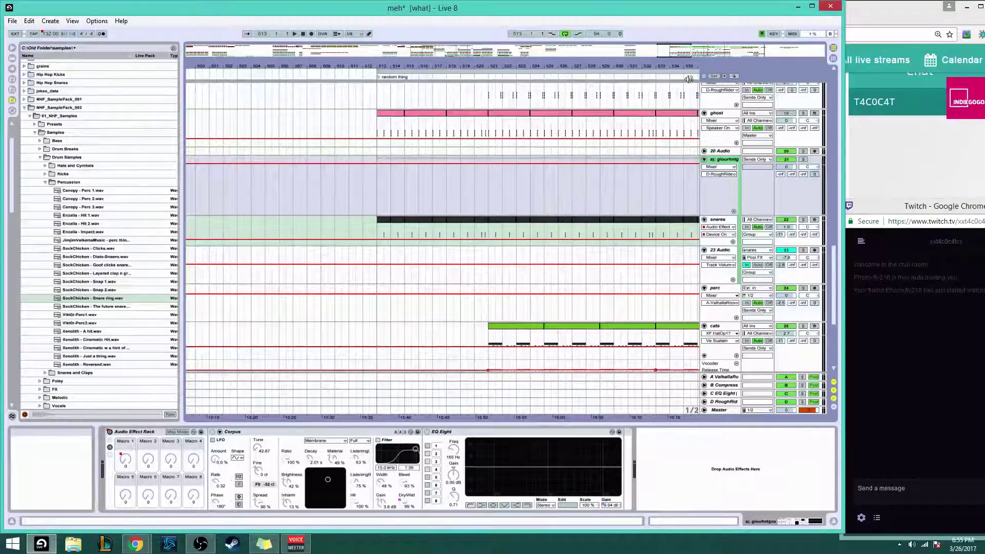
Return to bar 553 in the arrangement and play from 553.1.1 on the perc track
left_click_drag(685, 66, 505, 69)
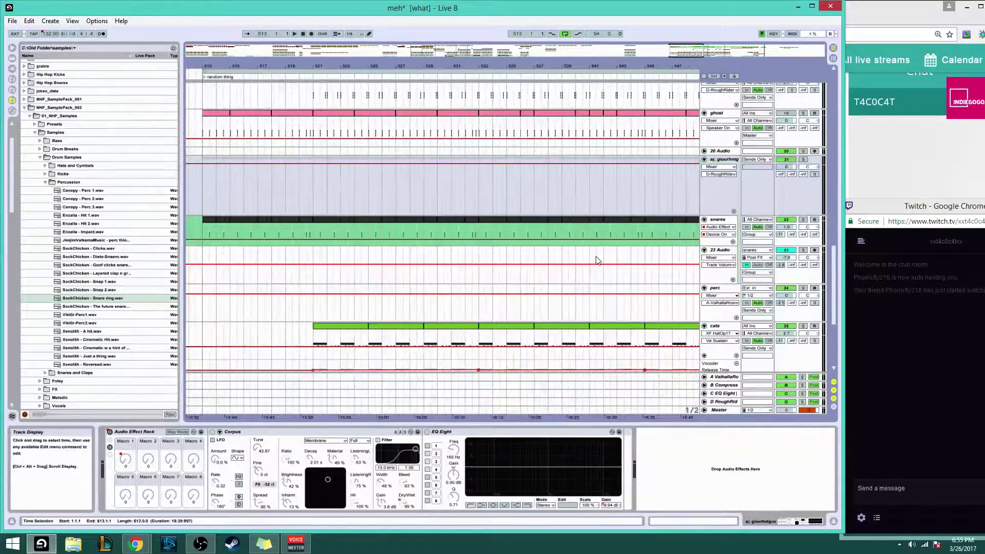
left_click_drag(682, 66, 323, 68)
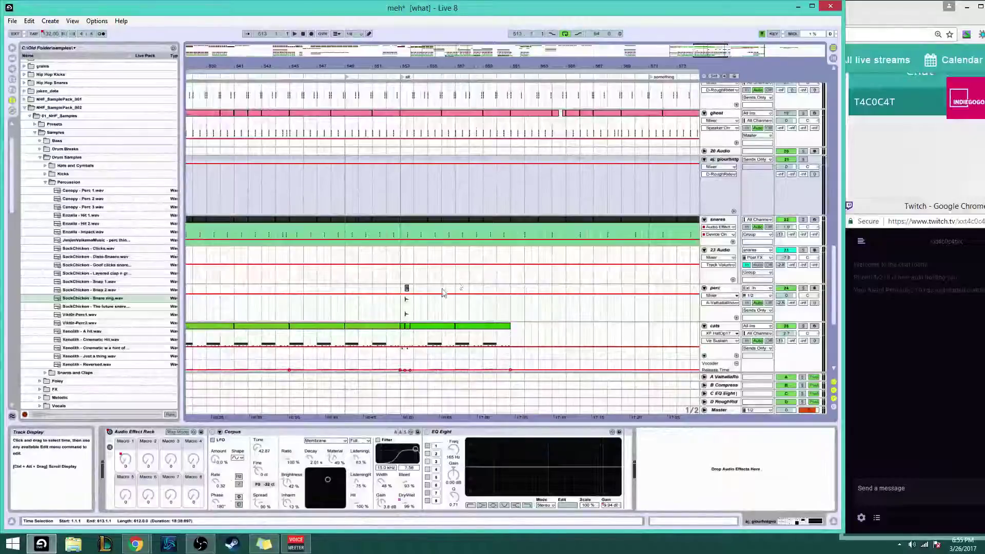
left_click(399, 316)
key("space")
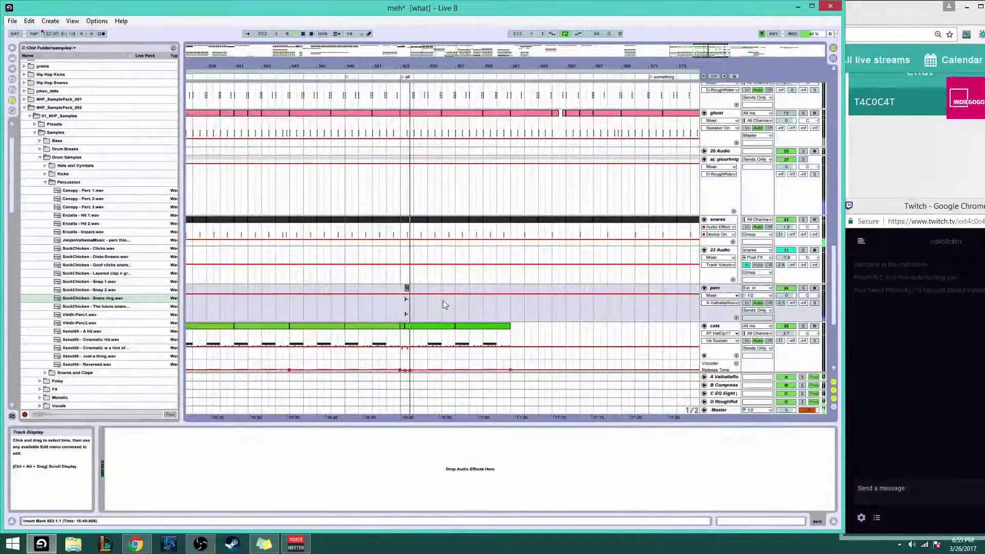
left_click_drag(714, 52, 369, 195)
Copy the snare hit at 553.3.1 on the snares track and paste it at 554.1.1
left_click(263, 231)
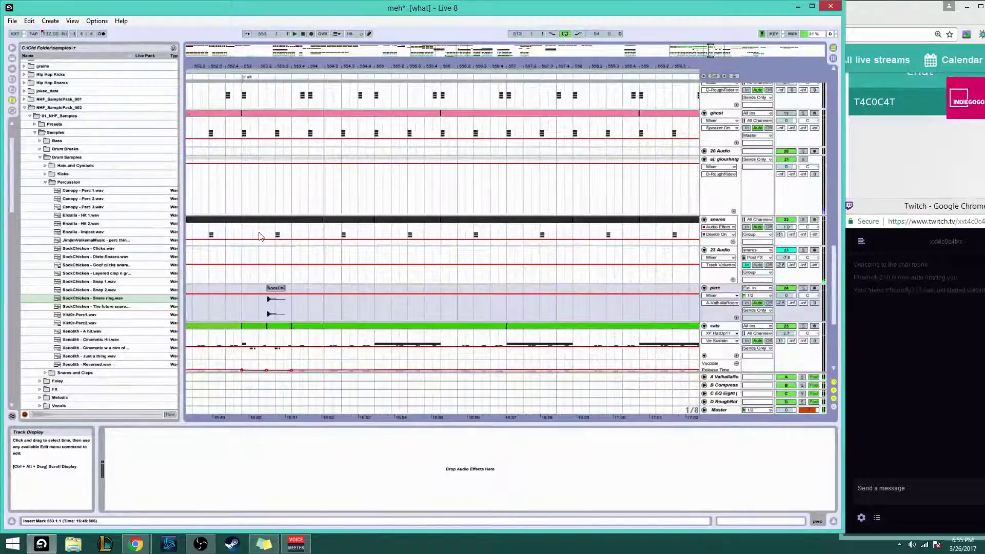
left_click_drag(276, 235, 290, 234)
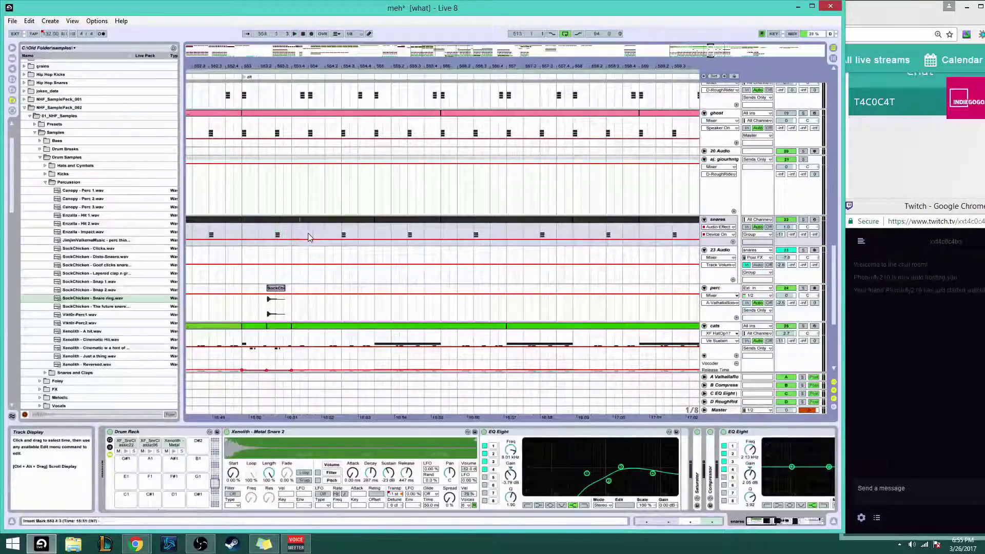
left_click(309, 232)
key("ctrl+v")
Shorten the three stacked snare notes at beat 1.3 of the snares clip at 553.1.1 to a 1/32 note
double_click(277, 218)
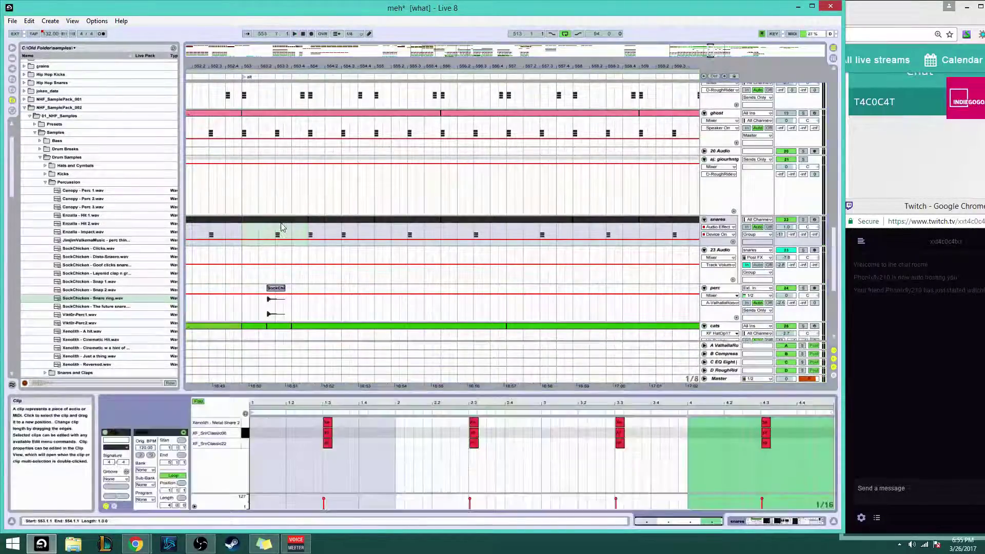
key("space")
left_click_drag(338, 419, 323, 455)
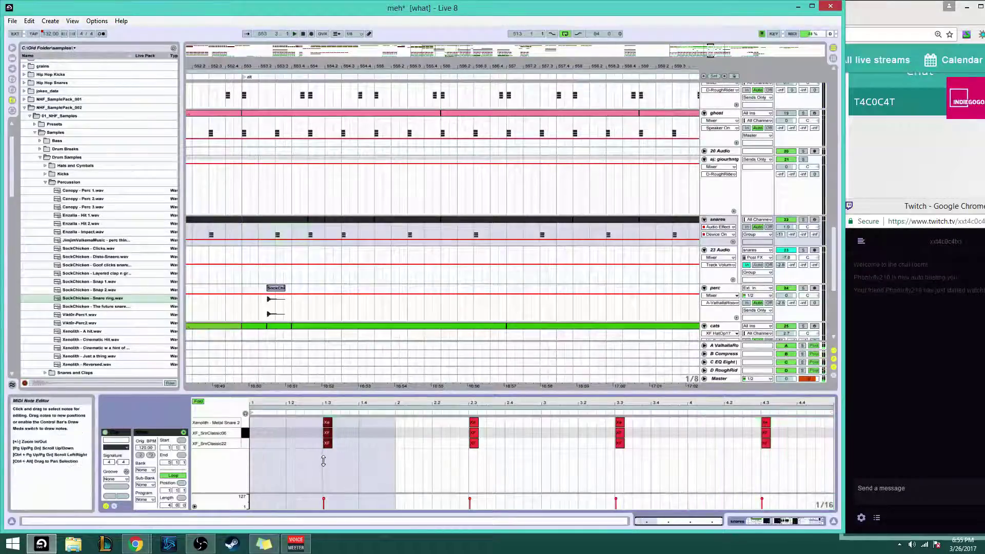
left_click_drag(667, 524, 648, 521)
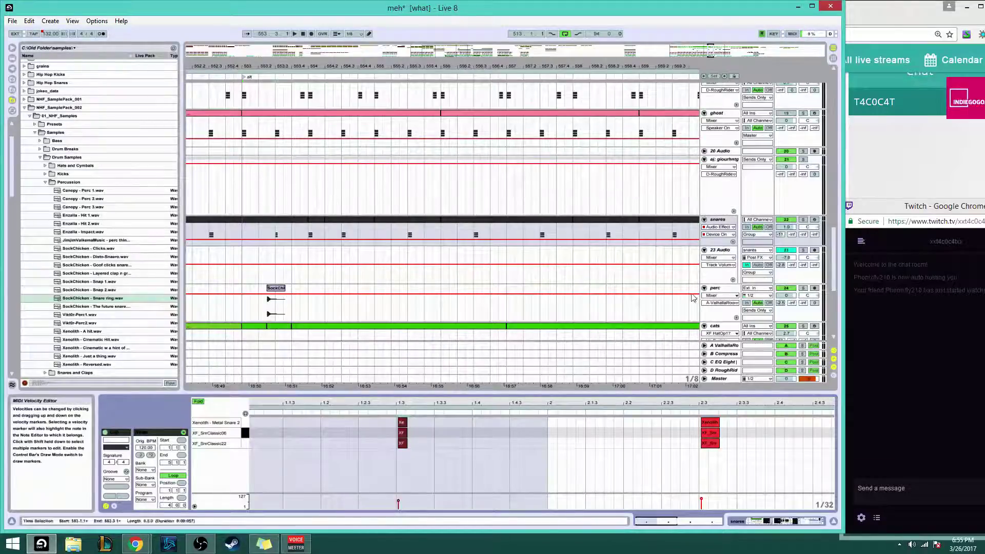
Show the snares track's devices and replay the edited snare hit from bar 553
double_click(719, 219)
key("space")
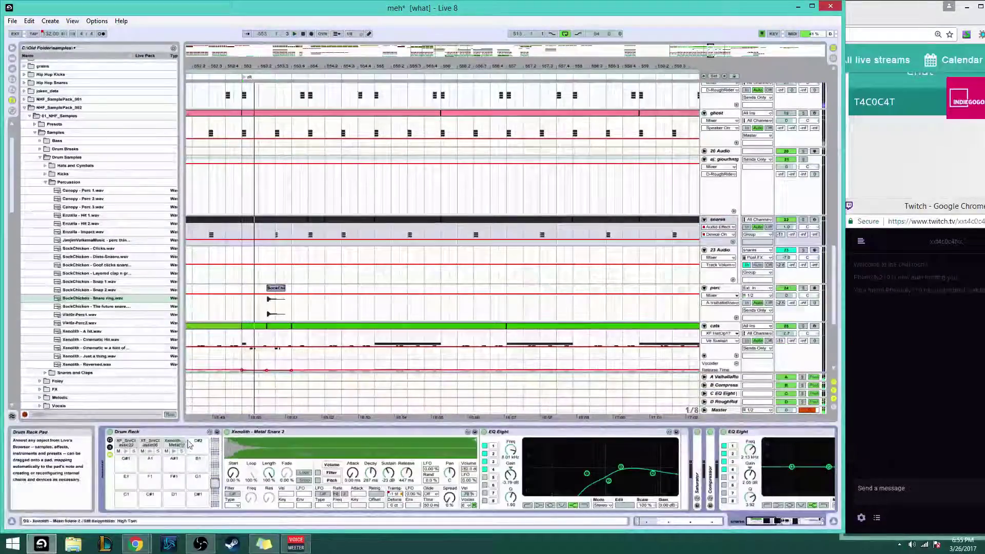
key("space")
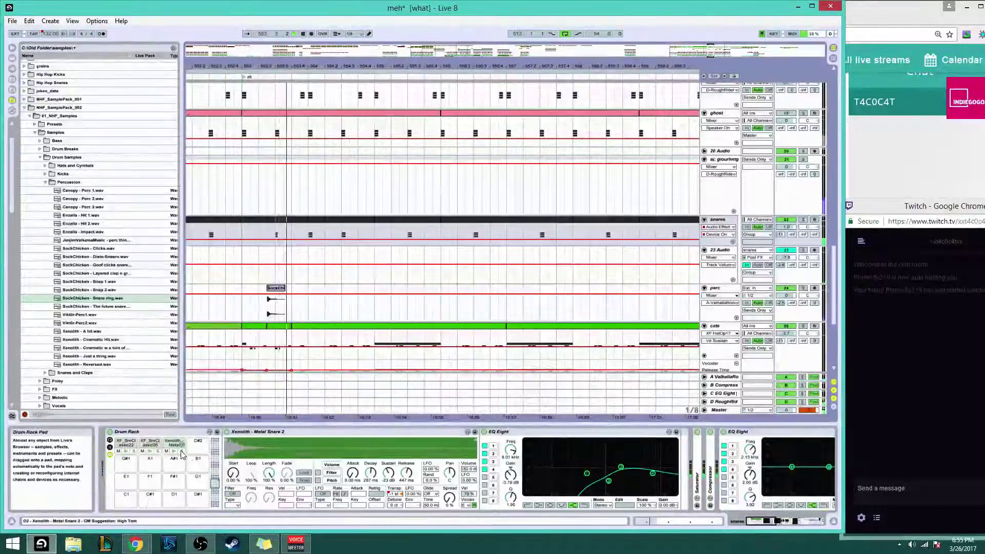
key("space")
Add a separate automation lane on the snares track for the volume envelope Sustain of Xenolith - Metal Snare 2
left_click(170, 446)
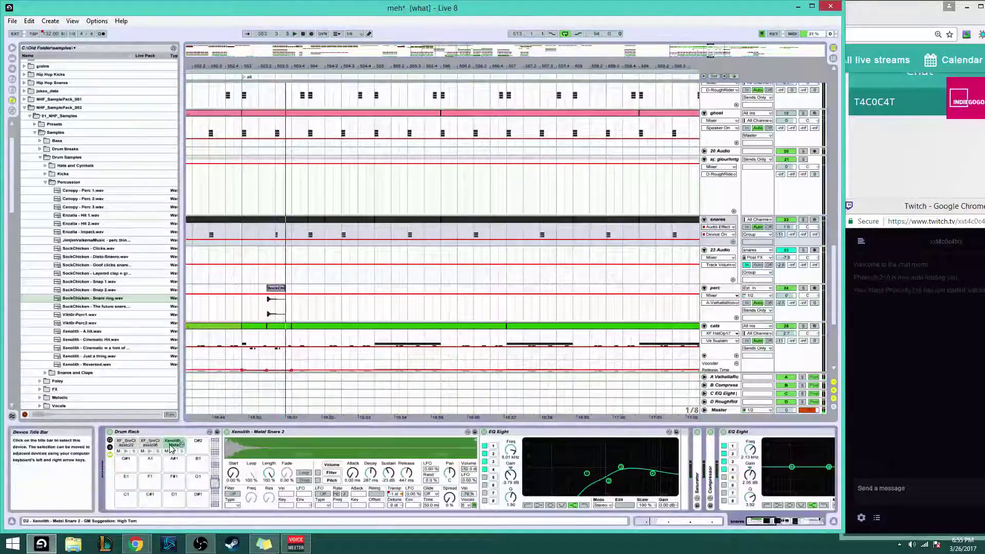
right_click(389, 475)
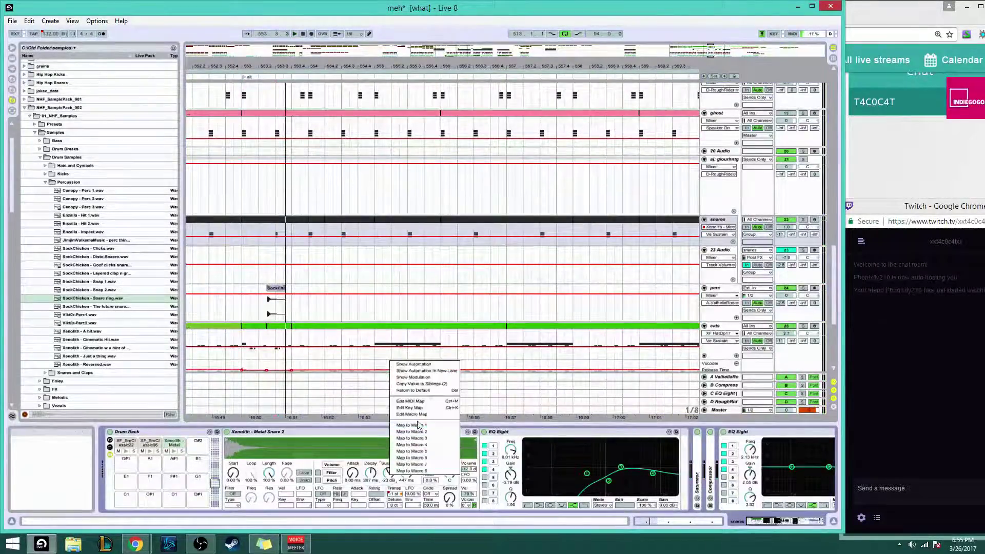
left_click(389, 478)
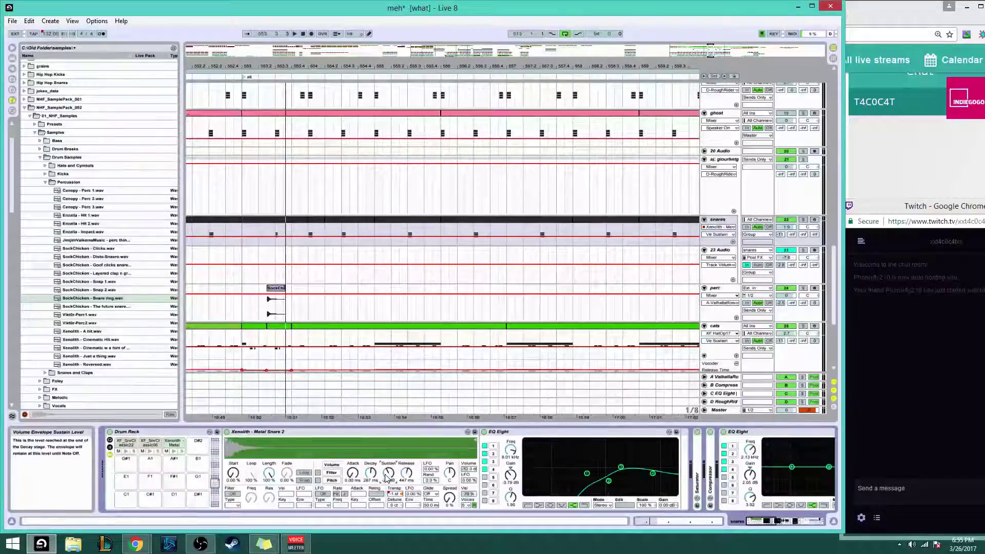
left_click(733, 241)
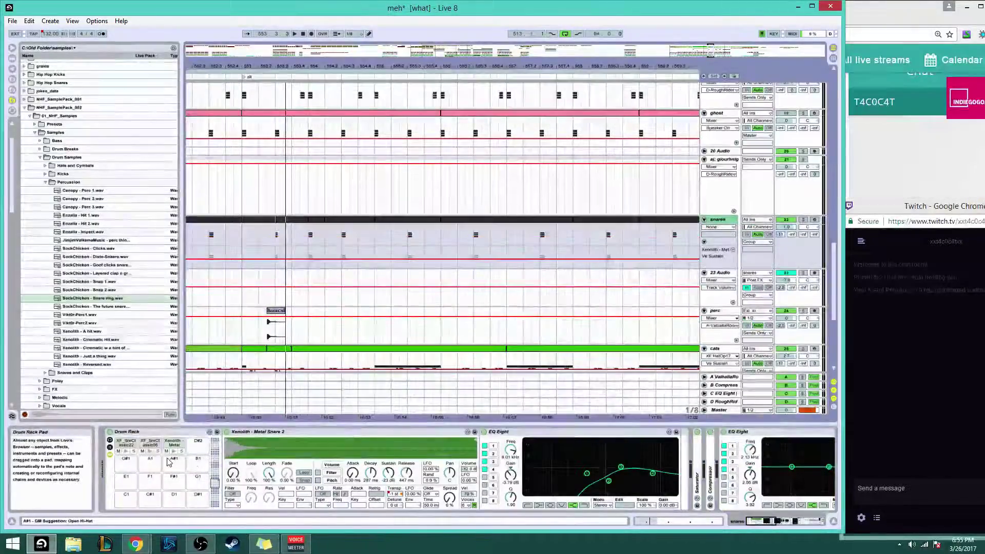
Add separate automation lanes on the snares track for the volume envelope Sustain of XF_SnrClassic06 and XF_SnrClassic22
left_click(150, 443)
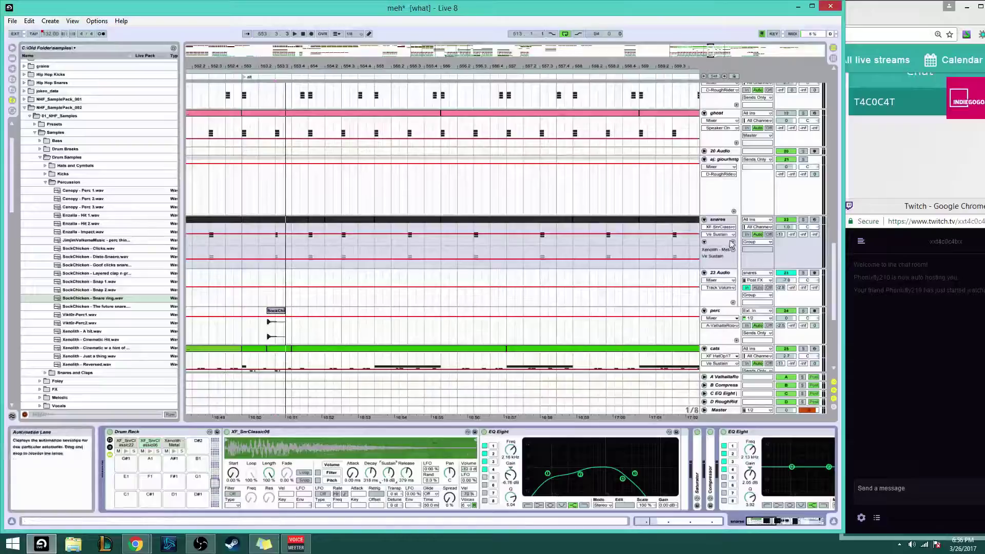
left_click(732, 242)
left_click(123, 444)
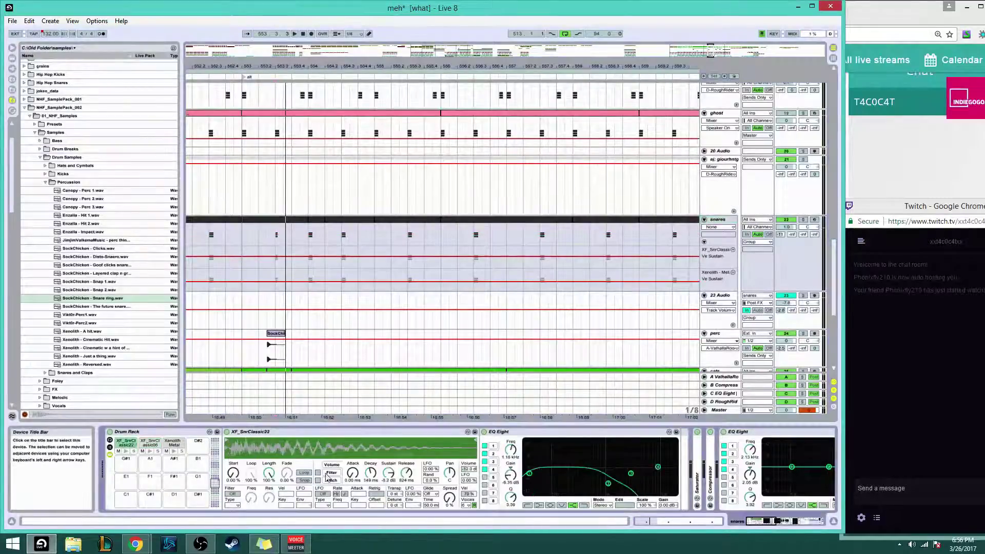
left_click(734, 250)
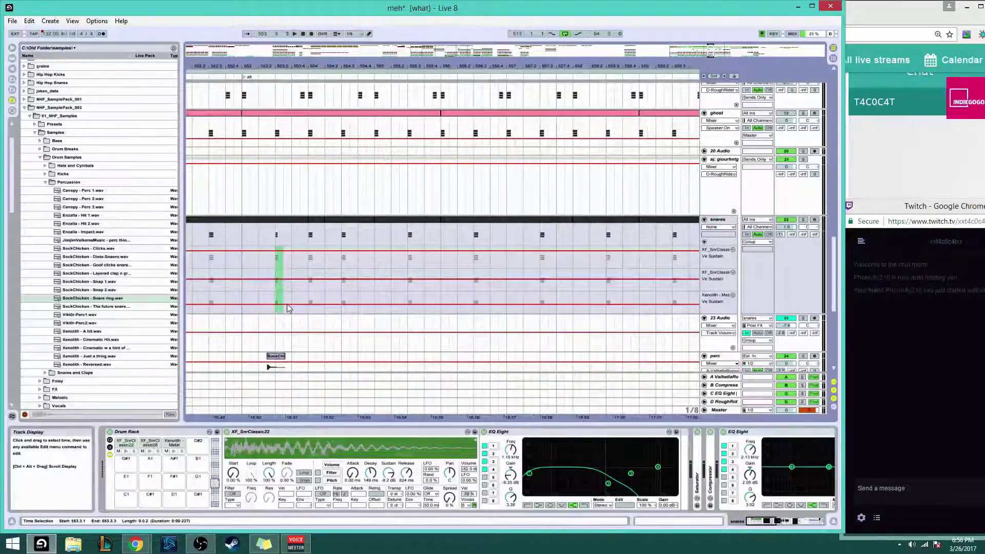
Lower all three snare Sustain automation lanes for one beat from 553.3.1, play the result and solo the snares track
left_click_drag(289, 258, 288, 270)
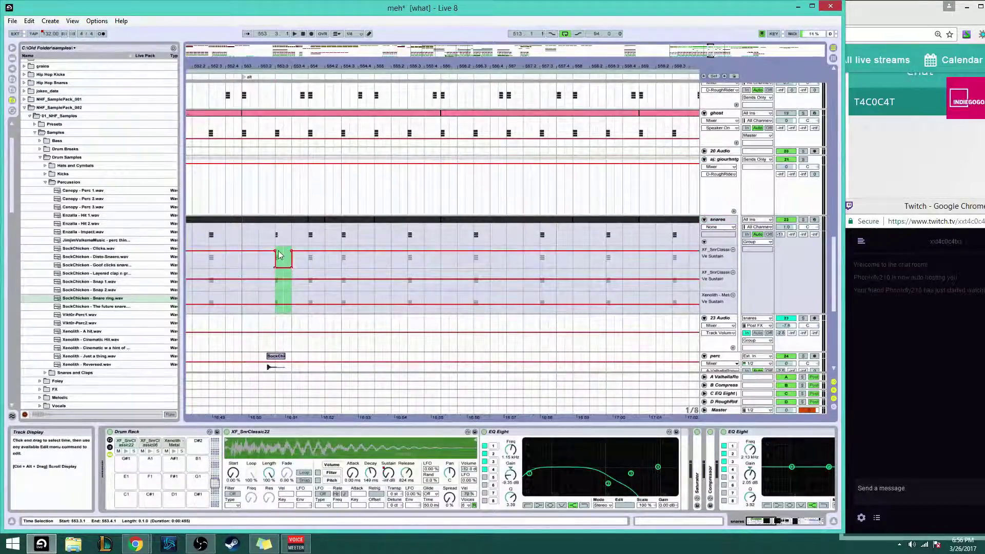
left_click(242, 290)
key("space")
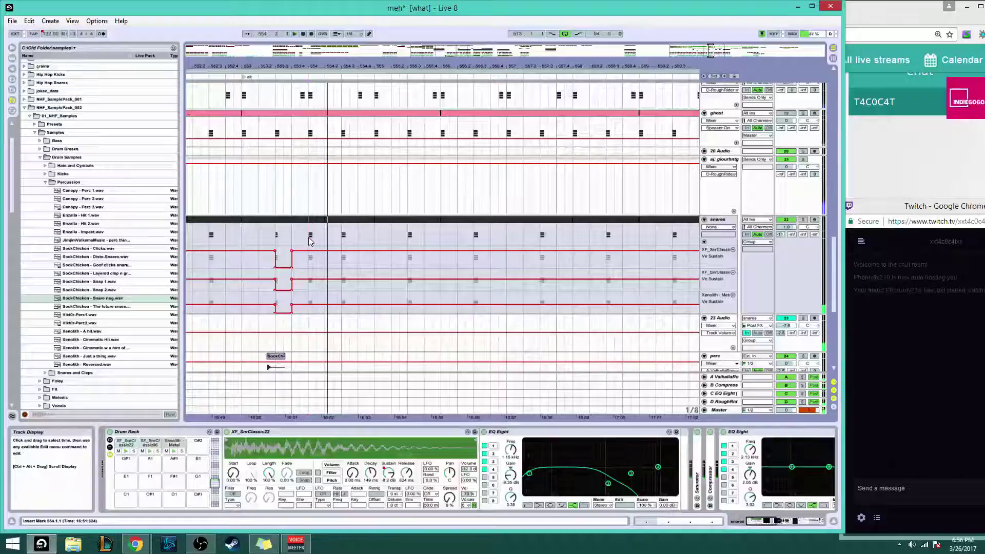
left_click(803, 220)
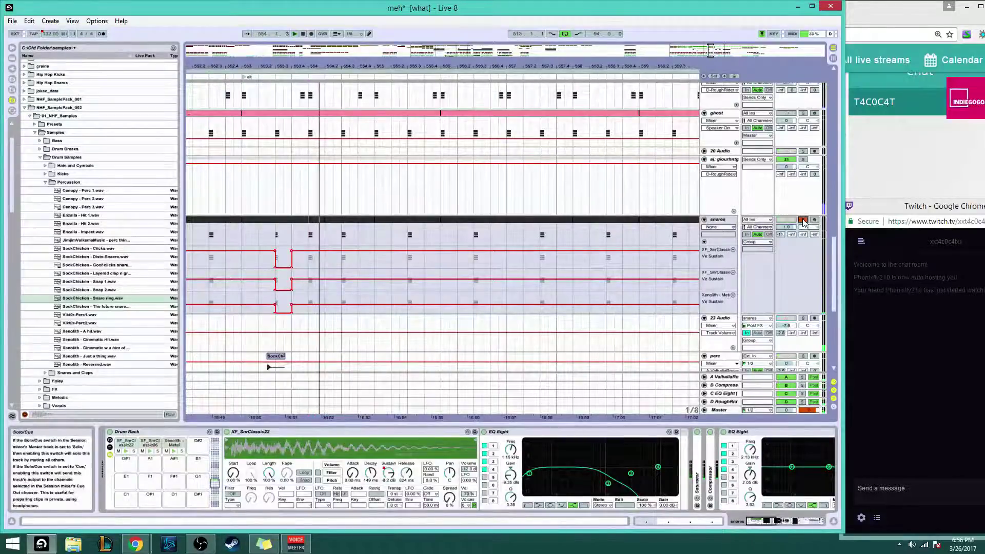
Delete one beat of the justkicks clip from 554.1.1, replay from 553.1.1 and unsolo the snares track
scroll(387, 204, "up", 3)
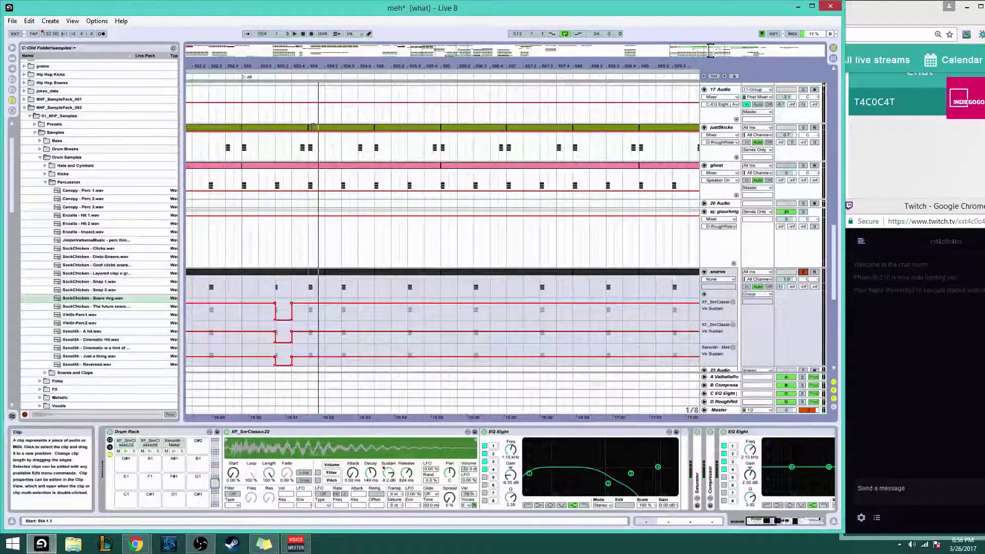
left_click_drag(312, 127, 325, 128)
left_click(281, 128)
key("space")
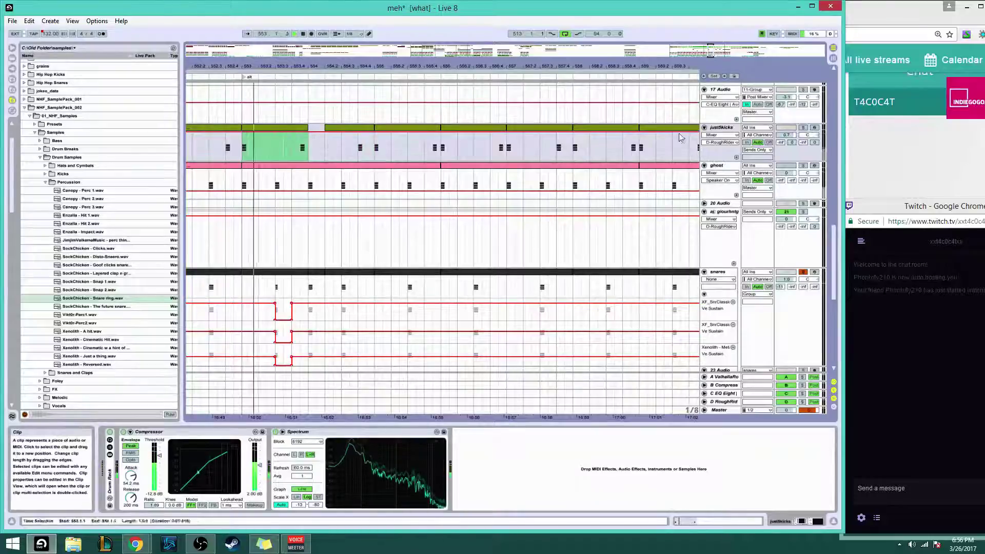
left_click(803, 273)
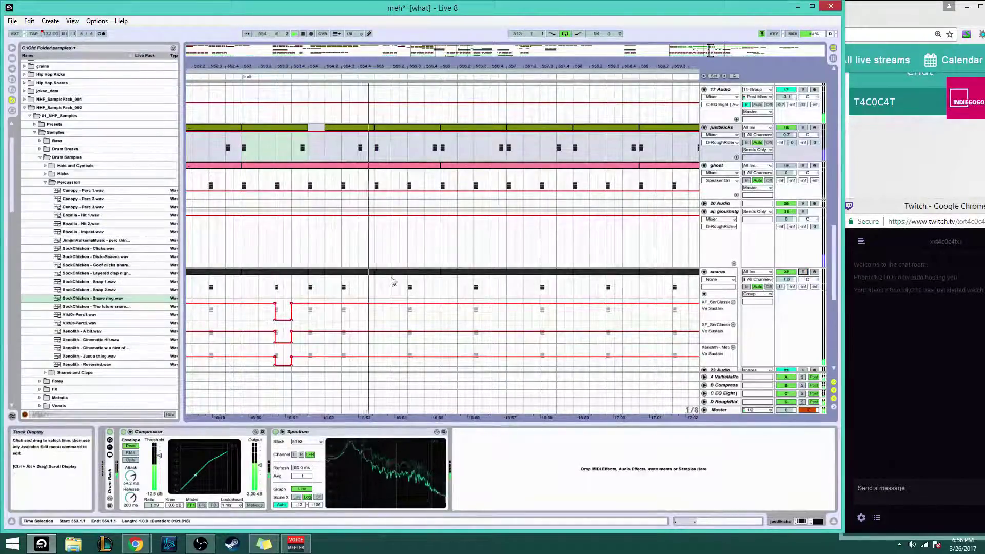
Copy the snare hit at 553.3.1 with its Sustain dips, paste it at 554.3.1 and replay from bar 553
left_click(276, 287)
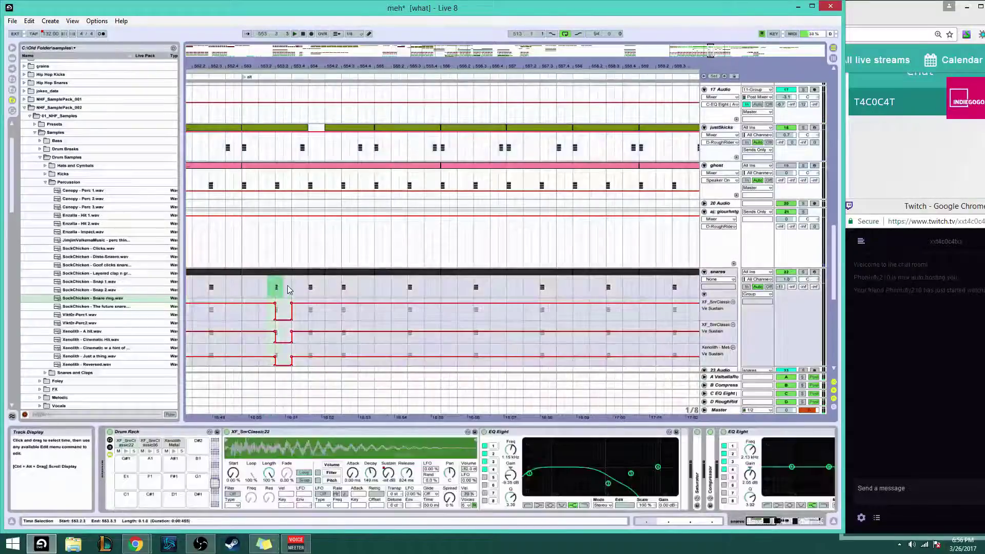
left_click(341, 290)
key("ctrl+v")
left_click(248, 271)
key("space")
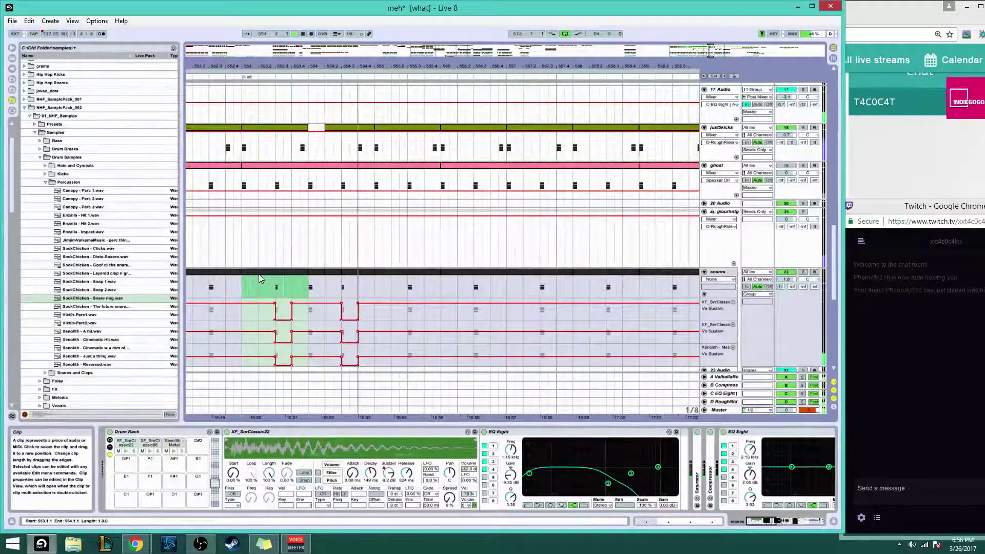
Copy the three-beat section of the perc track starting at 553.1.1 and paste it at 554.3.1
scroll(283, 302, "down", 6)
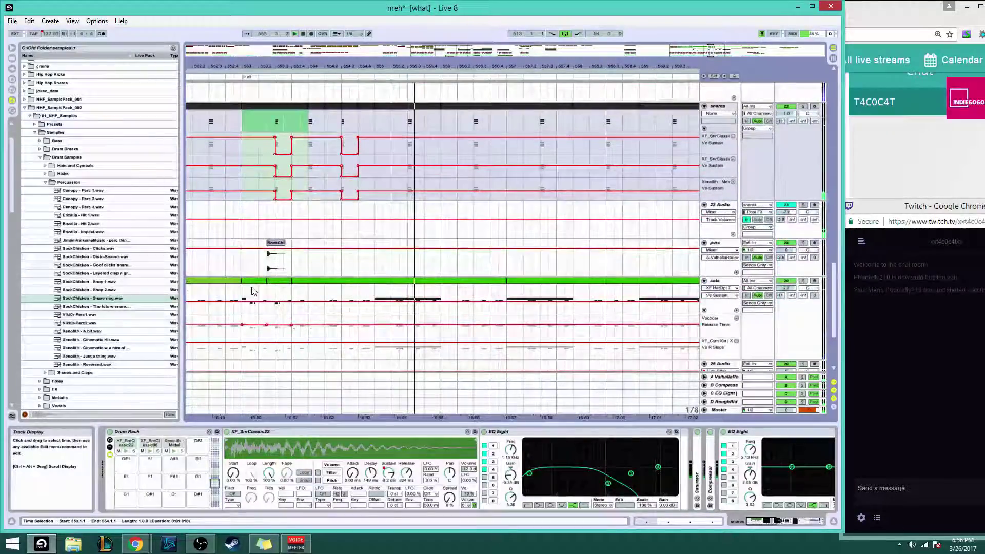
left_click(253, 283)
key("space")
left_click_drag(237, 250, 288, 270)
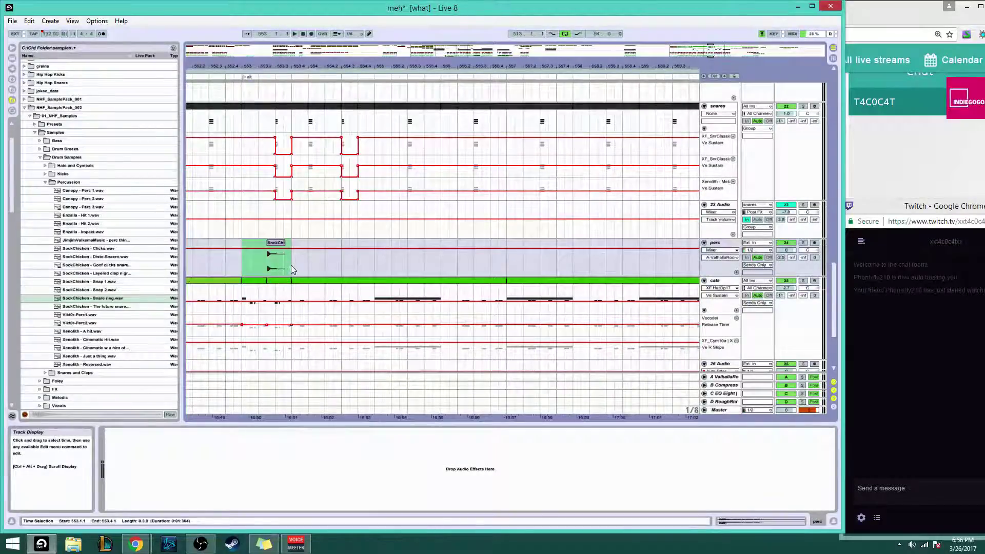
key("space")
key("ctrl+c")
left_click(339, 271)
key("ctrl+v")
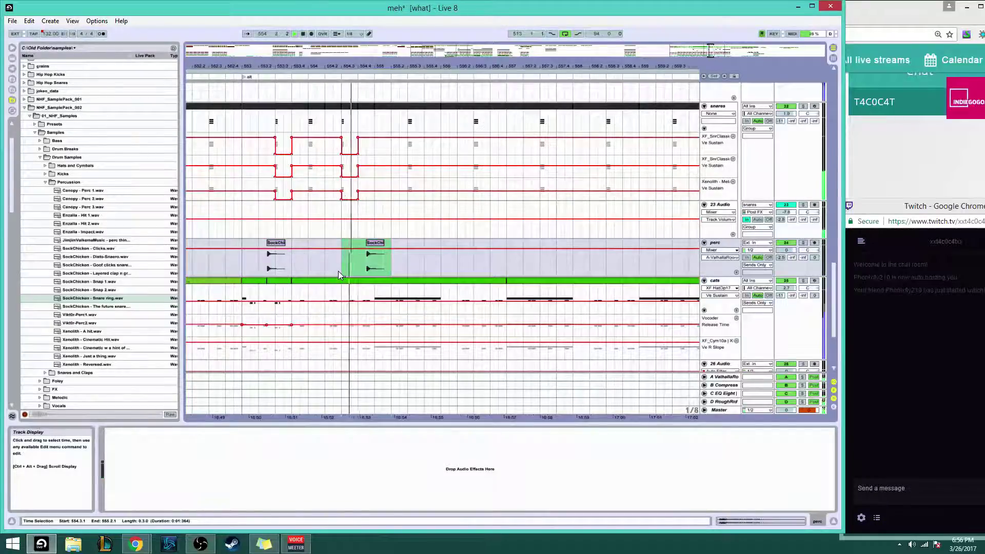
Undo the duplicated SockChicken clip on the perc track and play back the section around the remaining clip
key("space")
key("ctrl+z")
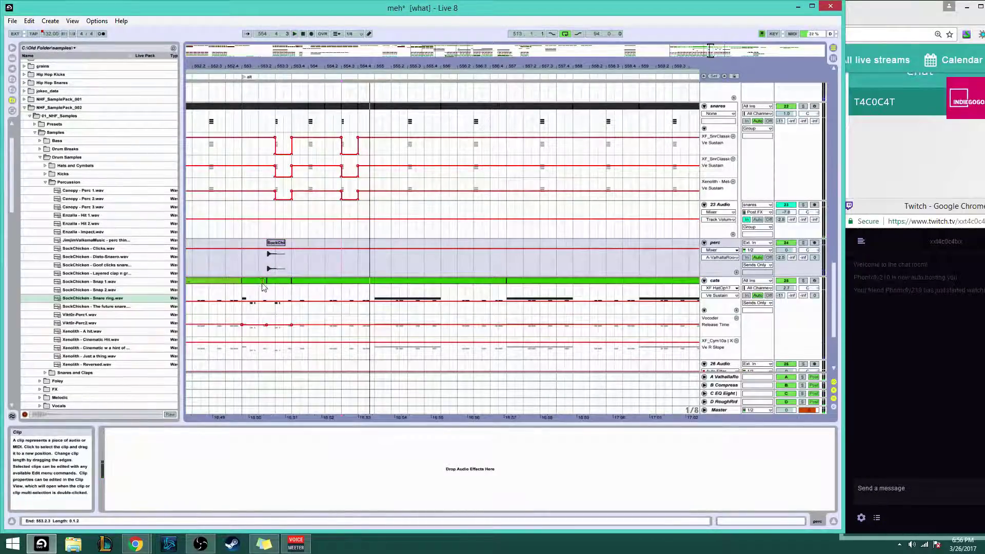
left_click(257, 282)
key("space")
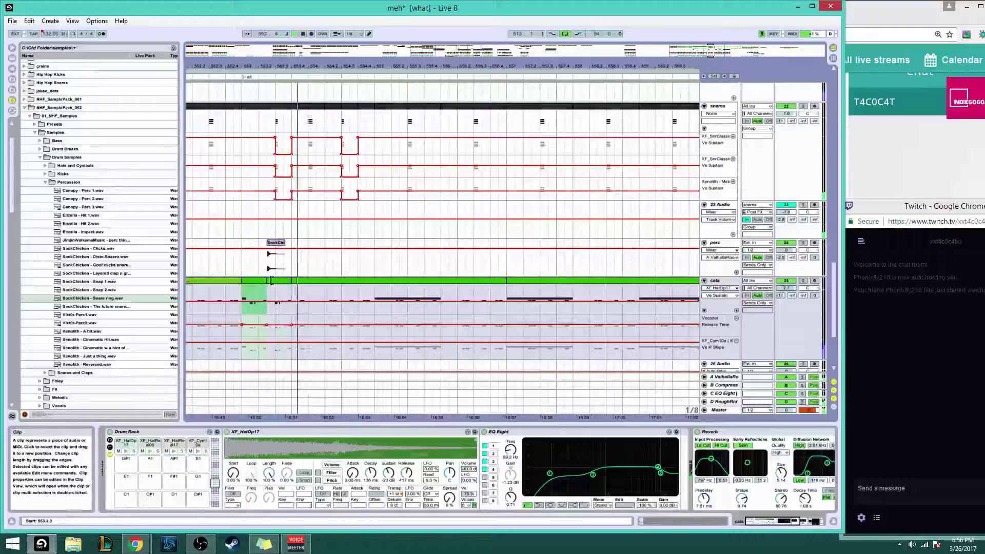
left_click(277, 268)
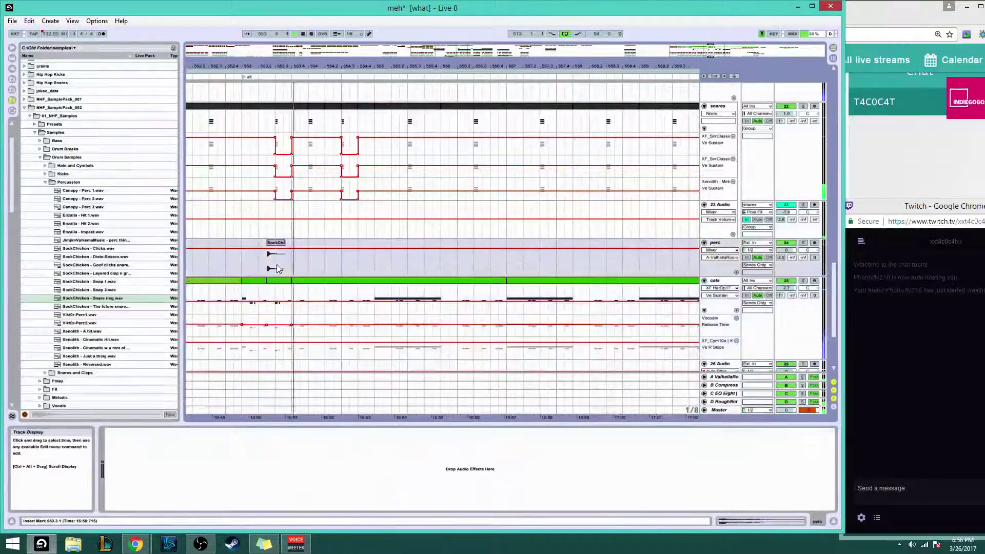
key("space")
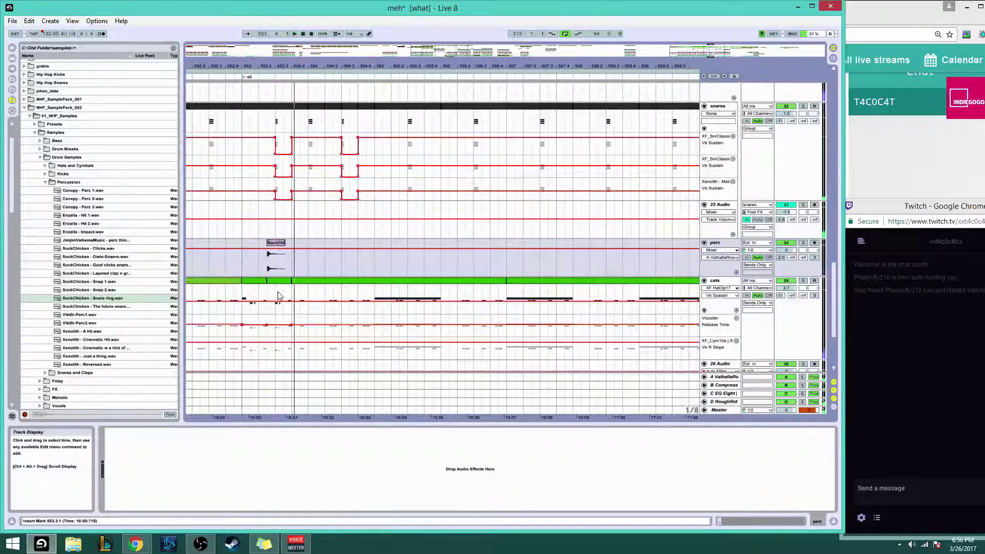
Copy the short hat section after the first snare dip on the cats track to 554.3.1 and play it back
key("space")
left_click_drag(277, 292, 294, 290)
left_click(343, 136)
key("space")
key("space")
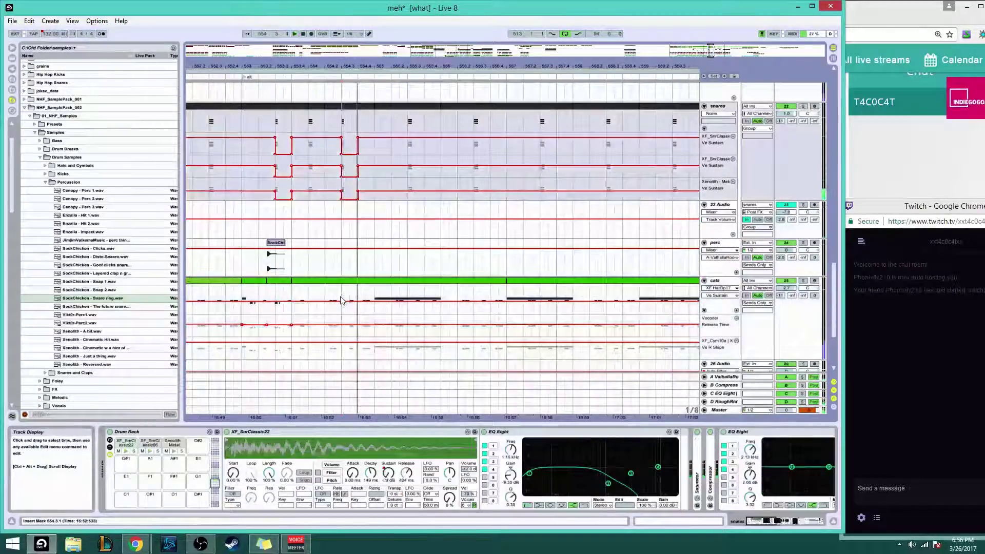
left_click(340, 297)
key("ctrl+v")
key("space")
scroll(359, 299, "down", 3)
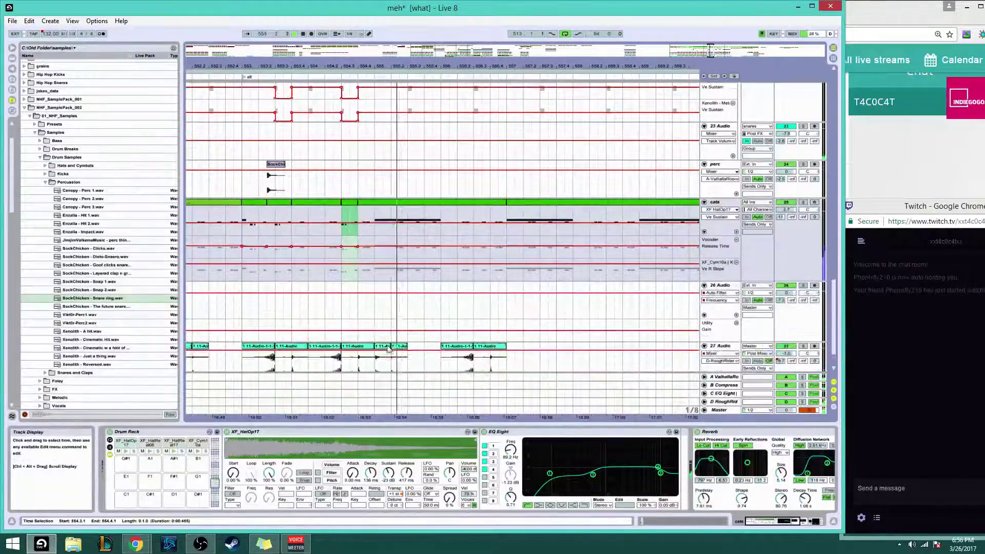
left_click(254, 209)
scroll(366, 294, "up", 3)
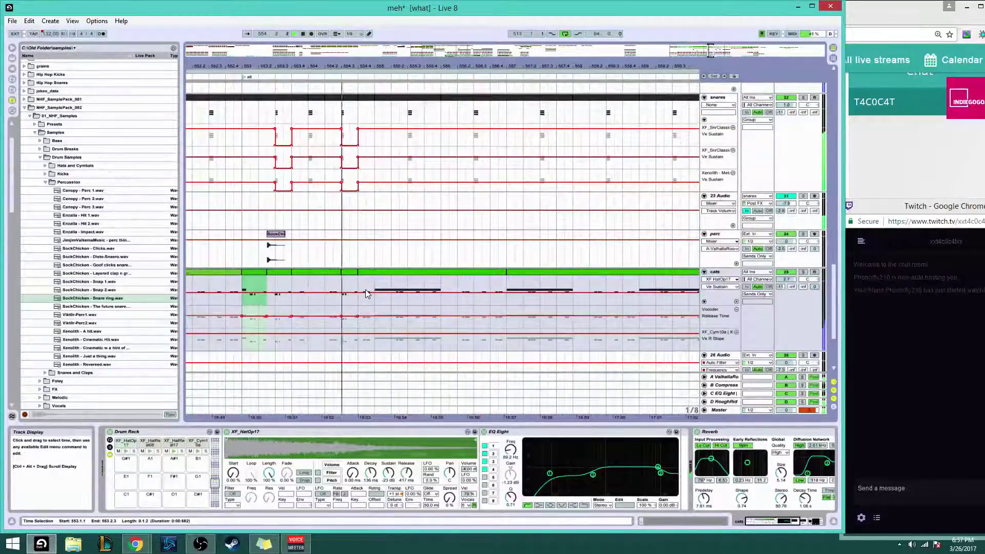
Copy the snares track's pattern and sustain automation starting at 553.1.1 and paste it at 555.1.1
scroll(367, 294, "up", 3)
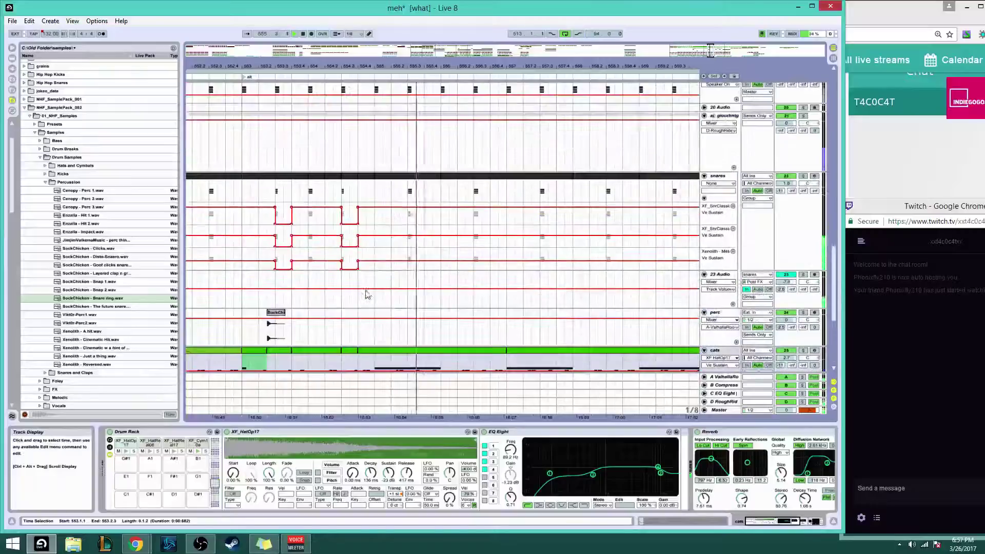
left_click_drag(240, 191, 366, 193)
key("space")
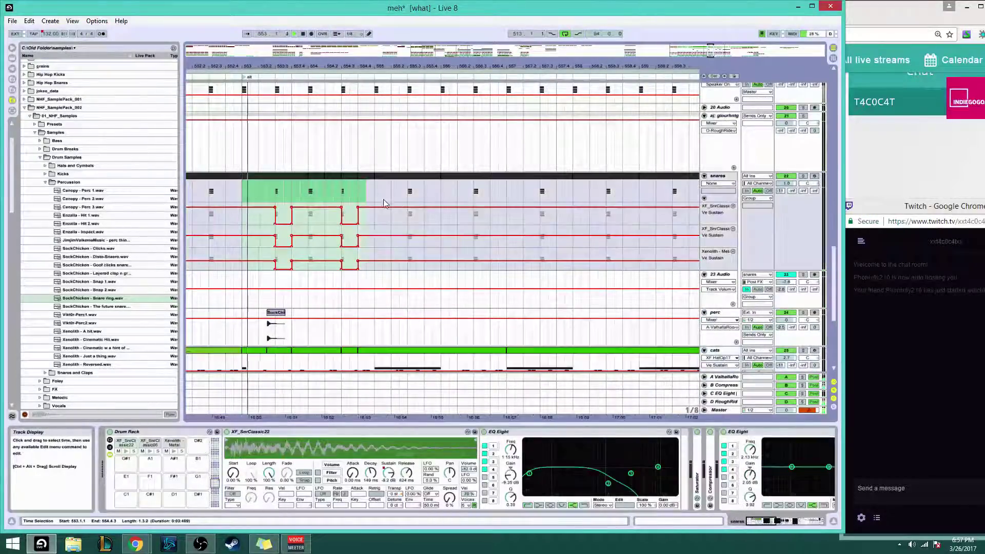
scroll(383, 199, "up", 3)
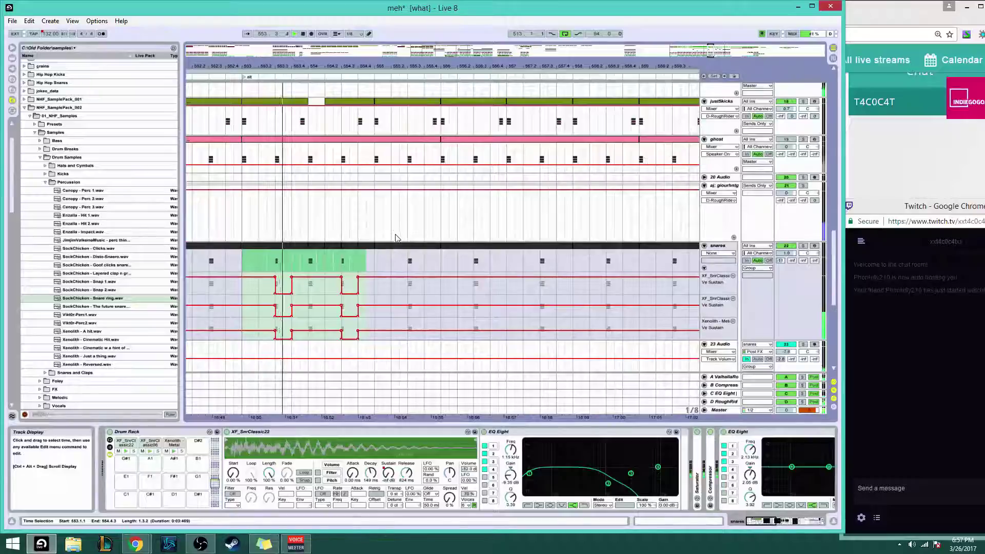
left_click(375, 265)
key("ctrl+v")
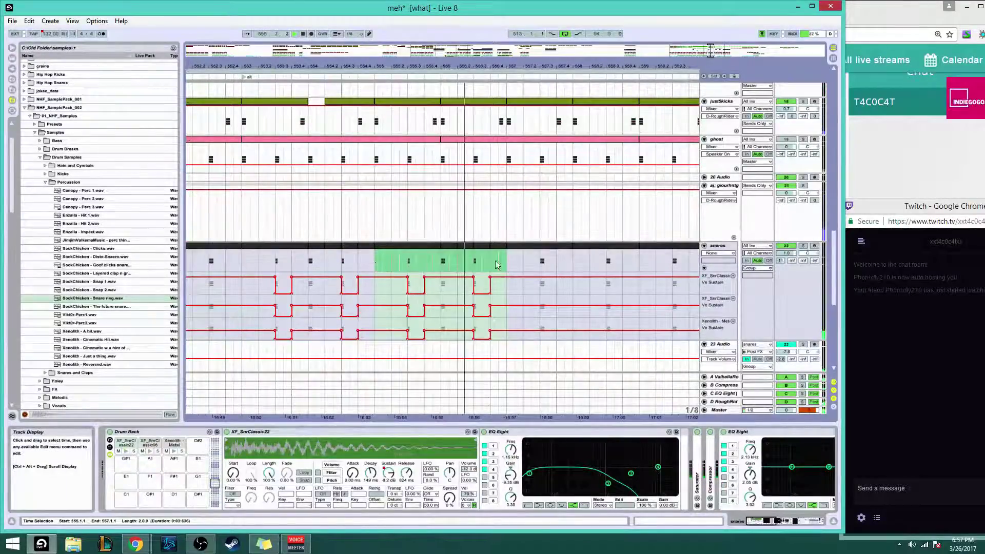
Duplicate the perc track's two-bar range from 553.1.1 to 555.1.1 into the following two bars
scroll(465, 305, "down", 4)
scroll(465, 305, "down", 2)
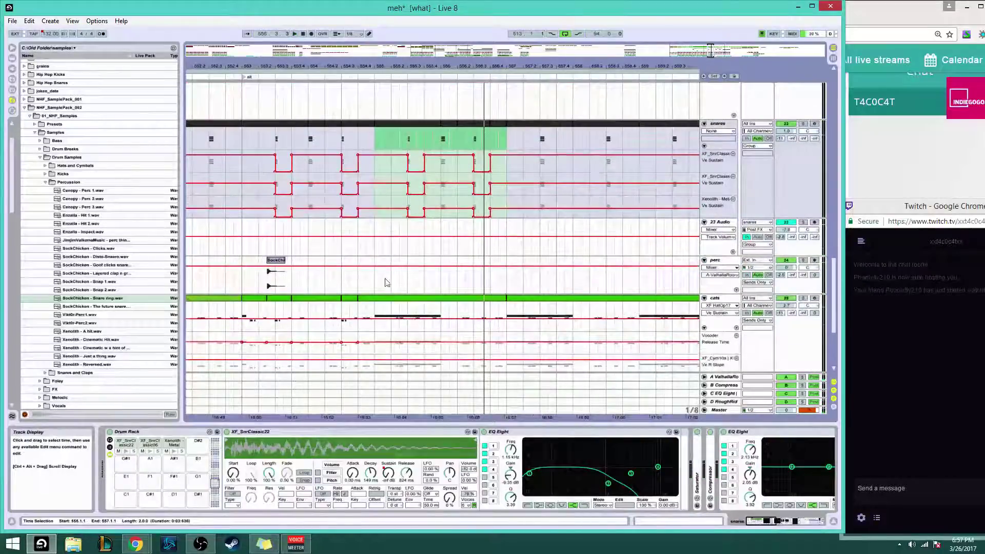
left_click_drag(373, 285, 245, 291)
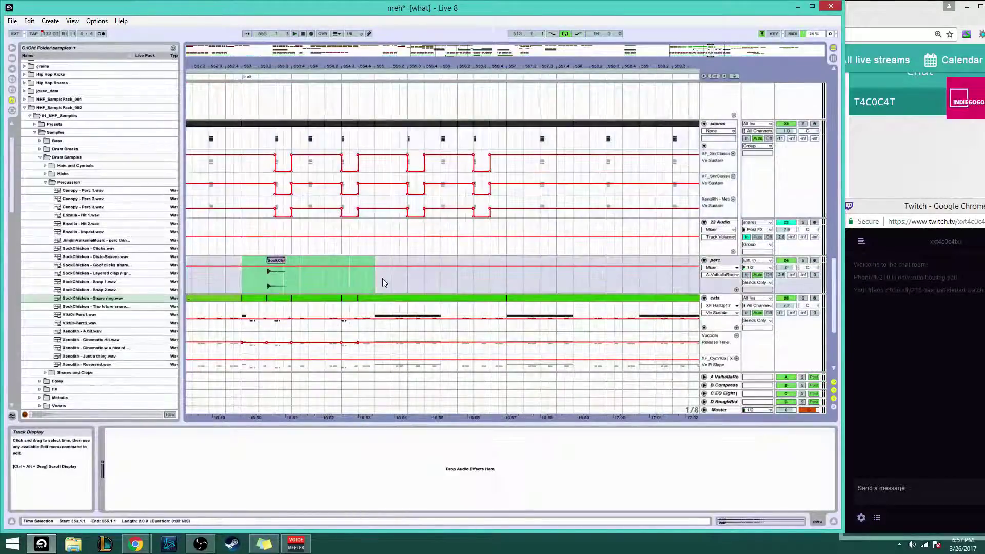
key("ctrl+d")
Duplicate the cats track's two-bar hat pattern from 553.1.1 to 555.1.1 into the following two bars
scroll(377, 278, "down", 3)
left_click(252, 249)
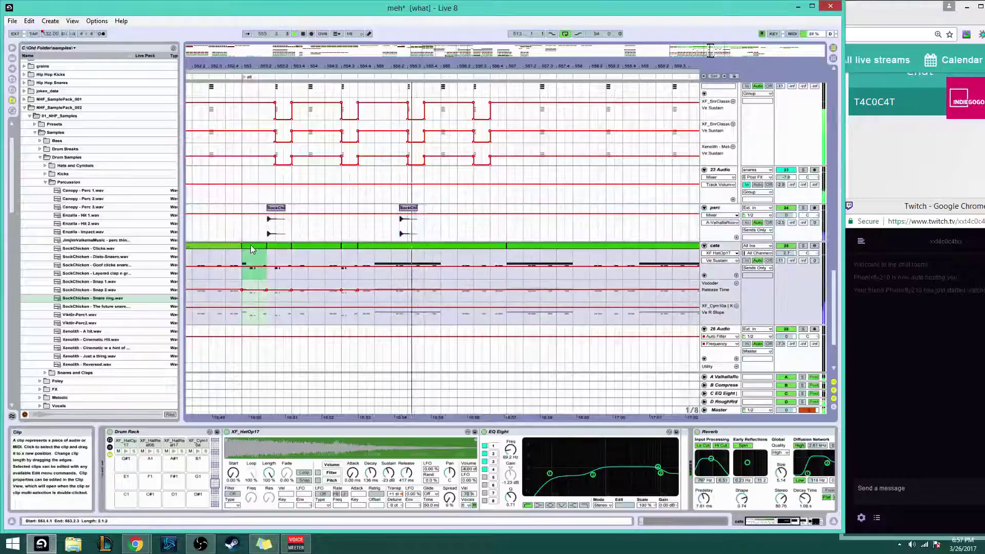
left_click_drag(374, 267, 241, 267)
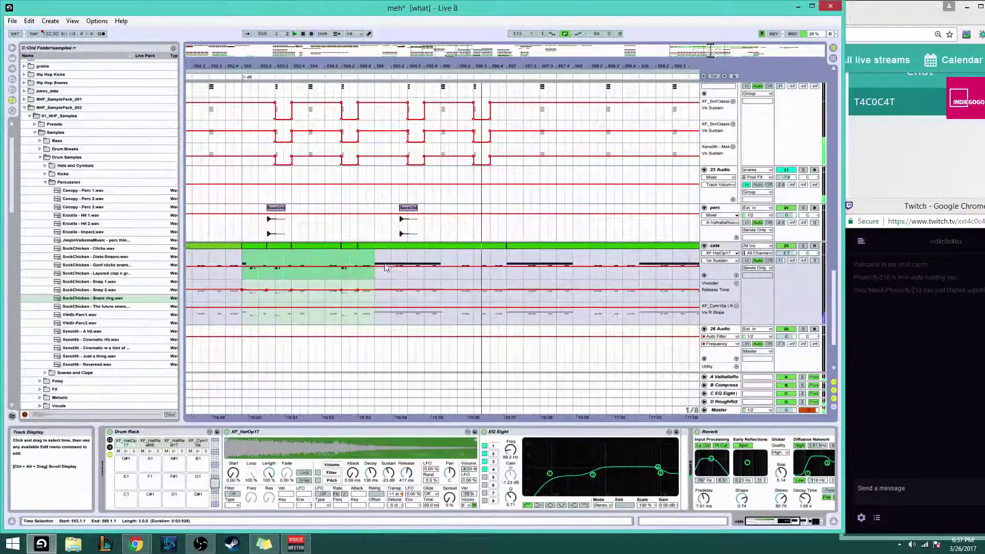
key("ctrl+d")
Duplicate the 27 Audio track's clips from 553.1.1 to 555.1.1 over the following two bars
scroll(384, 277, "down", 3)
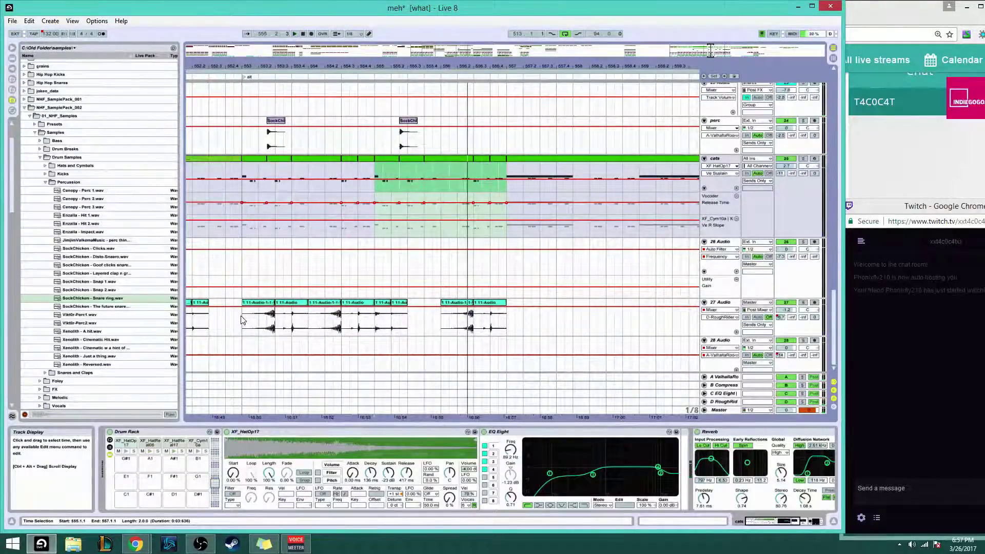
left_click_drag(243, 321, 386, 320)
key("ctrl+d")
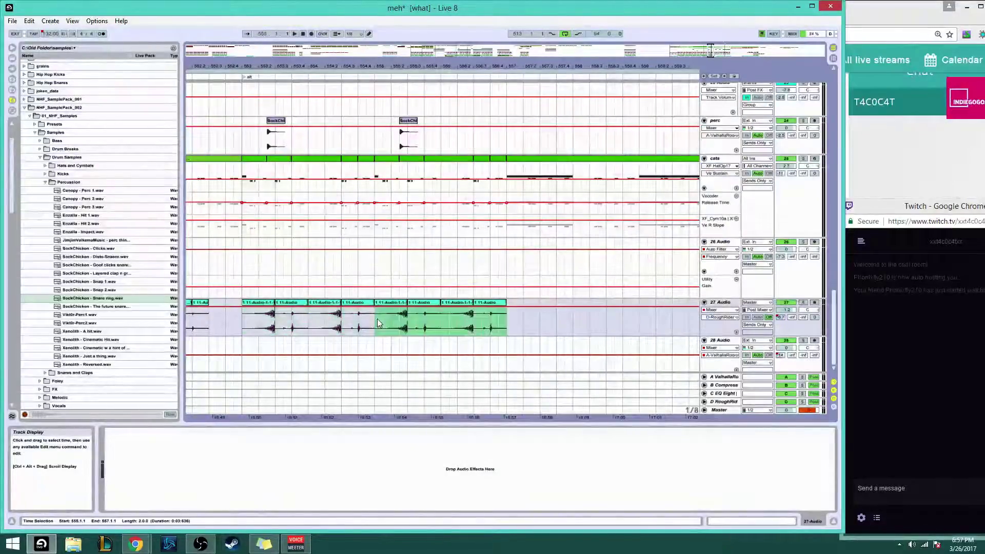
Duplicate the kick track's two-bar range from 553.1.1 to 555.1.1 into the following two bars
left_click(267, 310)
scroll(480, 233, "up", 10)
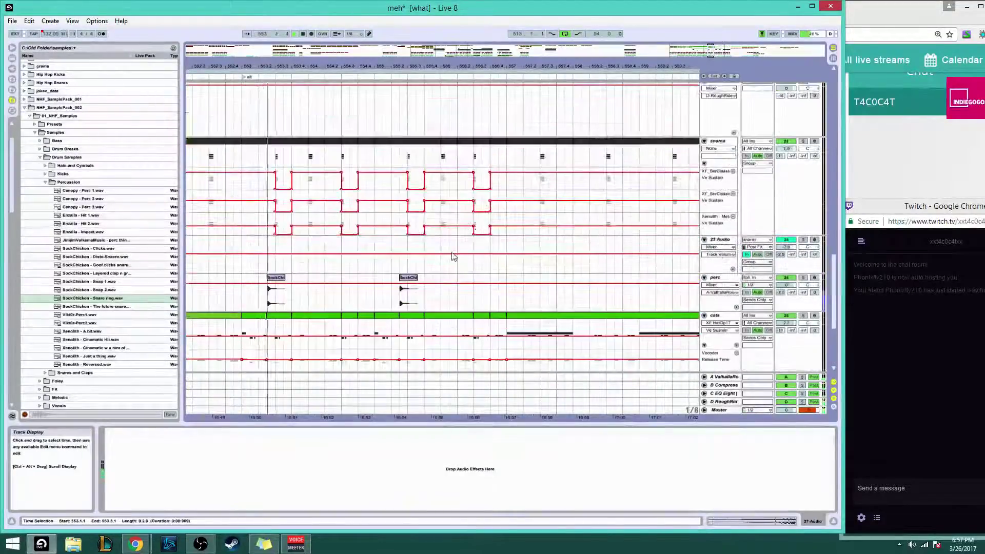
scroll(434, 304, "up", 2)
left_click_drag(244, 193, 377, 199)
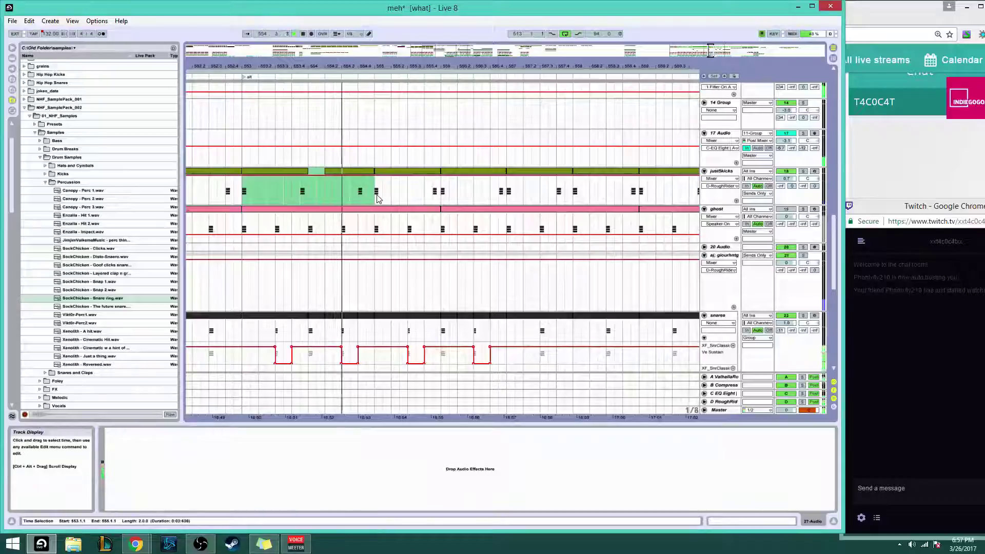
key("ctrl+d")
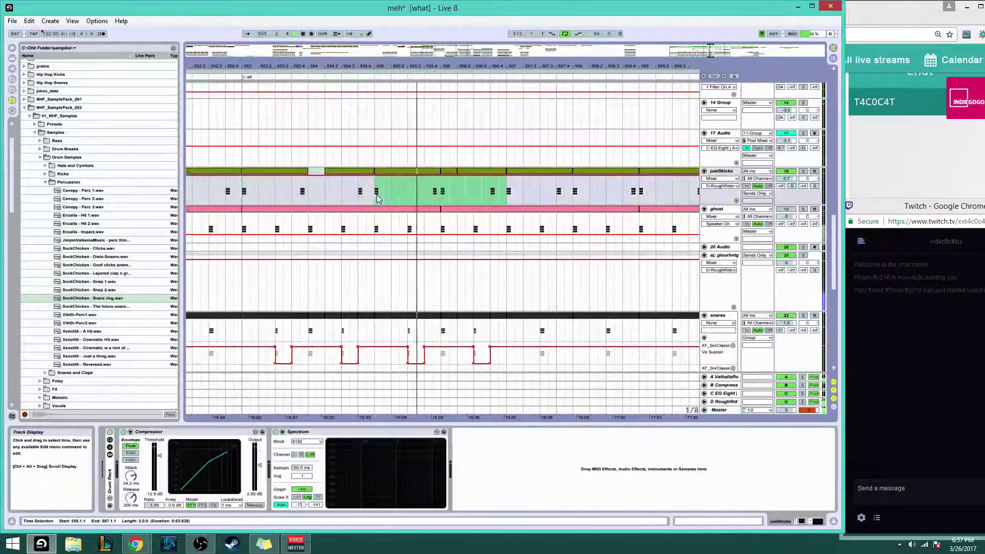
Delete the short kick clip at 556.1.1 and play back the arrangement from bar 553
left_click(444, 173)
key("Delete")
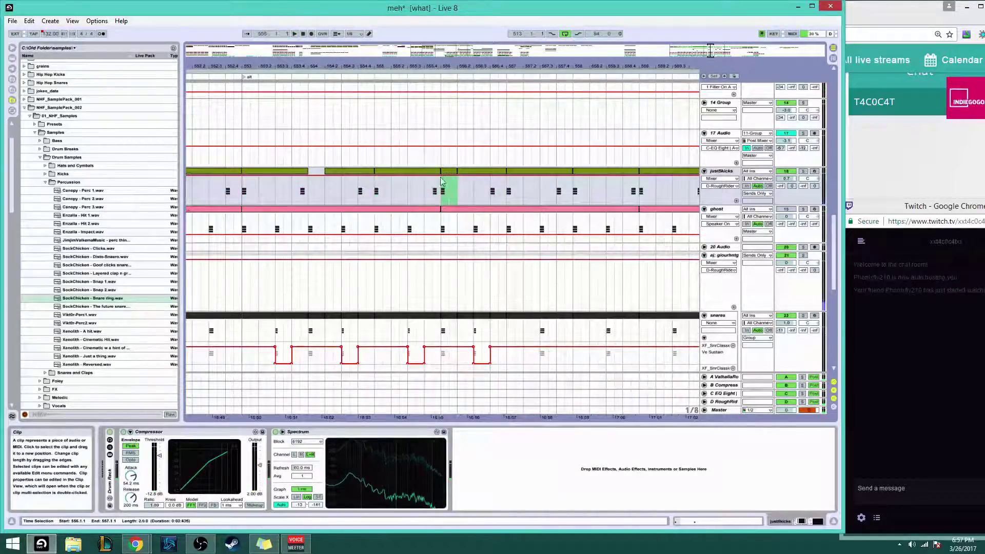
left_click(296, 173)
key("space")
scroll(364, 238, "down", 3)
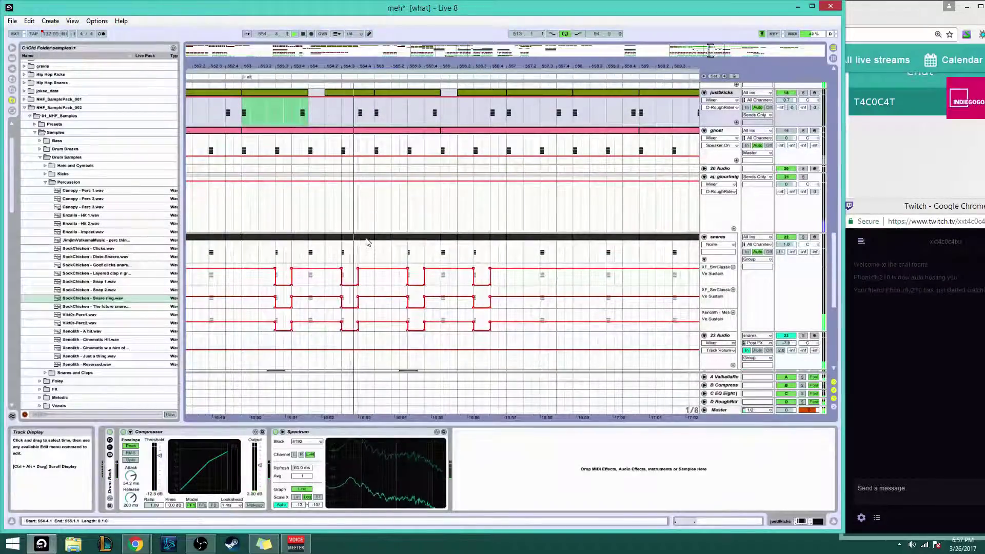
scroll(366, 241, "down", 1)
scroll(366, 241, "down", 7)
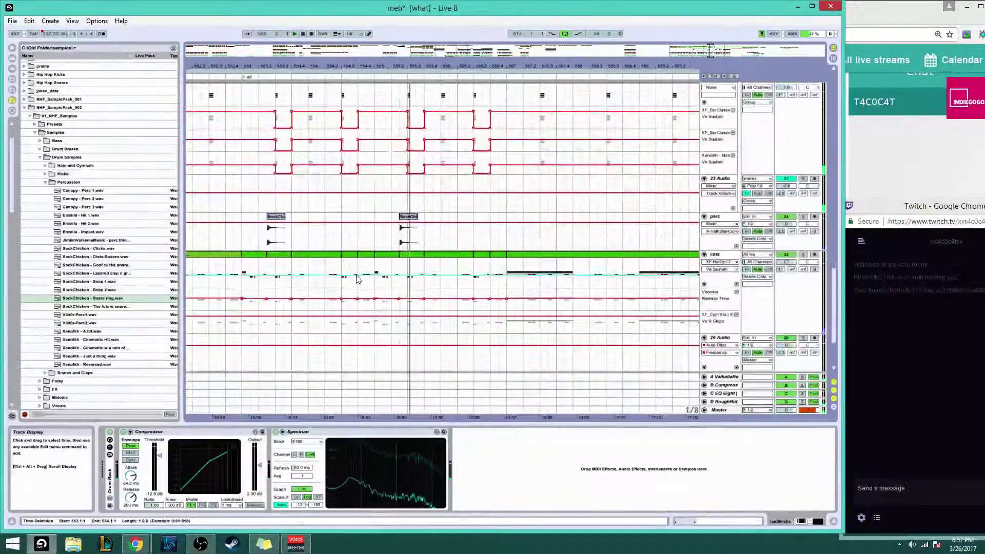
Open the short cats clip at 554.3.1 in the note editor and listen to it
left_click(350, 260)
double_click(350, 257)
key("space")
scroll(361, 270, "down", 2)
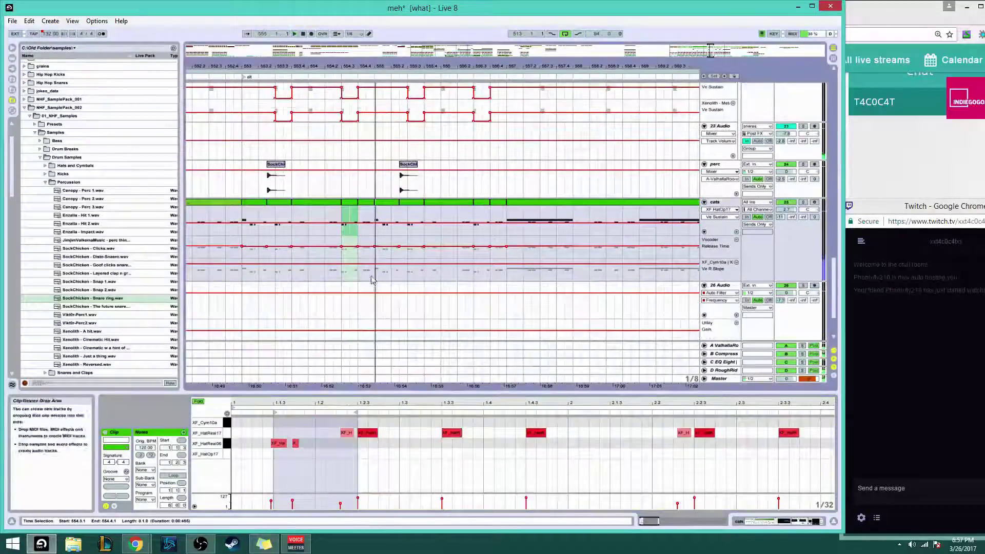
key("space")
key("space")
Add an XF_HatReal06 note at 2.4.4 near the end of the cats clip preceding bar 555 and audition it
double_click(371, 204)
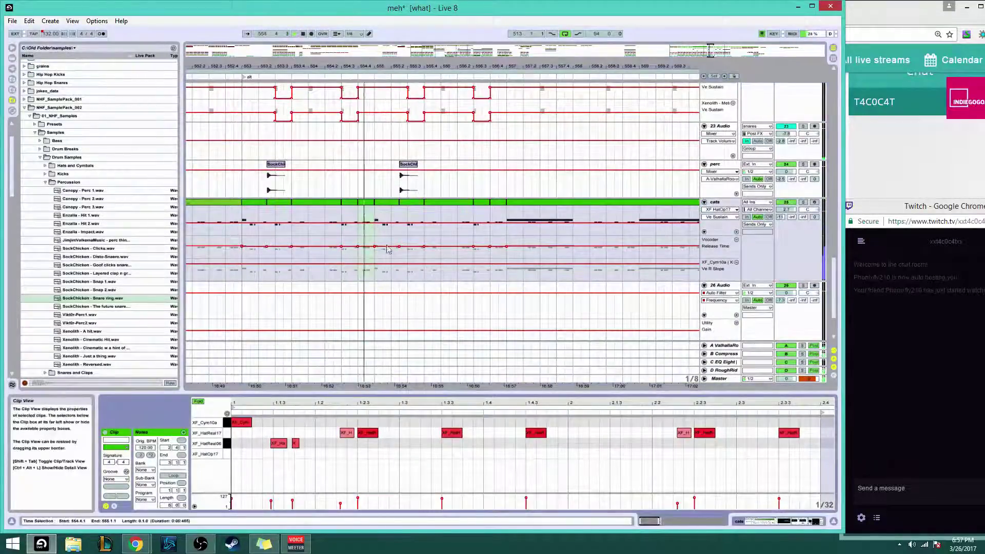
key("space")
key("space")
key("space")
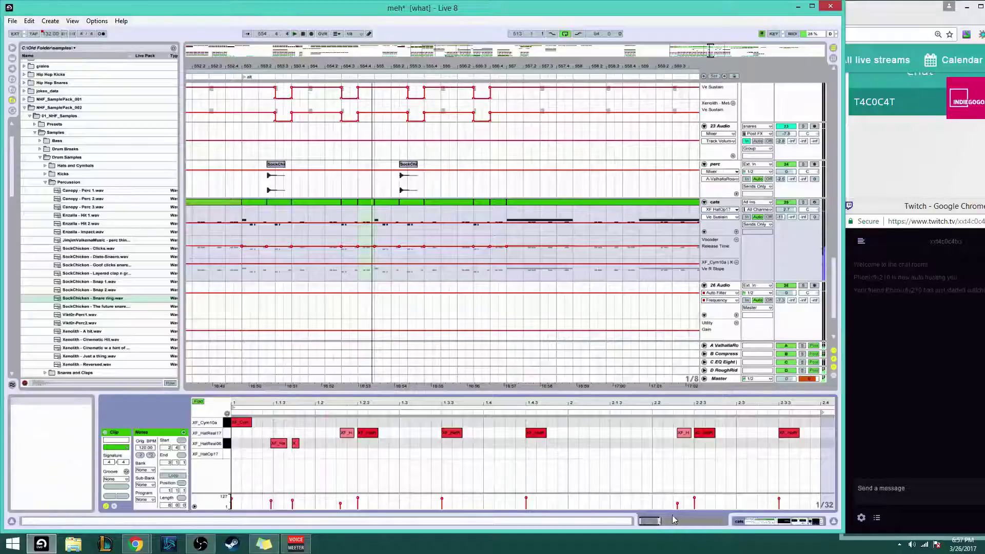
left_click_drag(650, 521, 657, 521)
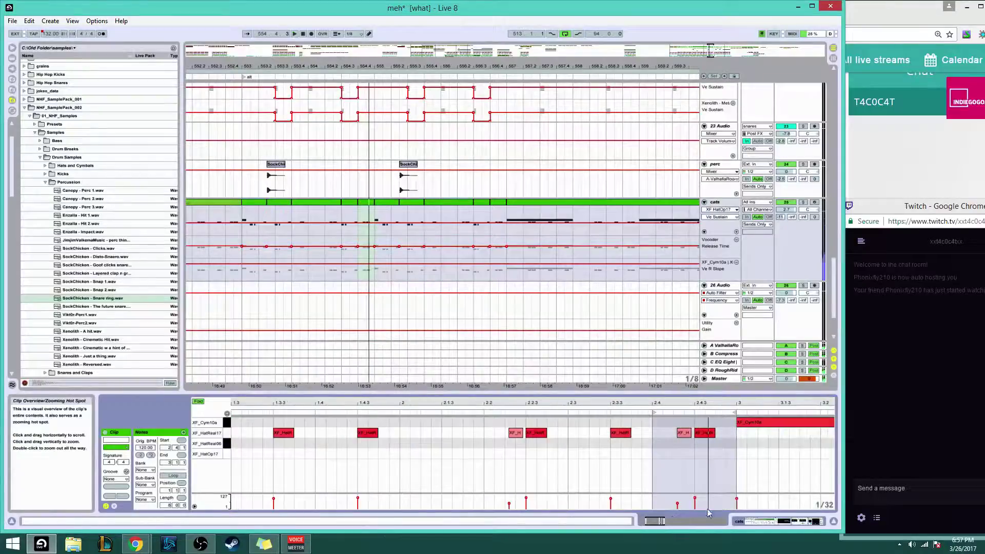
double_click(724, 452)
key("space")
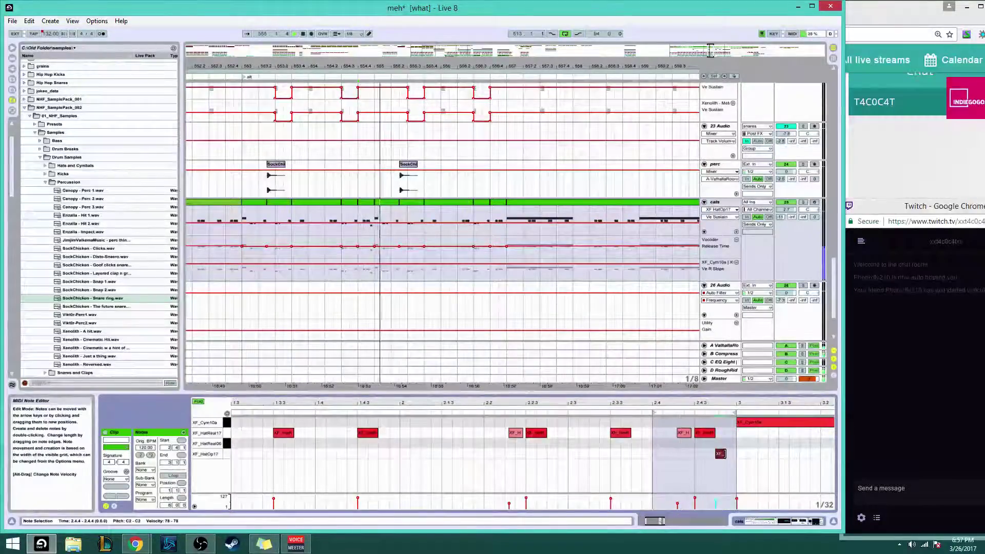
key("space")
key("Up")
key("space")
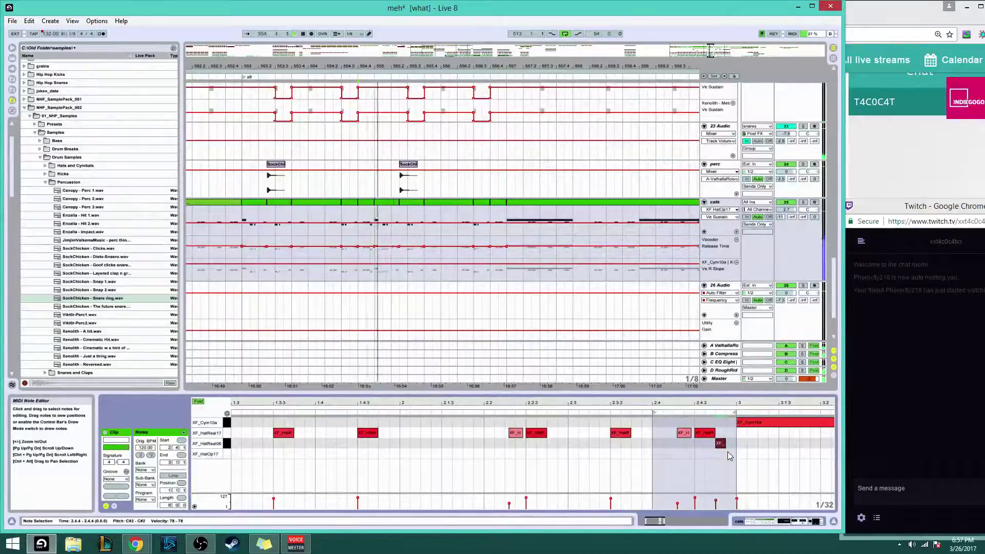
Solo the cats track and play it back from its clip at 553.1.1
left_click(254, 222)
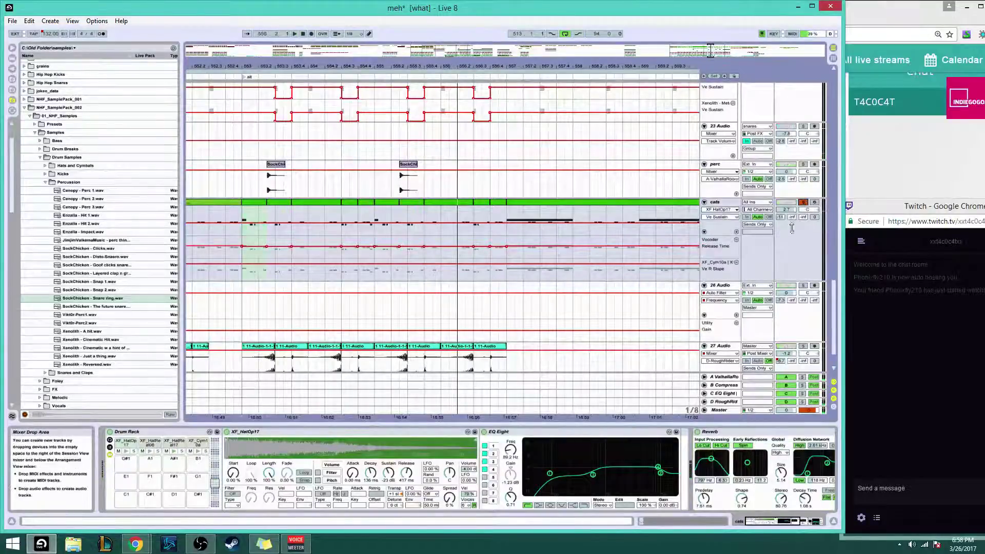
scroll(680, 389, "up", 1)
scroll(416, 322, "up", 1)
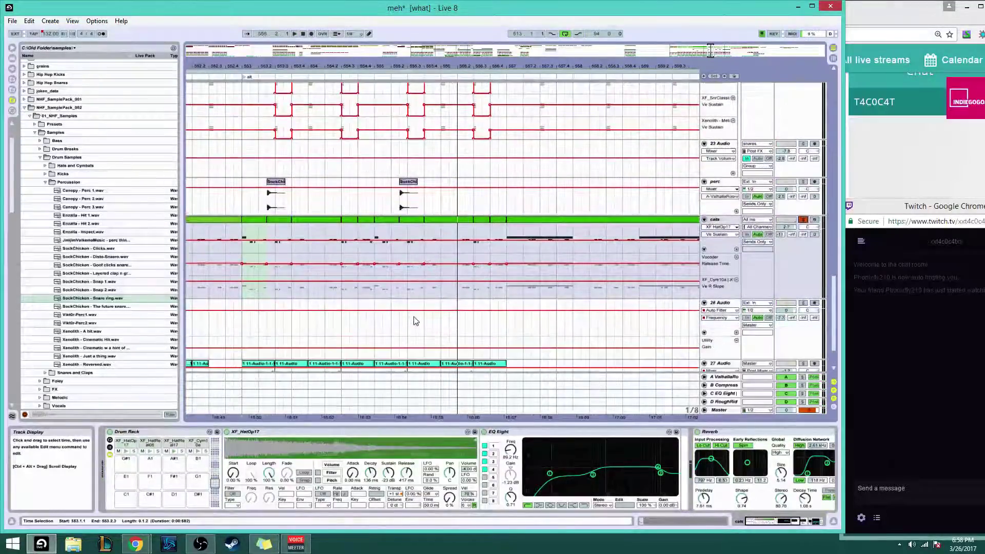
key("space")
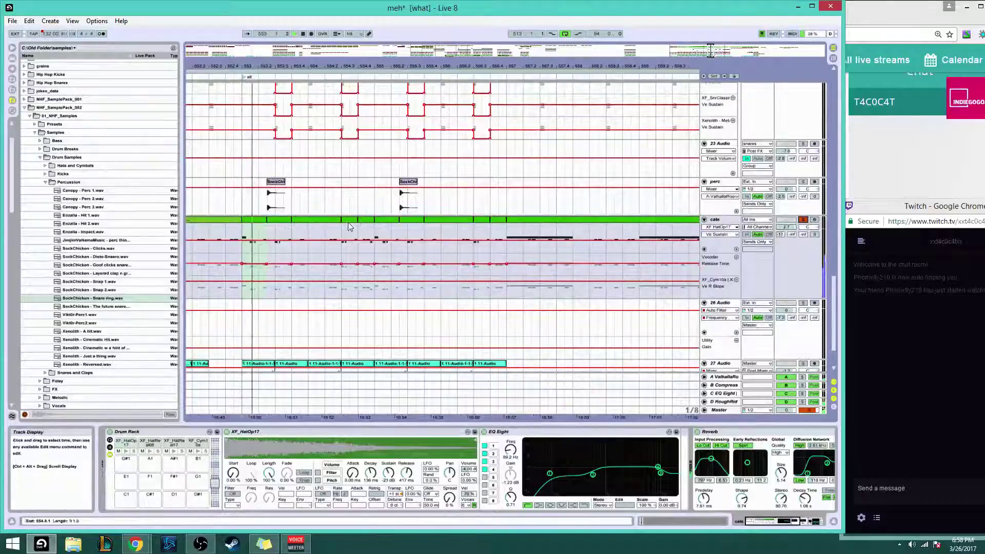
Solo the kick track and the group track above snares as well, and replay from bar 553
scroll(554, 253, "up", 20)
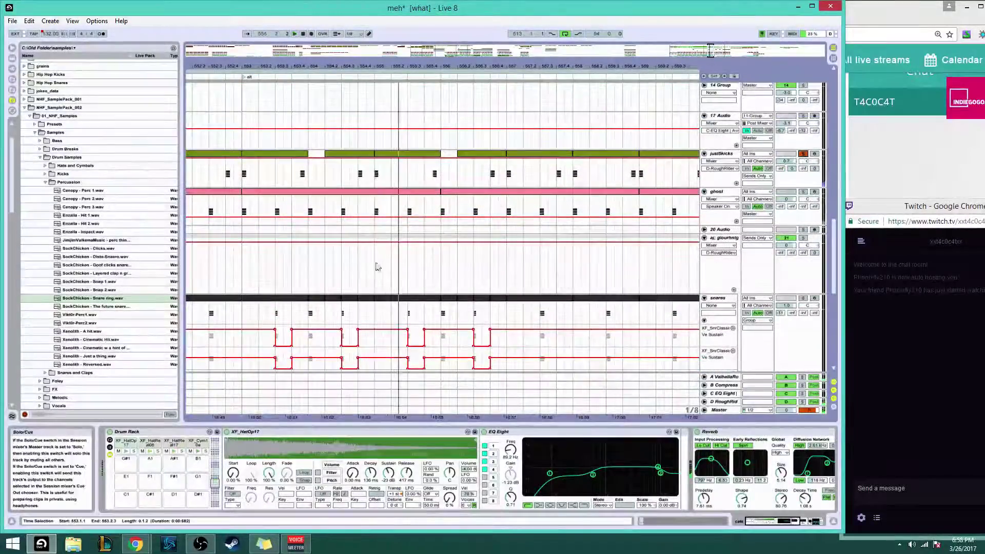
scroll(374, 268, "down", 10)
scroll(354, 354, "down", 7)
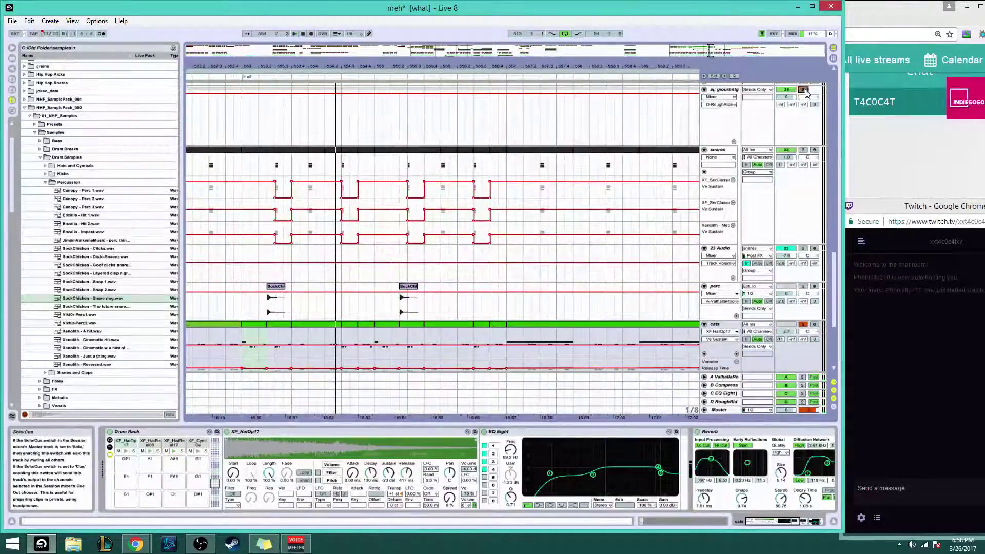
left_click(803, 89)
key("space")
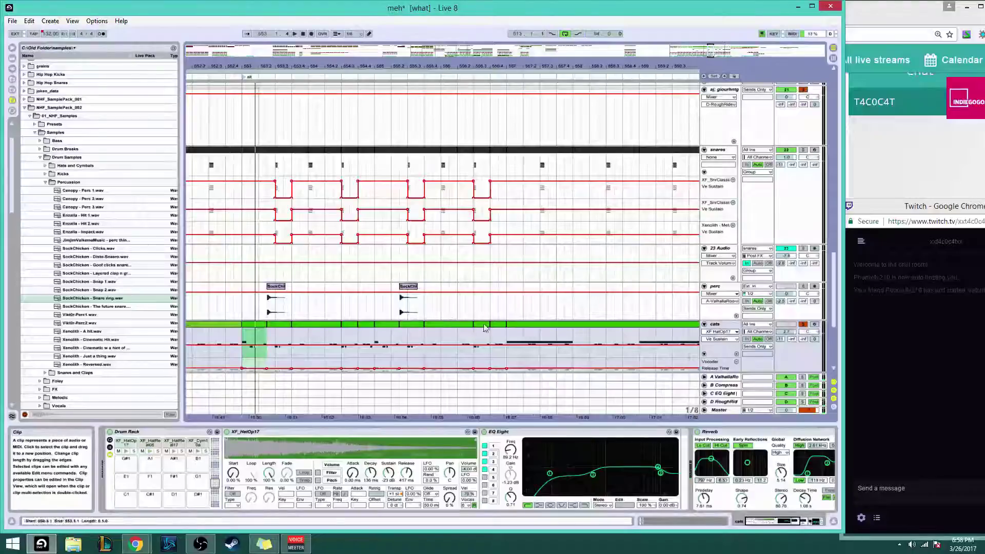
Consolidate the cats clips from 553.1.1 to 555.1.1 into one clip, open it in the note editor and play it
key("space")
left_click(414, 324, "shift")
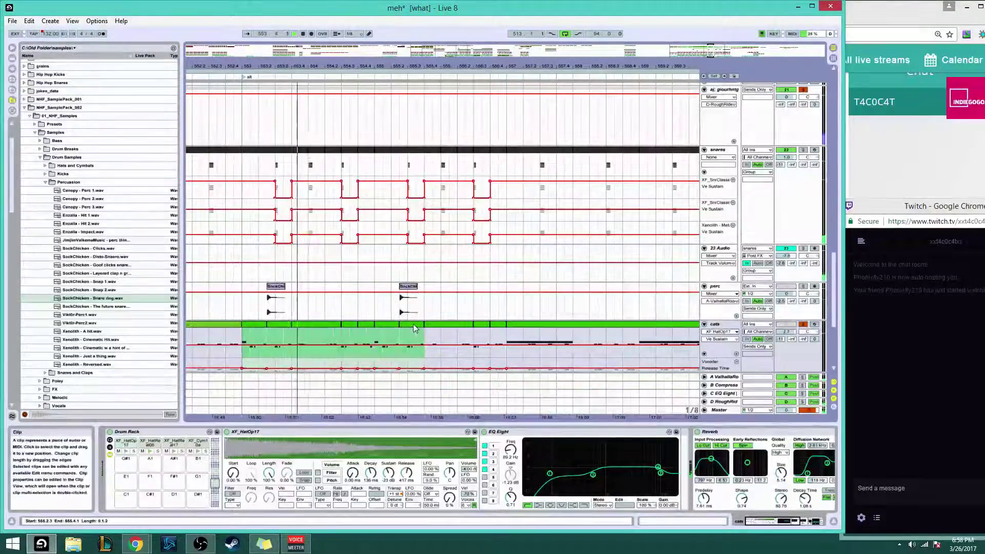
left_click(390, 328, "shift")
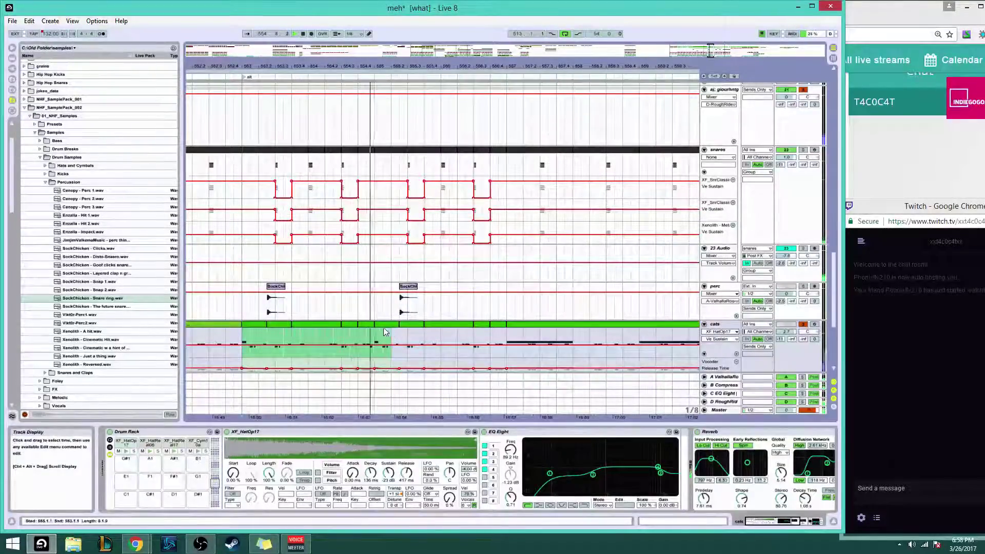
left_click(363, 328)
left_click(242, 323, "shift")
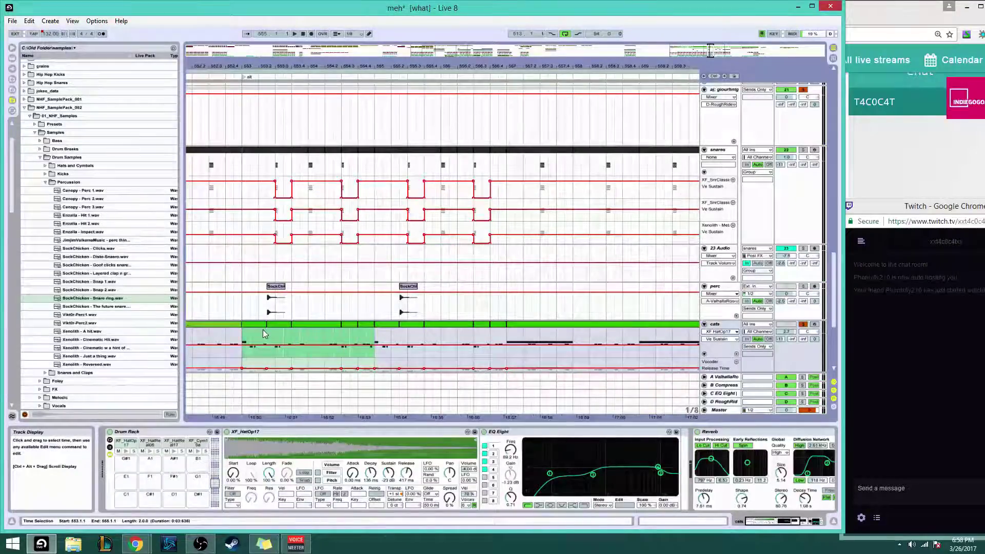
double_click(263, 334)
key("space")
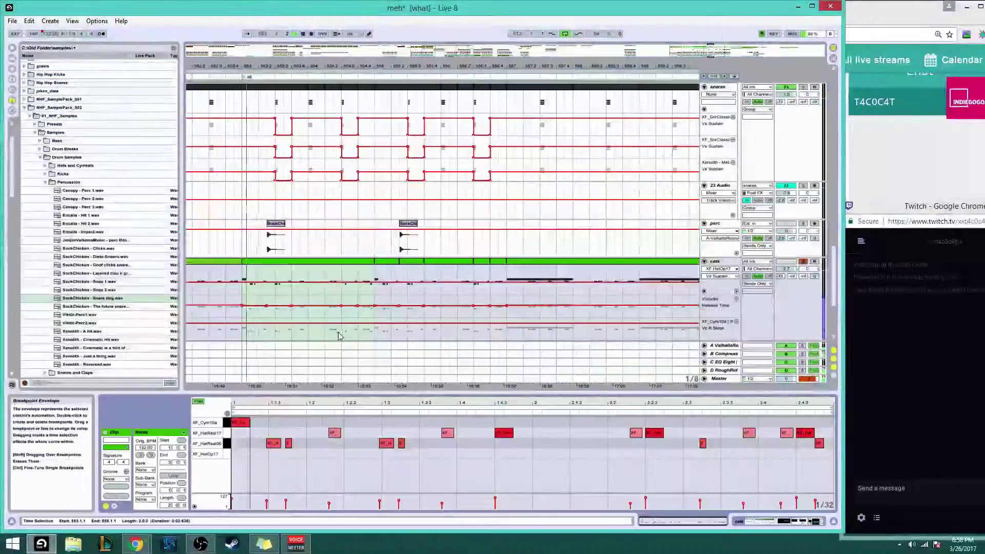
Turn off the note editor's grid and nudge the first XF_HatReal17 note, near 1.2.2, slightly later while auditioning its timing
right_click(356, 295)
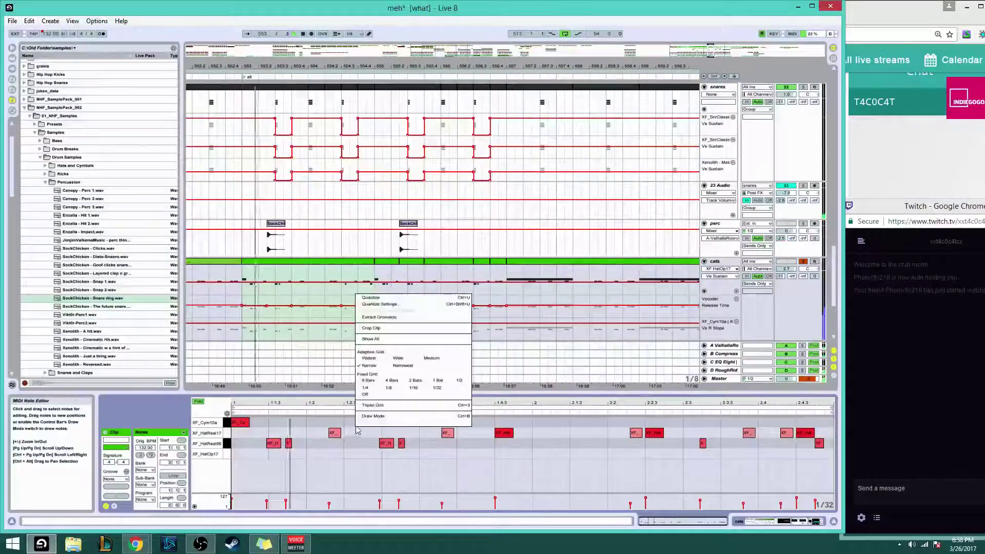
left_click(365, 395)
key("space")
left_click(335, 433)
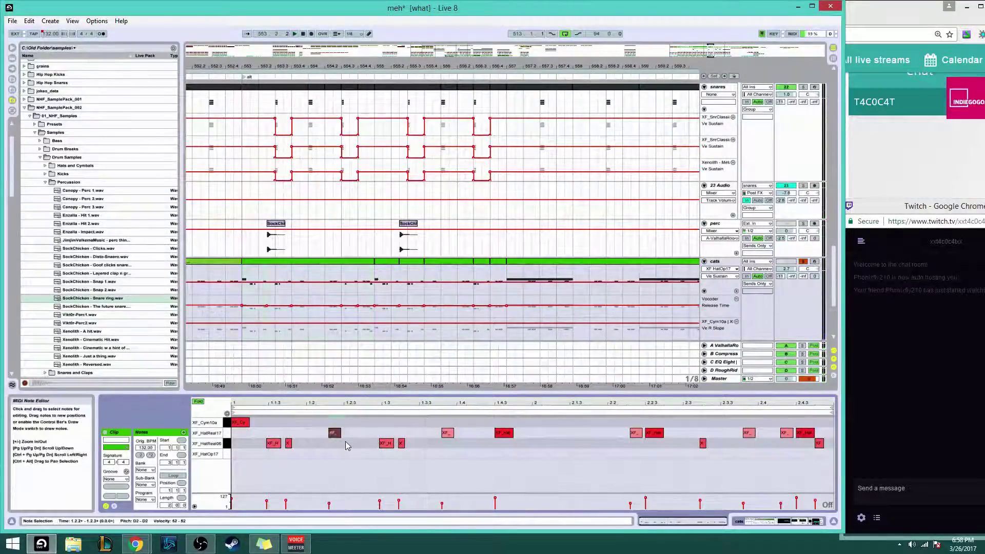
key("space")
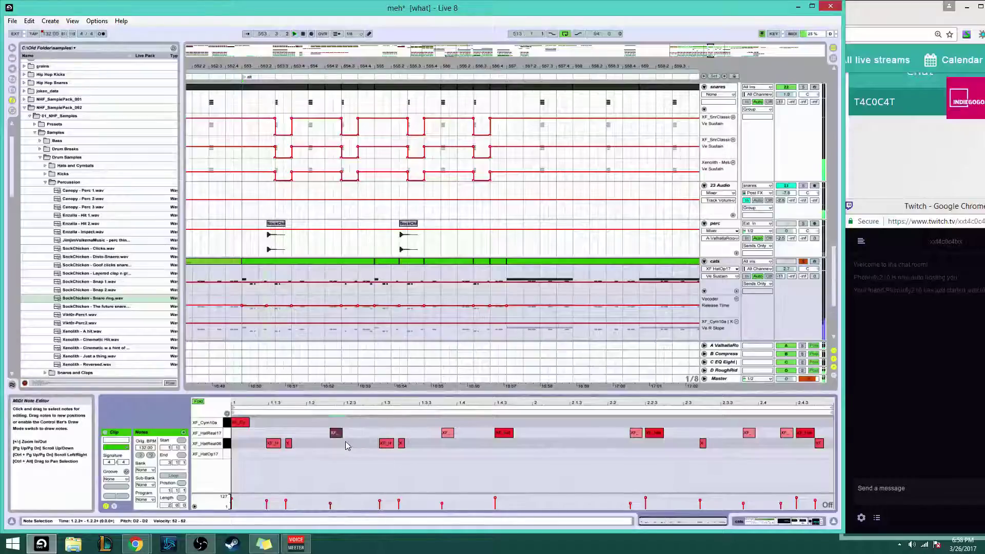
key("space")
key("Right")
key("space")
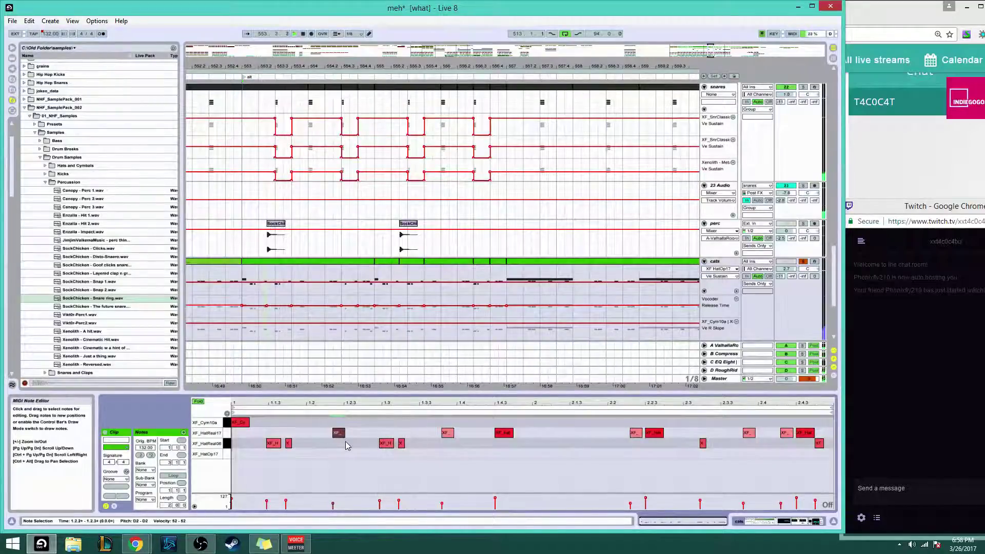
key("Left")
key("space")
key("space")
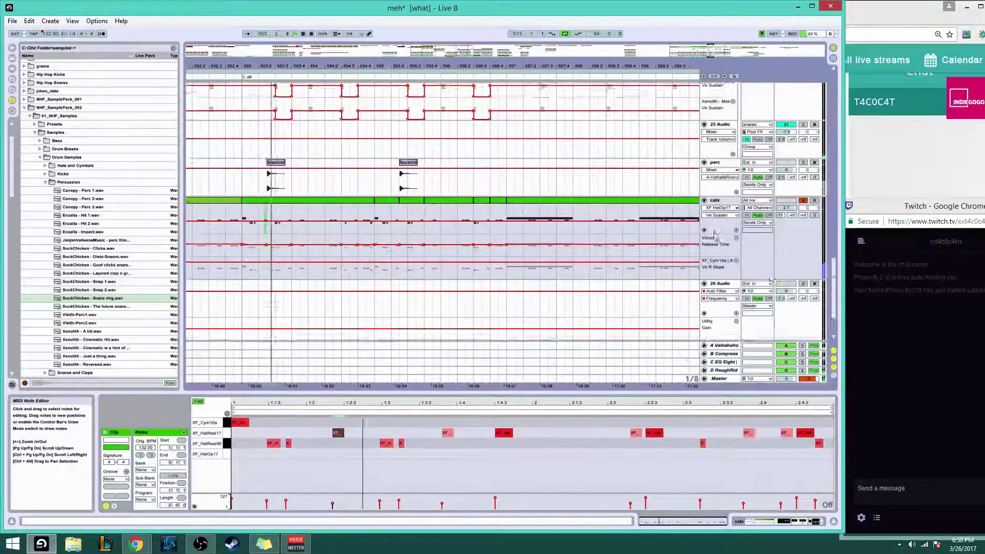
Solo the 27 Audio track alongside the cats track and return to the cats clip
scroll(624, 278, "down", 5)
scroll(494, 285, "up", 2)
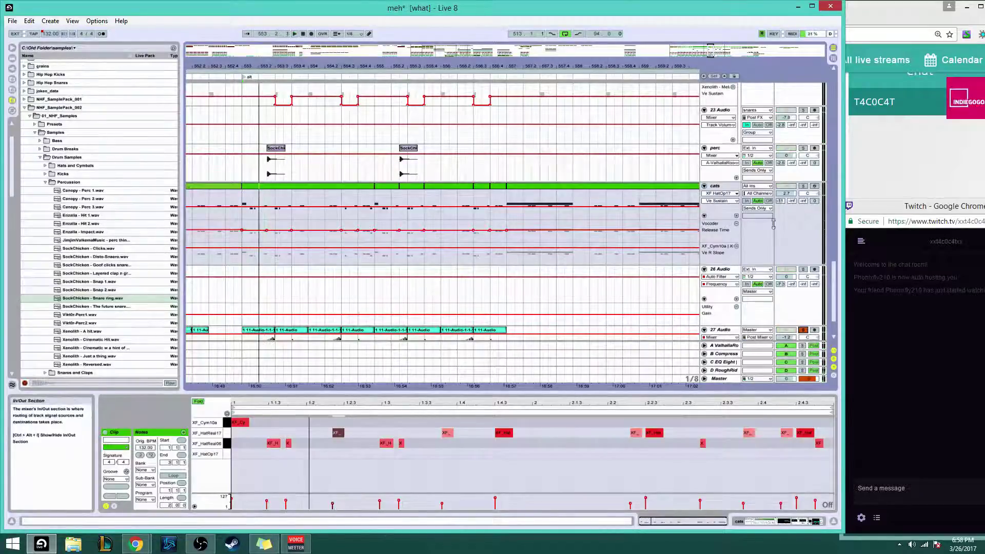
scroll(656, 308, "up", 8)
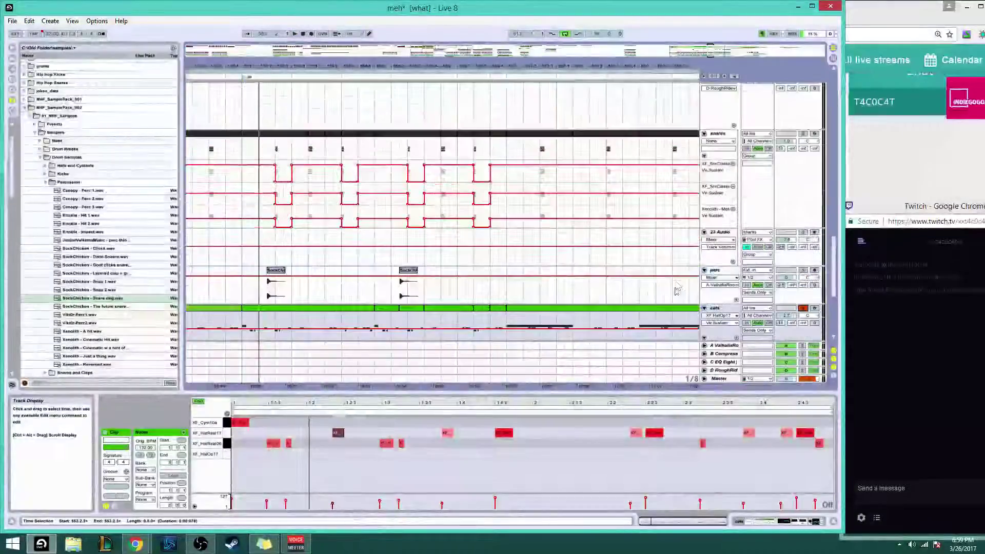
scroll(656, 308, "up", 2)
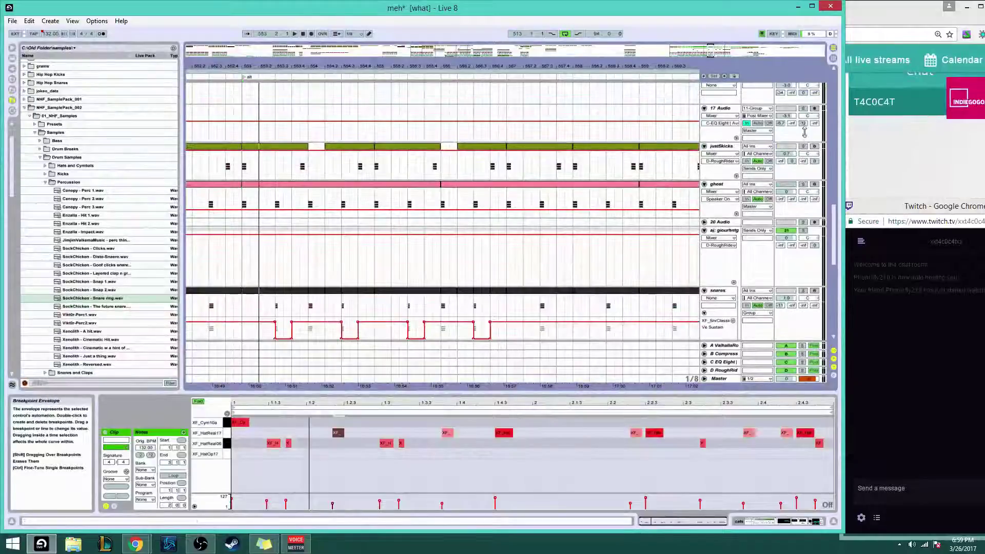
scroll(525, 326, "down", 2)
scroll(527, 328, "down", 4)
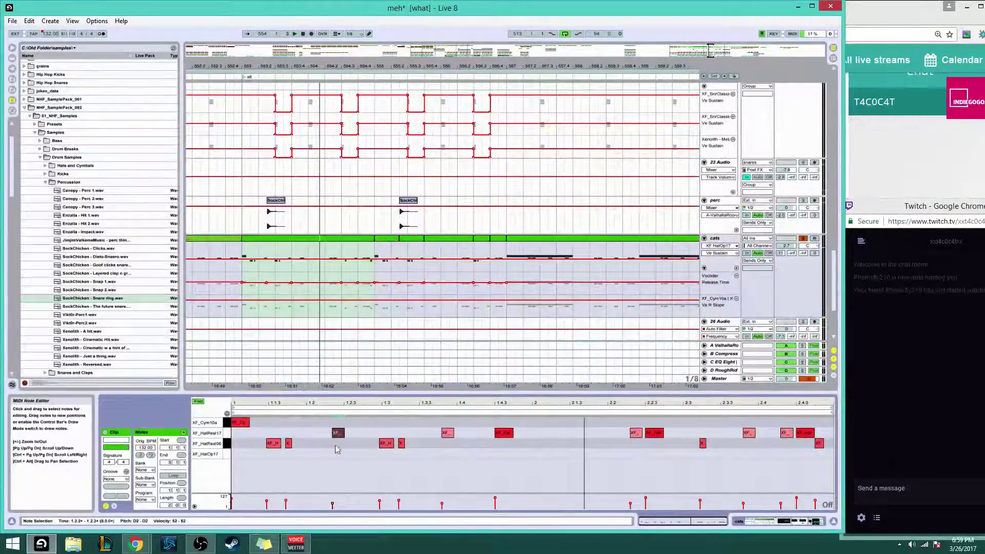
Replay the cats clip and nudge its selected XF_HatReal17 note slightly earlier
key("space")
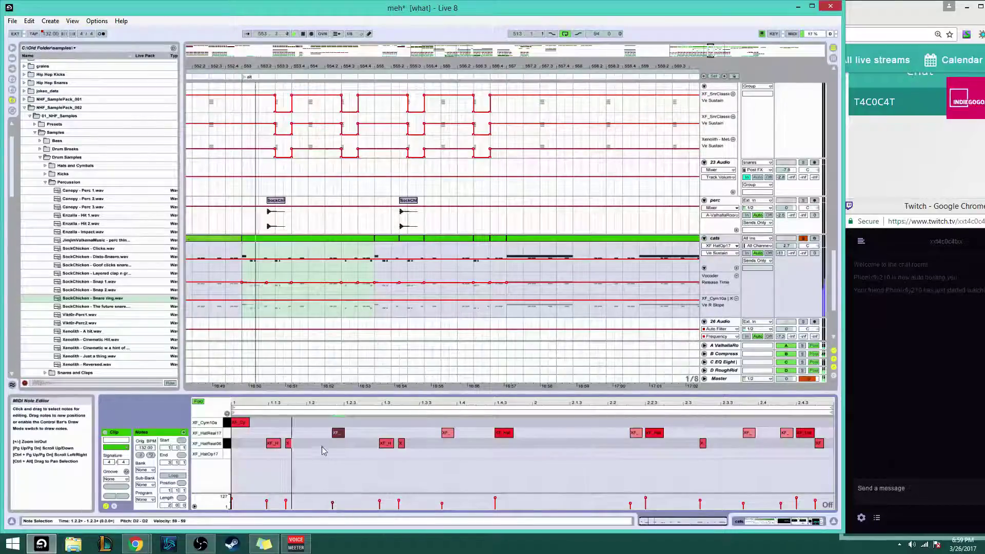
left_click_drag(319, 424, 348, 444)
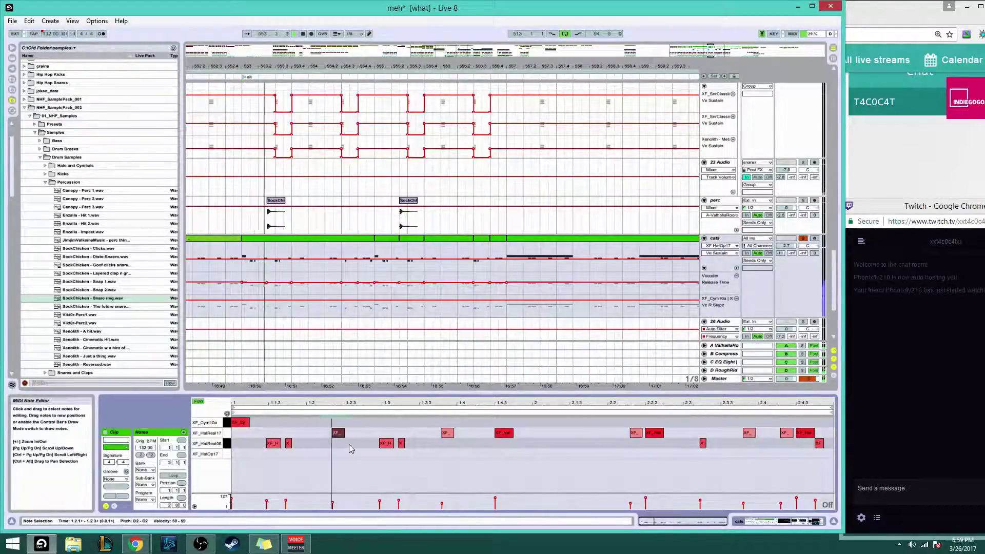
key("space")
key("Left")
key("space")
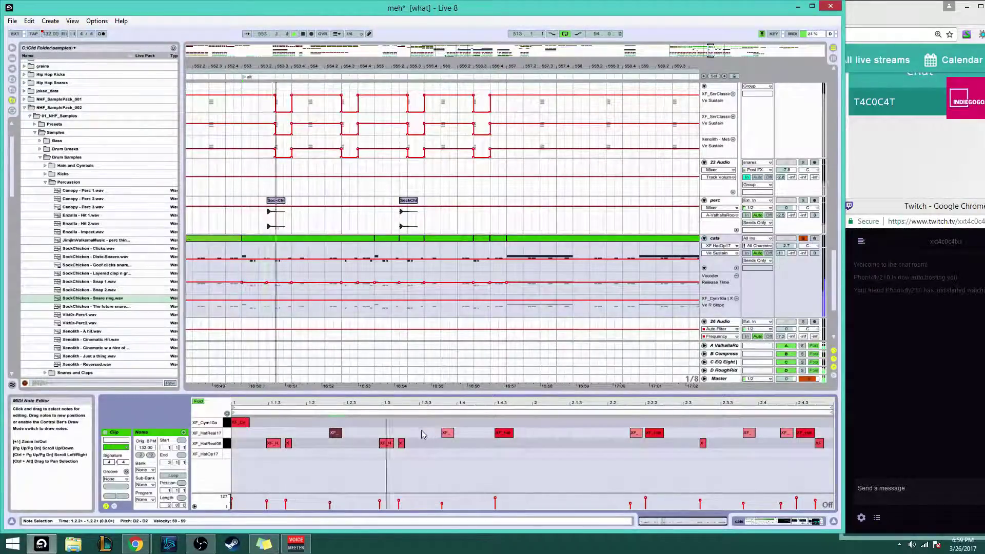
Open the 27 Audio clip at 553.3.1 in the sample editor, adjust its first warp marker after 3.3 and audition the timing
scroll(365, 277, "down", 3)
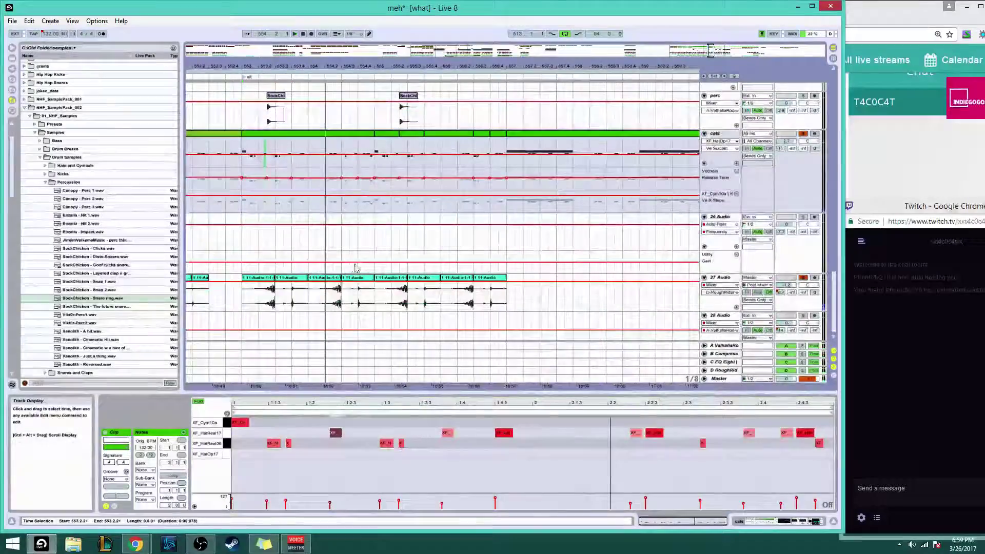
left_click(293, 284)
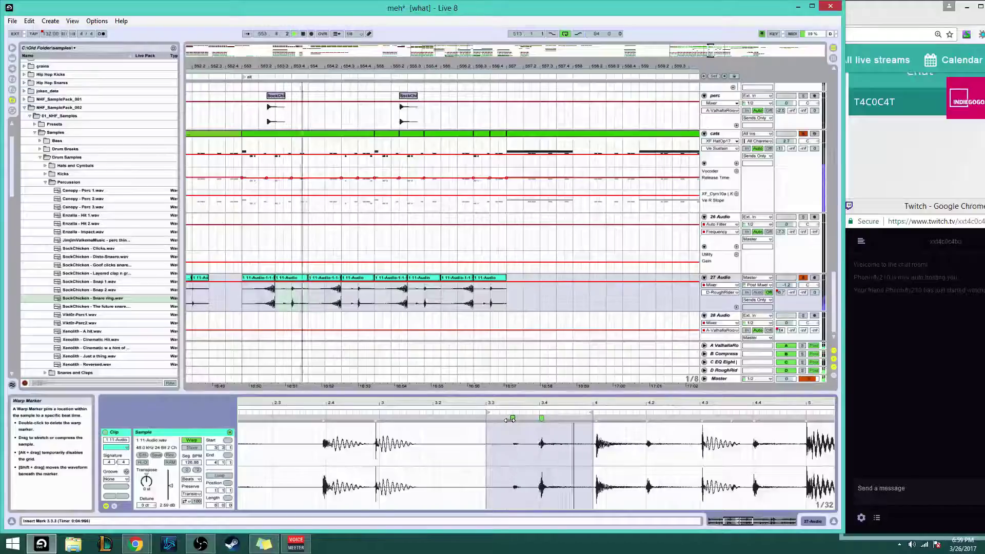
left_click_drag(513, 420, 541, 420)
key("space")
key("space")
key("space")
key("space")
left_click(291, 278)
key("space")
key("space")
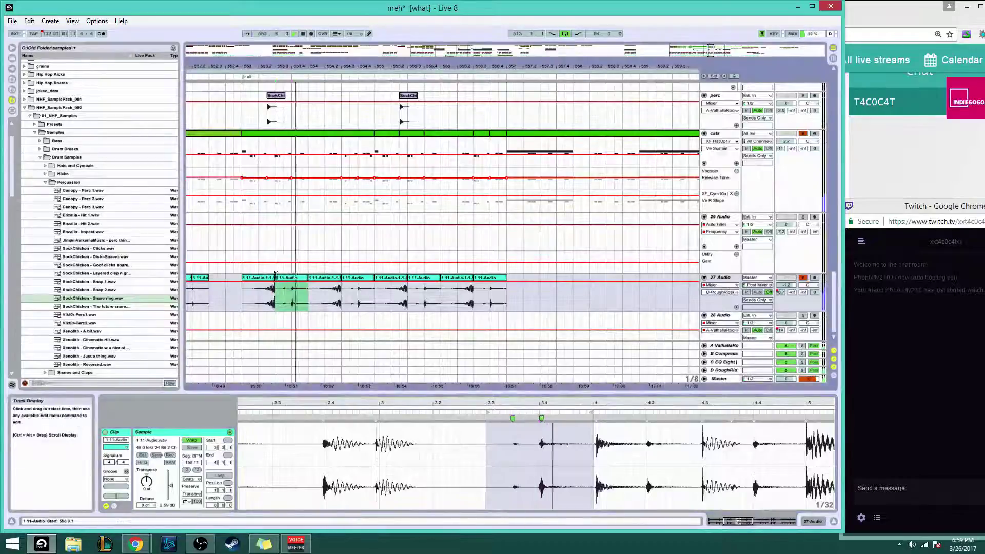
Consolidate the two 27 Audio clips between 553.1.1 and 554.1.1 into one clip
key("space")
left_click(276, 276)
left_click(271, 278)
key("space")
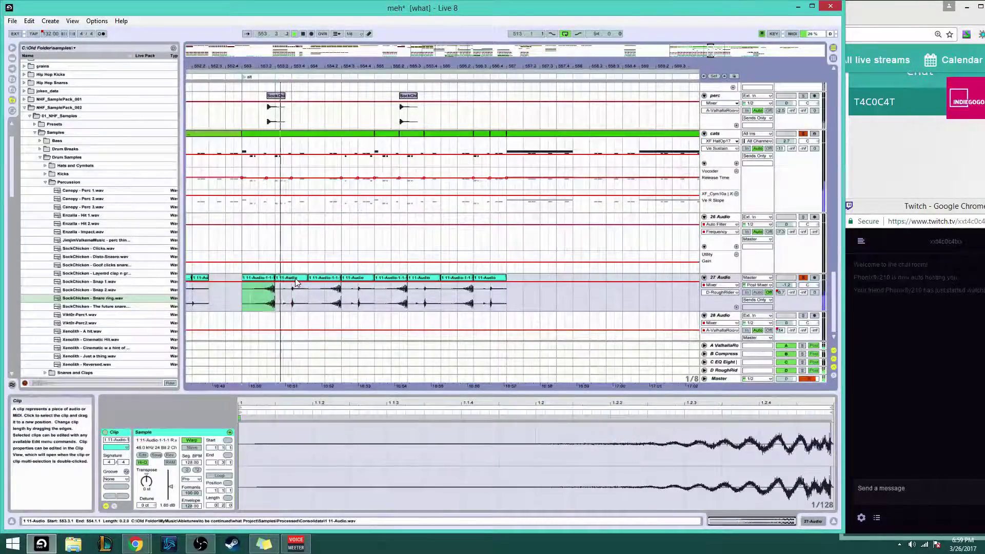
left_click(297, 280, "shift")
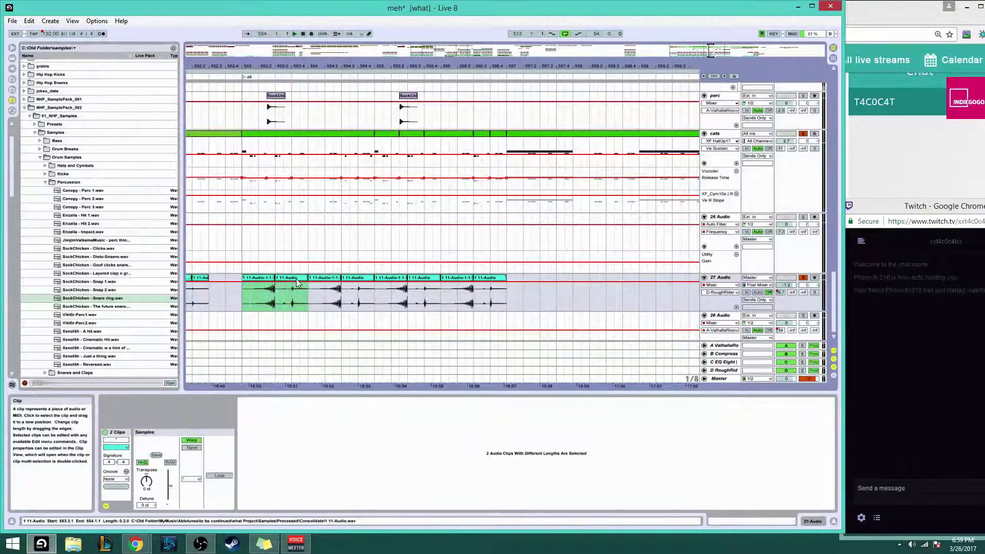
key("ctrl+j")
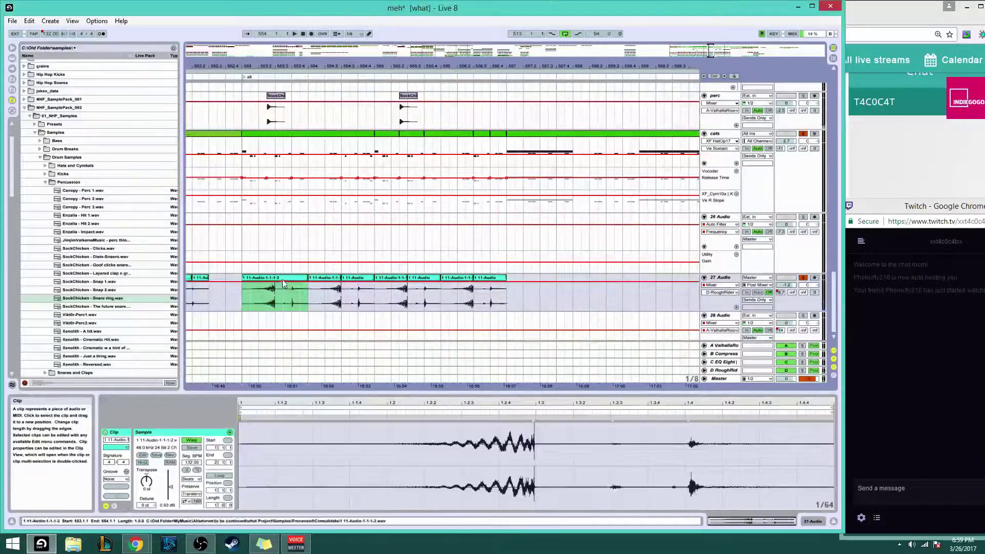
Turn off the sample editor's grid and add warp markers on the consolidated clip's transients near 1.3, 1.3.3 and 1.4
right_click(577, 441)
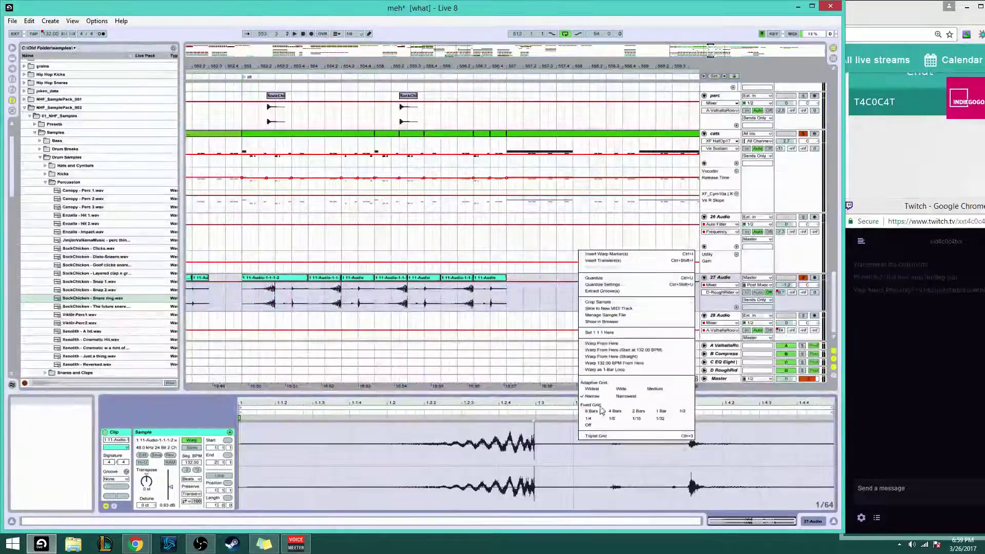
left_click(590, 426)
key("space")
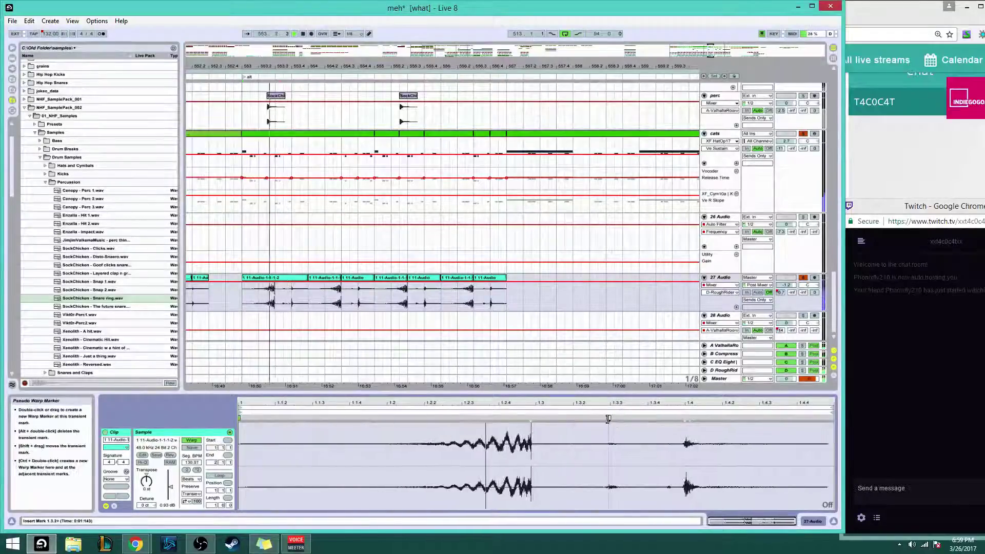
double_click(535, 419)
key("space")
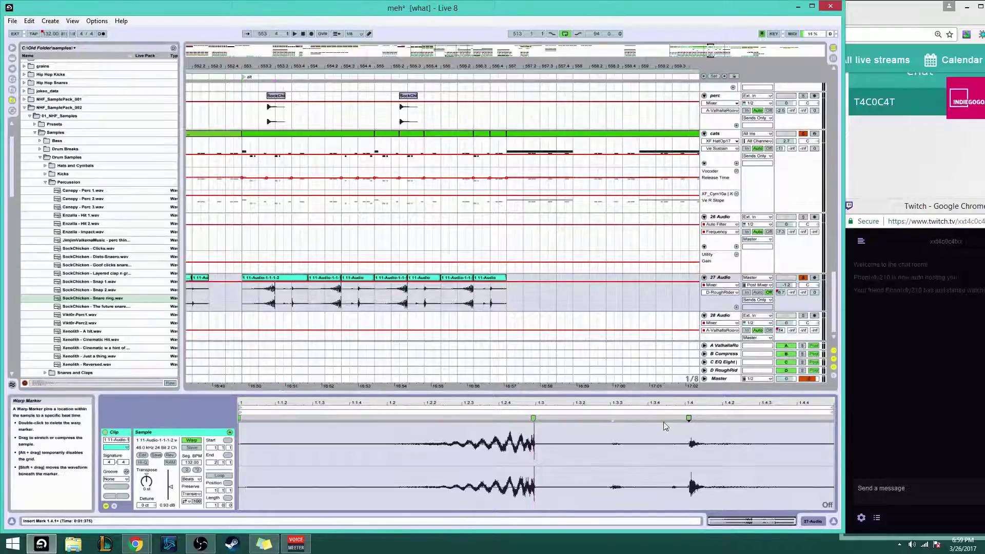
double_click(689, 419)
key("space")
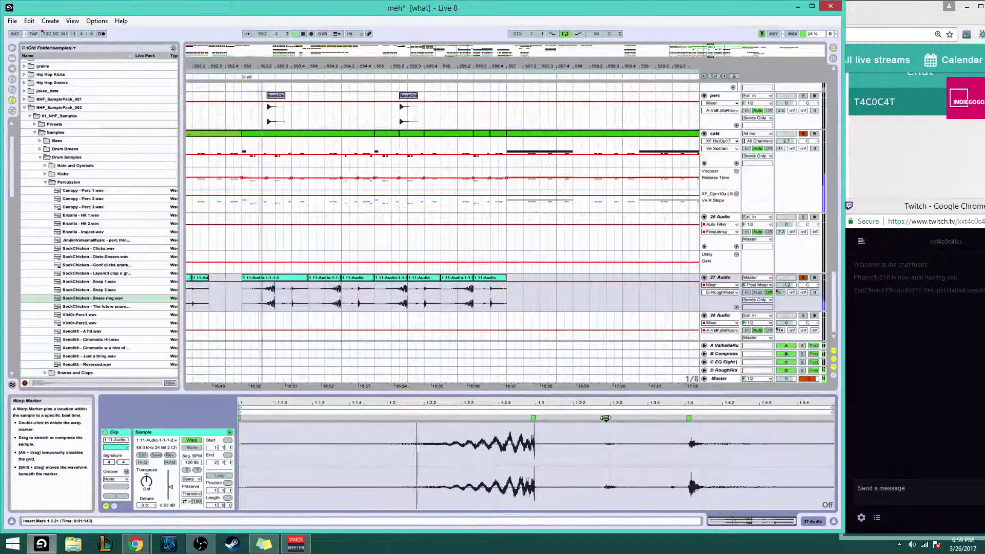
double_click(605, 419)
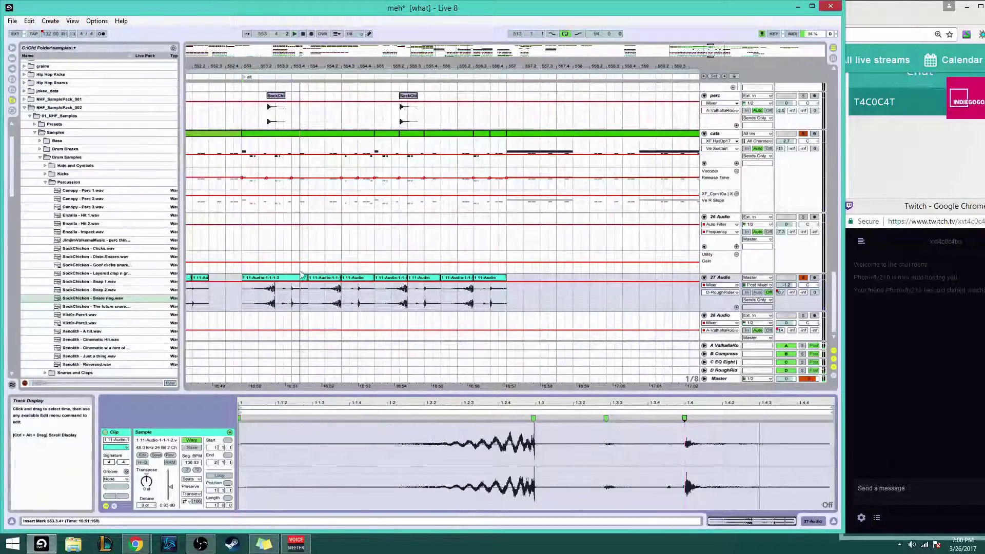
Check the cats notes, then shift the 27 Audio clip's warp marker near 1.3.3 slightly earlier and the one near 1.4 slightly later
left_click(243, 165)
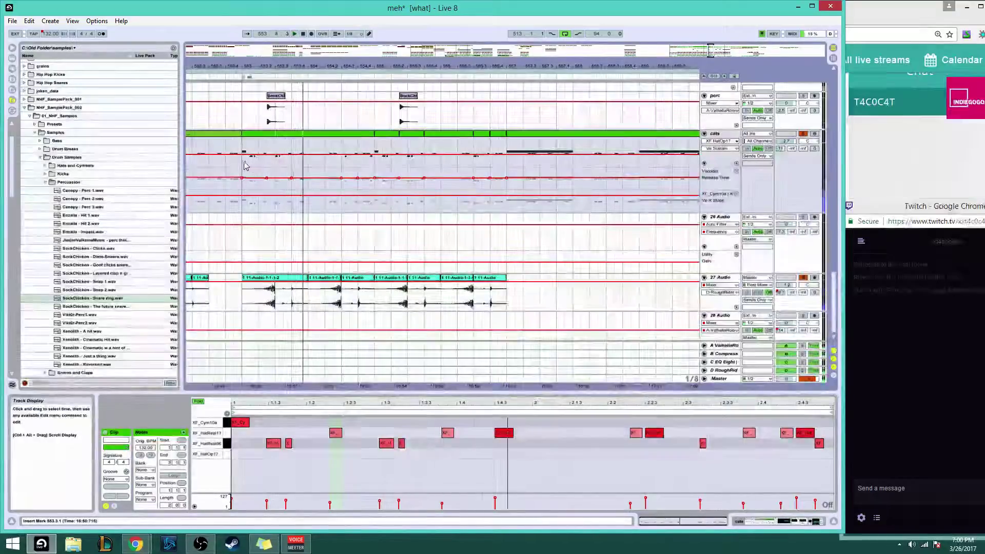
left_click(289, 279)
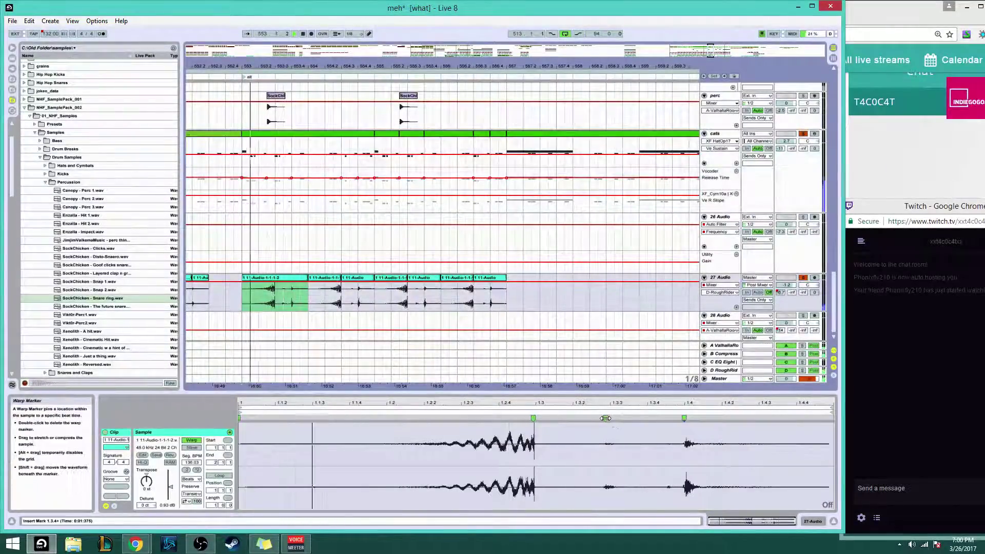
left_click_drag(605, 418, 600, 420)
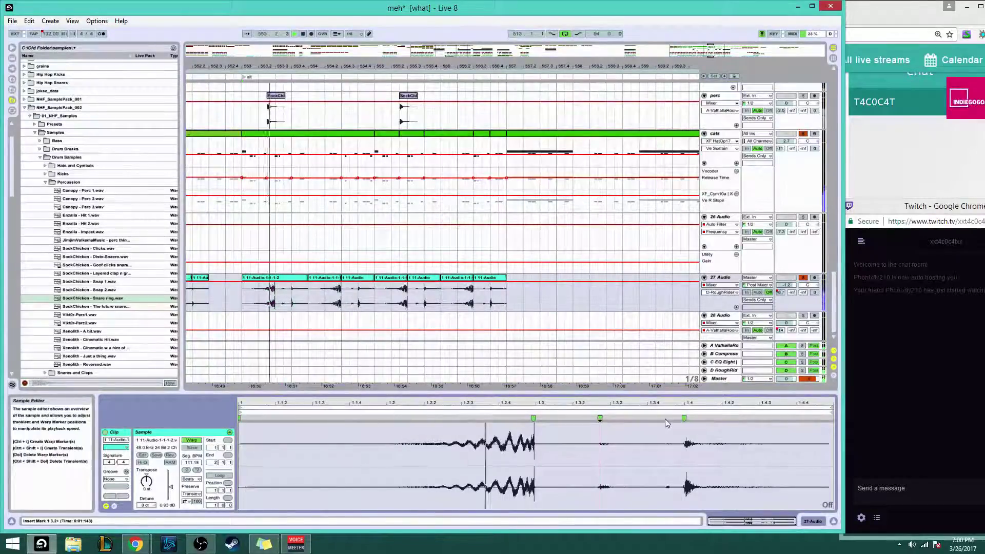
left_click(684, 418)
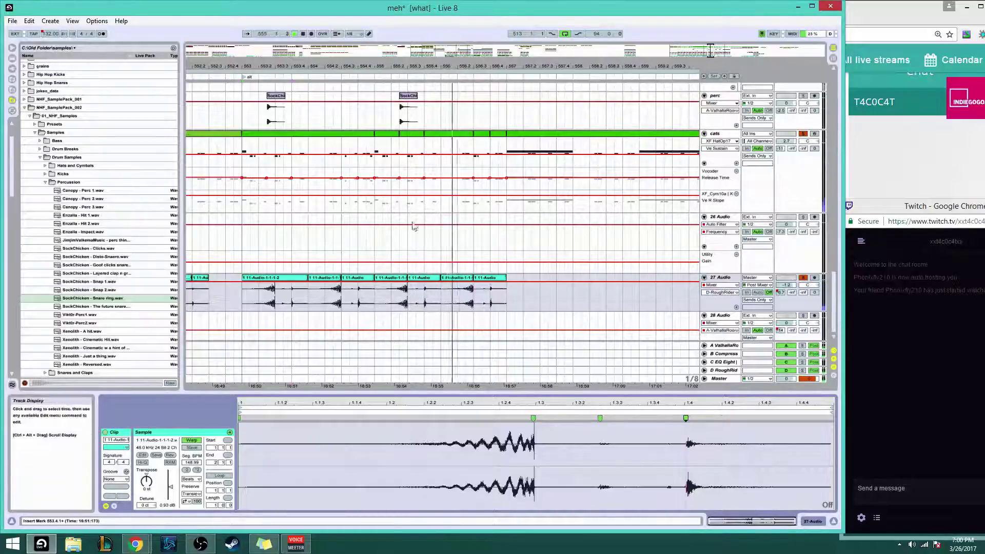
Unsolo the tracks and copy the two-bar cats clip from 553.1.1 to 555.1.1
scroll(414, 226, "up", 1)
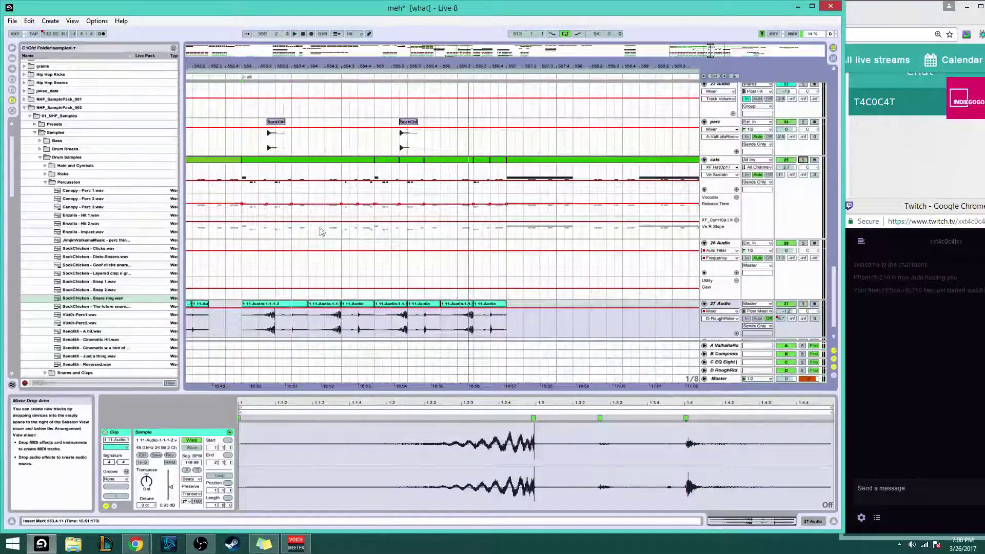
scroll(320, 231, "up", 1)
left_click(370, 168)
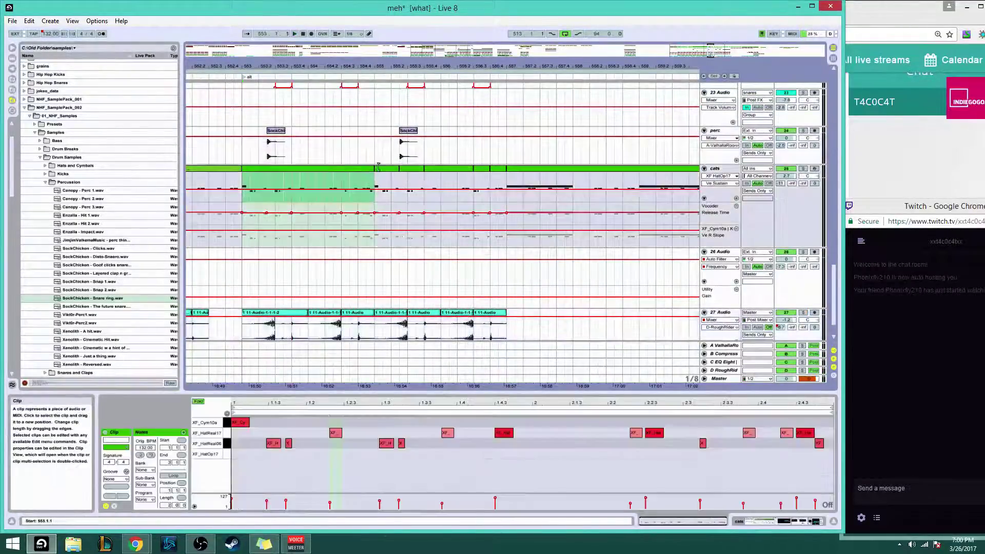
left_click(378, 167)
key("ctrl+v")
scroll(352, 245, "down", 1)
Copy the consolidated 27 Audio clip from 553.1.1 to 555.1.1, then reselect the original
left_click(257, 277)
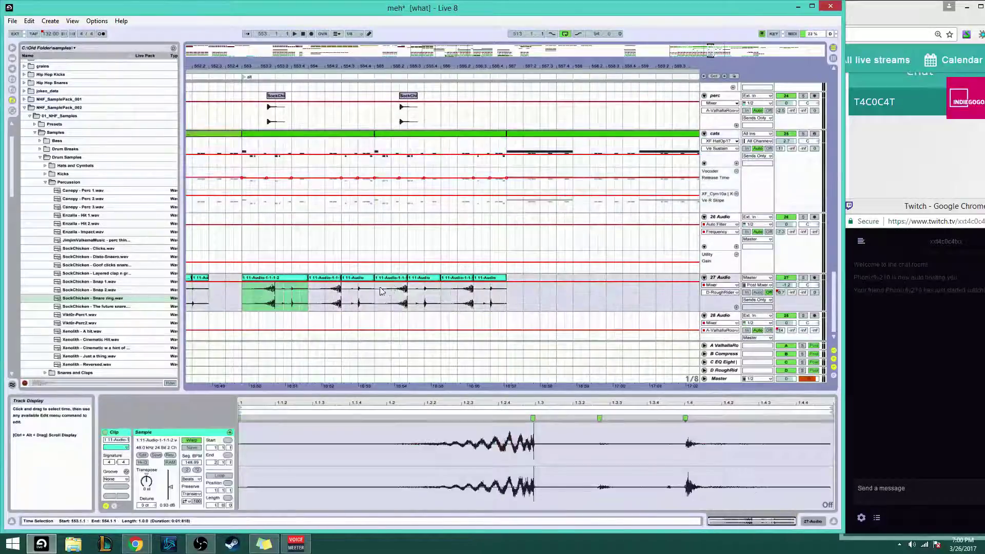
left_click(385, 279)
key("ctrl+v")
left_click(267, 277)
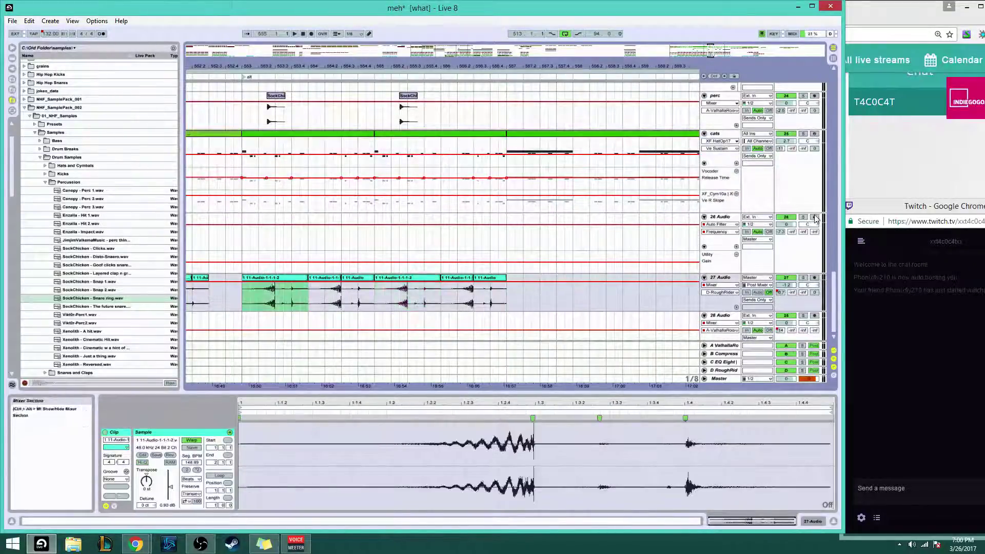
Play back the variation from 553.1.1 and check the first cats clip's hat notes around beat 1.3
key("space")
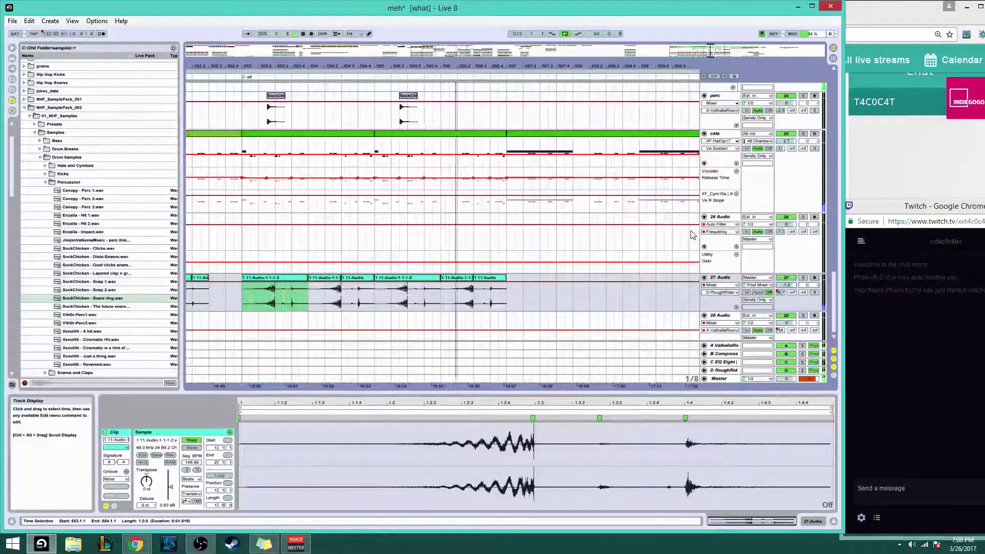
left_click(343, 136)
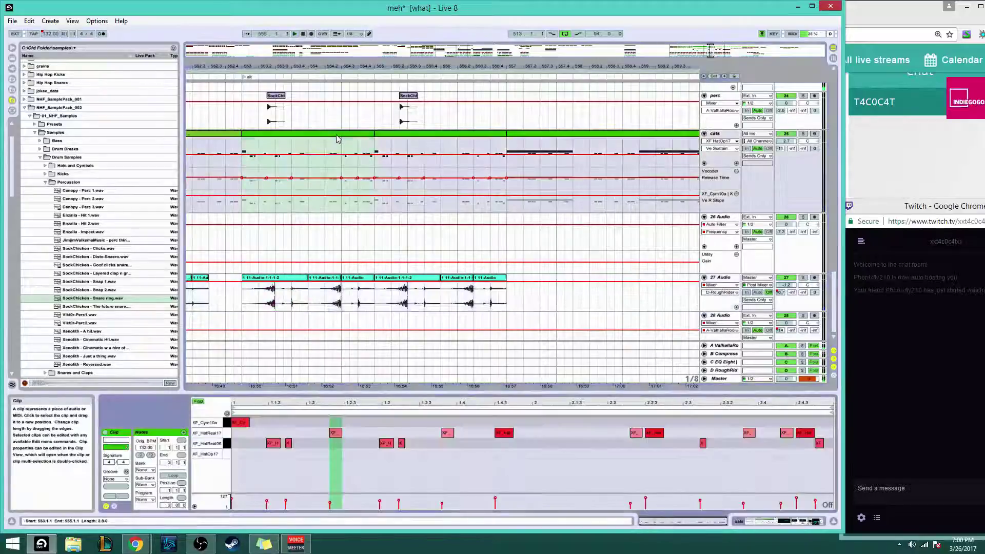
left_click(309, 446)
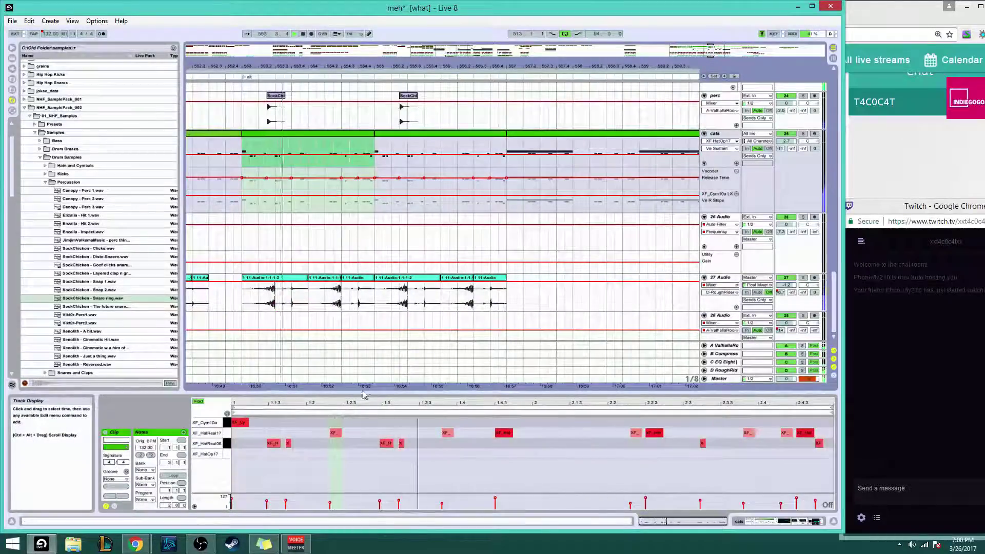
left_click(386, 443)
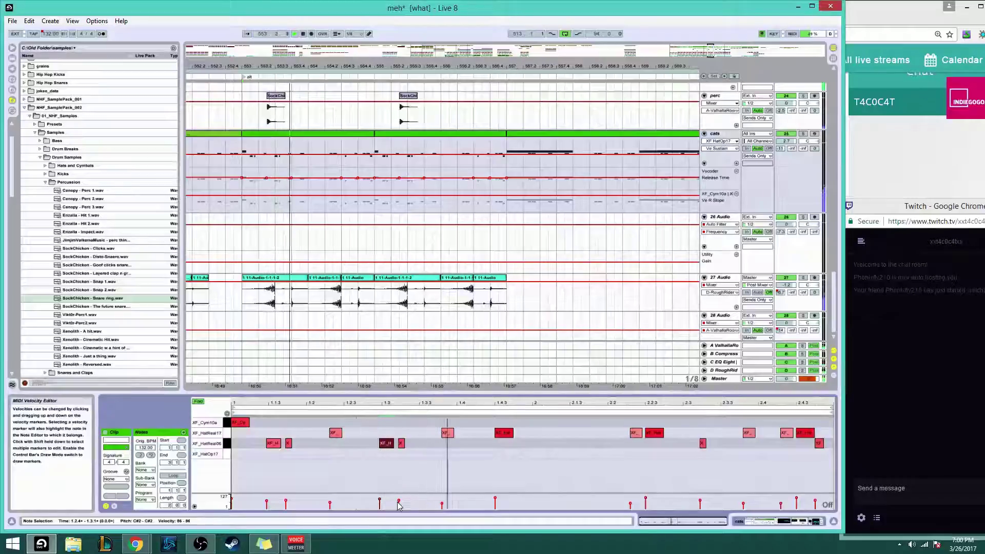
key("space")
key("space")
left_click_drag(434, 426, 448, 440)
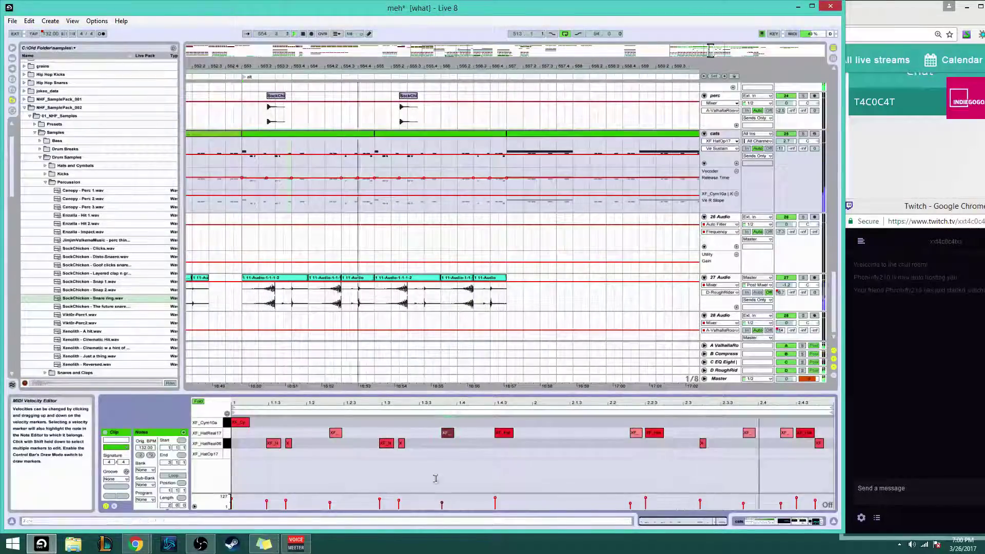
left_click(302, 286)
left_click(298, 282)
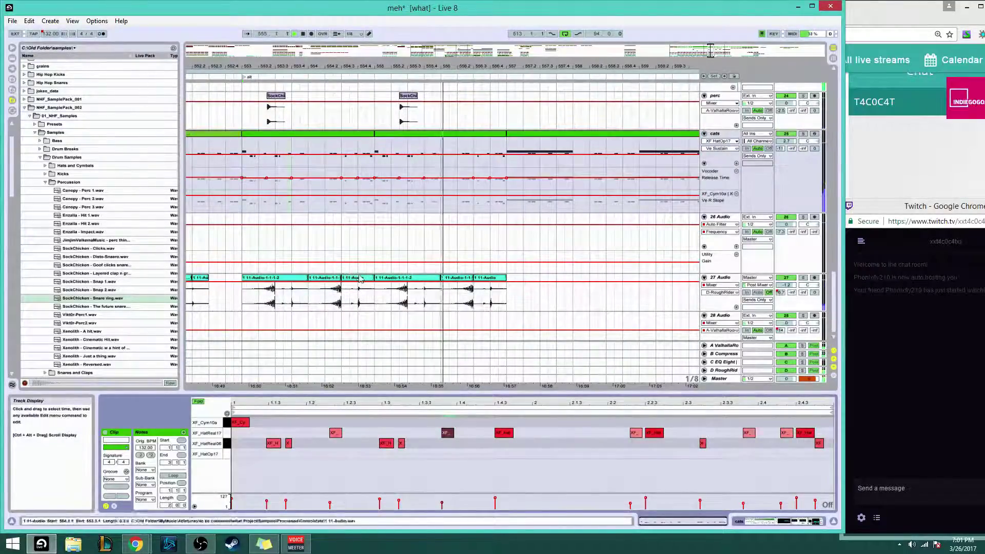
Copy the two-bar perc section from 553.1.1 to 557.1.1
scroll(281, 199, "up", 2)
left_click_drag(267, 182, 374, 182)
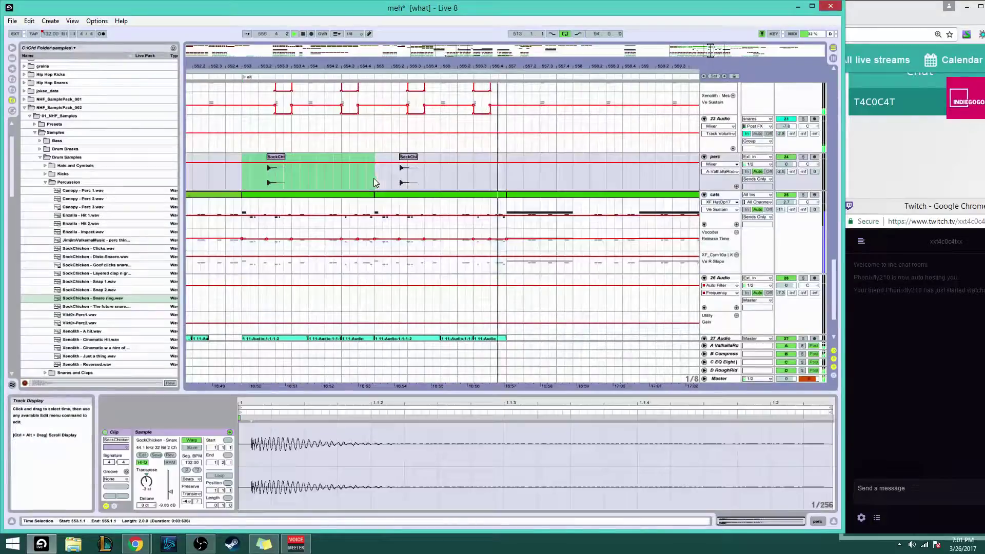
left_click(504, 179)
key("ctrl+v")
scroll(505, 180, "down", 2)
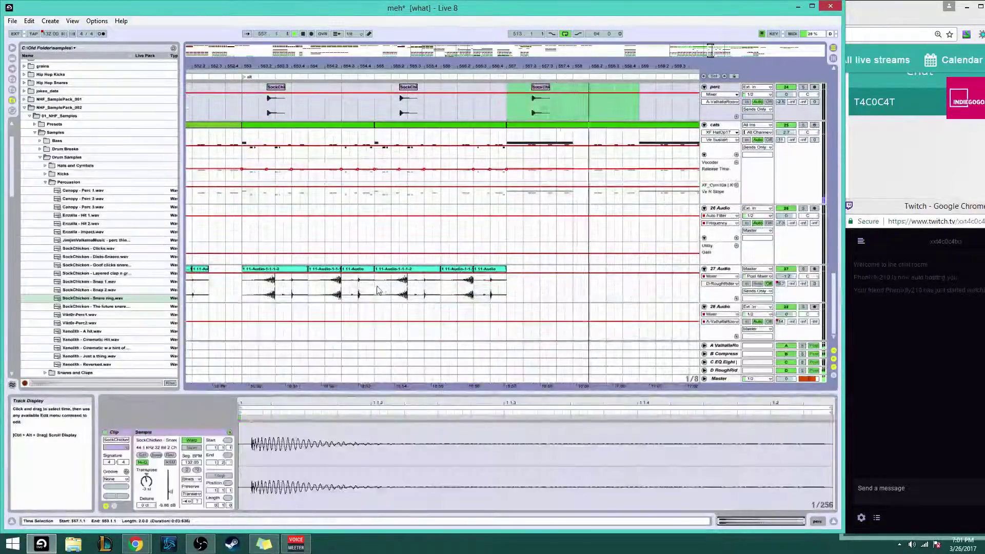
left_click_drag(375, 290, 507, 292)
key("ctrl+d")
scroll(505, 297, "up", 2)
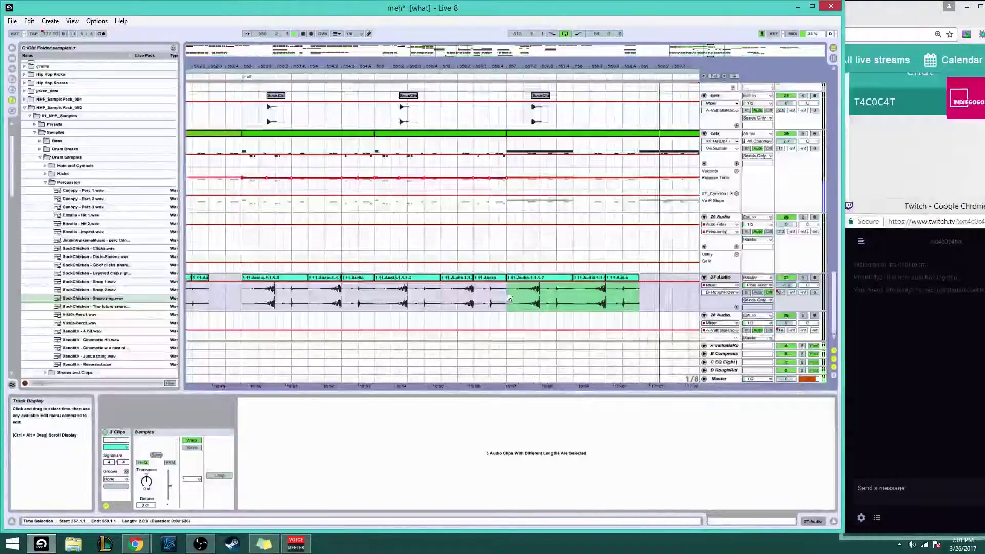
scroll(505, 301, "down", 2)
key("ctrl+z")
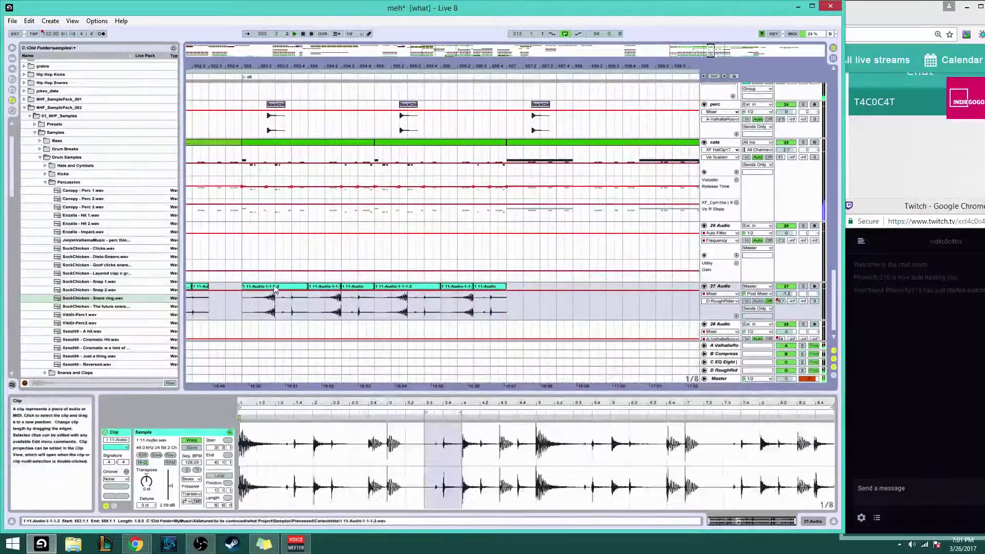
Duplicate the 27 Audio clips spanning 553.1.1 to 555.1.1 twice in a row and play back from 553.1.1
left_click(278, 287)
left_click(357, 287, "shift")
key("ctrl+d")
key("ctrl+d")
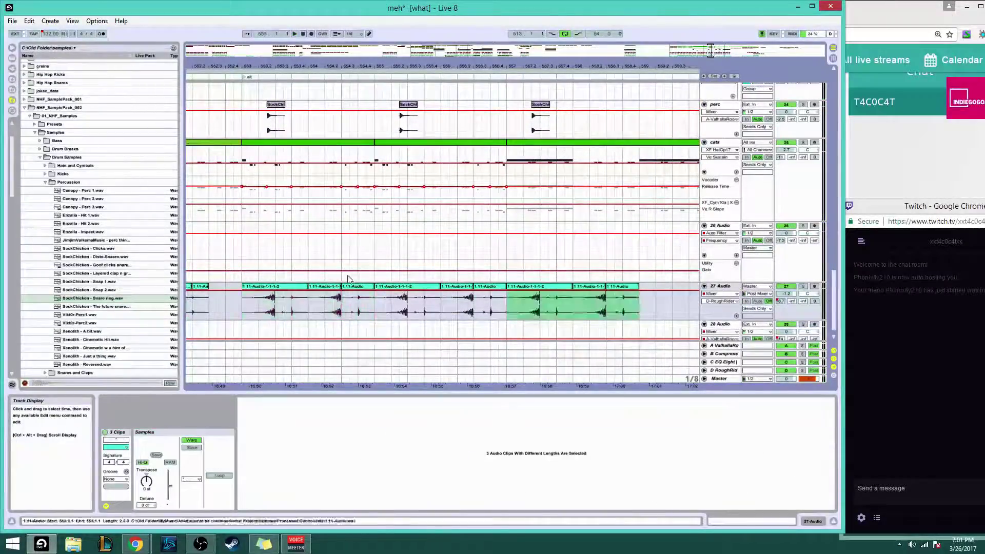
scroll(328, 272, "up", 2)
left_click(244, 264)
key("space")
Duplicate the four bars of snares clips with their automation from 553.1.1 to 557.1.1
scroll(328, 275, "up", 2)
scroll(360, 205, "up", 3)
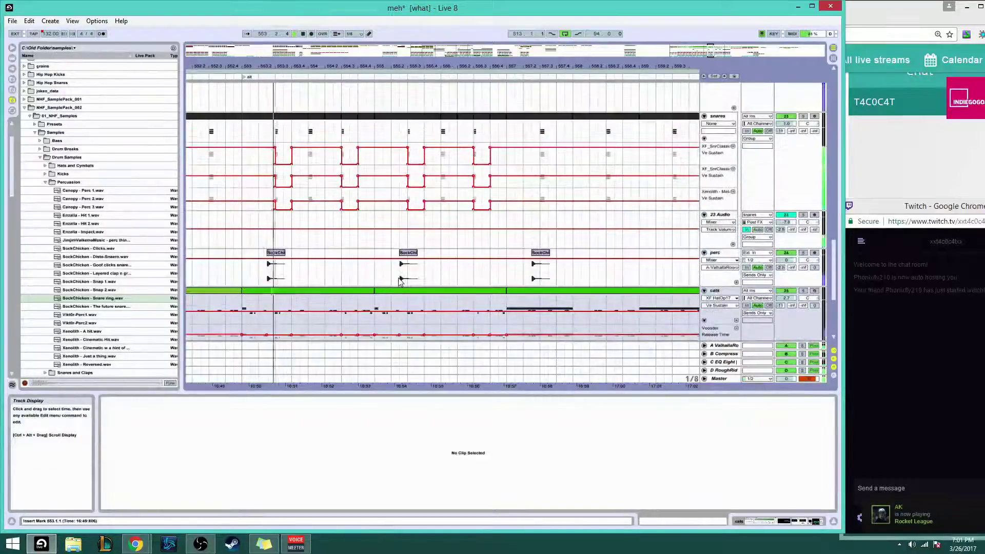
left_click(275, 125)
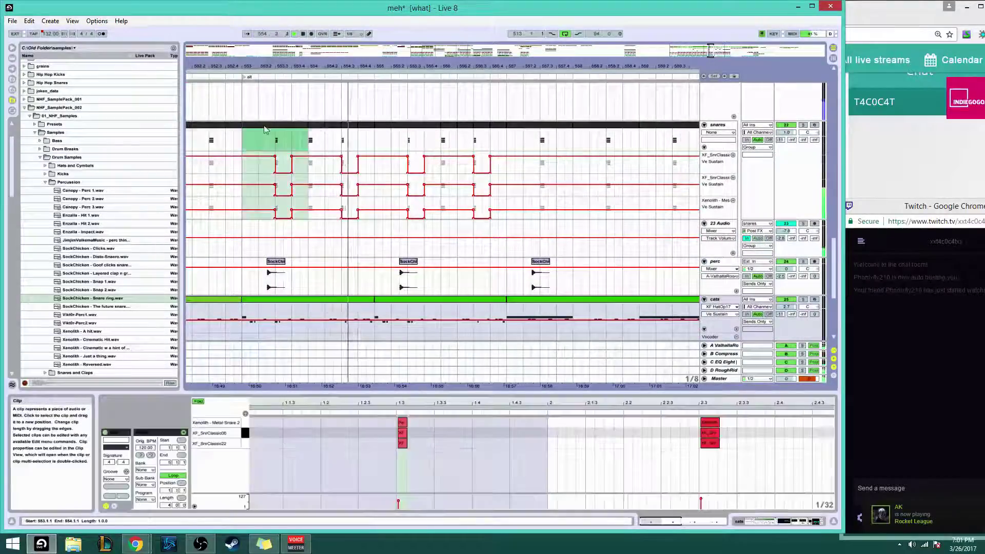
left_click(495, 135, "shift")
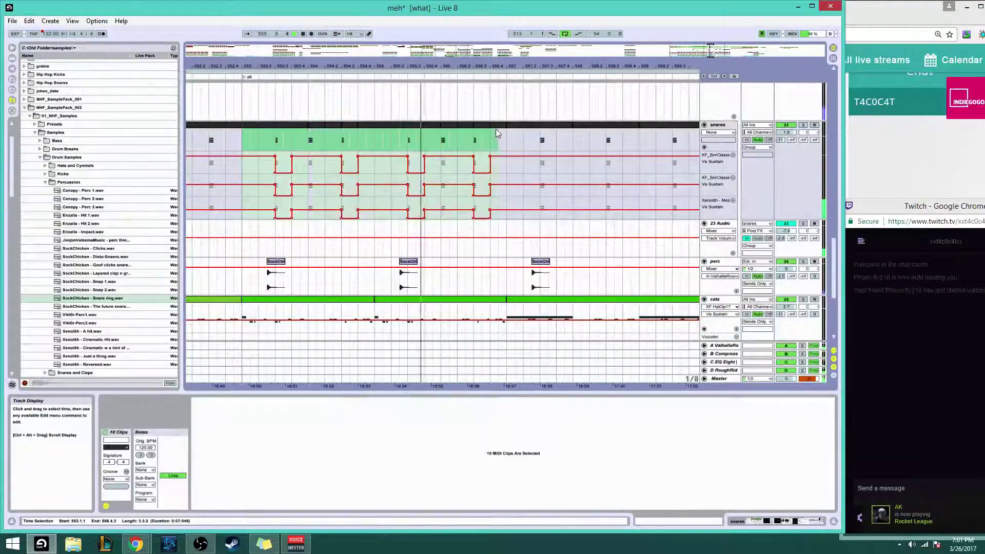
key("ctrl+d")
Replace the kick clips between 559.1.1 and 561.1.1 with a copy of the two-bar kick clips from 555.1.1
scroll(516, 146, "up", 8)
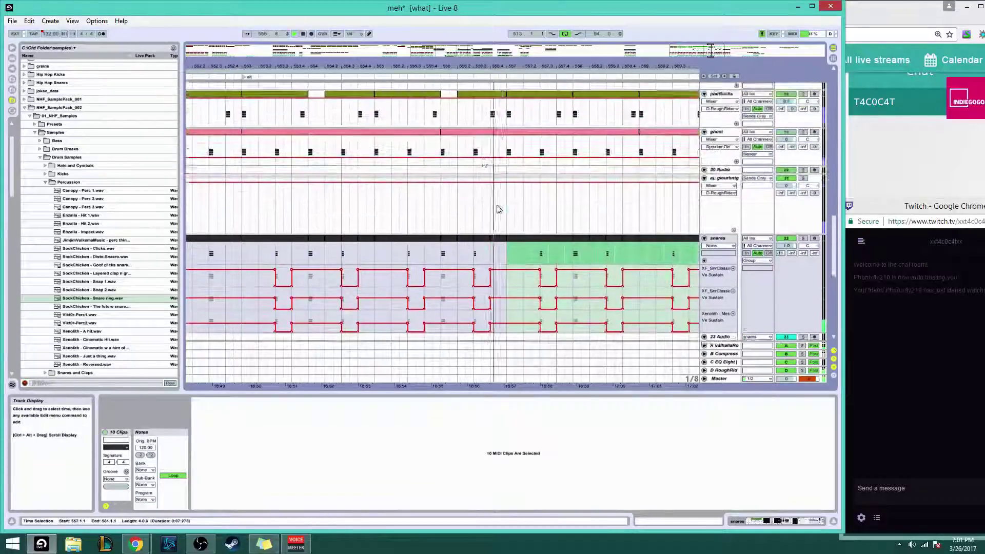
left_click(275, 148)
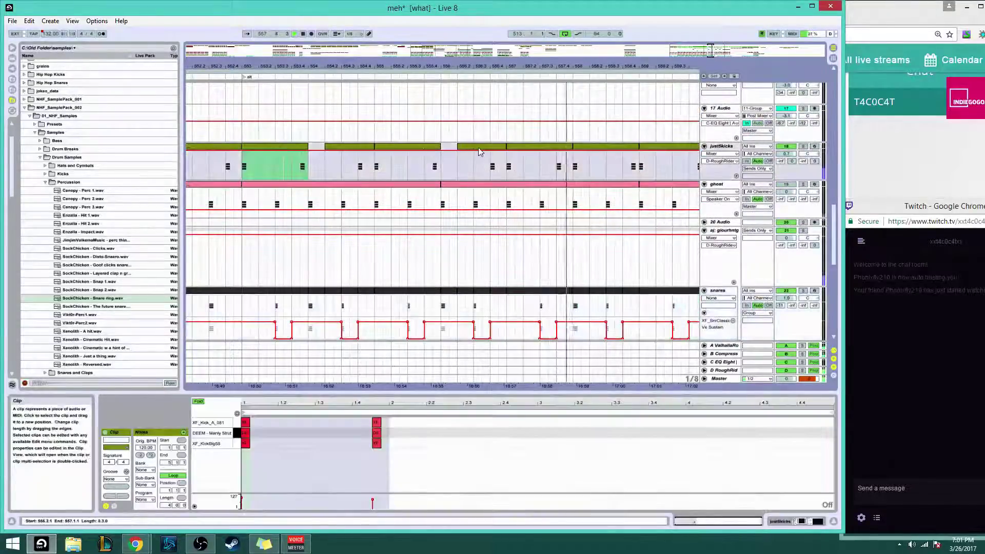
left_click(478, 147, "shift")
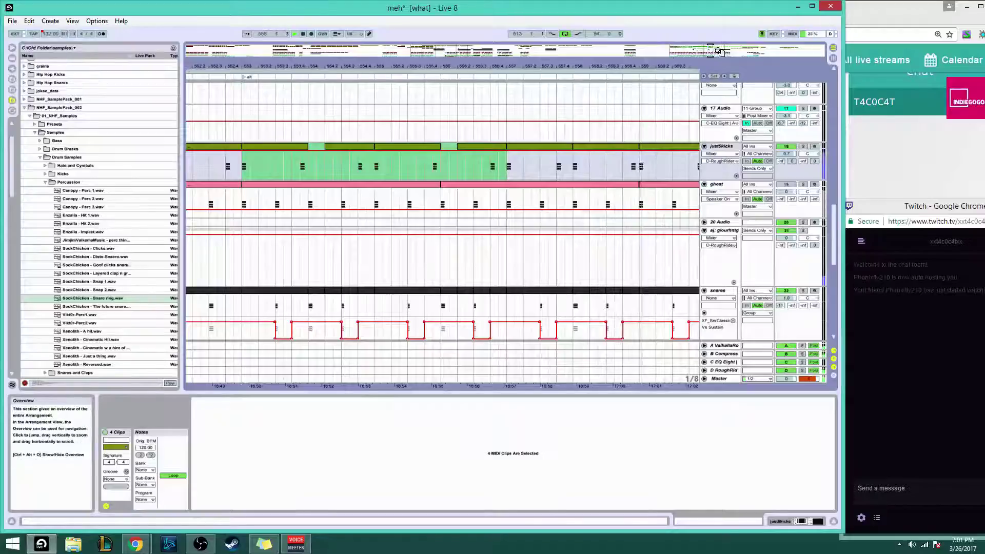
left_click_drag(657, 66, 577, 49)
left_click(583, 146)
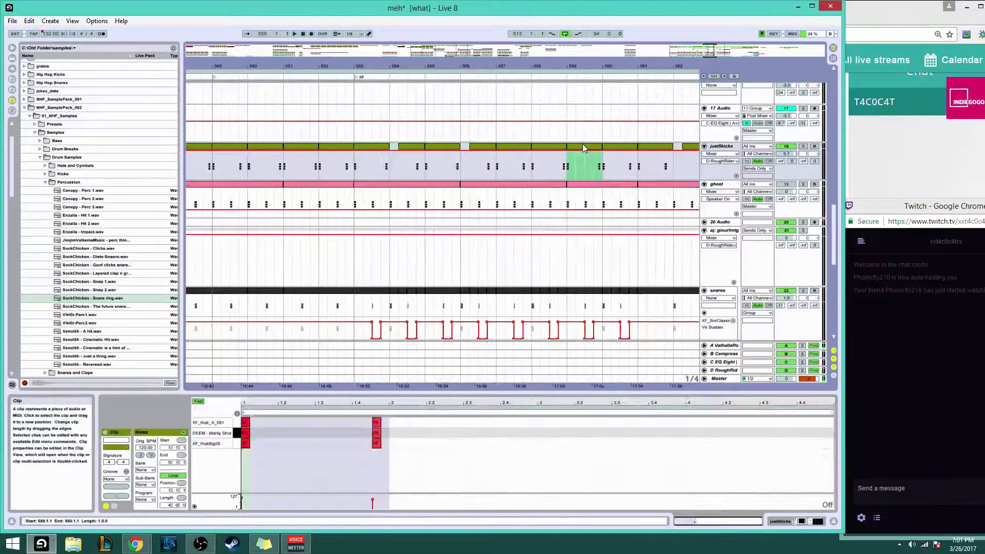
left_click(444, 147)
left_click(492, 147, "shift")
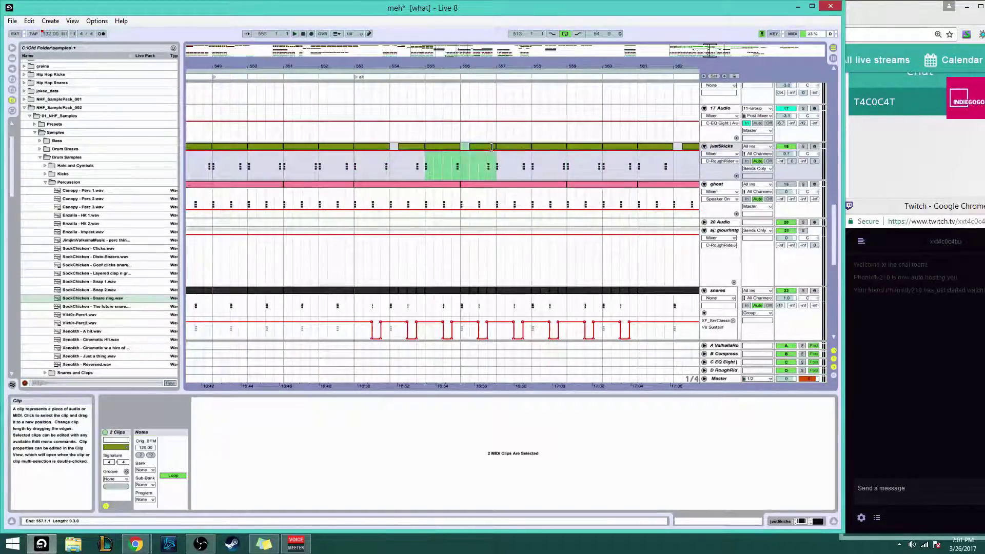
left_click(586, 146)
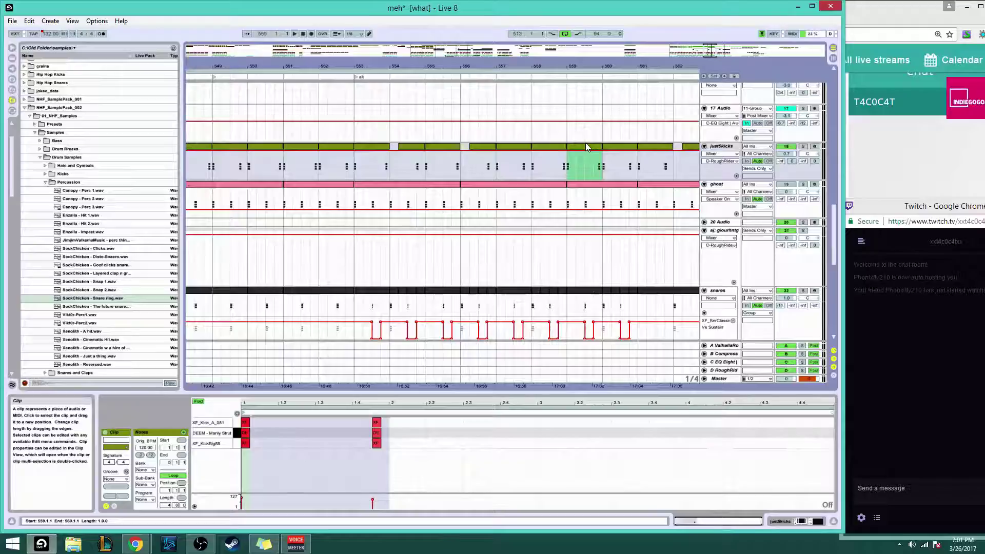
left_click(611, 147, "shift")
key("Delete")
left_click(568, 163)
key("ctrl+v")
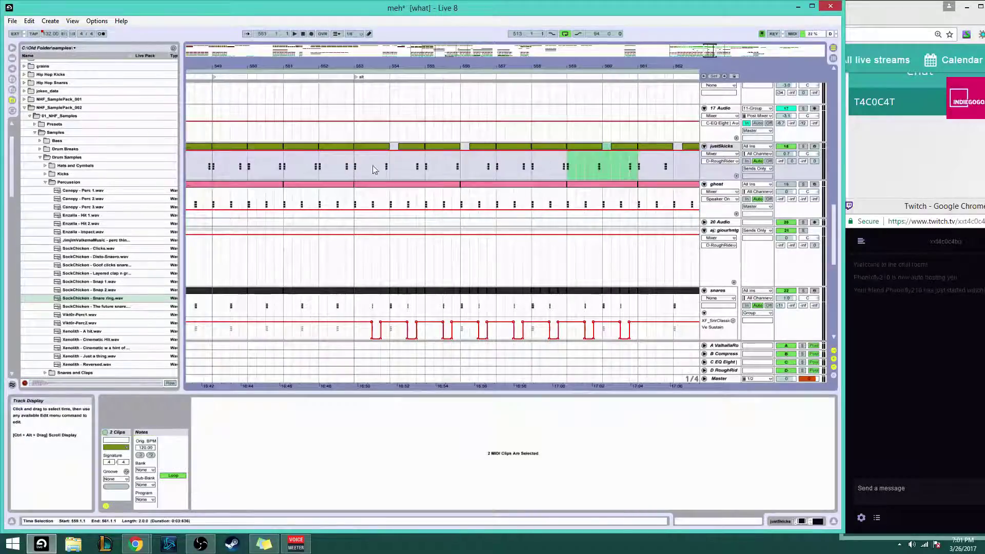
Play from 553.1.1 while copying the two-bar cats section at 555.1.1 to 559.1.1 and the cats bar at 556.1.1 to 558.1.1
left_click(356, 163)
key("space")
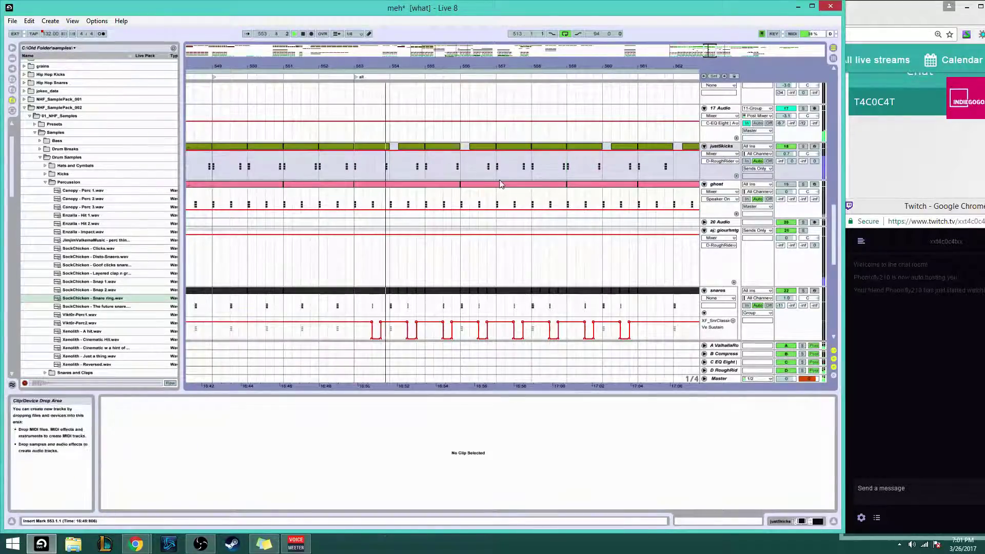
scroll(513, 187, "down", 3)
scroll(518, 236, "down", 5)
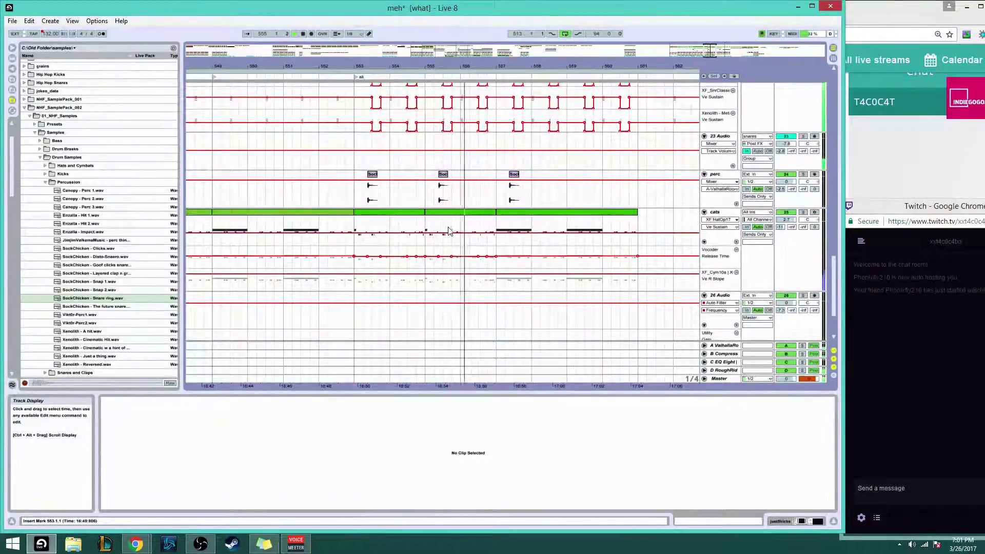
left_click_drag(426, 229, 496, 230)
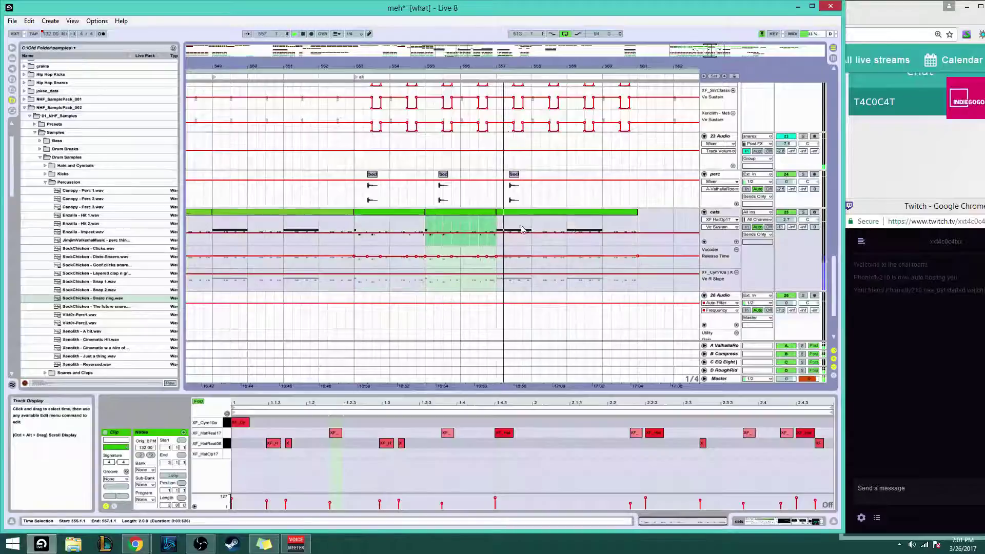
left_click_drag(573, 229, 638, 229)
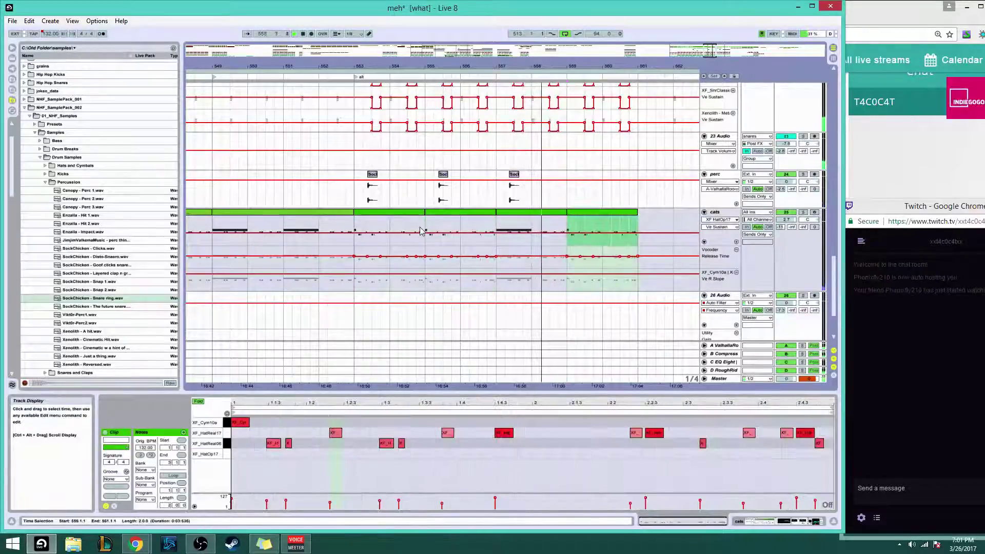
left_click_drag(464, 233, 479, 231)
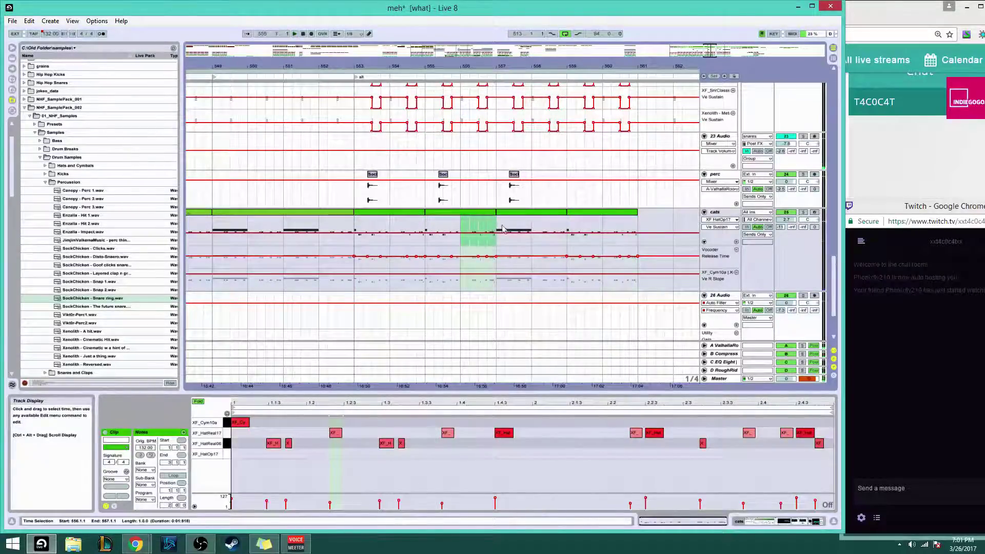
left_click(501, 228)
Copy the three 27 Audio clips spanning 553.1.1 to 555.1.1 and paste them at 559.1.1
scroll(497, 228, "down", 3)
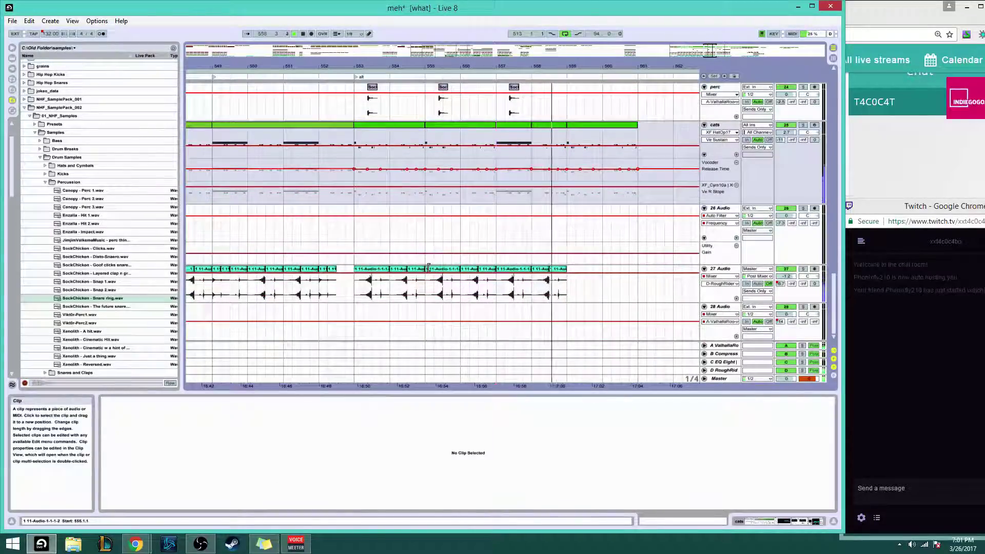
left_click(372, 268)
left_click(438, 269, "shift")
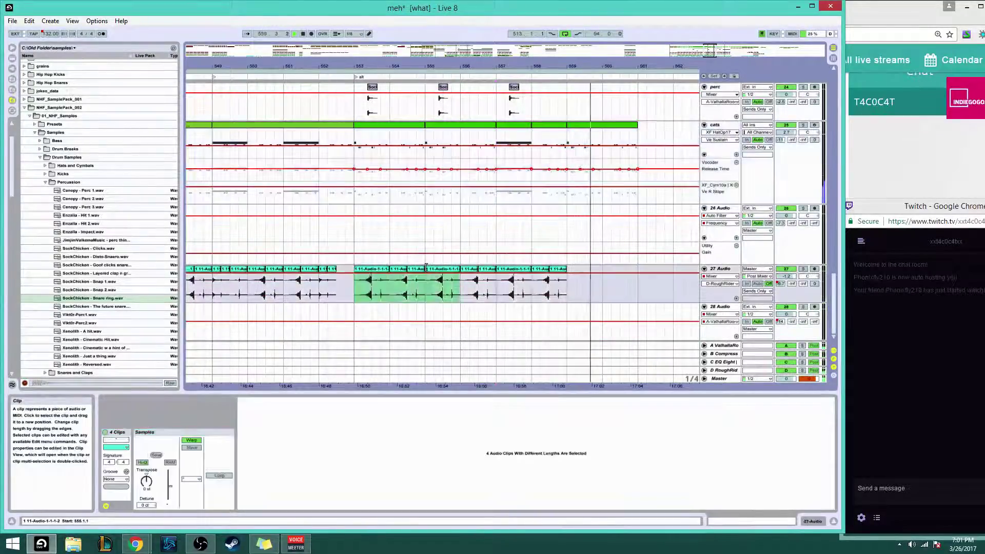
left_click(417, 268)
left_click(367, 270, "shift")
key("ctrl+c")
left_click(566, 287)
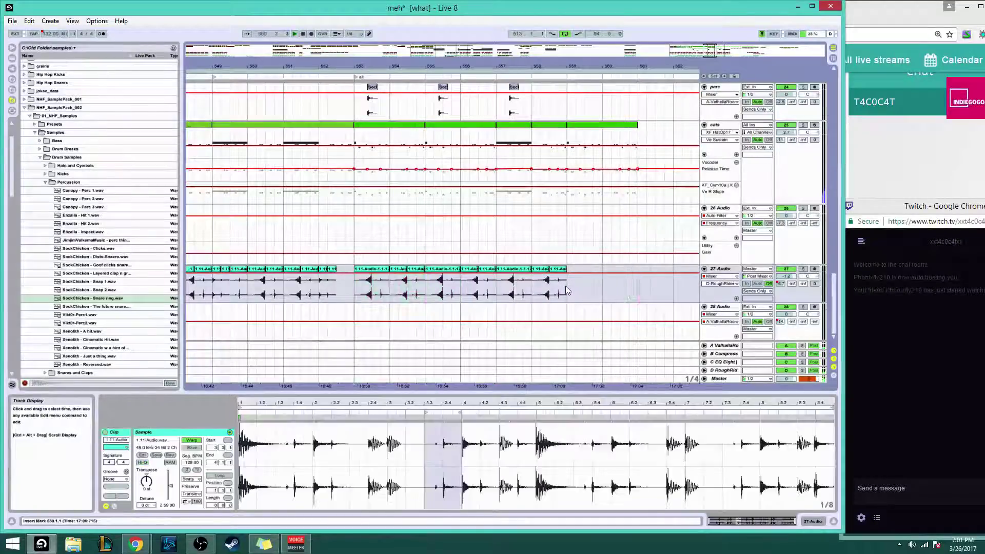
key("ctrl+v")
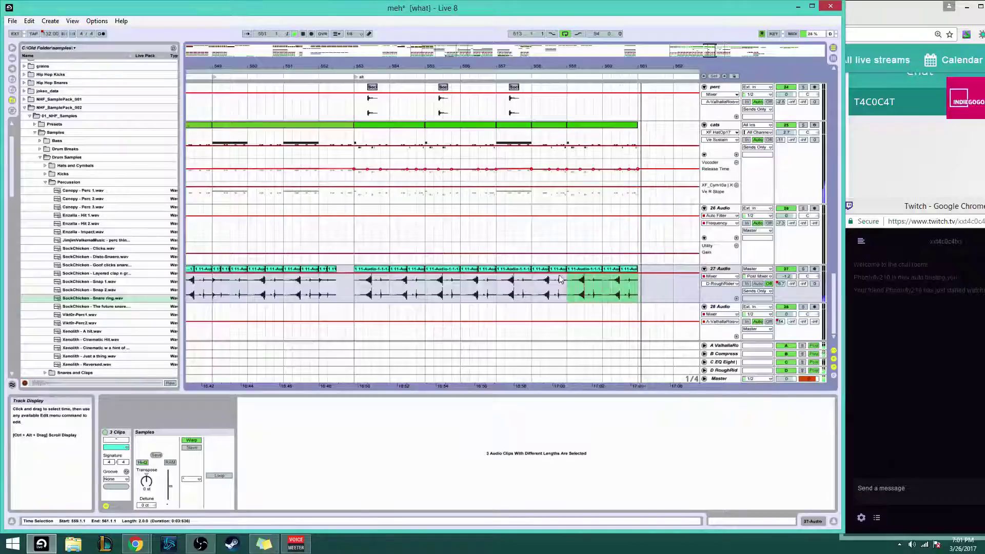
Review the whole arrangement leading into the variation by playing it from 537.3.1 and from 513.1.1
scroll(560, 279, "up", 8)
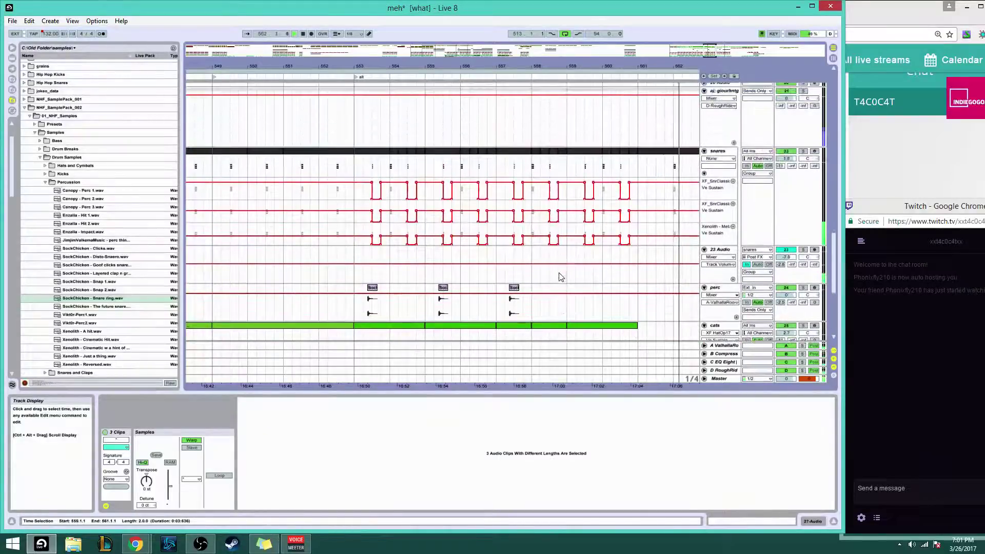
scroll(562, 272, "up", 2)
key("space")
left_click_drag(445, 65, 578, 32)
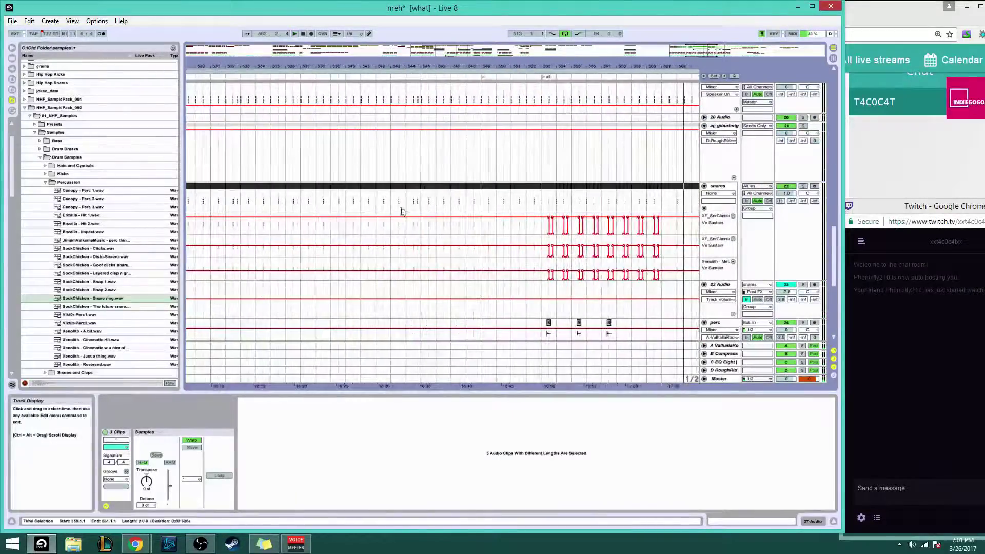
left_click(314, 213)
scroll(385, 236, "down", 7)
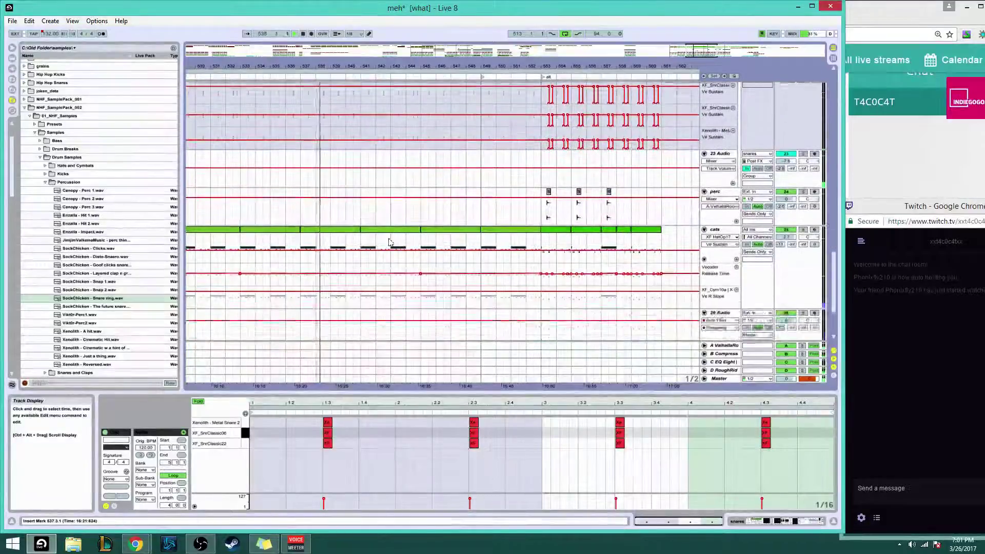
scroll(390, 242, "up", 2)
left_click_drag(664, 66, 626, 31)
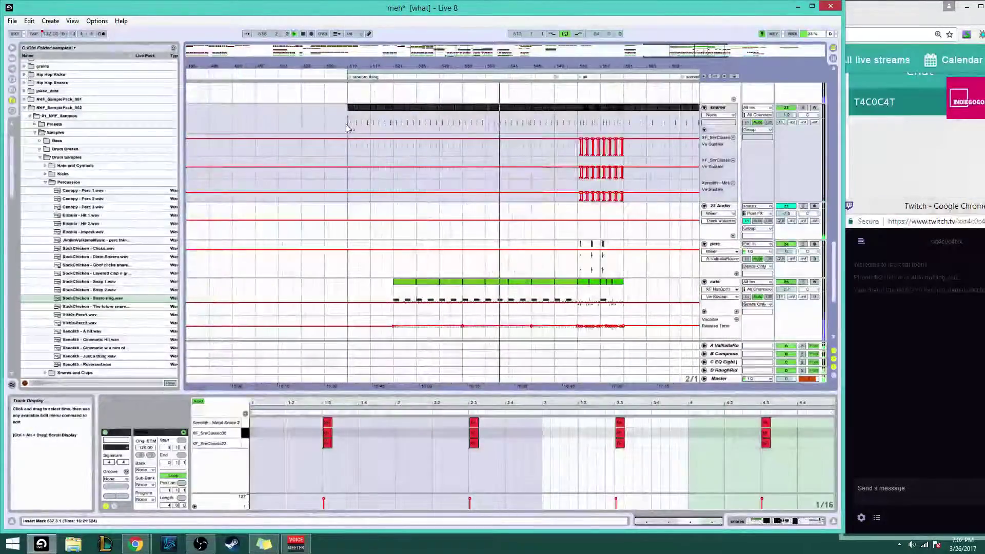
left_click(347, 128)
scroll(513, 262, "down", 5)
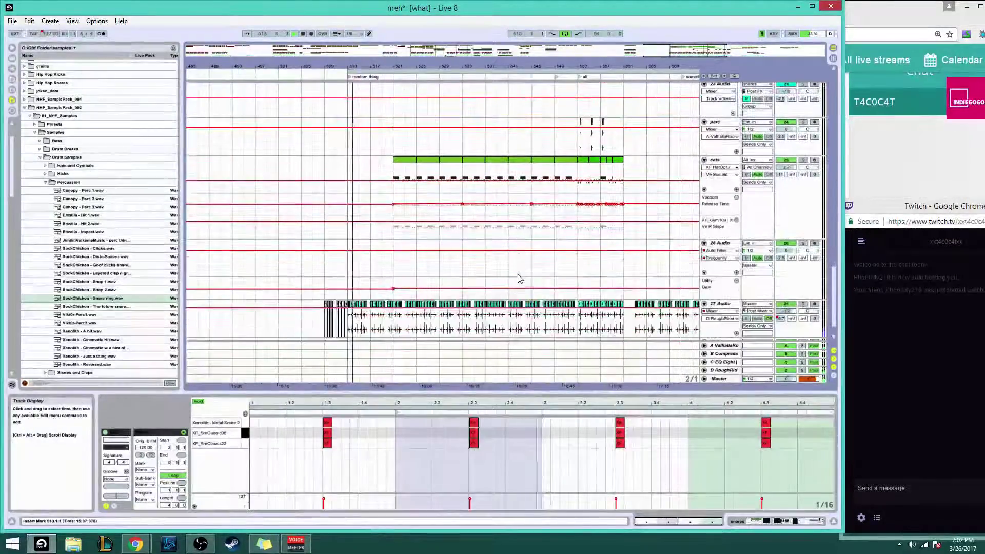
Copy the bar-long section holding the first perc hit at 553.1.1 and paste it at 559.1.1 on the perc track
left_click_drag(689, 59, 713, 90)
left_click_drag(580, 66, 594, 69)
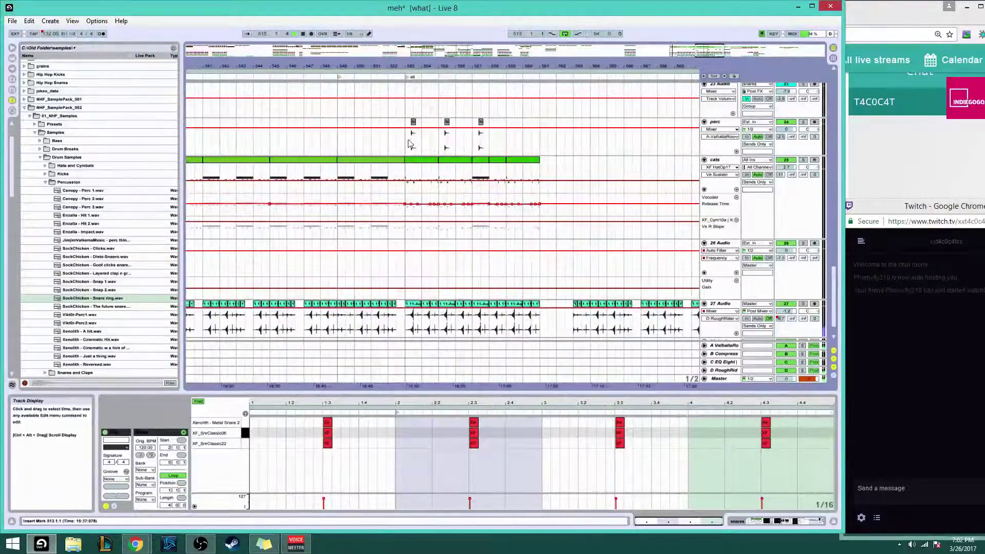
left_click_drag(409, 140, 422, 143)
key("ctrl+c")
left_click(505, 143)
key("ctrl+v")
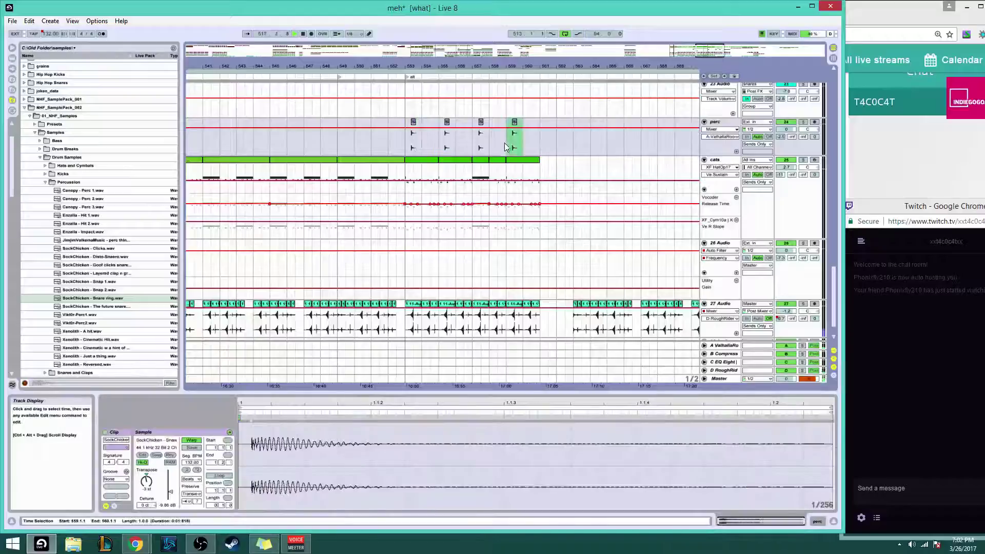
Try an extra copy of the snare ring clip directly before the perc hit in bar 557, and undo it
left_click(475, 146)
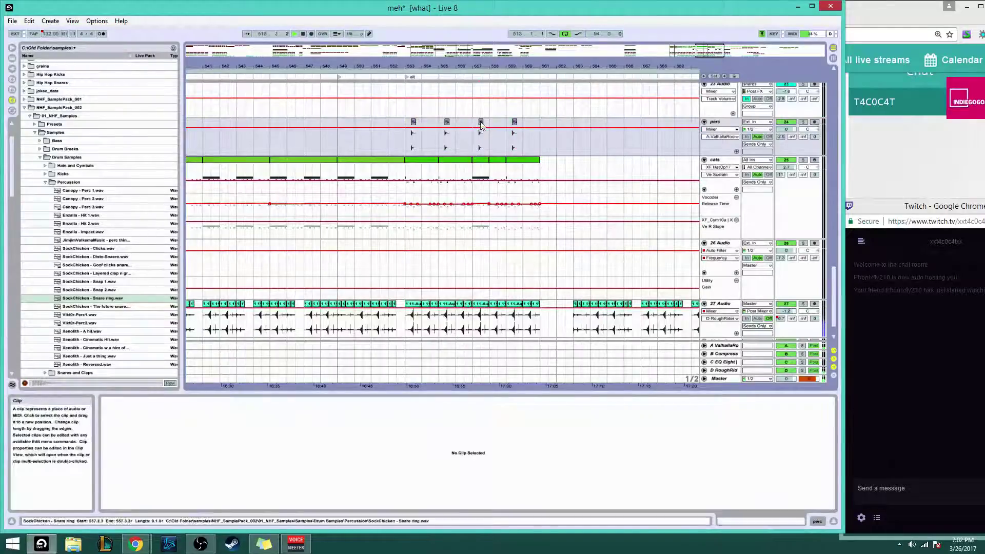
left_click(480, 125)
key("plus")
key("plus")
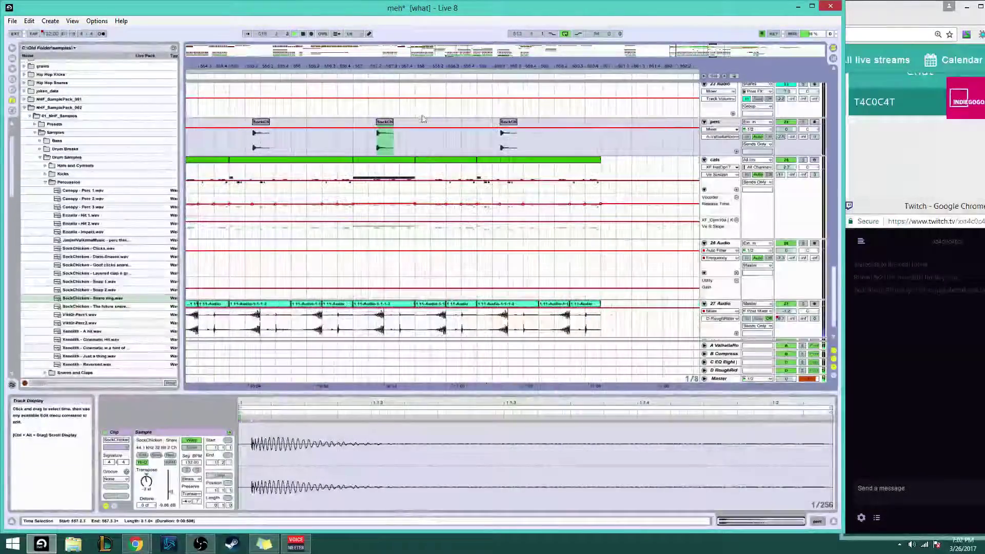
left_click(359, 125)
key("ctrl+v")
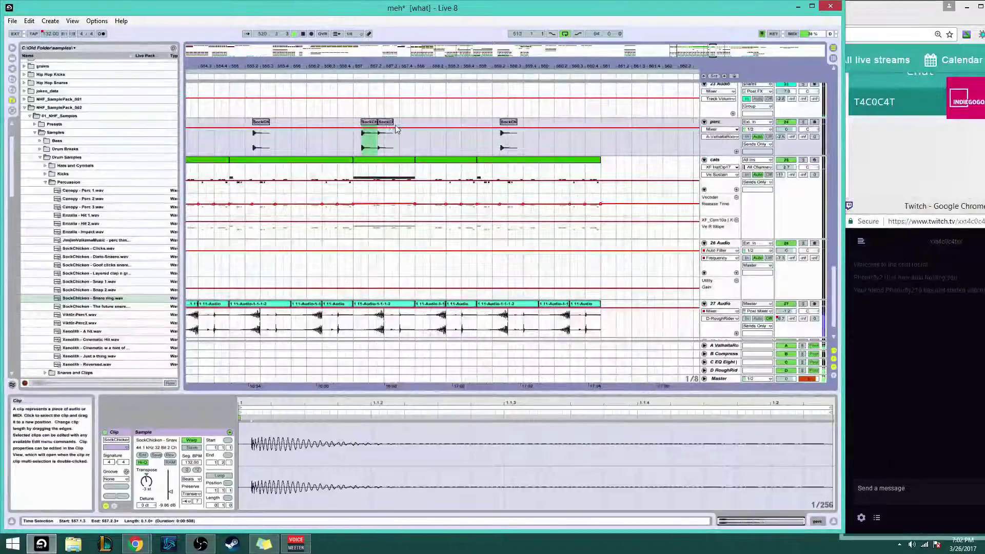
key("ctrl+z")
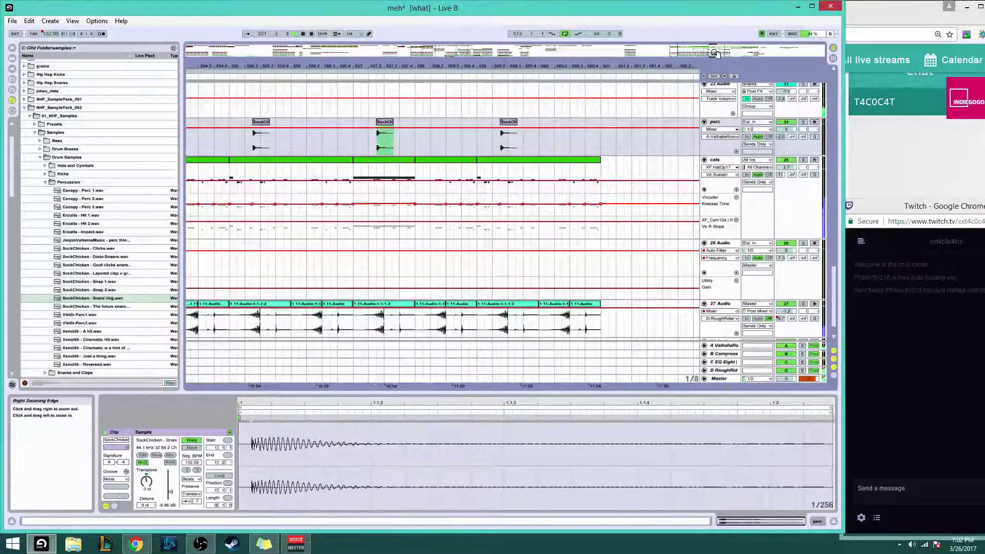
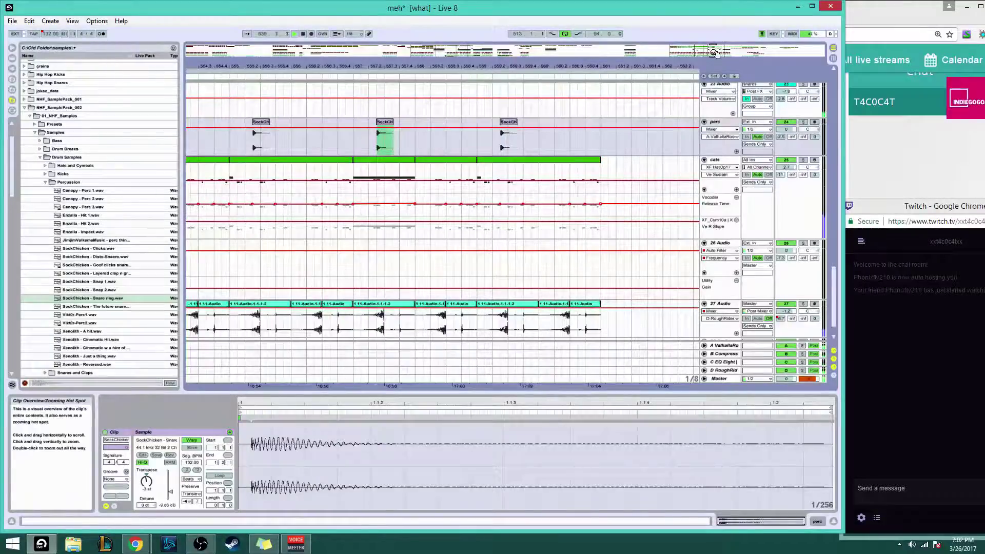
Split the 27 Audio clip starting at 553.1.1 at beat 553.3.1 and raise the second piece's gain to 11.0 dB
left_click_drag(711, 52, 707, 54)
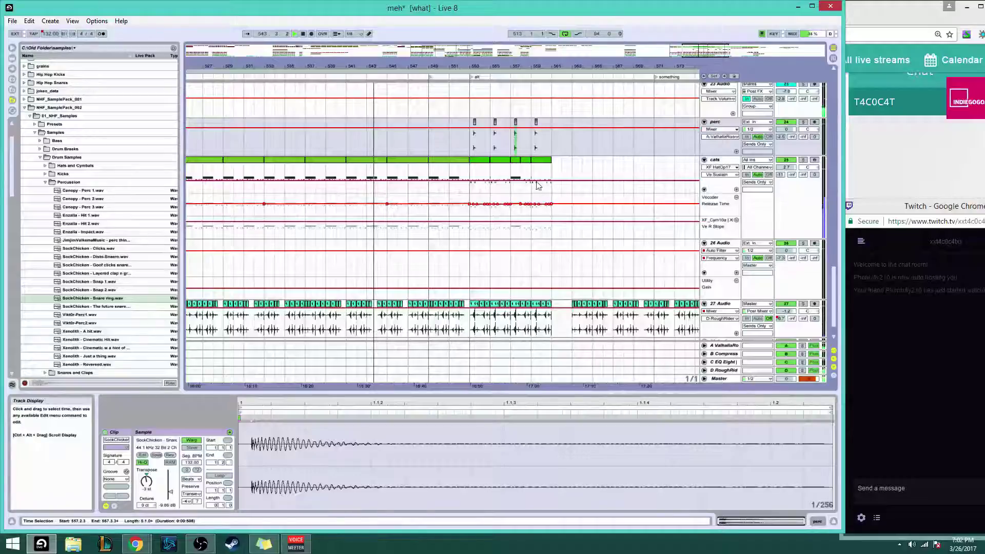
left_click_drag(510, 66, 503, 252)
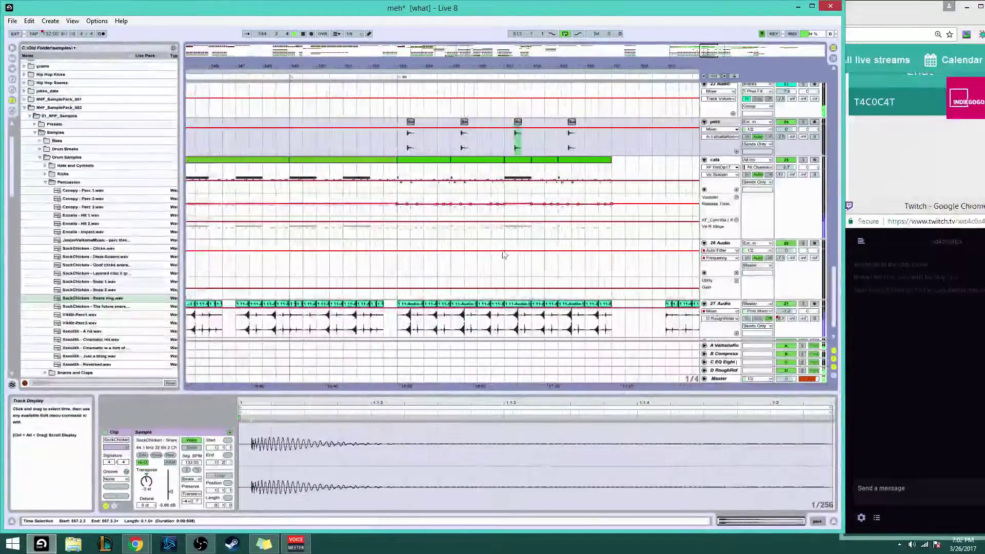
left_click(411, 333)
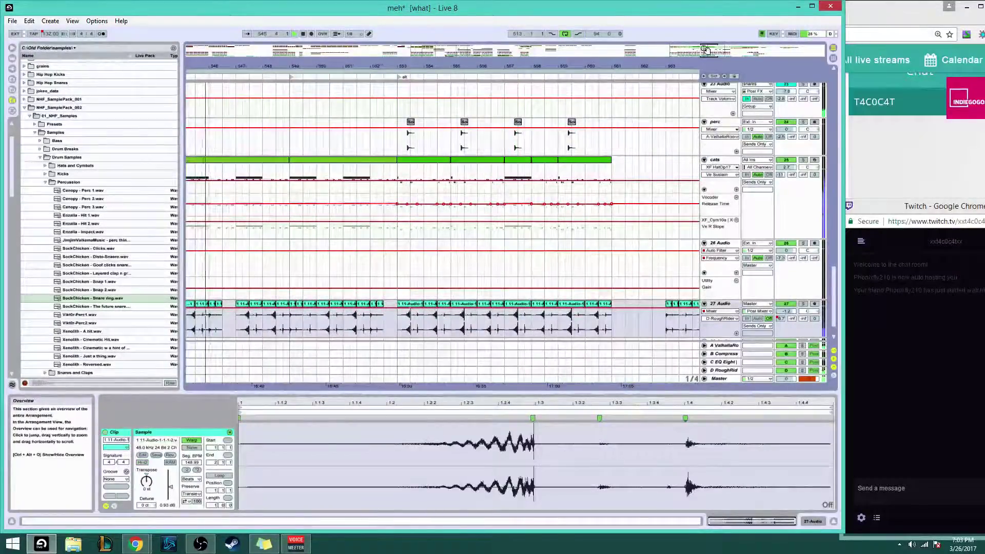
mouse_move(706, 50)
left_mouse_down()
mouse_move(709, 518)
mouse_move(710, 506)
left_mouse_up()
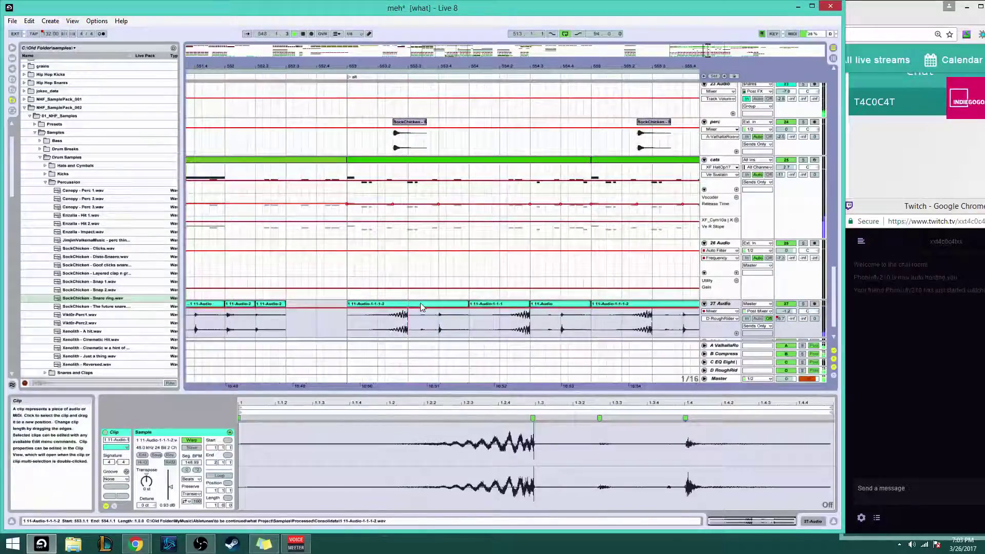
key("ctrl+e")
double_click(420, 303)
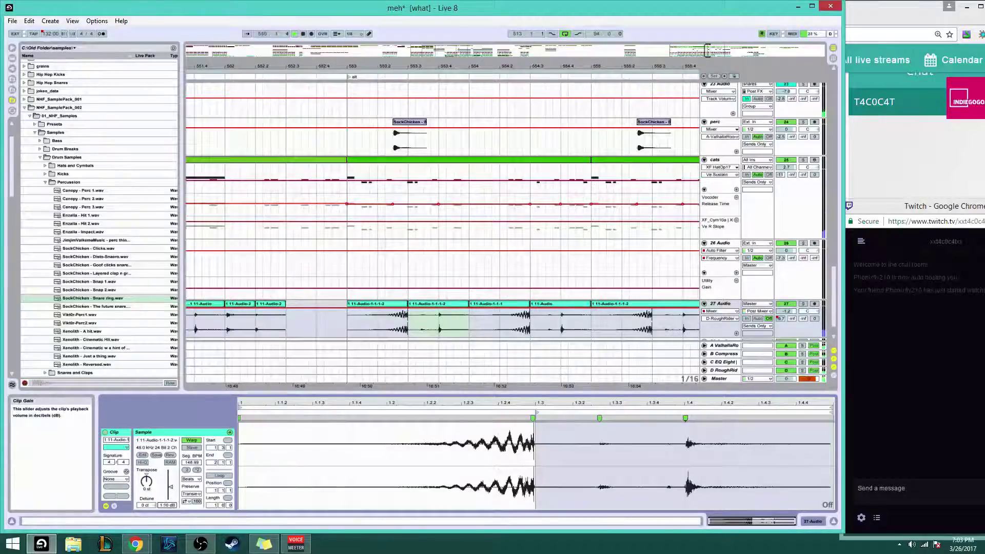
left_click_drag(171, 487, 170, 479)
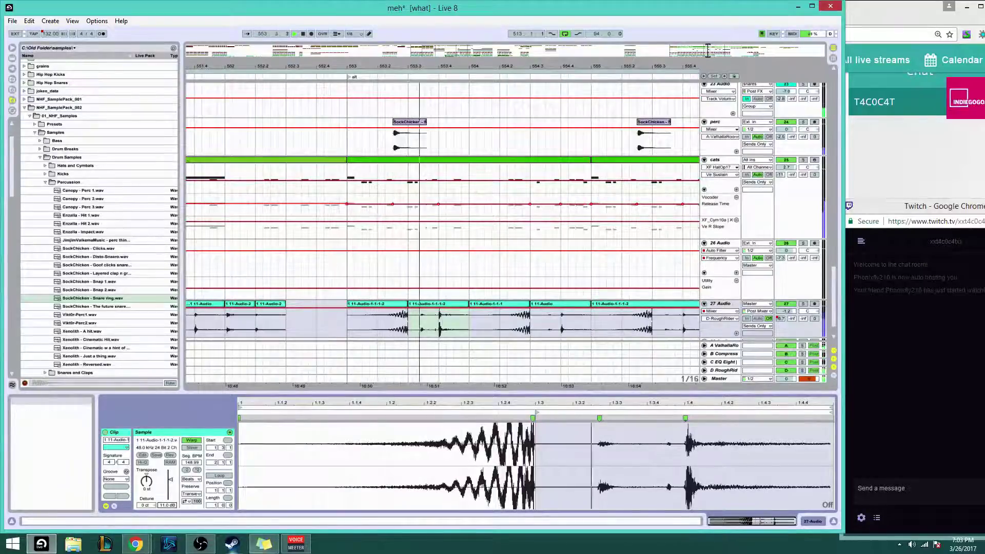
Split the 27 Audio piece again at 553.4.1 and lower the gain of the part starting at 553.3.1 to about -1.4 dB
mouse_move(264, 544)
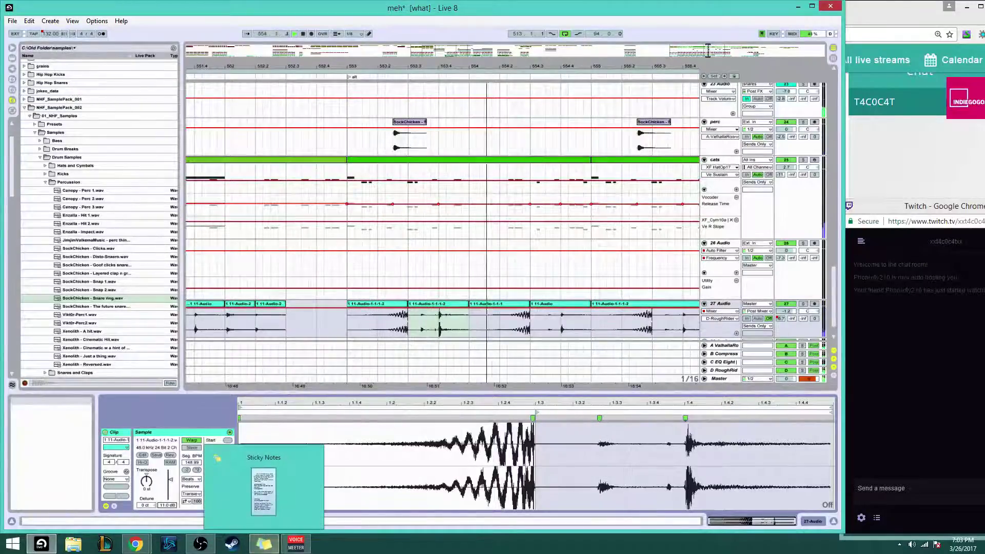
left_click(439, 331)
key("ctrl+e")
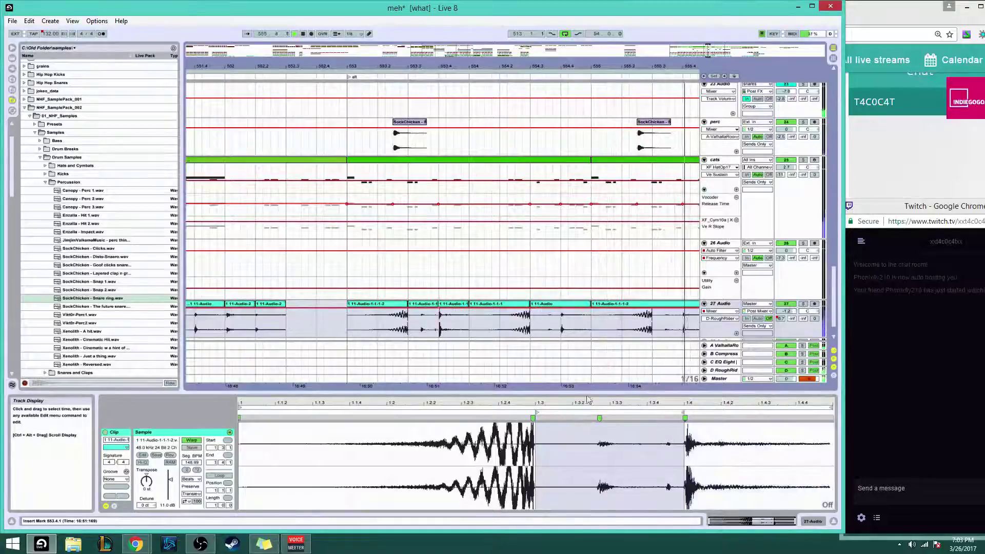
left_click_drag(170, 480, 169, 496)
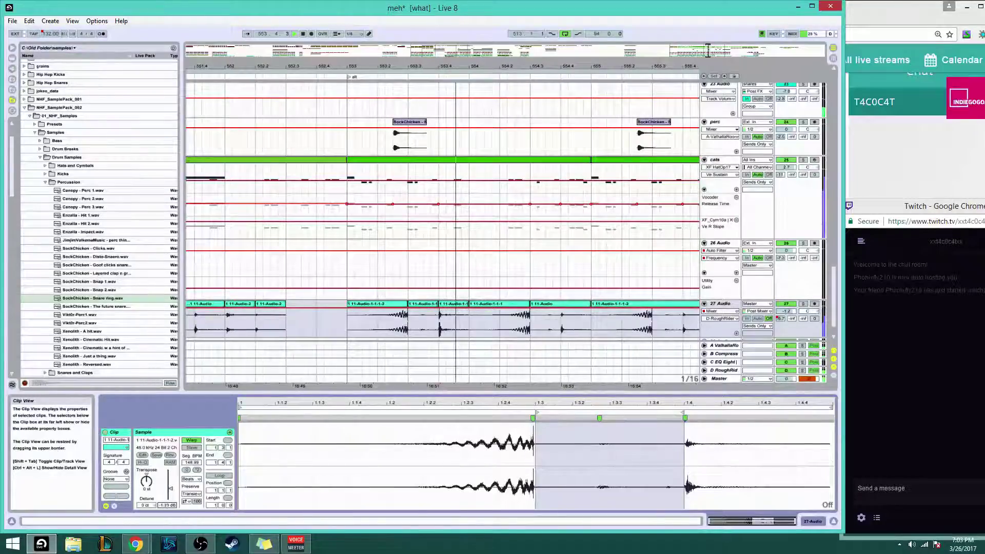
Try Hi-Q and a lower gain on the 27 Audio clip at 553.1.1 while playing it, and undo these changes
left_click(370, 308)
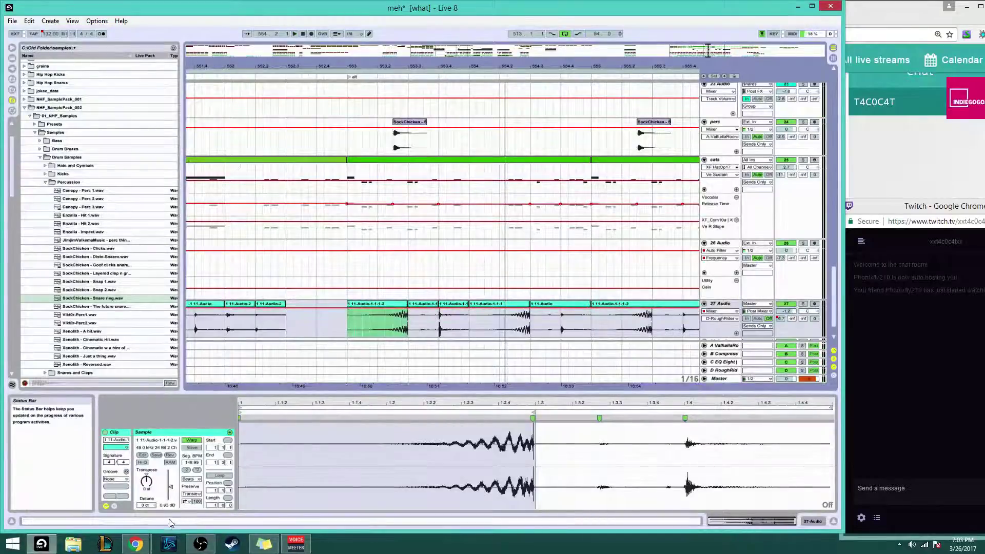
left_click(142, 462)
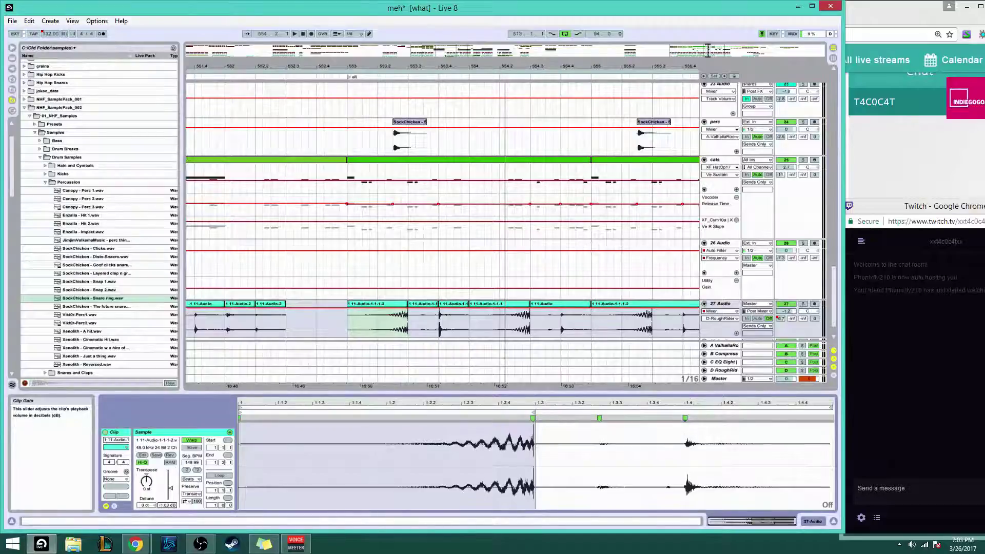
key("space")
key("space")
key("space")
left_click_drag(170, 504, 171, 509)
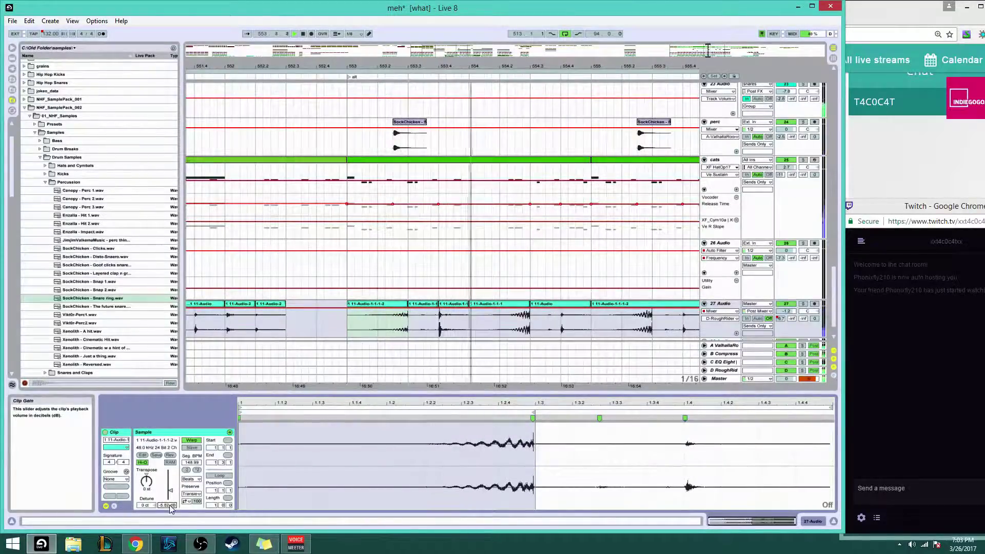
key("space")
left_click(394, 304)
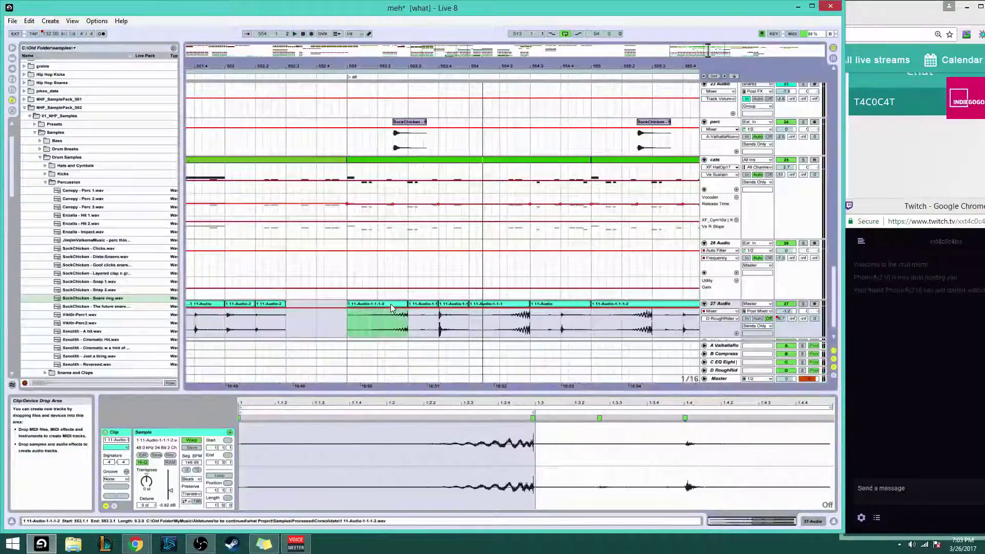
key("ctrl+z")
key("ctrl+z")
key("ctrl+z")
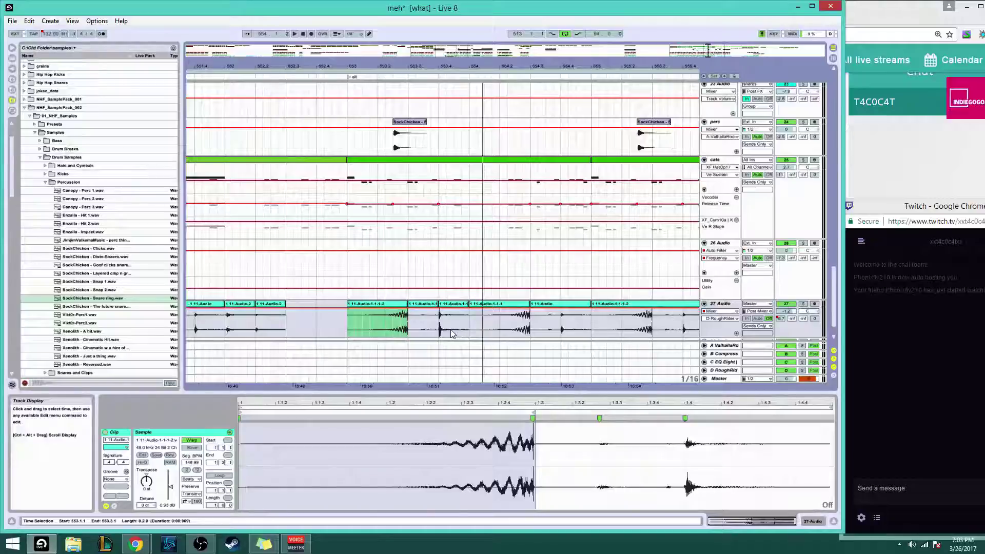
Set the gain of the 27 Audio clip at 553.4.1 to about 3.9 dB and the one at 553.3.1 to about 8.5 dB
left_click(448, 307)
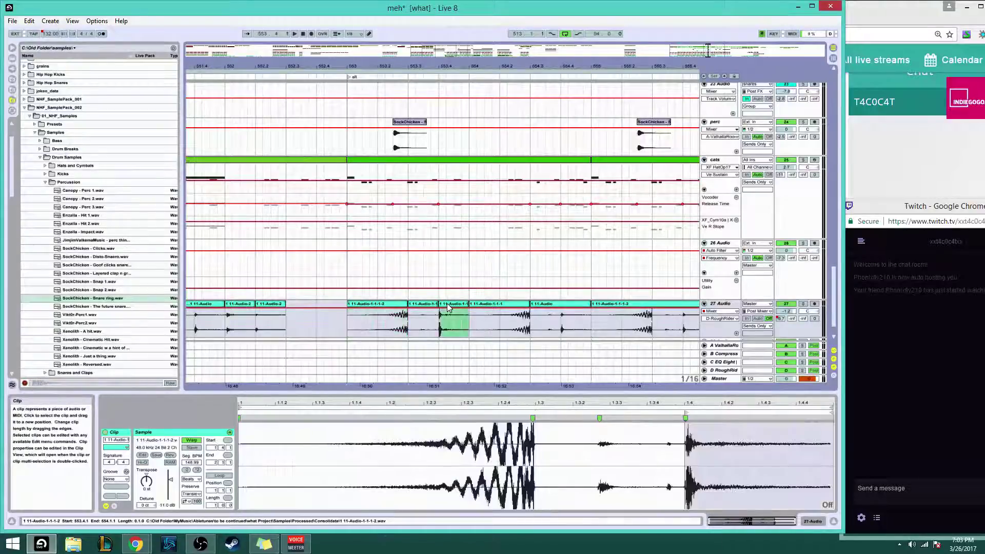
left_click(430, 310)
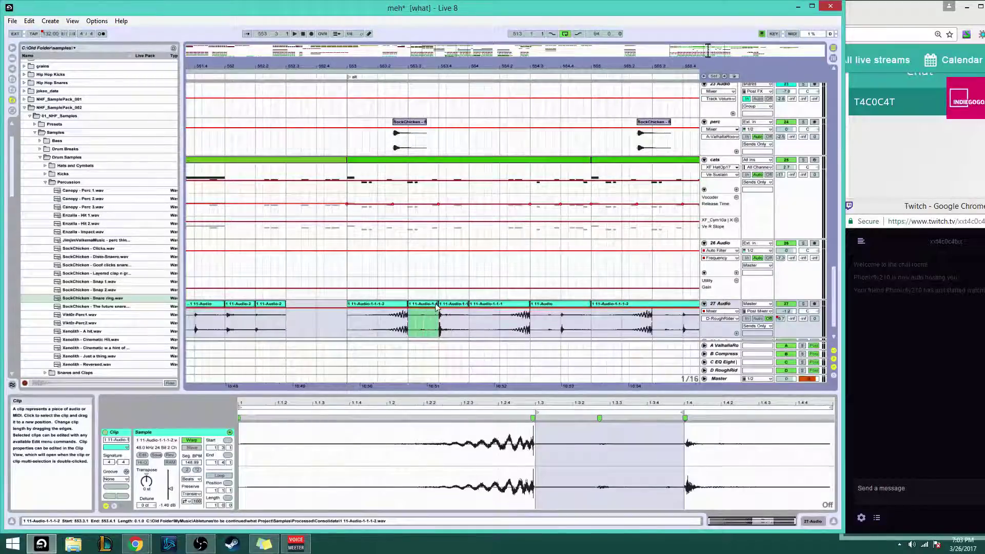
left_click(448, 306)
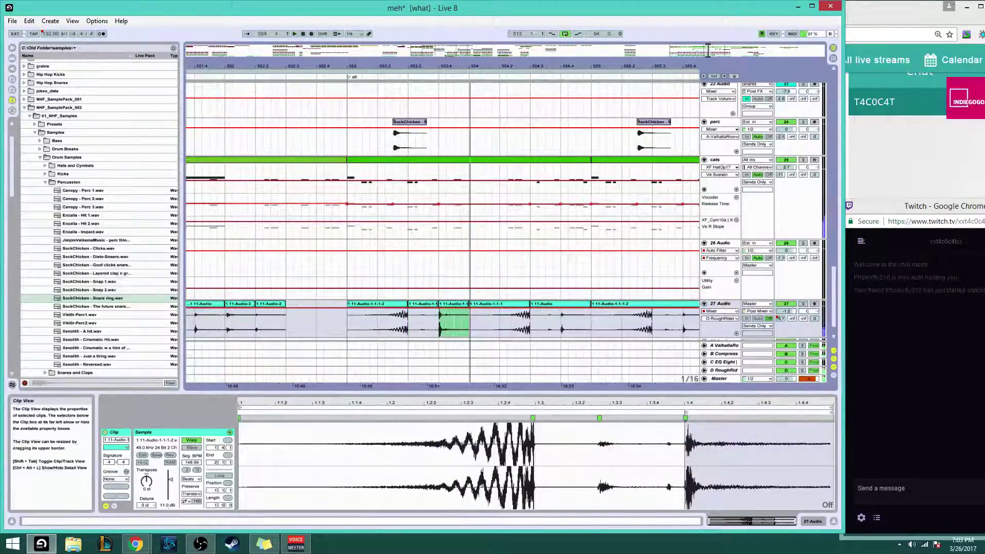
key("space")
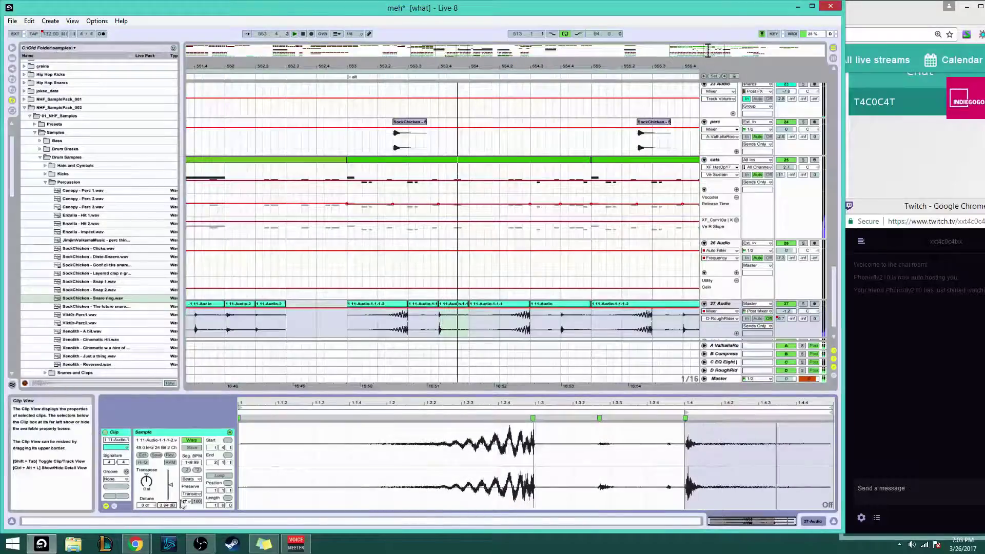
left_click(424, 320)
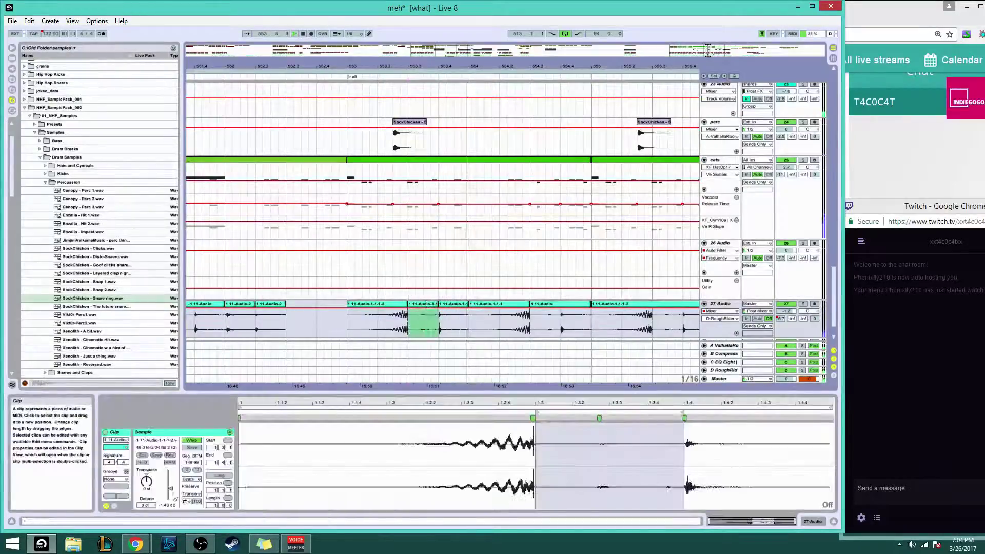
left_click_drag(170, 489, 171, 483)
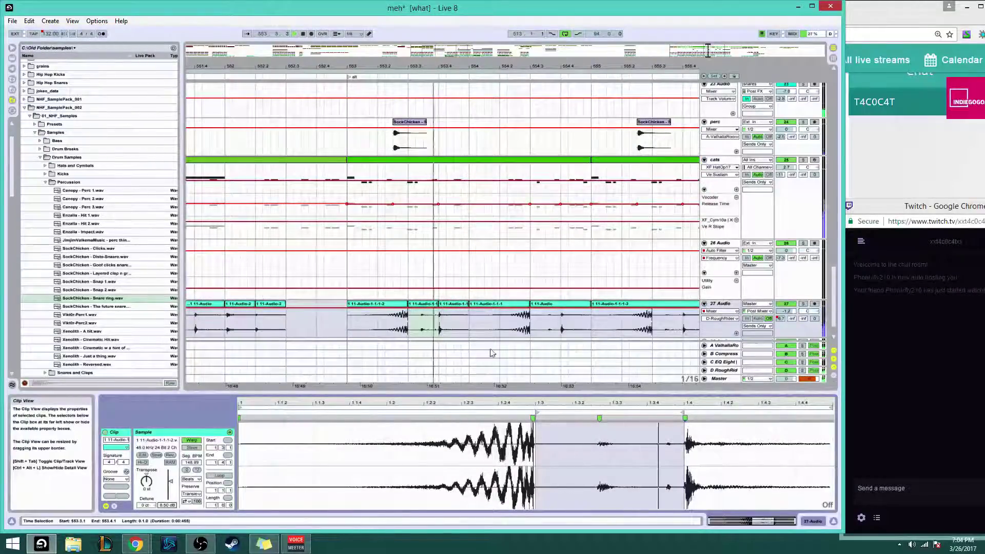
key("space")
Enable Hi-Q on the 27 Audio clip at 553.4.1 and lower its gain further while auditioning the passage
left_click(453, 303)
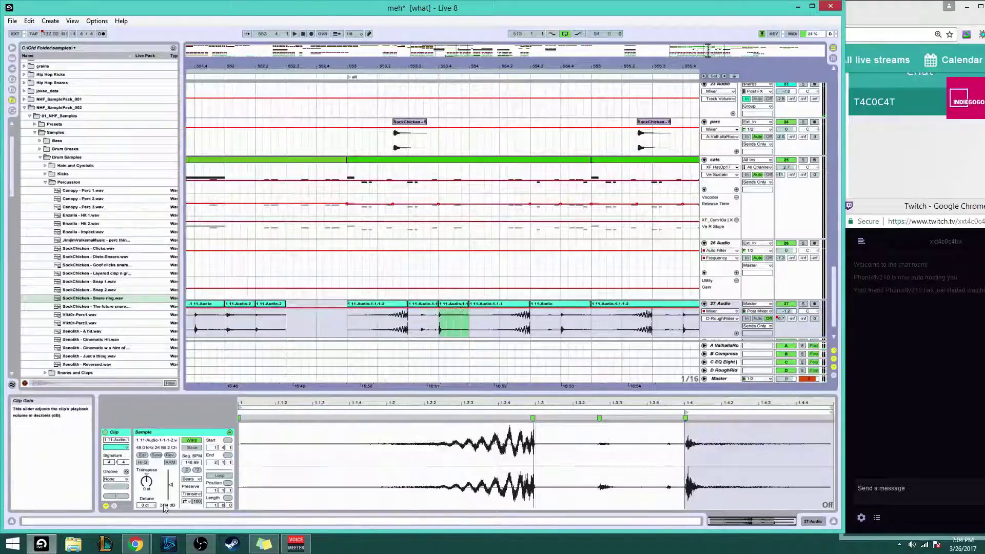
left_click(142, 462)
key("space")
key("space")
key("space")
left_click_drag(167, 505, 167, 508)
key("space")
key("space")
key("space")
Consolidate the two 27 Audio clips between 553.3.1 and 554.1.1 into a single clip
left_click(364, 311)
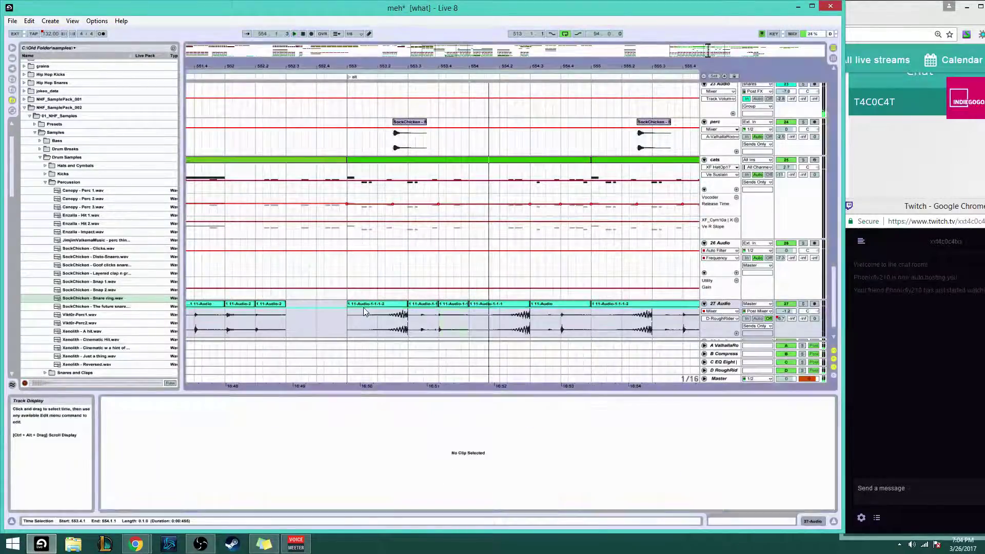
left_click(368, 306)
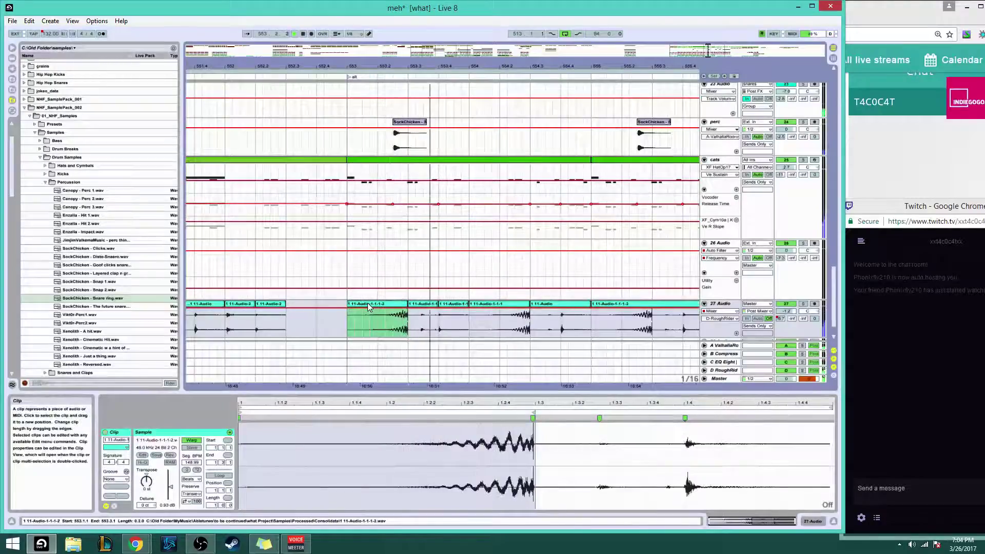
left_click(429, 306)
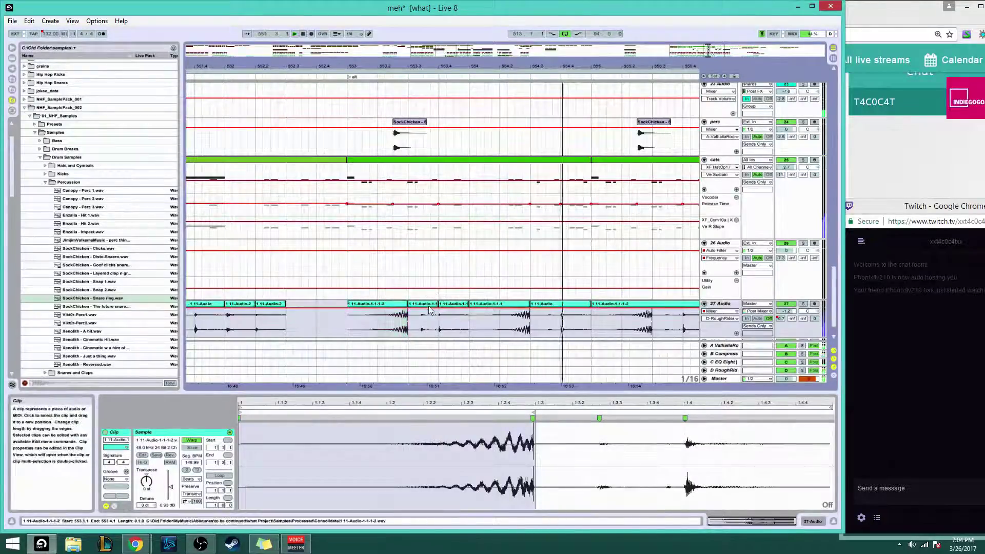
left_click(430, 309)
left_click(454, 308, "shift")
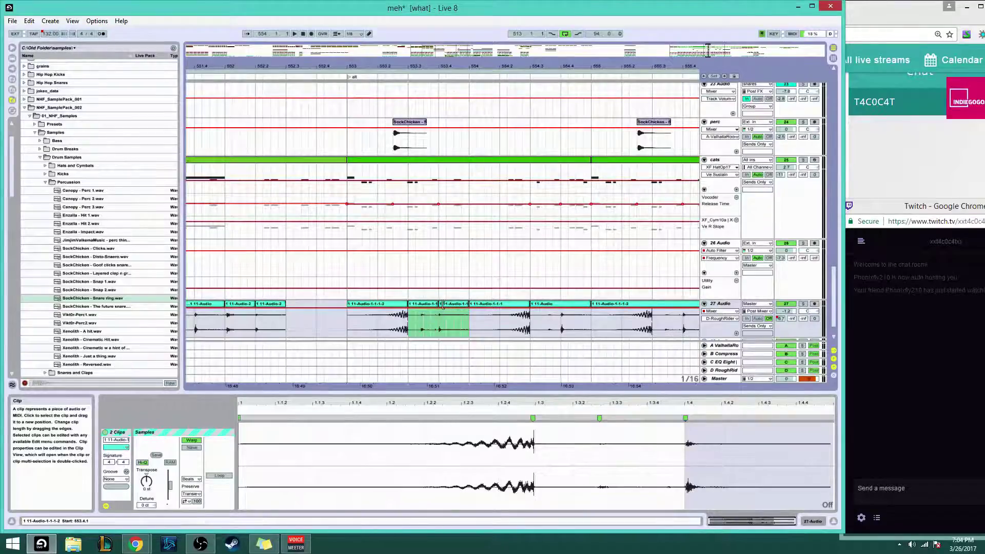
key("ctrl+j")
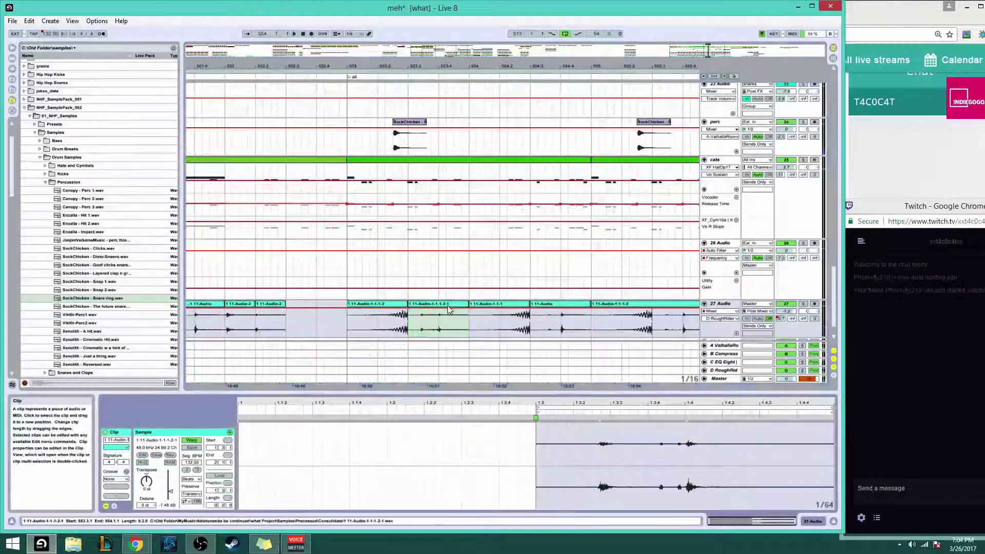
Play the consolidated clip and add a warp marker on its transient at 1.4
key("space")
key("space")
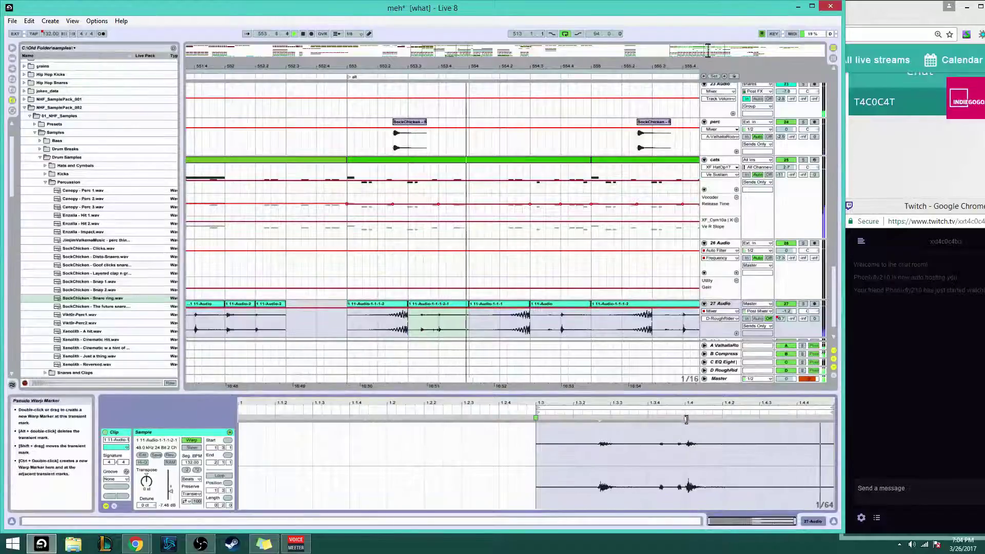
key("space")
left_click(686, 420)
double_click(686, 420)
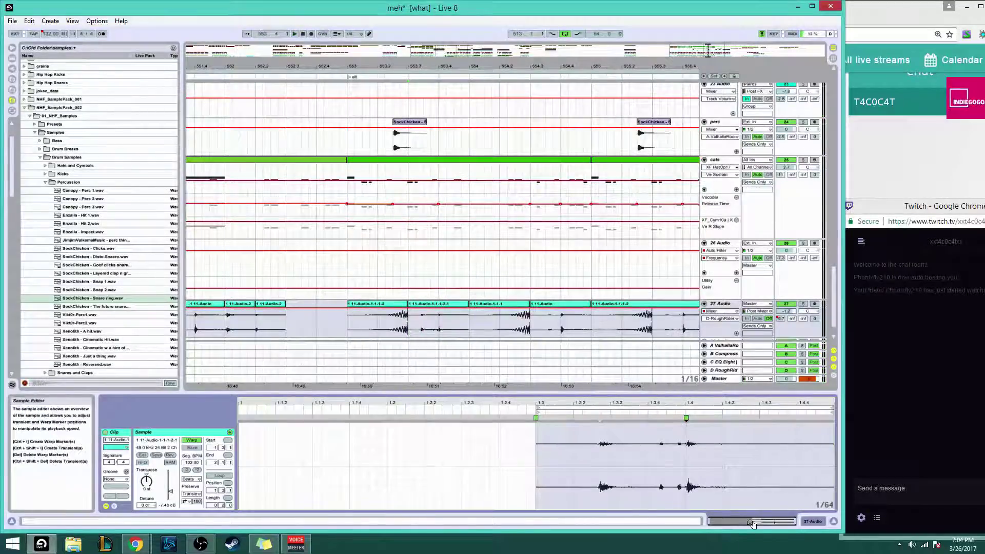
Try to shift the consolidated clip's 1.4 warp marker slightly earlier with a second marker just before it, then undo both edits
left_click_drag(772, 521, 771, 550)
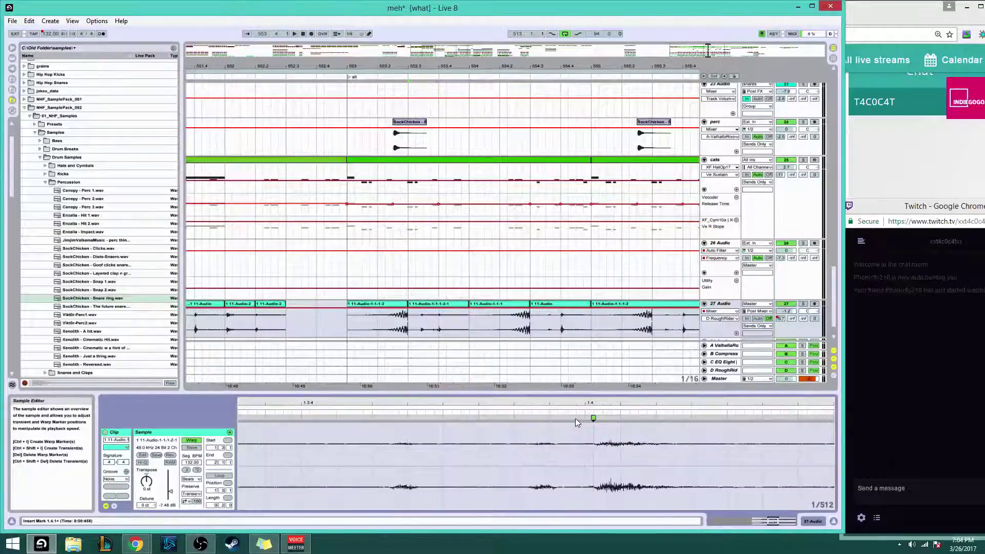
left_click(559, 418)
left_click_drag(594, 418, 586, 418)
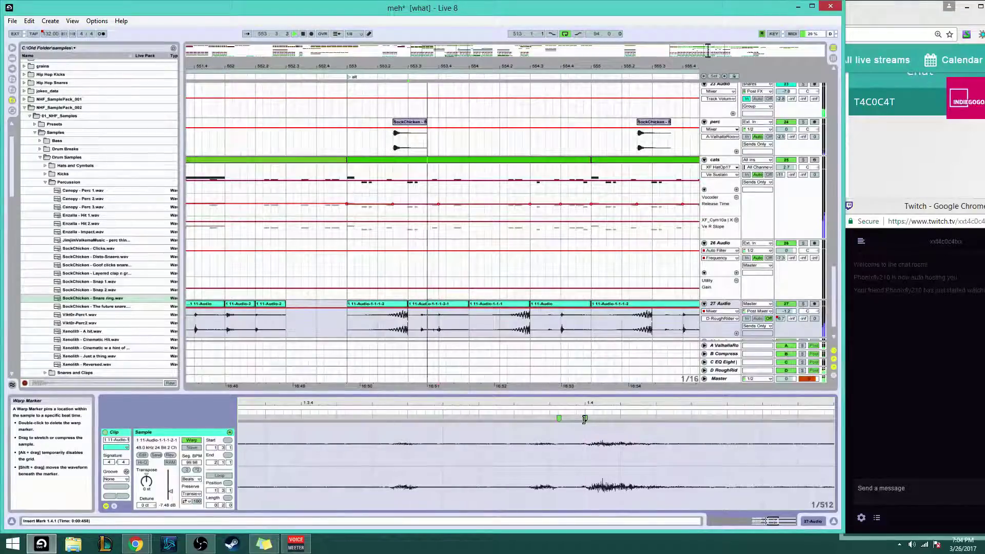
key("ctrl+z")
key("ctrl+z")
key("space")
key("space")
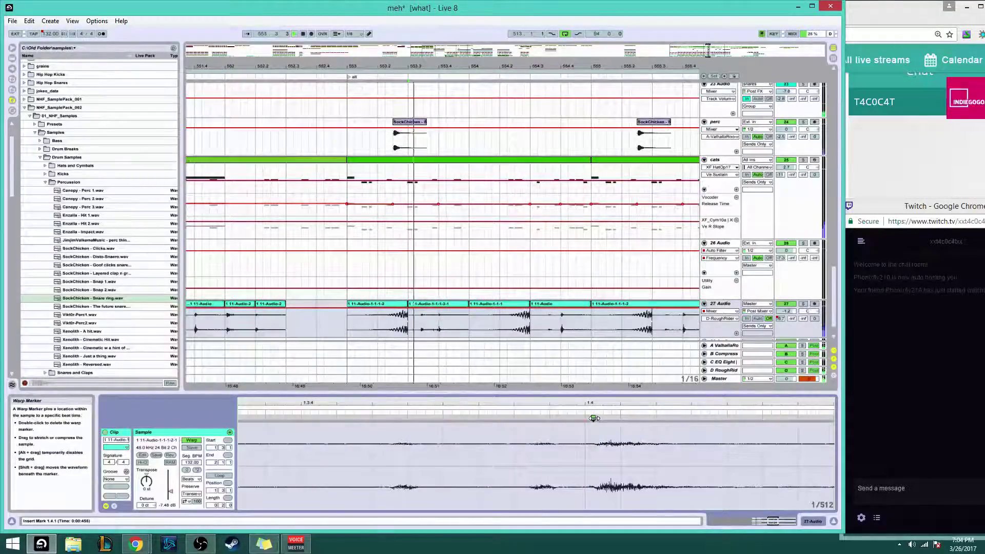
Try extra warp markers near 1.3.2 and 1.3.4 with the 1.4 marker moved earlier, audition the consolidated clip and undo the changes
double_click(585, 418)
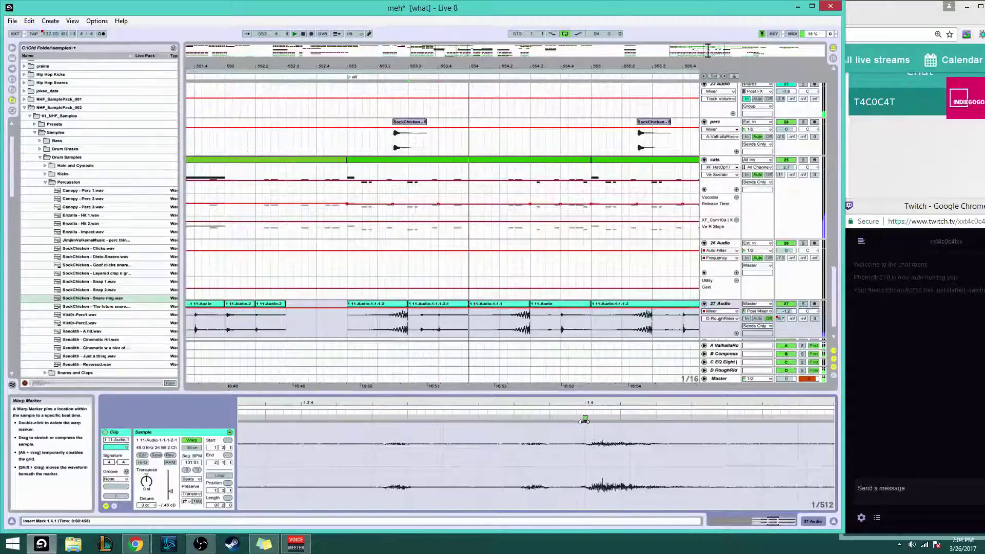
left_click_drag(772, 522, 774, 488)
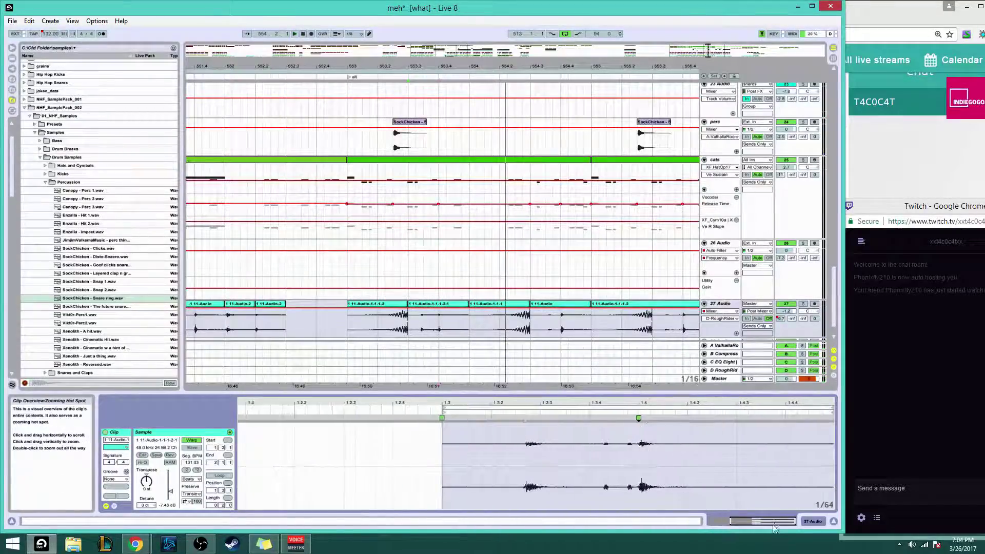
double_click(544, 419)
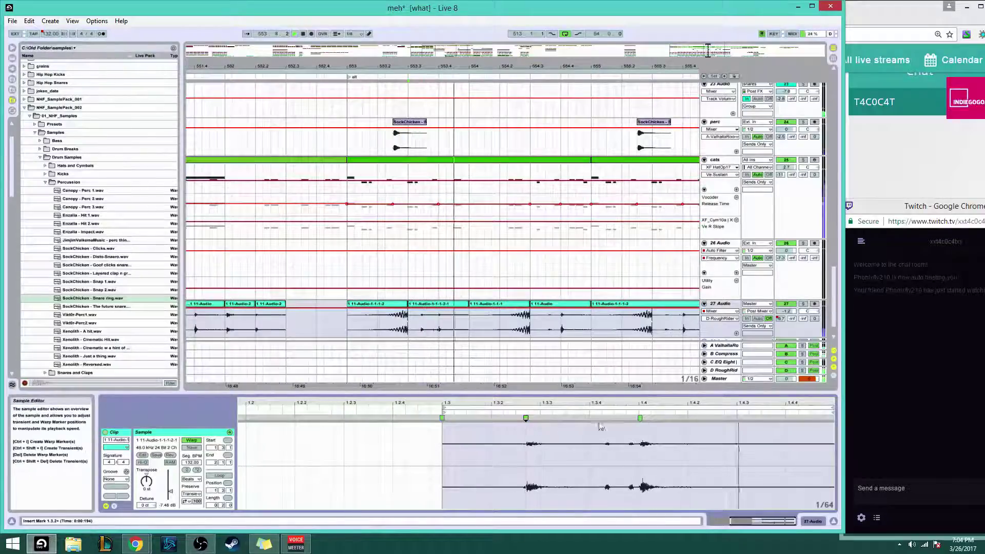
left_click_drag(761, 521, 769, 546)
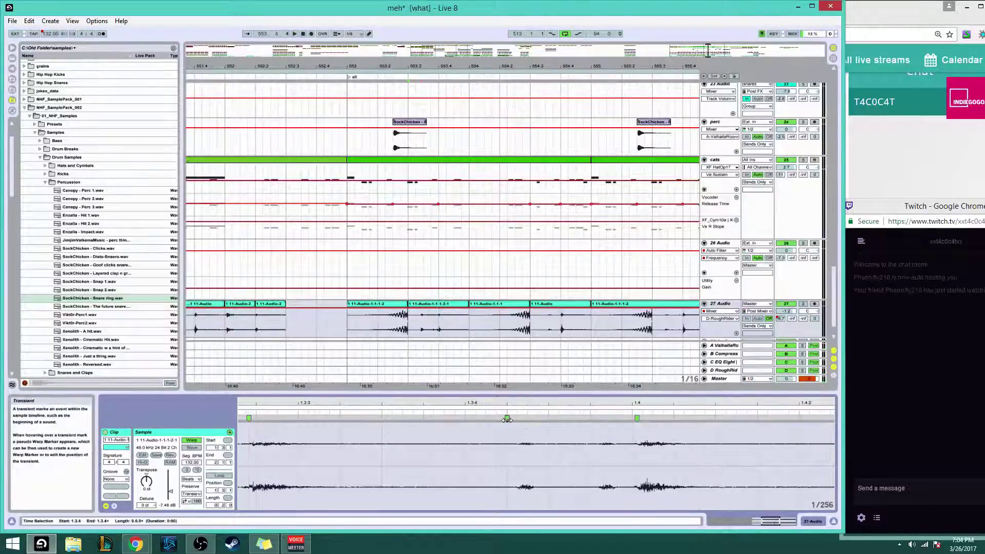
left_click_drag(637, 420, 621, 420)
key("space")
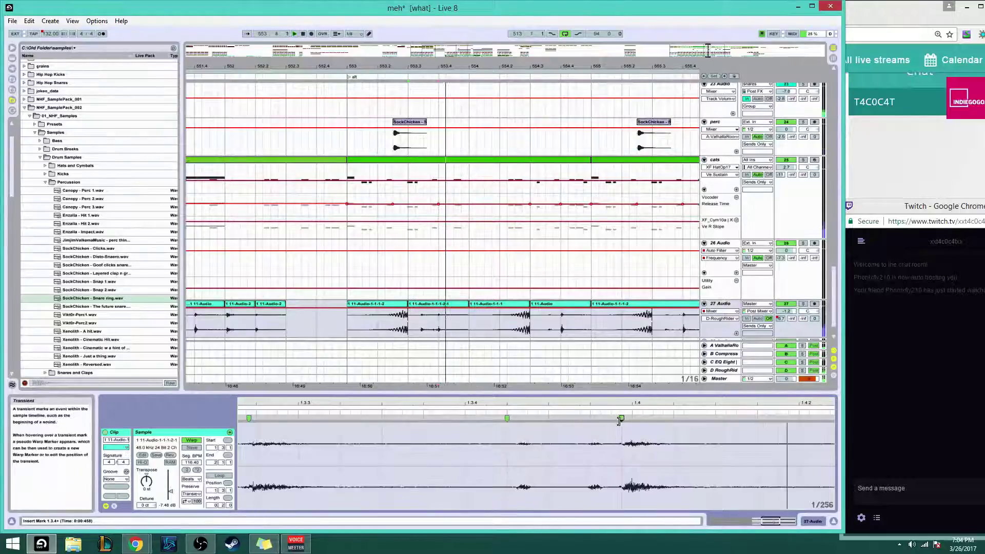
key("space")
key("ctrl+z")
key("ctrl+z")
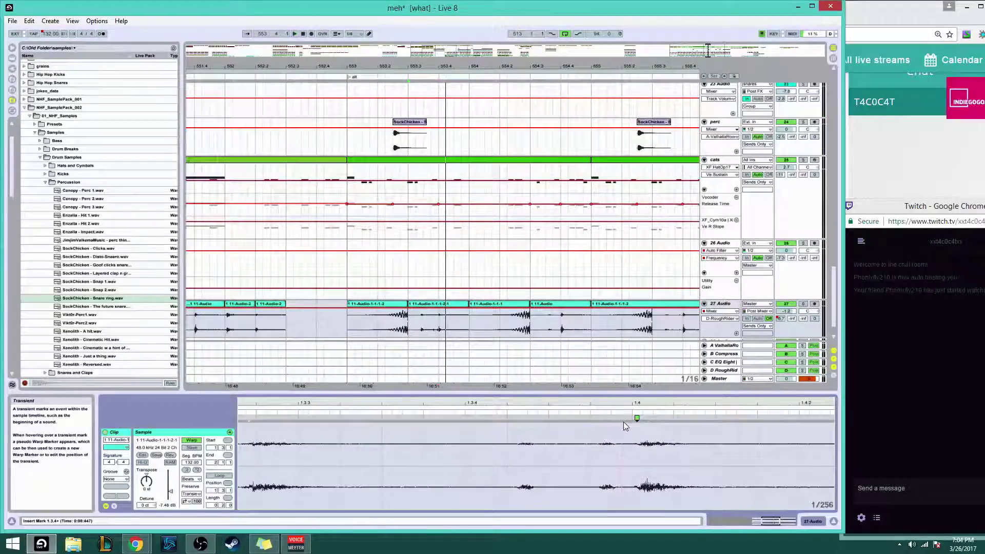
Play the passage from 553.1.1 and undo the consolidation of the 27 Audio clips between 553.3.1 and 554.1.1
left_click(396, 308)
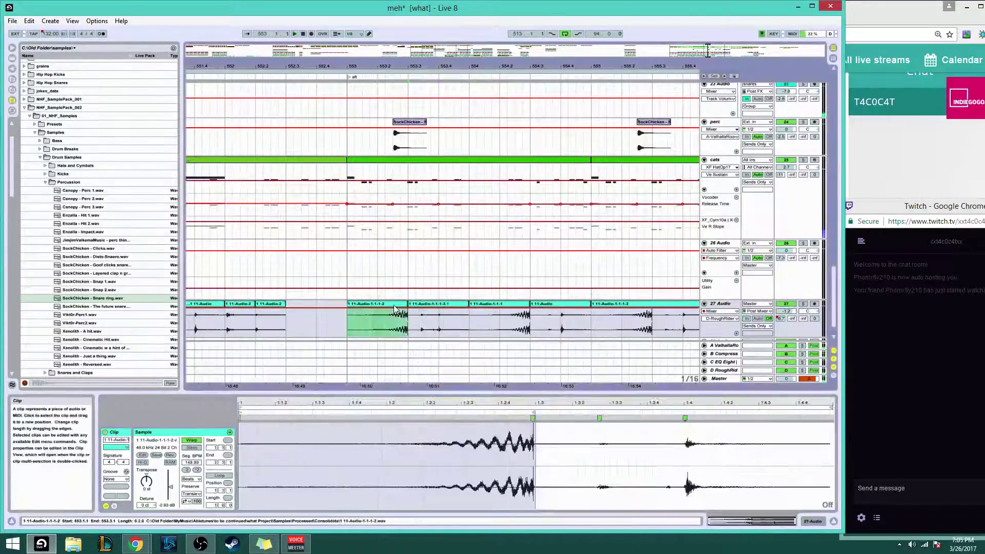
left_click(395, 310)
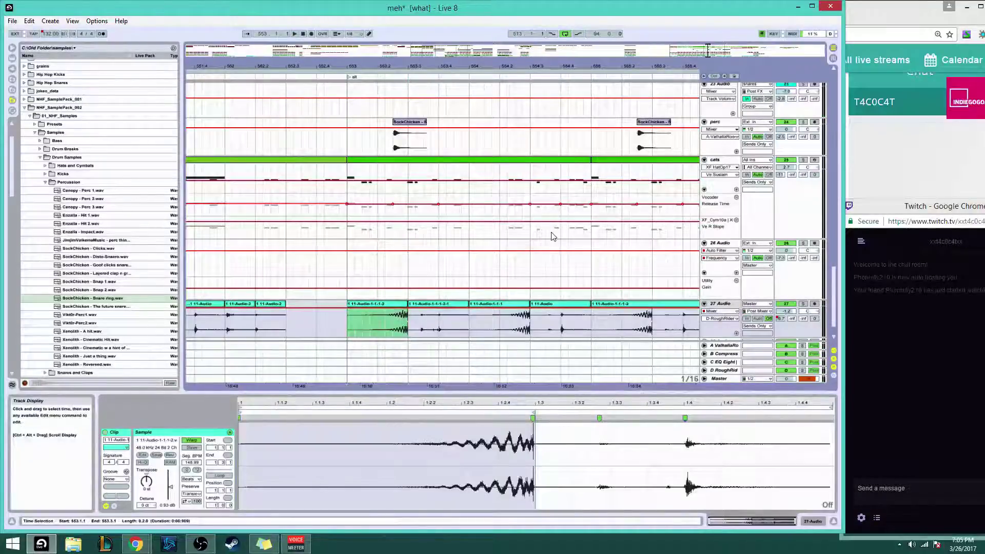
key("space")
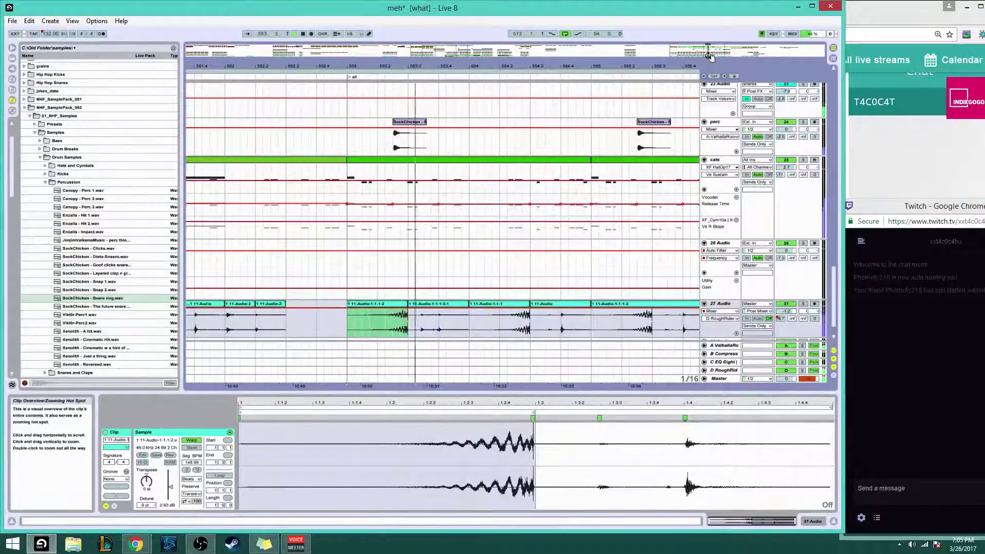
key("space")
left_click(442, 326)
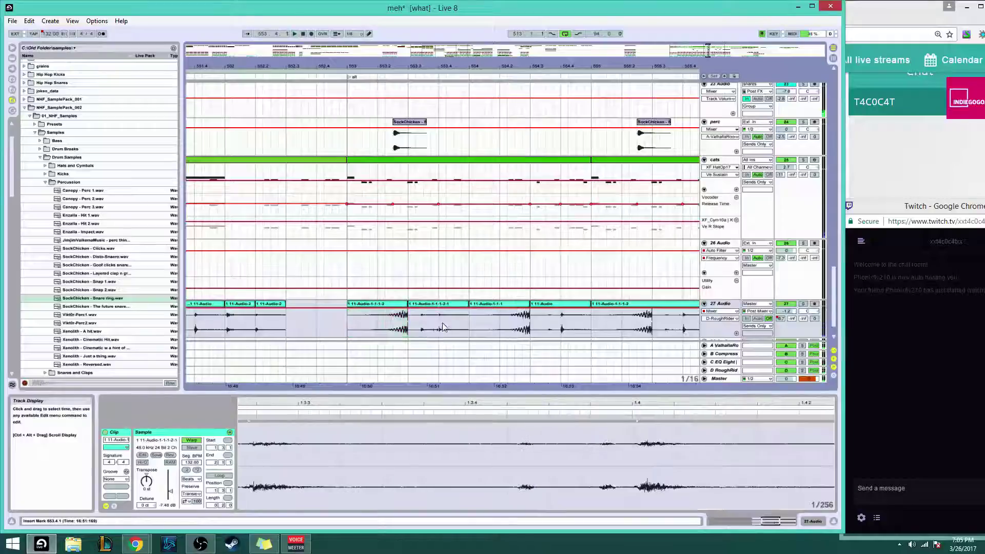
key("ctrl+e")
Try lowering the gain of the 27 Audio clip at 553.4.1 to about -7 dB while auditioning it, and undo the change
left_click(454, 304)
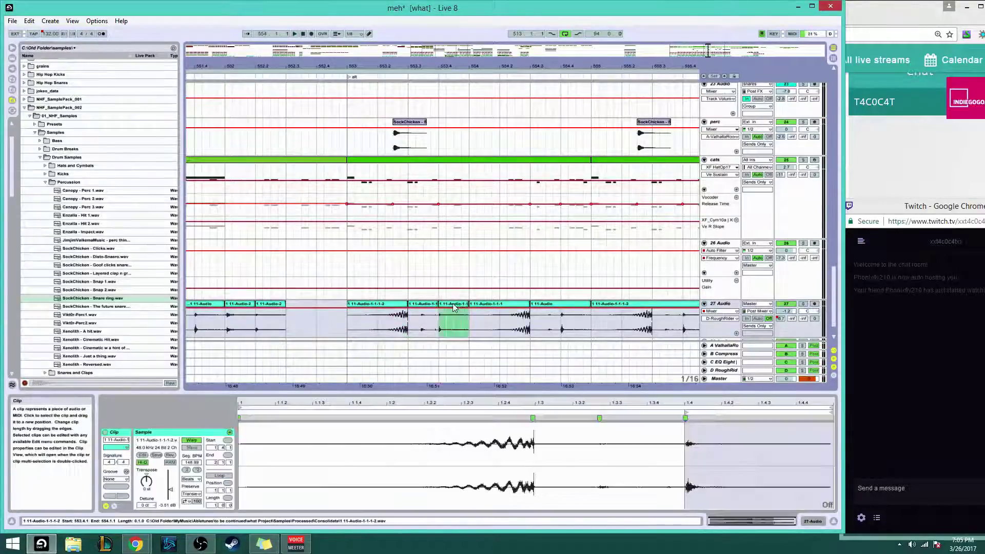
key("space")
key("space")
key("space")
left_click_drag(170, 490, 171, 493)
key("space")
key("space")
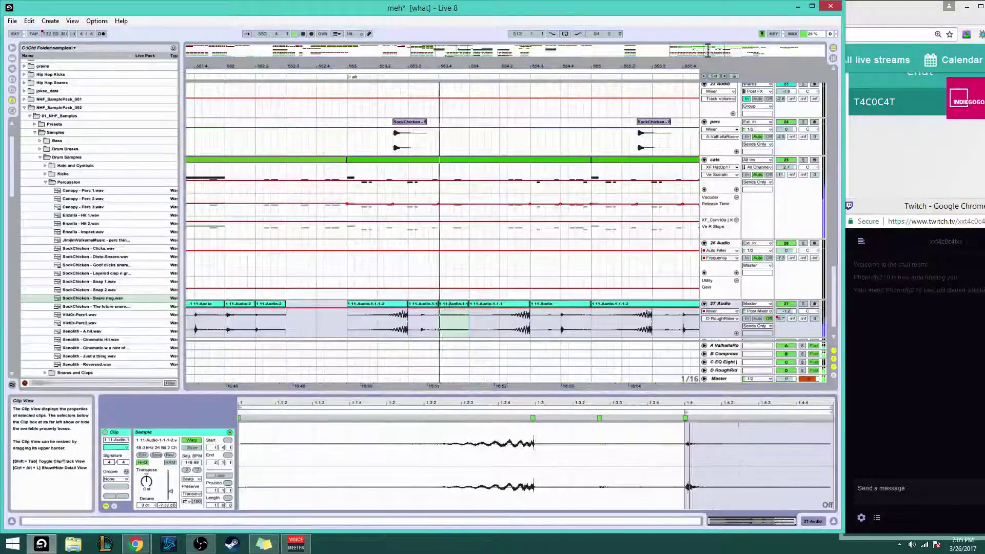
key("ctrl+l")
Audition the passage from bar 553 and from the 27 Audio clip at 553.4.1
left_click(396, 304)
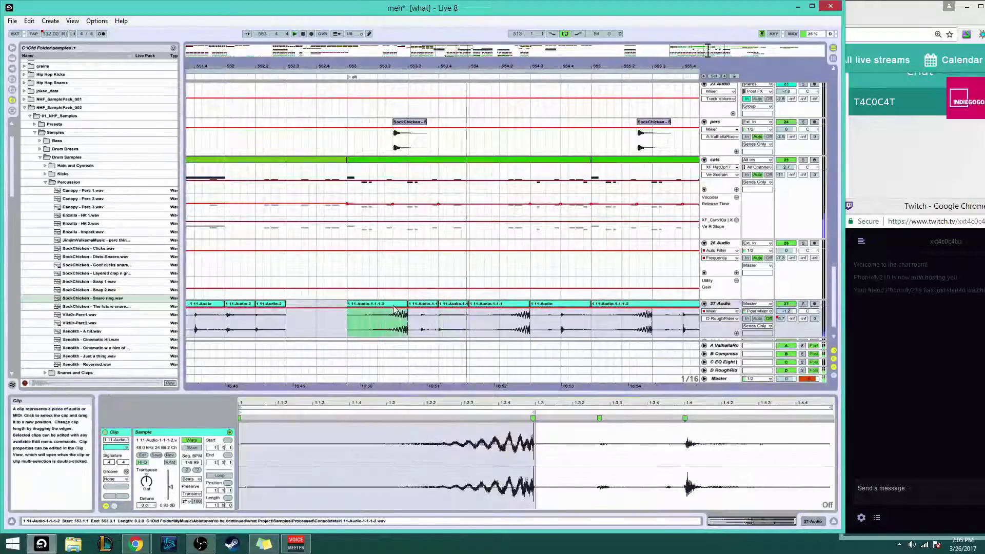
key("space")
key("space")
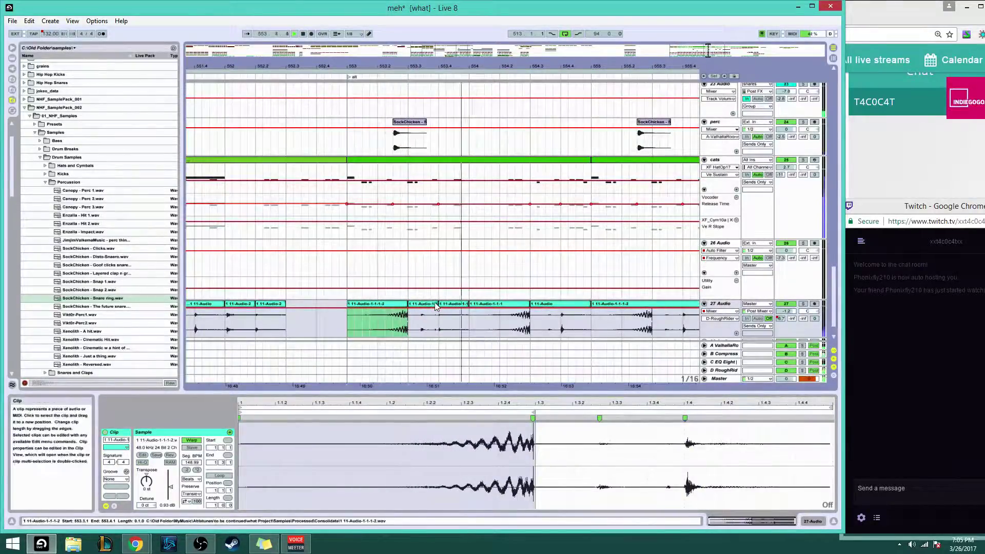
left_click(453, 305)
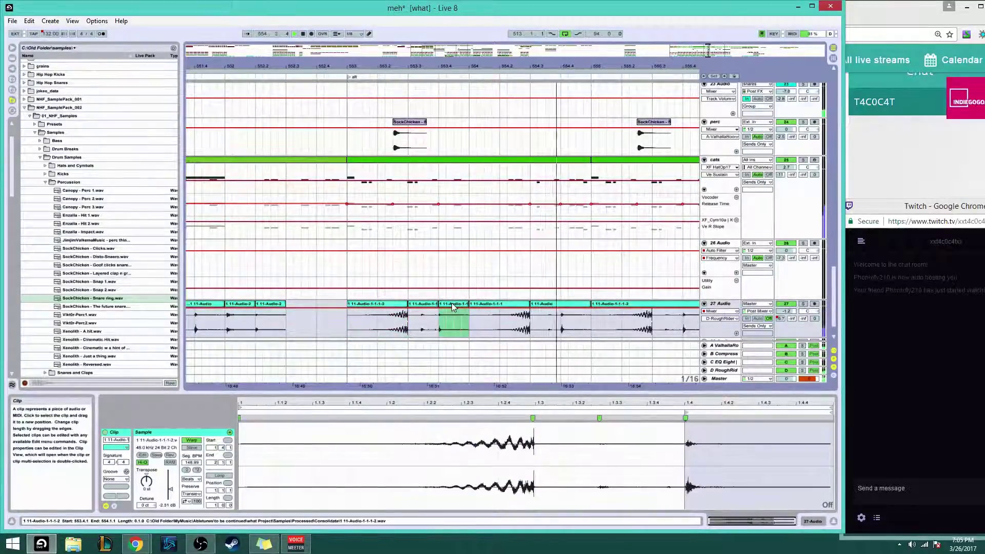
key("space")
Try moving the 1.4 warp marker of the 27 Audio clip at 553.3.1 slightly later, and return it to 1.4
double_click(424, 304)
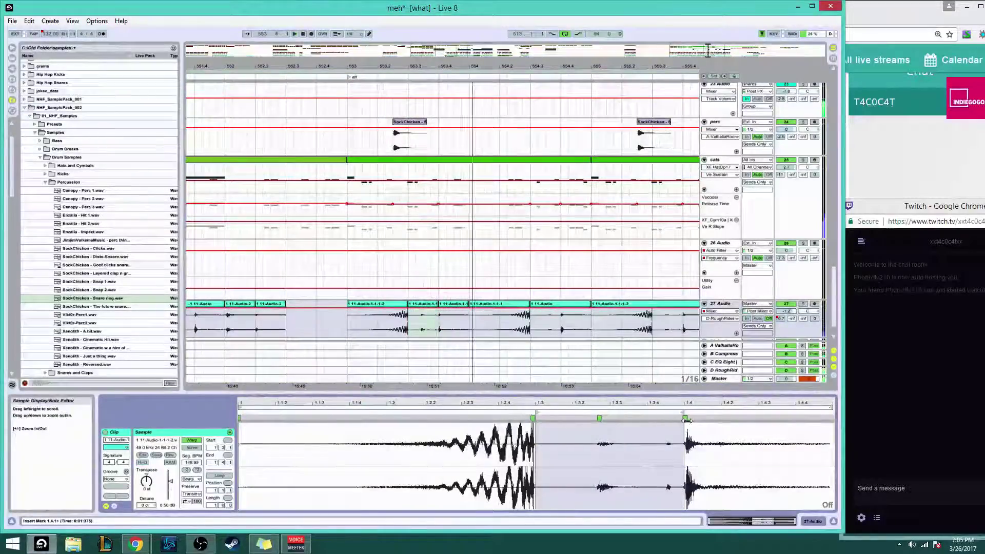
left_click_drag(685, 418, 703, 425)
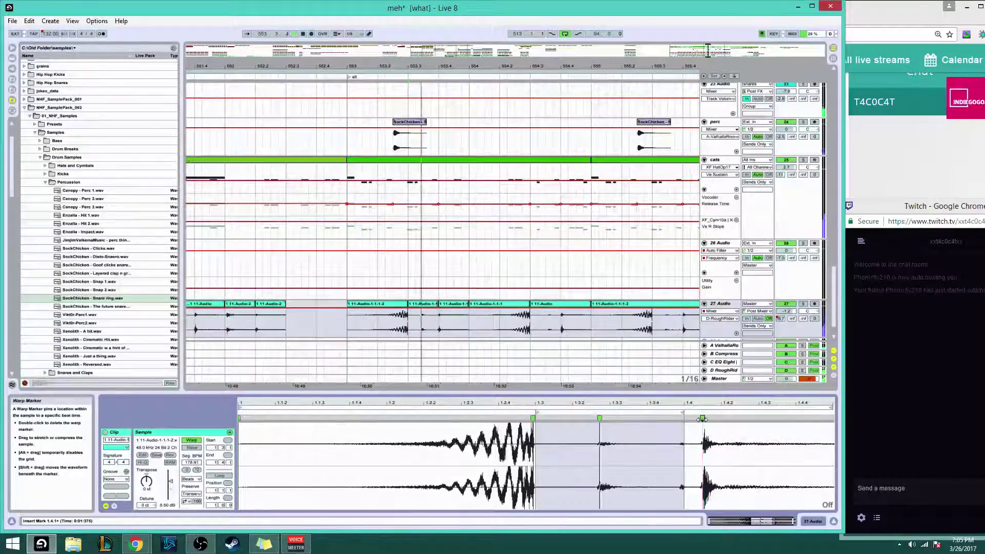
left_click_drag(703, 419, 685, 419)
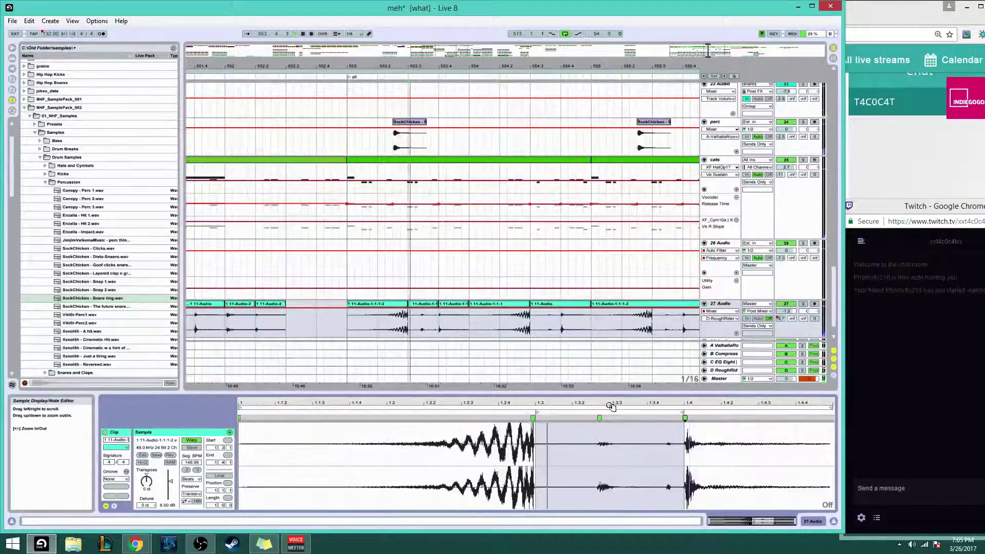
left_click(568, 393)
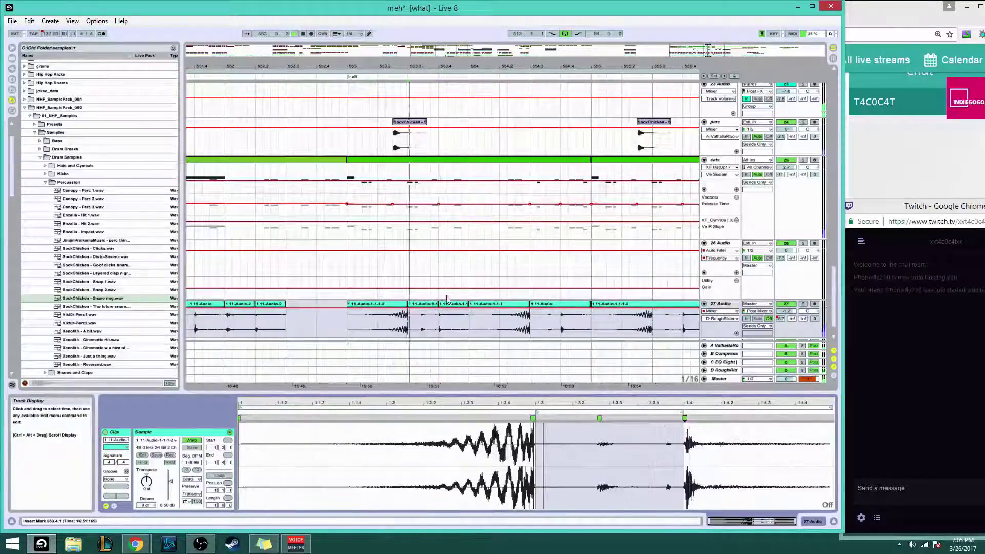
Deactivate the XF_HatReal17 note just before 1.4 in the cats clip at bar 553
left_click(437, 156)
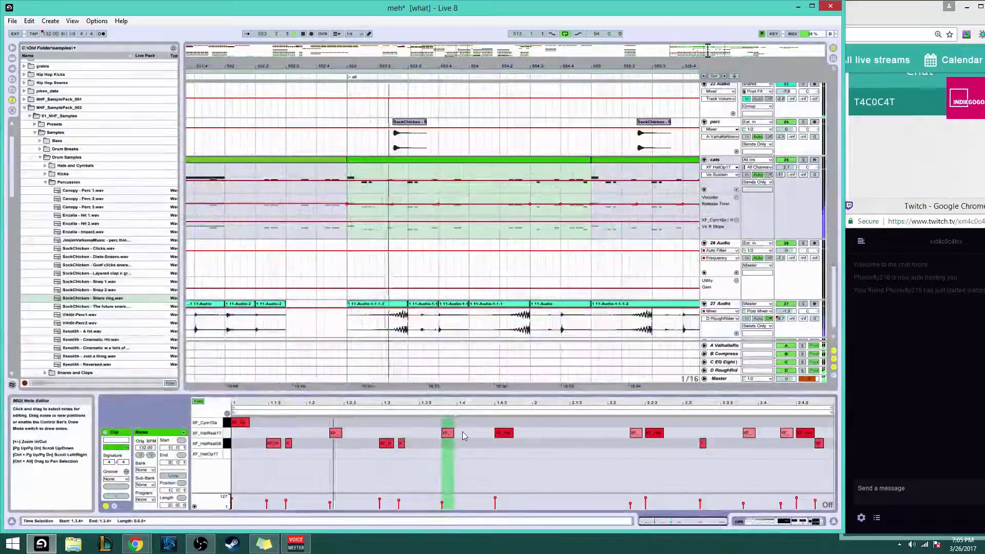
double_click(452, 437)
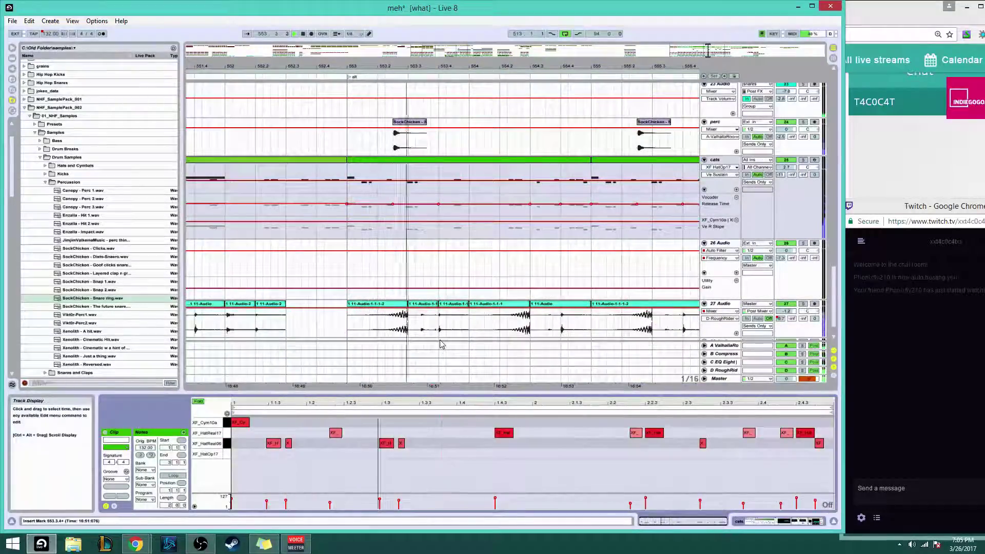
double_click(446, 433)
right_click(446, 433)
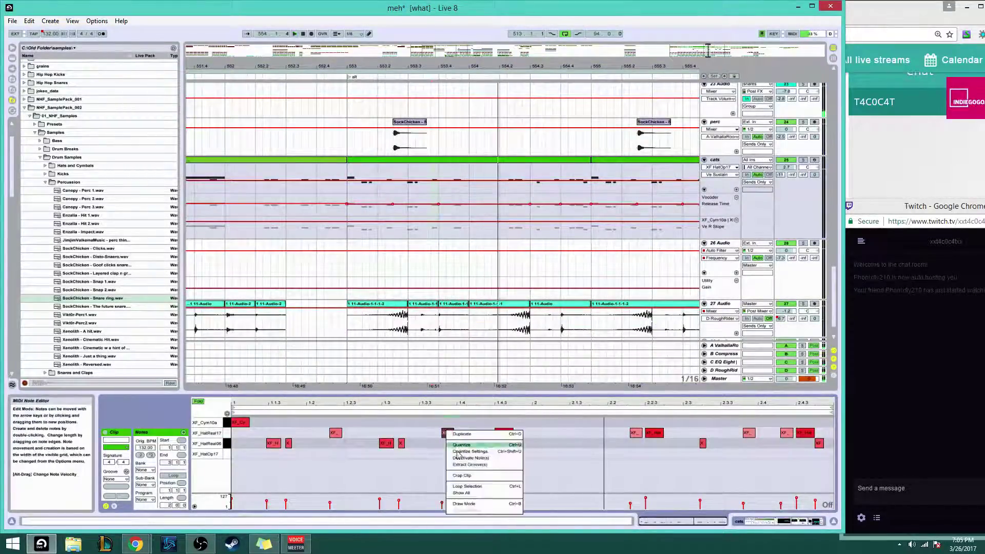
left_click(454, 463)
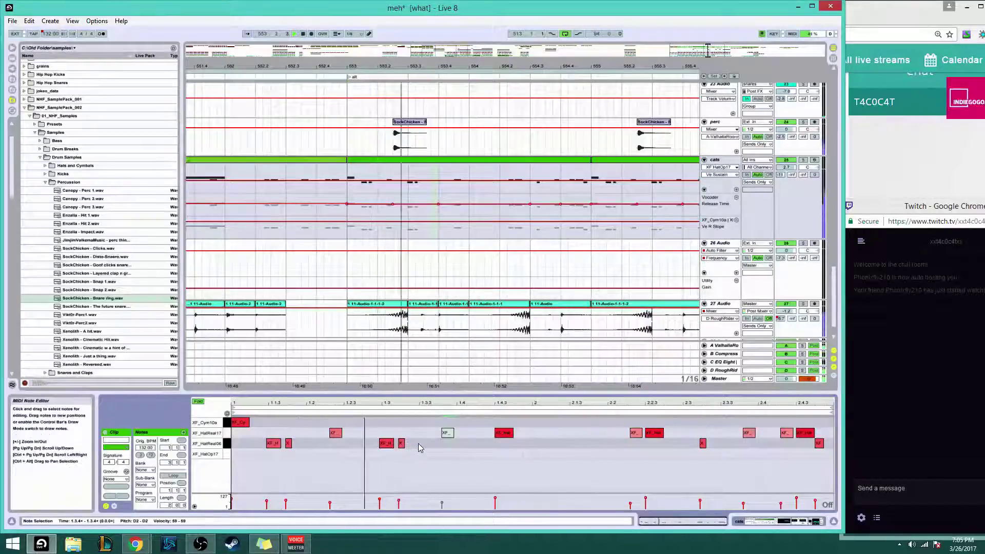
key("space")
key("space")
Deactivate the two neighbouring XF_HatReal06 notes around 1.3 in the cats clip at bar 553 and play the result
left_click(389, 443)
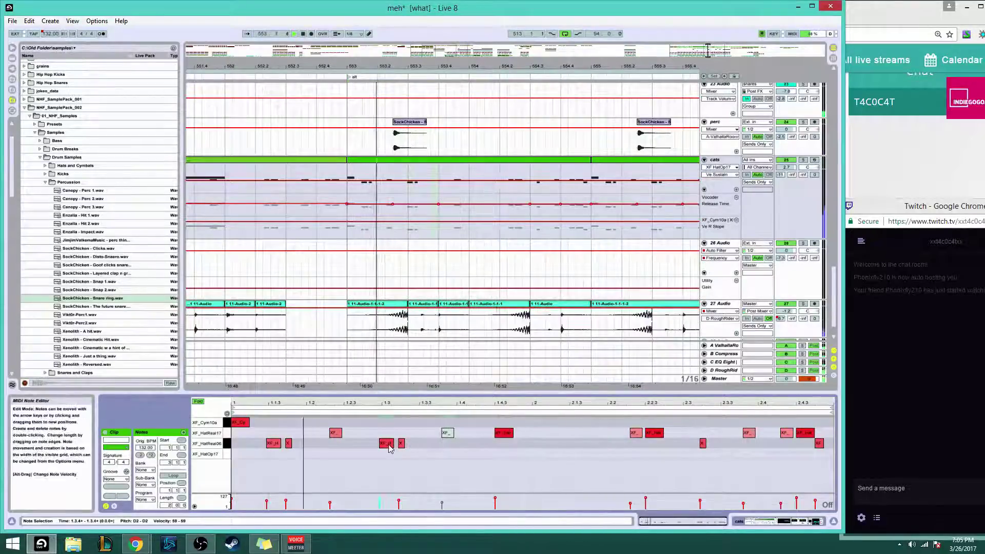
right_click(402, 444)
left_click(387, 444)
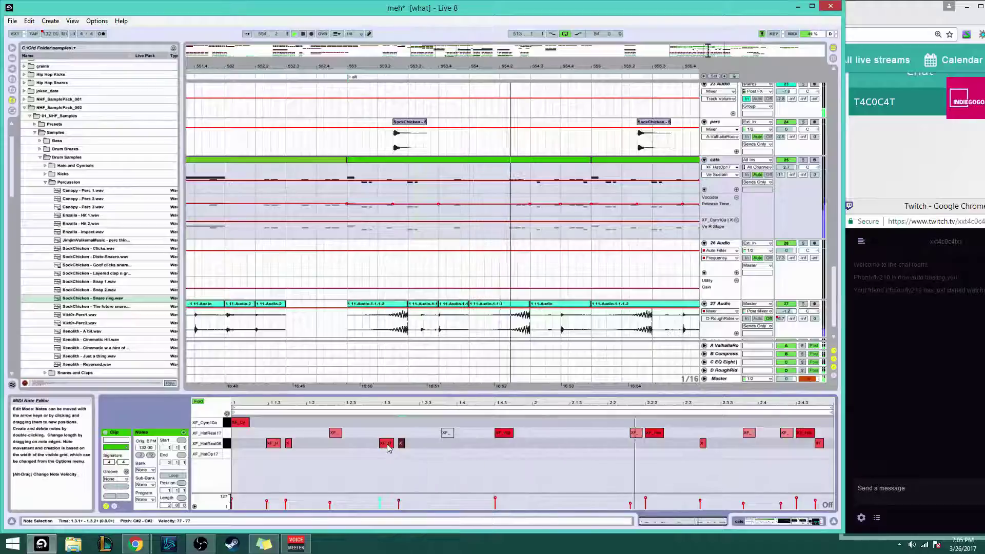
right_click(388, 448)
left_click(405, 468)
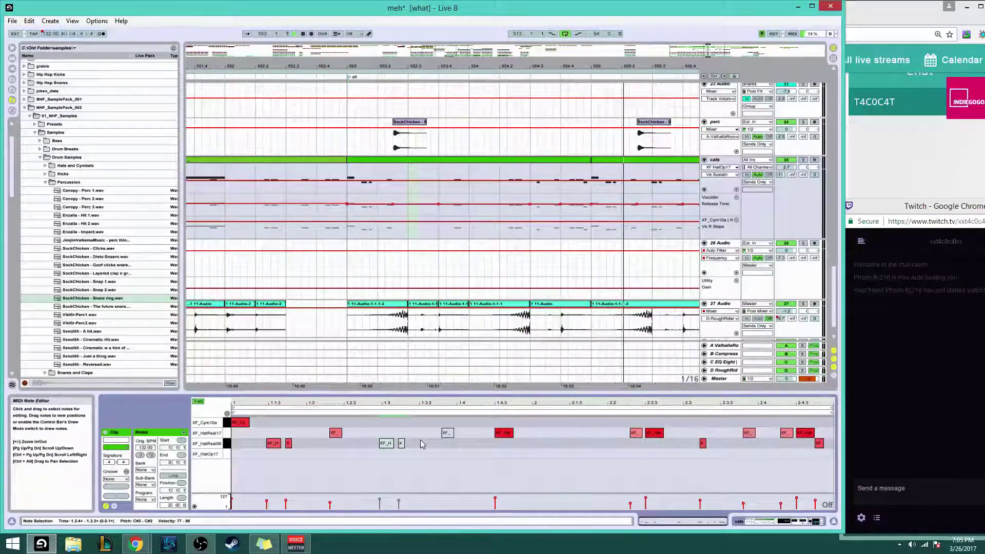
key("space")
Select the 27 Audio clip at 553.3.1 and audition it repeatedly to check its timing
left_click(439, 304)
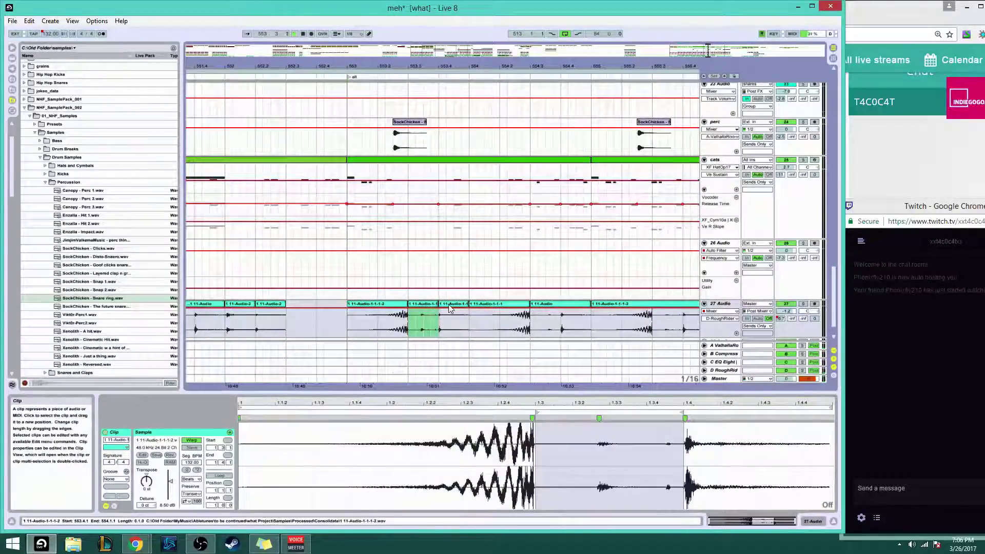
key("space")
key("space")
key("space")
key("space")
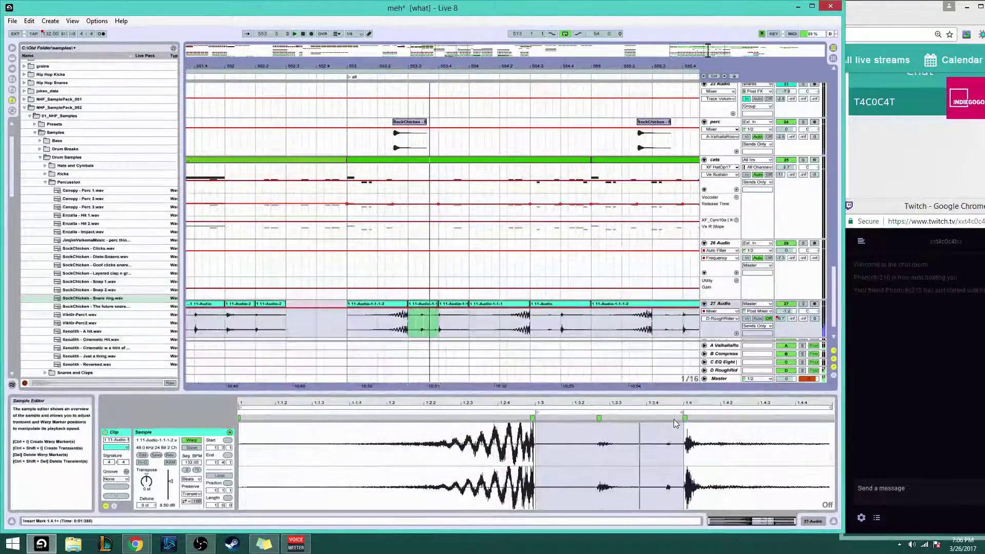
key("space")
key("space")
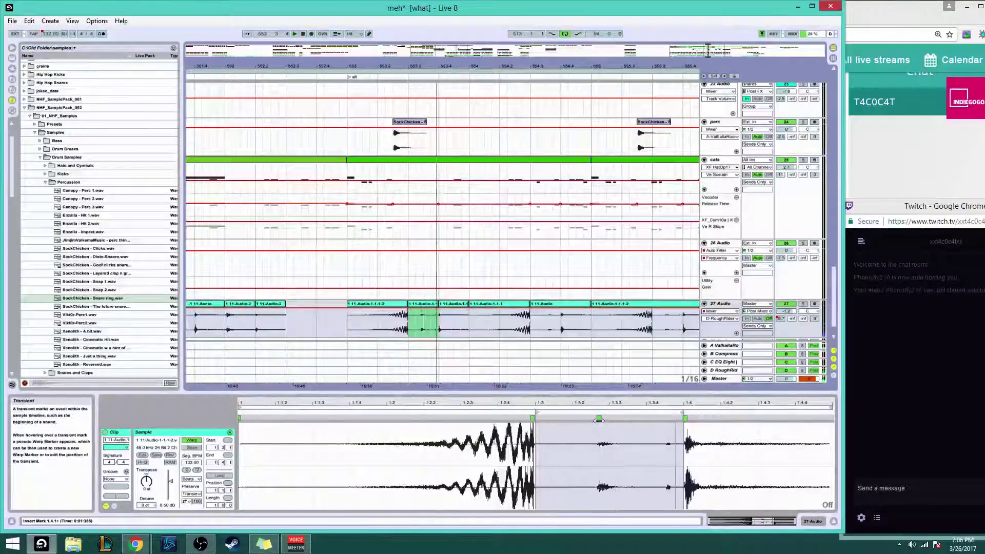
Try moving the 1.4 warp marker of the 27 Audio clip at 553.3.1 earlier to just past 1.3.4, and revert the move
left_click_drag(599, 418, 599, 419)
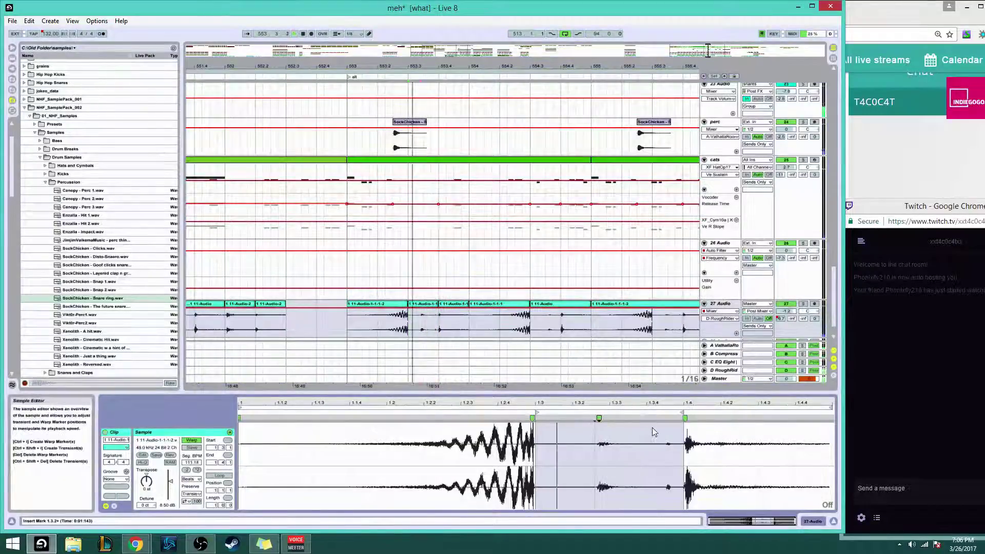
left_click_drag(685, 420, 666, 418)
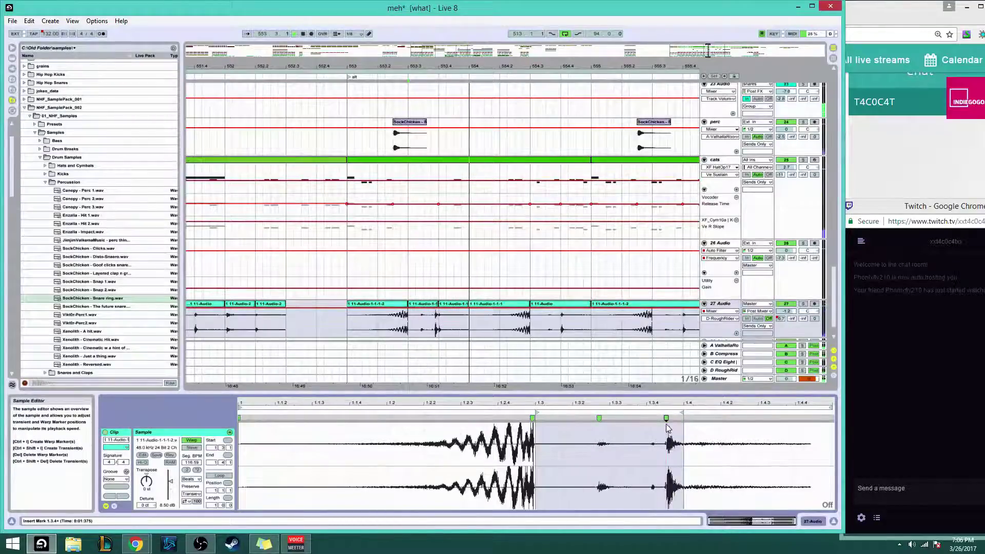
left_click_drag(666, 420, 686, 420)
key("ctrl+z")
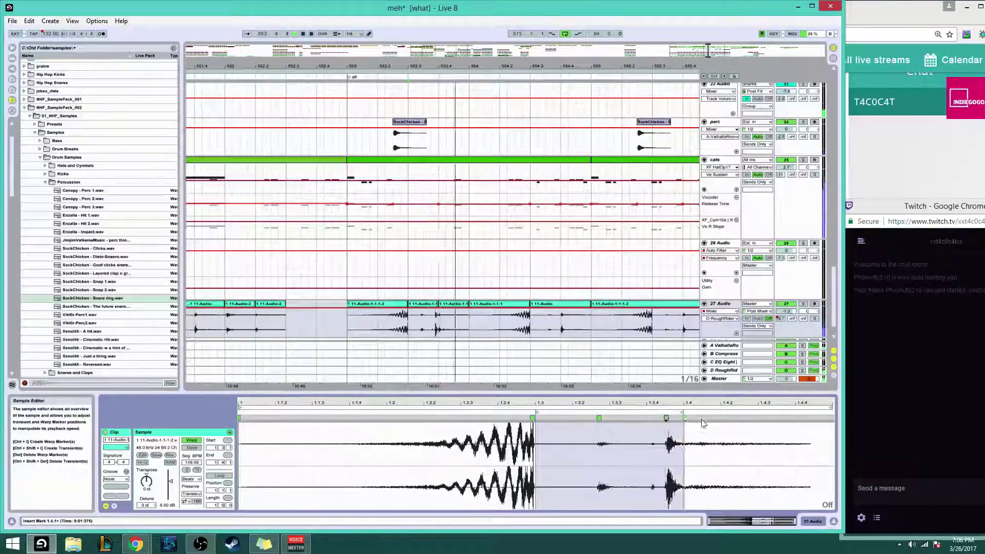
Add a warp marker on the quiet hit before 1.4 in the 27 Audio clip at 553.3.1 and move it earlier to about 1.3.4
key("space")
key("space")
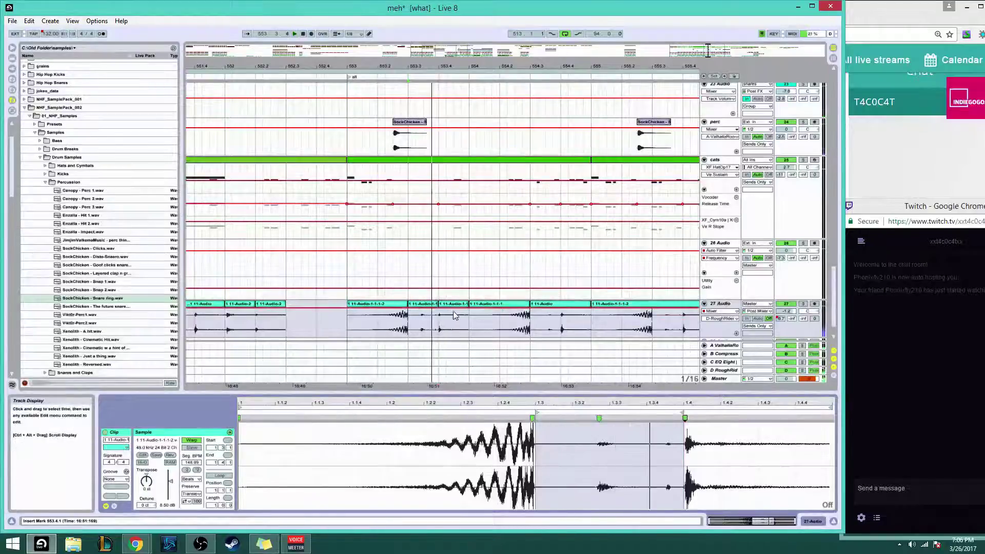
key("space")
key("space")
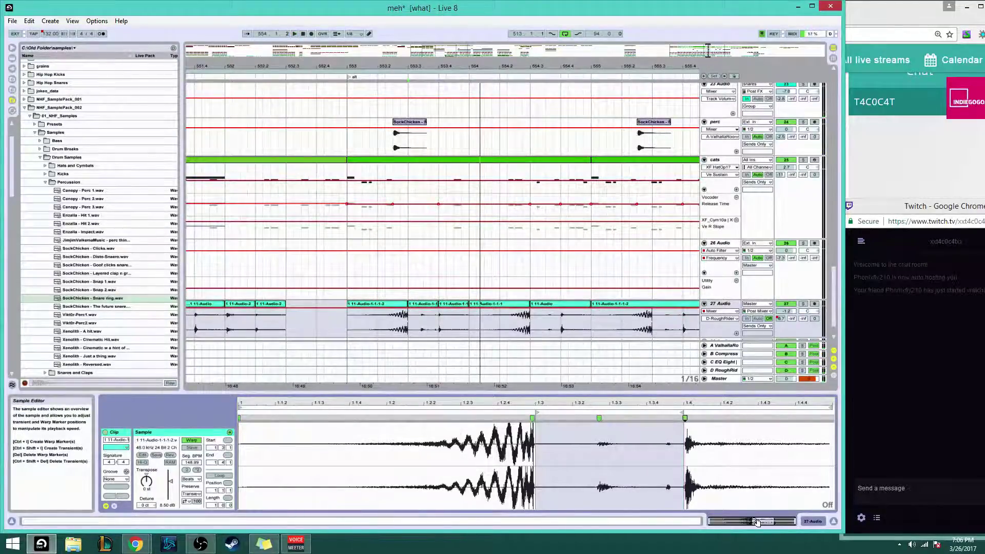
mouse_move(756, 521)
left_mouse_down()
mouse_move(756, 537)
mouse_move(768, 534)
left_mouse_up()
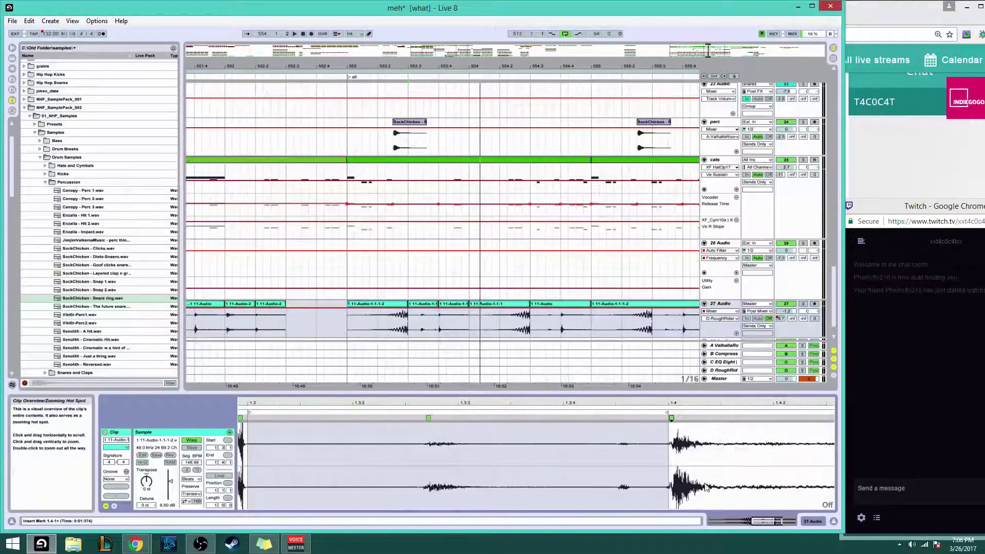
left_click(619, 419)
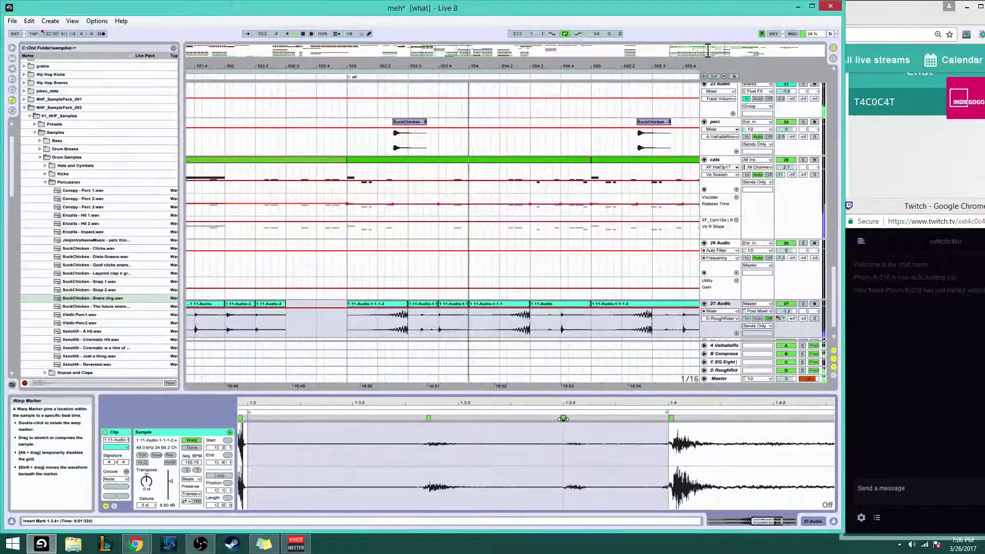
key("ctrl+z")
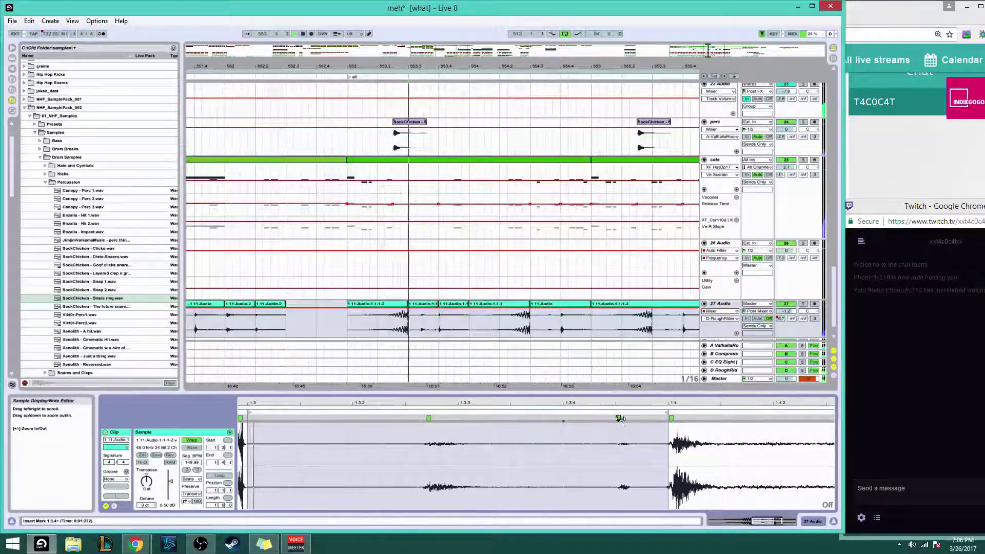
left_click_drag(618, 419, 588, 418)
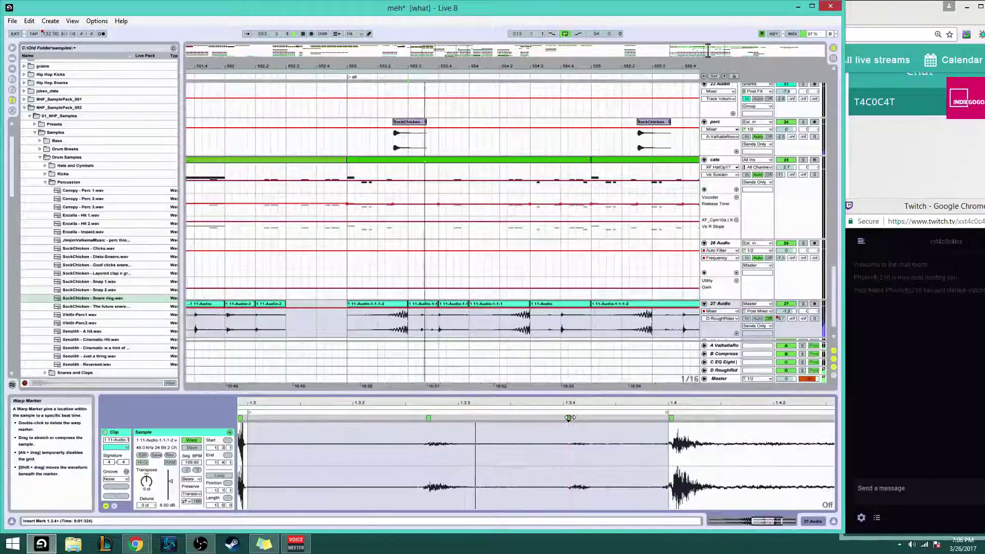
Reactivate the two neighbouring XF_HatReal06 notes around 1.3 in the cats clip at bar 553 and play the result
left_click(385, 162)
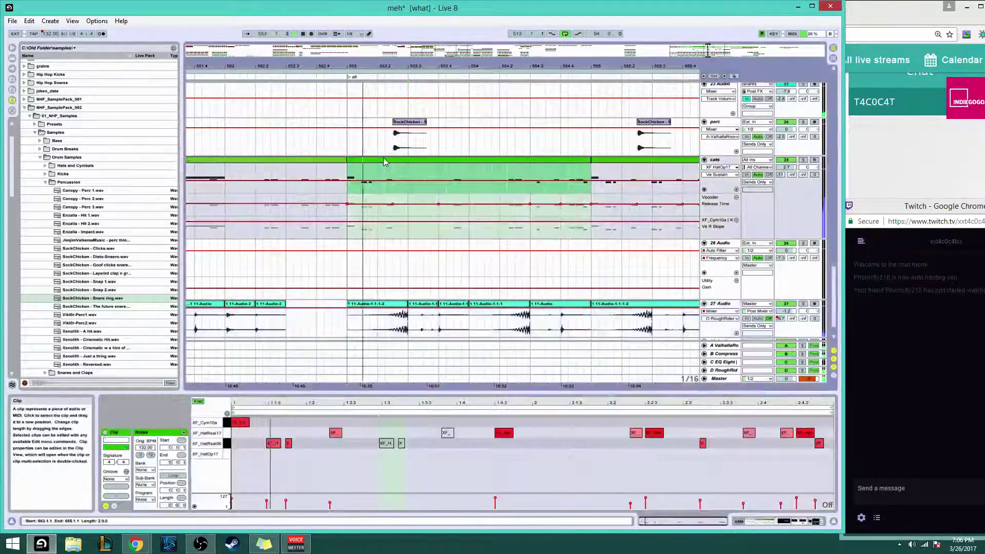
left_click(387, 443)
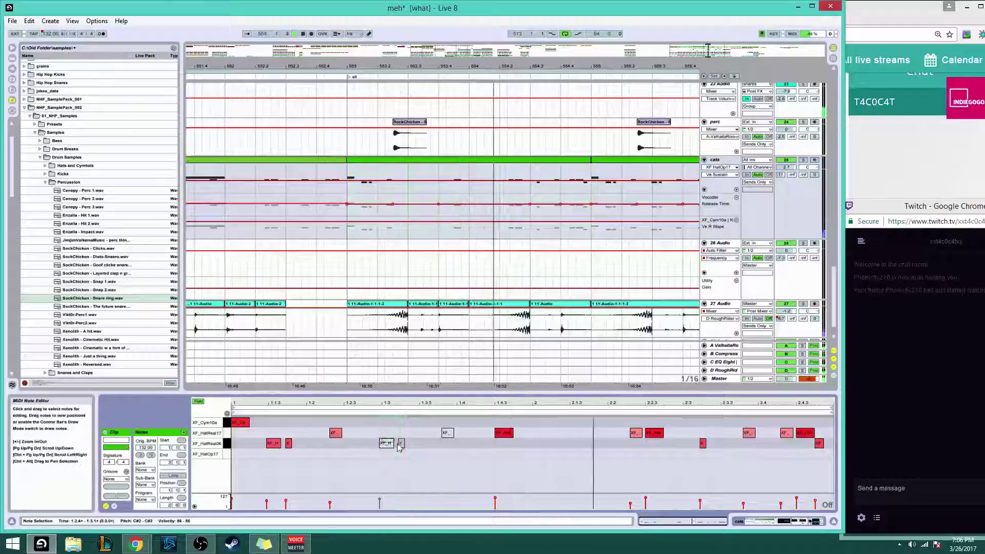
right_click(390, 444)
left_click(414, 472)
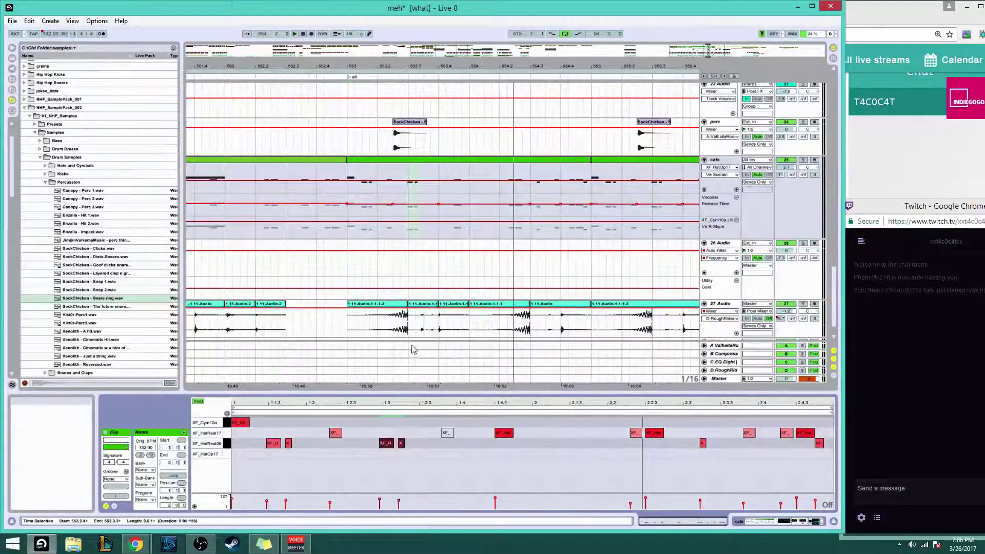
left_click(386, 309)
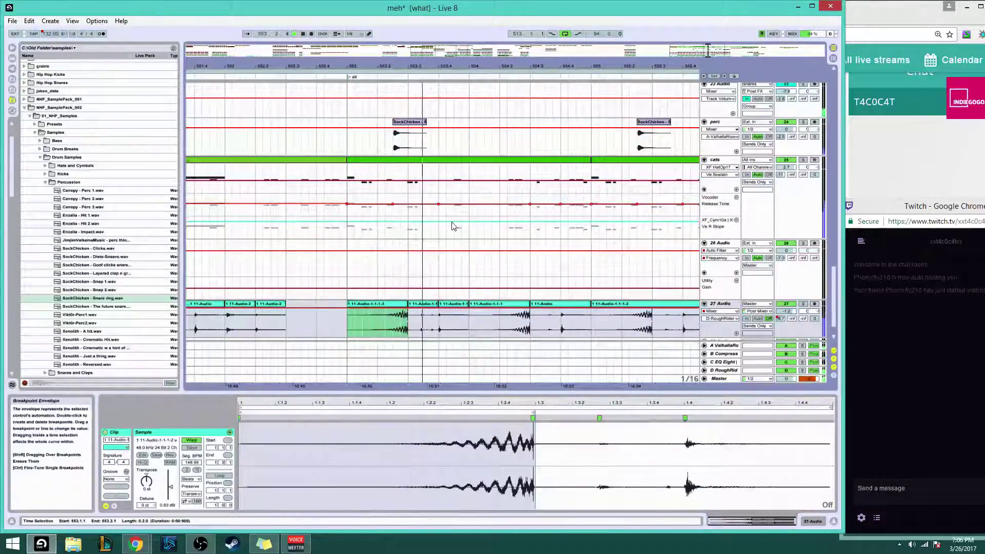
Reactivate the XF_HatReal17 note just before 1.4 in the cats clip at bar 553
left_click(456, 160)
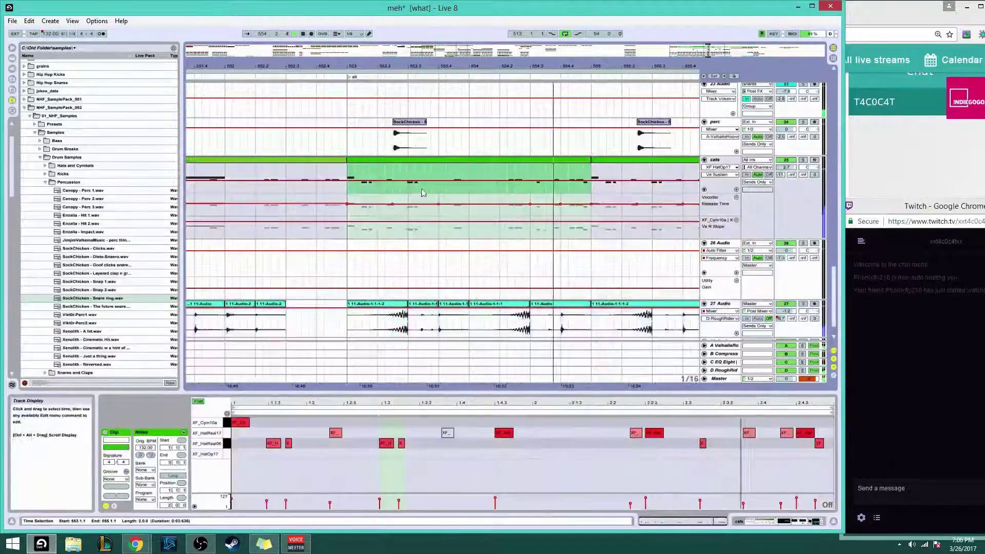
right_click(448, 432)
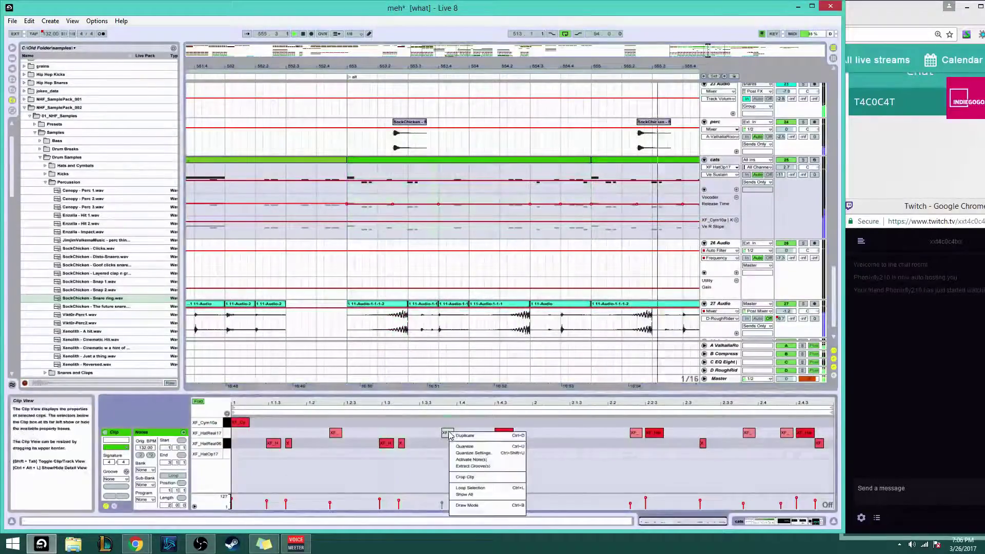
left_click(465, 461)
Audition the 27 Audio clip at 553.3.1 and deactivate the neighbouring clip at 553.4.1
left_click(381, 306)
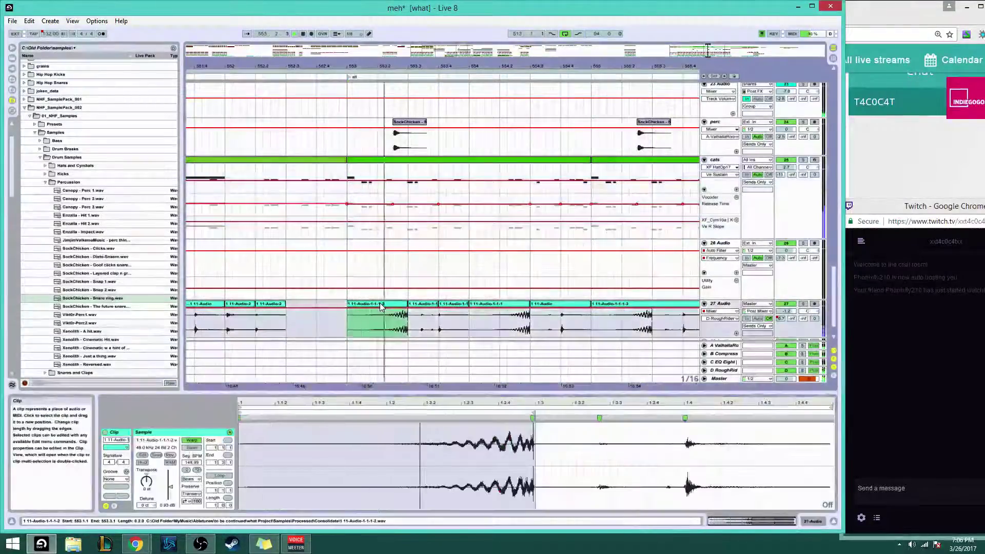
double_click(422, 305)
key("space")
key("space")
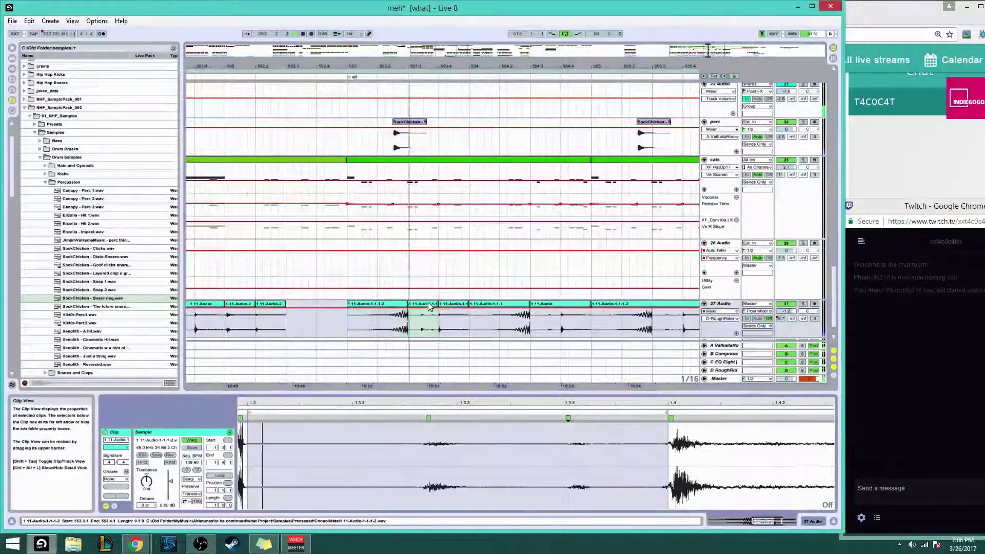
key("space")
key("space")
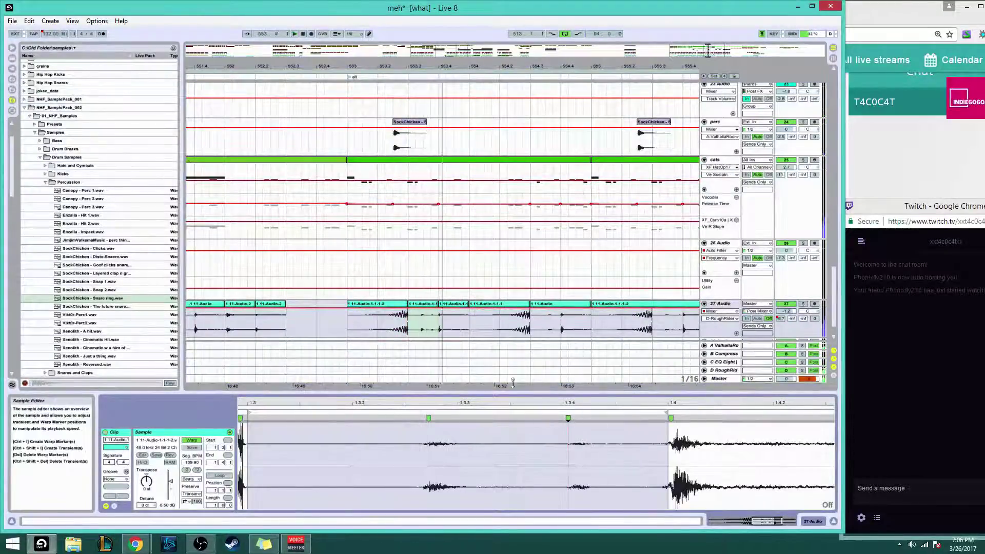
right_click(444, 307)
left_click(467, 365)
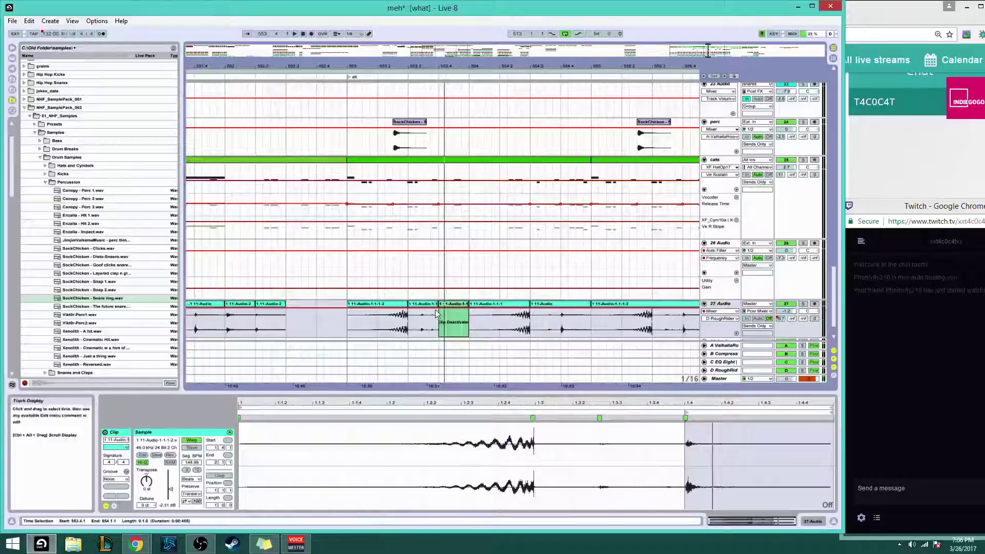
Audition the 27 Audio clip at 553.3.1 on its own and nudge its warp marker near 1.3.4 slightly later
left_click(430, 307)
key("space")
key("space")
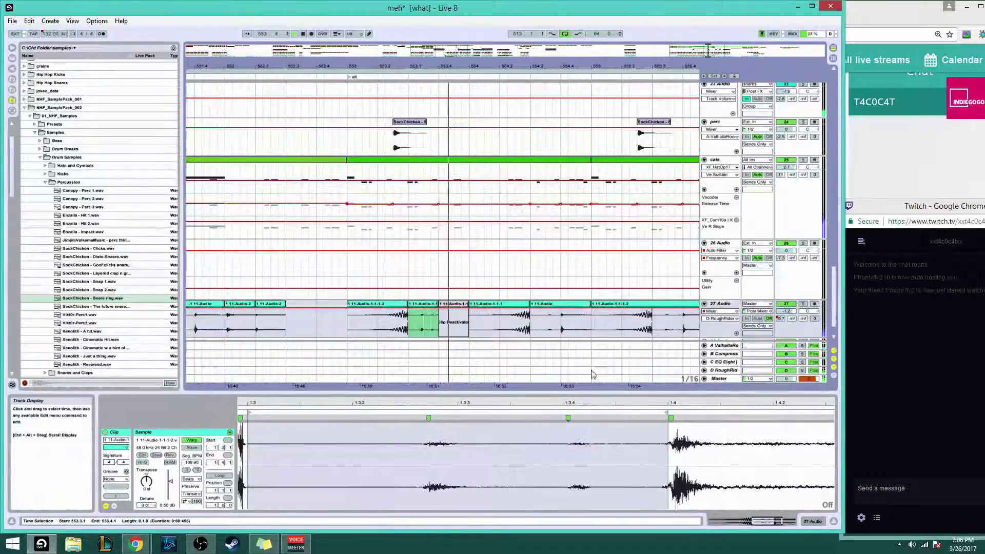
key("space")
key("space")
key("space")
key("space")
mouse_move(568, 419)
left_mouse_down()
mouse_move(560, 419)
mouse_move(591, 419)
left_mouse_up()
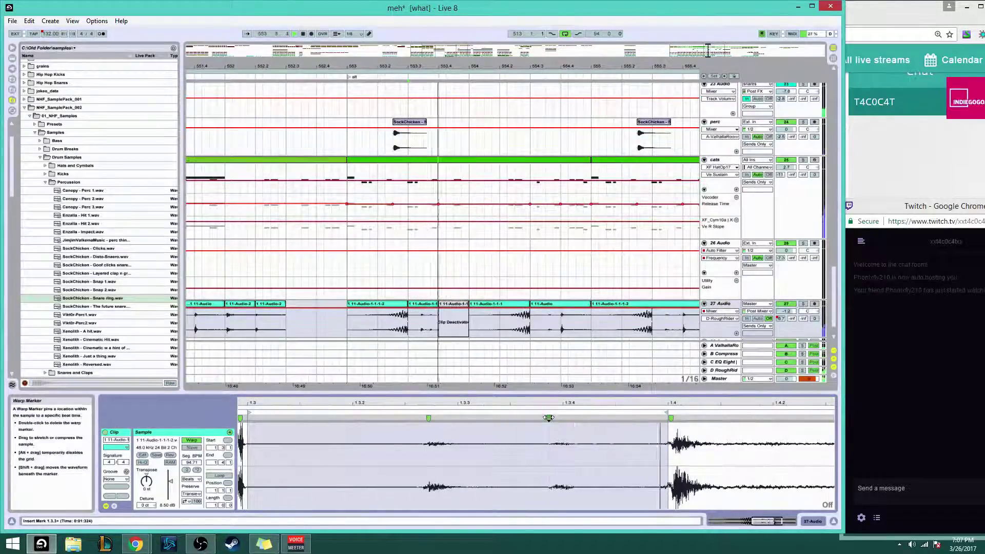
left_click_drag(549, 418, 574, 418)
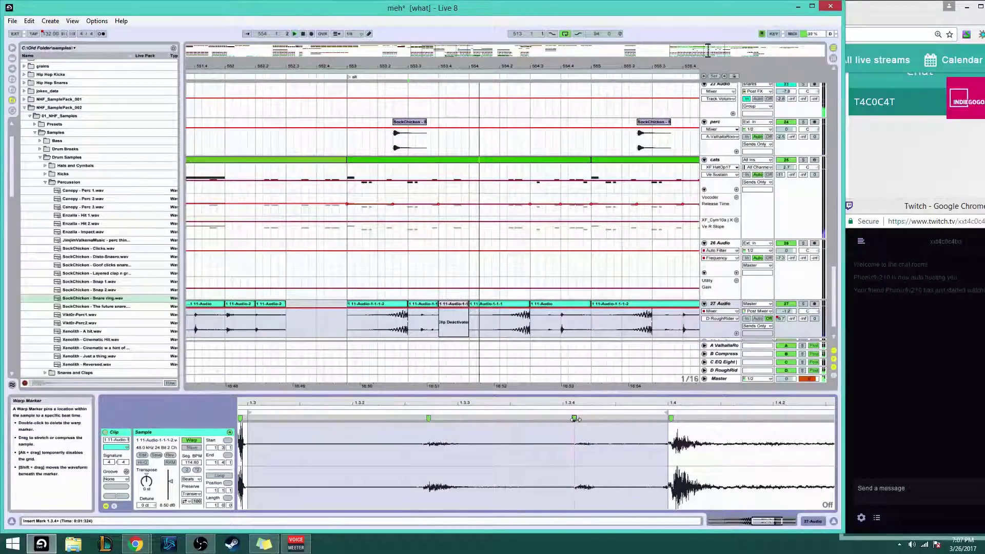
Reactivate the 27 Audio clip at 553.4.1 and inspect its waveform closely around the 1.4 warp marker
left_click(431, 304)
right_click(444, 304)
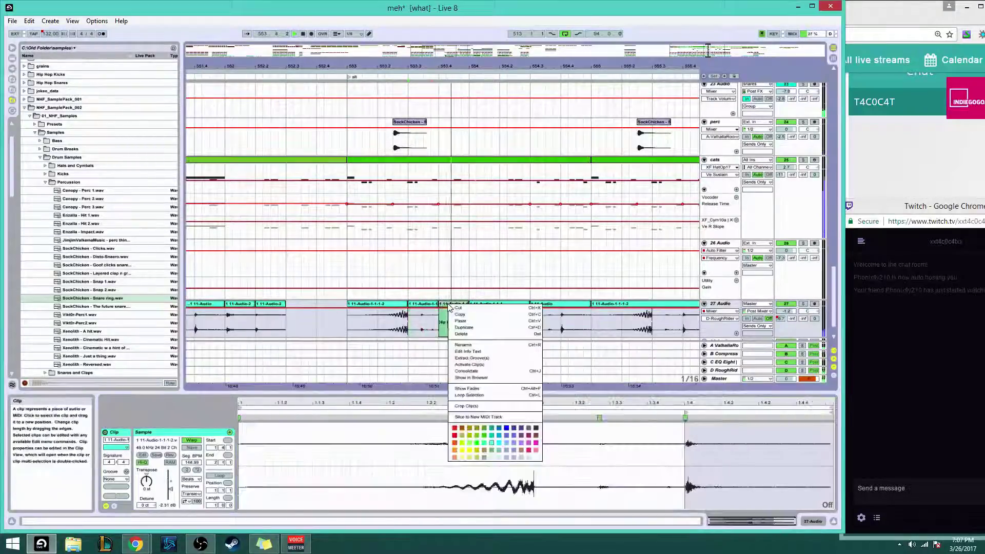
left_click(474, 370)
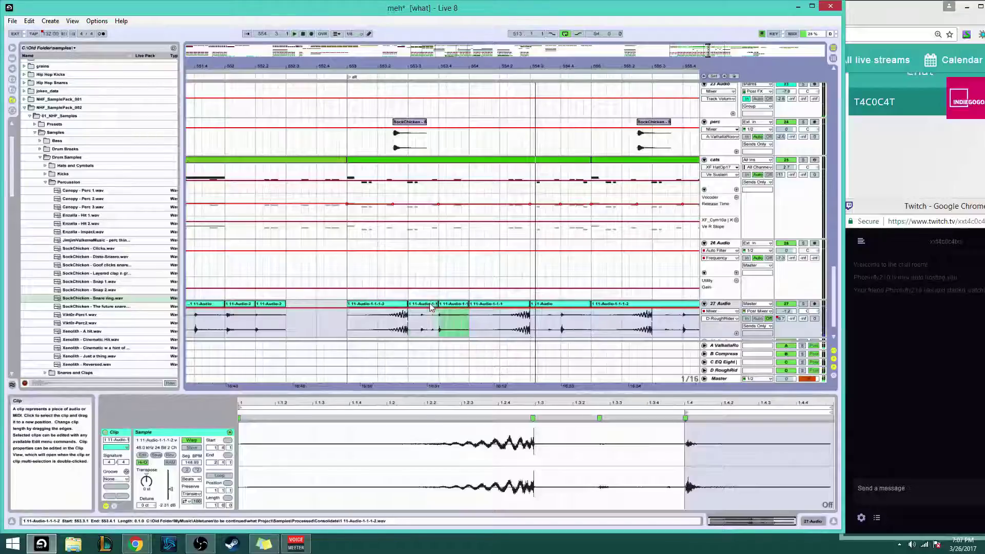
left_click(445, 308)
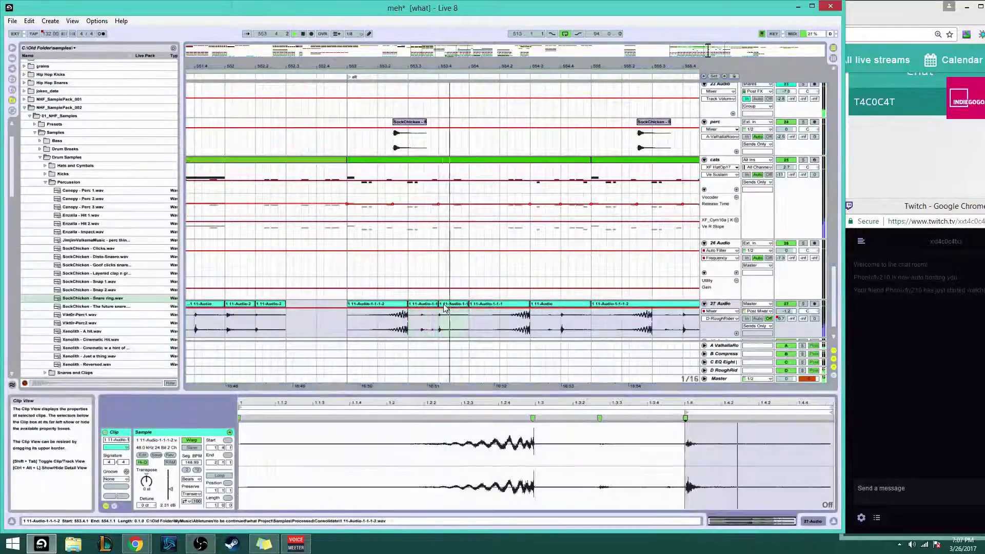
left_click_drag(762, 520, 774, 549)
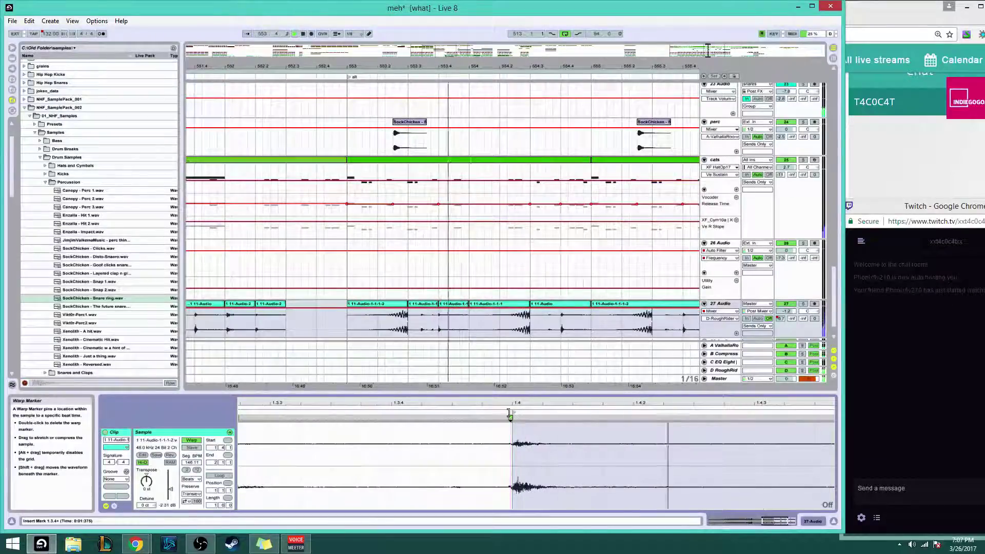
Solo the cats track together with 27 Audio and audition both from 553.3.1
left_click(378, 308)
left_click(430, 307)
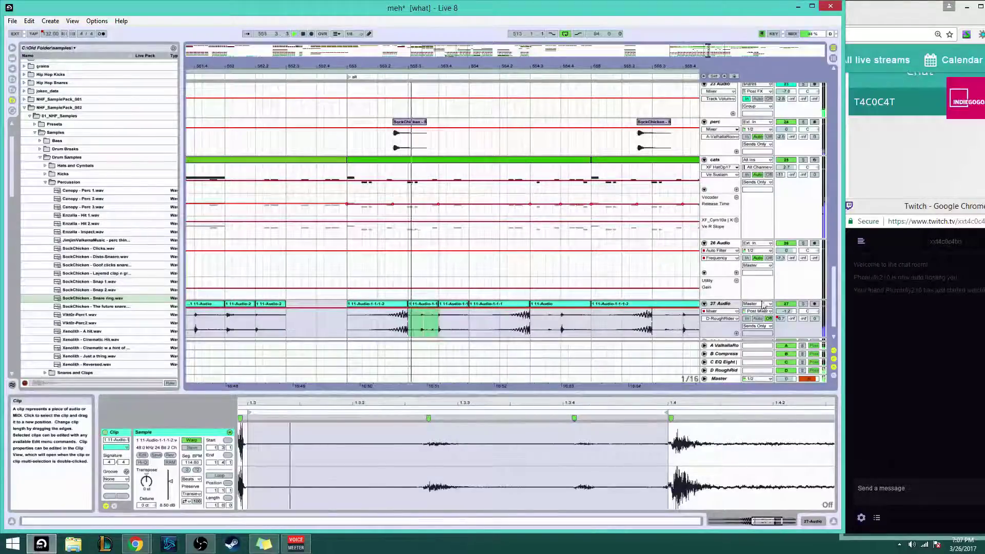
key("space")
key("space")
left_click(803, 160, "ctrl")
key("space")
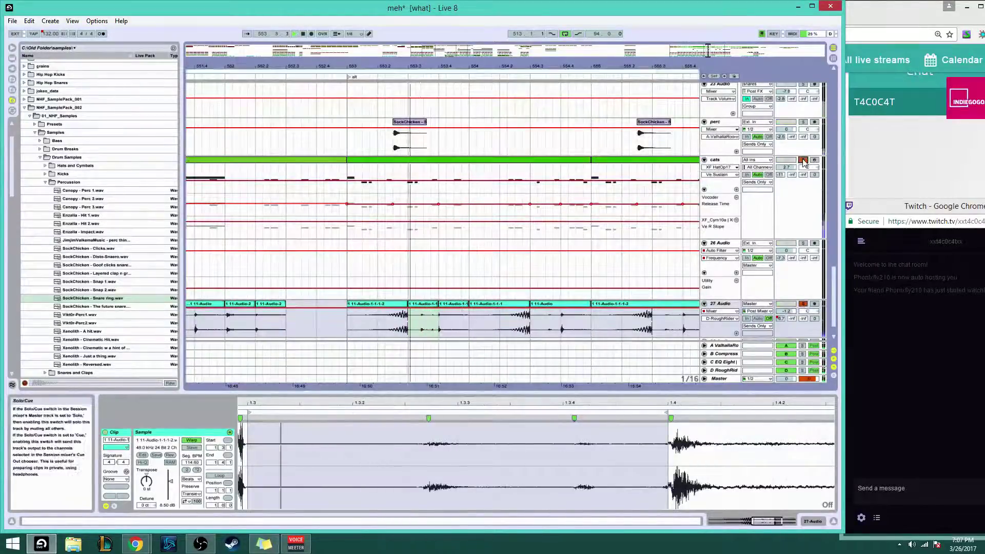
key("space")
key("space")
key("space")
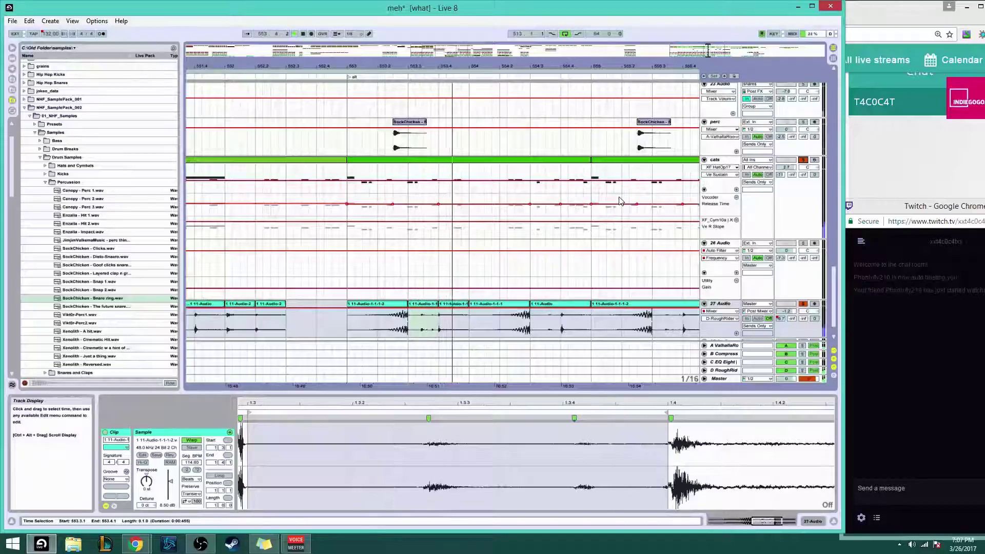
Play the soloed tracks while shifting the warp marker near 1.3.4 of the 27 Audio clip at 553.3.1 to roughly a quarter-division past 1.3.4
left_click(409, 258)
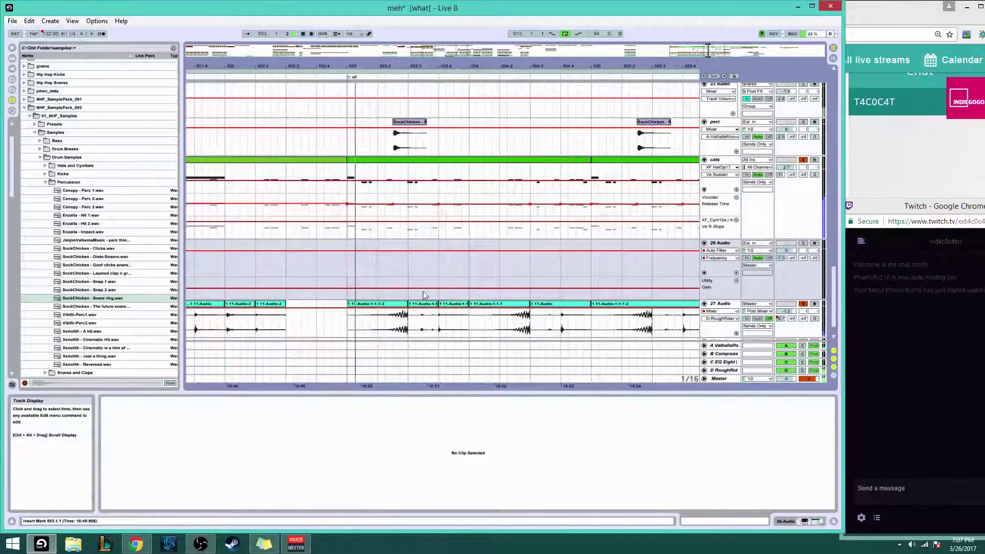
left_click(421, 318)
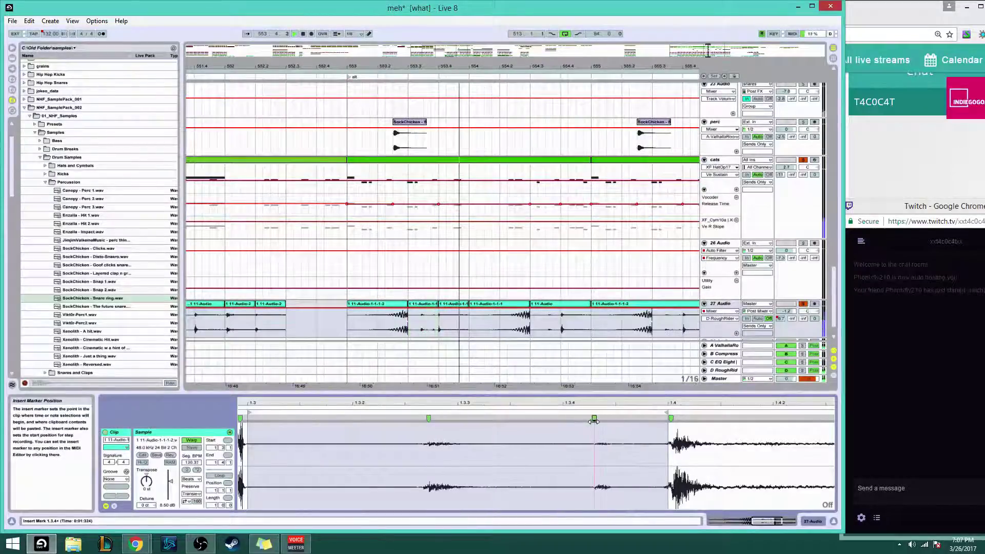
left_click_drag(594, 420, 581, 421)
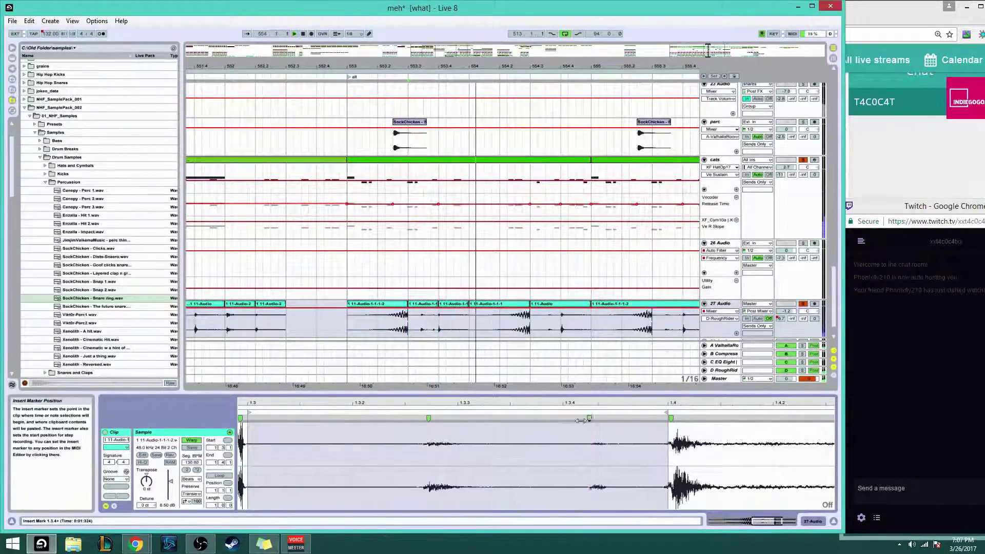
left_click(377, 308)
left_click(426, 308)
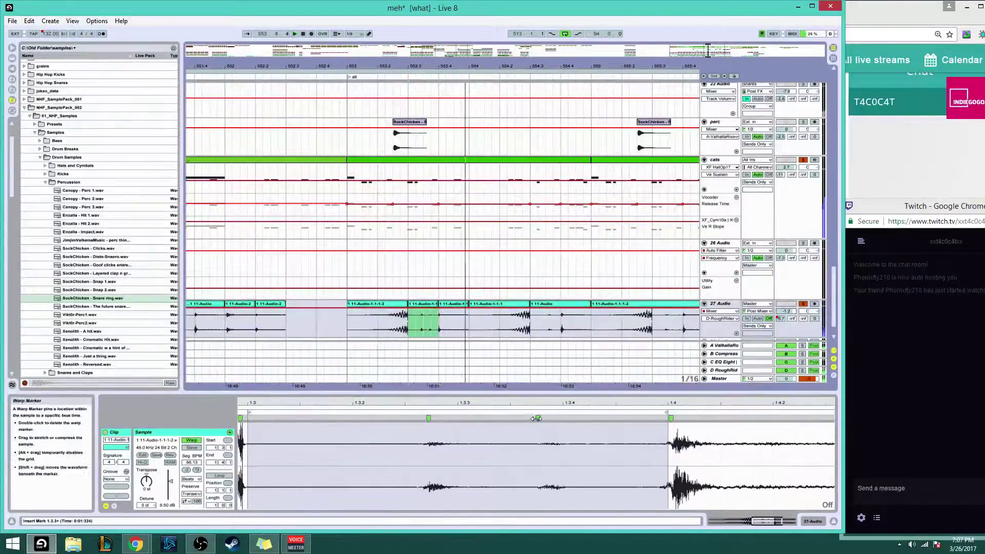
left_click_drag(536, 419, 597, 418)
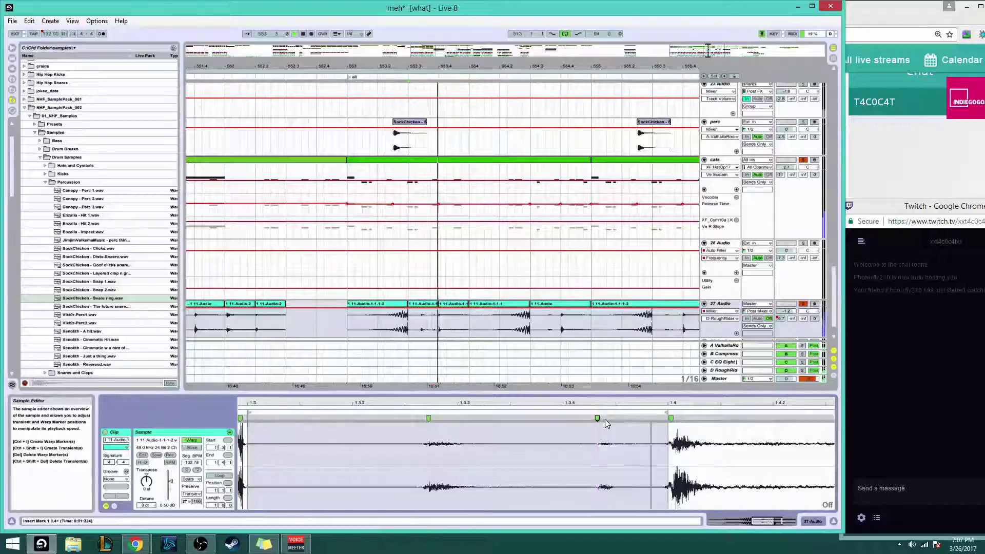
Audition the 27 Audio clips from bar 553 and nudge the warp marker between 1.3.2 and 1.3.3 of the 553.3.1 clip slightly earlier
key("space")
left_click(435, 315)
left_click(384, 304)
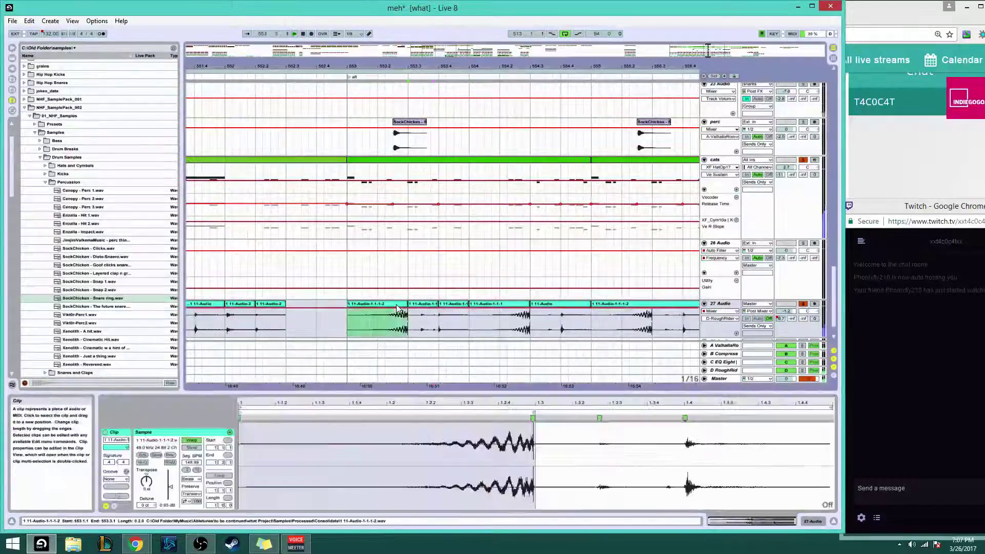
key("space")
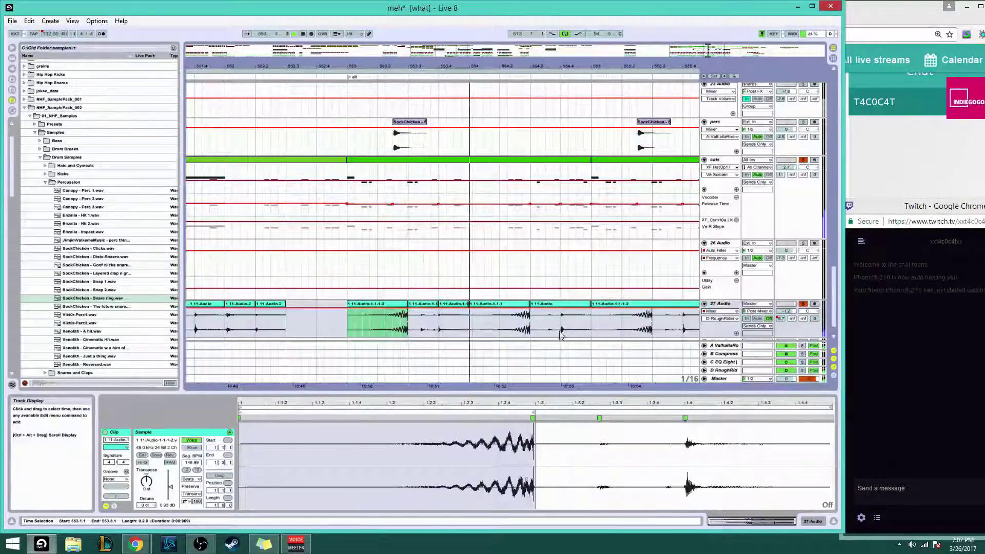
left_click(424, 303)
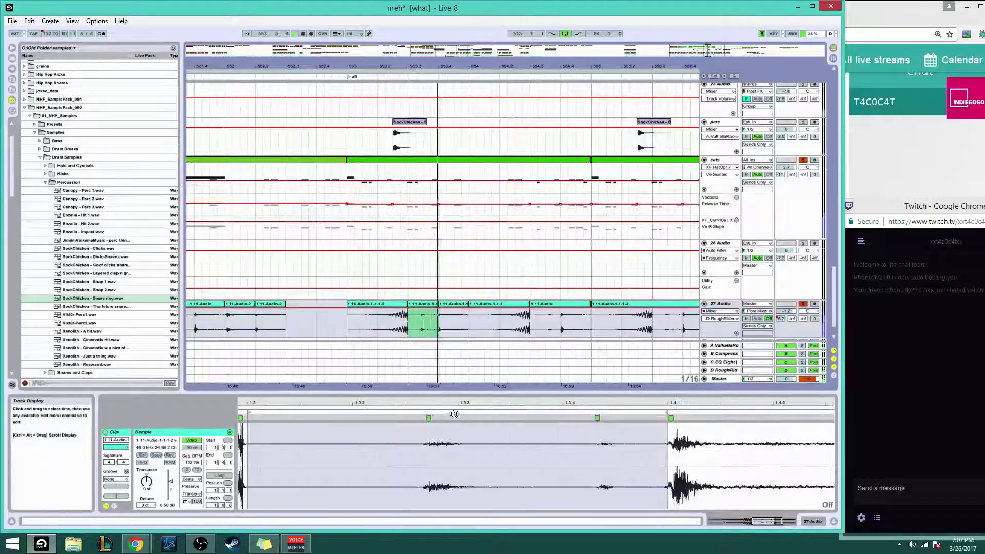
double_click(428, 420)
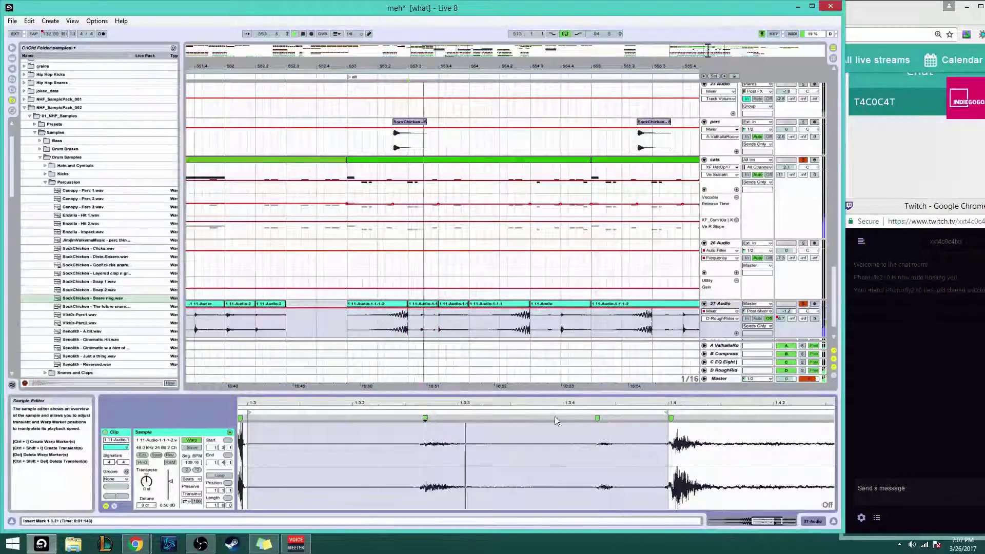
Deactivate the two XF_HatReal06 notes near 1.3 in the cats clip starting at bar 553
left_click(392, 304)
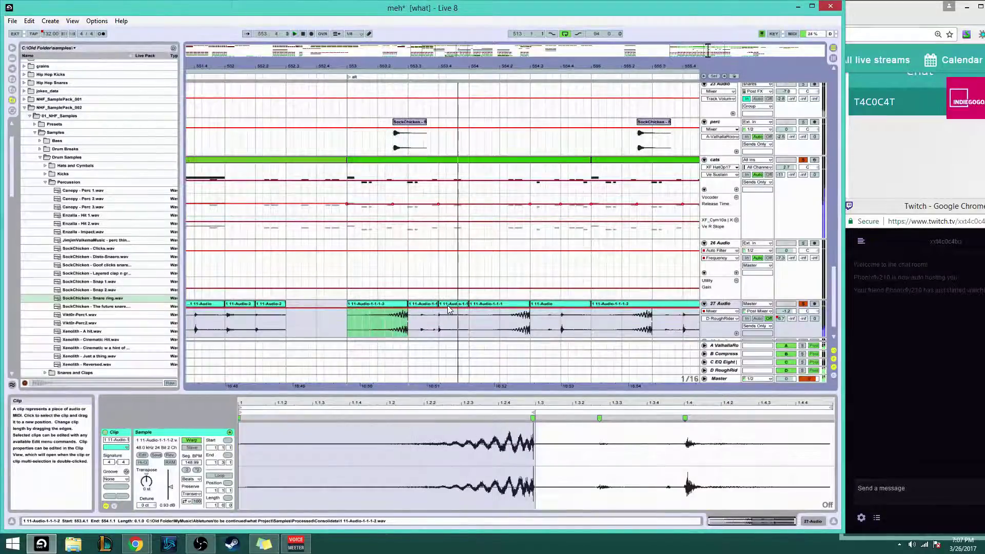
left_click(415, 155)
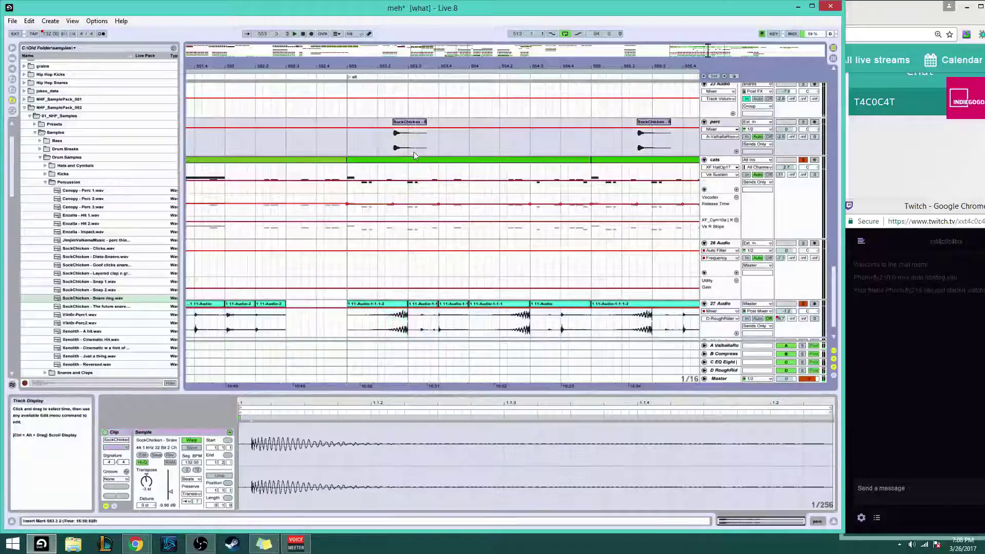
left_click(410, 160)
right_click(391, 447)
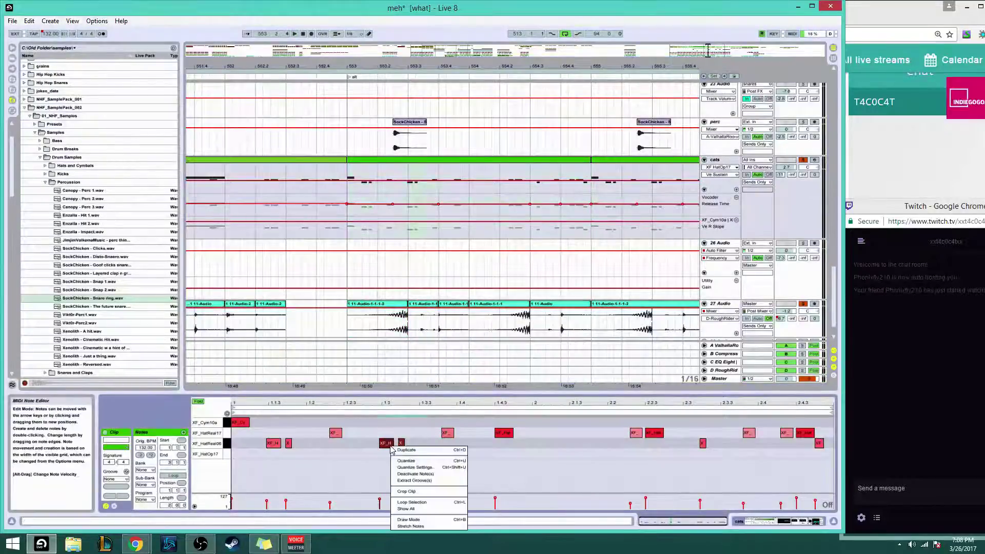
left_click(415, 474)
Audition the 27 Audio clips from 553.1.1 and 553.3.1 against the cats hi-hats
left_click(402, 326)
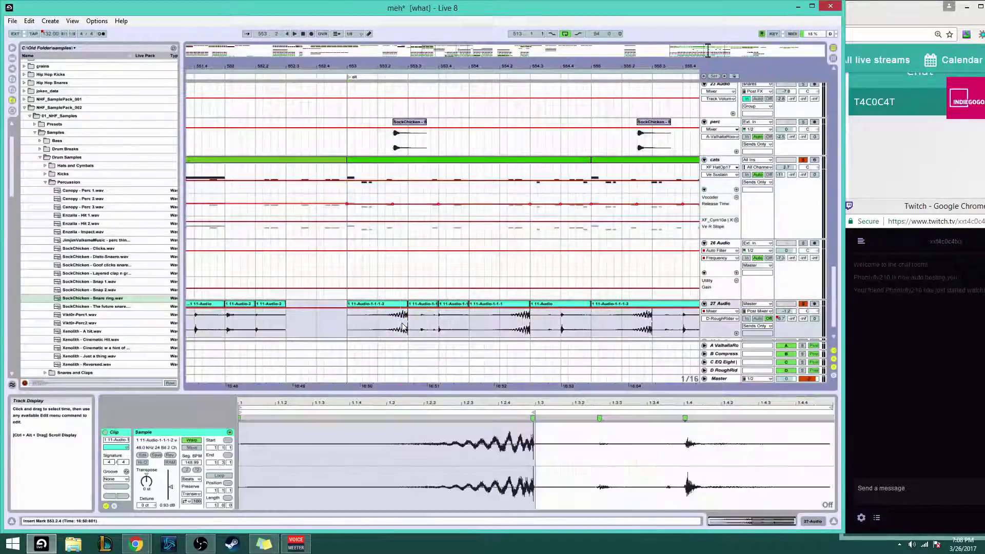
left_click(381, 306)
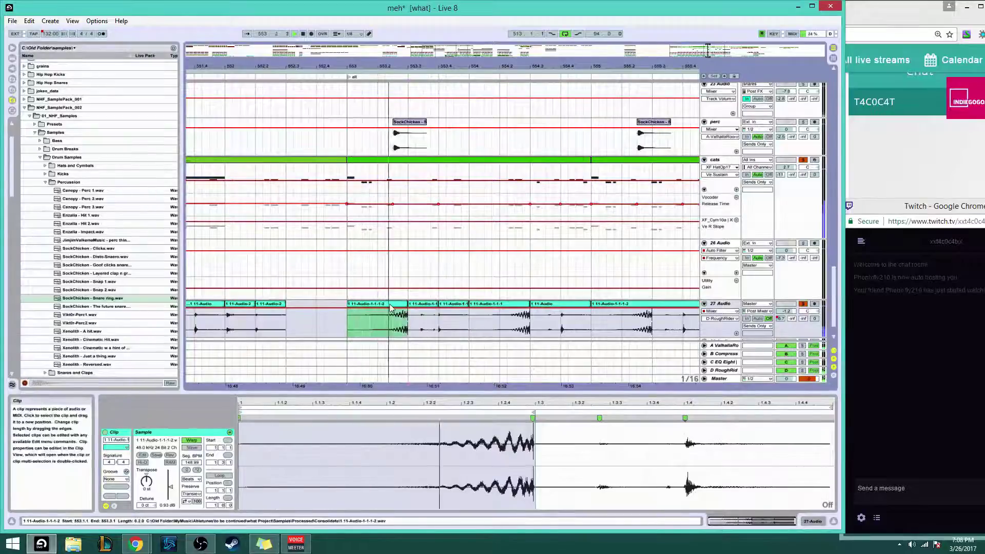
left_click(430, 306)
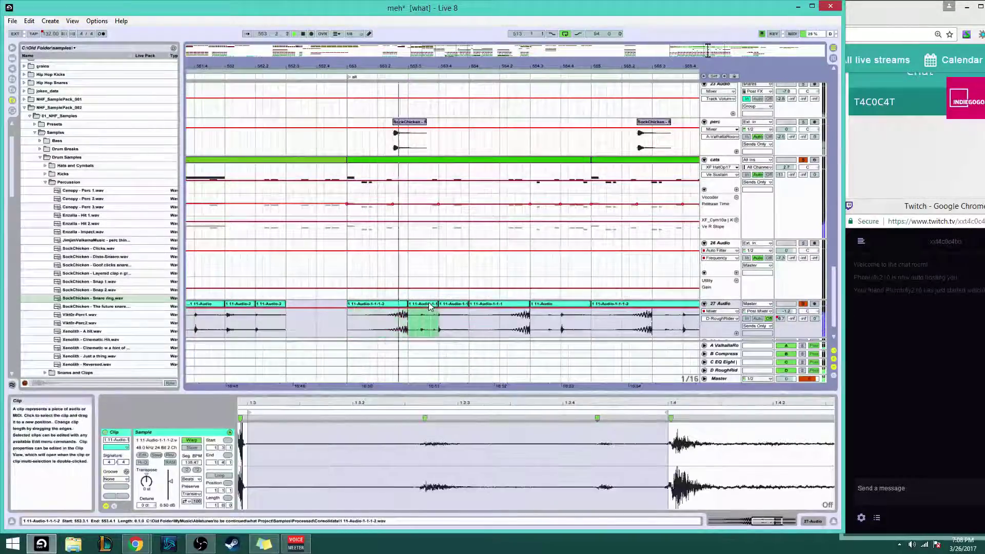
key("space")
key("space")
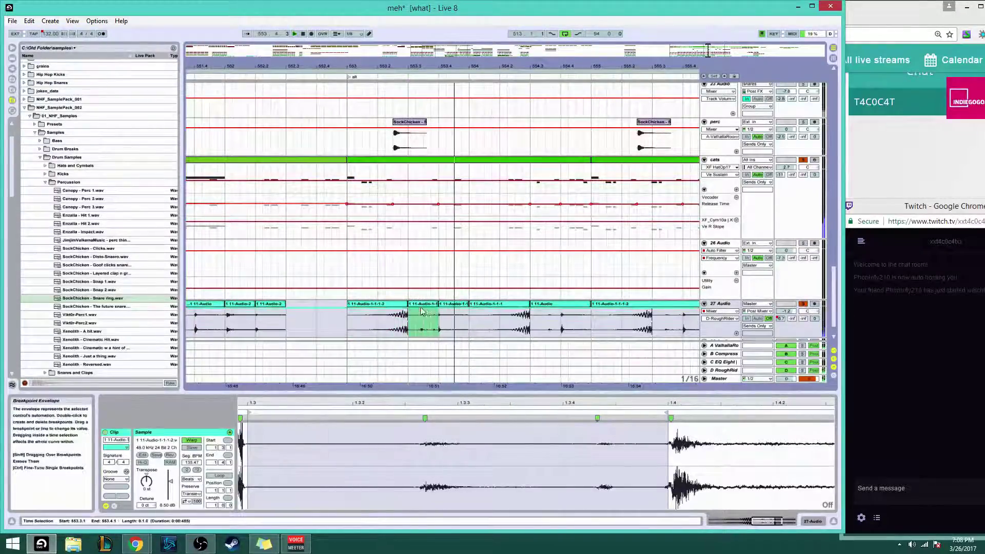
left_click(400, 305)
key("space")
key("space")
left_click(429, 305)
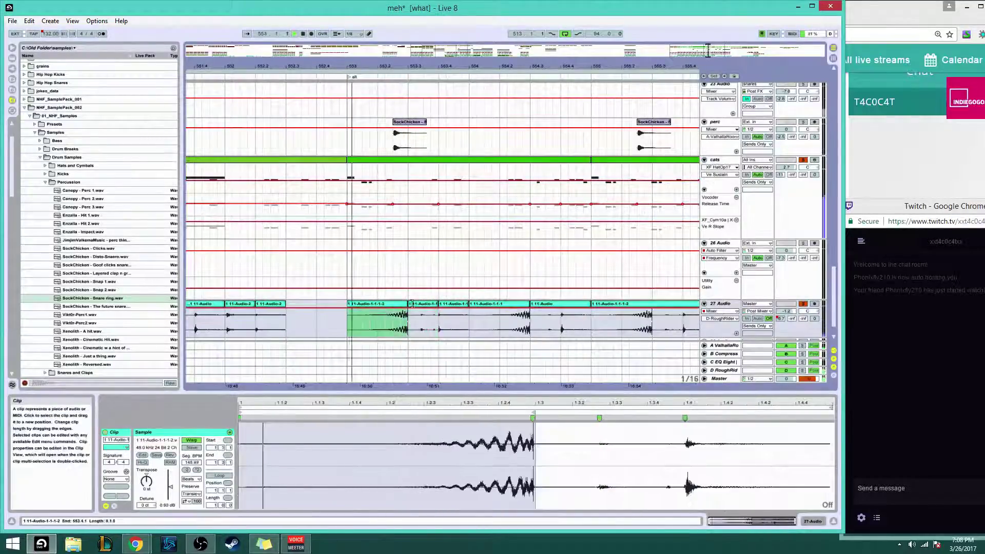
Move the warp marker just past 1.4 in the 27 Audio clip at 553.4.1 back so its hit lands on 1.4
left_click(457, 304)
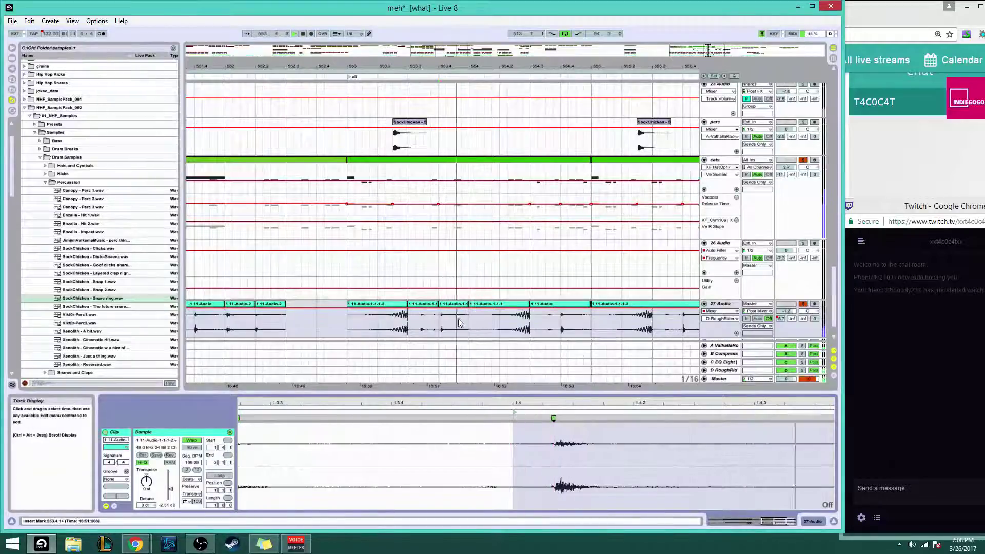
left_click(423, 316)
left_click(400, 308)
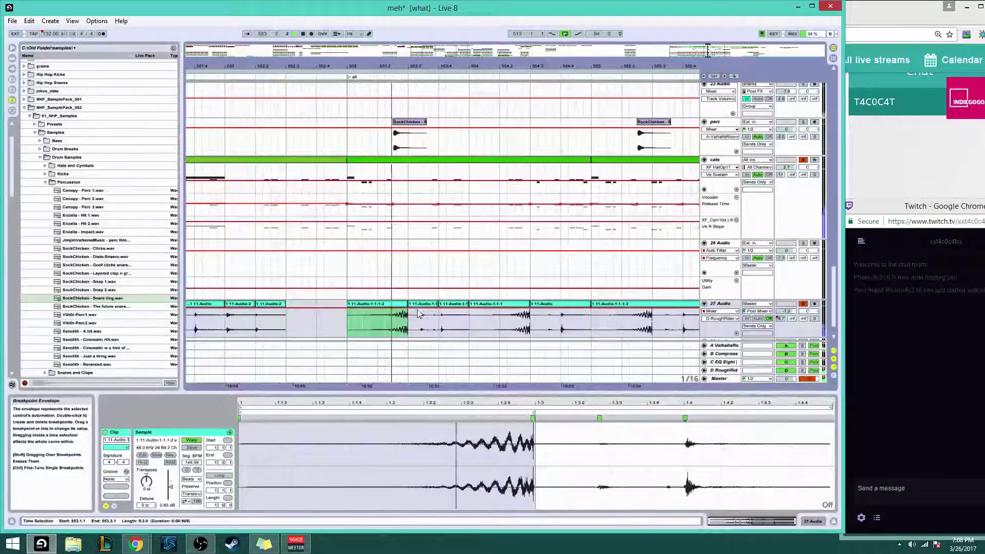
left_click(456, 309)
left_click(456, 309)
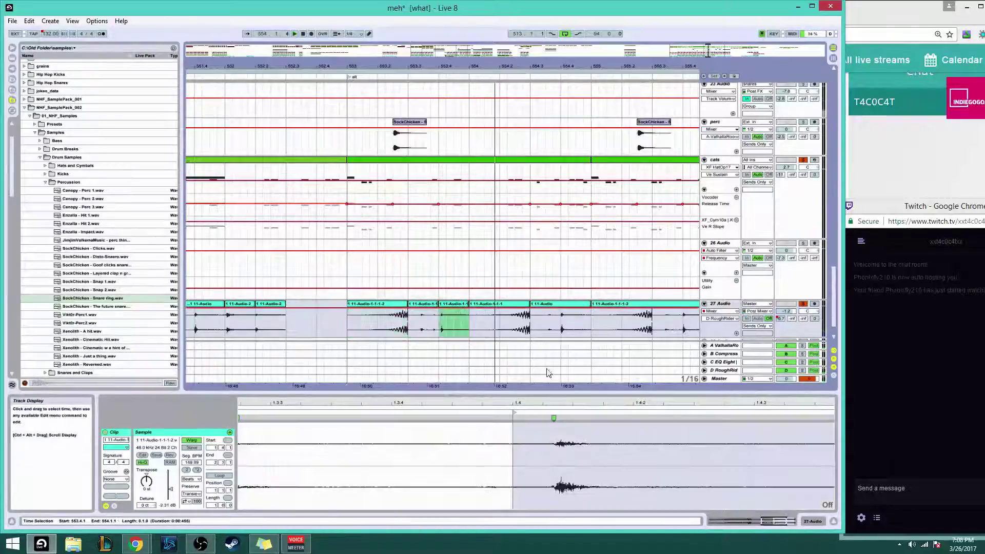
left_click(510, 418)
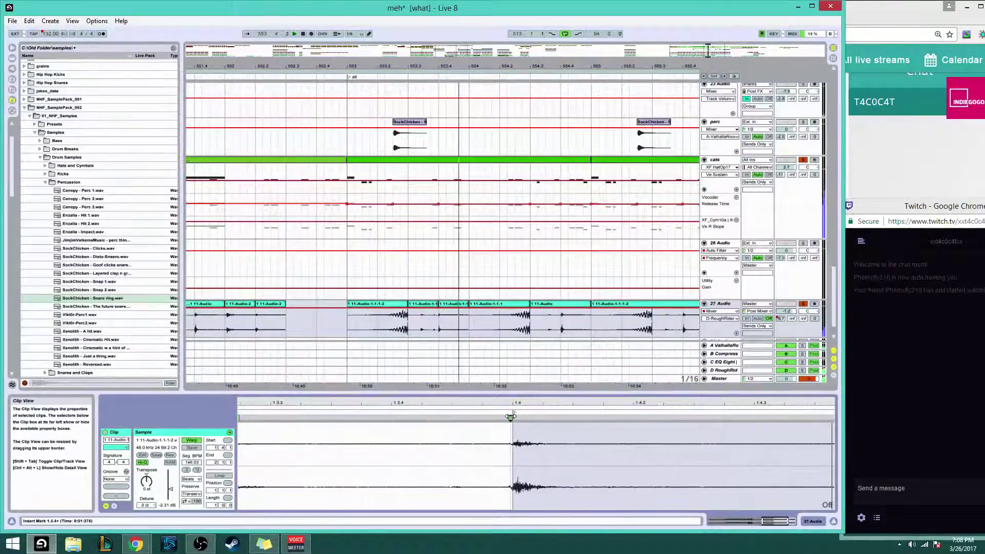
Play the arrangement from 553.3.1 to check the timing of the warped 27 Audio hits
left_click(431, 323)
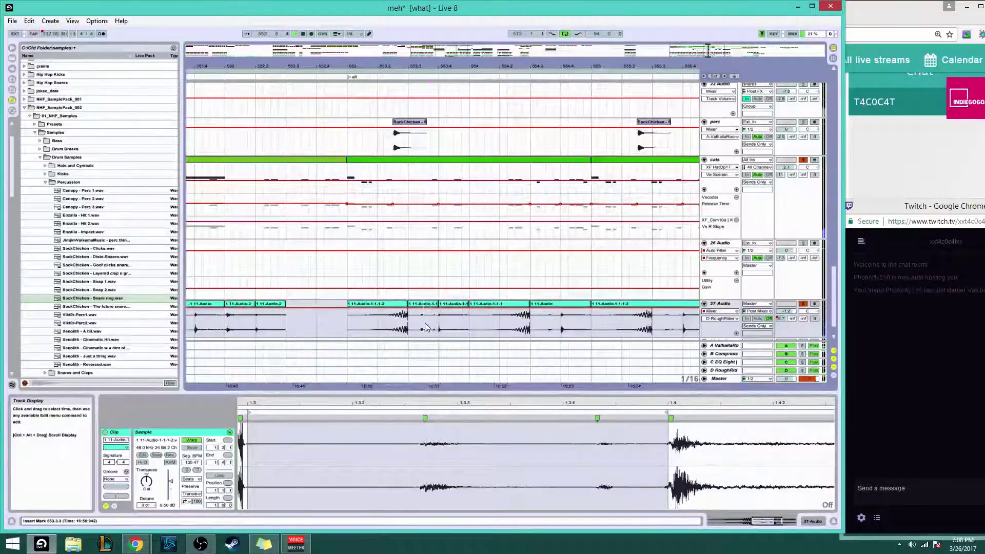
left_click(425, 327)
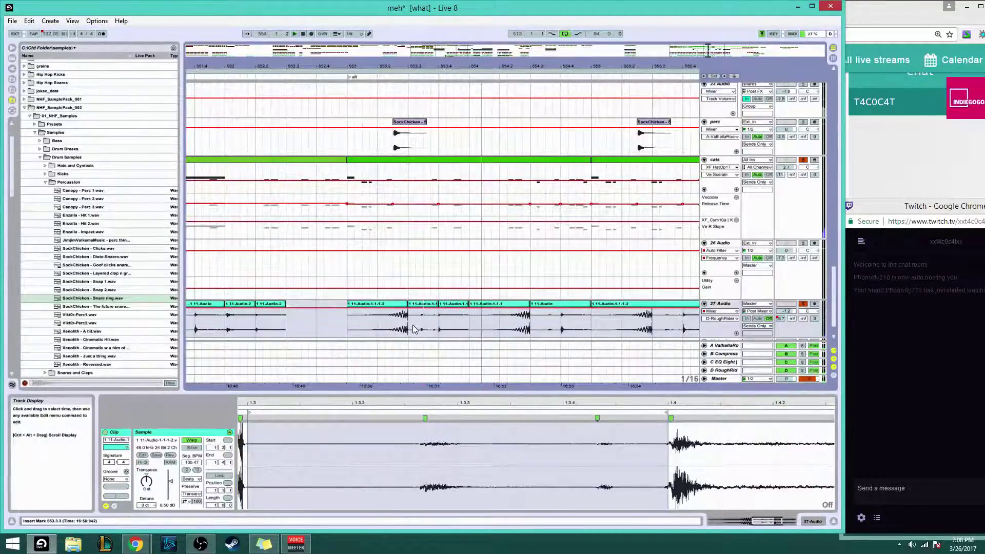
key("Left")
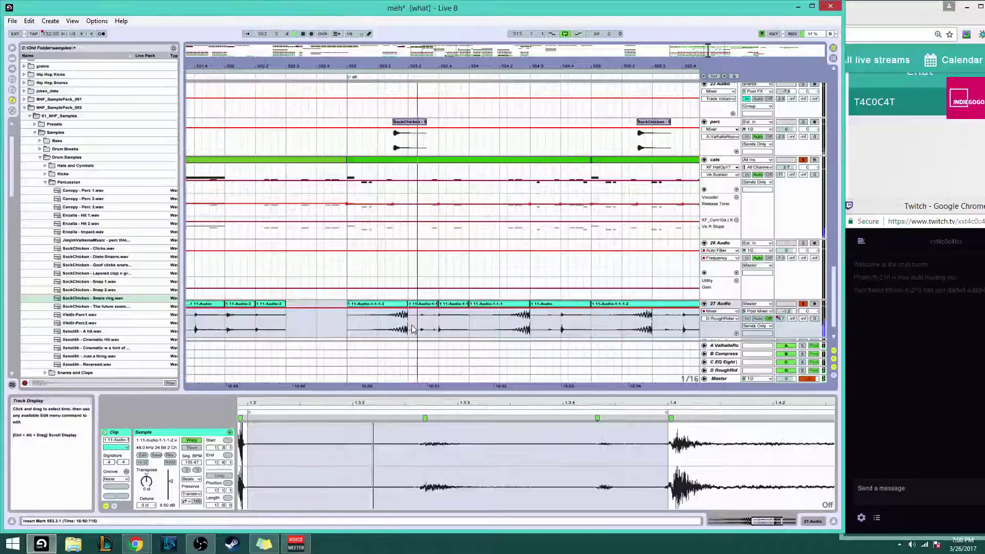
key("space")
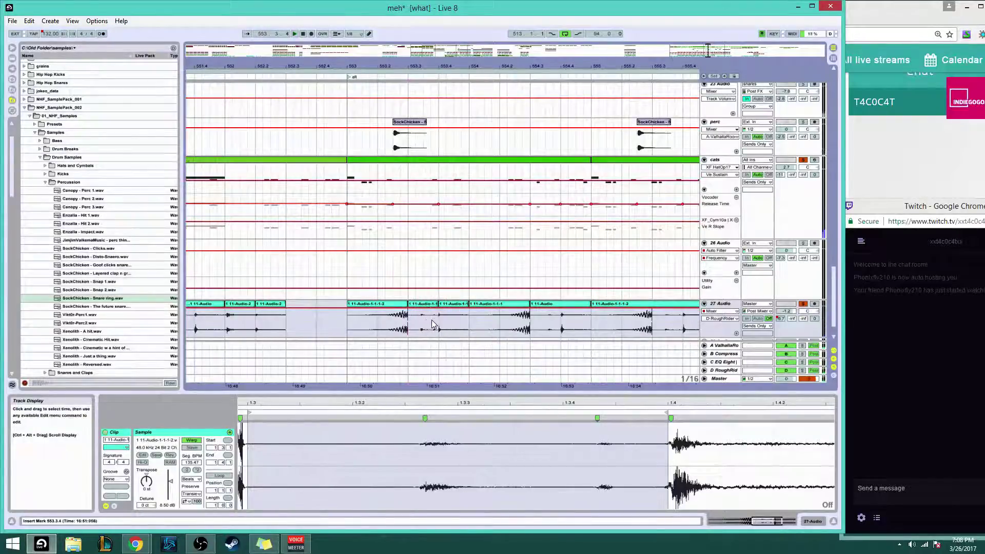
Consolidate the 27 Audio clips at 553.3.1 and 553.4.1 and add warp markers on the two main hits, pulling the second slightly before 1.4
left_click(431, 304)
left_click(444, 304, "shift")
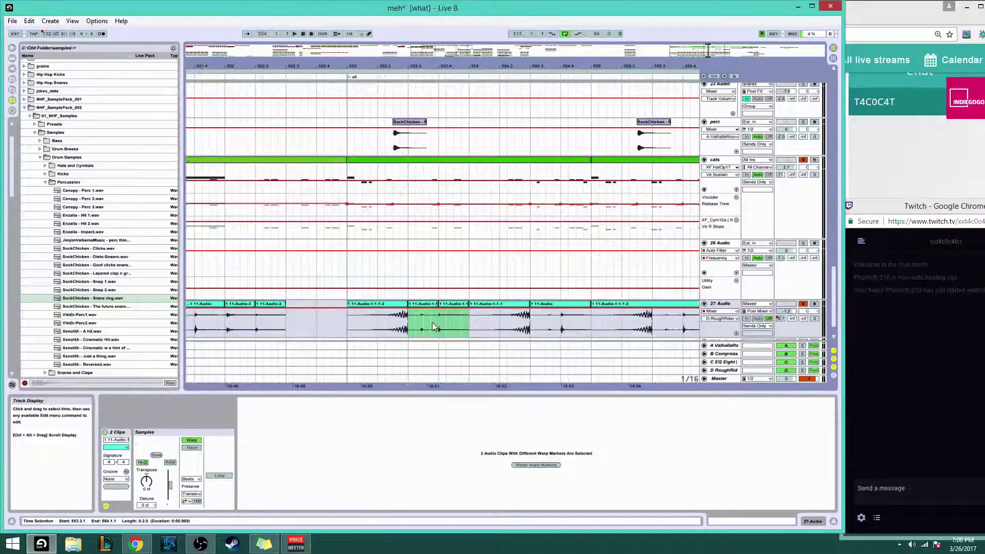
key("ctrl+j")
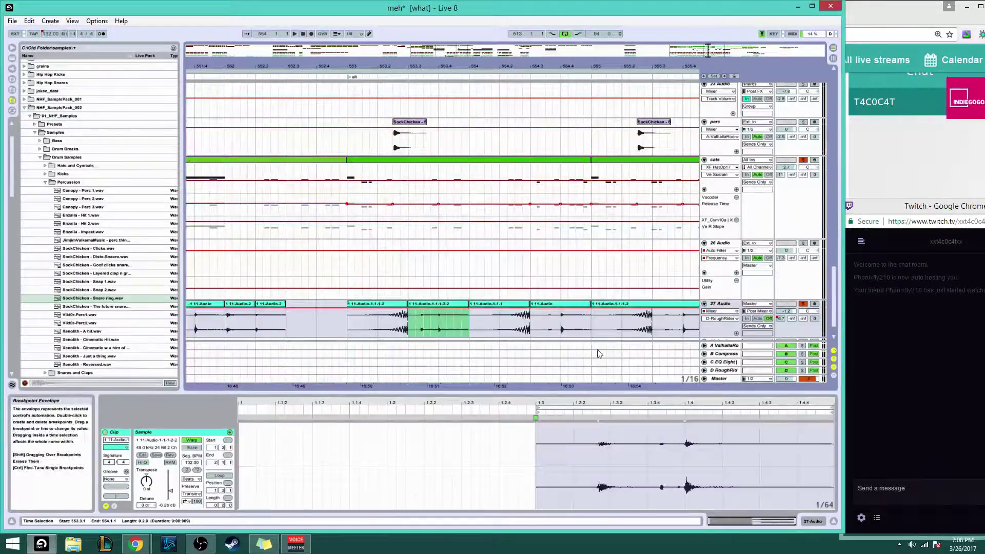
double_click(598, 418)
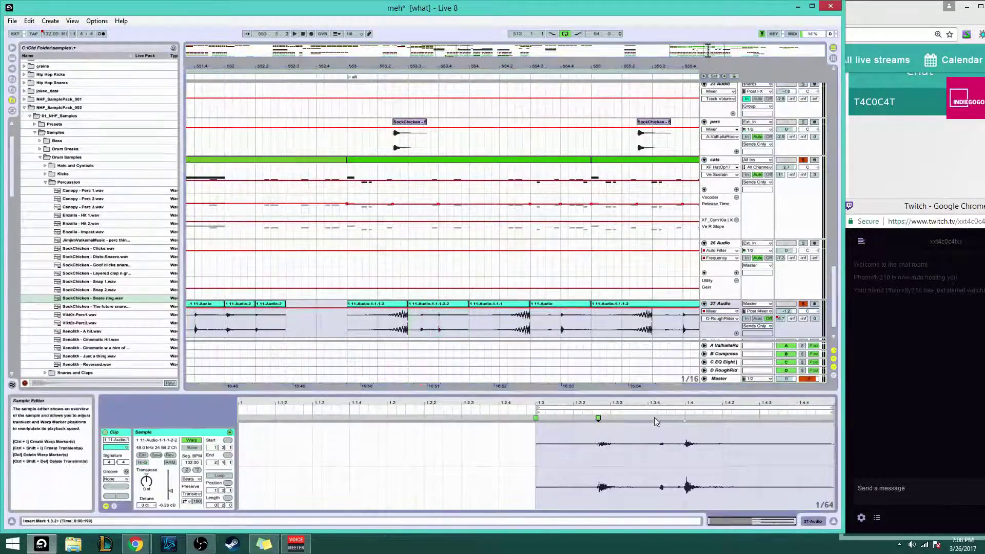
double_click(684, 418)
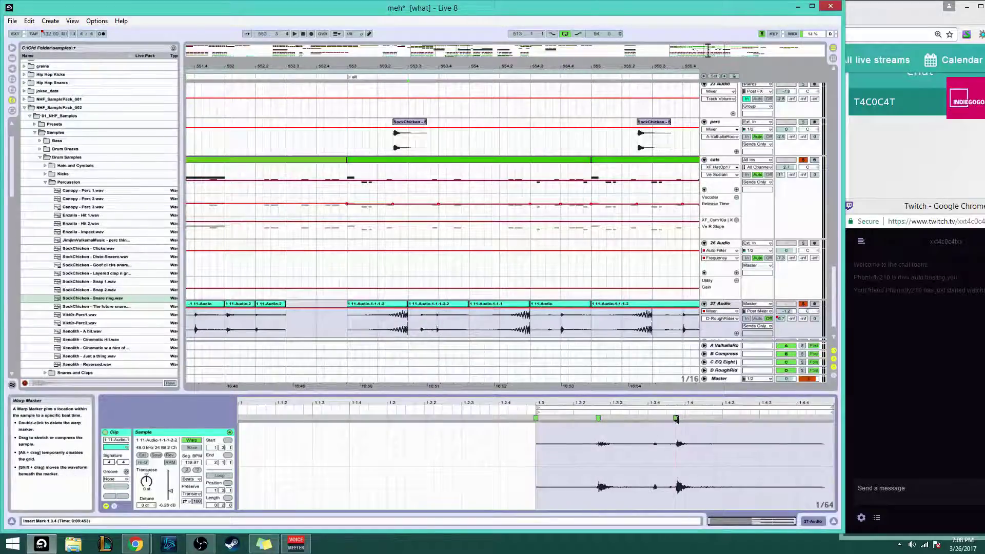
left_click(401, 332)
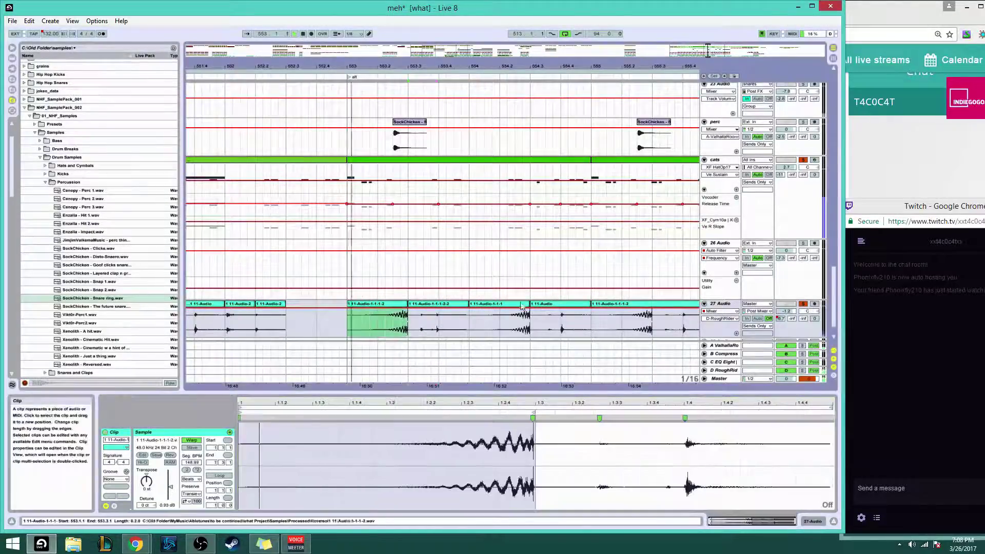
Reactivate the two XF_HatReal06 notes near 1.3 in the cats clip at bar 553 and unsolo the soloed tracks
left_click(460, 169)
right_click(399, 446)
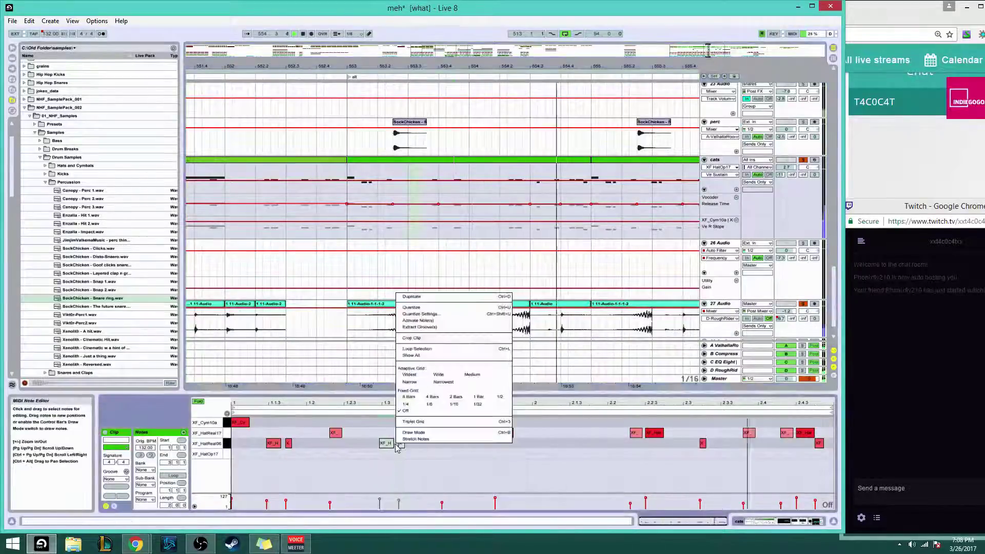
right_click(390, 442)
left_click(414, 471)
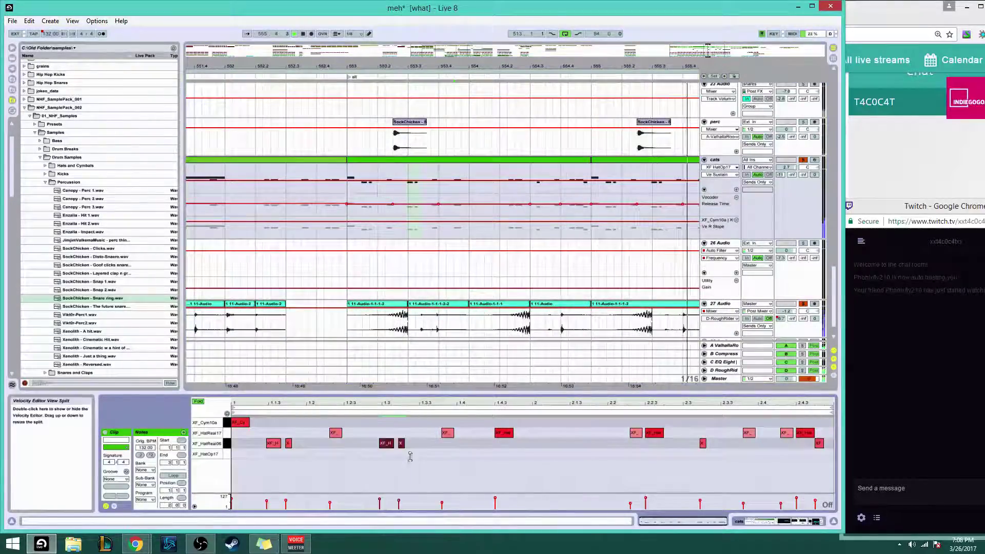
left_click(409, 160)
left_click(803, 304)
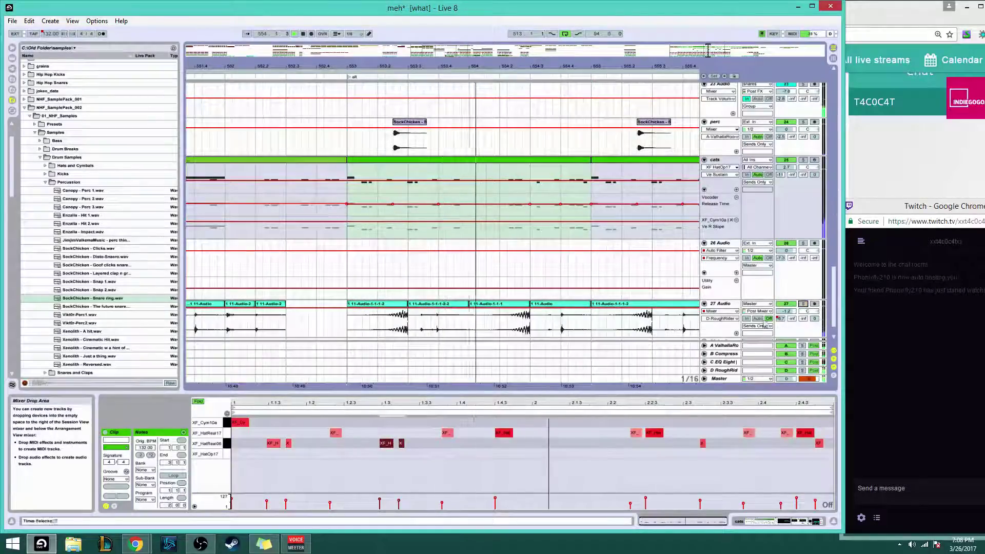
Add a warp marker just after the small hit past 1.3.4 in the consolidated 27 Audio clip and shift the last marker slightly toward 1.4
left_click(444, 306)
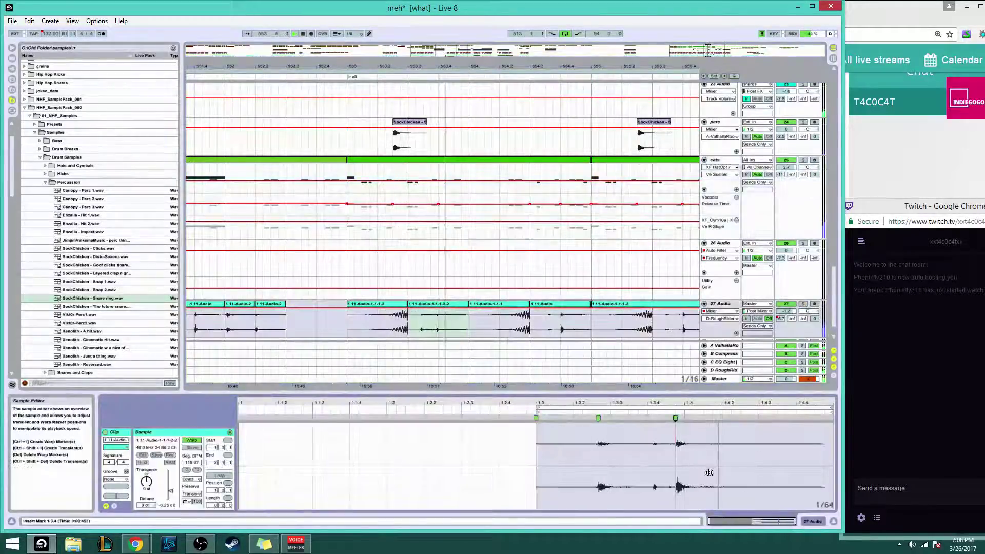
left_click_drag(753, 521, 753, 539)
left_click_drag(662, 418, 579, 418)
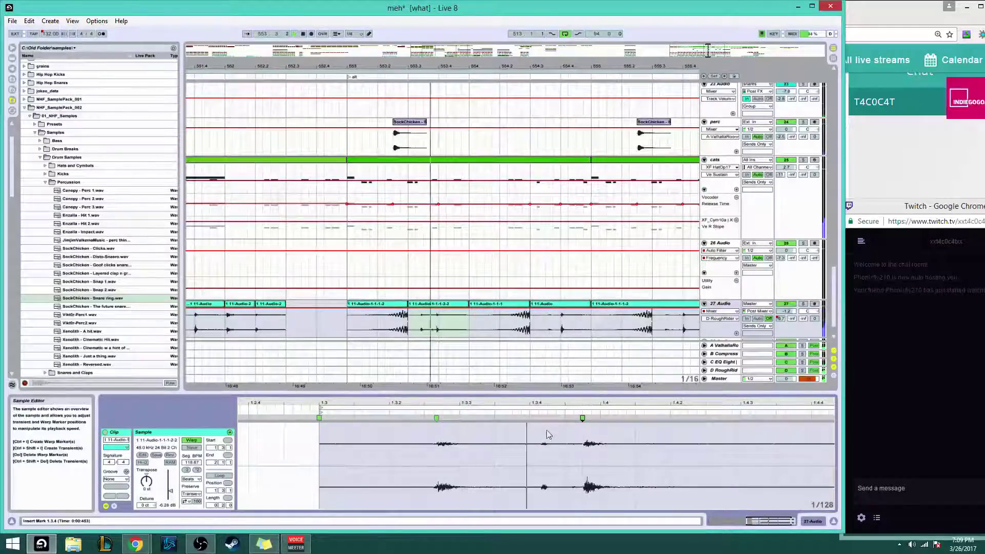
key("space")
key("space")
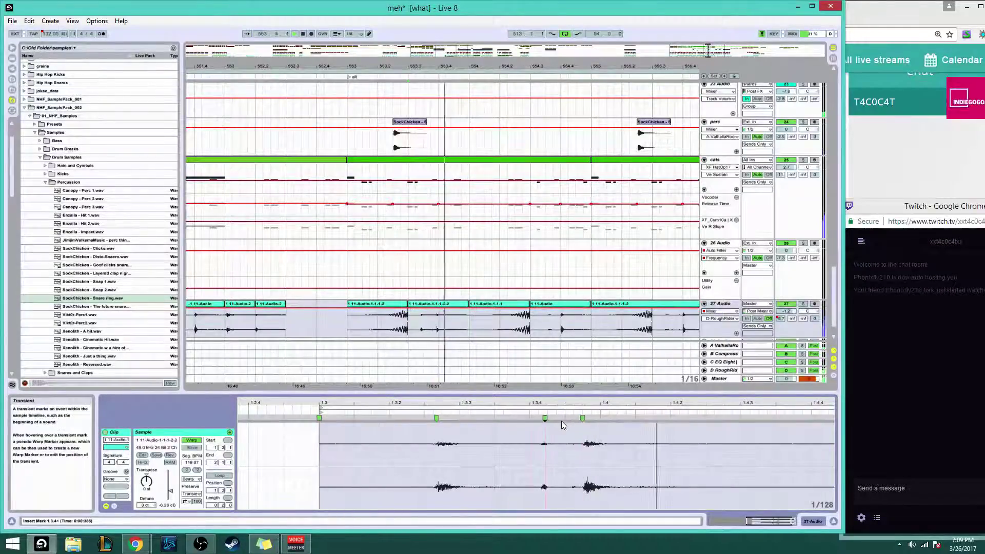
key("space")
key("space")
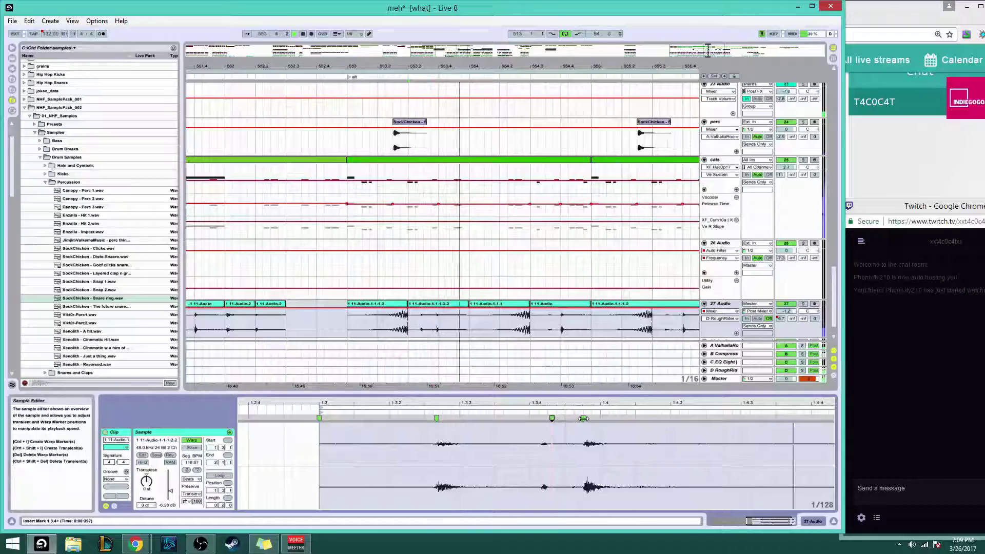
left_click_drag(582, 419, 591, 419)
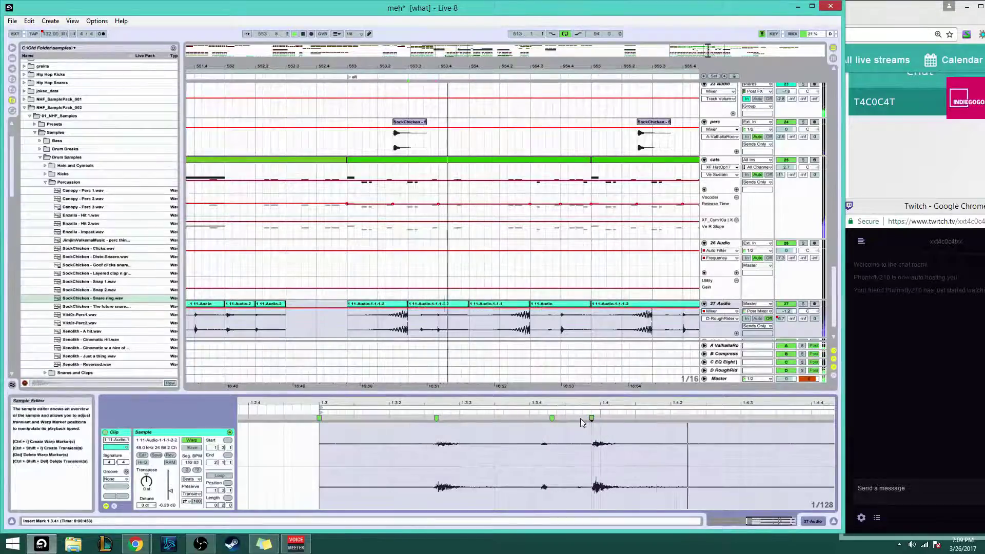
Audition the drum variation with all tracks playing, from 553.1.1, from 549 in the cats track, and around the first 27 Audio clips at 553
left_click(393, 307)
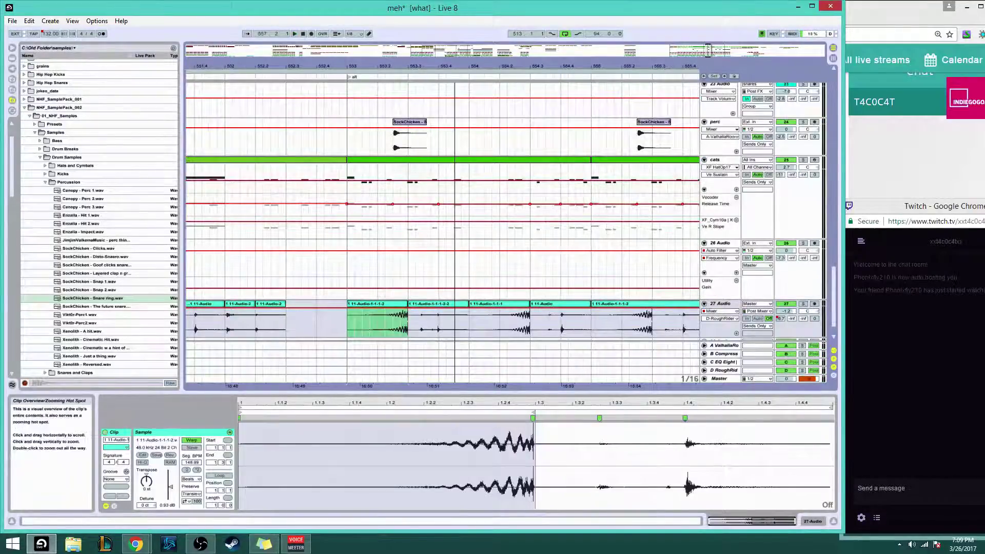
left_click_drag(708, 50, 708, 21)
left_click(417, 161)
key("space")
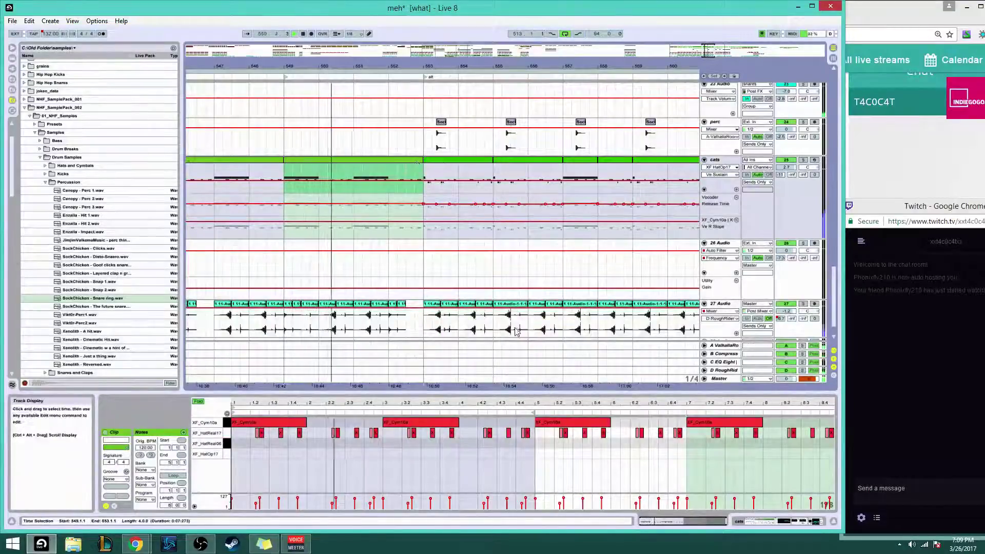
left_click(439, 304)
left_click(450, 304, "shift")
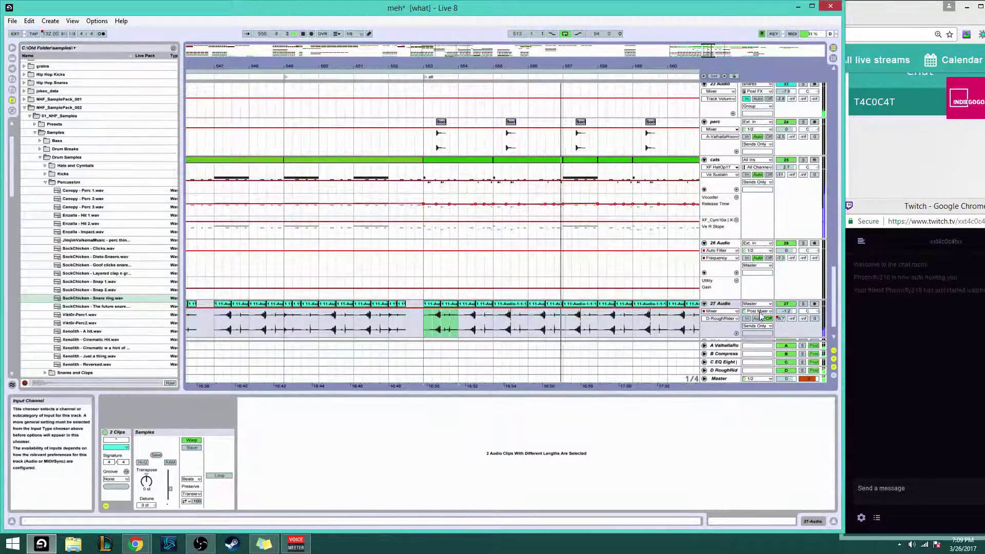
Add a Corpus audio effect to the 27 Audio track's device chain
left_click(732, 308)
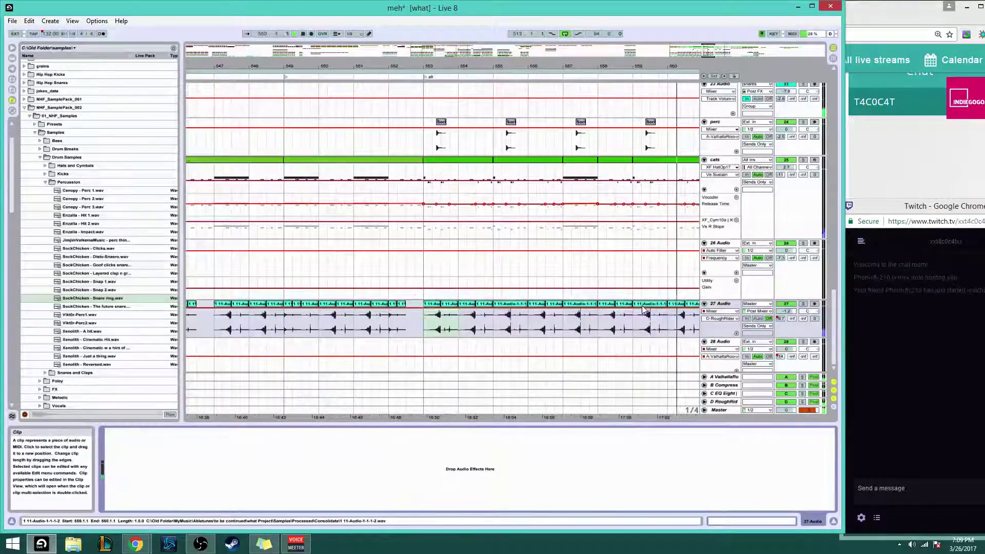
left_click(40, 157)
left_click(24, 107)
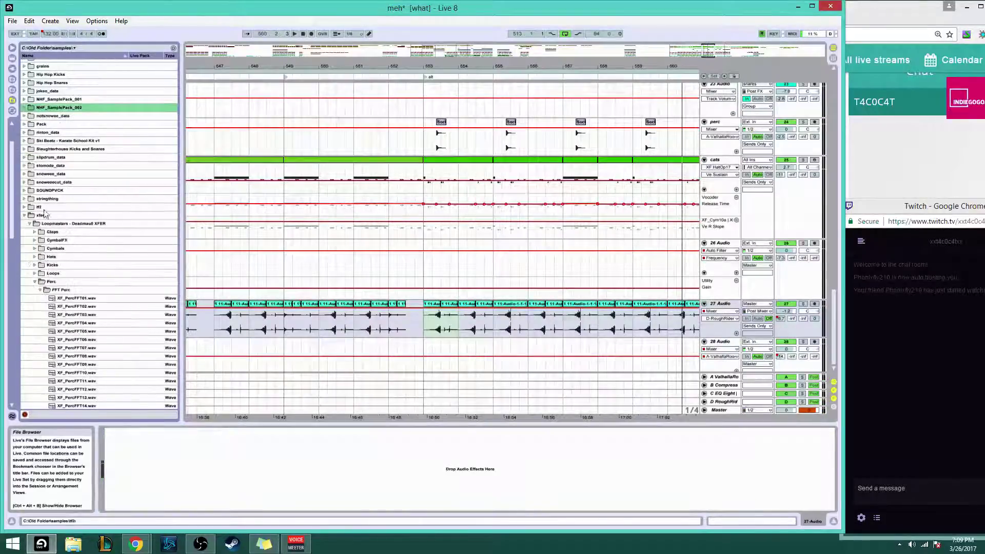
scroll(47, 215, "up", 5)
left_click(11, 59)
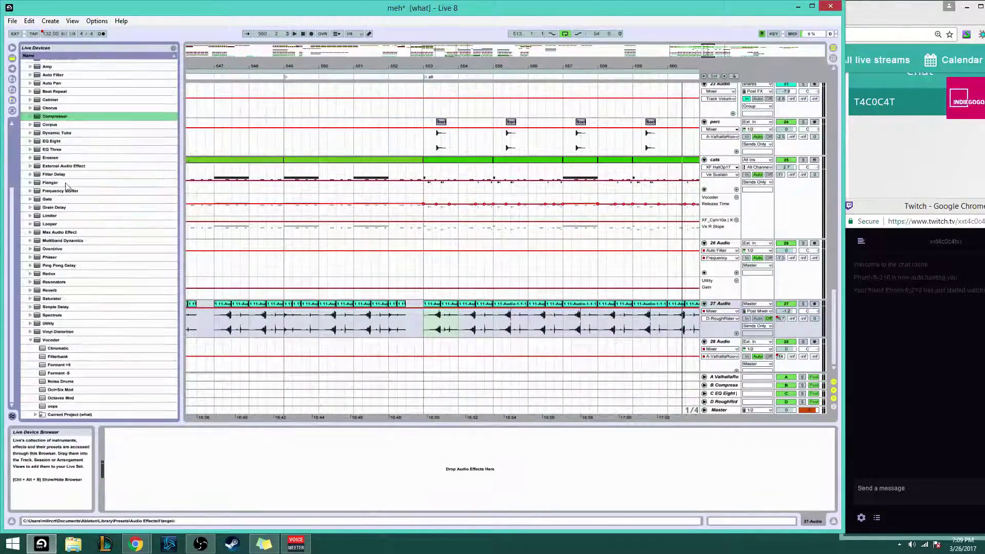
scroll(70, 223, "down", 3)
left_click_drag(57, 151, 416, 459)
Solo the 27 Audio and cats tracks and play the variation from bar 553
key("space")
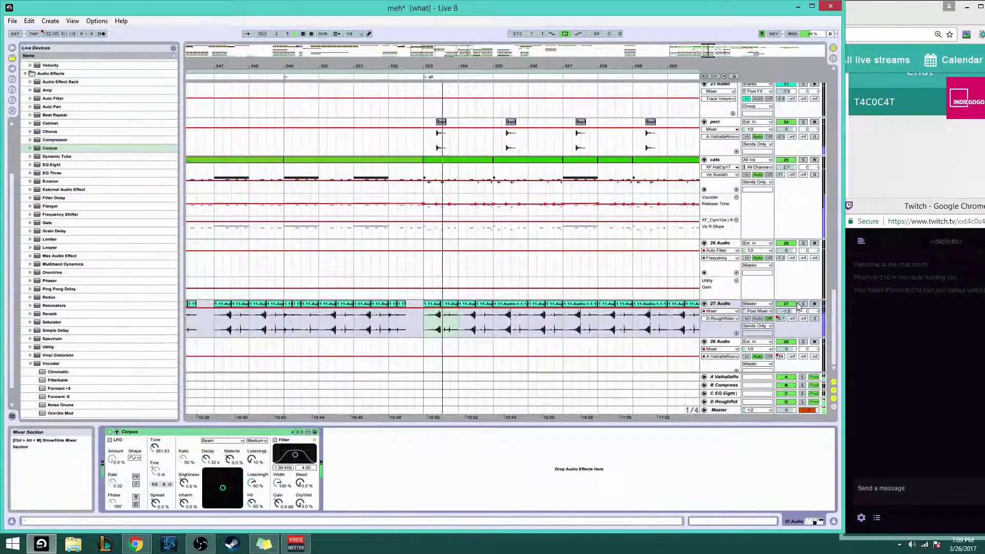
left_click(802, 305)
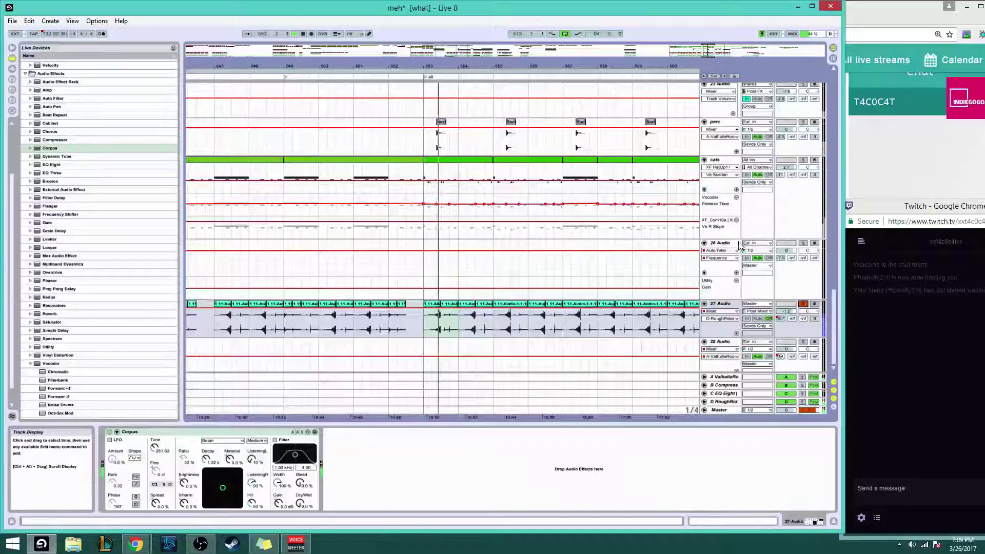
left_click(803, 160)
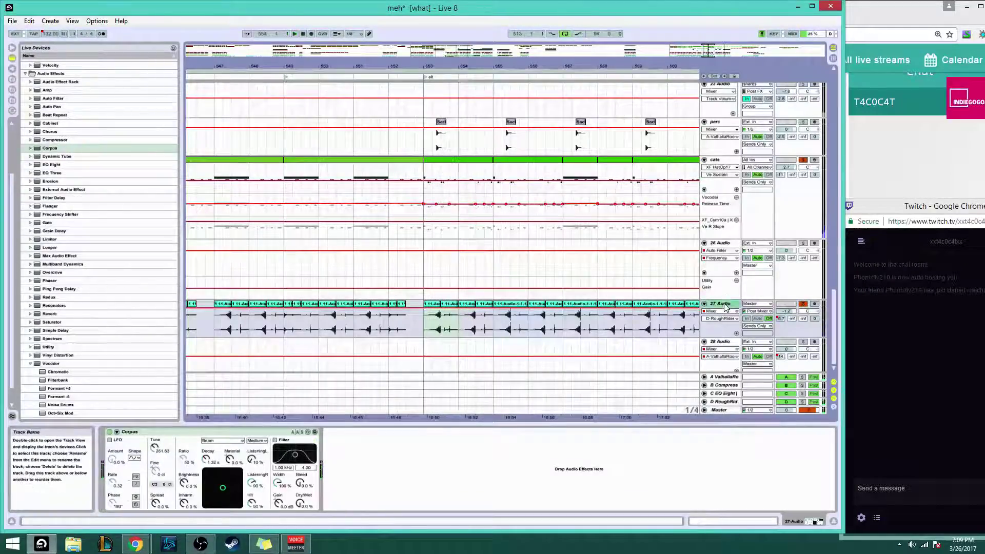
Switch the Corpus resonator to Plate with Decay 413 ms, Material 65%, left listening position about 90% and Dry/Wet about 69%
left_click(221, 440)
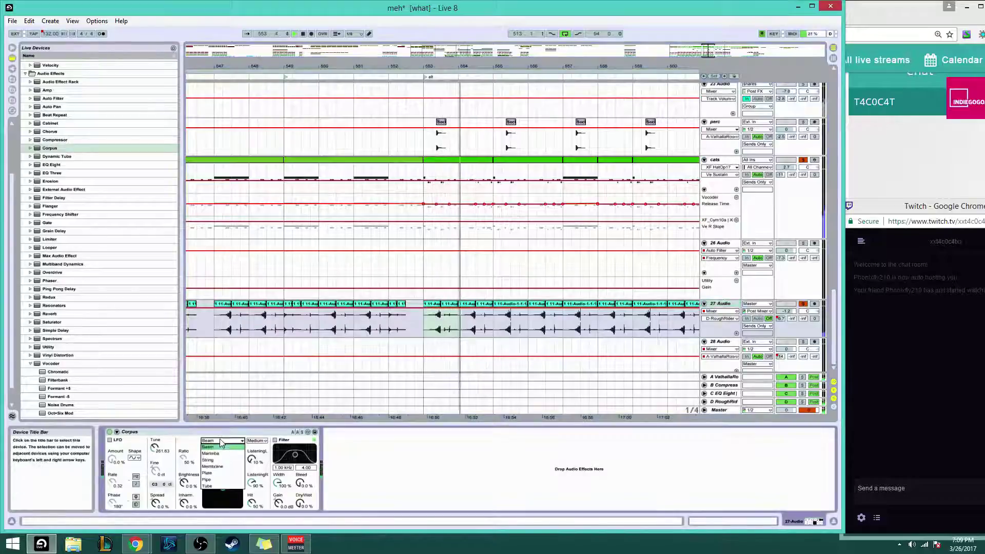
left_click(218, 473)
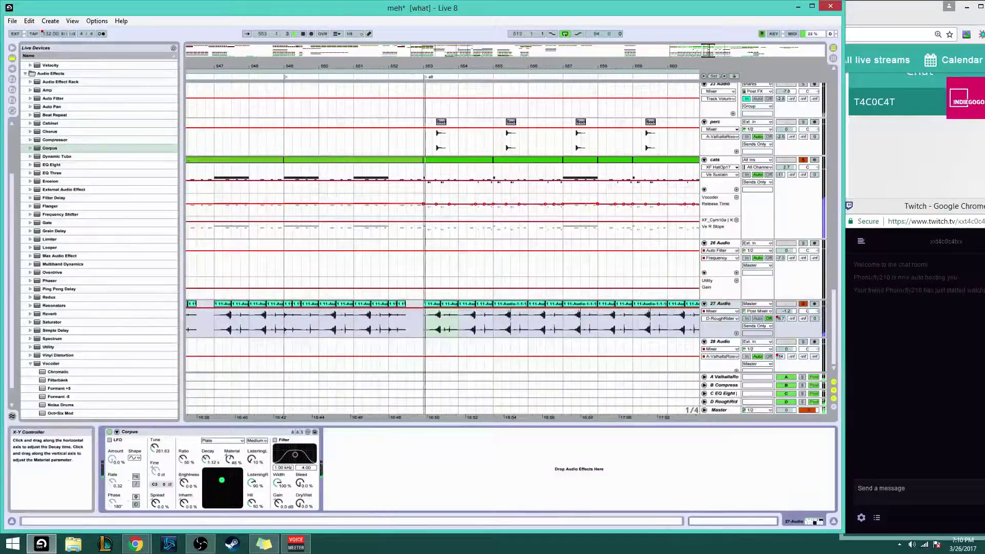
left_click_drag(300, 502, 301, 469)
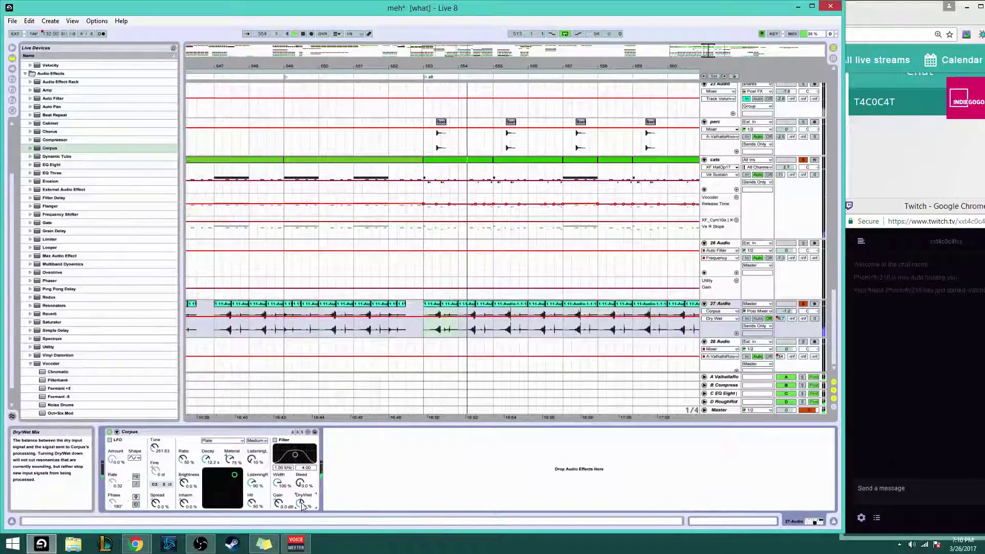
left_click_drag(224, 479, 230, 503)
left_click(206, 459)
left_click_drag(204, 457, 254, 392)
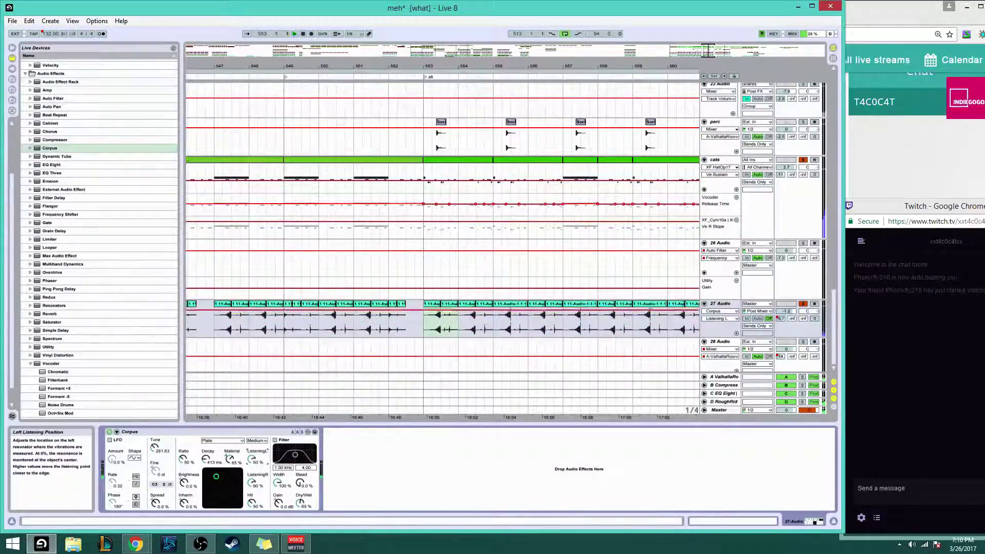
Raise the Corpus Ratio and set its Tune to about 349.61 Hz (F3)
left_click_drag(184, 458, 184, 445)
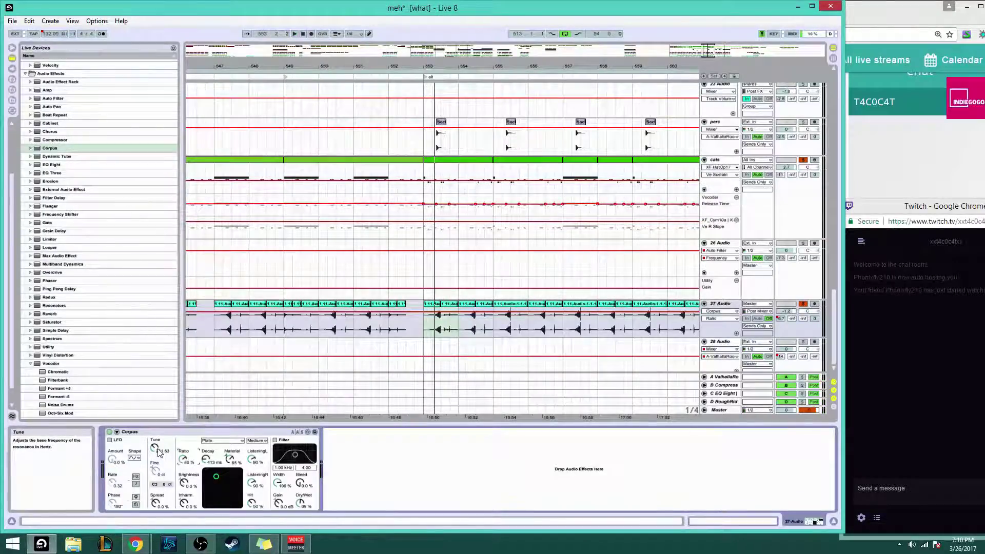
left_click(155, 450)
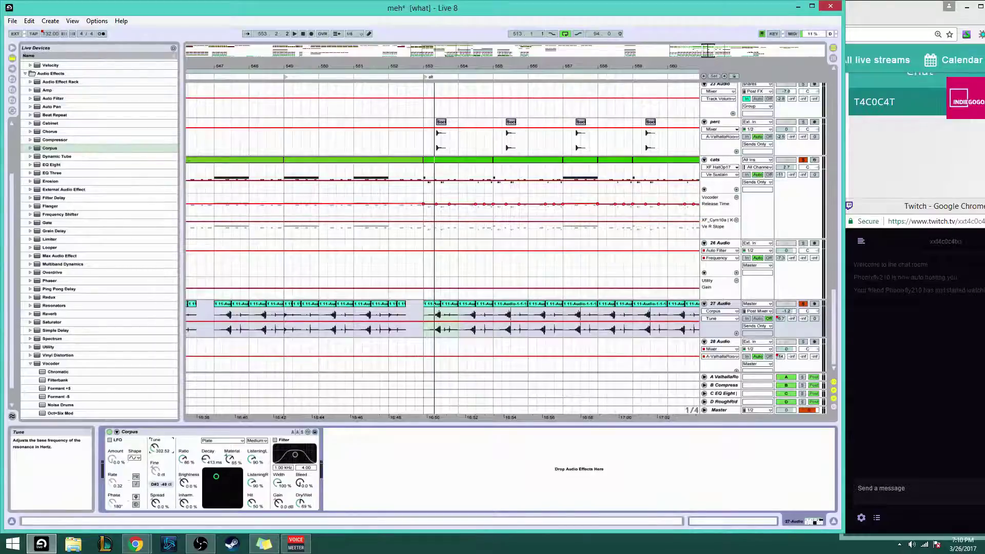
key("space")
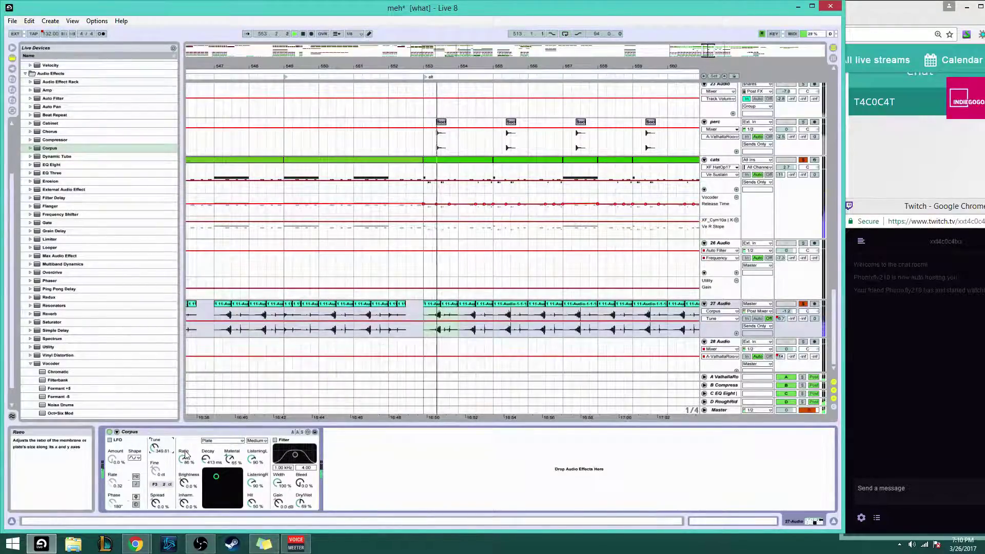
Set the Corpus Ratio to about 99% and Brightness to 41% while listening to the loop
left_click(184, 461)
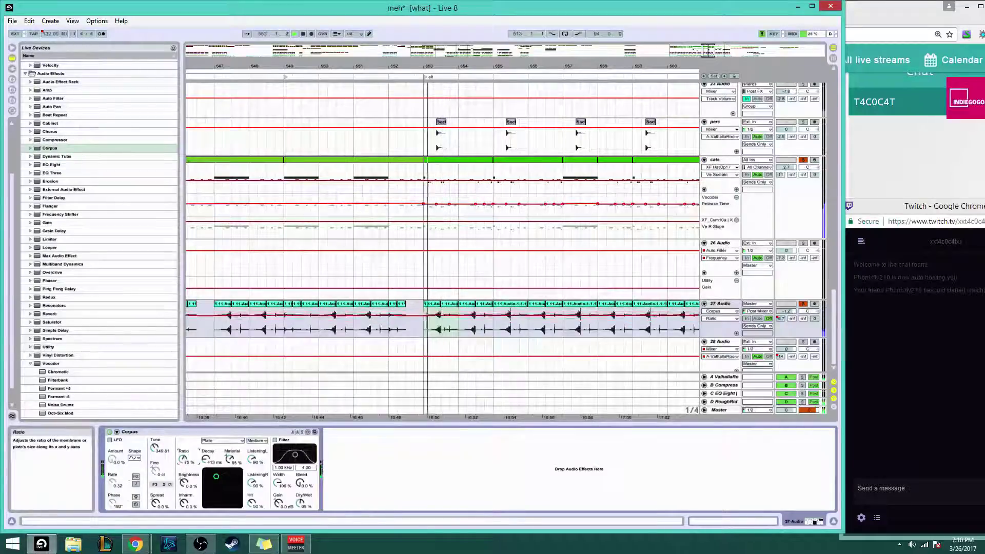
left_click_drag(183, 461, 183, 394)
mouse_move(184, 461)
left_mouse_down()
mouse_move(185, 471)
mouse_move(185, 457)
left_mouse_up()
key("space")
key("space")
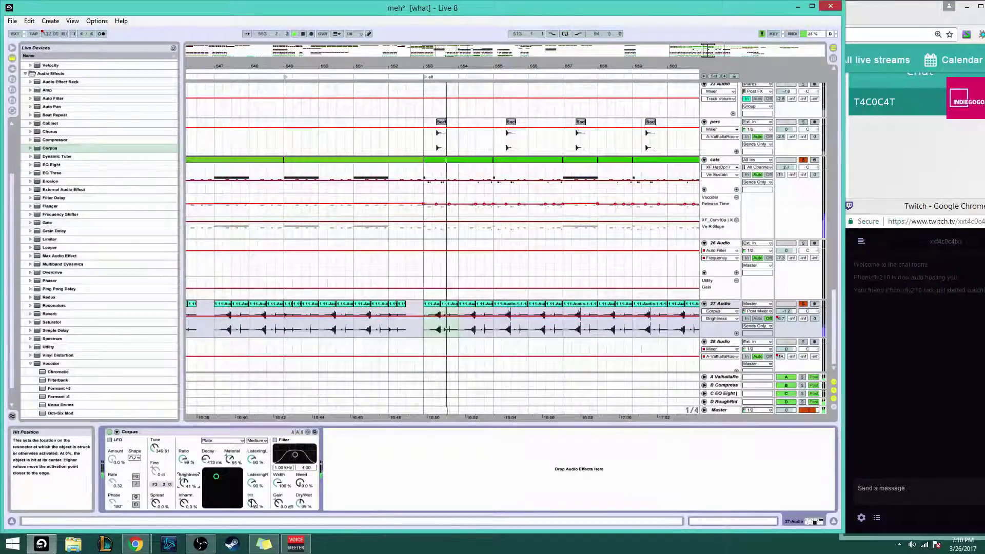
Set the Corpus Hit position to 23%, enable its filter, raise Bleed to about 68%, and set Gain to 11 dB and Dry/Wet to 37%
left_click_drag(251, 502, 251, 551)
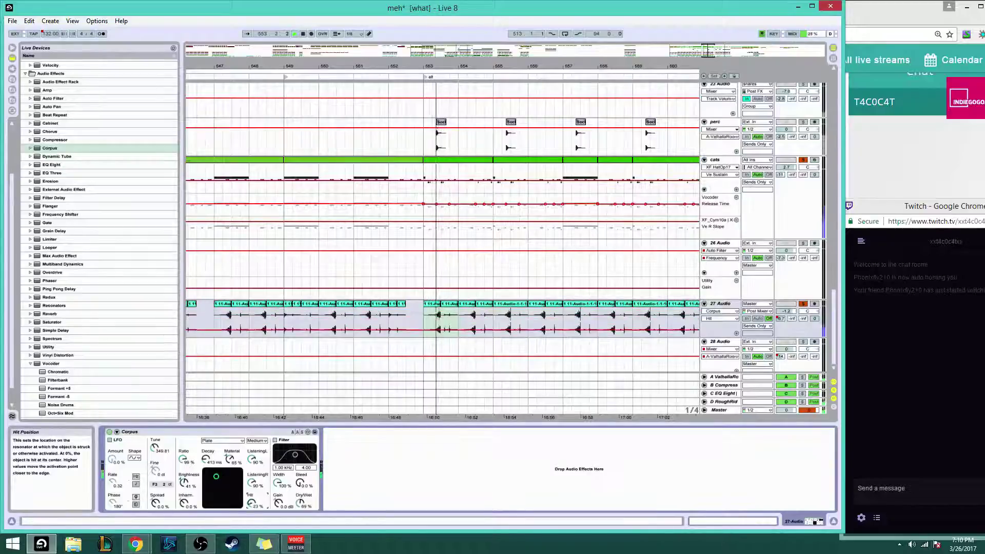
left_click(275, 440)
left_click_drag(301, 482, 301, 451)
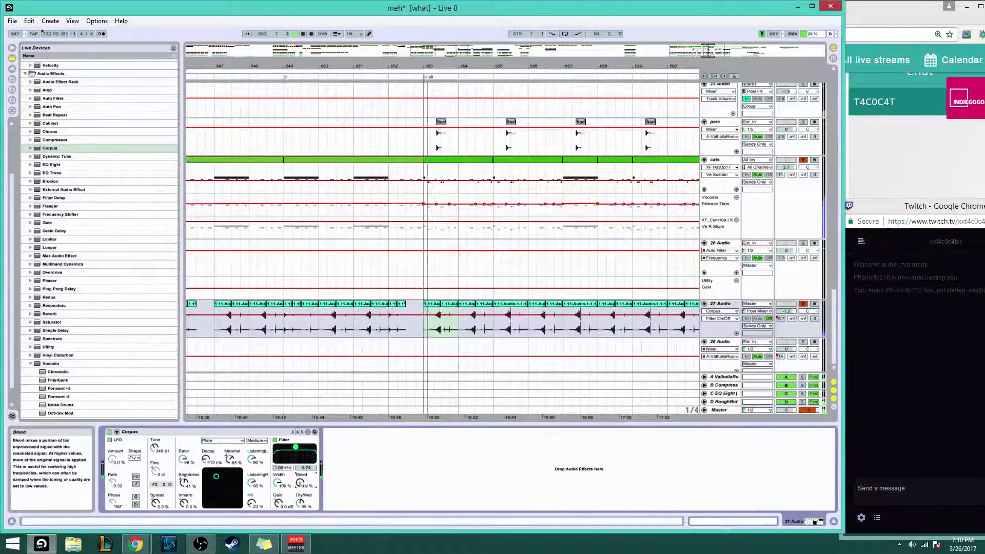
left_click(280, 503)
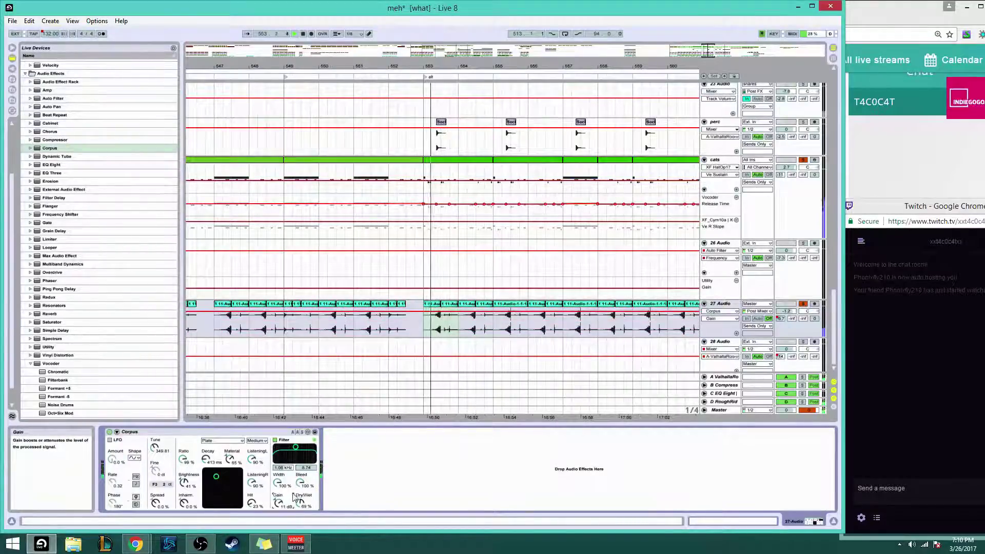
left_click_drag(301, 482, 300, 518)
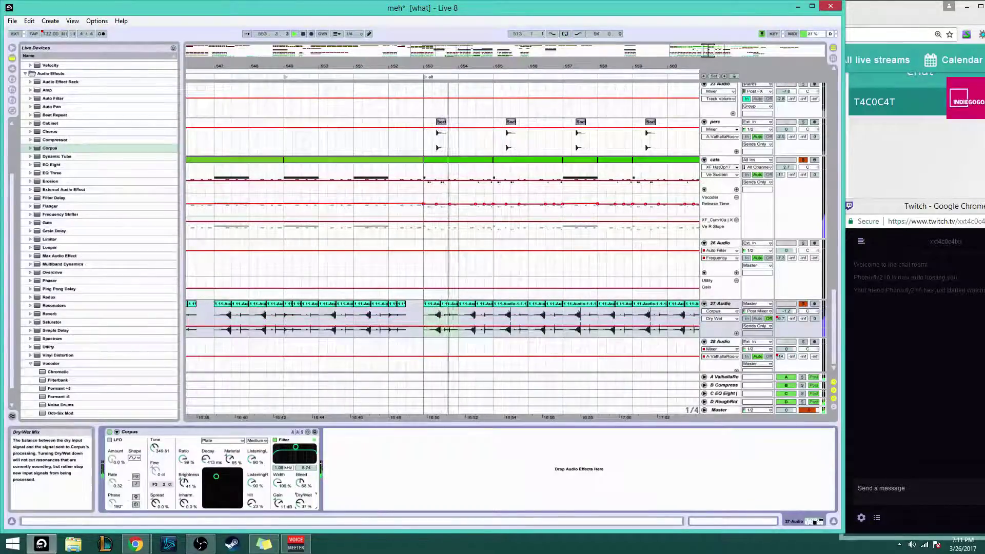
Unsolo both tracks and raise the 27 Audio track's A-Valhalla send automation across bars 553 to 561
left_click(804, 304)
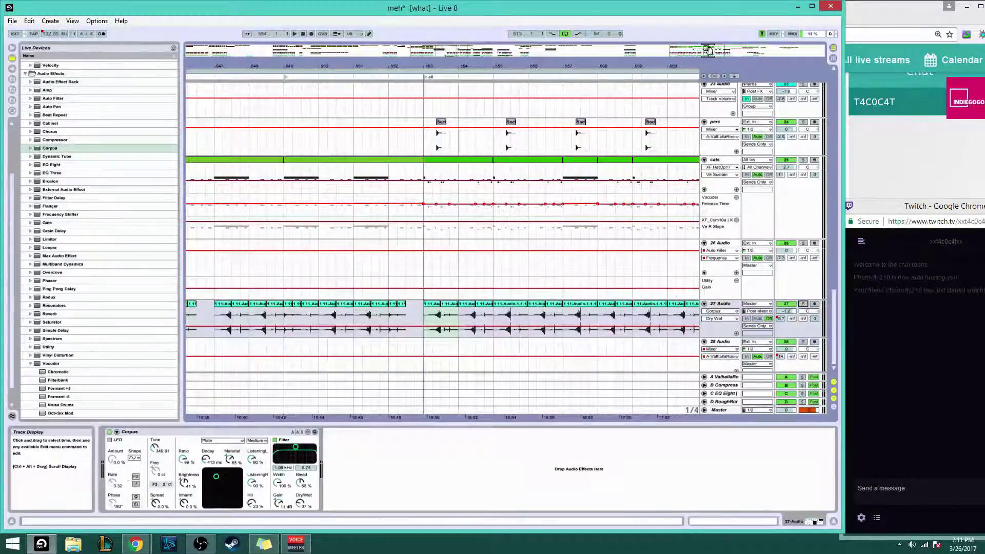
left_click_drag(471, 66, 392, 43)
left_click_drag(371, 321, 494, 310)
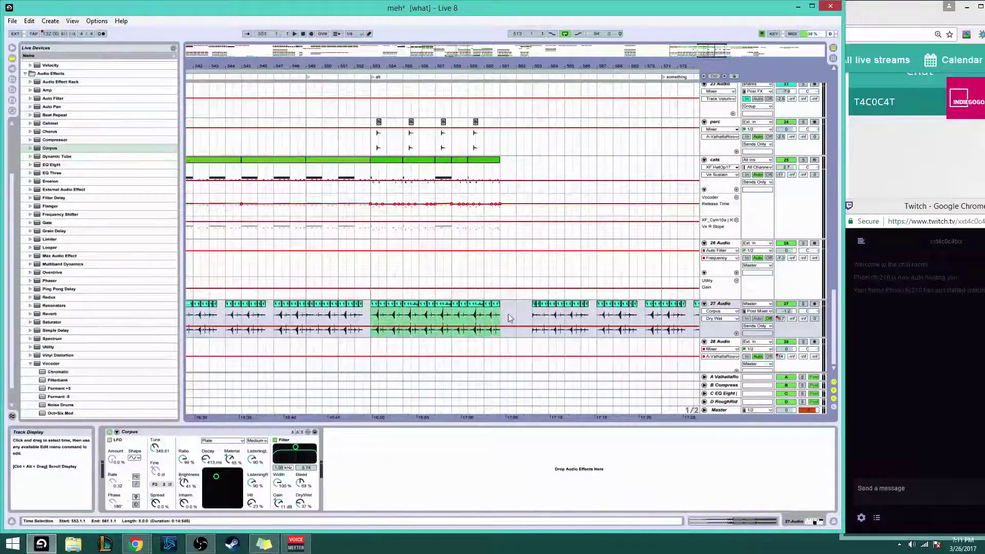
left_click(780, 317)
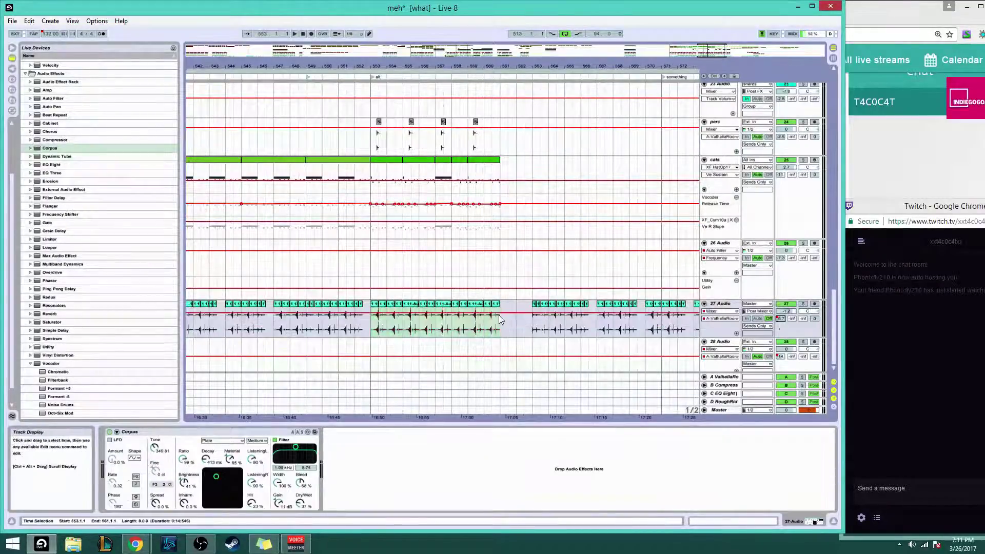
left_click(388, 314)
left_click(388, 314)
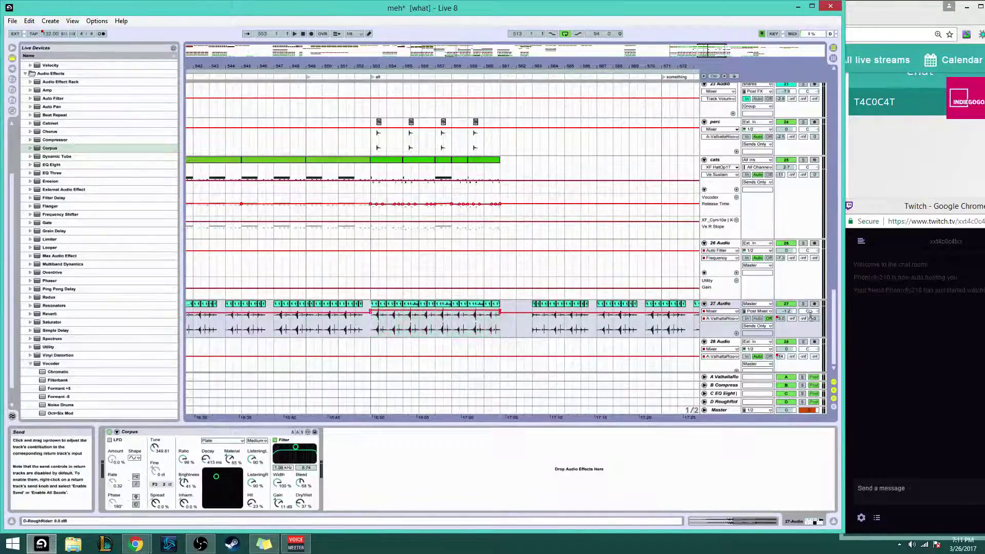
Try the Corpus Hit position at 100% while auditioning the full mix
key("space")
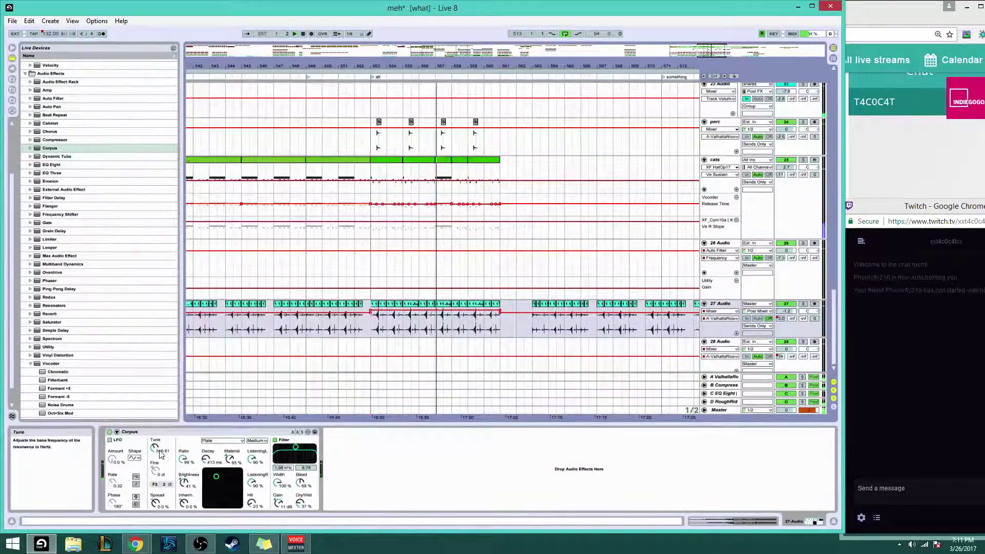
left_click_drag(181, 464, 185, 458)
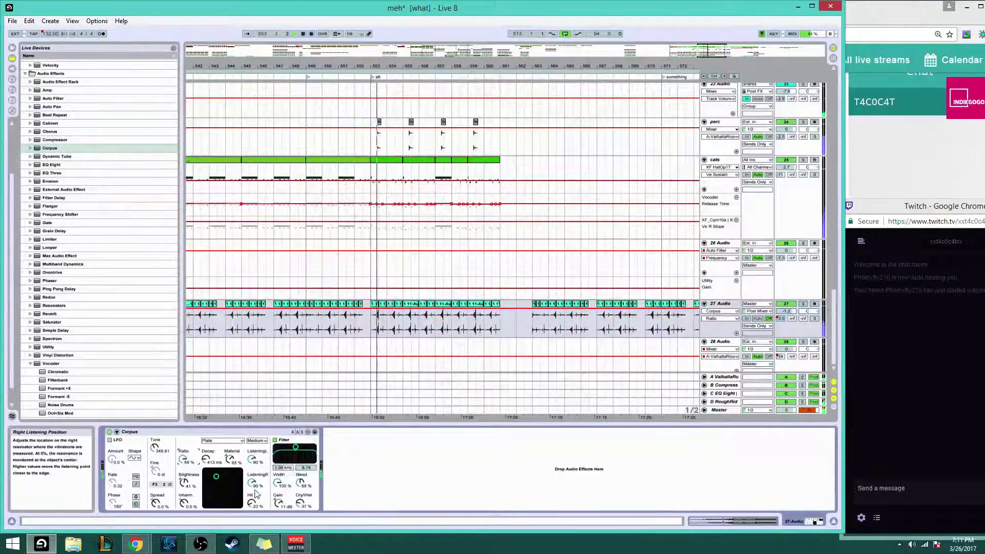
left_click_drag(252, 503, 257, 496)
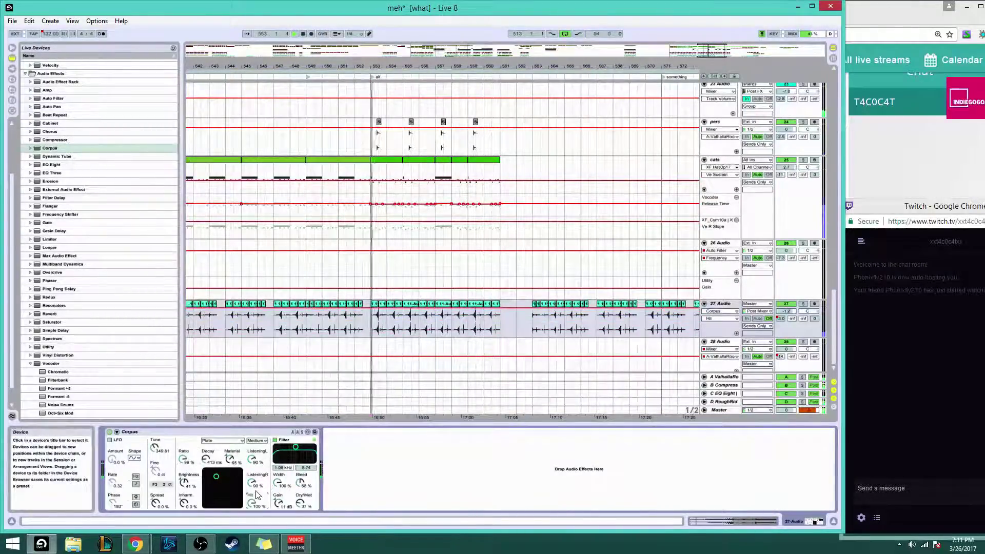
Lower the Corpus Bleed to 5.7% and Gain to 2.8 dB, and set Dry/Wet to about 80%
left_click(301, 485)
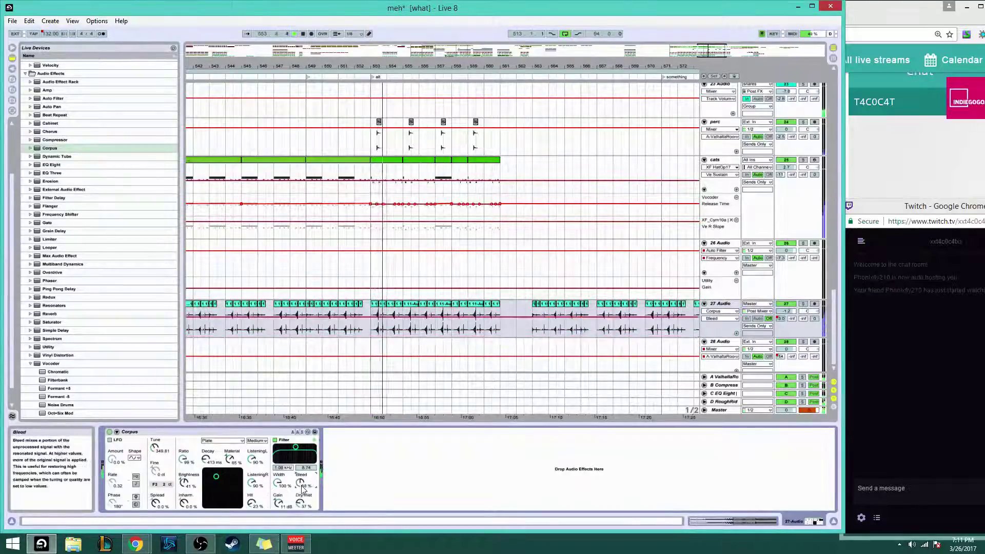
left_click_drag(304, 486, 278, 518)
left_click_drag(300, 484, 301, 517)
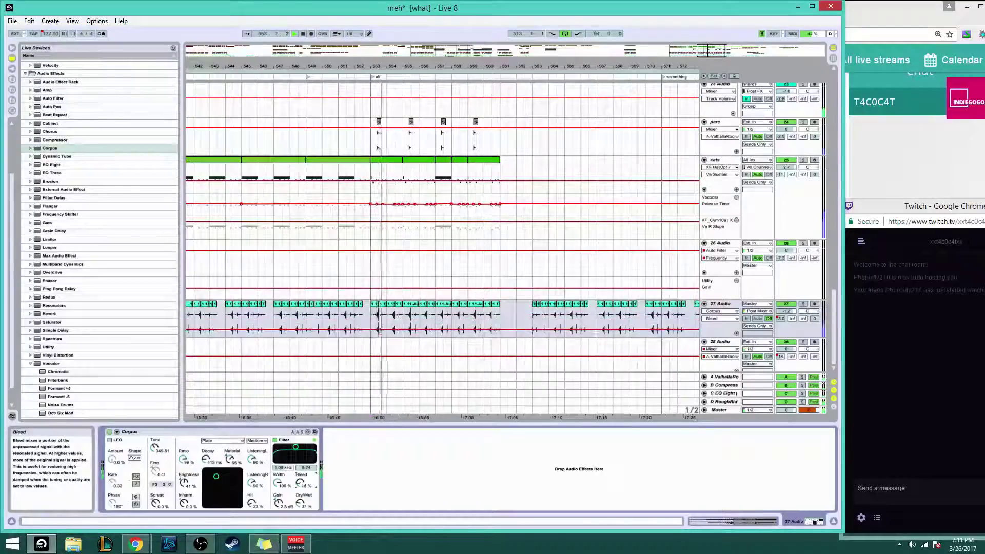
left_click_drag(279, 482, 278, 462)
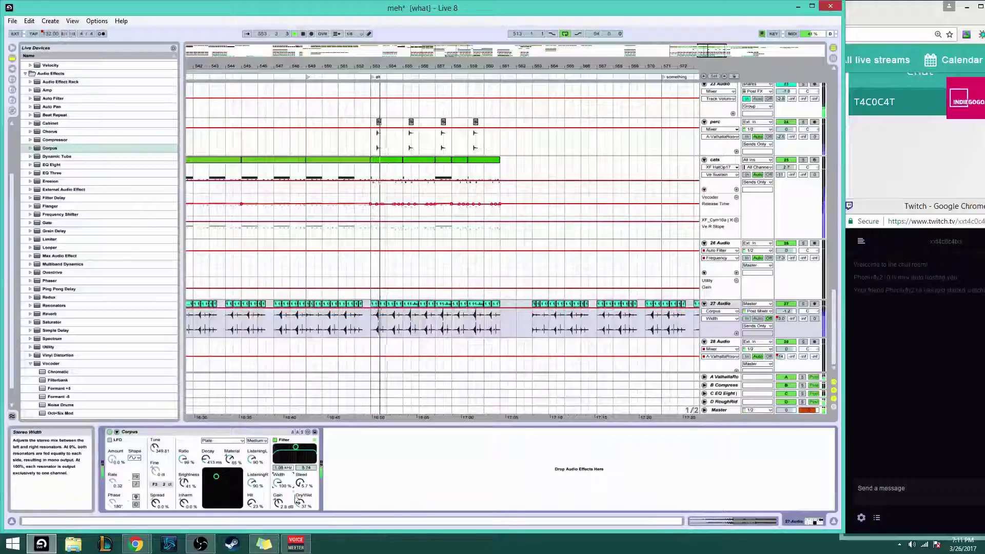
left_click_drag(297, 500, 299, 512)
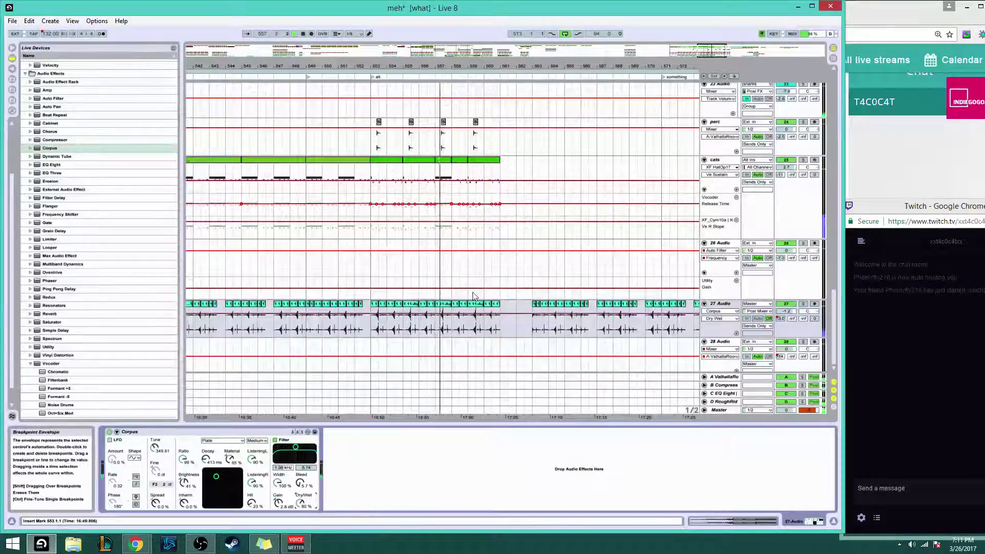
Turn Corpus off by default and draw Device On automation enabling it on 27 Audio only across bars 553 to 561, auditioning from 549
left_click(110, 433)
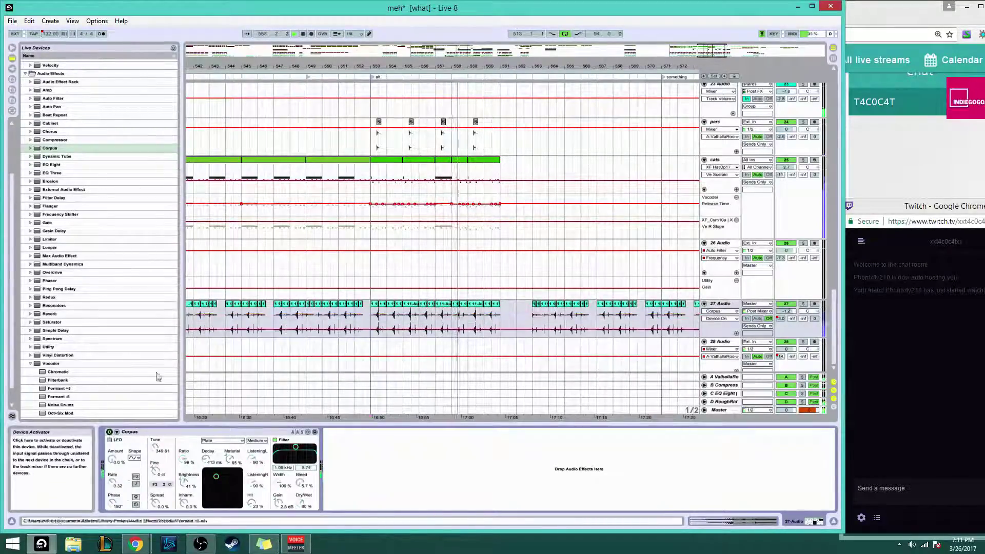
key("ctrl+b")
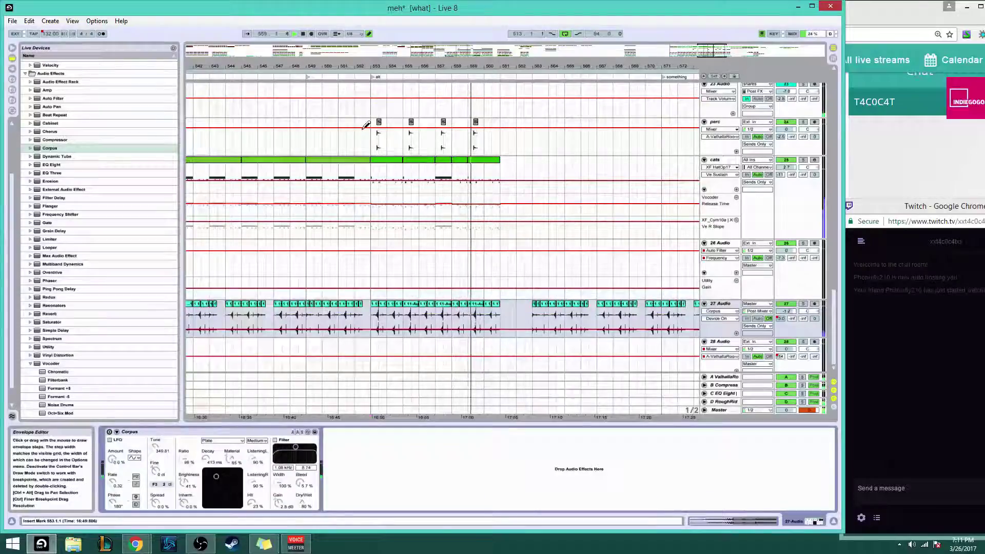
left_click(347, 160)
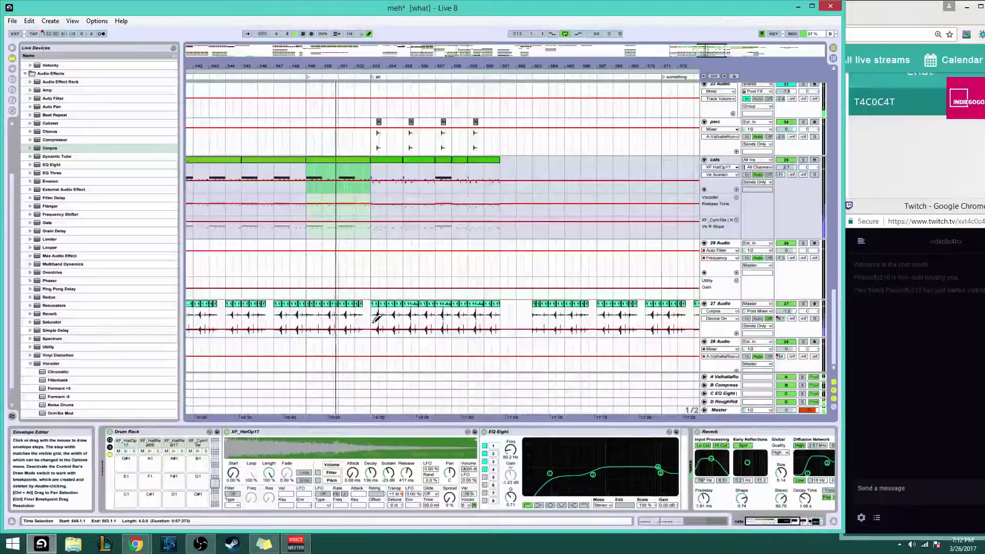
mouse_move(377, 318)
left_mouse_down()
mouse_move(410, 295)
mouse_move(500, 288)
left_mouse_up()
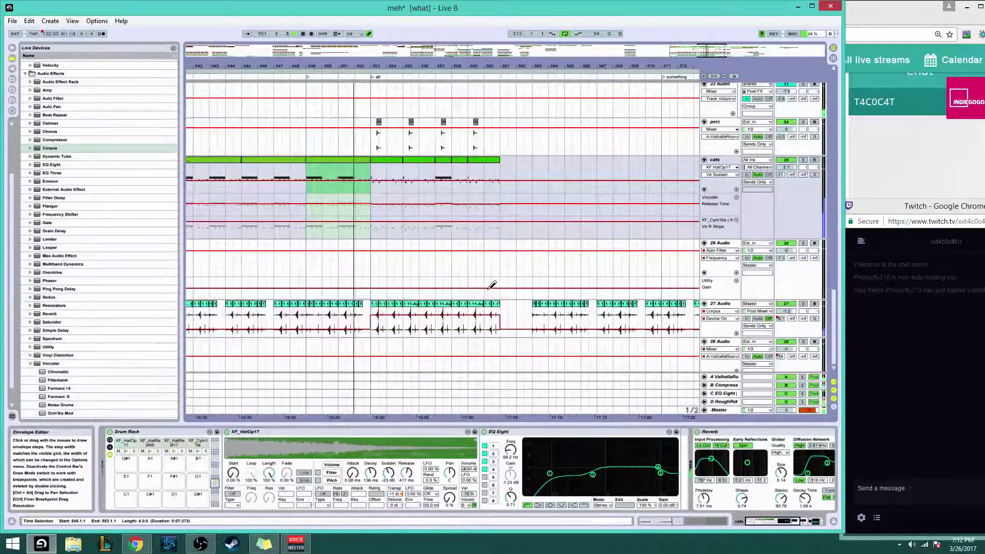
left_click(720, 303)
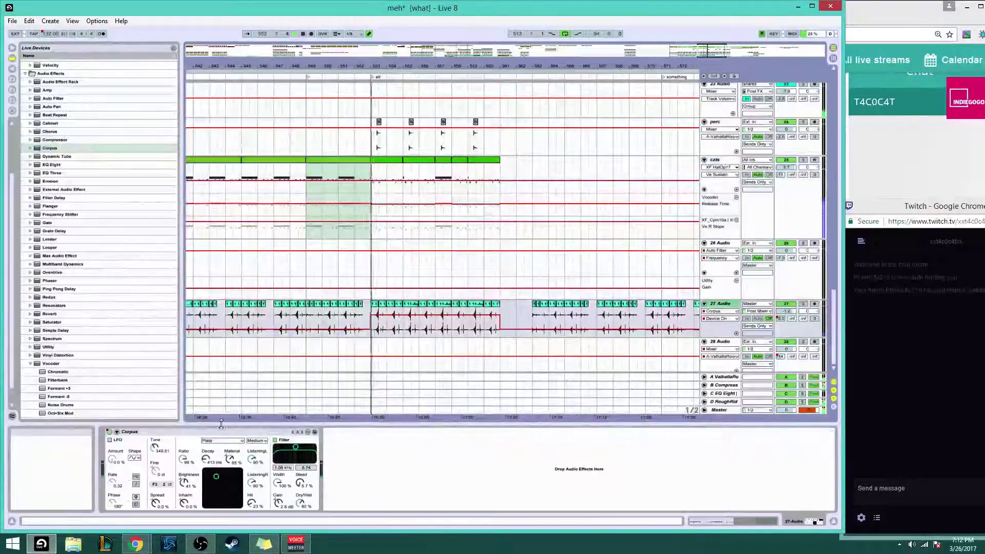
Paste the copied Corpus effect after the Vocoder on the cats track and audition it from bar 553
left_click(717, 161)
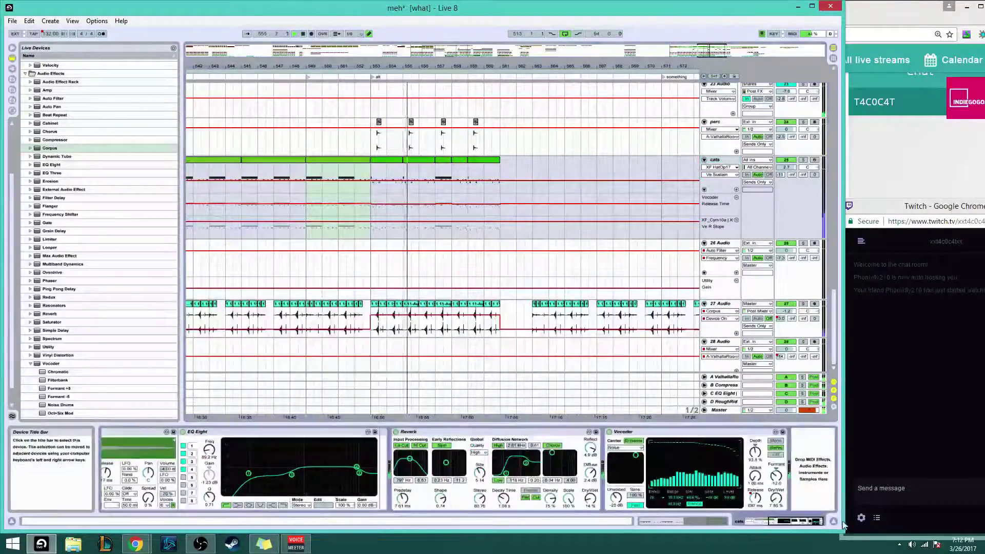
key("ctrl+v")
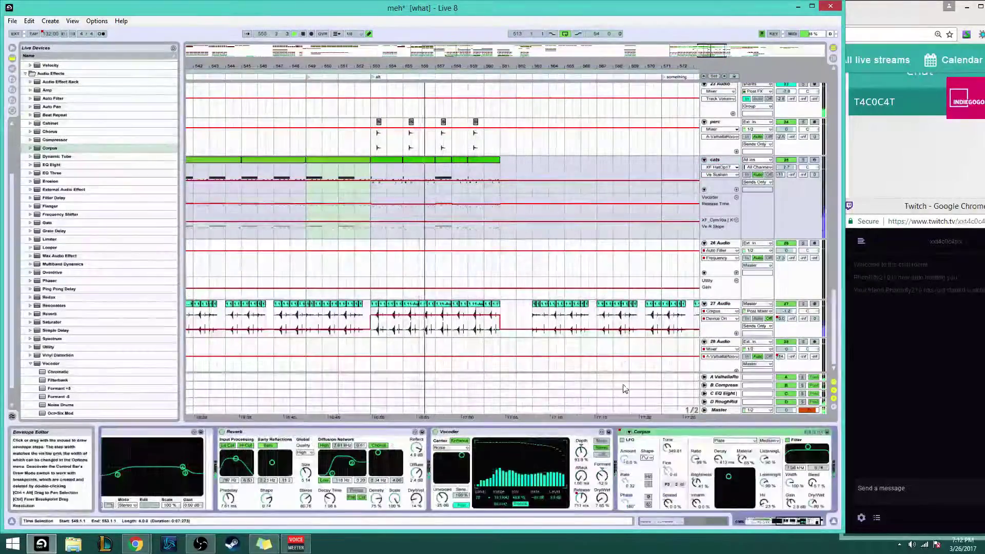
key("space")
left_click(375, 161)
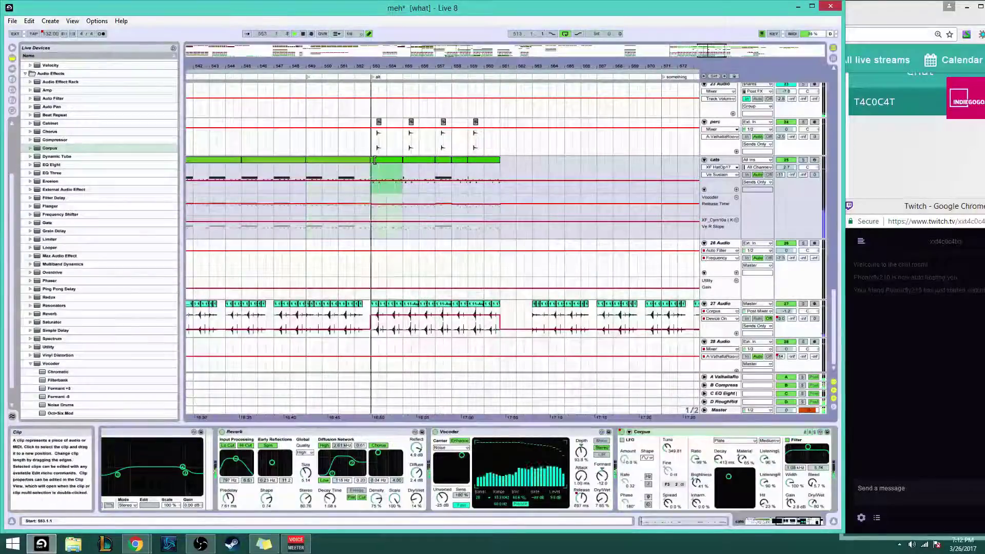
Set the cats track's Corpus to 100% Bleed, 2.7 dB Gain and about 49% Dry/Wet while auditioning the clip at bar 553
left_click_drag(791, 502, 812, 482)
key("space")
key("space")
left_click(791, 504)
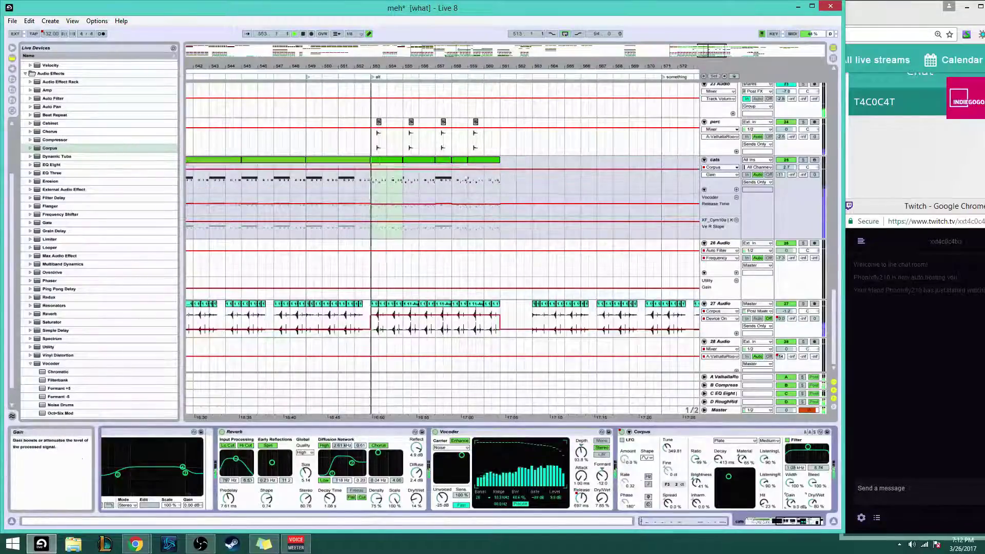
left_click(816, 505)
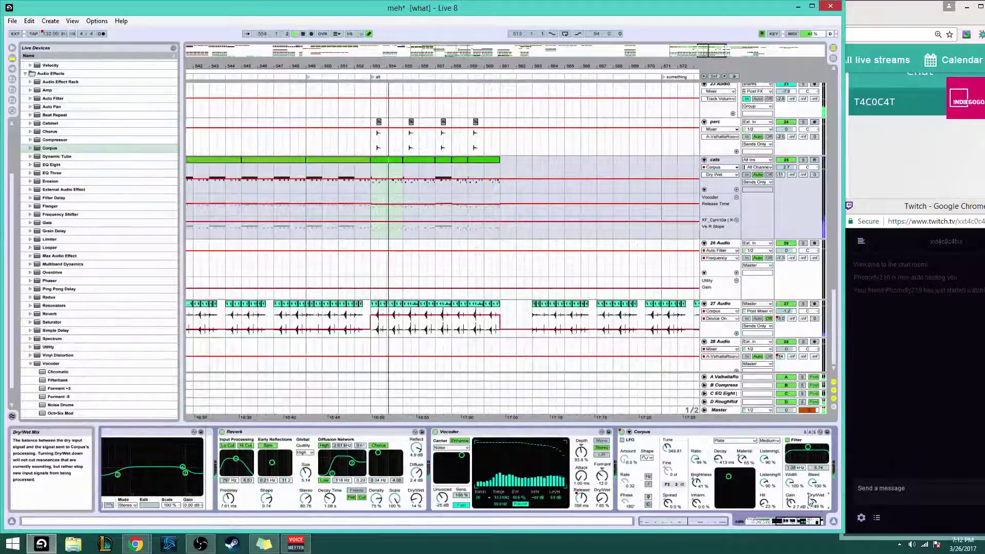
key("ctrl+l")
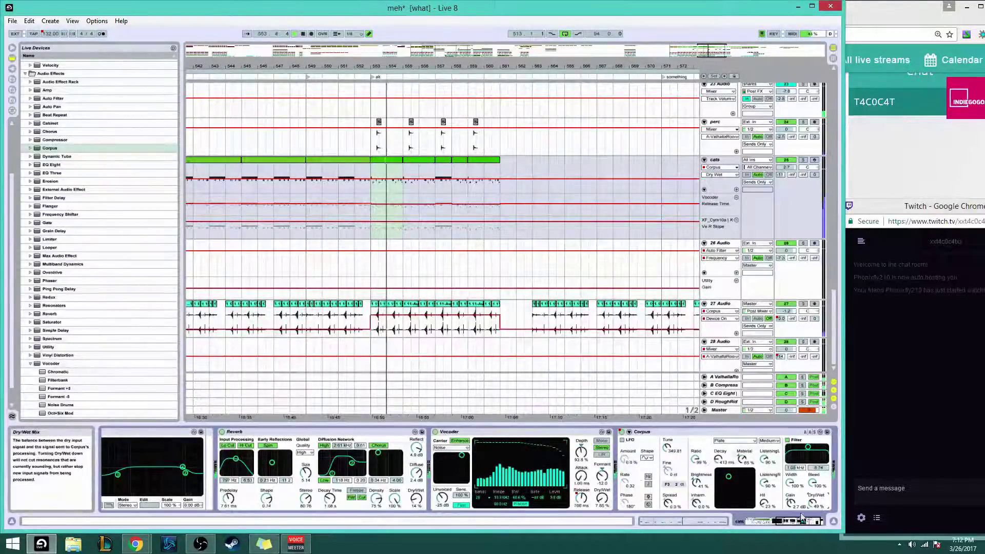
Add a Utility effect after Corpus on the cats track and lower its Gain to about -6.78 dB during playback
left_click_drag(802, 520, 817, 521)
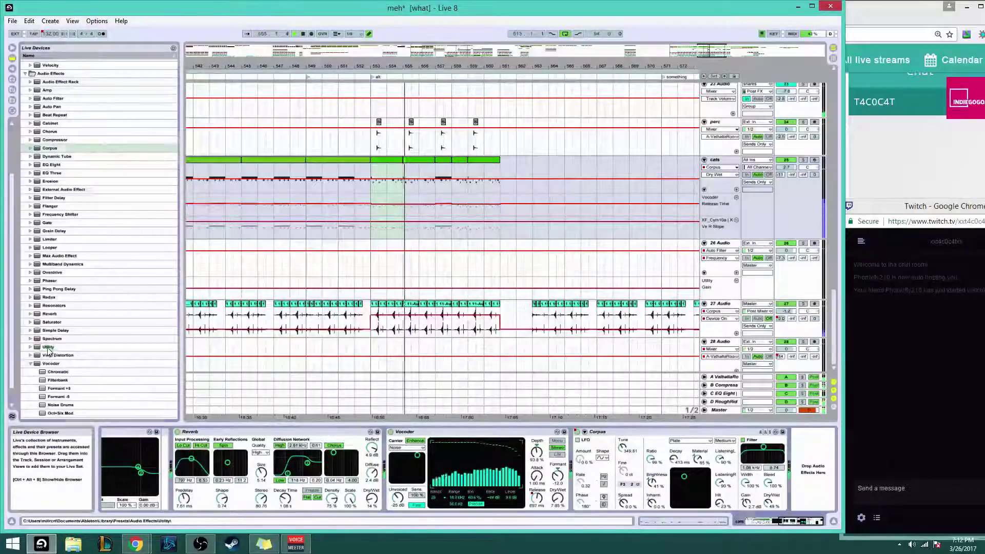
left_click_drag(49, 350, 52, 351)
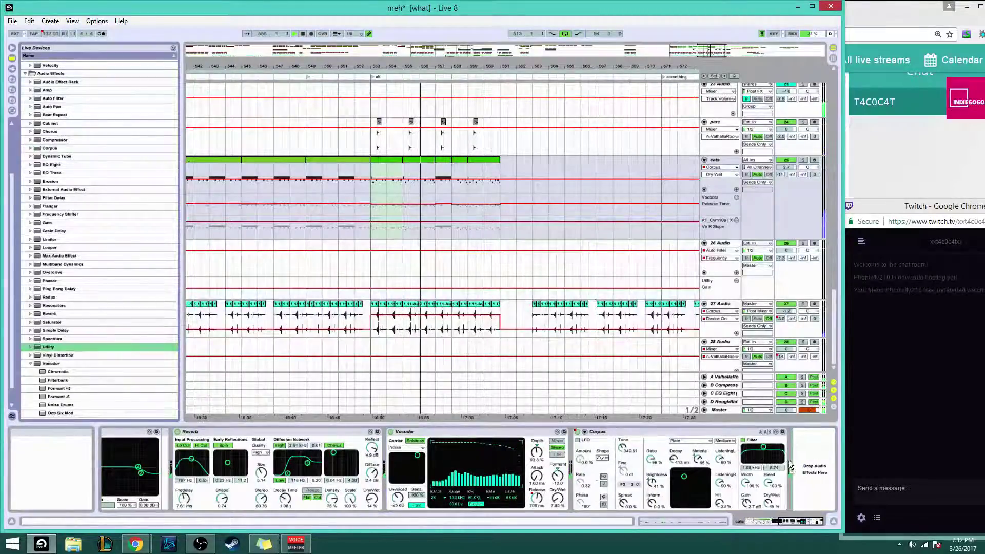
left_click_drag(790, 467, 803, 464)
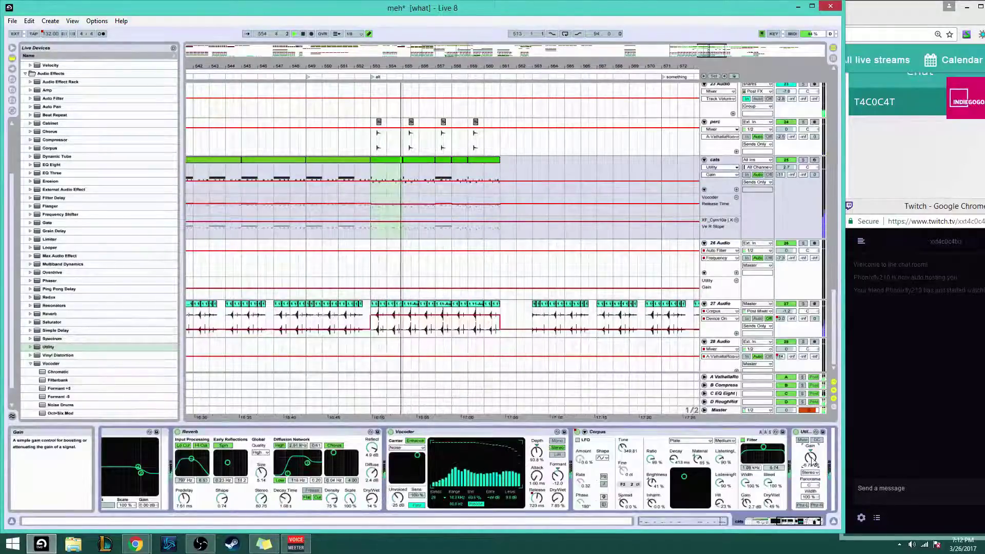
key("ctrl+l")
left_click(800, 440)
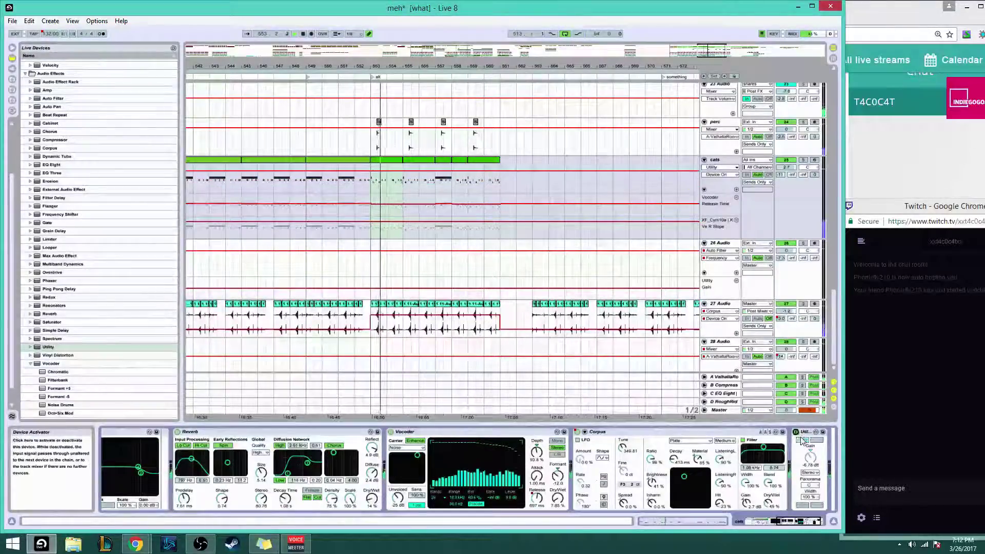
Compare the cats track with Utility muted and active, leave it enabled, and bring its Gain back to near 0 dB
left_click(374, 172)
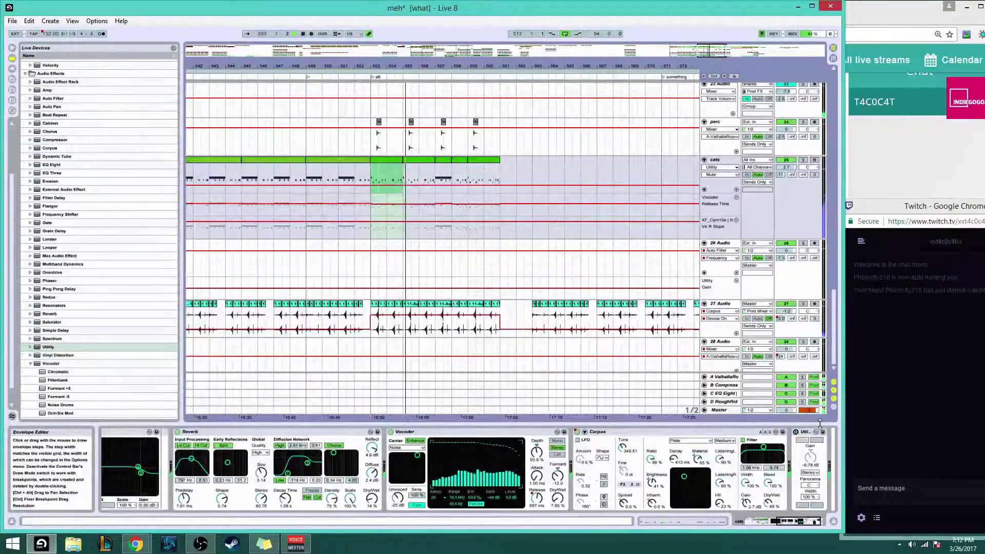
key("space")
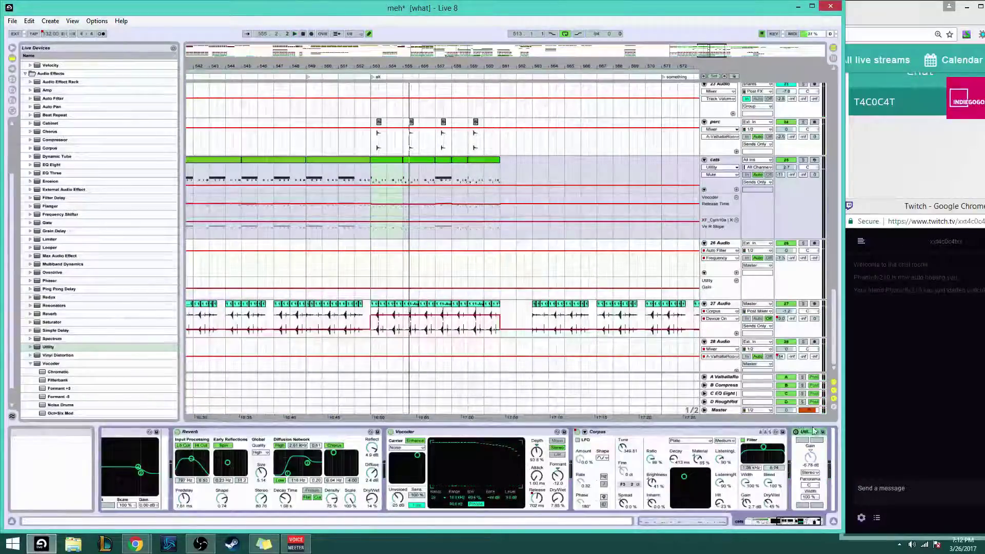
left_click(796, 433)
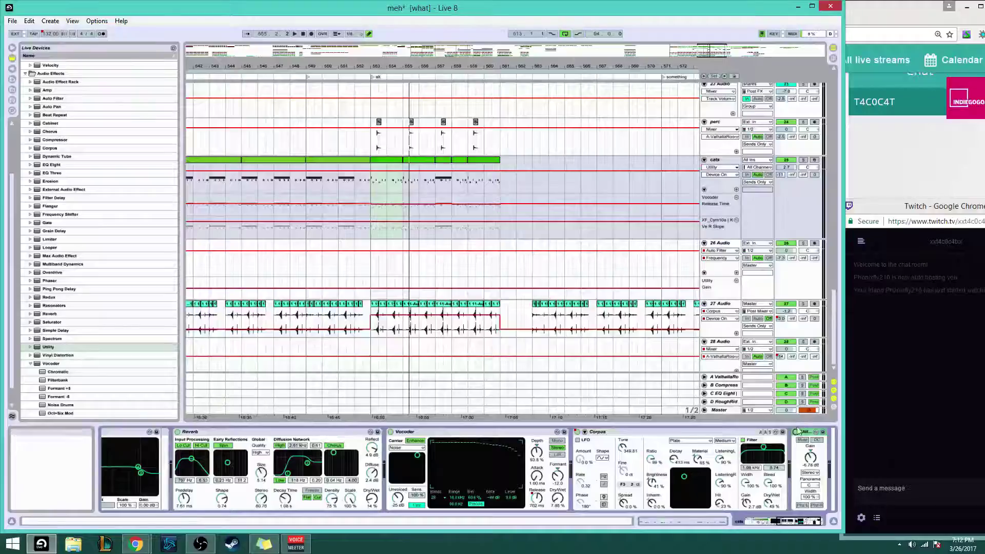
left_click(796, 432)
left_click_drag(374, 170, 500, 170)
key("space")
left_click(810, 457)
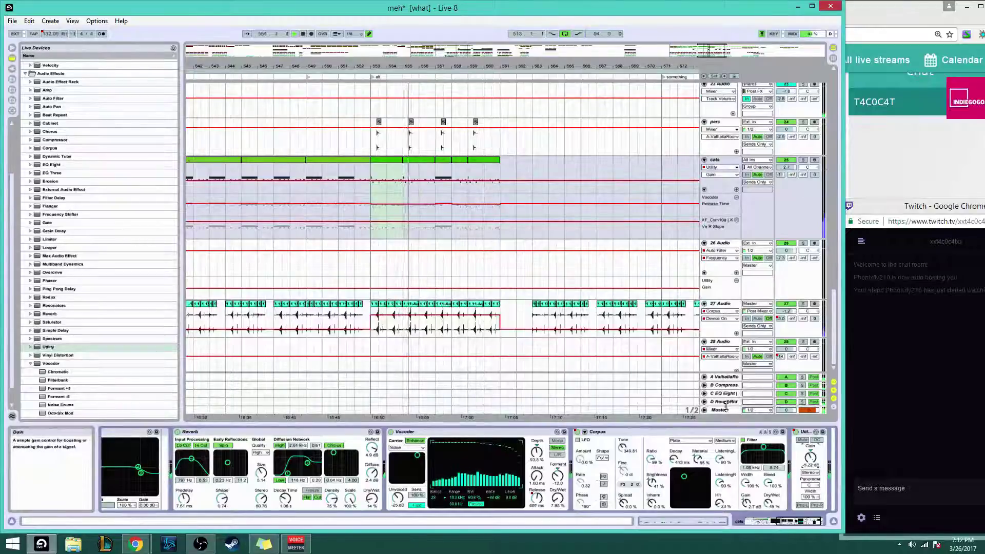
Automate Corpus Ratio on 27 Audio as a falling ramp from 99% to 0% across bars 553 to 561
left_click(723, 303)
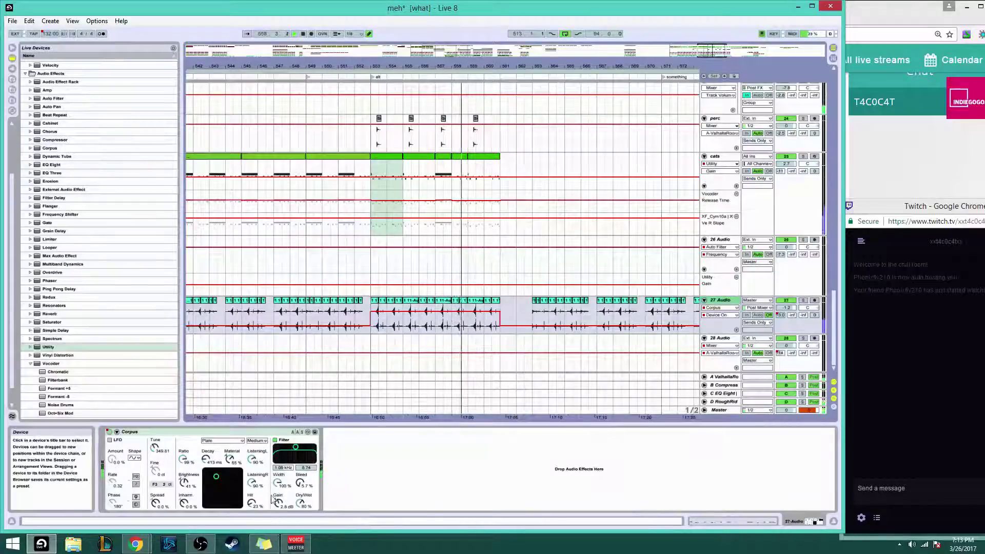
left_click(183, 459)
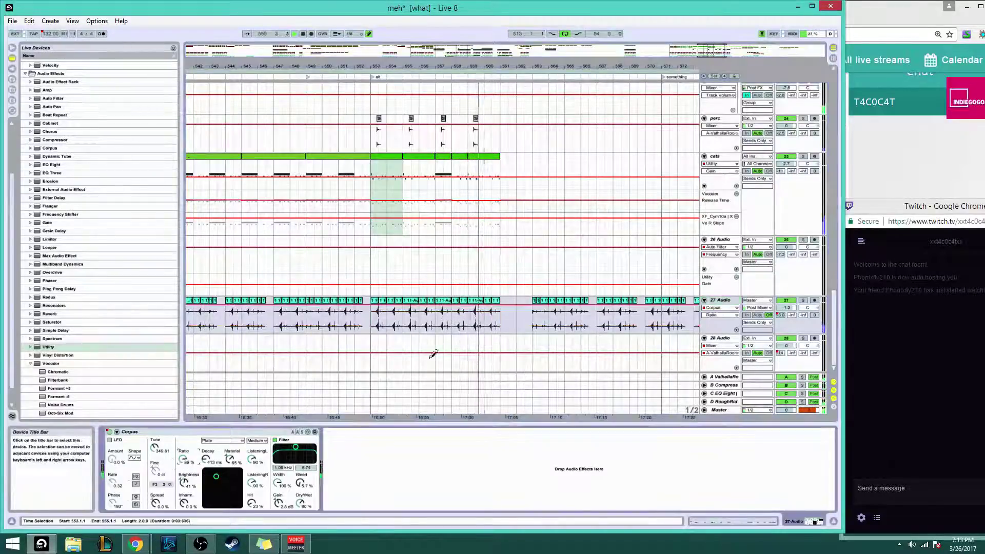
mouse_move(389, 323)
left_mouse_down()
mouse_move(408, 351)
mouse_move(500, 354)
left_mouse_up()
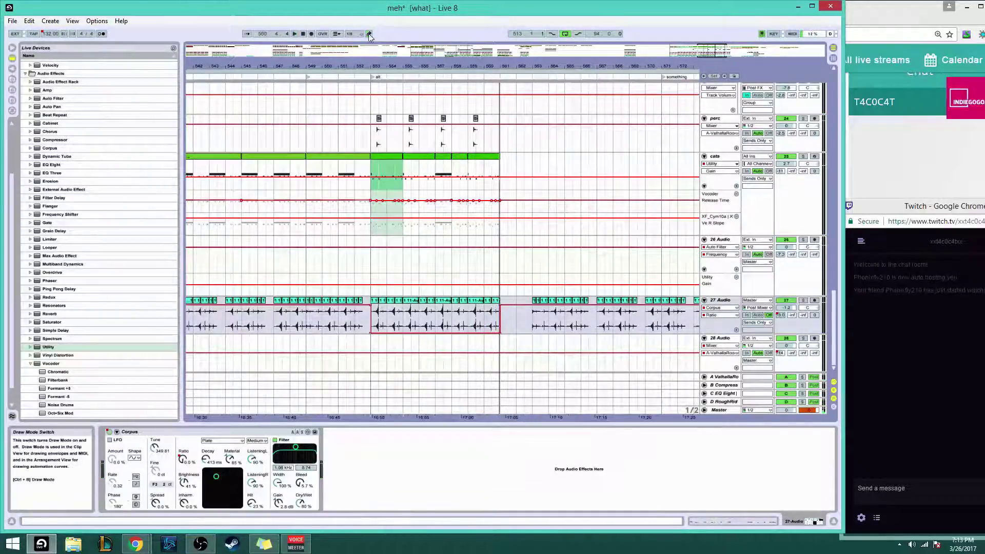
left_click(372, 336)
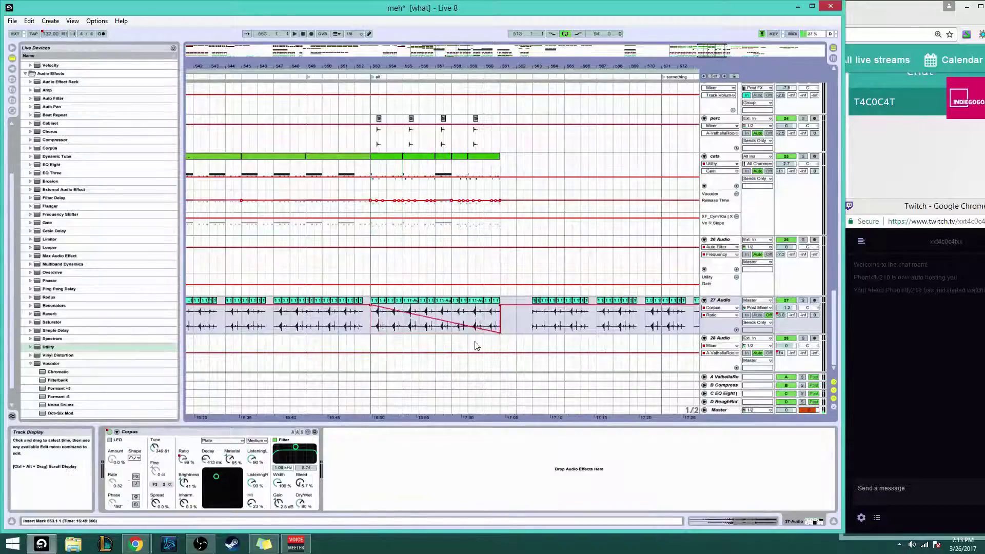
Automate Corpus Decay on 27 Audio down to 55 ms across bars 553 to 561 while auditioning
left_click(252, 503)
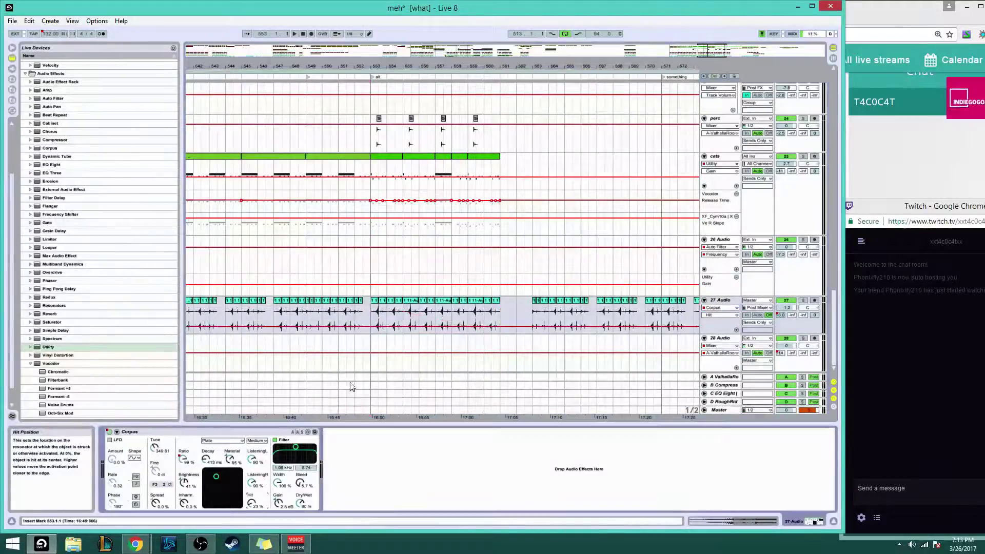
key("space")
left_click_drag(371, 320, 500, 323)
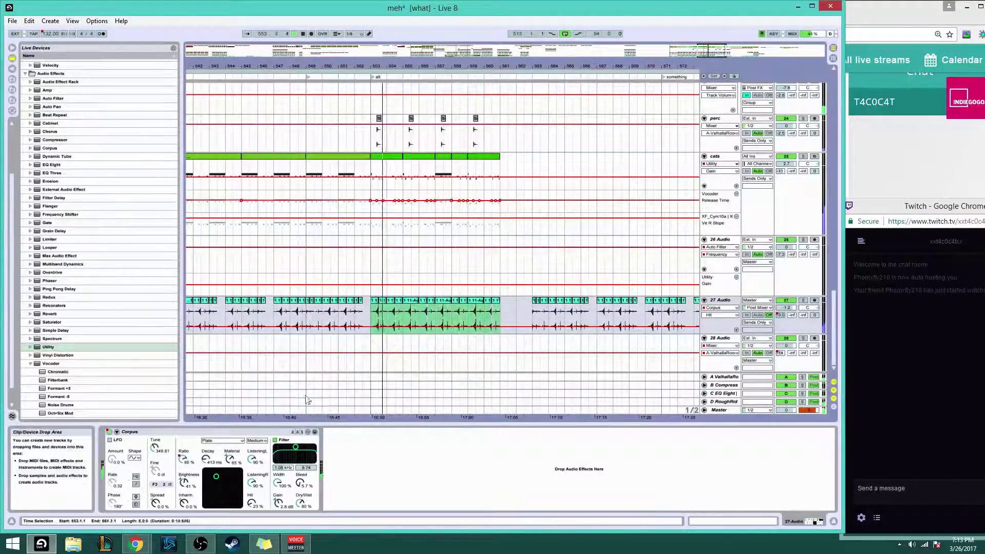
left_click(205, 458)
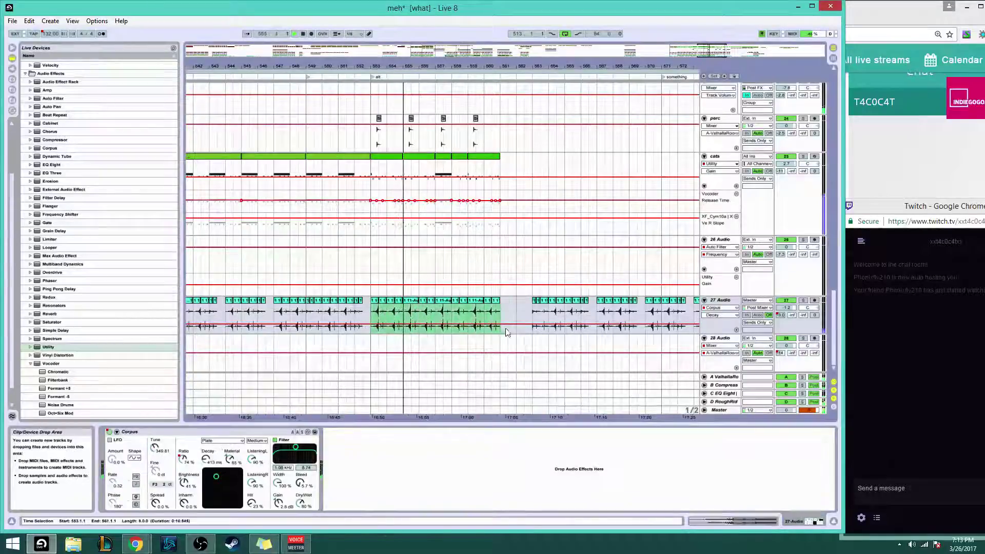
left_click_drag(494, 330, 493, 337)
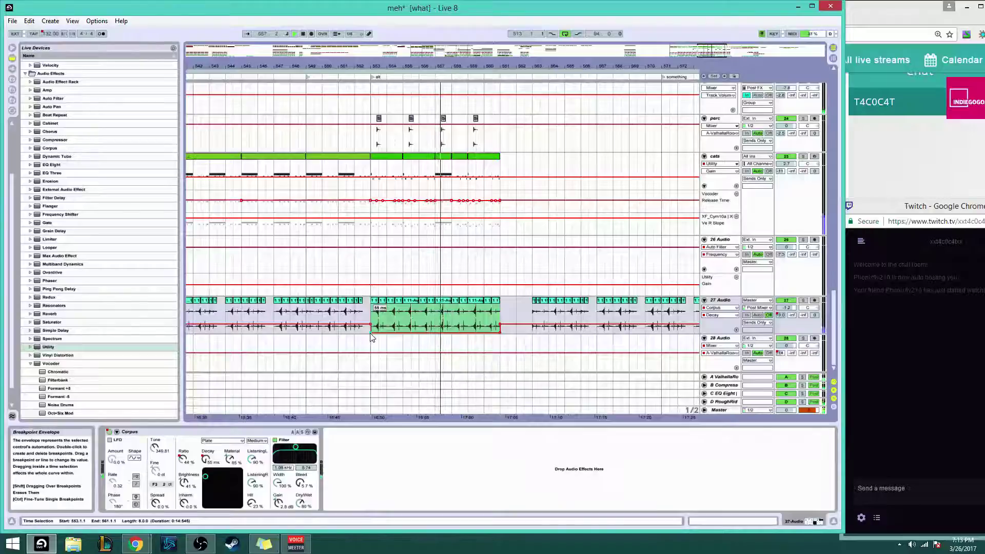
Try holding the Corpus Ratio at 0% across bars 553 to 561, undo it, and remove the Ratio ramp
left_click(185, 462)
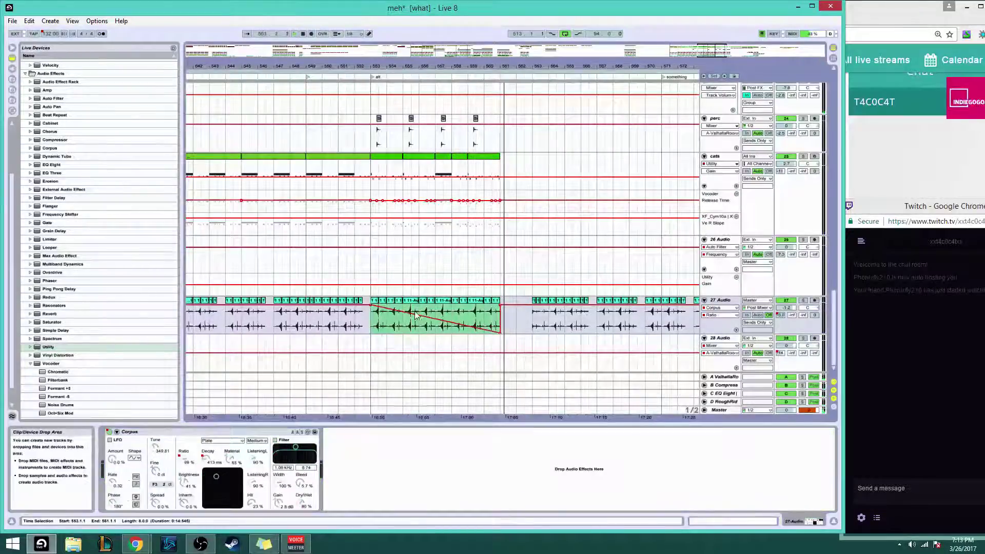
left_click_drag(413, 311, 372, 337)
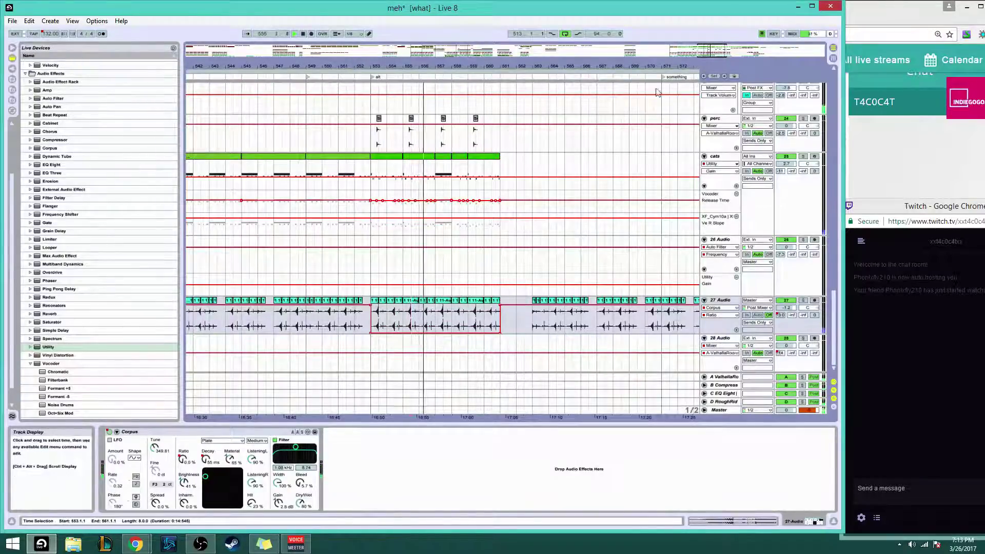
left_click_drag(710, 50, 710, 82)
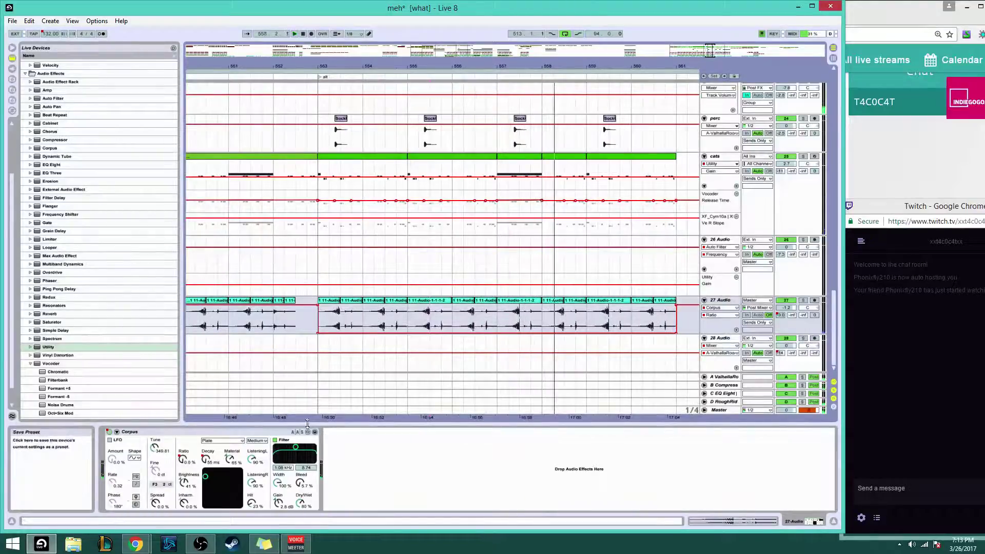
key("ctrl+z")
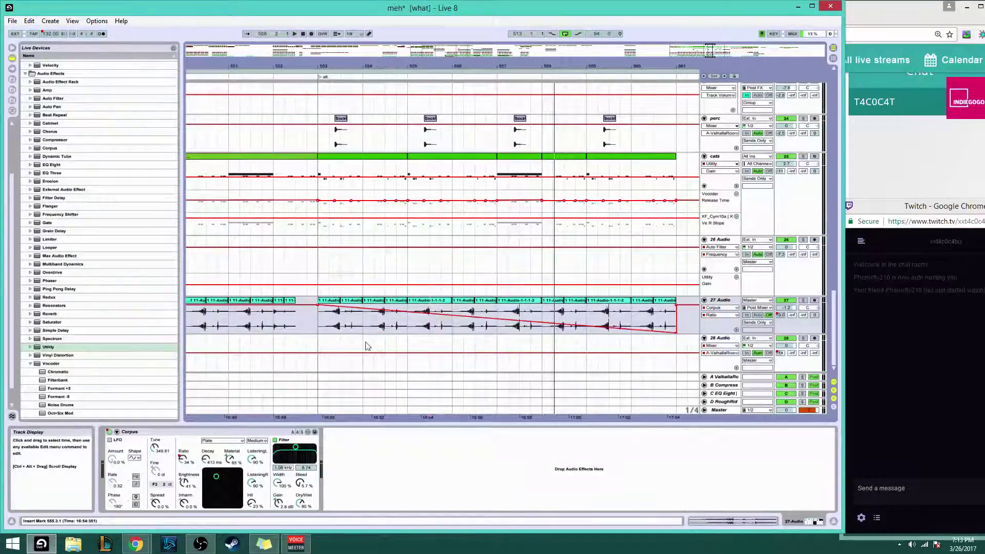
left_click(676, 332)
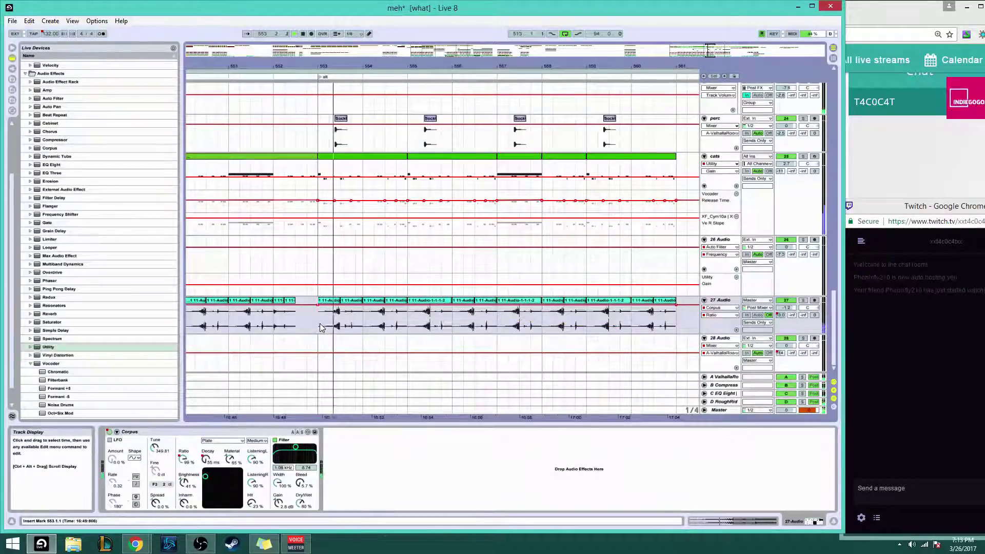
Raise the Corpus Decay automation on 27 Audio across bars 553 to 561 to about 270 ms
left_click(206, 459)
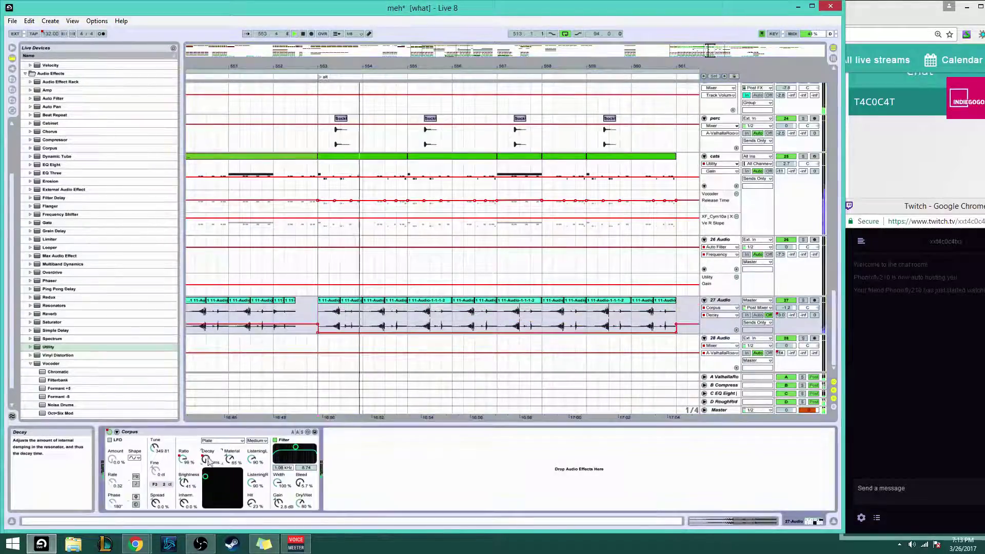
left_click(496, 333)
left_click_drag(496, 333, 491, 327)
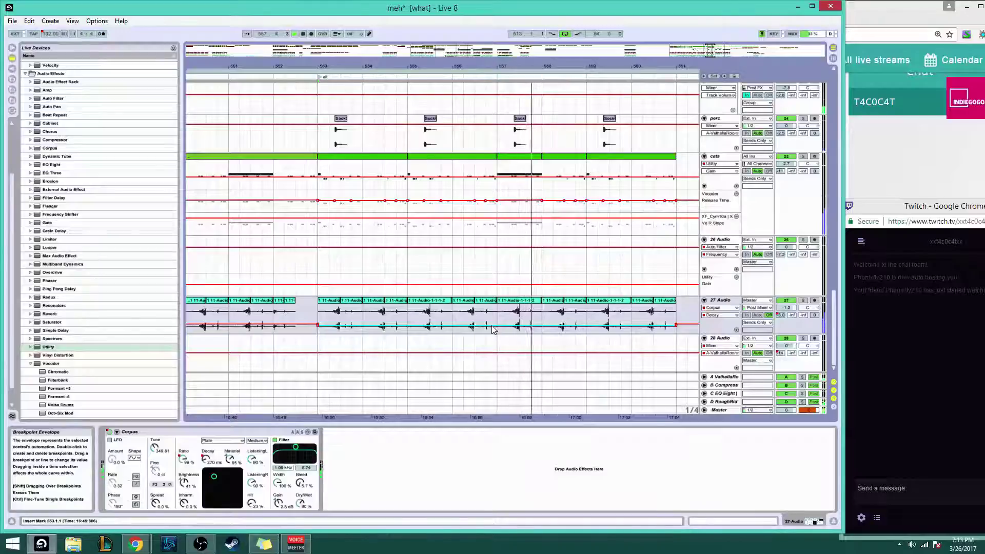
Draw a short Corpus Ratio automation dip on 27 Audio over the last quarter of bar 556
left_click(182, 459)
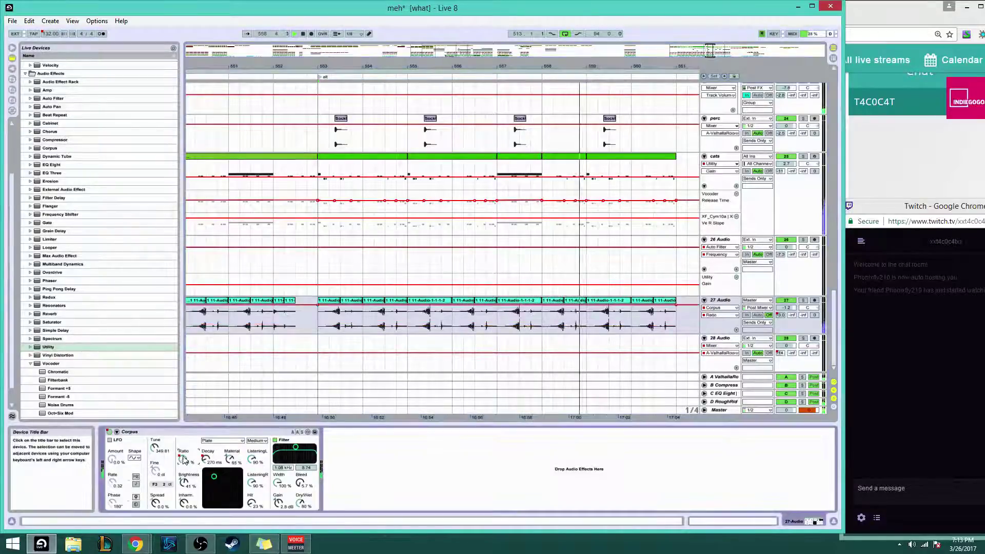
left_click(370, 34)
key("space")
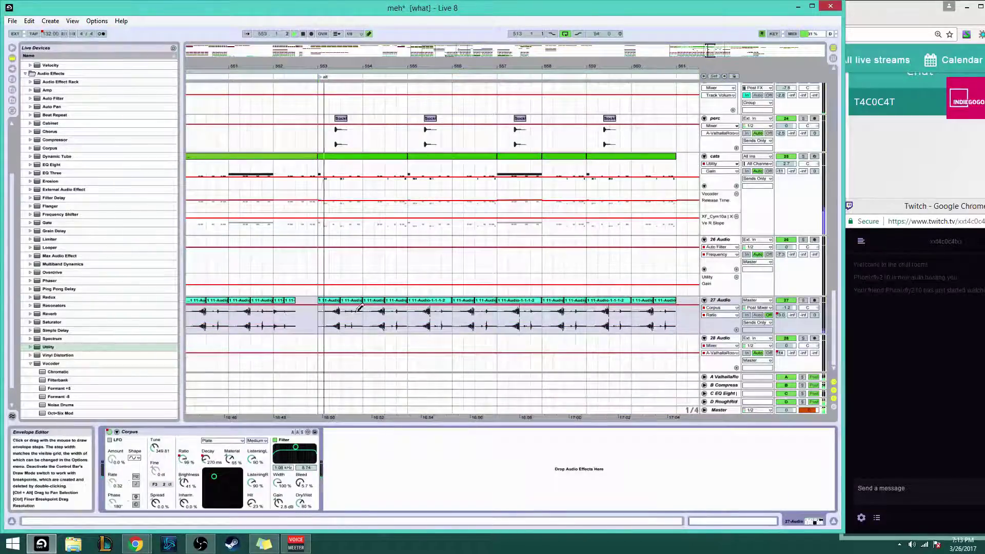
mouse_move(358, 313)
left_mouse_down()
mouse_move(357, 343)
mouse_move(403, 338)
left_mouse_up()
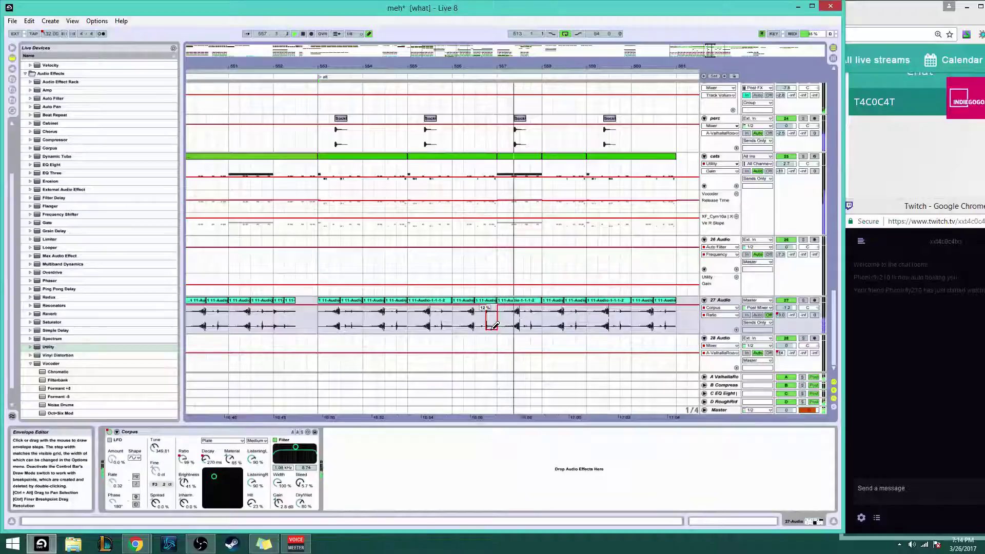
Lower Corpus Ratio to about 48% over the first half of bar 553, then draw Mid Freq dips to 50 Hz over the first halves of bars 553–555
left_click_drag(319, 309, 339, 309)
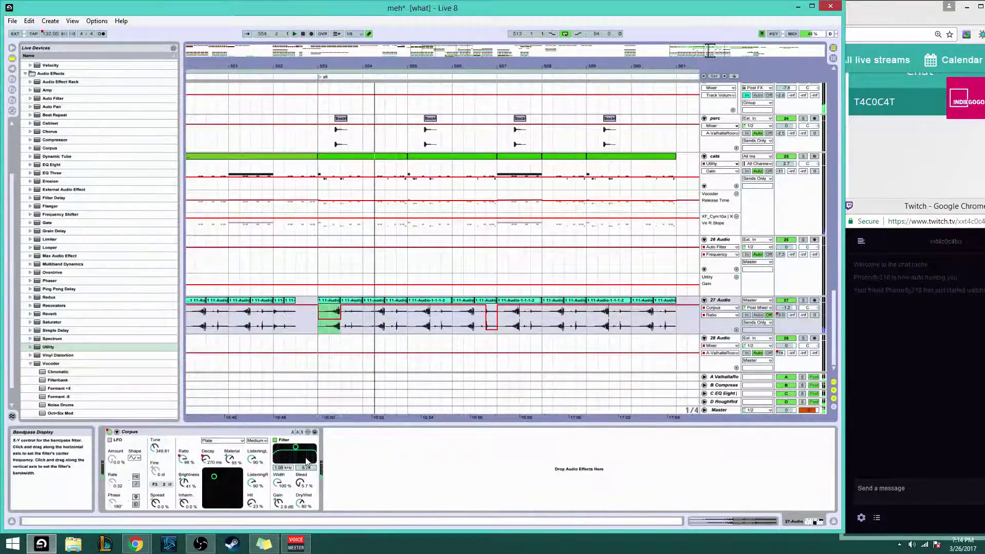
left_click(285, 467)
left_click_drag(323, 326, 338, 333)
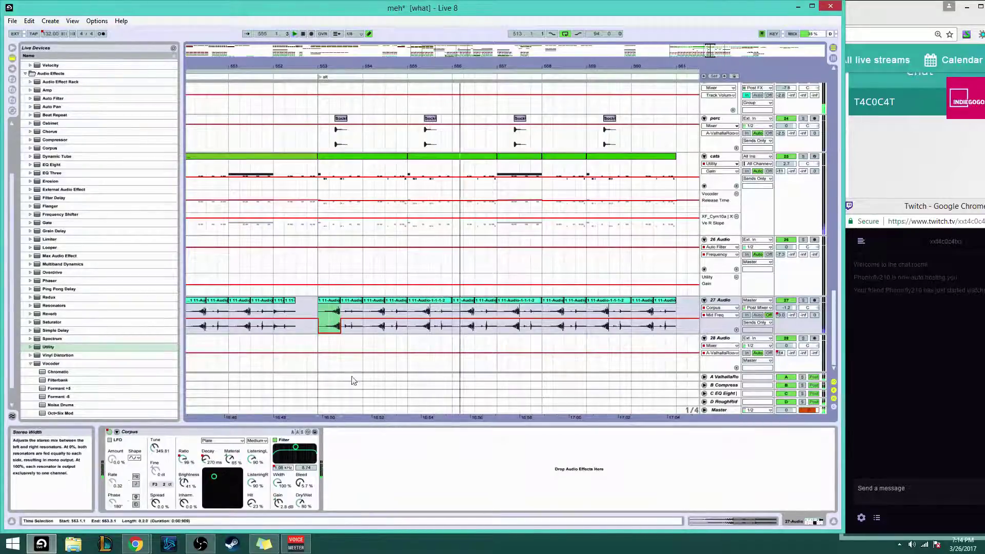
mouse_move(367, 337)
left_mouse_down()
mouse_move(381, 343)
mouse_move(431, 327)
mouse_move(418, 341)
left_mouse_up()
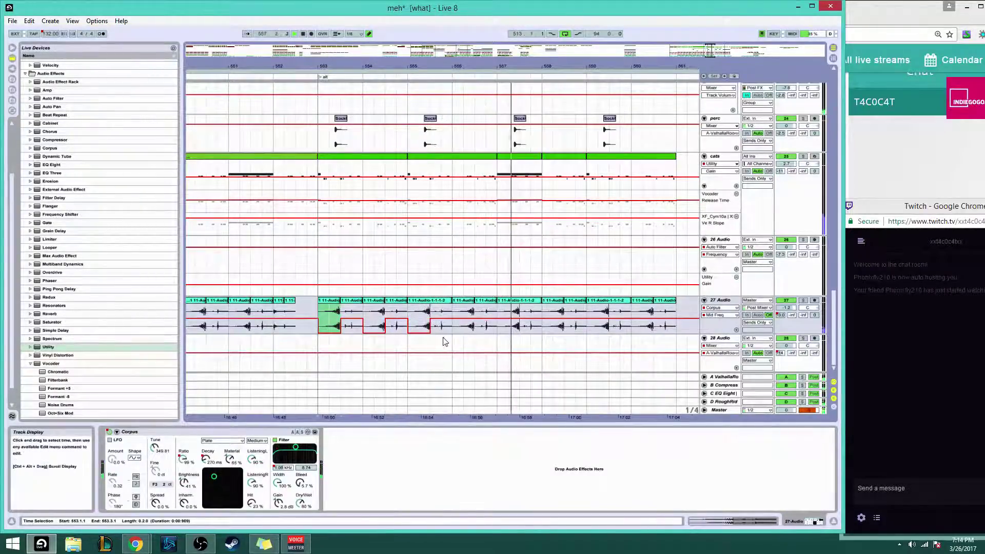
key("space")
key("space")
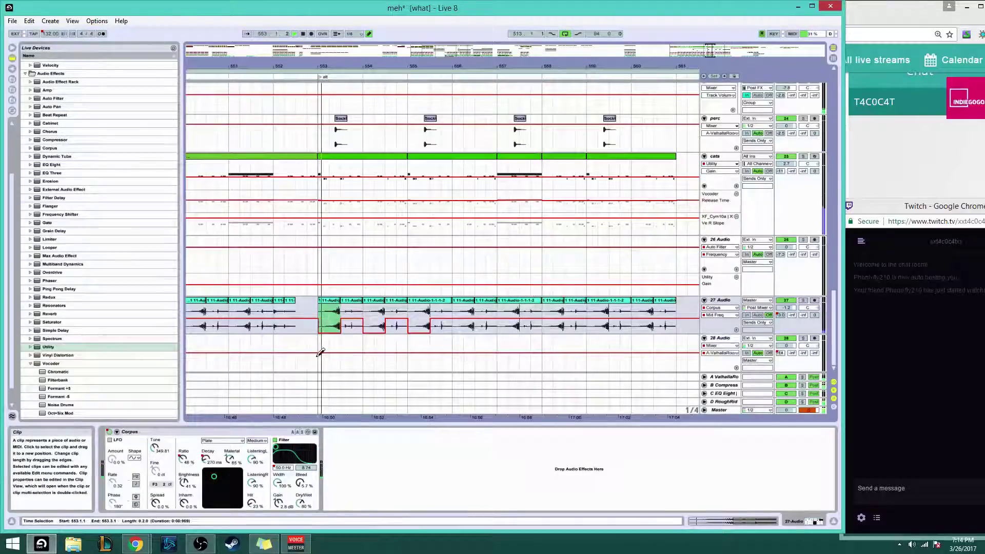
Try Corpus Material automation at -100% and a Hit automation change around bar 554 on 27 Audio
left_click(230, 459)
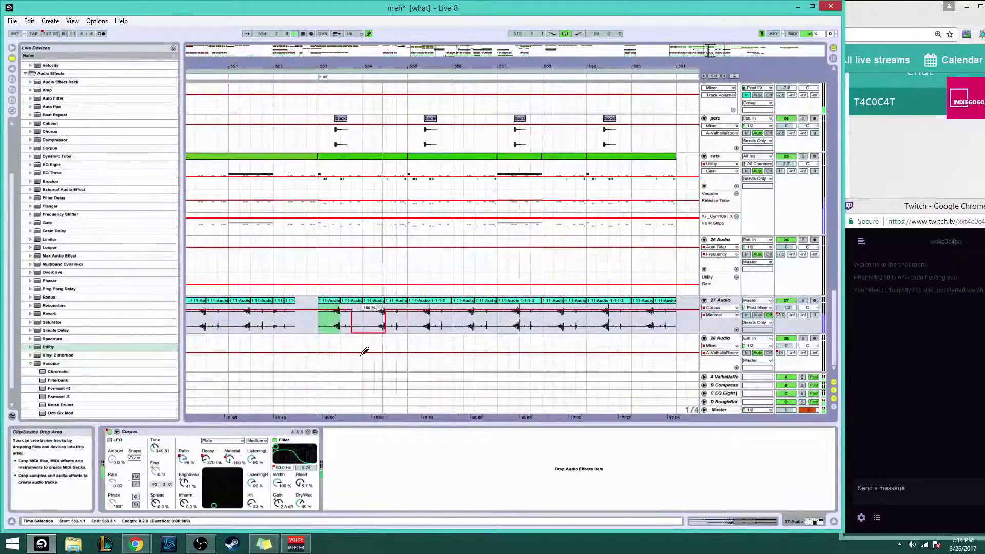
left_click(252, 505)
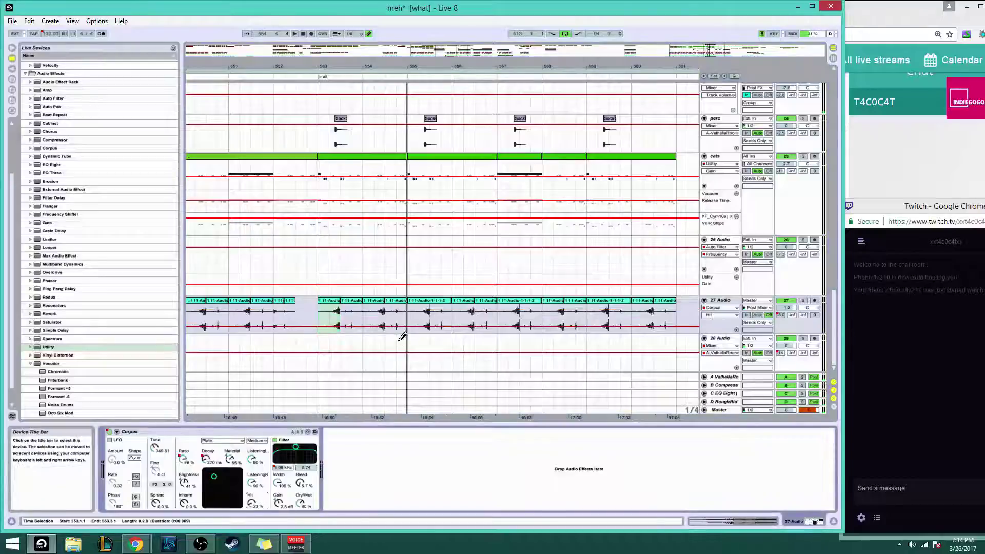
key("space")
left_click_drag(380, 323, 385, 289)
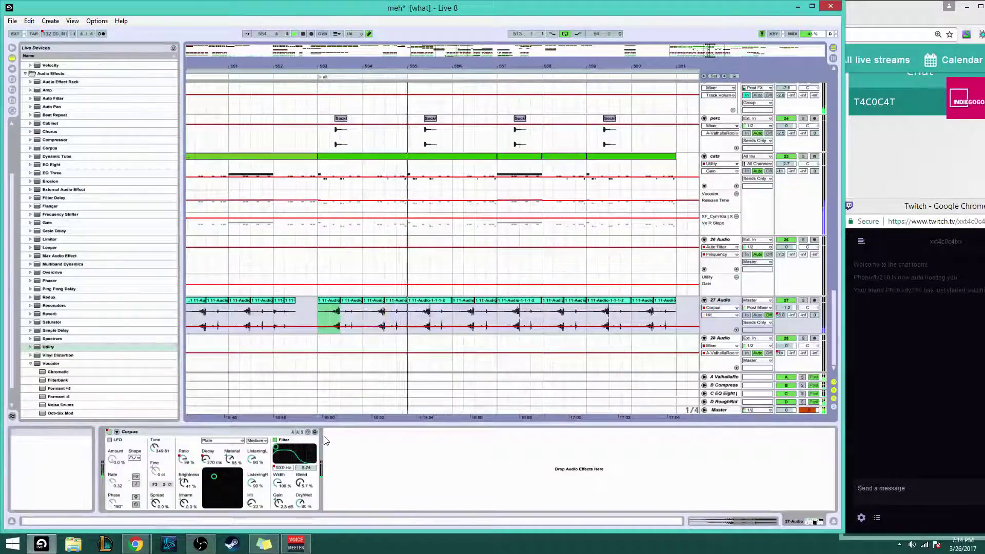
left_click(184, 459)
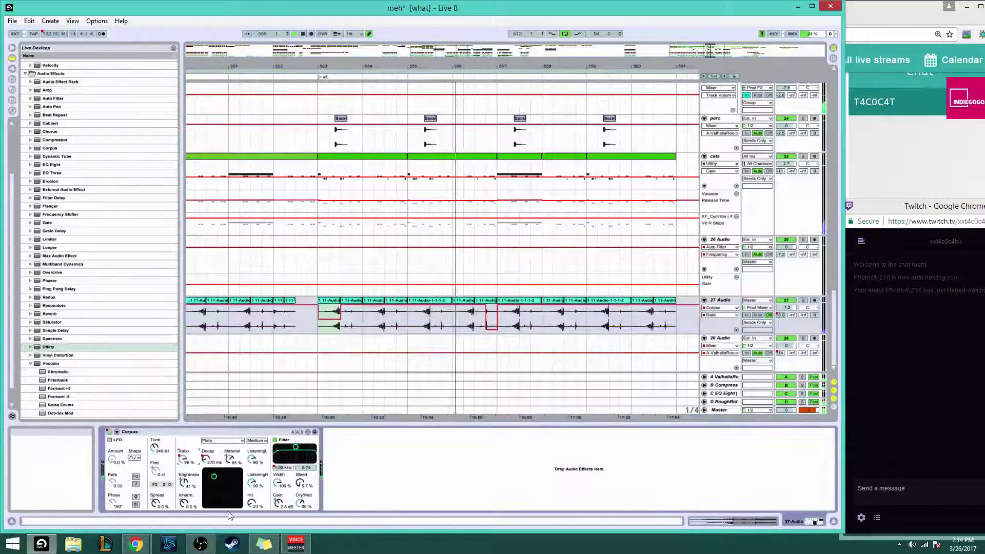
Set the Corpus Bleed on 27 Audio to 6.3% and undo a trial Bleed automation step in bar 554
key("space")
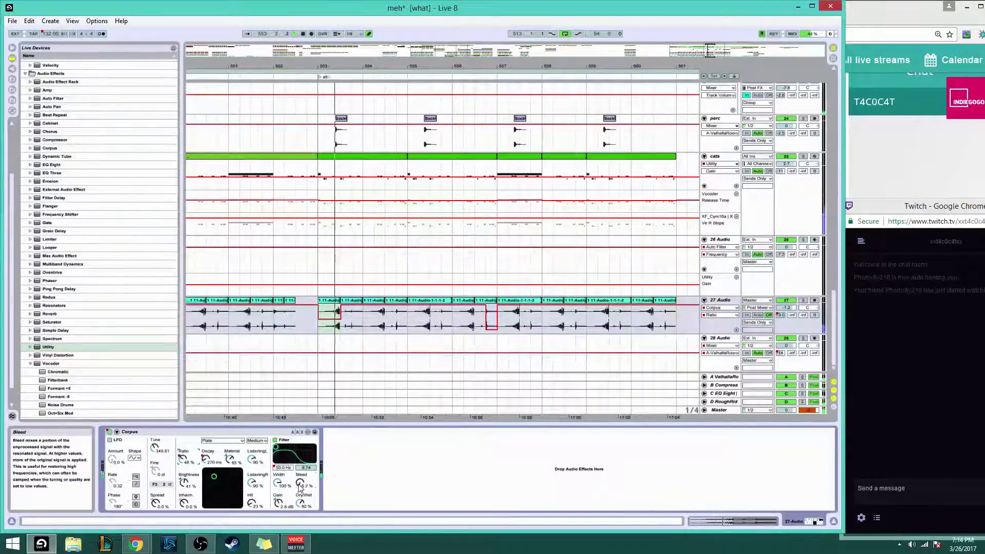
left_click_drag(301, 483, 300, 482)
key("space")
key("space")
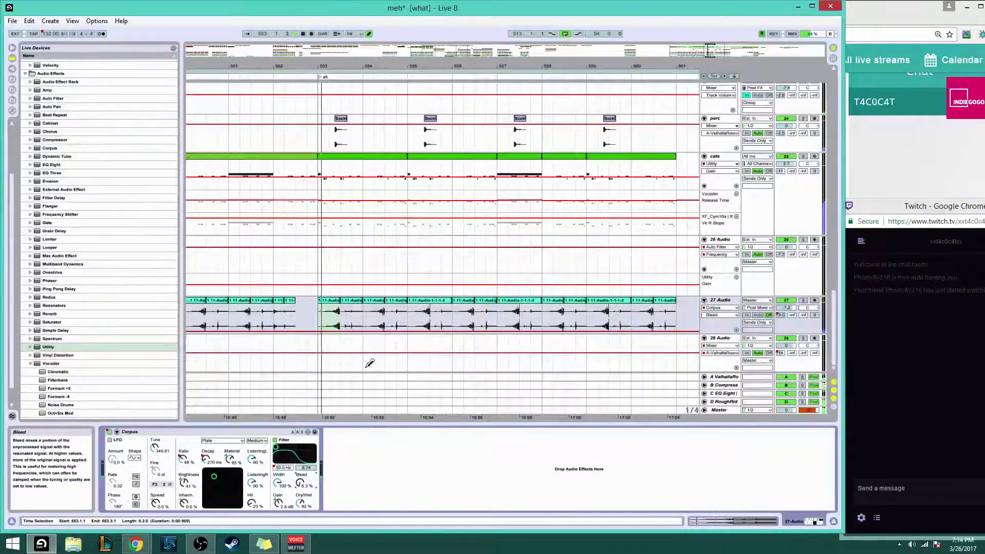
left_click(379, 304)
key("ctrl+z")
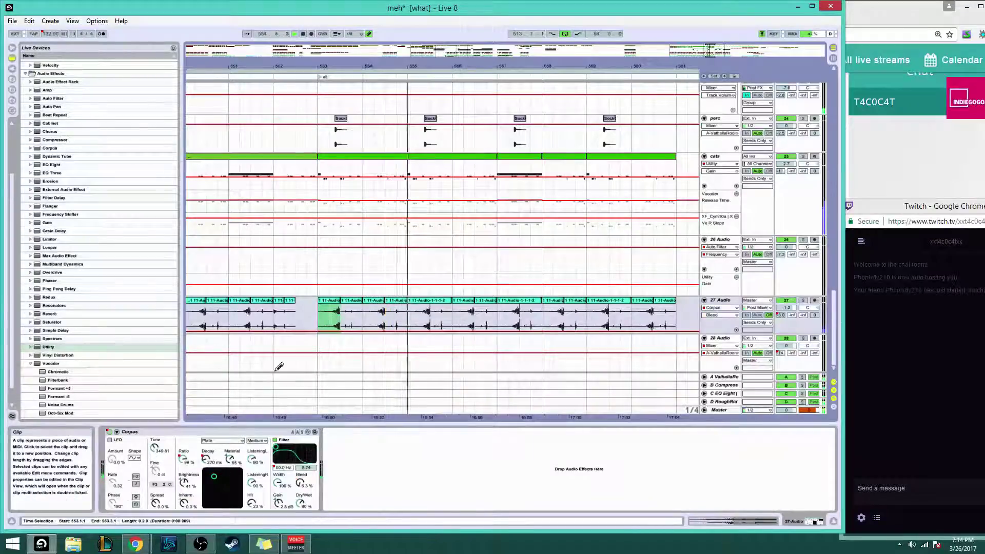
Draw upward-stepped Corpus Spread automation, starting near 60%, over the first halves of bars 554, 555 and 557 on 27 Audio
key("space")
left_click(184, 484)
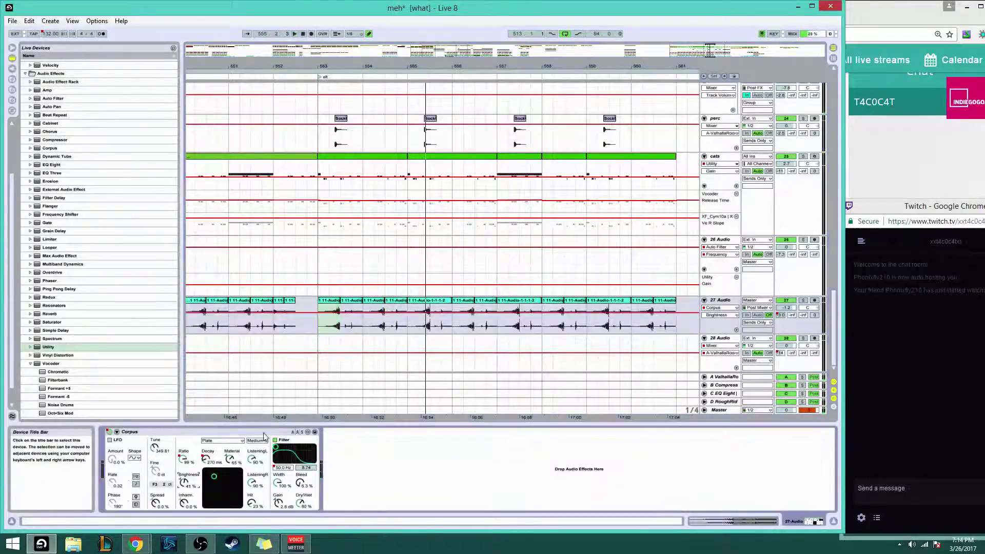
key("space")
left_click(156, 503)
left_click(331, 309)
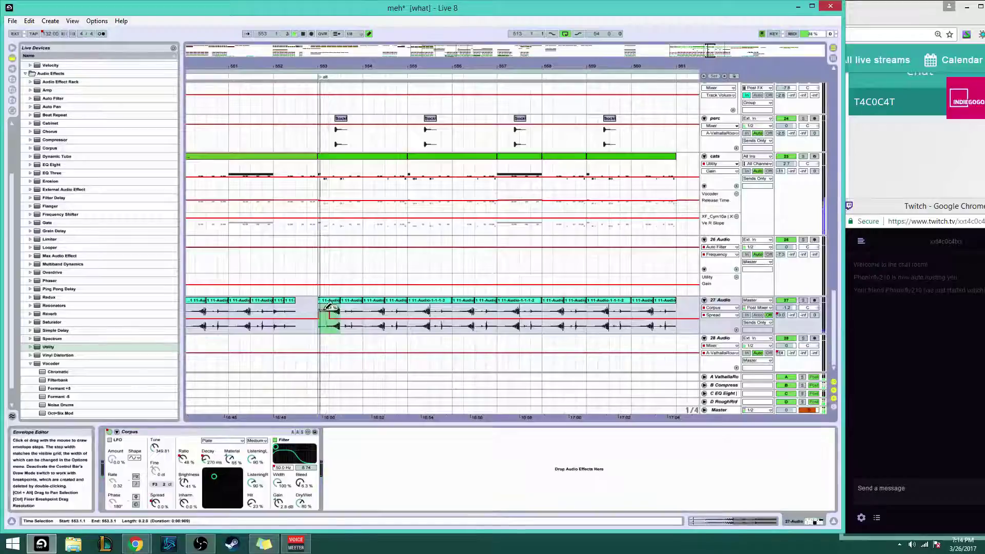
key("space")
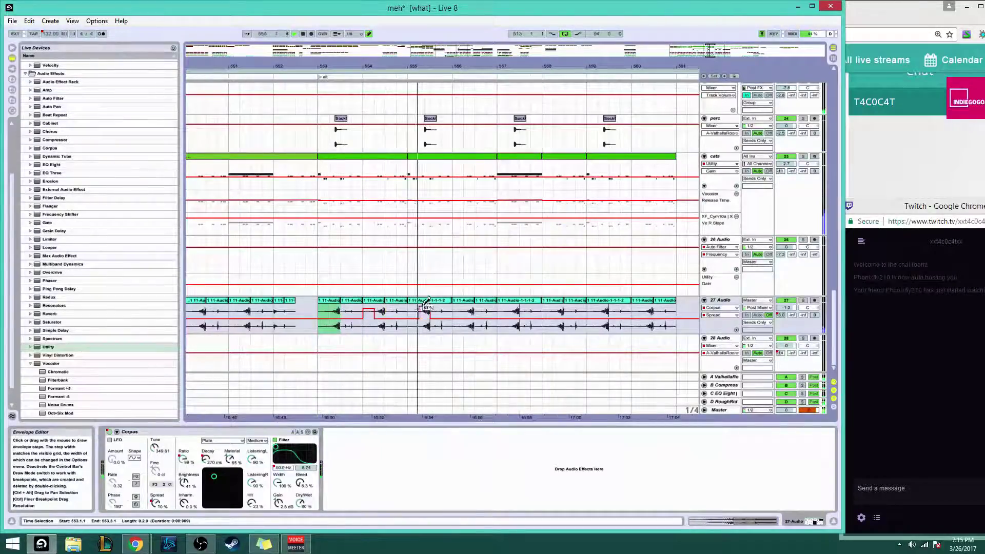
left_click_drag(426, 302, 382, 303)
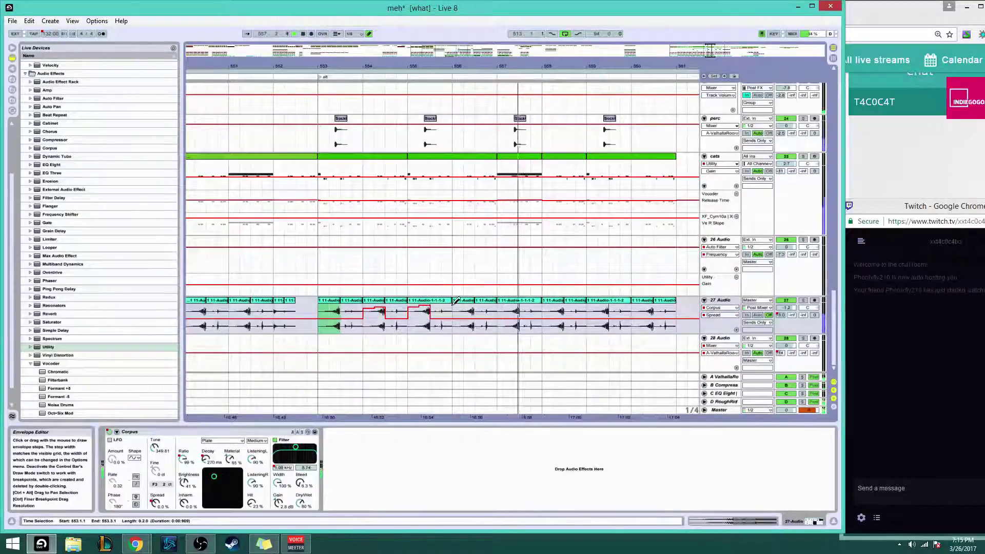
left_click(510, 307)
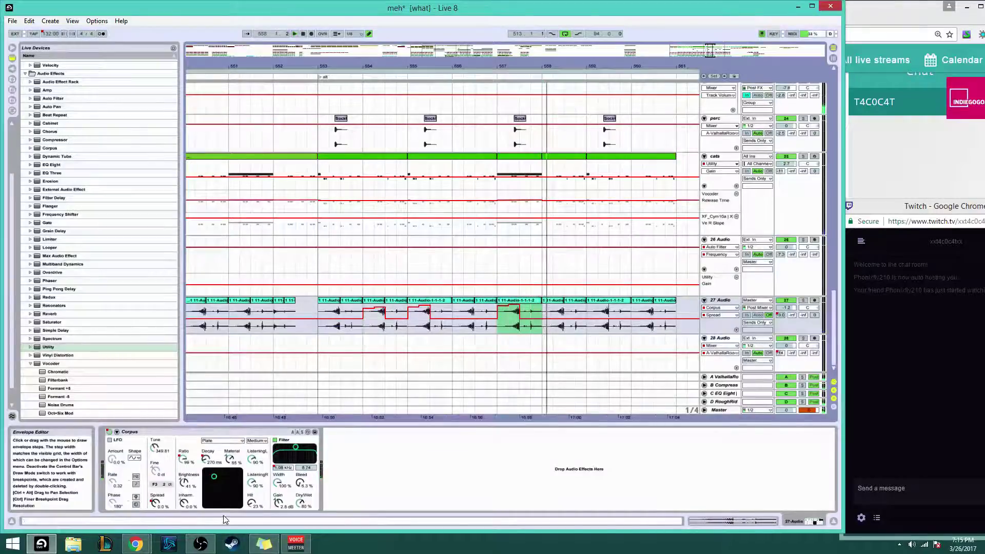
Try a Corpus Decay automation change over the first half of bar 554 on 27 Audio and undo it
left_click(207, 459)
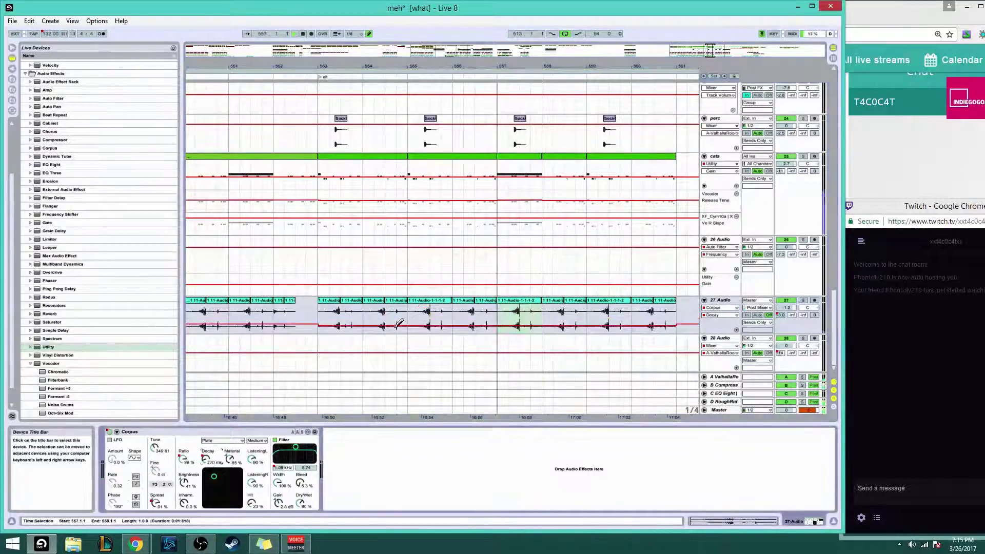
left_click(328, 294)
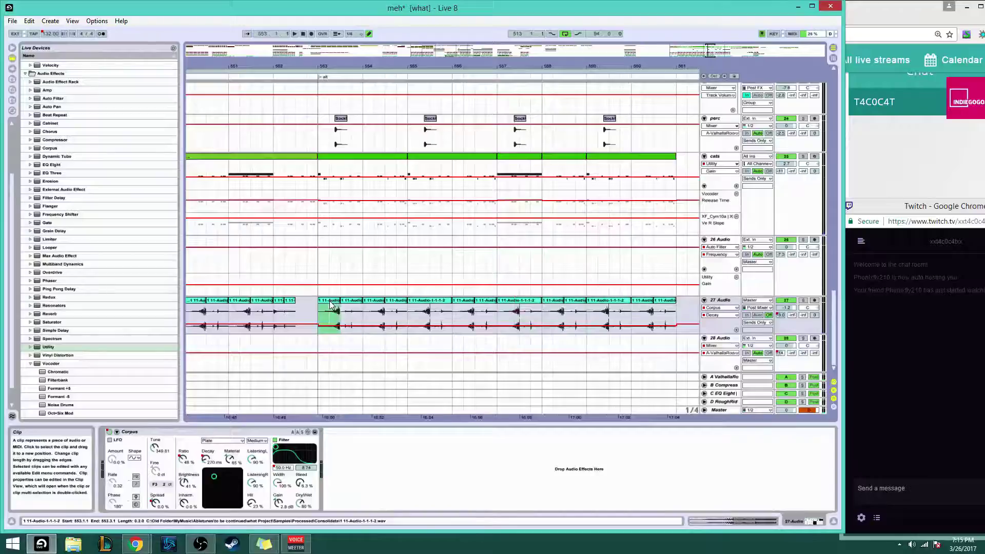
left_click(380, 311)
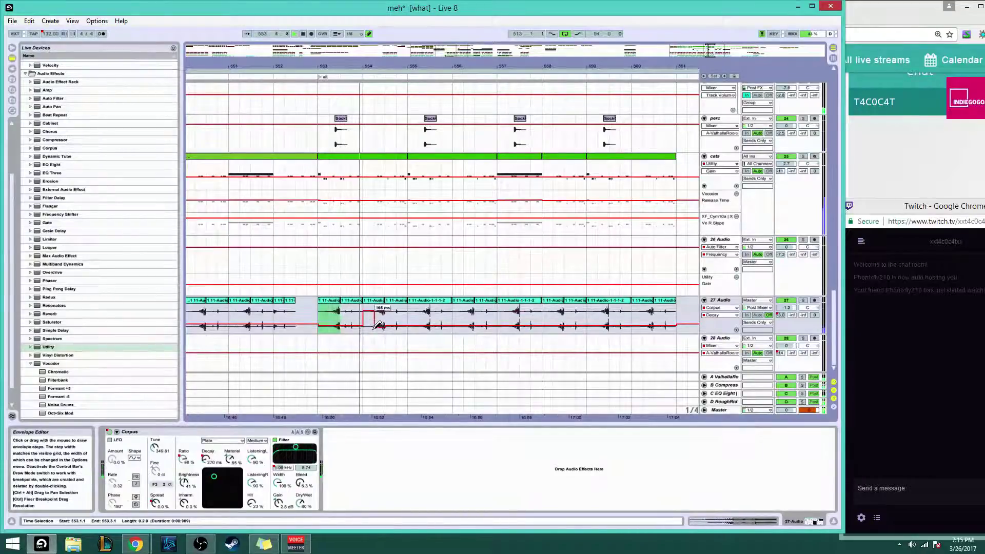
left_click_drag(378, 326, 382, 327)
key("ctrl+z")
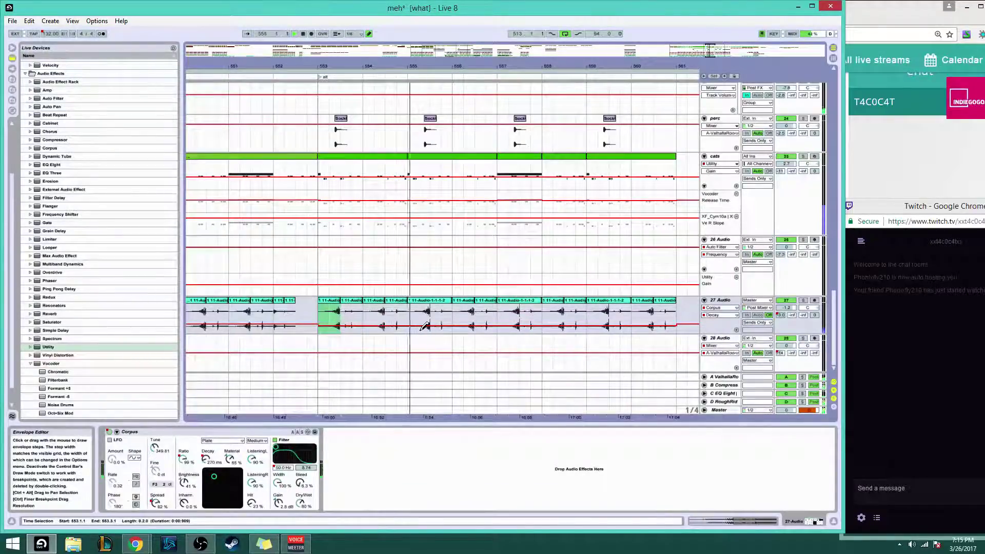
Shape the Corpus Decay automation with dips over the first halves of bars 555, 557 and 559, and raised sections opening bars 558 and 560
left_click(438, 324)
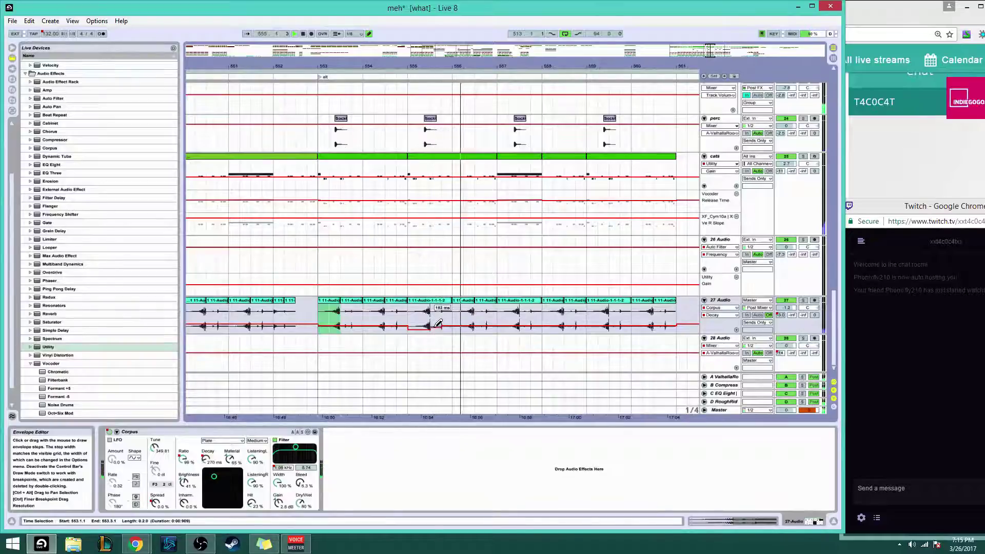
left_click(516, 325)
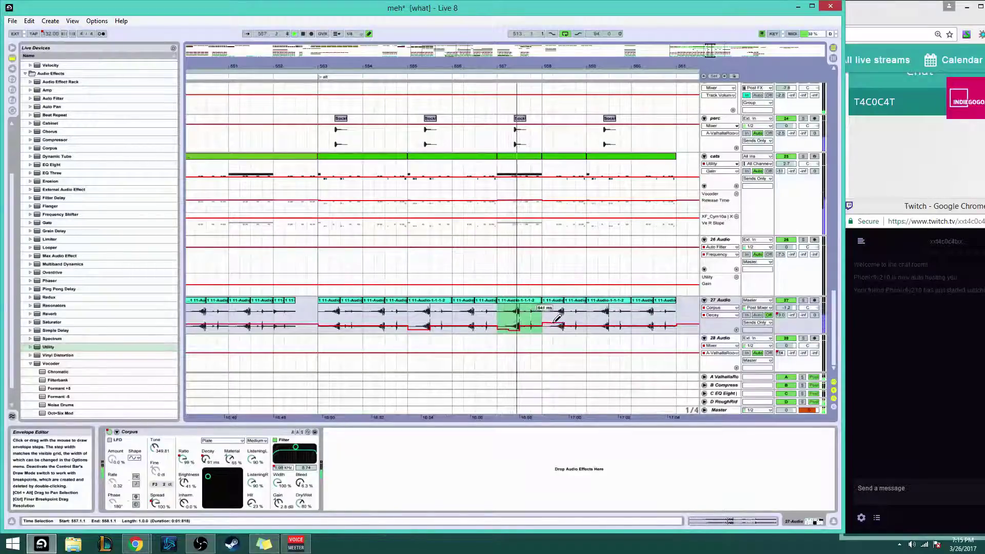
left_click_drag(554, 322, 561, 318)
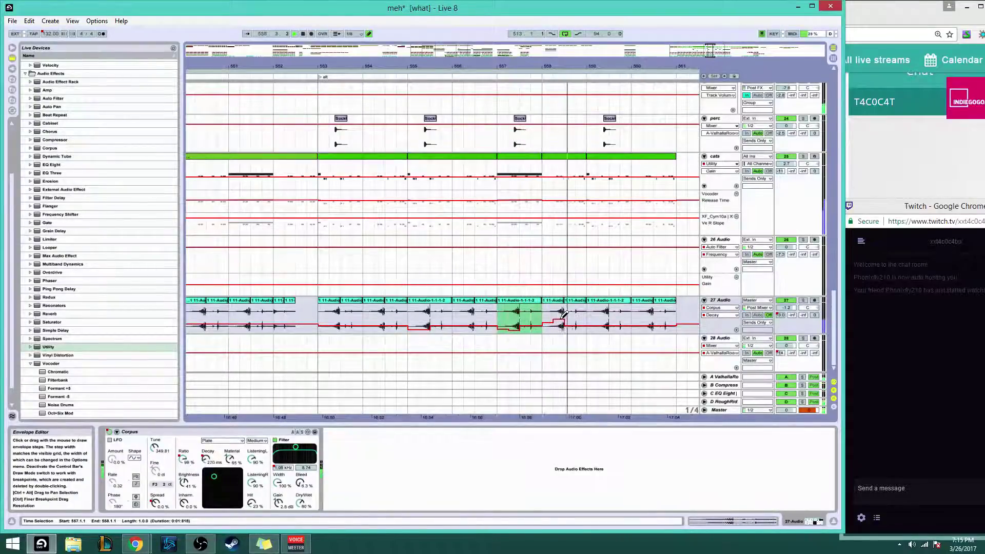
mouse_move(560, 321)
left_mouse_down()
mouse_move(606, 329)
mouse_move(654, 310)
left_mouse_up()
left_click(638, 317)
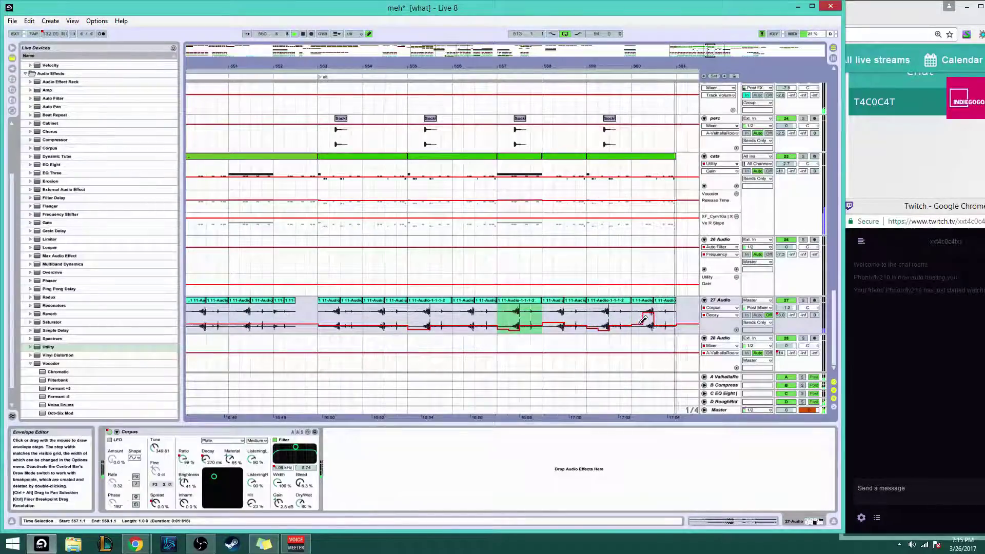
left_click_drag(647, 314, 651, 324)
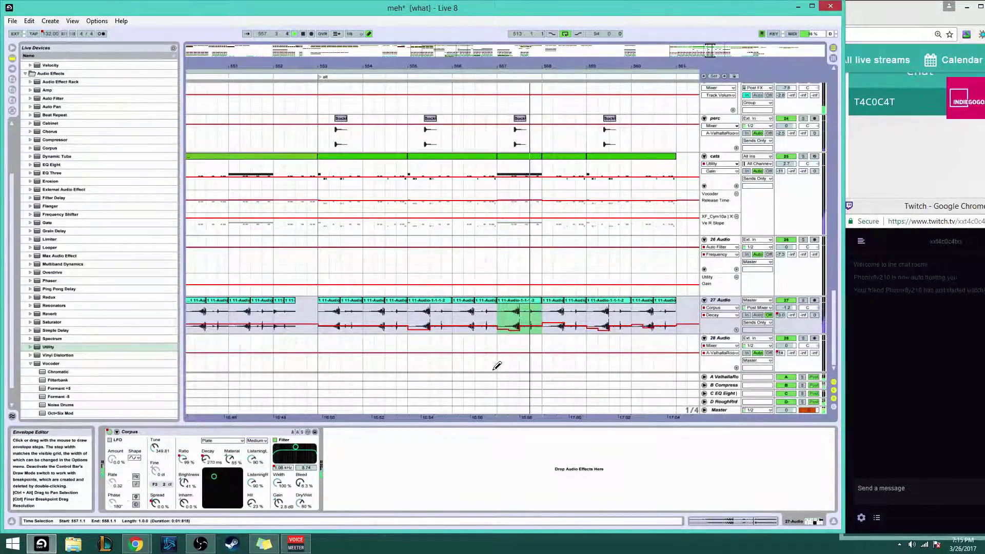
Add a Utility device after the Corpus on 27 Audio with its gain at -2 dB
scroll(747, 245, "up", 2)
scroll(816, 363, "down", 1)
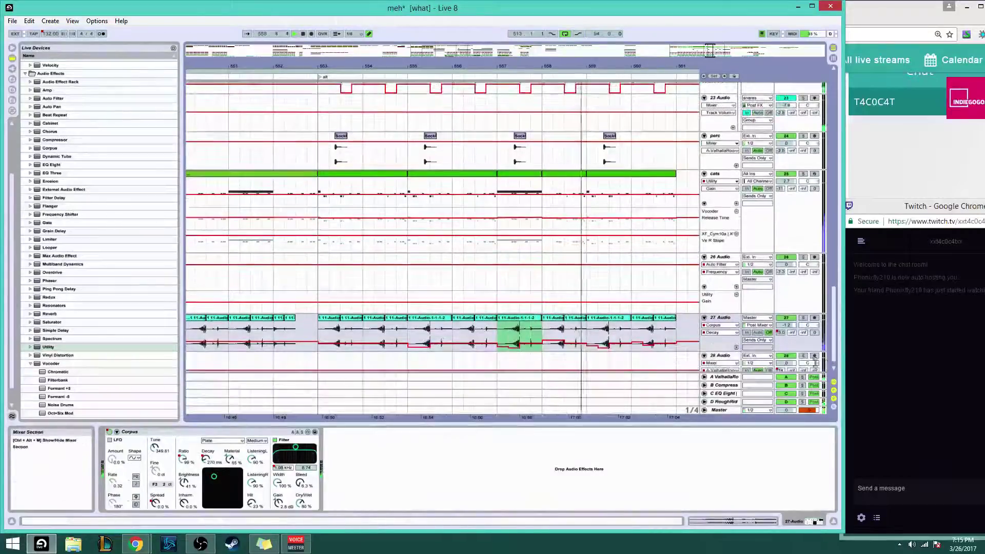
scroll(815, 363, "down", 1)
key("minus")
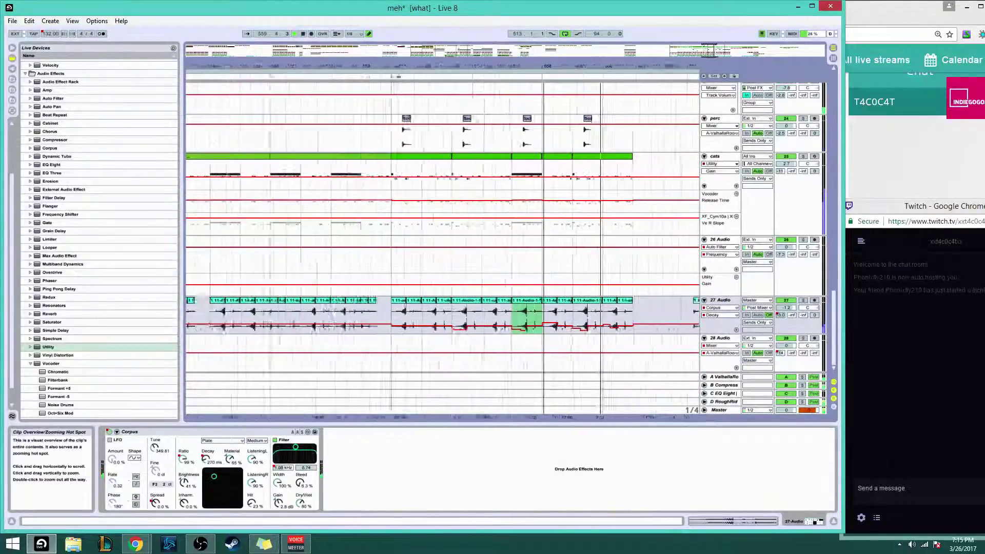
key("minus")
key("minus")
key("minus")
left_click(737, 163)
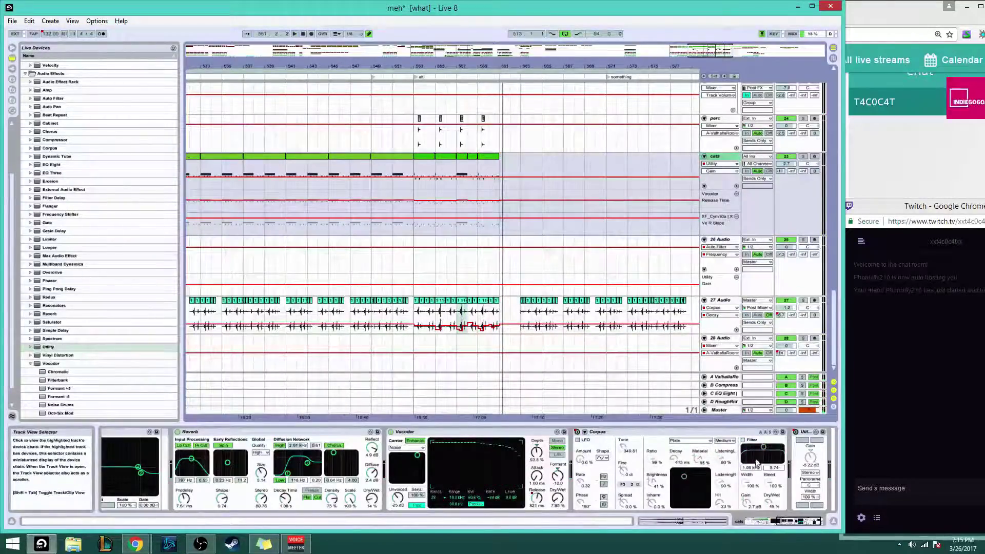
left_click(47, 347)
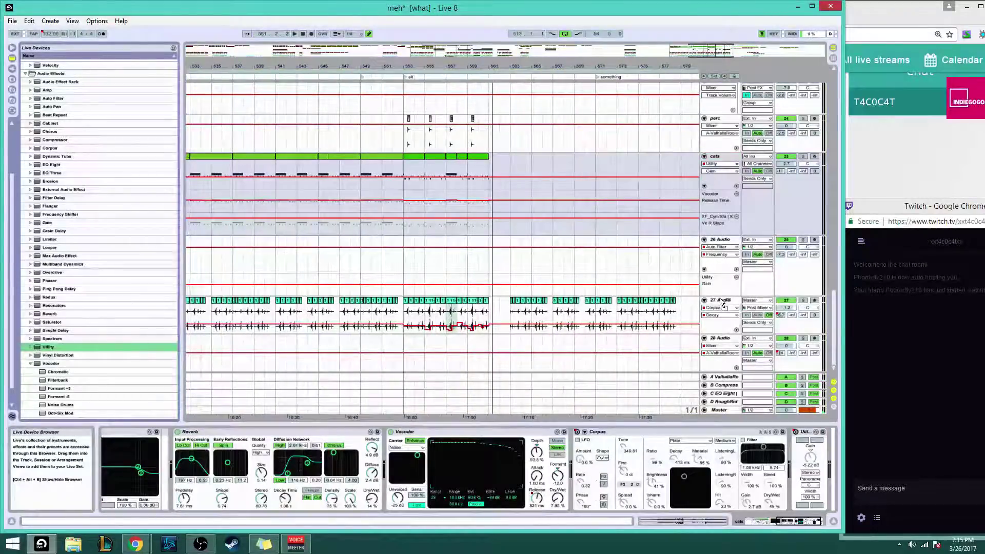
left_click_drag(722, 304, 722, 304)
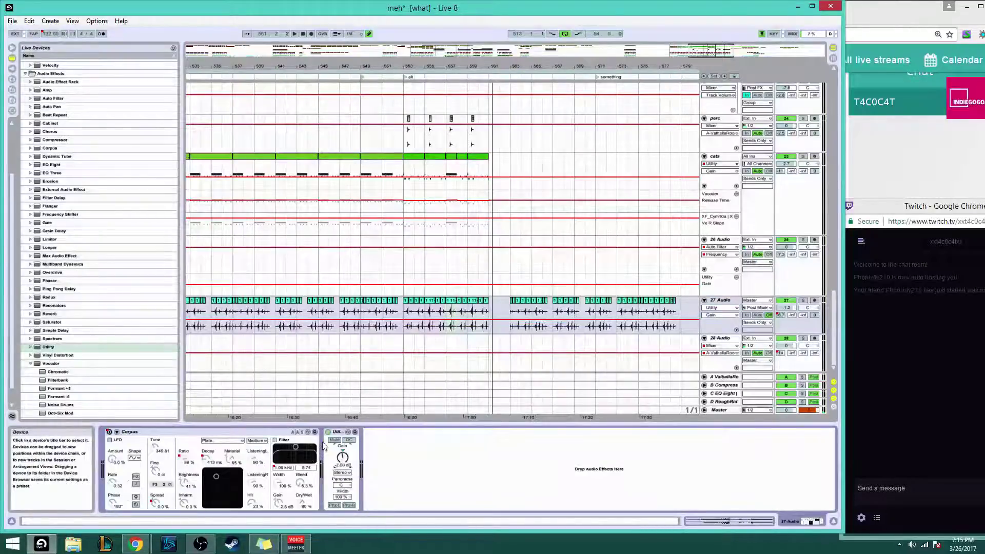
Automate the Utility on 27 Audio to be switched on only across bars 553 to 561
left_click(328, 433)
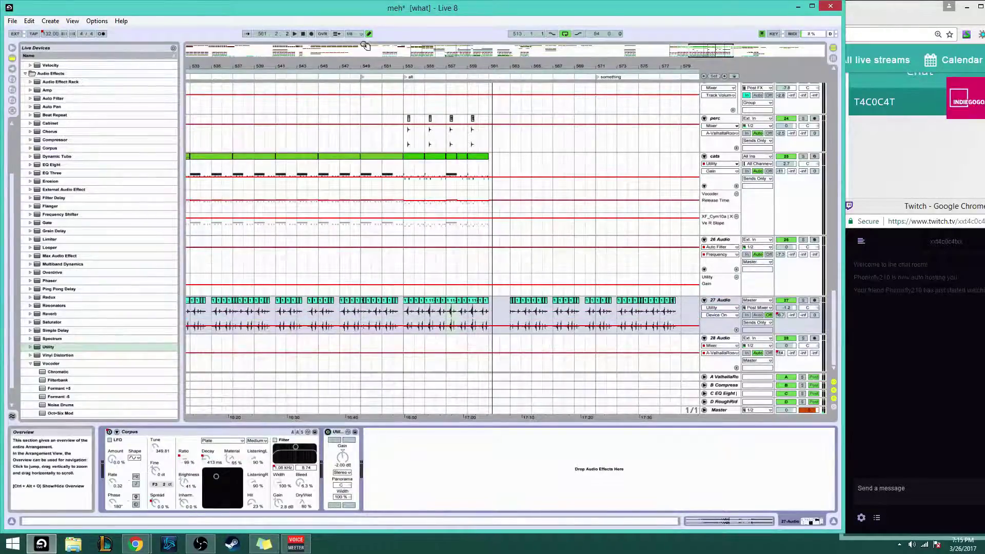
left_click_drag(398, 316, 451, 311)
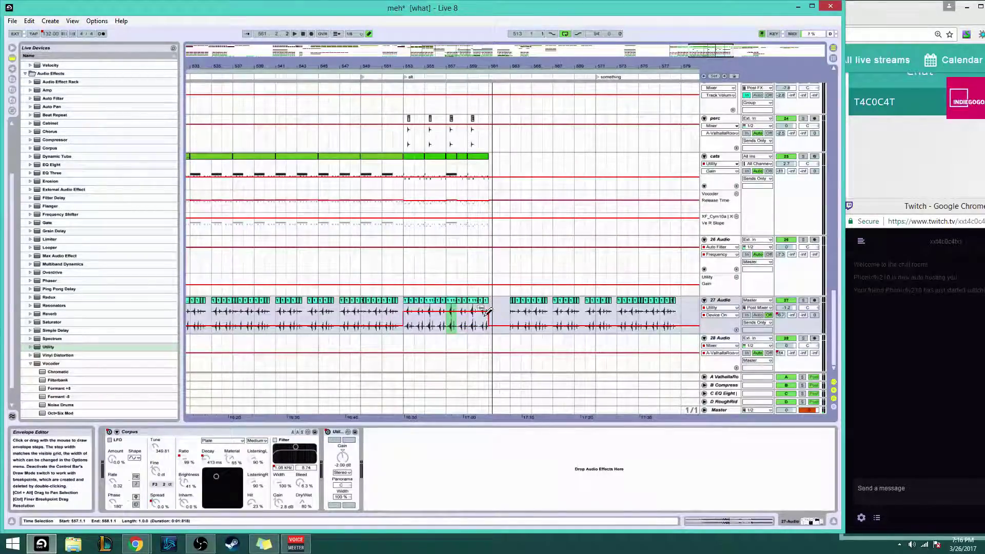
scroll(453, 311, "up", 3)
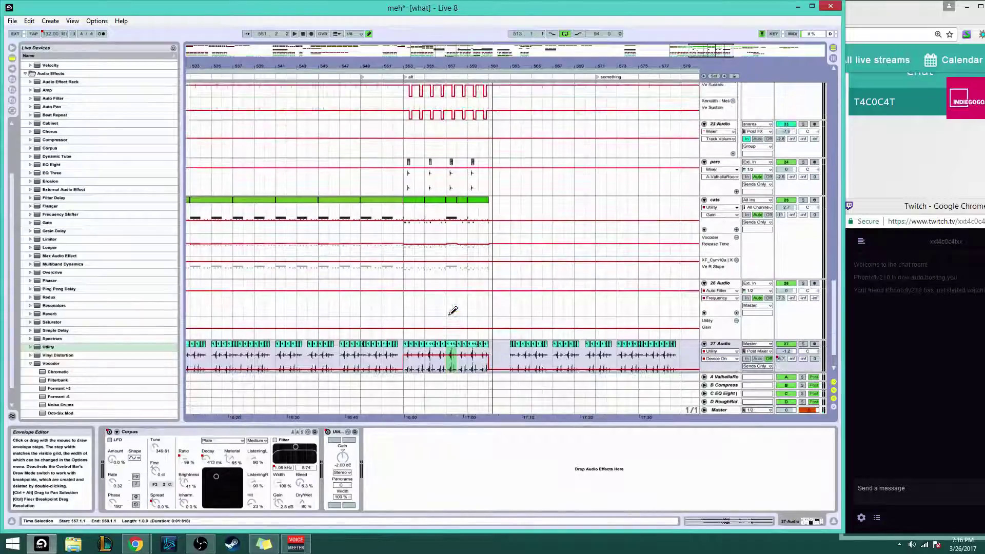
scroll(508, 336, "up", 9)
scroll(502, 339, "down", 11)
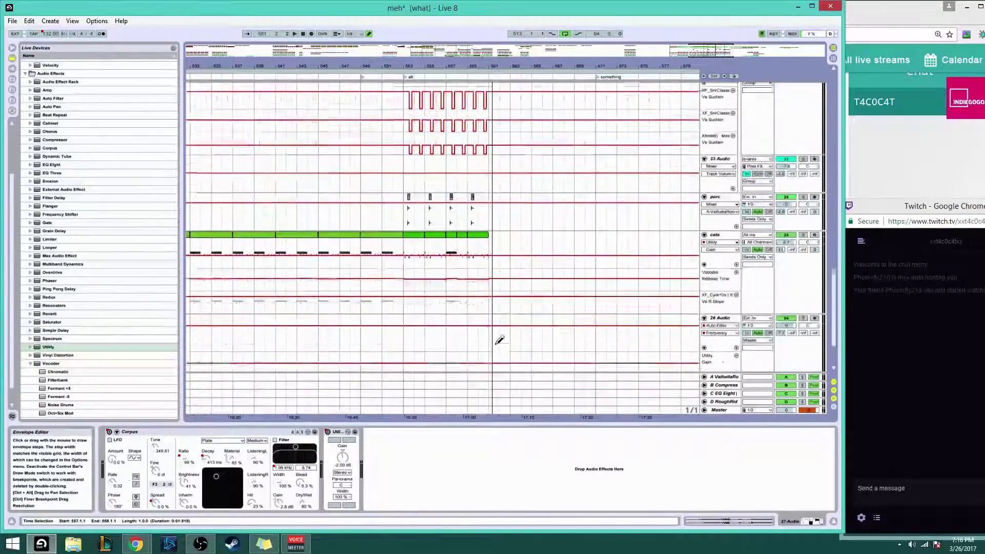
scroll(498, 342, "down", 1)
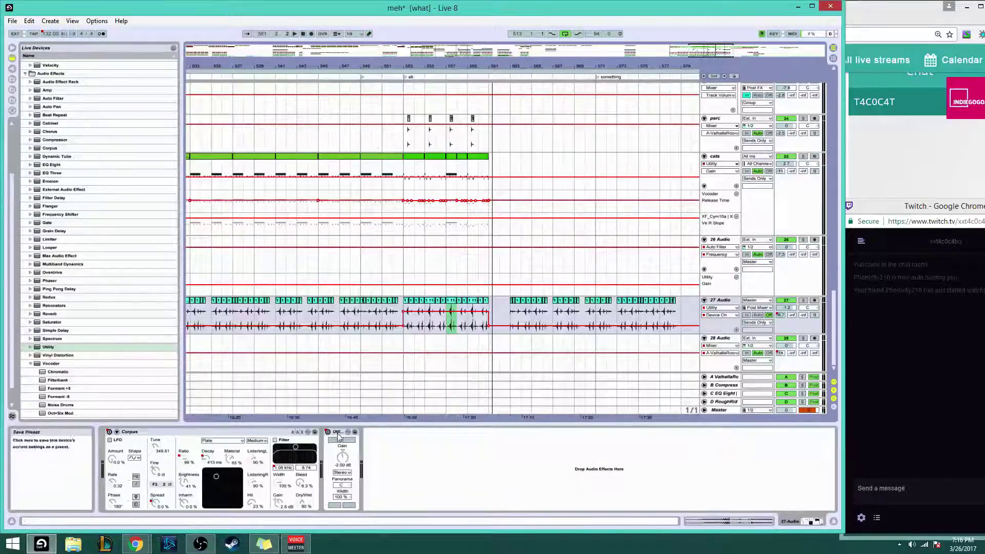
Paste a copy of the -2 dB Utility at the end of the cats device chain and start playback
left_click(727, 157)
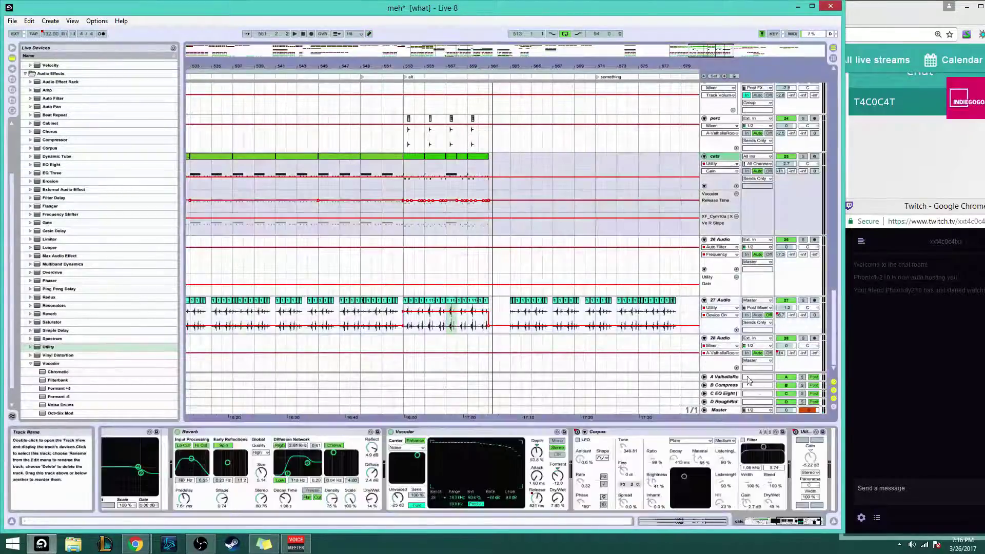
scroll(823, 497, "right", 2)
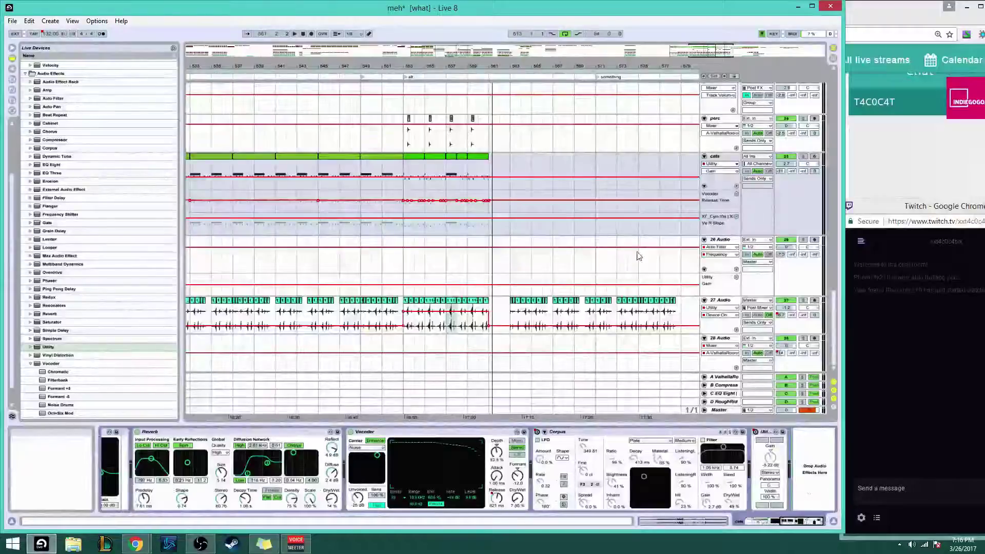
key("ctrl+v")
key("space")
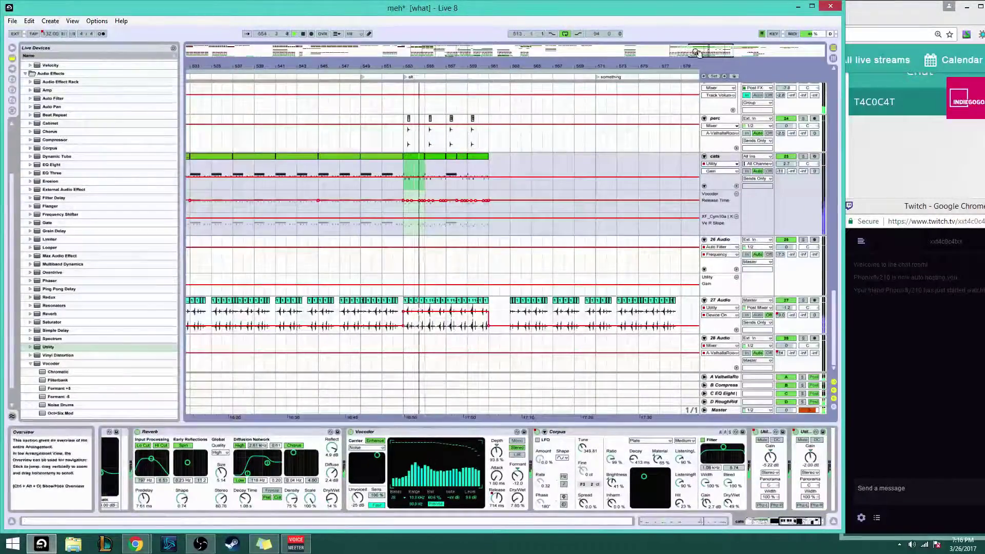
Play the arrangement from bar 513 and review the instrument, bass and drum tracks through the random thing and alt sections
left_click_drag(300, 66, 377, 47)
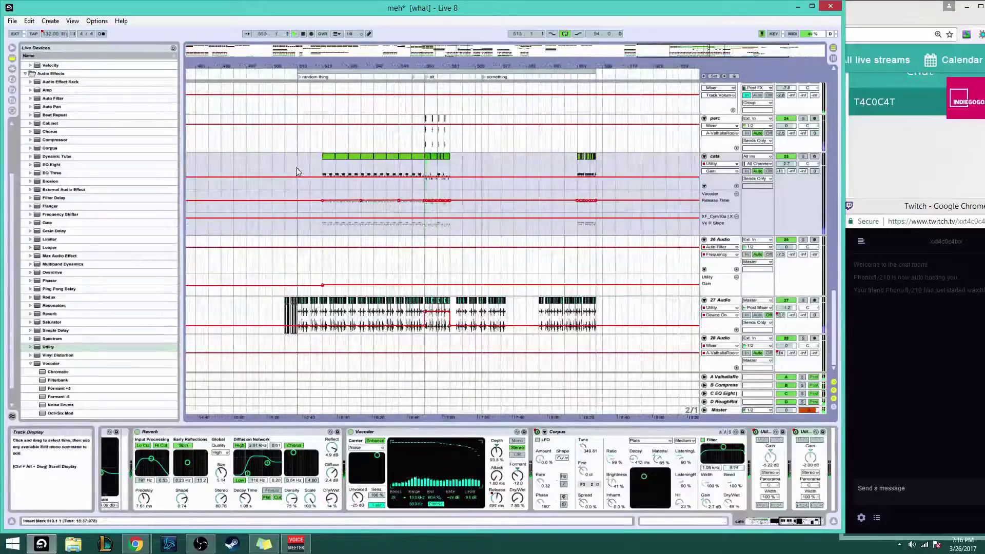
left_click(297, 168)
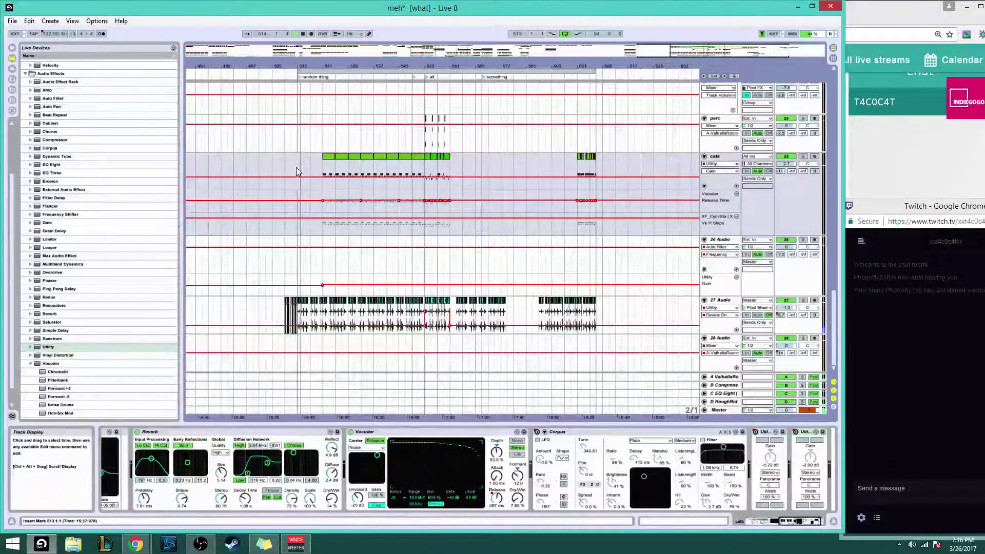
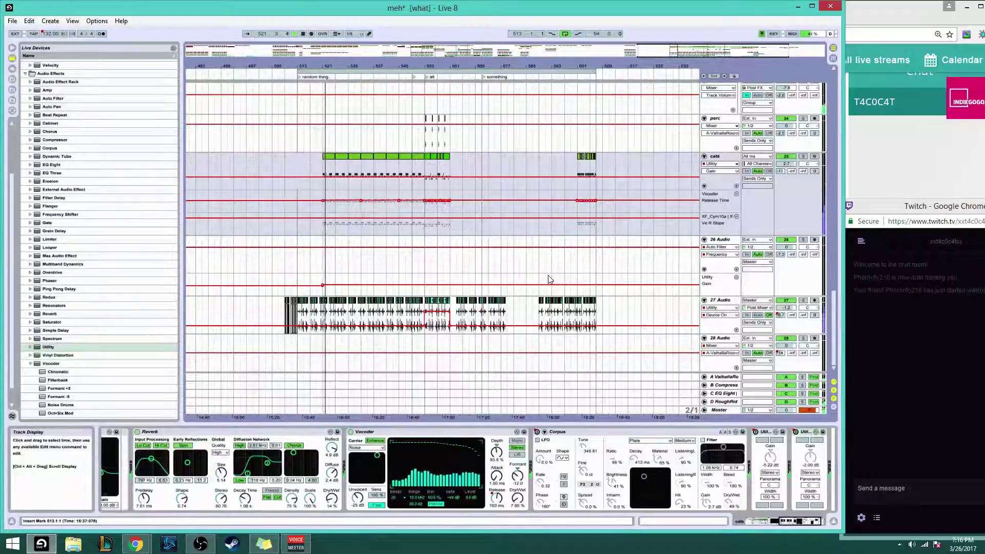
scroll(379, 324, "up", 6)
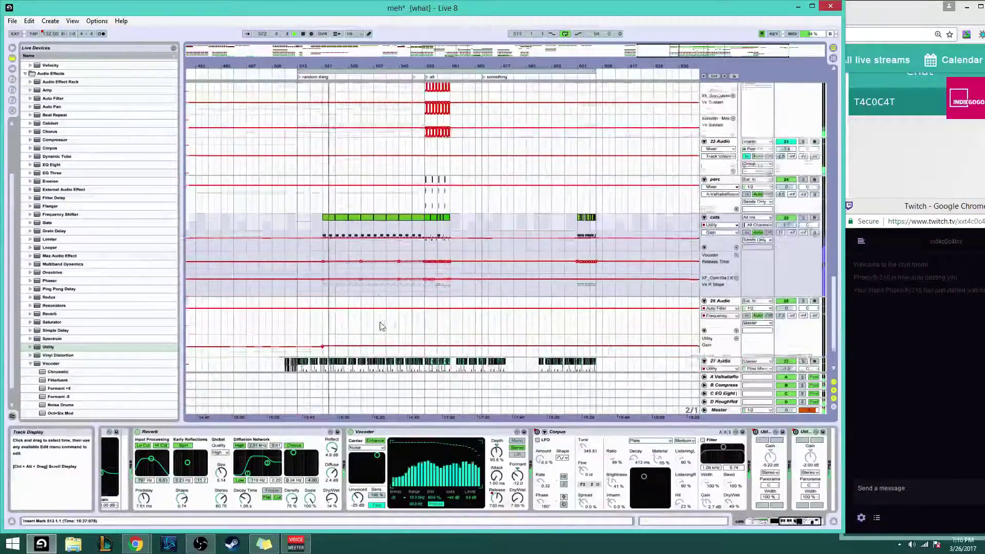
scroll(378, 326, "up", 7)
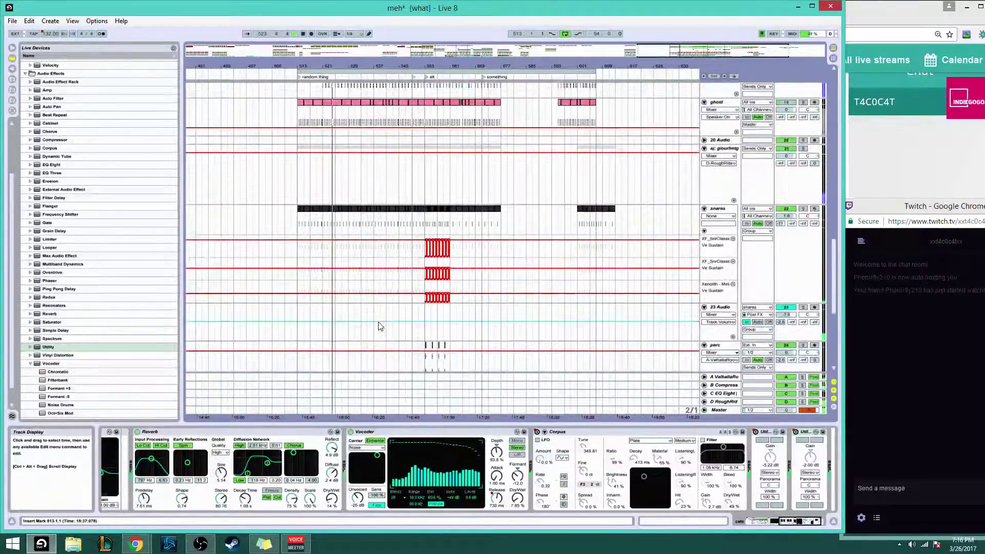
scroll(383, 327, "up", 7)
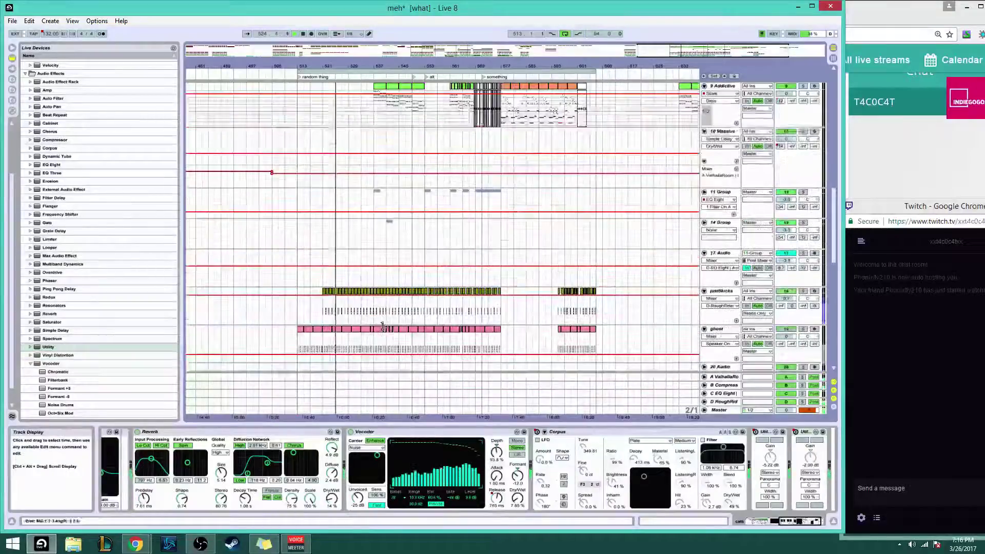
scroll(386, 330, "up", 3)
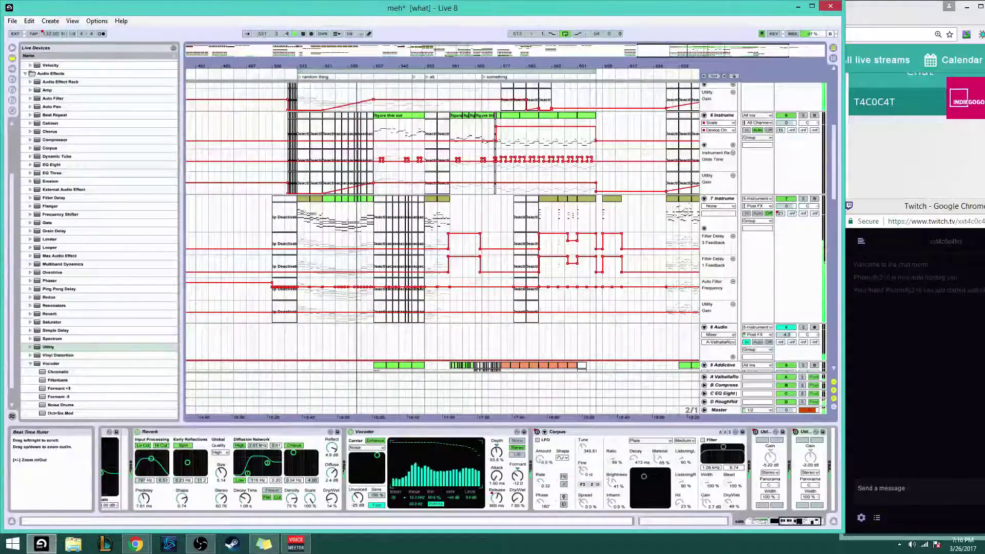
left_click_drag(636, 48, 636, 110)
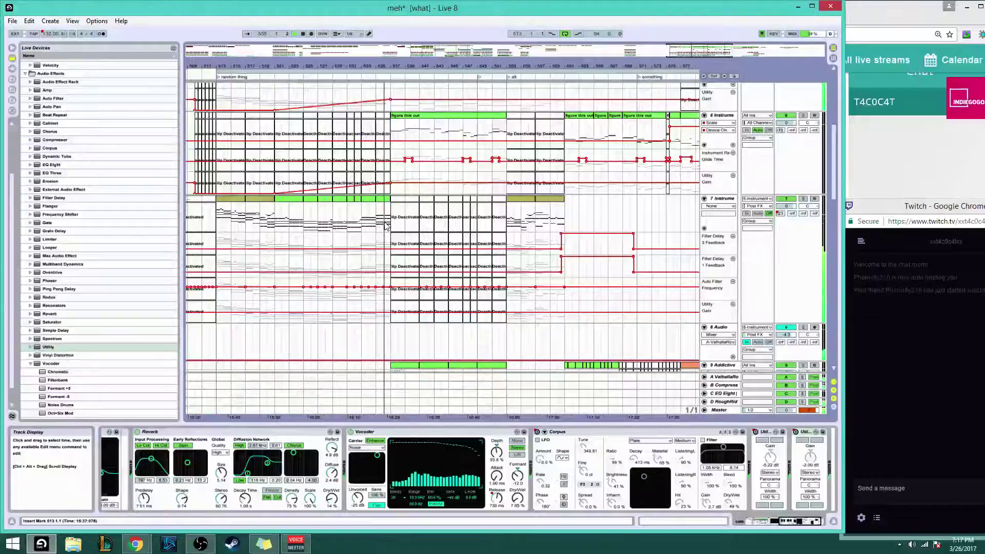
scroll(487, 292, "down", 10)
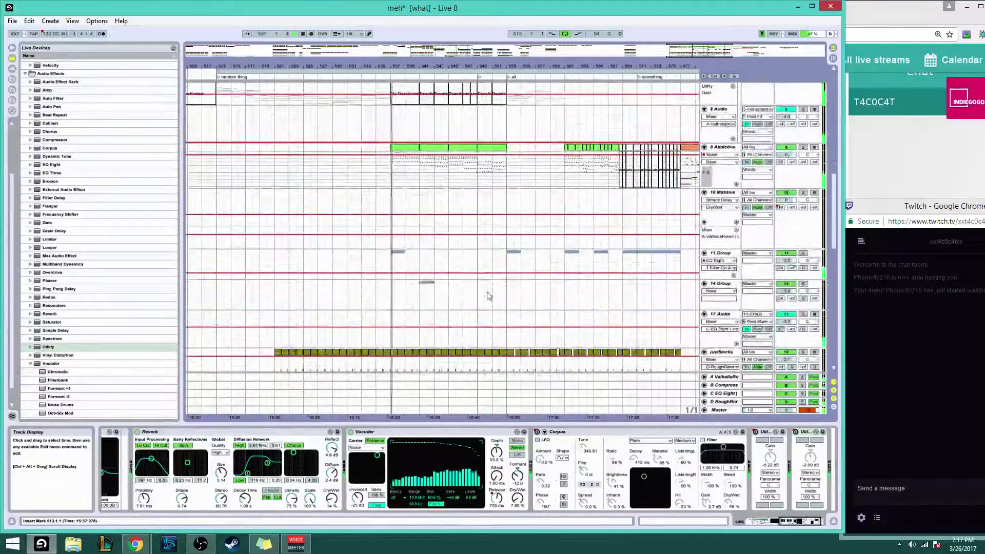
scroll(487, 296, "up", 8)
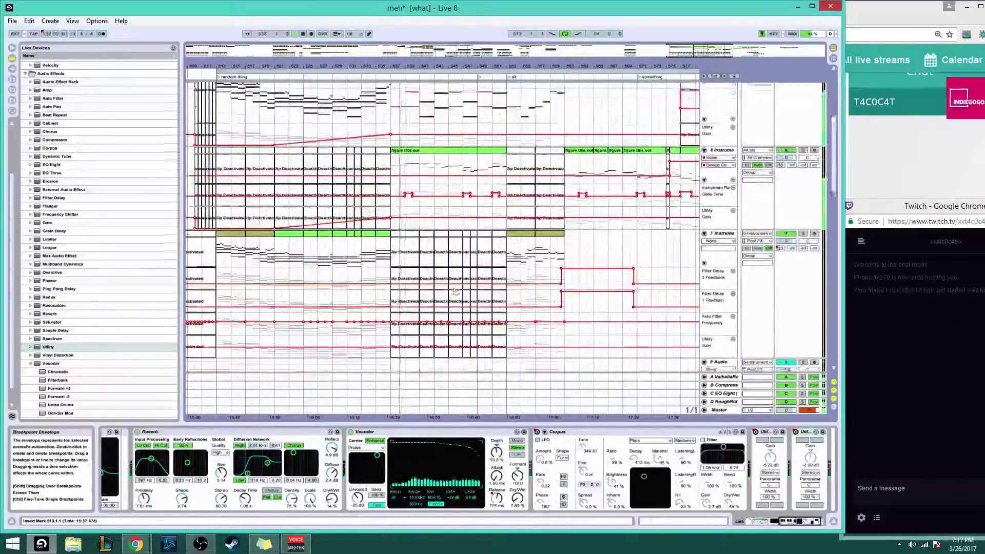
scroll(455, 292, "up", 5)
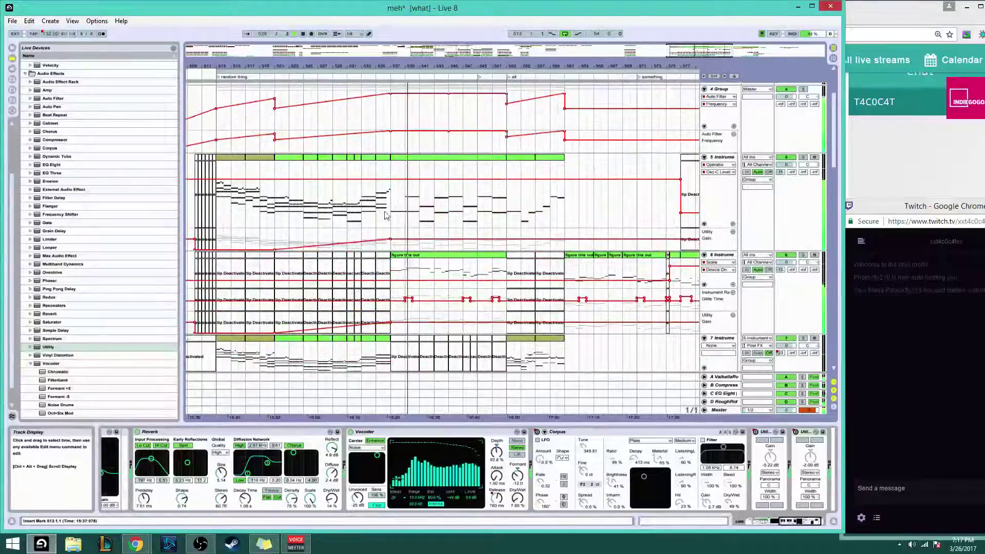
left_click(388, 215)
scroll(410, 267, "down", 8)
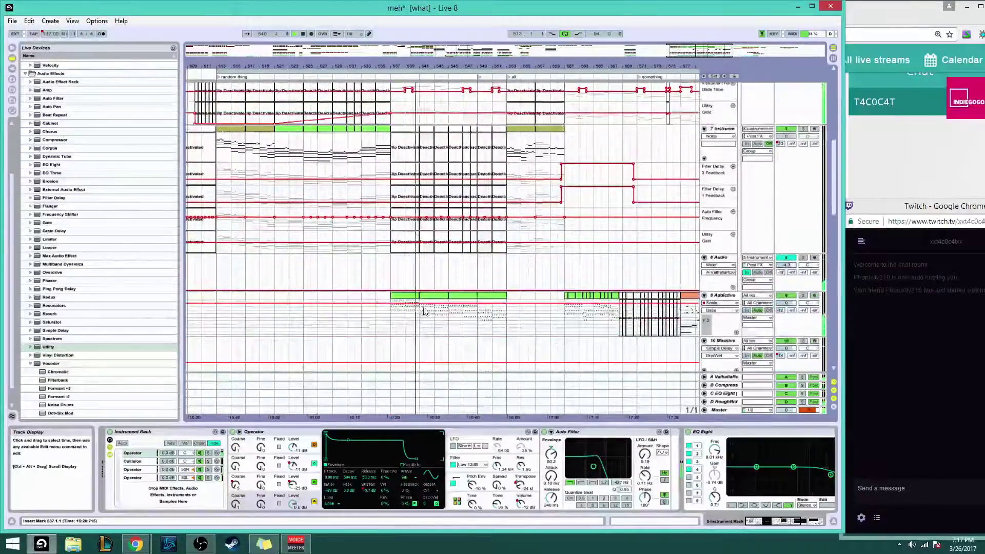
scroll(426, 310, "down", 8)
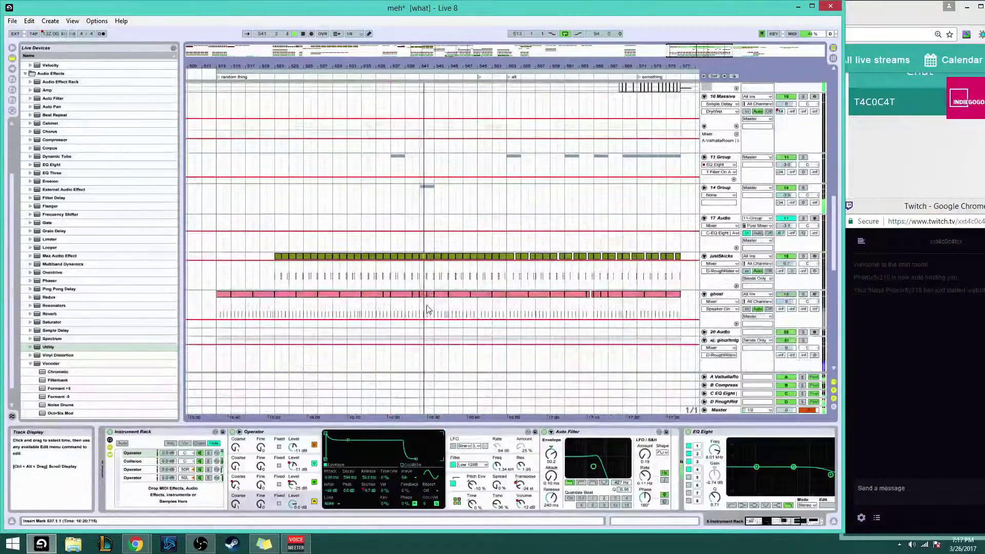
scroll(428, 310, "down", 2)
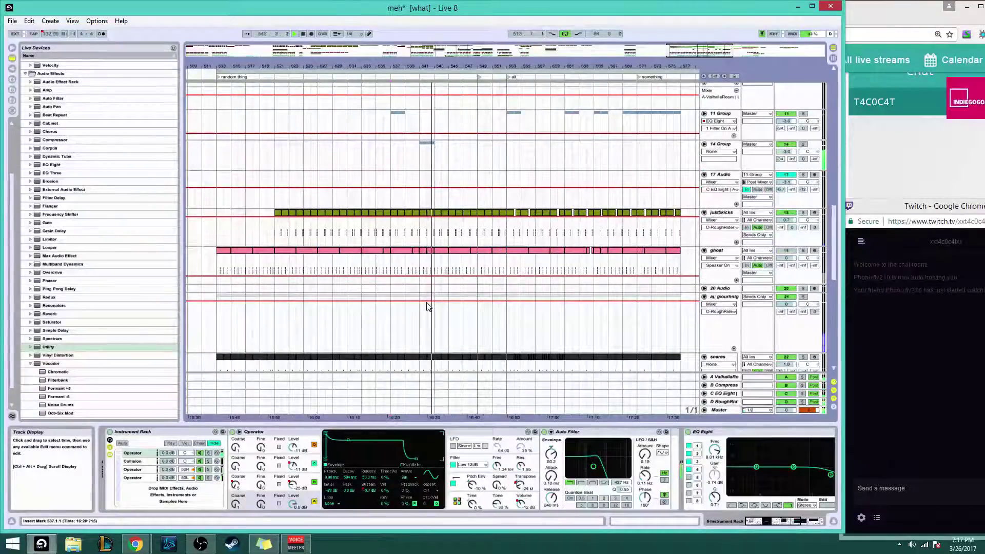
scroll(429, 307, "up", 2)
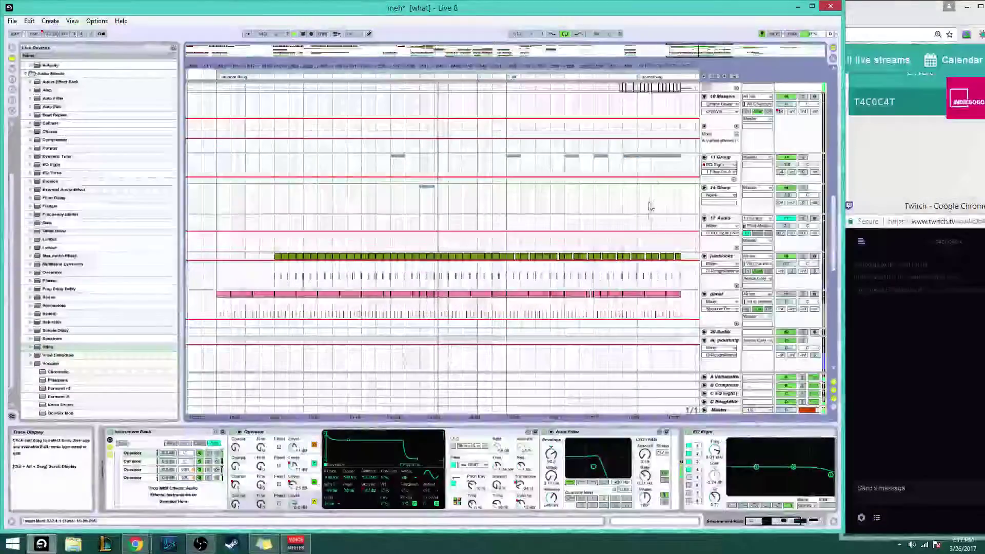
Copy the 12 Instrum clip at bars 537 to 539 inside 11 Group to bar 549, over the deactivated clip
left_click(704, 160)
left_click(704, 158)
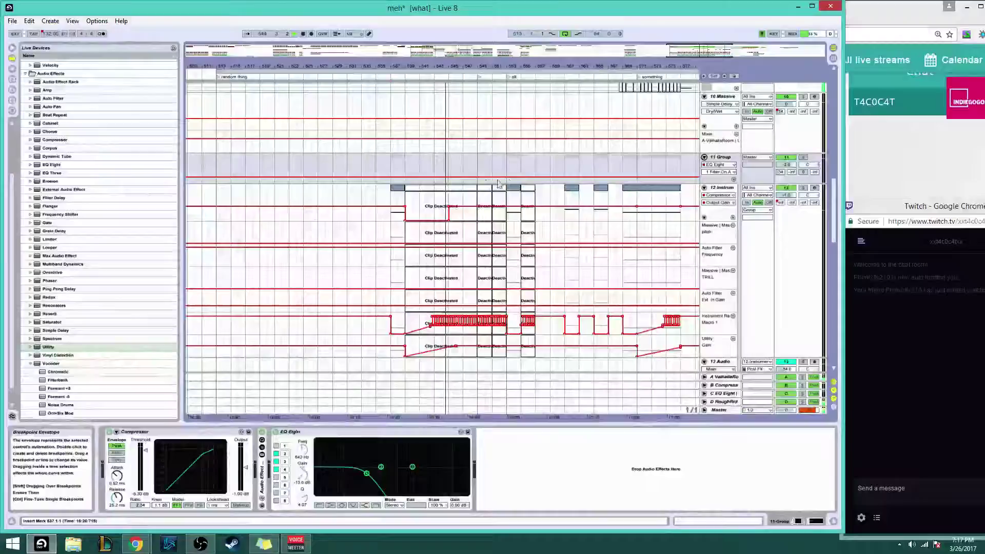
left_click(397, 190)
left_click(455, 190)
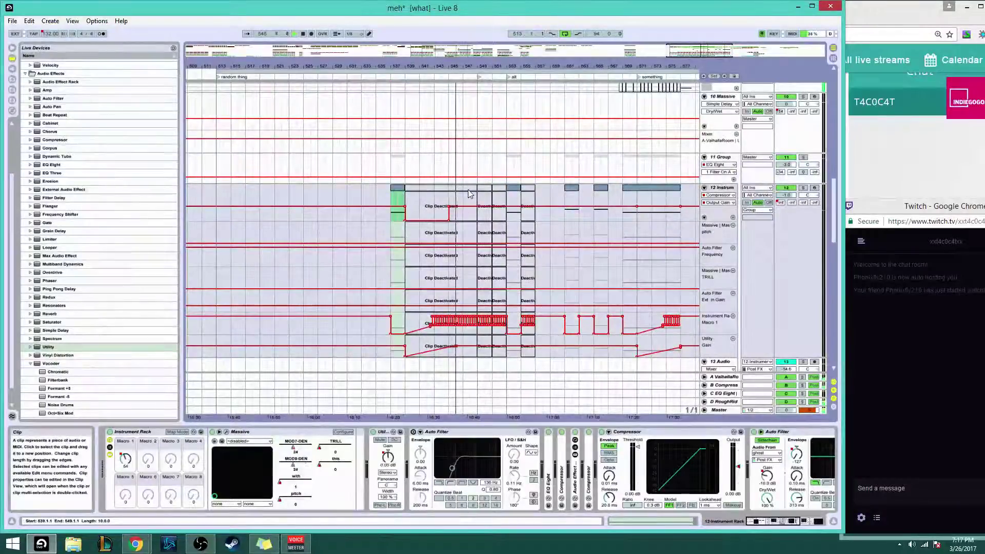
scroll(469, 199, "down", 2)
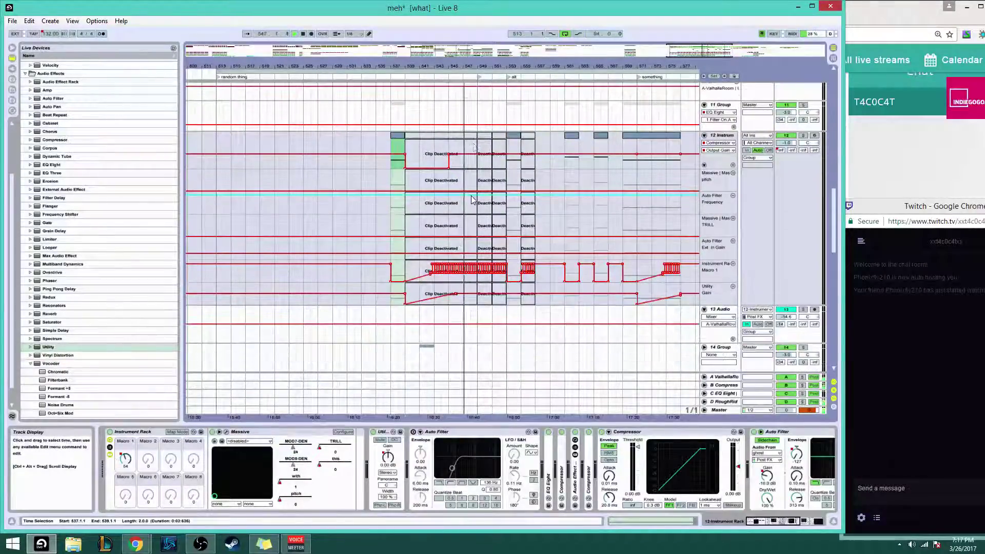
scroll(469, 201, "up", 2)
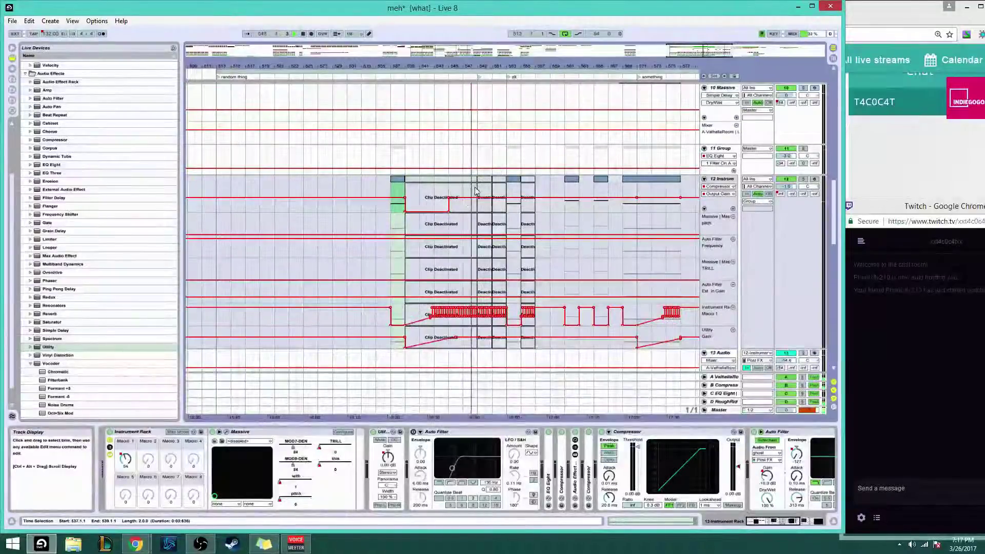
left_click(479, 191)
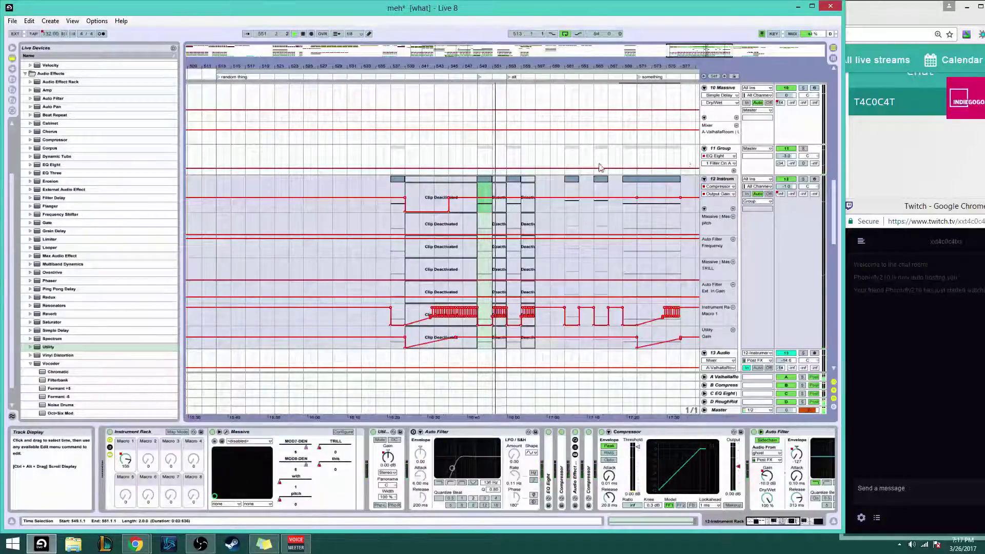
left_click(704, 148)
Copy bars 538 to 541 of the cats track, including clips and automation, to bar 555
scroll(604, 226, "up", 4)
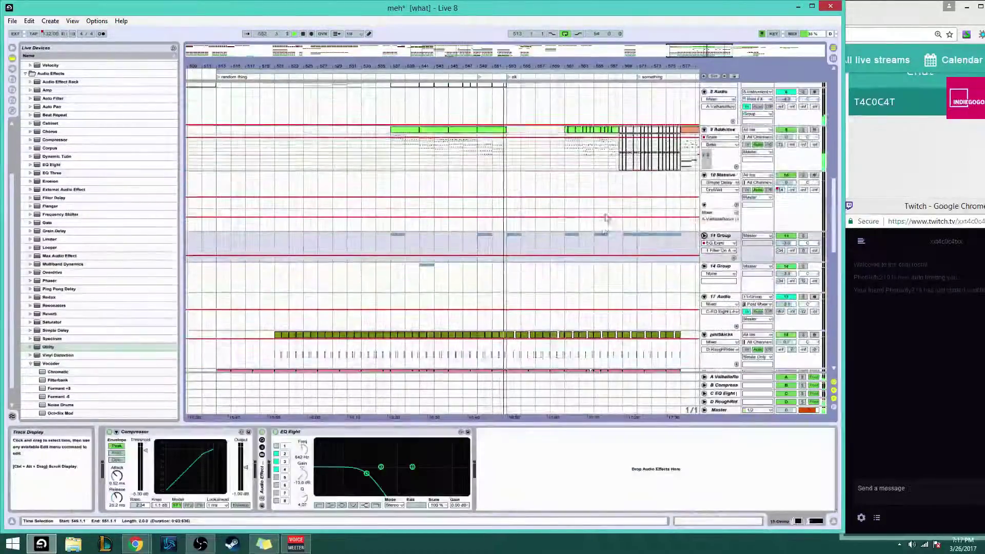
scroll(603, 223, "up", 4)
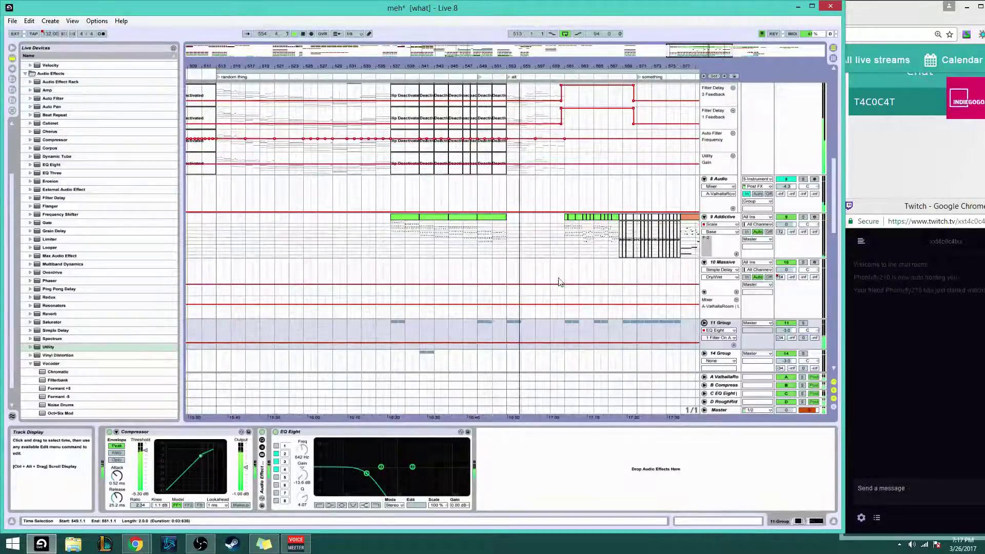
scroll(559, 282, "down", 2)
scroll(545, 316, "down", 10)
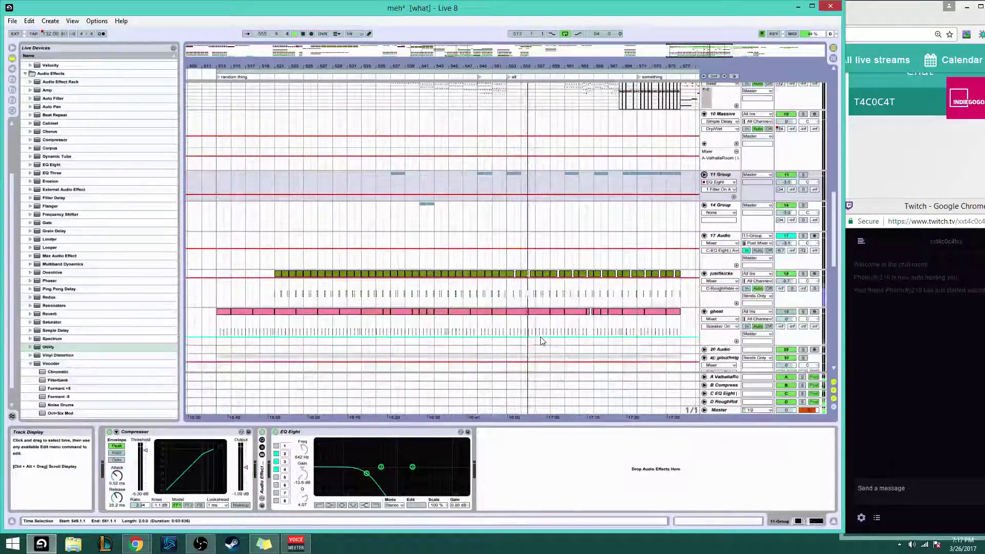
scroll(538, 359, "down", 9)
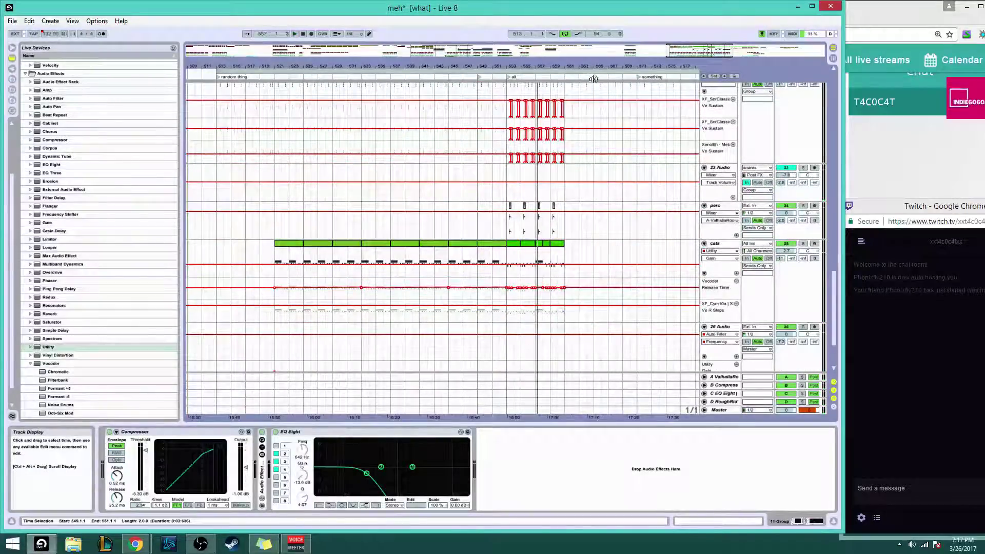
left_click_drag(691, 54, 706, 110)
left_click_drag(694, 78, 690, 73)
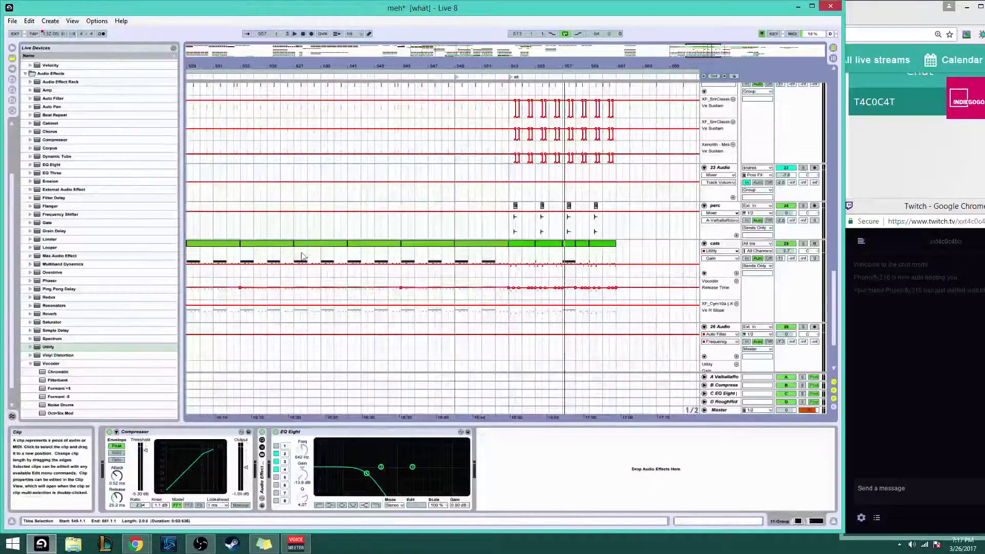
left_click_drag(307, 258, 349, 254)
left_click(519, 243)
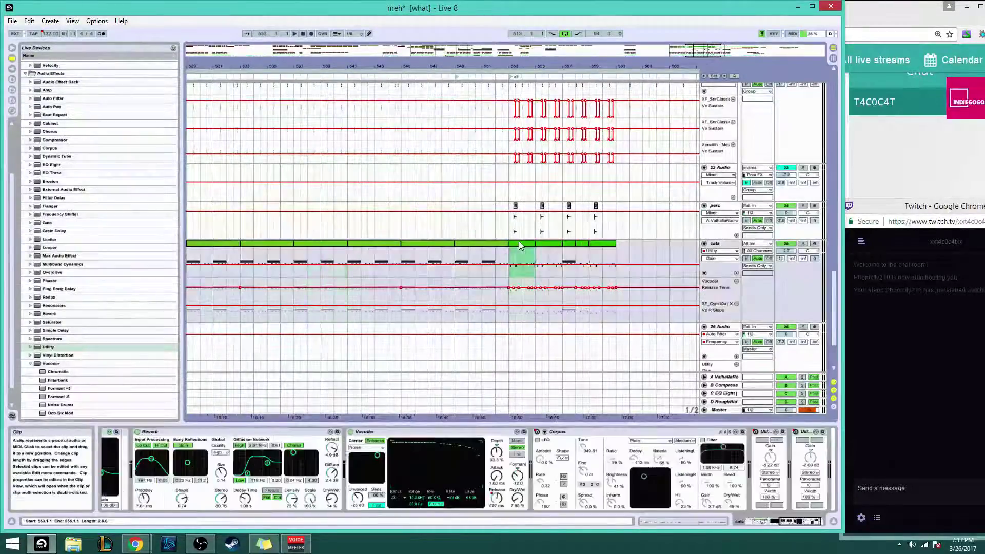
key("space")
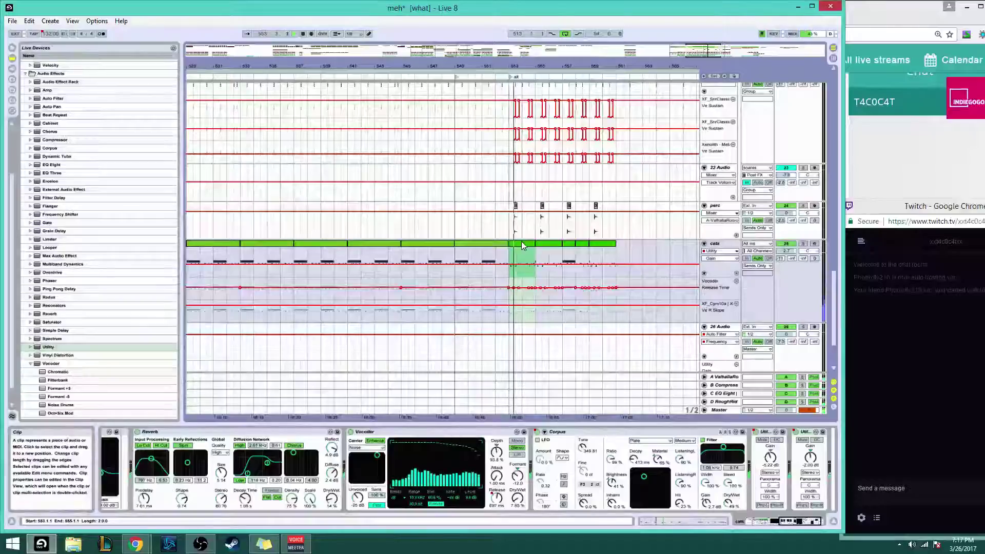
left_click(538, 271)
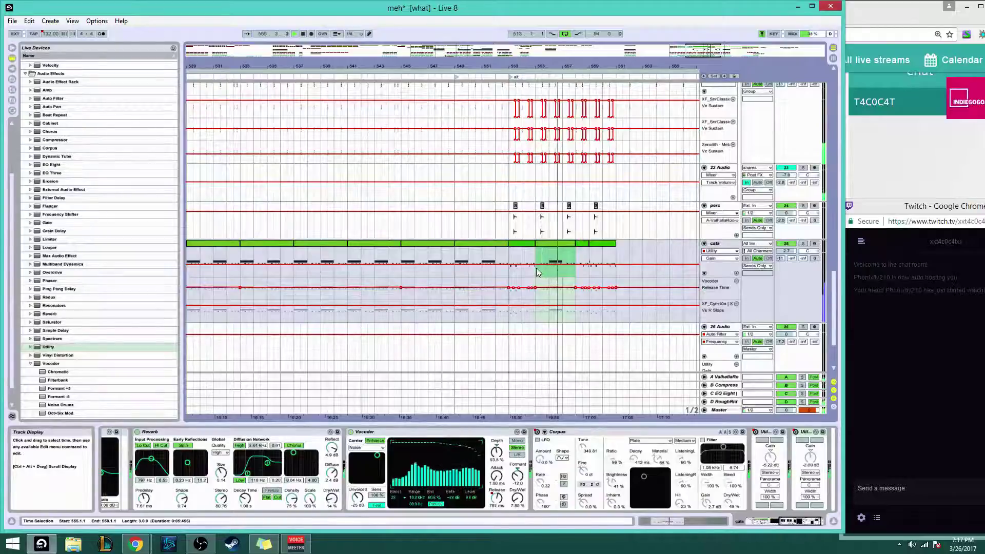
Play the cats track from bar 555 and again from bar 549 to check the copied section in context
scroll(538, 272, "down", 1)
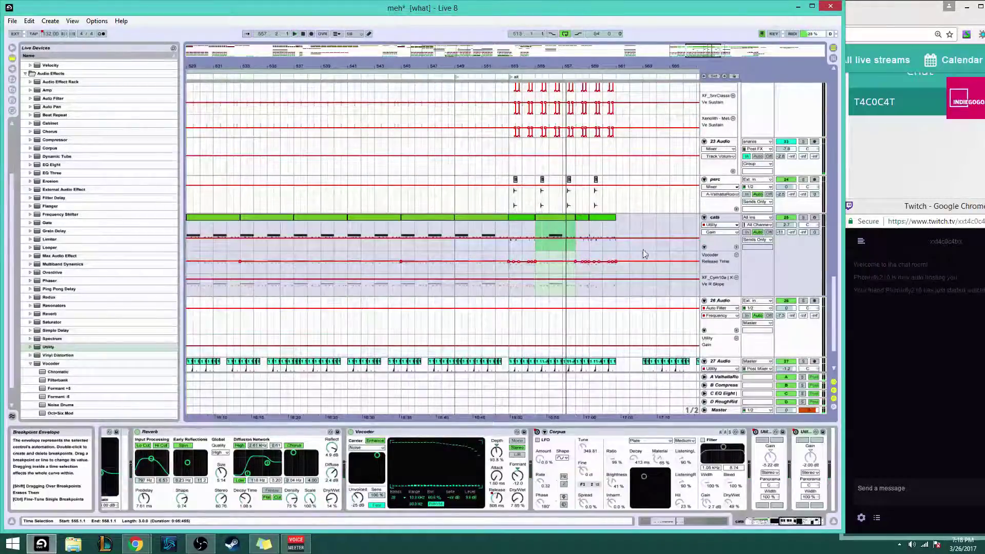
left_click(734, 217)
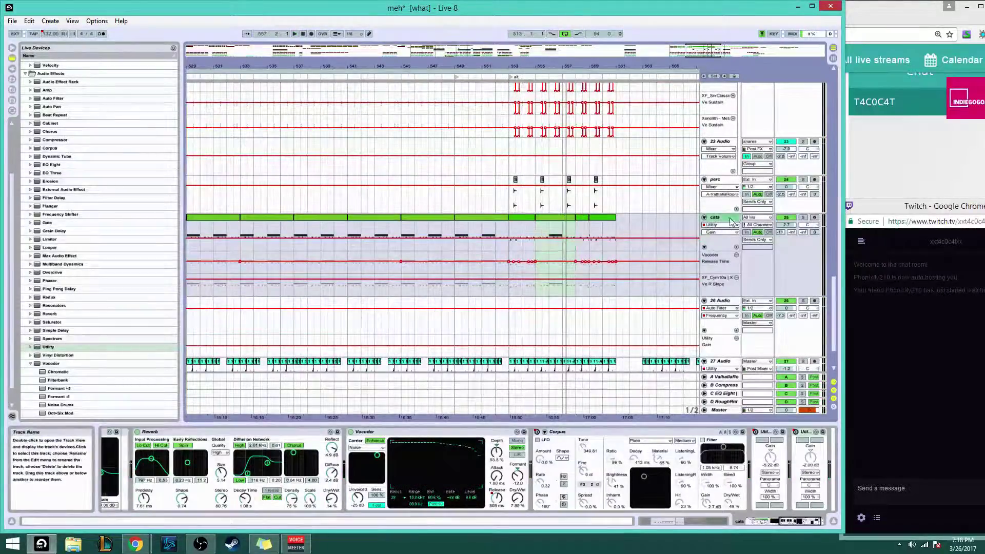
key("space")
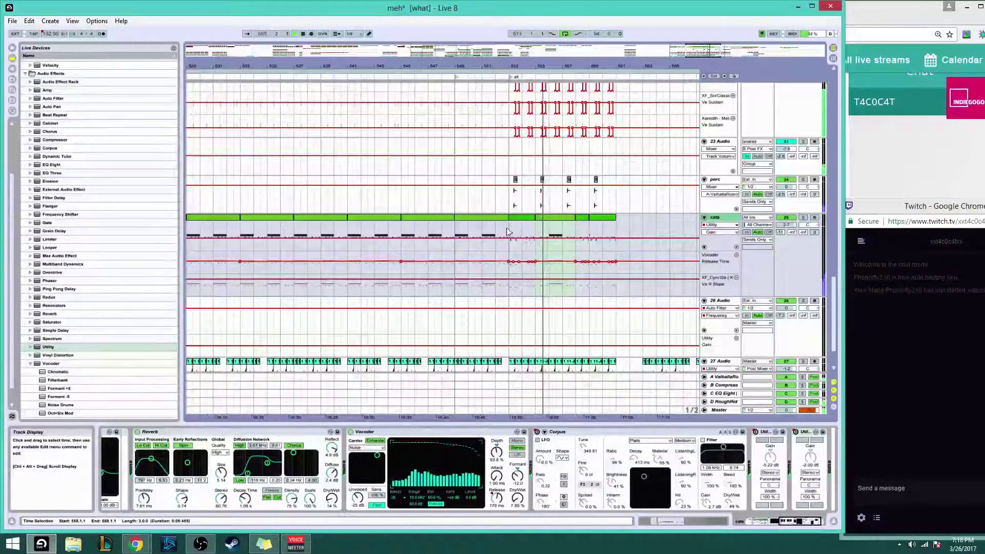
left_click(478, 217)
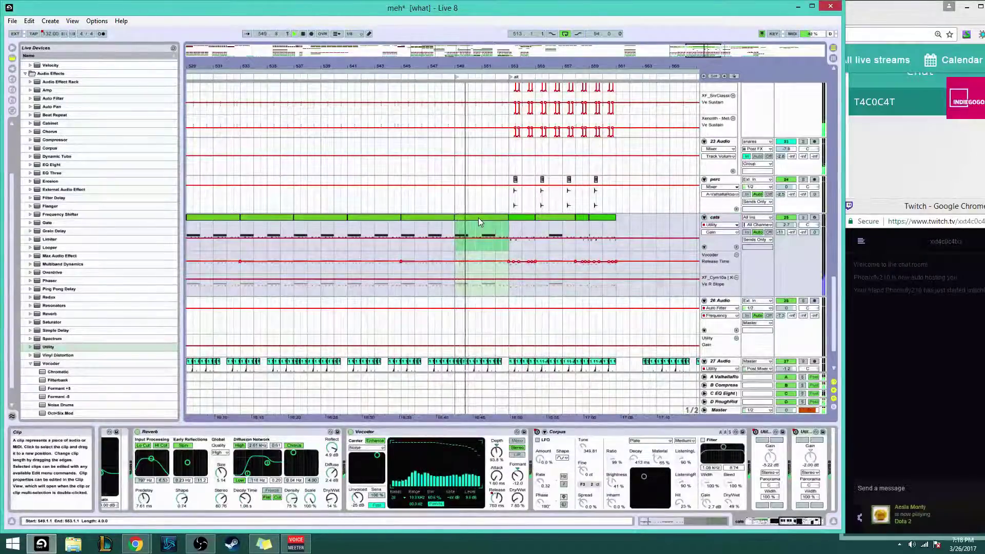
Copy bars 538 to 541 of the 27 Audio track, including clips and automation, to bar 555
scroll(481, 257, "down", 3)
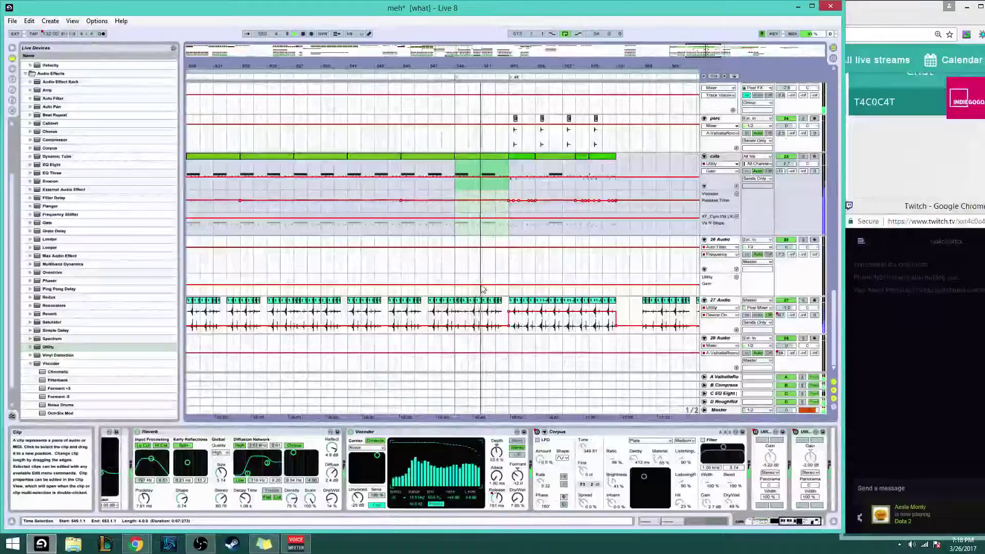
left_click(316, 321)
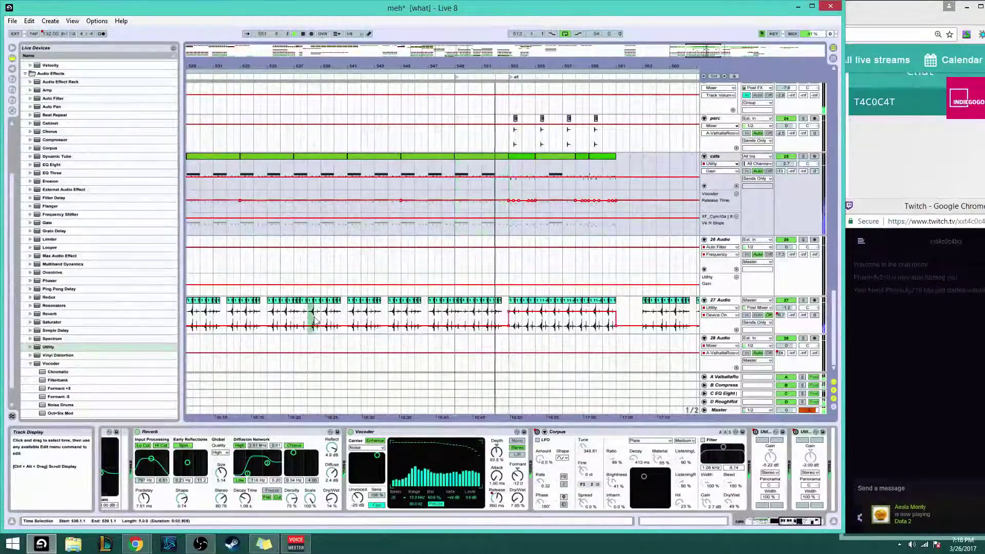
left_click_drag(315, 321, 347, 320)
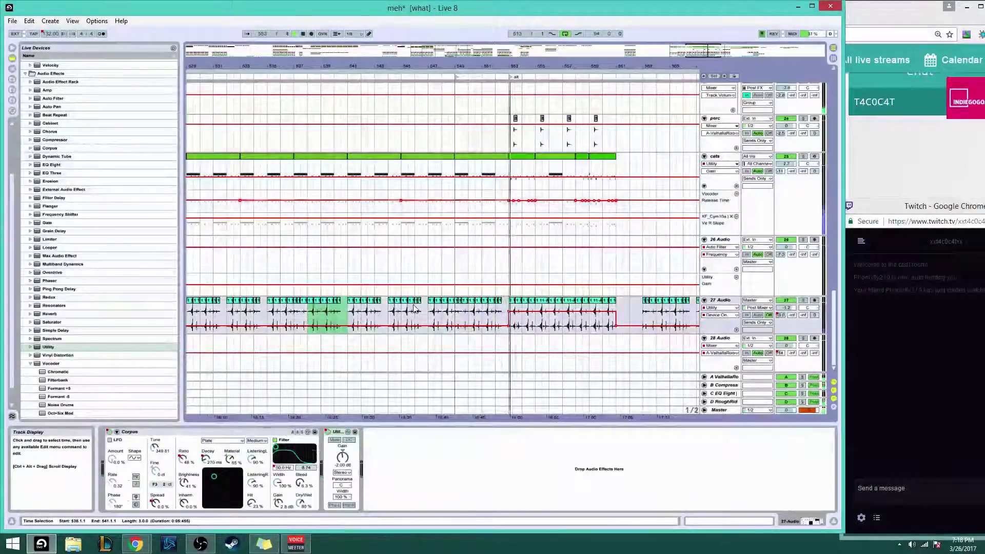
left_click(537, 317)
key("ctrl+v")
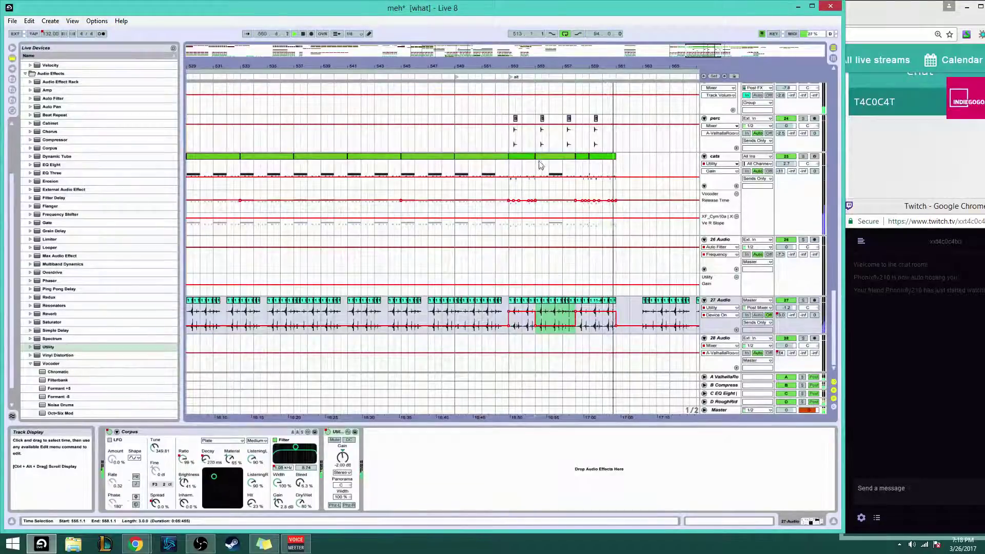
Copy bars 547 to 549 across the cats, 26 Audio and 27 Audio tracks to bar 559
left_click(426, 164)
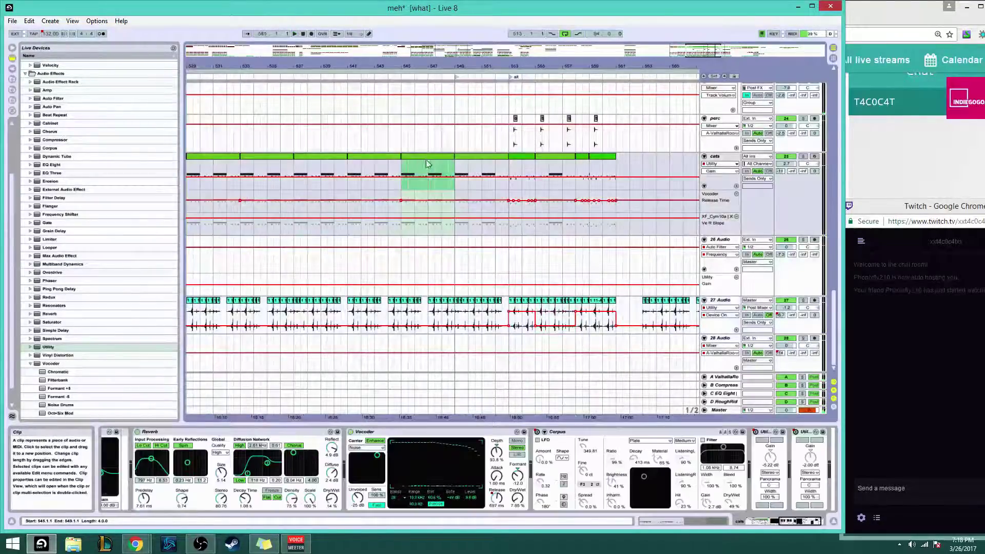
left_click_drag(430, 162, 445, 324)
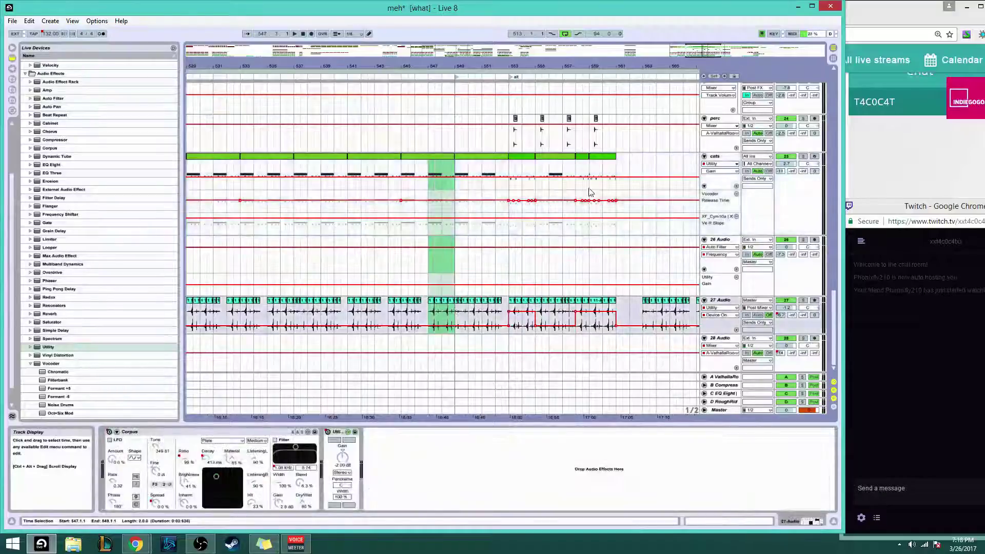
left_click(590, 180)
key("ctrl+v")
Play the arrangement from bar 553 and again from bar 537 to compare the edited section with the original
left_click(523, 157)
key("space")
scroll(544, 220, "up", 2)
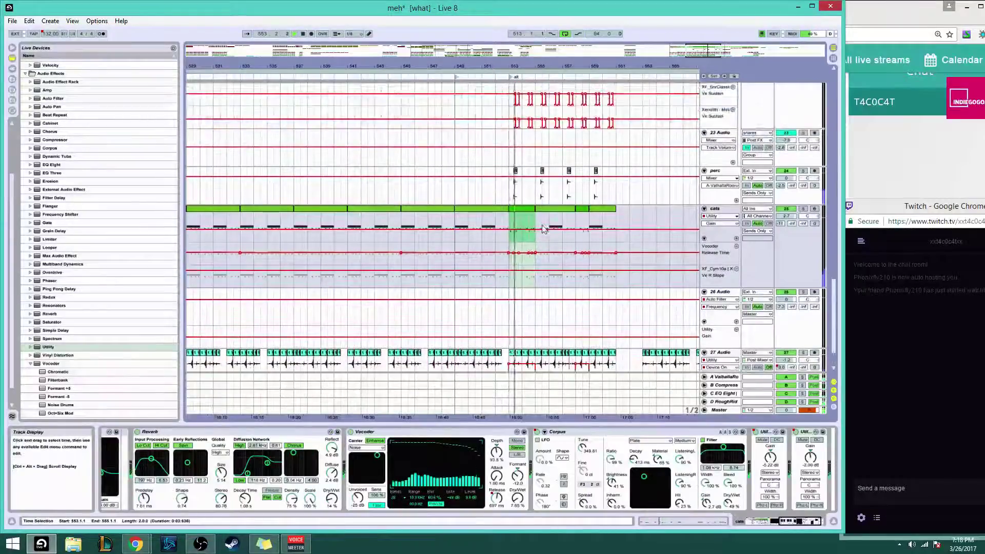
scroll(544, 230, "up", 3)
scroll(549, 294, "down", 4)
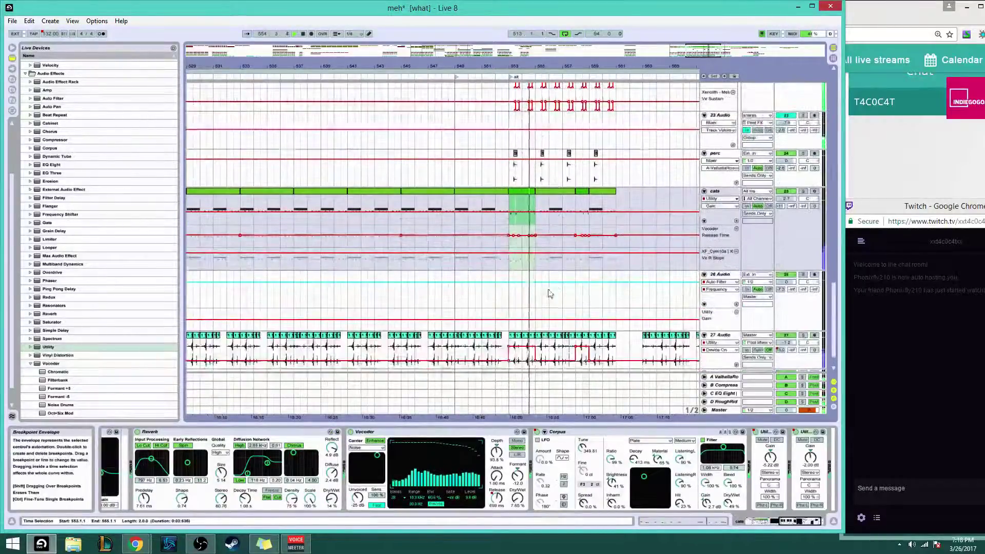
scroll(549, 293, "down", 2)
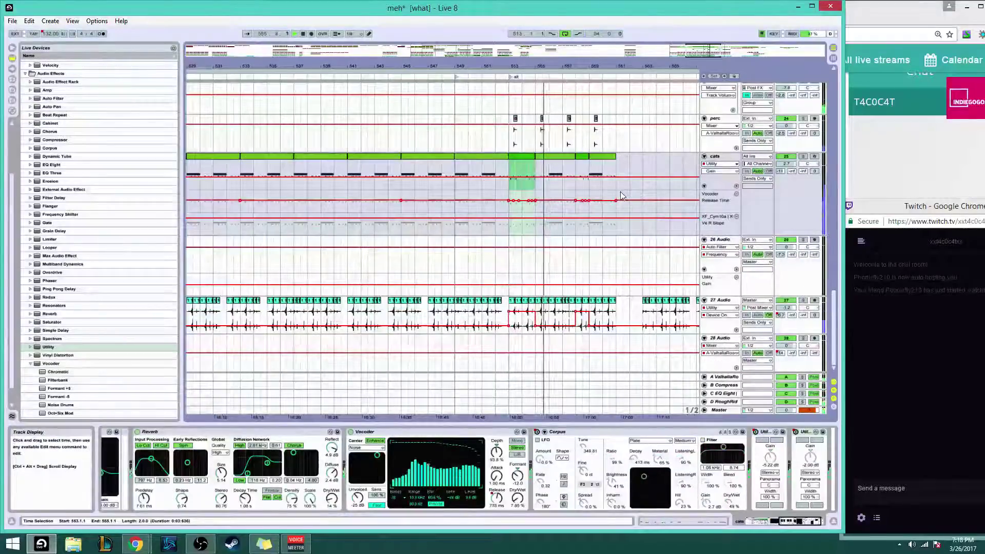
left_click(334, 160)
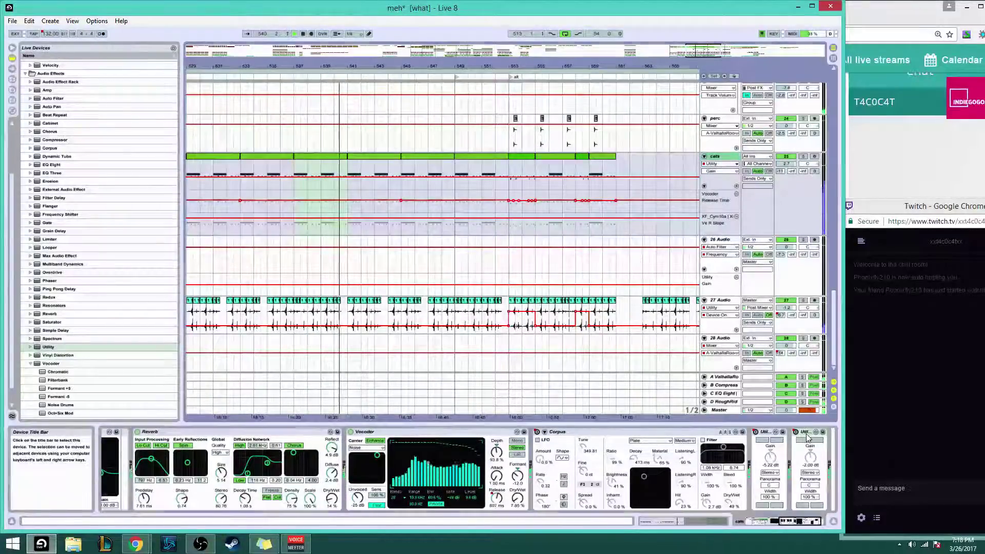
Delete the last Utility device on the cats track and the Utility device on 27 Audio
key("Delete")
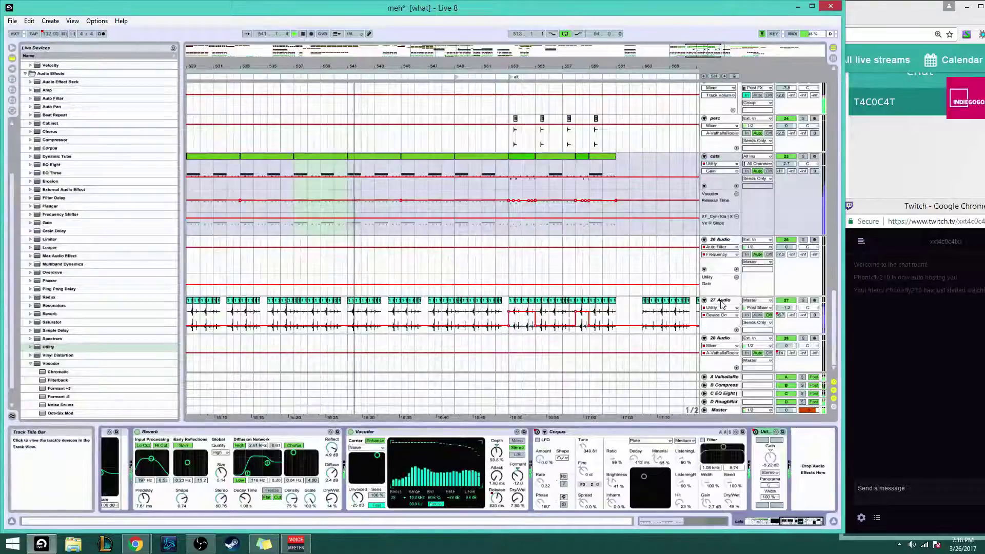
left_click(722, 303)
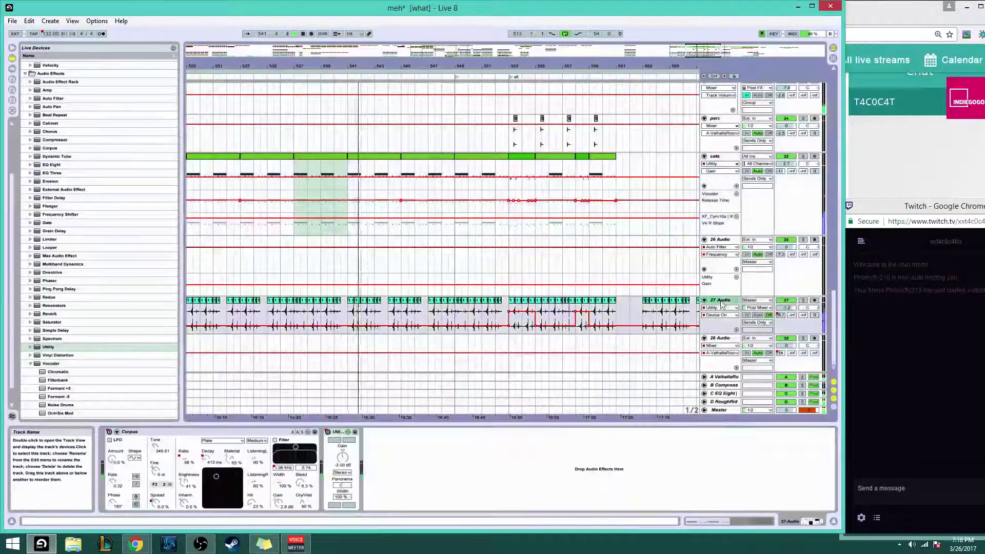
left_click(338, 436)
key("Delete")
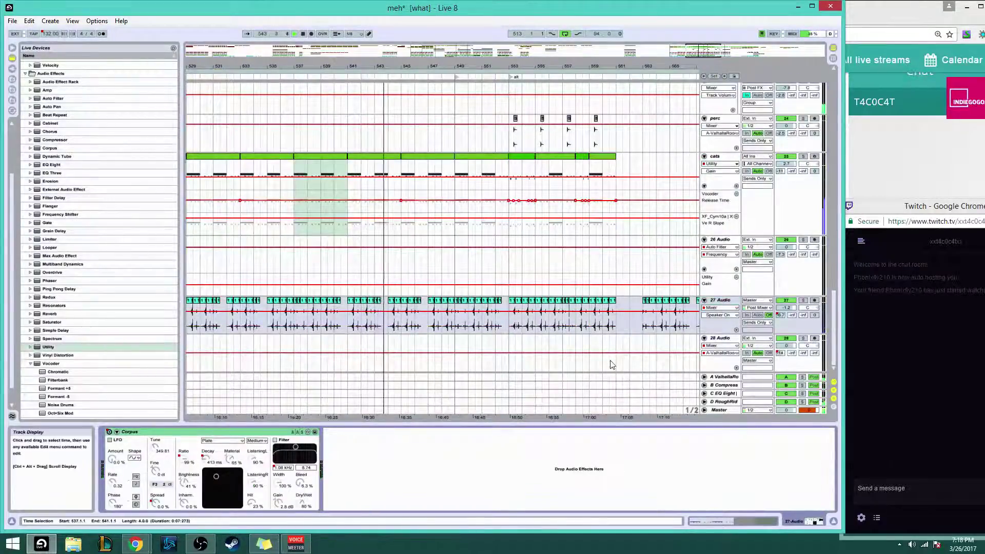
Switch to Open Broadcaster Software to view the running stream and recording
left_click(211, 544)
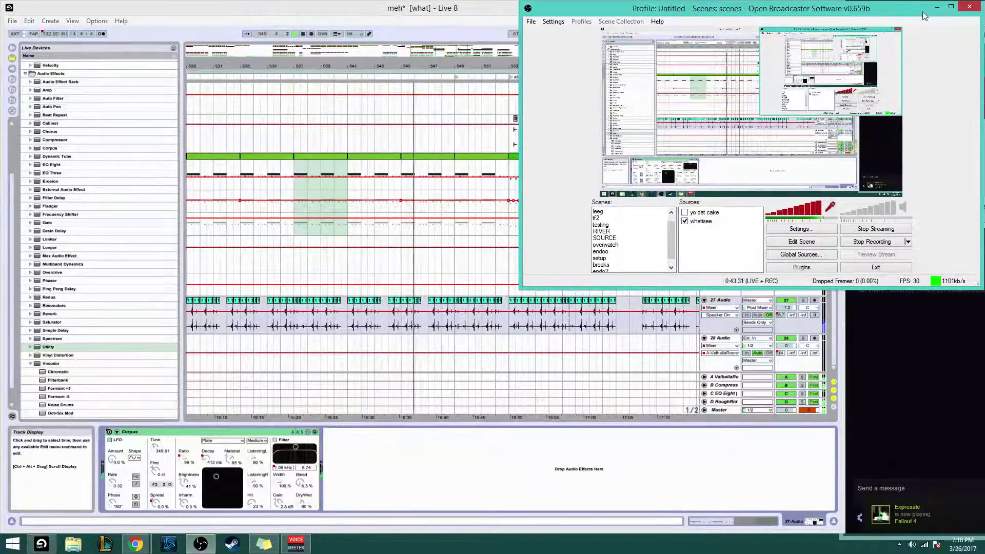
Minimise the Open Broadcaster Software window and duplicate the perc track's four clips from bars 553–561 to bars 561–569
left_click(937, 7)
left_click(704, 58)
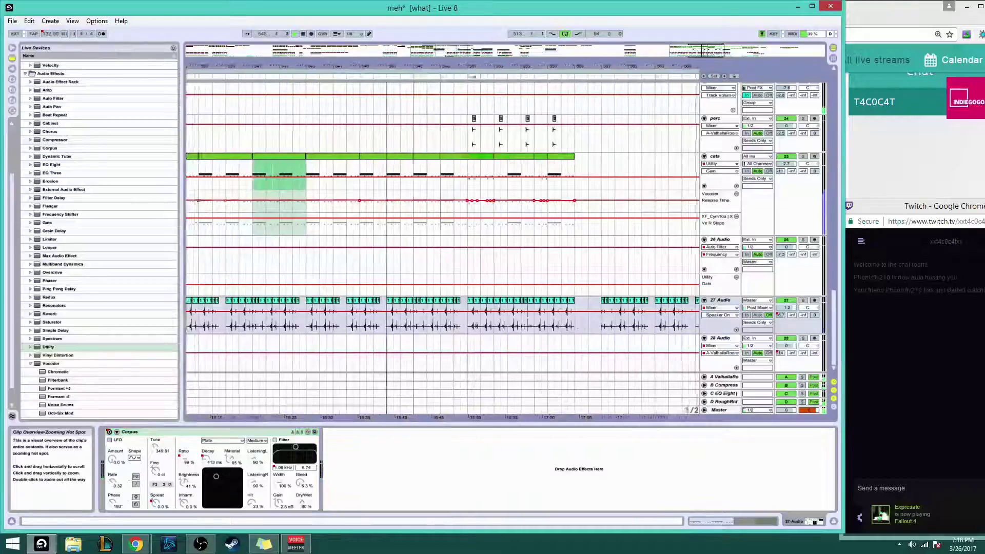
left_click_drag(704, 55, 715, 55)
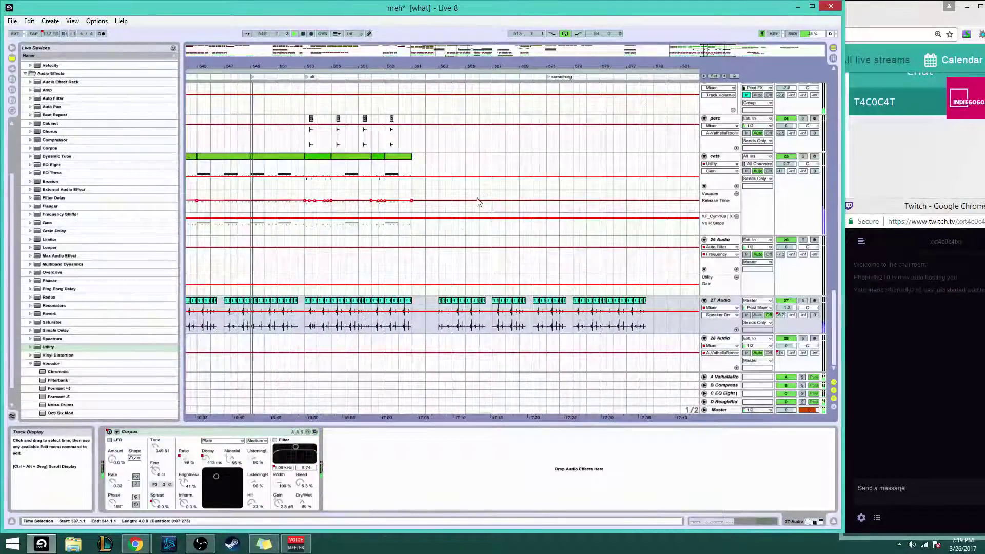
scroll(477, 201, "up", 5)
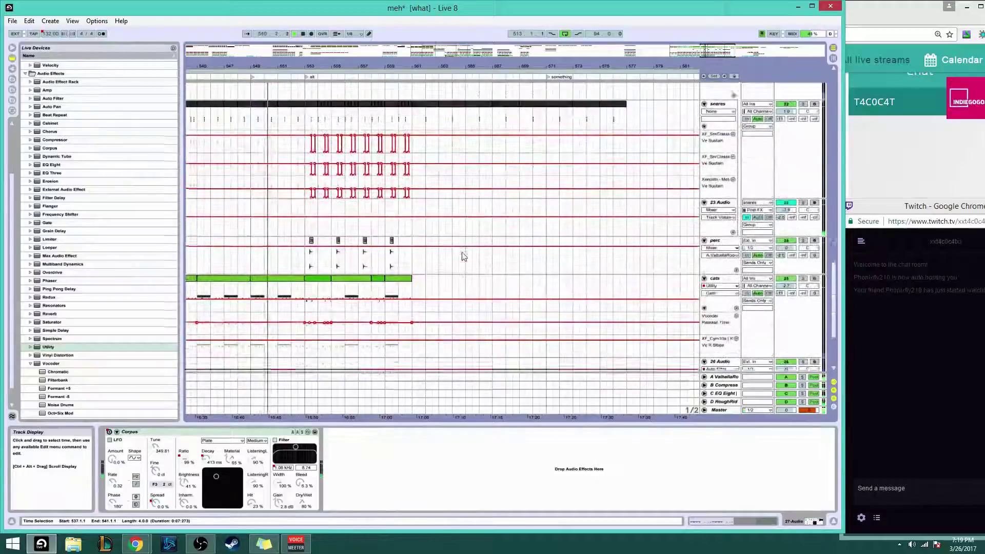
scroll(464, 256, "down", 1)
left_click_drag(306, 258, 413, 254)
left_click(413, 255)
key("ctrl+v")
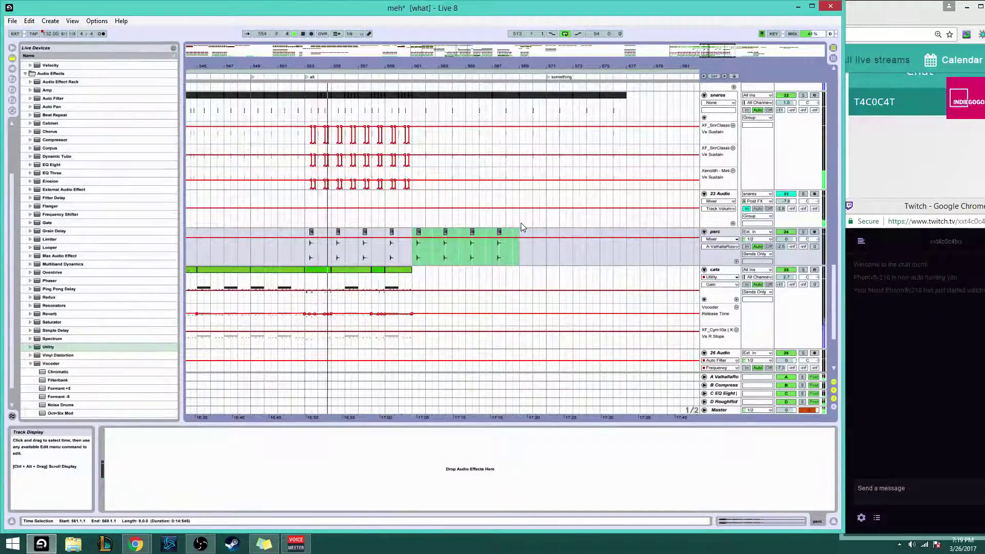
Add a Utility effect to the perc track and set its stereo width to about 128%
left_click(713, 232)
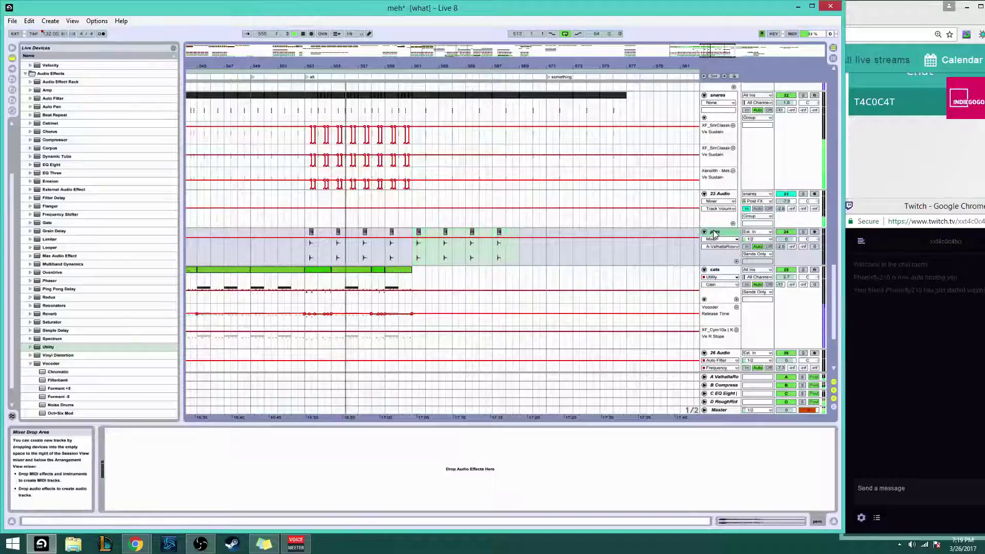
left_click(50, 348)
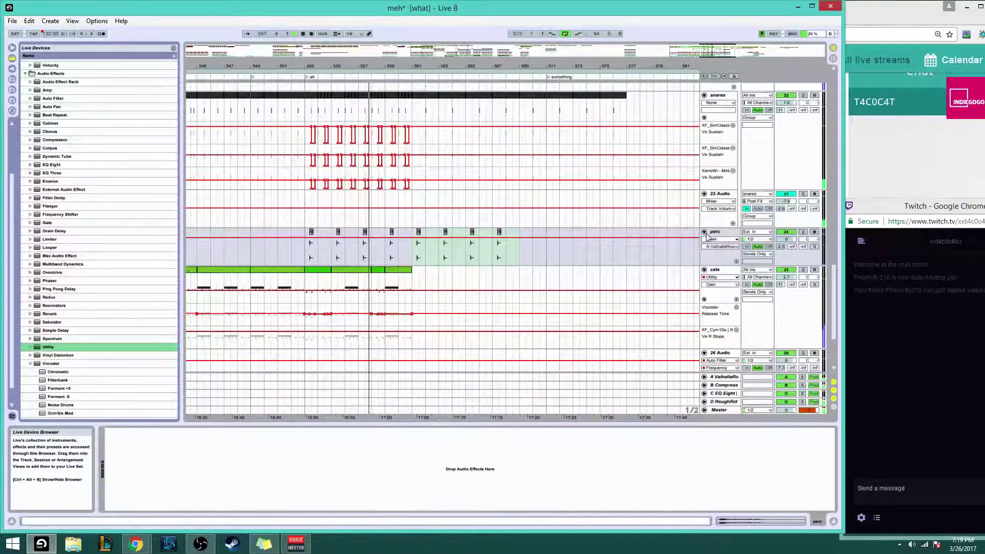
left_click_drag(706, 237, 707, 237)
left_click_drag(123, 496, 123, 485)
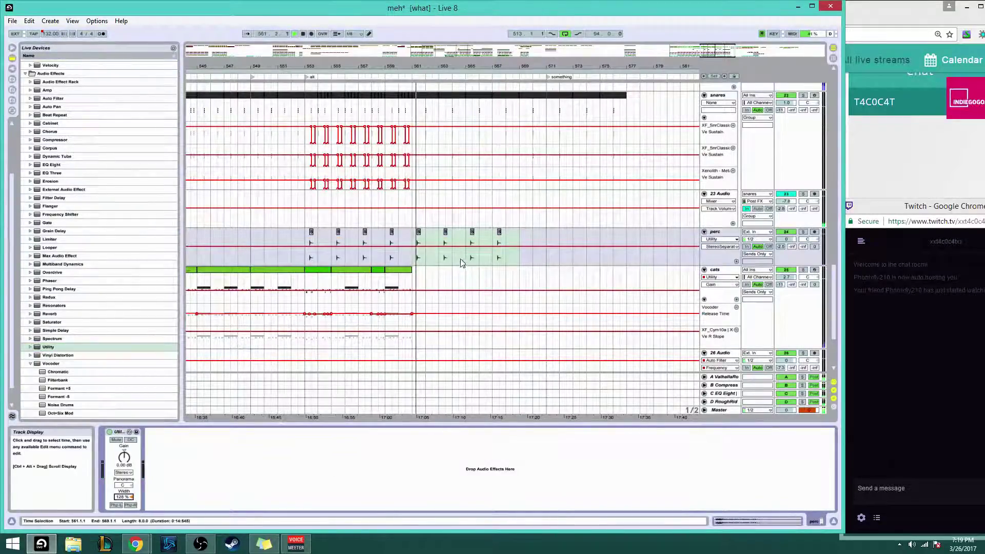
Delete the second and fourth of the duplicated perc clips, at bars 563 and 567
left_click(445, 235)
left_click_drag(512, 238, 429, 240)
left_click(440, 242)
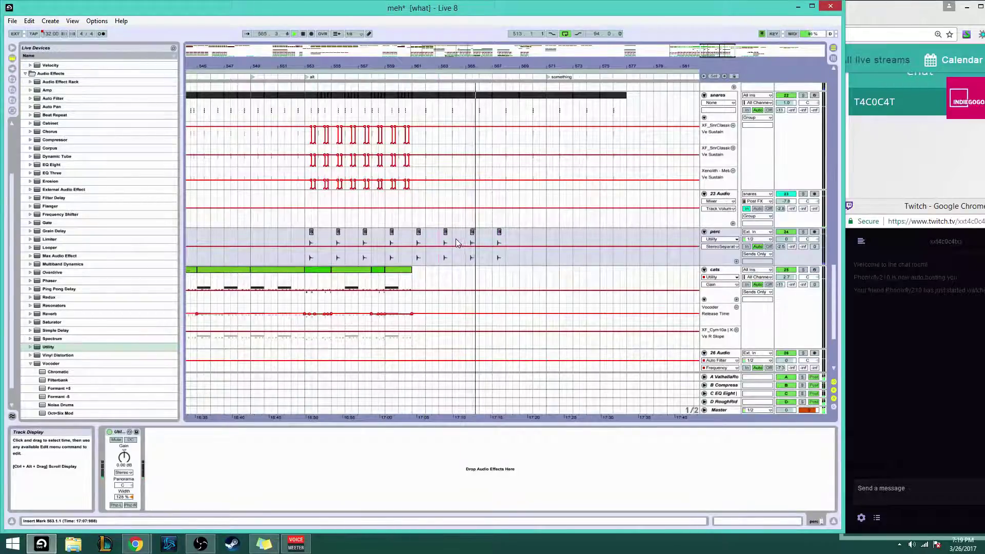
left_click(445, 244)
key("Delete")
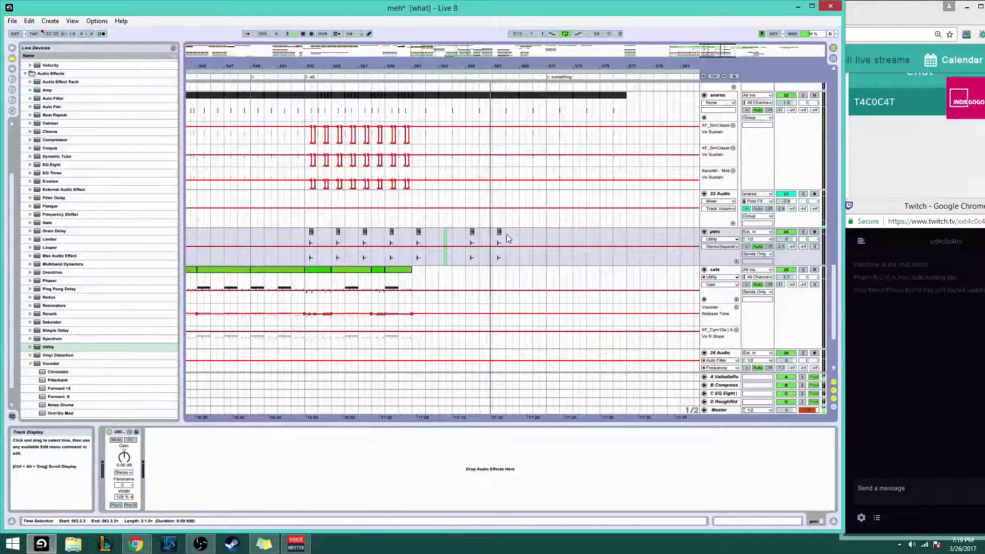
left_click(500, 239)
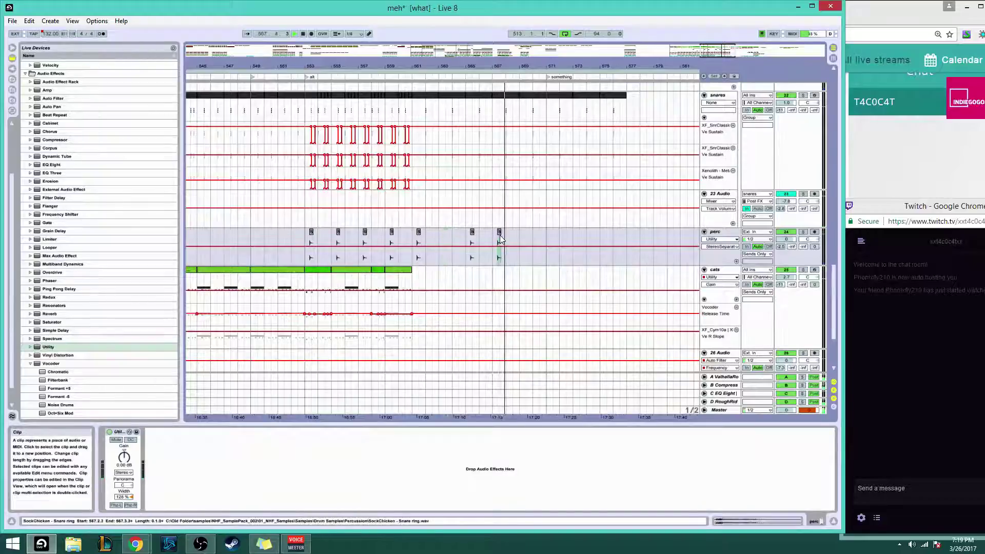
key("Delete")
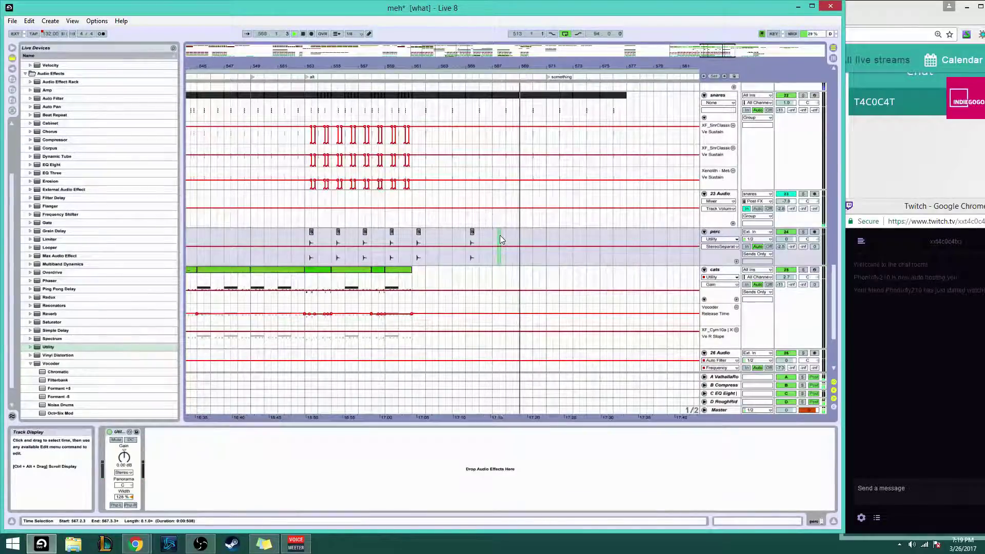
left_click(427, 245)
Activate the first deactivated clip on the 9 Addictive track, starting at 568.3, and play from just before it
scroll(451, 287, "down", 4)
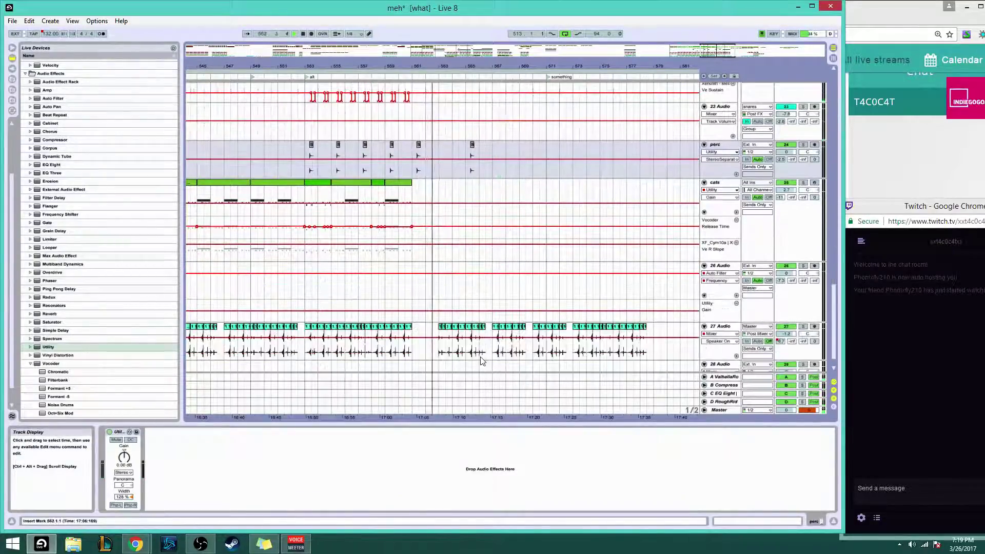
scroll(499, 367, "up", 20)
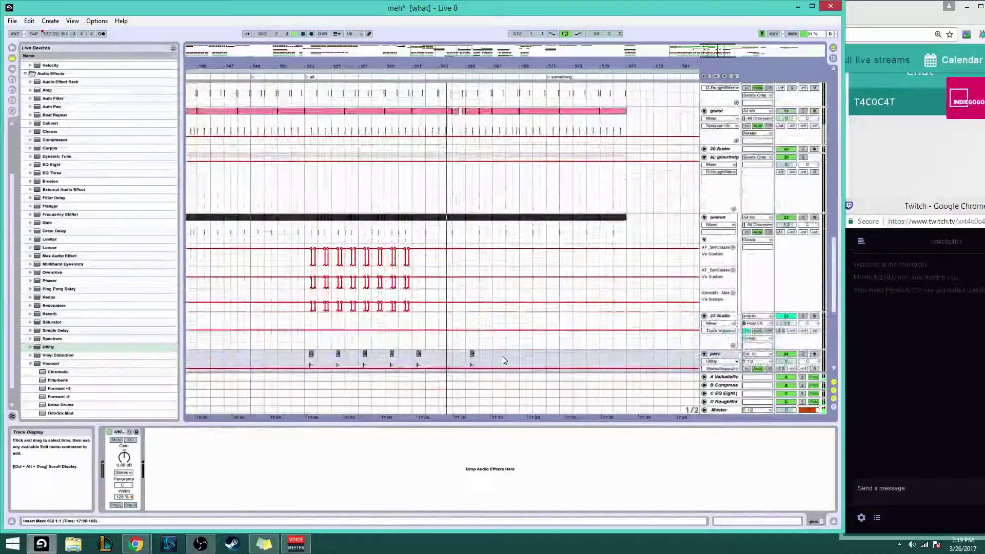
scroll(506, 359, "up", 15)
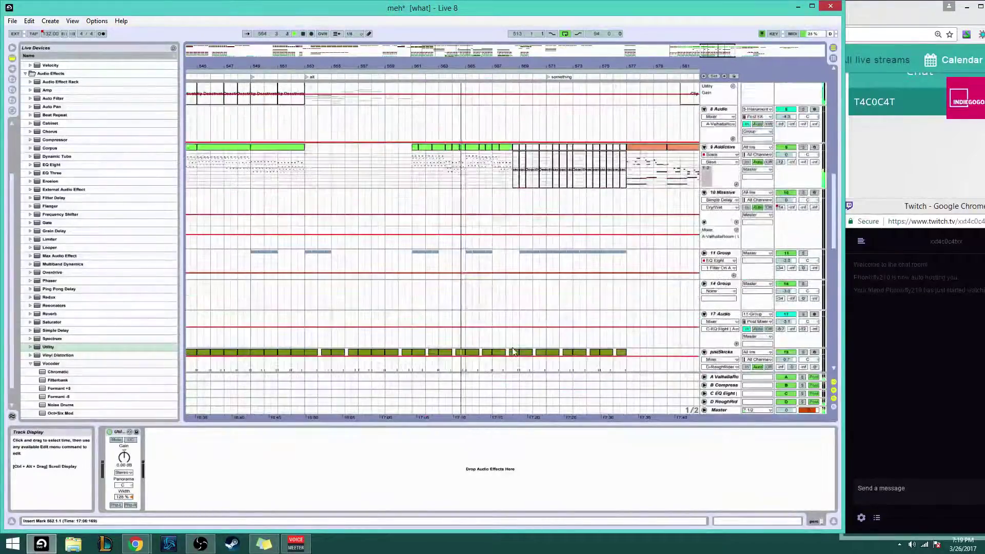
left_click_drag(721, 50, 729, 56)
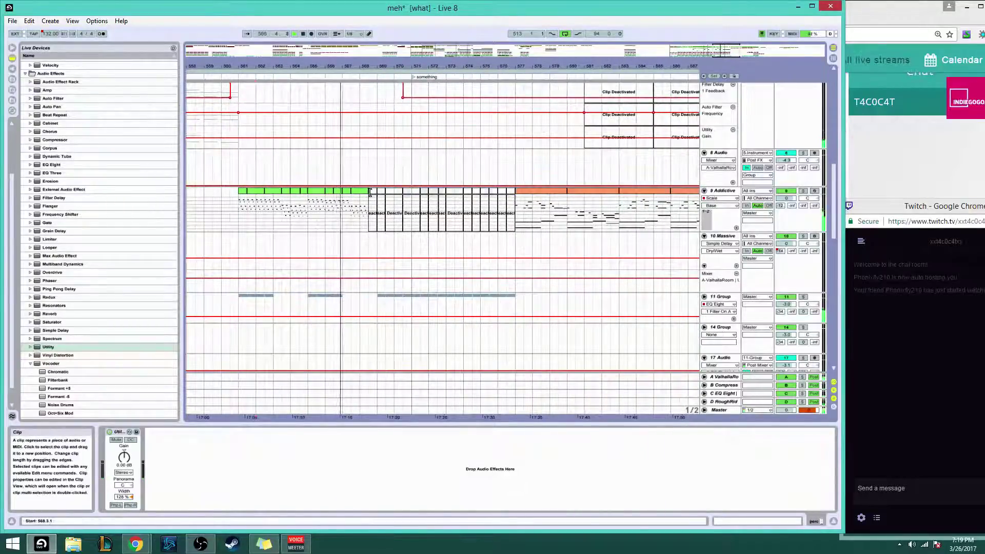
left_click(392, 193)
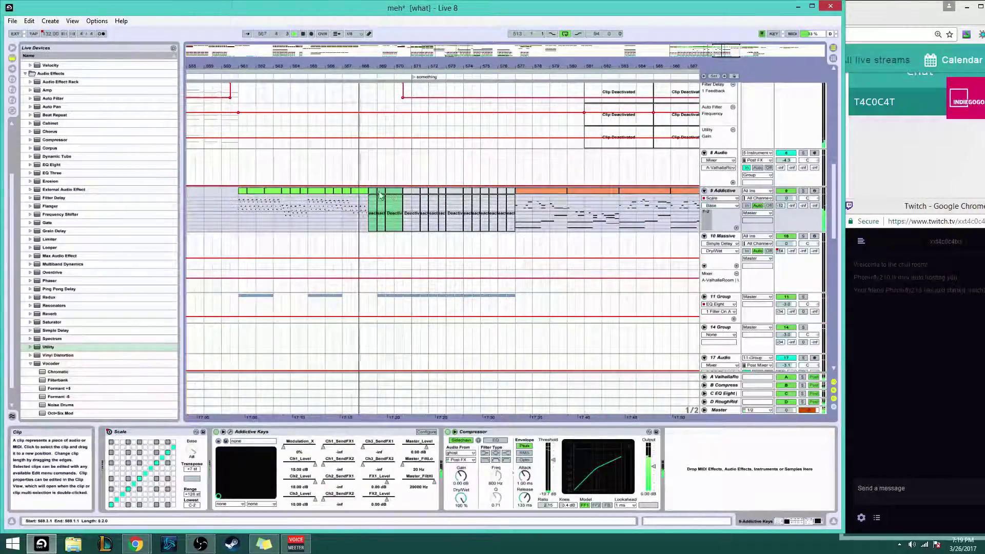
left_click(373, 192)
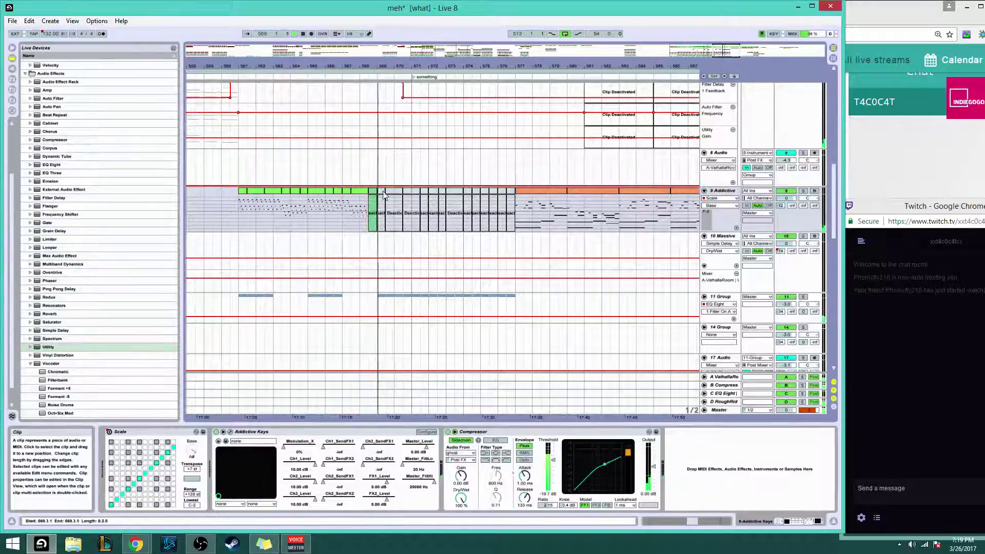
right_click(376, 192)
left_click(398, 245)
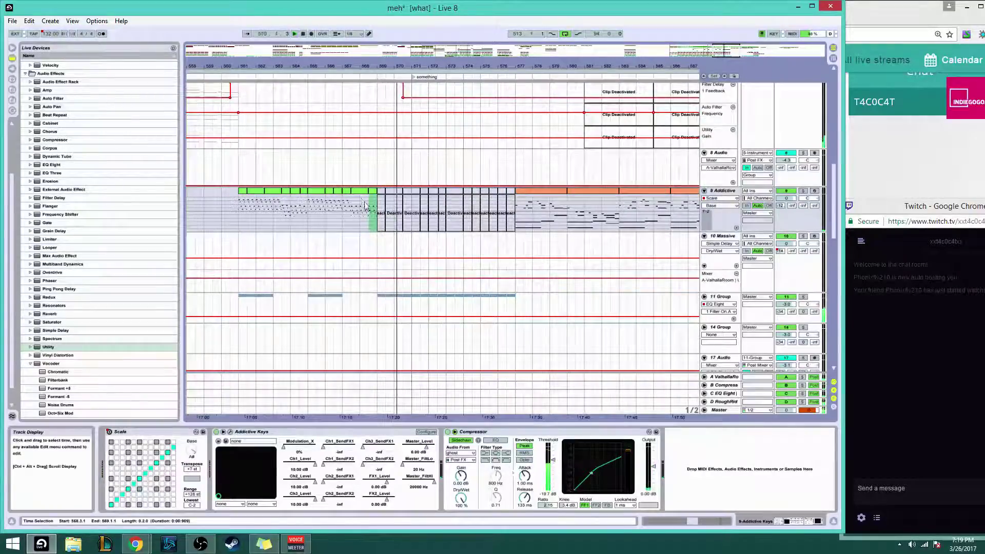
left_click(360, 191)
key("space")
key("space")
Copy the remaining deactivated 9 Addictive clips in bars 569–577 to the same position on the 10 Massive track and activate the copies
left_click(380, 192)
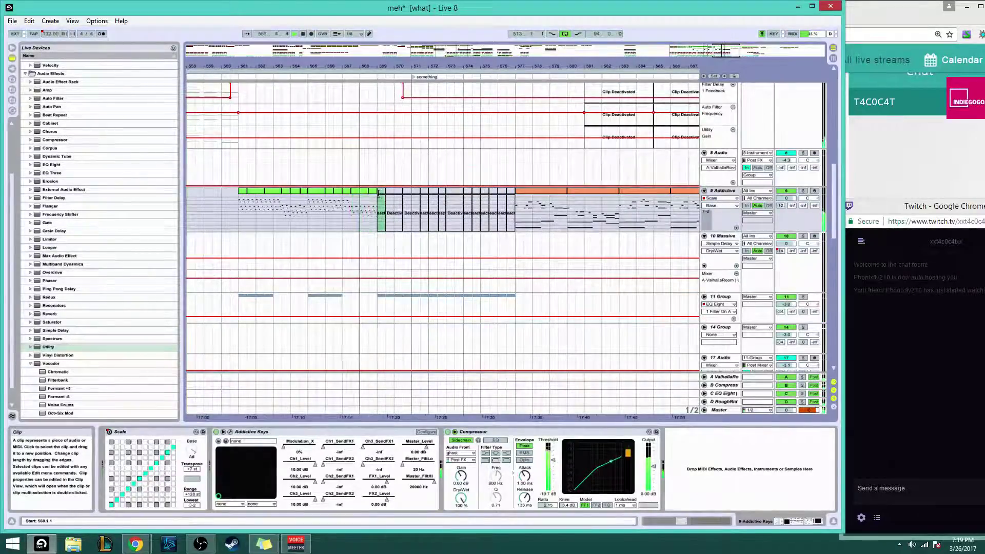
left_click(510, 192, "shift")
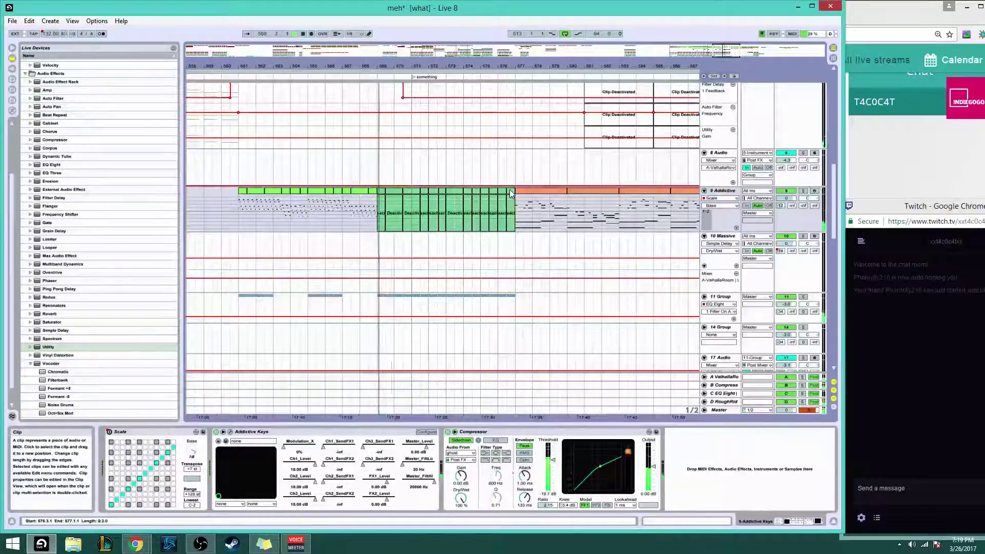
key("ctrl+c")
left_click(378, 241)
key("ctrl+v")
right_click(392, 239)
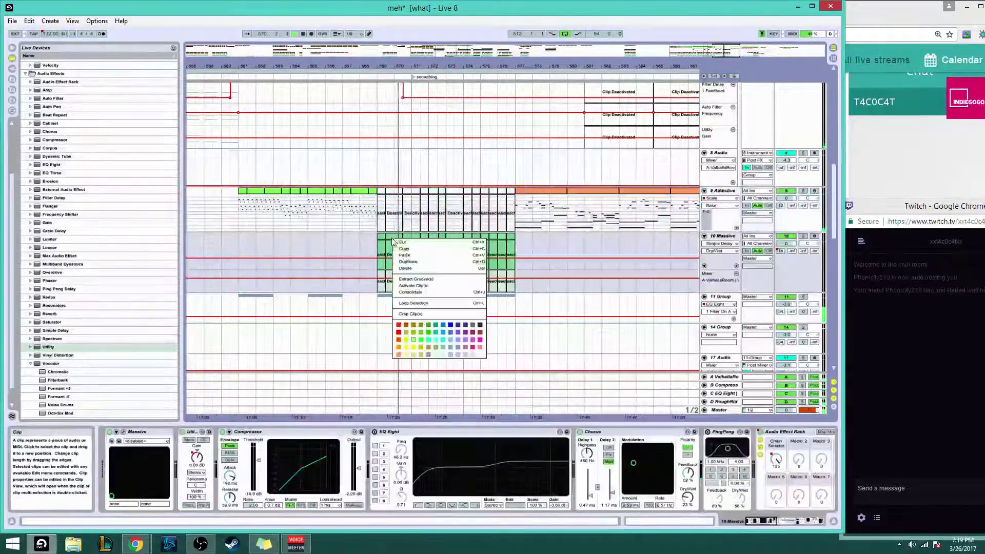
left_click(419, 285)
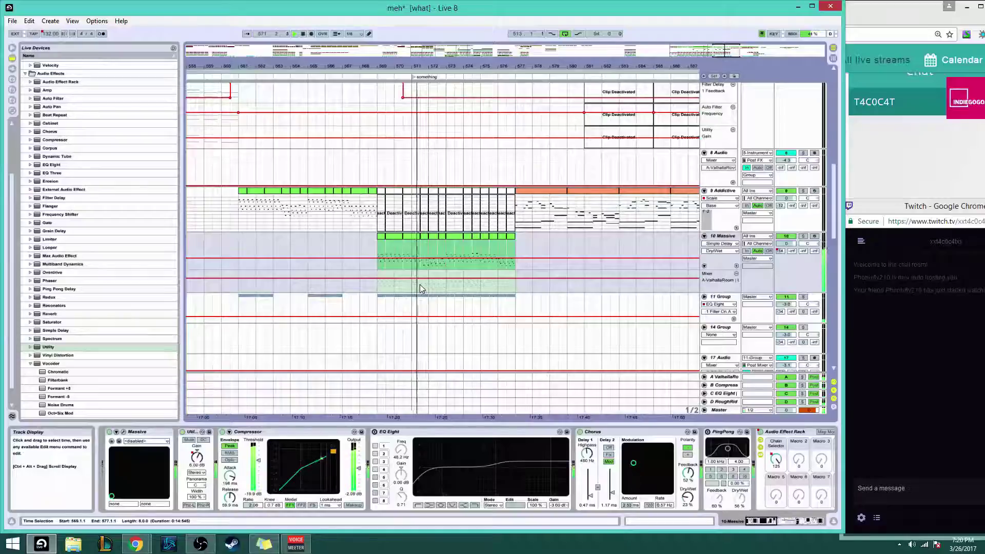
Solo the 10 Massive track and play its pasted clips from bar 569
scroll(415, 282, "down", 1)
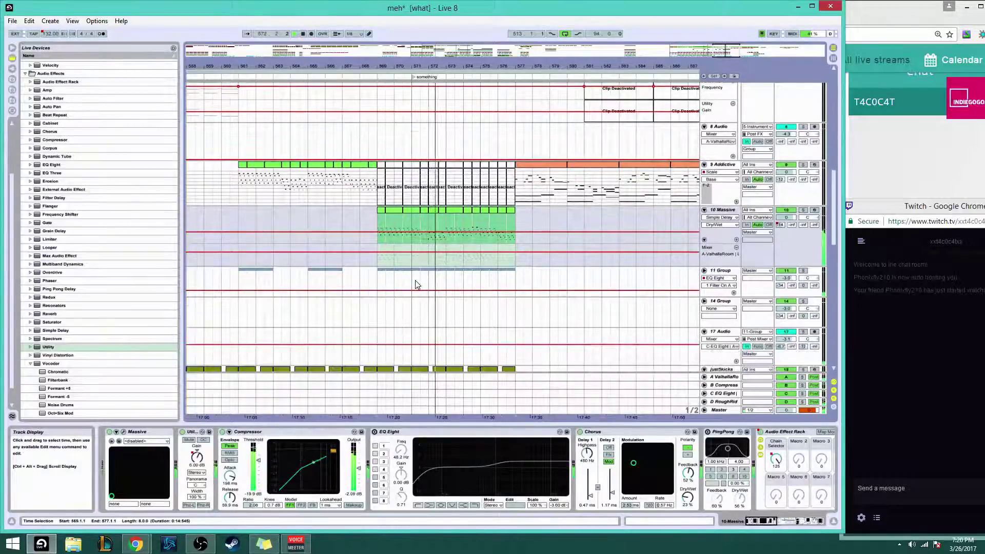
key("space")
left_click(380, 219)
scroll(381, 221, "up", 2)
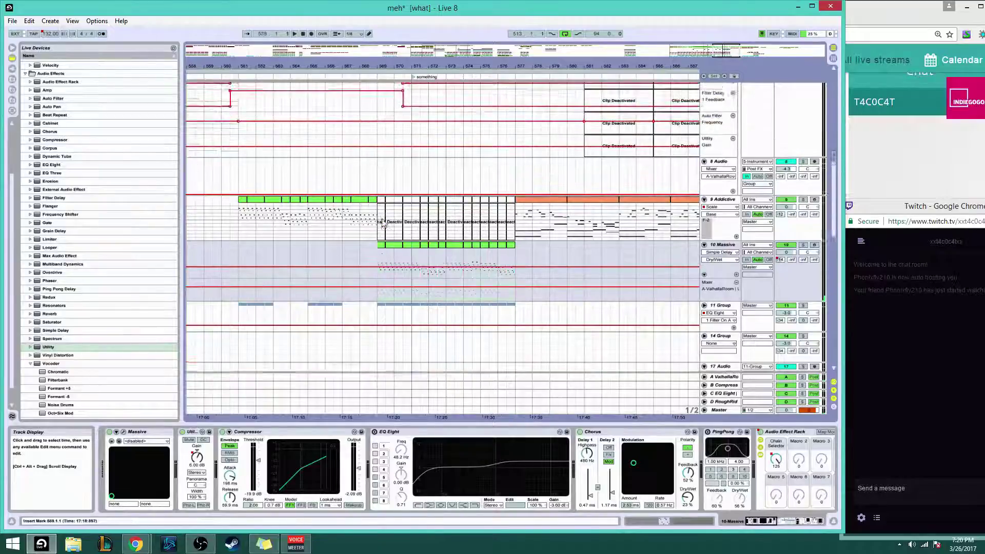
left_click(802, 254)
key("space")
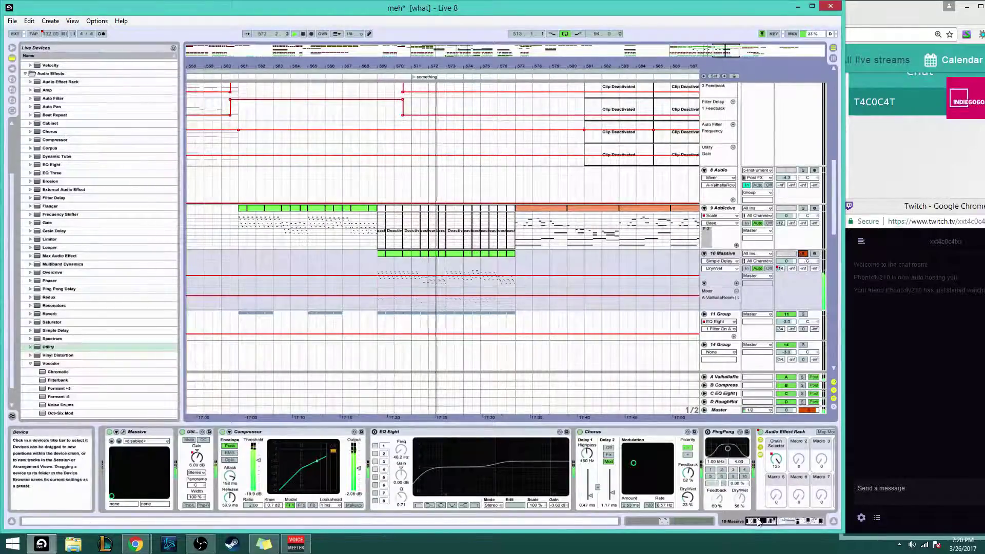
Try raising the Auto Filter's envelope attack automation over bars 569–577 on the 10 Massive track, and undo it
left_click_drag(764, 521, 807, 521)
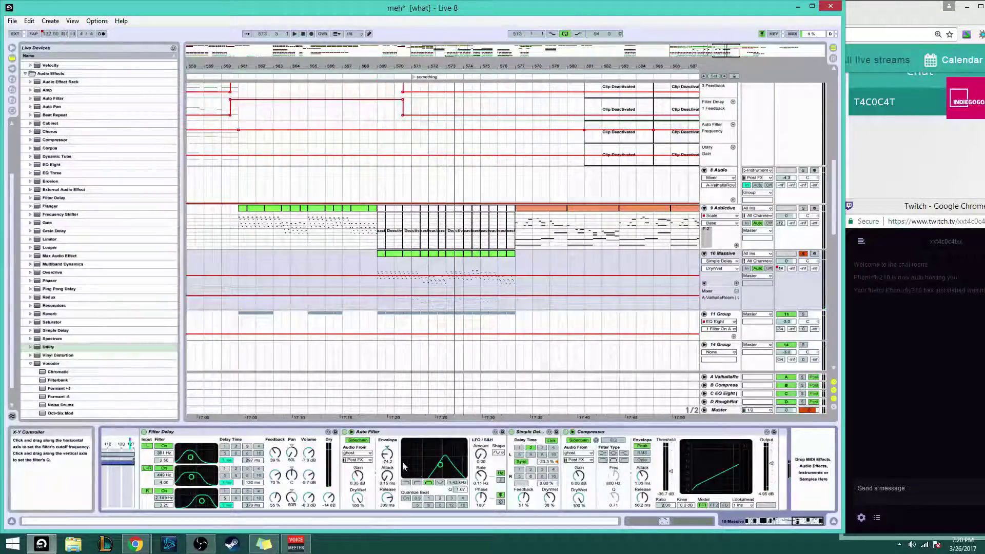
left_click(387, 506)
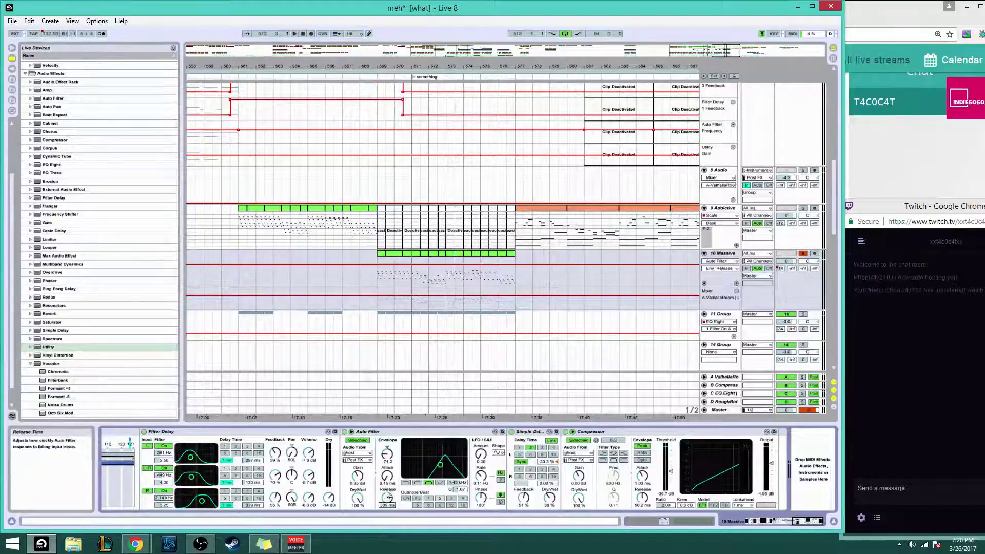
left_click(387, 476)
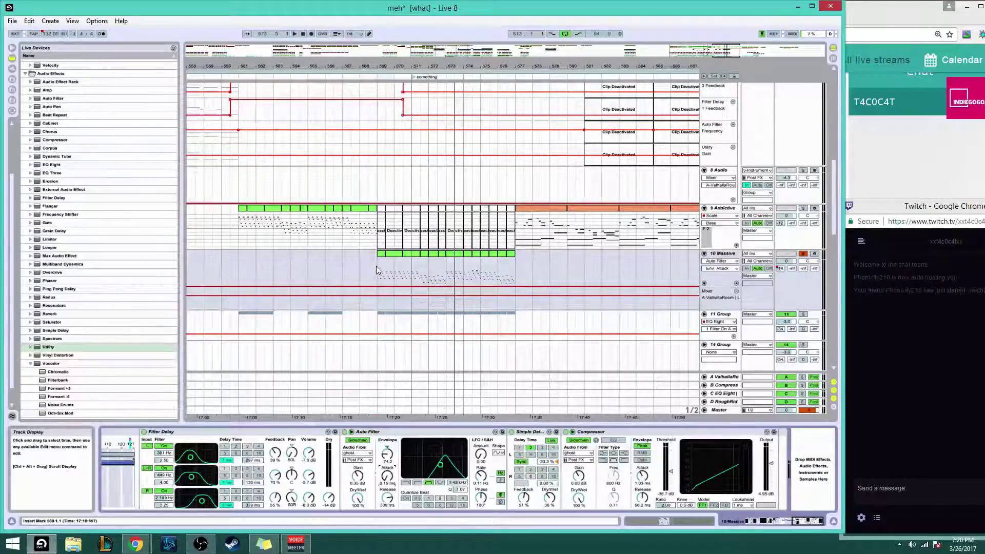
left_click_drag(377, 270, 501, 255)
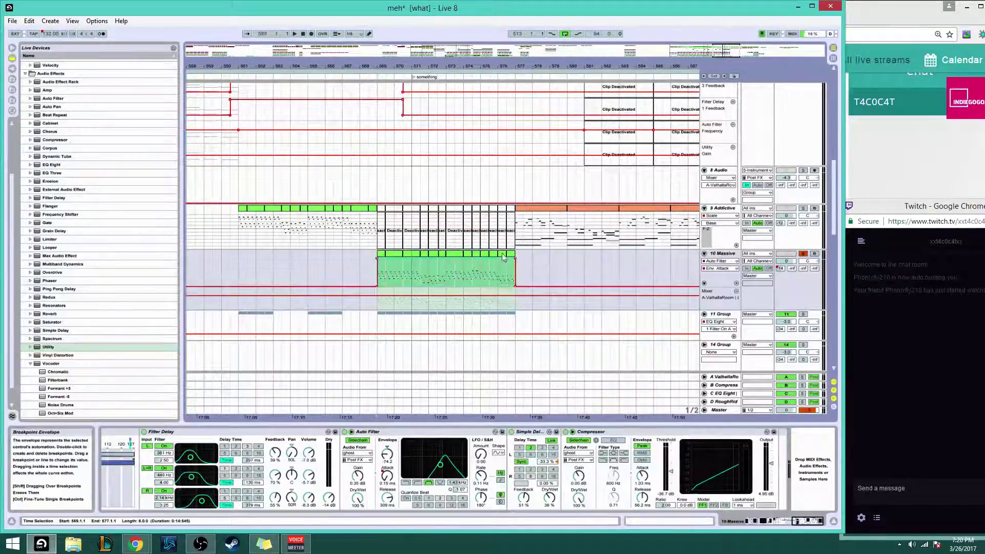
key("space")
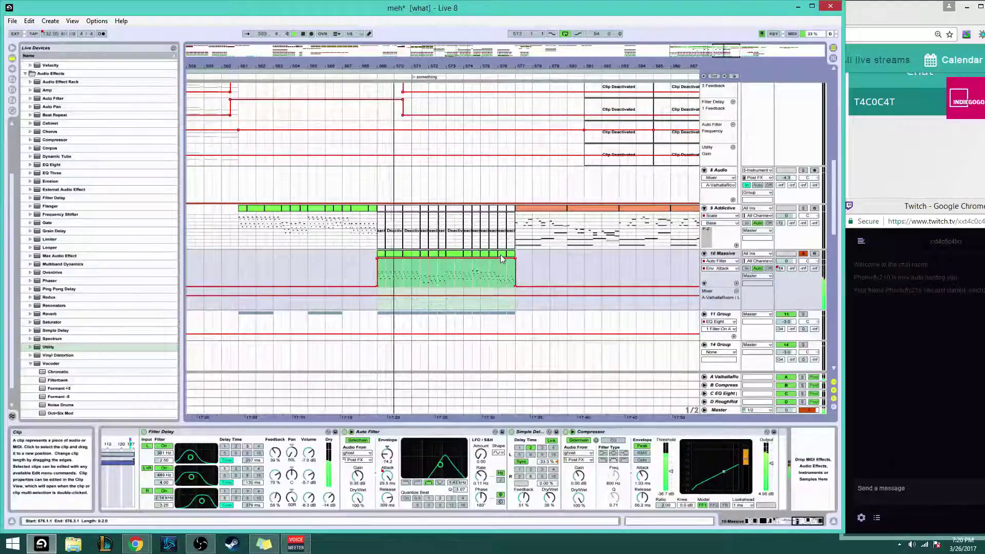
key("ctrl+z")
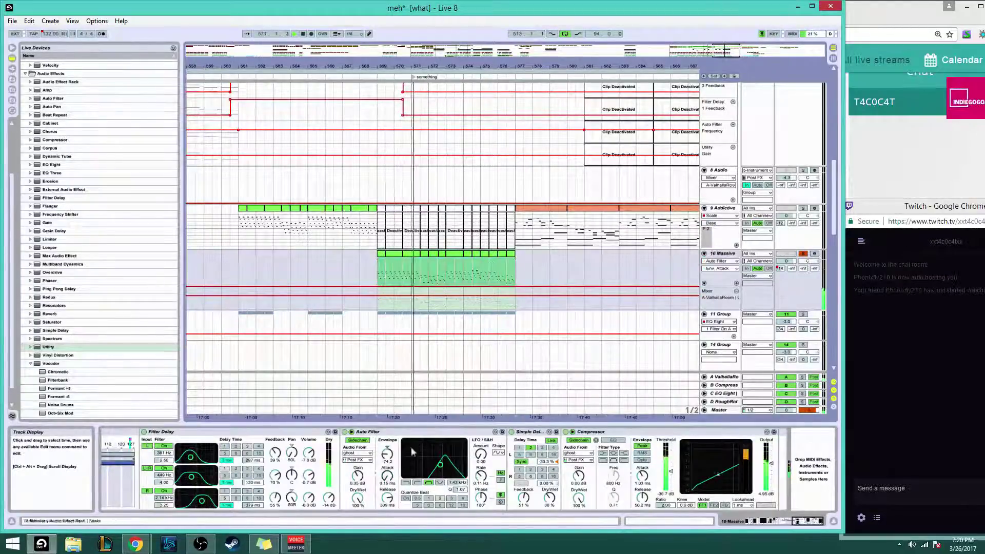
Raise the Auto Filter's envelope release automation to about 343 ms over bars 569–577 on the 10 Massive track and play that section
left_click(387, 498)
key("space")
left_click_drag(377, 275, 505, 263)
key("space")
key("space")
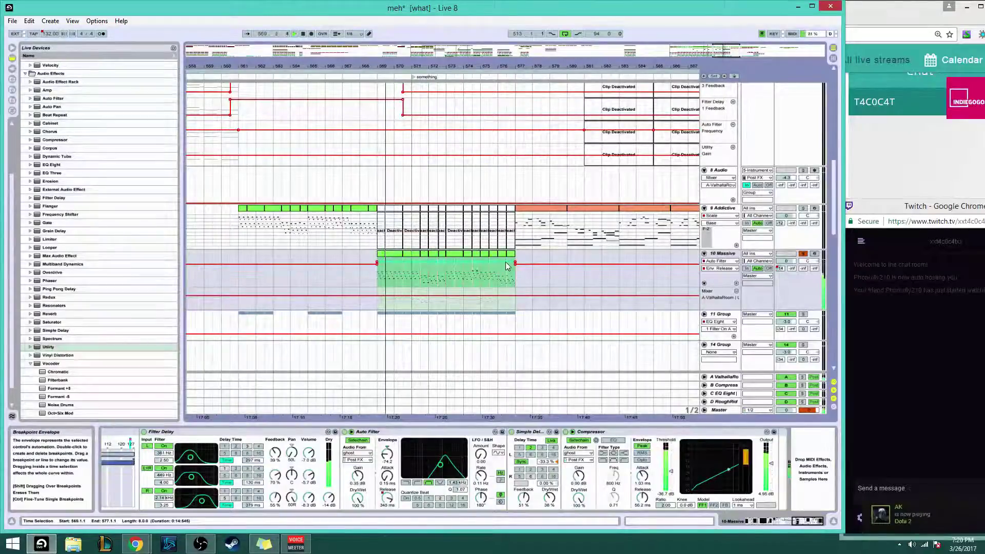
Unsolo the 10 Massive track and look through its device chain during playback
left_click(803, 254)
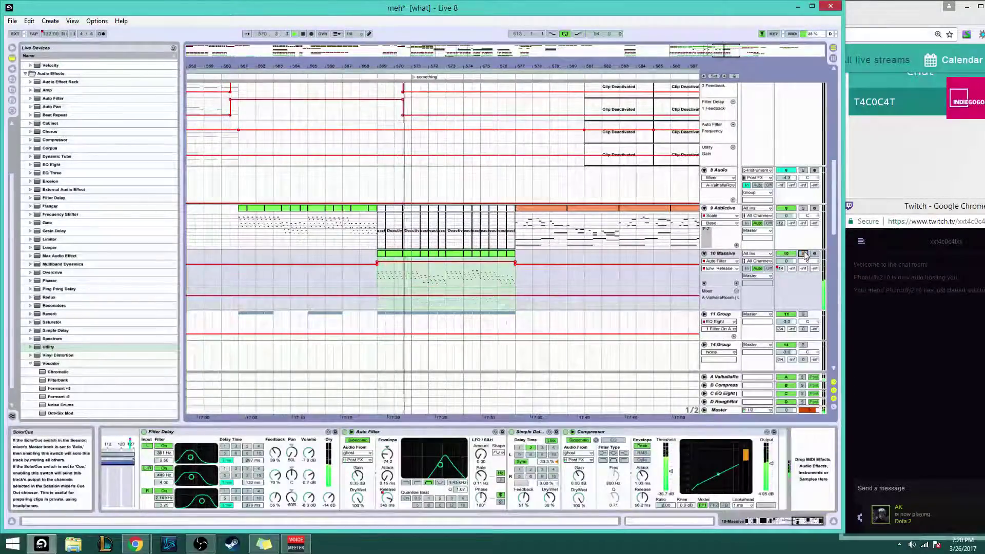
left_click_drag(803, 521, 718, 517)
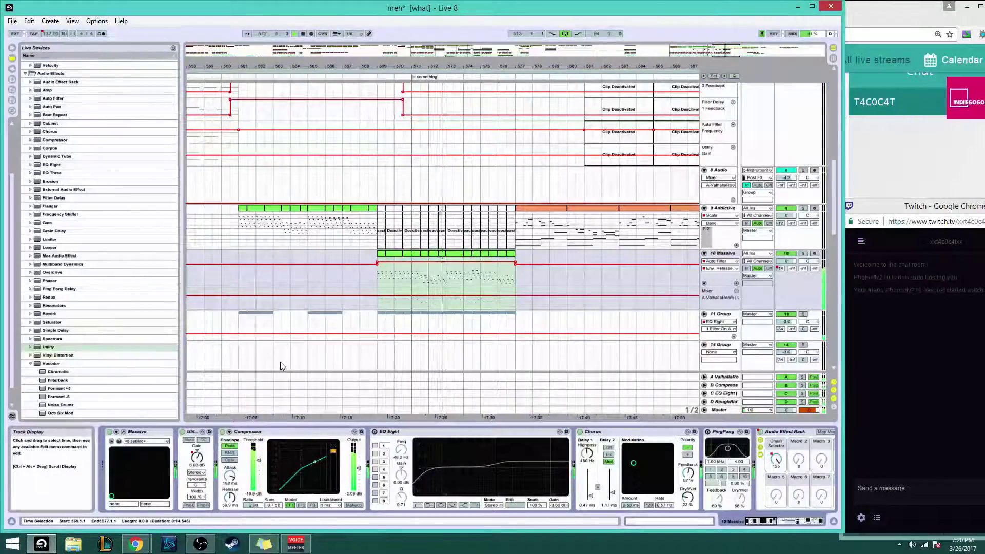
left_click_drag(763, 521, 810, 522)
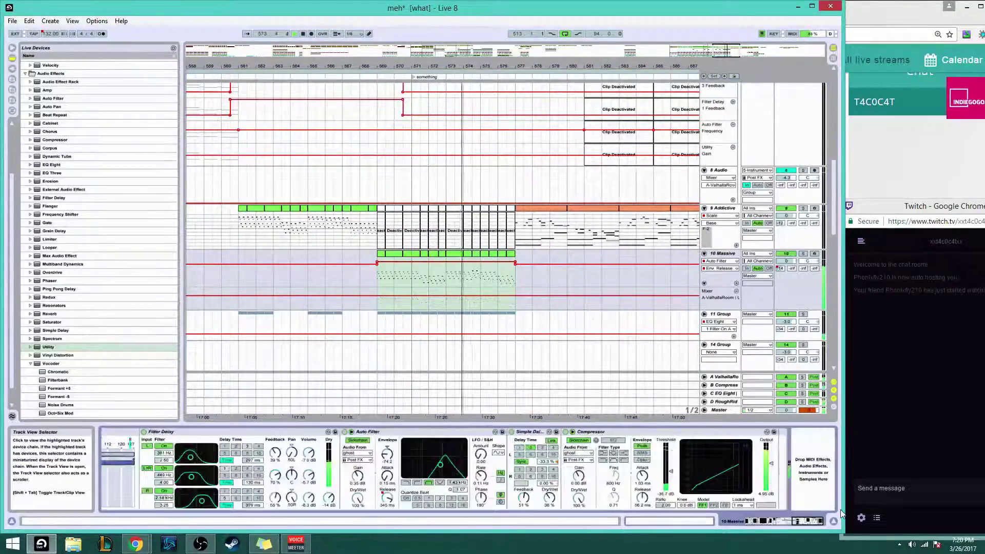
Try lowering the Auto Filter's resonance automation slightly over bars 569–577 on the 10 Massive track
left_click(463, 489)
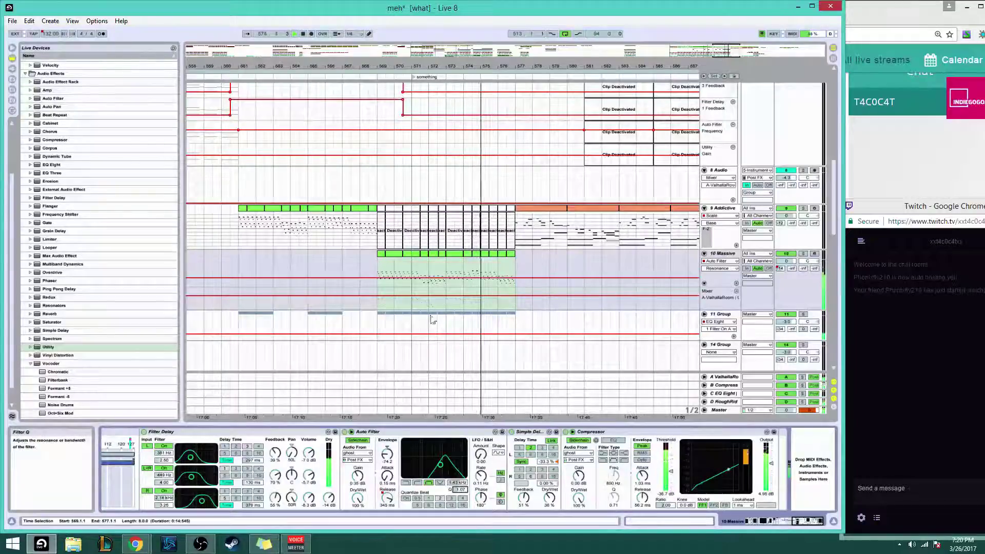
left_click_drag(374, 281, 513, 287)
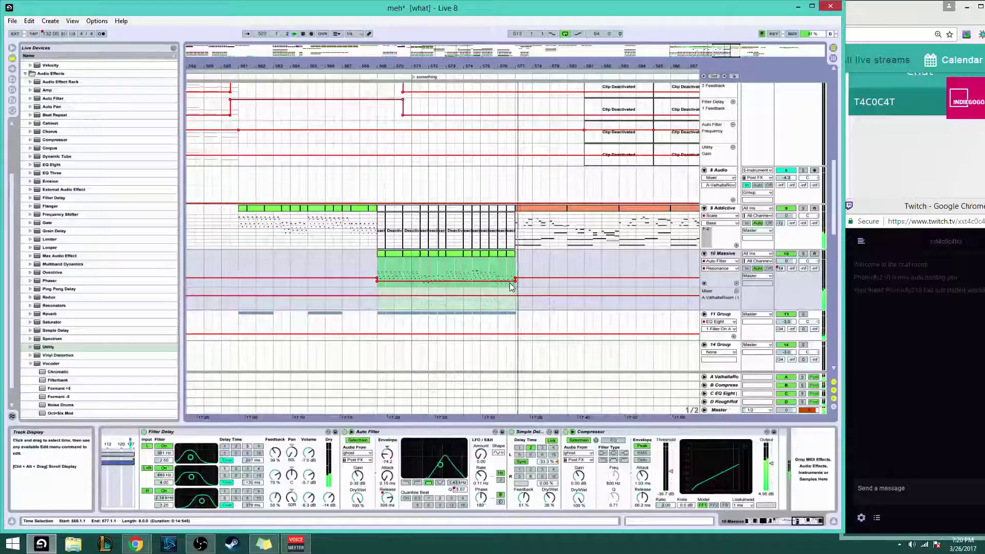
left_click(239, 260)
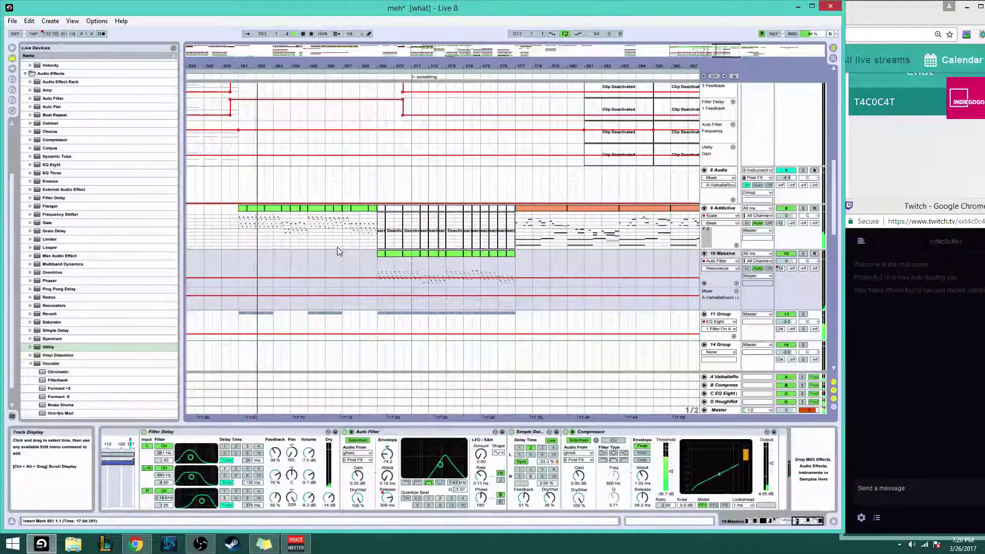
Reactivate the deactivated clips at bars 569–577 on the 9 Addictive track and consolidate them into one clip
left_click(381, 214)
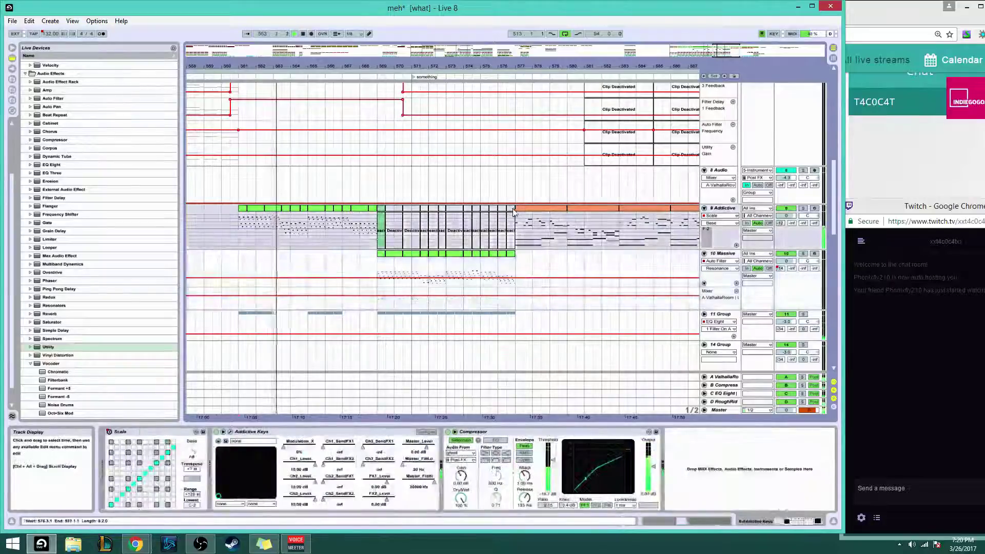
left_click(513, 211, "shift")
right_click(515, 211)
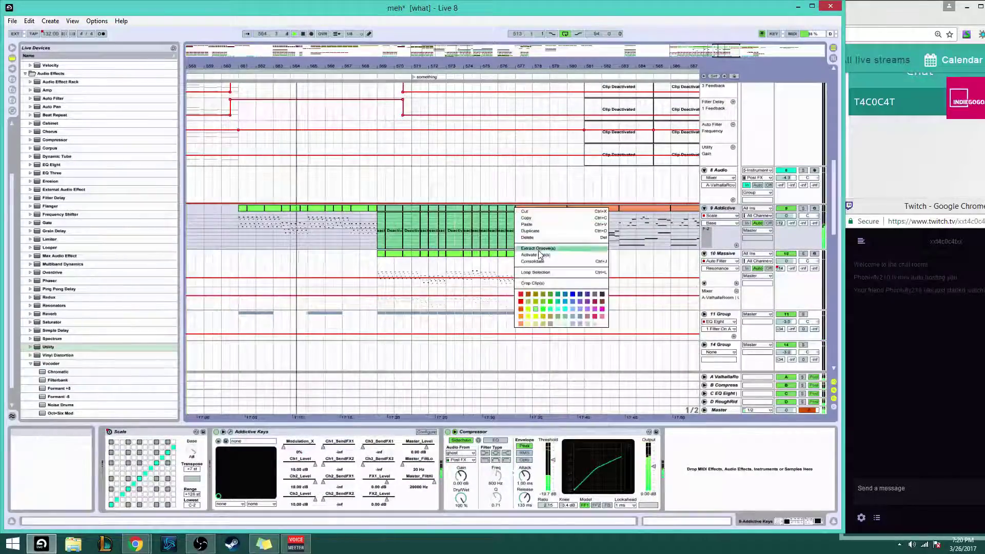
left_click(540, 256)
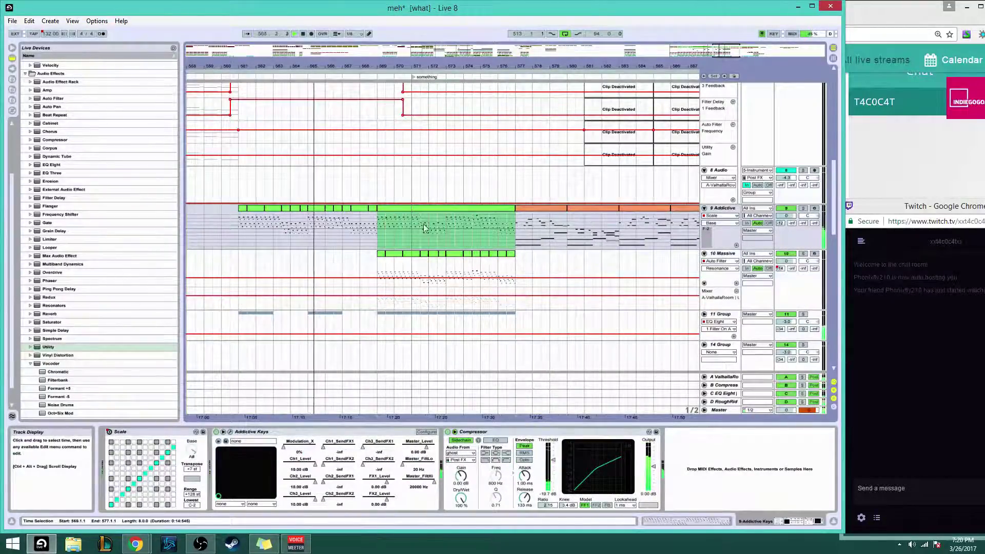
key("ctrl+j")
Transpose all notes of the consolidated 9 Addictive clip down one octave
double_click(408, 208)
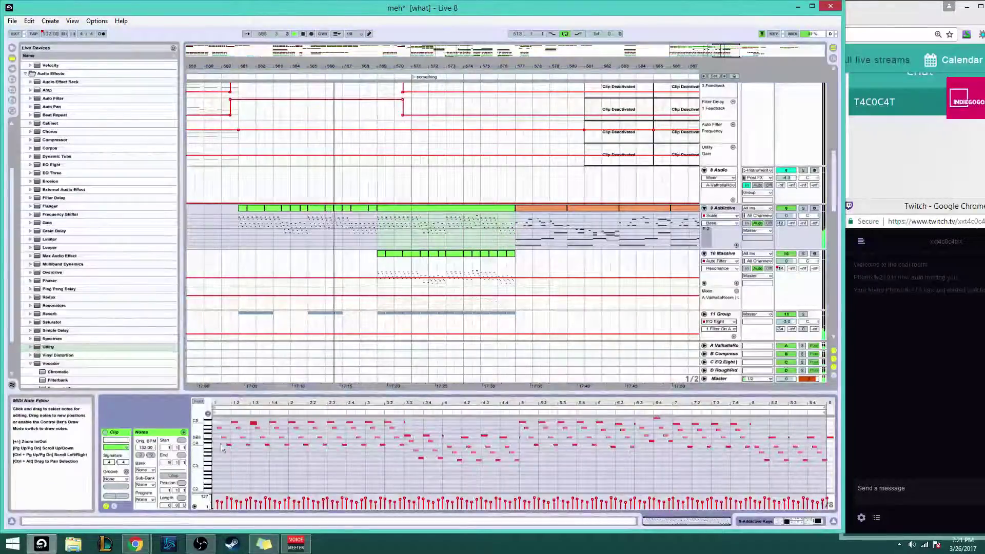
scroll(215, 481, "down", 1)
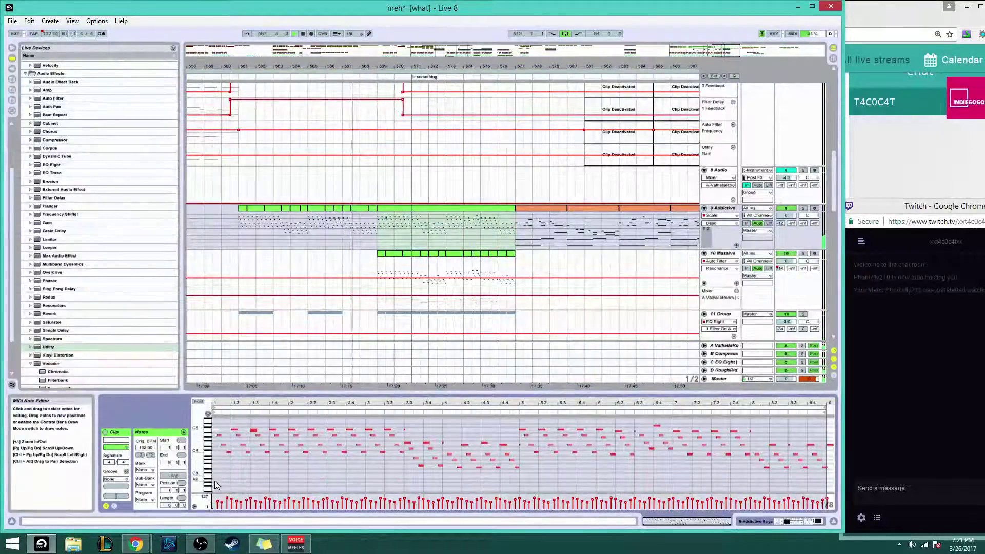
key("ctrl+a")
scroll(215, 481, "up", 2)
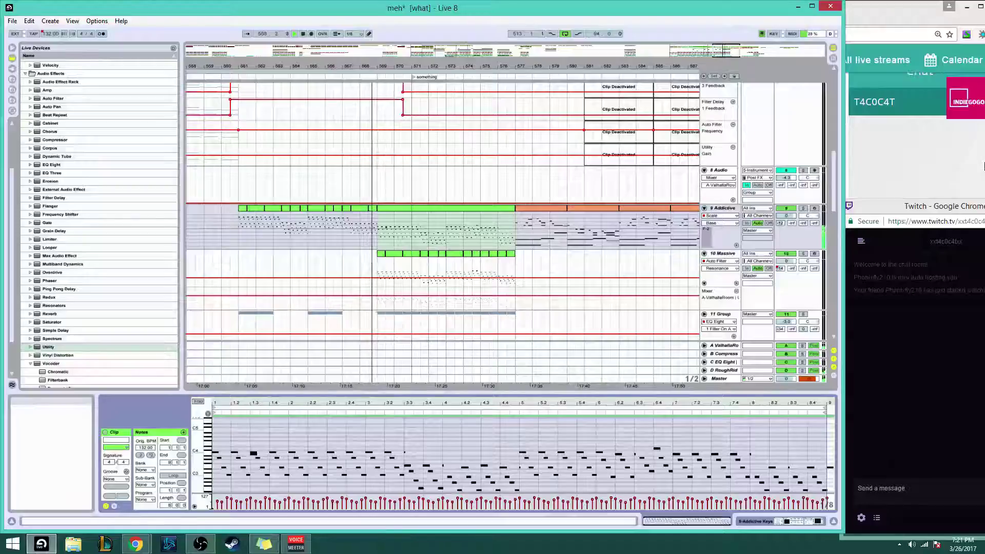
Lower the Compressor's threshold automation to about -33 dB over bars 569–577 on the 9 Addictive track
left_click(722, 209)
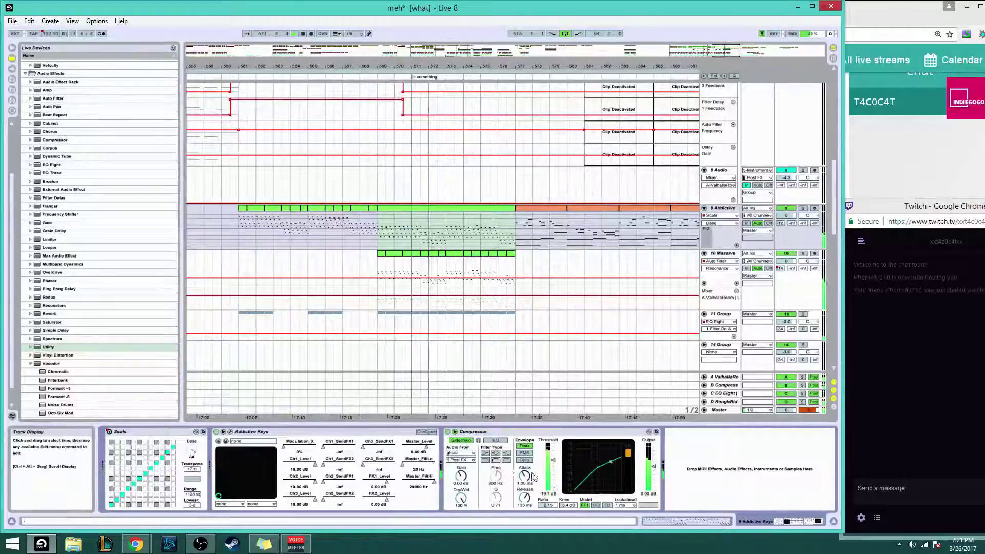
left_click(555, 495)
left_click_drag(481, 243, 507, 236)
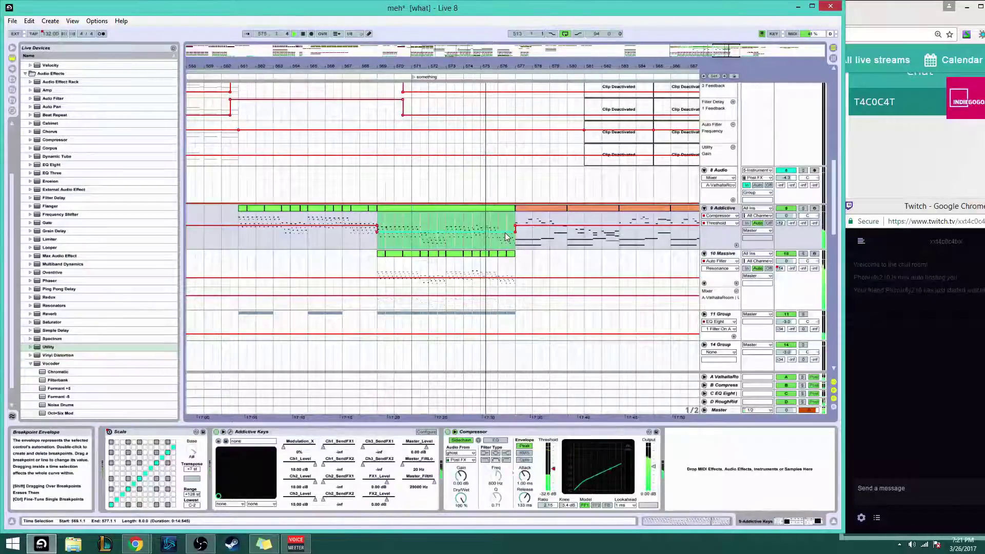
Deactivate all the clips at bars 569–577 on the 10 Massive track
left_click(385, 252)
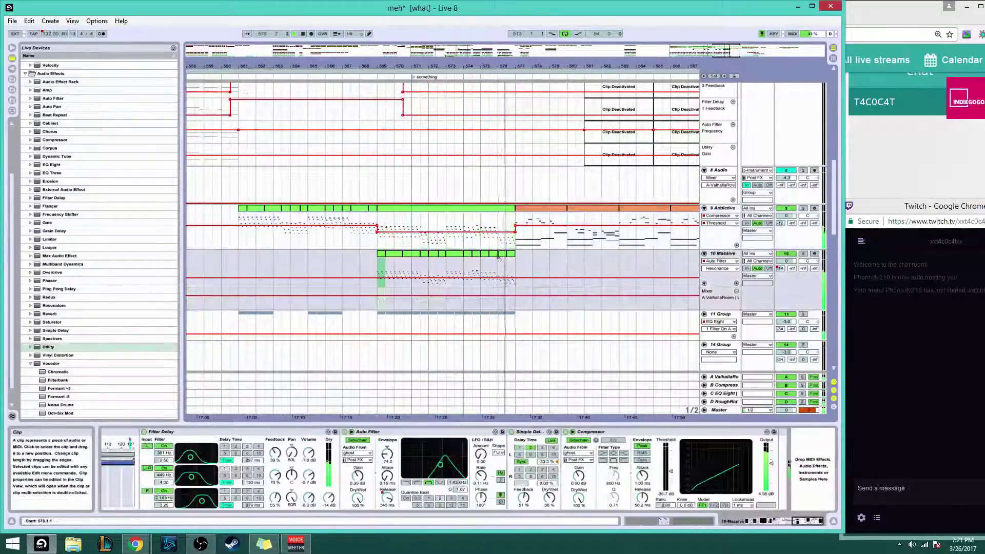
right_click(514, 256)
left_click(536, 301)
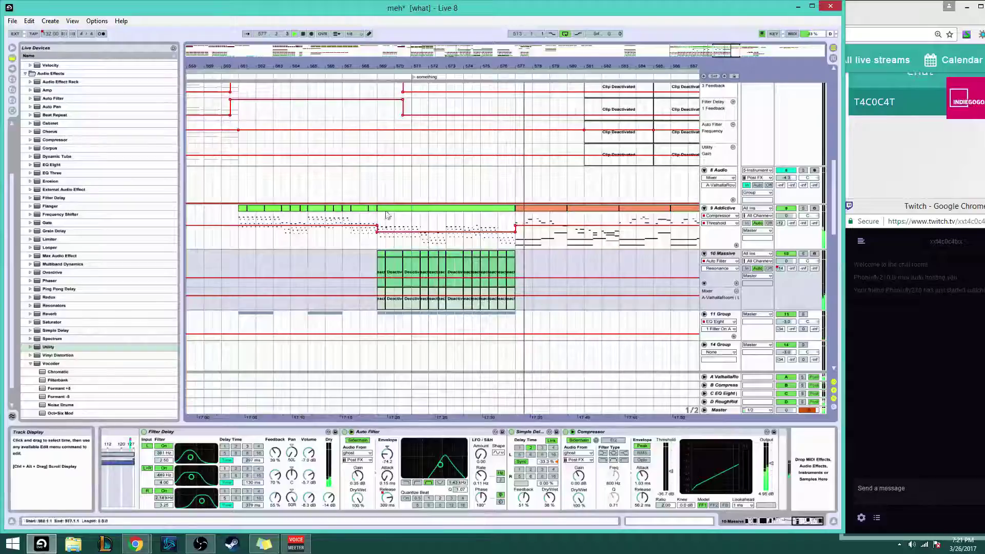
Examine the clips and automation on the instrument tracks before and after bars 561–577 during playback
left_click(374, 209)
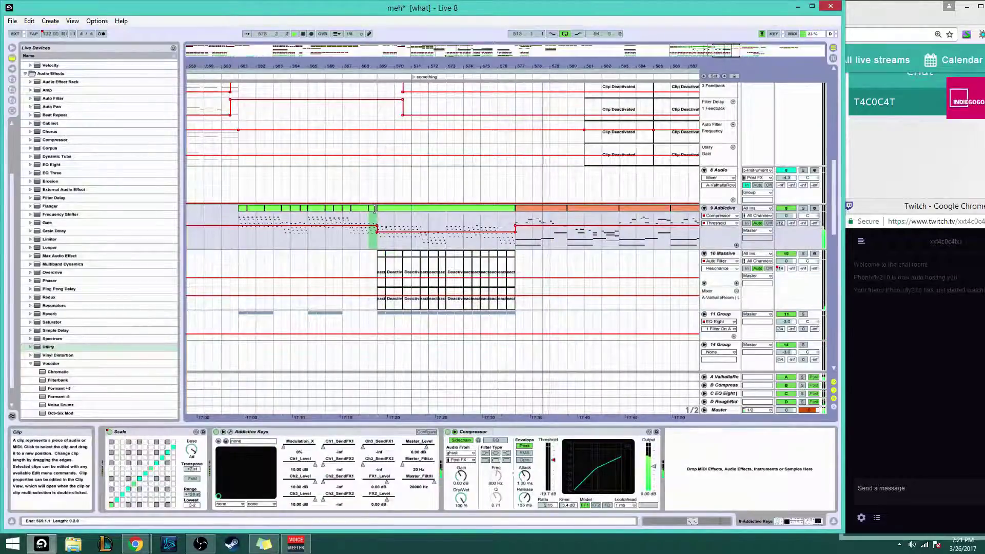
scroll(375, 209, "down", 3)
scroll(378, 208, "up", 2)
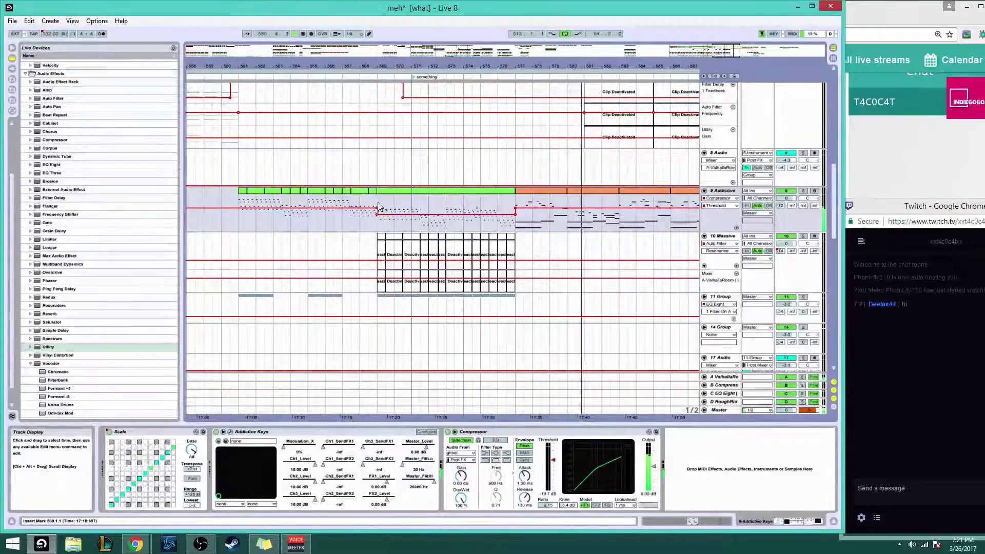
scroll(378, 204, "up", 3)
left_click_drag(727, 54, 717, 43)
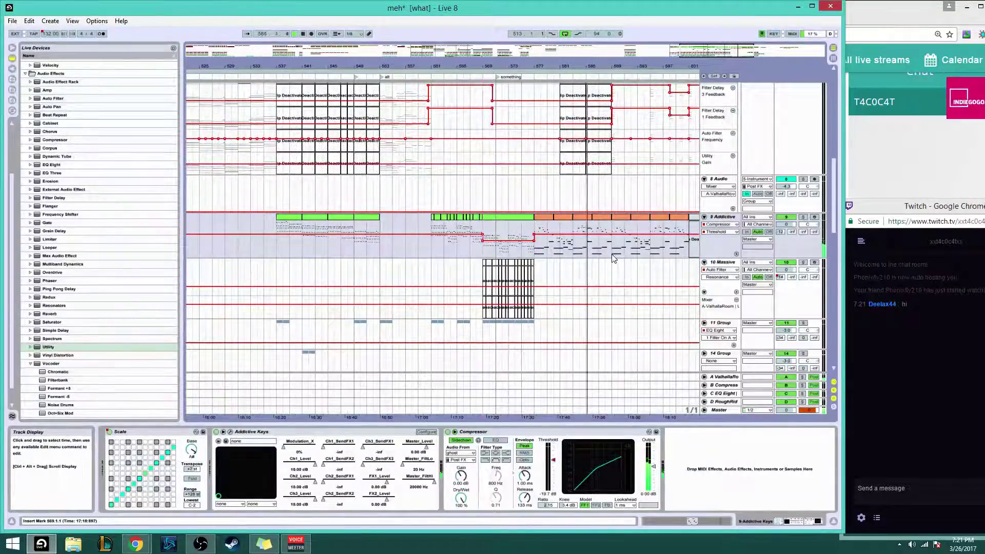
scroll(614, 260, "up", 2)
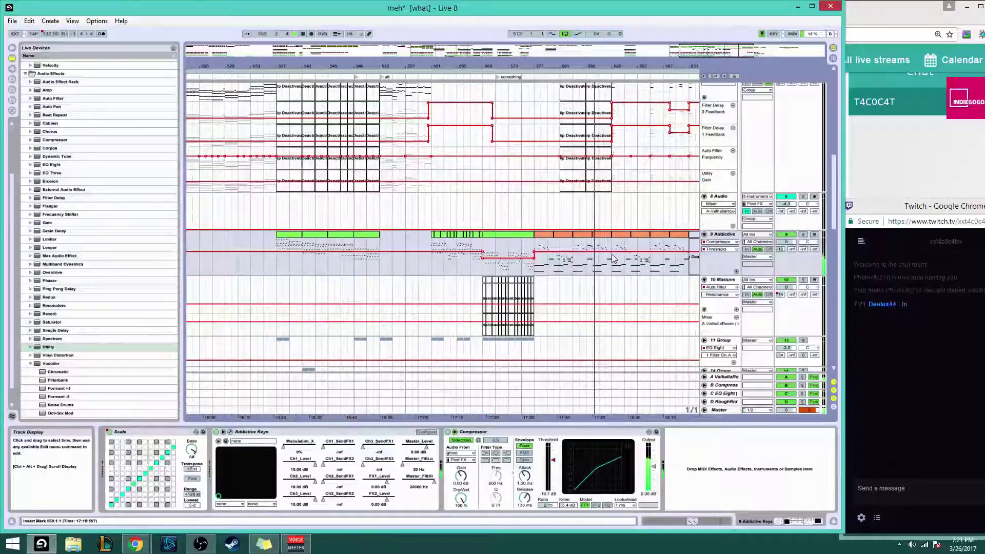
scroll(614, 260, "up", 8)
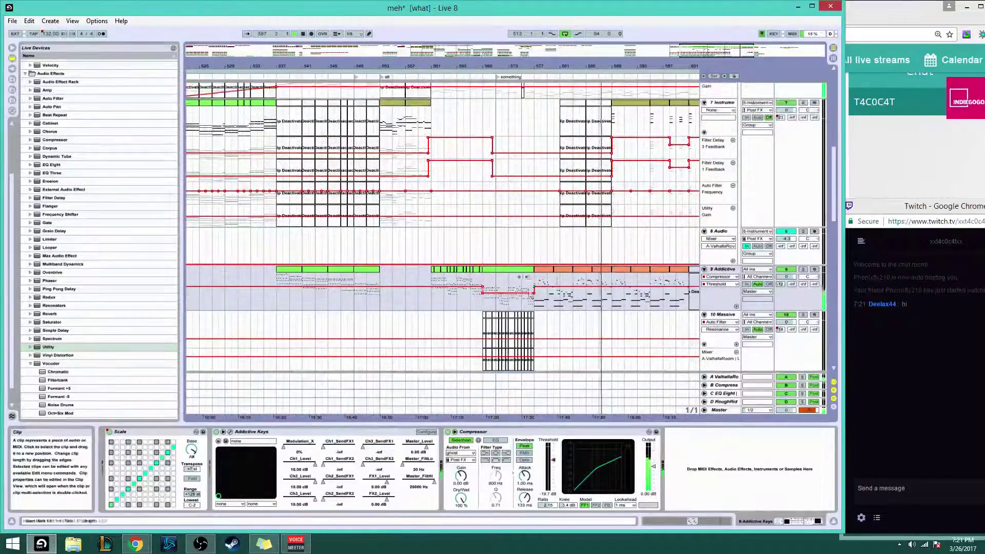
scroll(311, 162, "up", 3)
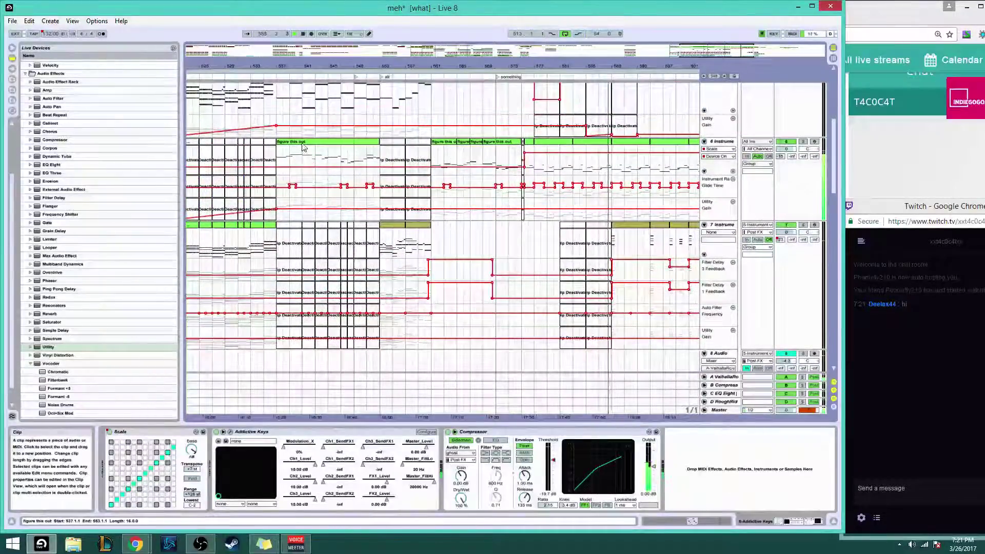
Inspect the bar 537–553 clips on the 6 and 5 Instrument tracks and play the arrangement from bar 553
left_click(358, 167)
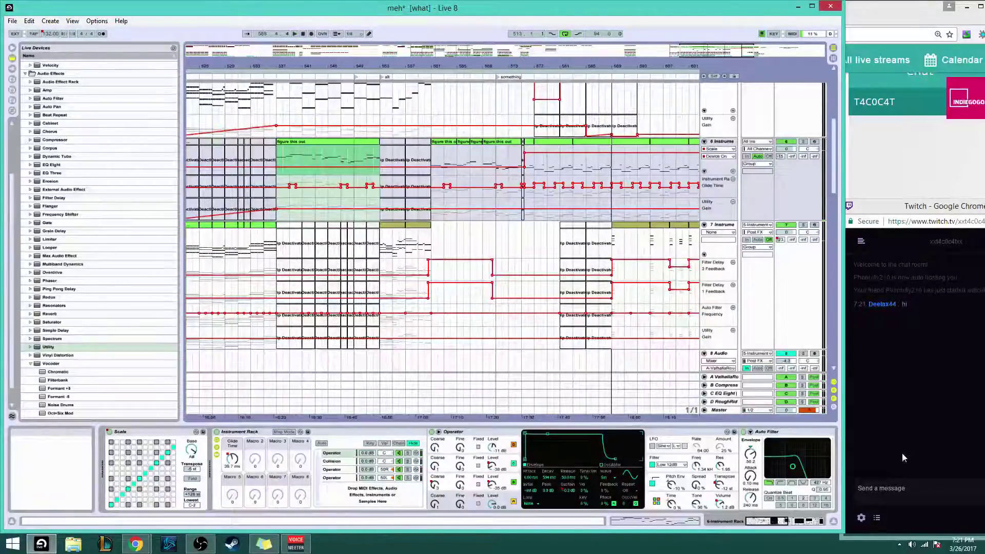
scroll(332, 231, "up", 7)
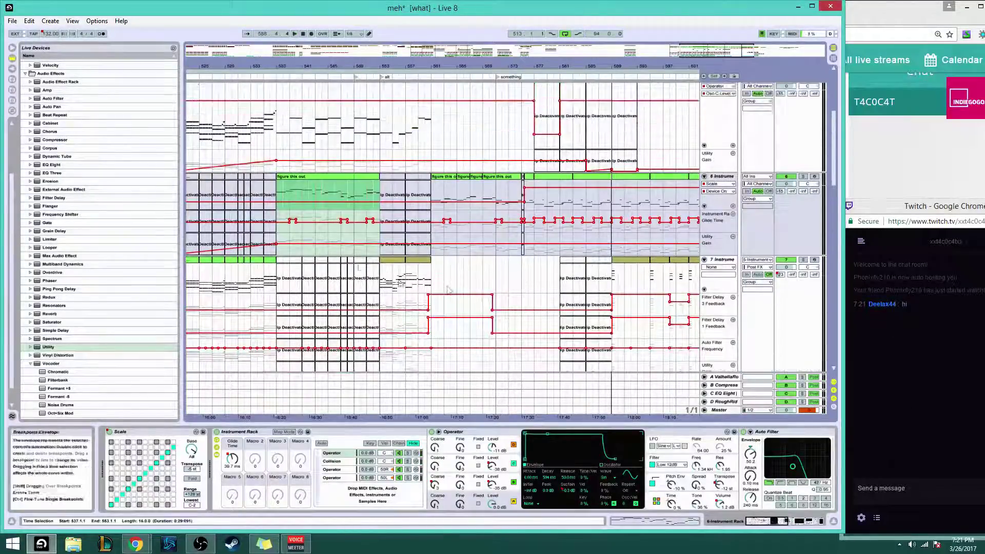
left_click(307, 159)
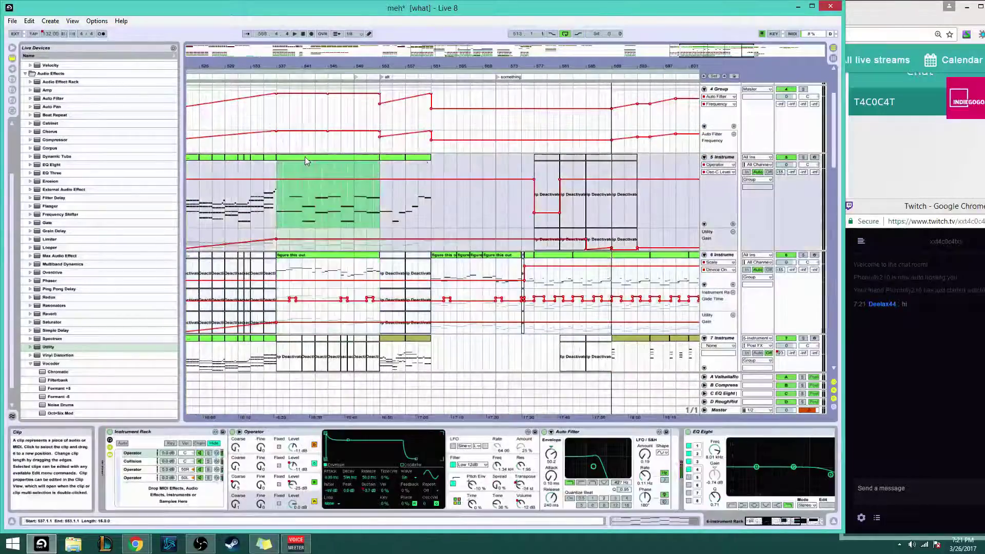
key("space")
key("Right")
key("space")
key("space")
Look through the tracks down to the cats track and place the insert marker at the end of its clips, at bar 561
scroll(430, 227, "down", 7)
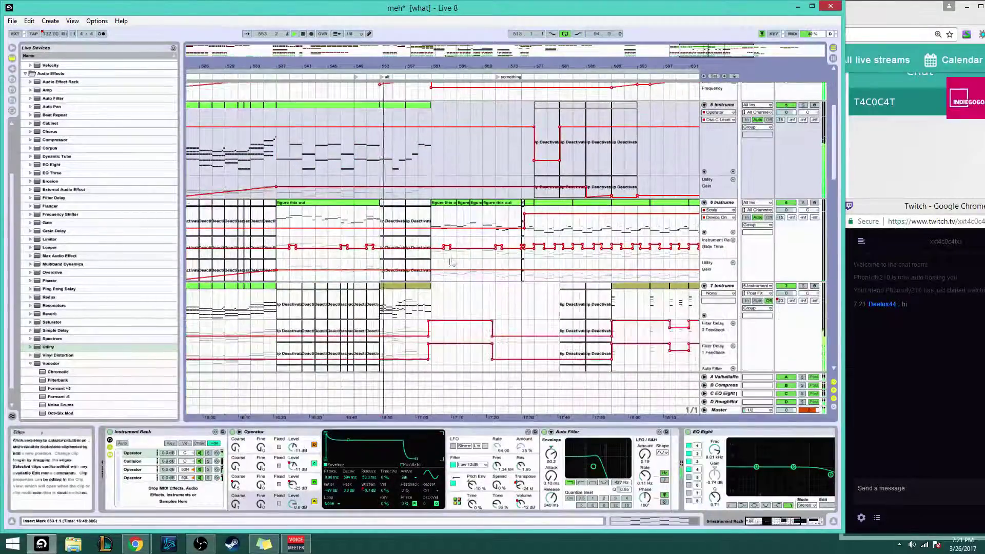
left_click(435, 242)
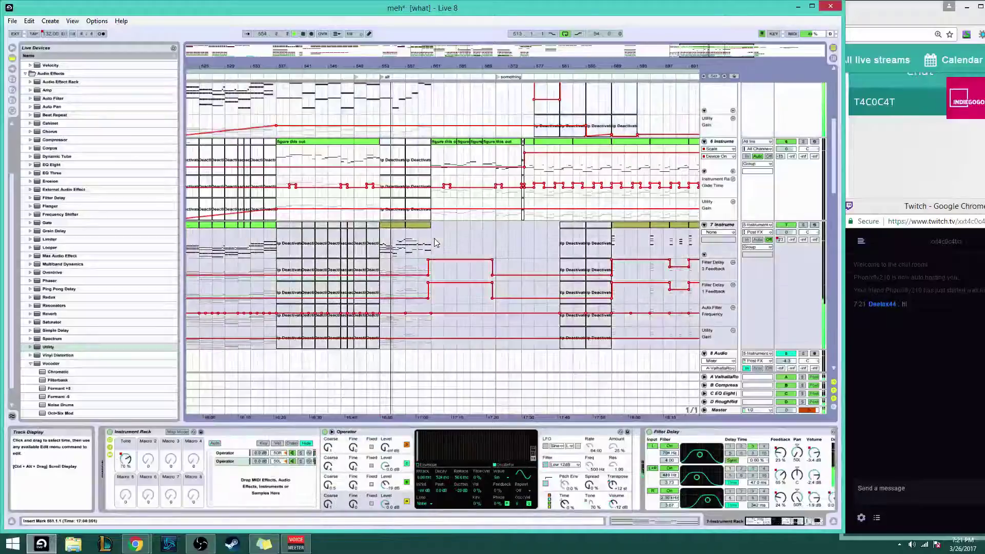
scroll(439, 246, "down", 12)
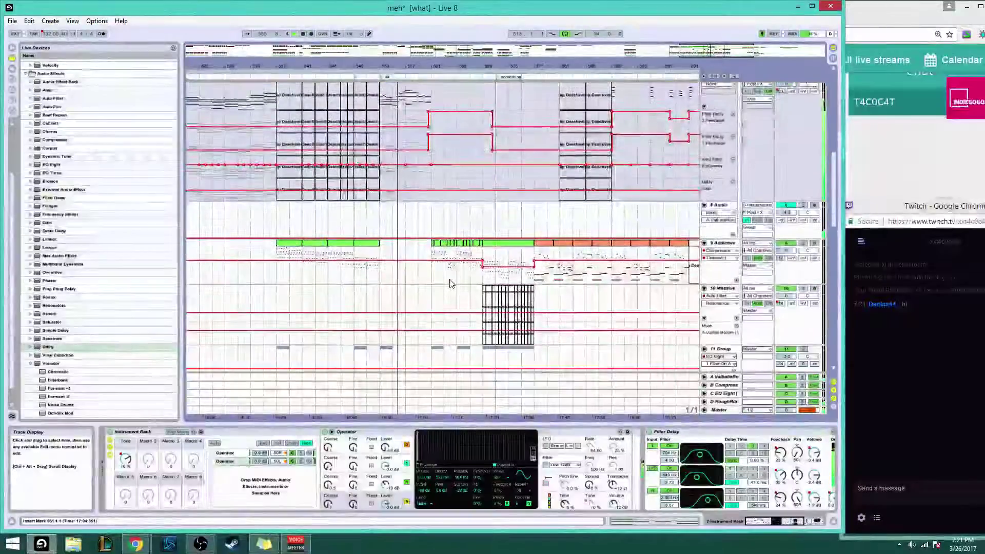
scroll(454, 296, "down", 20)
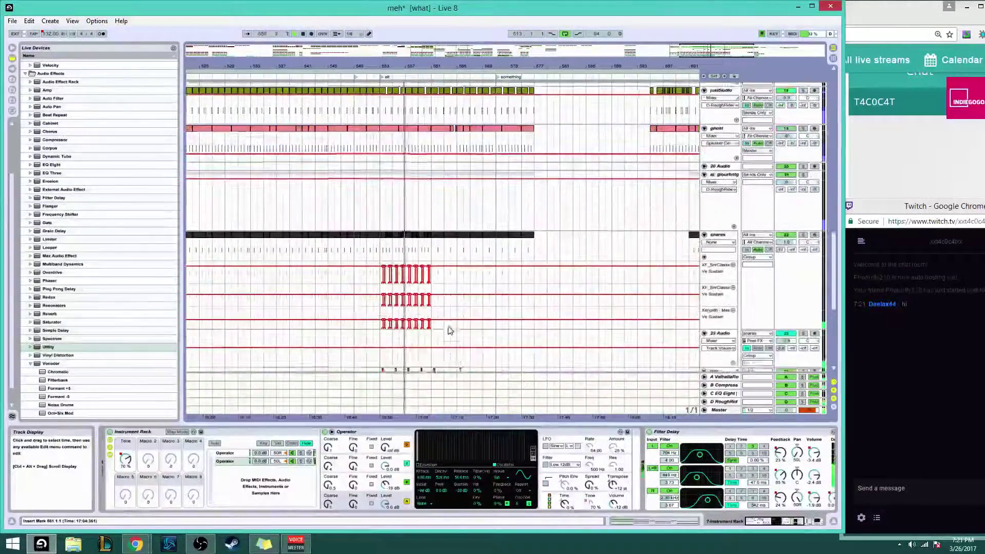
scroll(450, 331, "down", 7)
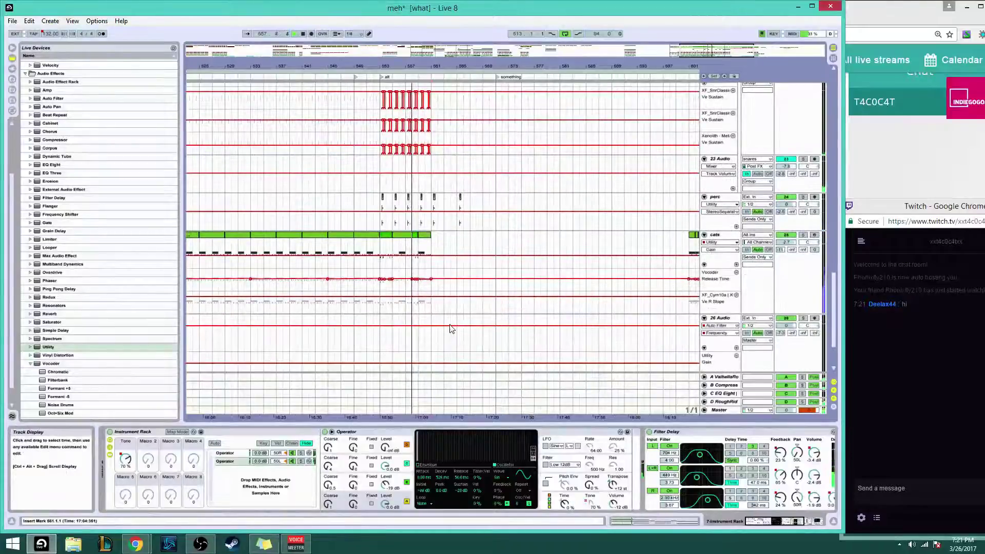
left_click_drag(690, 50, 690, 520)
left_click(423, 238)
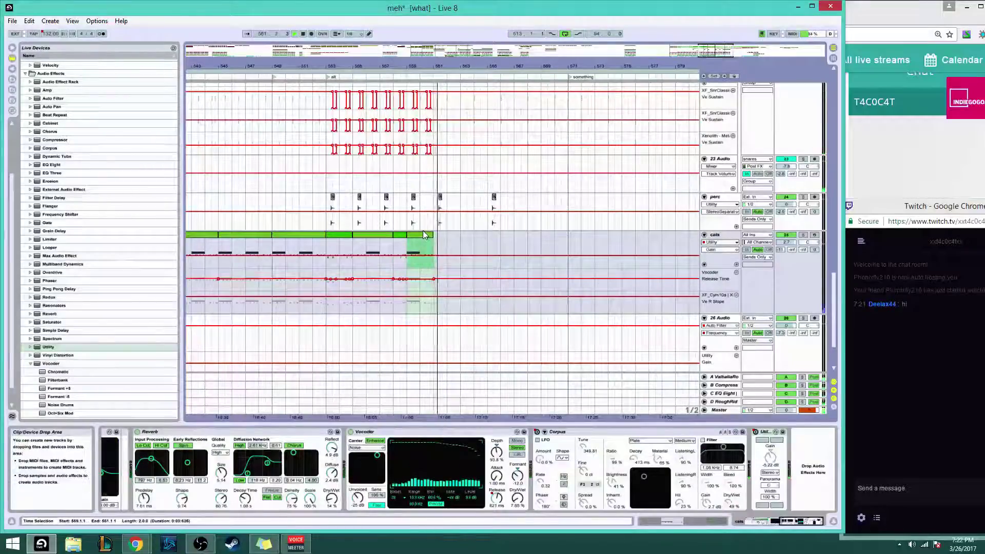
left_click(437, 244)
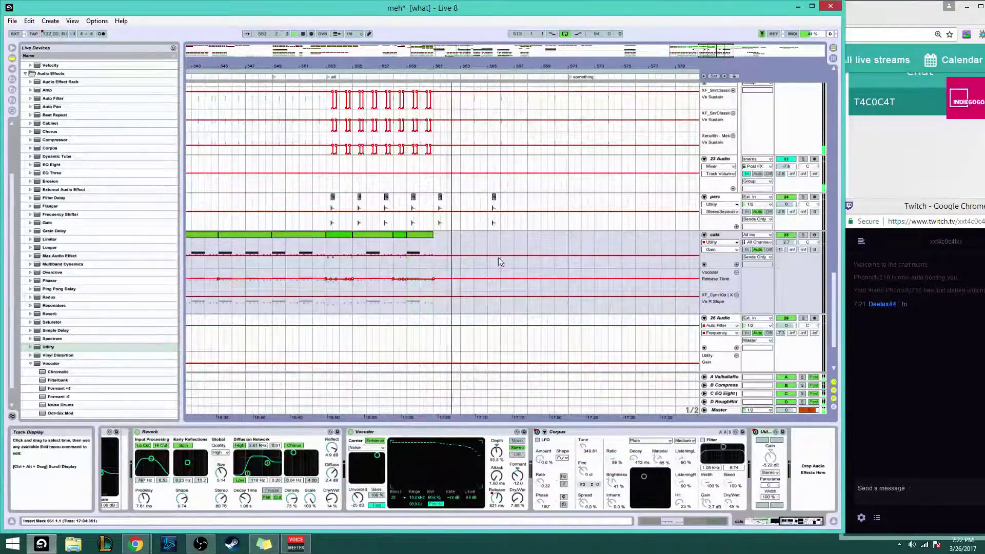
Review the tracks back up to 6 Instrument and select its "figure this out" clip starting at bar 569
scroll(508, 257, "down", 2)
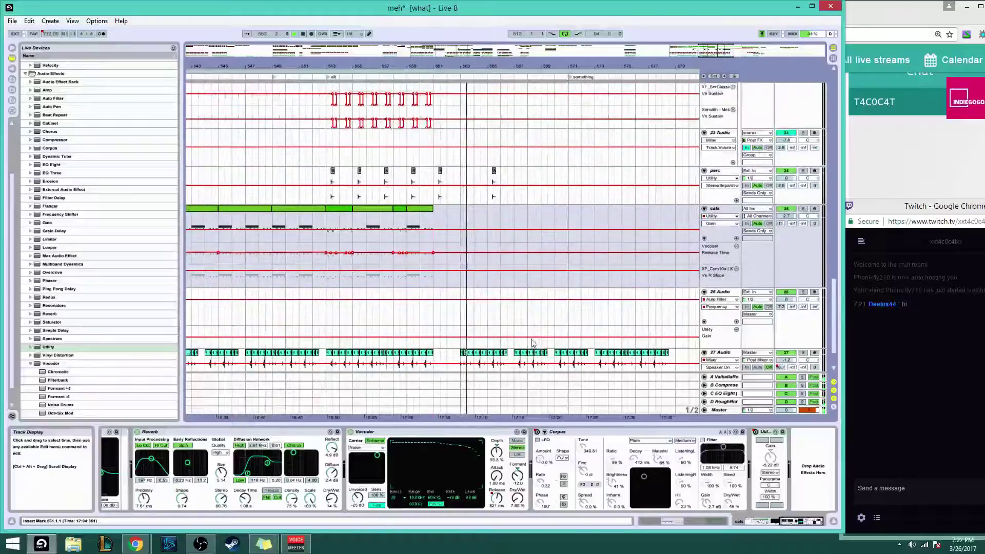
scroll(534, 345, "up", 10)
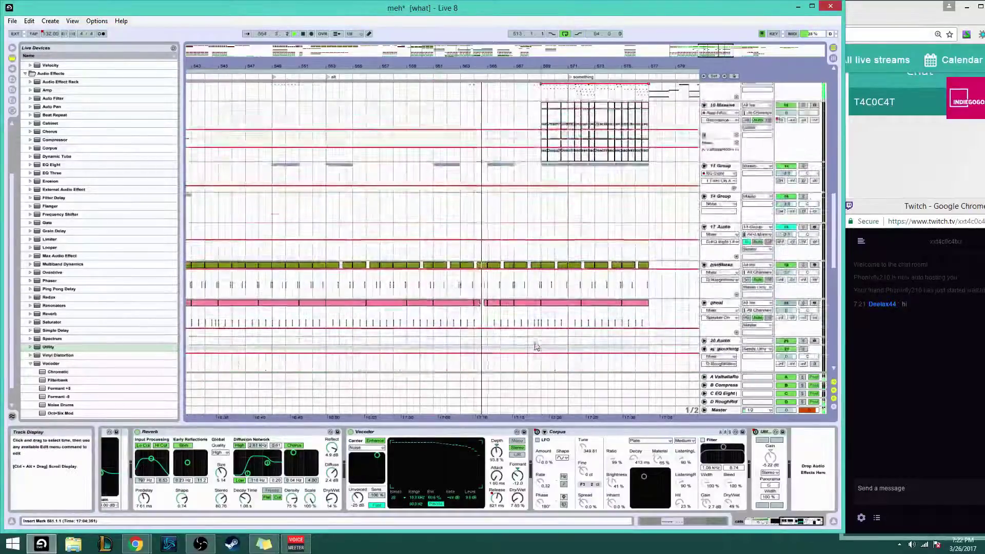
scroll(536, 347, "up", 10)
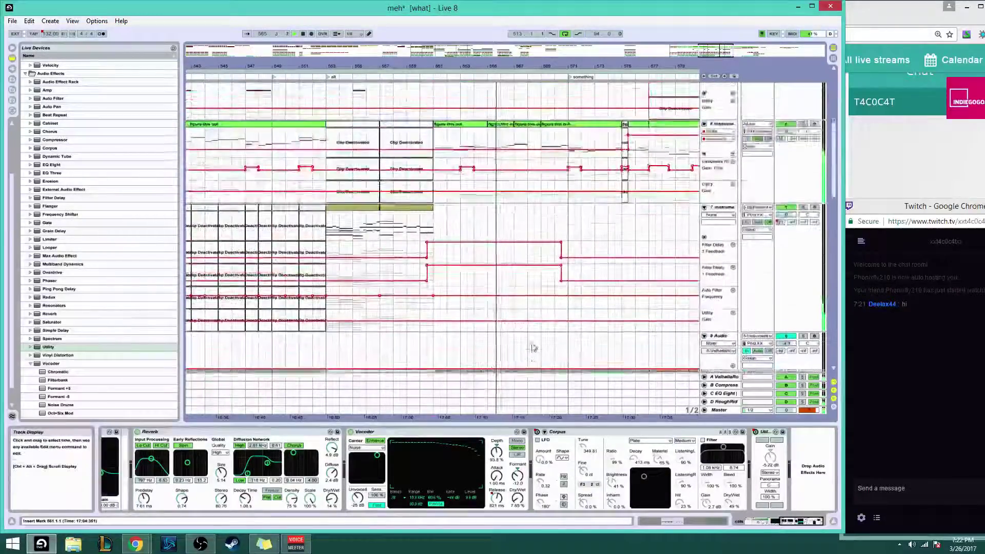
scroll(533, 348, "up", 3)
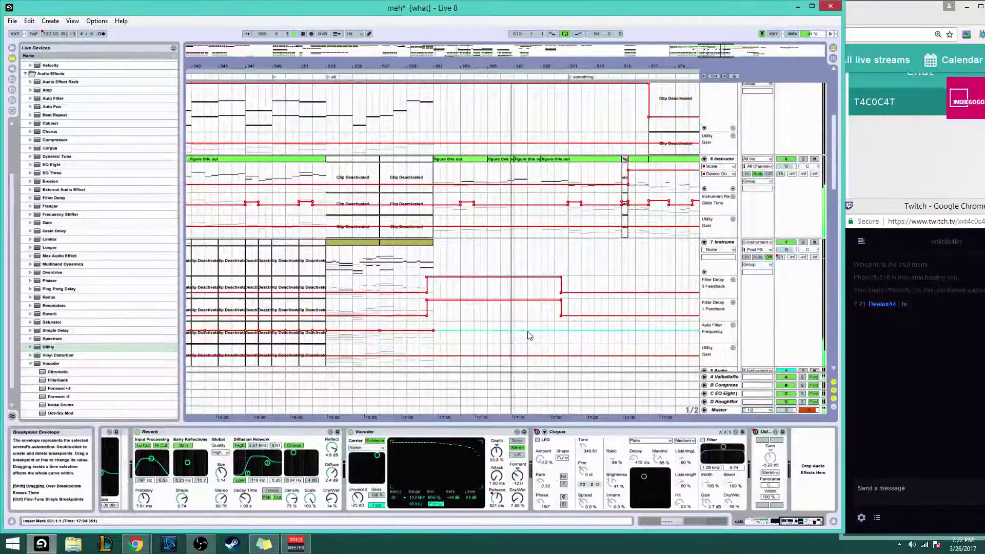
left_click(529, 160)
left_click(541, 149)
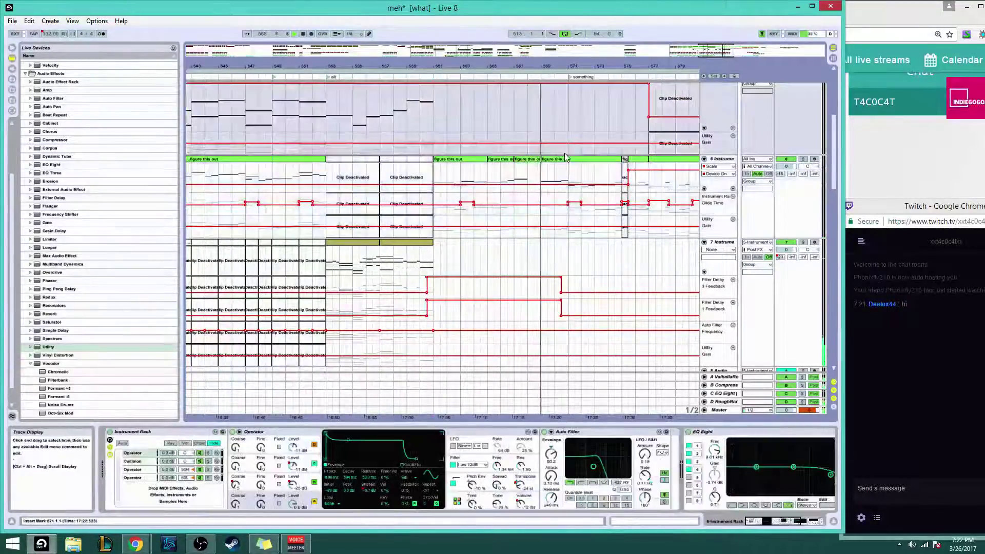
left_click(562, 158)
left_click_drag(662, 63, 529, 64)
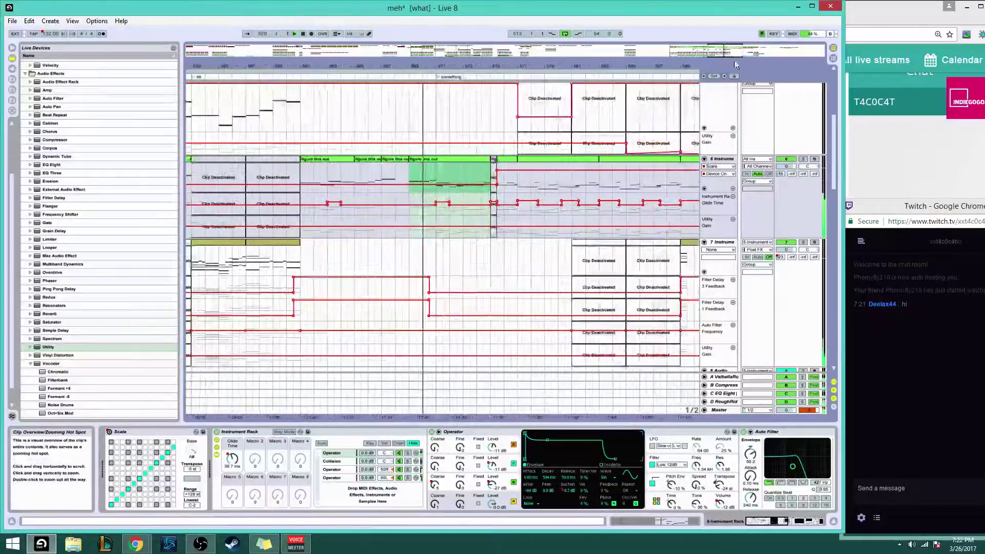
Compare the notes in the Addictive clip at bars 569–577 with those in the clips just before bar 569
key("space")
scroll(513, 287, "down", 1)
scroll(461, 314, "down", 3)
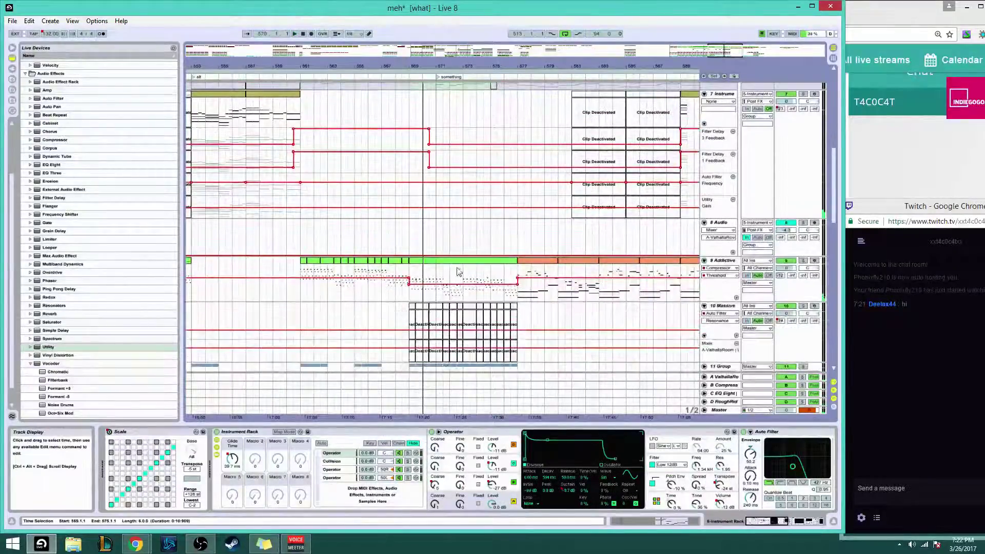
left_click(454, 260)
scroll(254, 439, "down", 3)
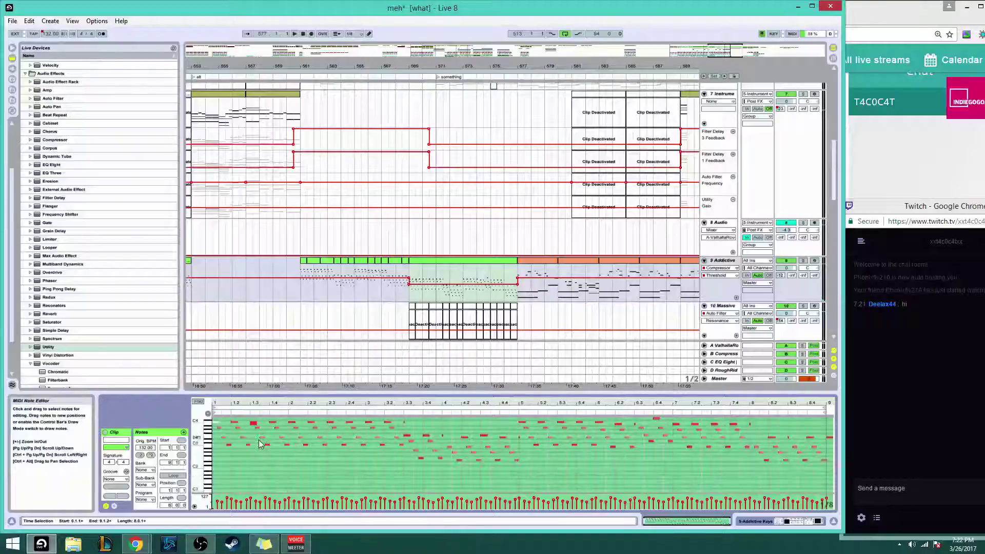
left_click(224, 437)
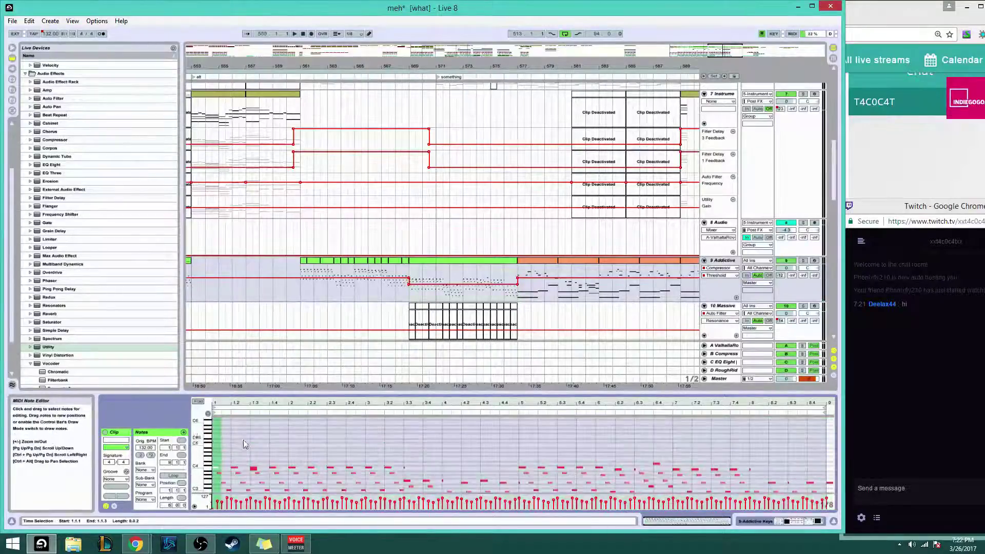
scroll(246, 444, "up", 2)
key("ctrl+z")
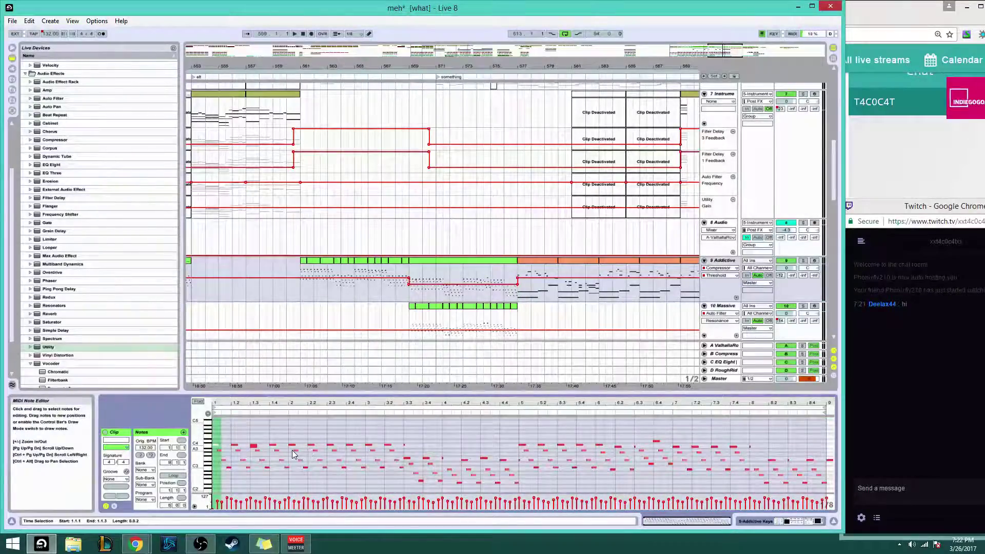
key("ctrl+y")
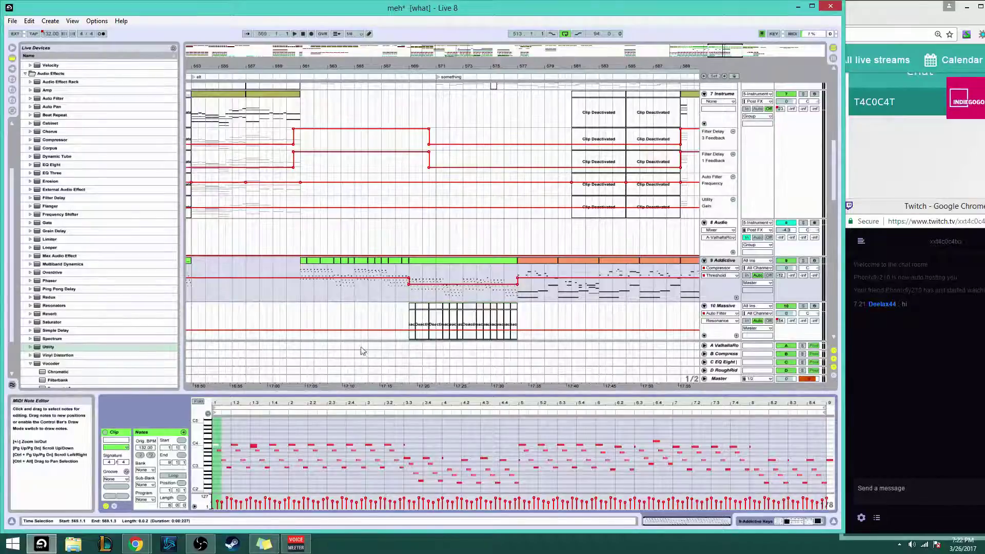
left_click(407, 265)
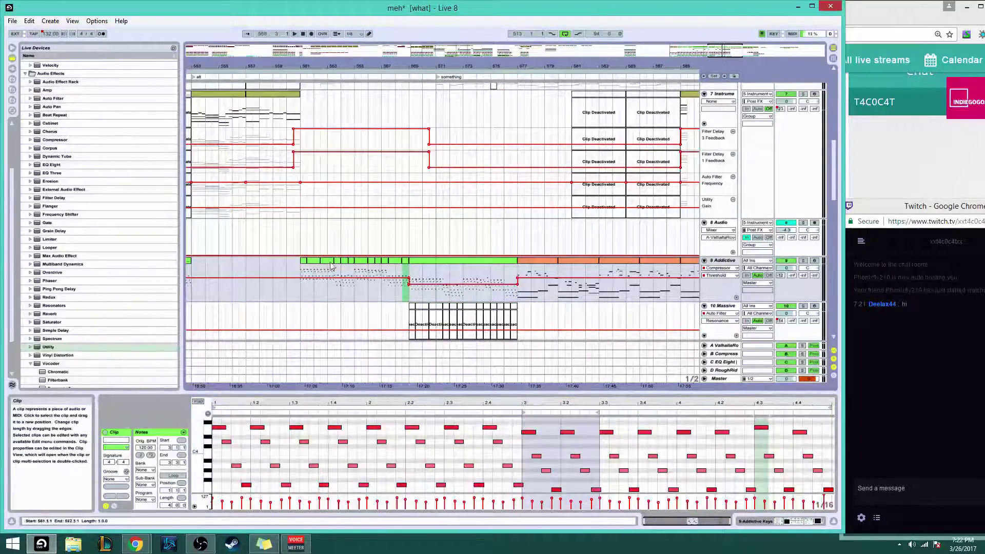
left_click(454, 261)
left_click_drag(441, 448, 376, 441)
left_click(368, 437)
scroll(368, 436, "up", 2)
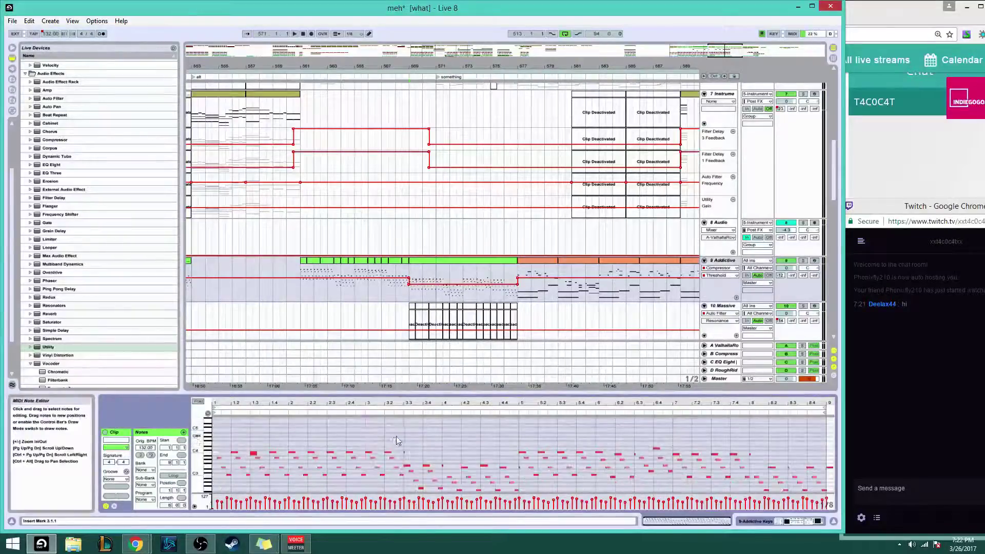
Deactivate the Addictive track's clip spanning bars 569–577
scroll(396, 436, "down", 3)
scroll(419, 314, "up", 1)
left_click(430, 294)
right_click(430, 295)
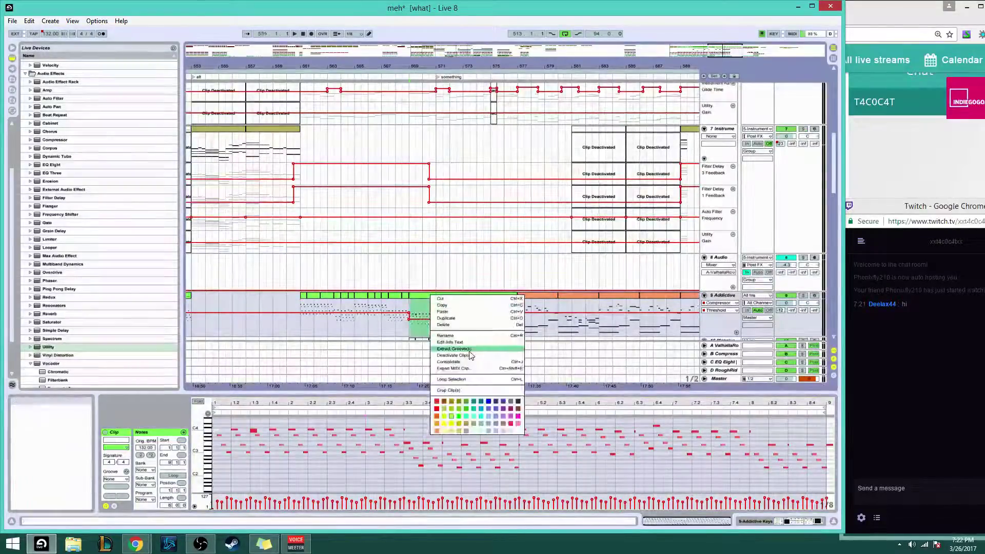
left_click(469, 355)
Copy the Addictive track's 12 clips from bars 561–569 onto the 7 Instrument track at bar 569
left_click(303, 296)
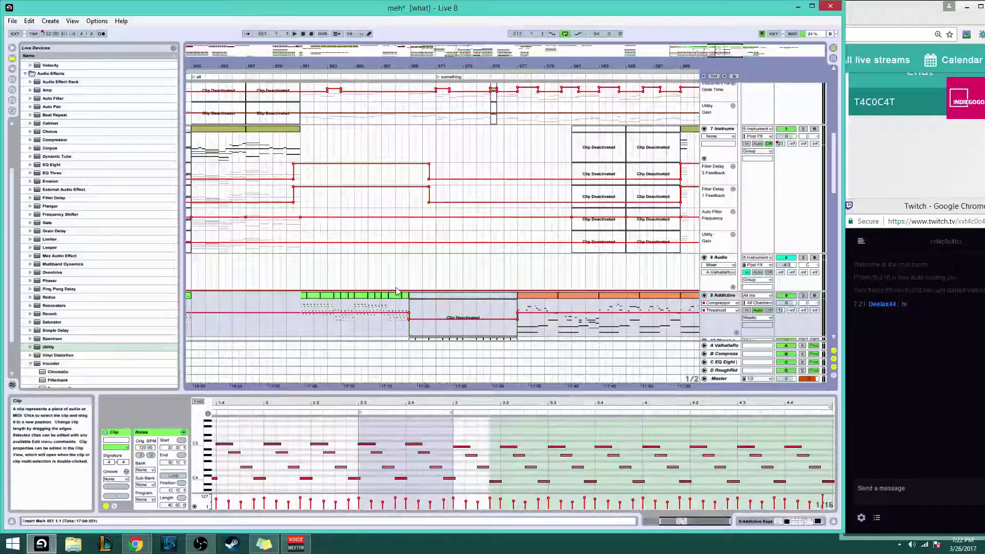
left_click(411, 296, "shift")
left_click(405, 296)
left_click(303, 296, "shift")
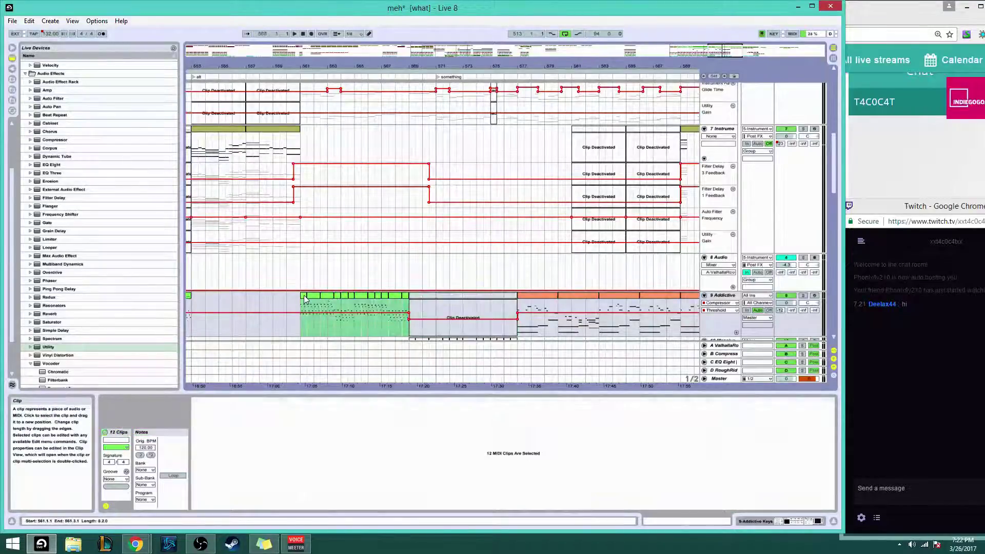
scroll(389, 293, "up", 1)
scroll(389, 293, "up", 2)
left_click(424, 227)
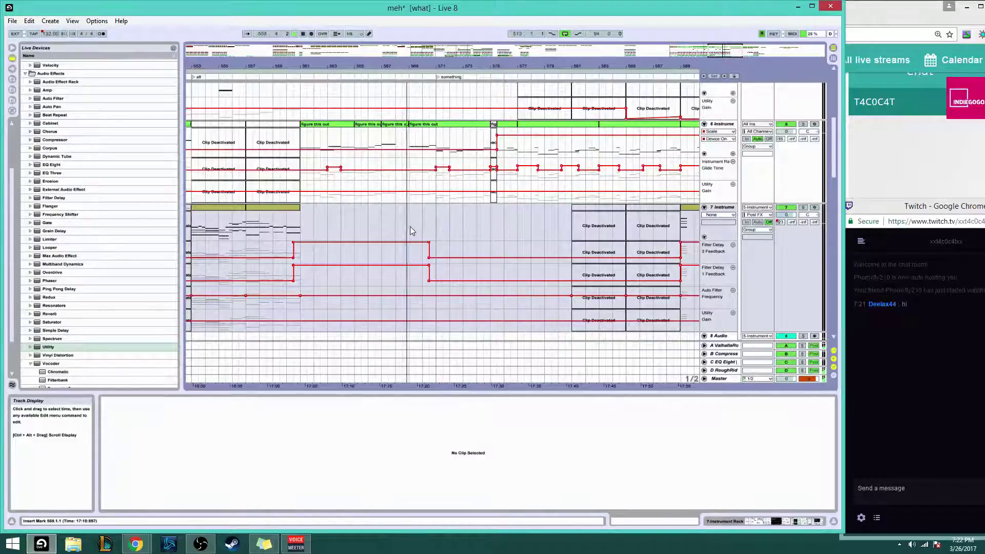
key("ctrl+v")
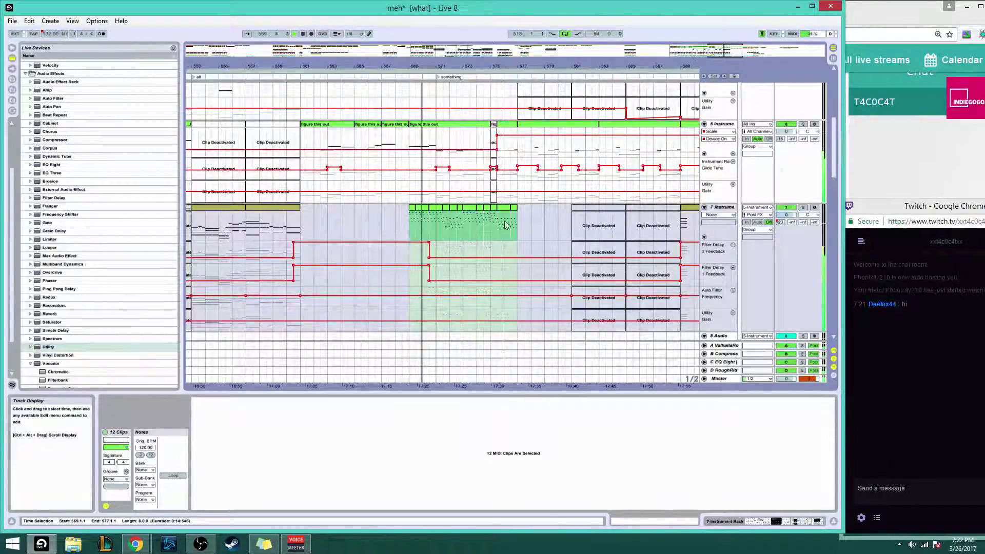
Consolidate the pasted 7 Instrument clips into one clip and transpose all its notes down two octaves
key("ctrl+j")
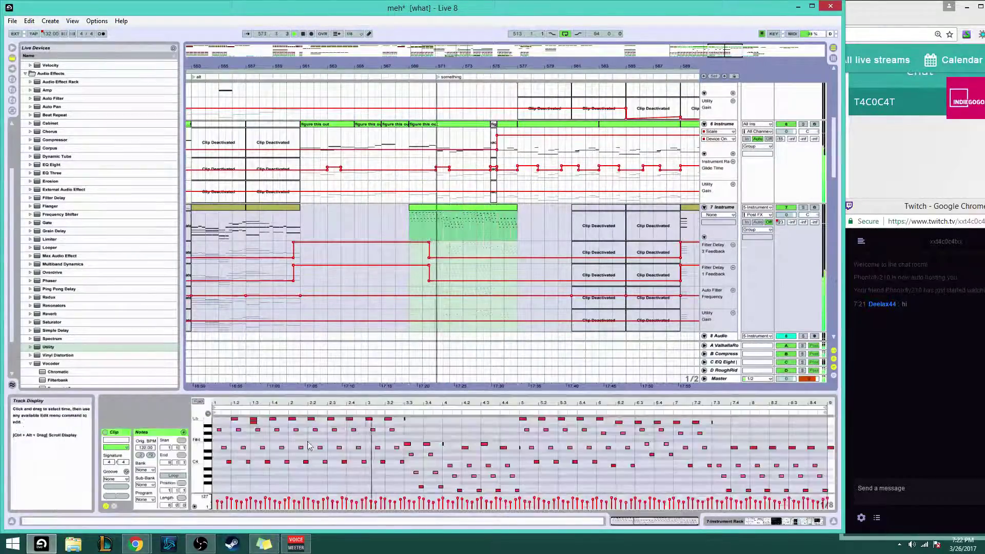
left_click_drag(204, 451, 837, 411)
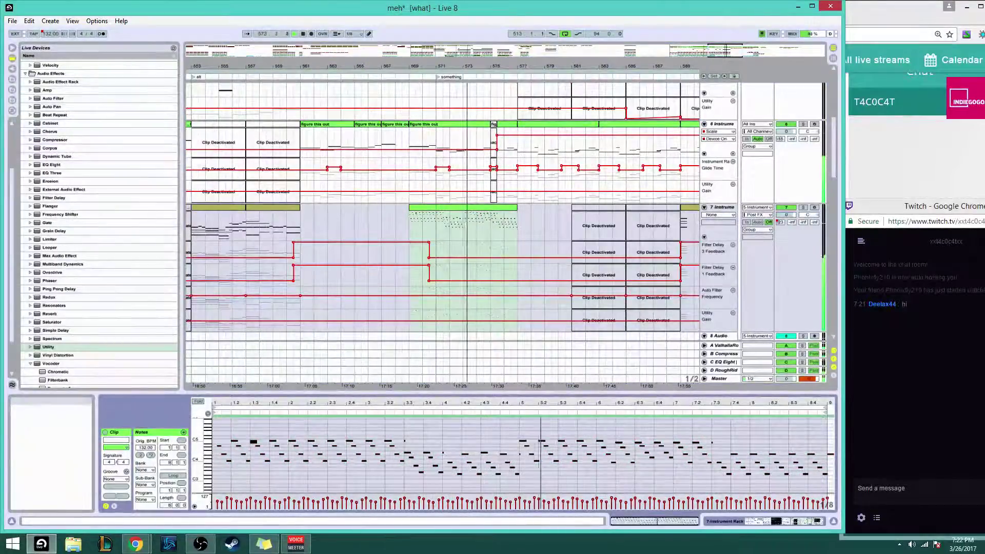
key("shift+Down")
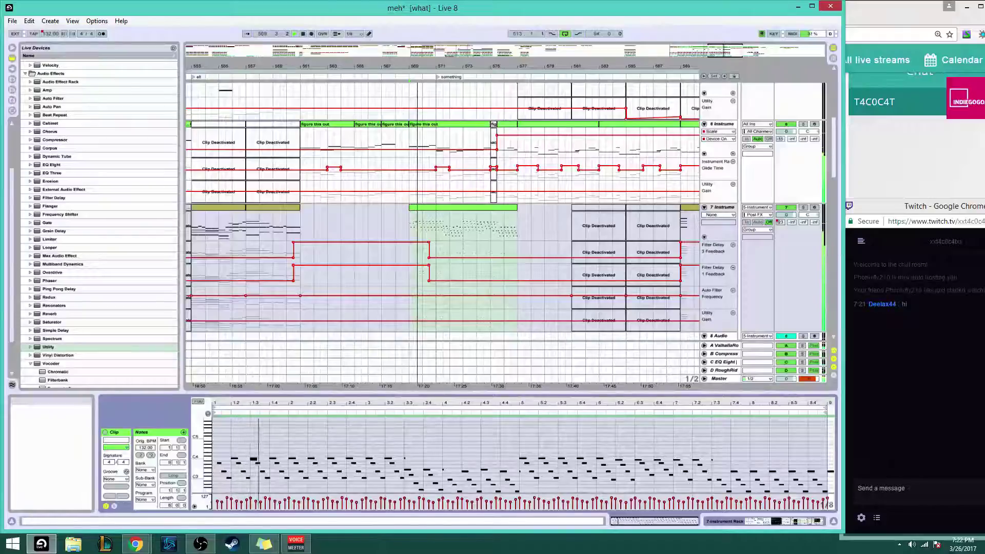
key("shift+Down")
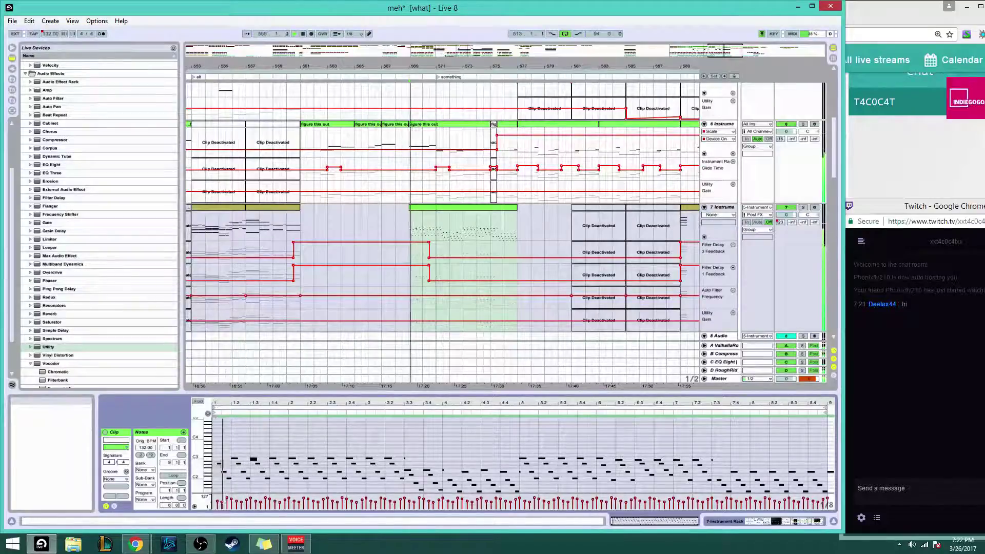
Automate the Auto Filter frequency on 7 Instrument to drop at bar 569 and ramp back up by bar 577
left_click(718, 210)
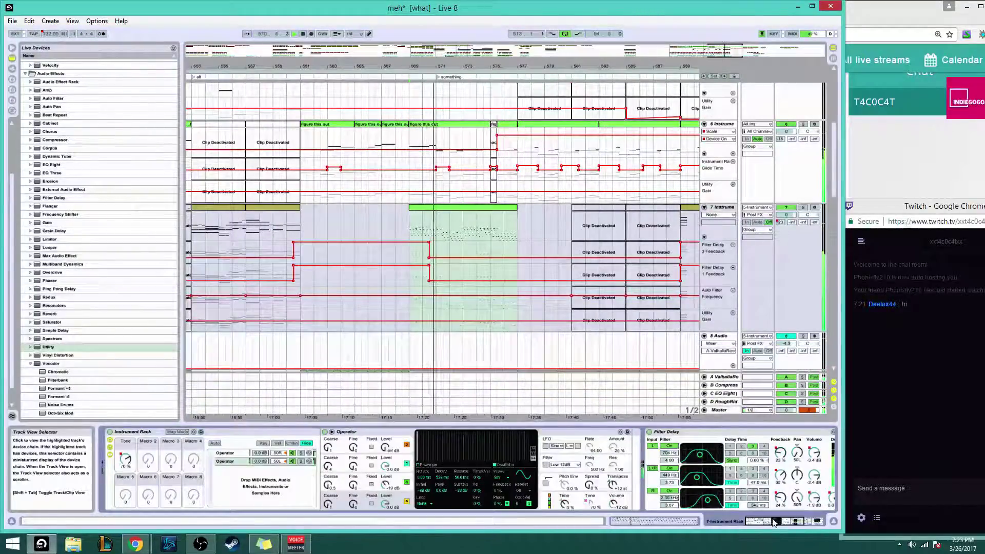
left_click_drag(785, 521, 832, 519)
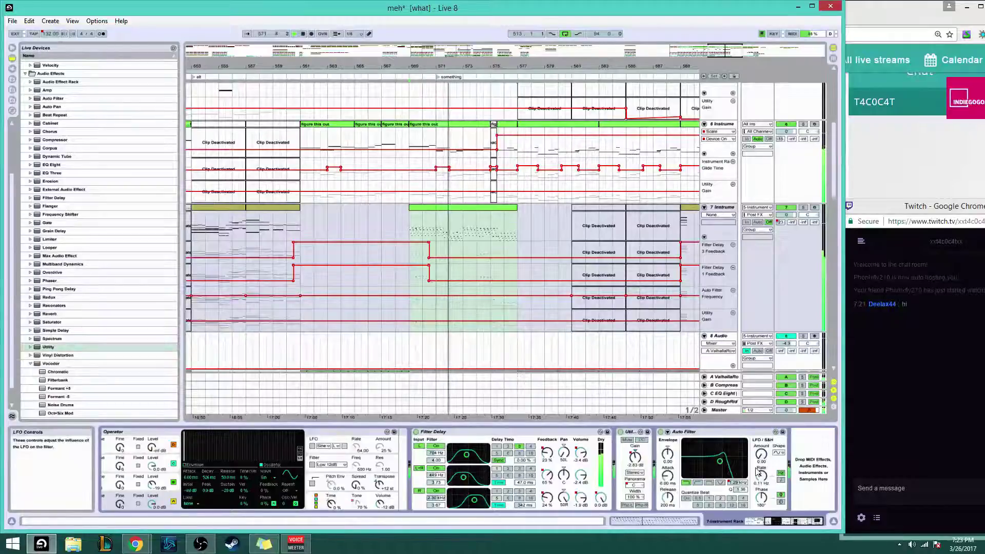
left_click(741, 483)
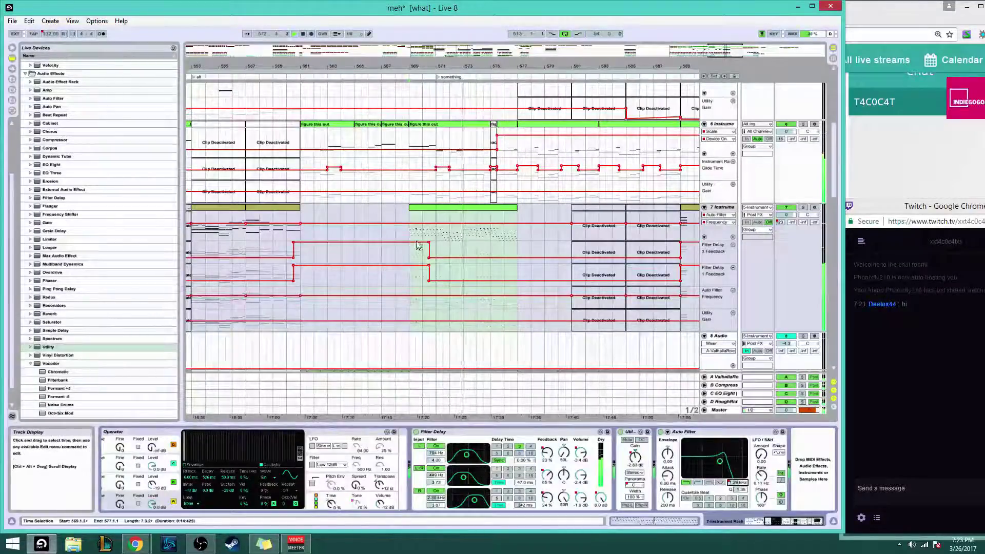
left_click_drag(411, 235, 499, 235)
left_click(410, 228)
key("space")
key("space")
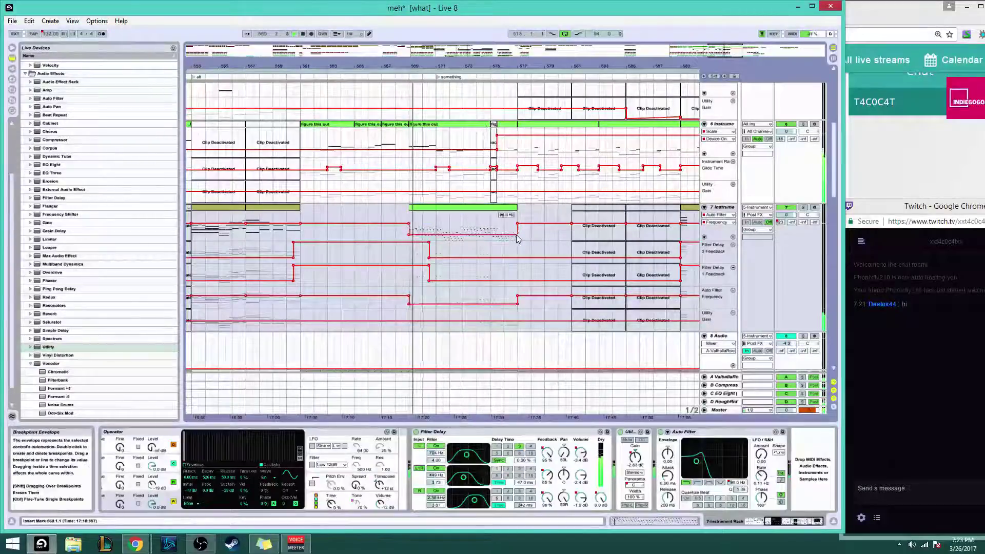
left_click(517, 235)
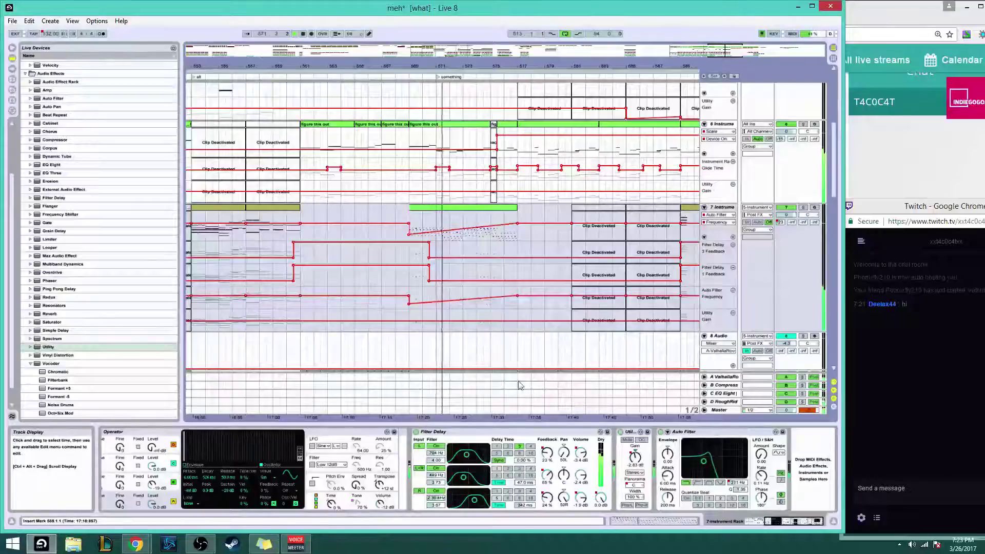
Lower the Filter Delay 2 Feedback automation on 7 Instrument across bars 569–577
scroll(477, 326, "down", 5)
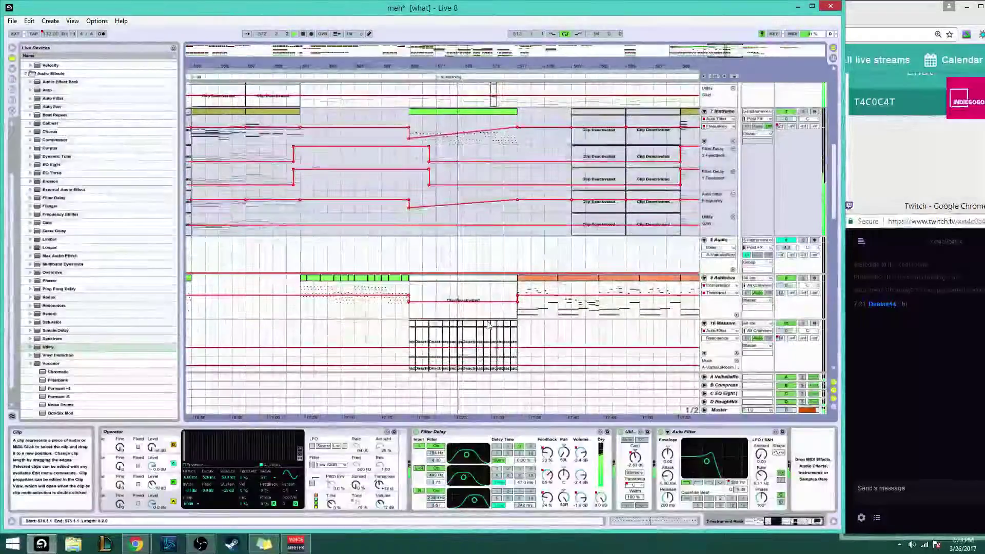
scroll(490, 330, "up", 1)
scroll(490, 328, "up", 5)
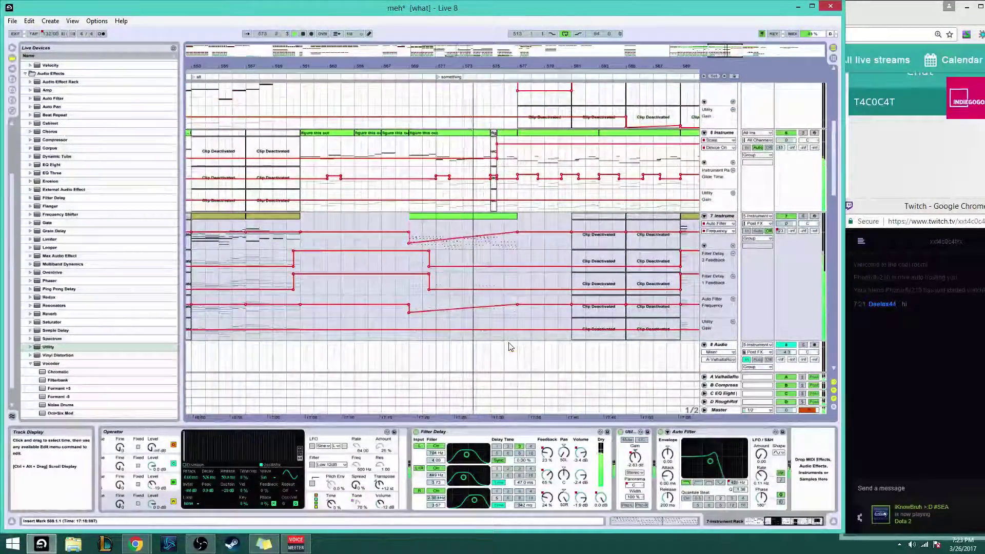
left_click(548, 475)
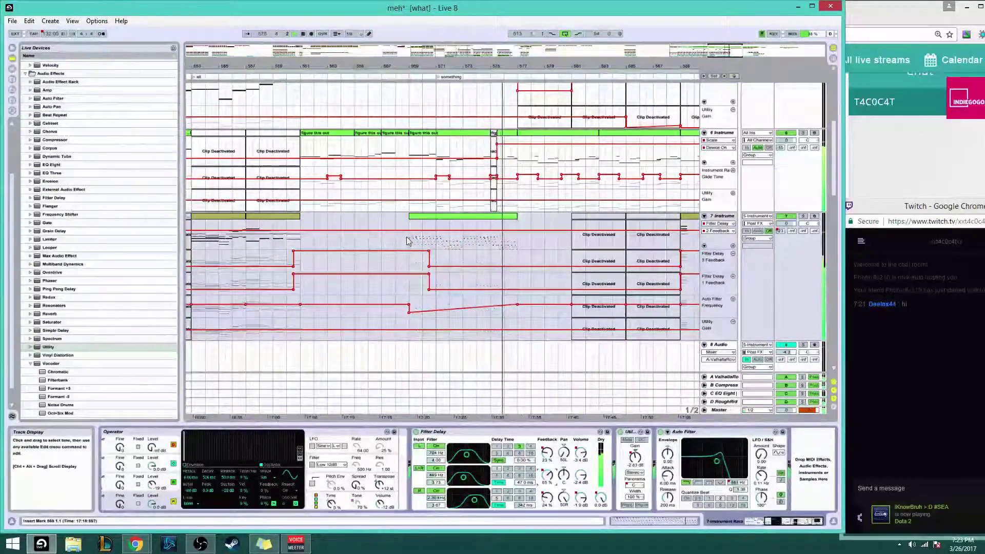
left_click_drag(408, 233, 510, 252)
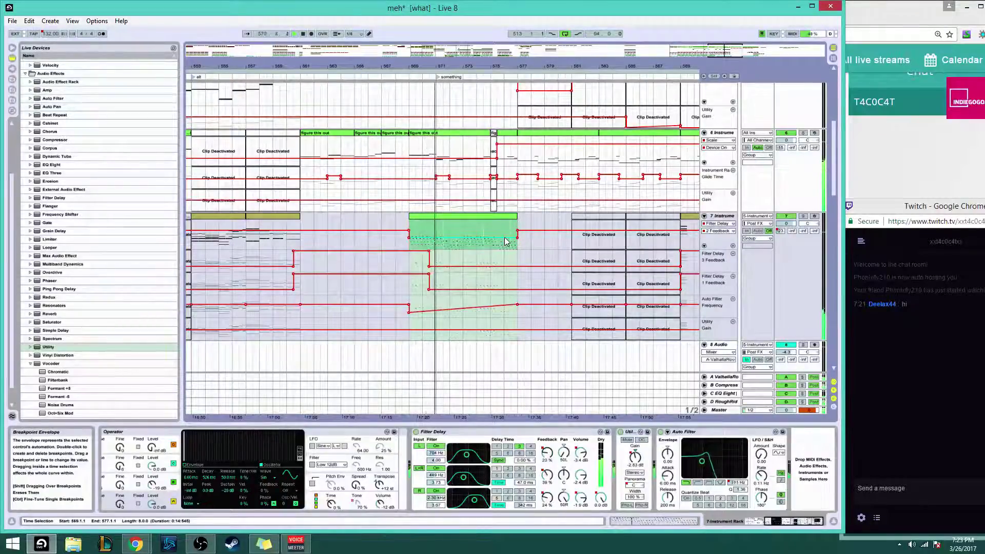
left_click_drag(505, 241, 506, 239)
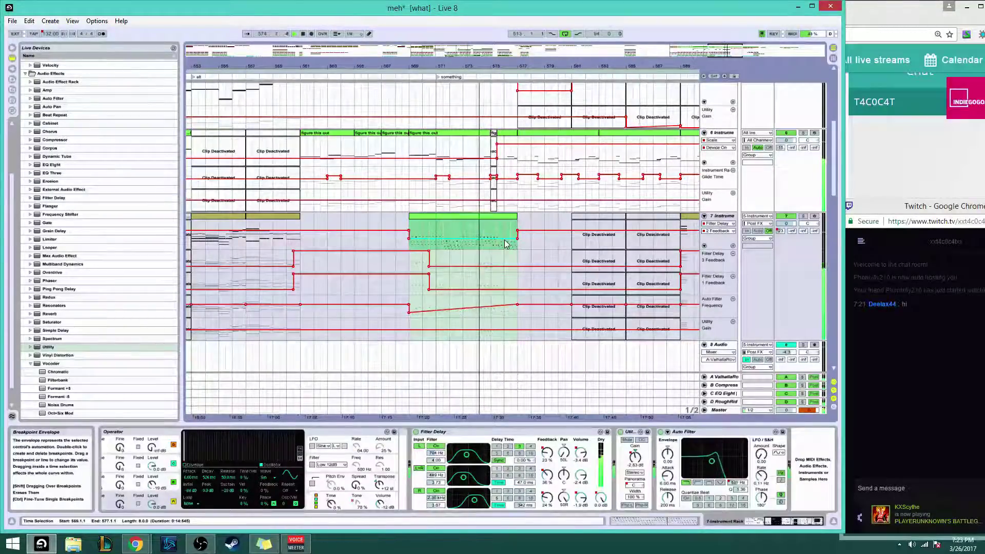
Deactivate the short portion of the 6 Instrument clip directly before bar 577
scroll(492, 283, "up", 2)
scroll(492, 284, "up", 1)
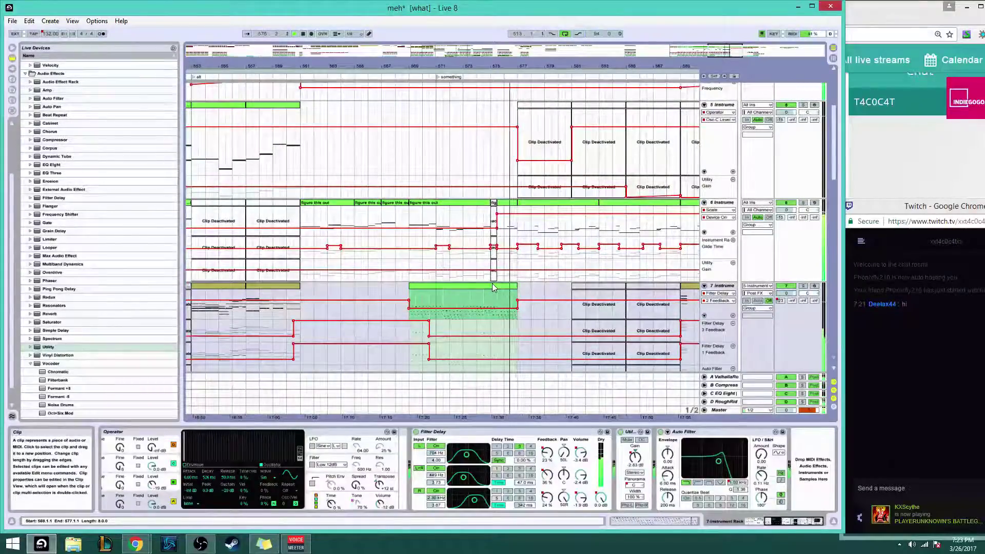
right_click(509, 207)
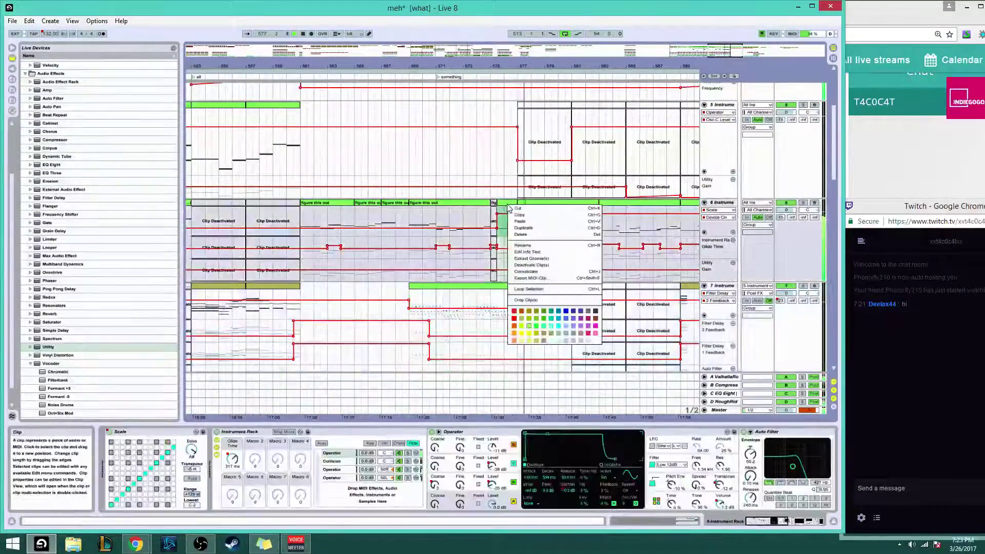
left_click(416, 221)
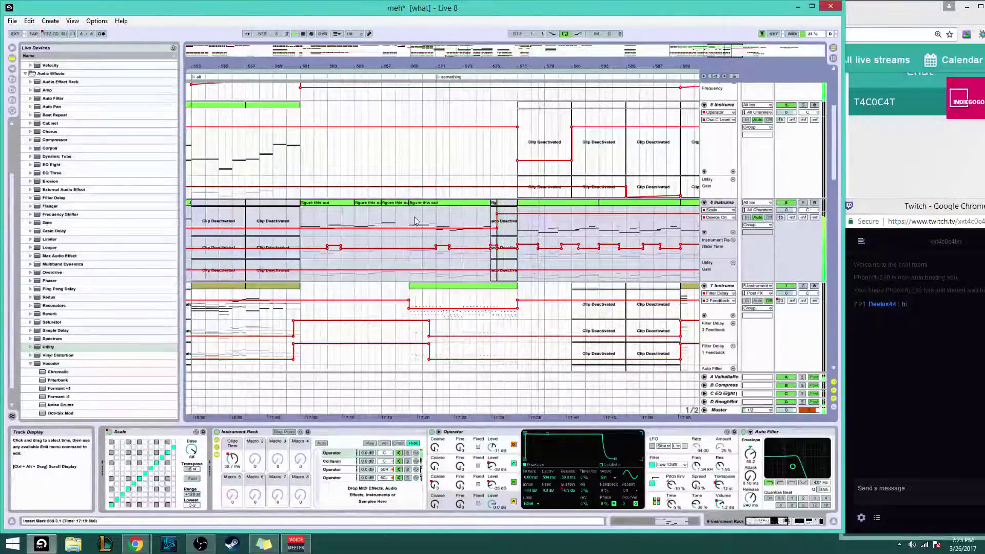
Check the notes of the "figure this out" clips on 6 Instrument and review the tracks down to snares while playing from bar 561
double_click(457, 202)
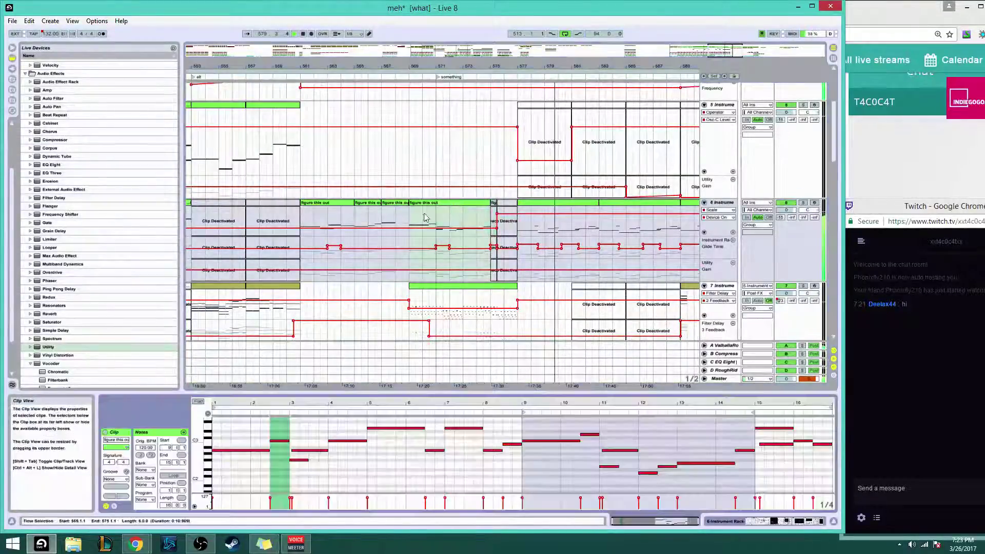
left_click(321, 215)
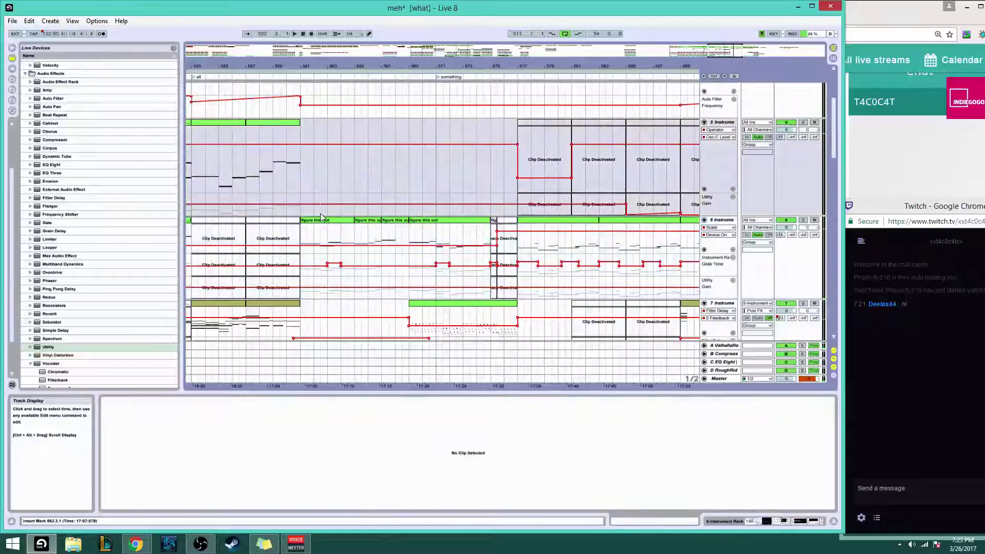
left_click(326, 220)
key("space")
key("space")
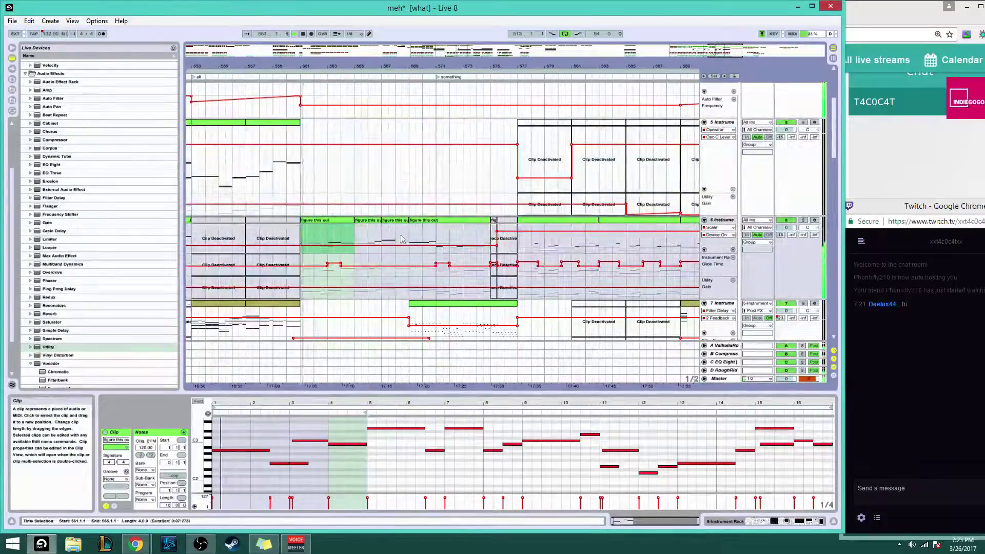
scroll(415, 251, "down", 1)
scroll(429, 258, "down", 8)
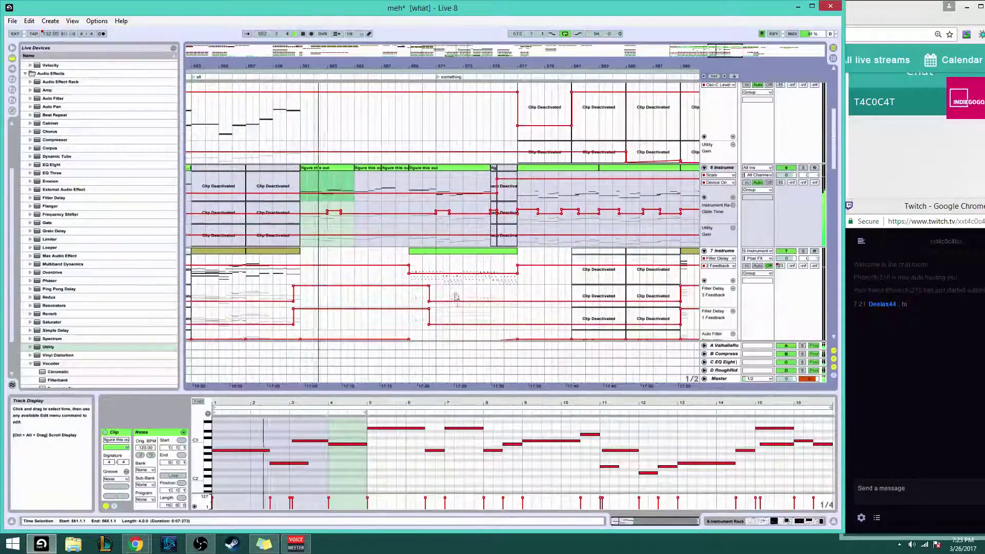
scroll(403, 323, "down", 10)
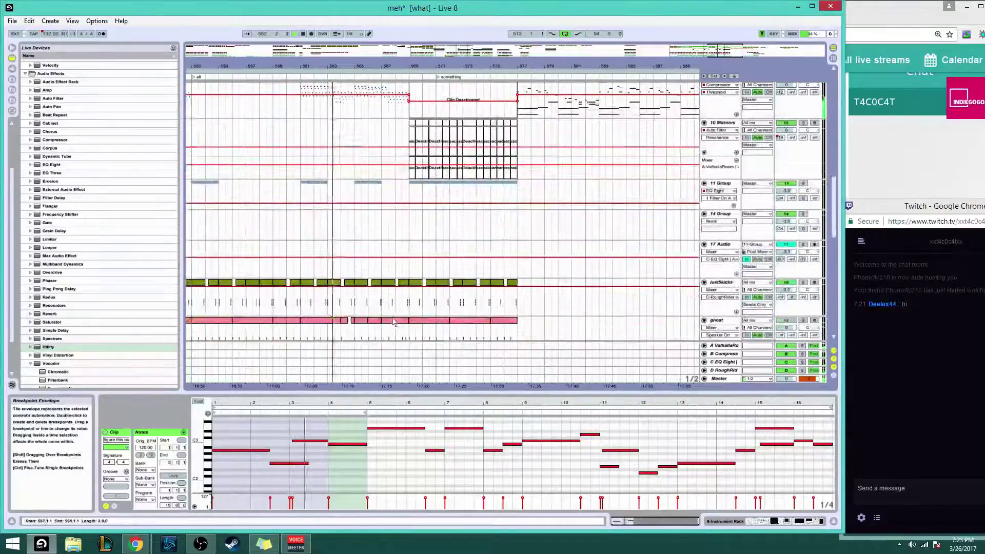
scroll(342, 310, "down", 6)
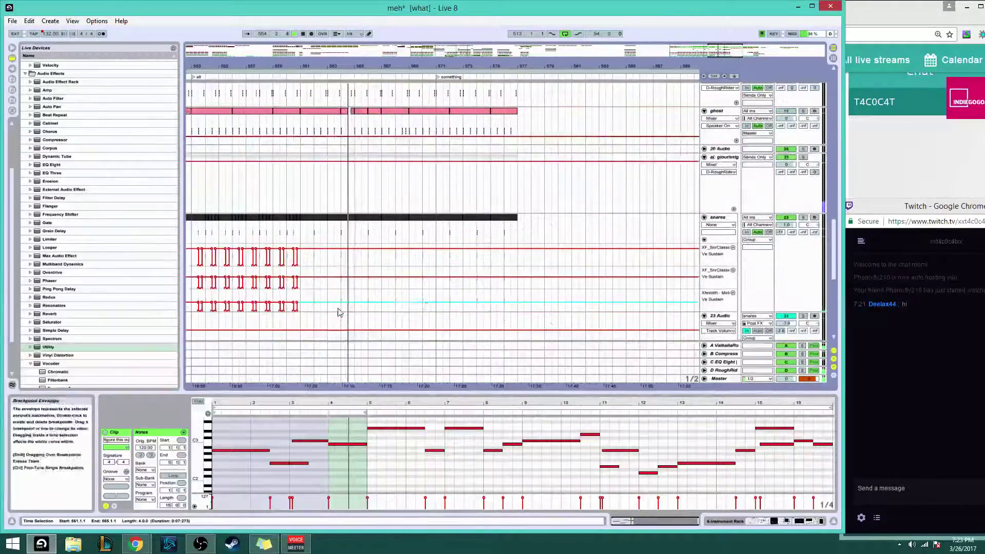
Copy the perc hits from bars 561–569 to bars 569–577 on the perc track
left_click_drag(303, 264, 409, 257)
left_click(410, 253)
key("ctrl+v")
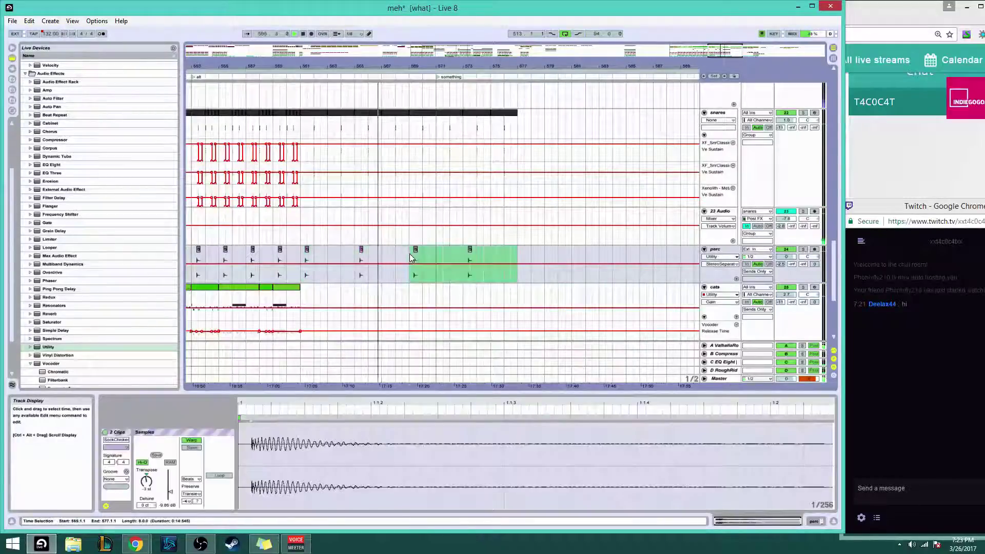
Copy the two-bar clip at bar 553 on the cats track and paste it at bar 569
scroll(408, 262, "up", 6)
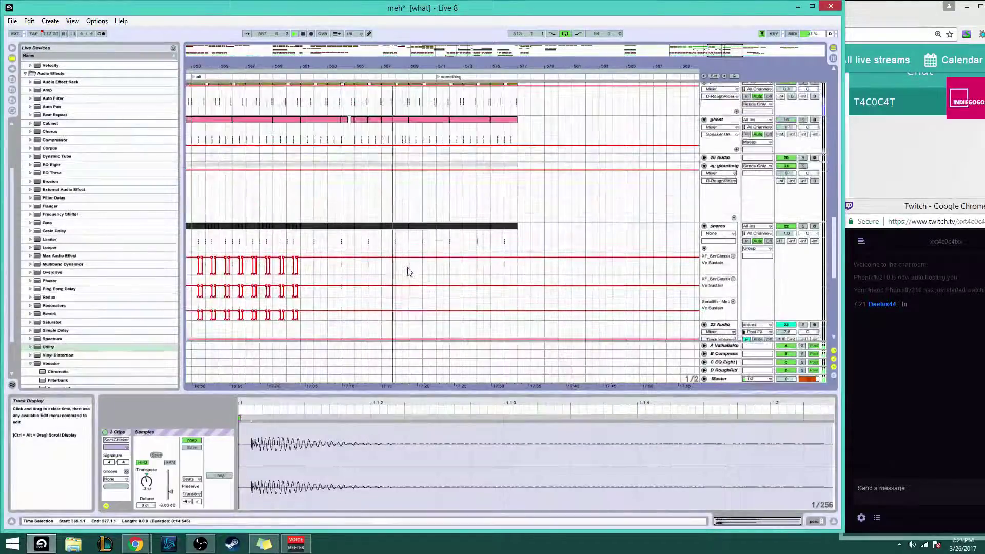
scroll(405, 277, "down", 4)
scroll(403, 296, "down", 5)
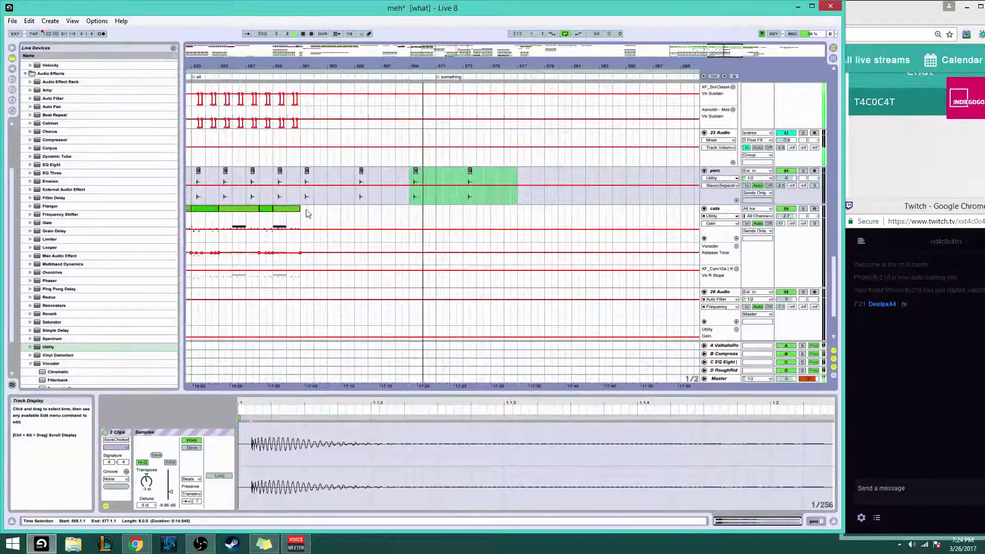
scroll(360, 174, "up", 1)
left_click_drag(448, 66, 452, 66)
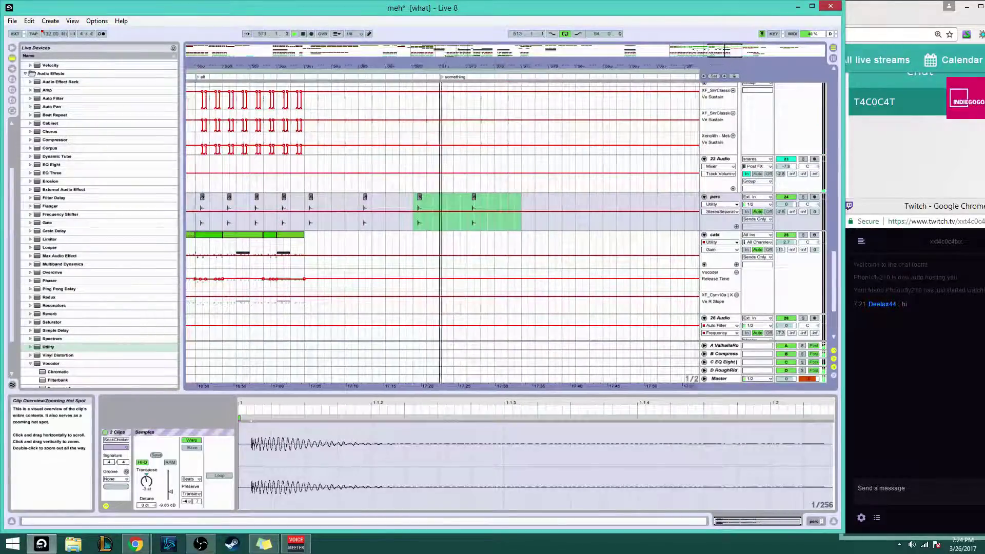
scroll(410, 231, "left", 4)
left_click(321, 236)
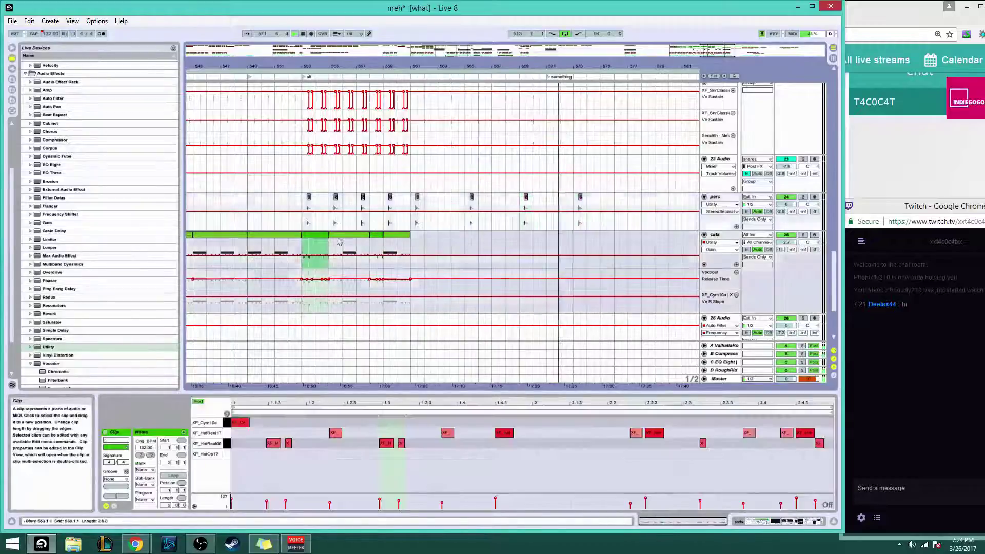
left_click(522, 240)
key("ctrl+v")
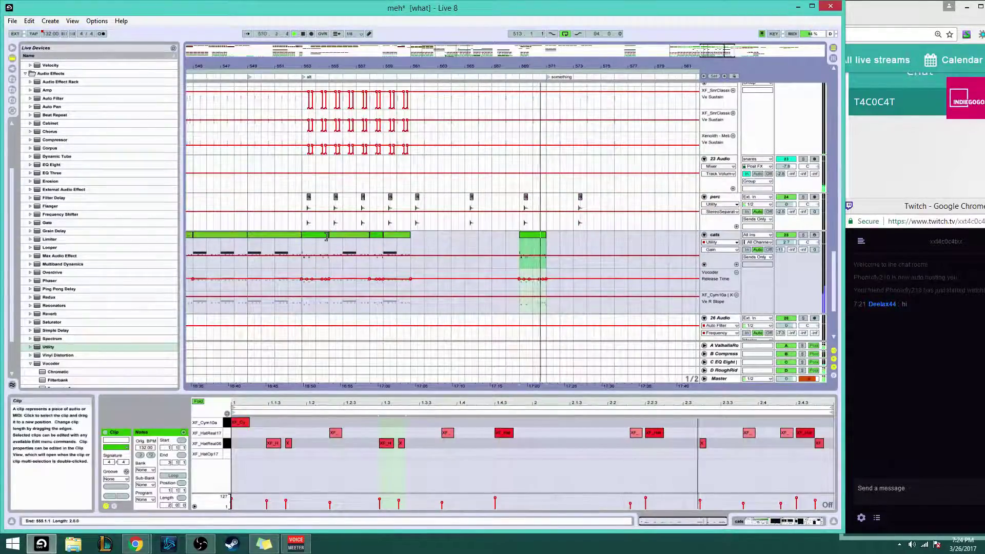
Repeat the copied two-bar clip on the cats track from bar 571 through bar 577
left_click(552, 246)
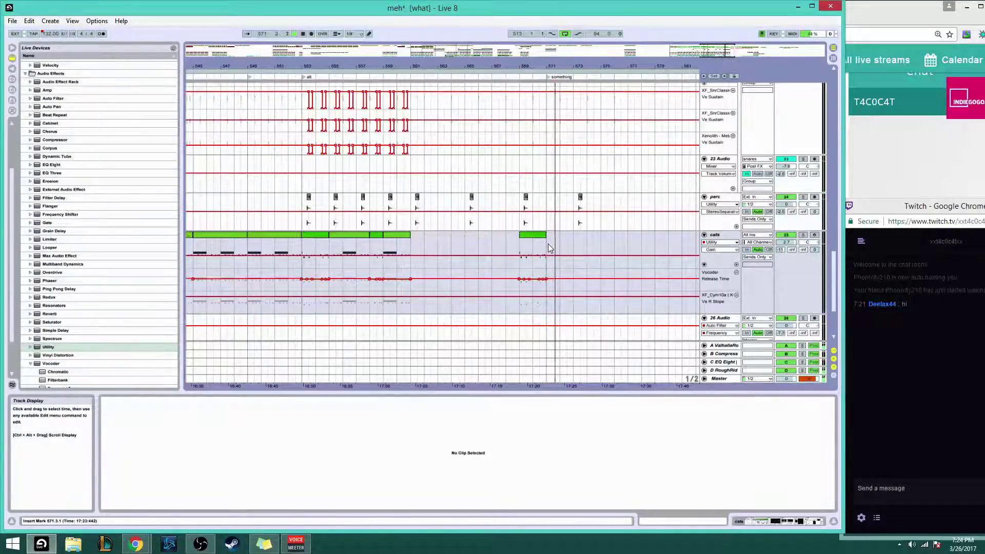
key("ctrl+v")
key("ctrl+d")
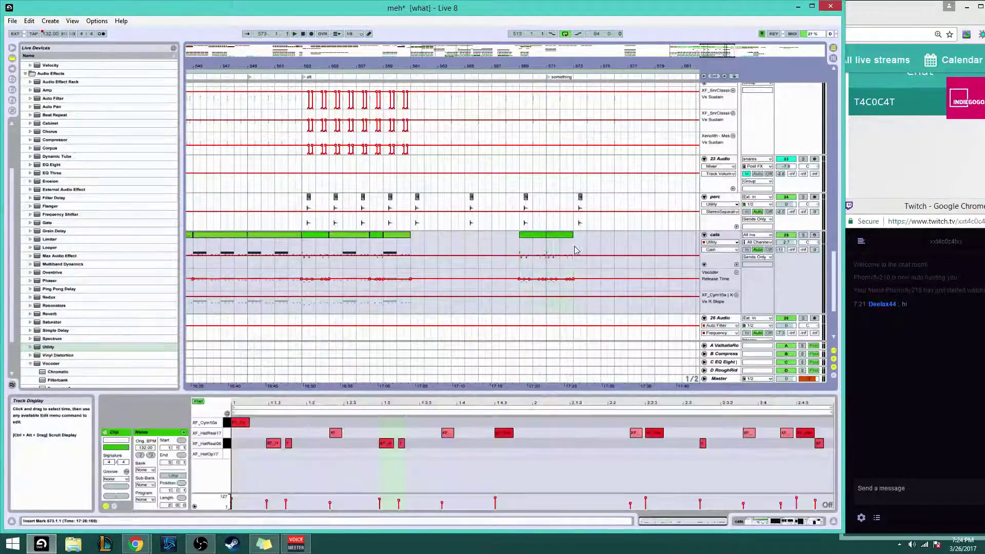
key("ctrl+v")
left_click(600, 251)
key("ctrl+v")
Automate the Reverb Dry/Wet on the cats track to jump to 100% at bar 569 and ramp back down by bar 577
scroll(596, 255, "down", 2)
double_click(733, 201)
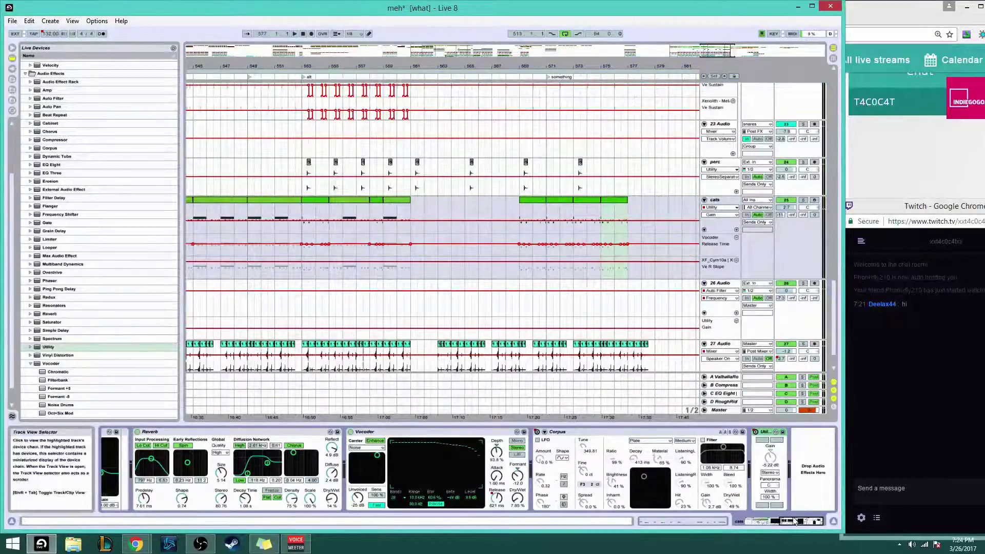
mouse_move(790, 519)
left_mouse_down()
mouse_move(767, 521)
mouse_move(785, 520)
left_mouse_up()
left_click(482, 497)
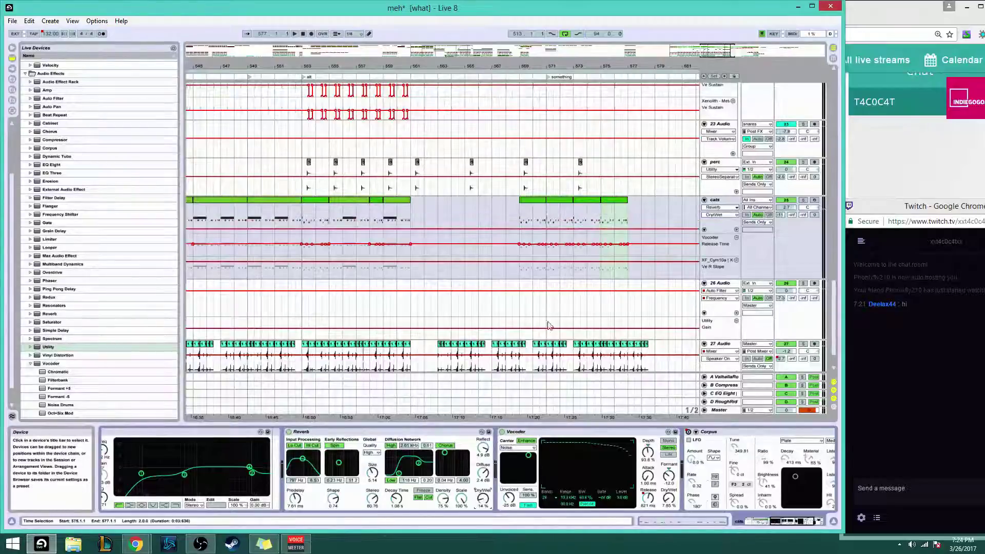
left_click_drag(521, 228, 628, 231)
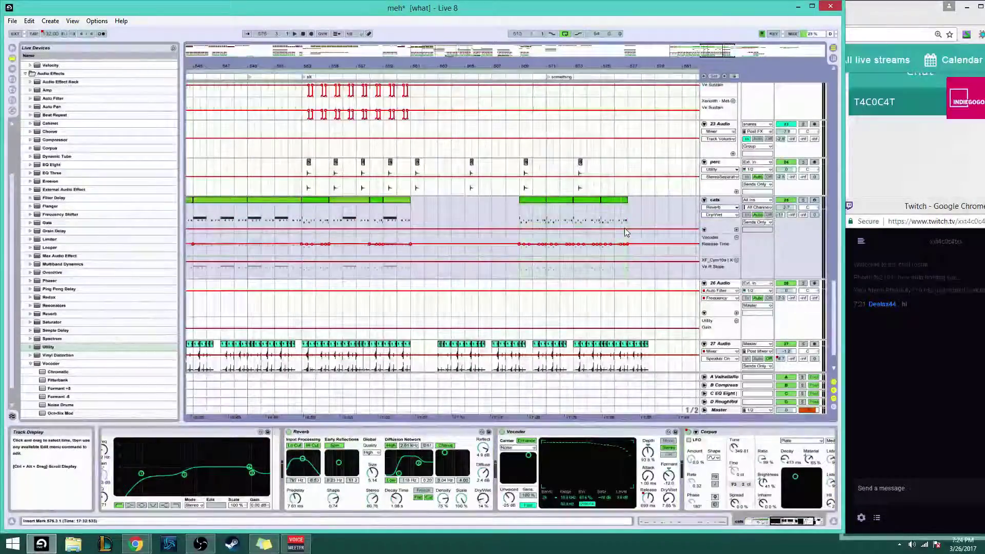
left_click_drag(534, 231, 557, 205)
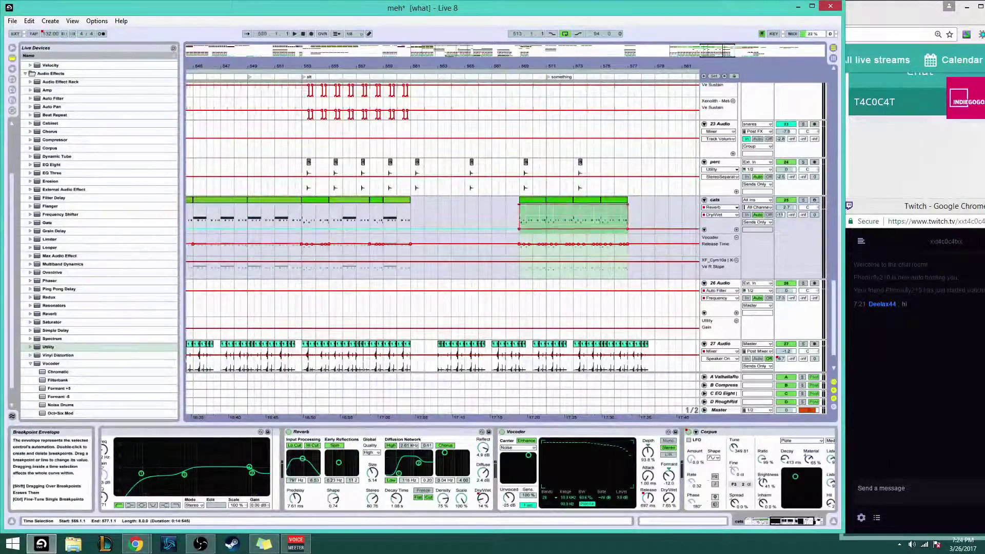
key("space")
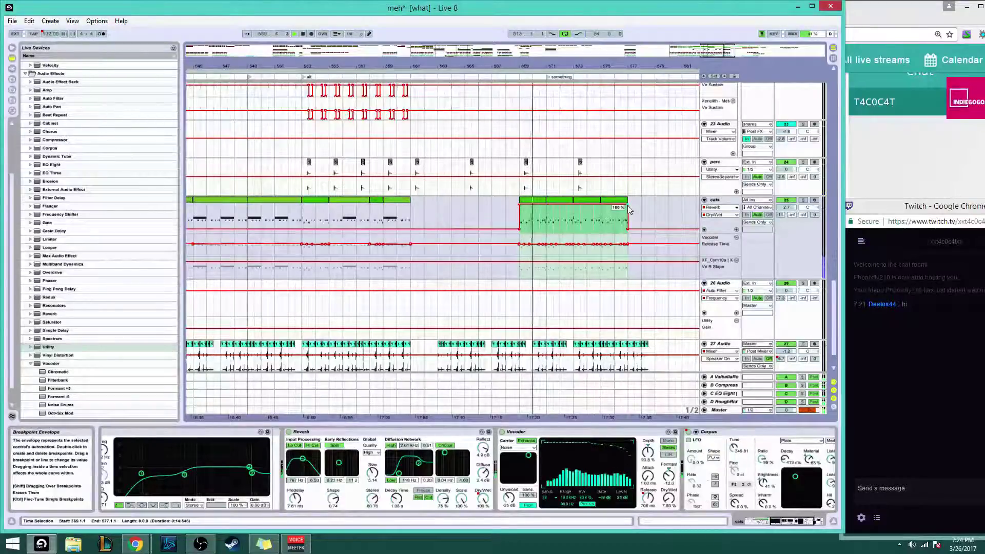
left_click_drag(628, 208, 628, 229)
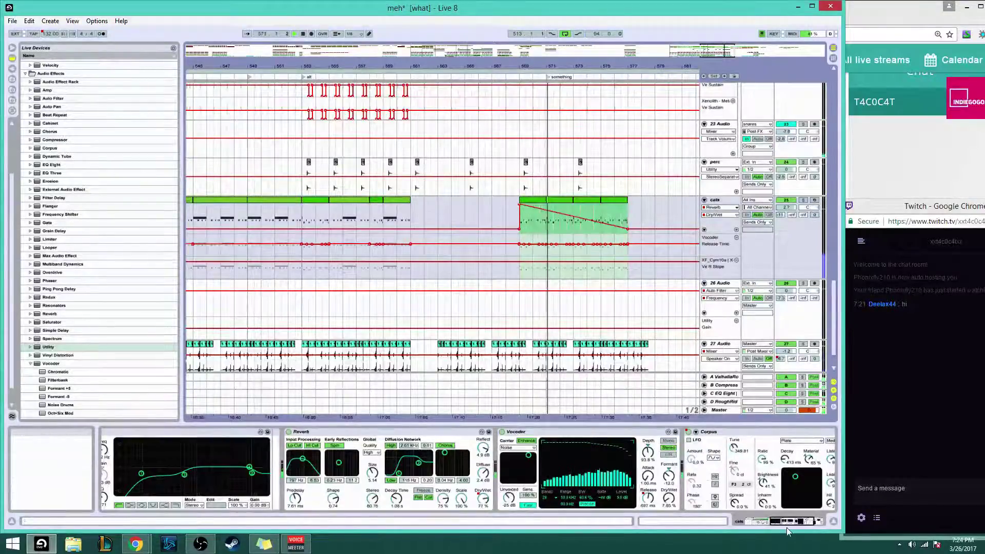
Add an EQ Eight at the end of the cats device chain with filter 1 as a low-pass and show its frequency automation
left_click(804, 521)
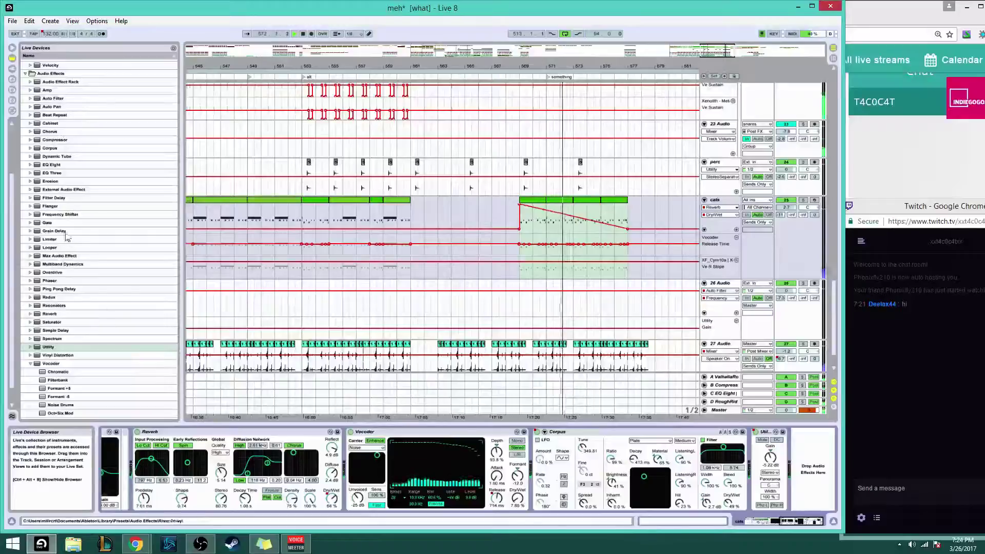
left_click_drag(52, 166, 780, 513)
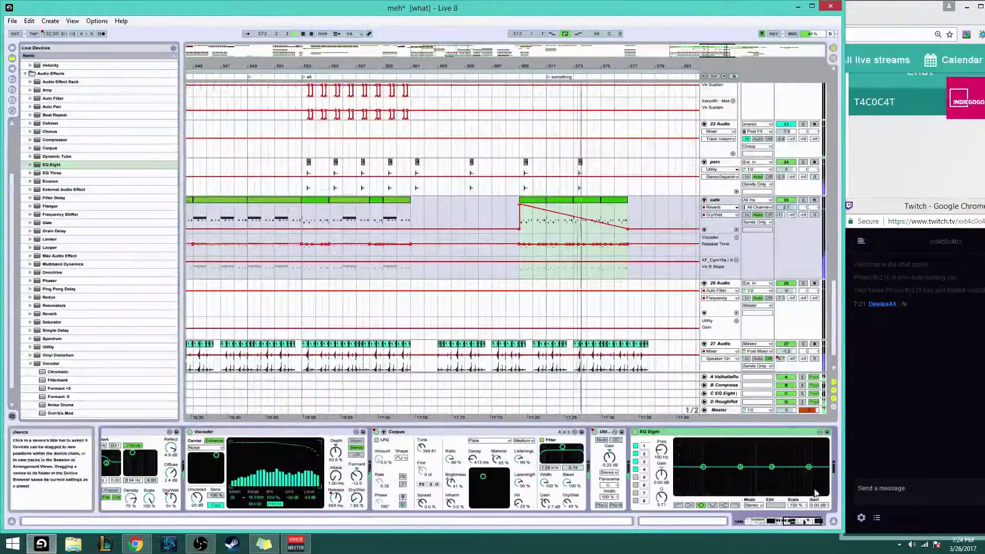
left_click(661, 450)
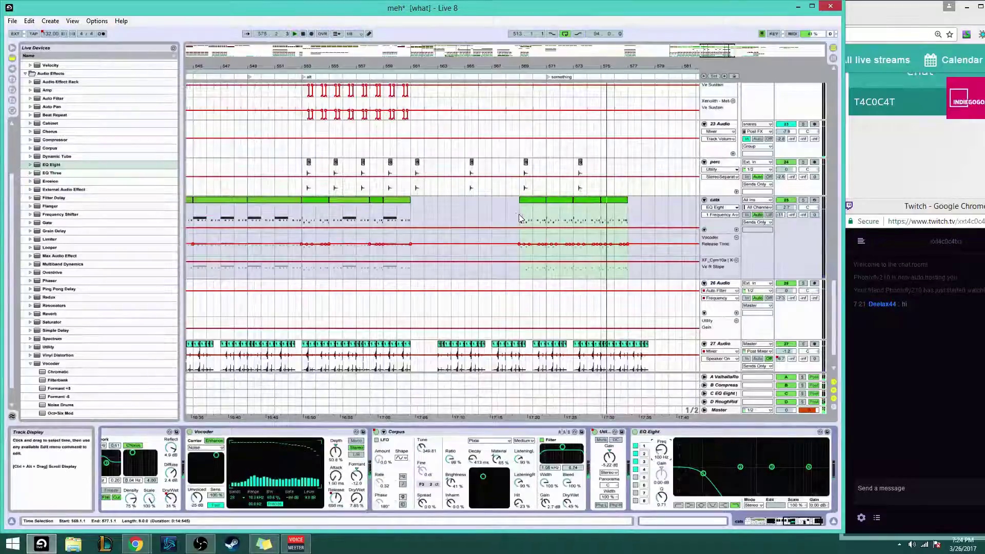
Automate the EQ Eight filter 1 frequency on the cats track to rise from bar 569 to its maximum at bar 577
key("space")
left_click_drag(519, 218, 482, 199)
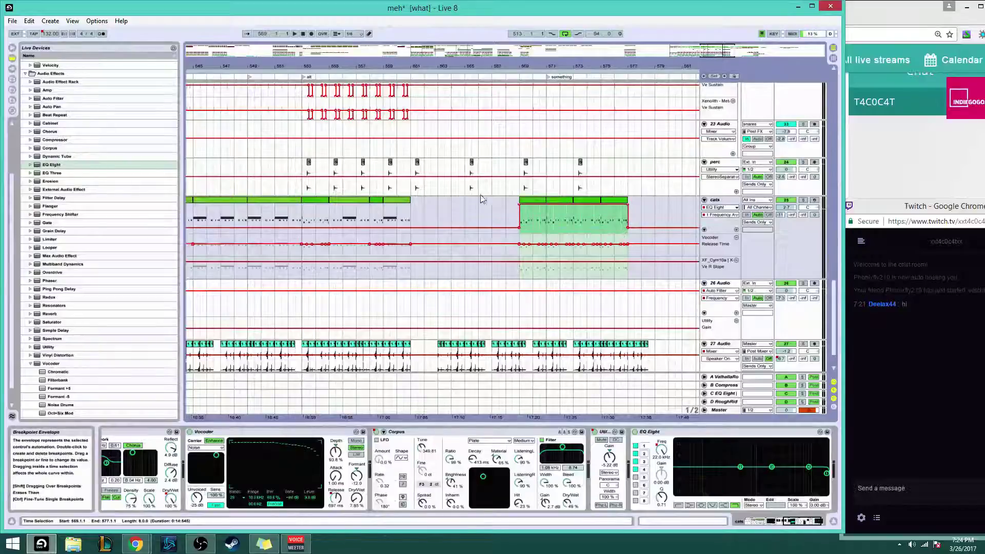
left_click(520, 215)
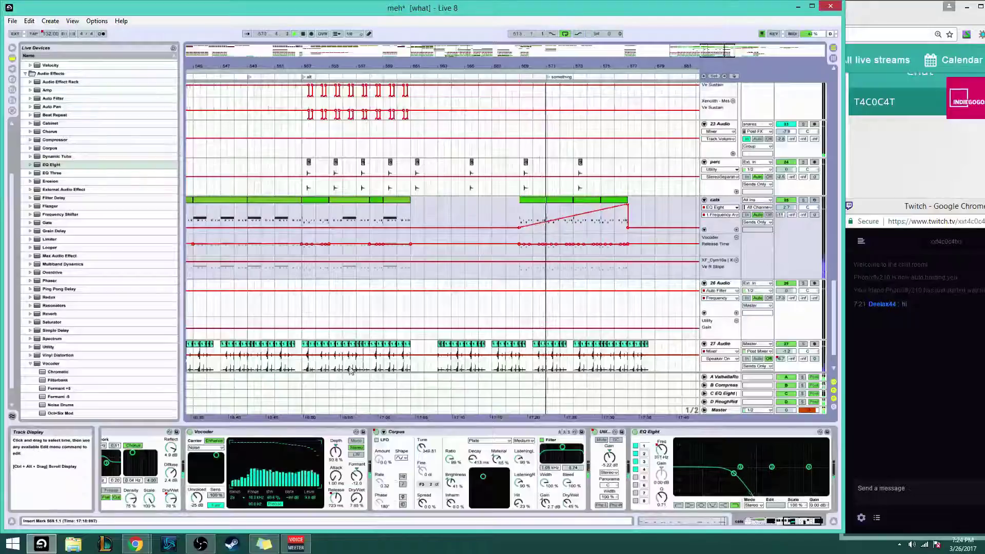
Copy bars 553–555 of the 27 Audio track and try the section at bar 569 during playback
scroll(320, 364, "down", 1)
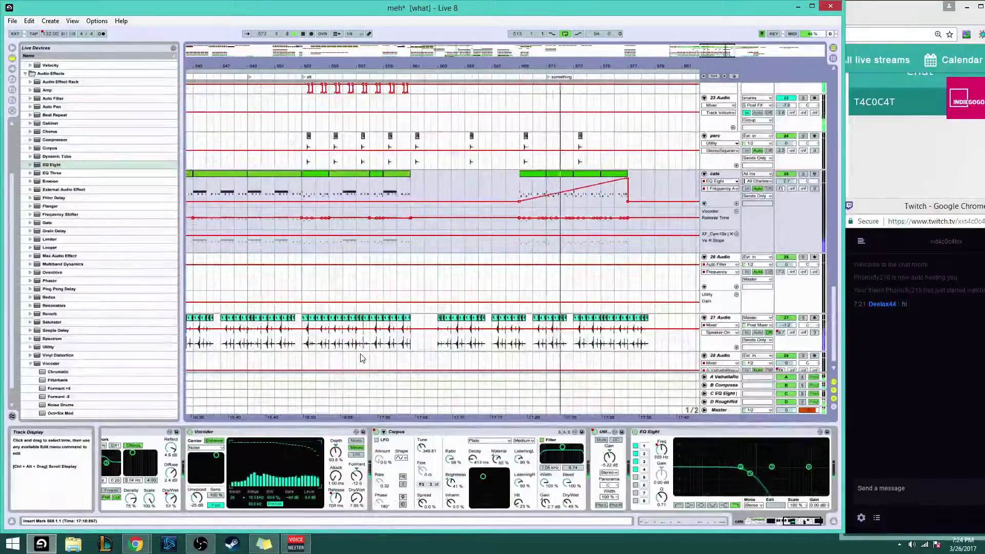
mouse_move(303, 342)
left_mouse_down()
mouse_move(337, 342)
mouse_move(305, 342)
left_mouse_up()
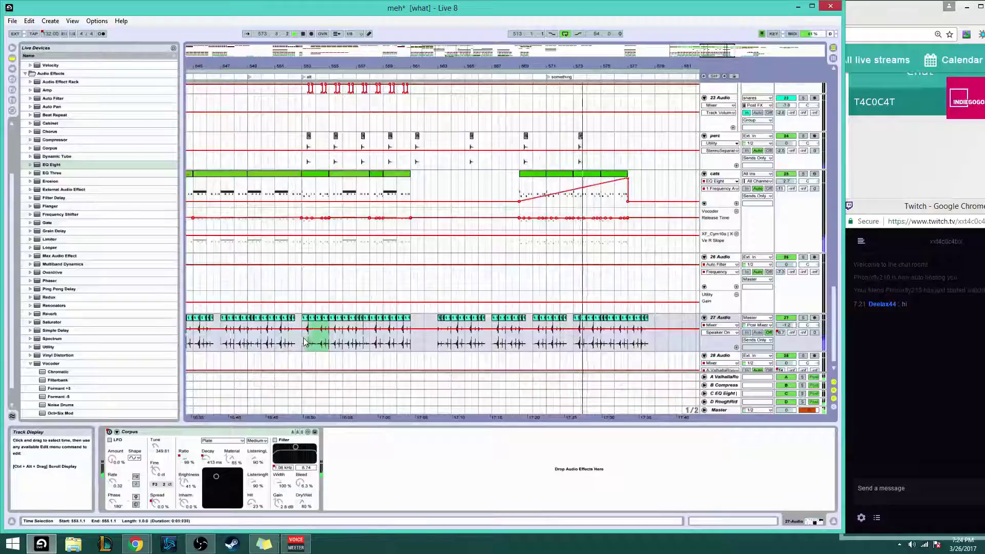
left_click(522, 347)
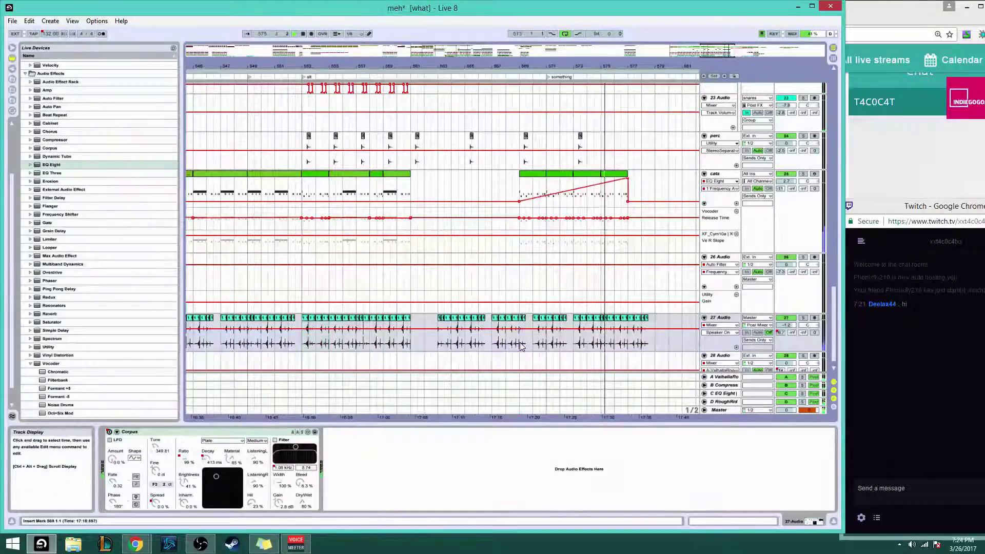
key("shift+Right")
key("shift+Right")
key("shift+Right")
key("shift+Right")
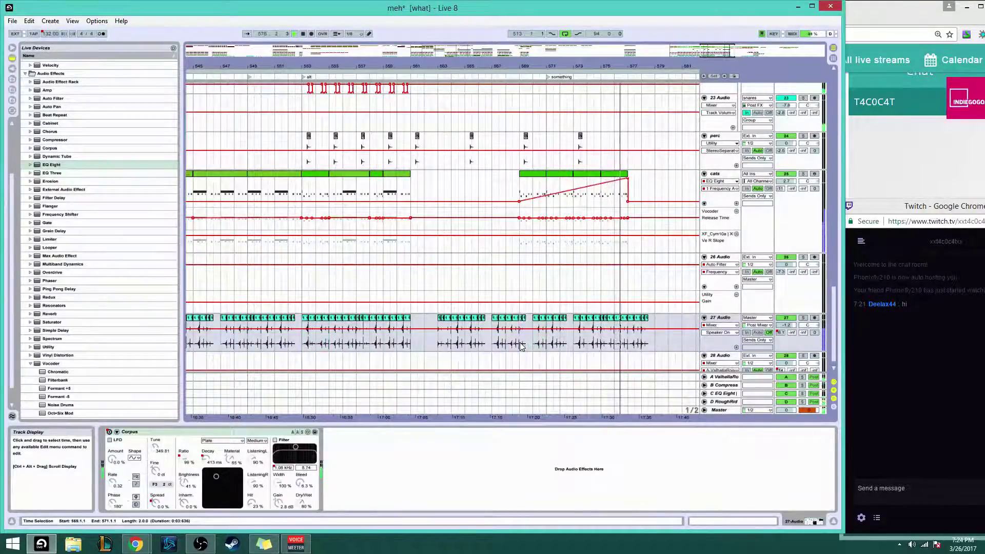
key("ctrl+v")
key("space")
key("space")
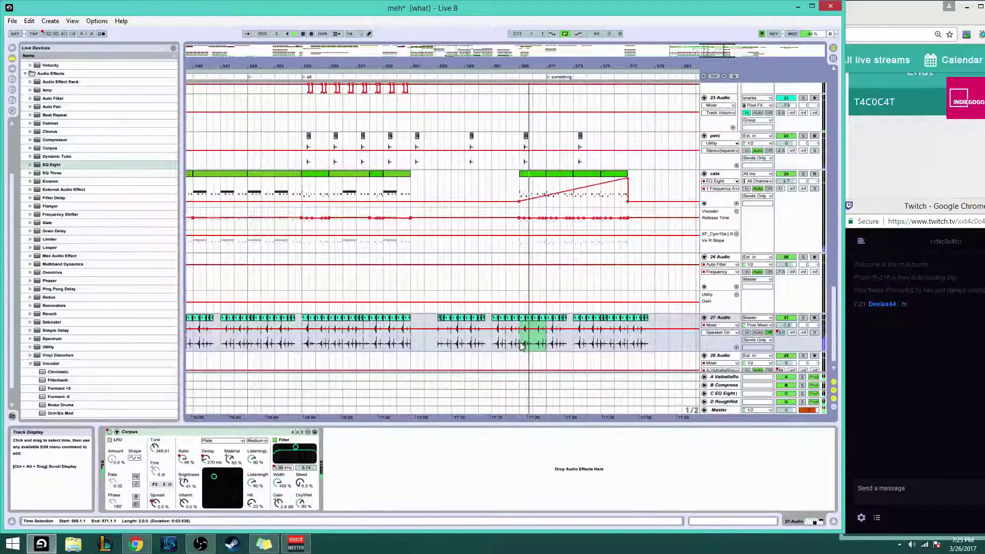
scroll(573, 343, "down", 1)
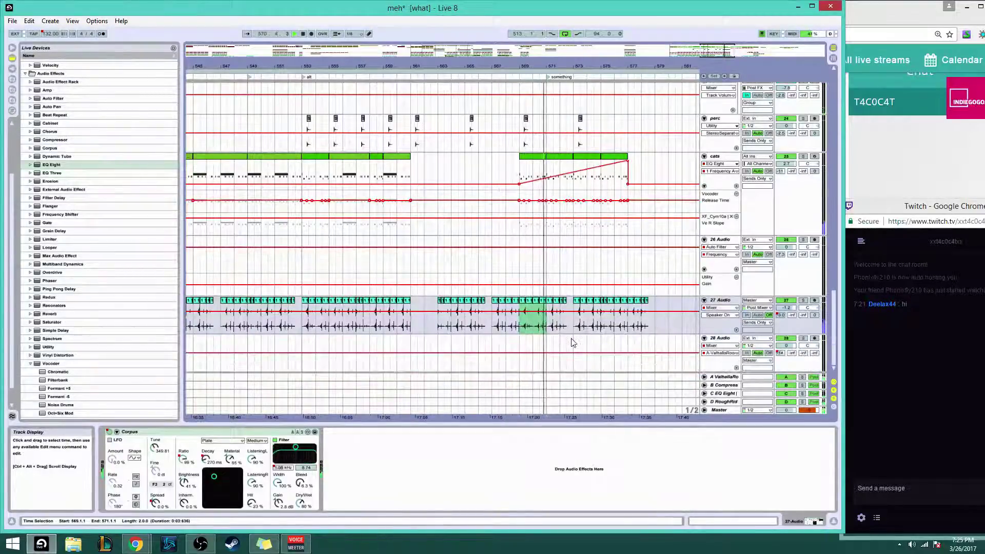
key("space")
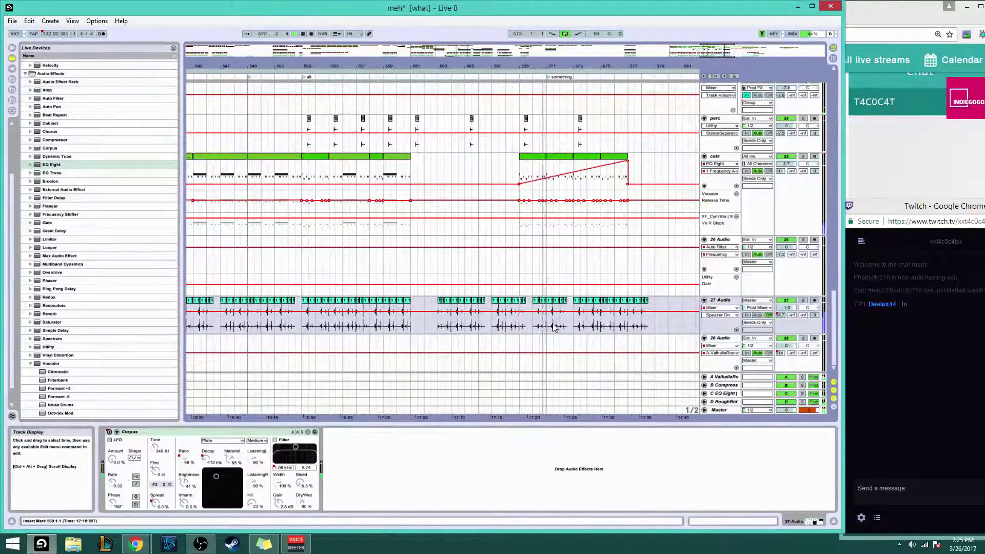
Paste the copied two-bar audio section at bars 571, 573 and 575 on the 27 Audio track
left_click(553, 324)
key("ctrl+v")
left_click_drag(554, 327, 548, 326)
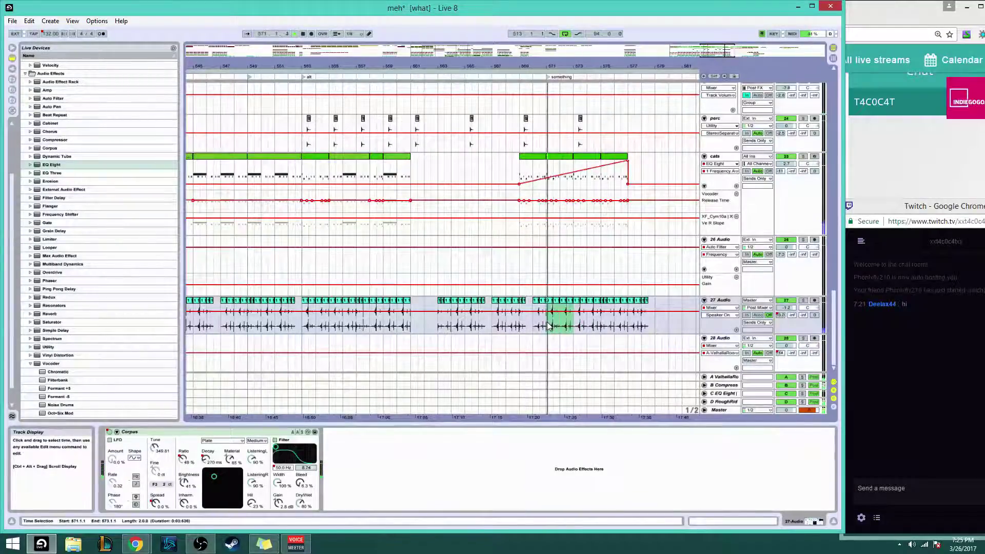
left_click(573, 321)
key("ctrl+v")
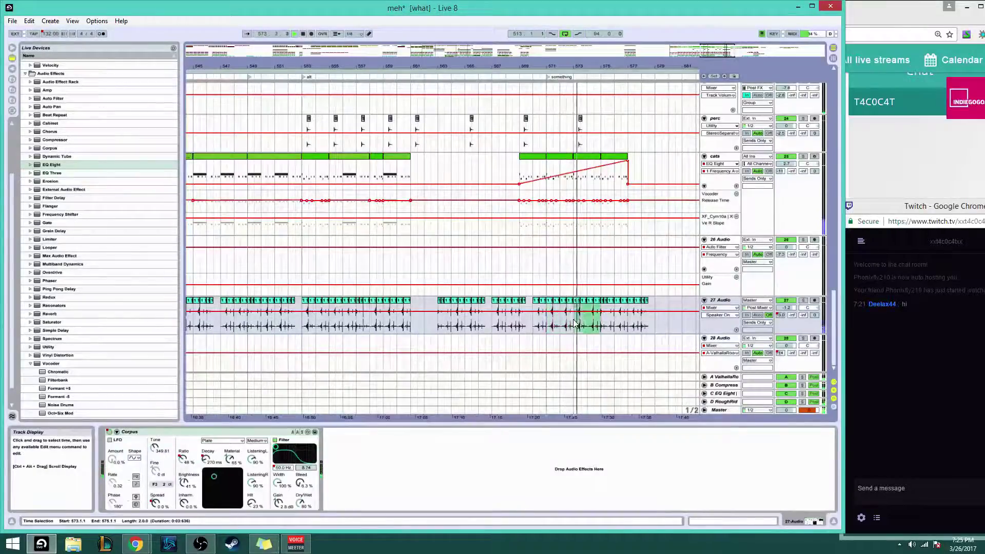
left_click(602, 321)
key("ctrl+v")
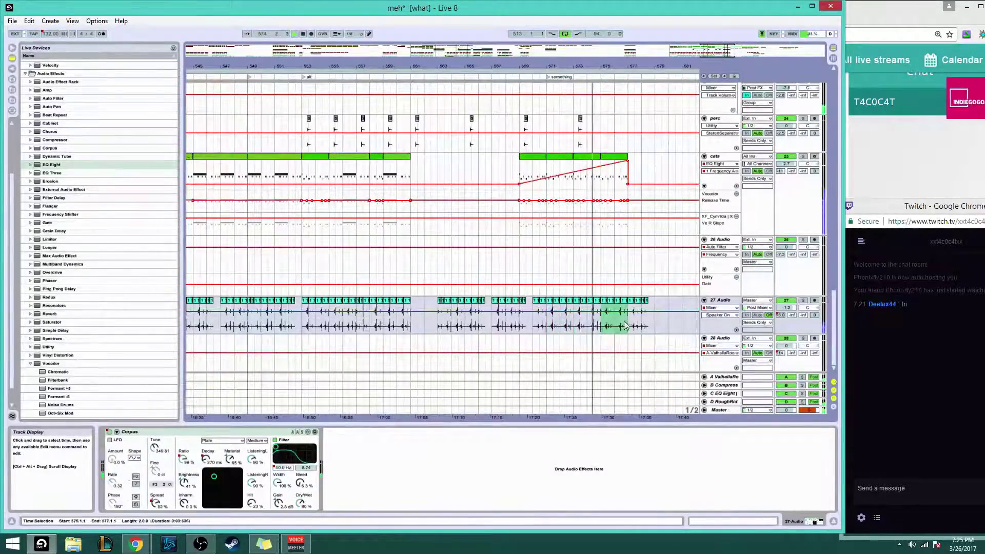
left_click(628, 321)
key("ctrl+v")
key("ctrl+z")
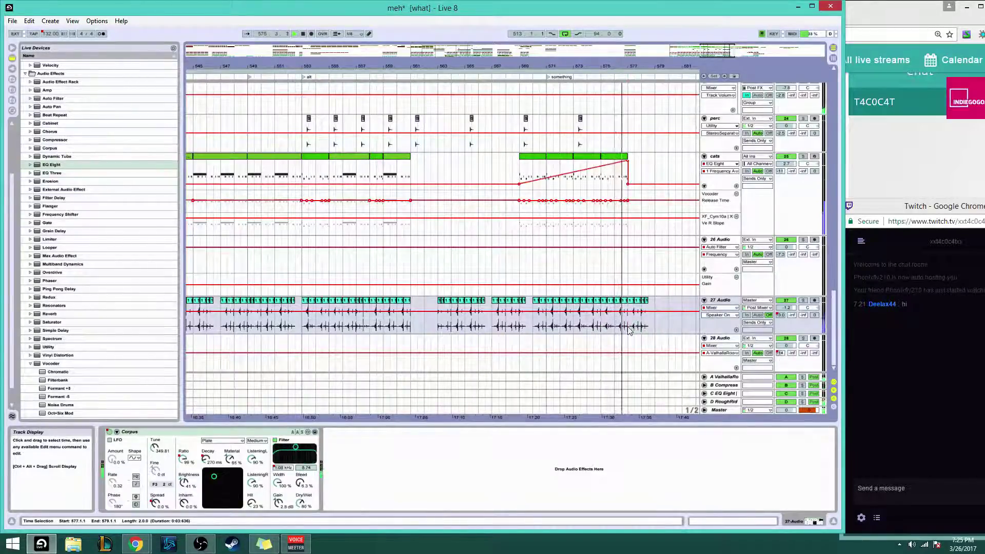
Play the arrangement from bar 537 and look over the instrument and percussion tracks across bars 545–577
scroll(611, 314, "up", 5)
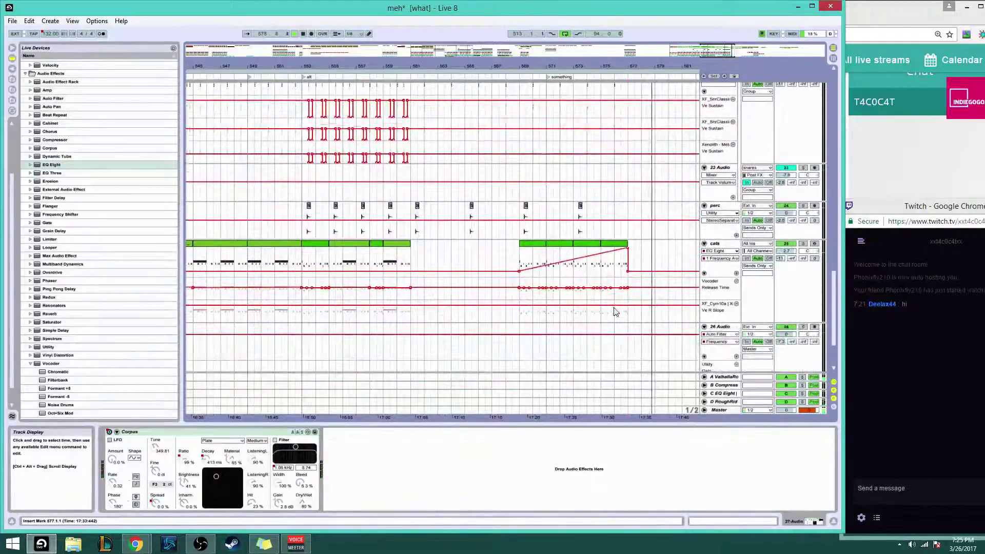
scroll(616, 312, "up", 15)
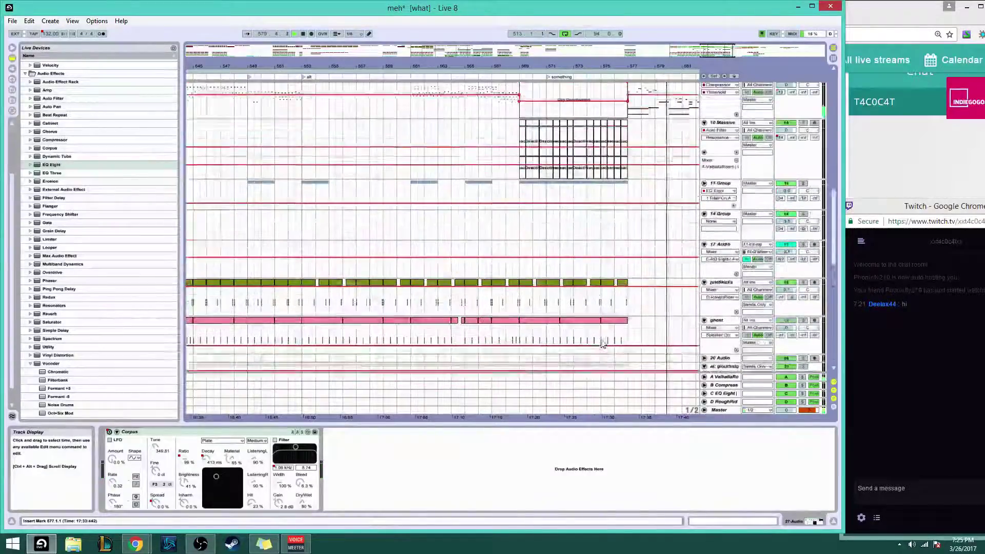
scroll(564, 287, "up", 8)
left_click(523, 220)
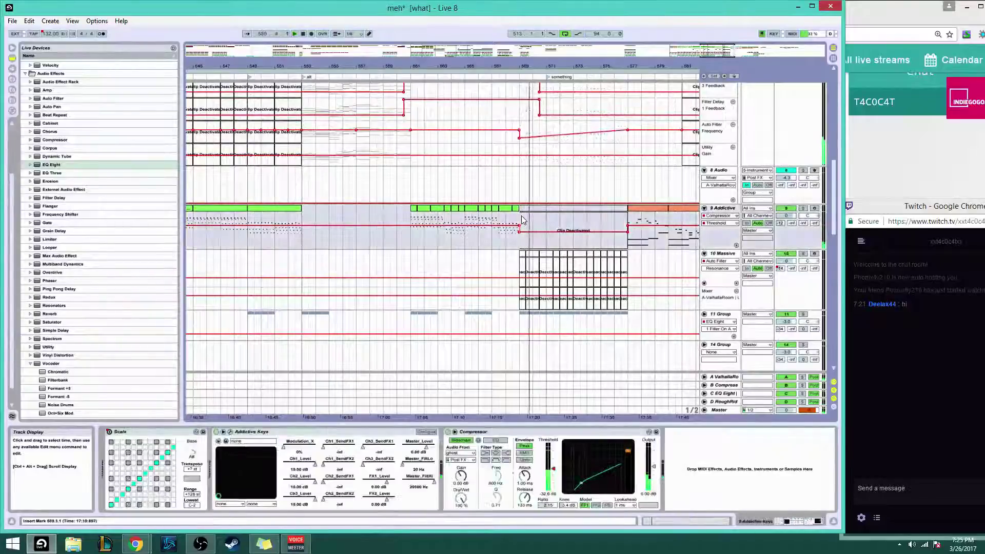
scroll(523, 225, "up", 10)
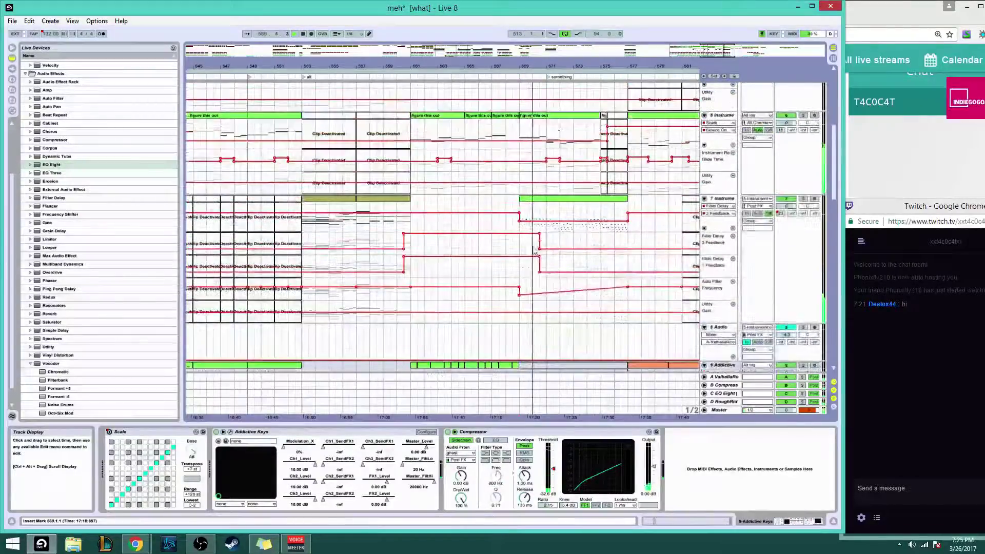
left_click(246, 117)
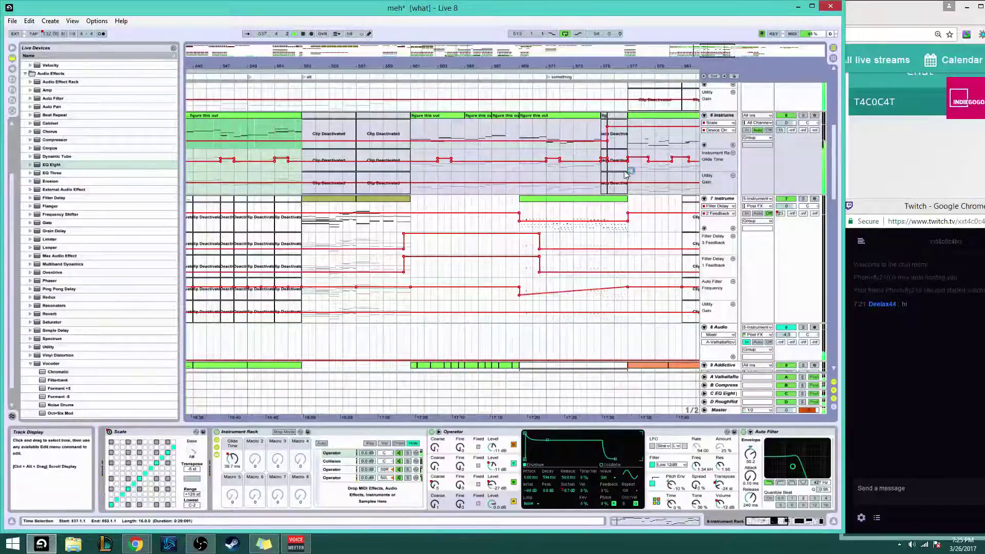
scroll(569, 338, "down", 10)
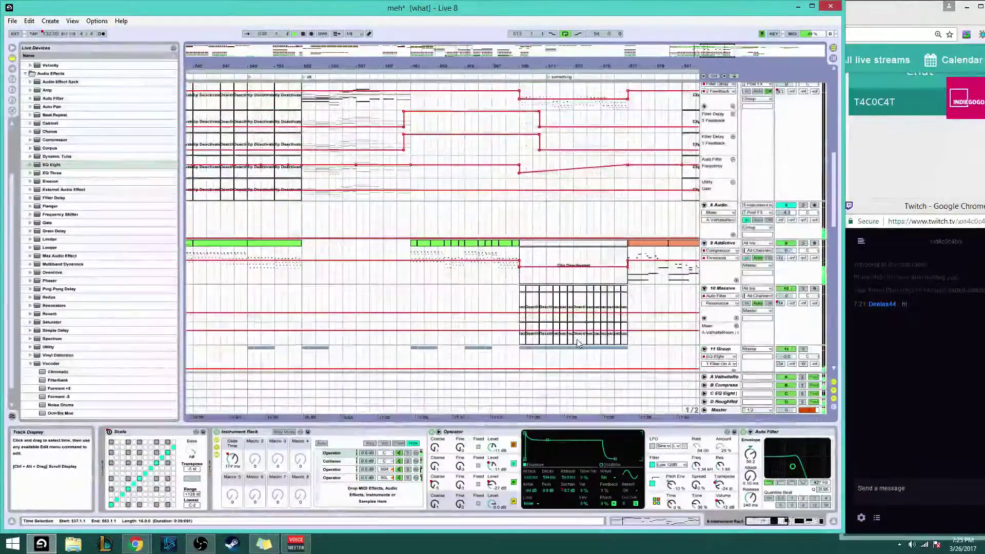
scroll(581, 345, "down", 4)
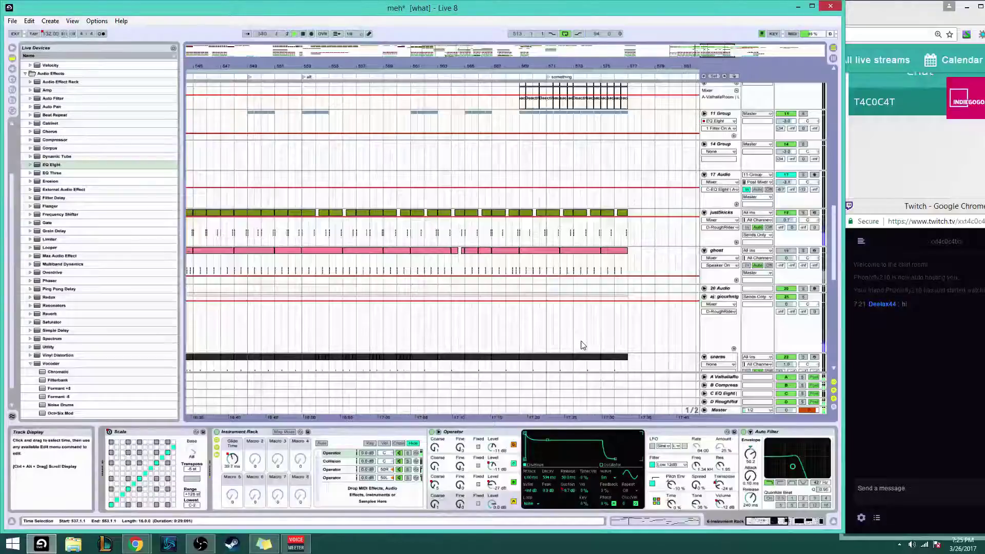
scroll(583, 345, "down", 2)
Automate the EQ Eight on the cats track so the device is on only from bar 569 to bar 577
left_click_drag(717, 50, 703, 23)
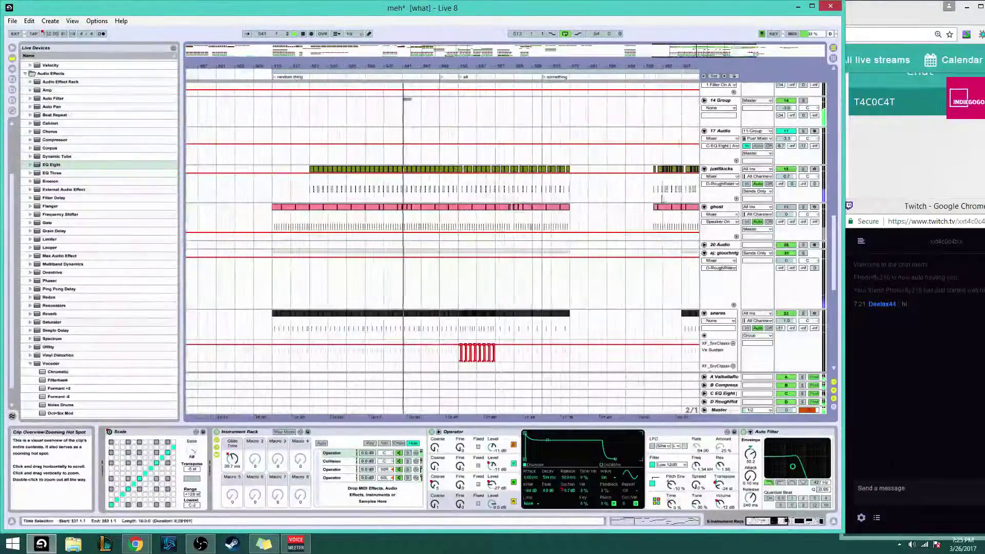
scroll(665, 354, "down", 6)
scroll(676, 361, "down", 2)
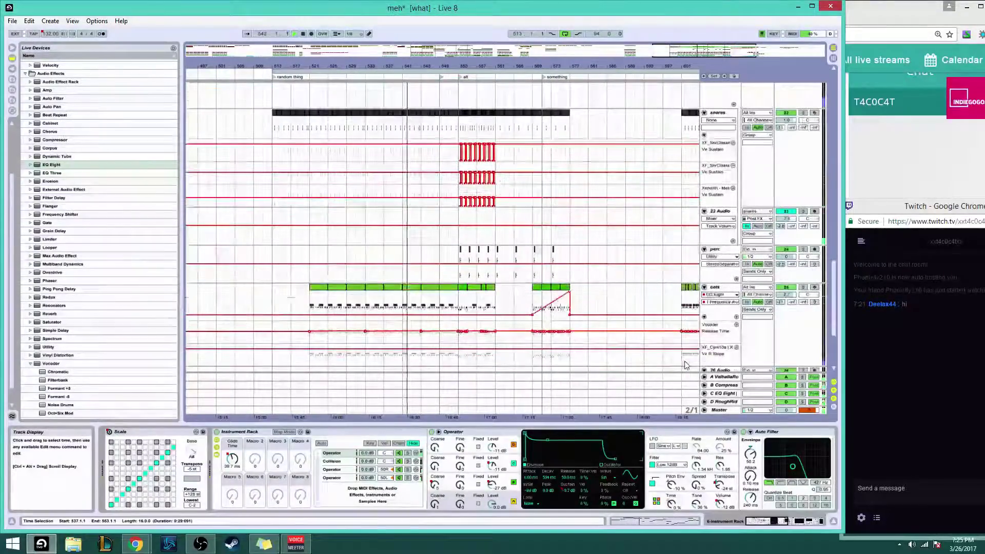
left_click(717, 288)
left_click(635, 431)
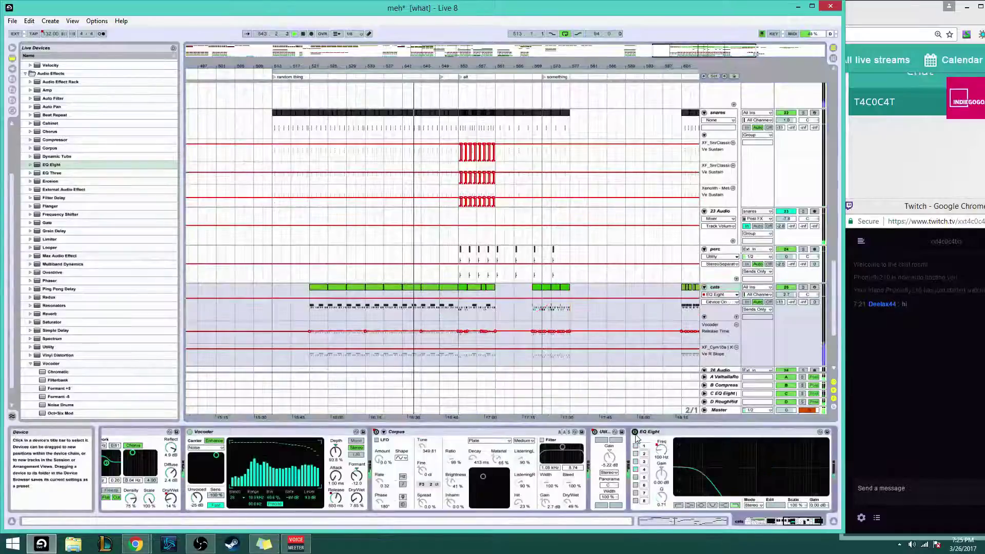
left_click(370, 34)
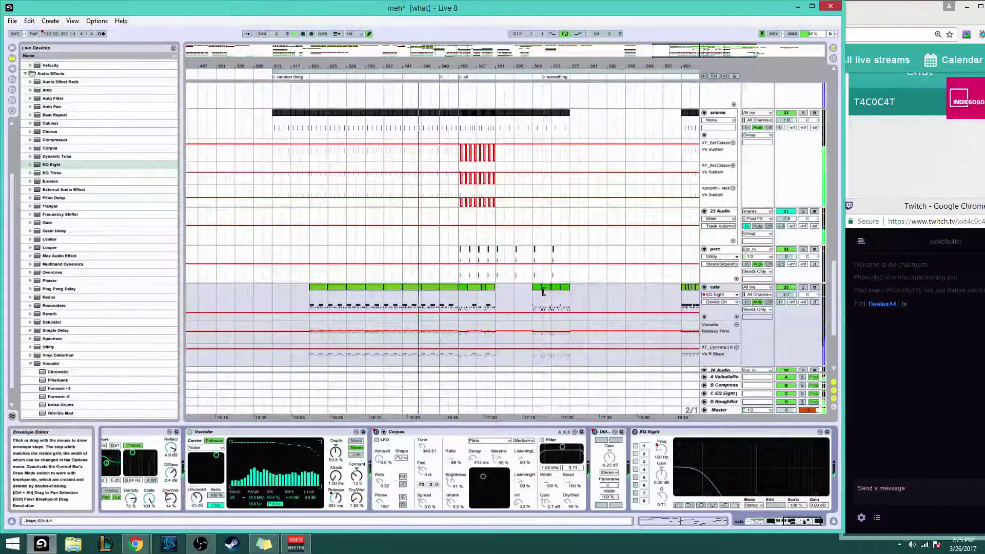
left_click(535, 296)
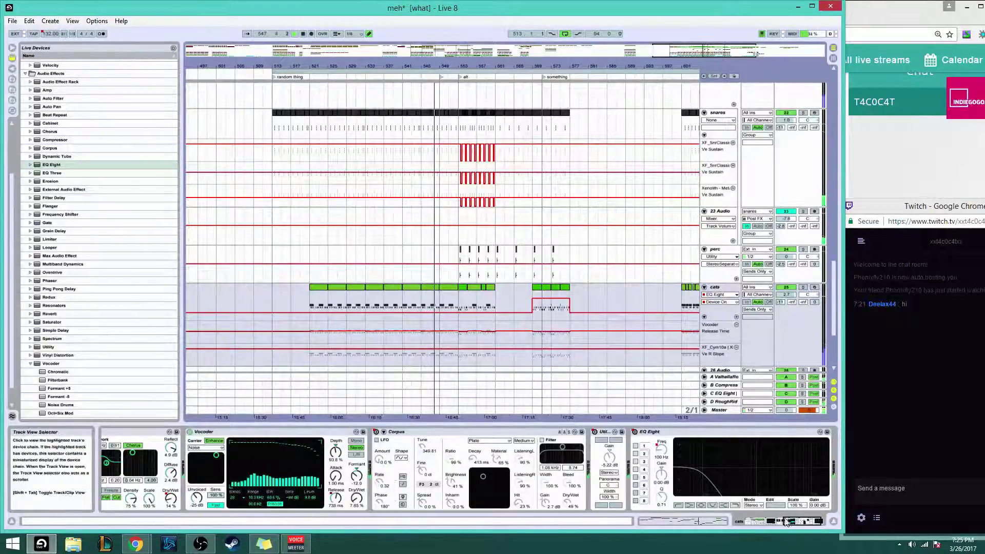
Insert a Utility between the EQ Eight and the Reverb on the cats track and show its gain automation
left_click_drag(754, 520, 779, 521)
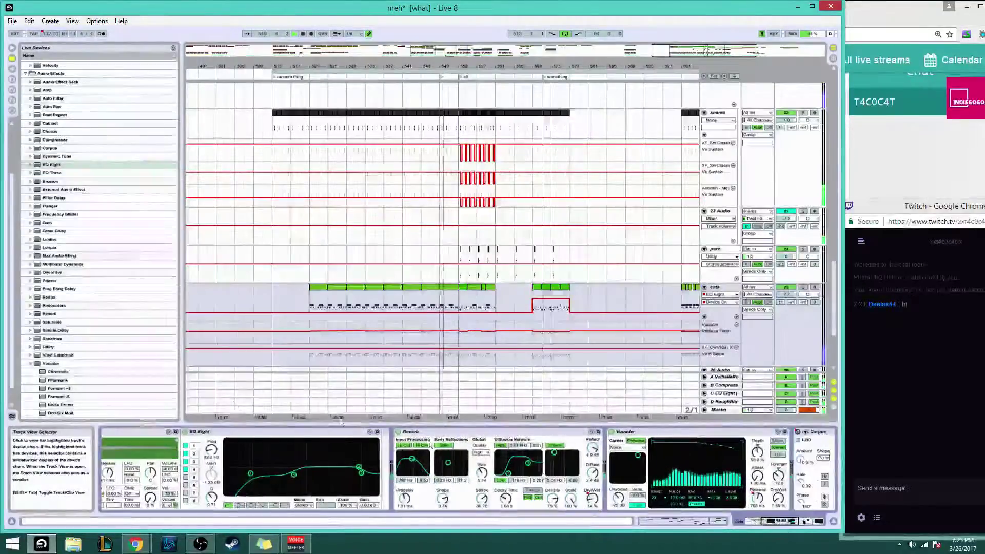
left_click(49, 347)
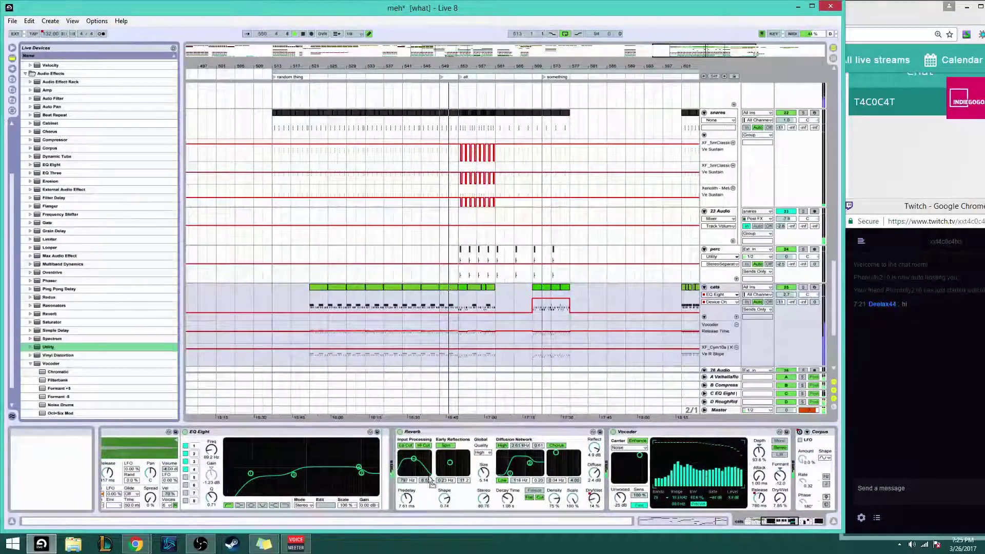
left_click_drag(431, 483, 430, 482)
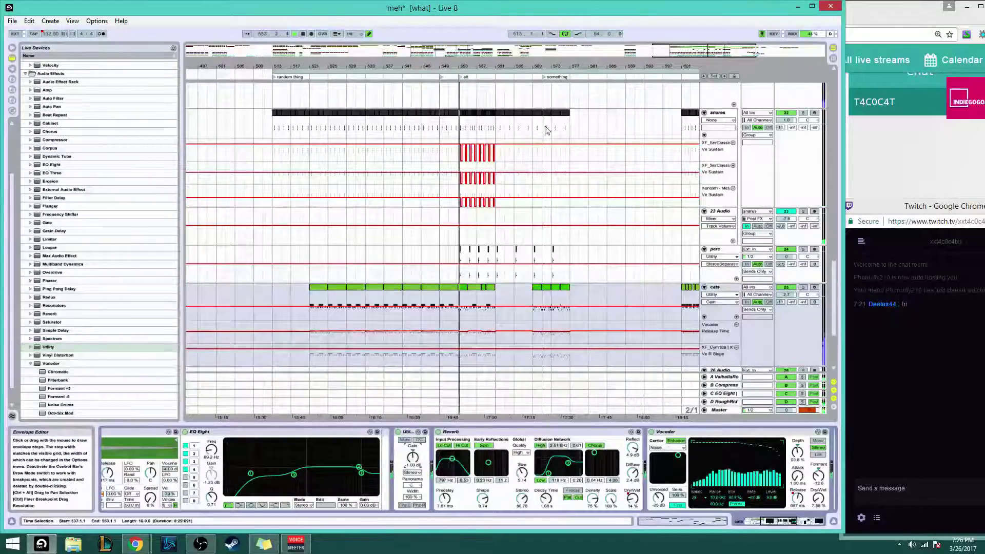
left_click(369, 34)
Try pasting a copy of the four-bar clip from bar 561 at bar 569 on the 6-Instrument Rack track
mouse_move(465, 66)
left_mouse_down()
mouse_move(285, 105)
mouse_move(296, 115)
mouse_move(240, 118)
left_mouse_up()
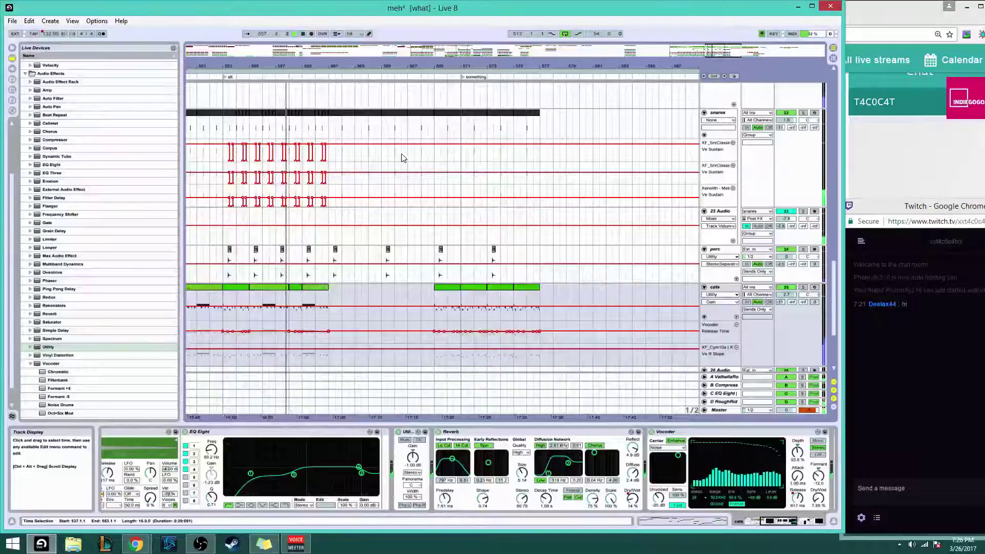
scroll(344, 246, "down", 1)
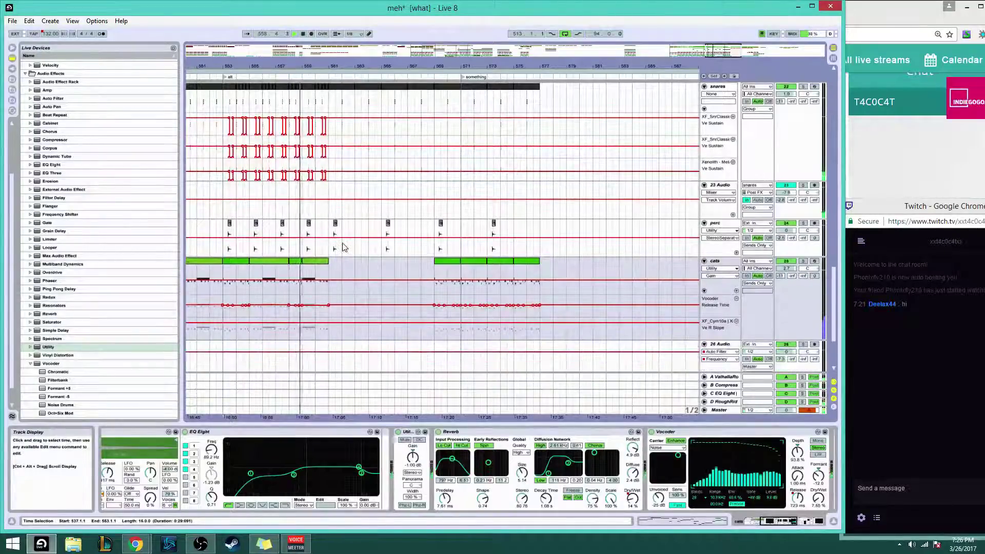
scroll(344, 246, "up", 1)
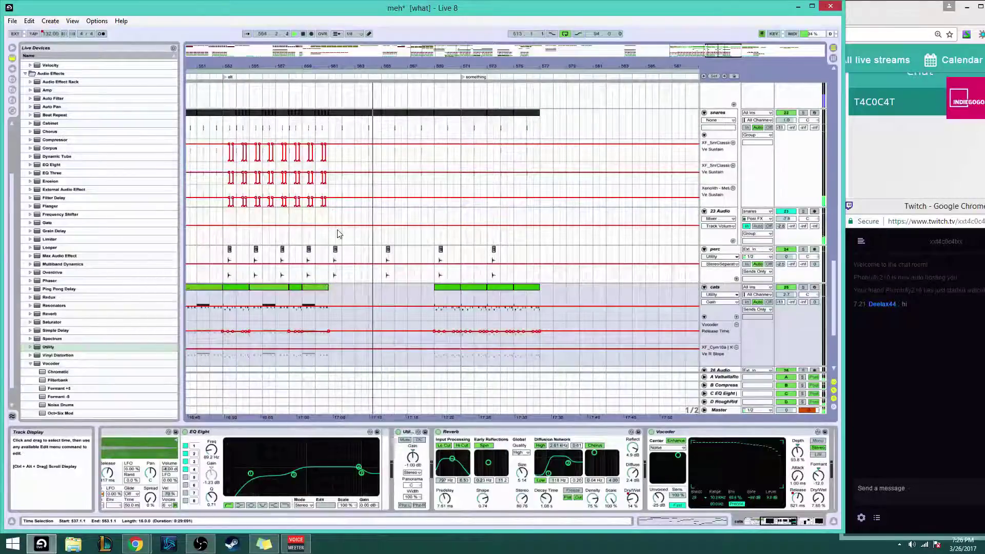
scroll(349, 236, "up", 3)
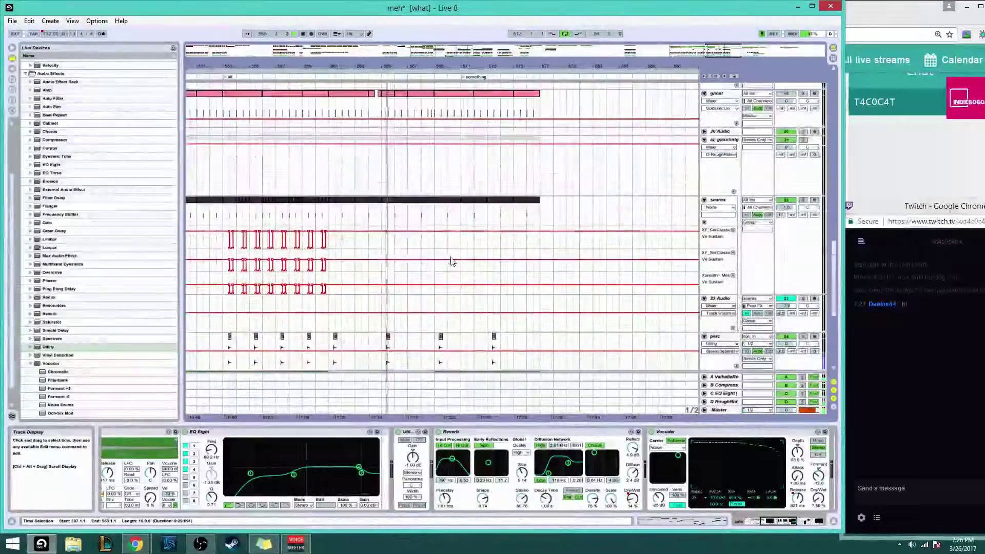
scroll(451, 262, "up", 10)
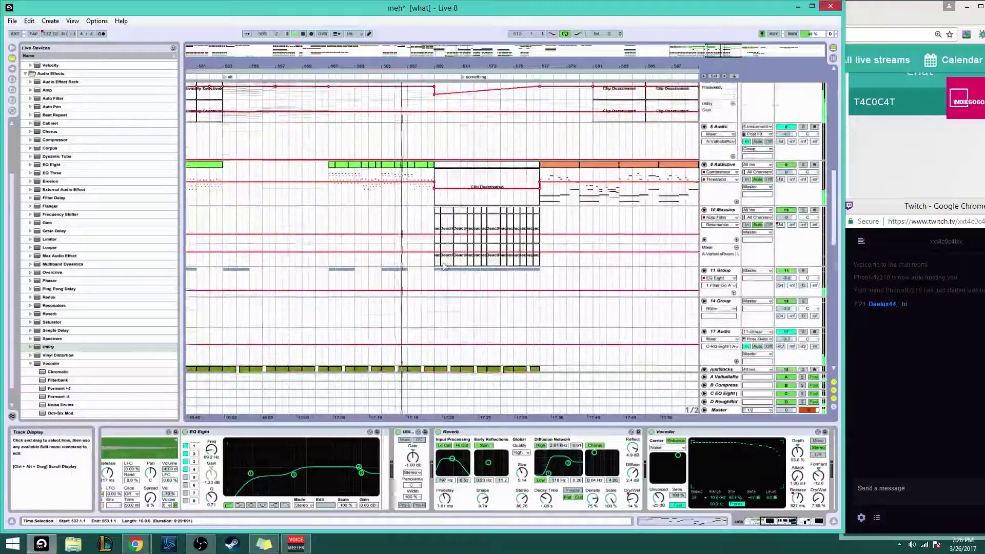
scroll(444, 266, "up", 10)
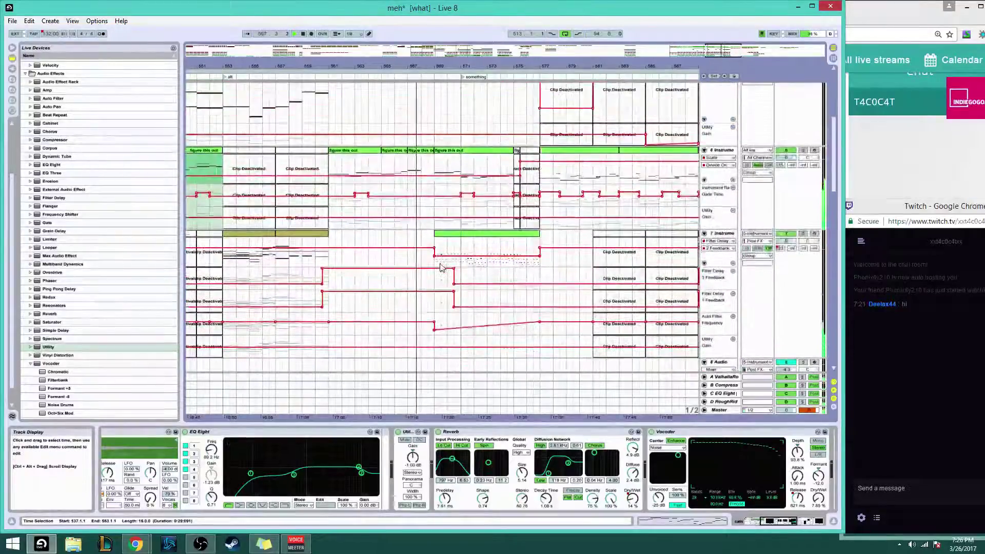
scroll(440, 267, "up", 3)
left_click(448, 195)
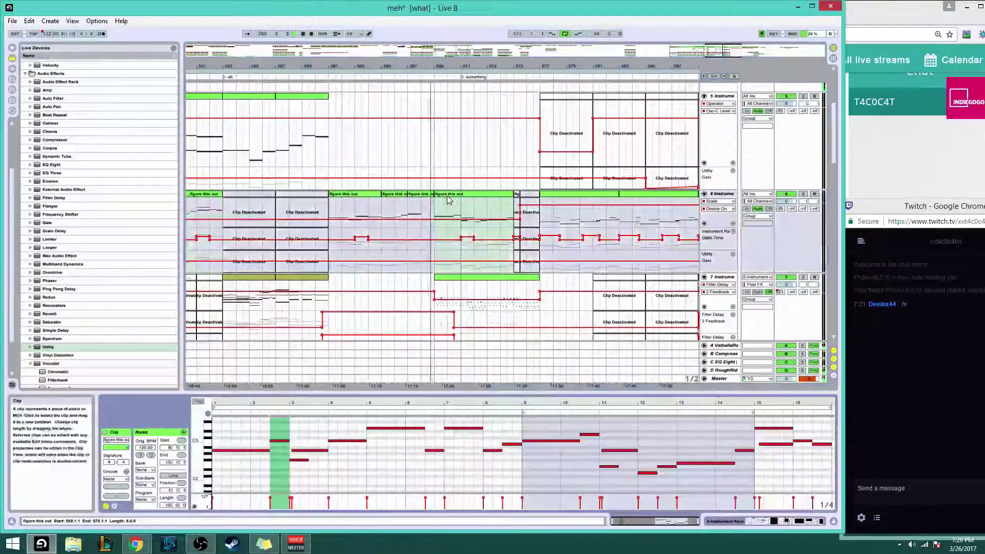
left_click(367, 196)
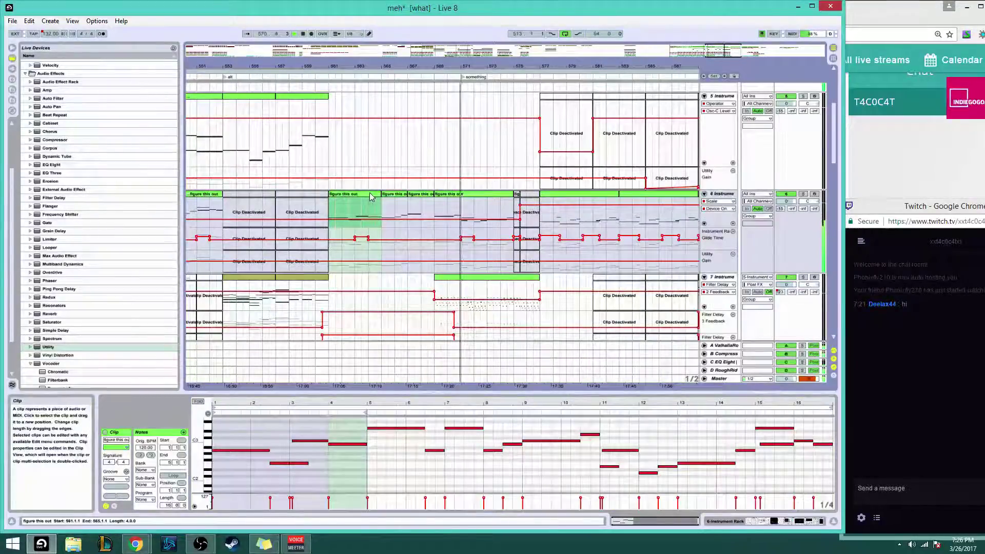
left_click(459, 193)
key("ctrl+v")
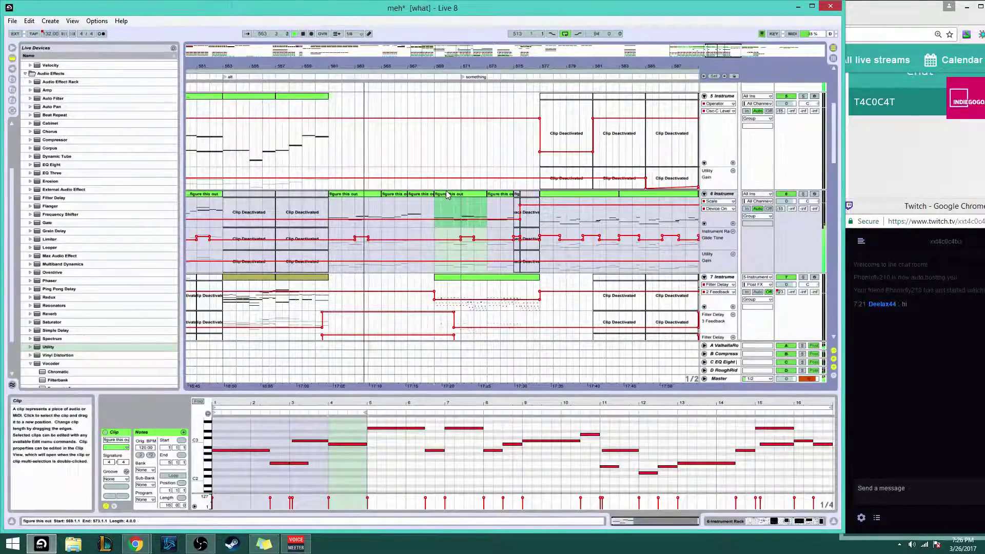
scroll(450, 192, "down", 2)
key("ctrl+z")
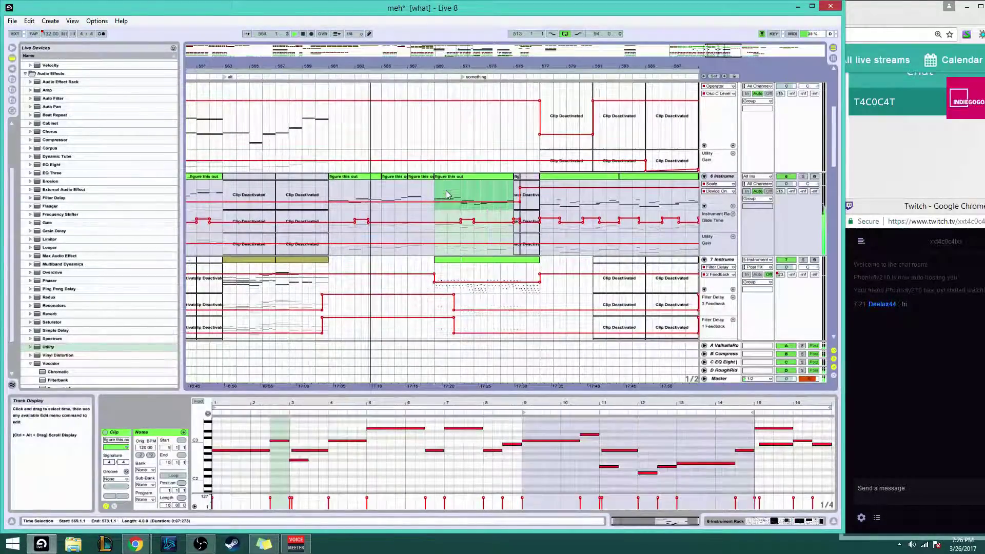
Copy the clips in bars 561–568 of the 6-Instrument Rack track and paste them at bar 569
left_click(359, 179)
left_click(413, 178, "shift")
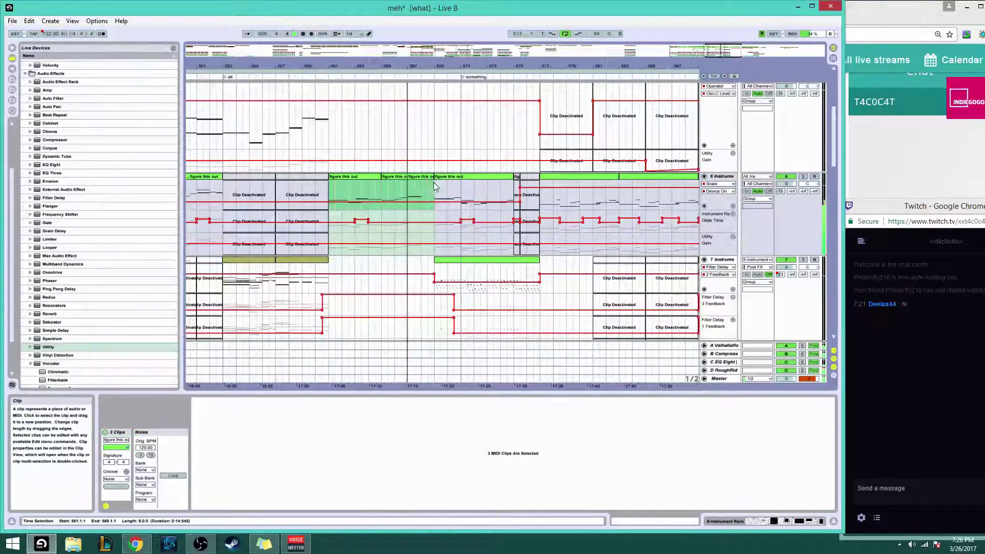
left_click(421, 188, "shift")
left_click(447, 177)
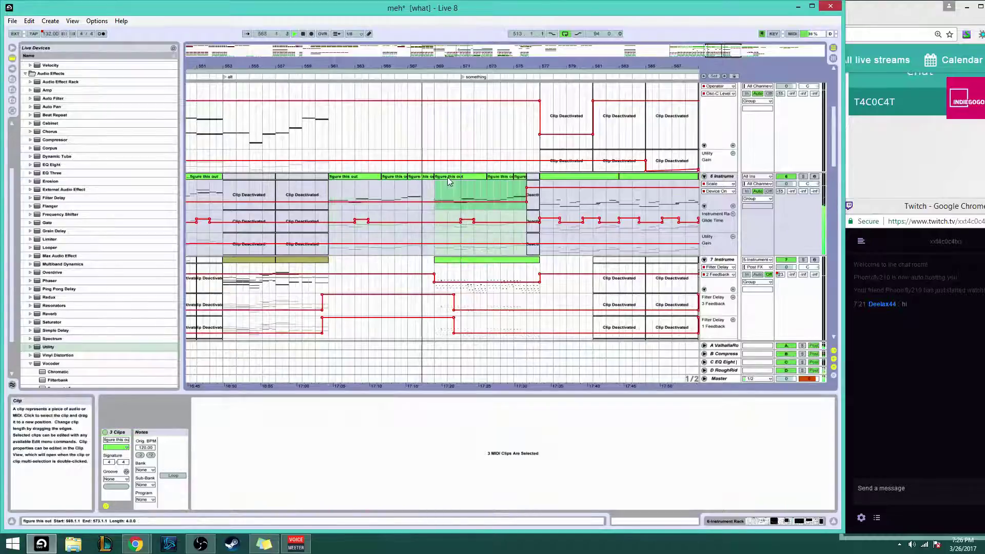
Activate the one-bar clip at bar 576 on the 6-Instrument Rack track and extend the clip before it by one beat
left_click(535, 183)
right_click(534, 180)
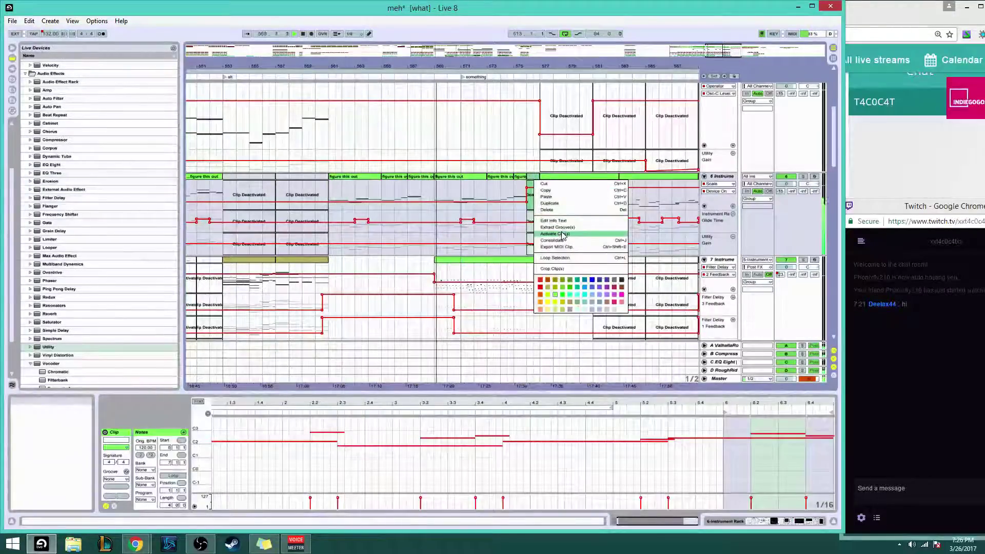
left_click(561, 233)
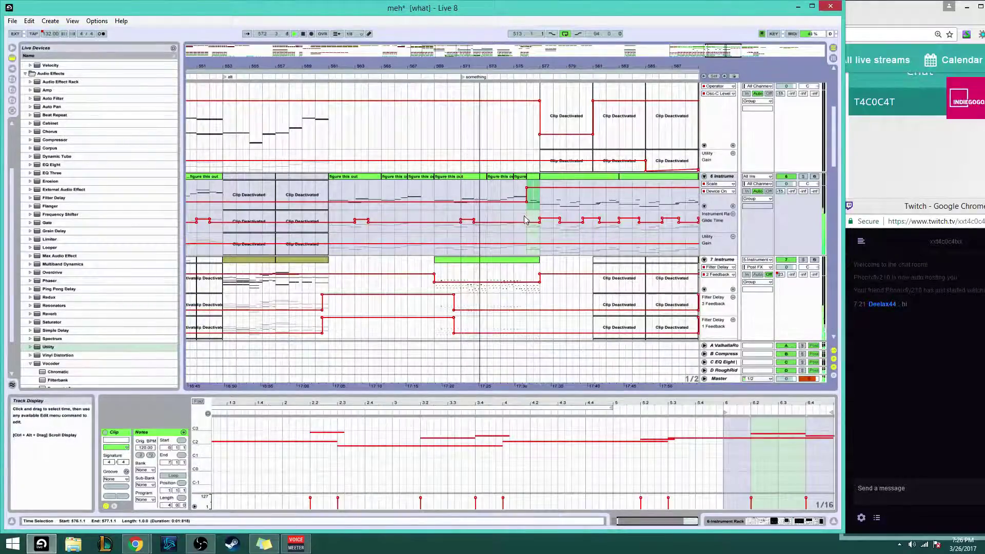
left_click_drag(733, 50, 730, 95)
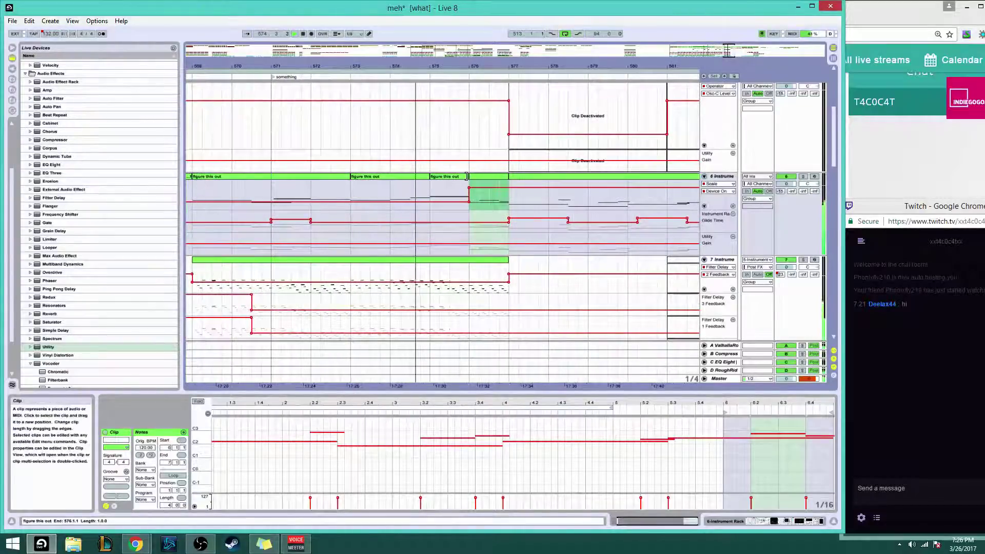
left_click_drag(467, 176, 477, 178)
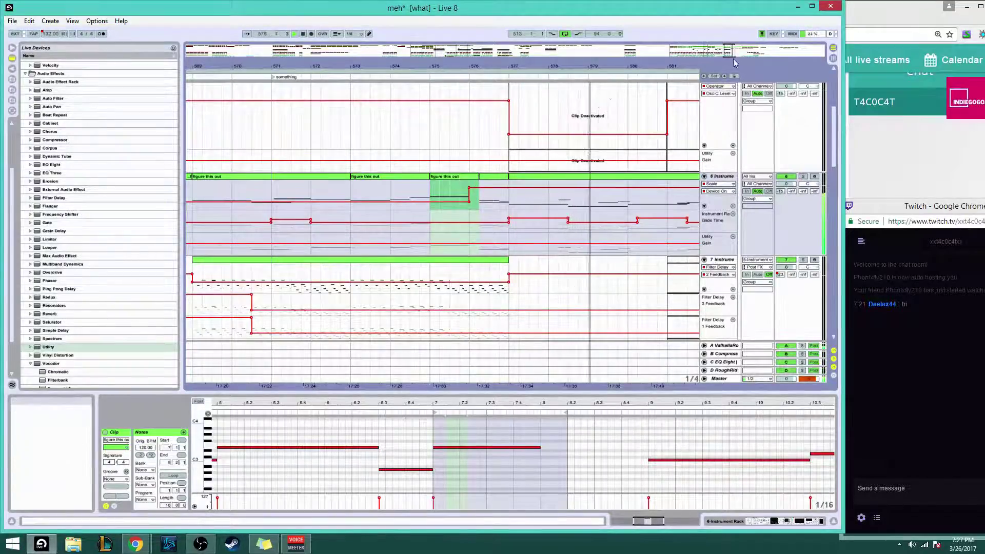
Undo the latest clip edits on the 6-Instrument Rack track and play the earlier version from bar 569 for comparison
left_click_drag(729, 50, 725, 26)
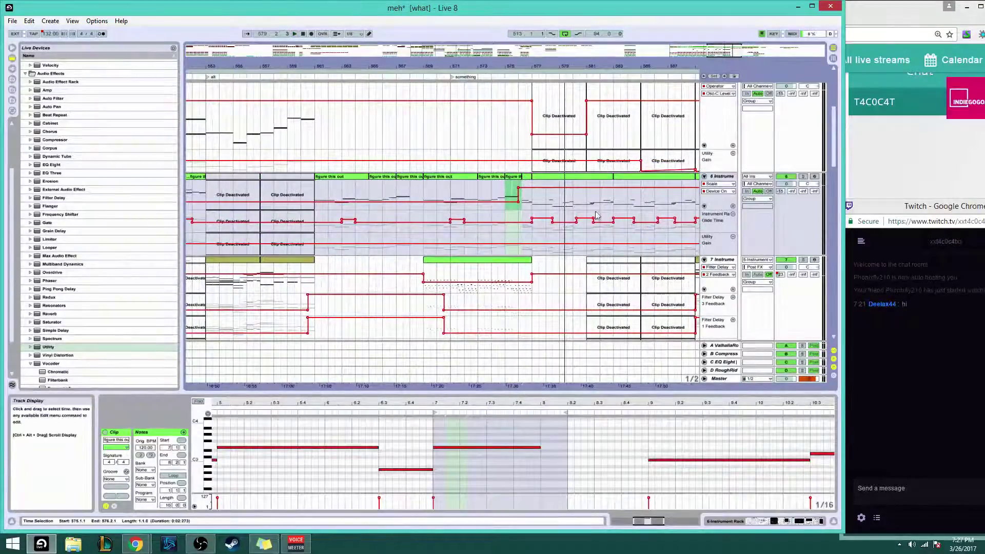
key("ctrl+z")
key("ctrl+z")
key("ctrl+z")
left_click(480, 202)
key("space")
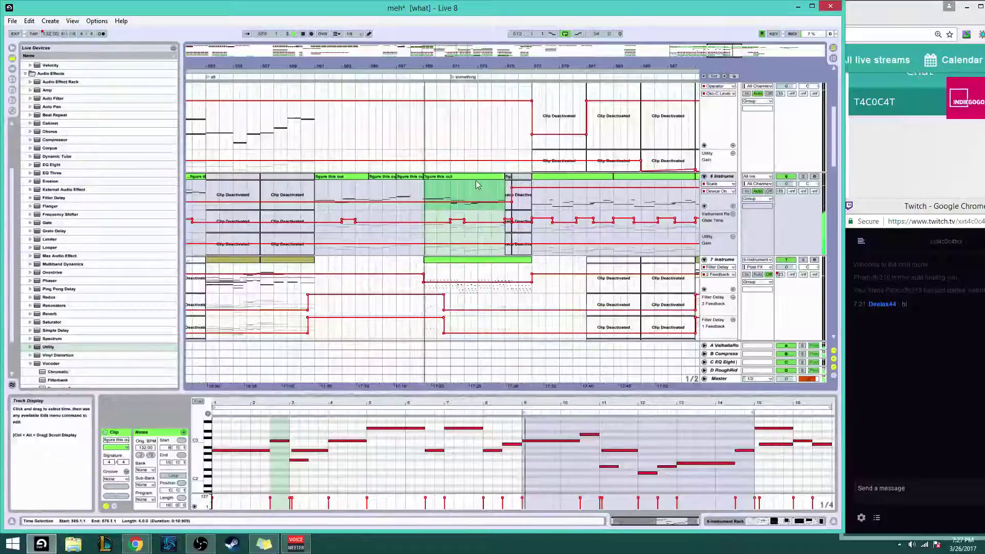
left_click(508, 193, "shift")
left_click(508, 193)
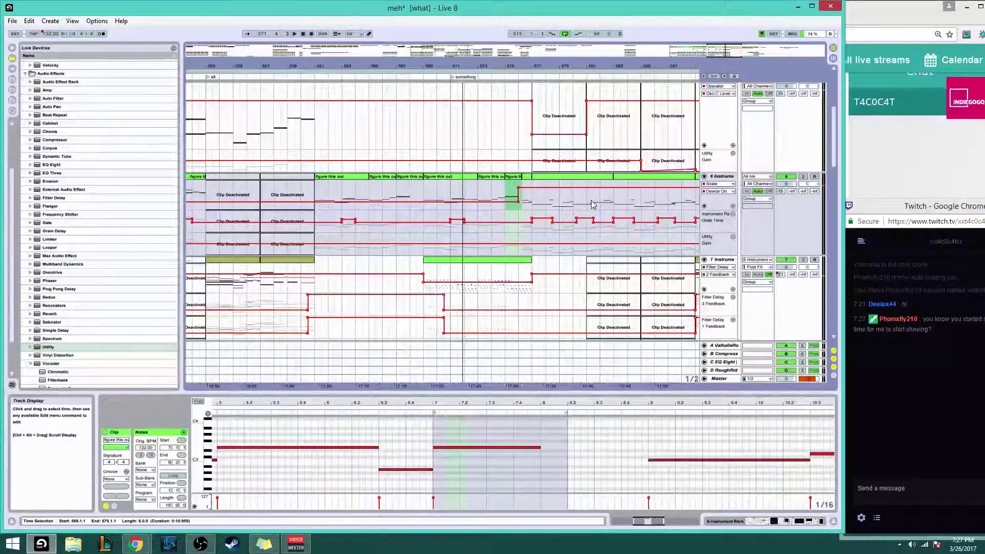
Select the 6-Instrument Rack clip at bar 577 and switch to the Twitch chat window in Chrome
left_click(568, 187)
left_click(901, 415)
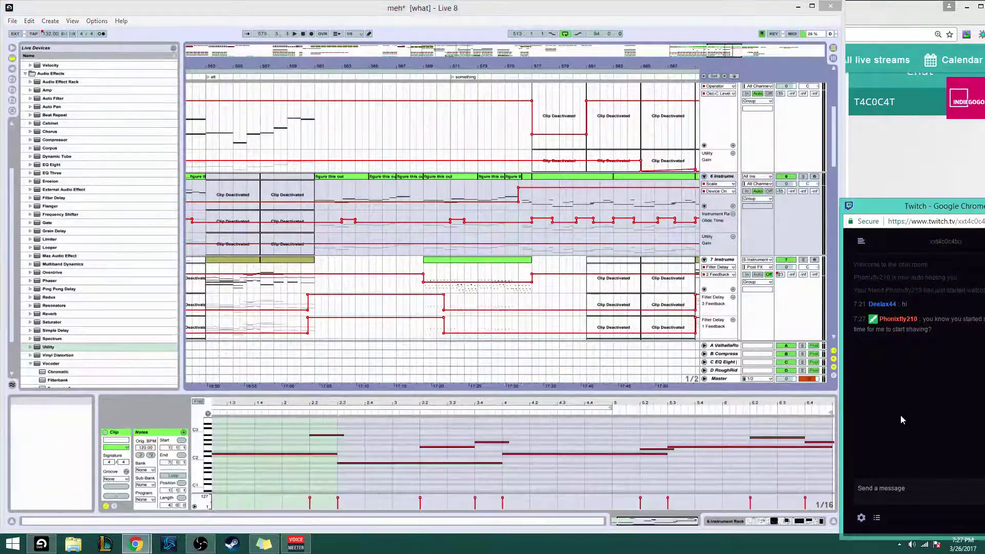
Return to Ableton Live and play the 6-Instrument Rack clip that starts at bar 577
mouse_move(908, 213)
left_mouse_down()
mouse_move(840, 191)
mouse_move(934, 221)
mouse_move(907, 227)
mouse_move(907, 204)
left_mouse_up()
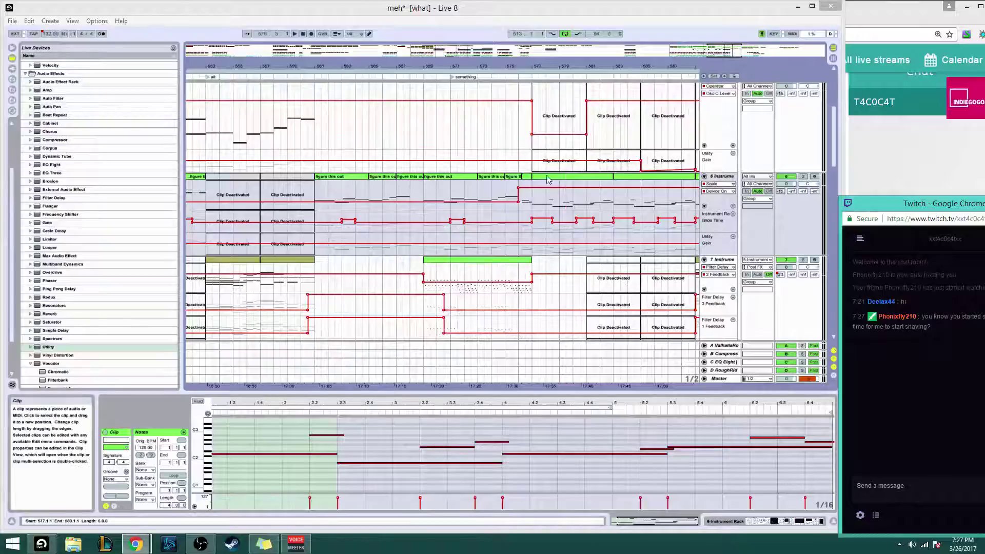
left_click(530, 205)
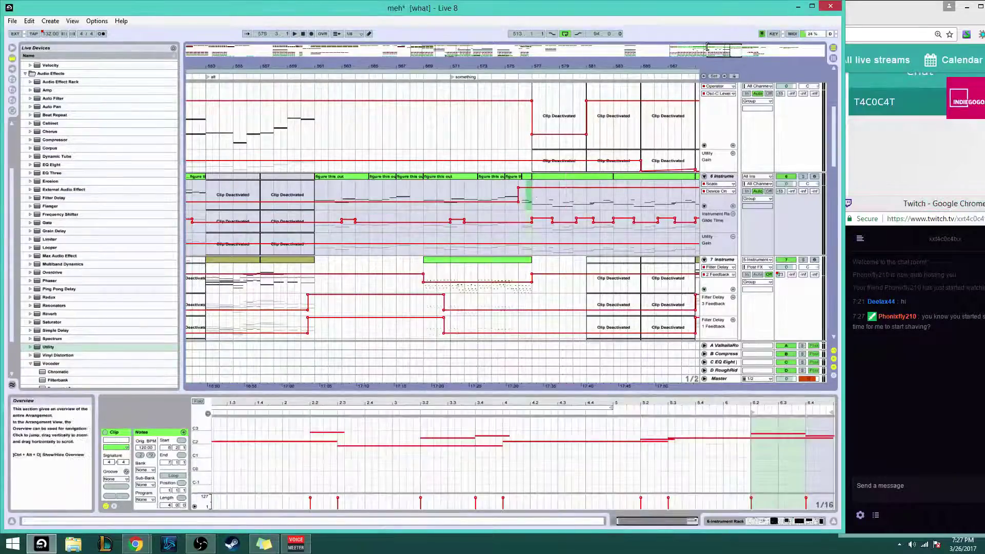
left_click_drag(713, 51, 713, 36)
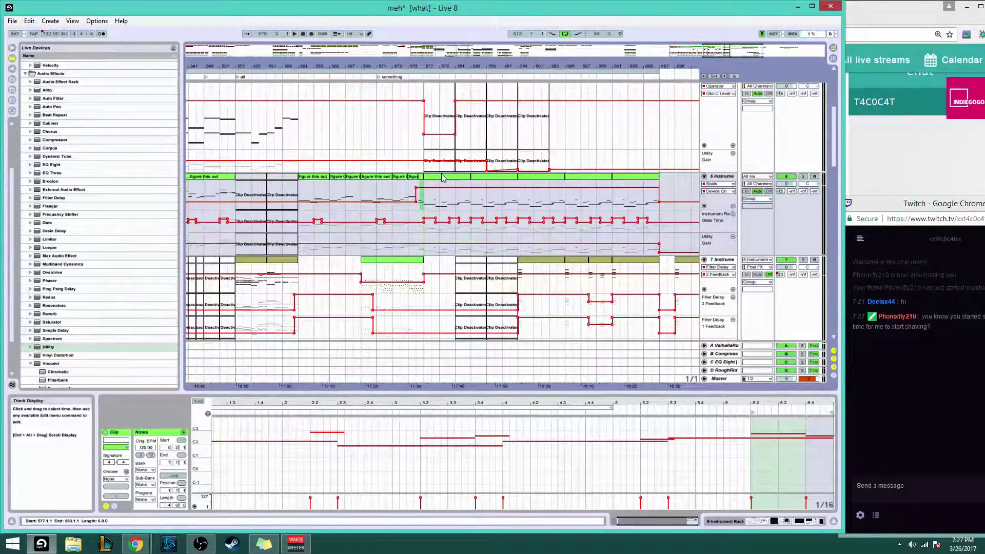
left_click(457, 176)
key("space")
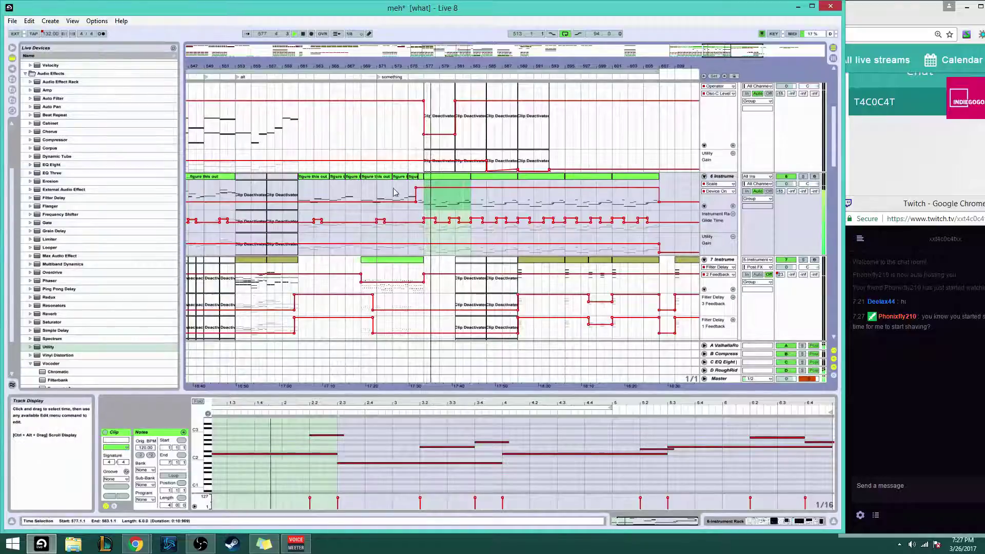
key("space")
Play the 6-Instrument Rack section from bar 561, check the clip at bar 577, and replay from bar 569
left_click(308, 191)
left_click(297, 198)
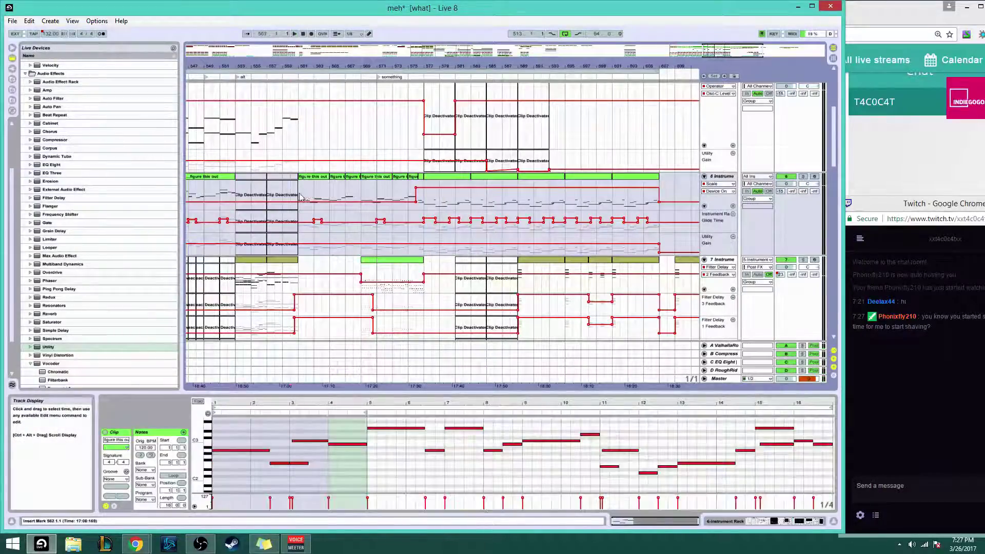
key("space")
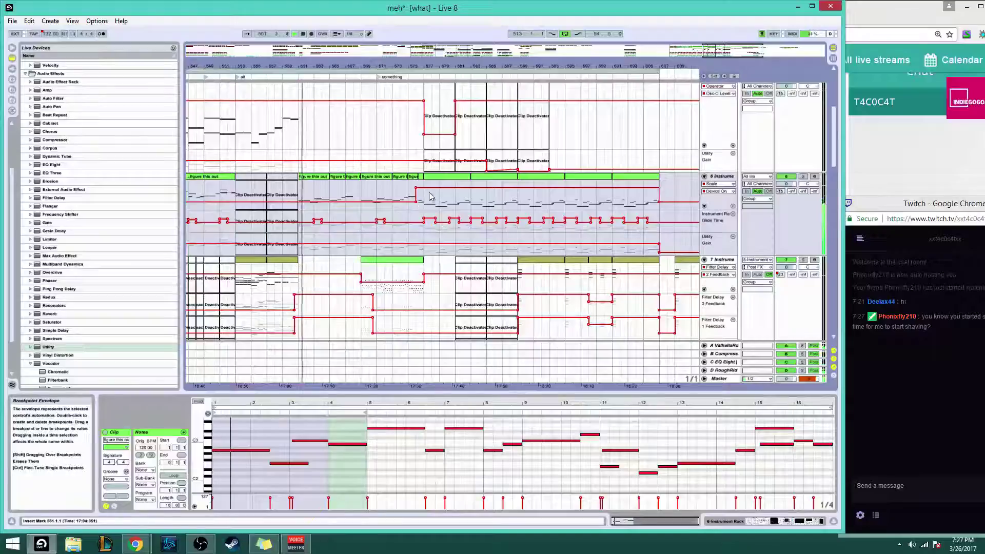
left_click(440, 178)
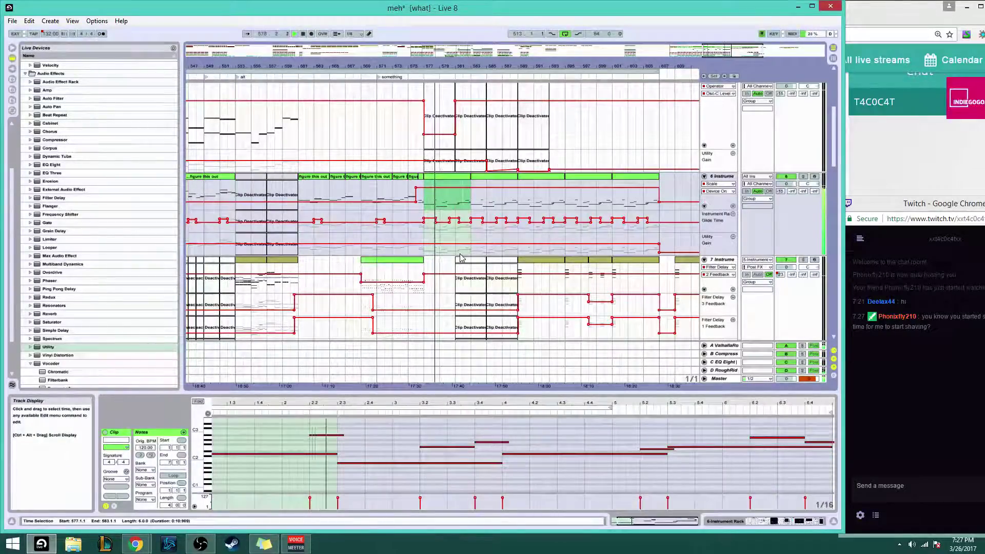
left_click(361, 194)
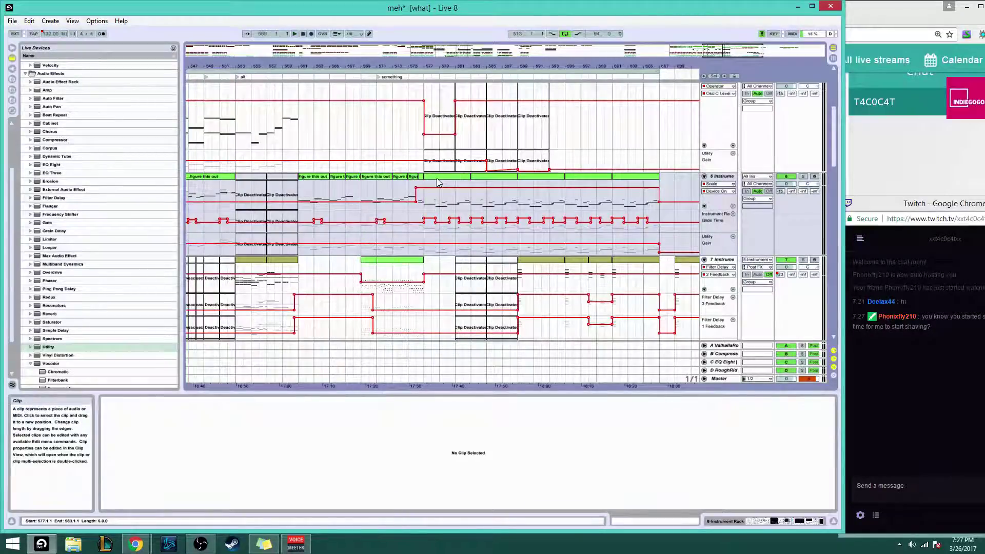
key("space")
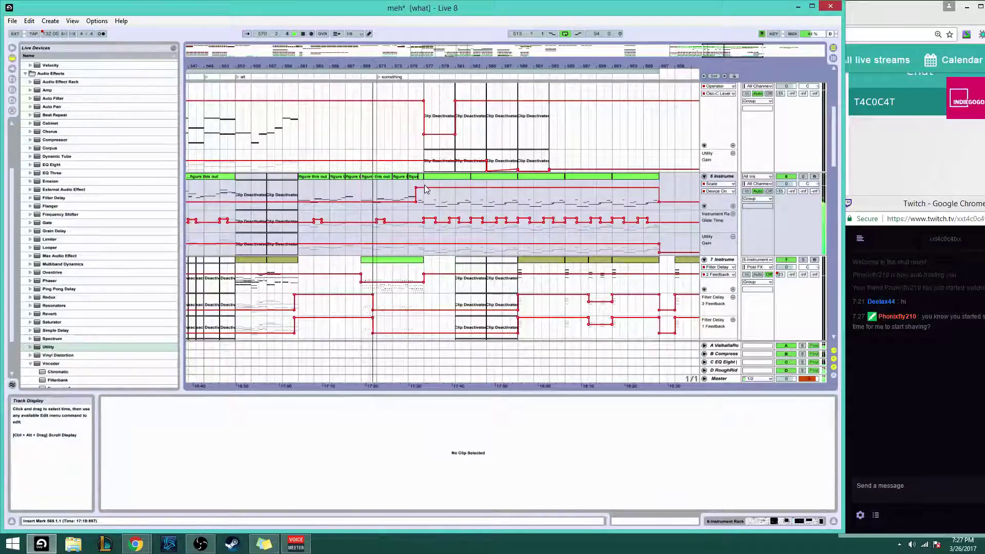
Deactivate the 6-Instrument Rack clips in bars 569–577 and delete the half-bar clip at bar 575
left_click(393, 187)
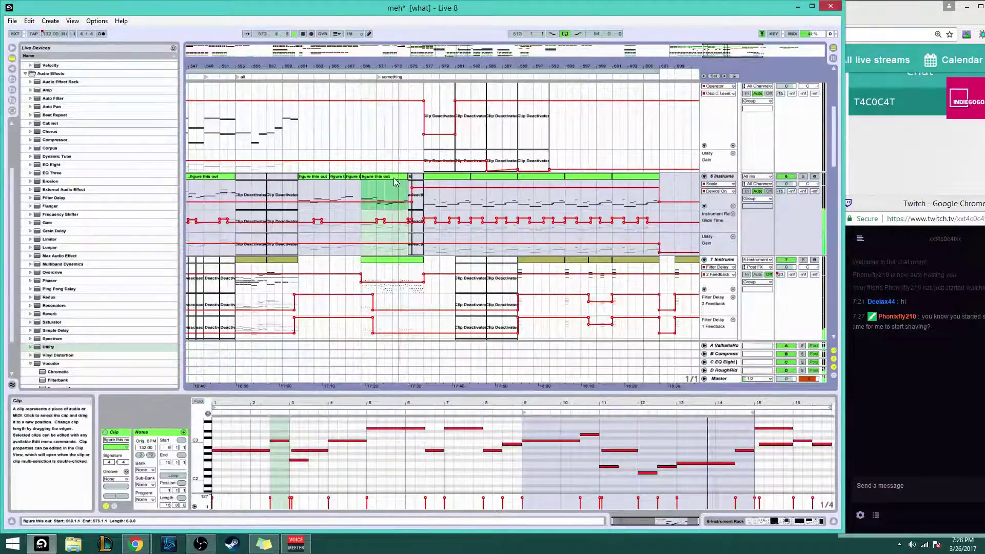
right_click(394, 181)
left_click(432, 236)
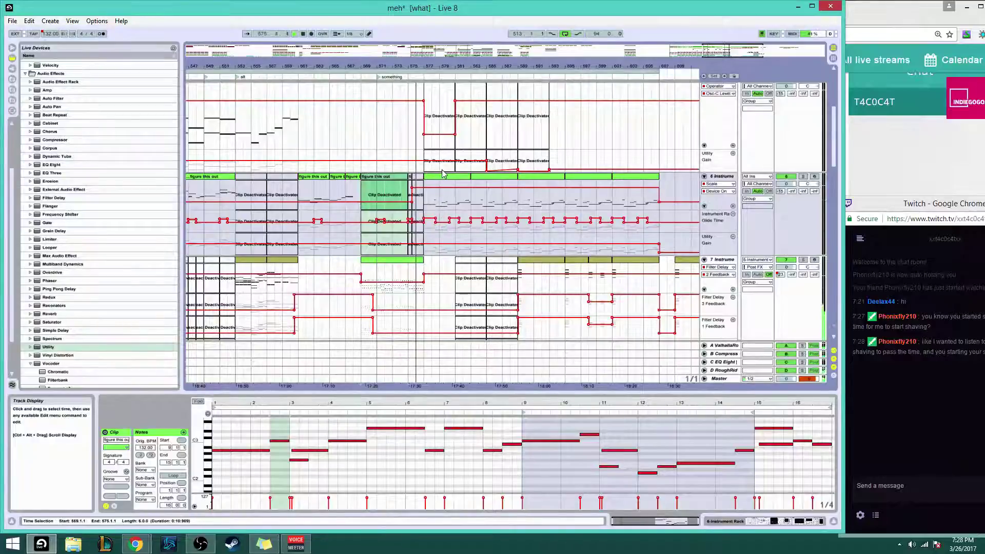
left_click_drag(367, 66, 363, 98)
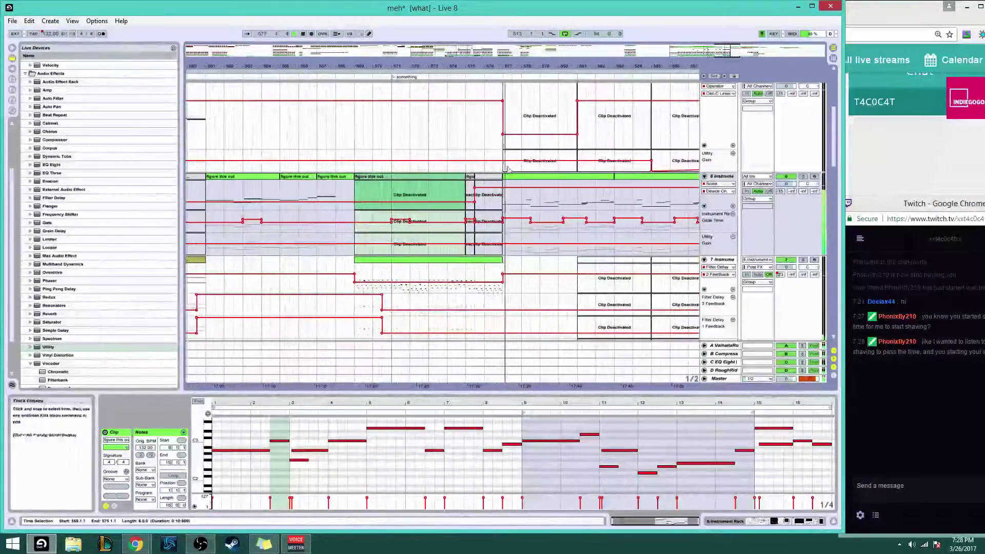
left_click(473, 176)
key("Delete")
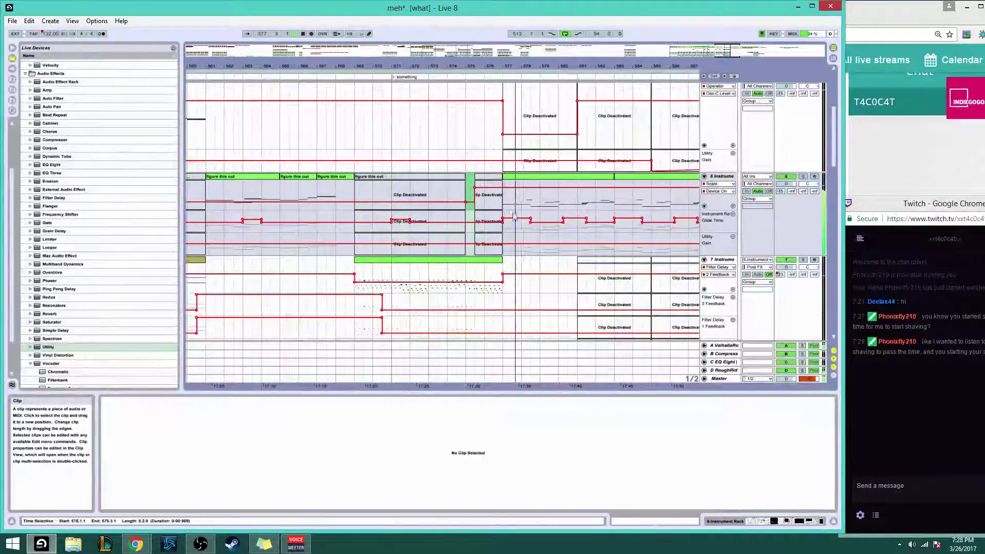
Duplicate the last bar of the 7-Instrument Rack clip into bar 577 and play the transition from bar 576
left_click(487, 275)
key("ctrl+d")
left_click(477, 276)
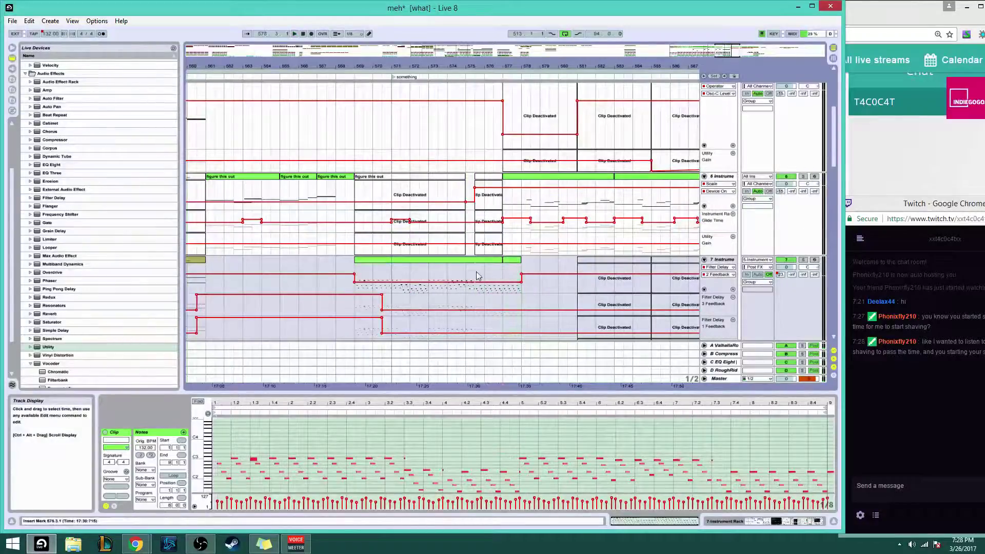
key("space")
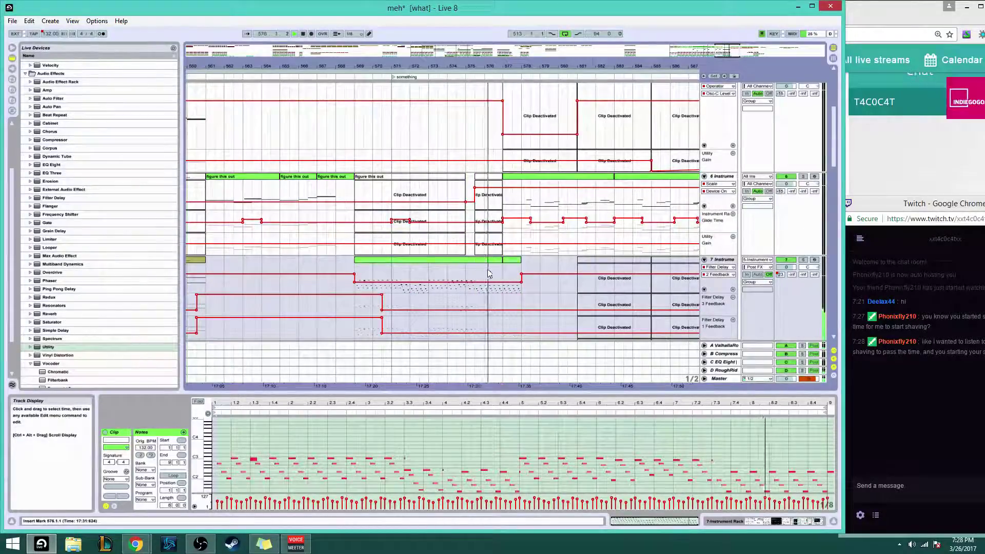
Solo the 7-Instrument Rack track, listen from bar 569, and lock the automation envelopes
left_click(720, 261)
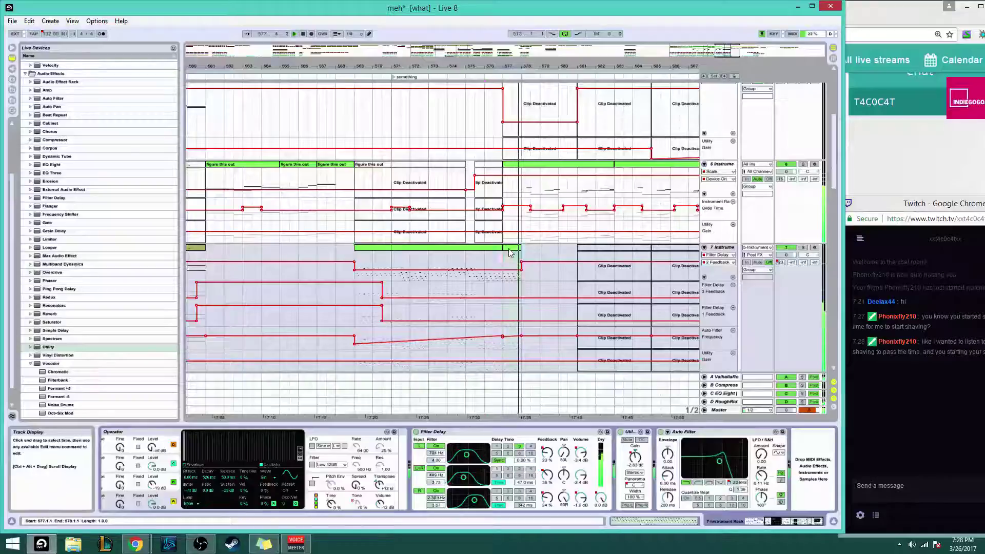
left_click(358, 262)
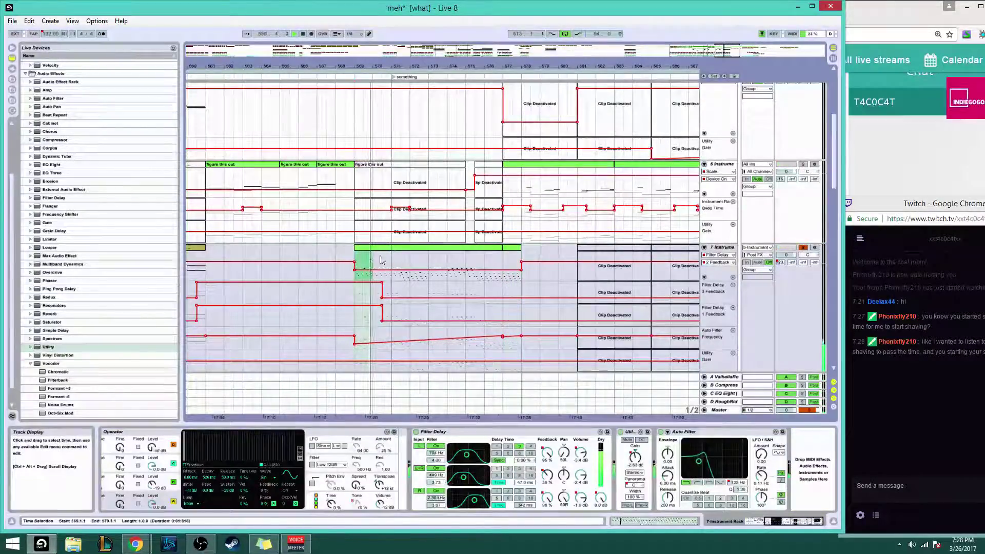
left_click(734, 76)
key("space")
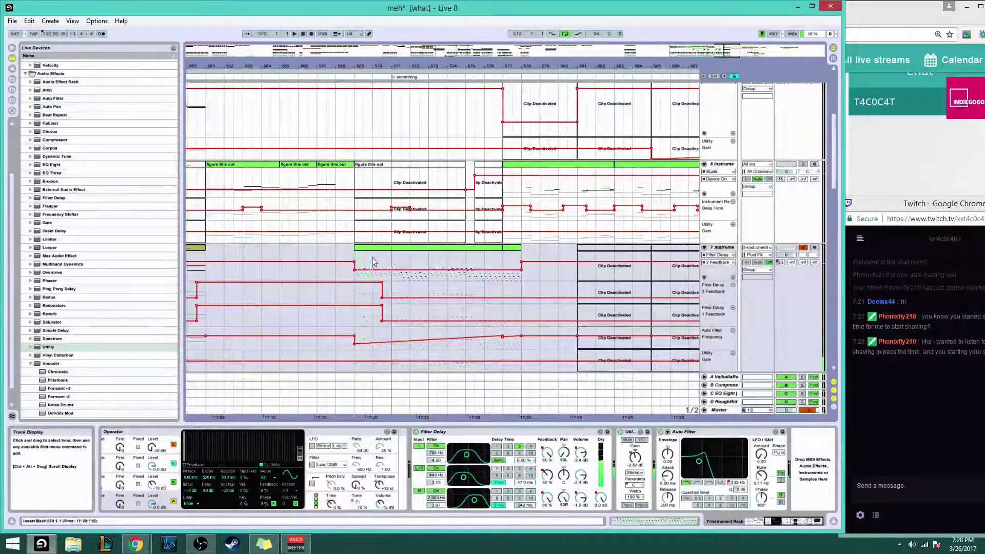
Copy bar 569 of the 7-Instrument Rack track over bar 577 and play the result
left_click_drag(374, 262, 358, 262)
left_click(511, 261)
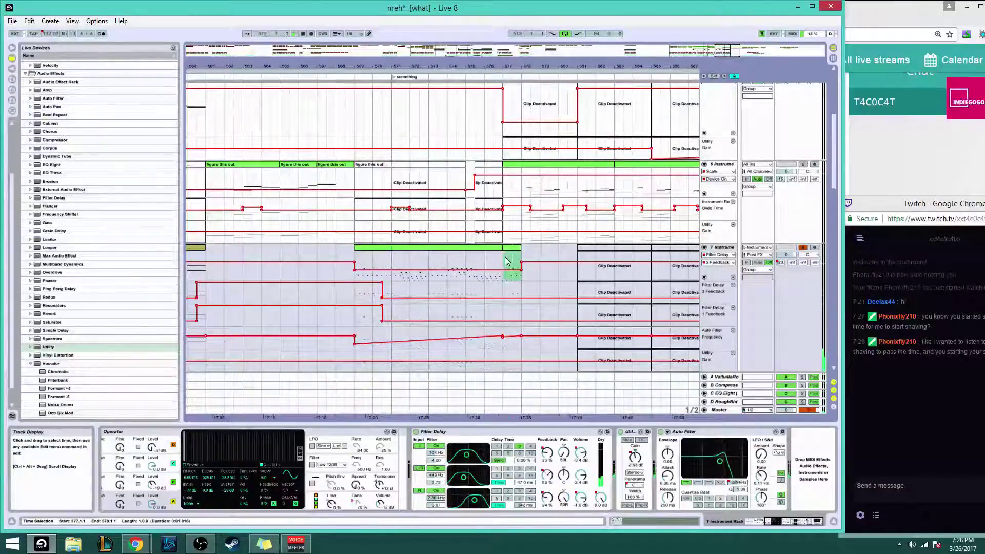
key("space")
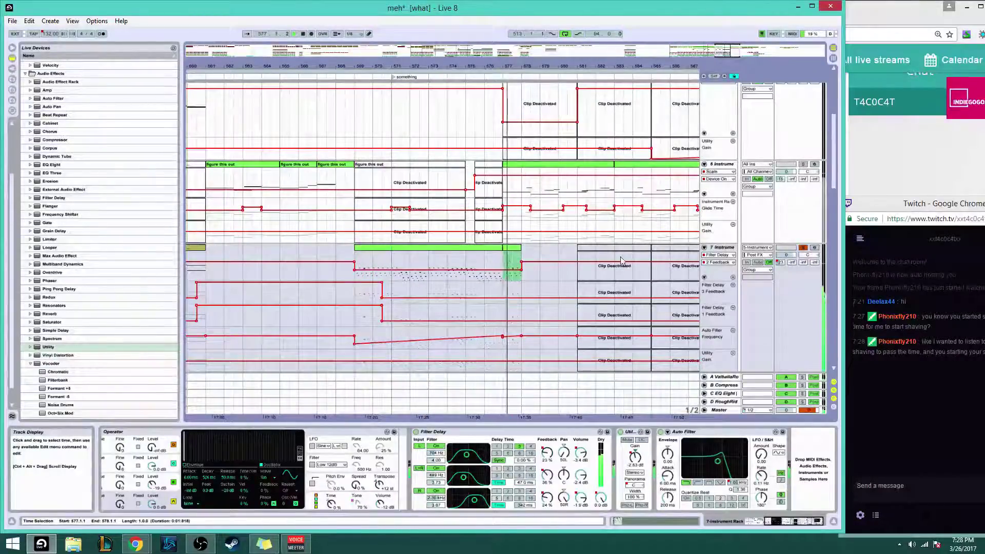
key("space")
Copy bar 570 of the 7-Instrument Rack track over bar 577 and play the result
left_click(388, 260)
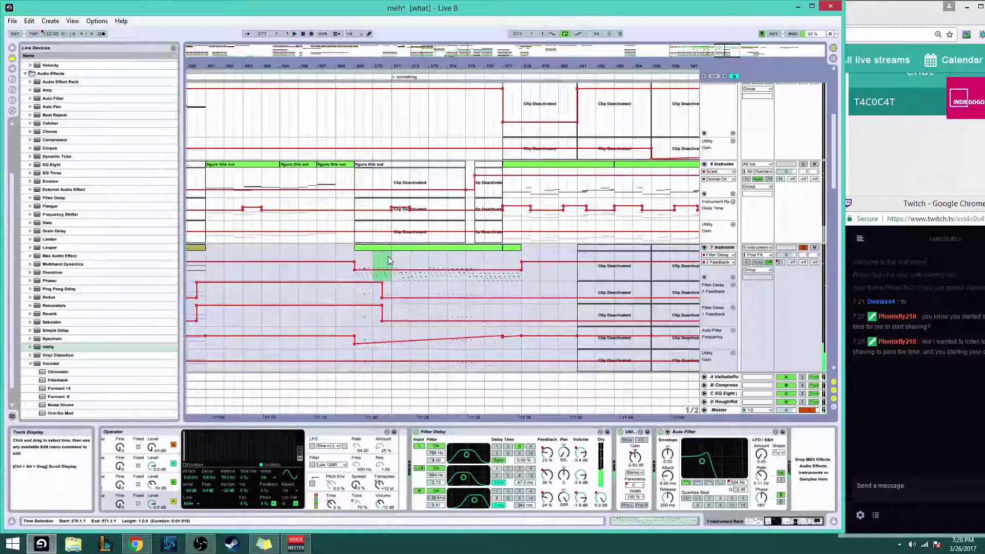
left_click(511, 261)
key("space")
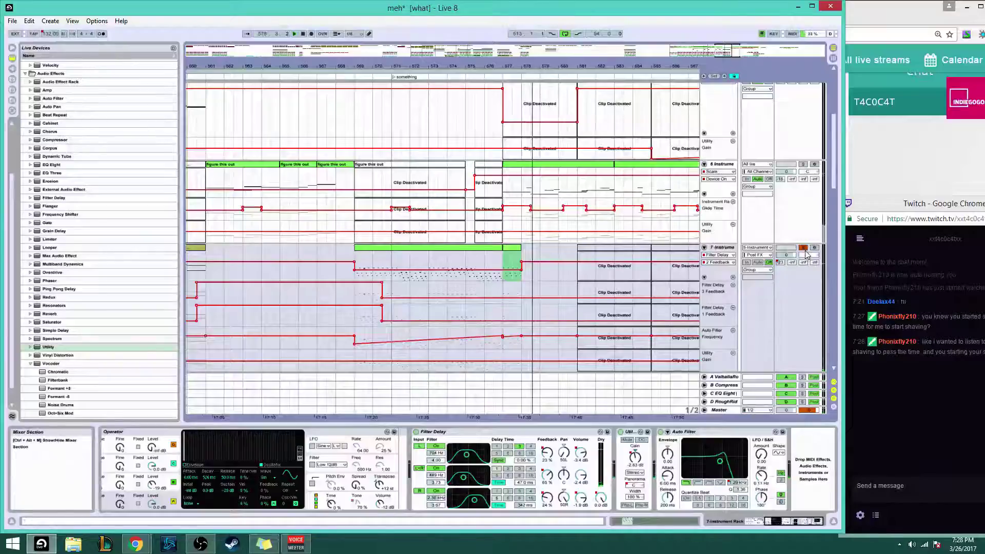
Switch to the Twitch chat window in Chrome and move it so the chat messages can be read
left_click(904, 452)
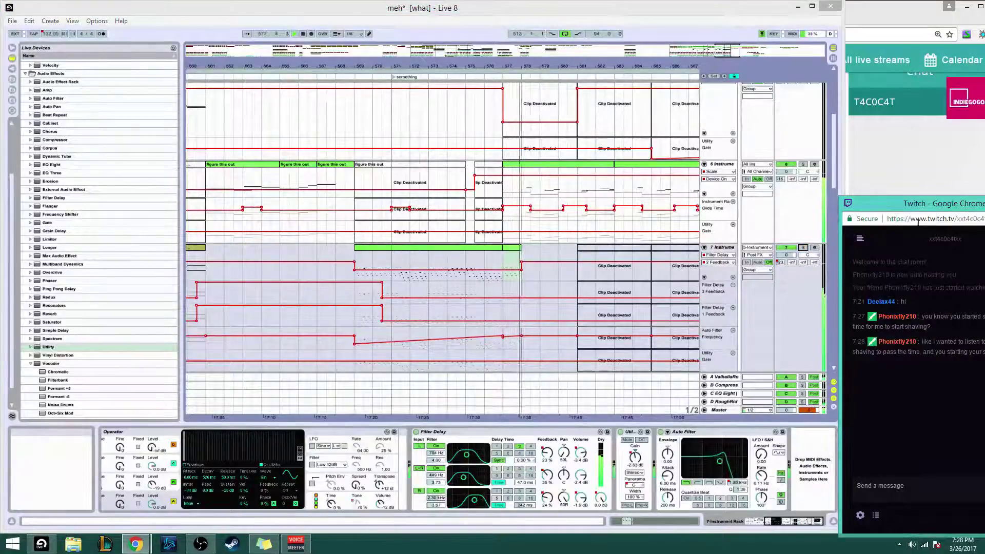
left_click_drag(916, 209, 849, 202)
Return to Ableton Live and play the arrangement from the "random thing" locator
left_click_drag(539, 67, 539, 18)
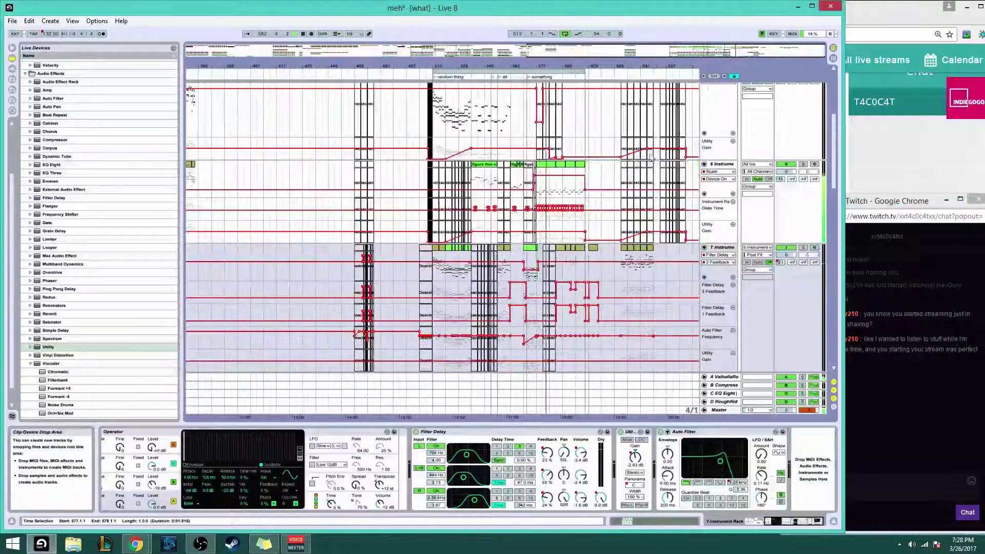
left_click(435, 122)
left_click(489, 166)
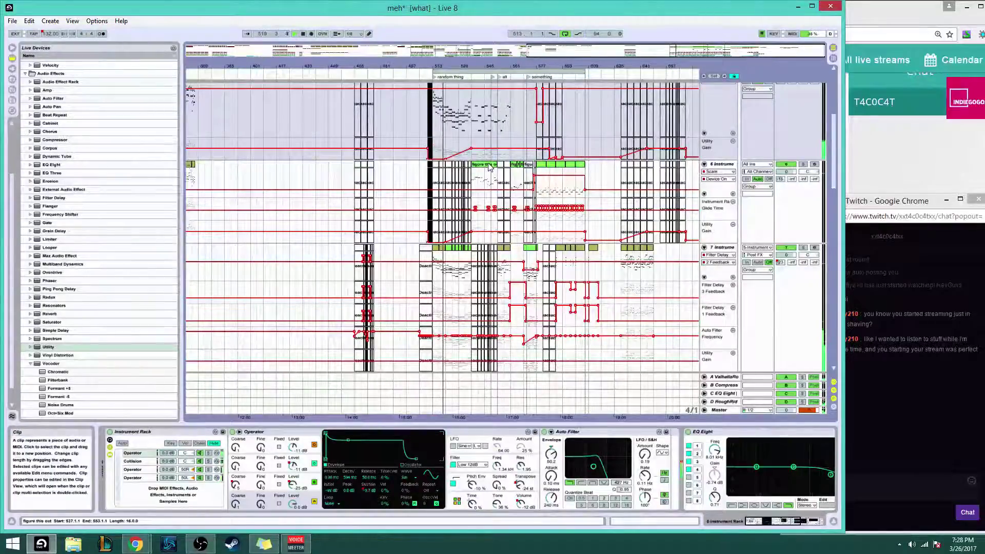
Consolidate the two 7-Instrument Rack clips in bars 553–561 into one clip
scroll(484, 195, "down", 2)
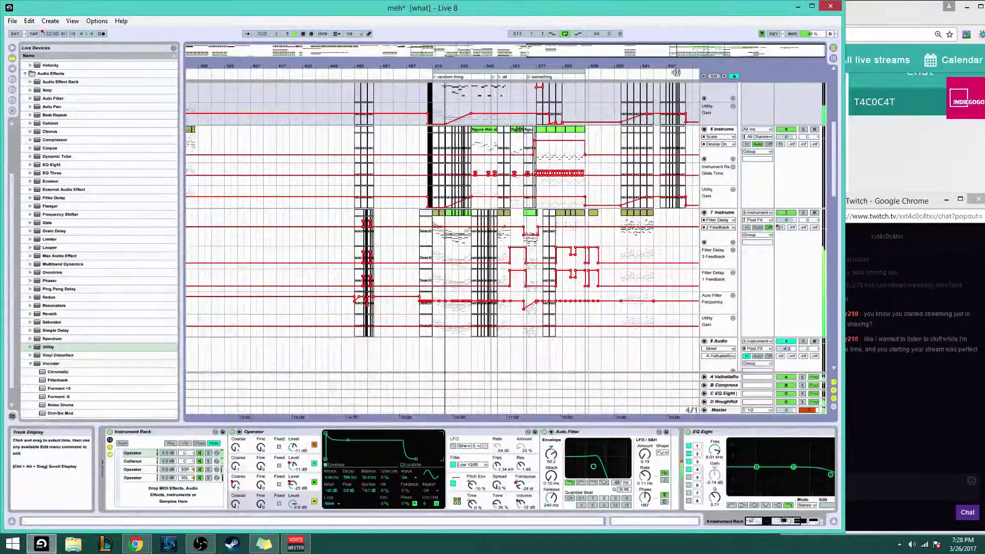
left_click_drag(676, 50, 591, 184)
double_click(449, 213)
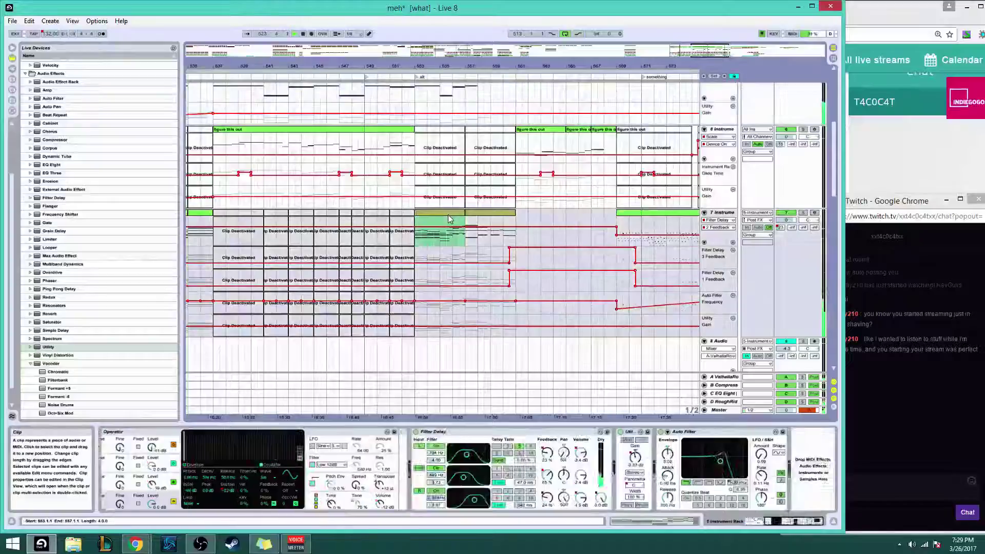
left_click(479, 213, "shift")
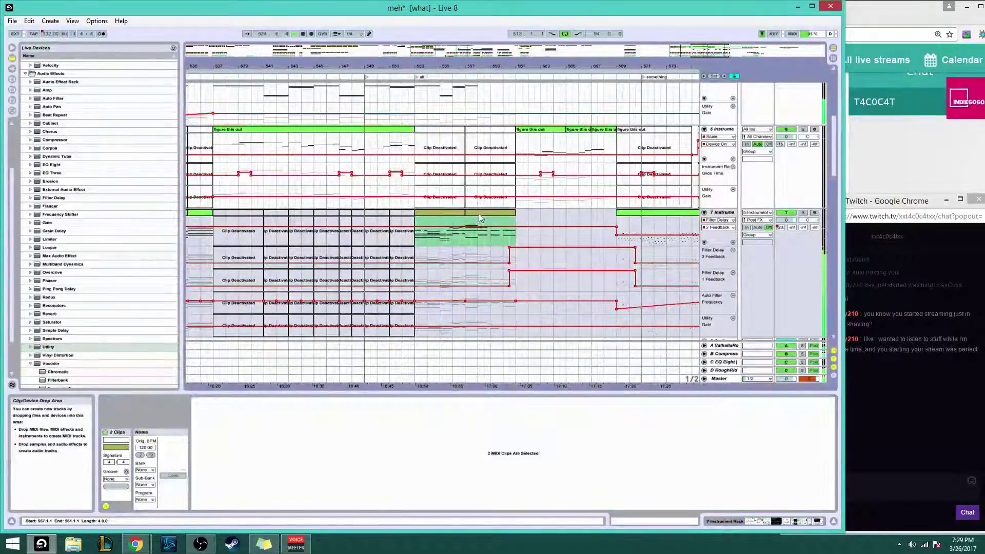
key("ctrl+j")
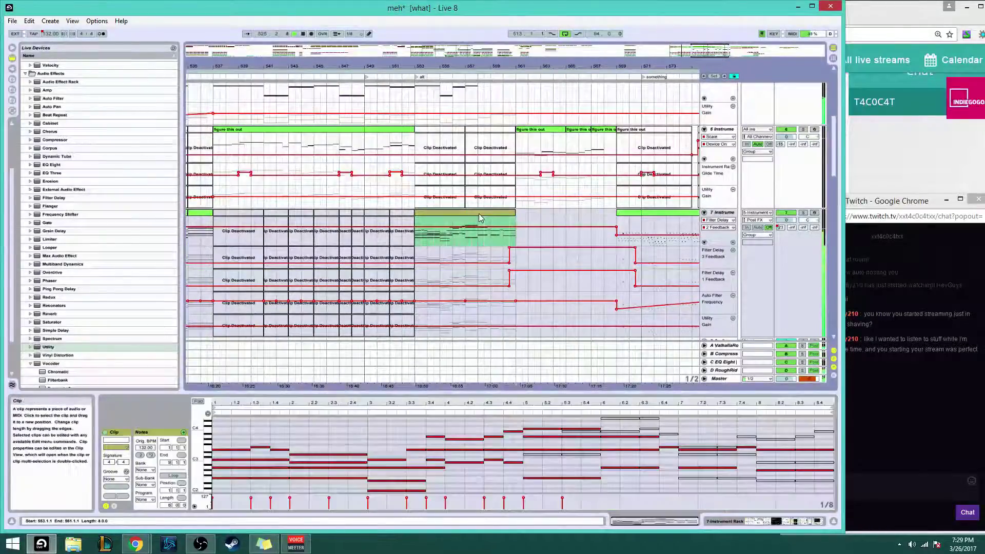
Transpose all notes of the consolidated 7-Instrument Rack clip in bars 553–561 down one octave
left_click(222, 424)
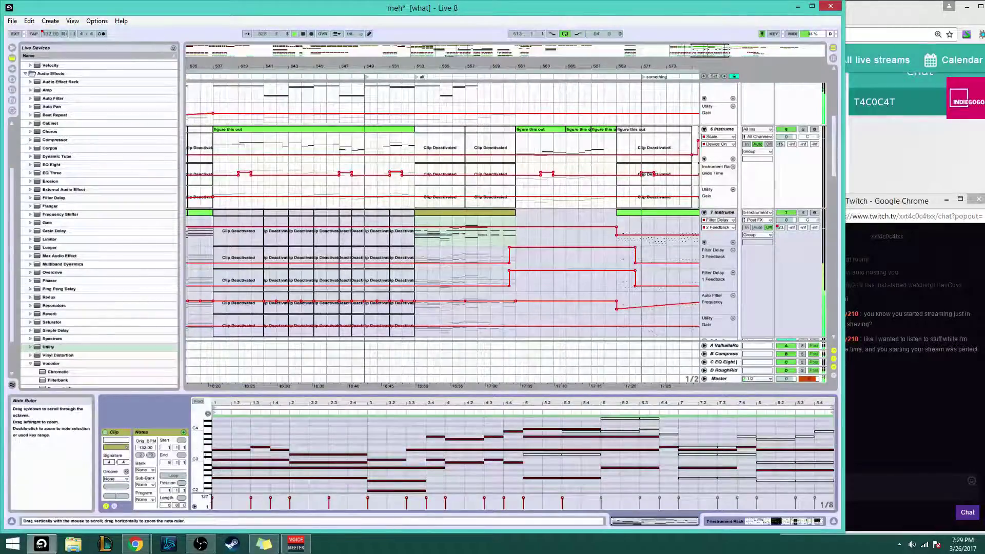
mouse_move(201, 454)
left_mouse_down()
mouse_move(192, 453)
mouse_move(202, 454)
left_mouse_up()
key("ctrl+z")
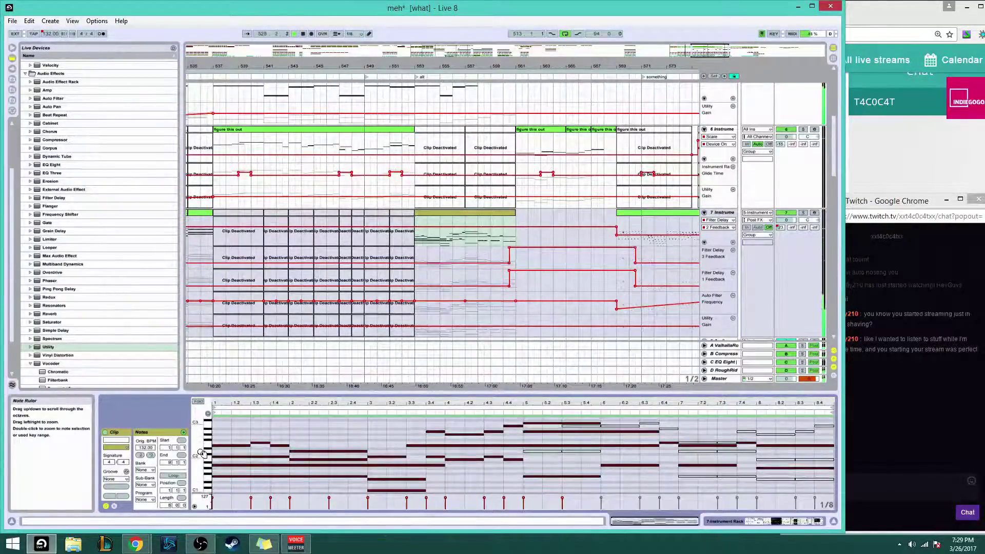
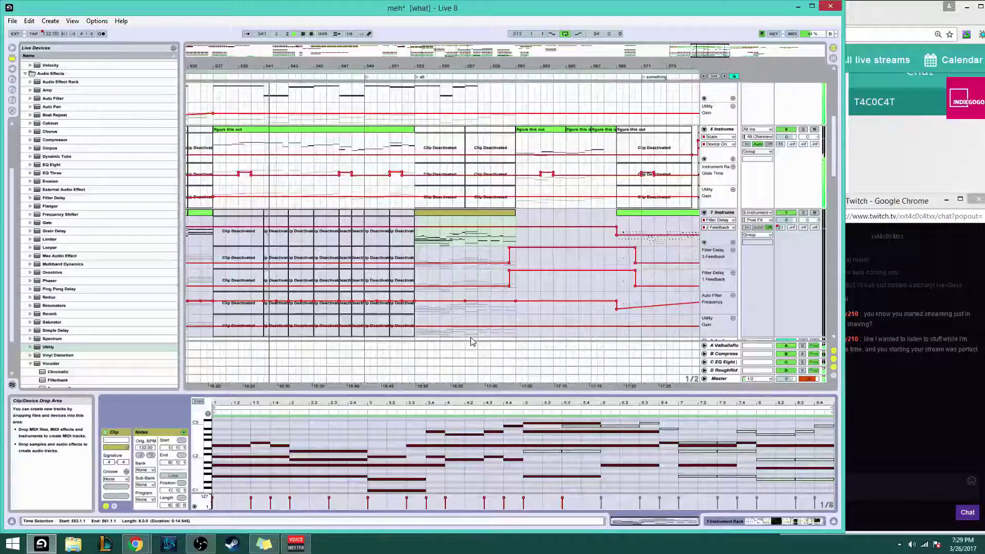
Quantize the note starts of the cats clip at bar 553 to 1/32 with an amount of 27%
scroll(462, 339, "down", 6)
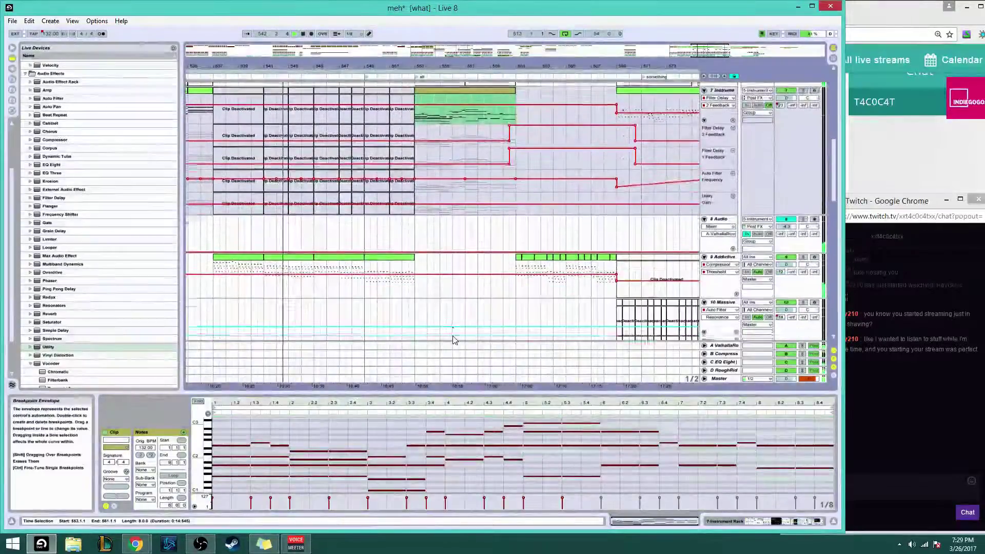
scroll(453, 338, "down", 10)
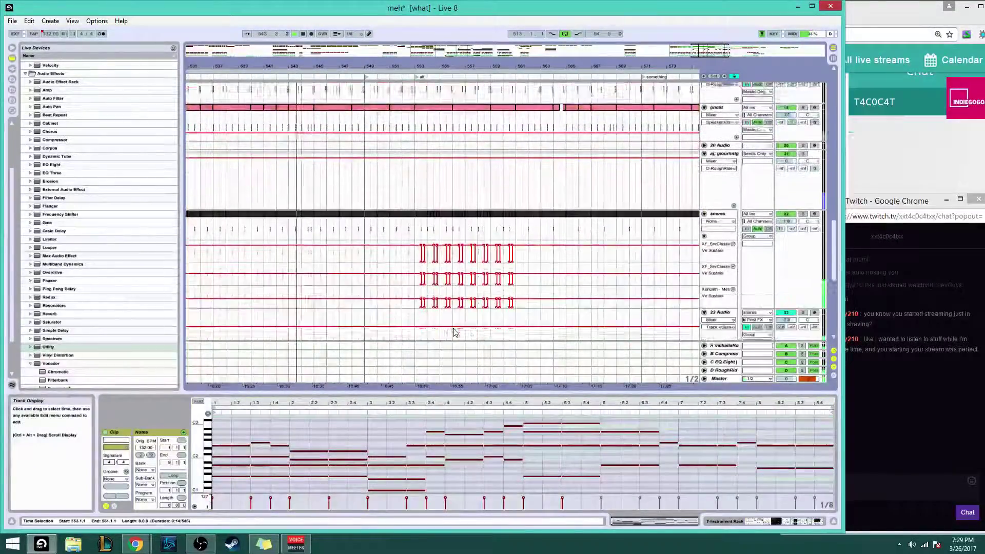
scroll(454, 332, "down", 5)
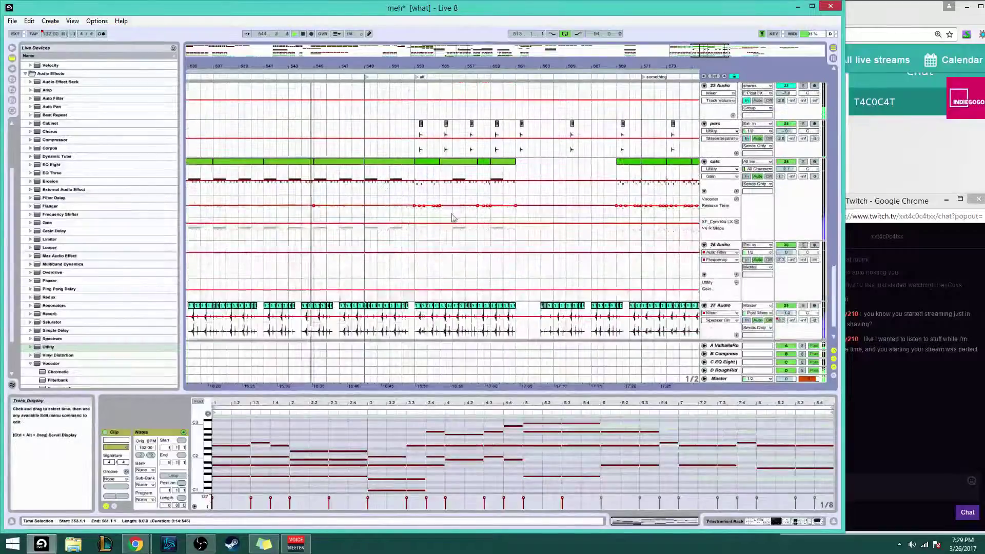
left_click(430, 170)
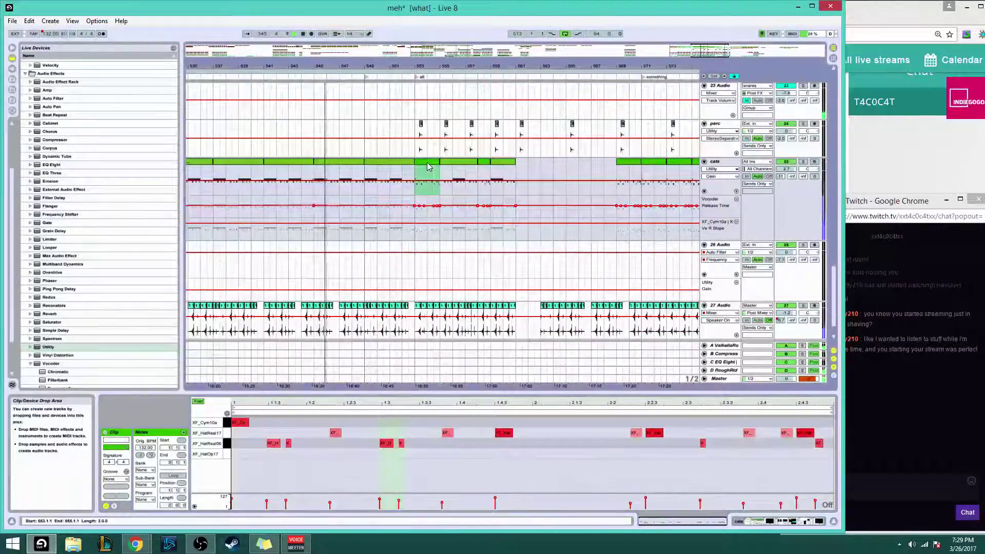
right_click(430, 427)
left_click(429, 428)
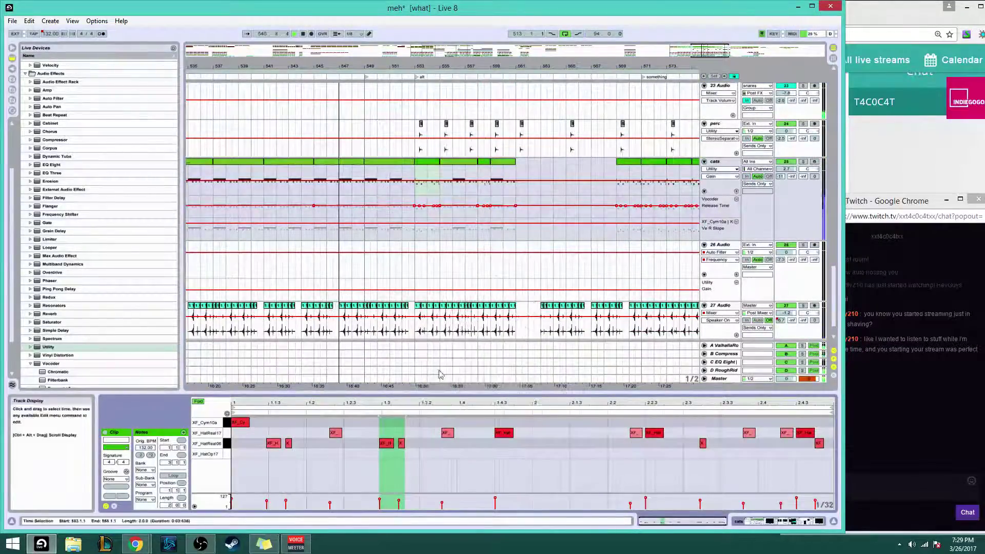
right_click(429, 428)
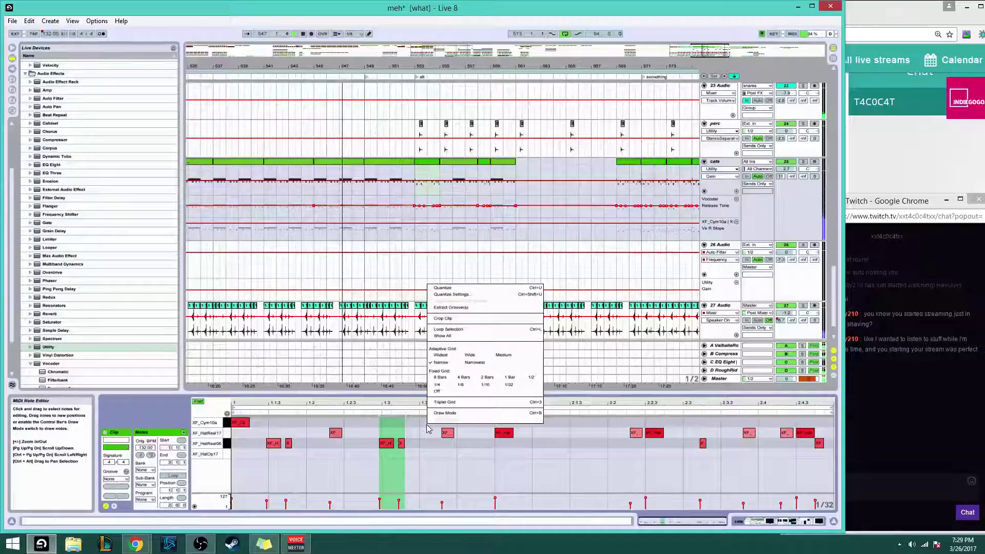
left_click(443, 318)
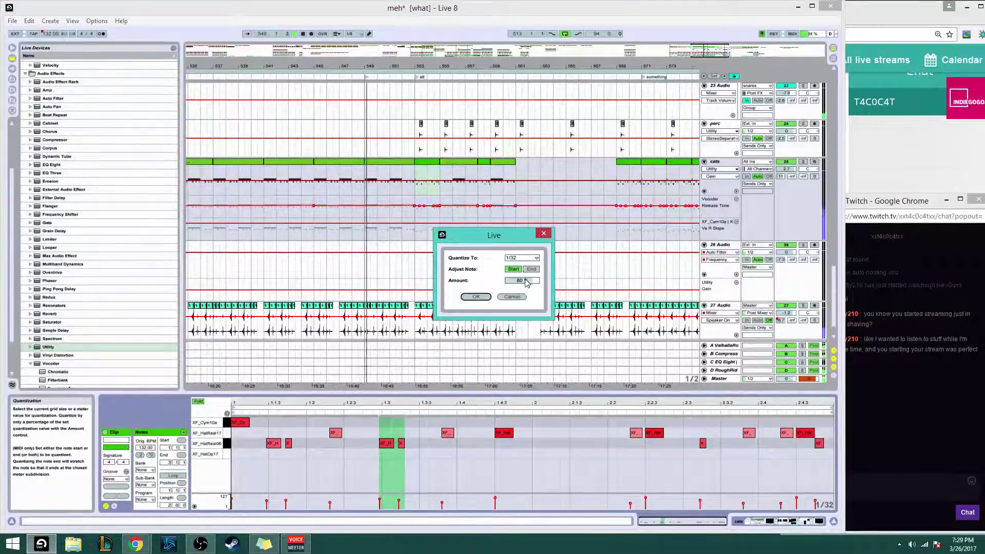
left_click_drag(526, 283, 527, 314)
left_click(476, 296)
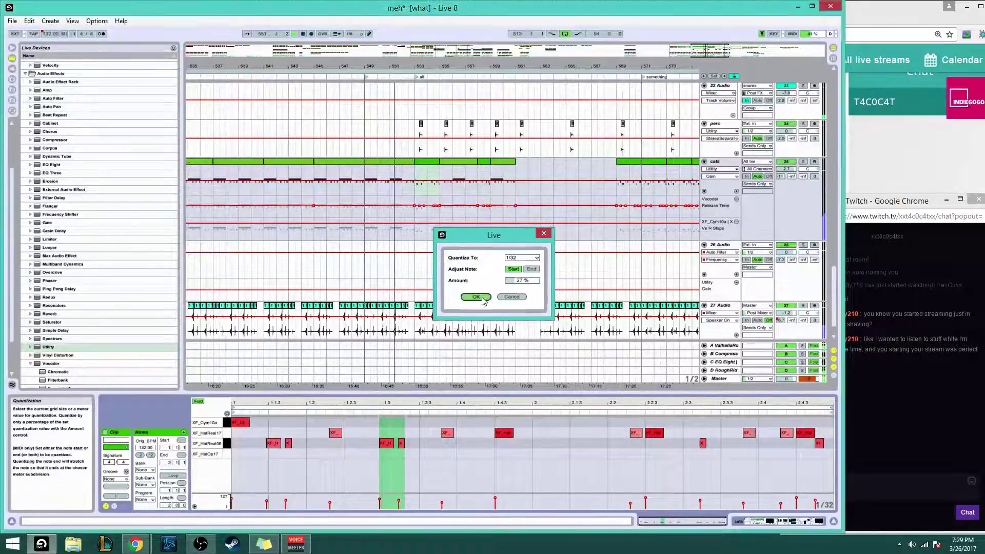
Apply the same 27% quantization to the notes of the short cats clip at bar 558
right_click(399, 426)
left_click(432, 427)
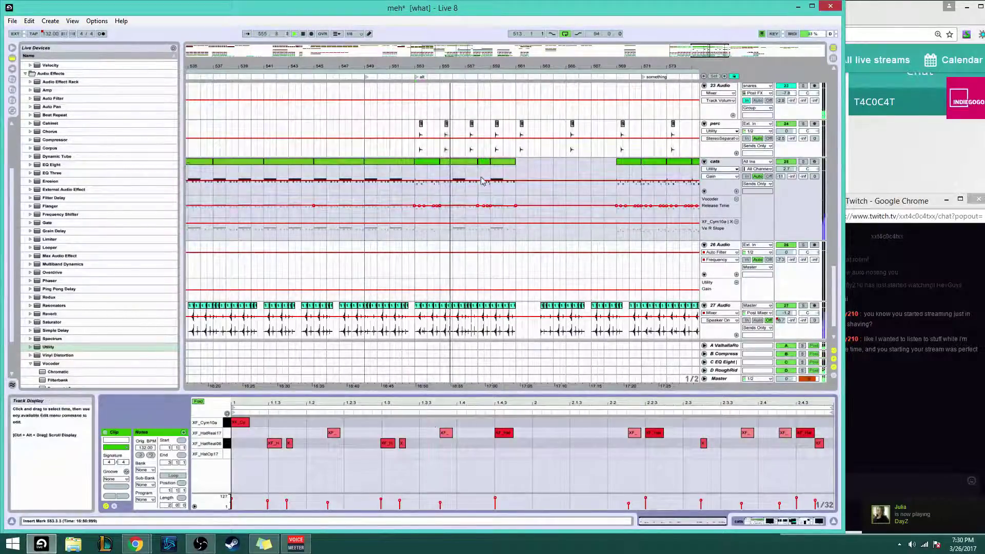
left_click(336, 462)
right_click(396, 430)
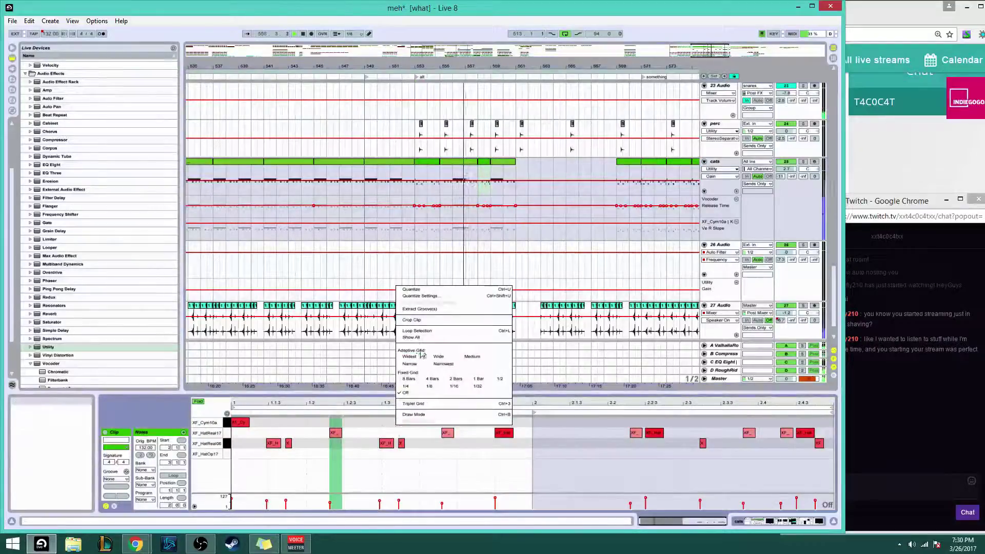
left_click(416, 290)
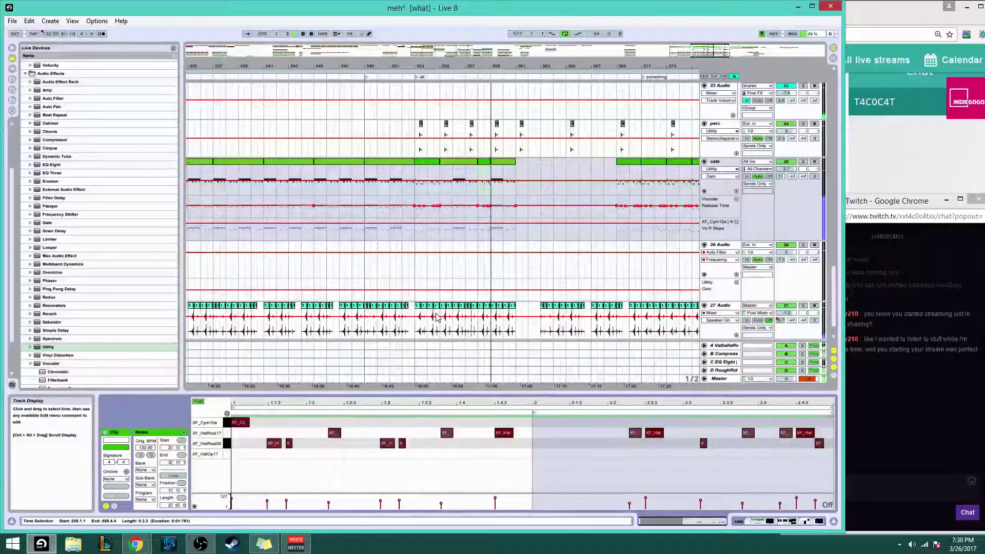
Transpose all notes of the 7-Instrument Rack clip in bars 553–561 up one octave
scroll(430, 317, "up", 10)
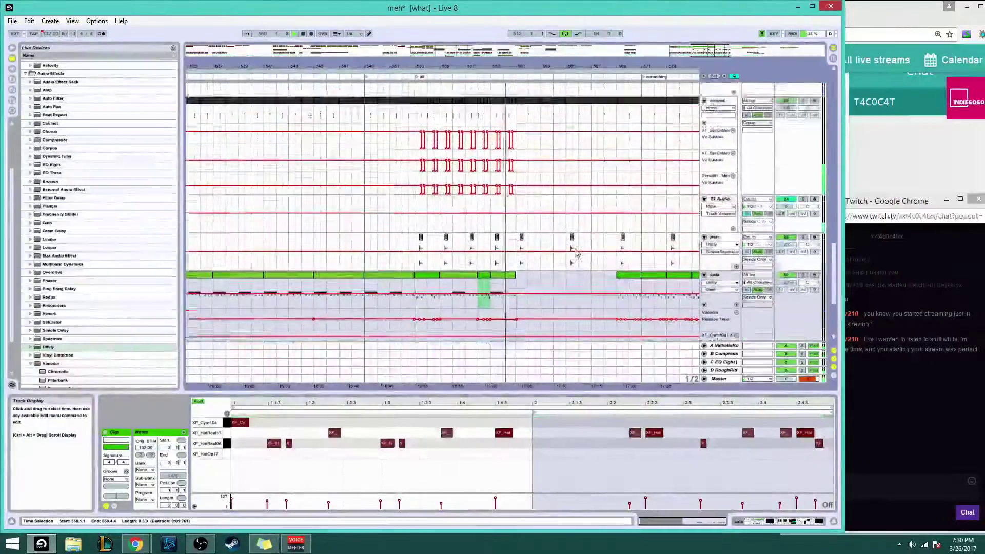
scroll(549, 293, "up", 10)
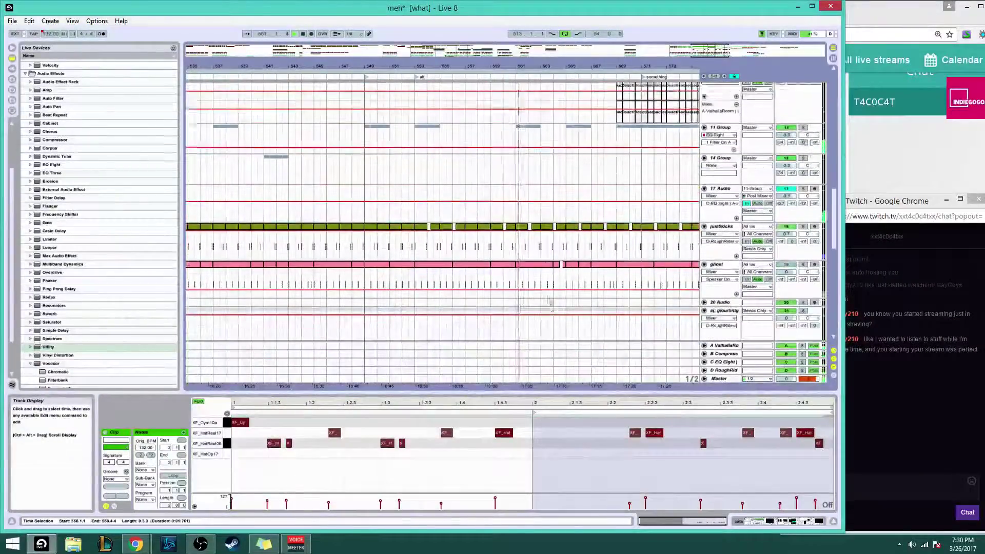
scroll(543, 294, "up", 10)
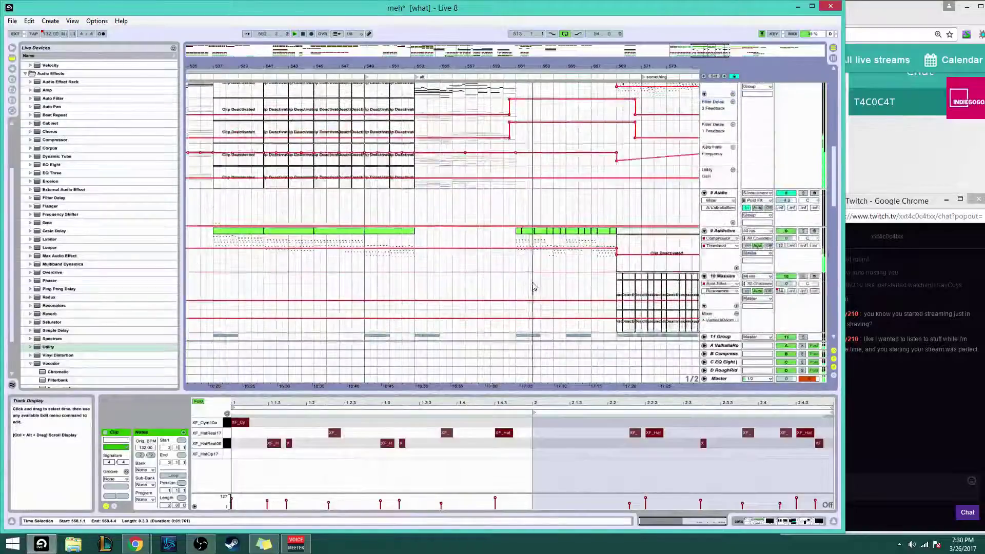
left_click(480, 172)
double_click(479, 173)
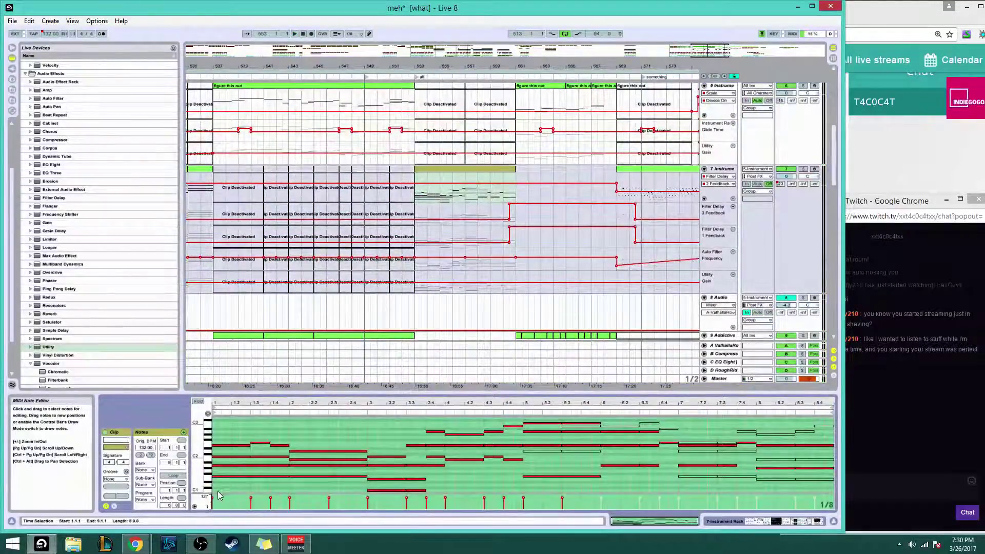
key("ctrl+a")
key("shift+Up")
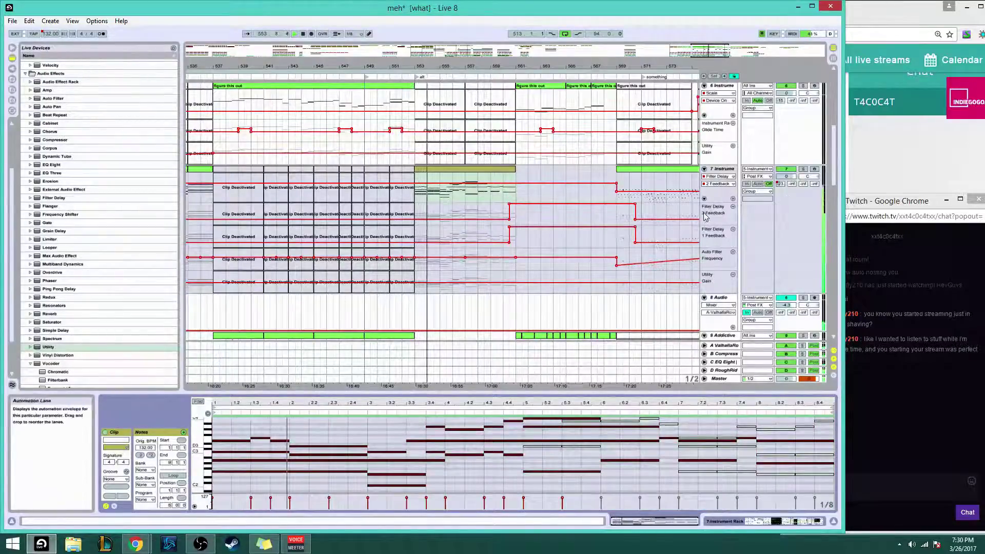
Try the upper G#3 note at 4.1 of the 7-Instrument Rack clip one octave lower, listen, and return it to G#3
scroll(594, 264, "down", 4)
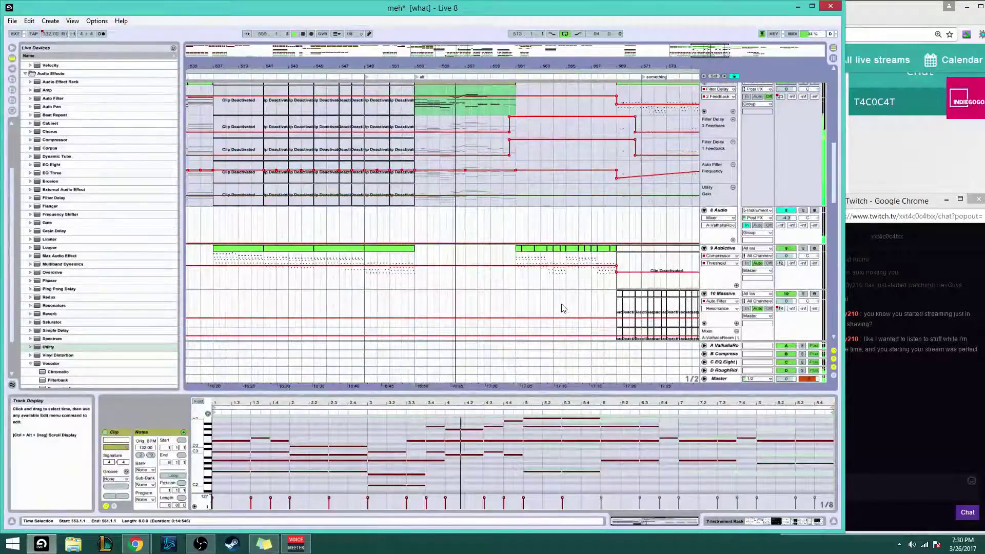
scroll(563, 308, "up", 2)
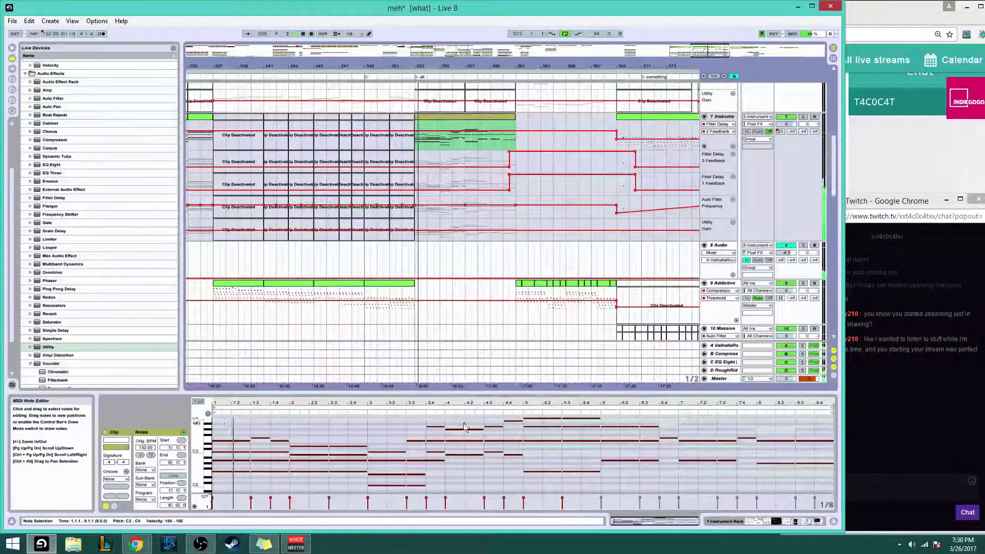
left_click_drag(463, 423, 467, 461)
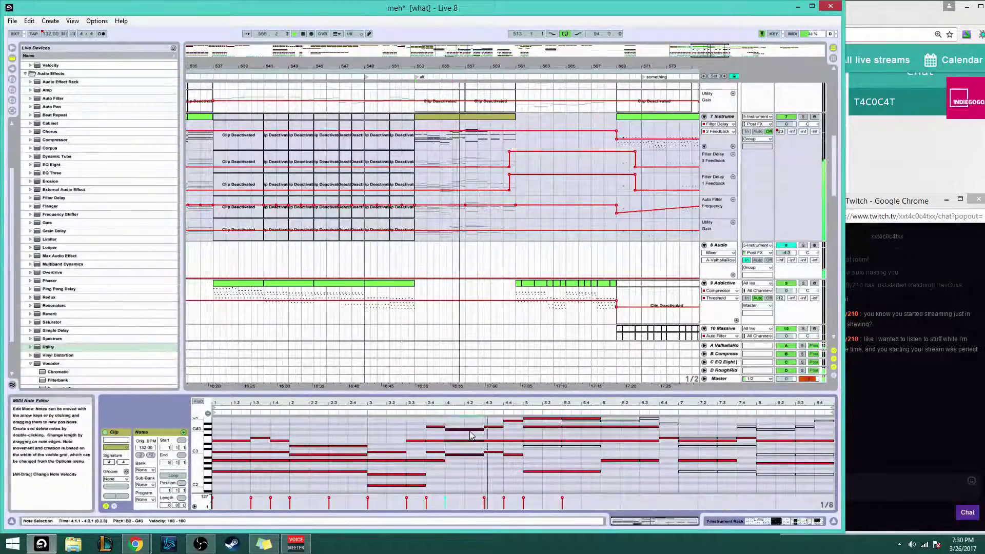
key("ctrl+v")
key("shift+Down")
left_click(476, 409)
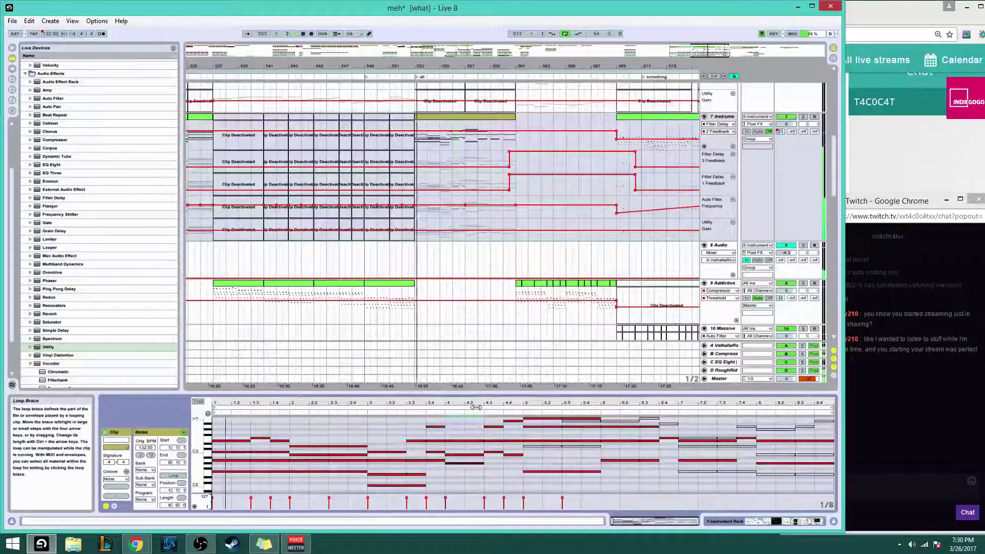
scroll(452, 442, "up", 3)
scroll(454, 457, "down", 1)
key("space")
key("space")
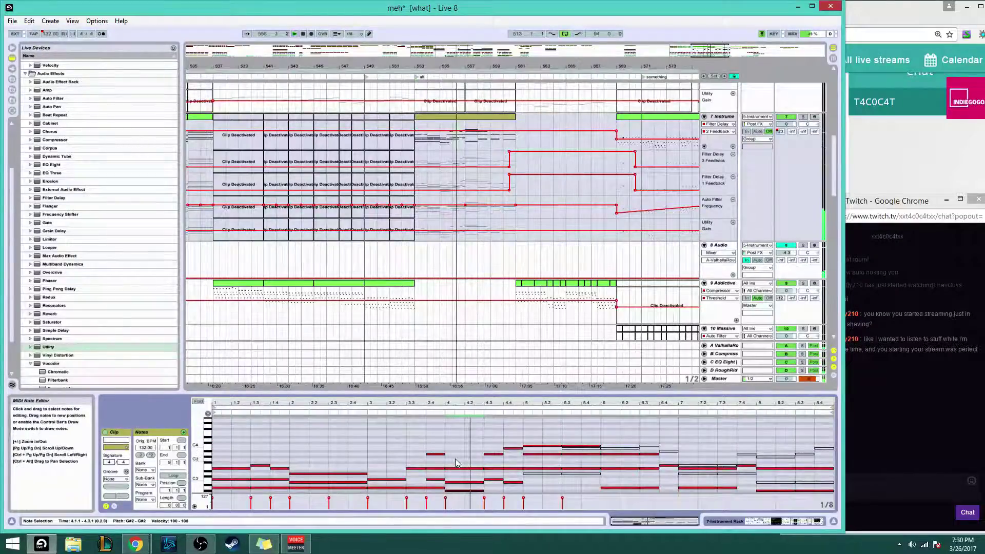
scroll(476, 445, "down", 2)
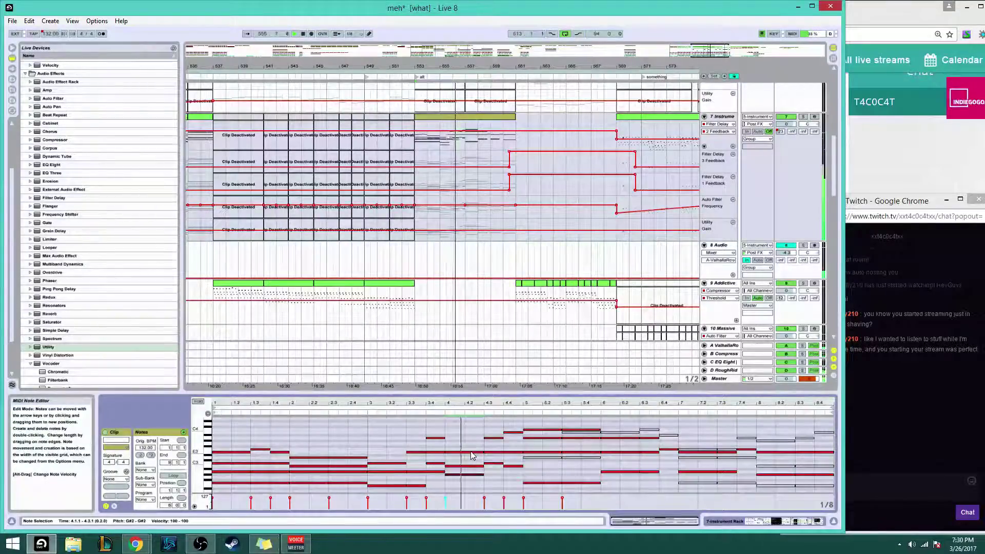
key("shift+Up")
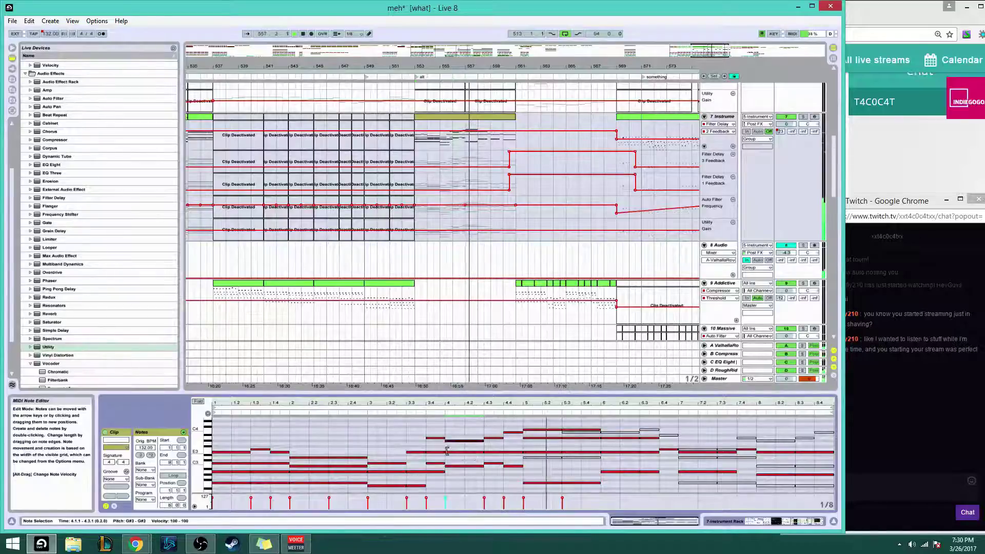
Try the two upper notes between 3.4 and 4.3 of the 7-Instrument Rack clip one octave lower and raise them back
left_click_drag(437, 447, 456, 430)
key("shift+Down")
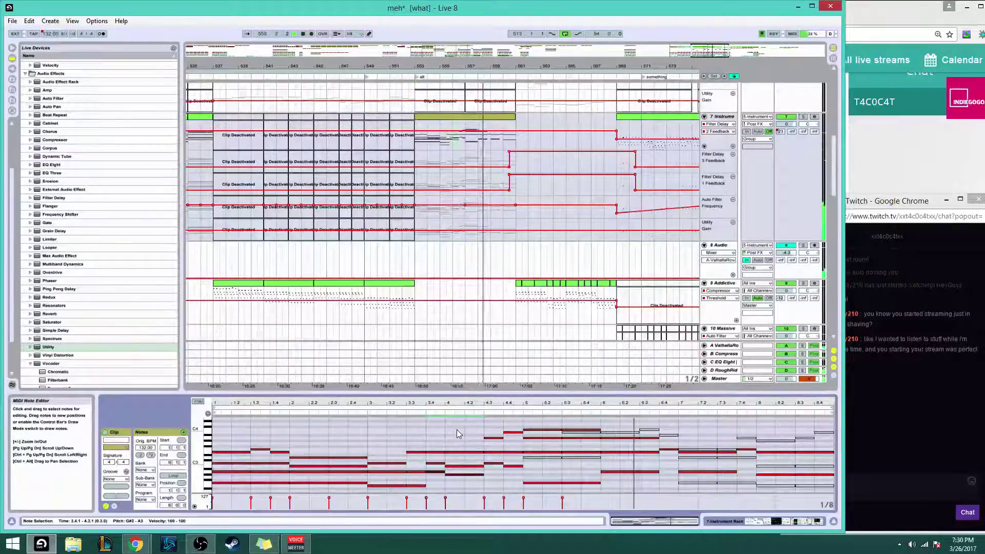
key("shift+Down")
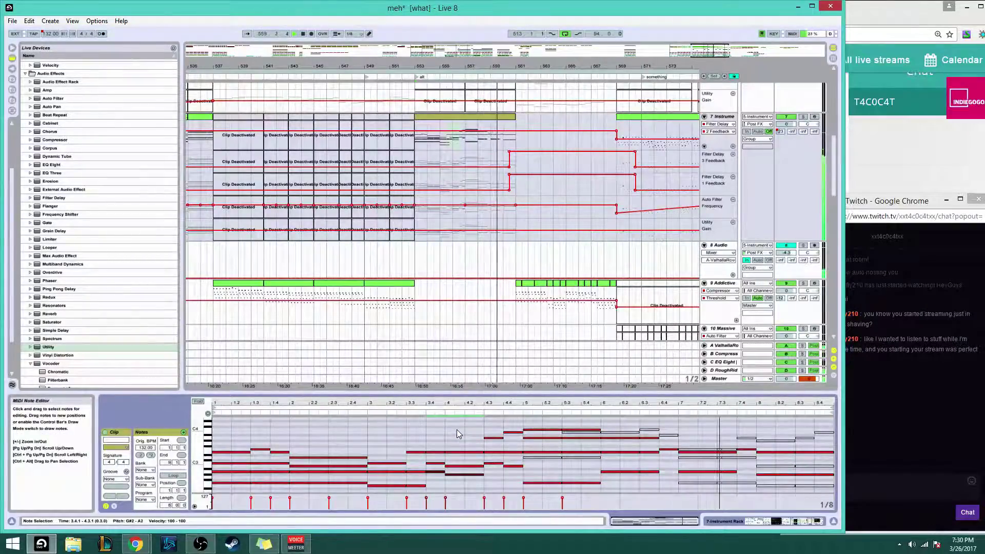
key("shift+Up")
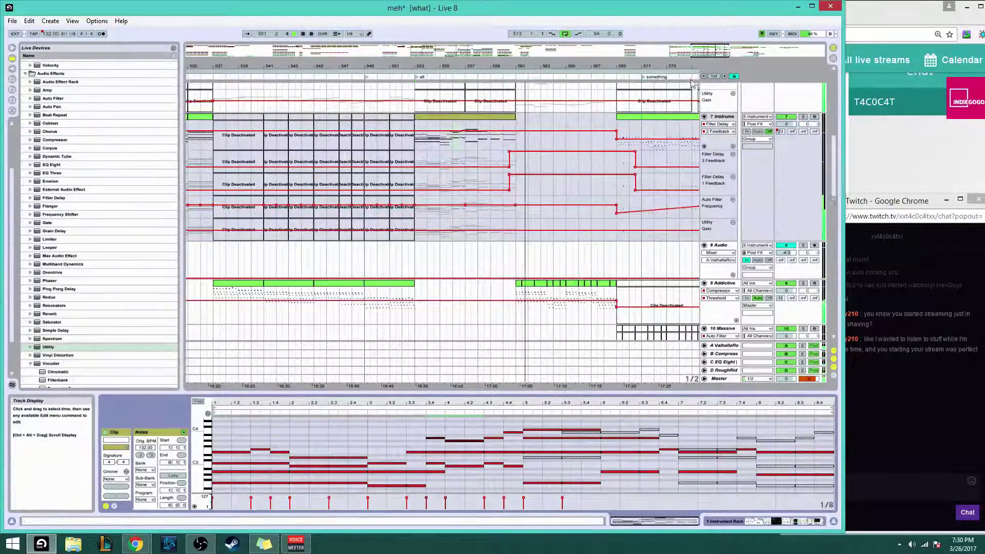
Rename the 7-Instrument Rack clip in bars 553–561 with a name starting with "meh"
left_click_drag(662, 66, 618, 82)
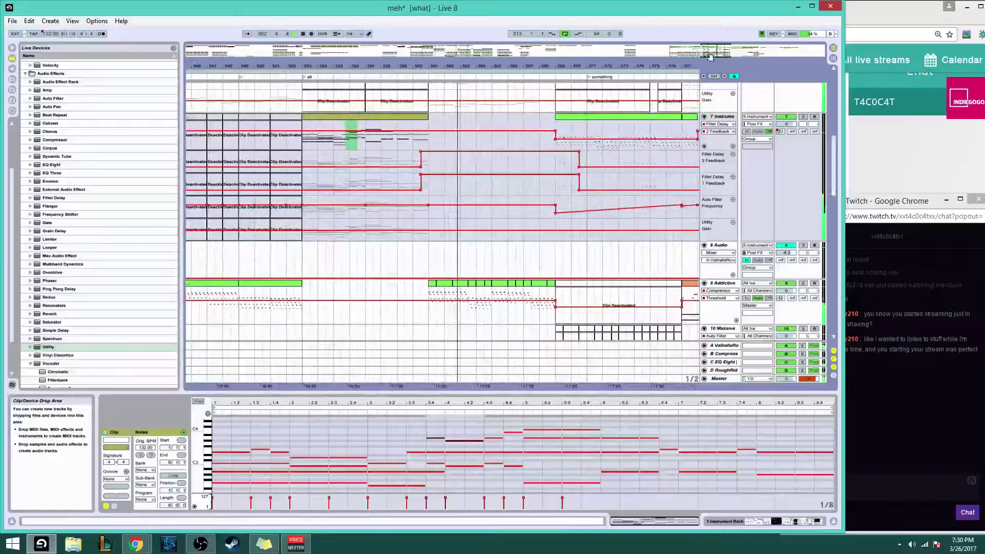
scroll(579, 175, "up", 3)
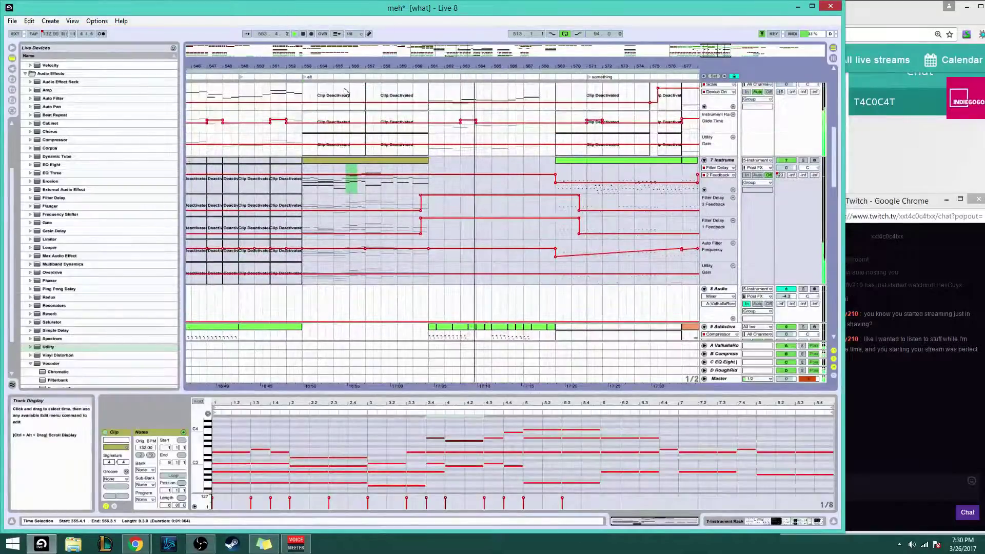
right_click(358, 160)
left_click(371, 207)
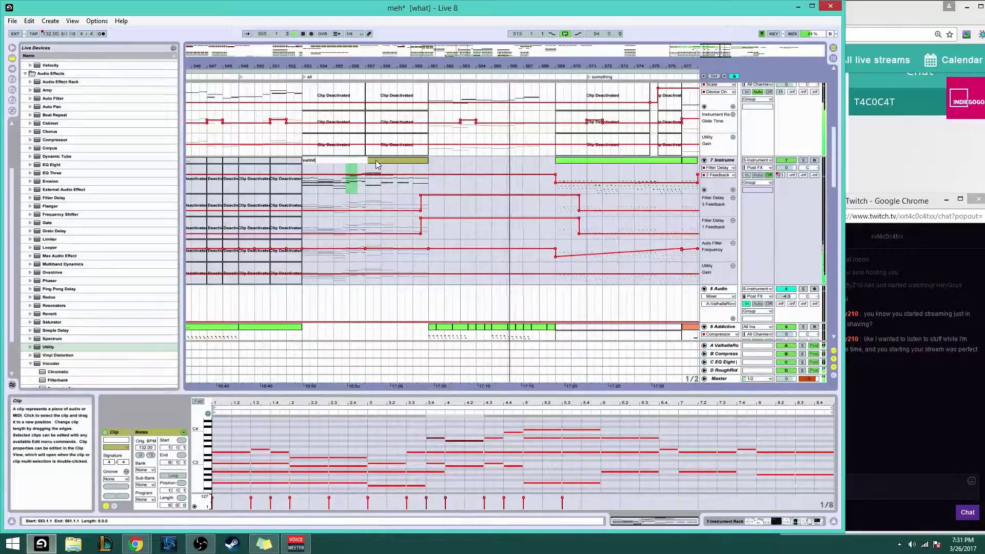
key("Return")
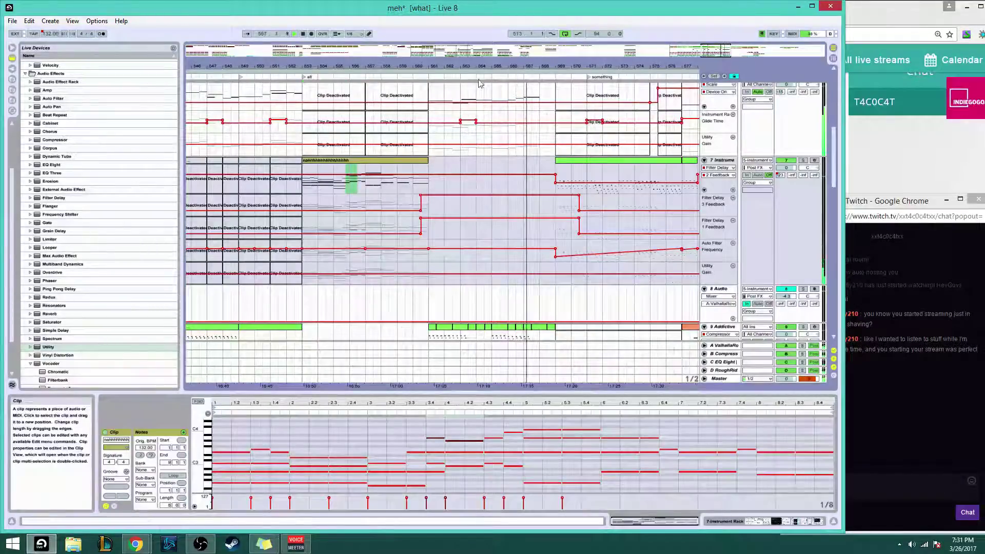
Examine the tracks around the "something" locator and view the notes of the 9-Addictive Keys clip just before bar 569
scroll(475, 232, "down", 5)
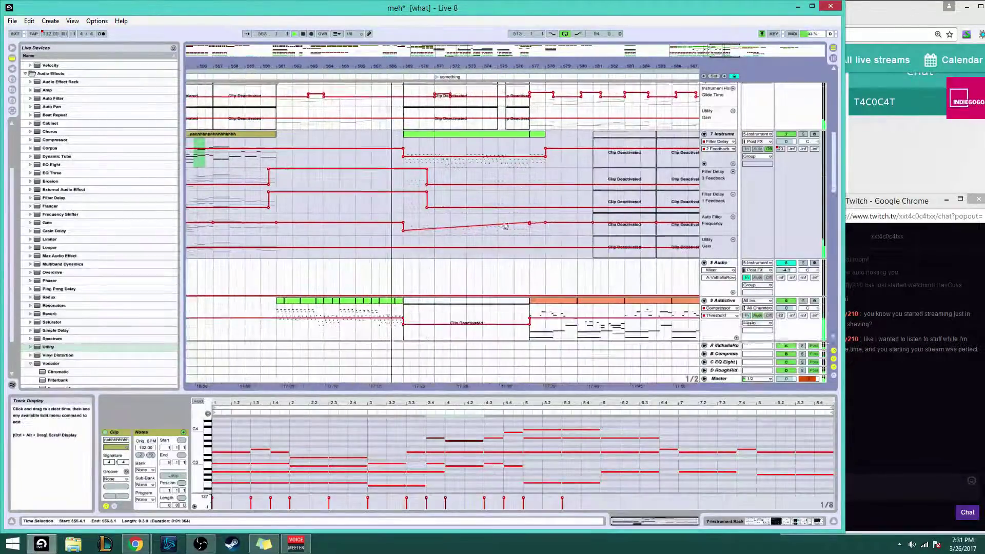
scroll(475, 231, "down", 3)
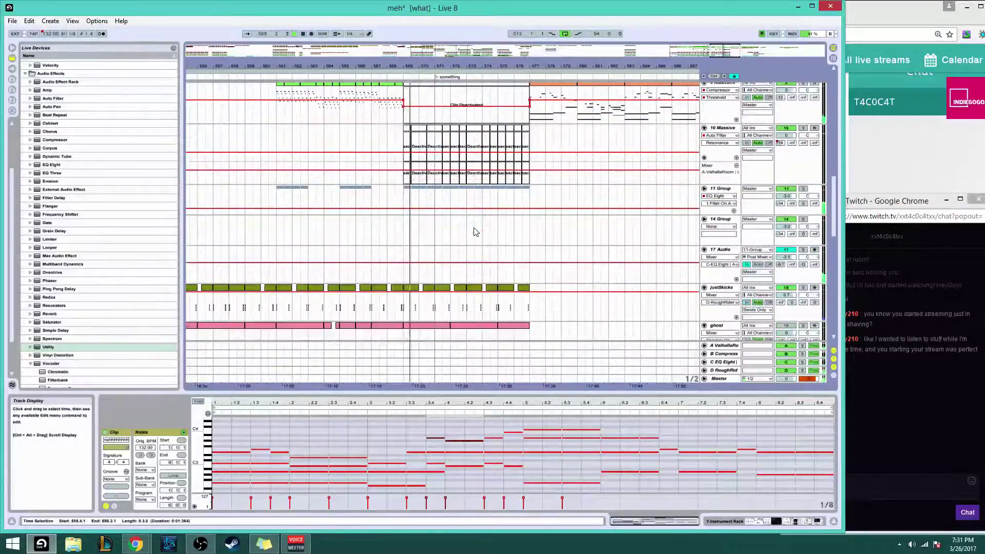
scroll(475, 232, "up", 5)
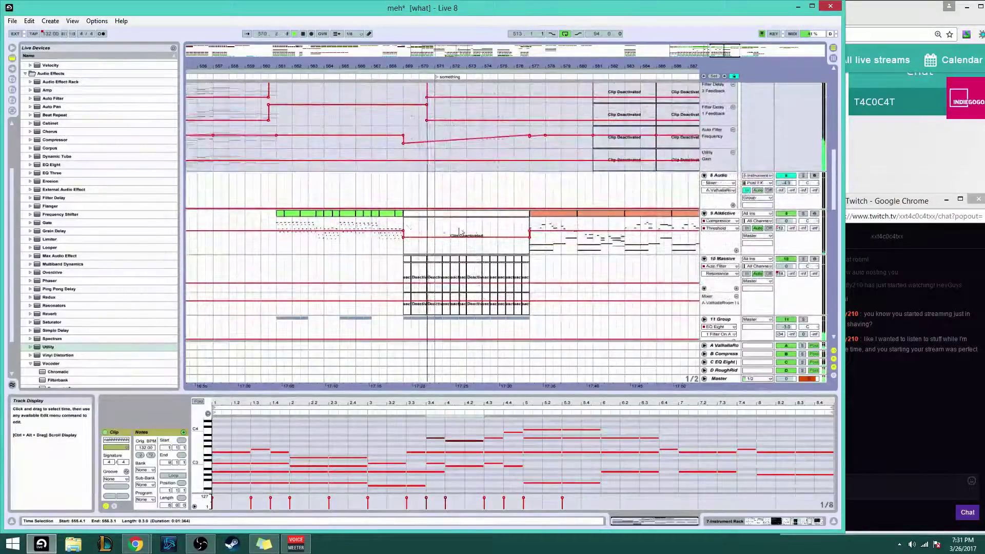
left_click(402, 218)
scroll(401, 218, "up", 5)
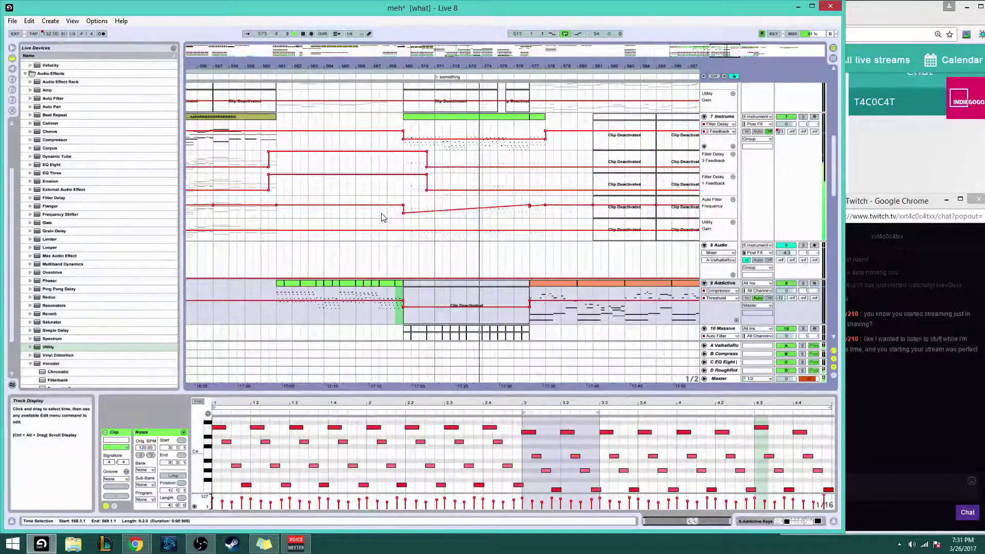
scroll(382, 217, "down", 2)
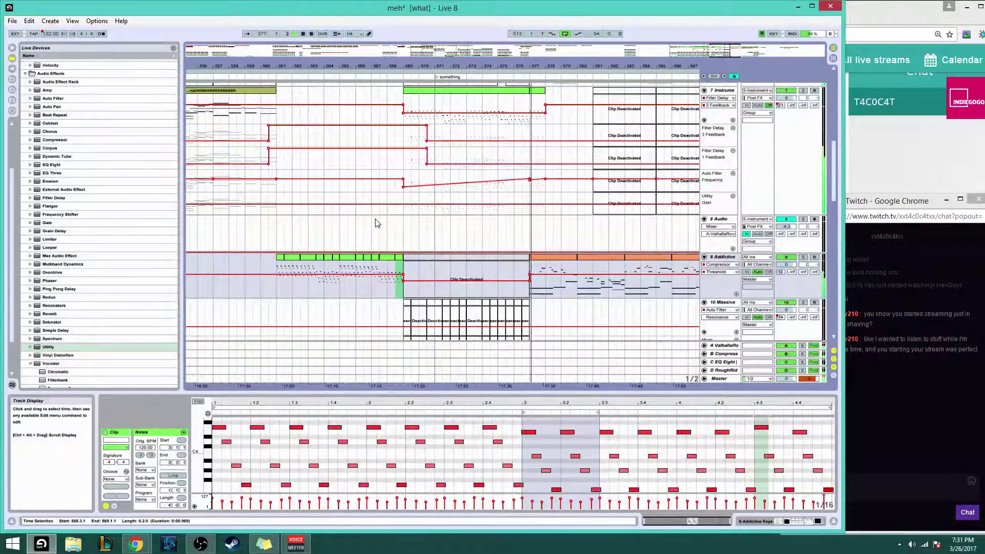
Duplicate the one-bar 7-Instrument Rack clip at bar 577 to fill bars 578–580, auditioning the repeats
scroll(550, 242, "up", 5)
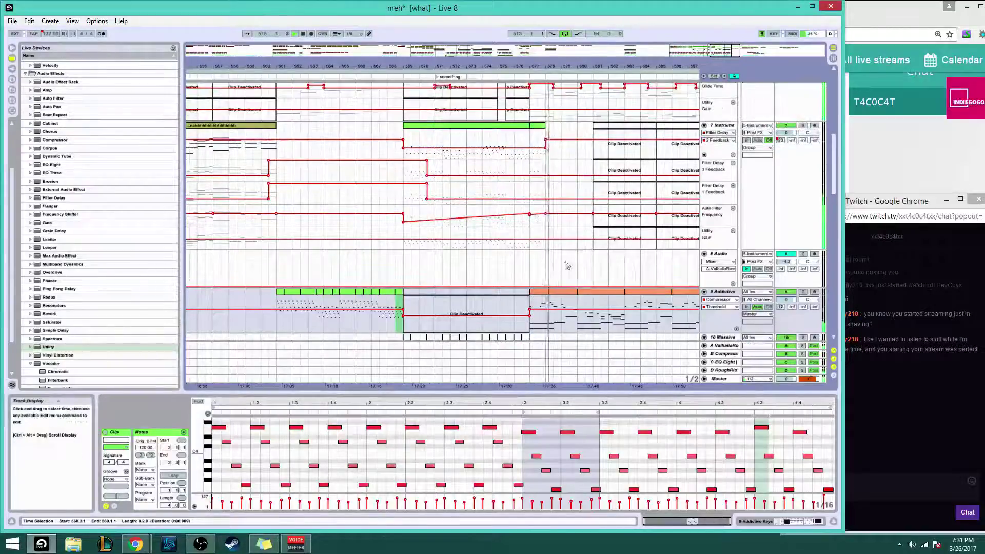
left_click(542, 167)
key("ctrl+d")
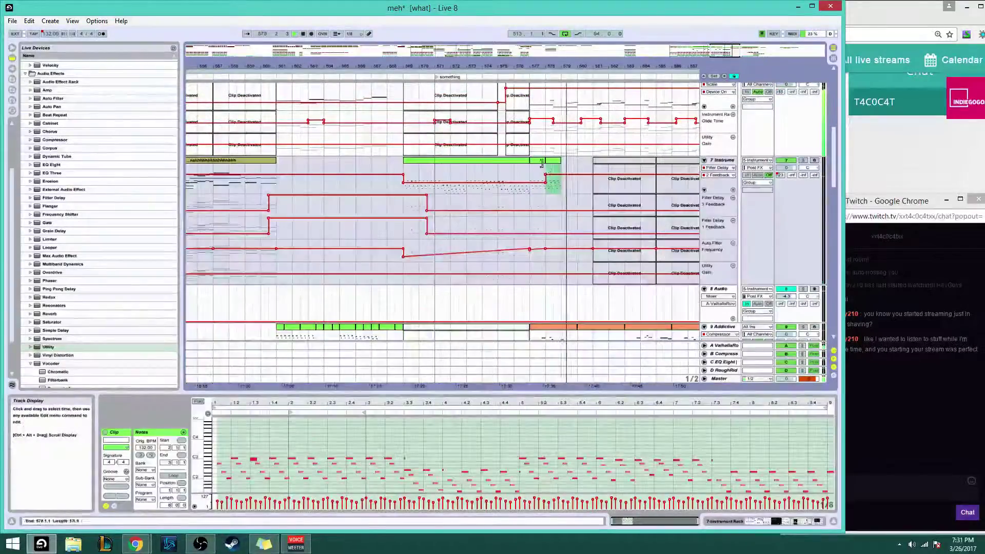
key("space")
left_click(537, 160)
key("space")
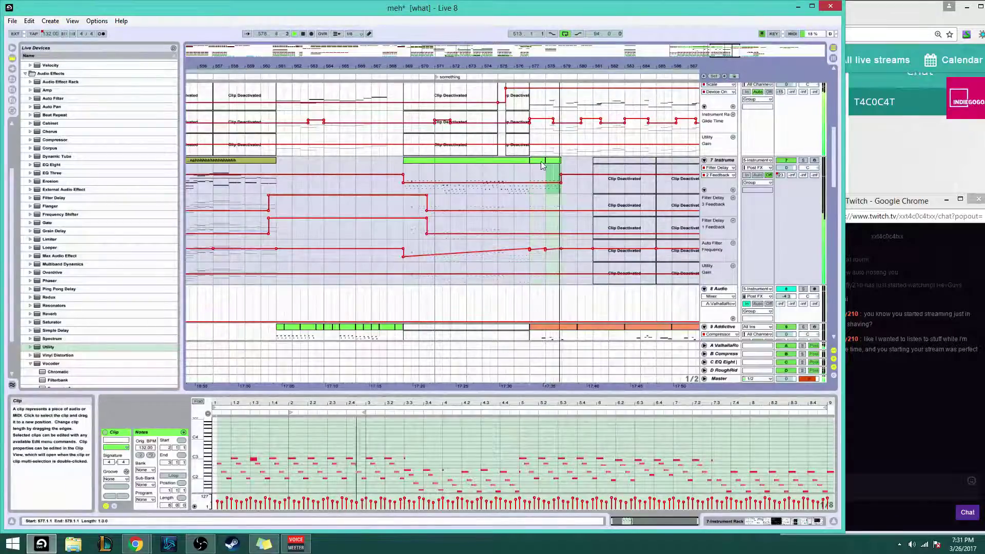
left_click_drag(564, 162, 575, 174)
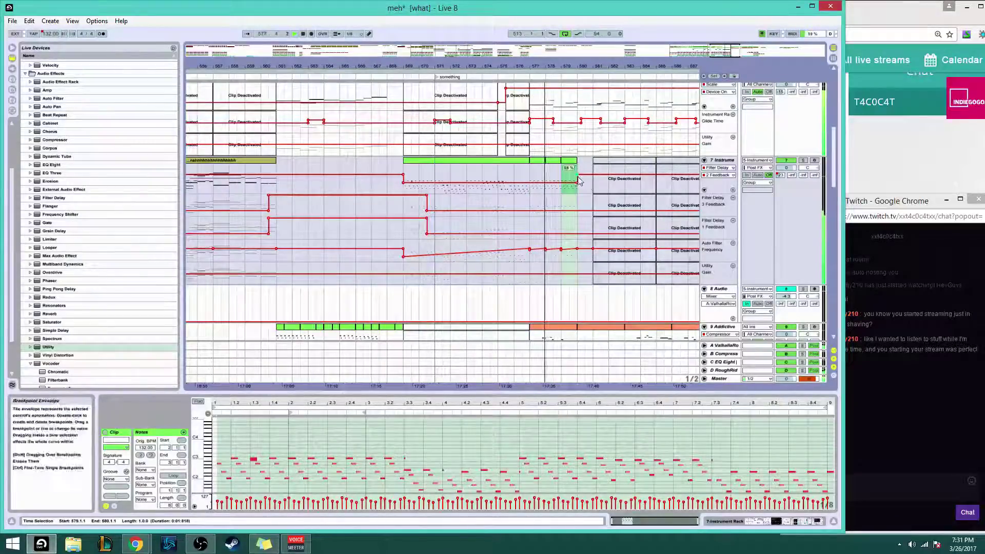
Shape the Auto Filter Frequency automation as a straight downward ramp from bar 577 to 580, removing the extra breakpoints
left_click_drag(530, 258, 561, 261)
left_click(575, 250)
key("space")
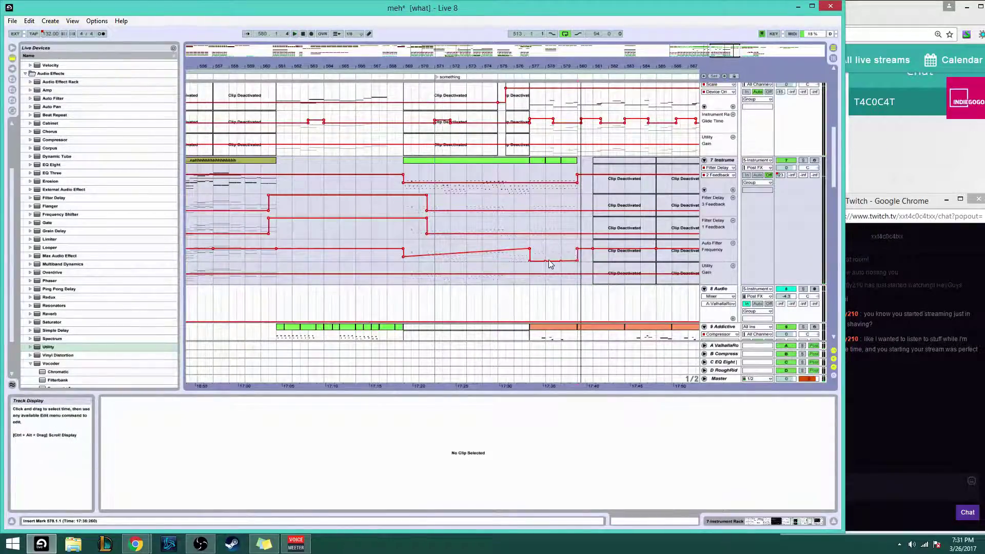
left_click(547, 263)
double_click(562, 263)
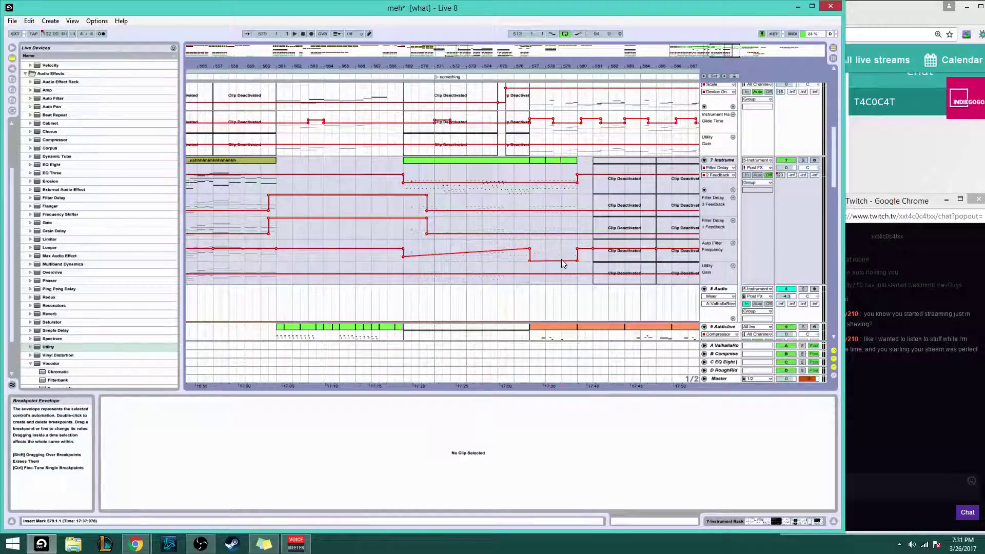
double_click(531, 261)
Audition the 7-Instrument Rack track with its devices shown and raise the Auto Filter Frequency ramp's end point at bar 580
left_click(262, 162)
key("space")
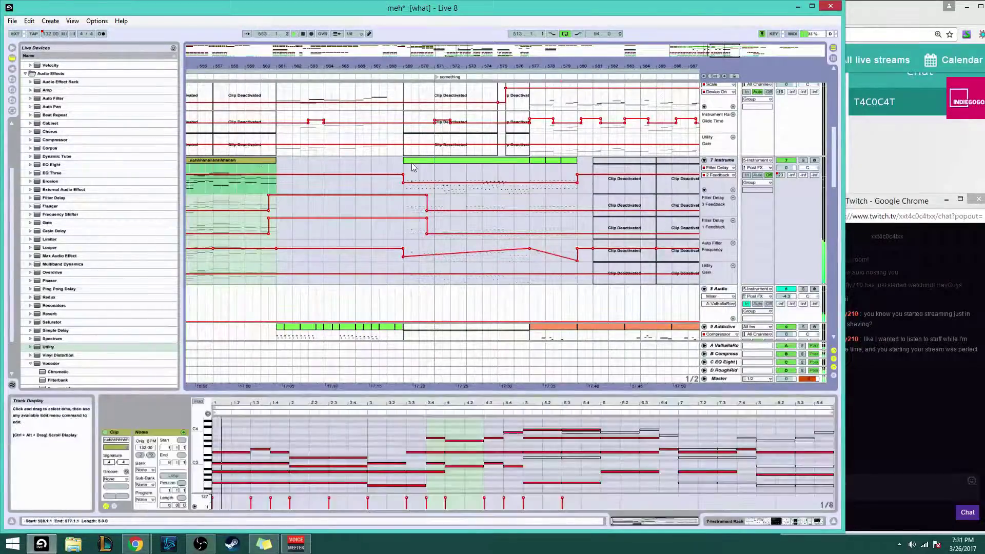
left_click(541, 167)
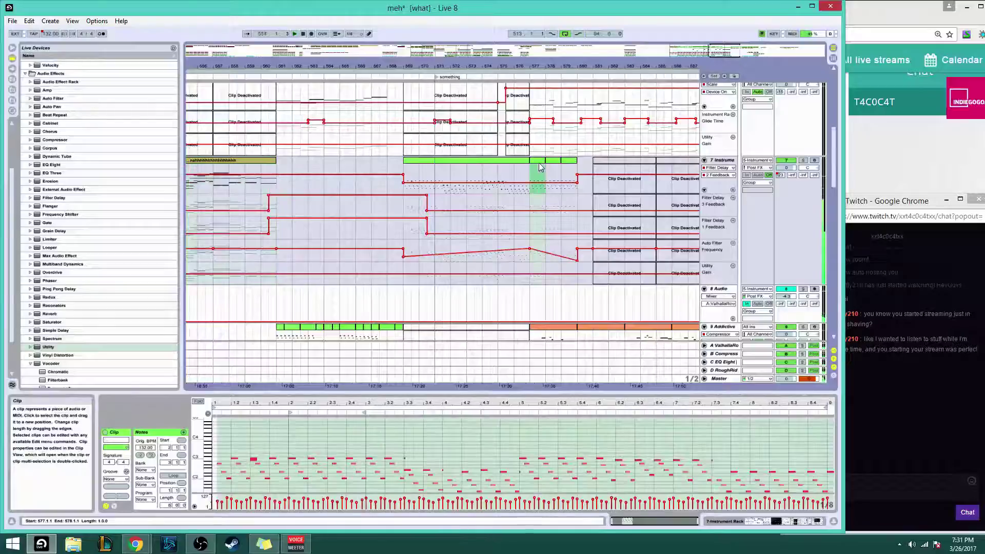
double_click(717, 160)
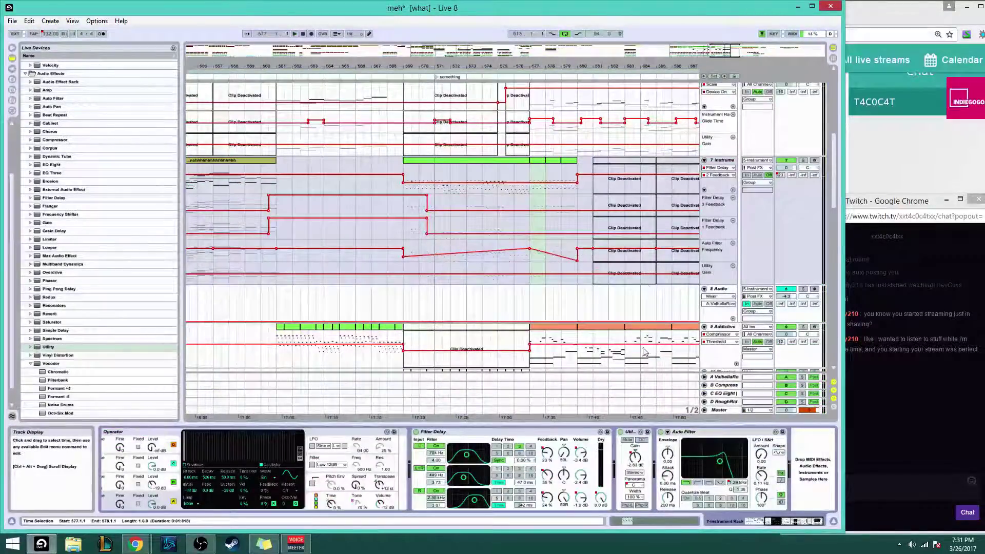
key("space")
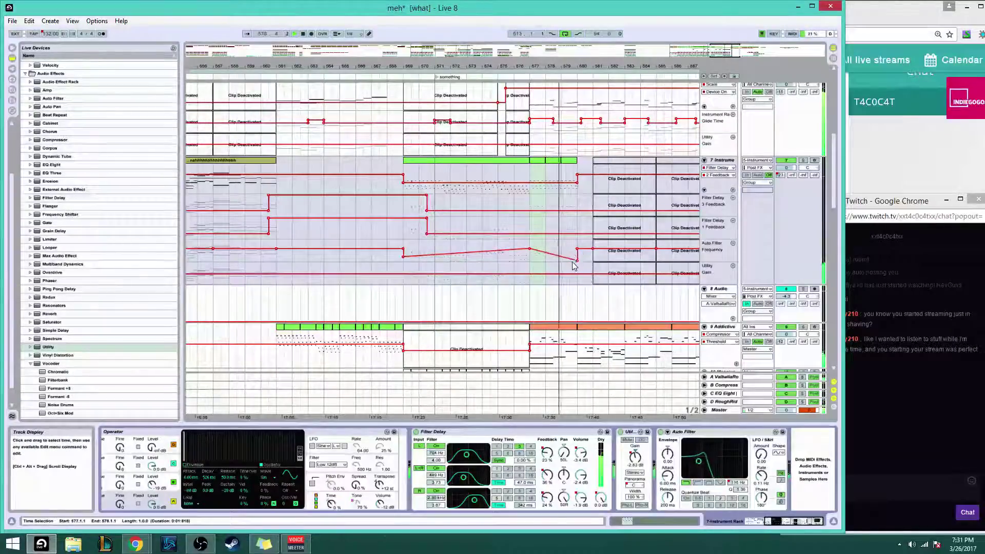
mouse_move(578, 265)
left_click_drag(578, 265, 578, 252)
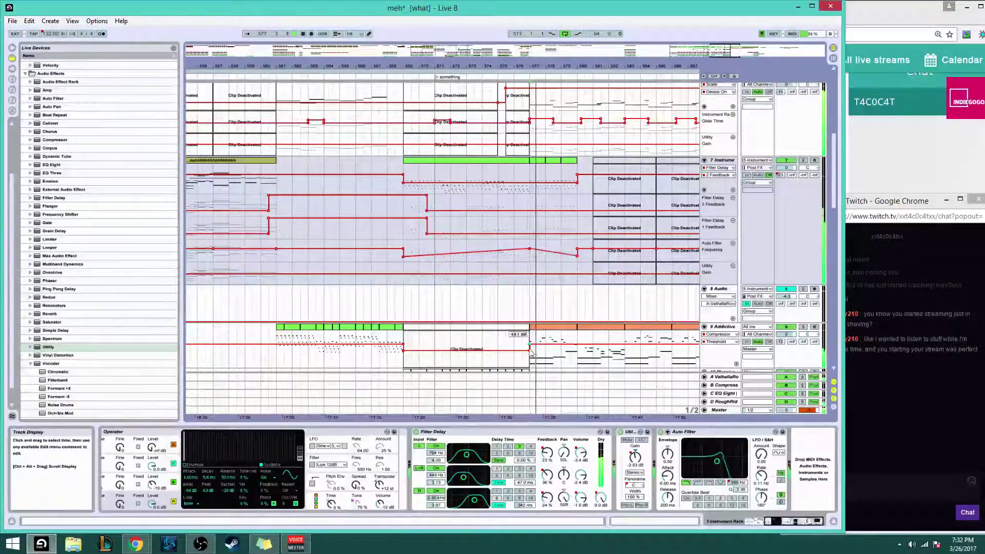
Solo the 7-Instrument Rack track, turn off the Filter Delay's L and R inputs, and show the 2 Time Delay automation
left_click(803, 160)
left_click(420, 446)
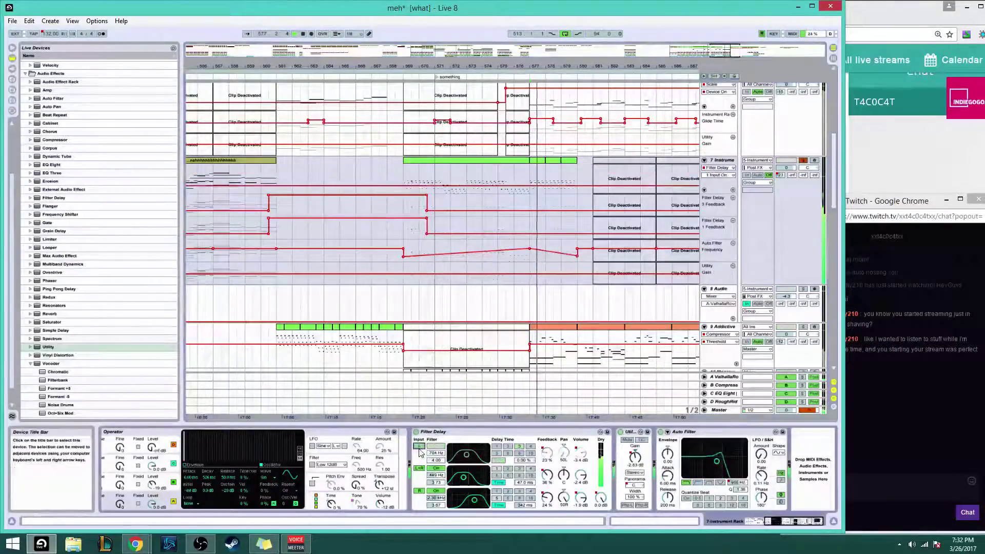
left_click(418, 492)
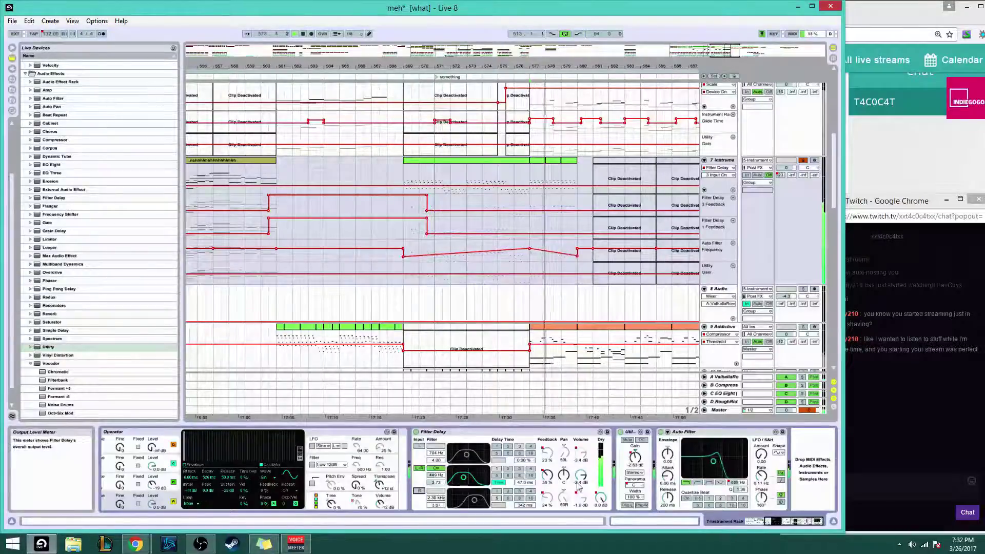
left_click(526, 484)
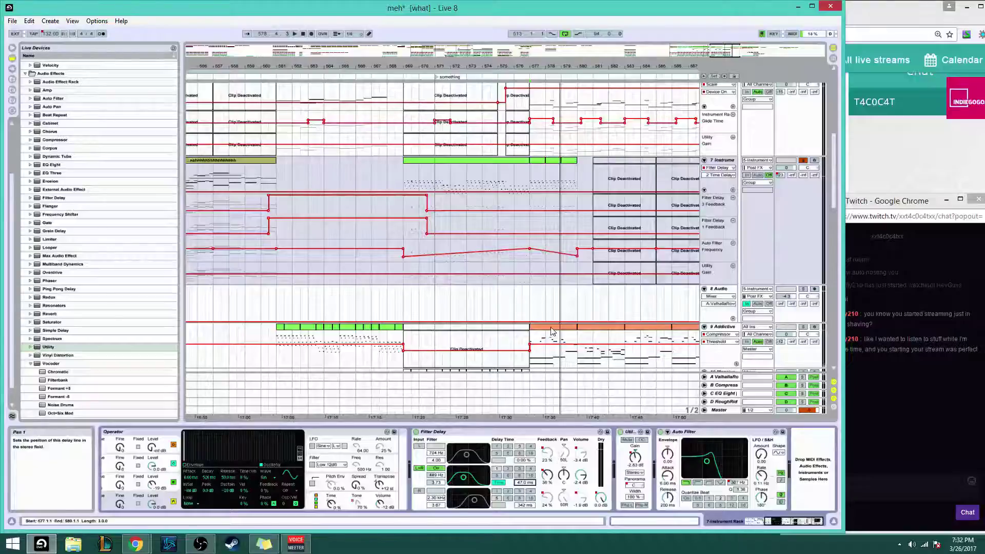
Draw a raised section in the Filter Delay's 2 Time Delay automation across bars 577–580, adjusting its levels by ear
key("ctrl+b")
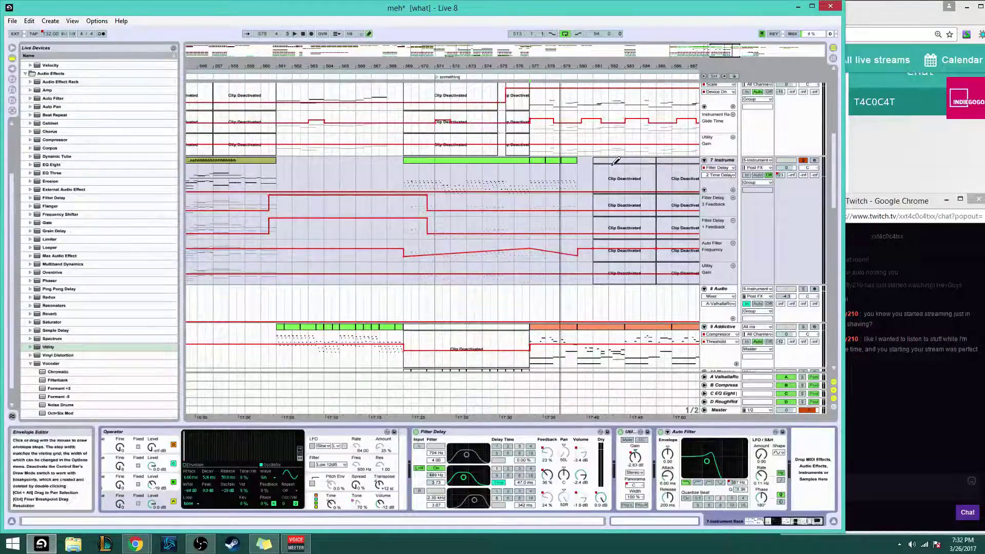
left_click_drag(540, 181, 573, 181)
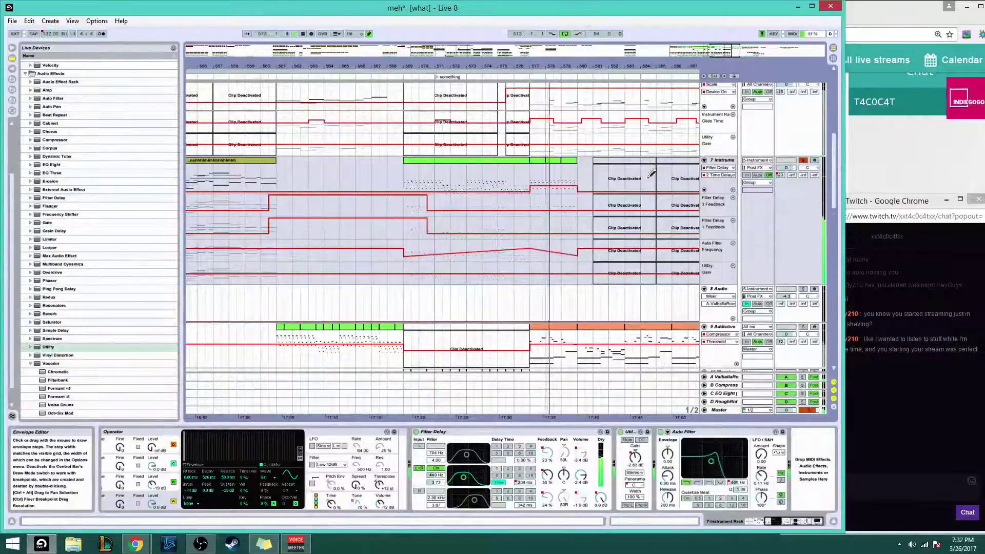
left_click_drag(574, 192, 559, 195)
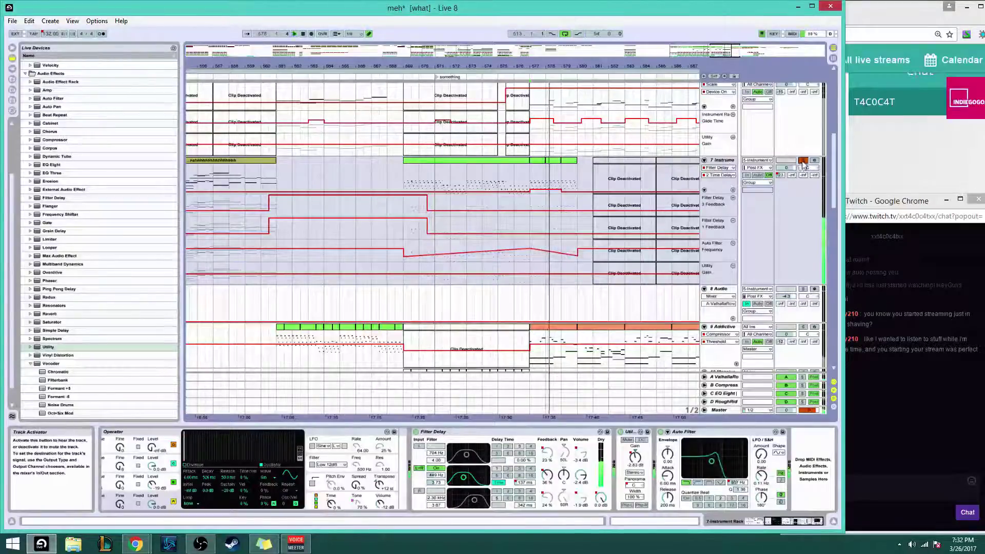
left_click(572, 184)
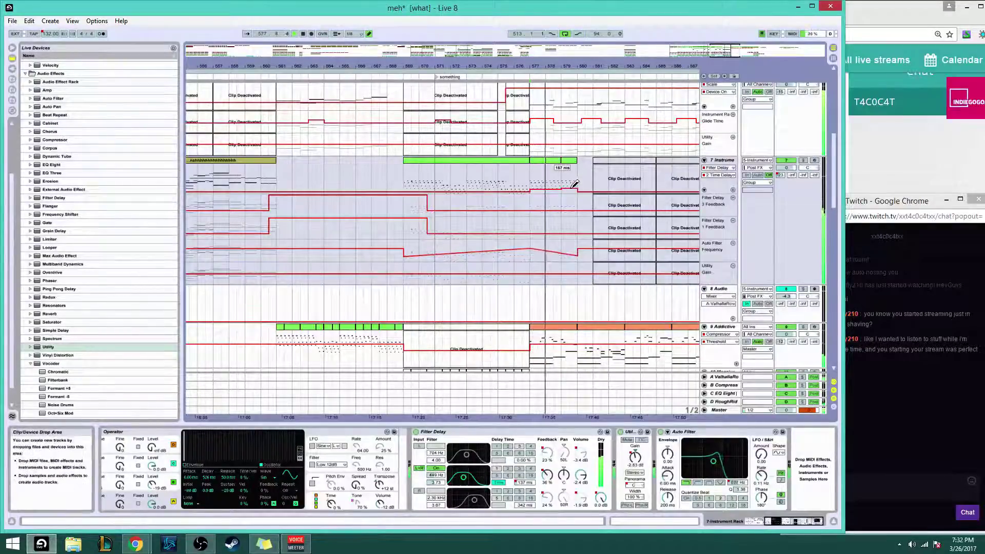
left_click_drag(570, 184, 576, 184)
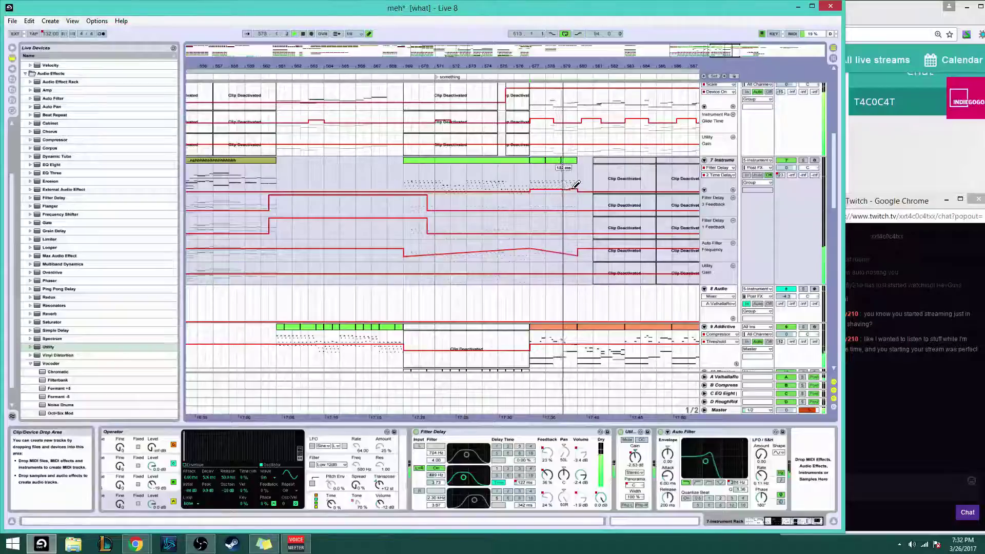
Turn the Filter Delay's L and R inputs back on and leave Draw Mode
left_click(419, 446)
left_click(420, 491)
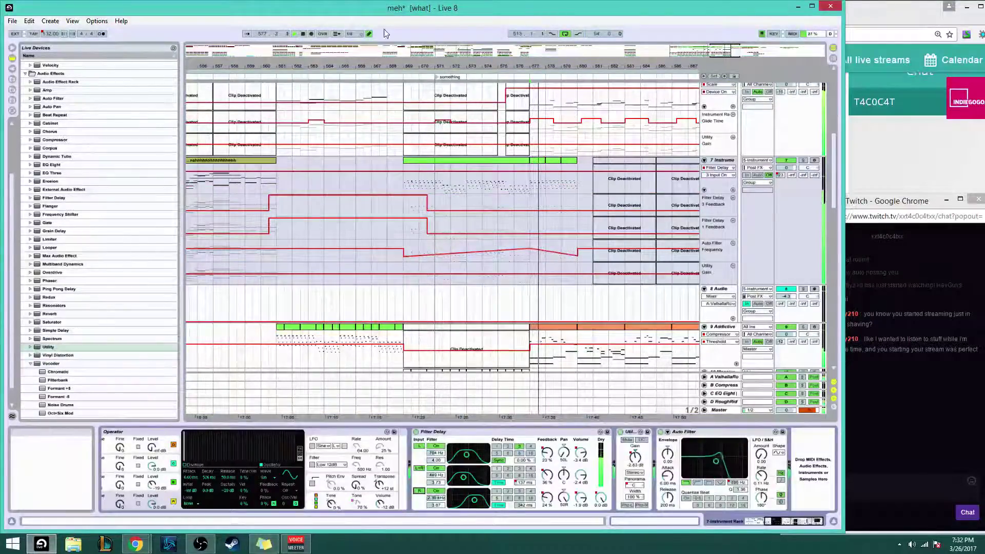
left_click(369, 34)
Play back the section around the "something" locator and examine the 7-Instrument Rack and 9-Addictive Keys clips around bars 553–585
left_click(472, 164)
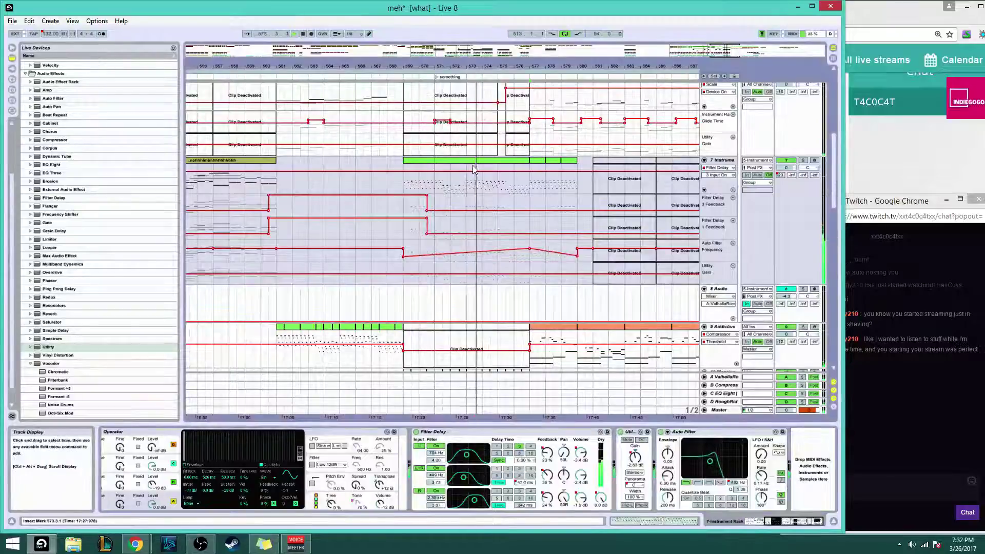
key("space")
scroll(451, 271, "down", 3)
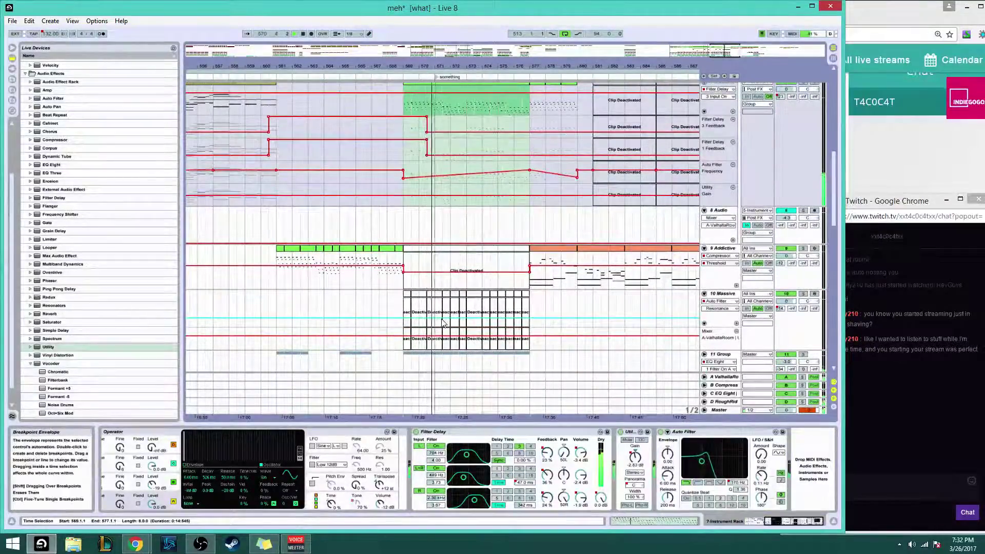
left_click_drag(725, 50, 714, 51)
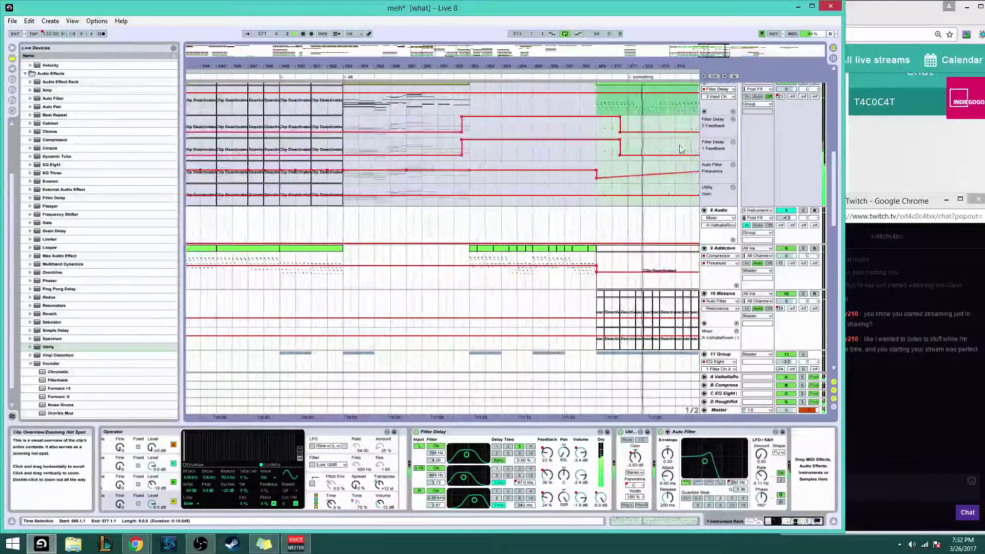
scroll(531, 149, "up", 2)
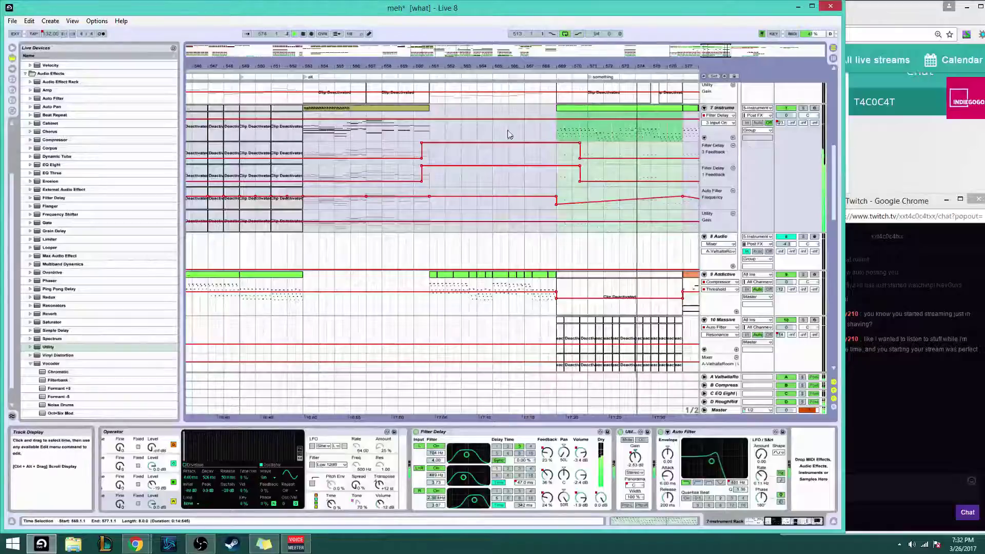
left_click(421, 136)
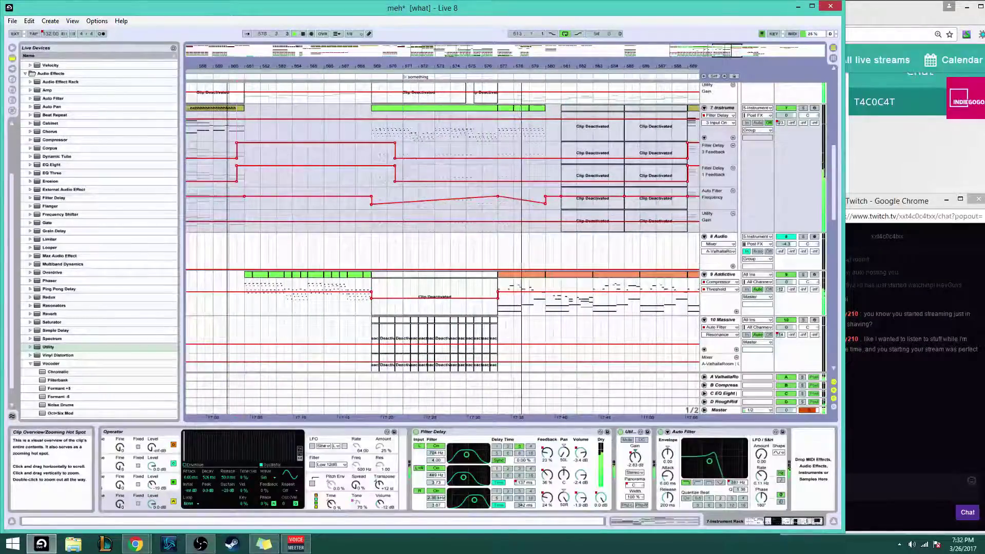
left_click_drag(681, 64, 680, 67)
left_click(552, 109)
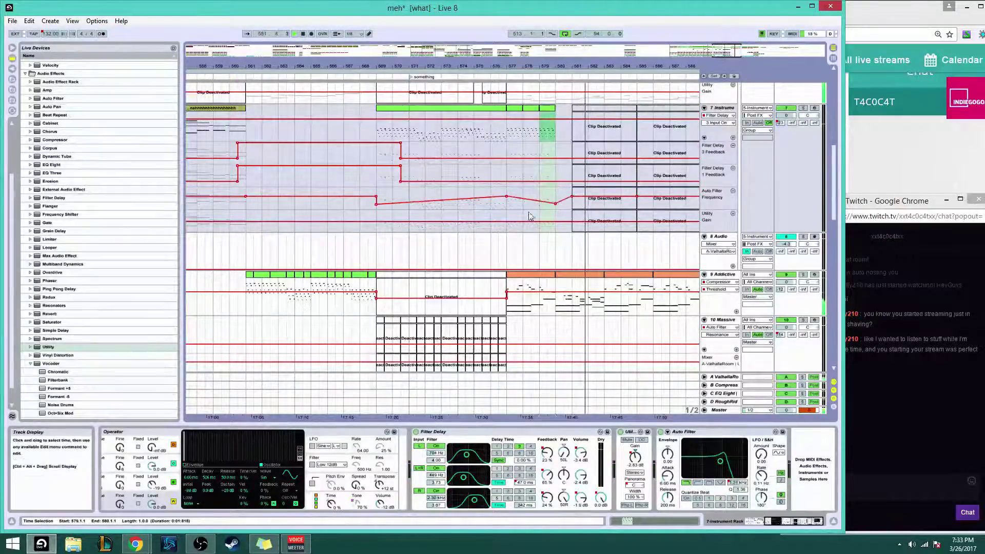
left_click(536, 276)
left_click_drag(723, 56, 727, 56)
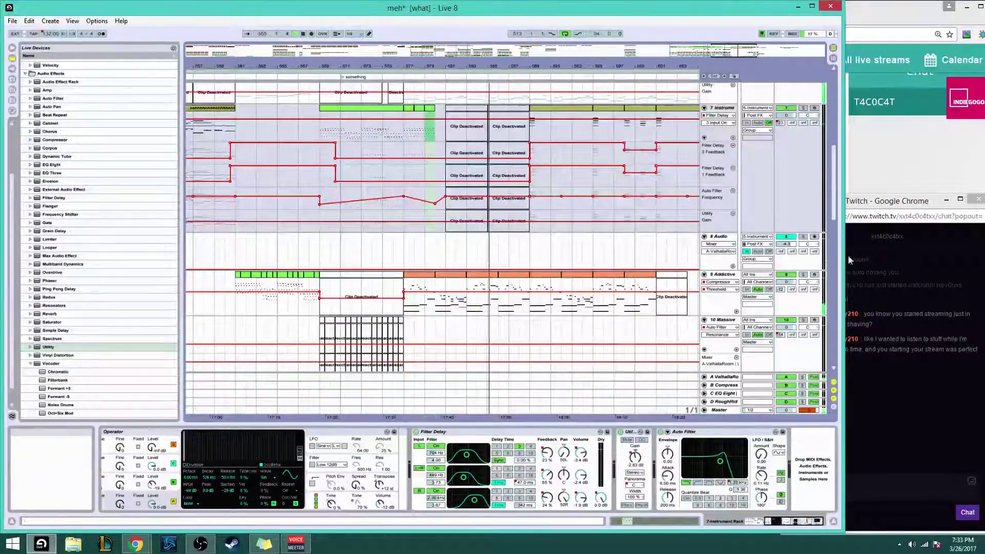
left_click(860, 200)
left_click(546, 15)
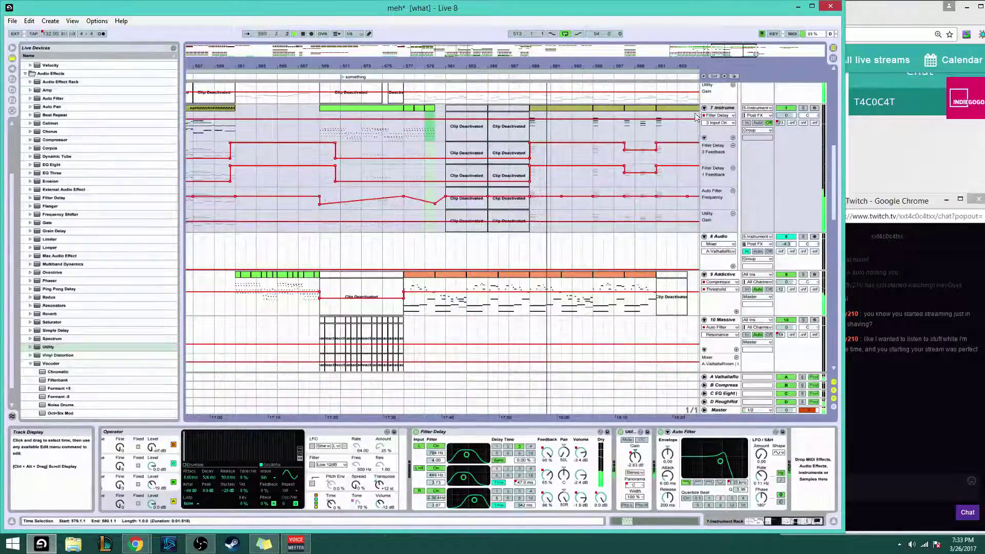
Examine the arrangement after bar 577 down to the snares track, and return to the 7-Instrument Rack clip in bars 553–561
left_click_drag(736, 51, 750, 51)
scroll(503, 212, "down", 1)
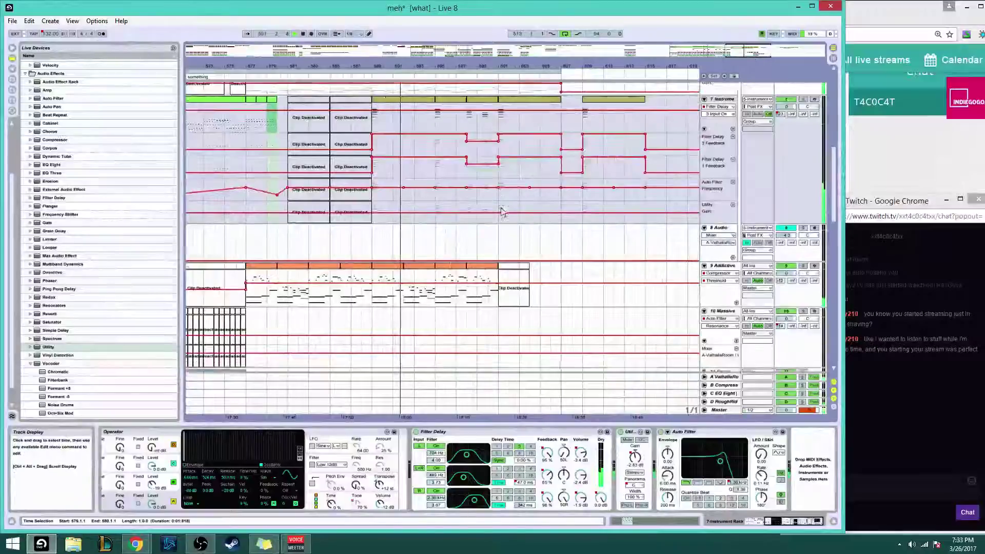
scroll(503, 212, "down", 5)
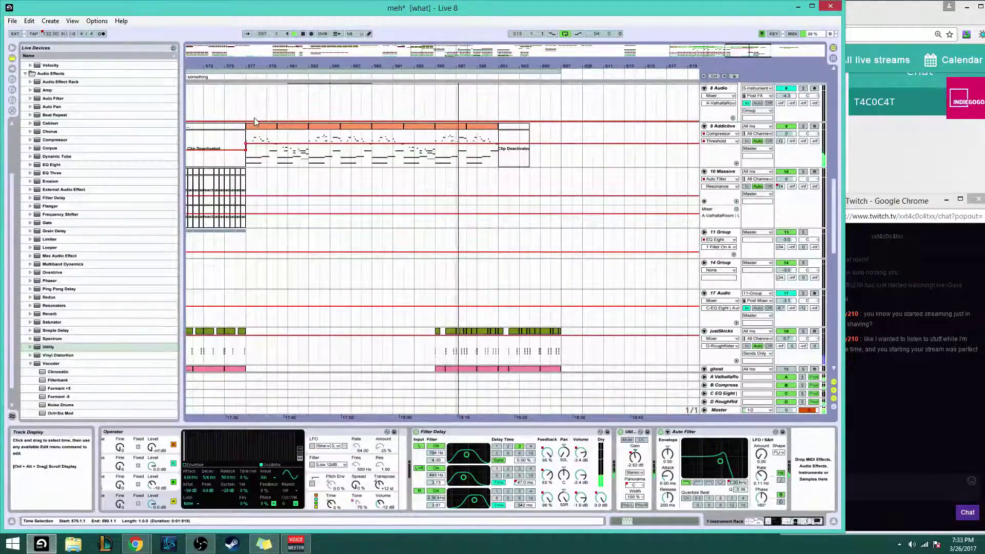
scroll(475, 235, "down", 2)
scroll(475, 235, "down", 7)
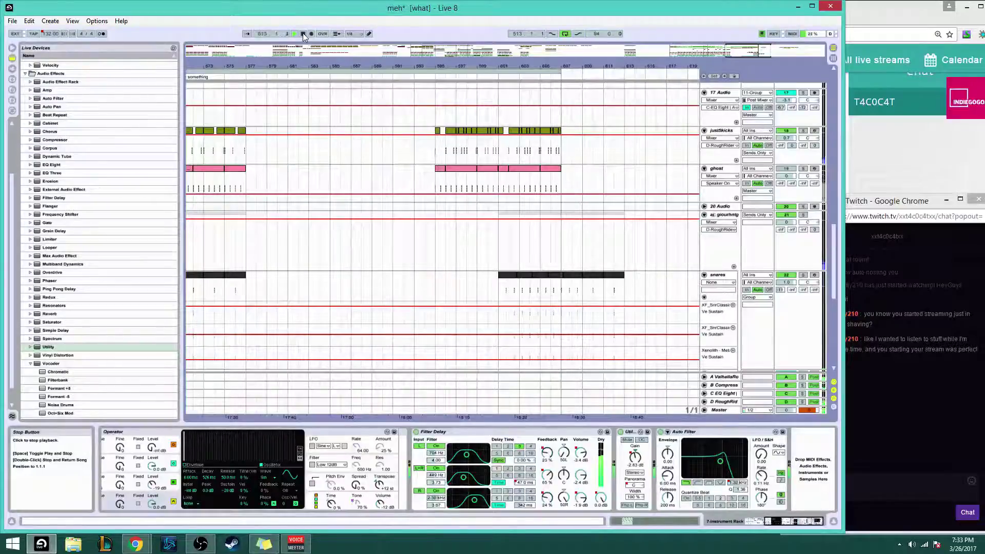
scroll(441, 225, "up", 2)
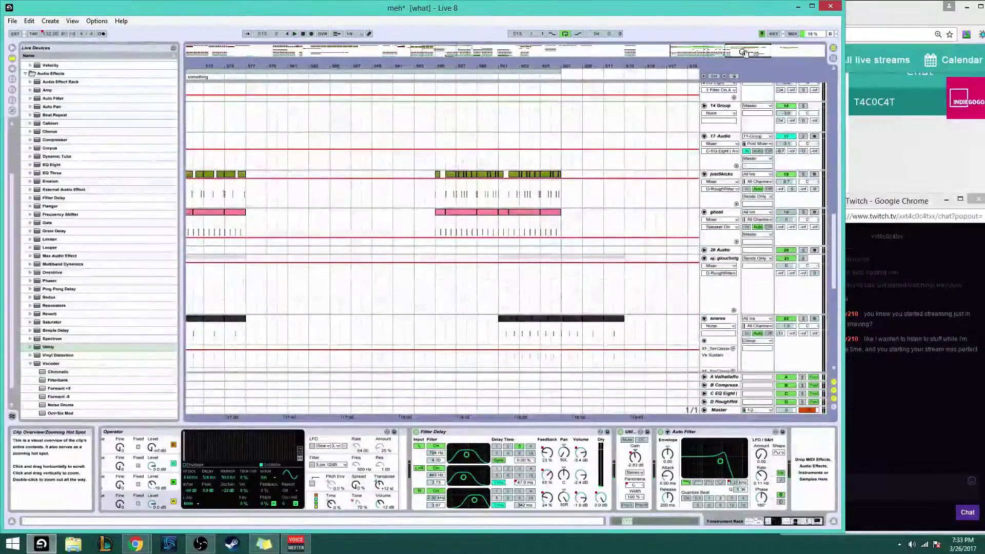
left_click_drag(748, 49, 721, 32)
scroll(560, 252, "up", 8)
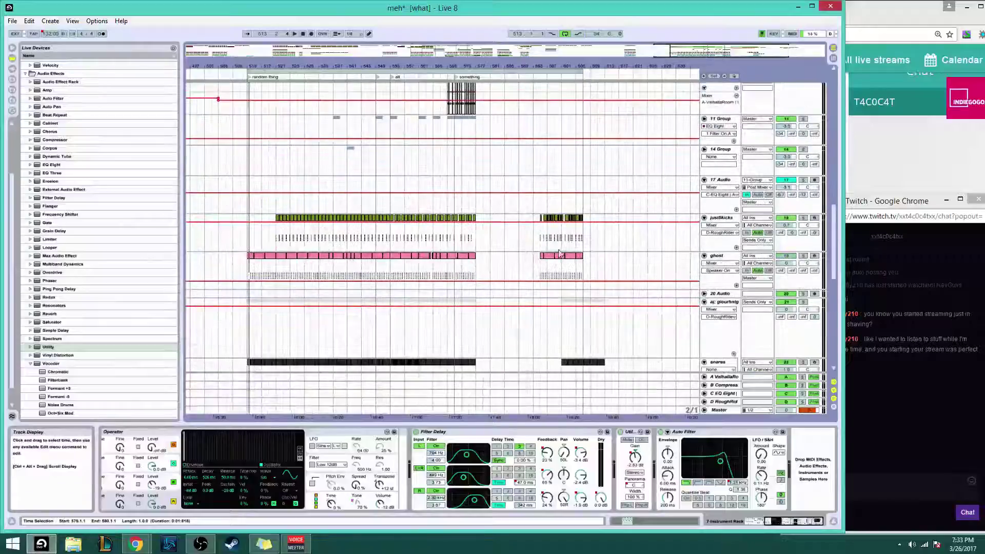
scroll(458, 254, "up", 8)
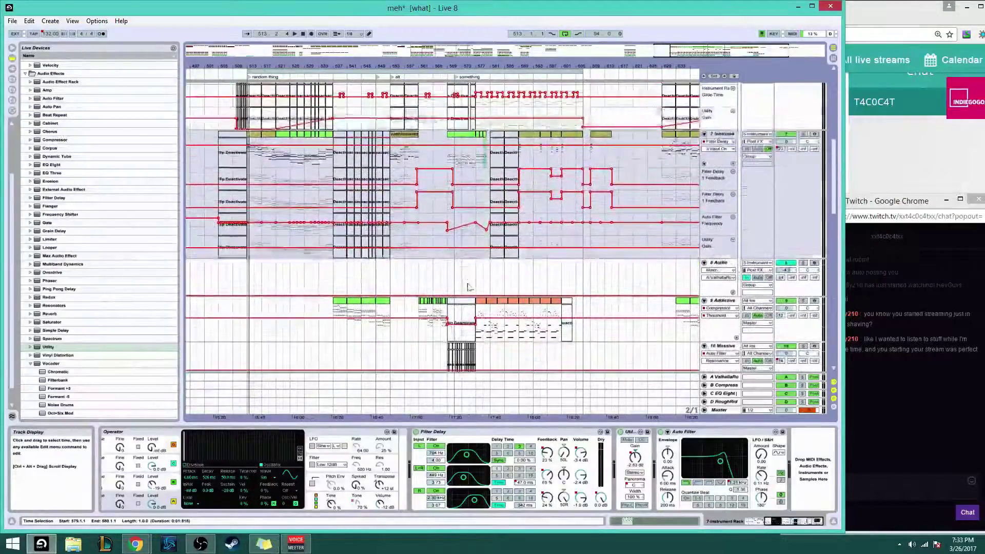
left_click(403, 179)
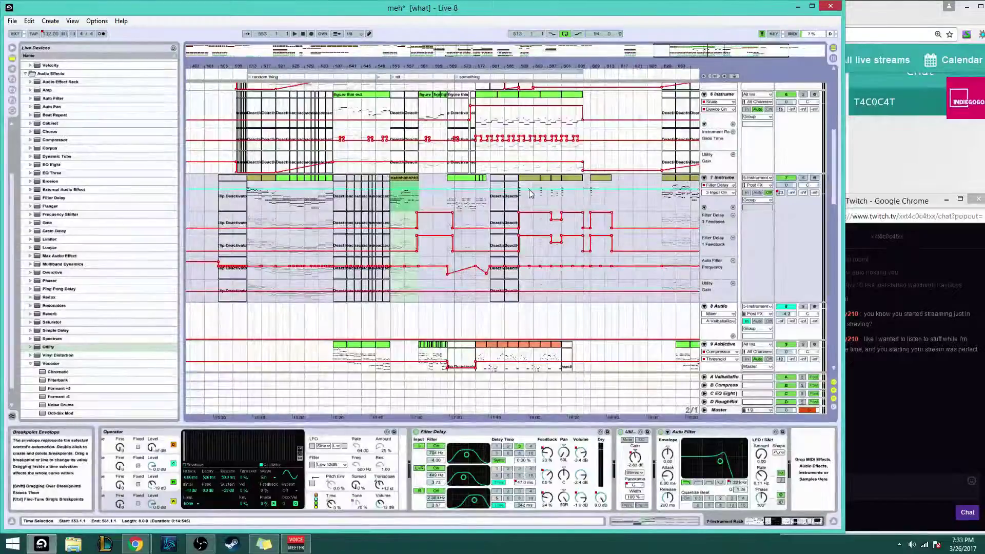
Play back the passage from several points around bars 560–577 and examine the clips leading into the "something" locator
left_click(479, 209)
left_click(476, 209)
key("space")
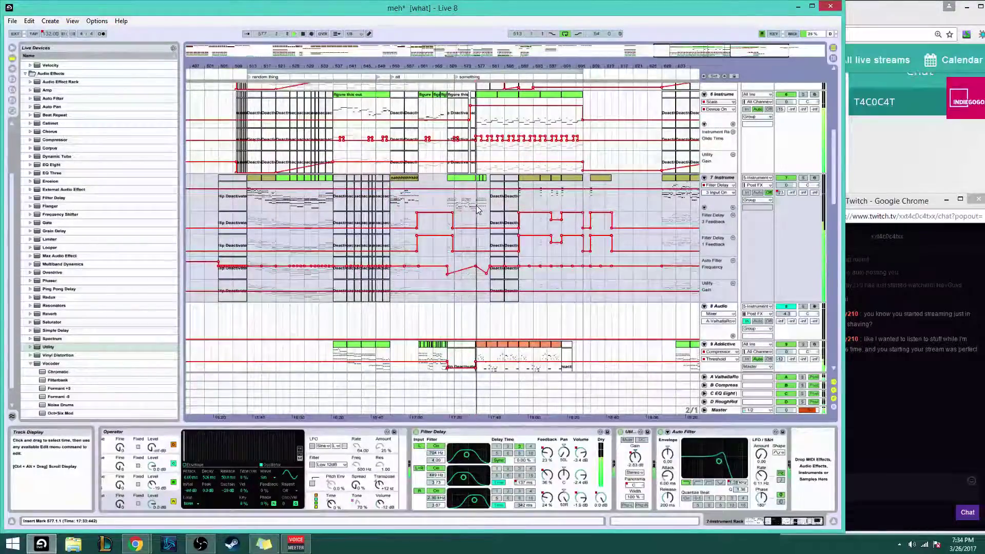
left_click(444, 204)
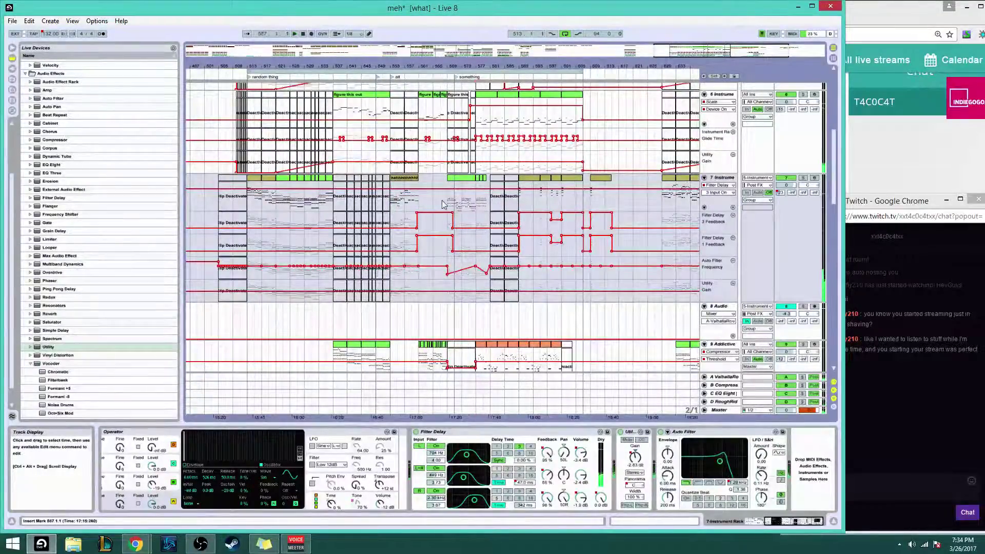
left_click(416, 204)
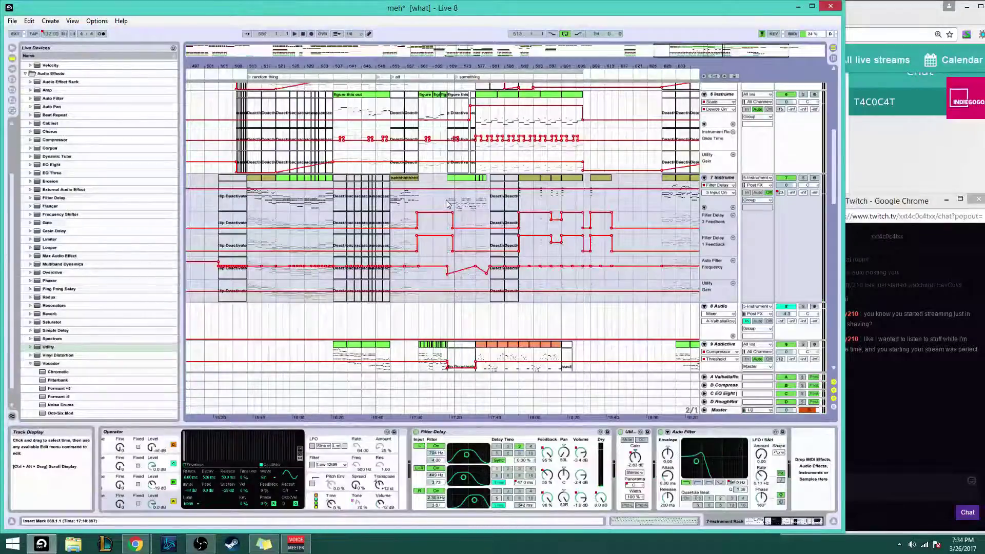
key("space")
left_click_drag(660, 49, 691, 83)
left_click(445, 113)
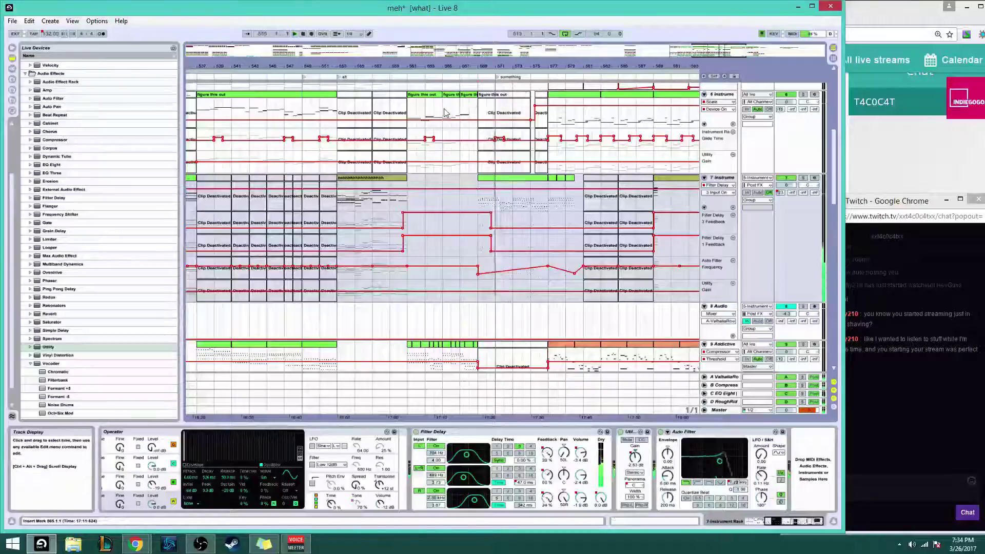
Examine the 9-Addictive Keys devices and the full C-EQ Eight return chain through Dynamic Tube during playback
scroll(444, 306, "down", 3)
left_click(721, 305)
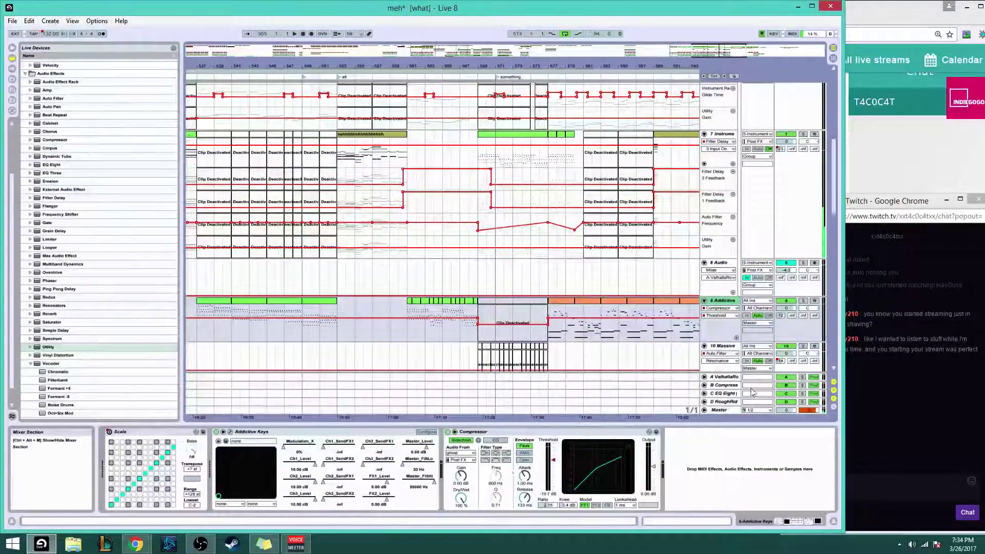
left_click(732, 394)
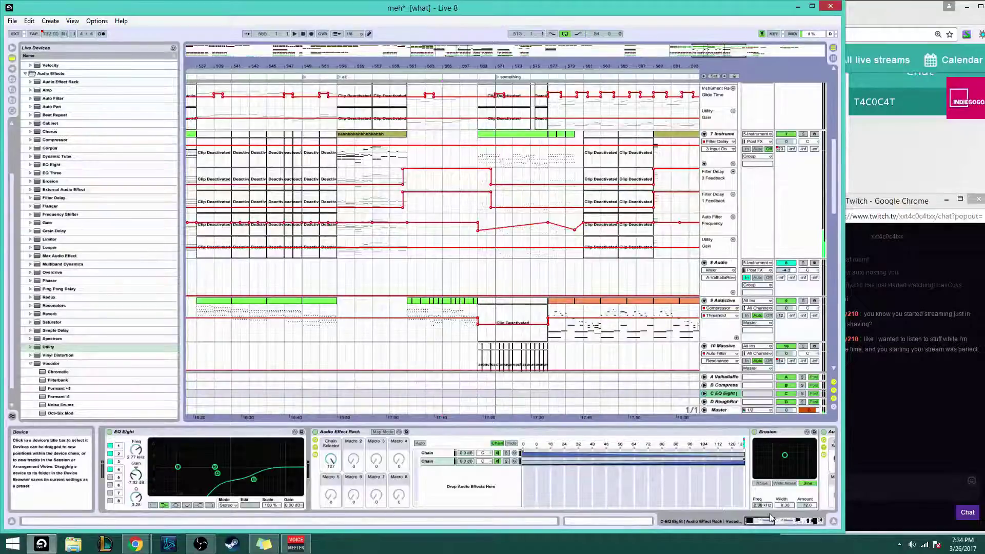
left_click_drag(773, 521, 821, 523)
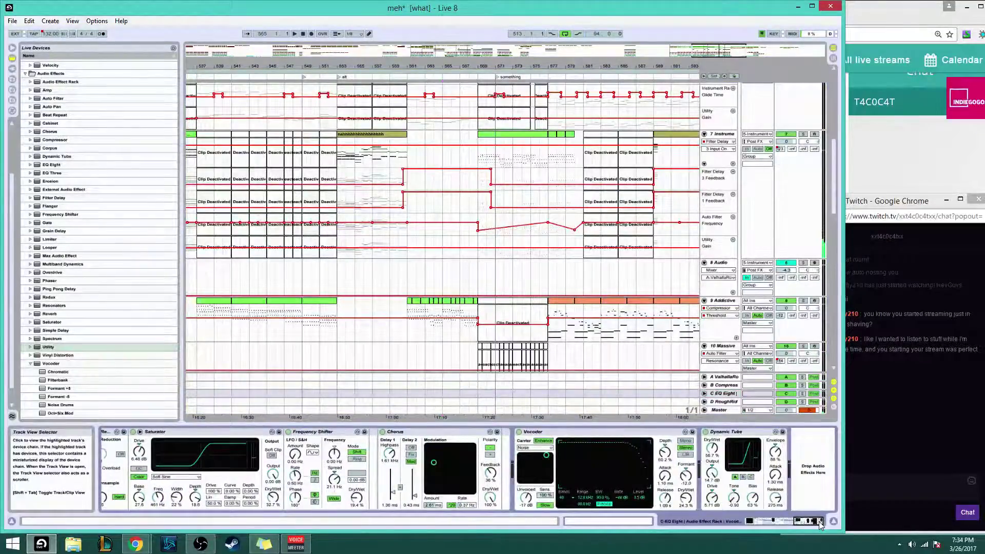
key("space")
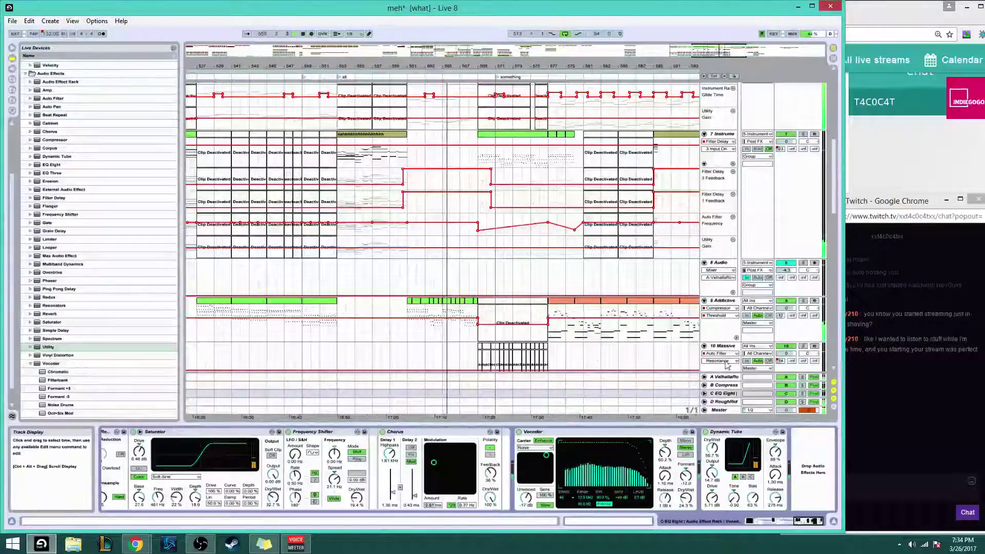
Ramp up the 9-Addictive Keys send to A-ValhallaRoom over the last half bar before bar 569
left_click(463, 314)
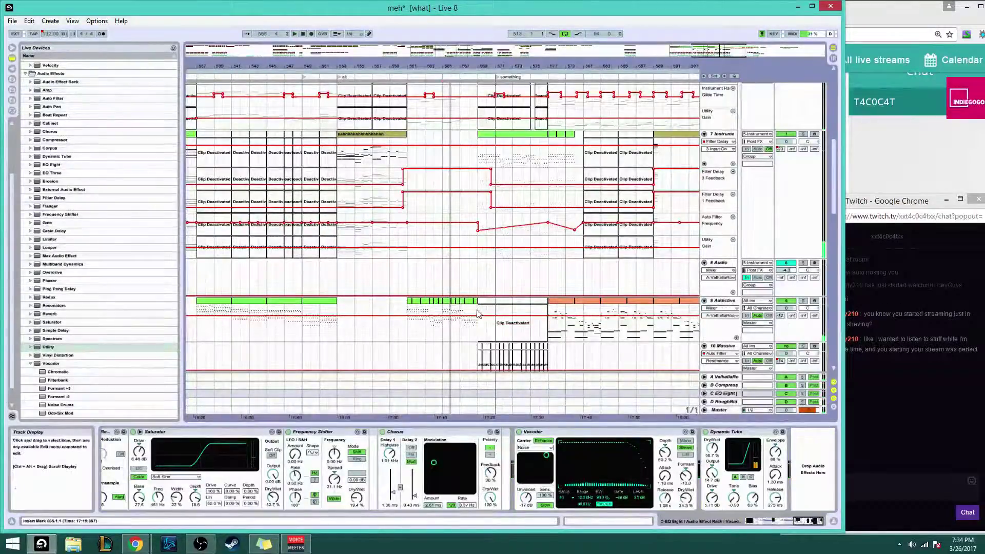
left_click(477, 318)
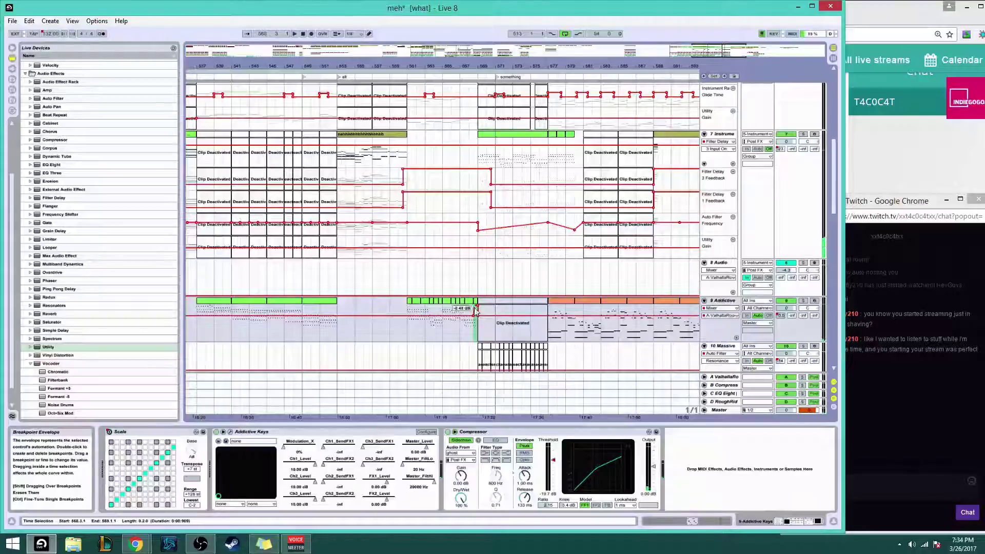
left_click(478, 328)
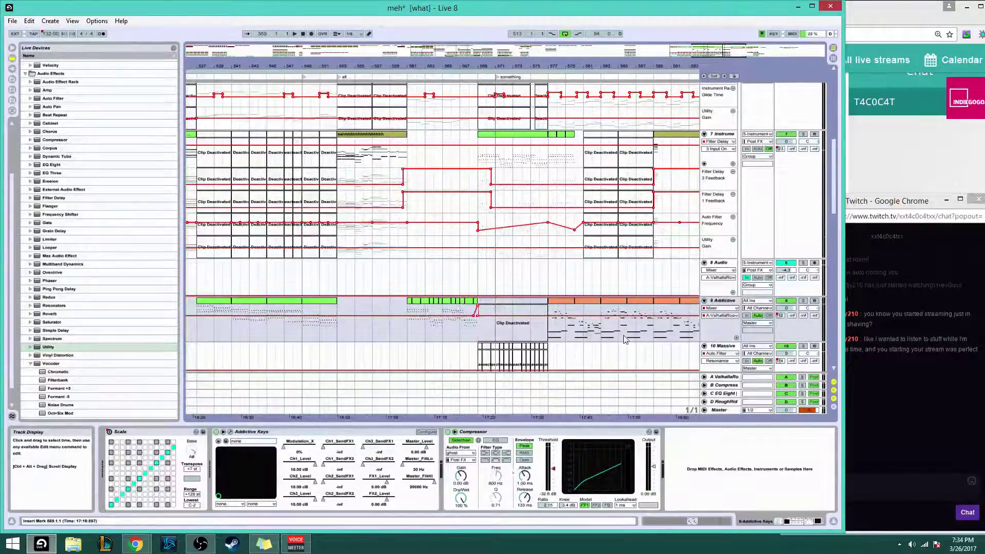
Try a longer ValhallaRoom decay on return A, enable overdub, and revert to the arrangement's automation
left_click(725, 377)
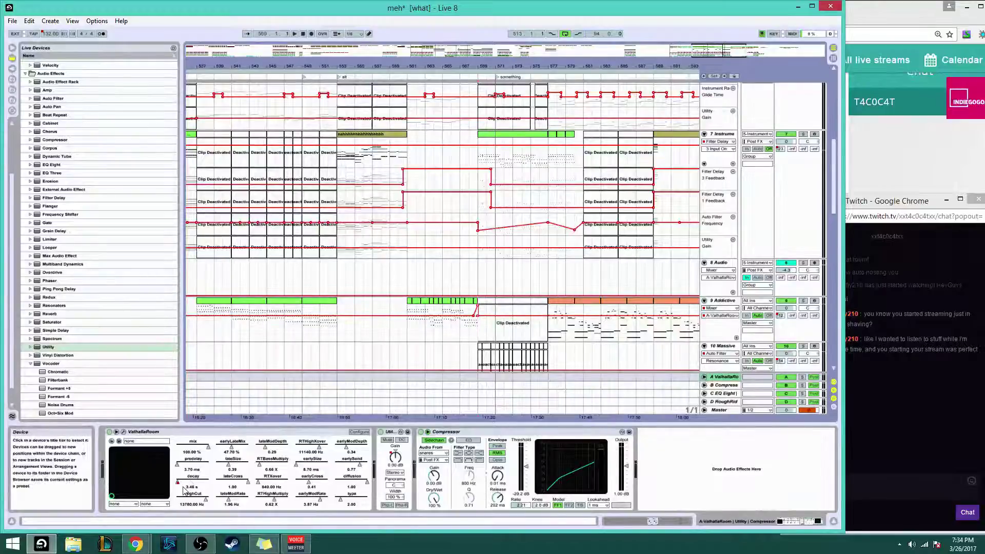
left_click_drag(181, 486, 180, 477)
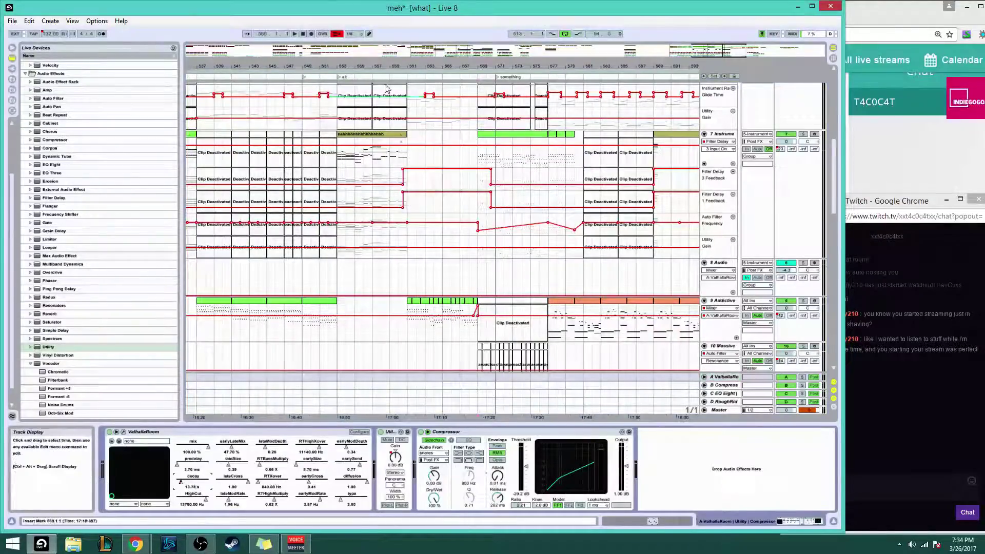
left_click(328, 33)
left_click(334, 33)
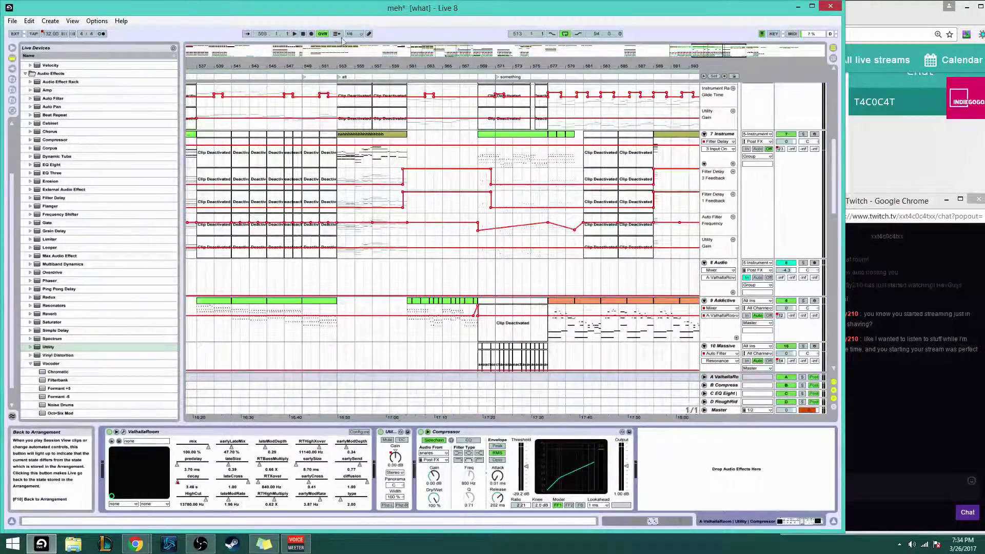
Draw a ValhallaRoom decay automation rise to 100 s on return A from bar 568.3, dropping at bar 572, and play it back
left_click(704, 378)
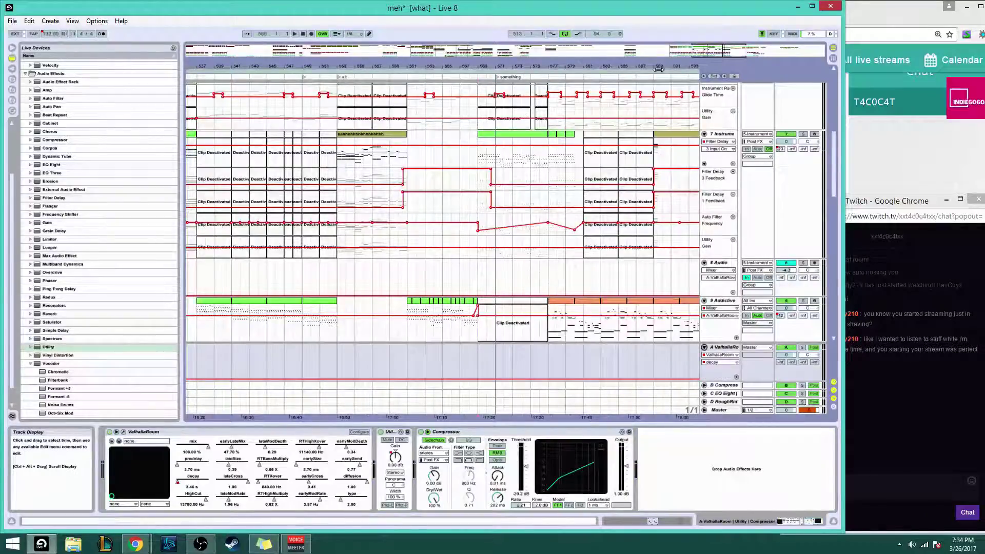
left_click_drag(659, 70, 469, 314)
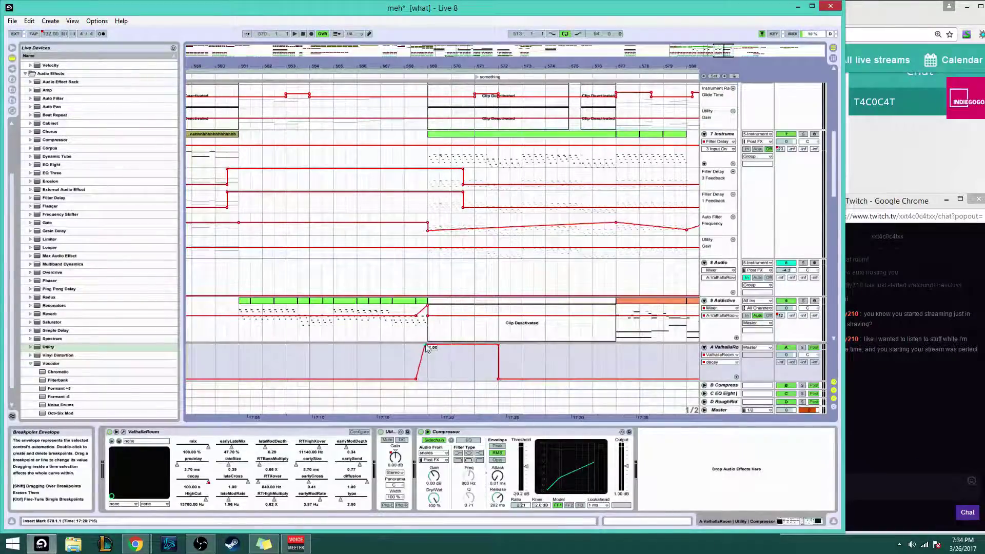
left_click(380, 333)
key("space")
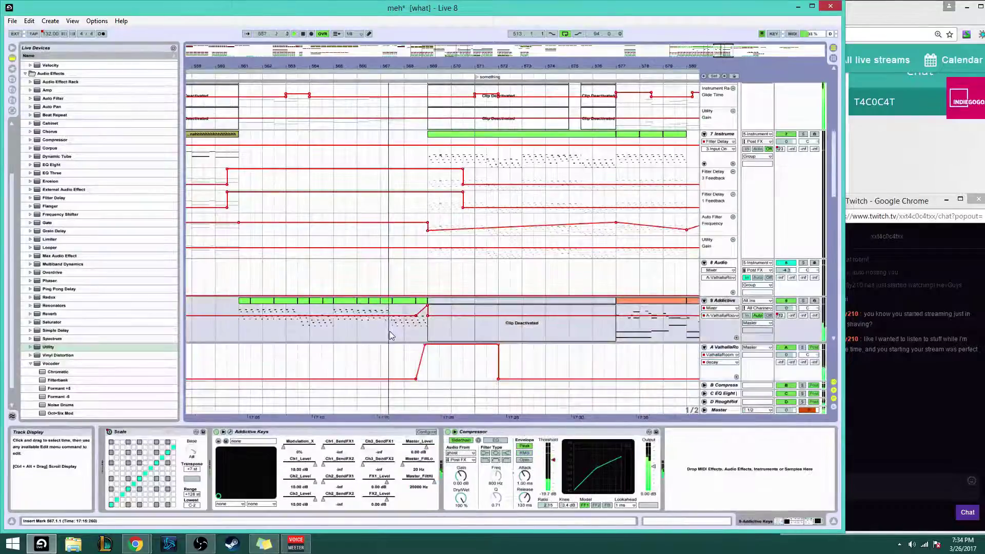
Add a breakpoint to the 9-Addictive Keys send ramp so it peaks just before bar 569, and audition it
left_click(416, 325)
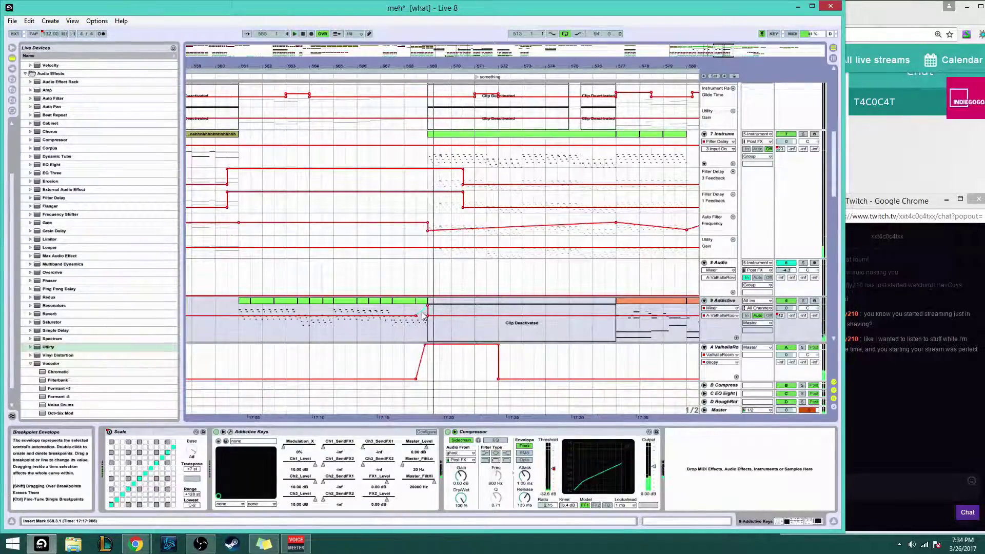
left_click(418, 309)
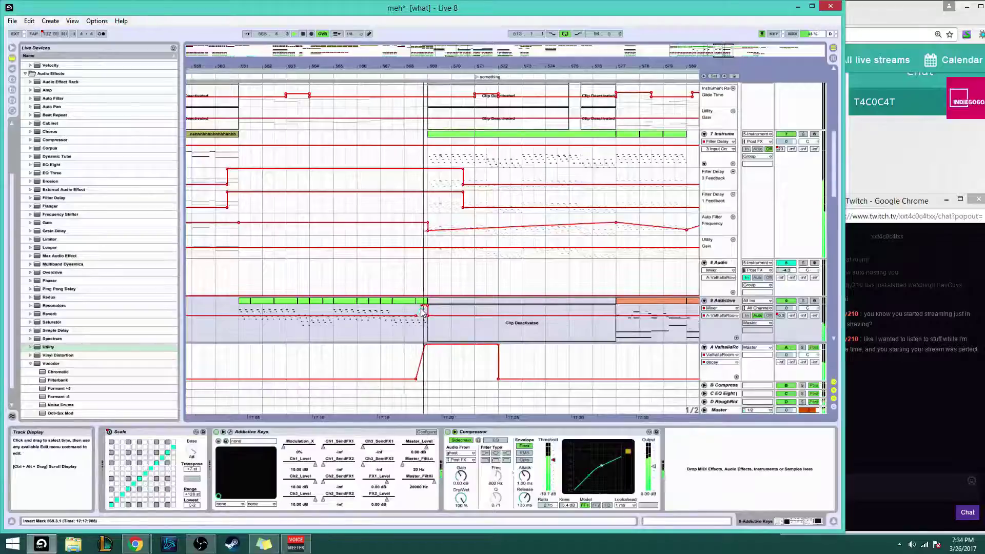
key("space")
key("space")
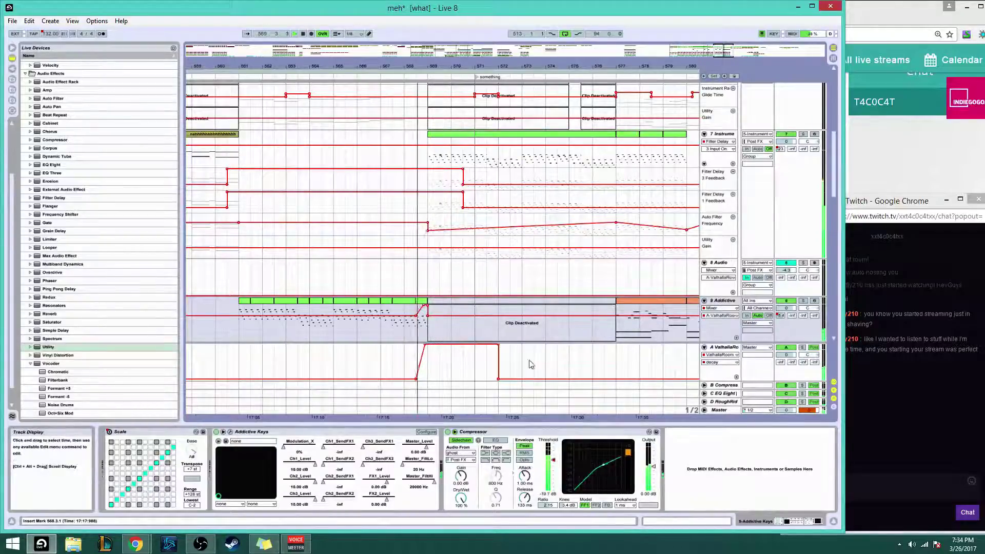
Solo return A and extend the raised ValhallaRoom decay automation to bar 577, with its level at about 94 s
left_click(803, 348)
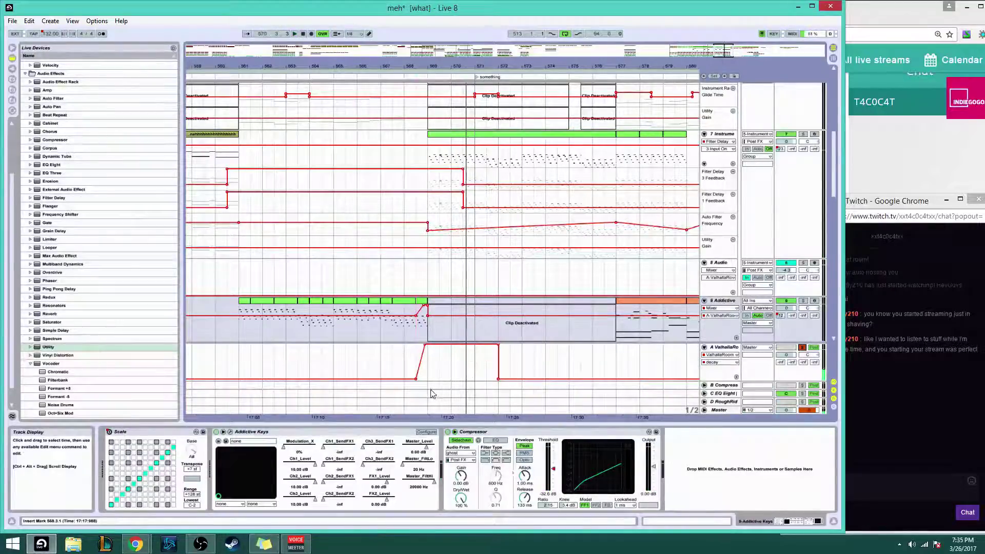
left_click(411, 369)
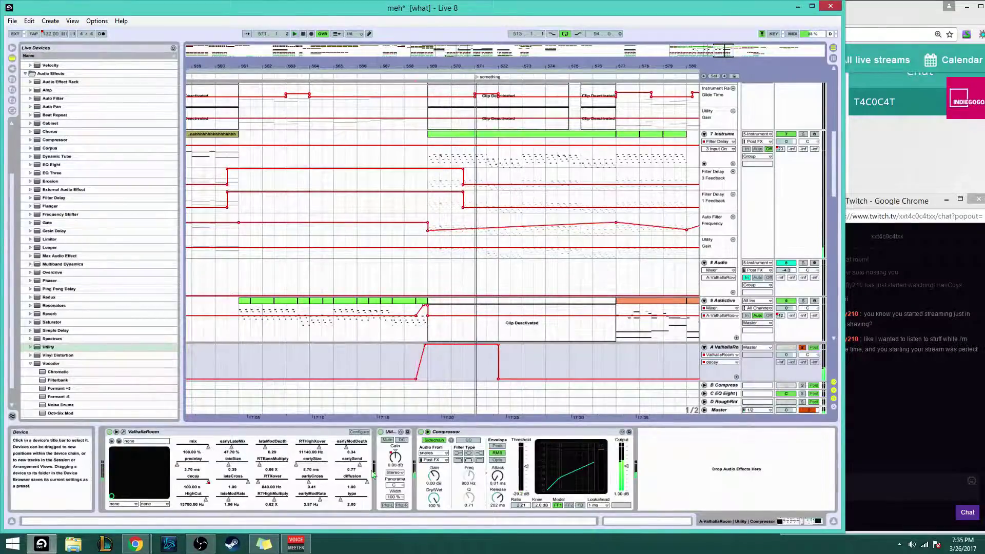
left_click(468, 345)
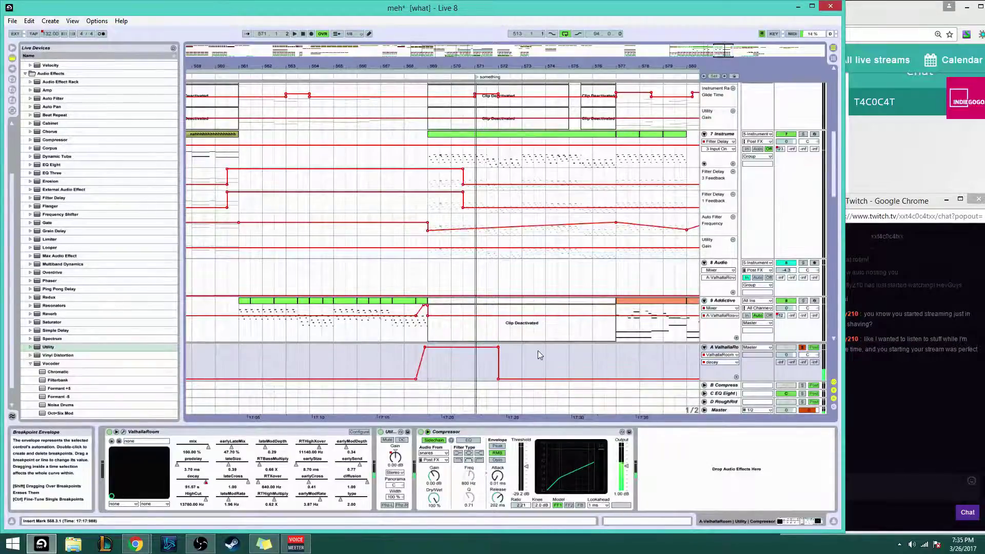
left_click_drag(614, 358, 529, 360)
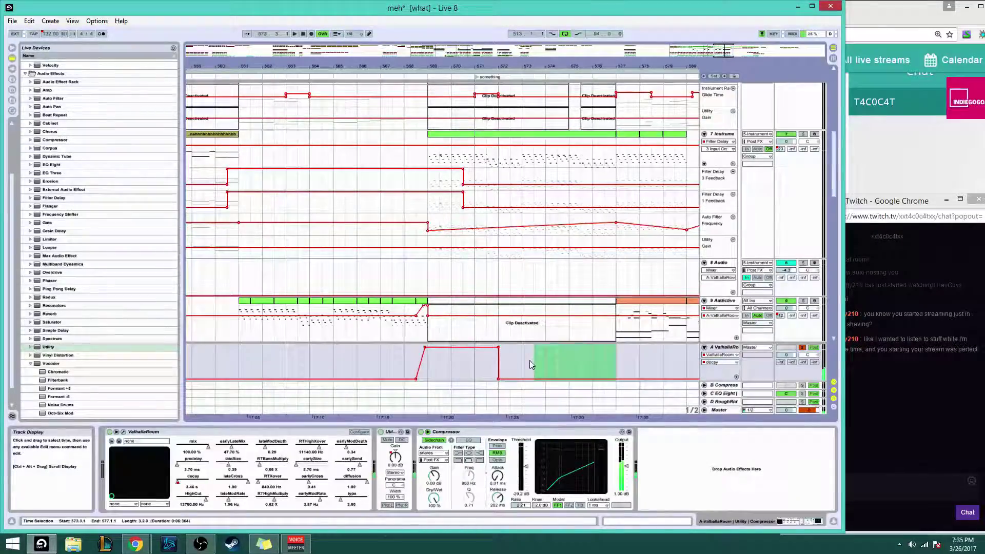
left_click(493, 358)
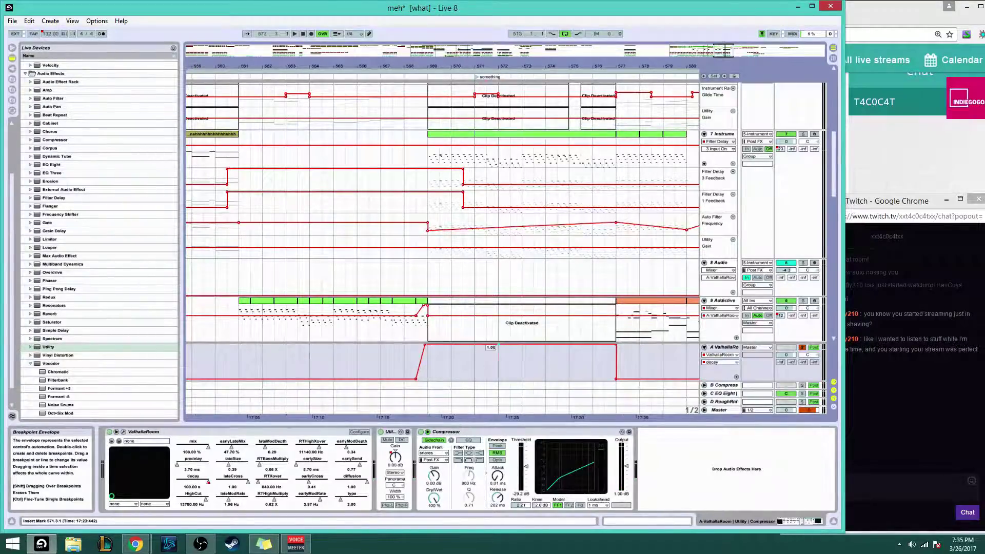
mouse_move(510, 355)
left_mouse_down()
mouse_move(510, 339)
mouse_move(502, 347)
left_mouse_up()
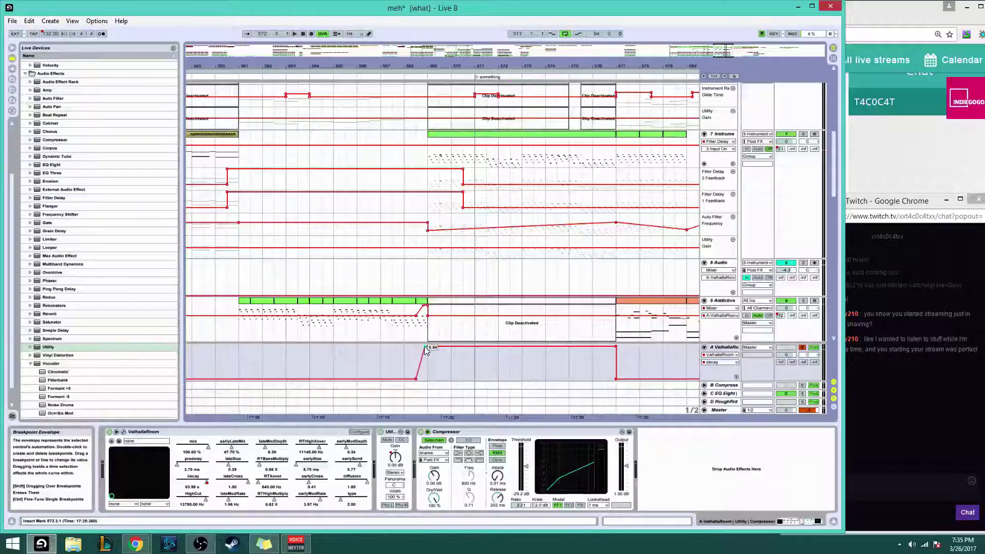
Lower the raised ValhallaRoom decay section to about 67.5 s while auditioning the reverb tail around bar 569
left_click(429, 366)
key("space")
key("space")
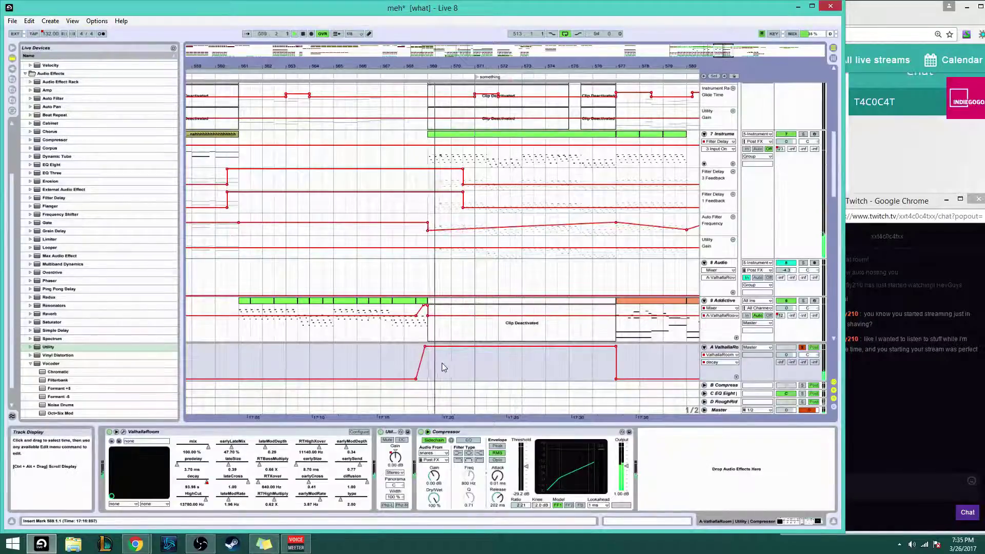
key("space")
left_click_drag(469, 347, 470, 354)
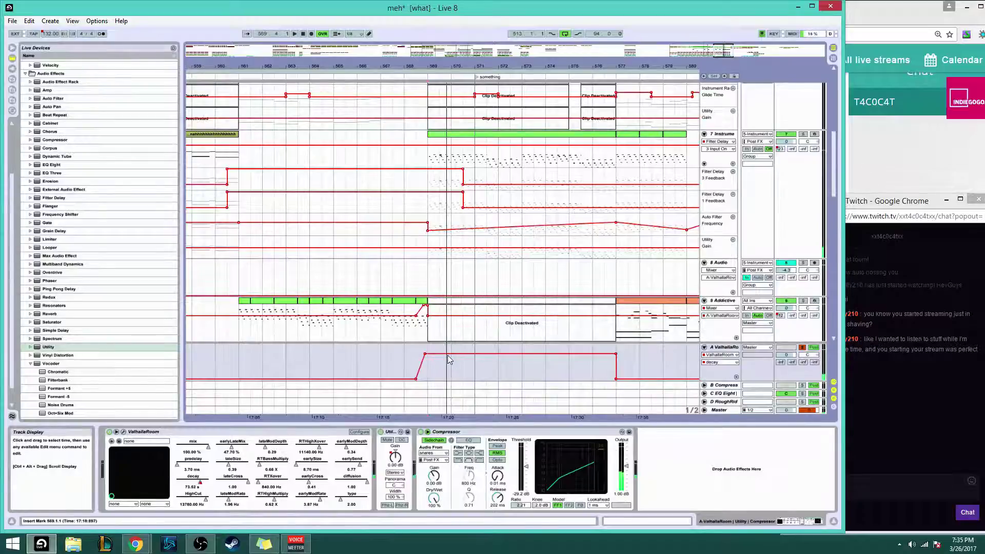
left_click_drag(449, 354, 440, 371)
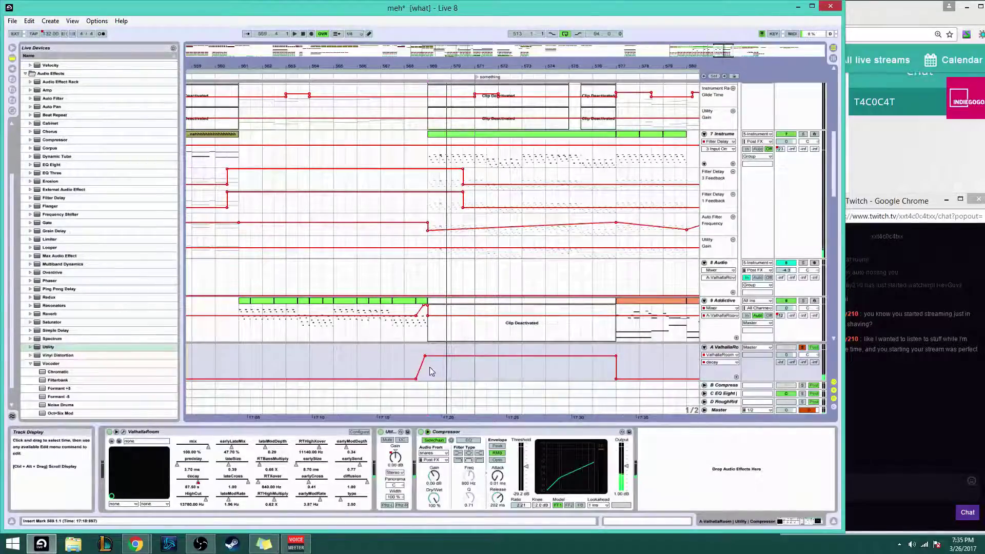
left_click(407, 356)
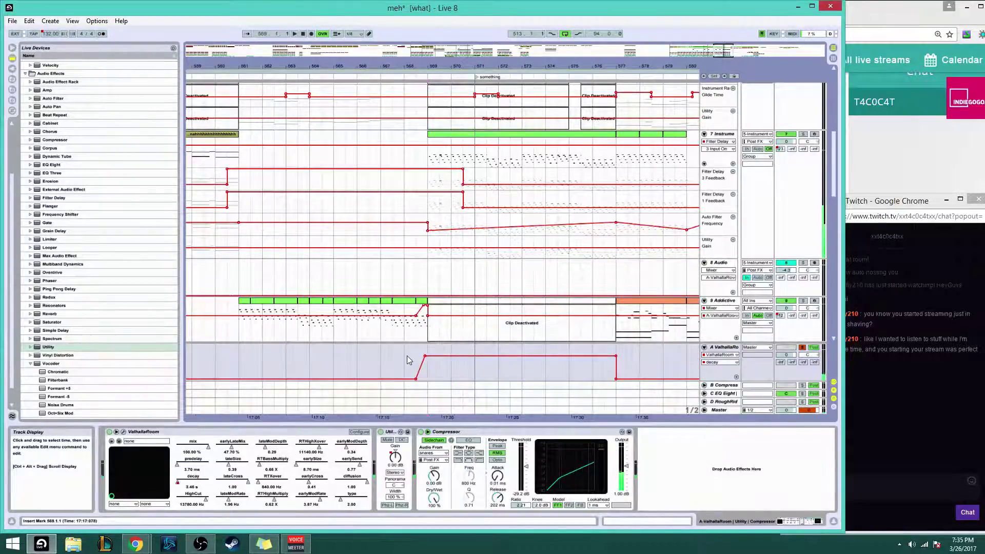
key("space")
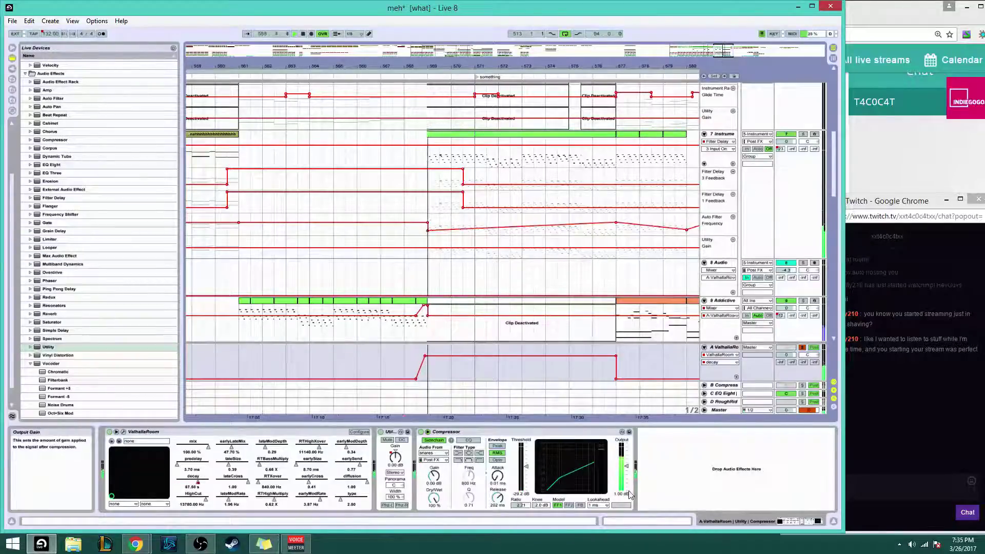
Raise return A's Utility Gain automation to about 13.1 dB across bars 568.3–577, listening to the reverb tail
left_click(402, 464)
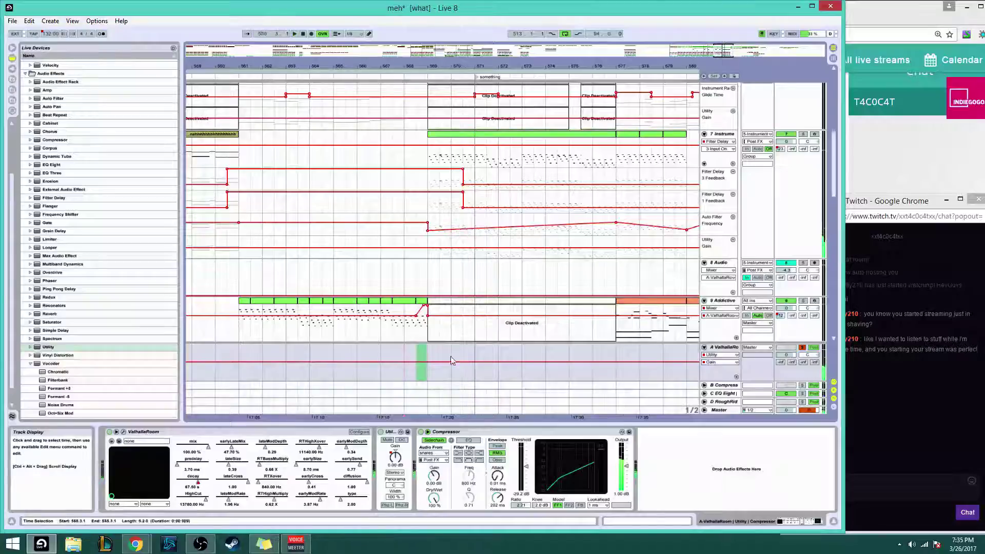
left_click_drag(451, 360, 423, 364)
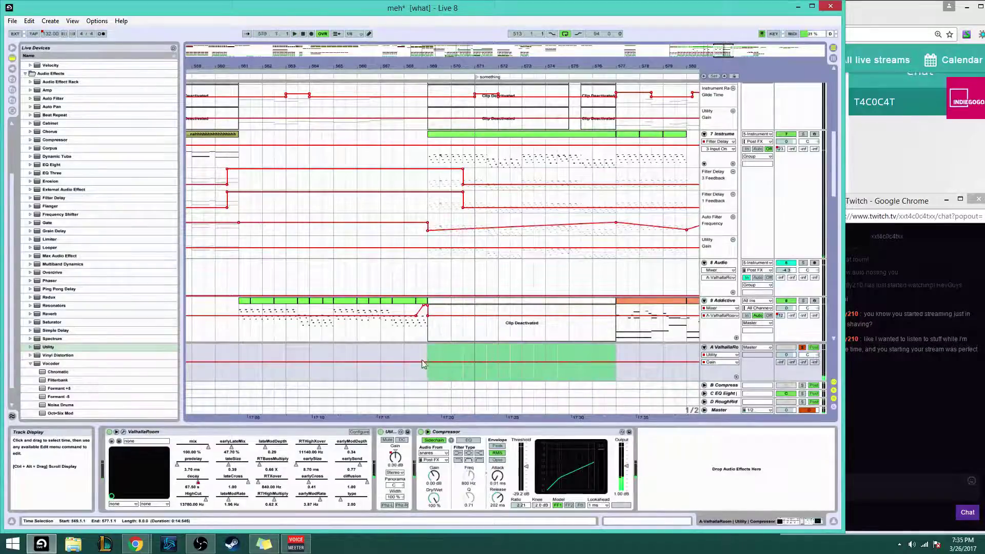
key("space")
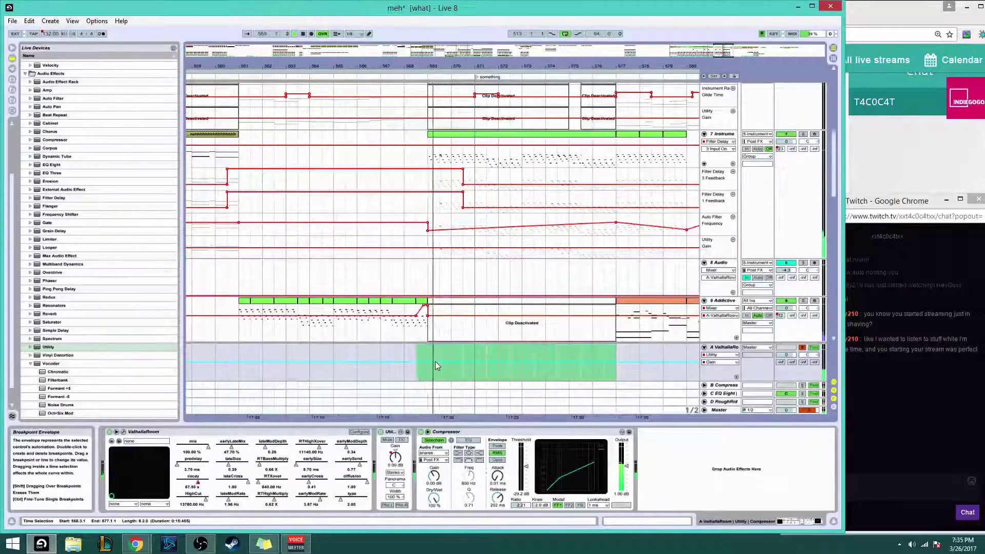
key("space")
left_click_drag(436, 362, 436, 358)
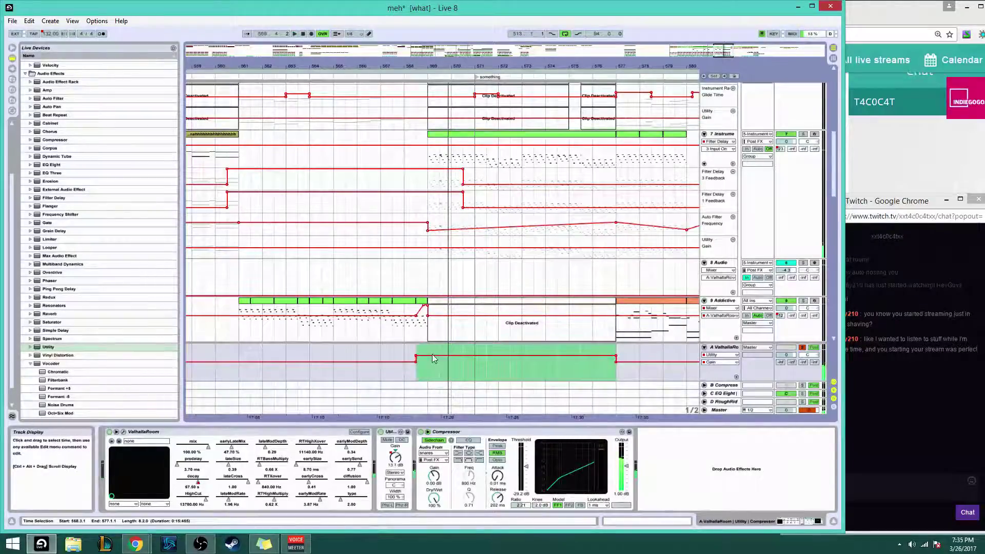
Reshape return A's Utility Gain automation into a smooth ramp from bar 568.3 to just after bar 569, auditioning it and ending return A's solo
left_click(417, 353)
left_click_drag(417, 356, 404, 355)
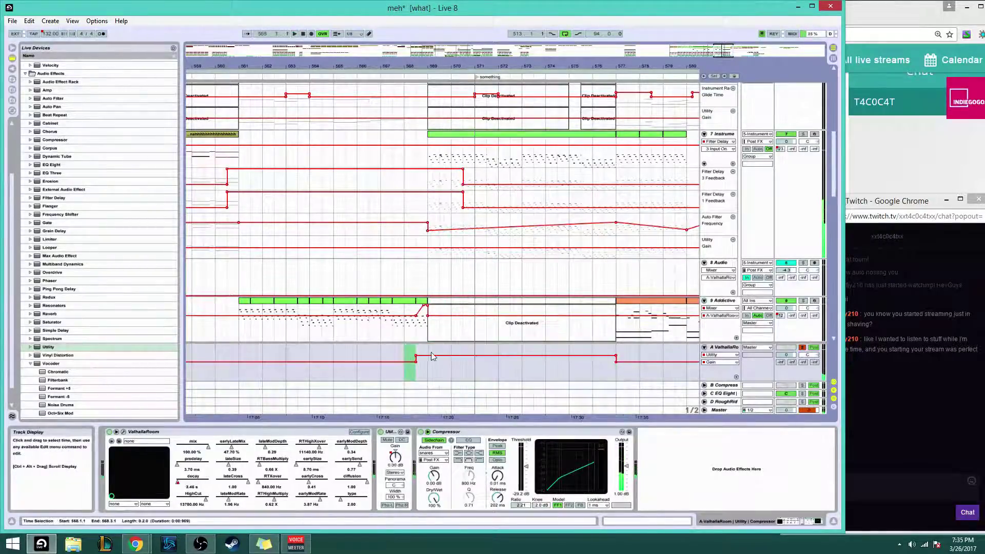
key("space")
double_click(416, 356)
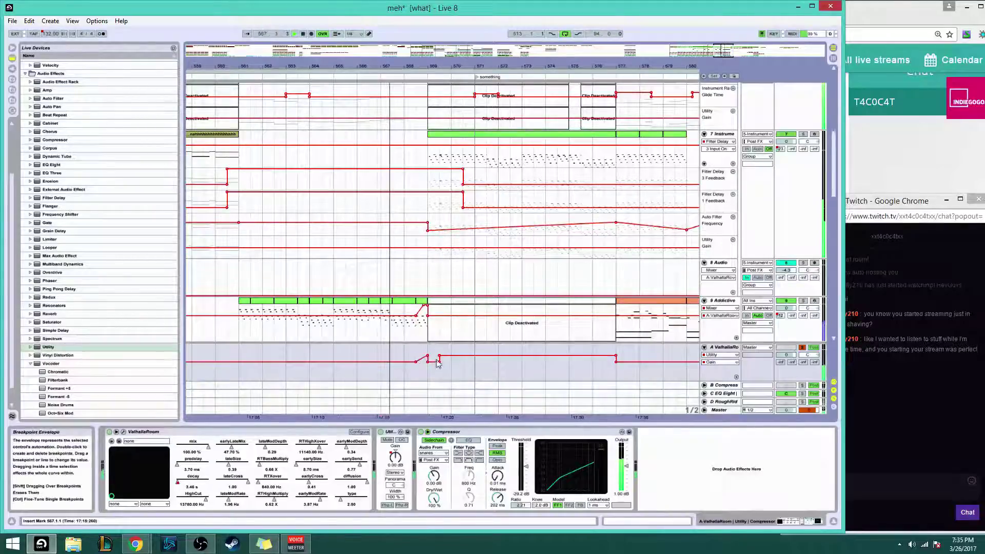
double_click(439, 362)
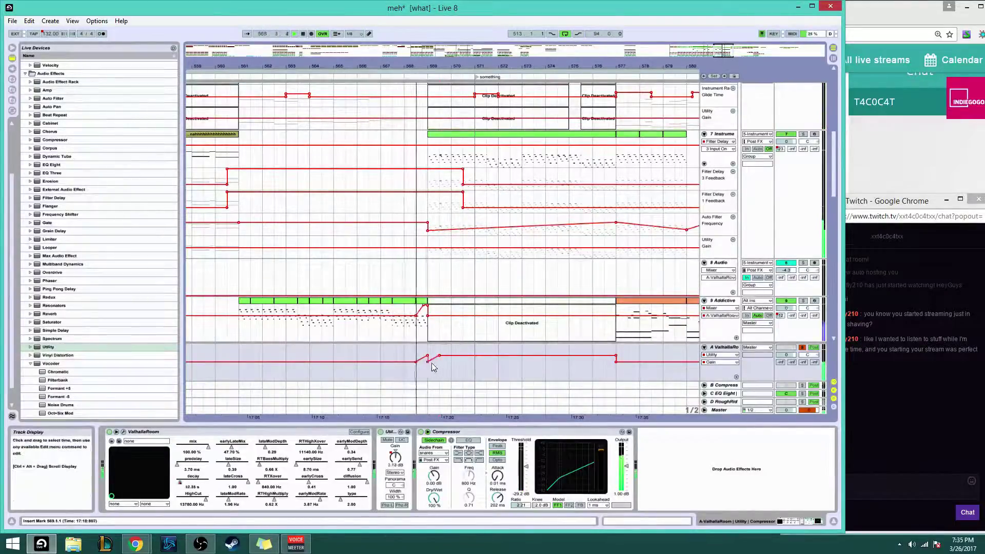
double_click(428, 361)
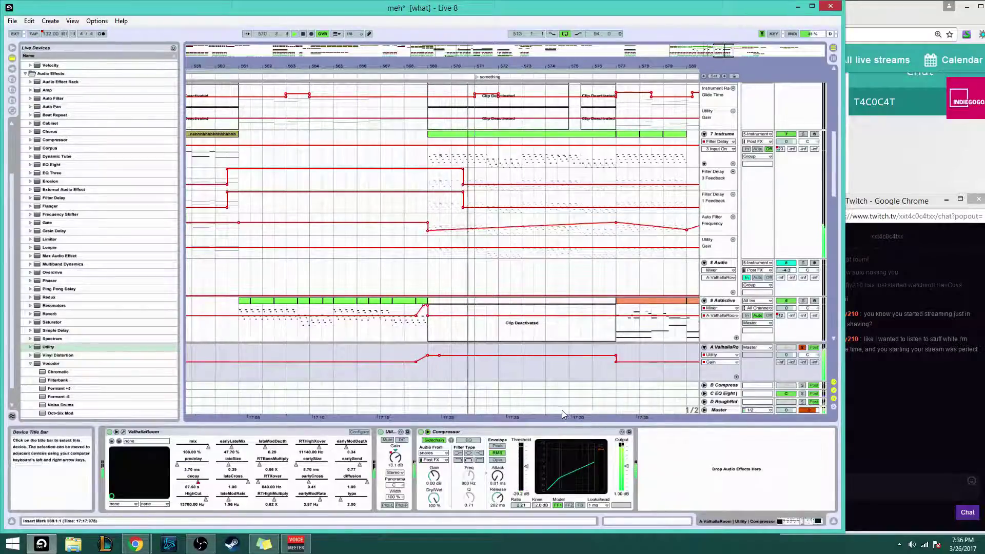
key("space")
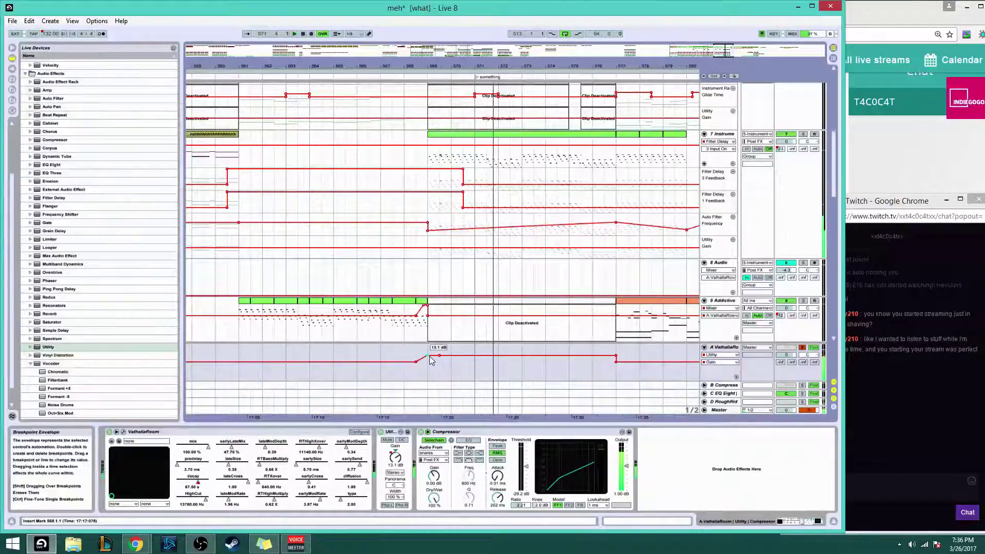
double_click(427, 355)
left_click(408, 352)
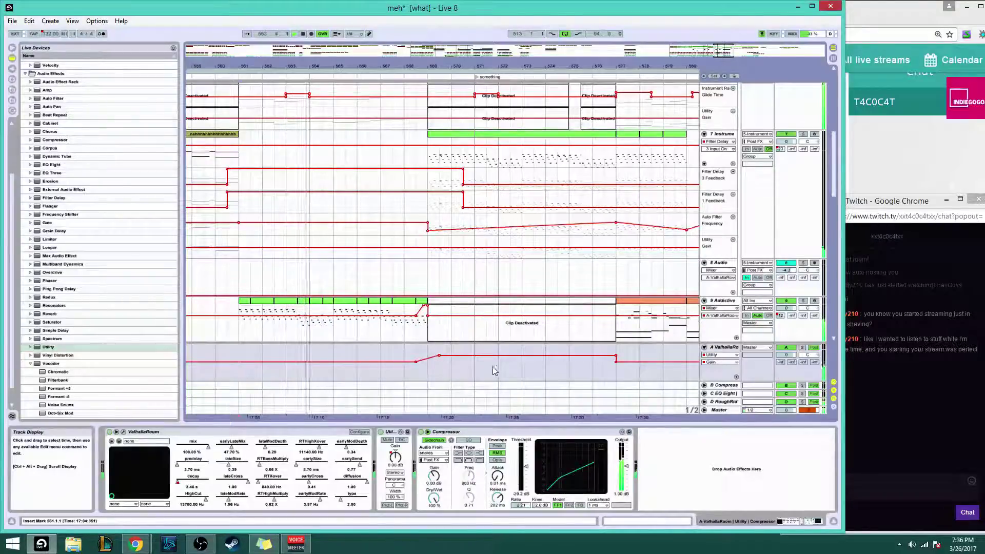
Check the devices on returns B and C, and lower return A's raised Utility Gain section while auditioning the transition
left_click(723, 386)
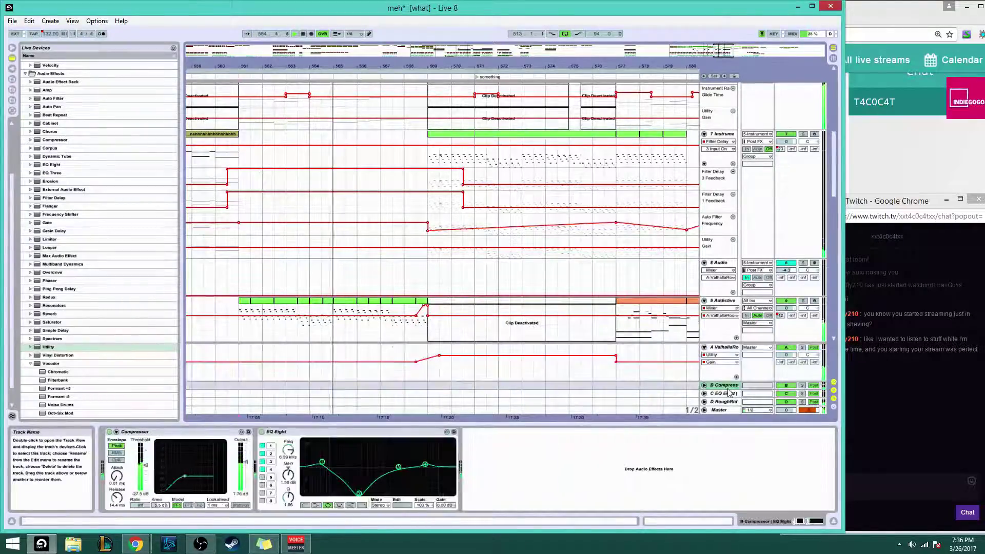
left_click(723, 394)
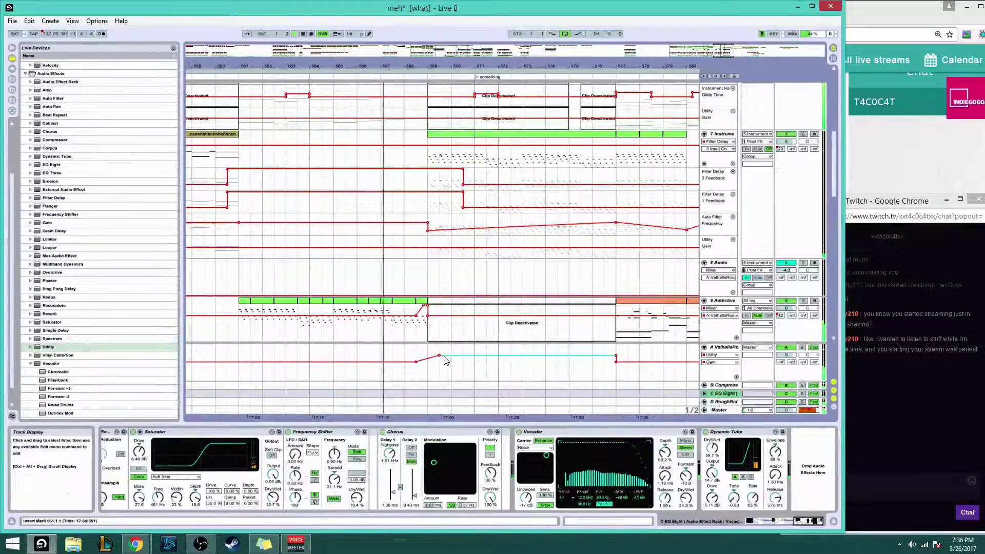
left_click(460, 355)
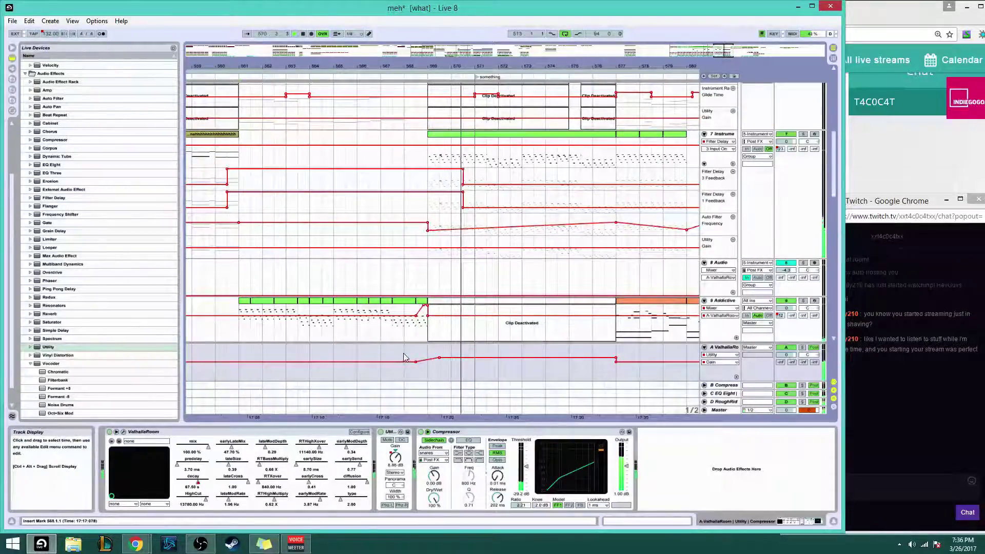
key("space")
key("space")
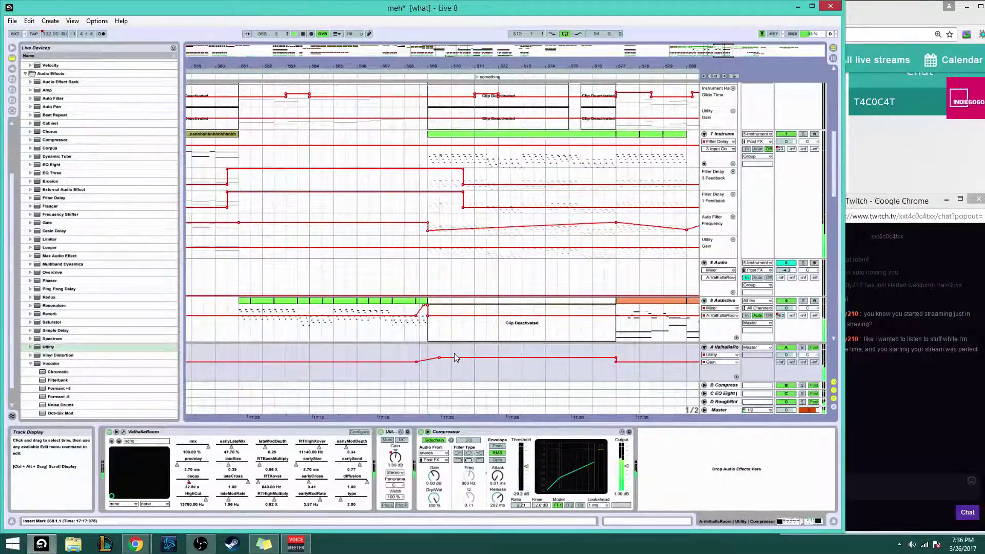
Remove the dip after bar 569 in return A's ValhallaRoom decay automation so it holds the raised level, and audition it
left_click(204, 484)
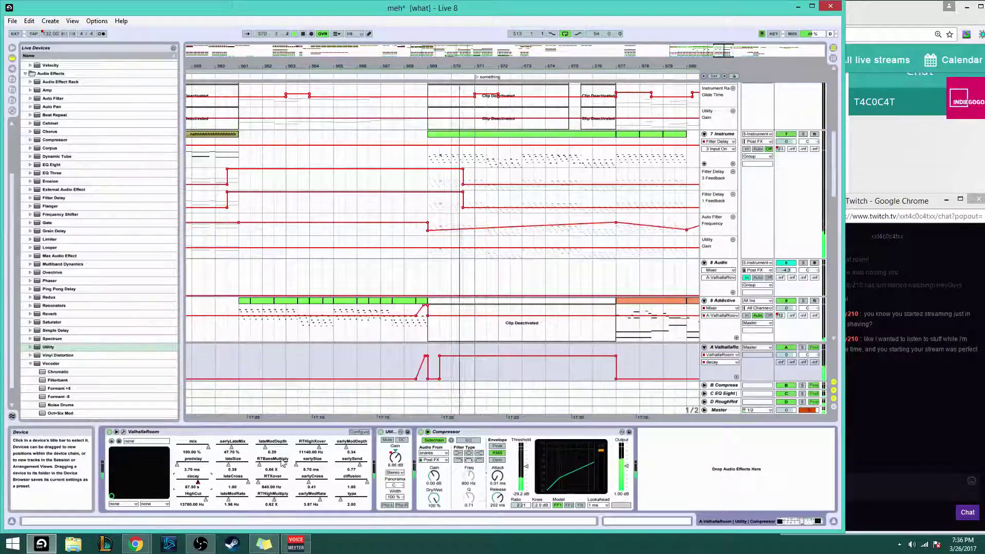
double_click(439, 379)
double_click(428, 379)
left_click(413, 366)
key("space")
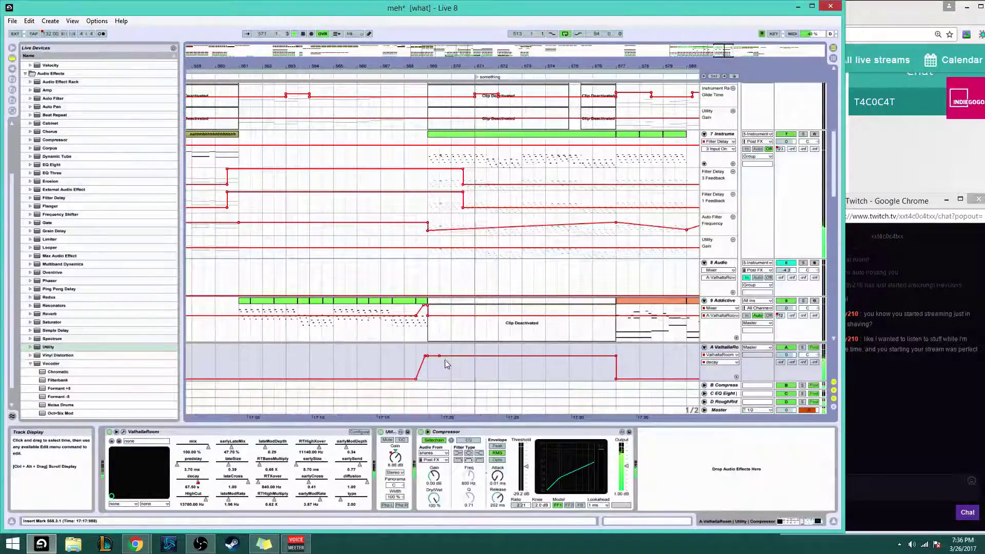
Raise the elevated section of return A's Utility Gain automation to about 10.5 dB
left_click(395, 457)
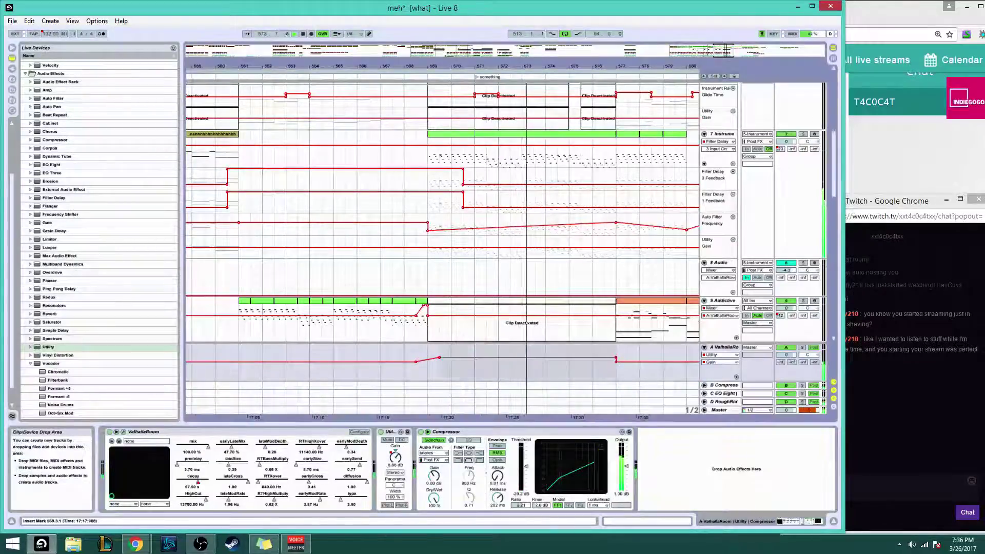
left_click(106, 289)
left_click(385, 356)
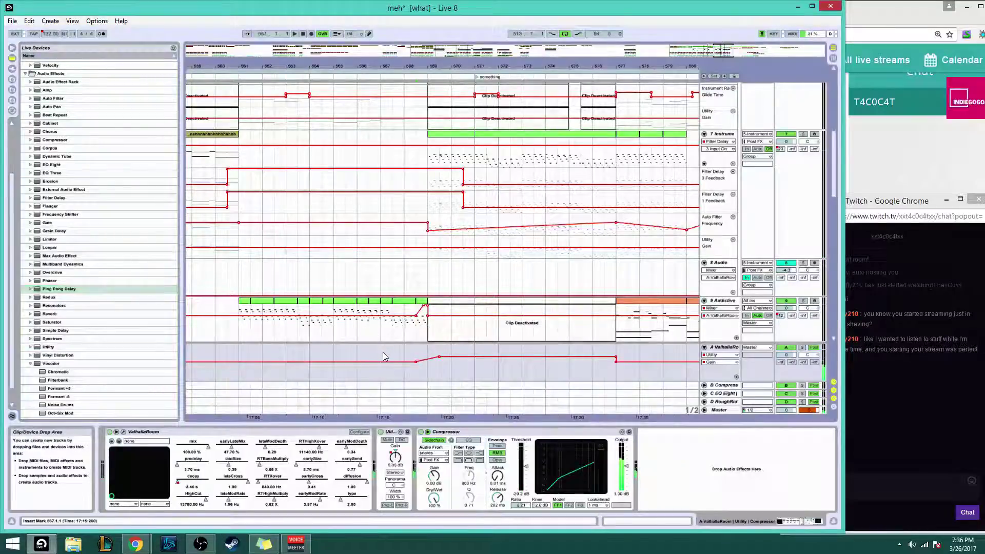
Add a Grain Delay after the Compressor on return A, in Time mode with its pitch at 12
left_click(58, 232)
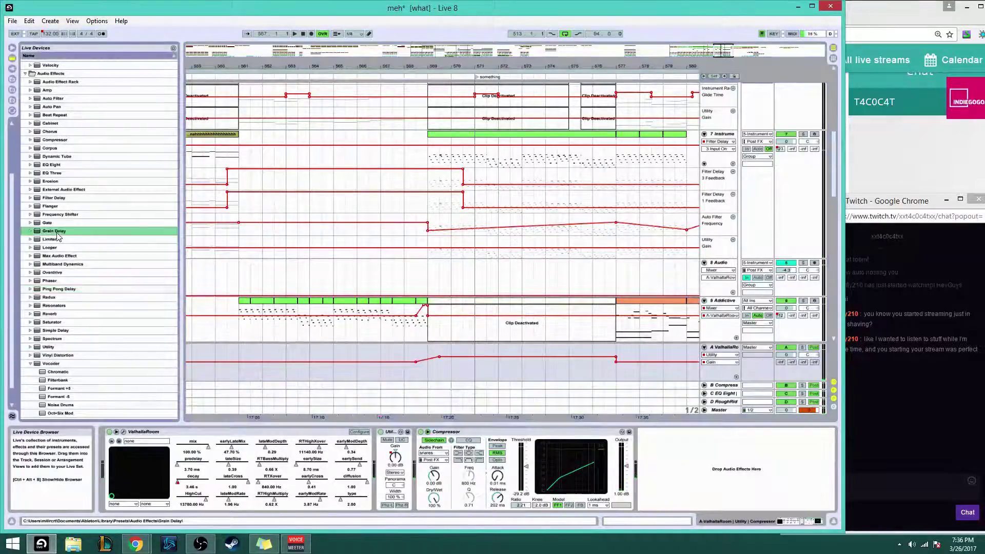
left_click_drag(705, 496, 703, 494)
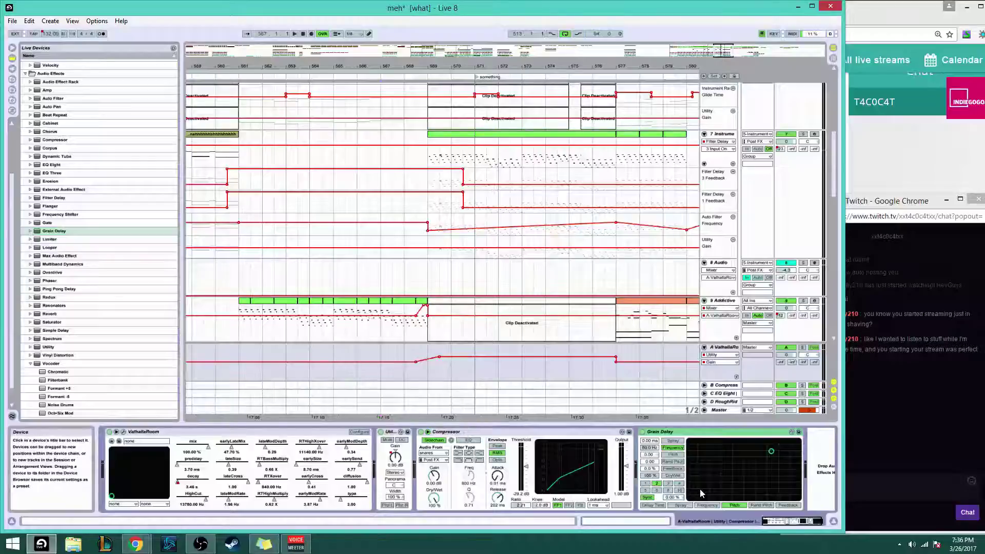
left_click(647, 498)
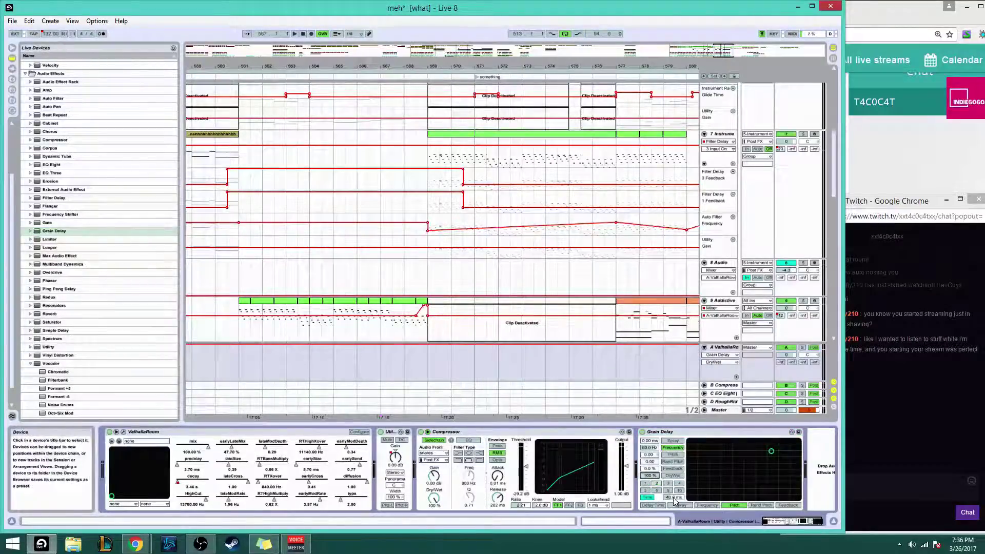
left_click(649, 455)
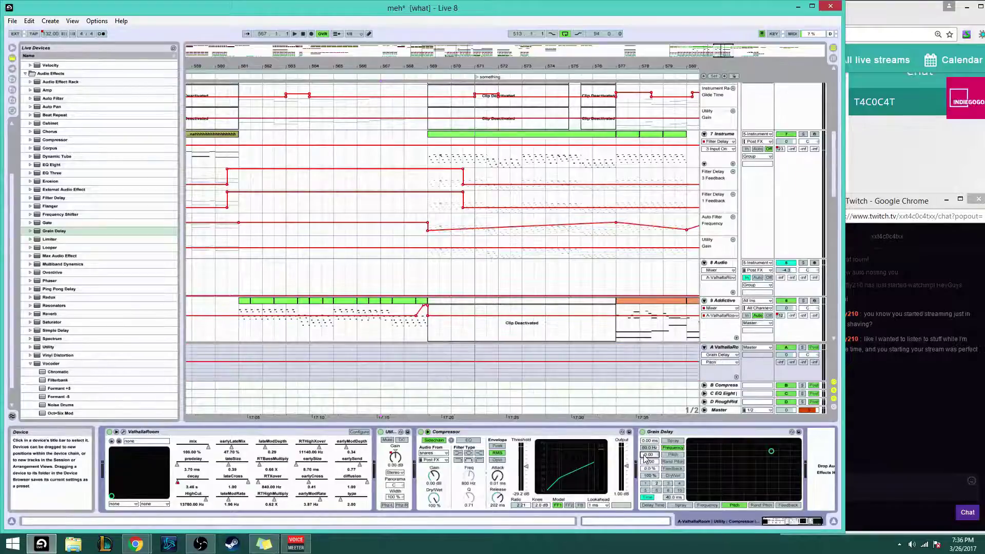
key("Return")
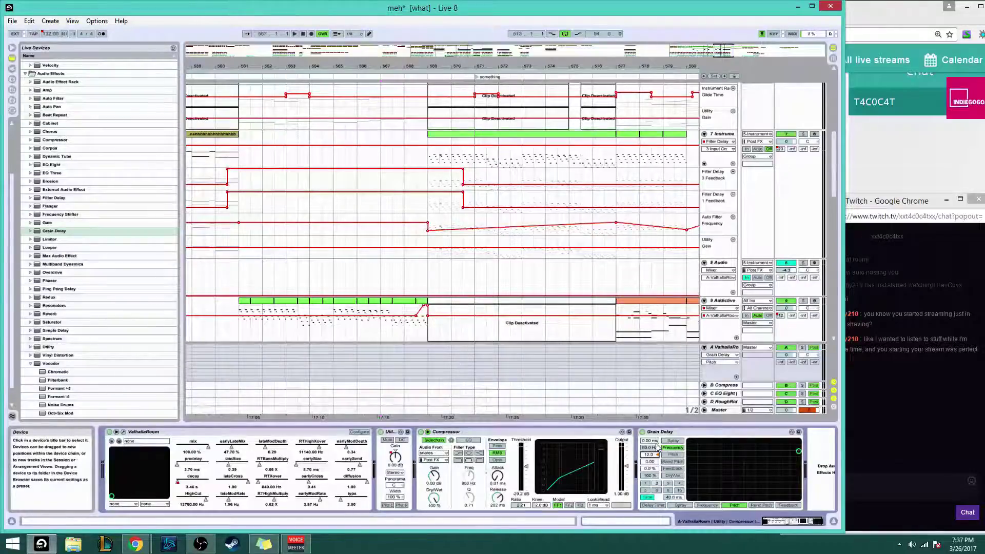
Shorten the Grain Delay's time to about 24.5 ms and audition the tail from bar 568.3
left_click(415, 349)
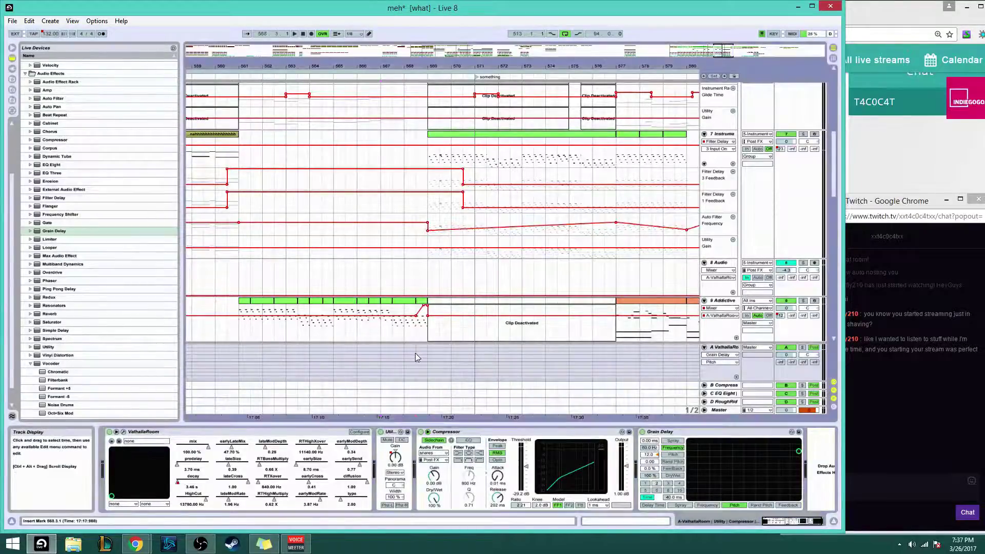
left_click(648, 498)
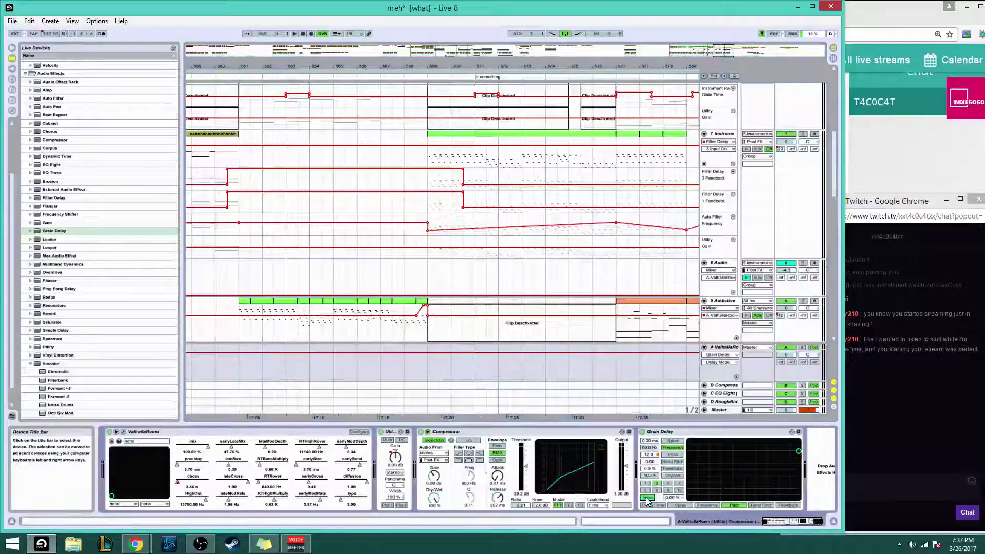
left_click(656, 498)
left_click_drag(672, 502, 672, 515)
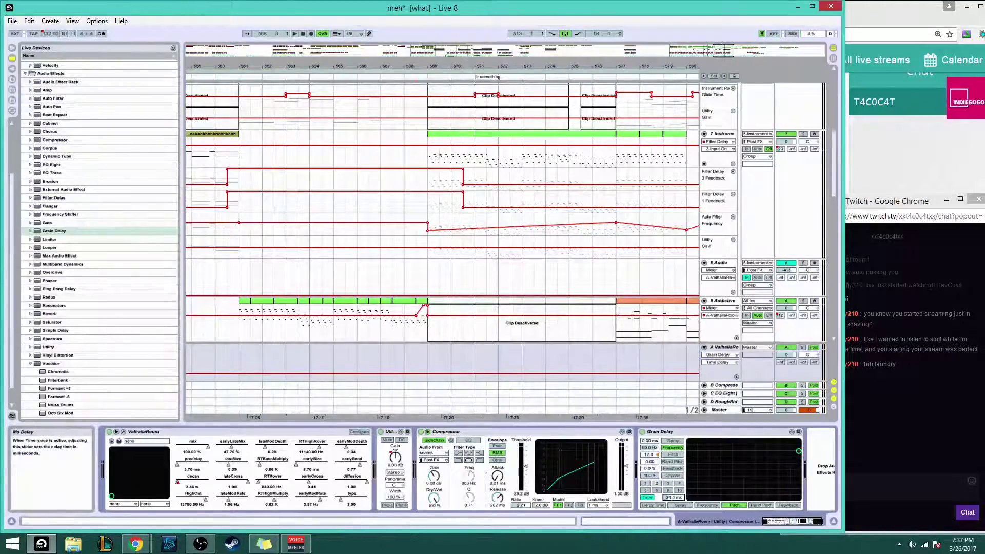
left_click(411, 336)
key("space")
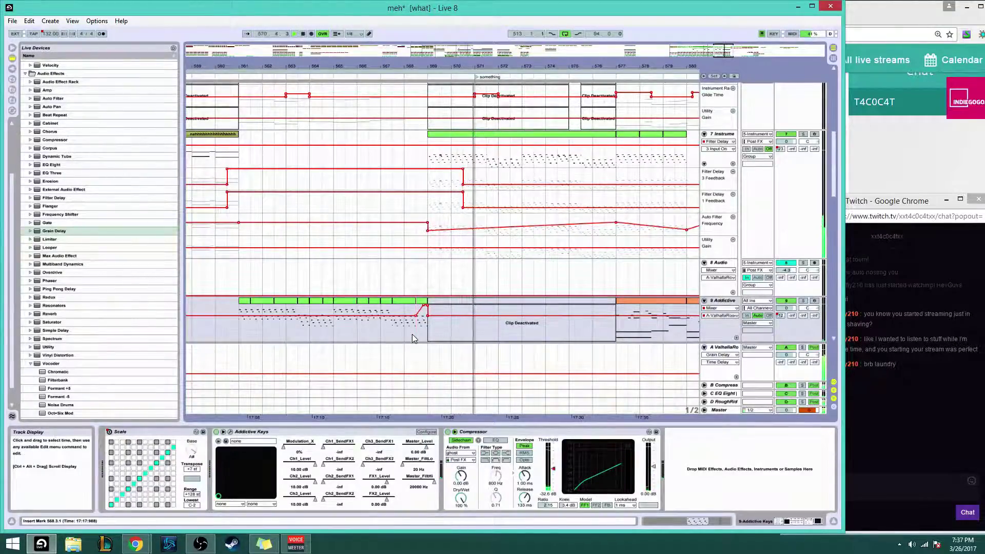
key("space")
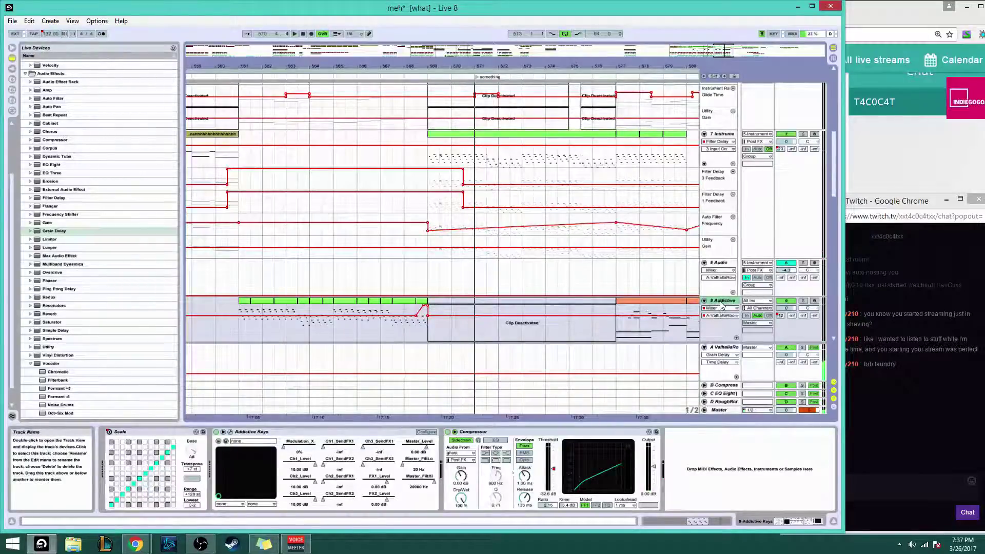
key("space")
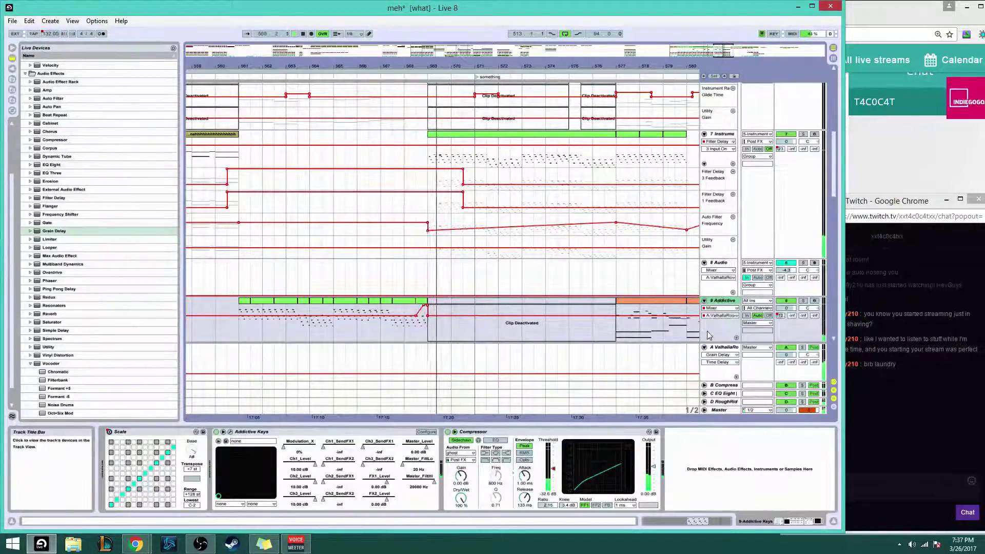
Adjust the frequency and feedback of return A's Grain Delay and shorten its delay time to 11.4 ms during playback
left_click(721, 347)
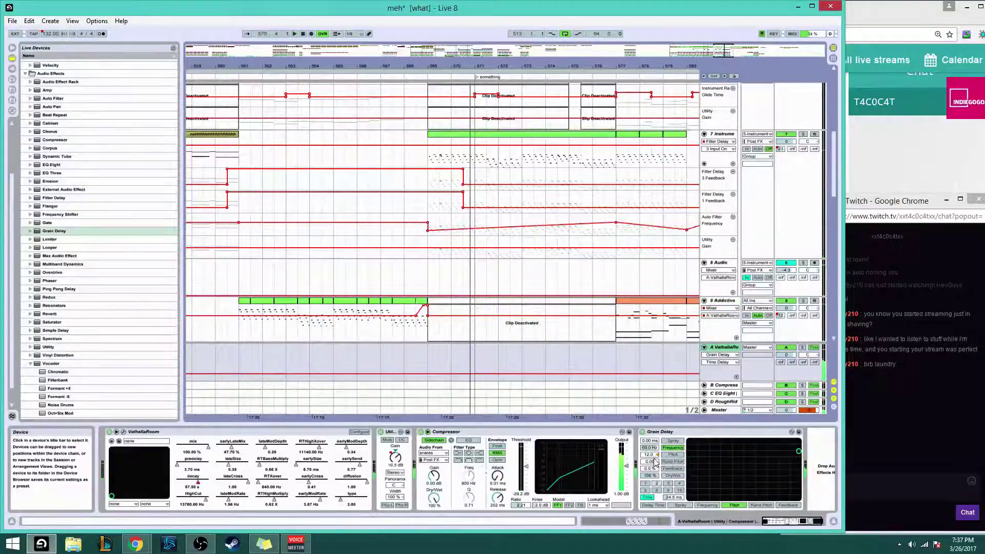
mouse_move(654, 450)
left_mouse_down()
mouse_move(654, 440)
mouse_move(655, 473)
mouse_move(653, 450)
left_mouse_up()
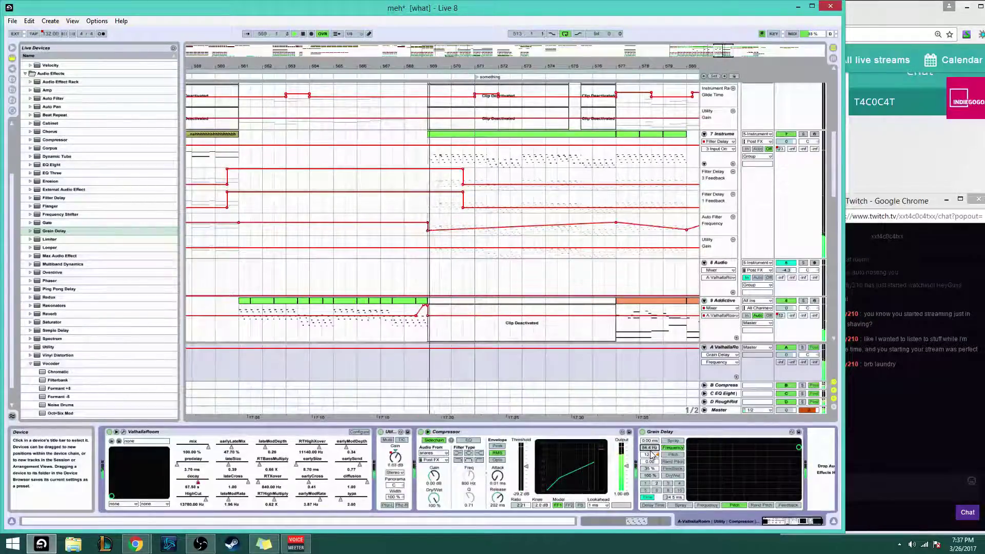
left_click_drag(653, 470, 674, 509)
left_click_drag(650, 448, 650, 445)
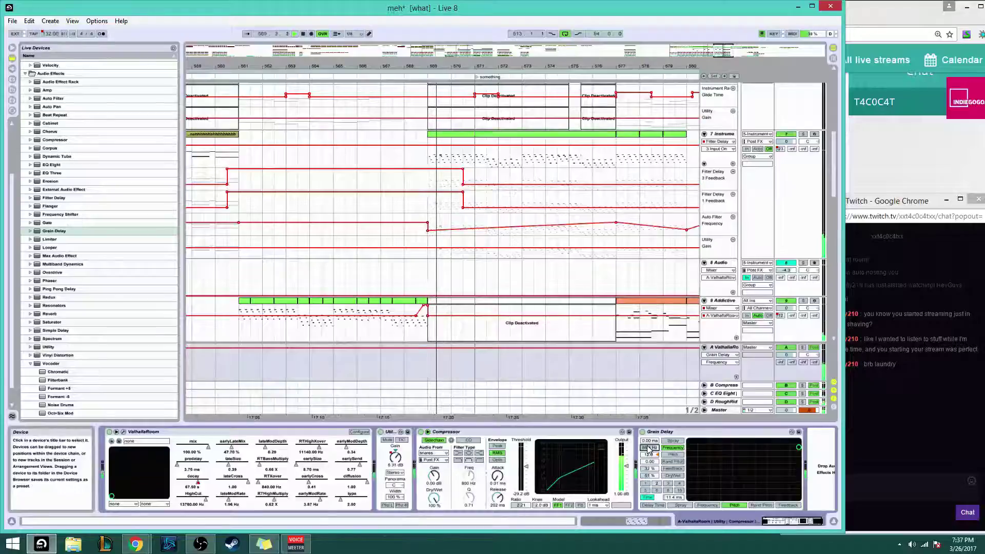
left_click_drag(649, 448, 649, 448)
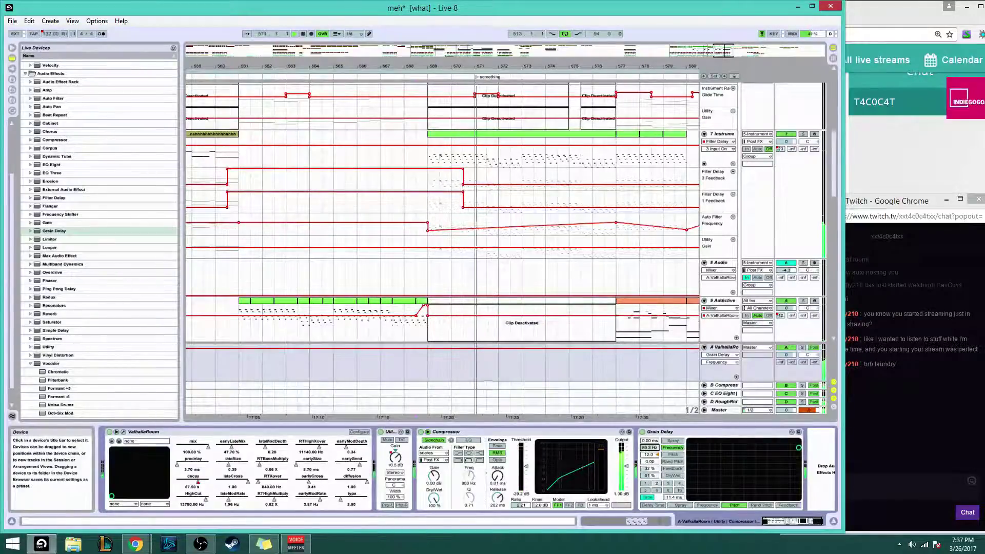
Try the Grain Delay with pitch -12, raised feedback and a frequency of about 85.4 Hz, replaying the reverb tail
left_click(649, 455)
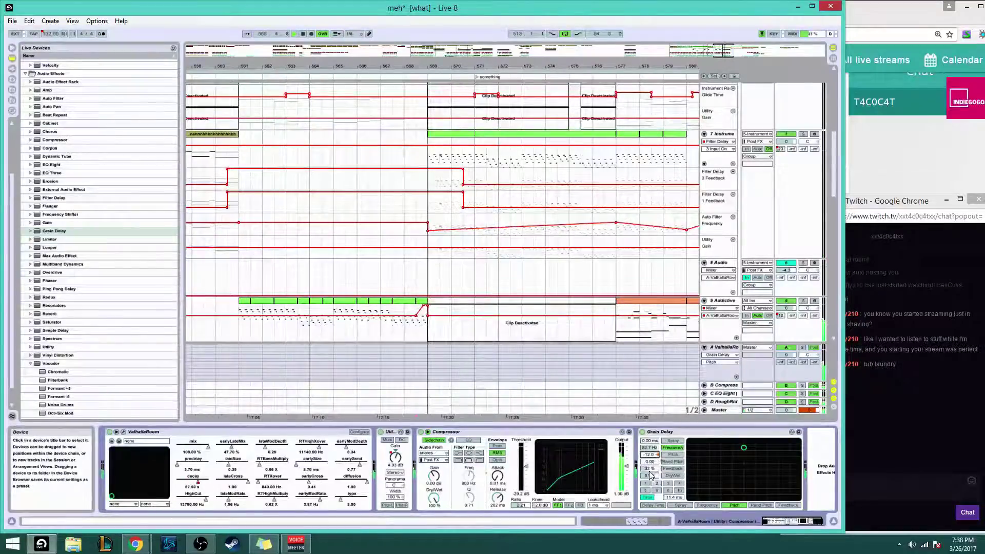
mouse_move(649, 470)
left_mouse_down()
mouse_move(649, 437)
mouse_move(651, 459)
left_mouse_up()
key("space")
key("space")
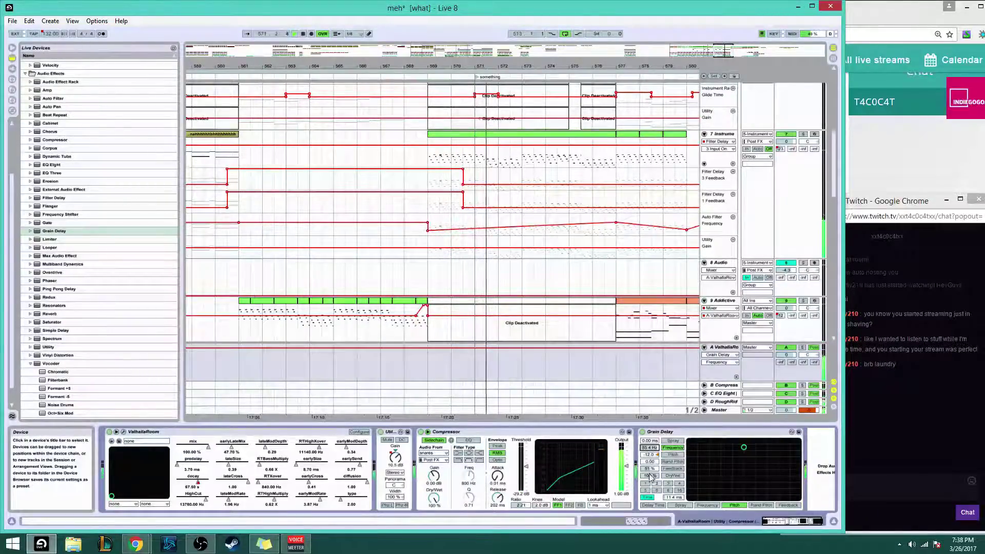
Set the Grain Delay's pitch to 12 and lower its feedback to about 6%
left_click(649, 455)
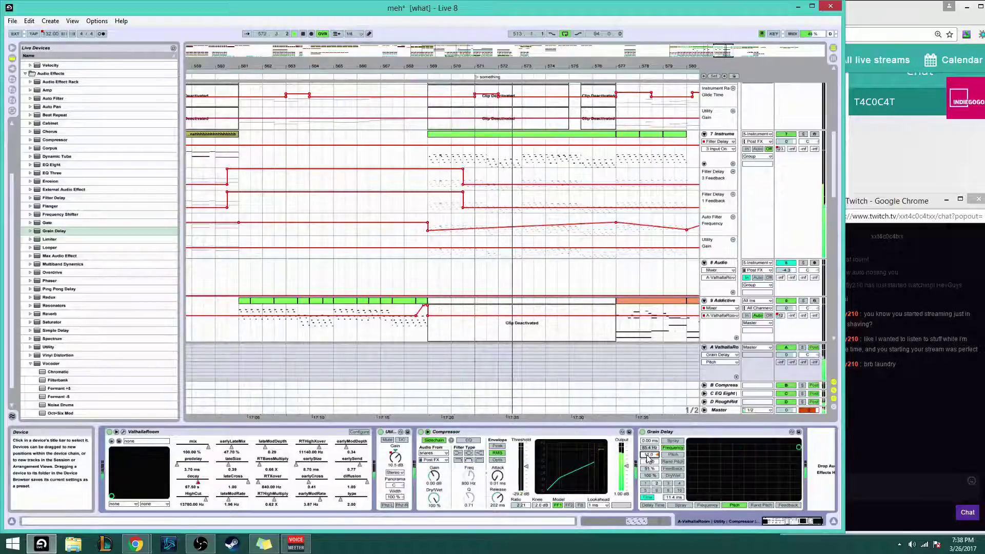
left_click(650, 469)
left_click_drag(649, 469, 650, 492)
Set the Grain Delay's spray to about 1.3 ms while replaying the reverb tail around bar 569
left_click(650, 440)
left_click_drag(650, 442, 650, 435)
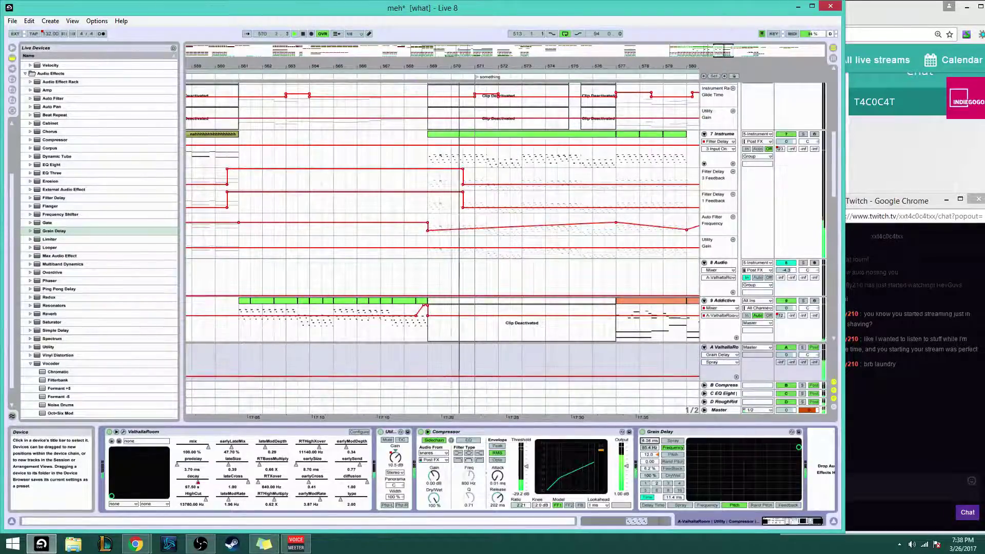
key("space")
key("space")
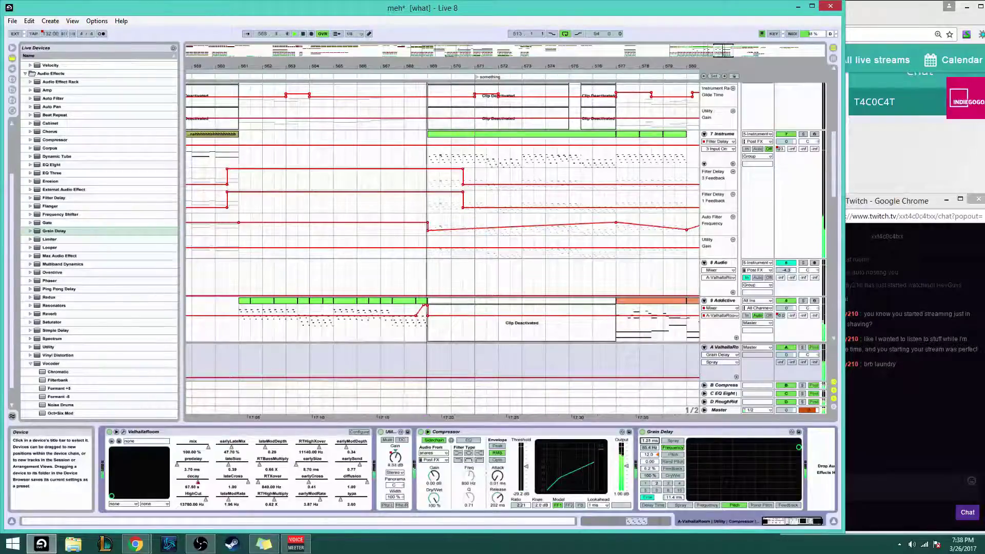
left_click_drag(650, 442, 650, 447)
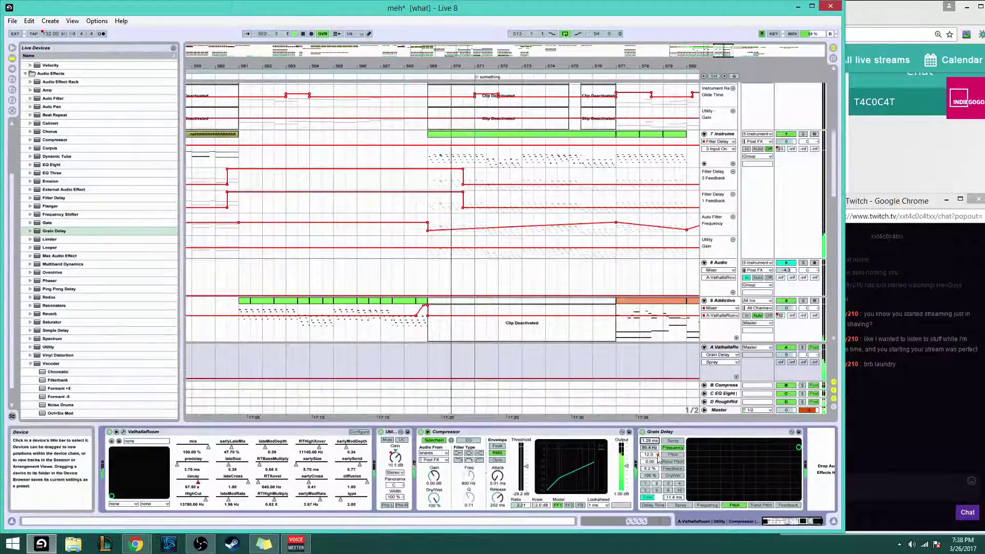
Set return A's Grain Delay Dry/Wet to 58% and automate it rising towards 100% across bars 569–577
left_click(650, 476)
left_click_drag(650, 476, 650, 498)
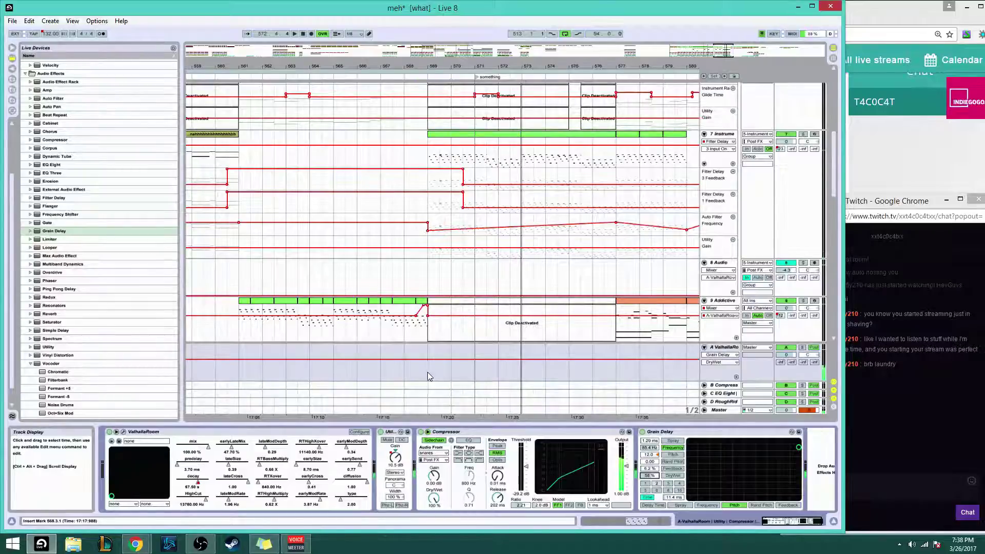
left_click_drag(427, 371, 625, 375)
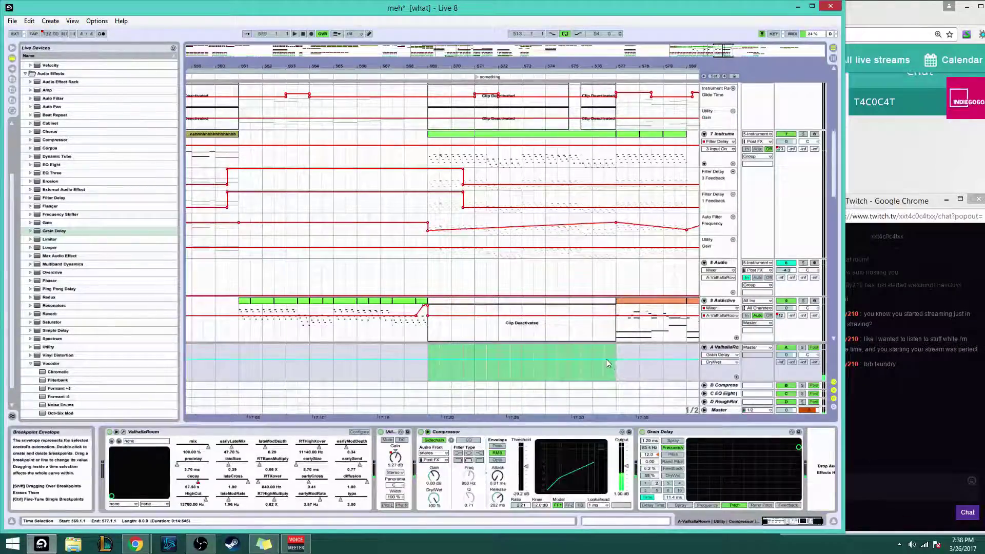
left_click(564, 375)
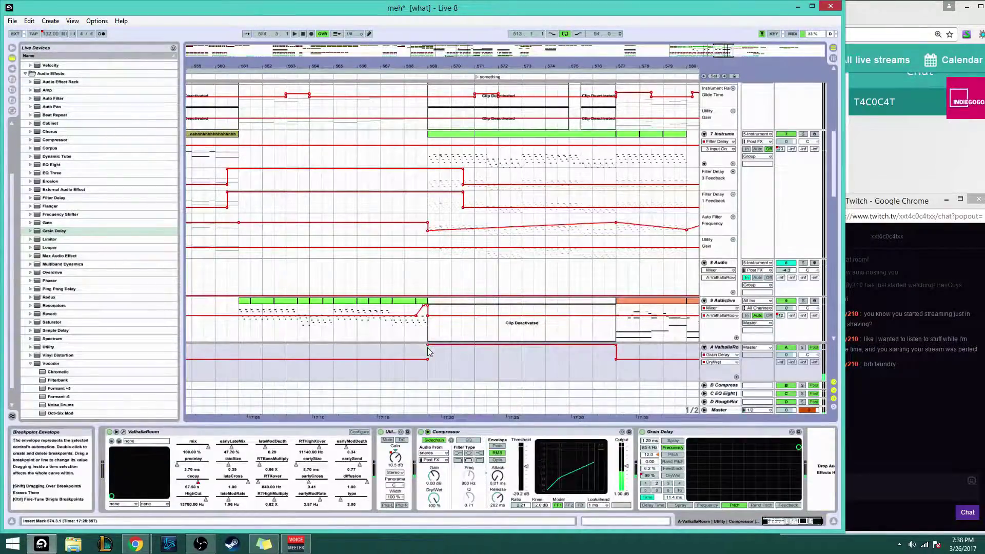
Automate the Grain Delay's Frequency falling to its minimum across bars 569–577 and audition it alongside the Dry/Wet envelope
left_click(652, 448)
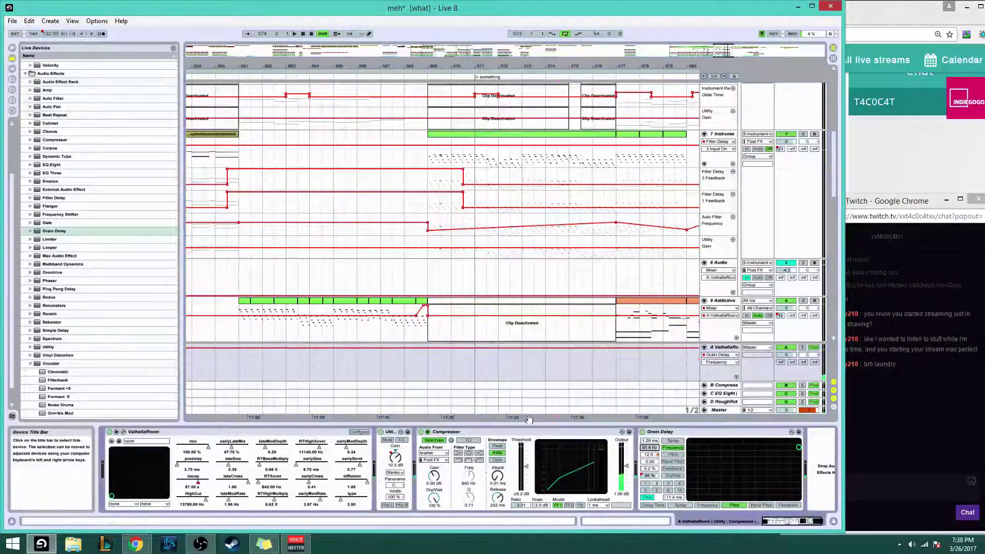
mouse_move(425, 368)
left_mouse_down()
mouse_move(611, 350)
mouse_move(428, 380)
left_mouse_up()
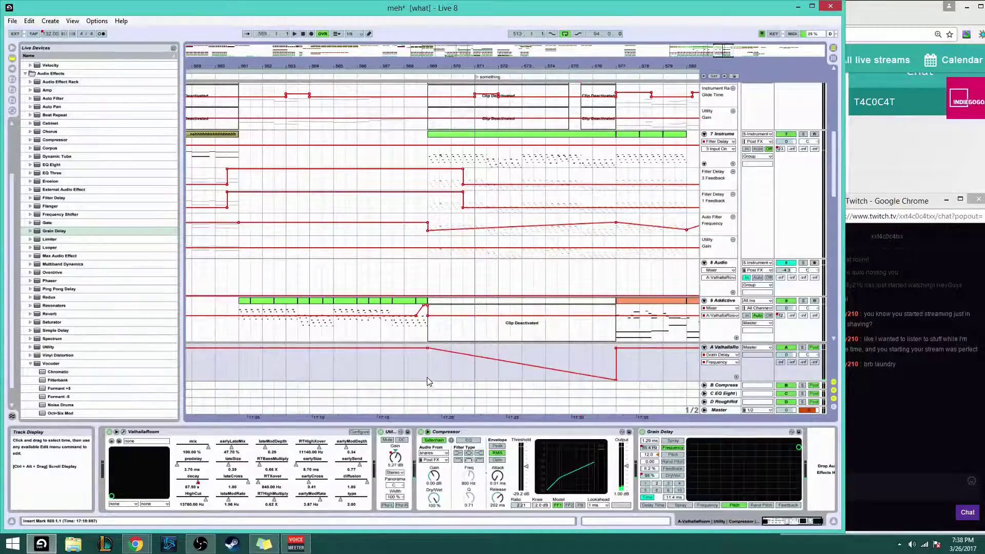
left_click(405, 372)
key("space")
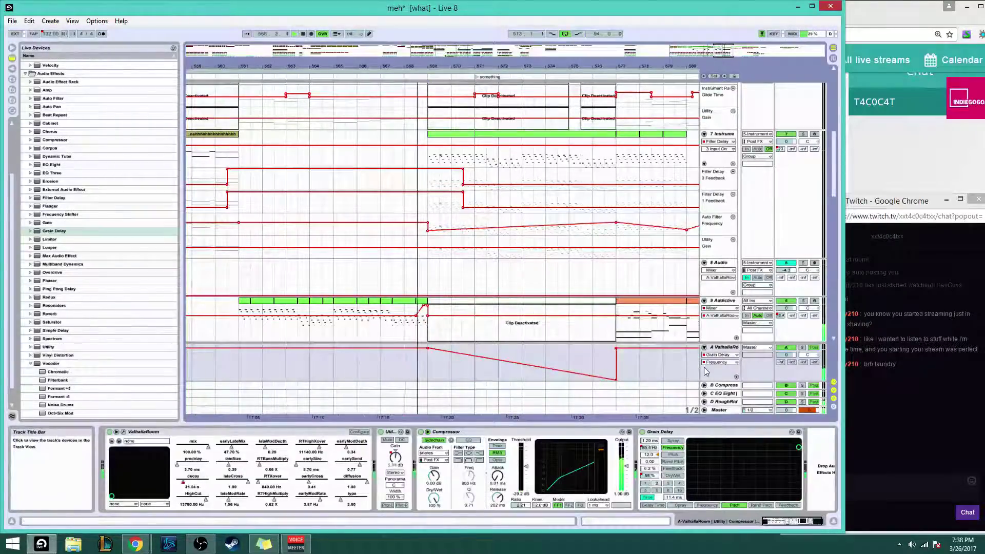
left_click(647, 477)
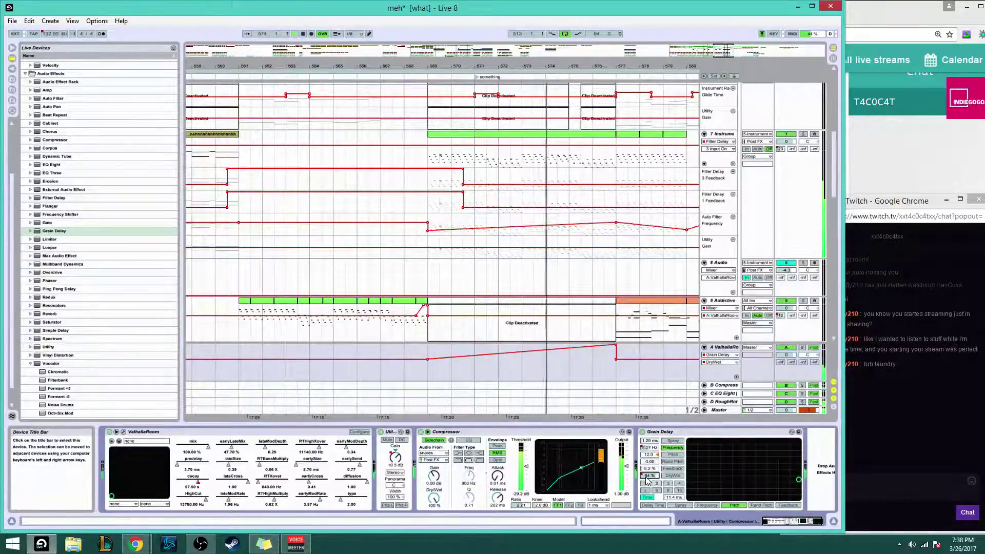
left_click(650, 447)
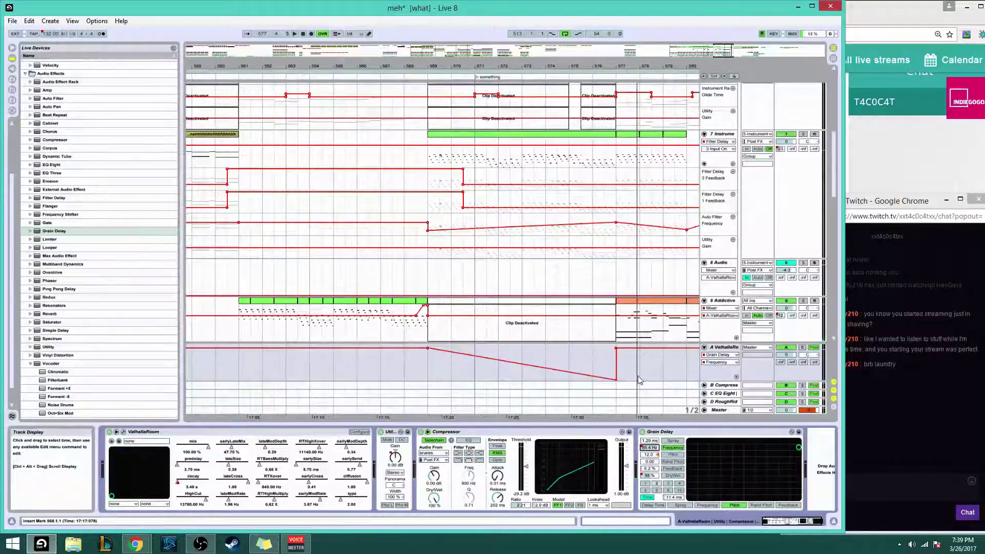
Draw Device On automation that enables the Grain Delay only from bar 568.3 to 577 and replay the transition
left_click(642, 432)
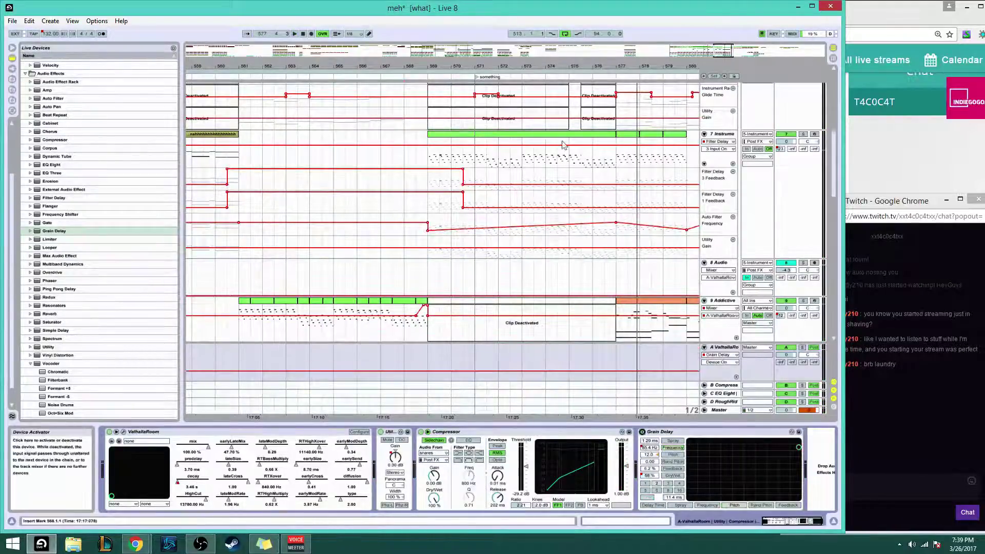
left_click(368, 34)
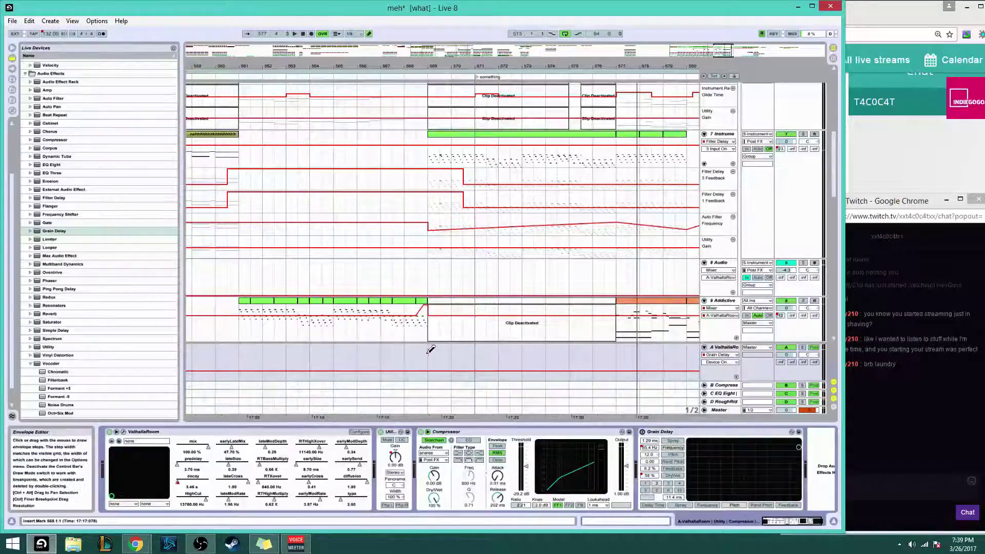
left_click(441, 353)
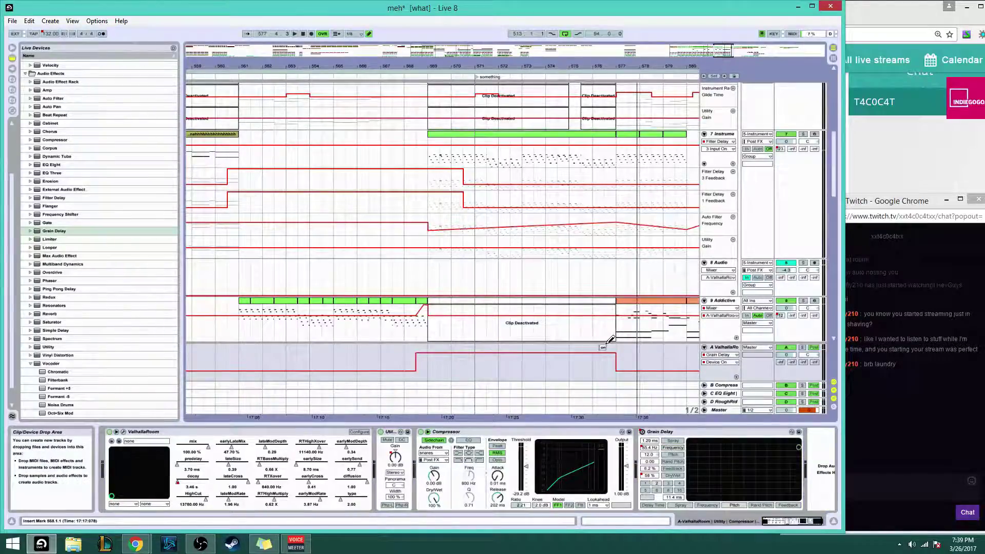
left_click(386, 306)
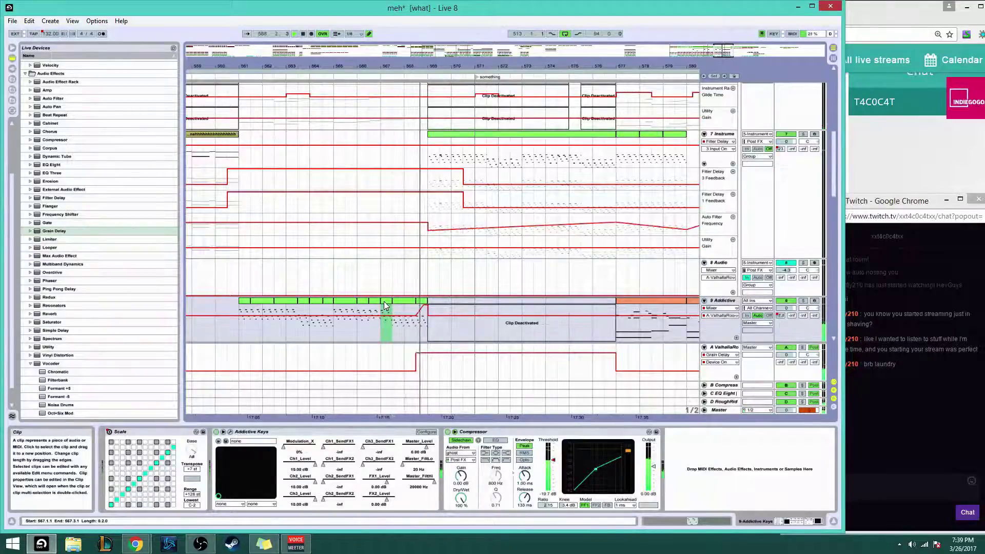
Drop the Grain Delay's Dry/Wet automation to 0% at bar 568.3, ramping back up to the existing point at bar 569
left_click(720, 351)
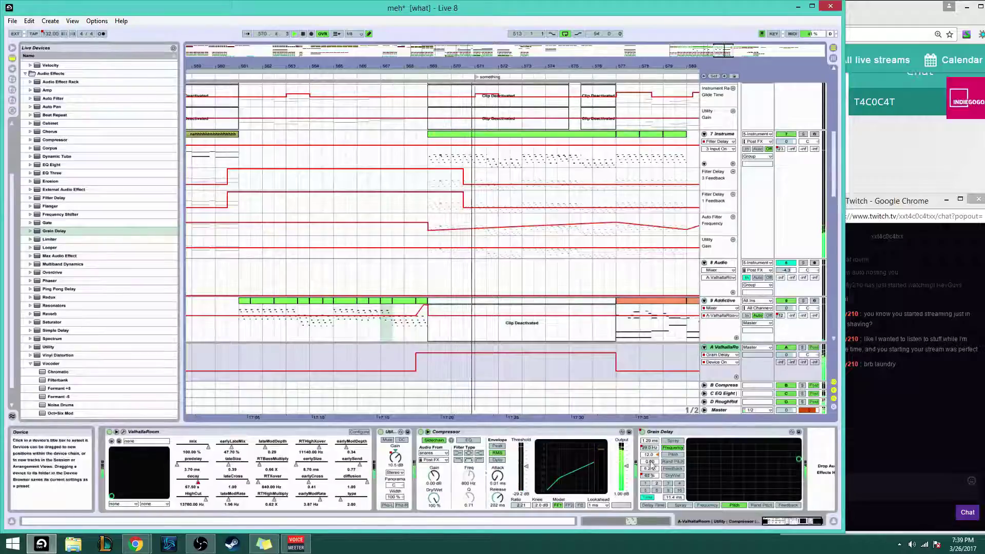
left_click(654, 479)
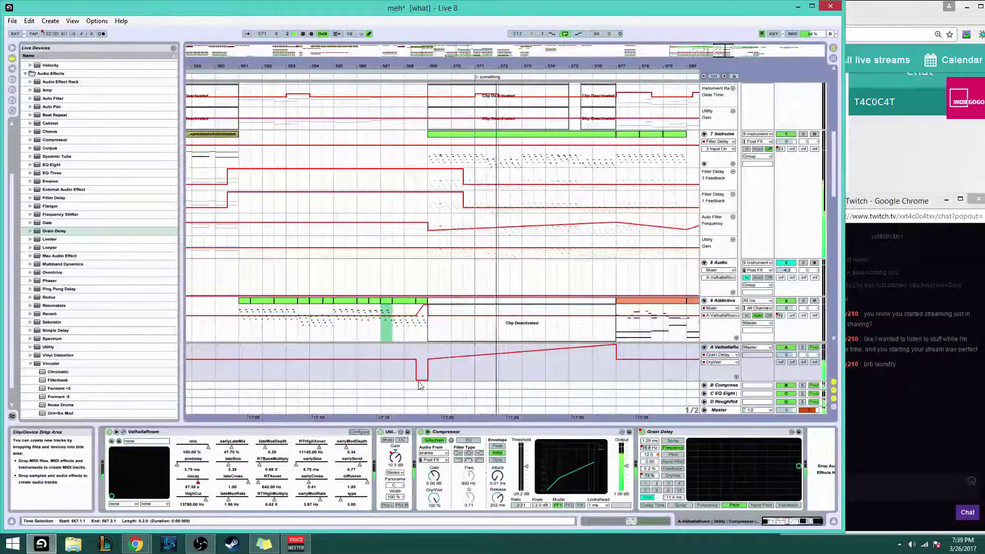
left_click(369, 34)
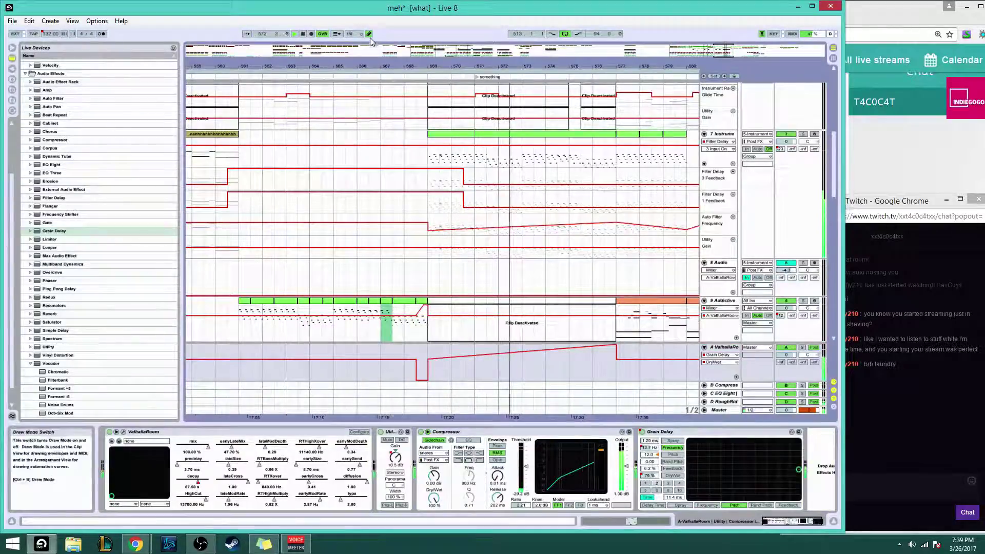
left_click(427, 380)
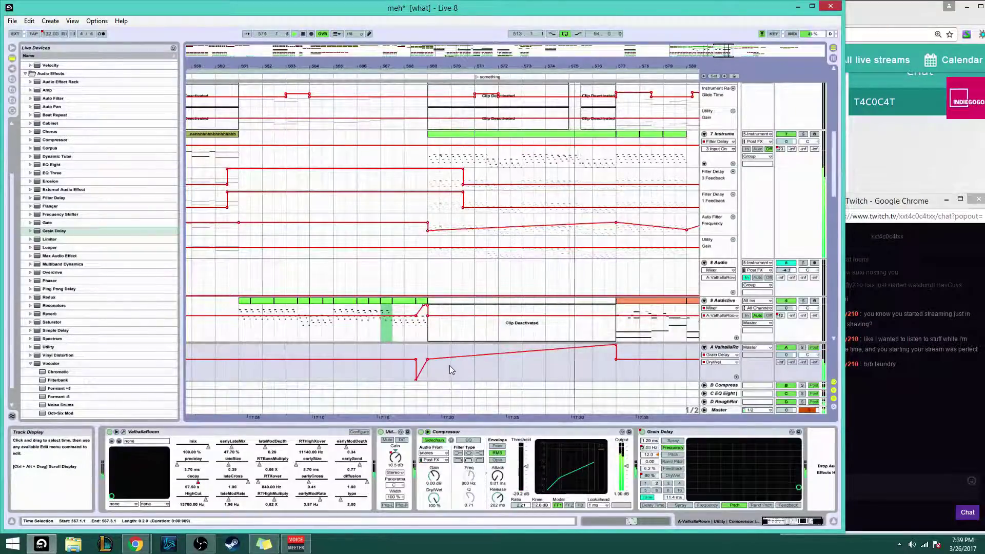
Try raising the Grain Delay's Spray automation over bars 569–571 while replaying the tail, and undo the automation
left_click(649, 454)
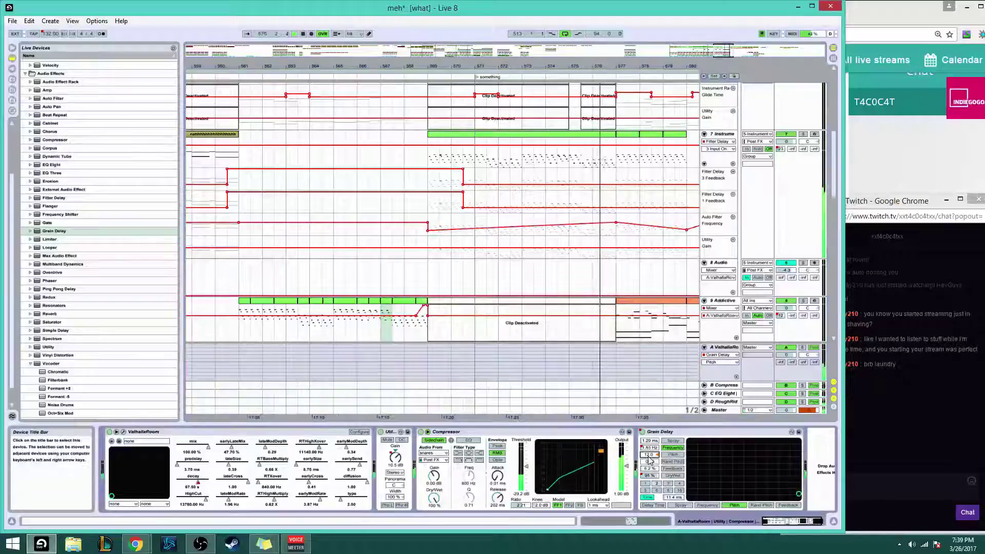
left_click(409, 357)
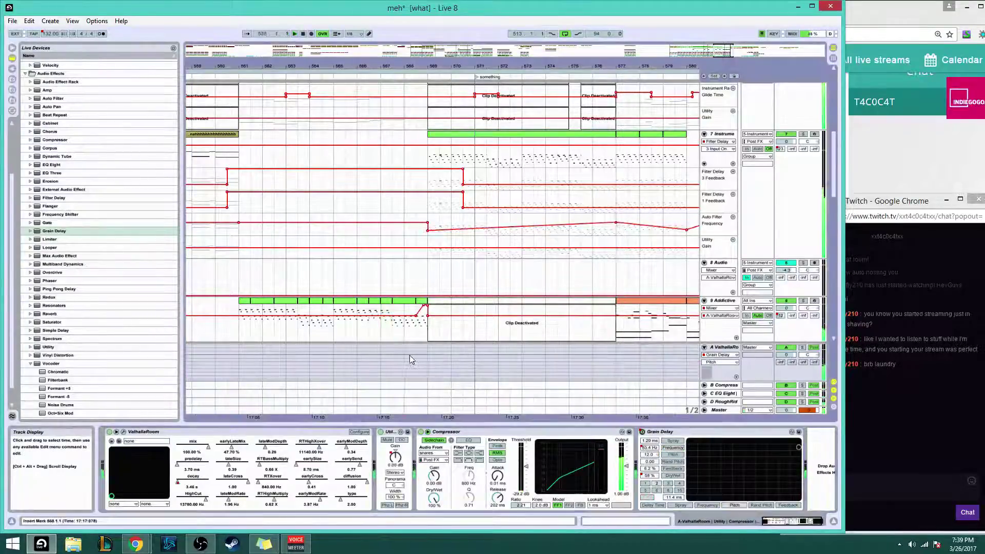
left_click(650, 440)
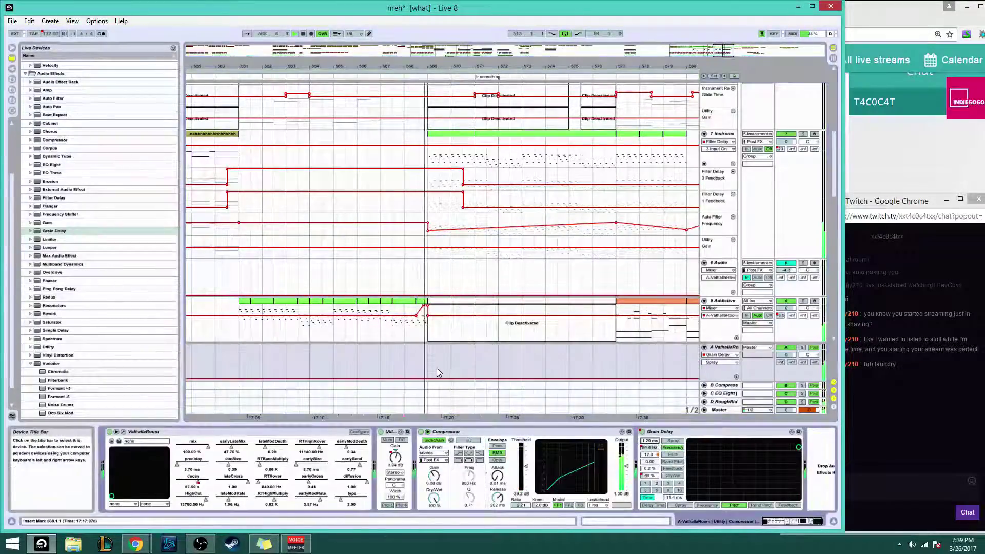
left_click_drag(426, 366, 463, 381)
key("space")
left_click(407, 374)
key("space")
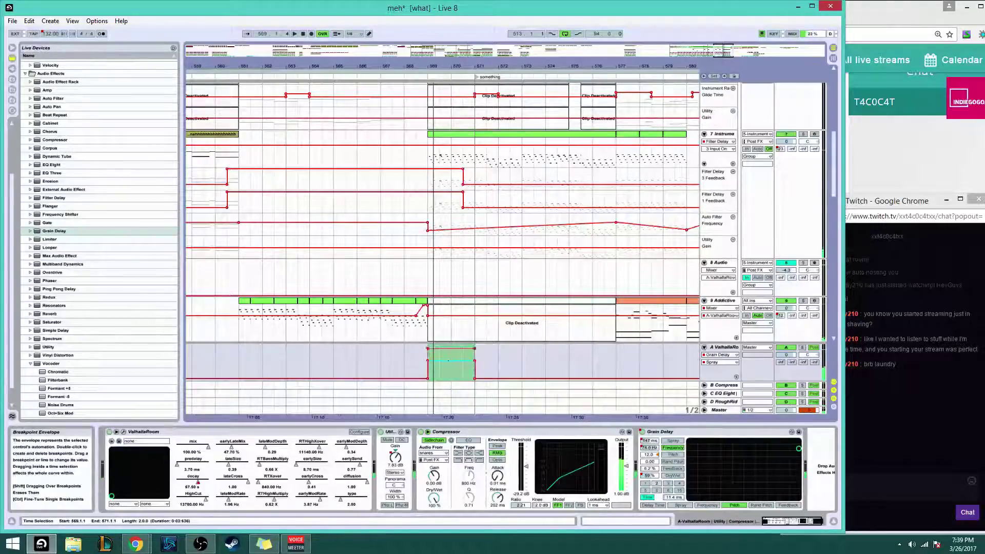
left_click(407, 361)
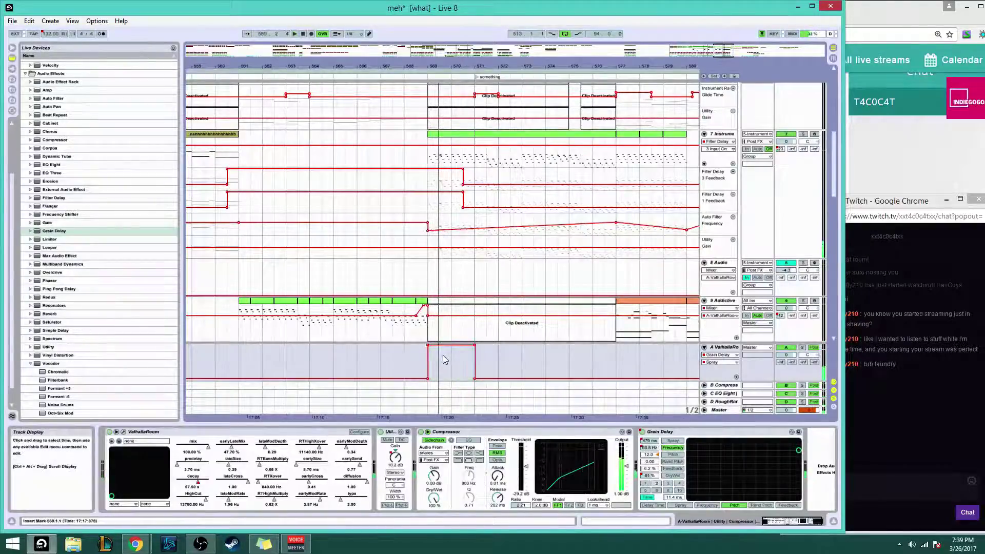
key("space")
key("space")
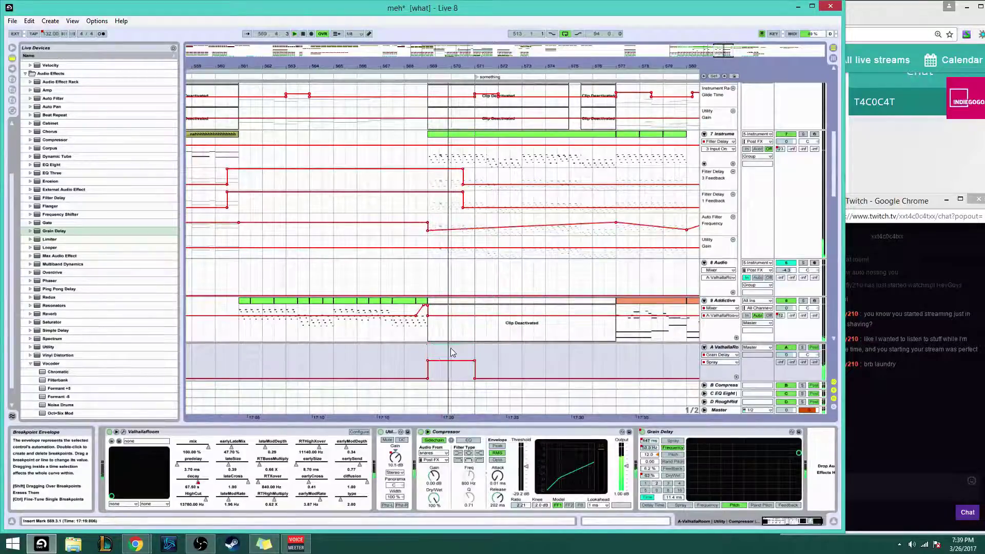
key("ctrl+z")
left_click(323, 371)
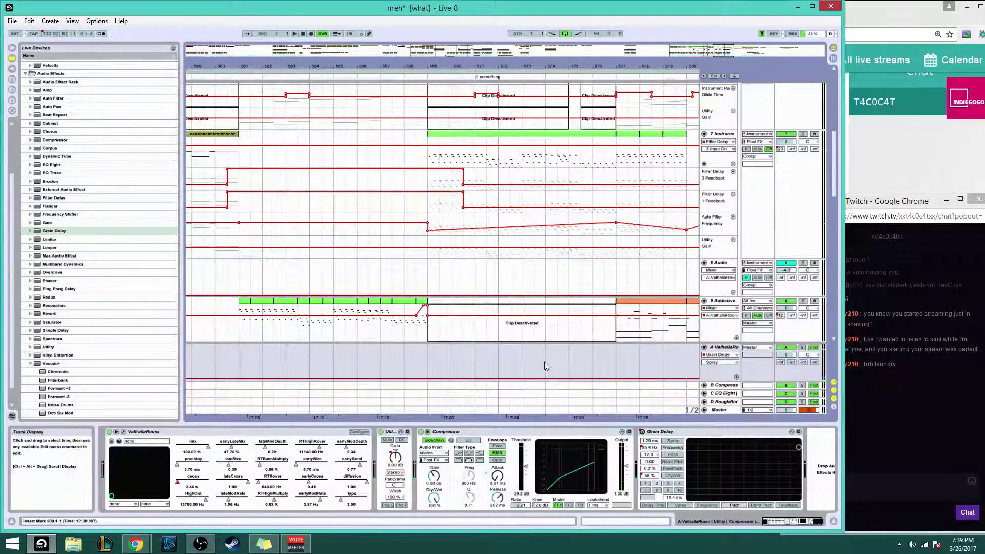
Raise the Grain Delay's Frequency automation to maximum around bars 568–569, smooth its drop into the falling ramp, and audition it
left_click(650, 454)
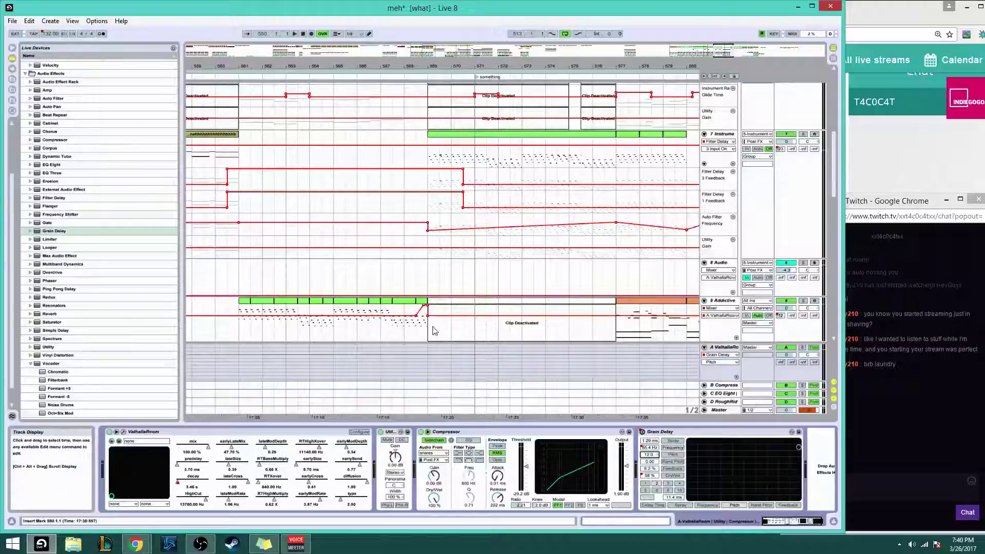
left_click(649, 447)
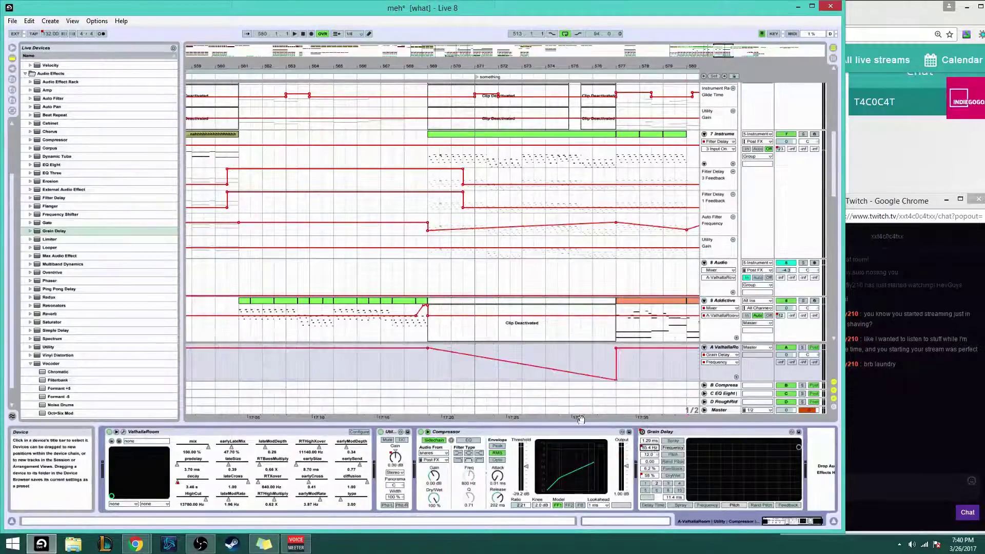
mouse_move(411, 361)
left_mouse_down()
mouse_move(438, 361)
mouse_move(404, 361)
left_mouse_up()
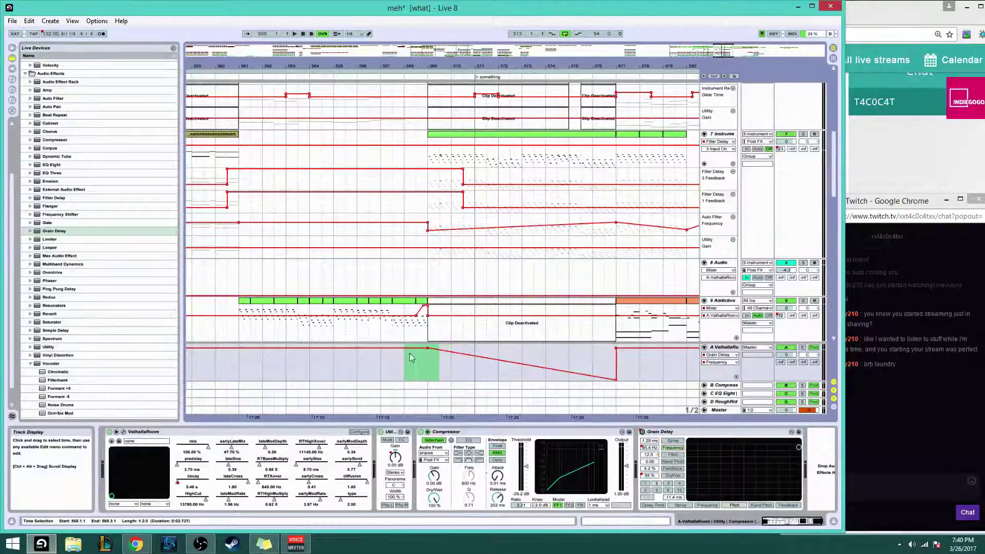
left_click(417, 361)
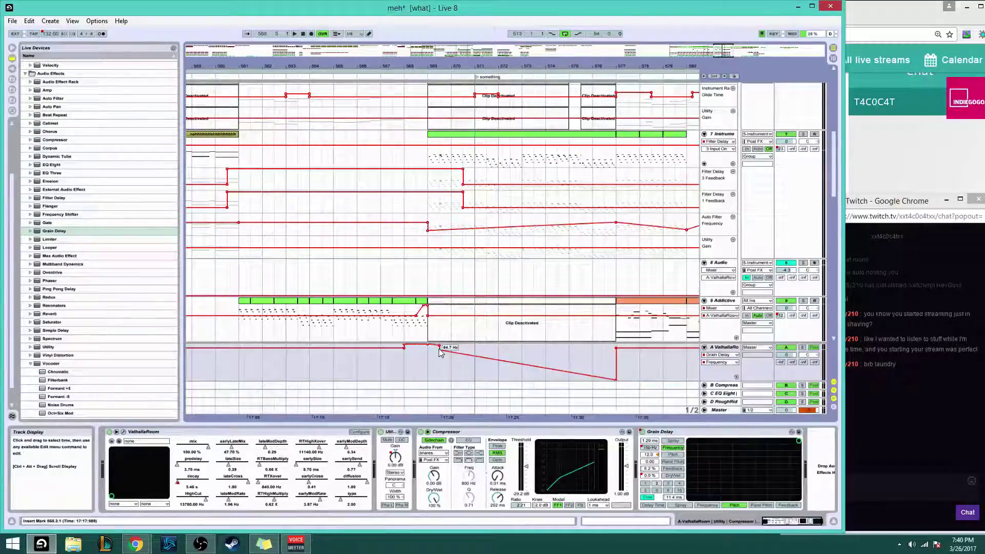
left_click(390, 341)
key("space")
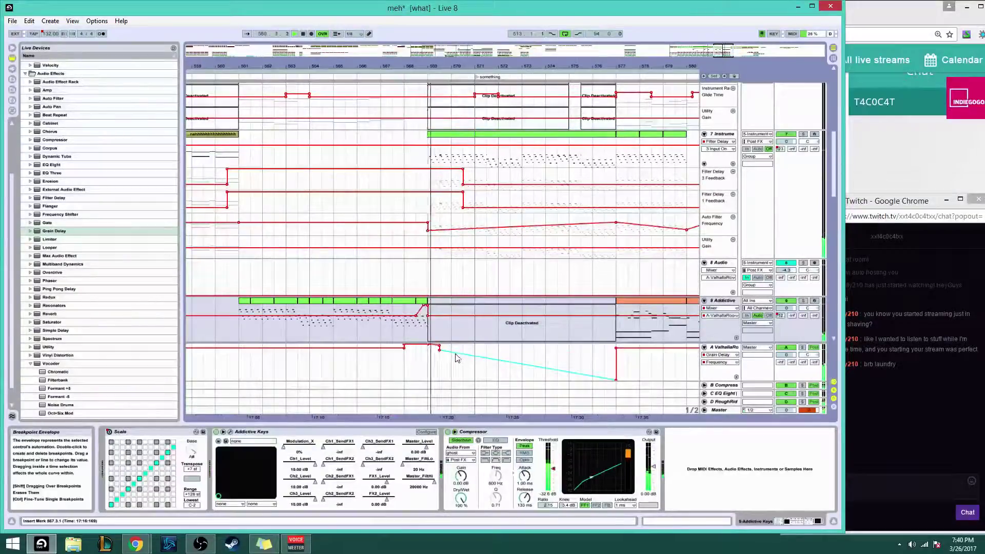
left_click(441, 348)
key("space")
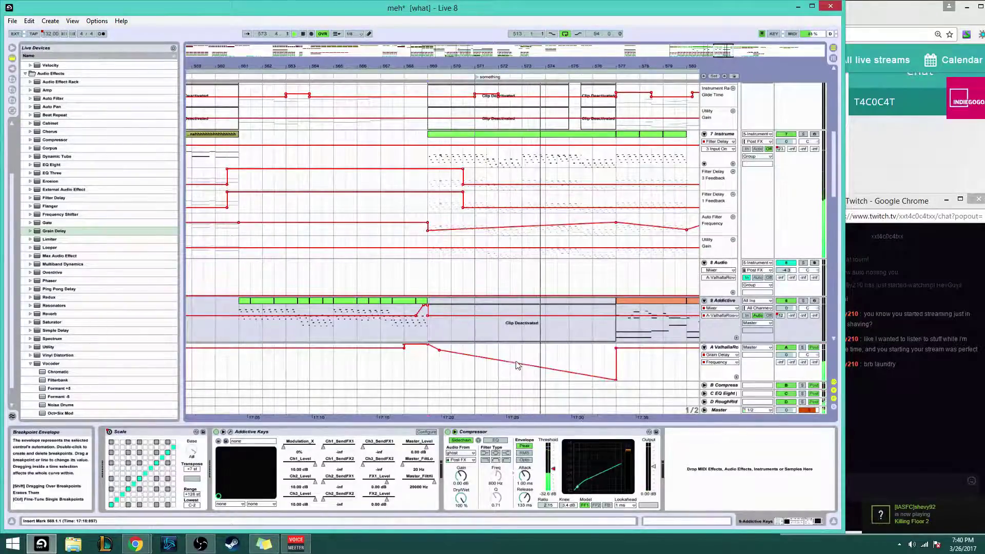
Reshape the Grain Delay's Dry/Wet automation to ramp down from bar 575.3 to 0% at bar 577
left_click(617, 375)
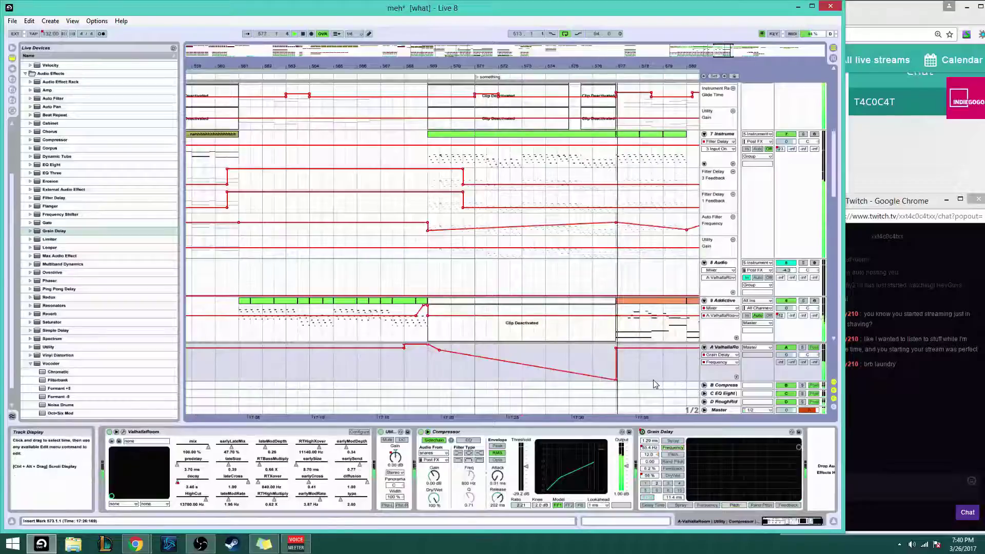
left_click(649, 476)
key("space")
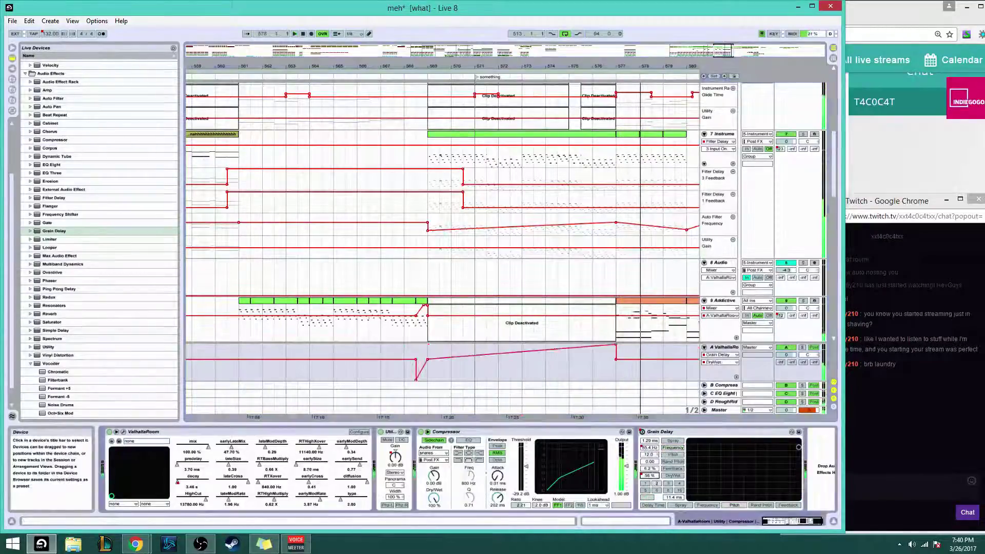
left_click_drag(616, 378, 574, 382)
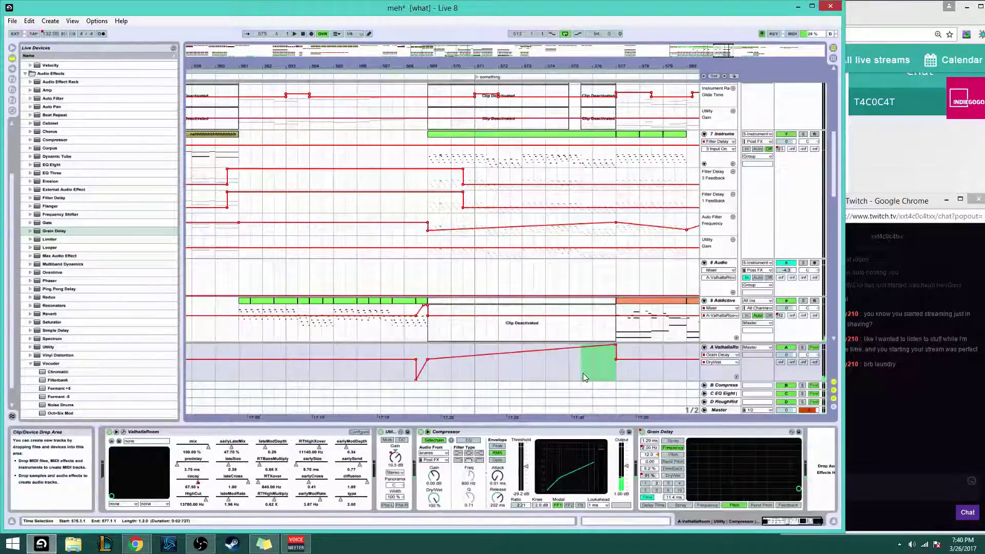
left_click(600, 382)
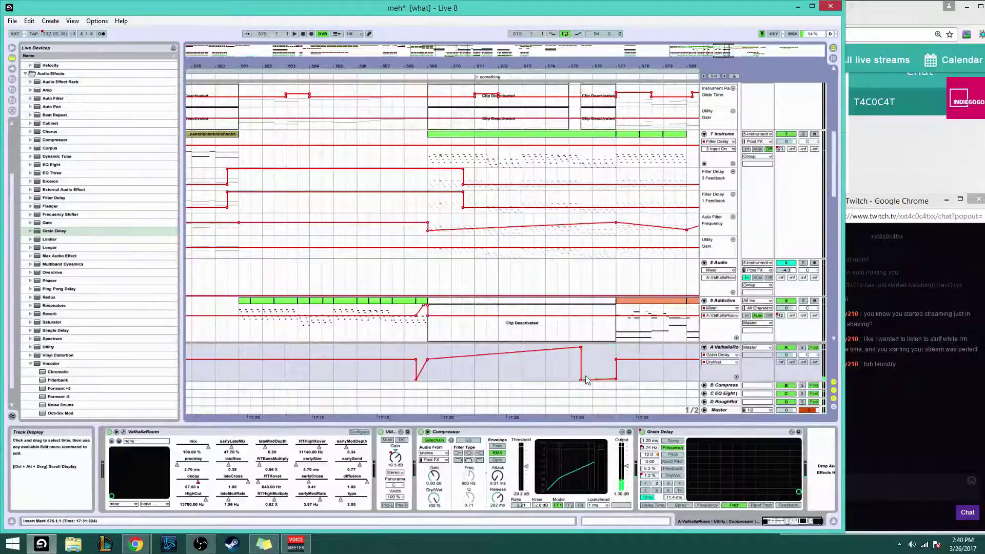
left_click(581, 379)
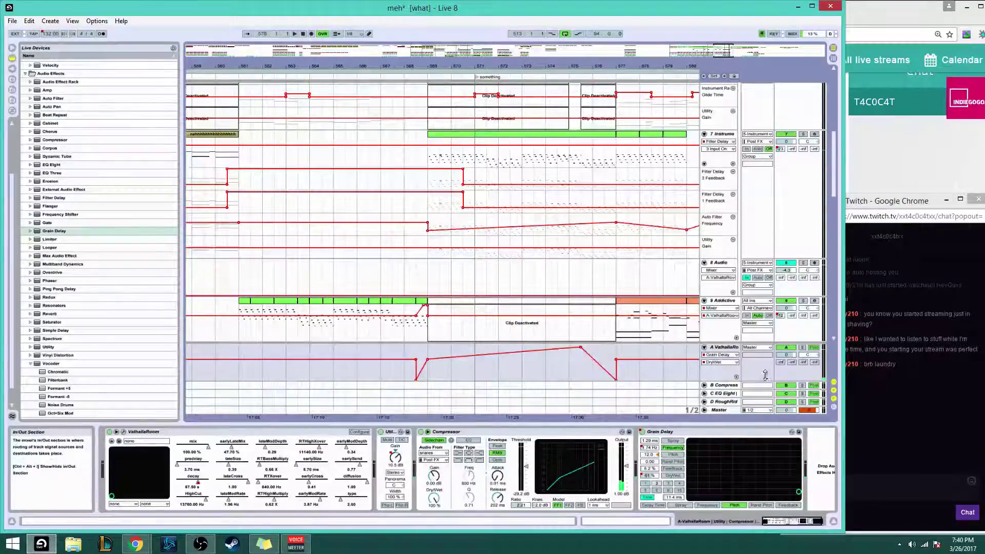
Enable return A's send to itself and raise that send's automation over bars 575–577
right_click(783, 367)
right_click(781, 362)
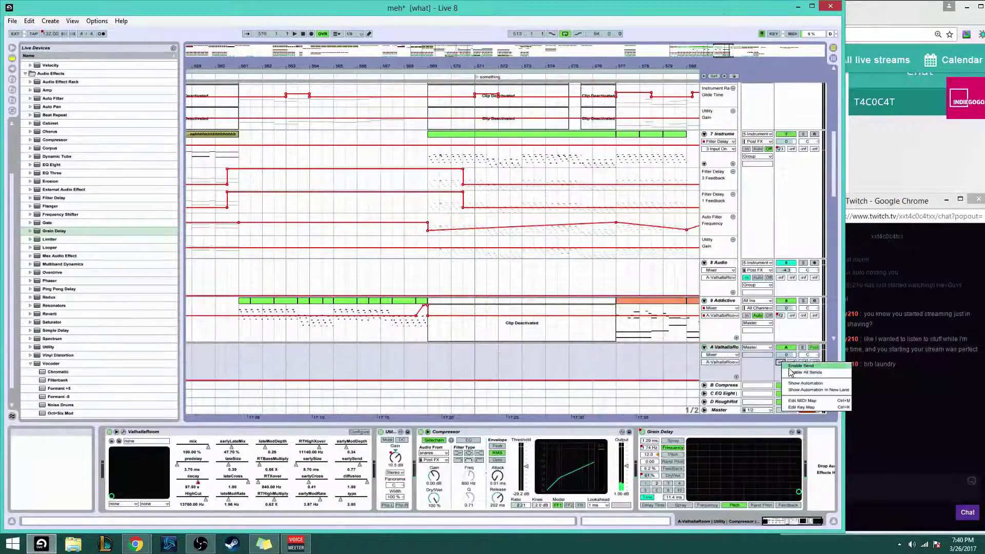
left_click(789, 366)
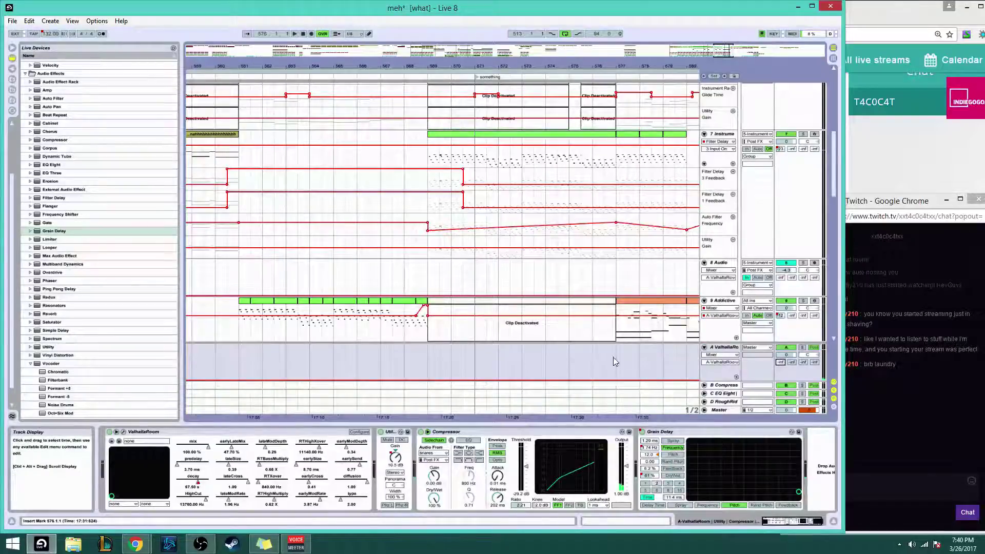
left_click_drag(616, 362, 571, 362)
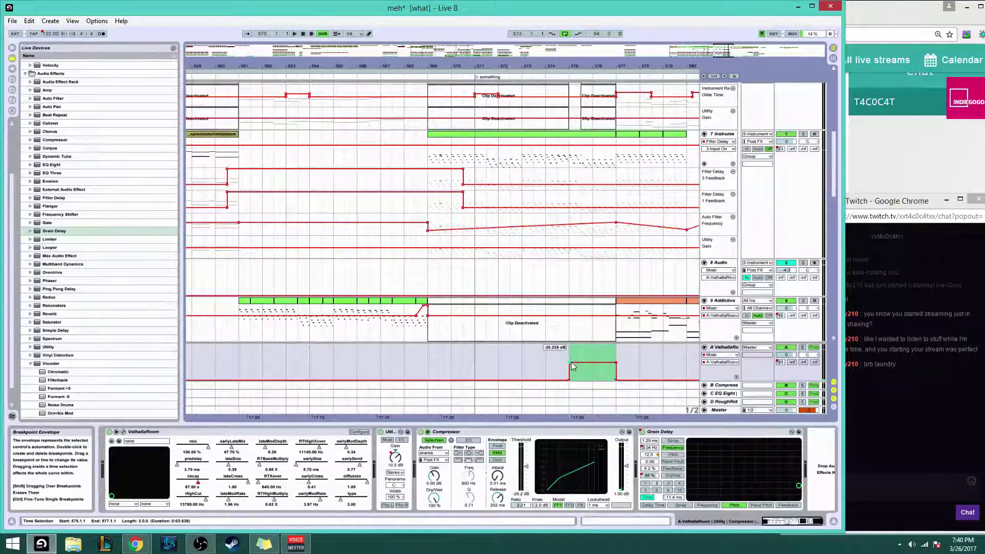
Reshape return A's ValhallaRoom decay automation to ramp down from bar 575 to bar 577, and play the section from about bar 567
left_click(198, 483)
left_click_drag(572, 371, 610, 369)
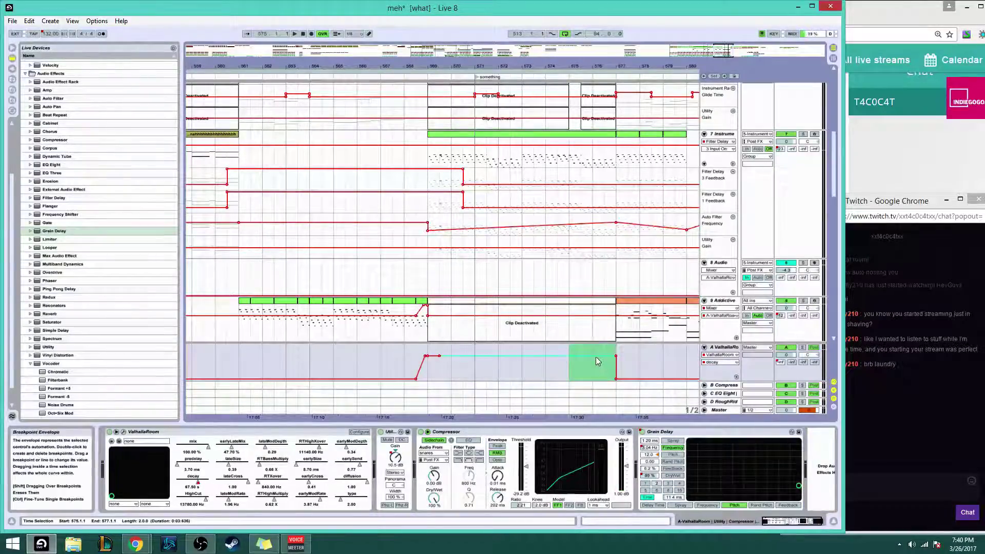
left_click(597, 366)
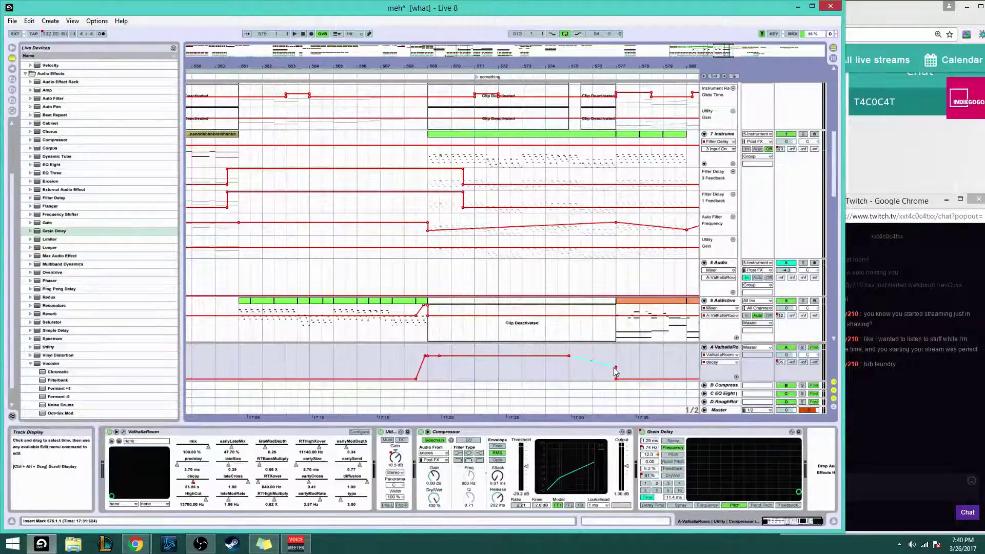
left_click(394, 372)
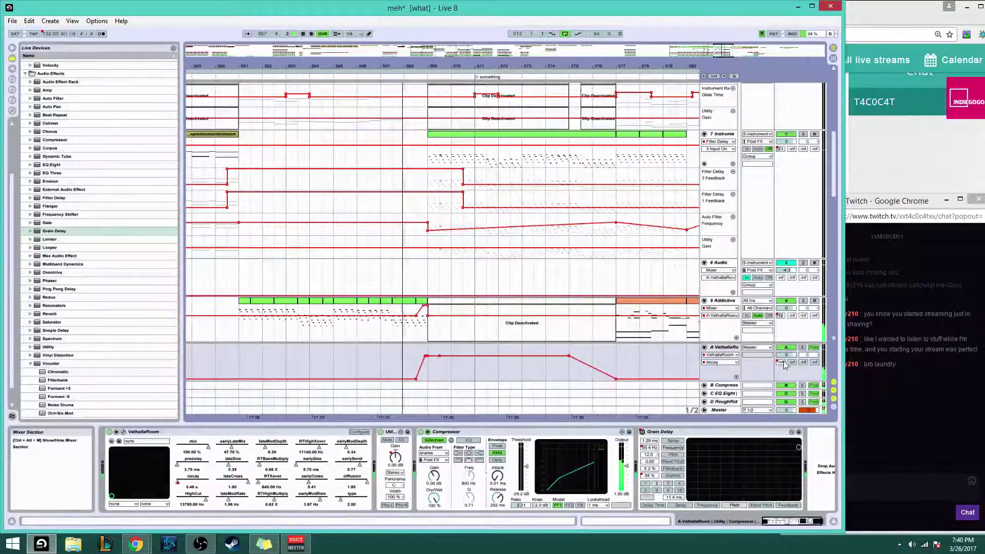
Turn return A's self-send automation into a rising ramp from bar 575 to bar 577, and redisplay the Grain Delay's Dry/Wet automation
left_click(780, 362)
left_click_drag(616, 367, 618, 358)
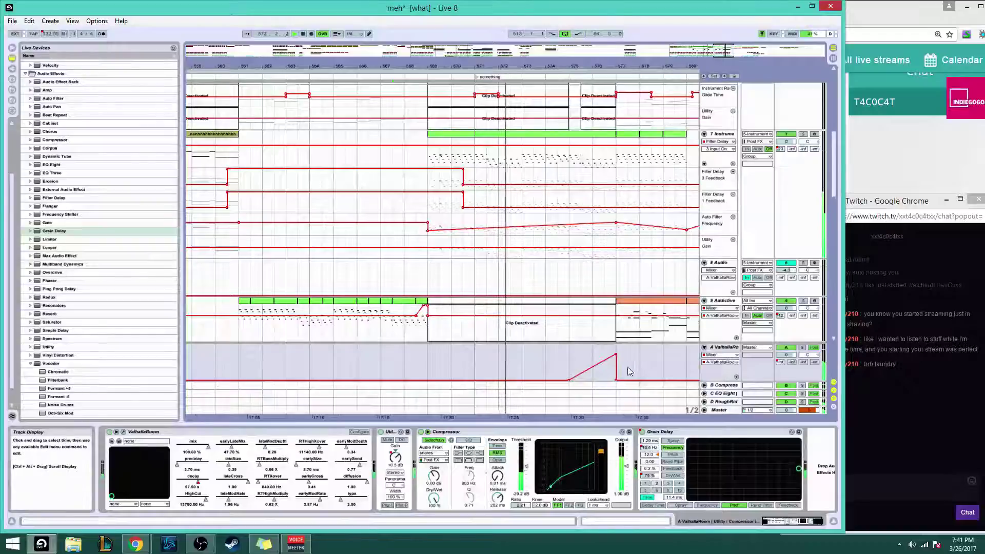
left_click(652, 476)
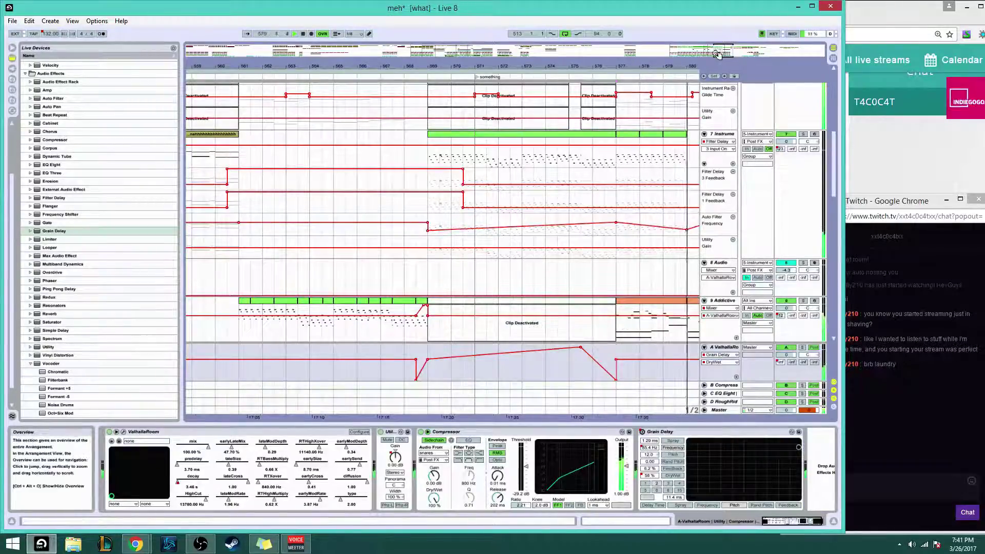
Examine the notes of track 6's clip at bar 577 and the track's instrument devices
left_click_drag(716, 54, 716, 30)
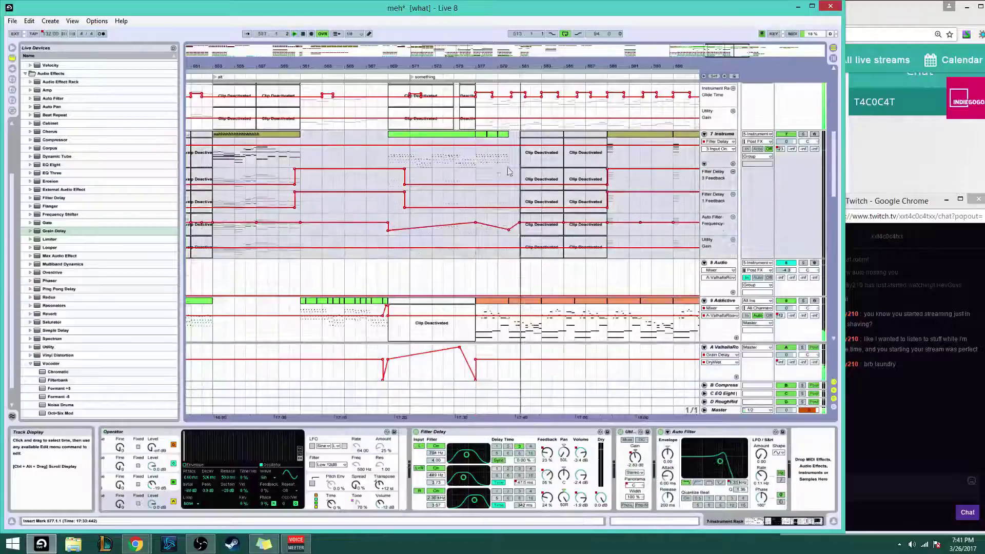
left_click(497, 167)
scroll(508, 205, "up", 8)
double_click(521, 263)
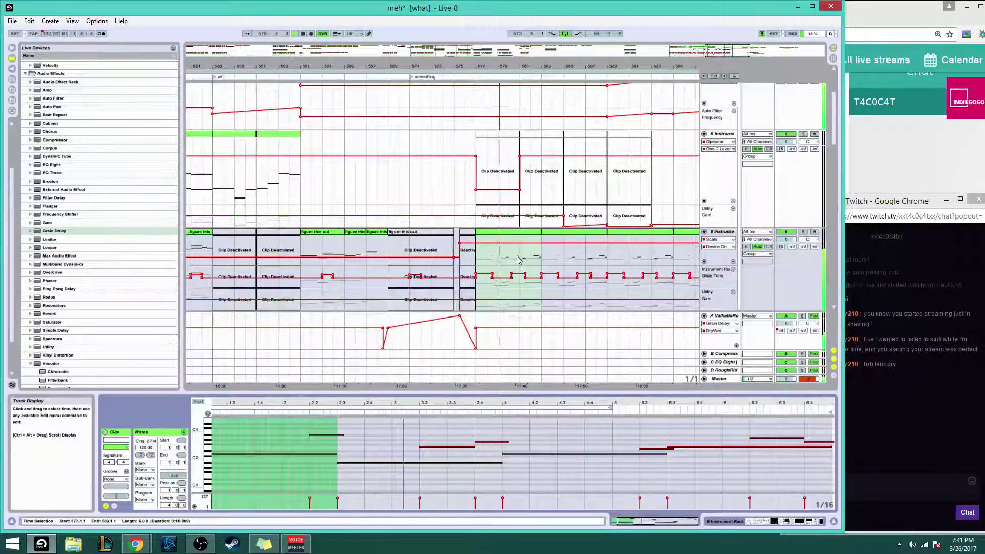
left_click(714, 236)
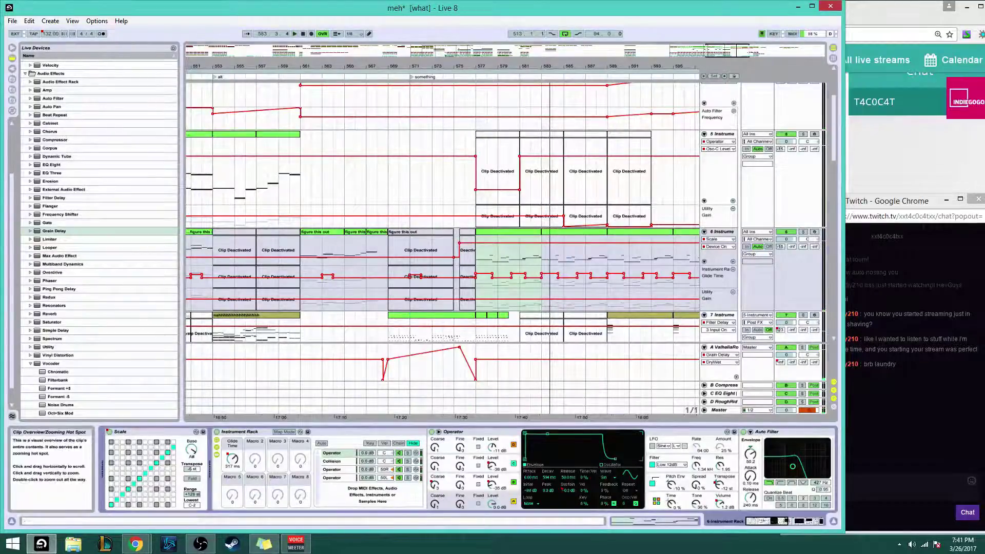
Solo track 6 and audition its clips at bars 537, 561 and 577 to compare their sound
left_click_drag(690, 66, 719, 35)
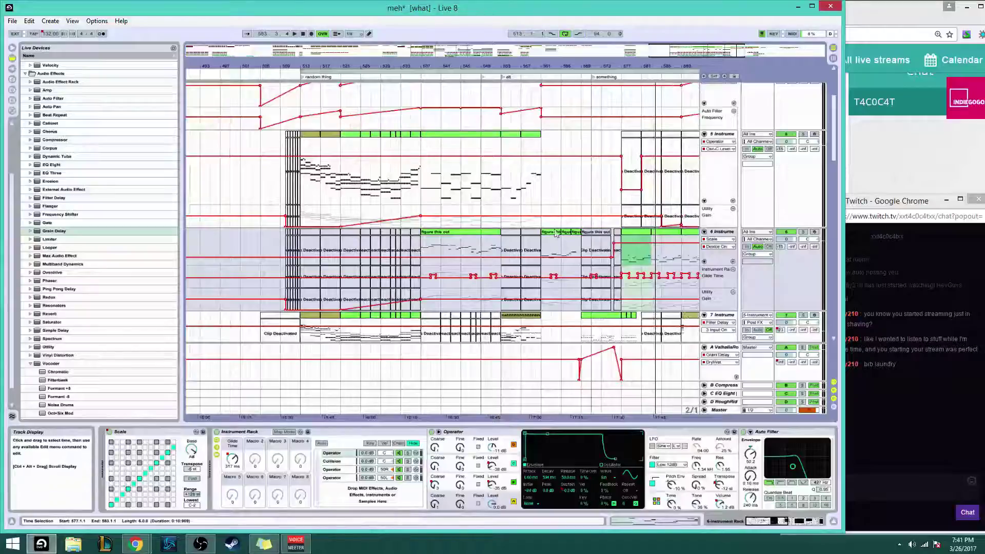
scroll(385, 285, "up", 3)
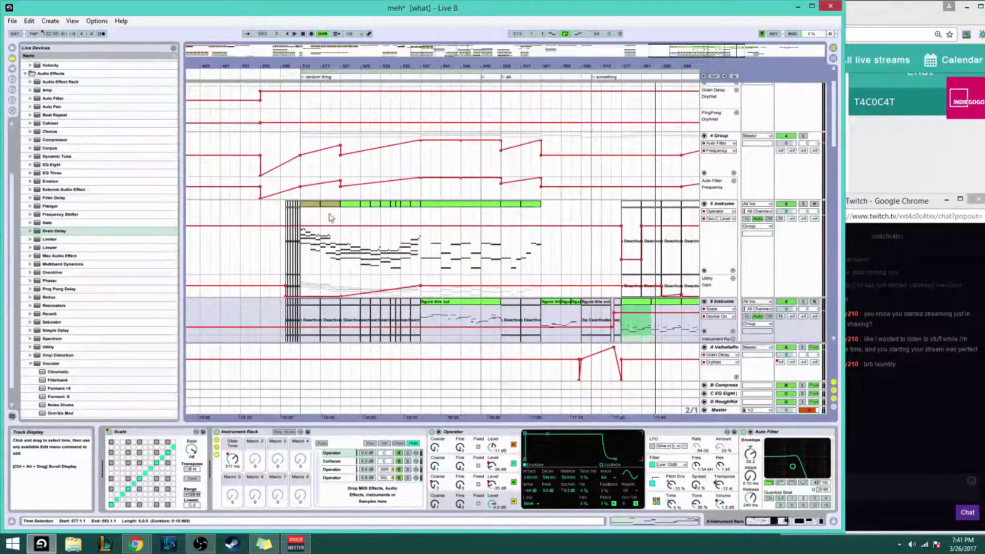
scroll(496, 282, "down", 1)
left_click(458, 285)
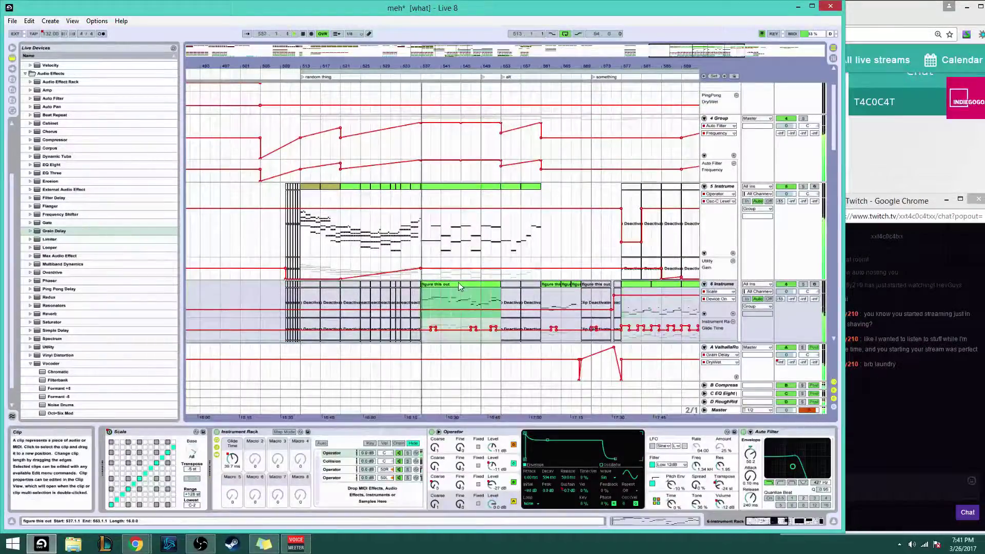
left_click(804, 285)
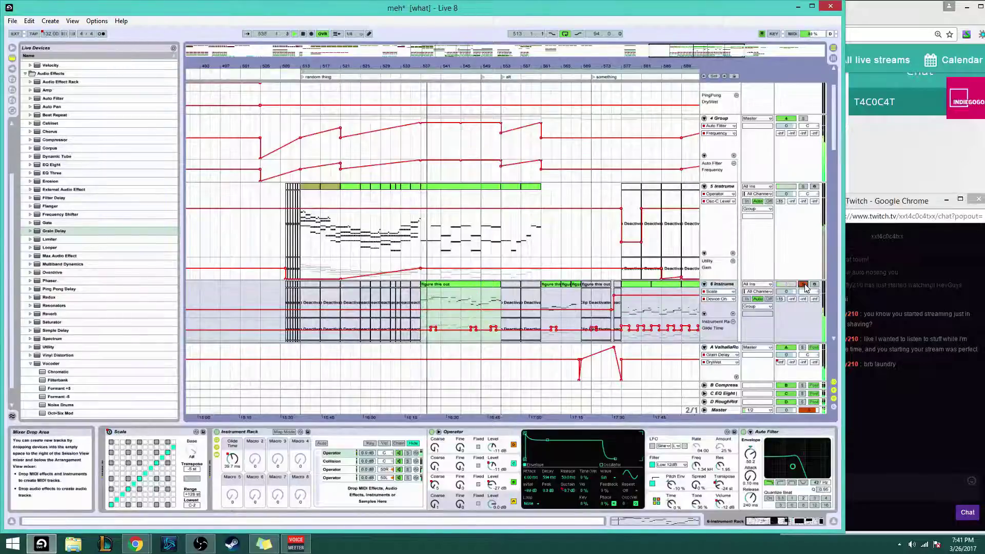
left_click(554, 291)
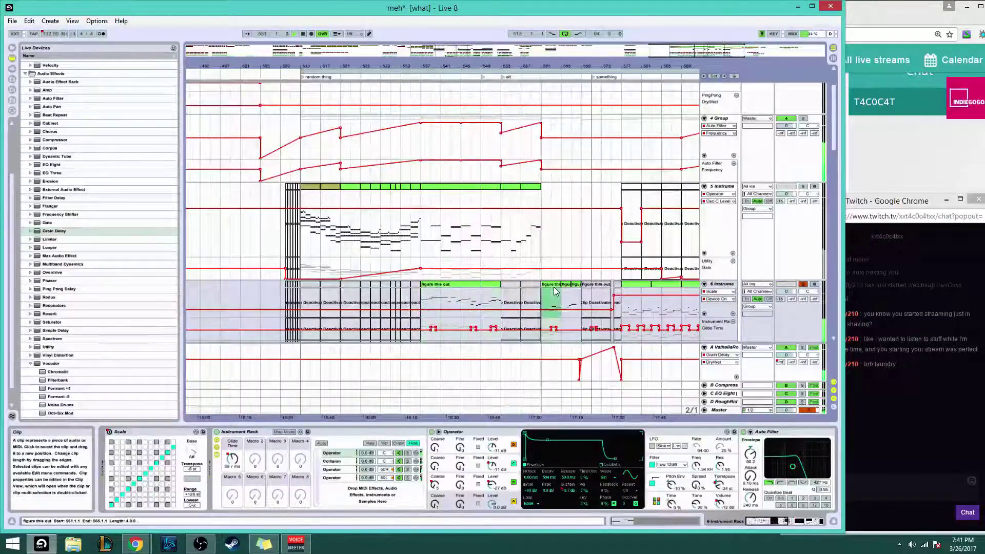
left_click(635, 286)
key("space")
key("space")
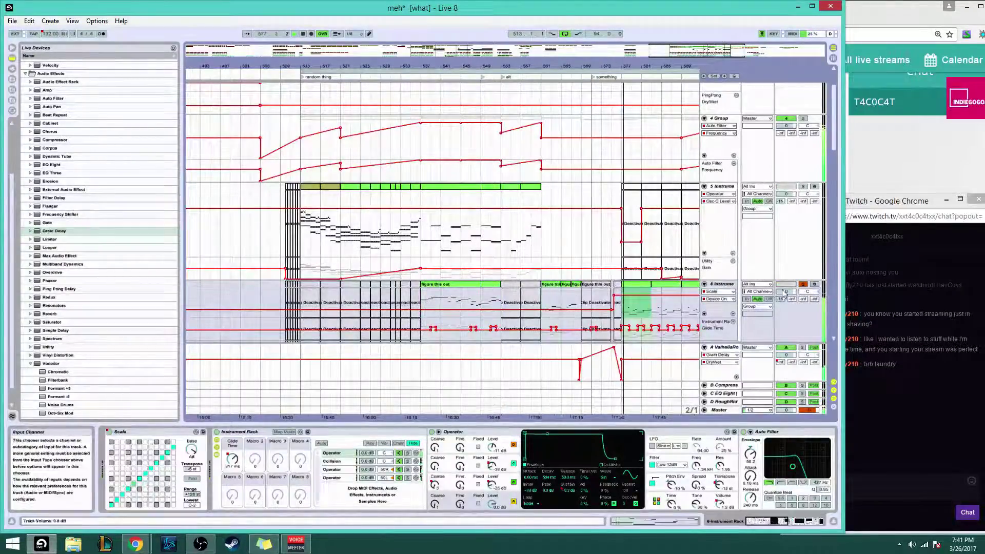
Unsolo track 6 and play the arrangement from the first track 5 clip at bar 513
left_click(804, 286)
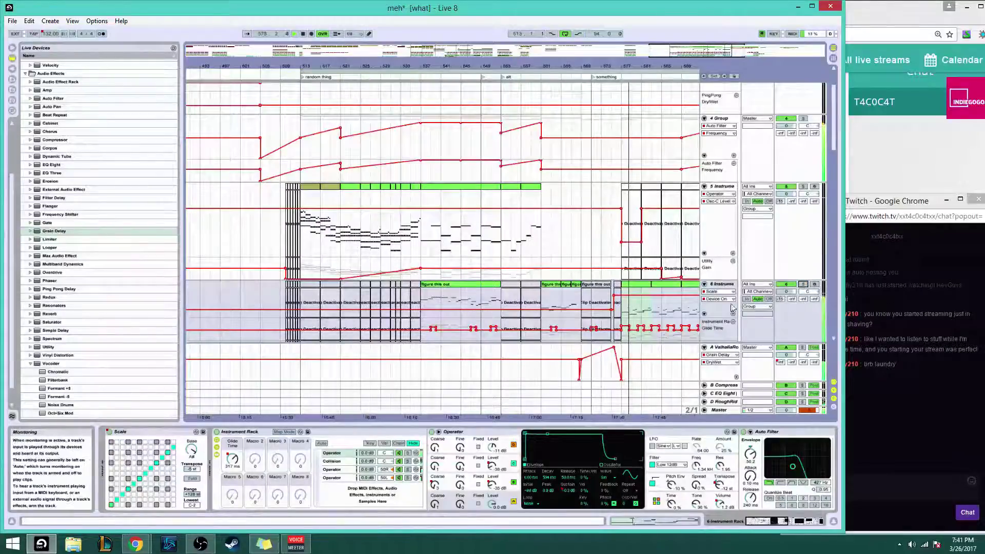
left_click(309, 187)
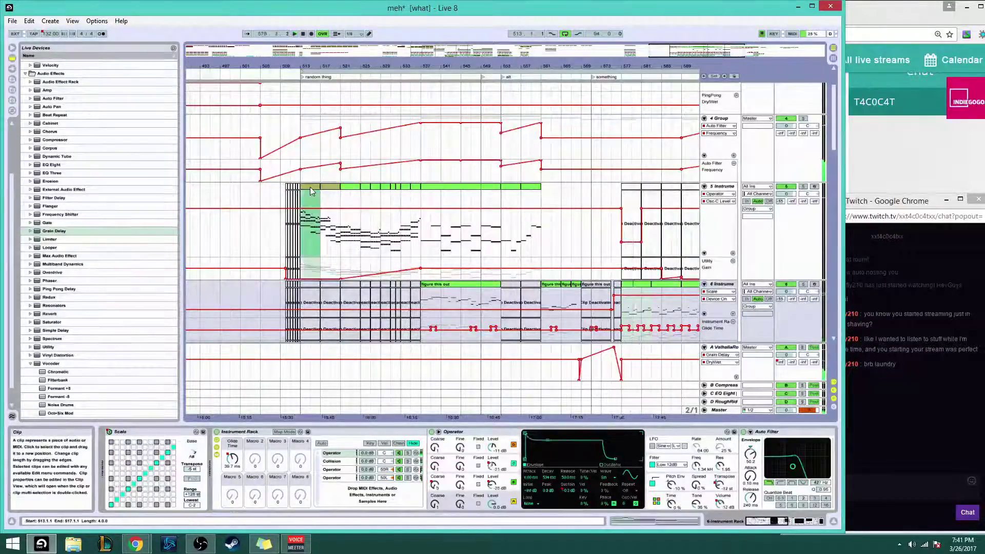
key("space")
key("space")
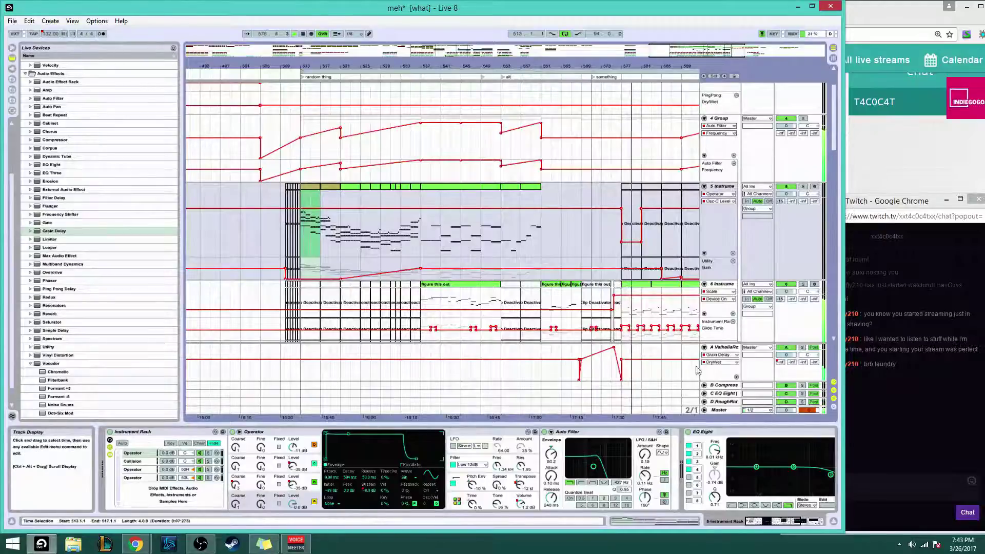
Display return A's Utility gain automation and move the breakpoint ending the gain drop to bar 579, so the gain slopes down from bar 577
left_click(719, 355)
left_click(718, 387)
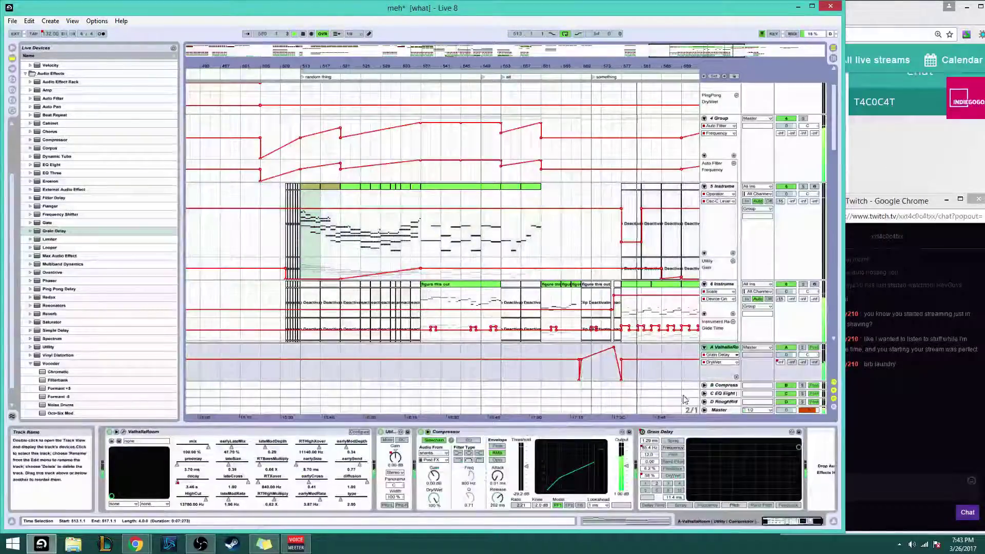
left_click(193, 480)
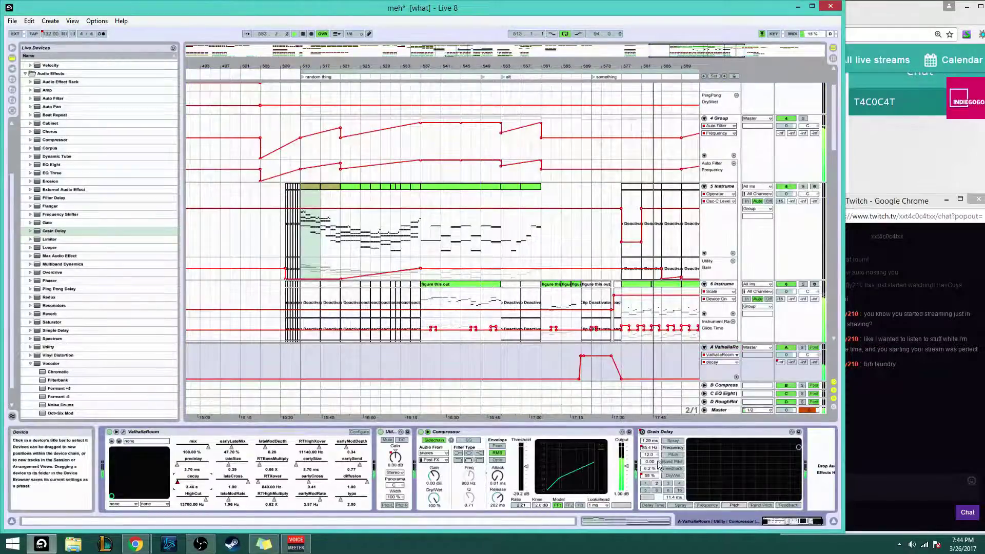
left_click(405, 464)
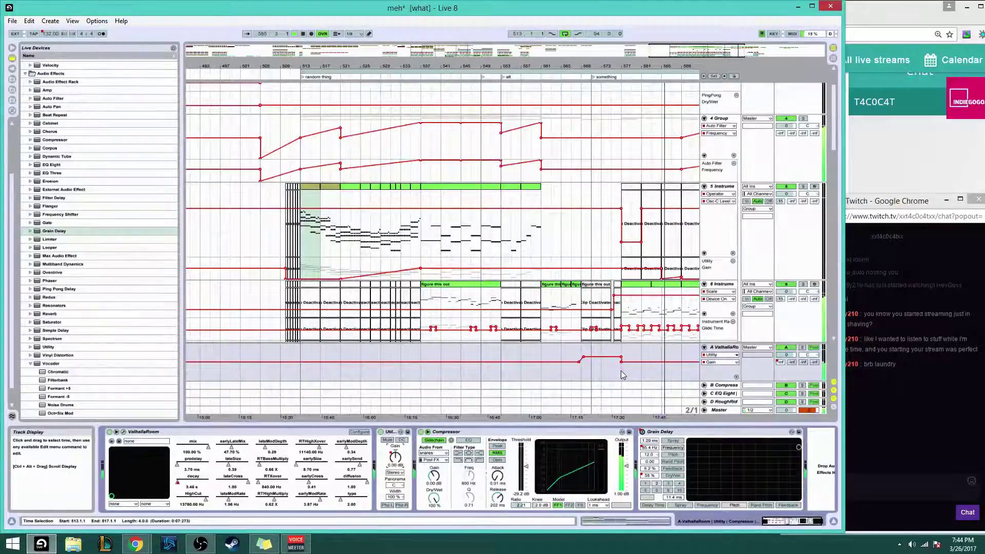
left_click_drag(622, 375, 631, 373)
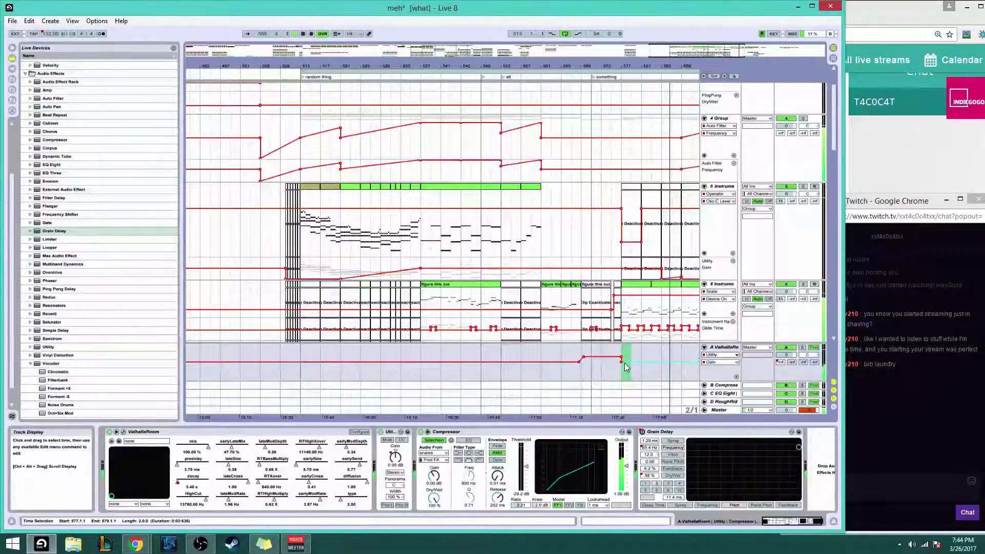
left_click(623, 364)
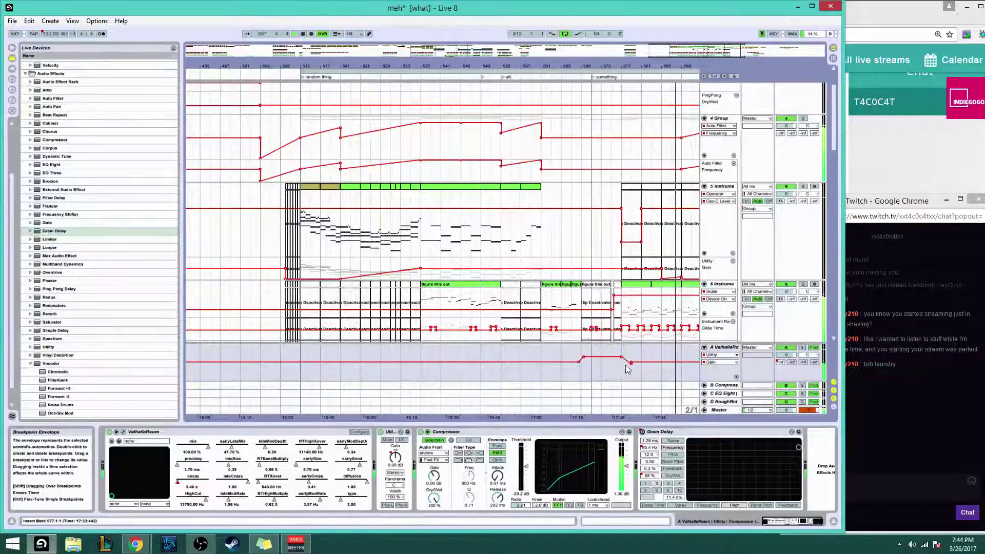
Play the arrangement from bar 565 to audition return A's eased gain drop
left_click(573, 357)
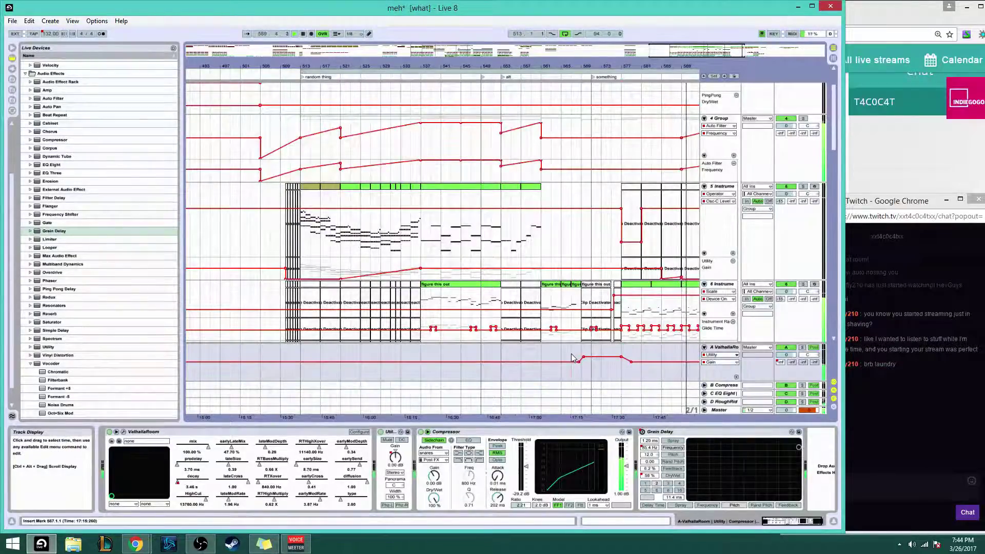
left_click(563, 359)
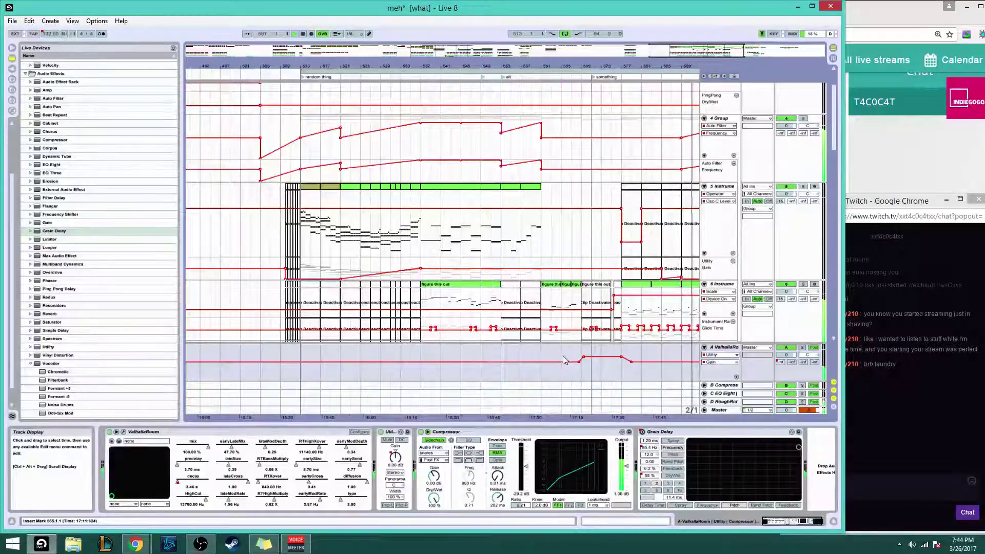
key("space")
key("space")
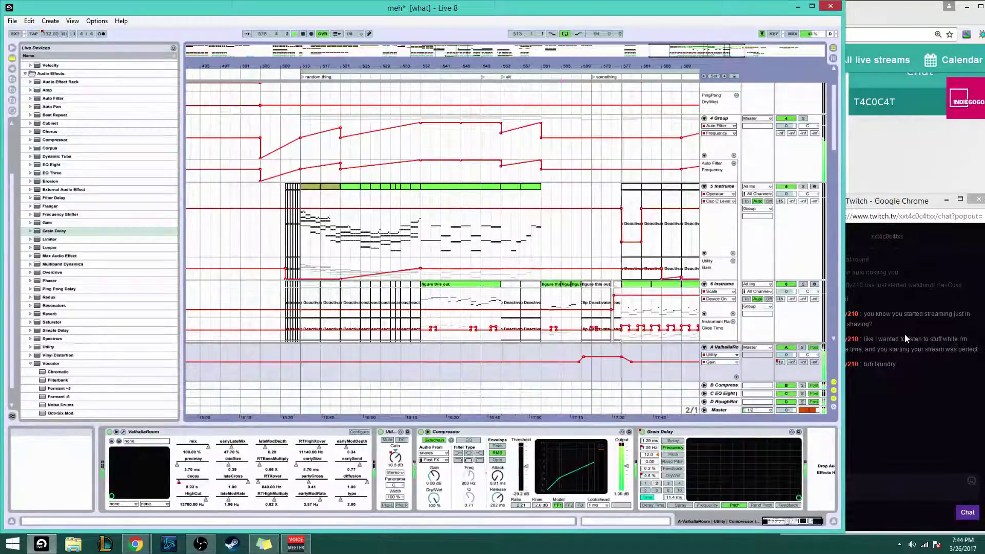
Reshape return A's Utility gain automation so the decline starts at bar 575 and ends at bar 579
left_click(626, 355)
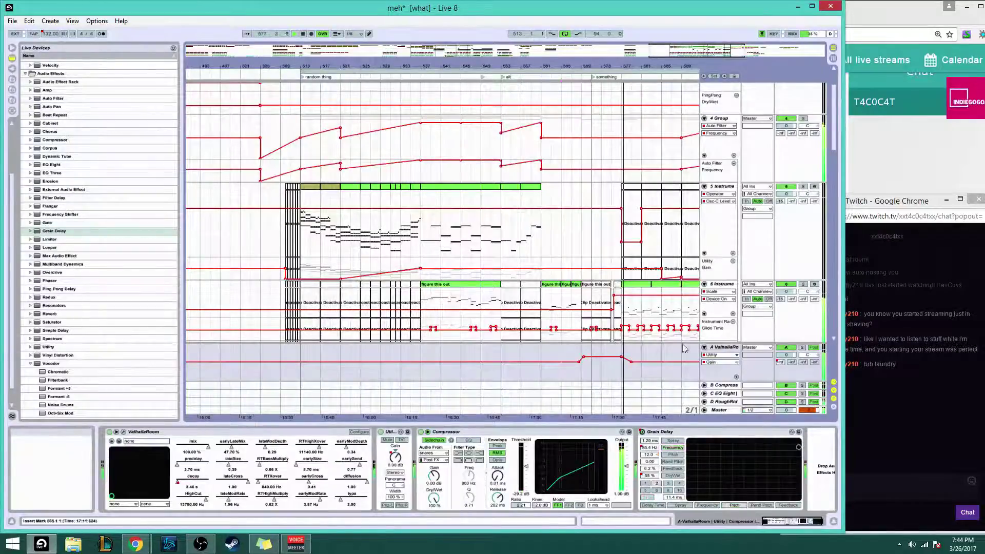
mouse_move(620, 358)
left_mouse_down()
mouse_move(630, 358)
mouse_move(622, 362)
left_mouse_up()
left_click(624, 363)
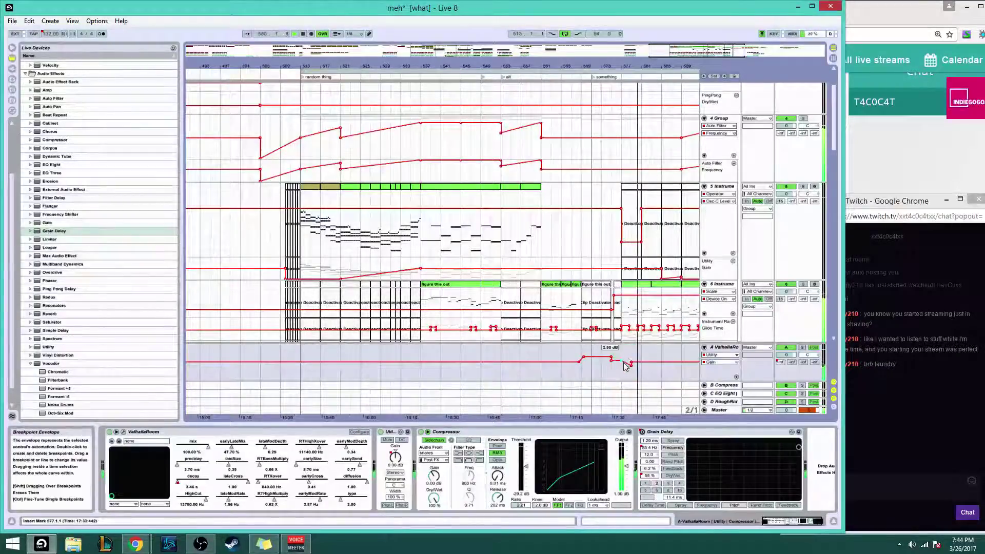
double_click(623, 362)
double_click(630, 365)
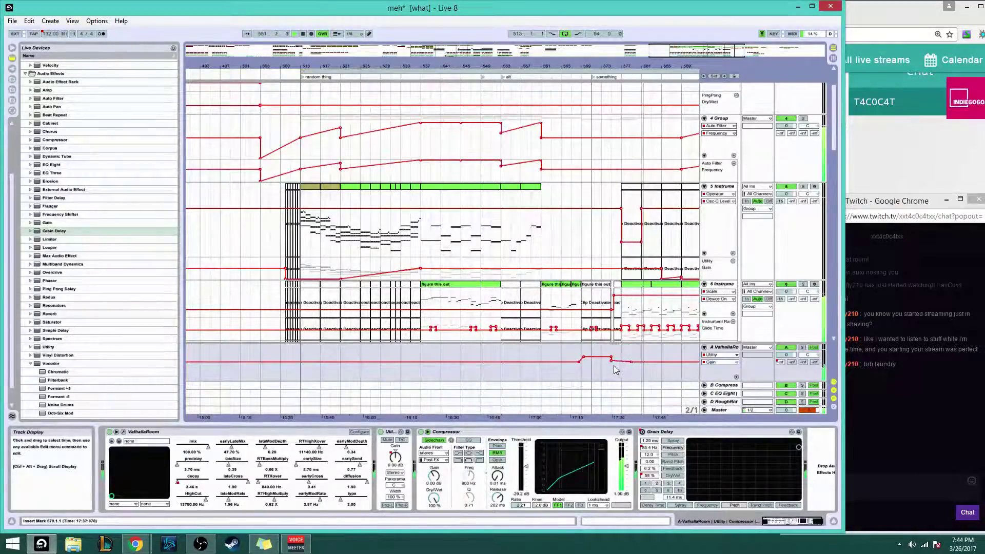
left_click(611, 360)
left_click(582, 351)
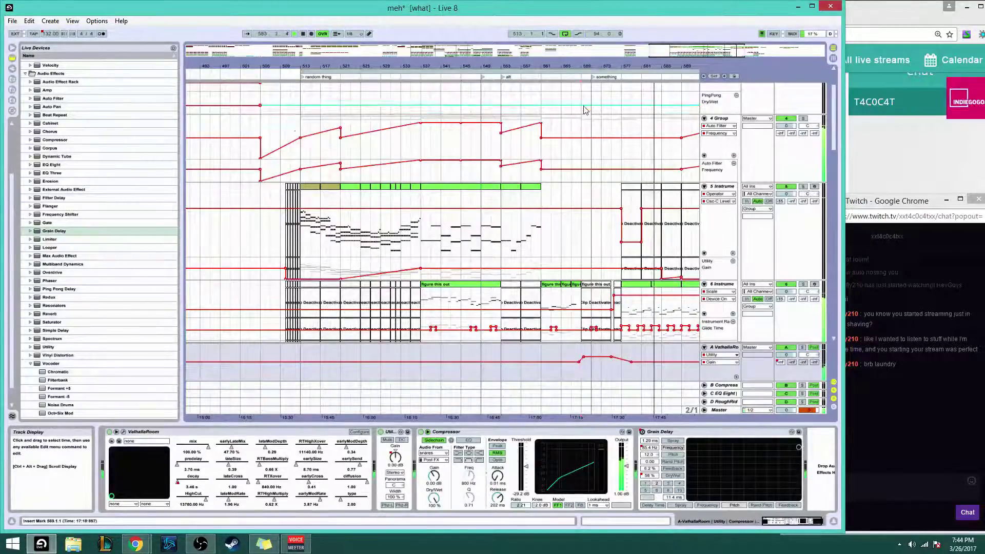
left_click(571, 99)
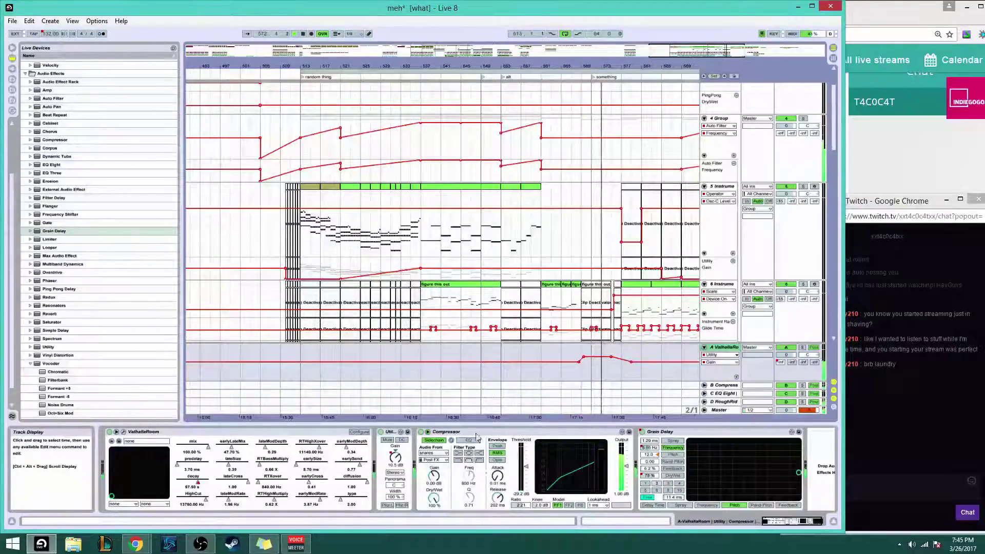
Examine the early and late reverb settings in return A's ValhallaRoom plug-in window, and close it
left_click(123, 433)
left_click(573, 173)
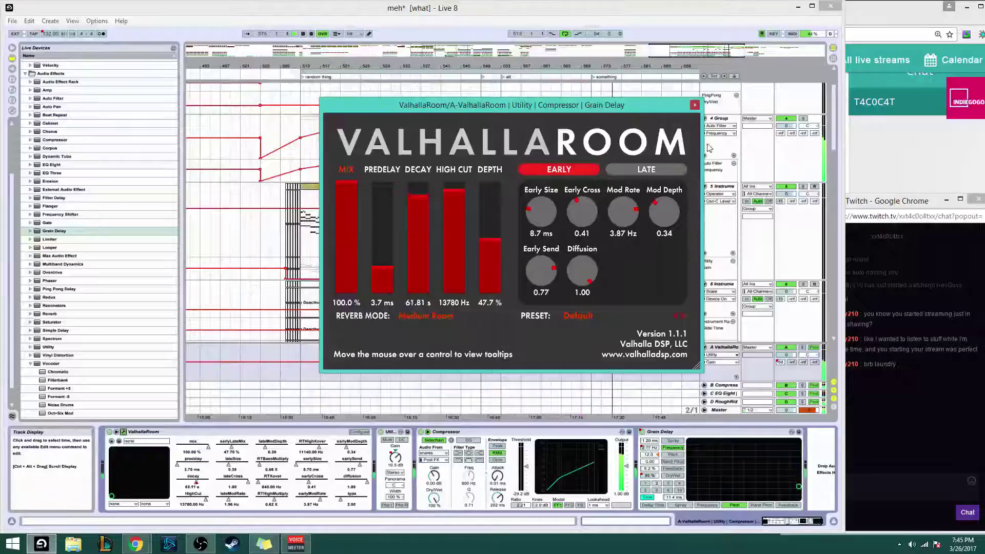
left_click(649, 169)
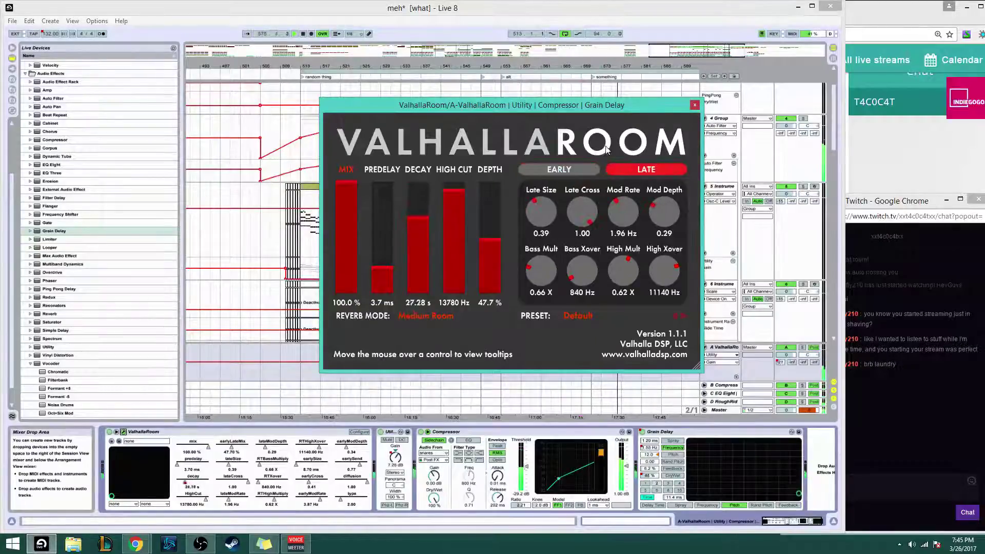
left_click(570, 170)
left_click(694, 105)
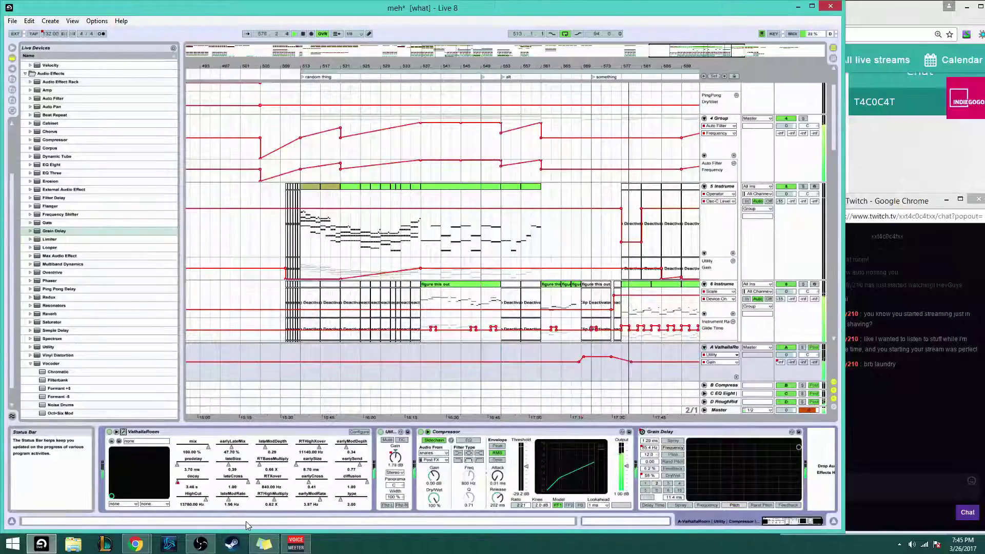
Try raising ValhallaRoom's earlyModDepth automation to 0.99 between bars 567 and 571, and undo it
left_click(349, 448)
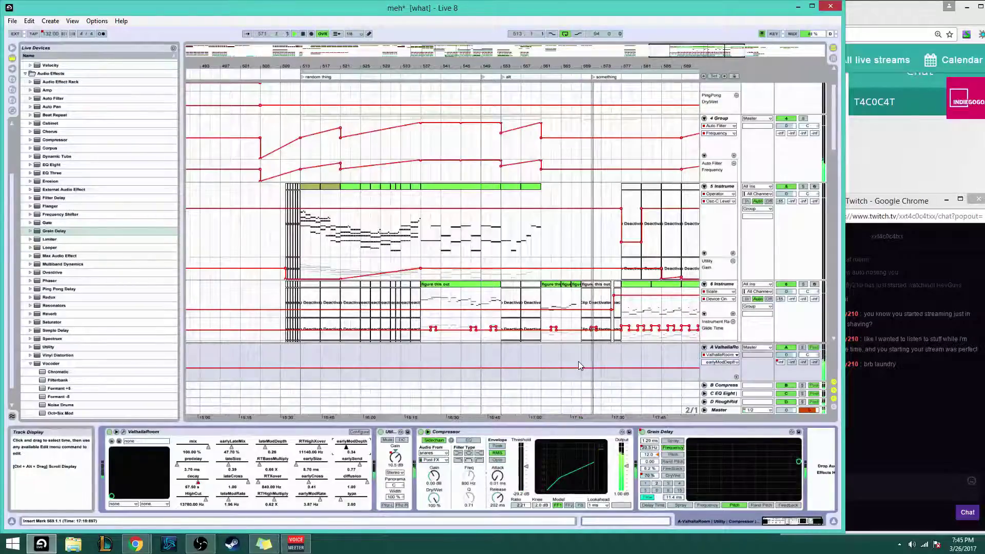
key("space")
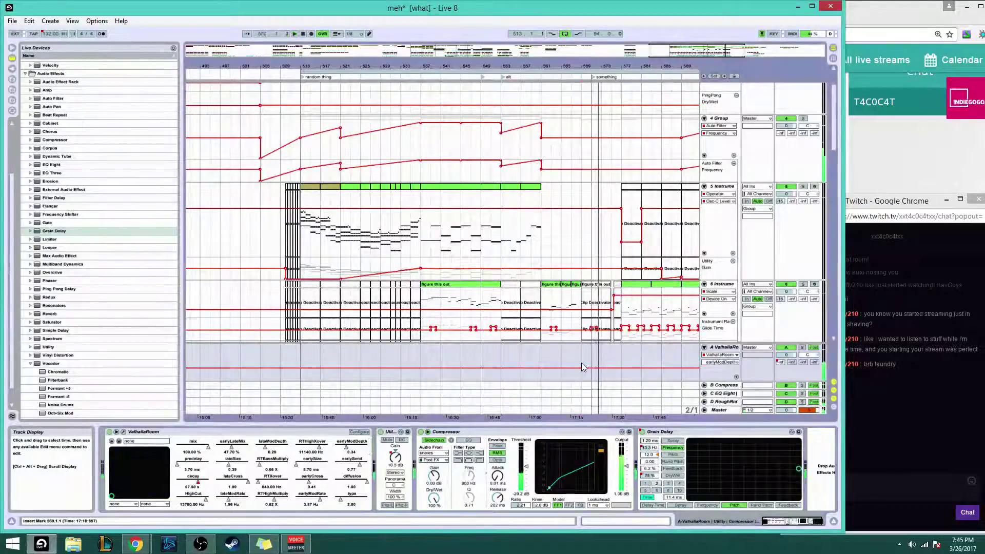
left_click(571, 361)
key("space")
left_click_drag(571, 361, 594, 349)
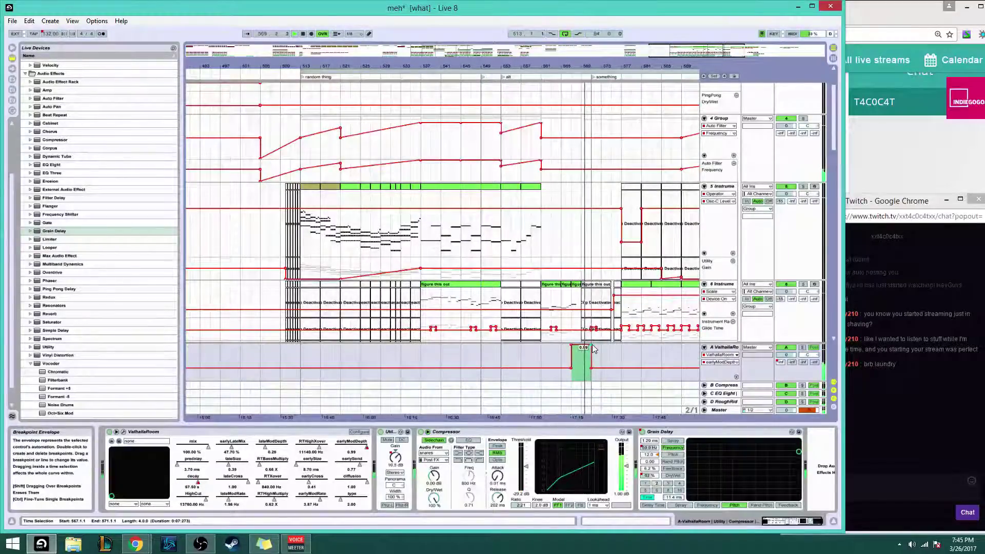
key("ctrl+z")
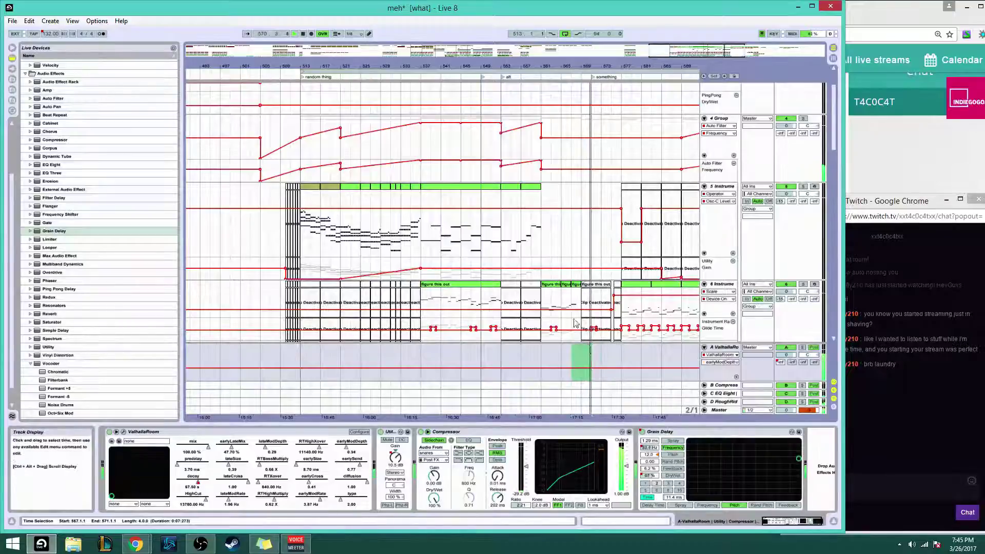
Open the last active MIDI clip before bar 569 on the 9 Addictive track for note editing
scroll(569, 274, "up", 3)
scroll(571, 274, "down", 12)
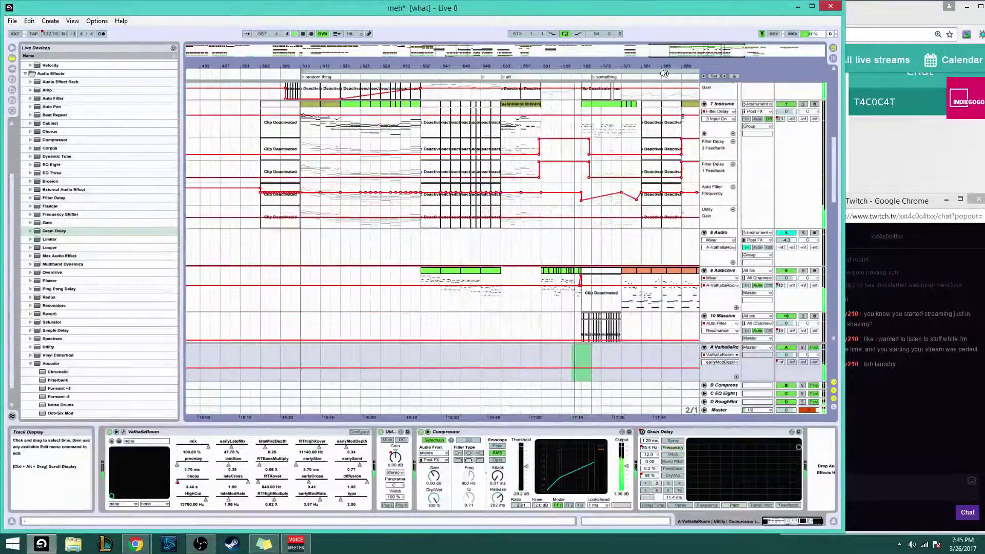
key("plus")
key("plus")
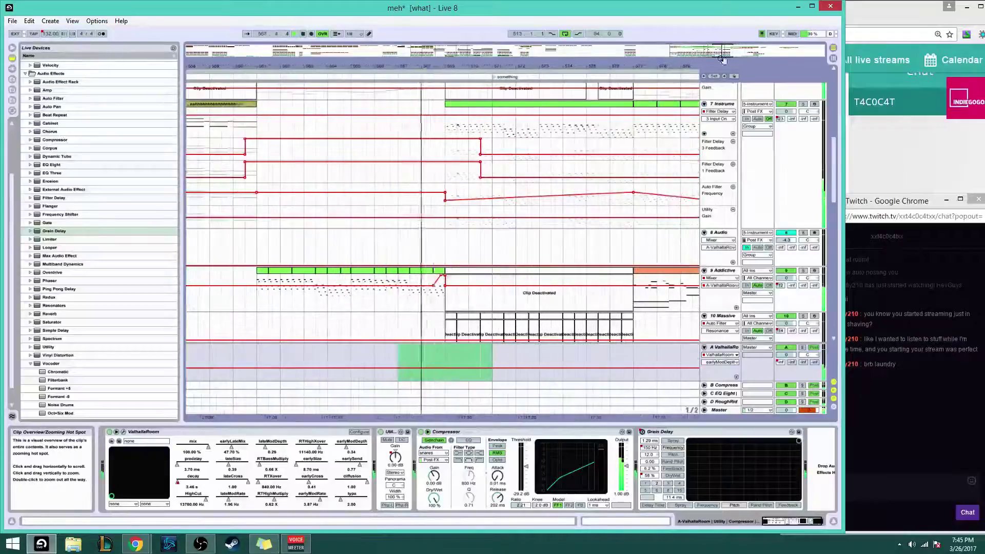
double_click(442, 276)
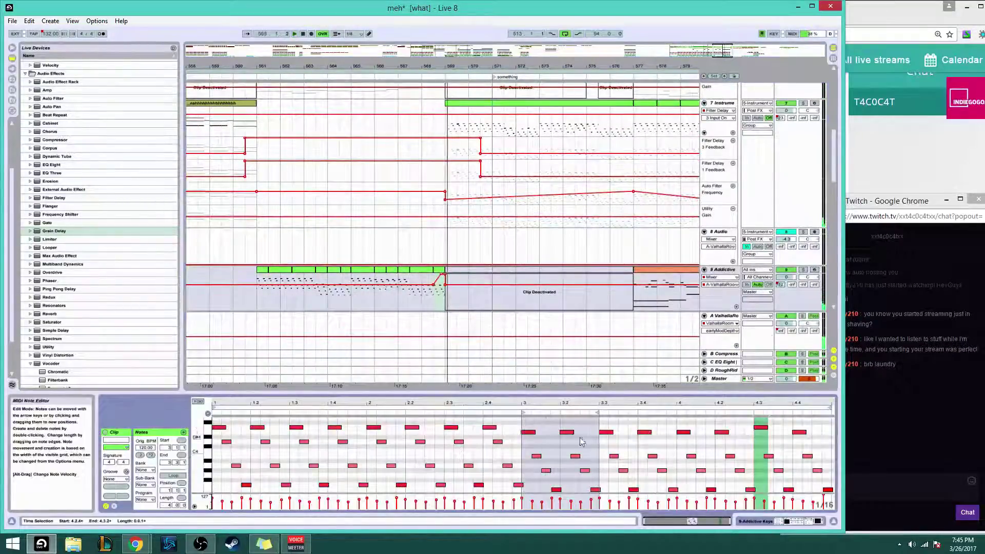
Try transposing the E3 note at 3.2.4 to E4 and to F3 during playback, and undo the change
left_click(595, 490)
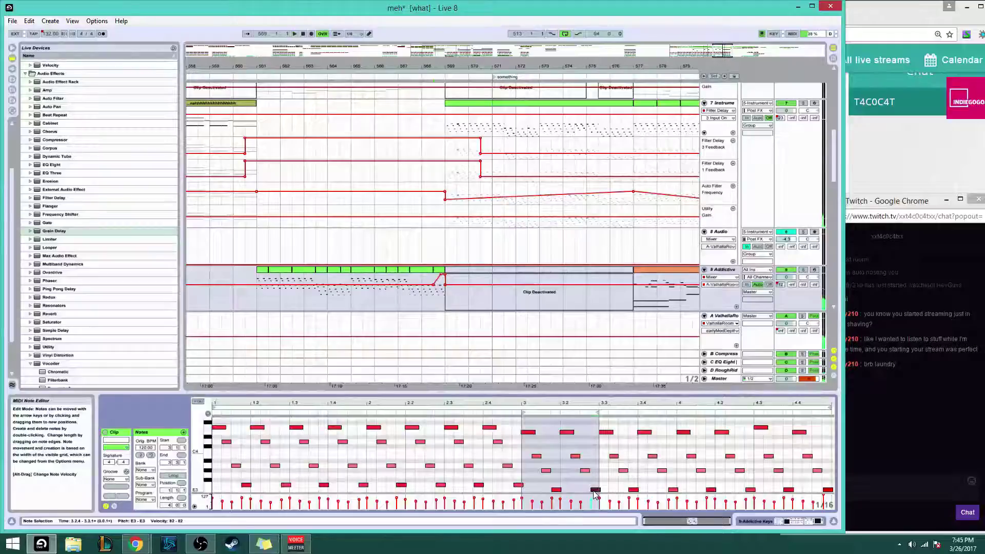
key("shift+Up")
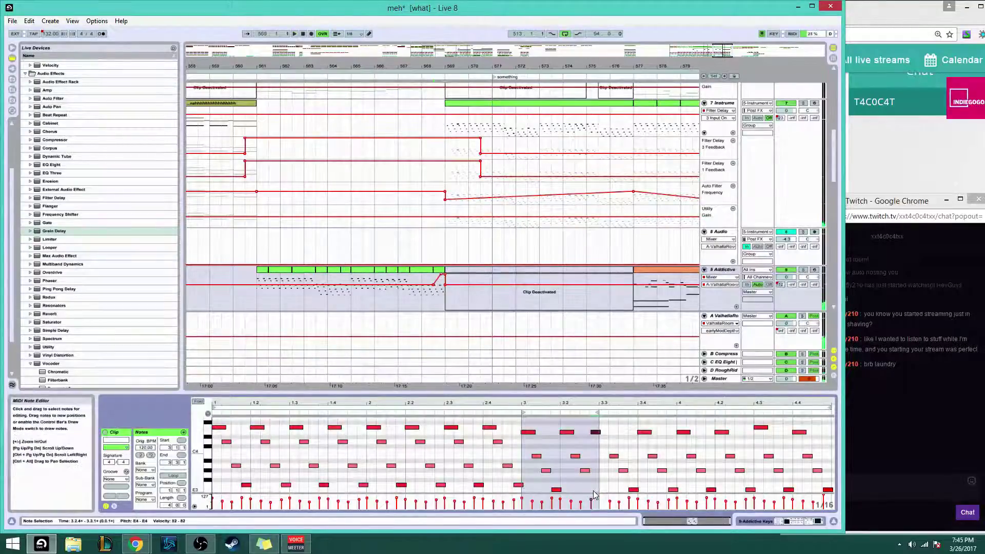
key("space")
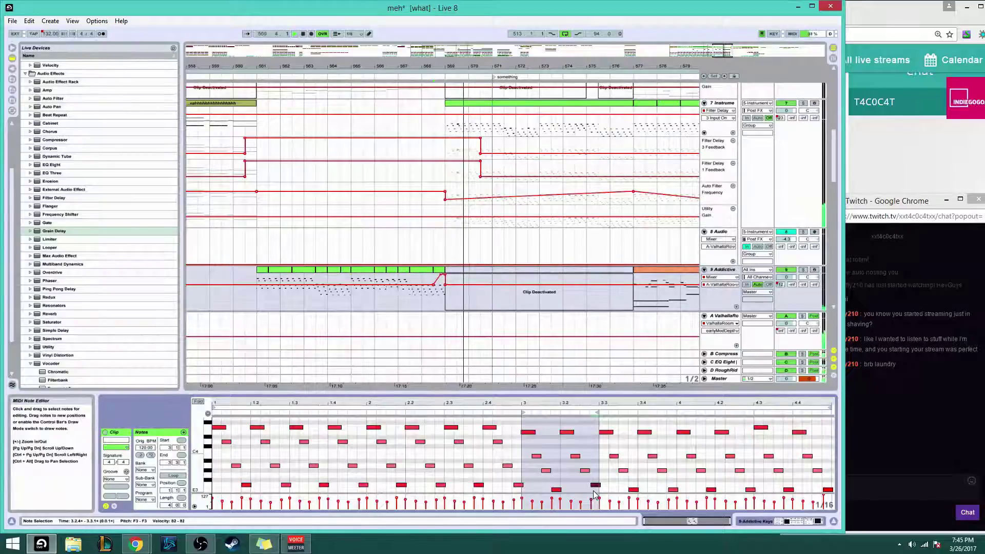
key("shift+Up")
key("Down")
key("ctrl+z")
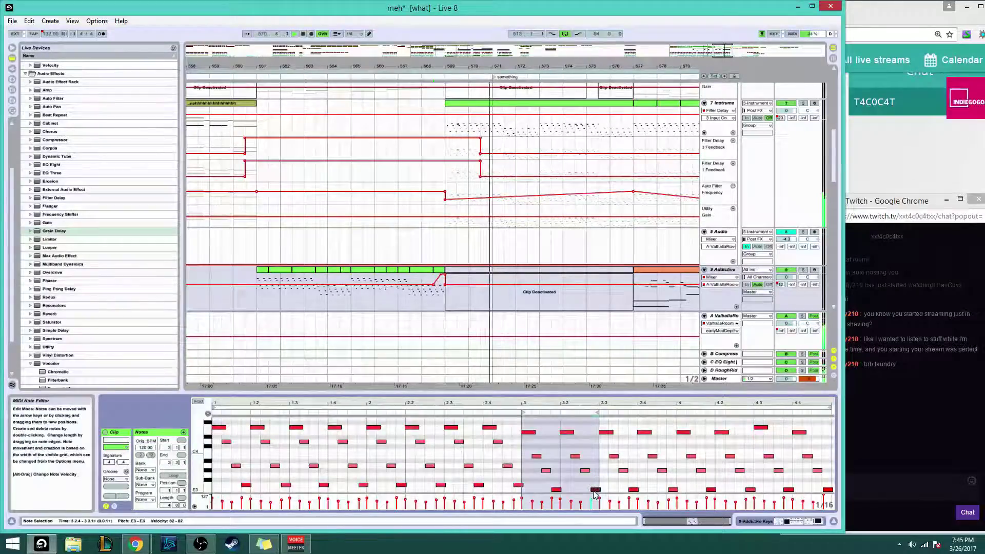
Try raising the E3 and E4 notes in the clip's active half-bar by a semitone, and return them to E
left_click(566, 432, "shift")
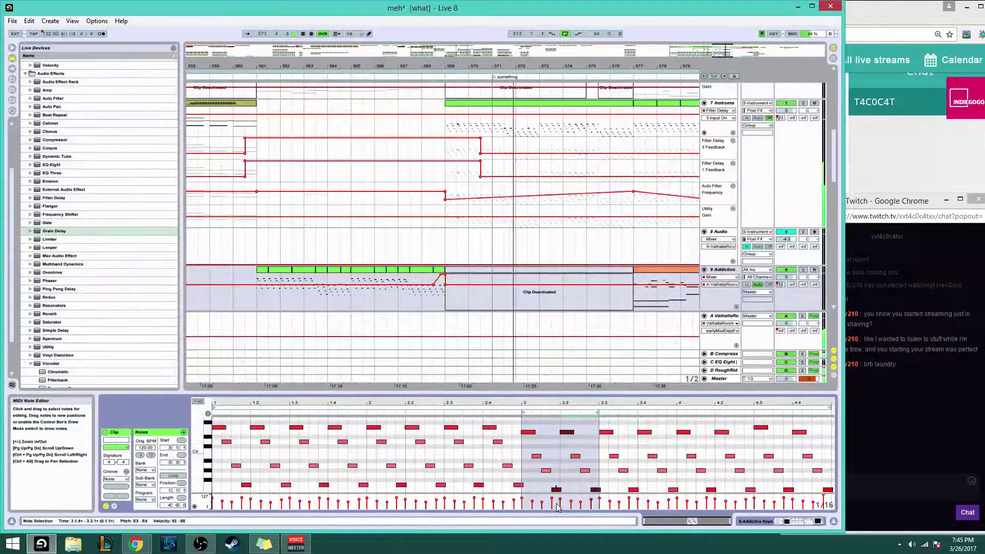
left_click(528, 432, "shift")
left_click_drag(528, 432, 530, 429)
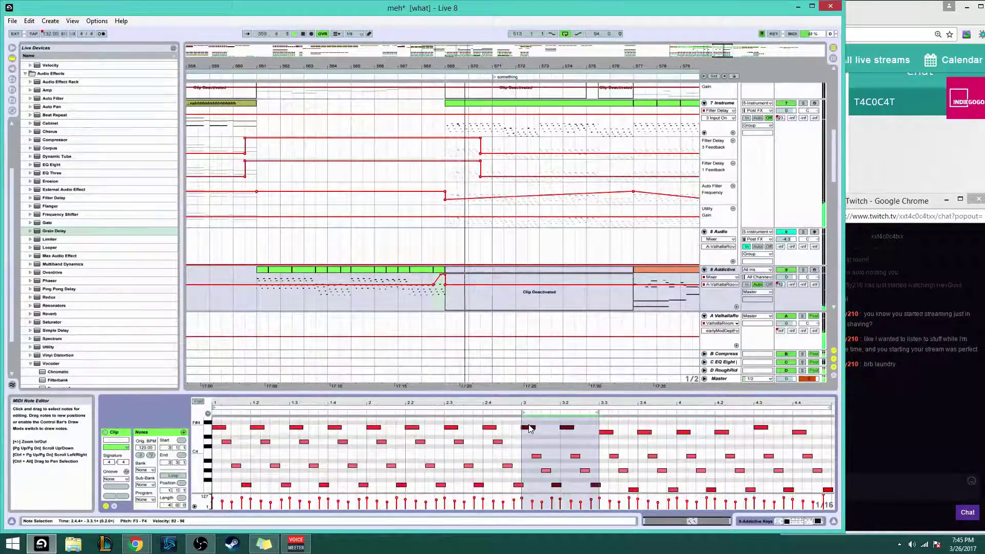
key("Down")
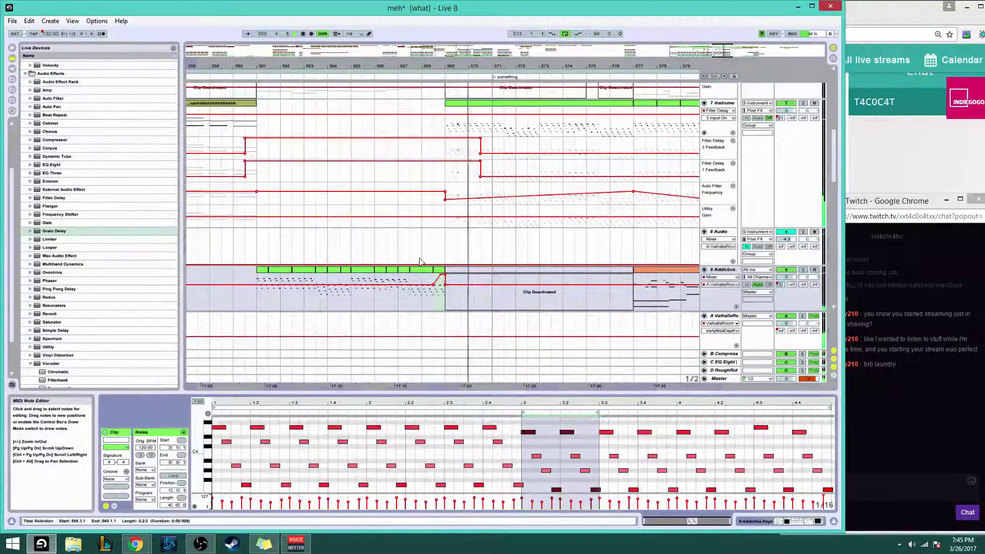
scroll(521, 301, "down", 10)
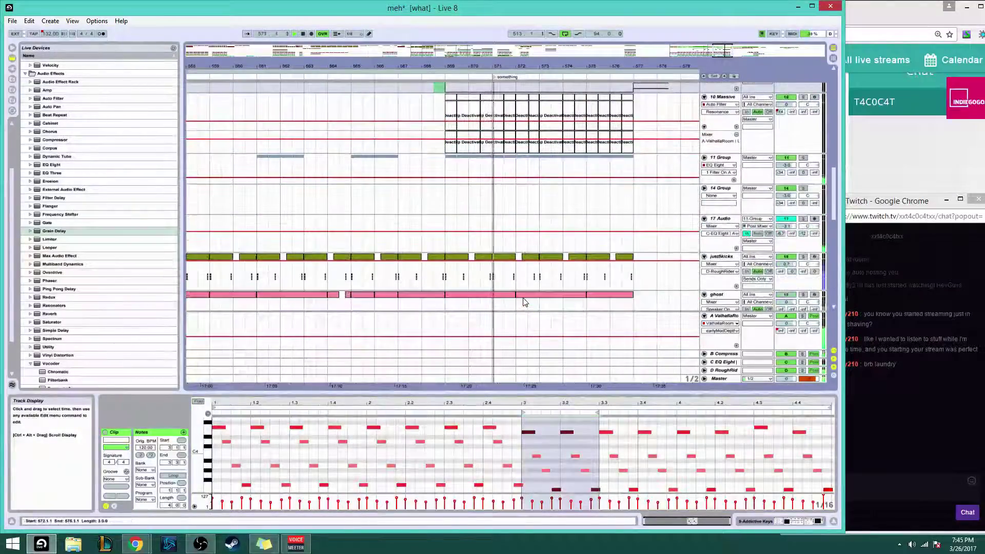
scroll(524, 301, "down", 2)
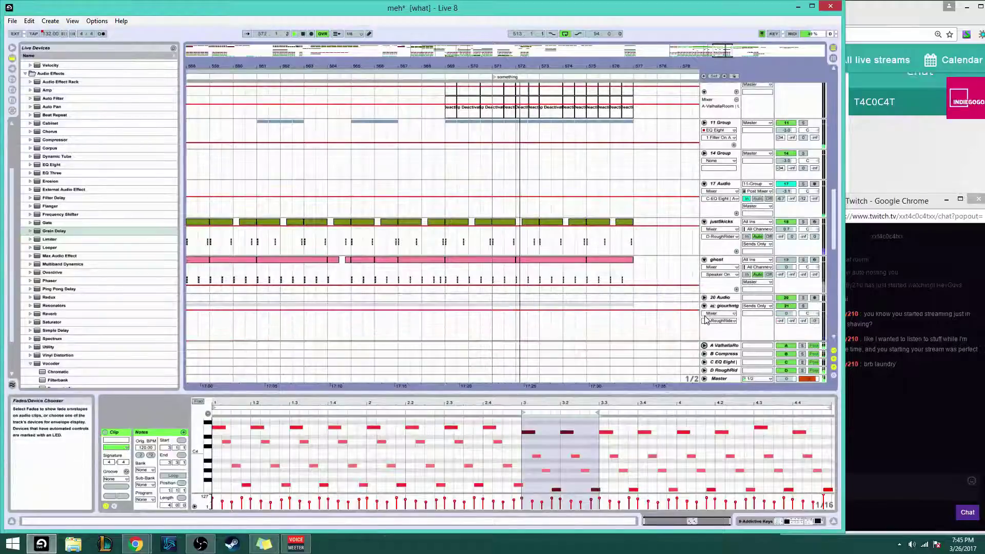
Examine the arrangement's tracks around the "something" section, from the 9 Addictive track down to the drum, cats and audio tracks
scroll(618, 321, "down", 4)
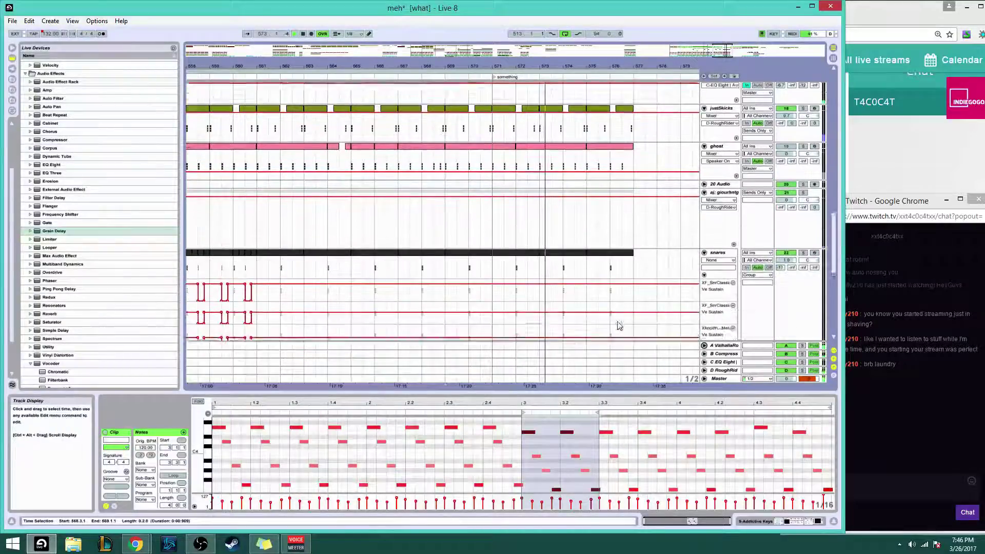
scroll(619, 326, "down", 8)
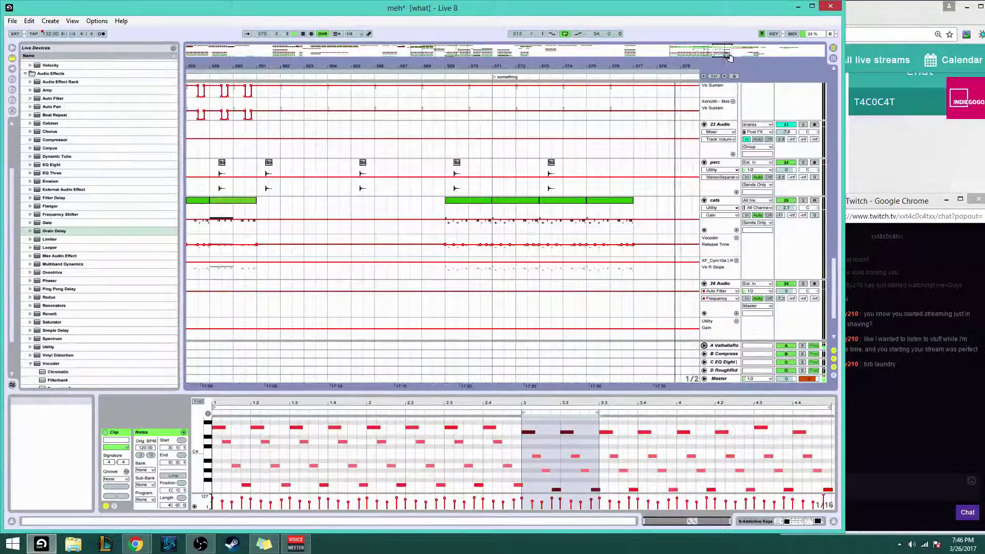
left_click_drag(729, 57, 732, 38)
scroll(414, 173, "up", 1)
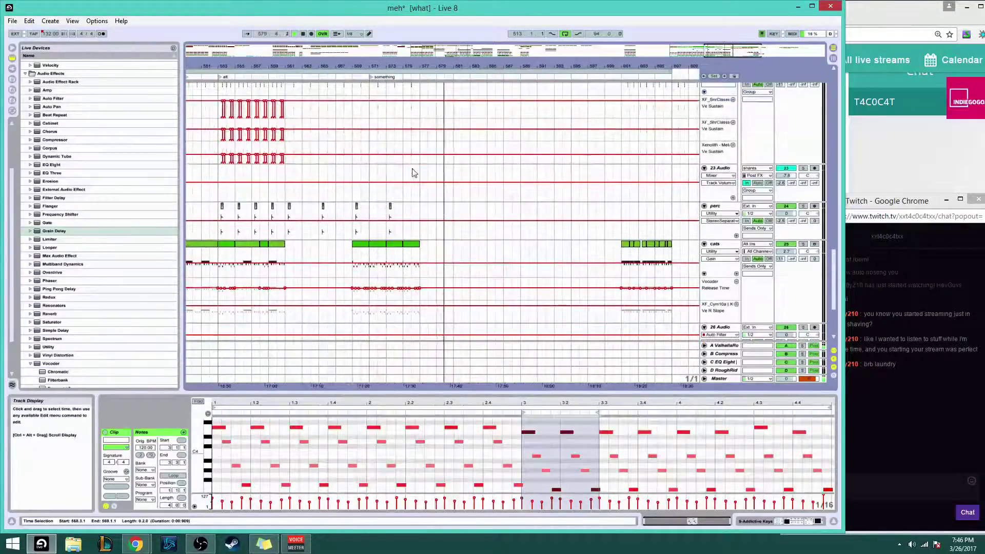
scroll(414, 174, "up", 6)
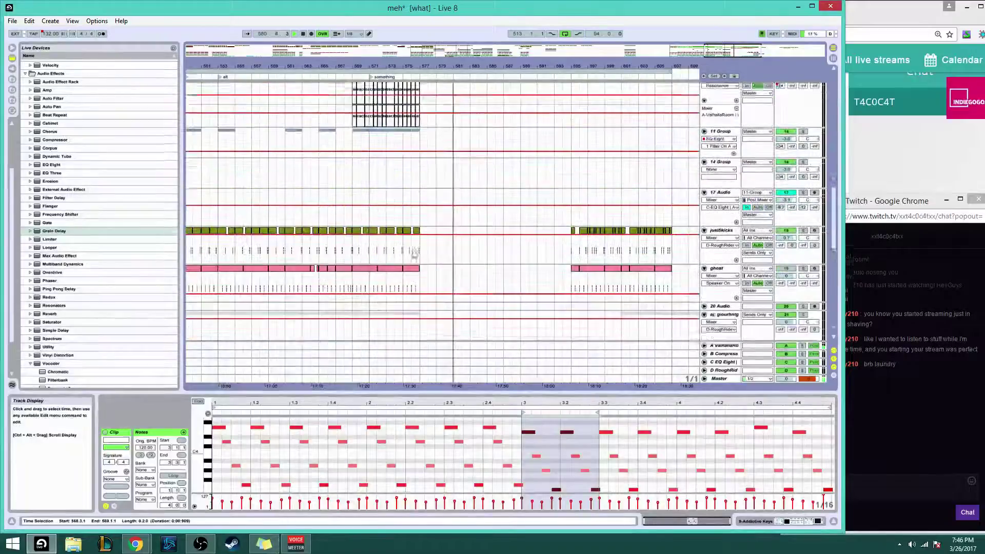
scroll(414, 253, "up", 5)
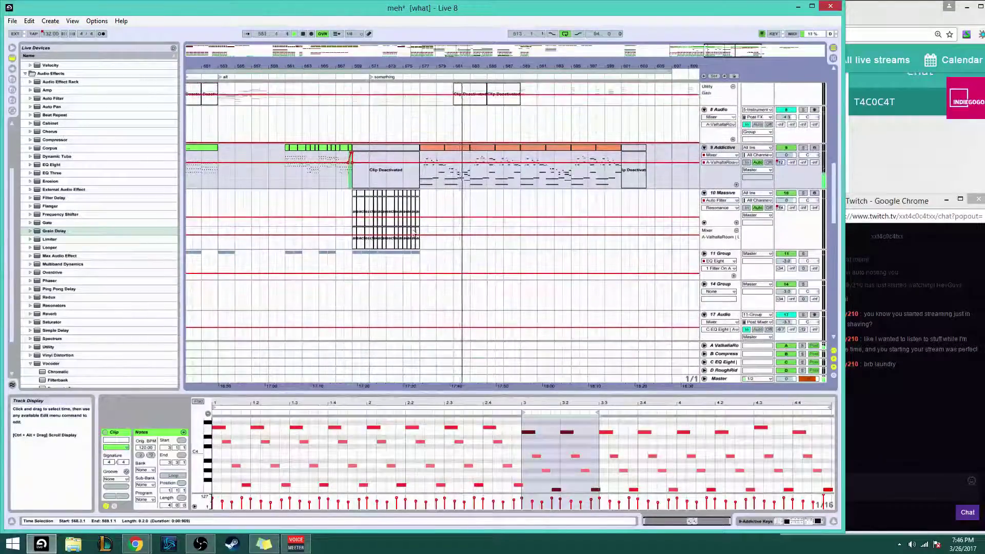
scroll(414, 234, "up", 2)
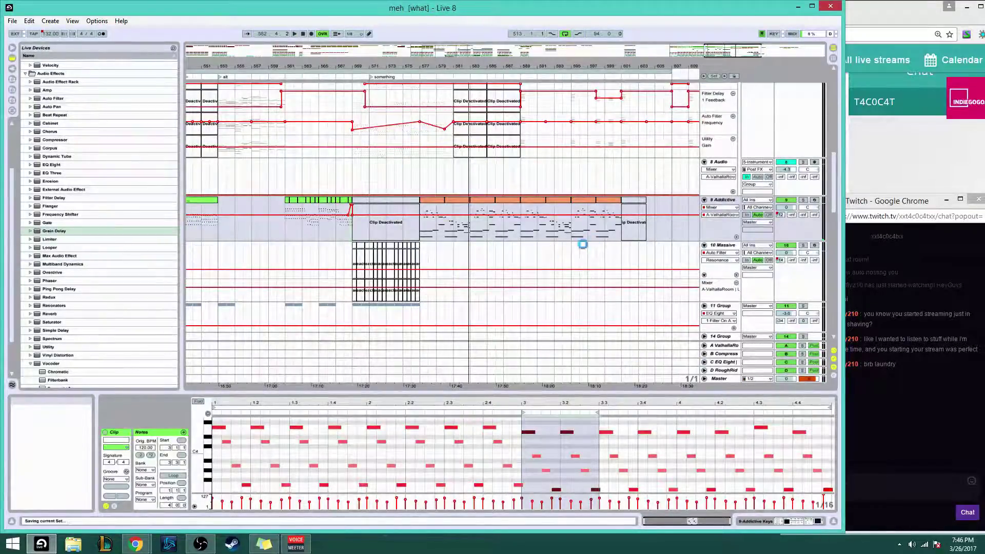
left_click(354, 257)
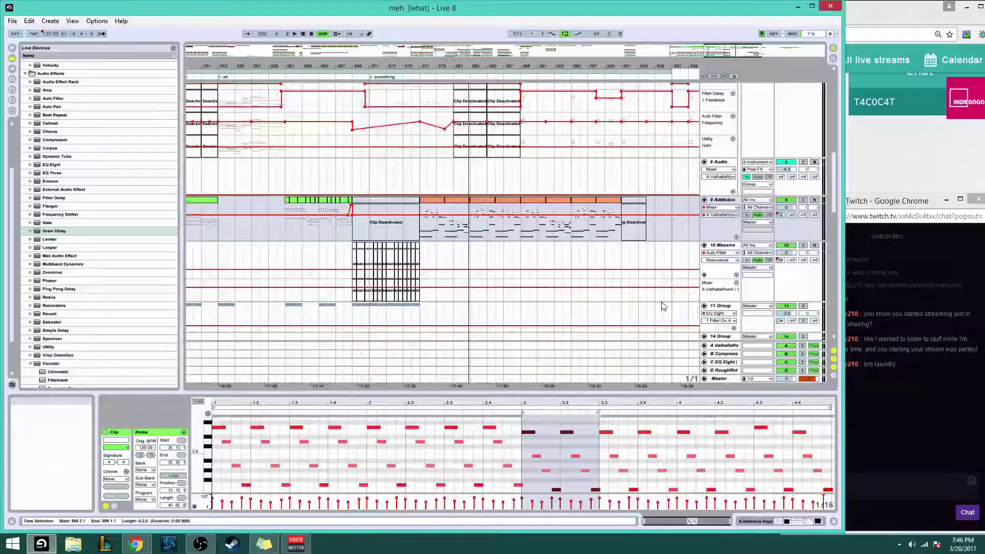
scroll(374, 287, "down", 2)
scroll(374, 288, "down", 10)
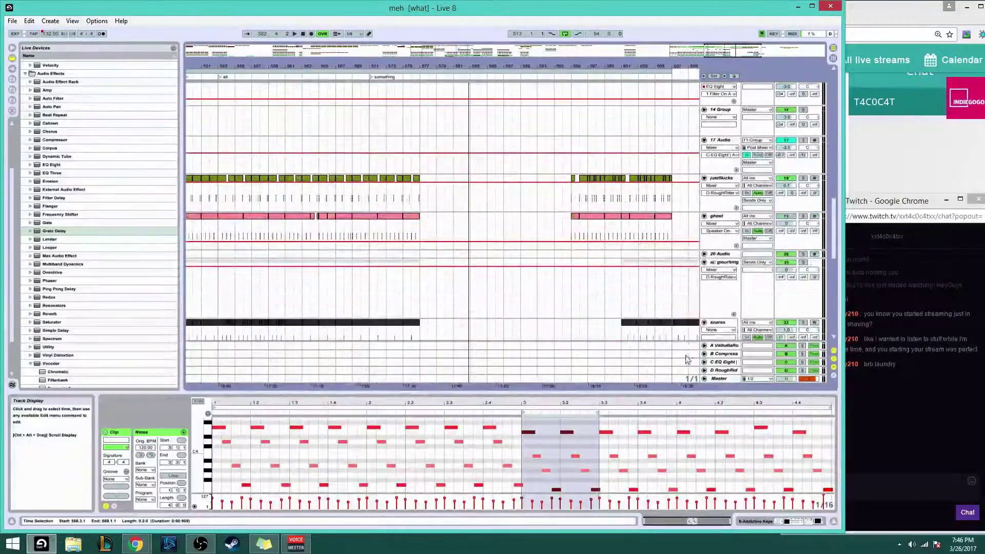
scroll(798, 283, "down", 5)
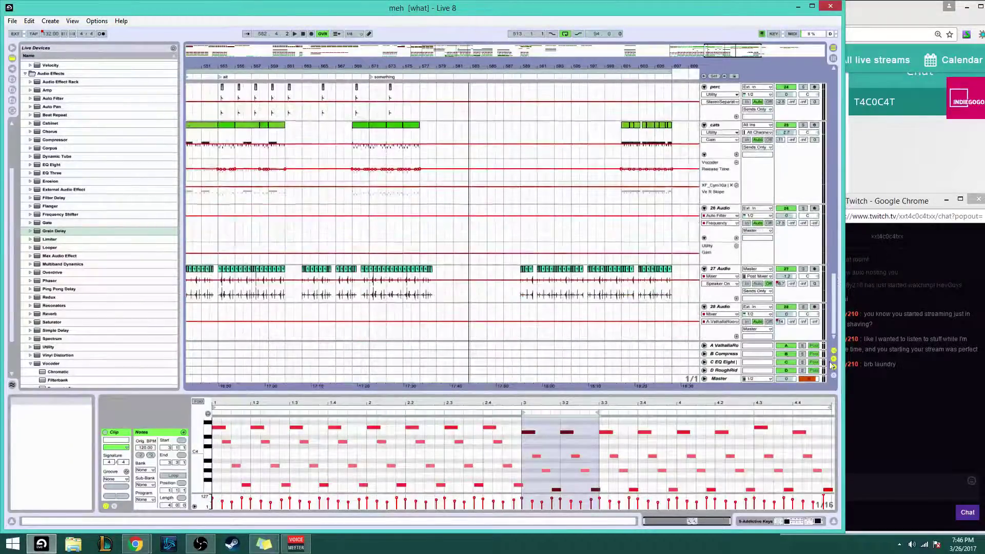
left_click(13, 21)
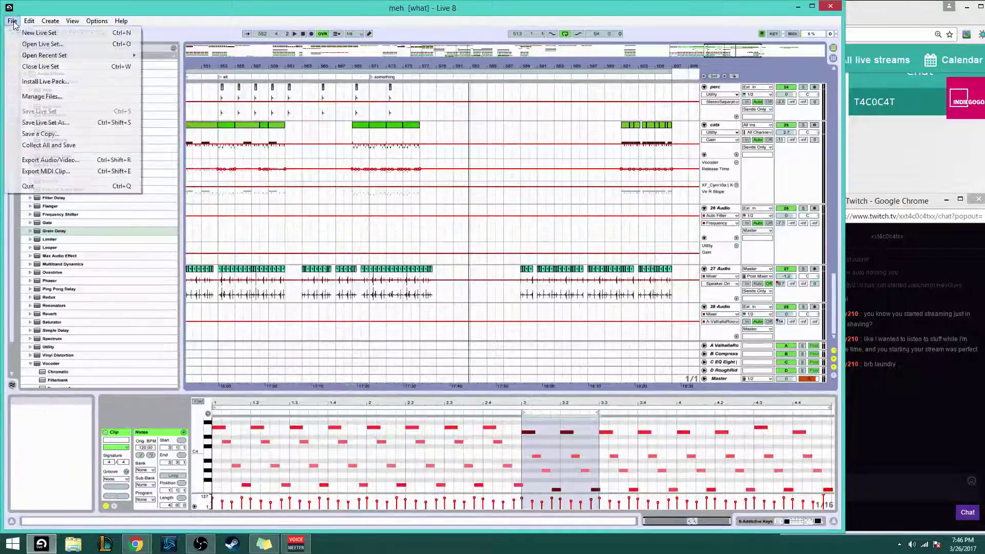
mouse_move(36, 58)
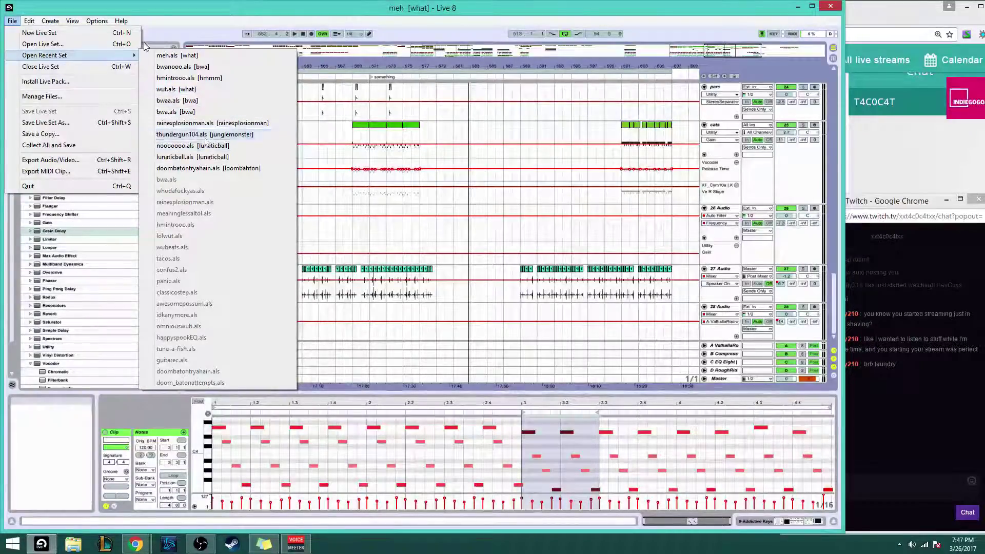
left_click(12, 21)
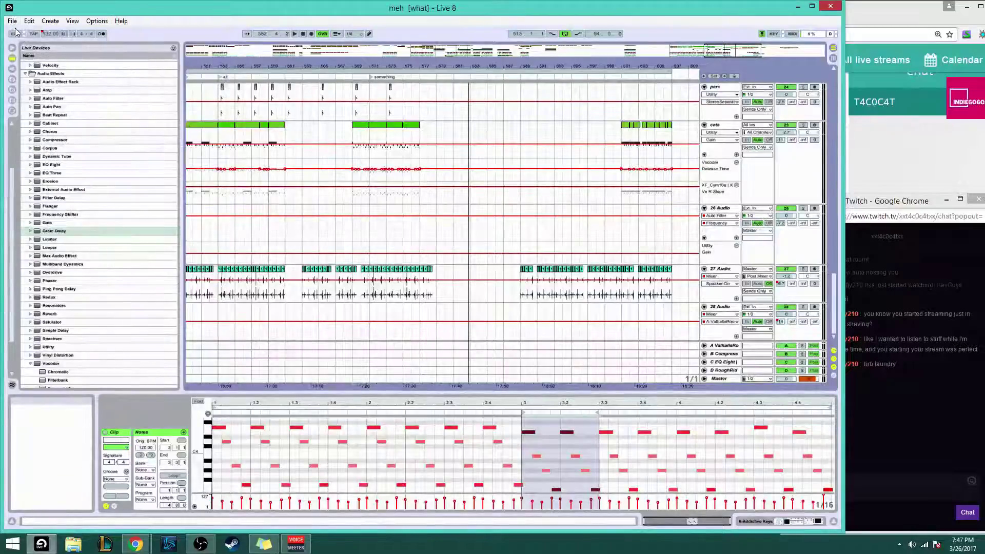
Open the Live Set whodafuckyas.als from the whodafuck Project folder inside "to be continued"
left_click(13, 21)
left_click(28, 39)
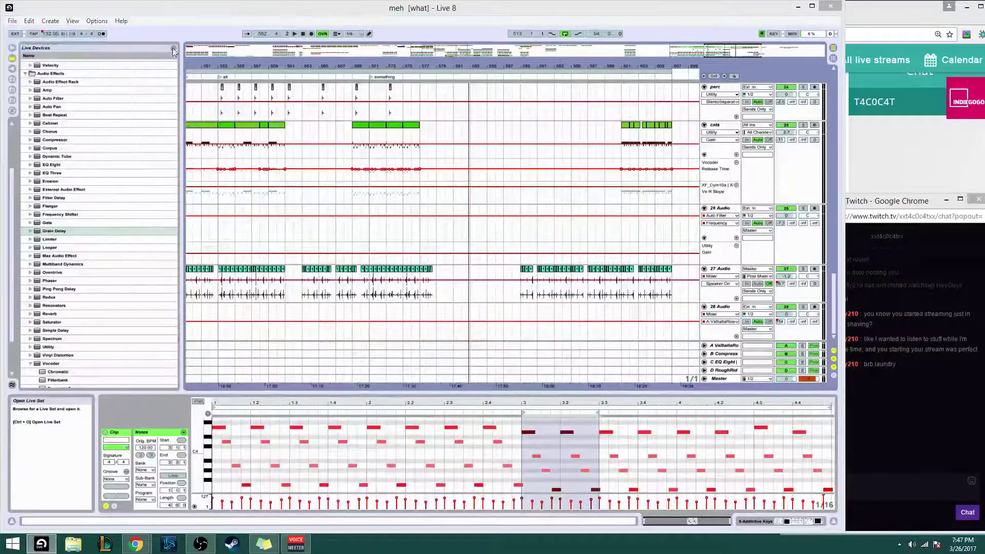
left_click(540, 162)
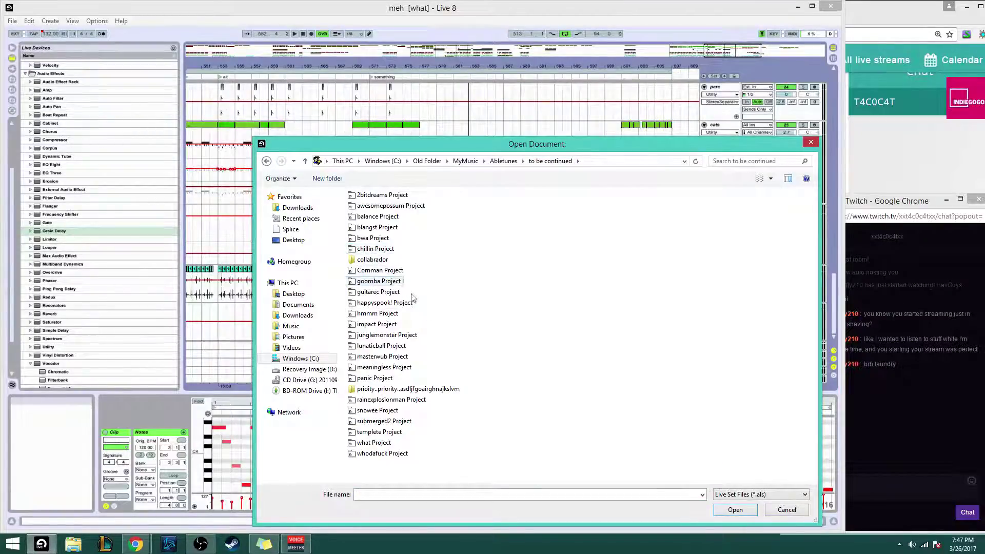
double_click(437, 390)
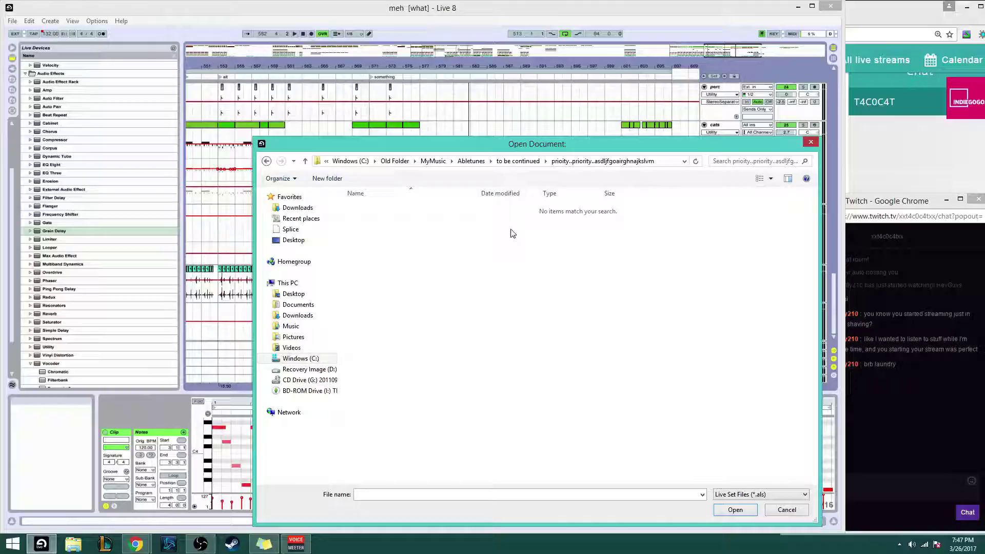
left_click(534, 163)
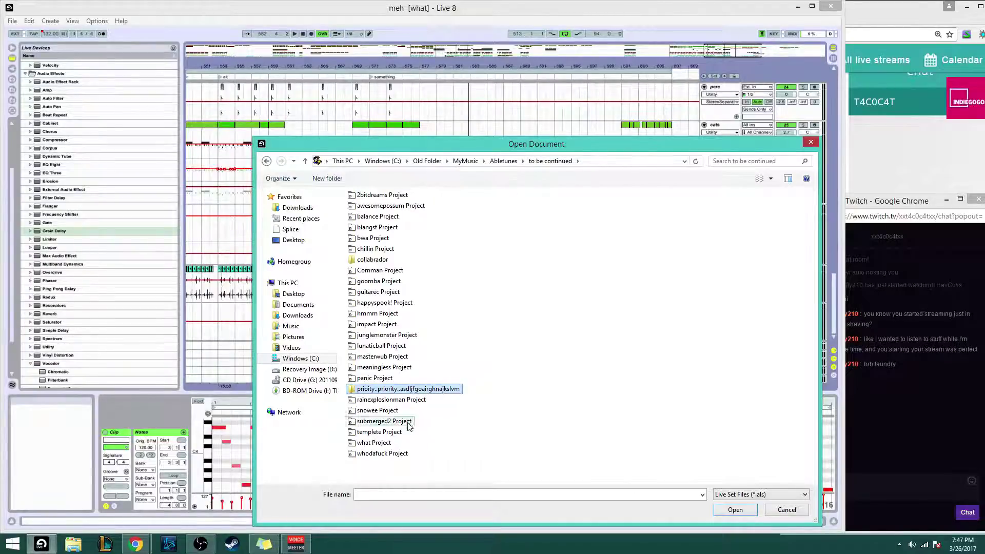
left_click(403, 453)
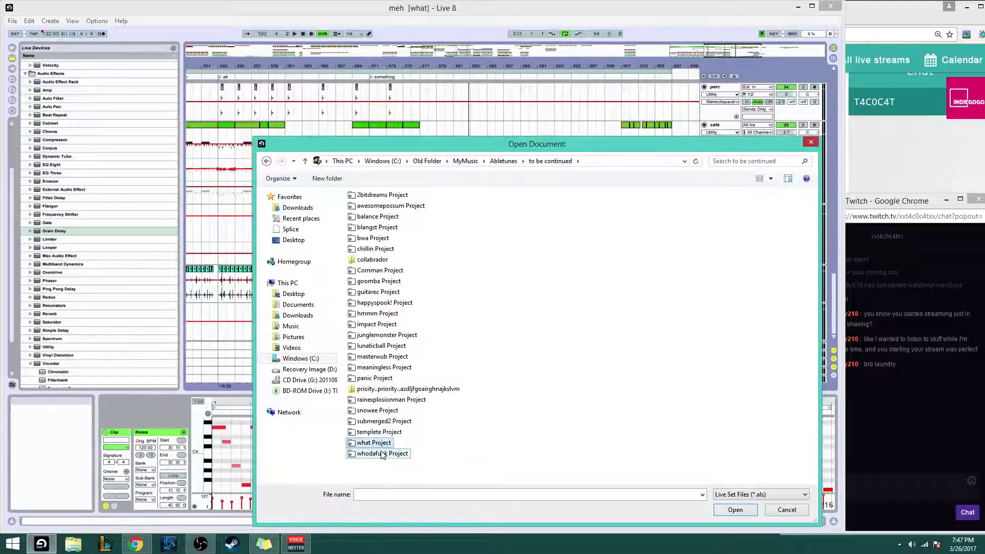
double_click(383, 454)
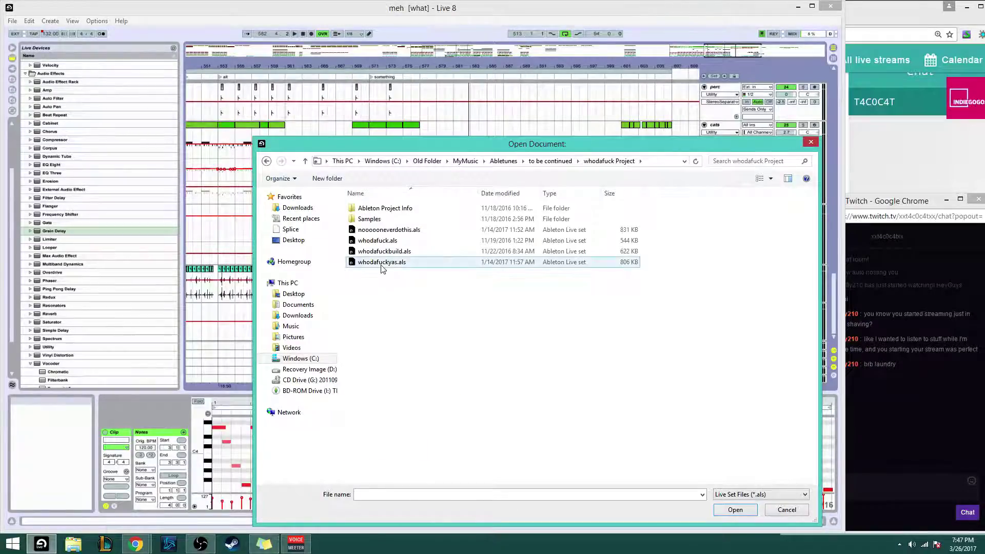
left_click(382, 264)
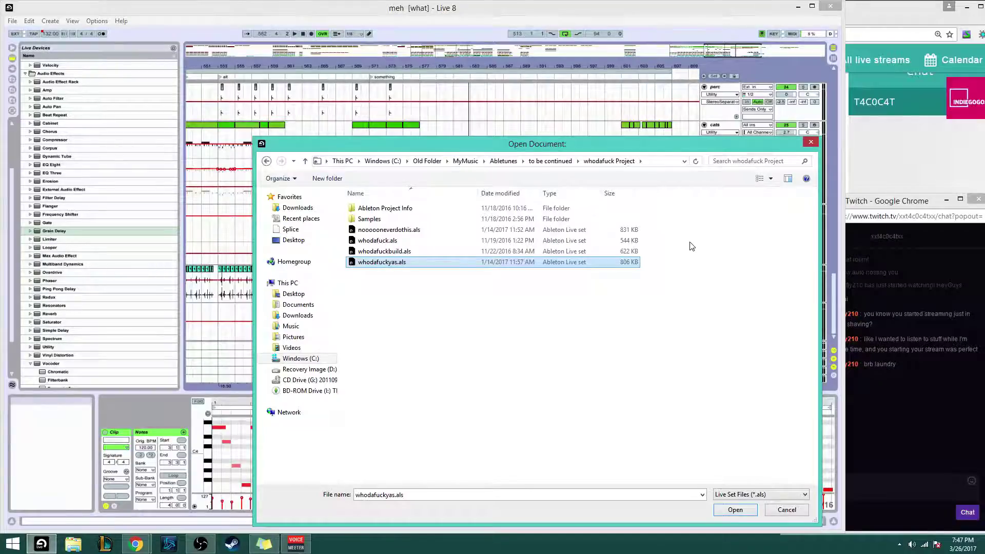
key("Return")
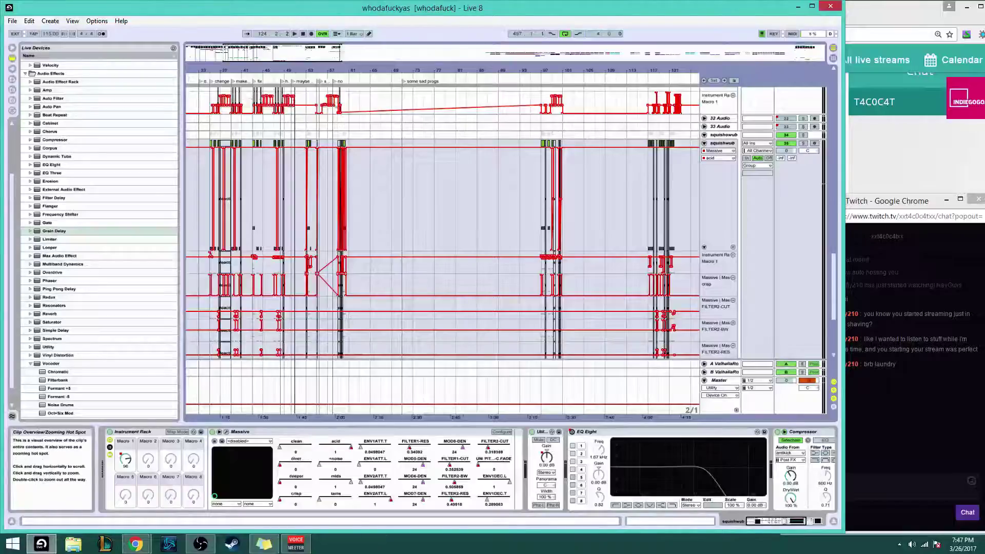
Show the opening sections of the arrangement and play it from bar 1
left_click_drag(247, 52, 224, 54)
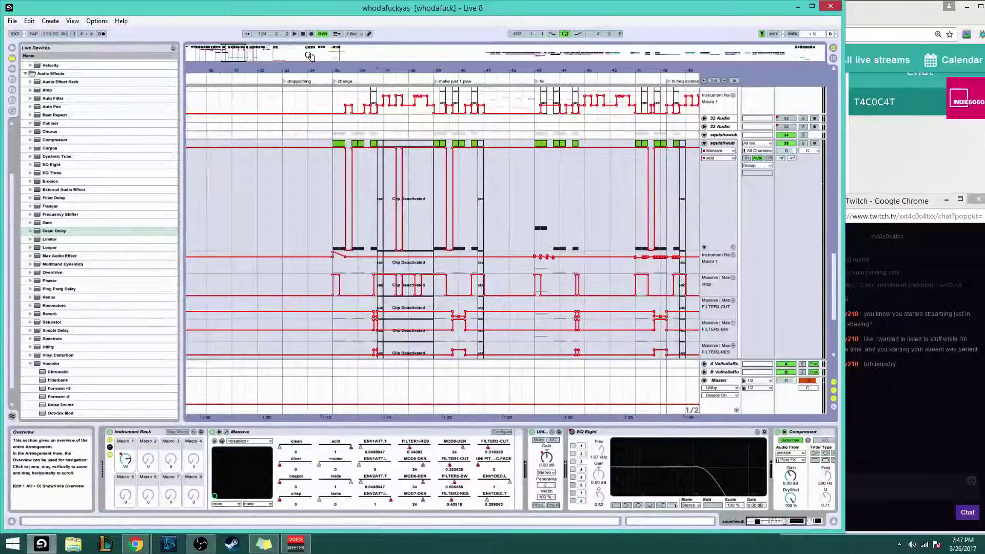
left_click_drag(311, 54, 262, 31)
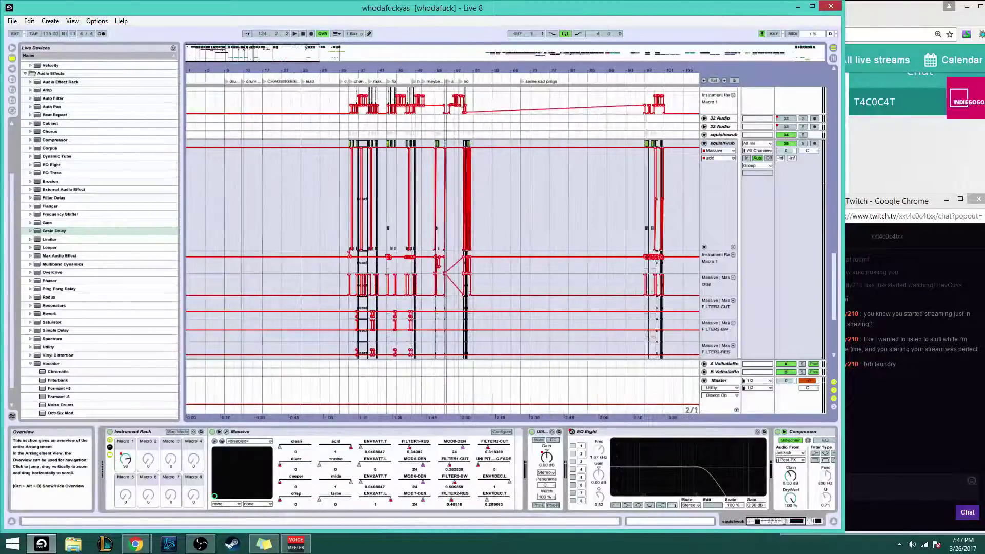
left_click(303, 35)
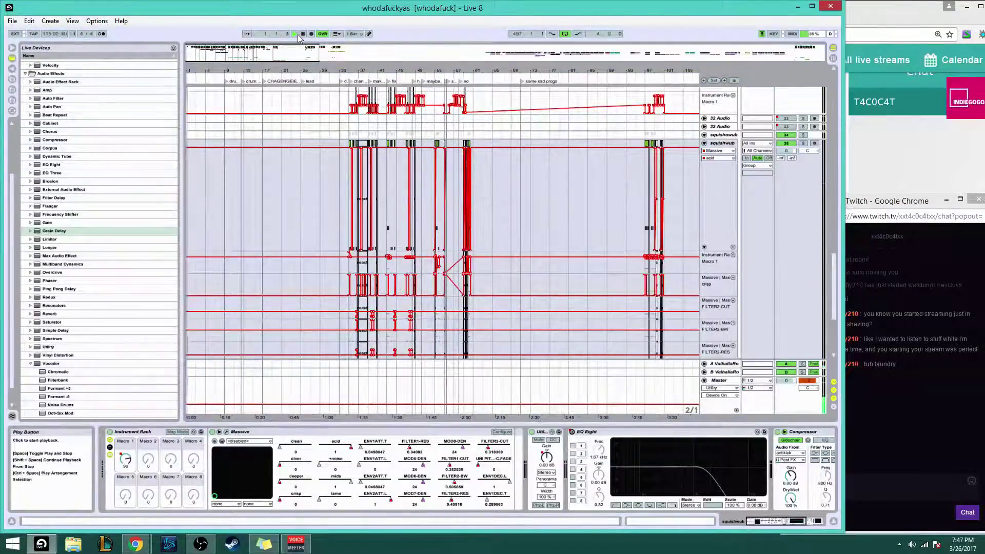
Fold the symmelody and wubbass hit groups and the kick and pluck lead tracks to compact the arrangement
scroll(297, 128, "up", 3)
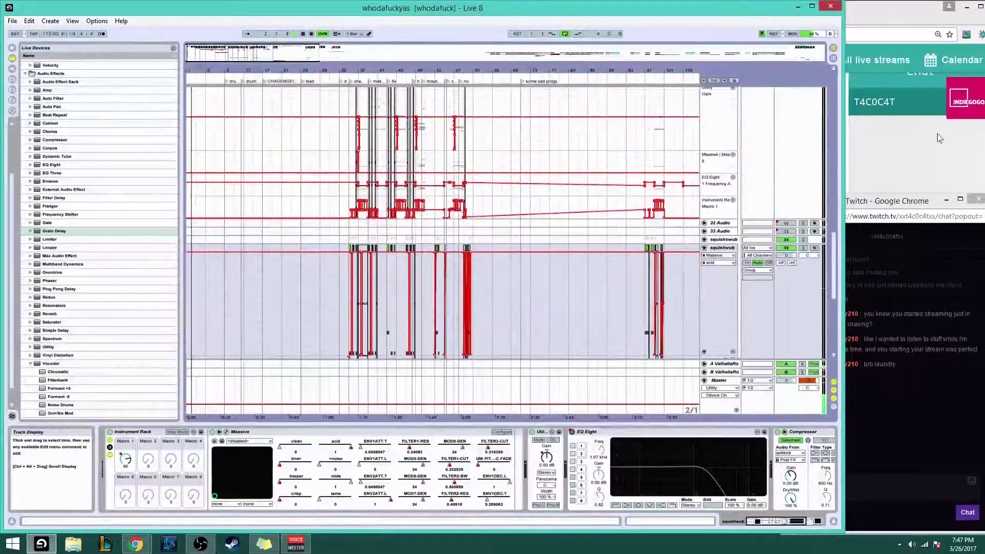
left_click_drag(834, 249, 846, 78)
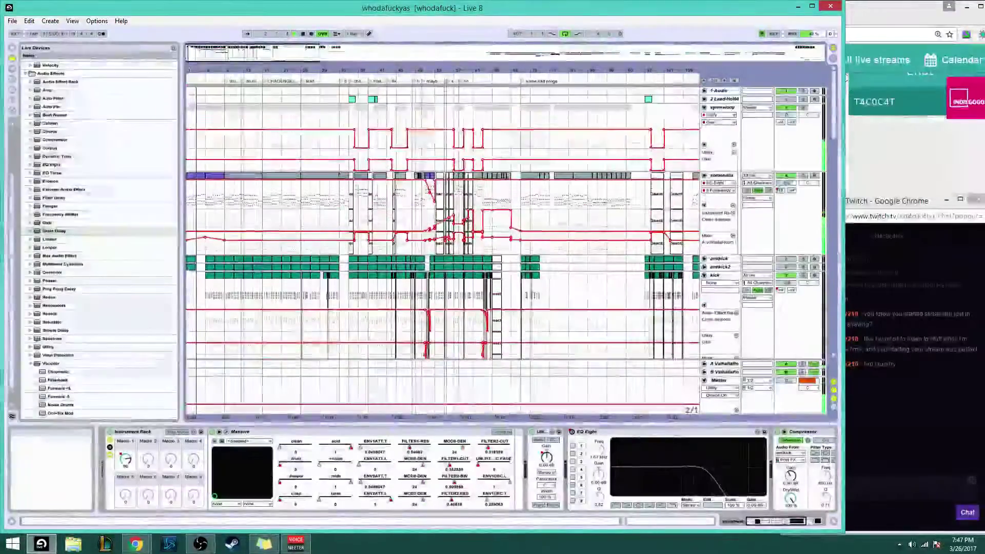
left_click(705, 107)
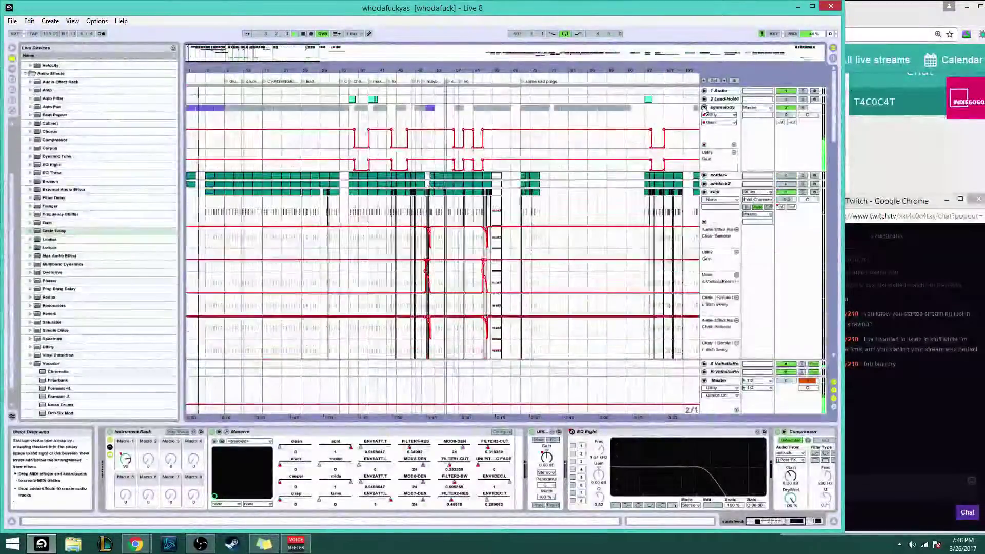
left_click(704, 193)
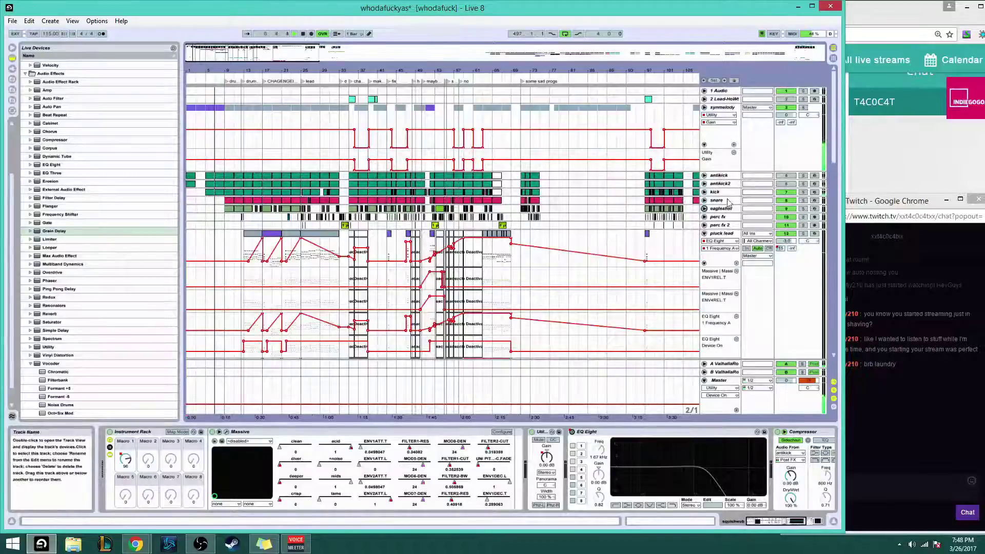
left_click(705, 233)
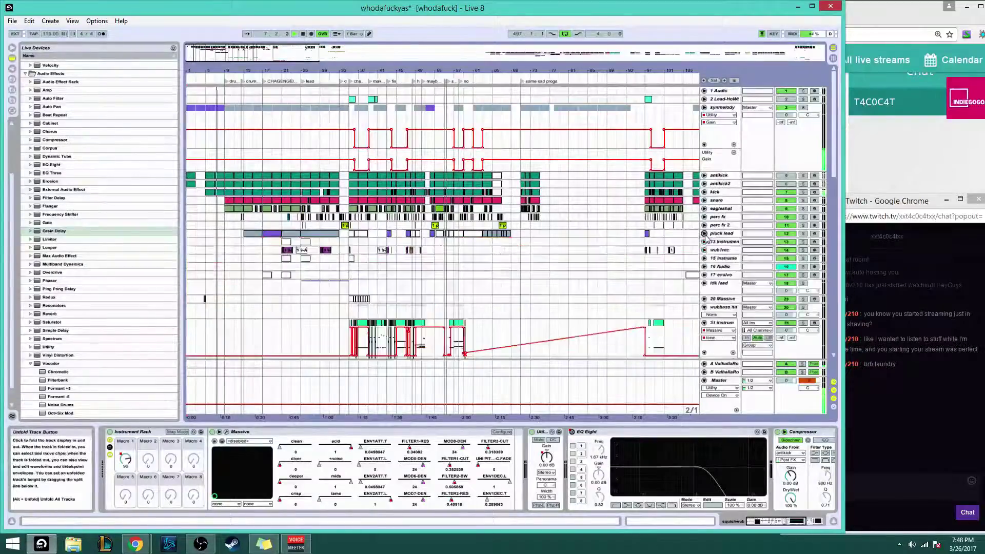
left_click(704, 284)
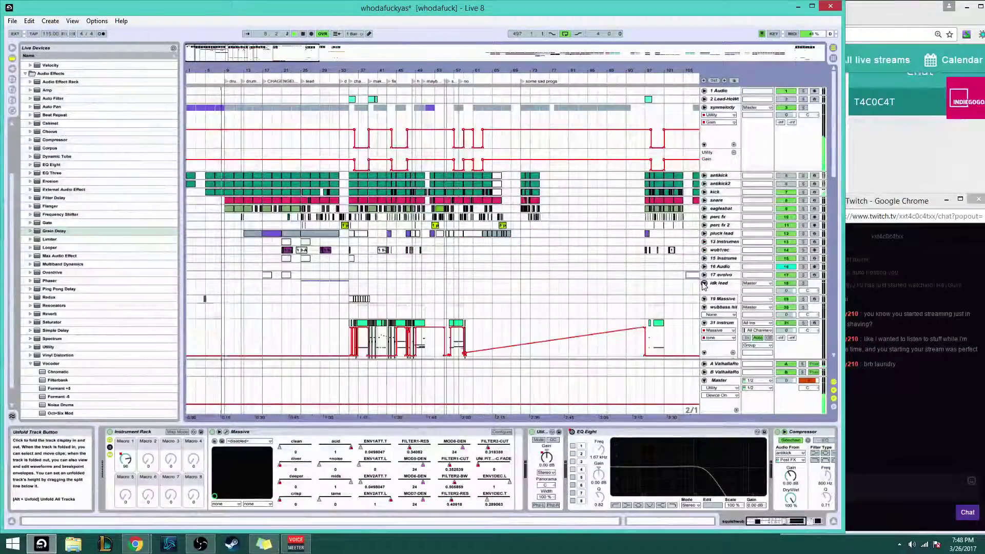
left_click(705, 307)
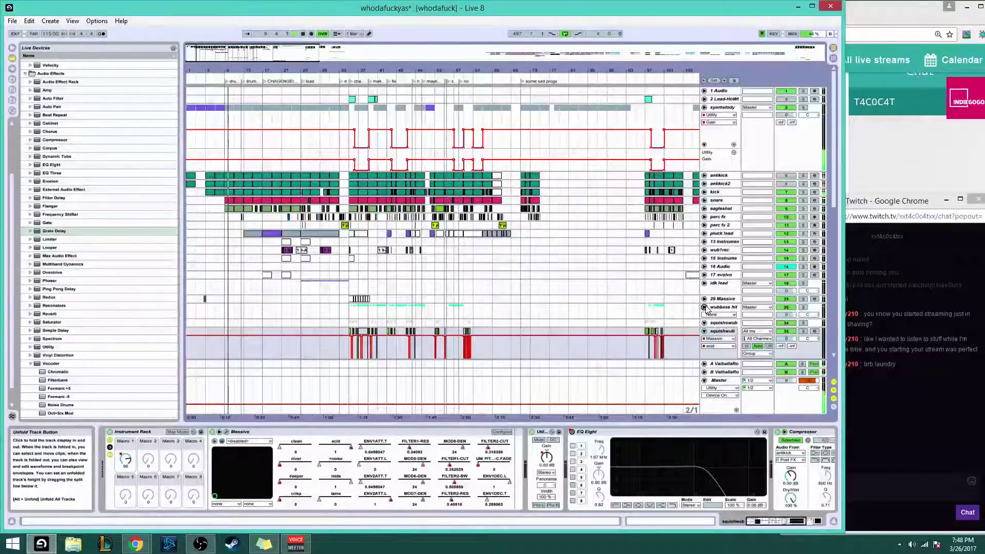
scroll(704, 308, "down", 3)
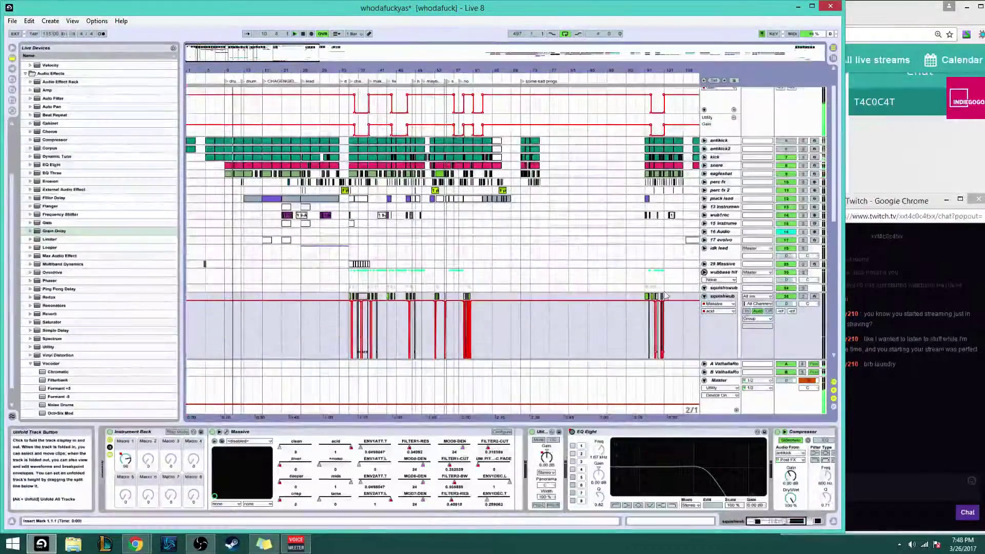
Switch to Chrome and open a new browser tab
left_click(844, 22)
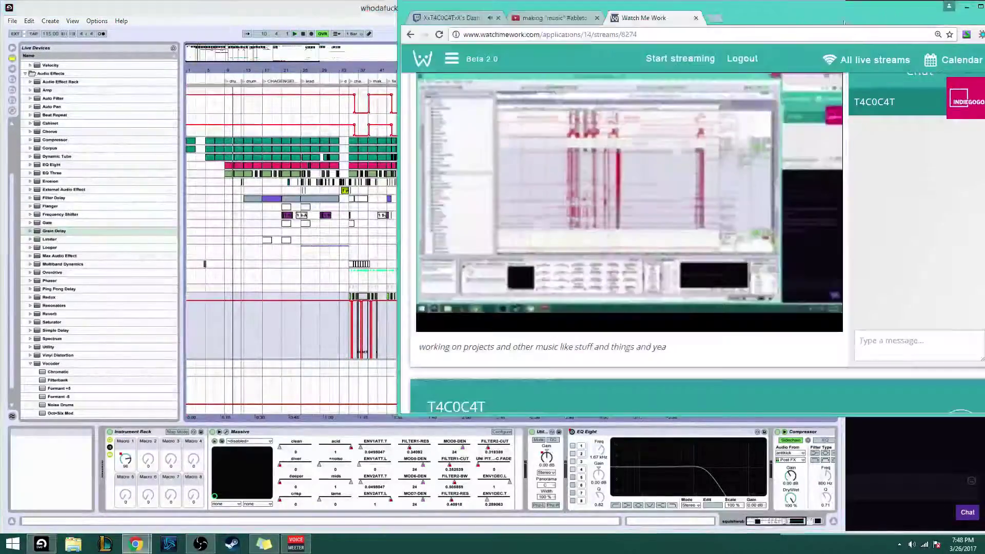
left_click(715, 21)
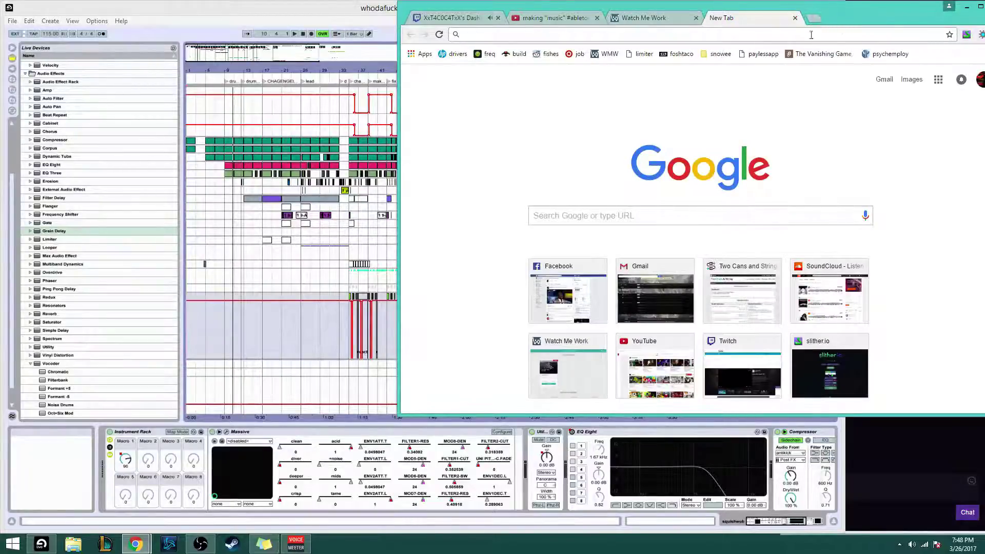
Switch back to Live and play the arrangement from the start of the symmelody group
left_click(340, 12)
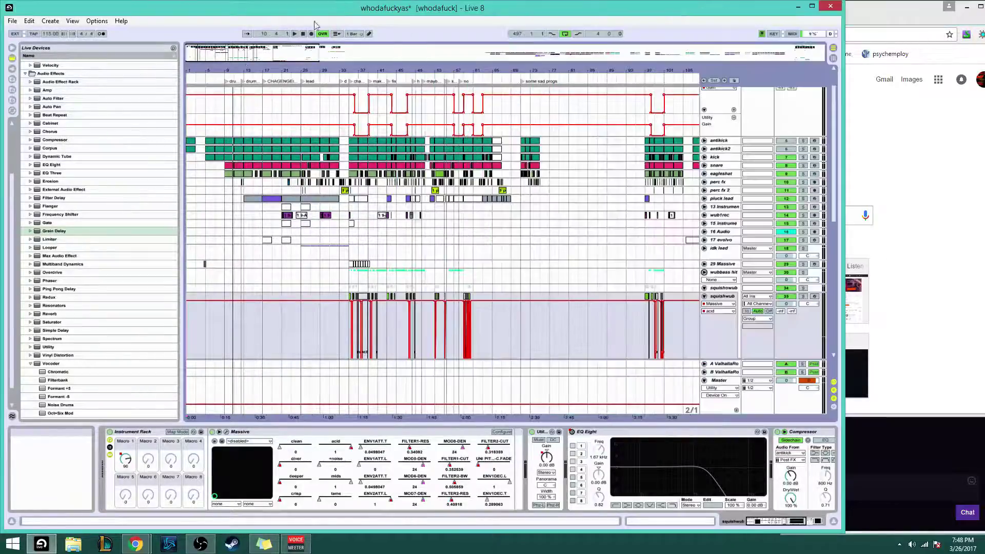
left_click(186, 112)
key("space")
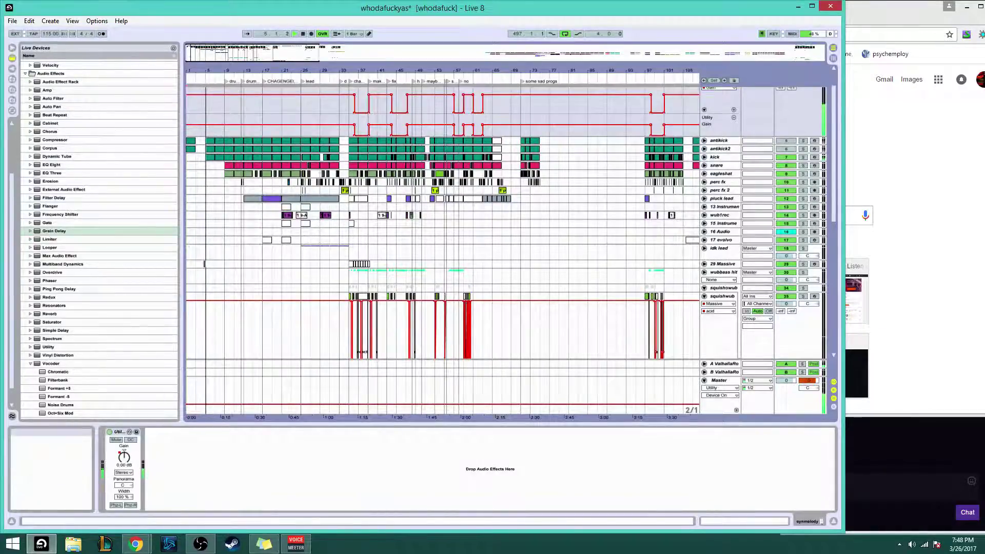
Check the Watch Me Work stream page in Chrome, then return to Live with the Twitch chat window in view
left_click(966, 6)
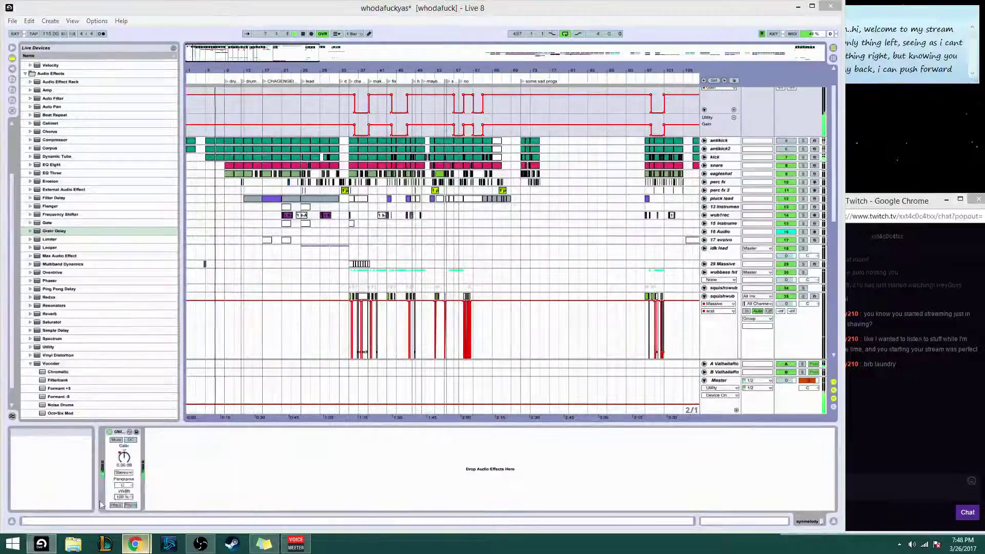
left_click(135, 543)
left_click(621, 18)
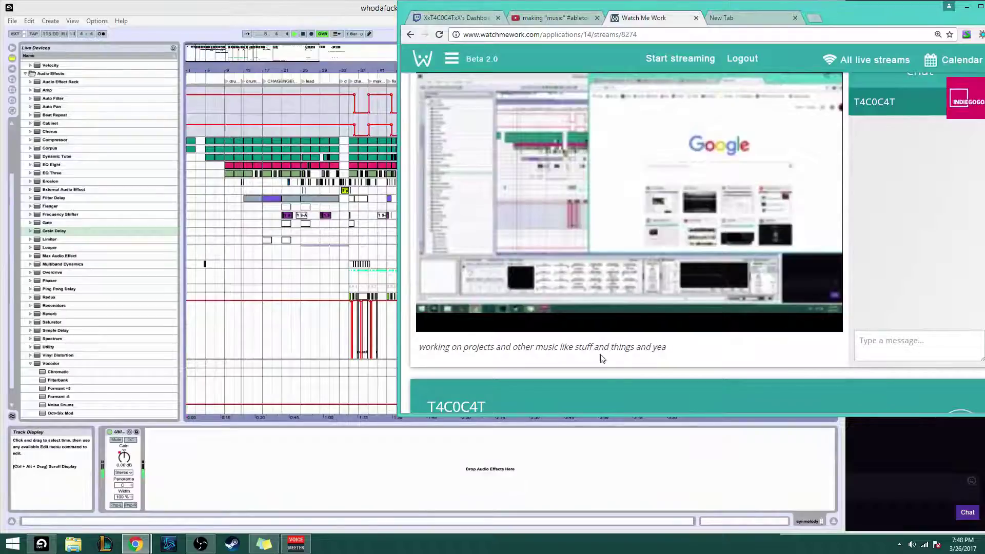
left_click(610, 459)
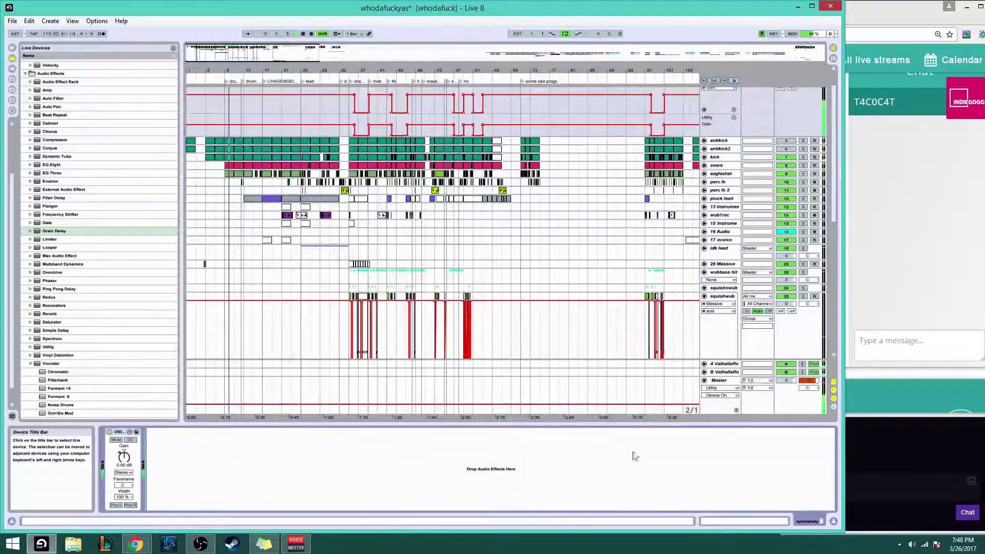
left_click(890, 448)
left_click(721, 465)
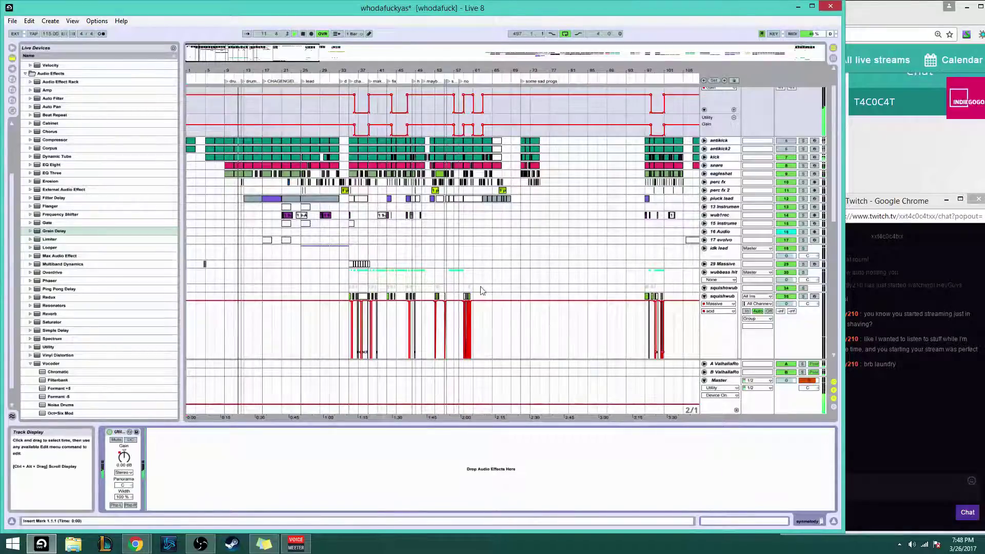
Unfold the idk lead group and examine the notes of the 19 Massive clip while replaying the section before the change marker
left_click_drag(256, 54, 238, 68)
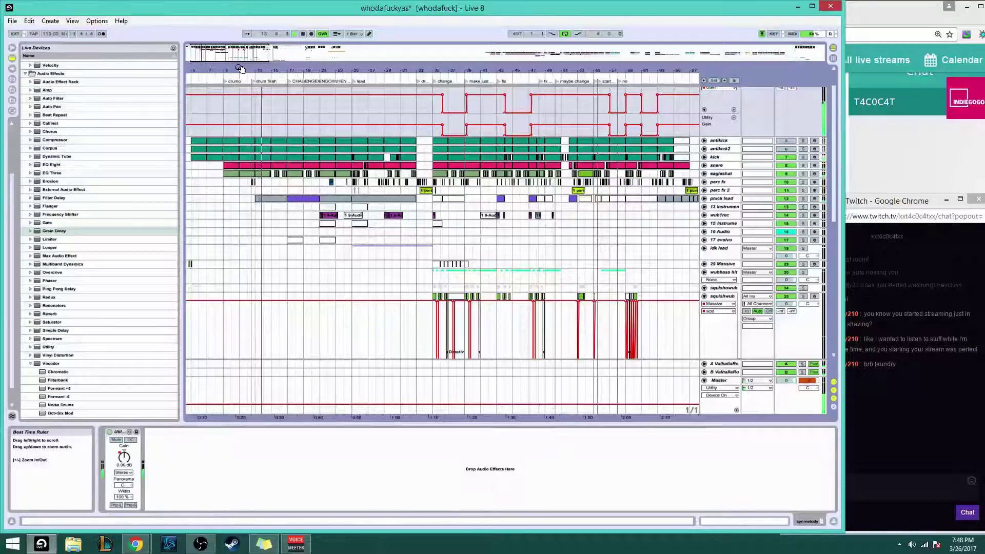
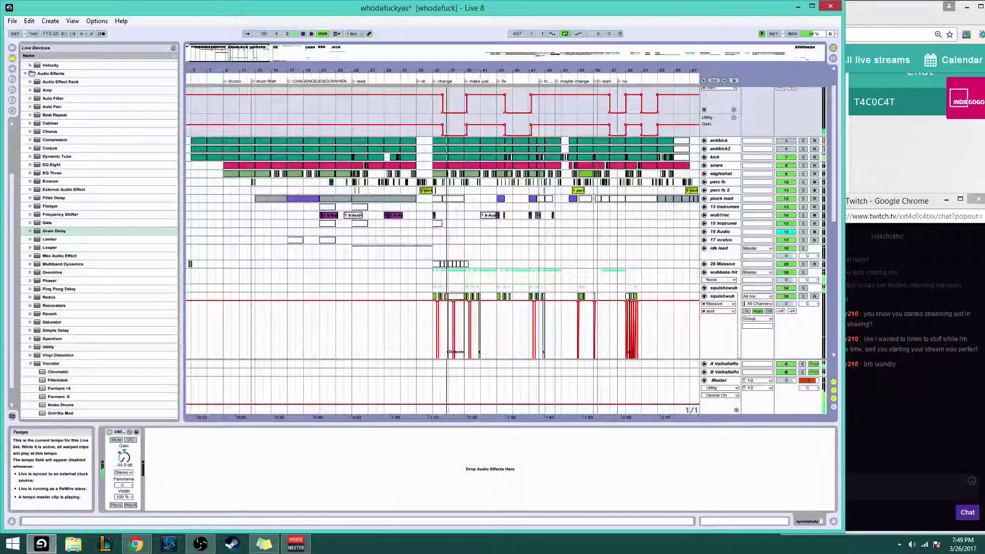
scroll(583, 209, "down", 3)
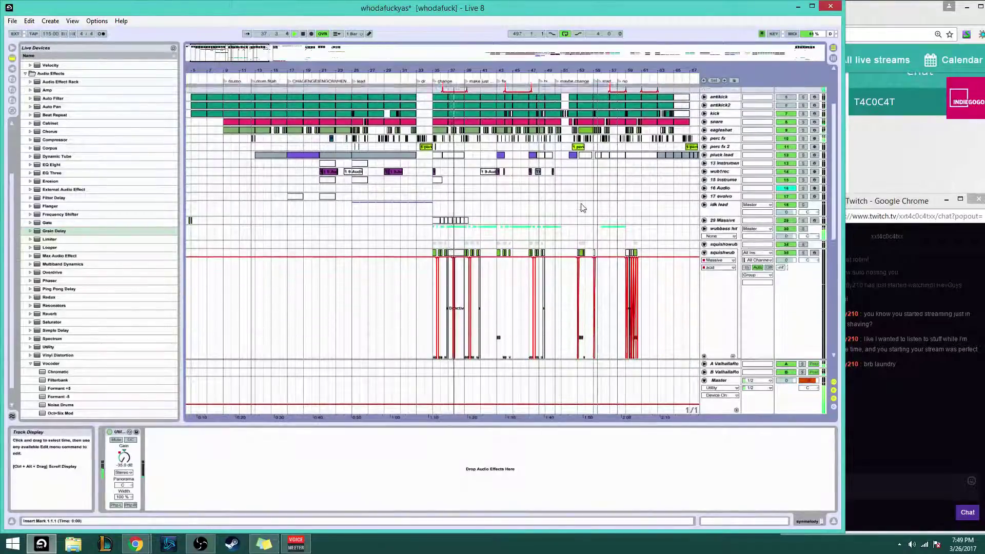
left_click(704, 186)
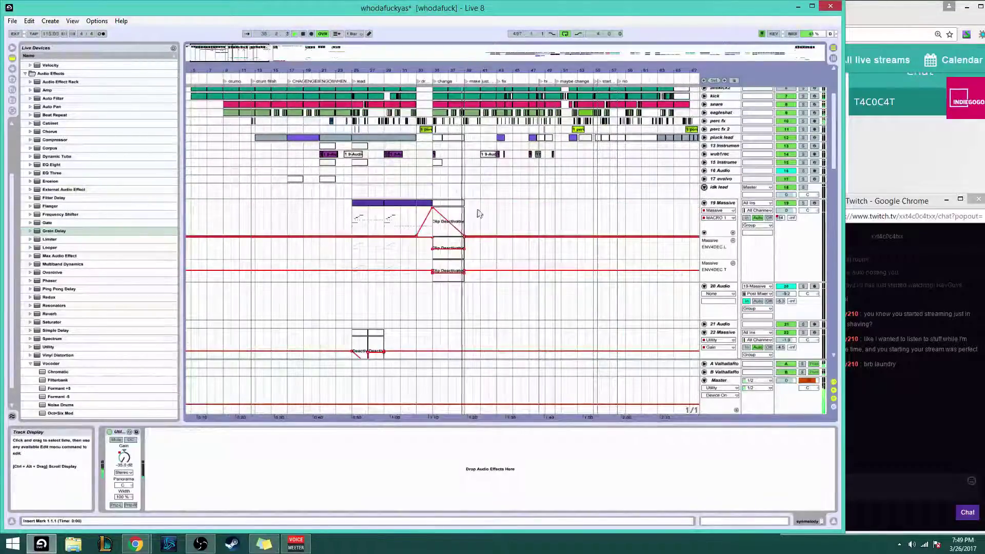
left_click_drag(424, 209, 386, 277)
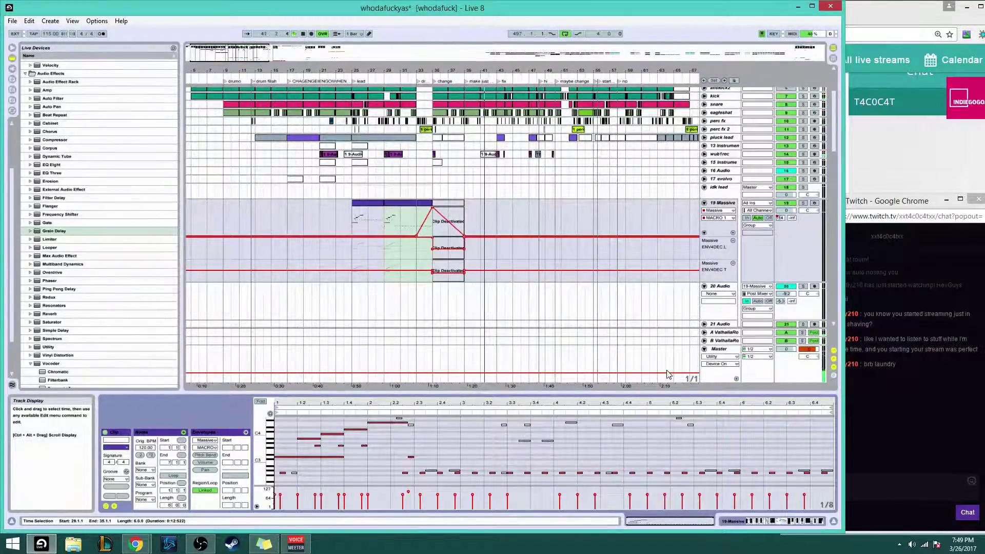
left_click(415, 222)
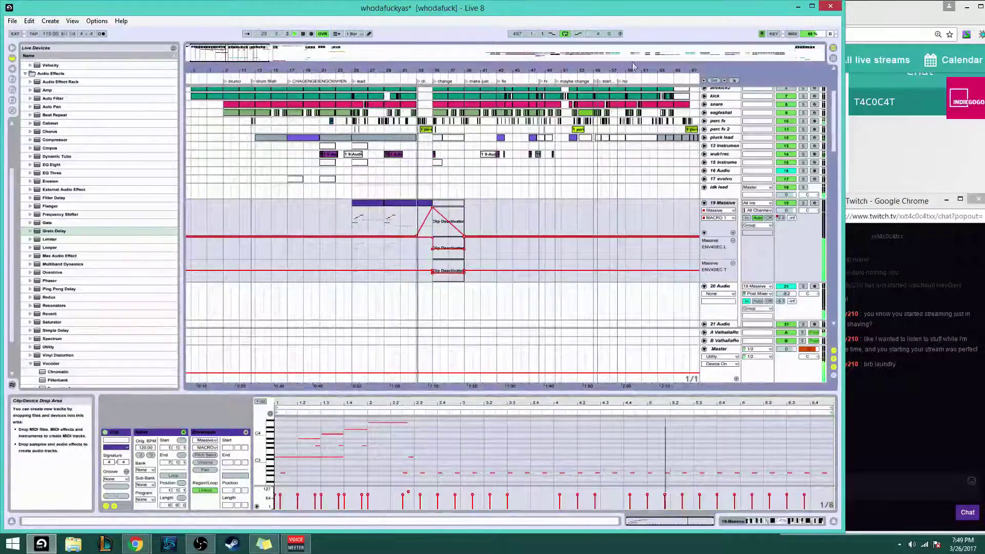
left_click(734, 465)
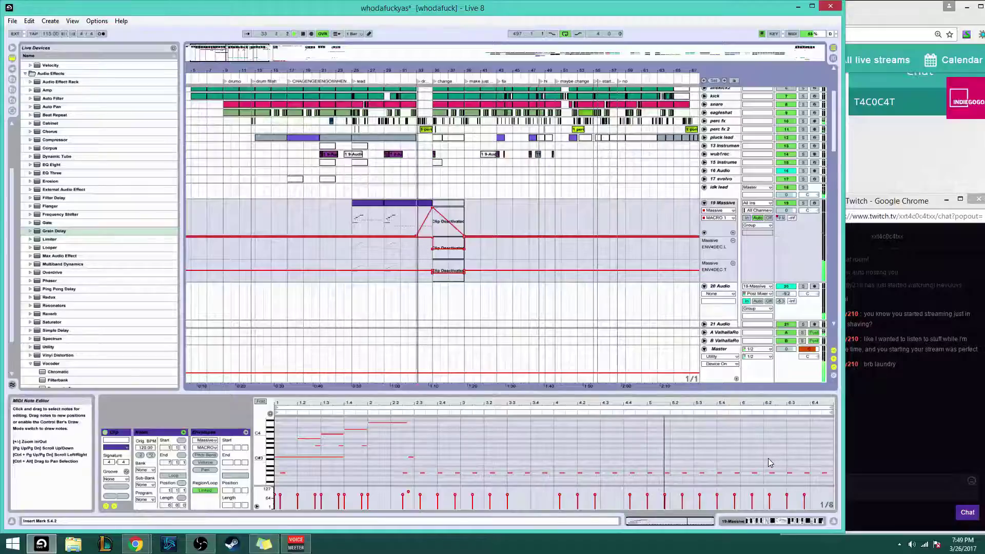
scroll(777, 460, "down", 3)
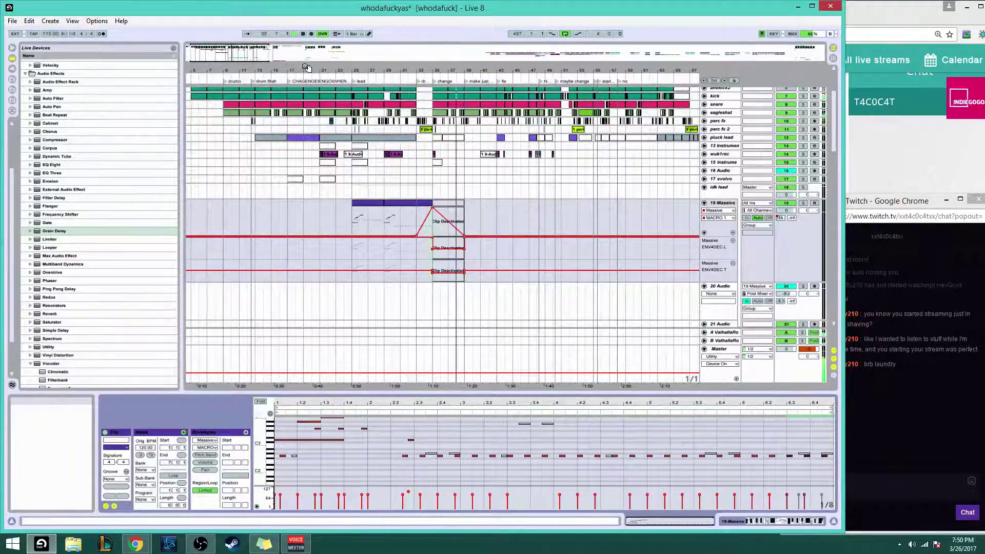
Fold the idk lead group and the squishwub group to compact the arrangement
left_click_drag(231, 55, 244, 128)
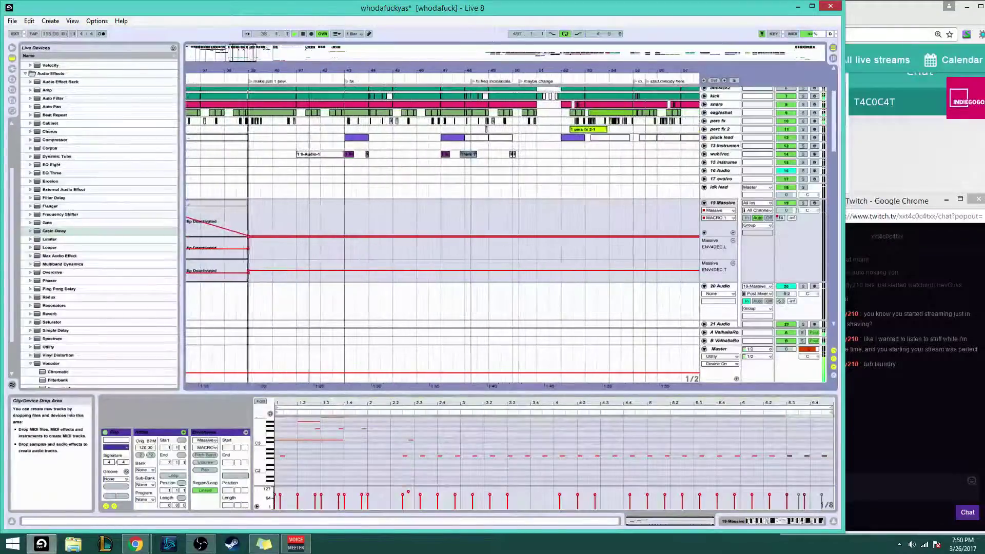
left_click_drag(502, 70, 356, 43)
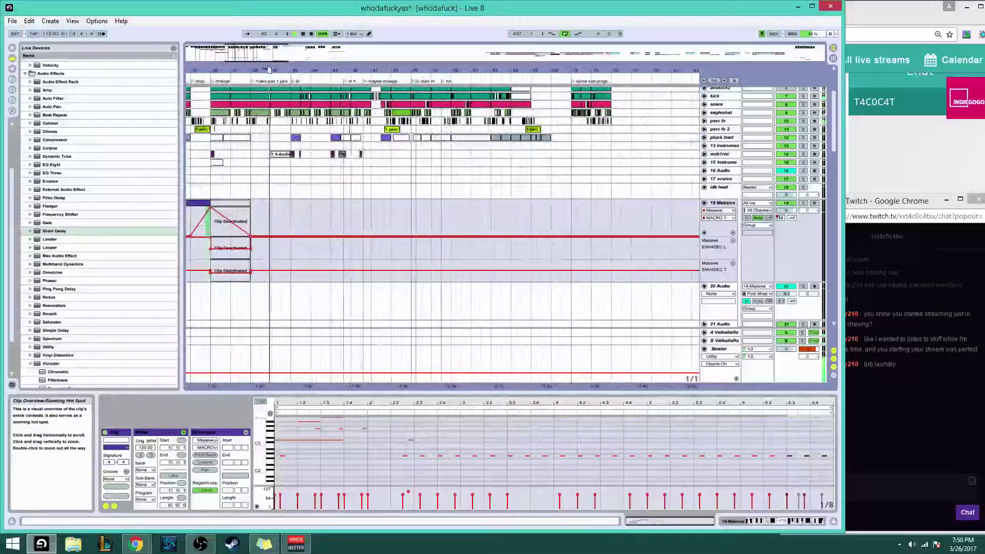
scroll(618, 145, "up", 1)
left_click_drag(303, 70, 400, 70)
left_click(705, 214)
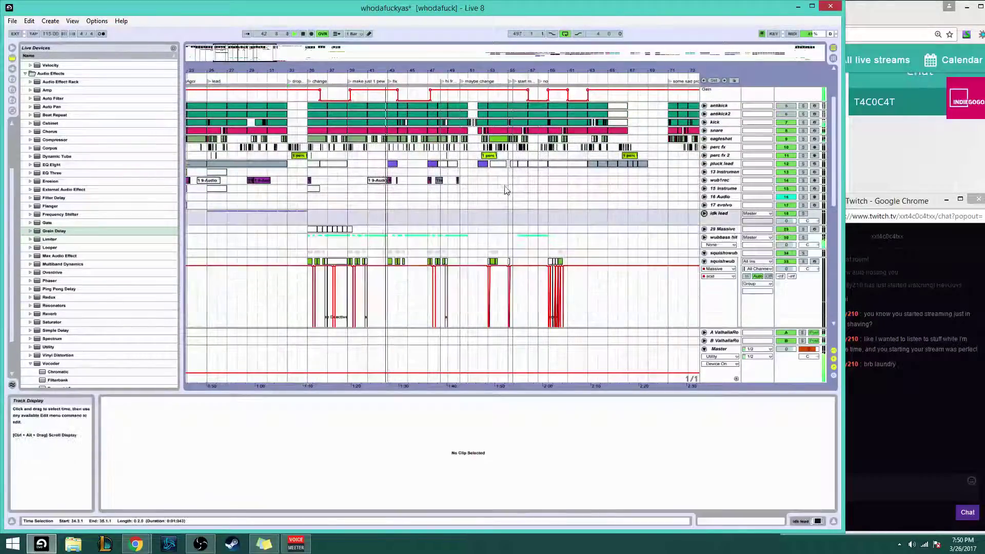
scroll(506, 190, "up", 3)
scroll(658, 229, "down", 4)
left_click(705, 245)
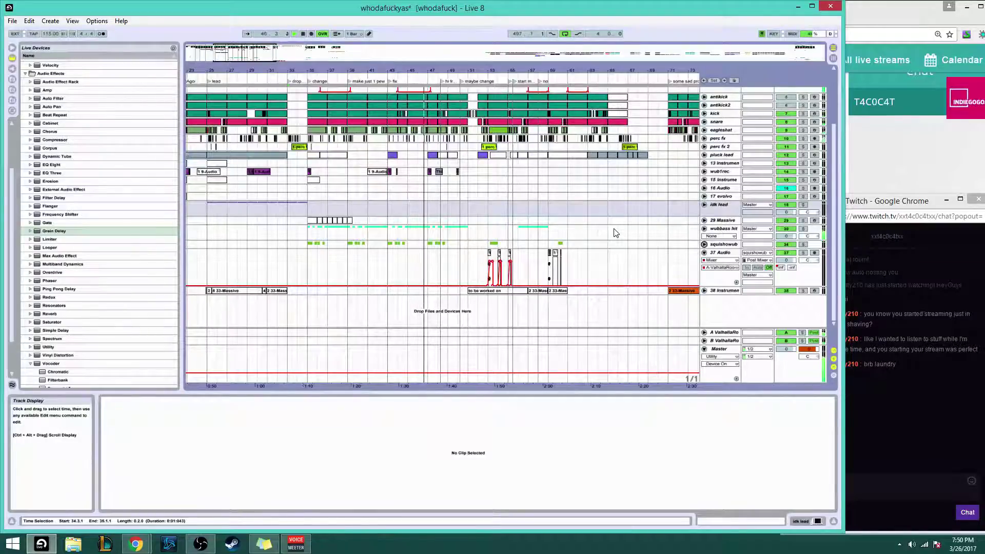
scroll(613, 234, "up", 3)
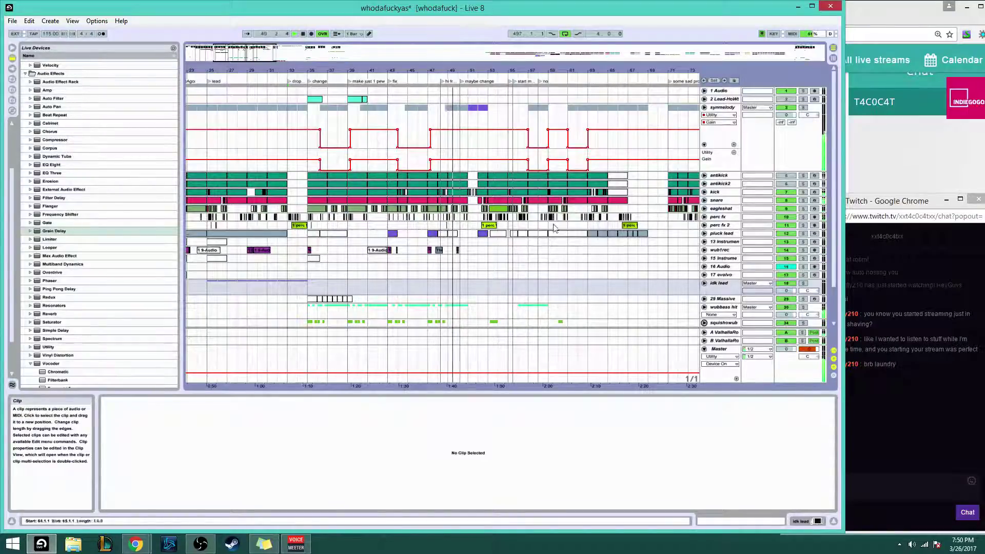
Unfold the symmelody group and deactivate the two purple clips across bars 51 to 53 on its melody track
left_click_drag(264, 59, 317, 120)
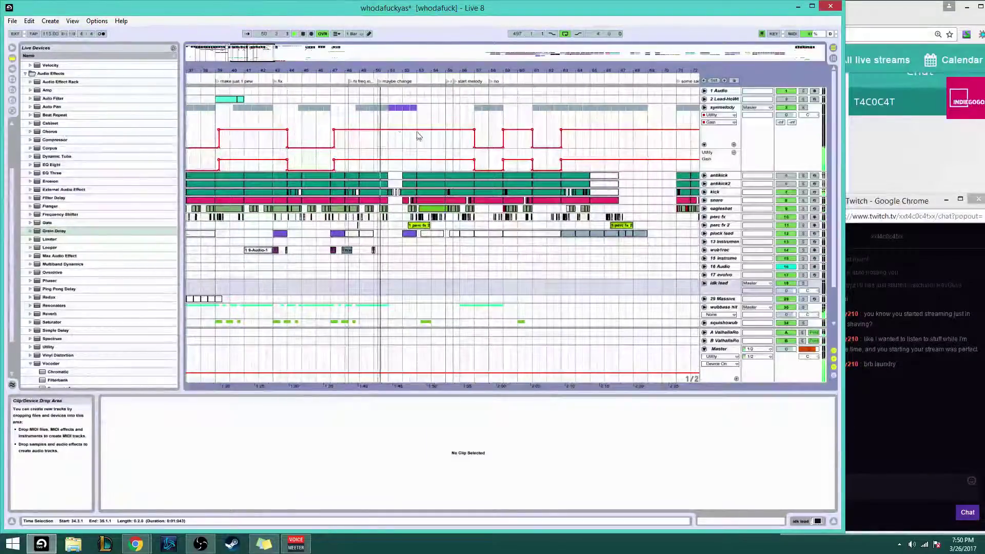
left_click(391, 125)
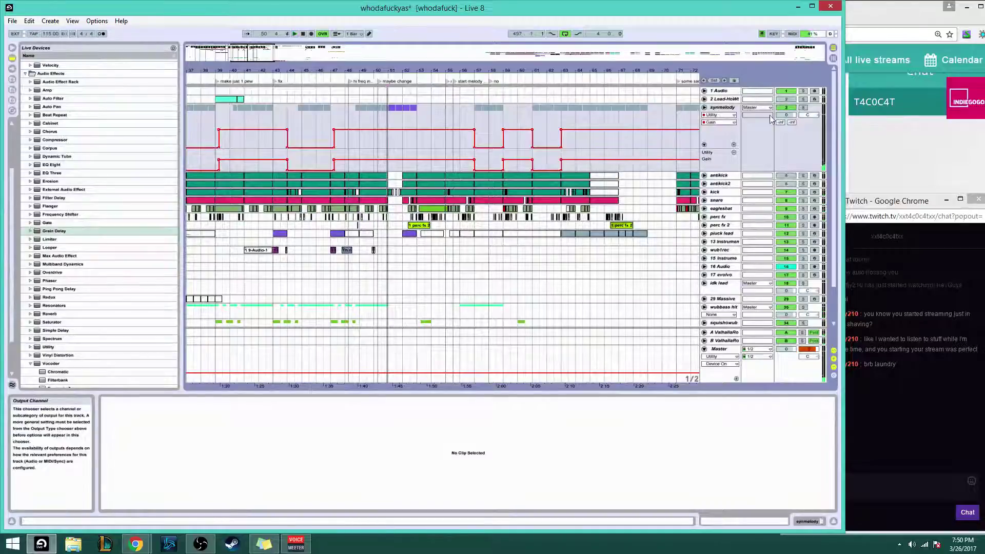
left_click(704, 107)
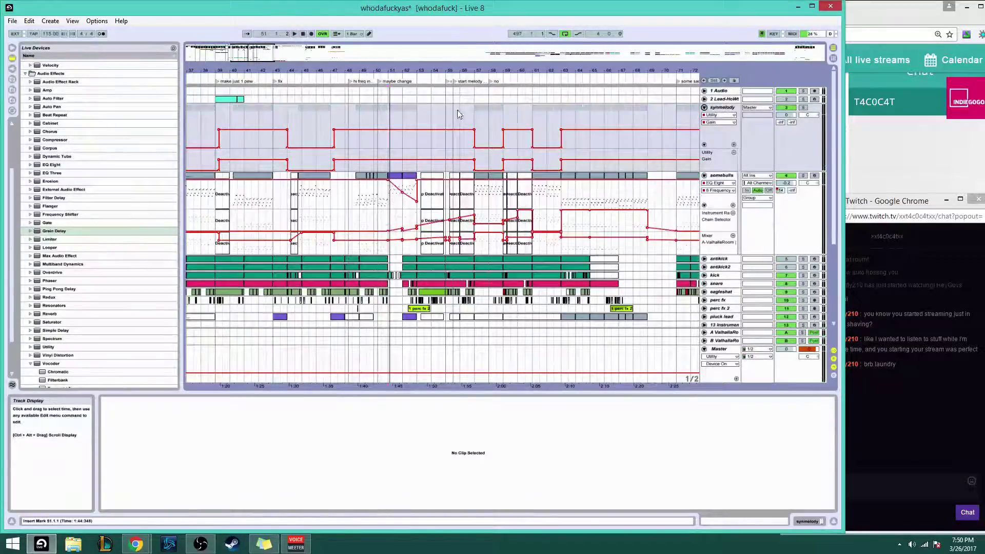
left_click(395, 176)
left_click(406, 177, "shift")
right_click(406, 177)
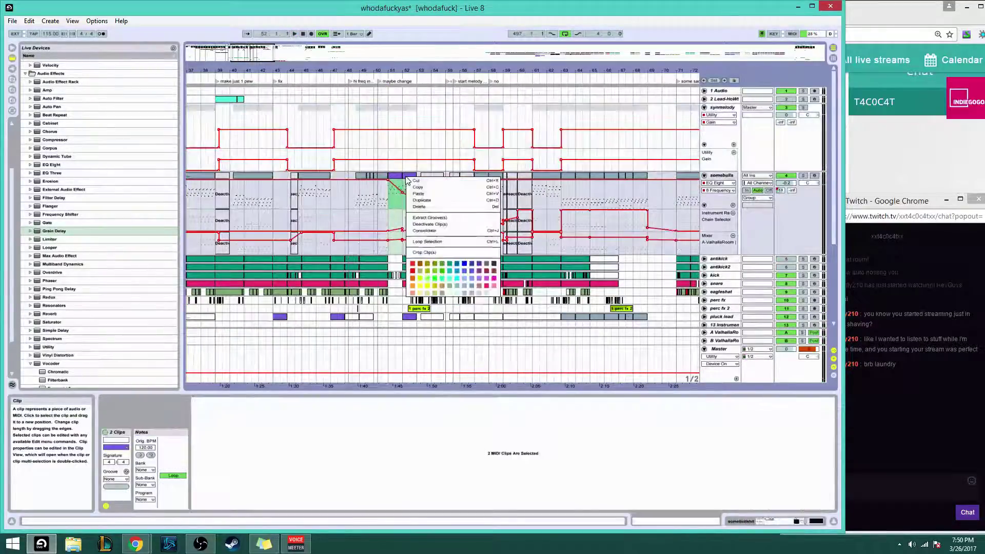
left_click(416, 224)
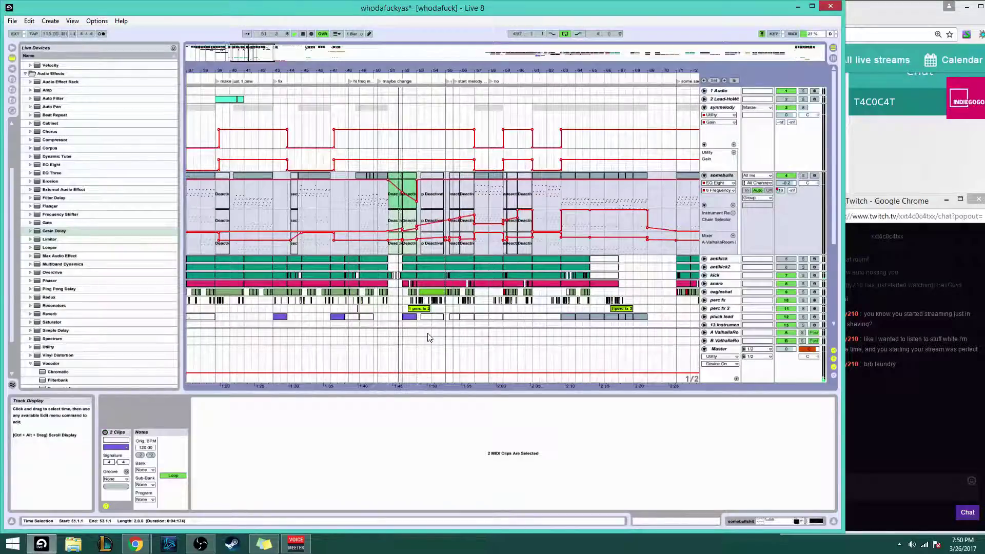
Deactivate the purple pluck lead clip at bar 52 and replay the arrangement from bar 47
right_click(408, 317)
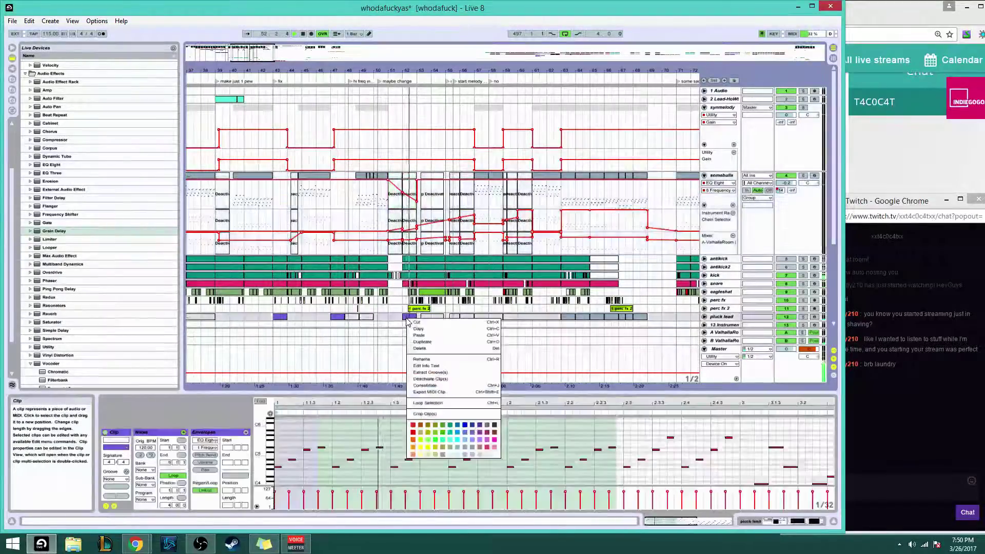
left_click(437, 379)
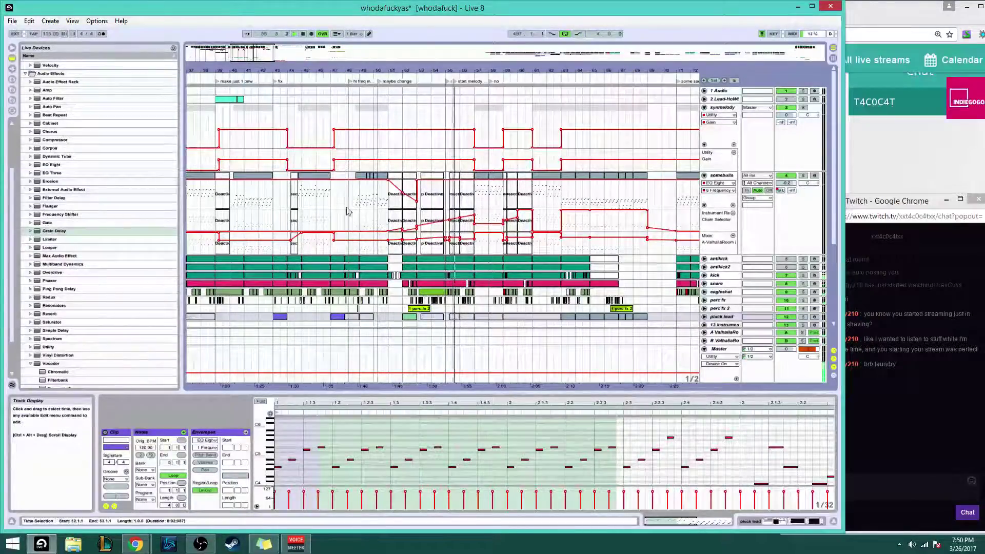
left_click(405, 282)
scroll(405, 282, "down", 3)
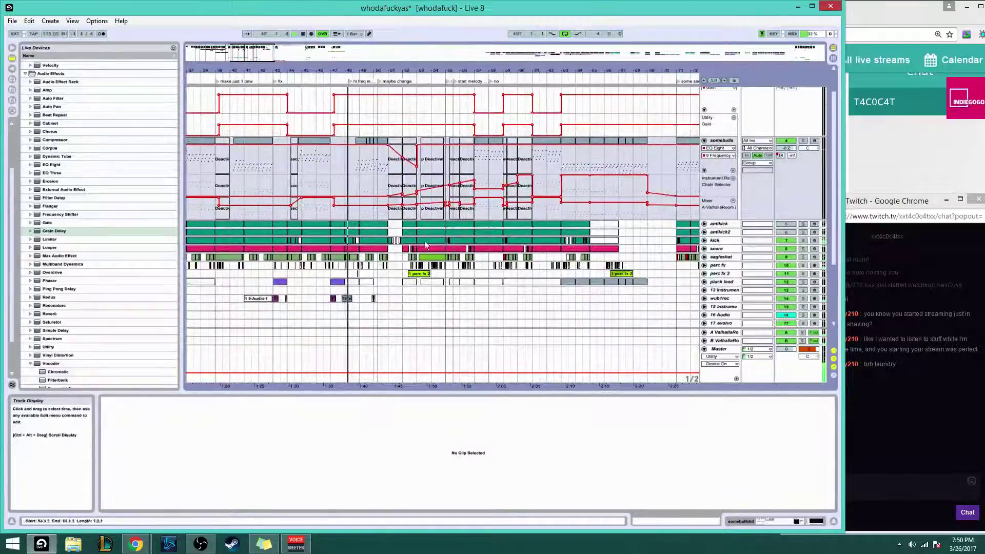
Play the arrangement from bar 34.3, just before the change marker, with the melody clip's notes in view
left_click_drag(249, 60, 246, 54)
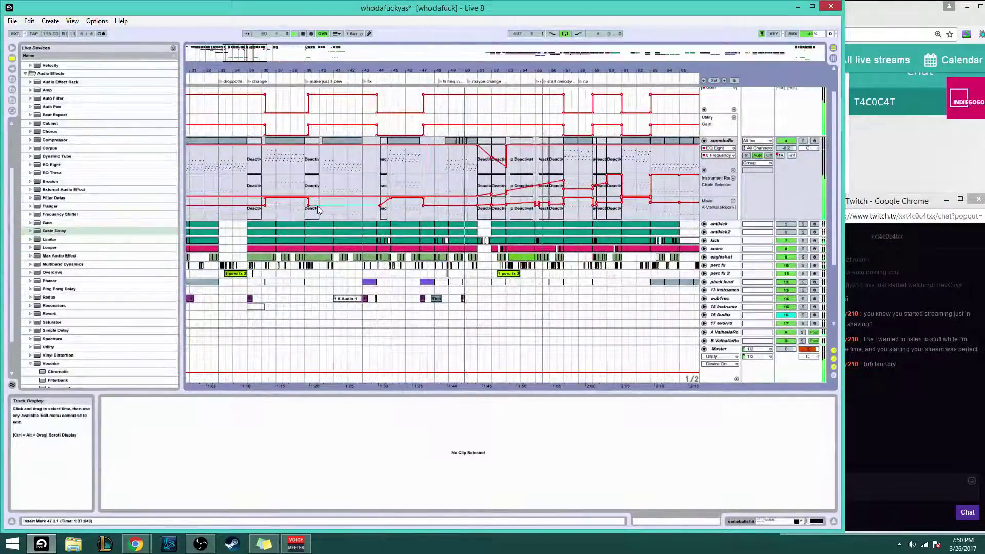
key("space")
left_click(240, 172)
key("space")
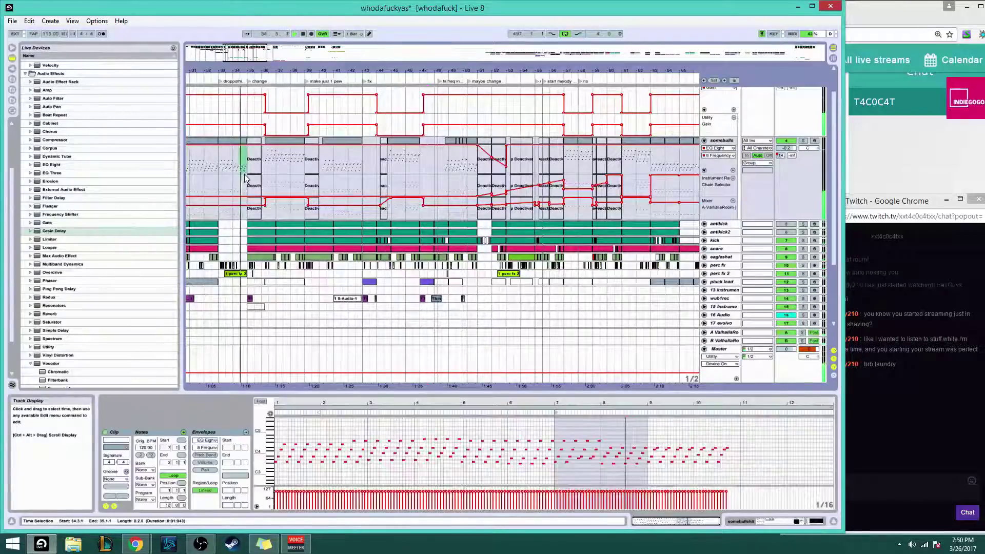
left_click(247, 178)
Select the drum clips from antikick to perc fx across bars 35 to 39, then those across bars 39 to 41
left_click(284, 225)
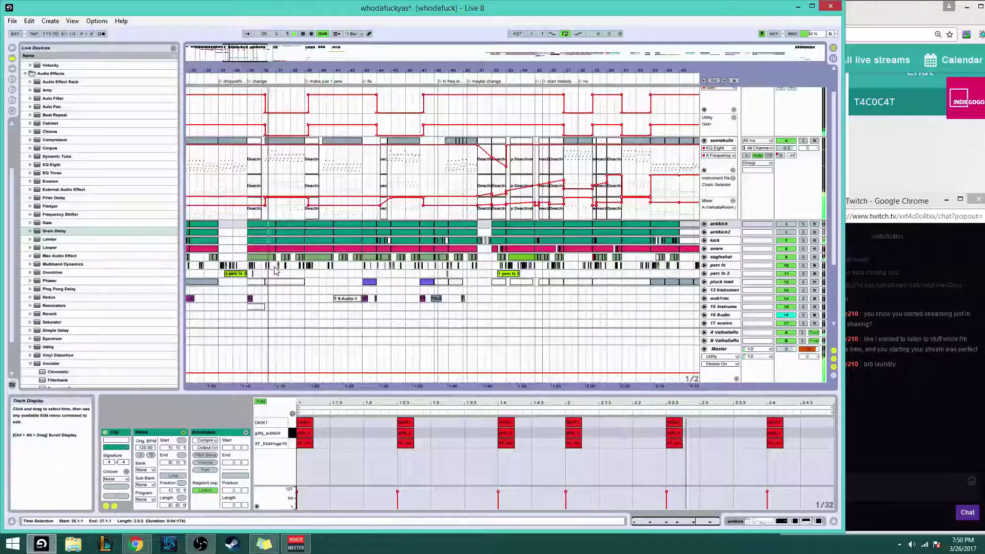
left_click(307, 270, "shift")
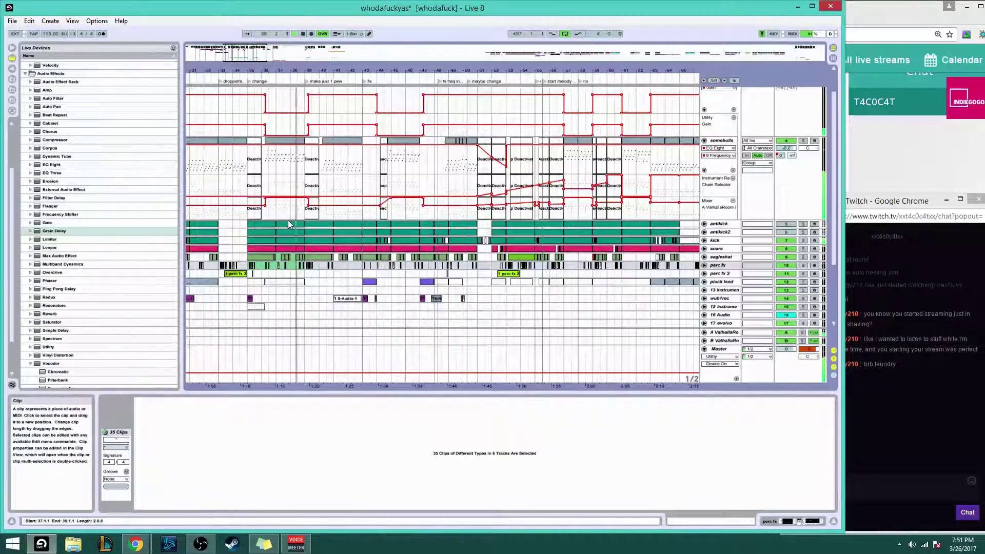
left_click(316, 225)
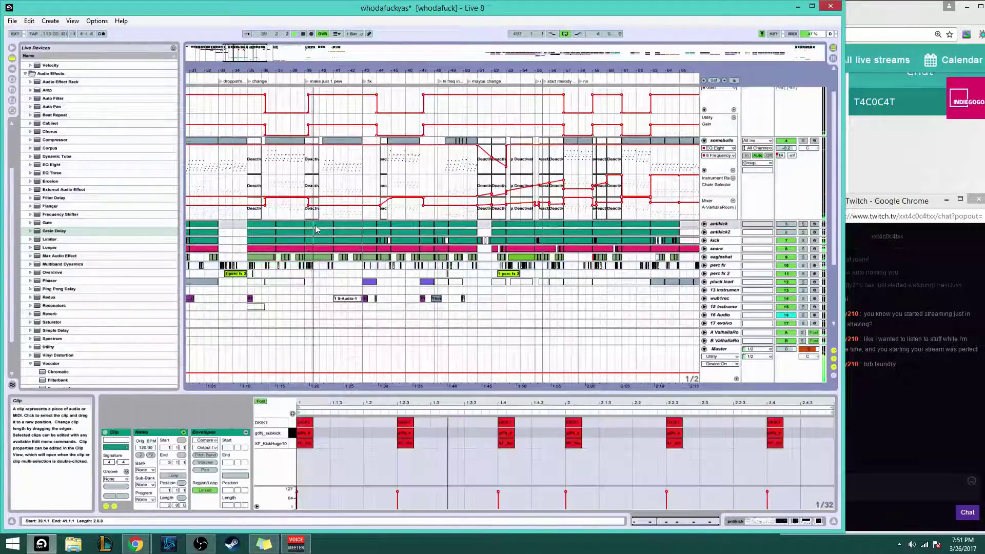
left_click(335, 267, "shift")
Select the drum clips from antikick to perc fx across bars 43 to 45 and show the sections that follow
scroll(333, 267, "up", 1)
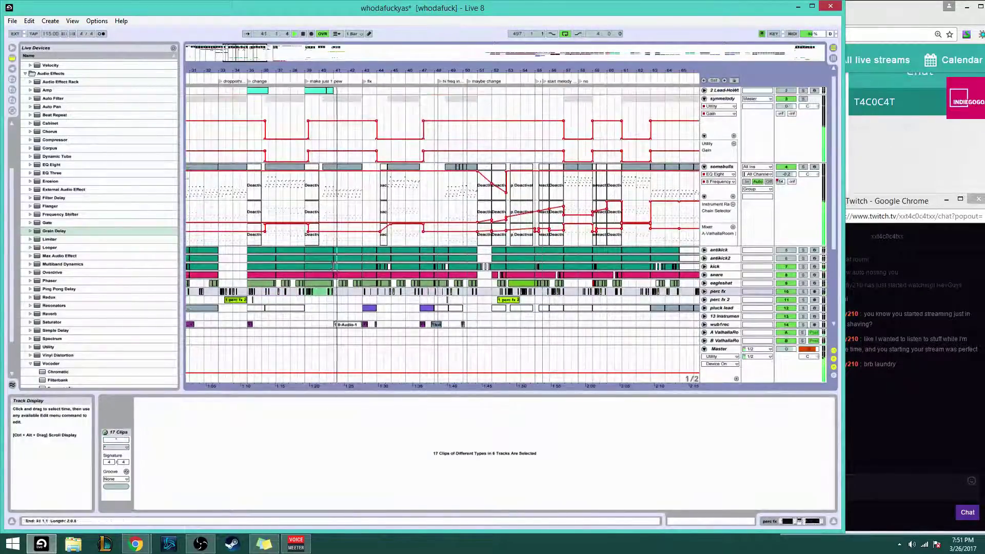
scroll(333, 267, "down", 2)
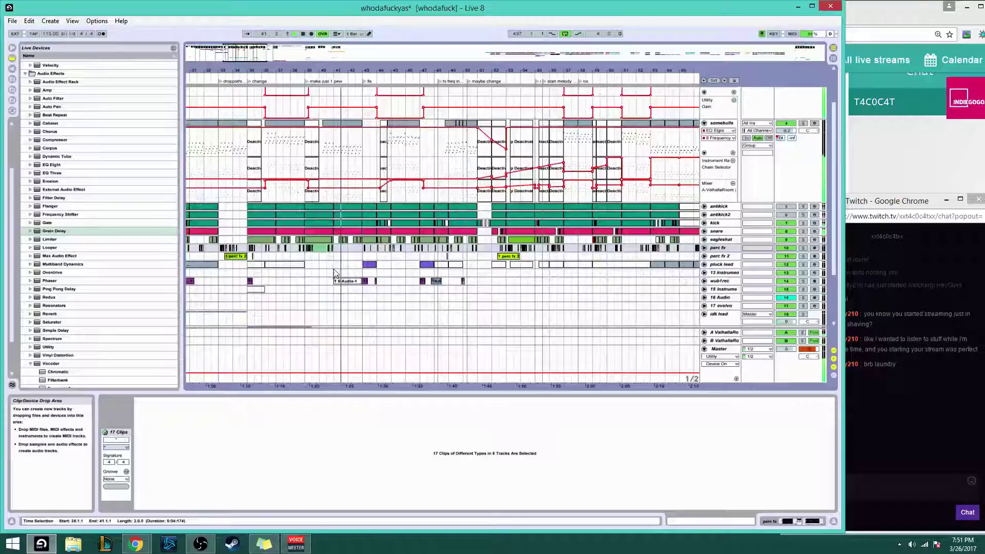
left_click(371, 208)
left_click(393, 253)
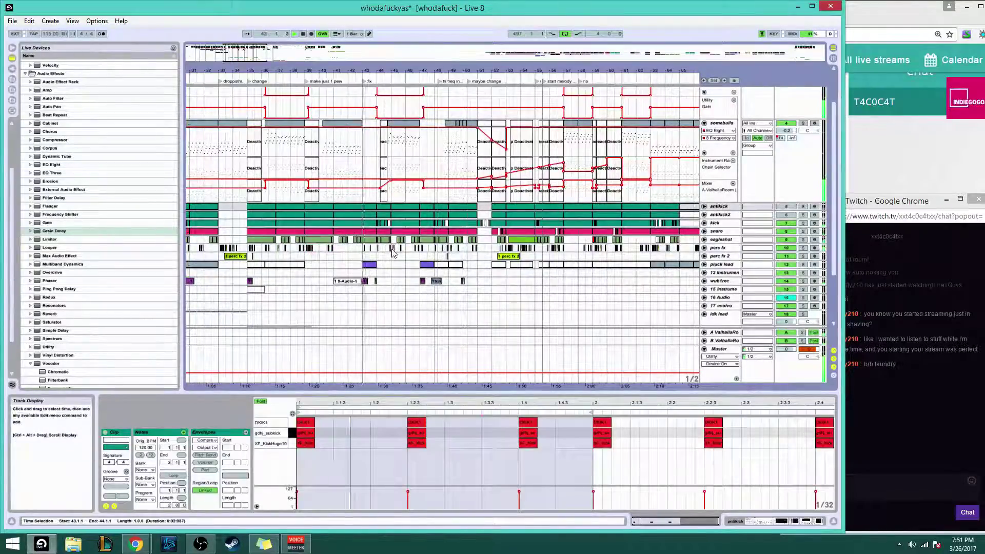
left_click(393, 253, "shift")
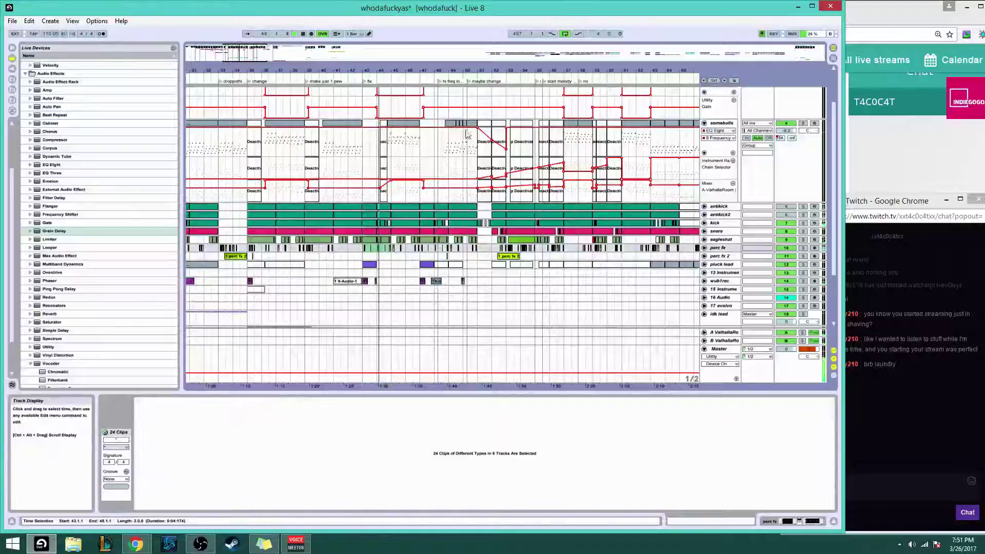
left_click_drag(249, 53, 259, 56)
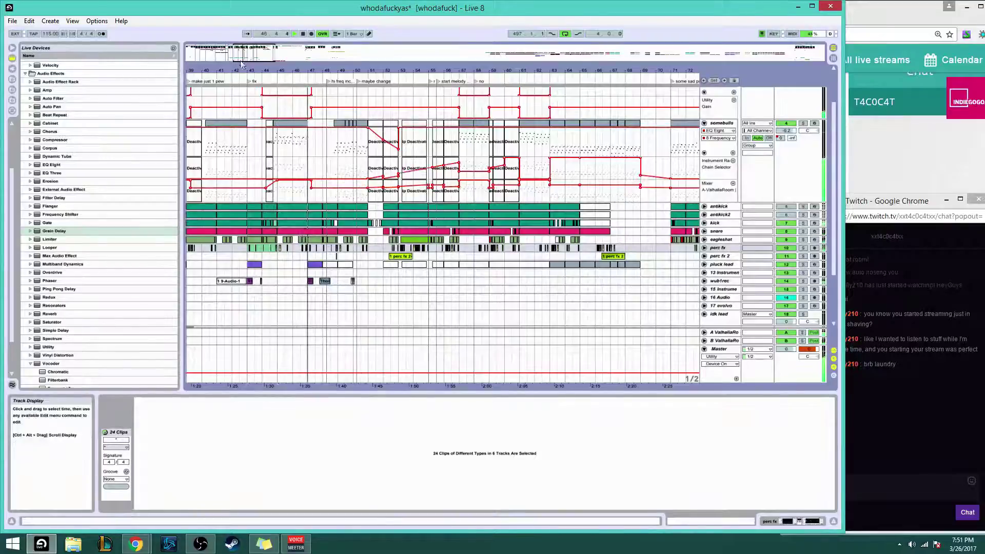
Delete the clips from the melody track through perc fx across bars 53 to 55 and paste the copied drum clips at bar 53
left_click_drag(355, 70, 355, 79)
left_click_drag(246, 53, 247, 55)
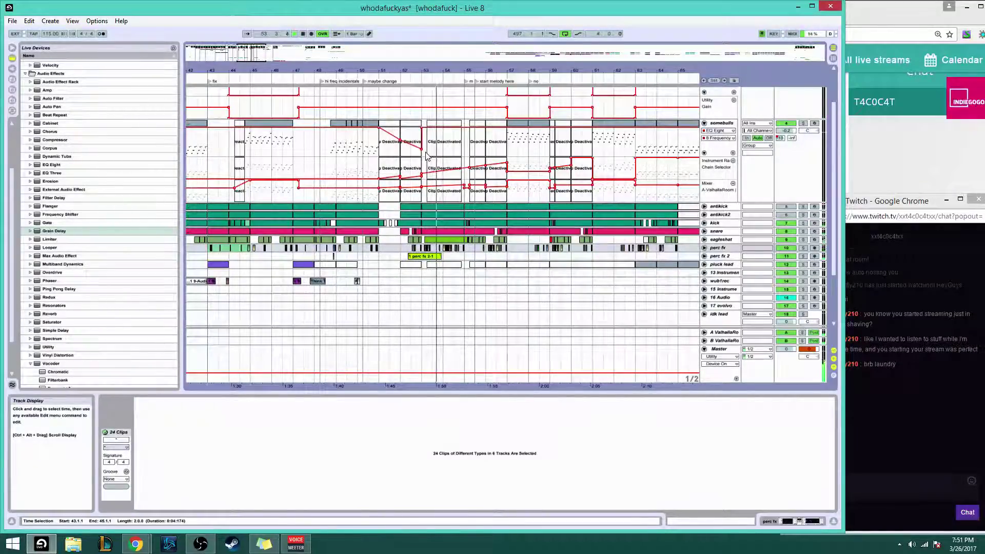
left_click(431, 256)
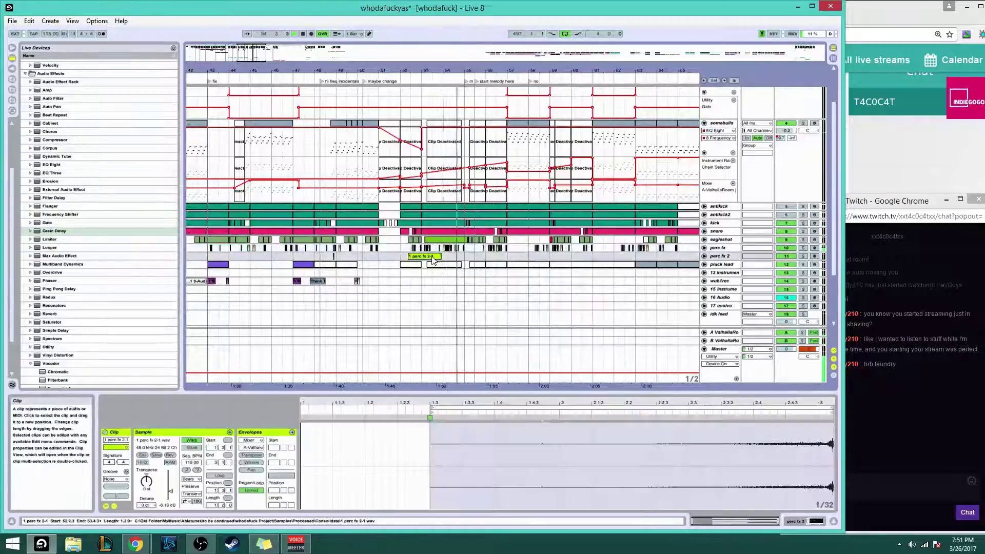
left_click(422, 125)
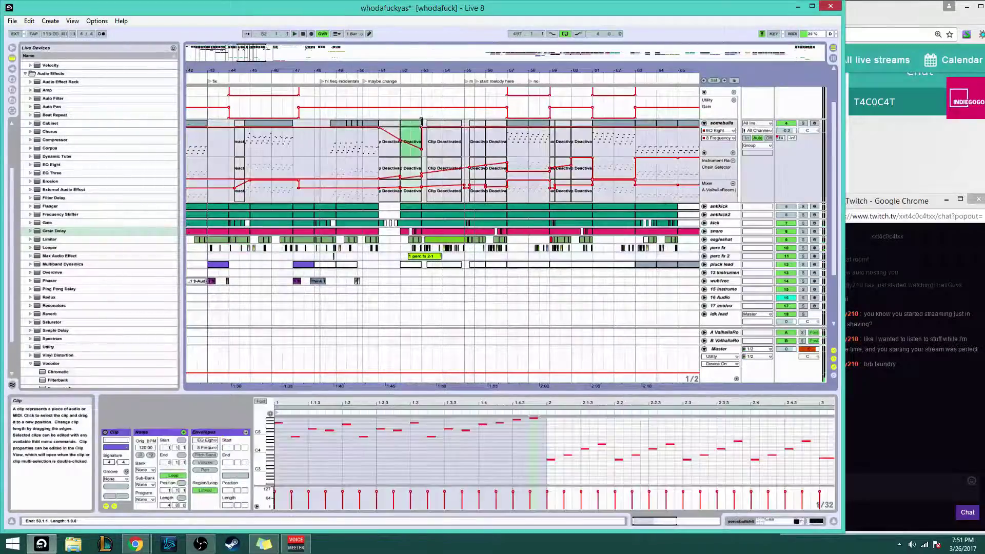
left_click(465, 254, "shift")
key("Delete")
key("ctrl+v")
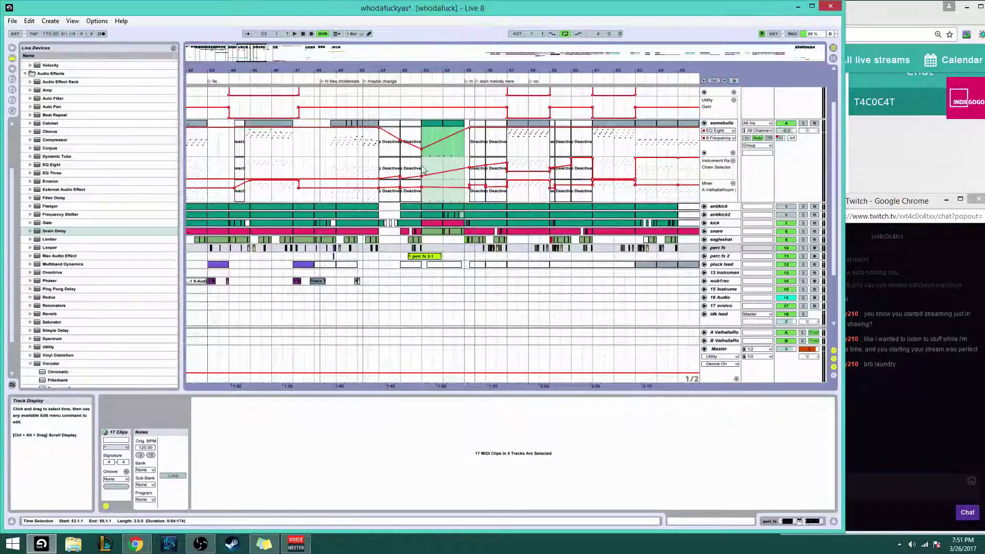
Play from bar 52 and deactivate the perc fx 2 clip there
left_click(404, 162)
key("space")
right_click(432, 257)
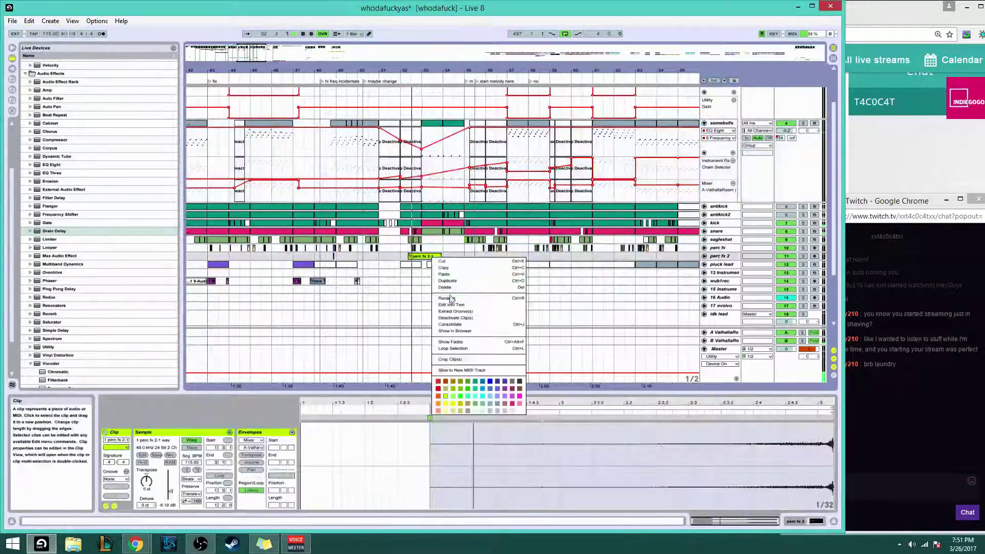
left_click(453, 318)
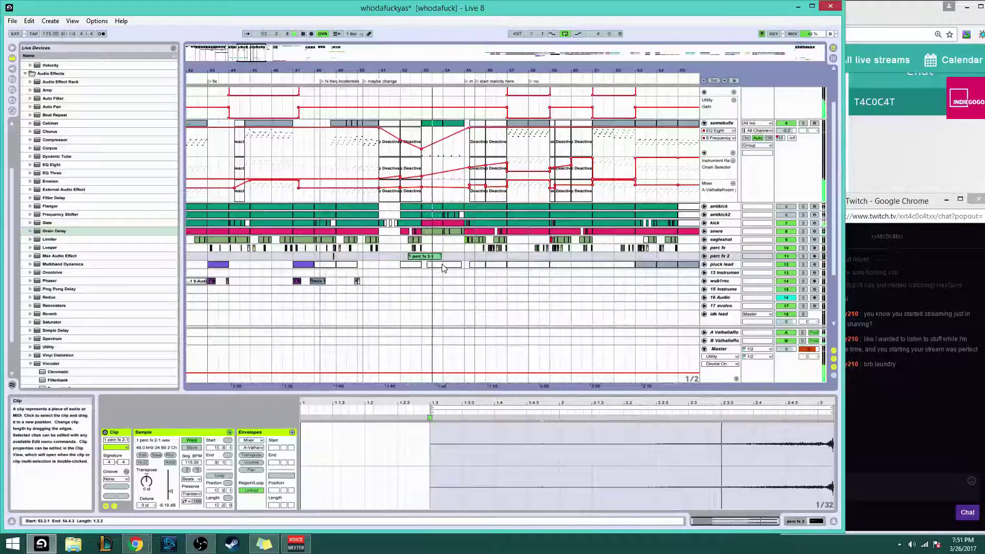
Undo back to the emptied bars 53 to 55 and paste the copied drum clips at bar 53 starting on the antikick track
left_click(439, 232)
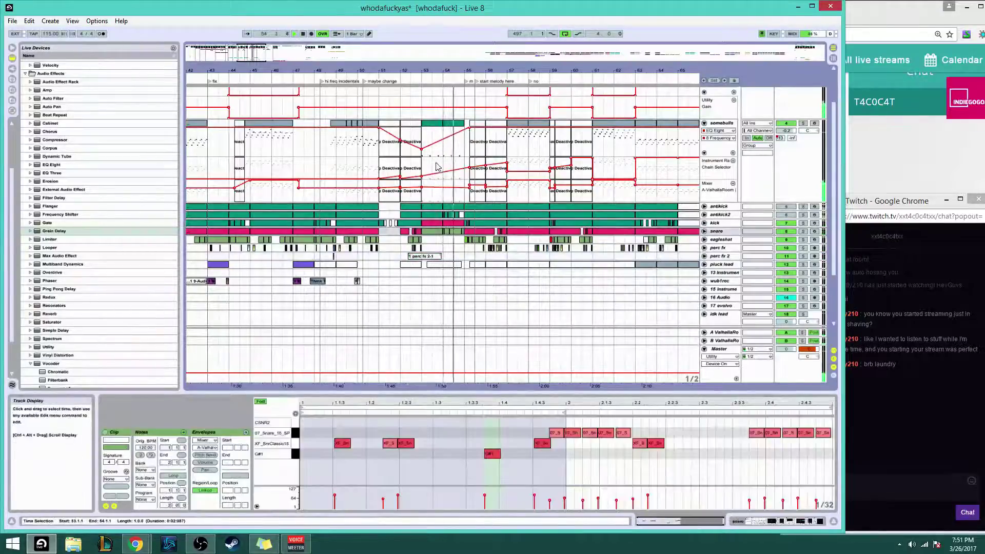
key("ctrl+z")
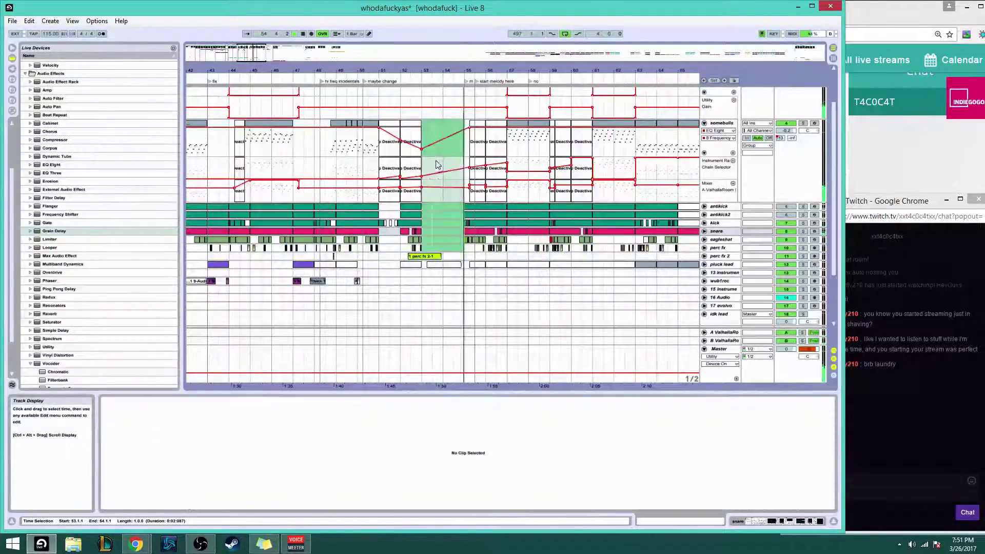
left_click(423, 134)
key("ctrl+v")
key("ctrl+z")
left_click(423, 206)
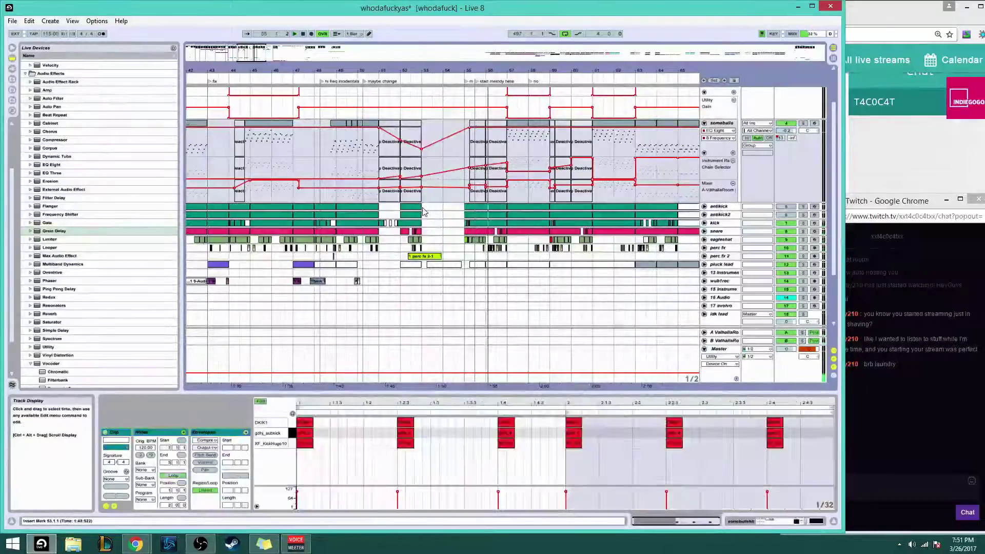
key("ctrl+v")
Replay from bar 51.3 and try to deactivate the perc fx 2 clip at bar 52
left_click(387, 211)
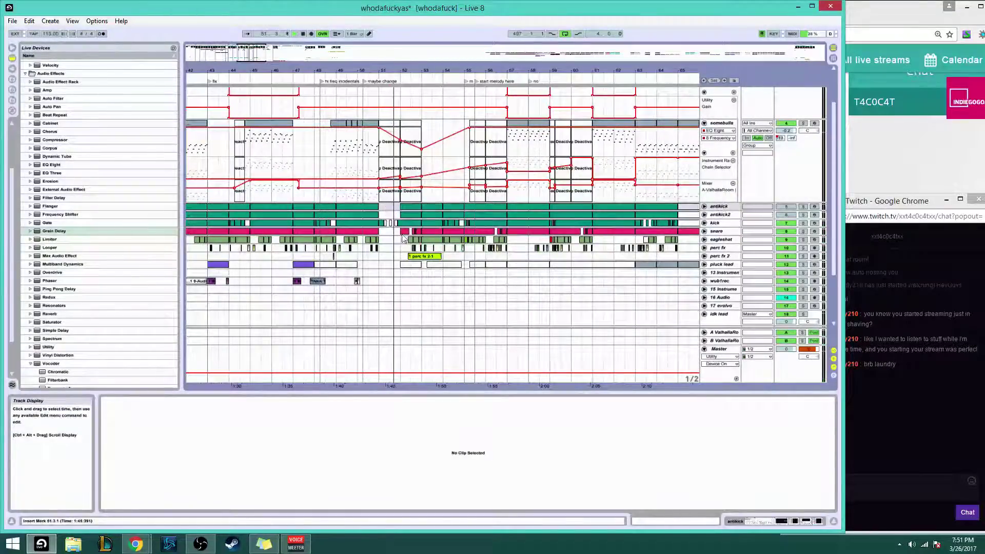
right_click(418, 256)
left_click(441, 319)
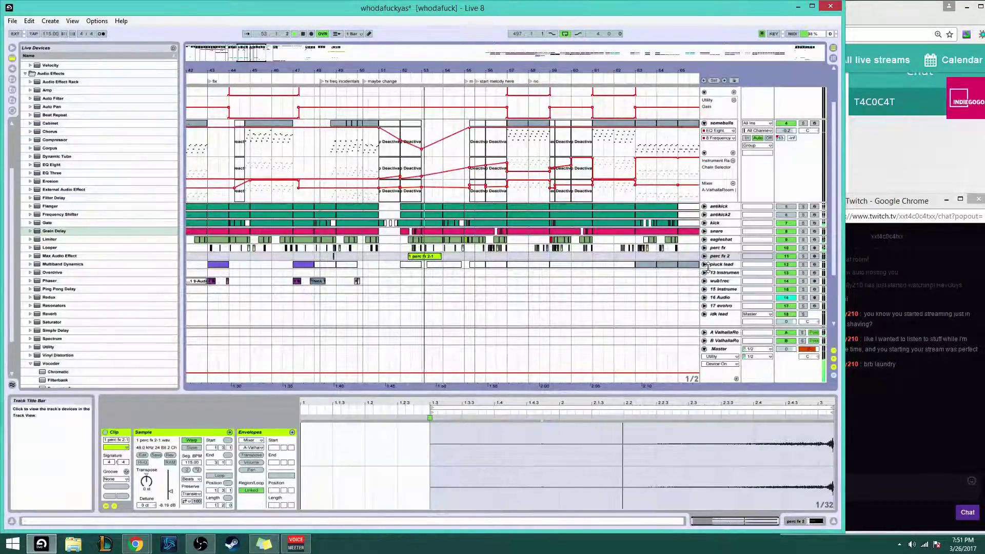
Deactivate the 37 Audio clip at bar 53 and replay the arrangement from bar 51
scroll(698, 277, "up", 4)
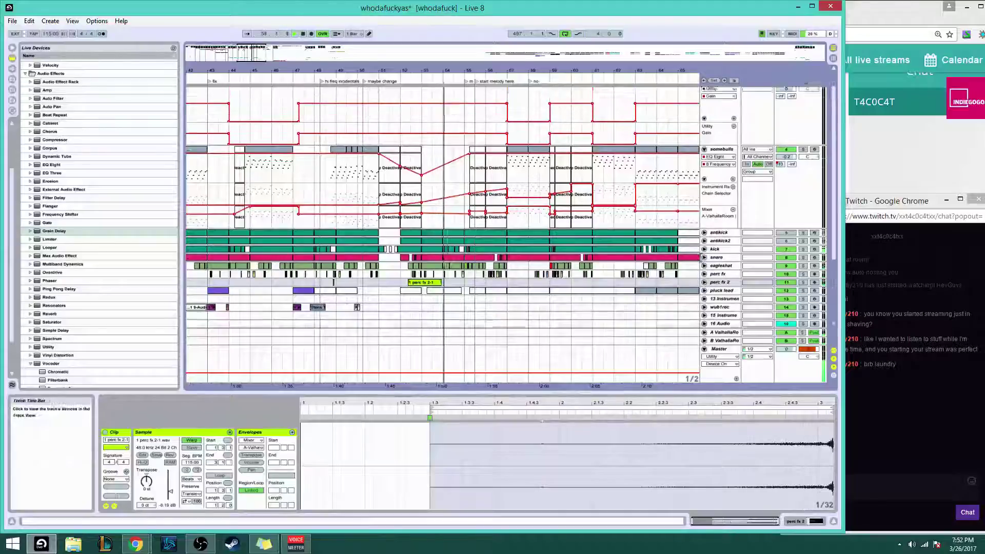
scroll(687, 282, "down", 10)
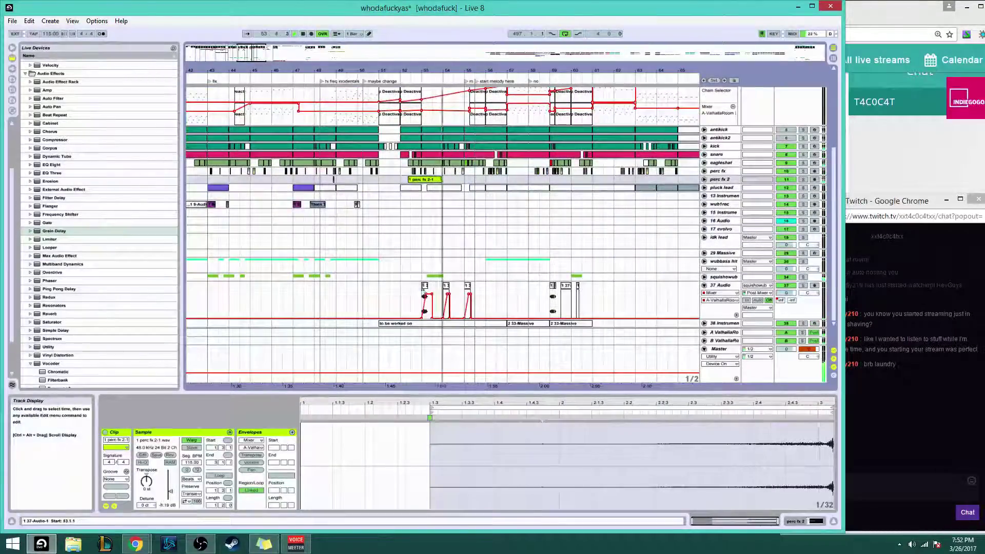
right_click(423, 288)
left_click(447, 341)
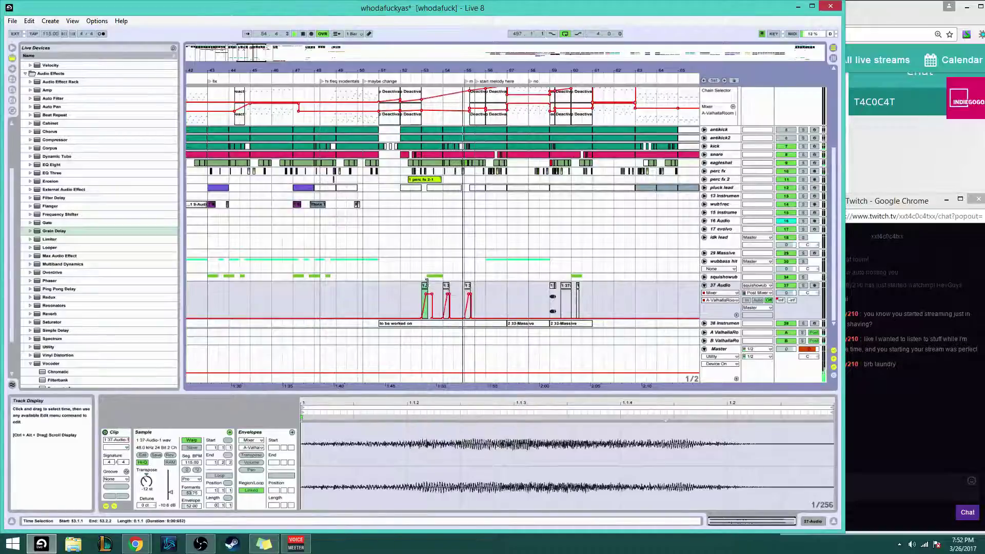
left_click(377, 209)
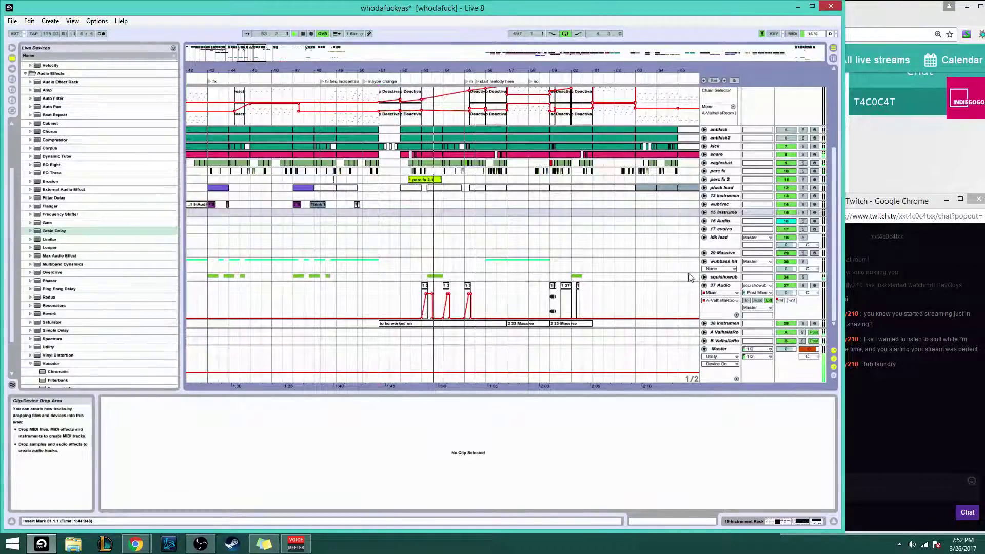
Unfold the squishwub group and delete the short squishwub clip at the start of bar 53
left_click(705, 277)
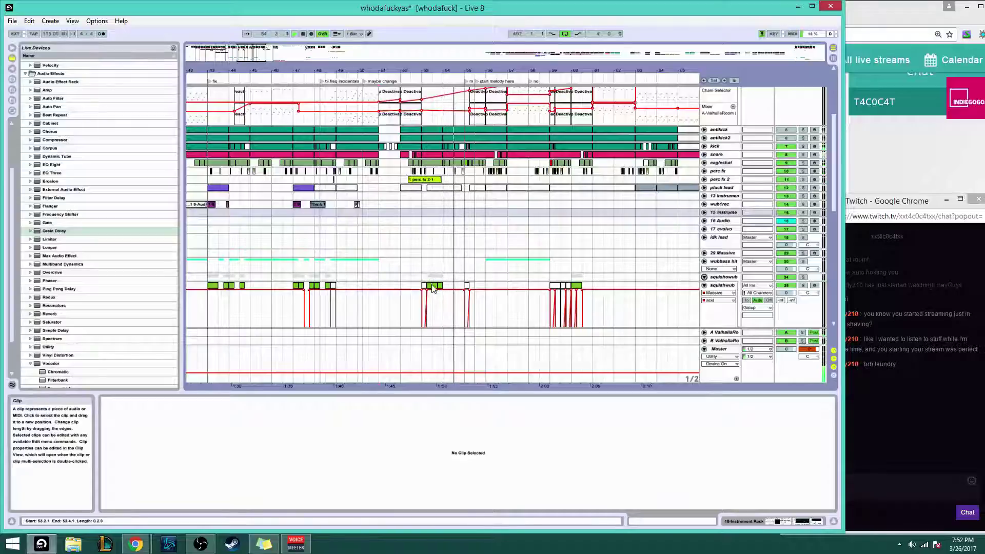
left_click(425, 285)
key("Delete")
Deactivate the two squishwub clips between 53.2 and 54.1 and replay the arrangement from bar 45.3
left_click(429, 283)
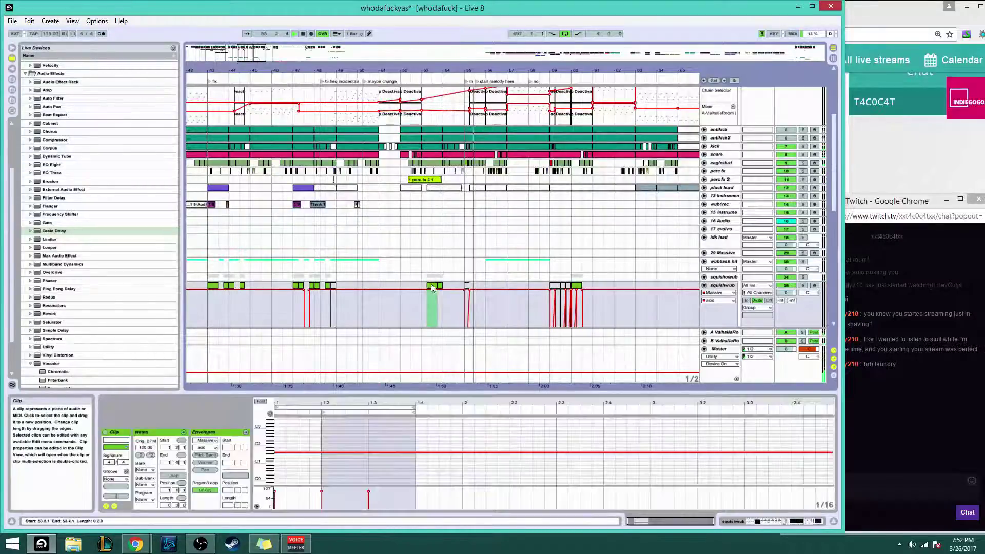
right_click(439, 285)
left_click(476, 337)
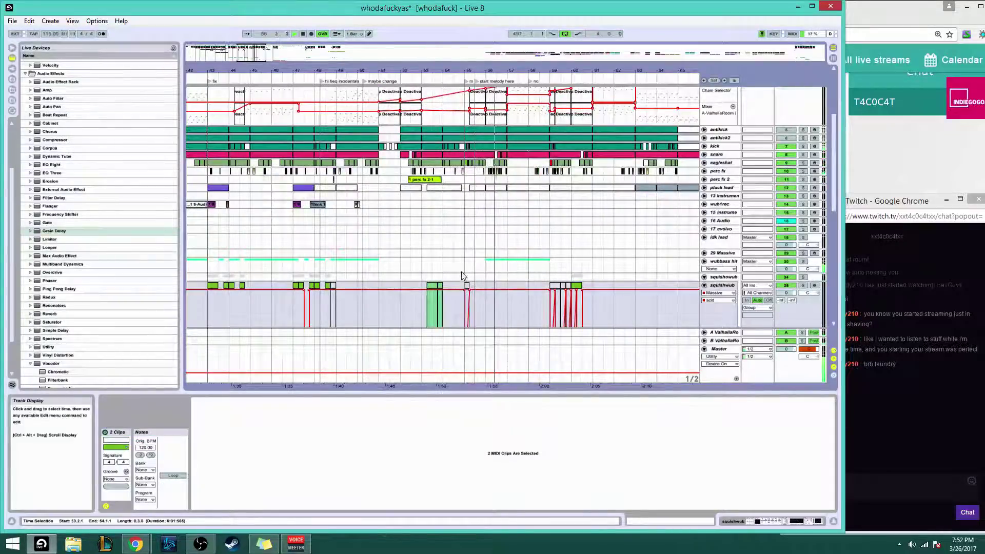
left_click(384, 199)
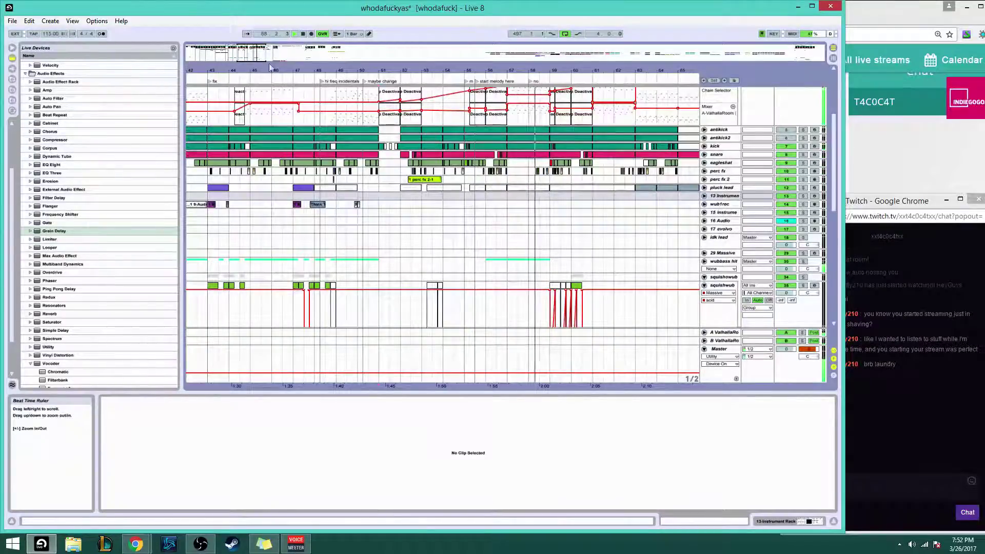
left_click_drag(271, 67, 398, 69)
left_click(399, 130)
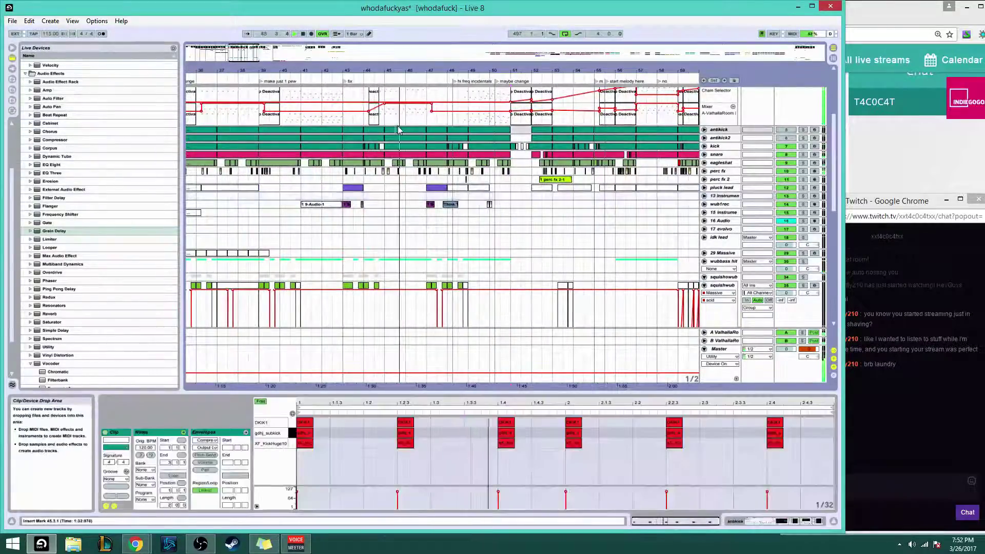
Copy bars 1 to 3 of the melody track and paste them at bar 51
left_click_drag(252, 54, 224, 63)
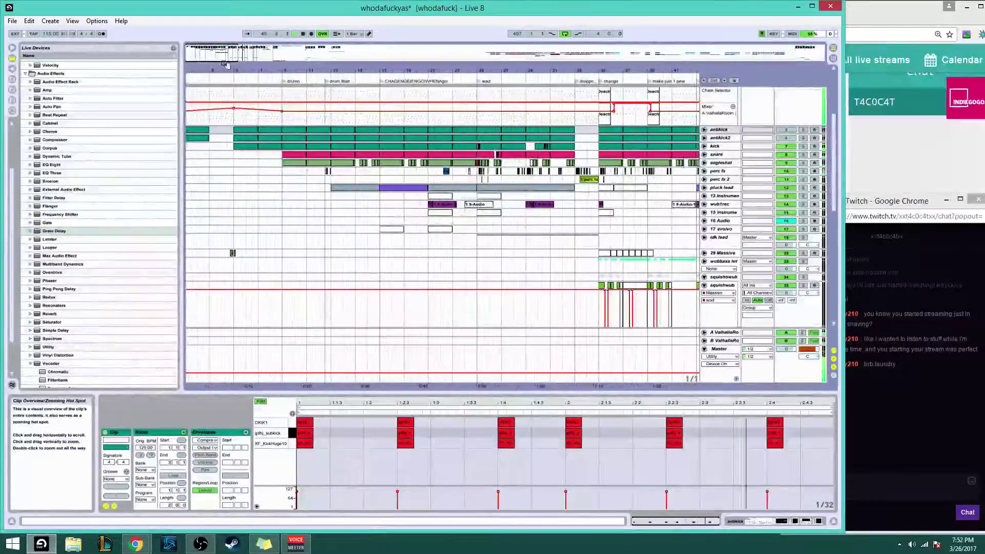
scroll(214, 112, "up", 4)
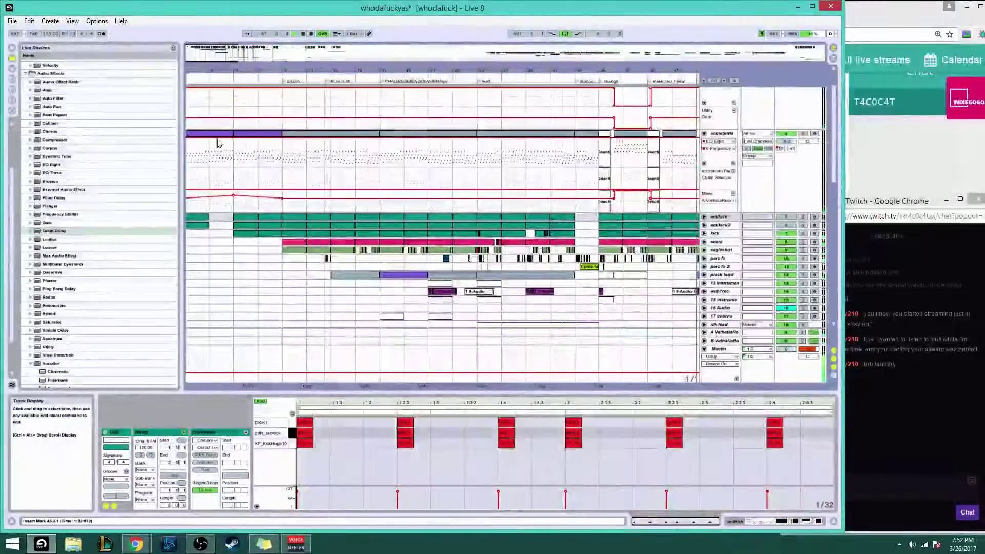
left_click(197, 134)
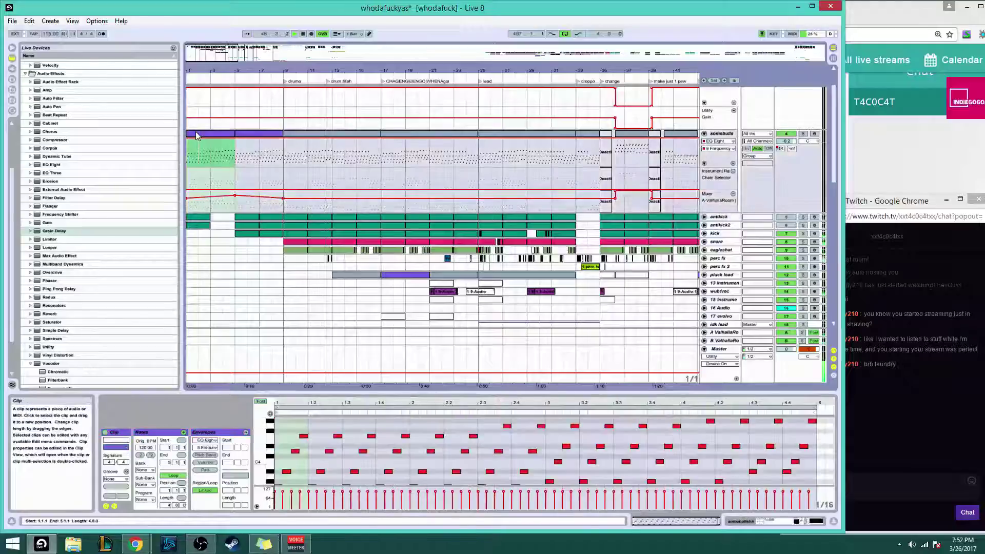
left_click_drag(215, 54, 256, 55)
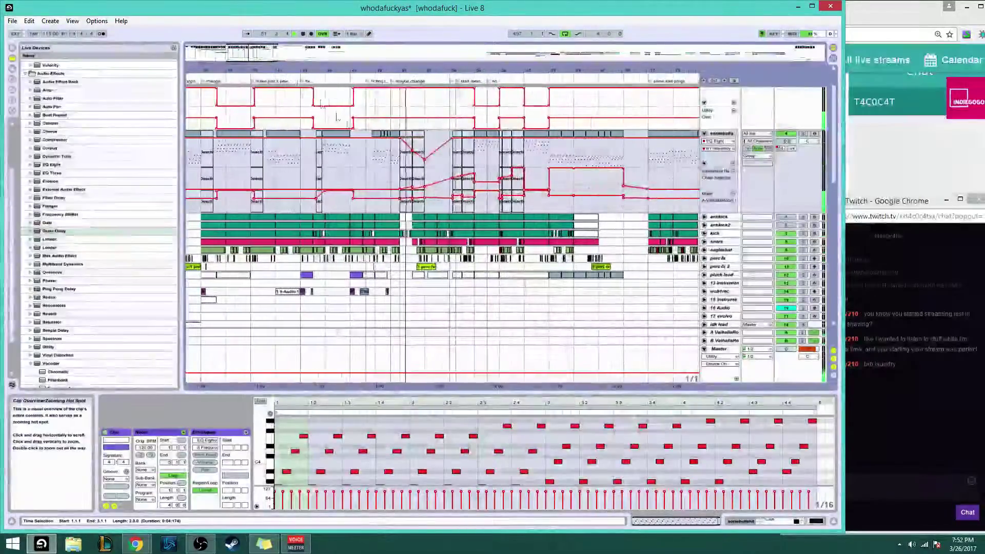
left_click(404, 135)
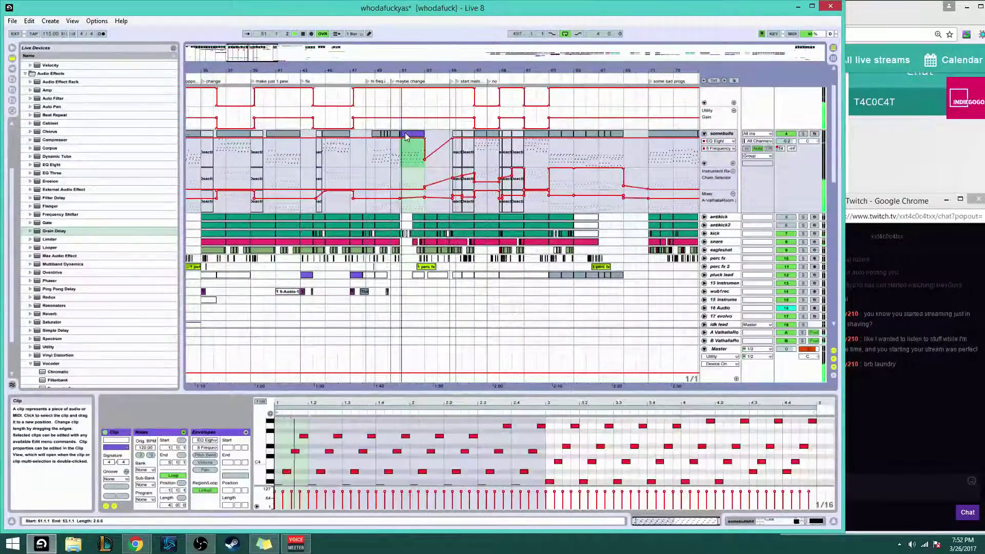
Bring back the two original melody clips across bars 51 to 53 and activate them
left_click(405, 136)
left_click(416, 136, "shift")
right_click(416, 136)
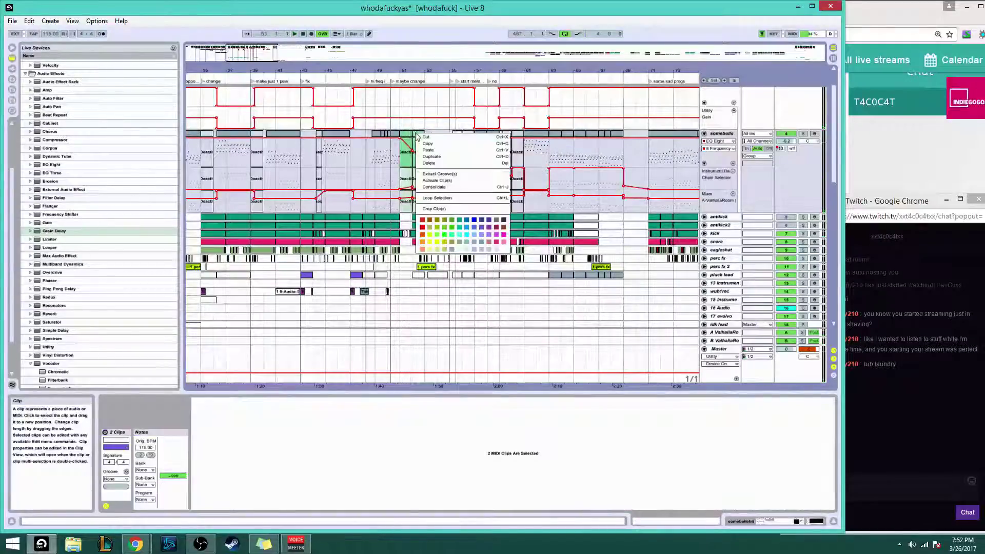
left_click(440, 180)
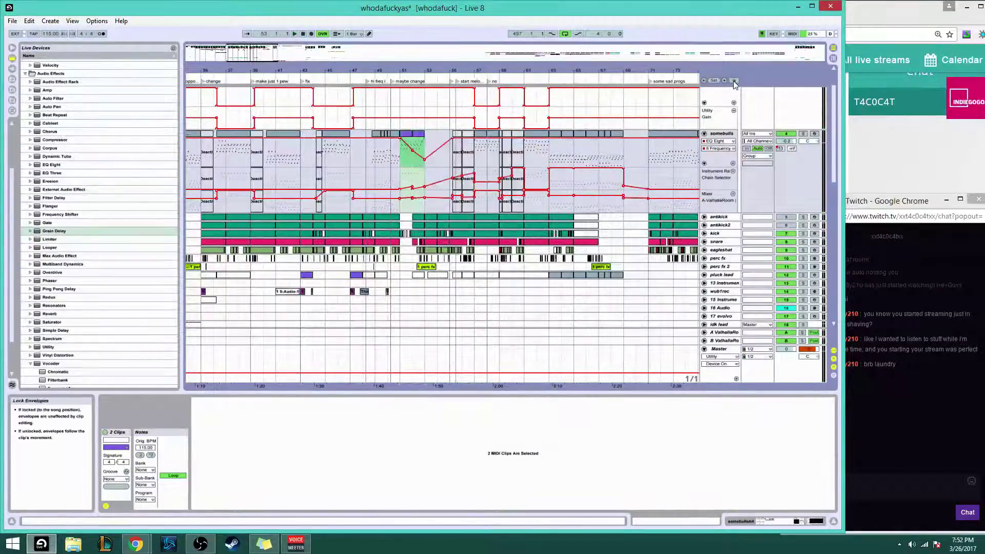
Lock the envelopes, paste a copy of the melody's bars 1 to 3 at bar 51, and play it
left_click_drag(233, 56, 272, 58)
left_click(205, 154)
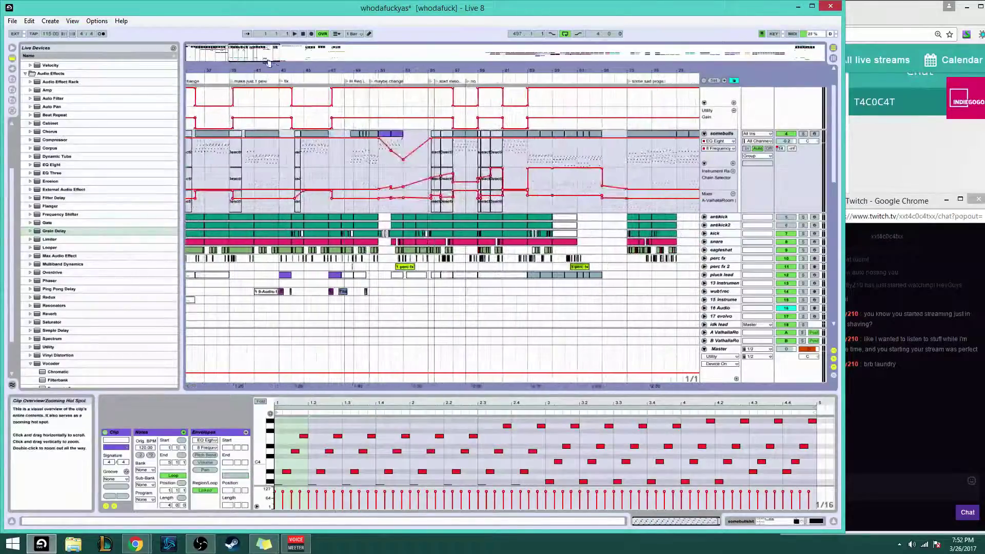
left_click(389, 141)
key("space")
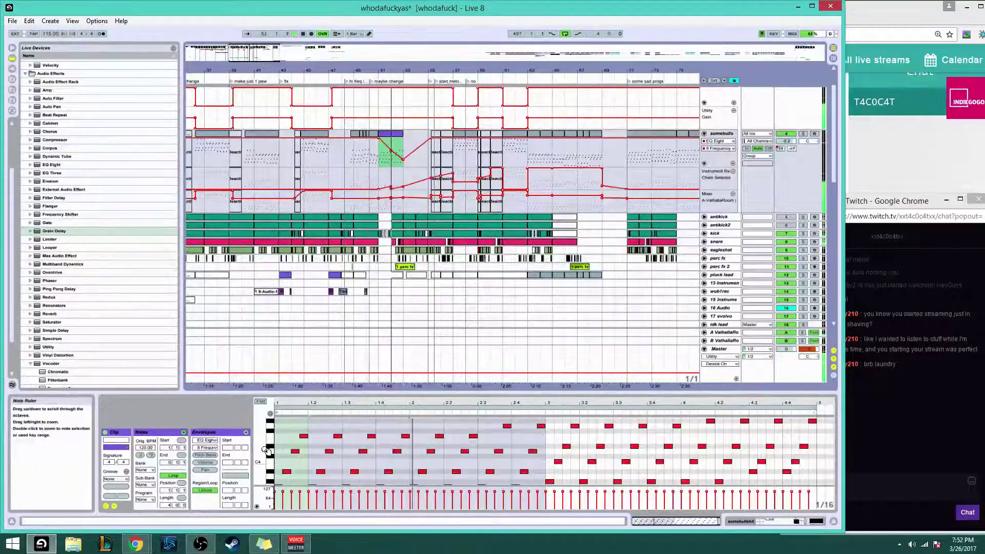
Transpose the notes in the first two bars of the pasted melody clip up an octave and replay it
left_click(285, 448)
left_click(545, 467)
key("space")
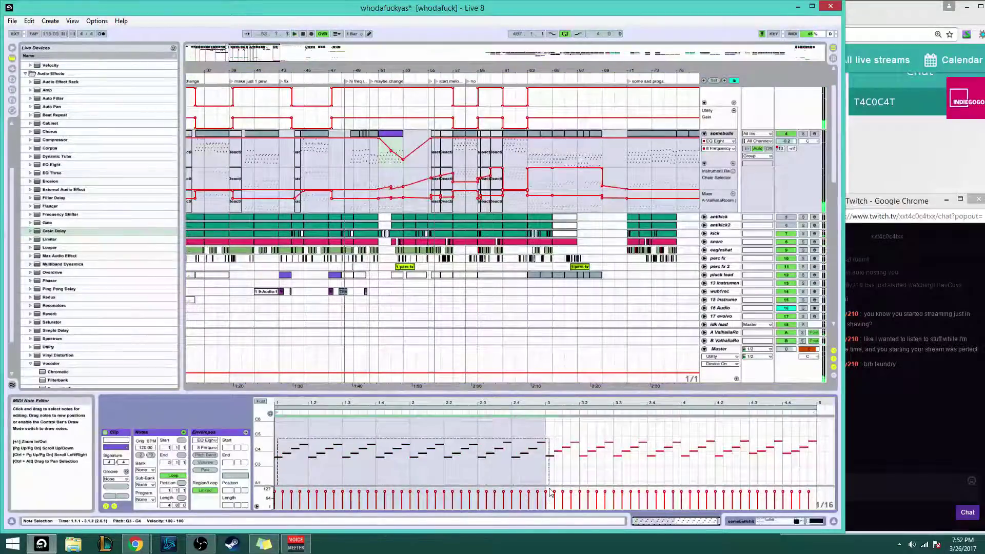
left_click_drag(532, 470, 211, 399)
key("shift+Up")
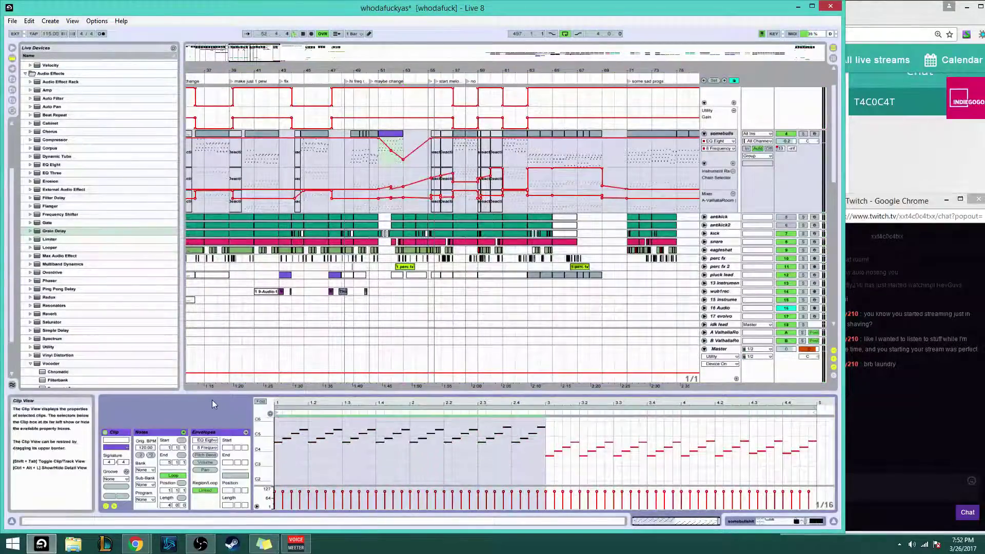
key("space")
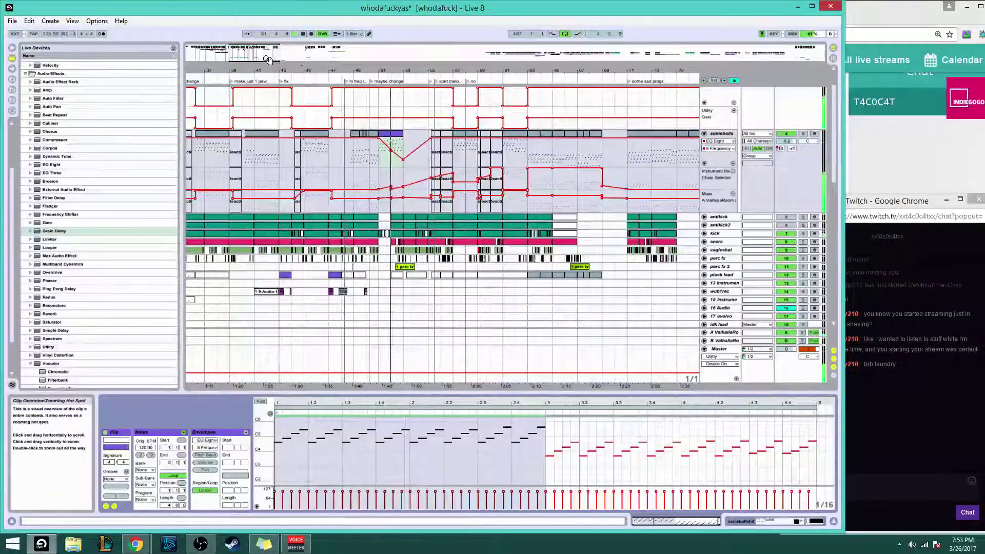
Replace the transposed melody clip across bars 51 to 53 with a fresh copy of the melody's bars 1 to 3
left_click_drag(259, 54, 210, 54)
key("space")
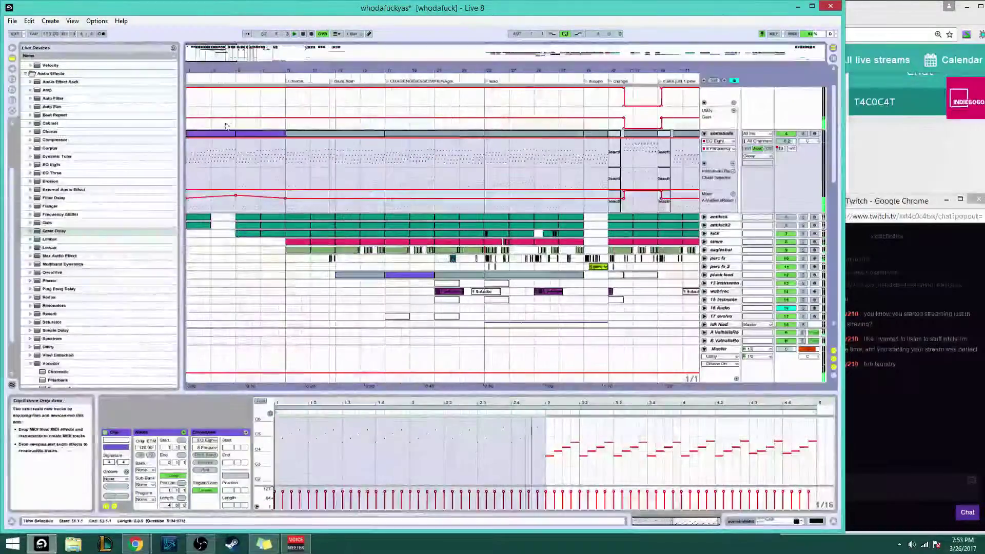
left_click_drag(210, 152, 145, 153)
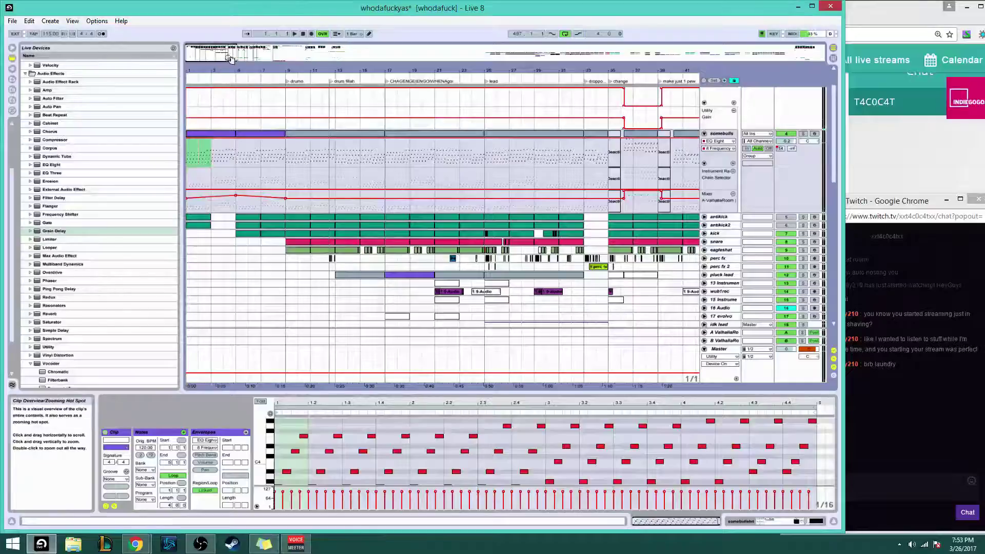
left_click_drag(229, 55, 271, 55)
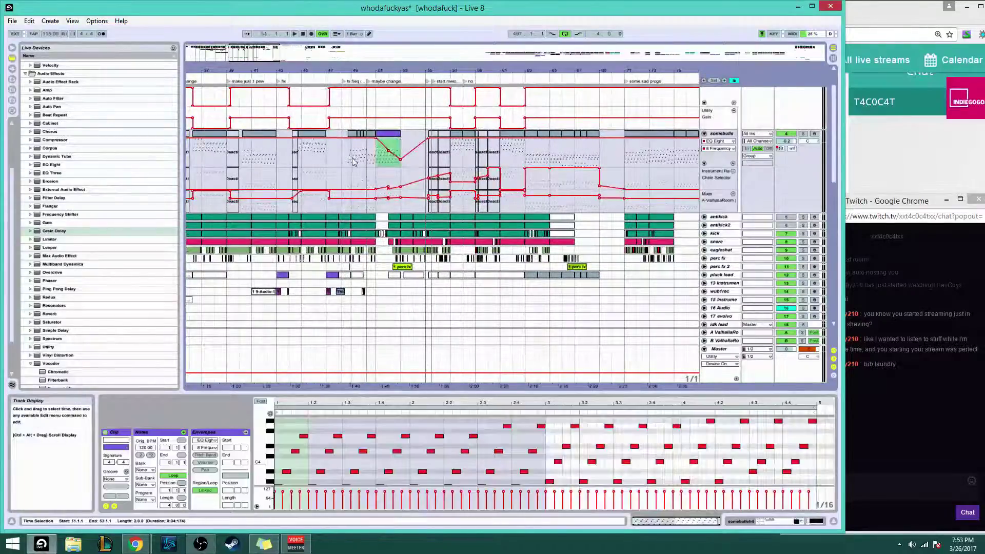
Play the passage around bars 49 to 53 with the fresh melody copy and review the tracks below it
left_click(352, 160)
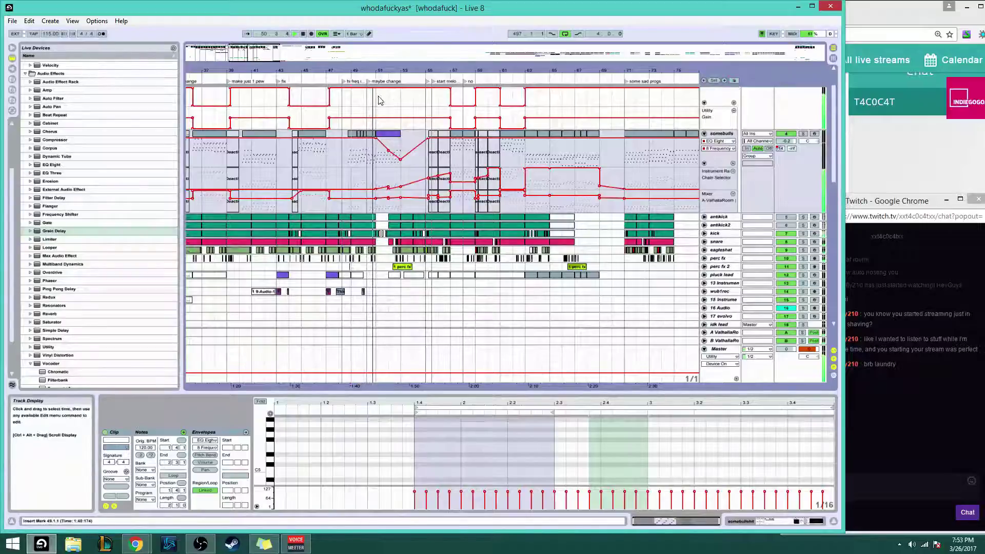
left_click(390, 133)
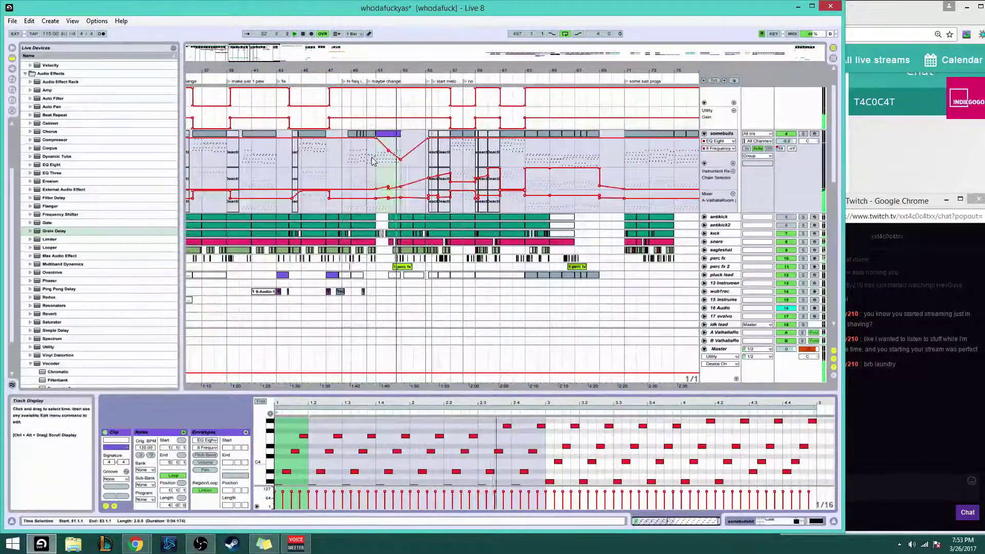
scroll(373, 161, "down", 3)
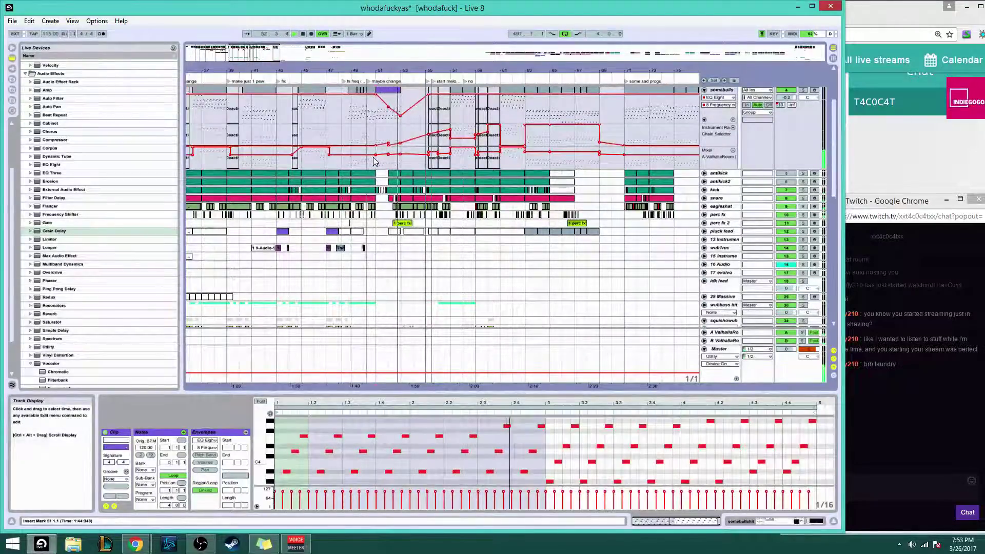
scroll(377, 164, "up", 3)
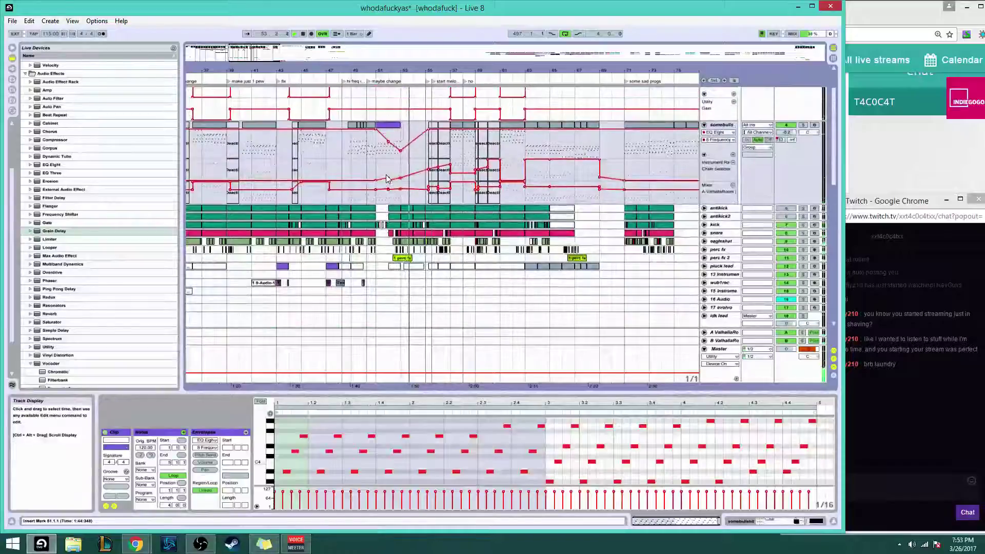
scroll(385, 169, "down", 5)
scroll(381, 157, "up", 2)
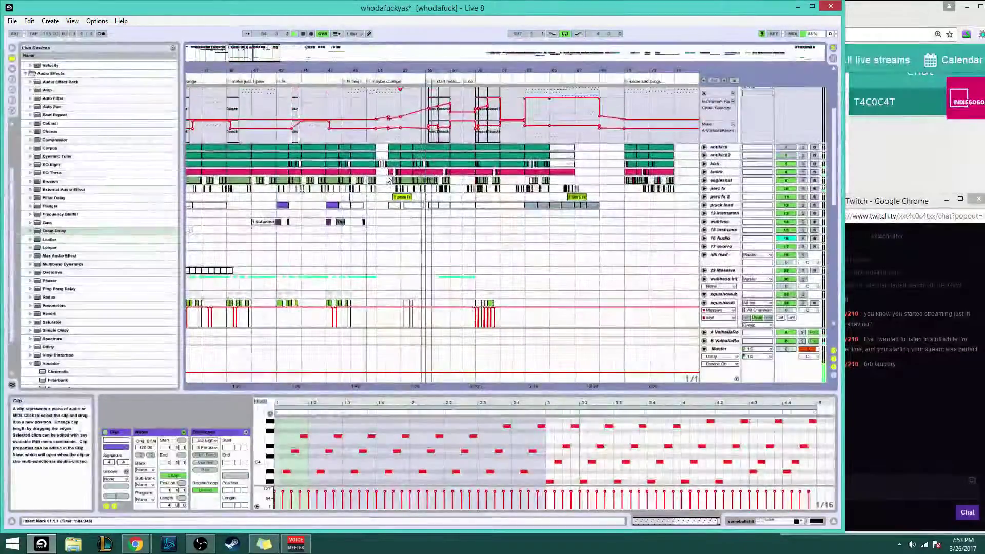
left_click(379, 149)
key("space")
key("space")
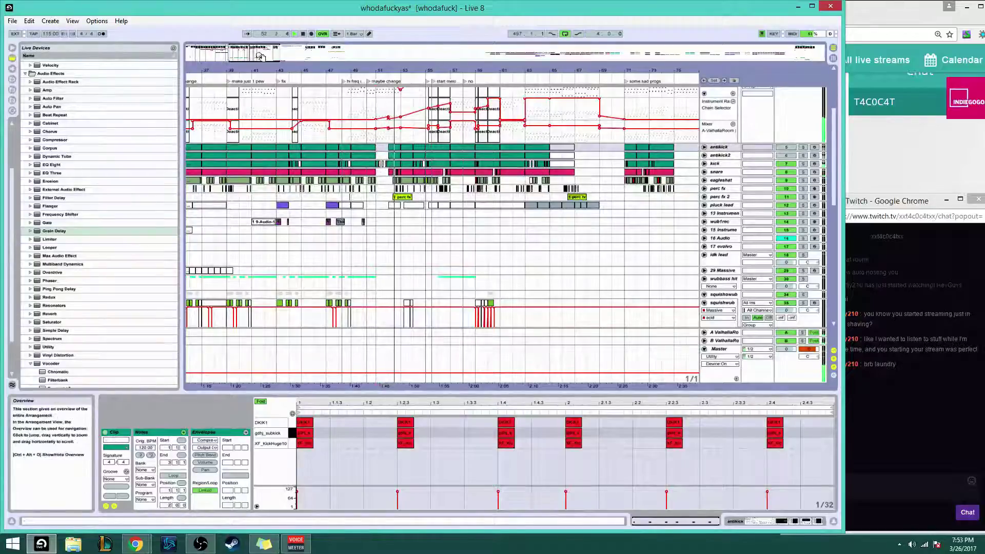
Unfold the pluck lead track and examine its clips and automation between bars 13 and 25
left_click_drag(249, 53, 217, 56)
left_click(308, 207)
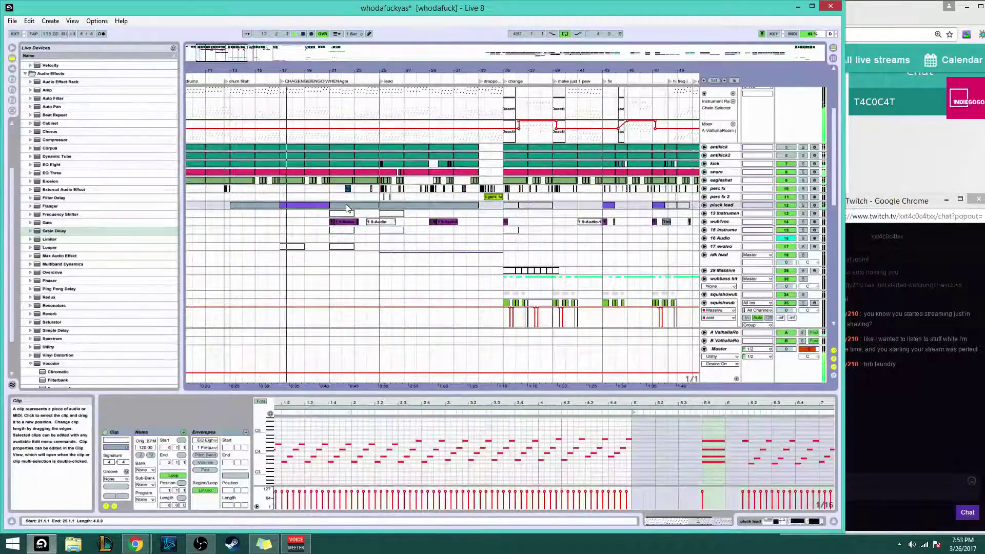
scroll(347, 208, "up", 5)
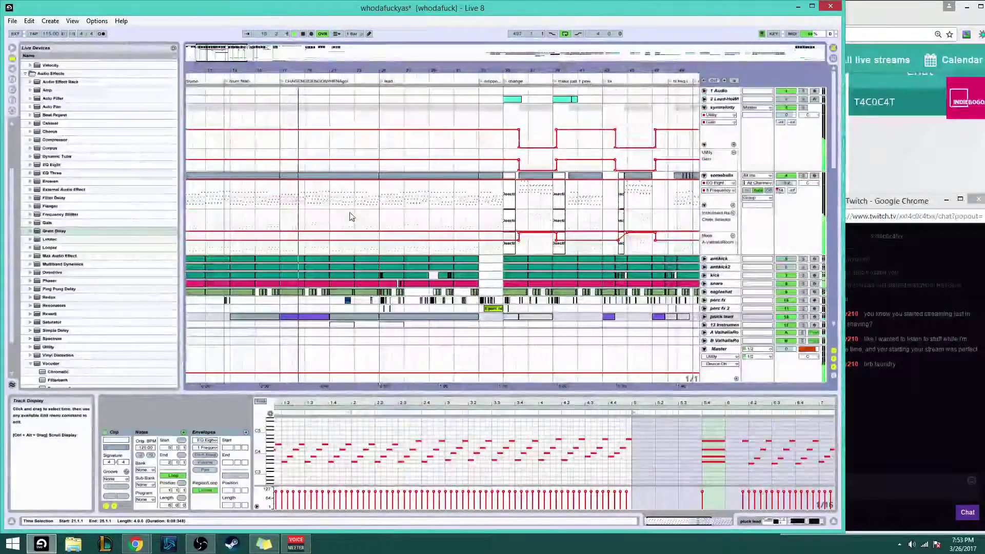
scroll(350, 210, "down", 2)
scroll(350, 157, "down", 2)
left_click(705, 222)
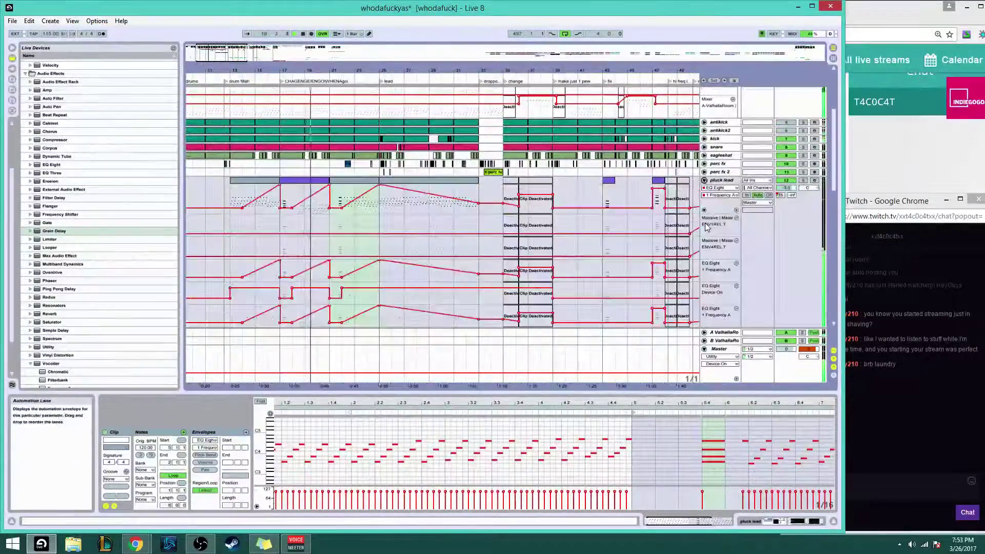
scroll(439, 191, "down", 1)
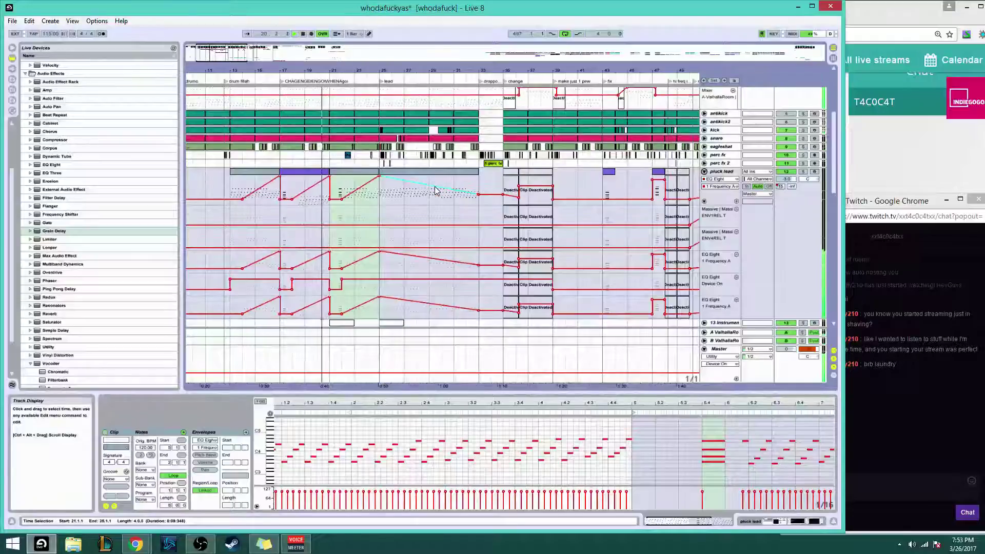
left_click(326, 172)
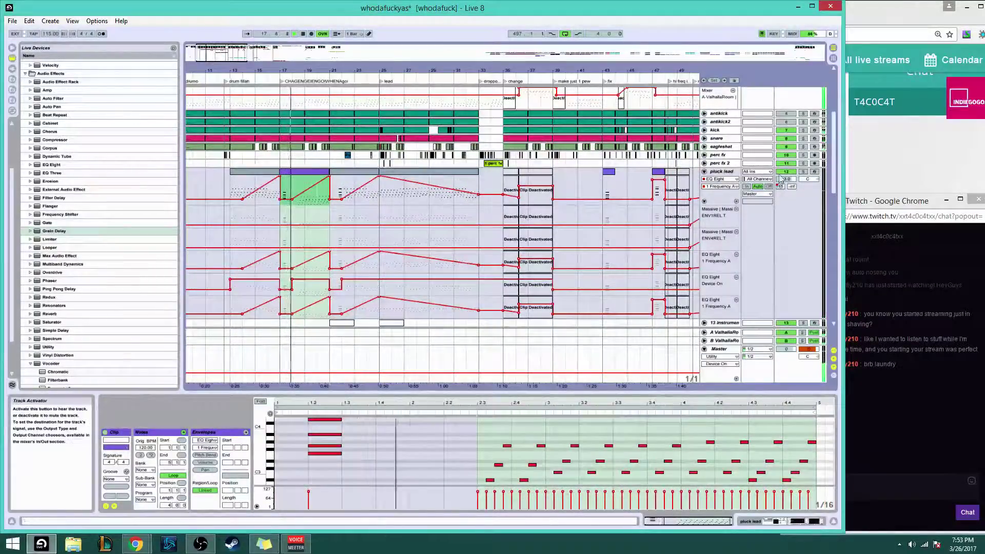
left_click(231, 173)
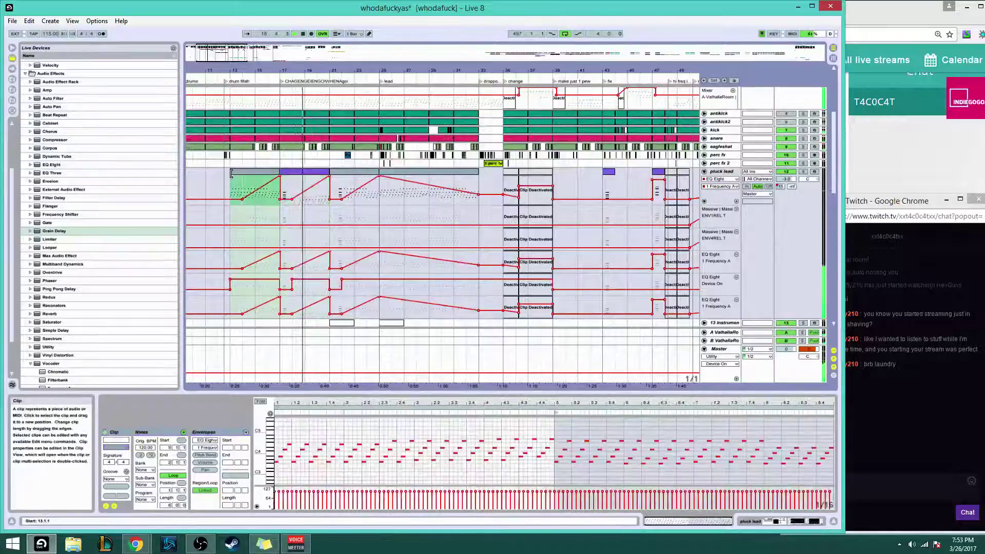
left_click(286, 189)
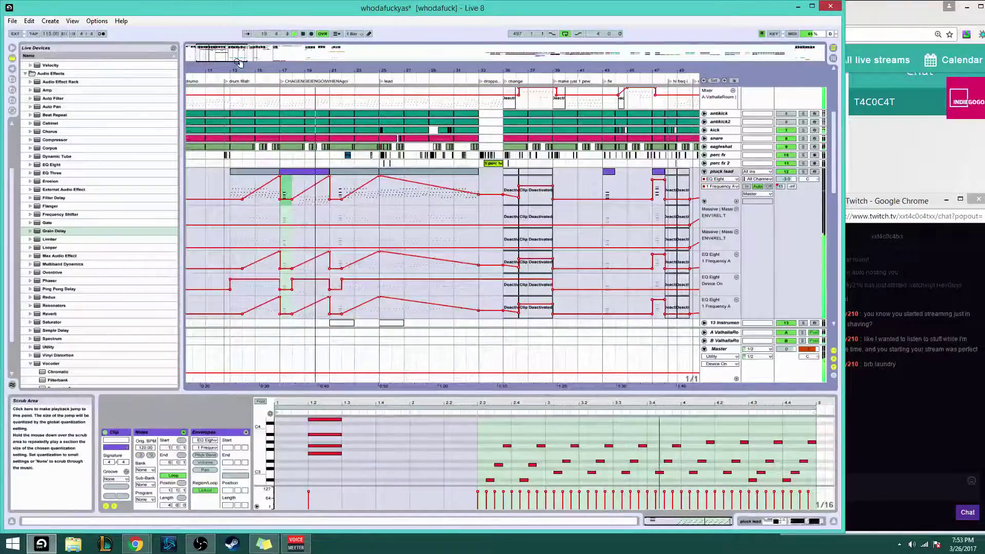
Copy the pluck lead chord from 17.2.1 to 18.1.1 and paste it at bar 51 on the same track
left_click_drag(210, 49, 210, 55)
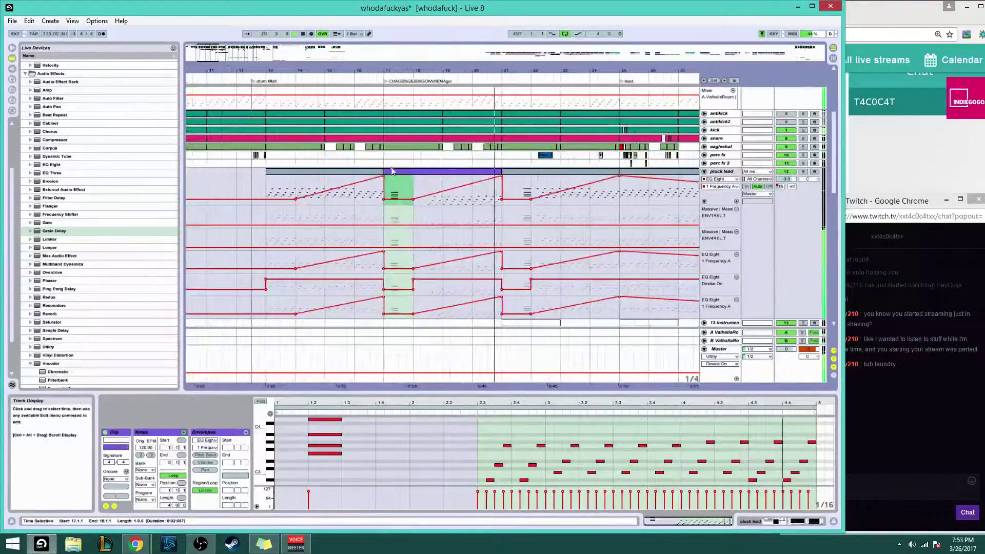
left_click_drag(391, 190, 413, 190)
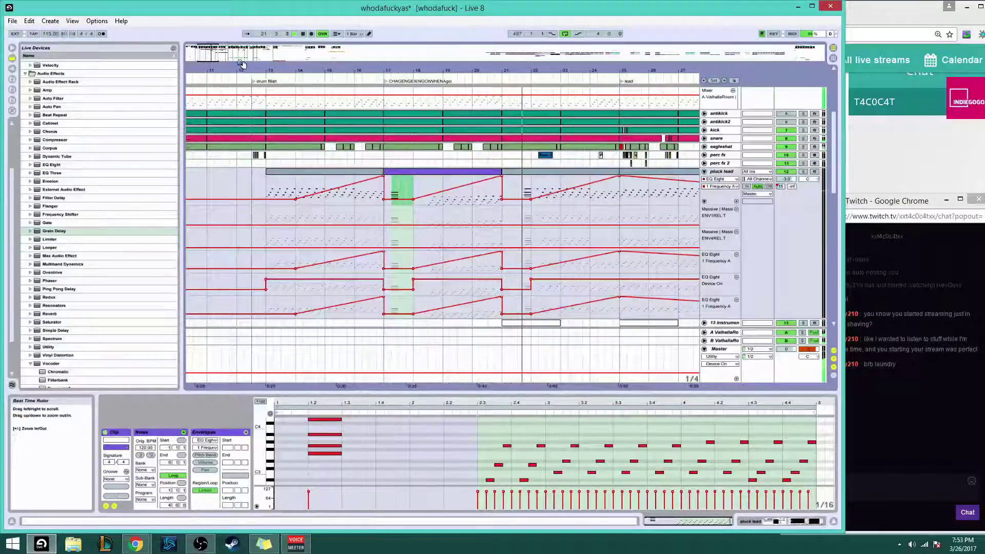
mouse_move(236, 52)
left_mouse_down()
mouse_move(265, 53)
mouse_move(212, 51)
mouse_move(249, 52)
left_mouse_up()
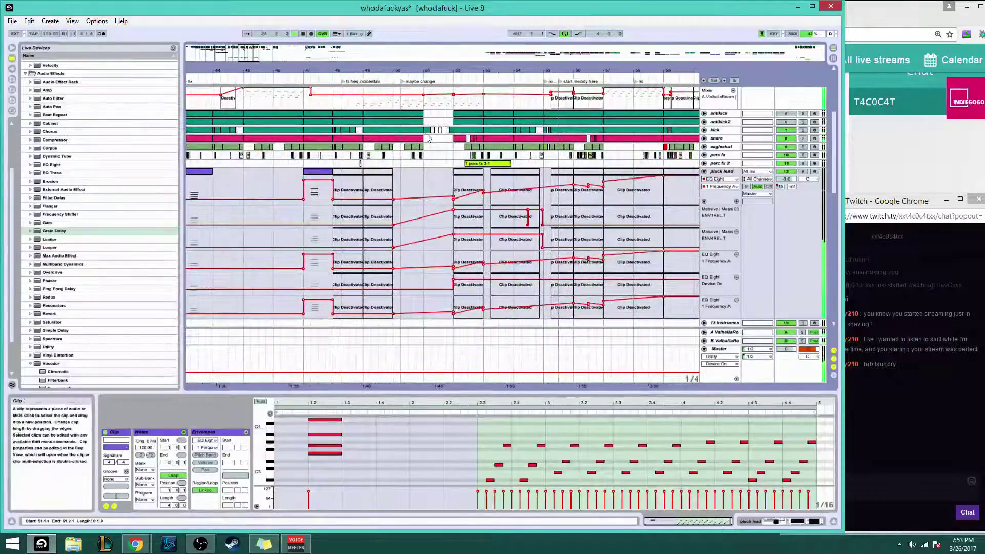
scroll(391, 207, "up", 5)
scroll(439, 251, "down", 2)
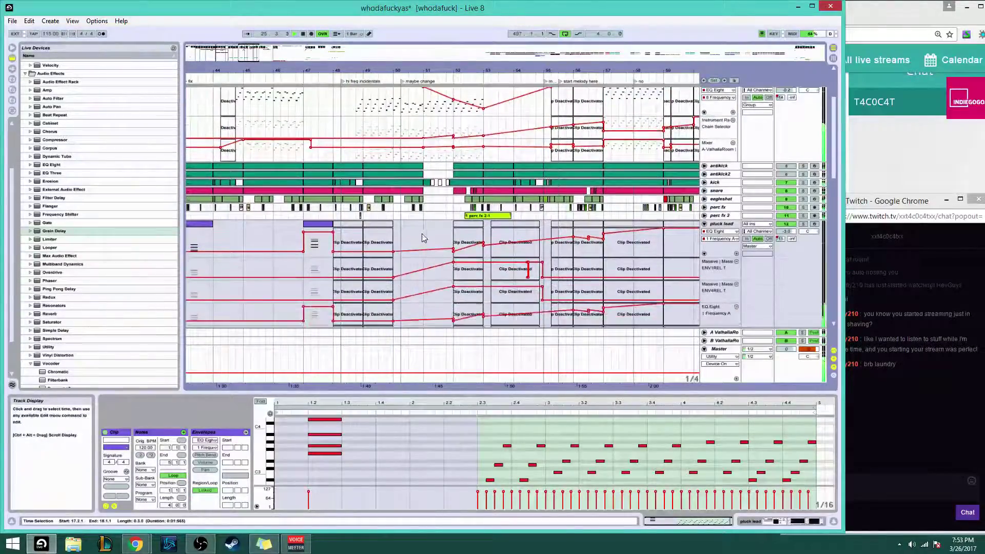
left_click(423, 238)
key("ctrl+v")
left_click_drag(432, 227, 433, 226)
left_click(434, 226)
scroll(434, 226, "down", 2)
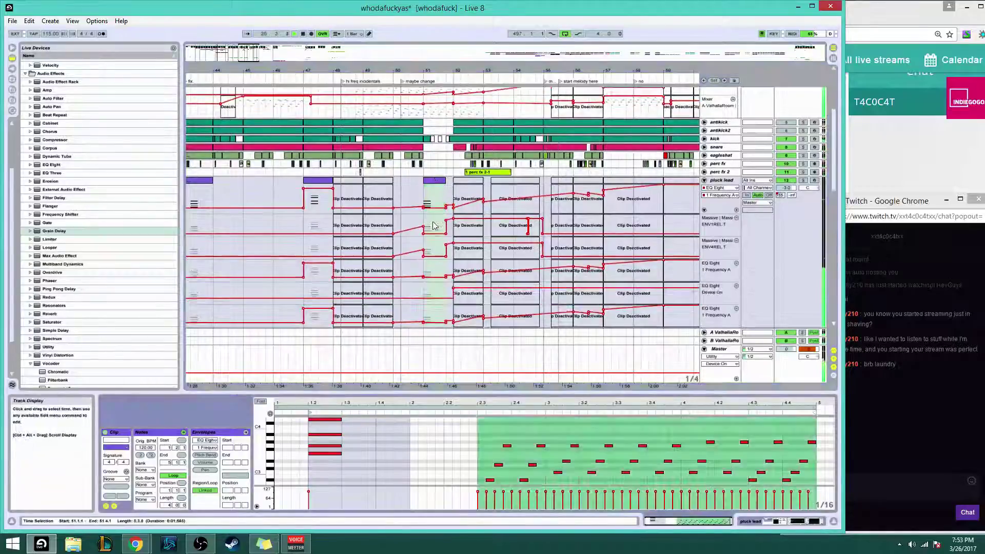
Inspect envelope 4 in the pluck lead's Massive synth, restoring the overridden arrangement automation, and close the plug-in window
double_click(730, 180)
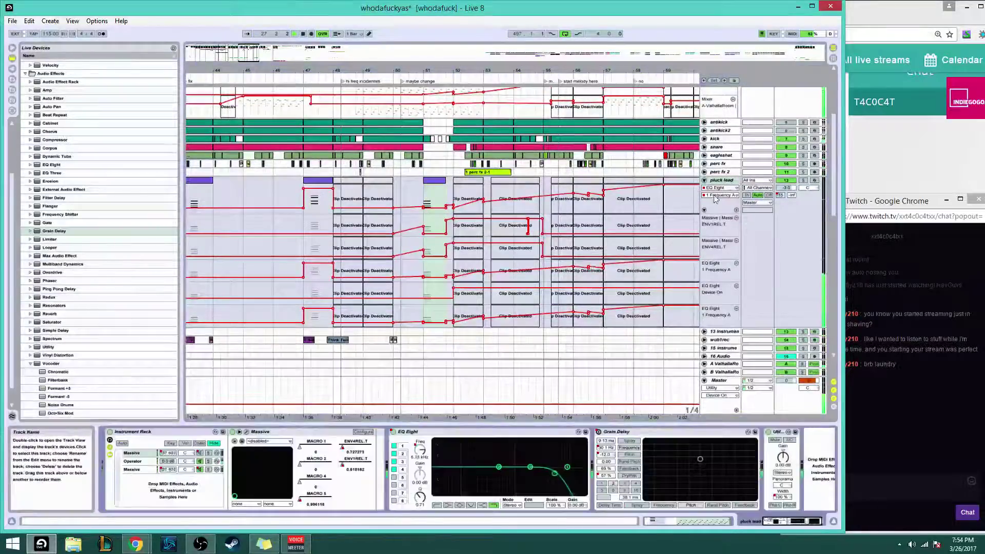
scroll(477, 358, "down", 2)
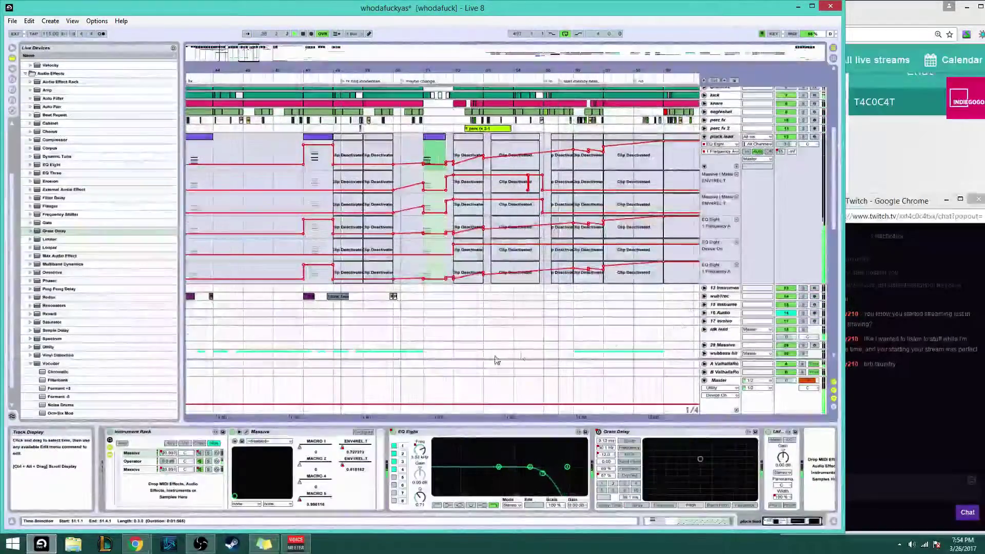
left_click(247, 432)
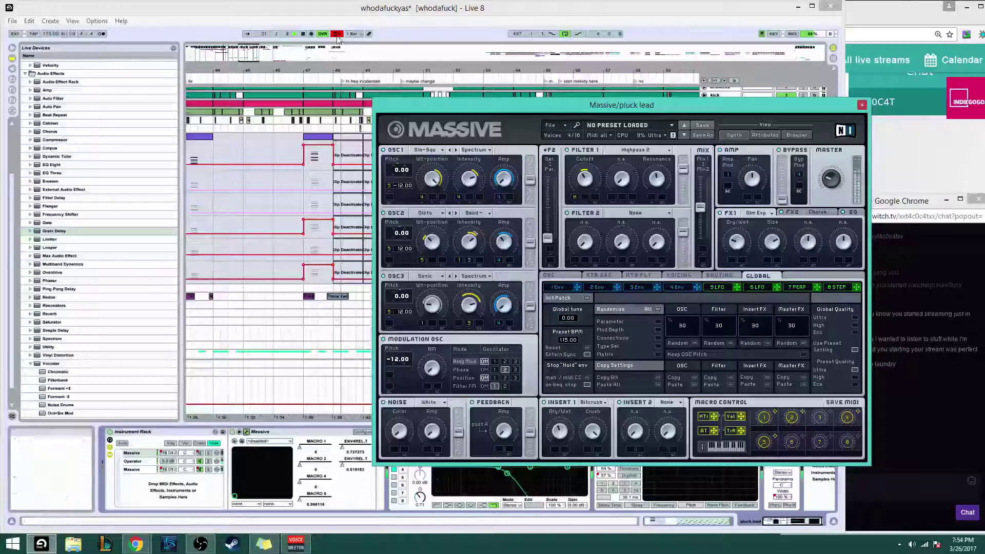
left_click(338, 34)
left_click(679, 287)
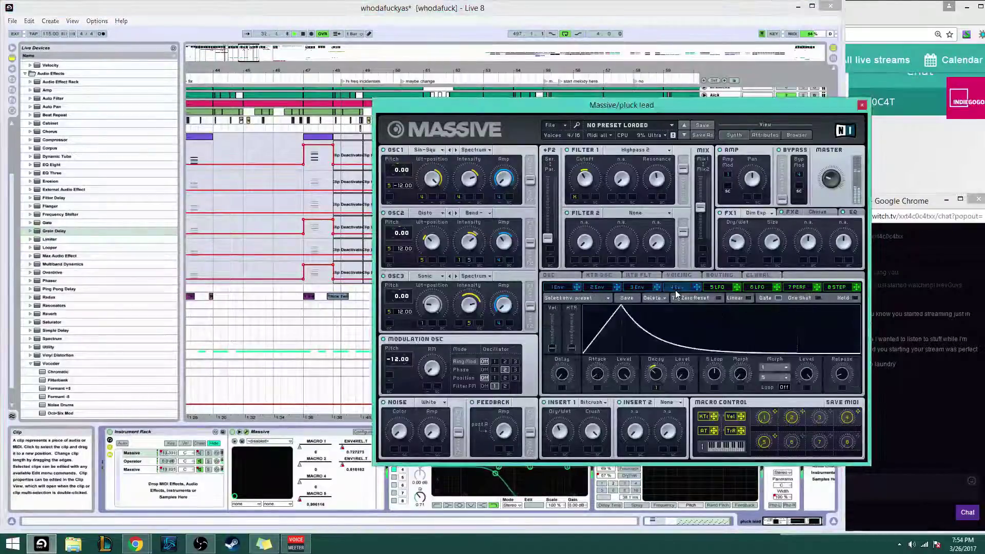
left_click(863, 105)
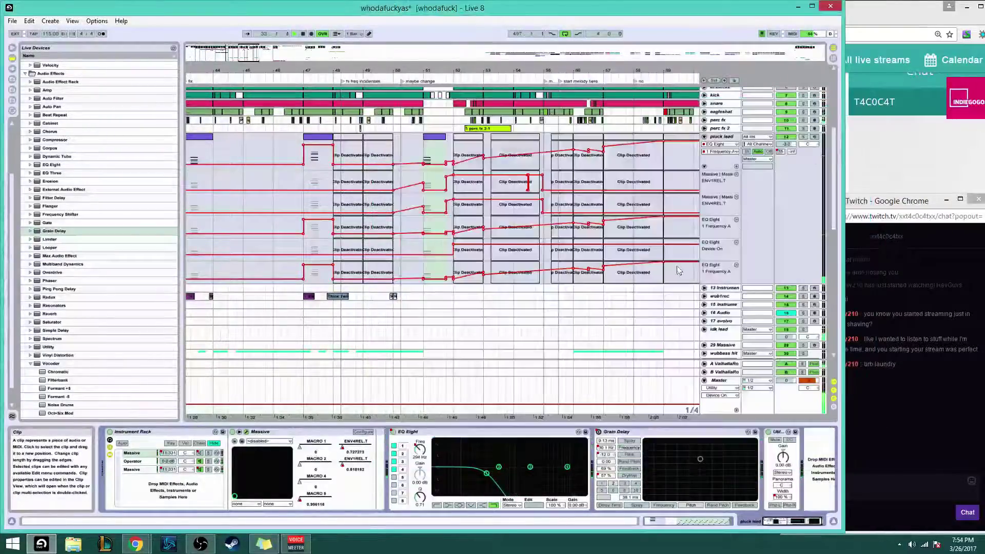
Raise Massive's MACRO 1 automation to near maximum across the pasted pluck lead clip at bar 51 and play it
left_click(302, 449)
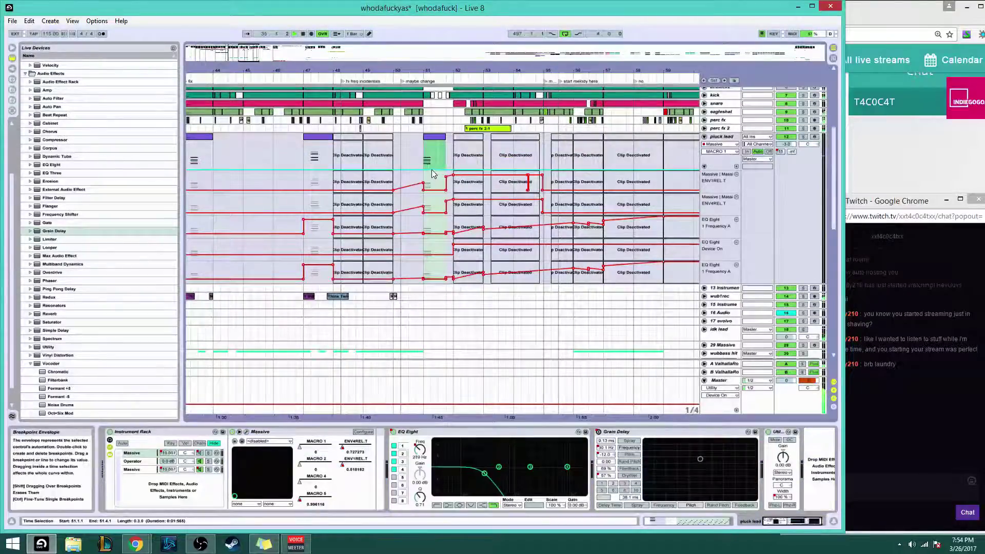
key("space")
left_click_drag(431, 170, 441, 141)
double_click(439, 137)
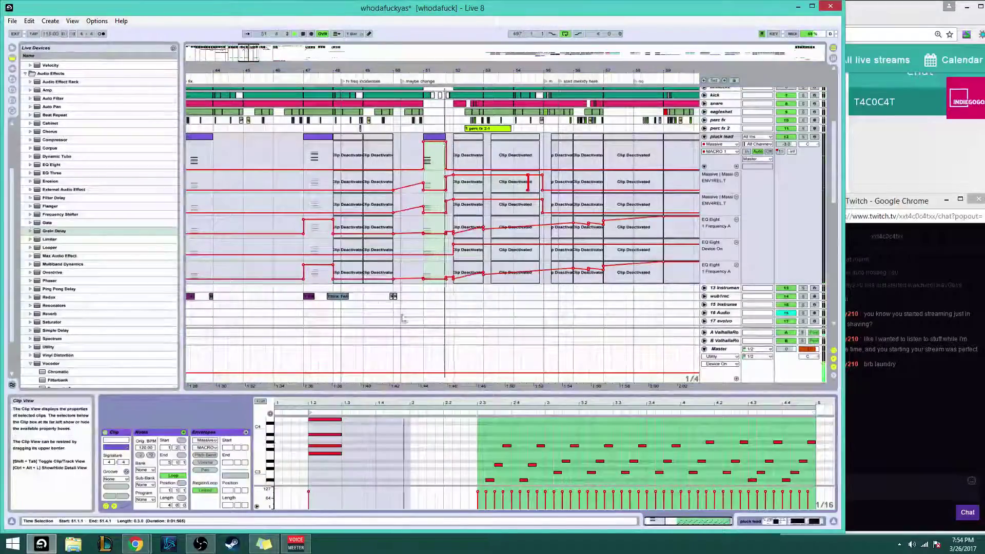
key("space")
Transpose the chord in the pasted pluck lead clip up an octave and audition it with the track soloed
left_click(344, 374)
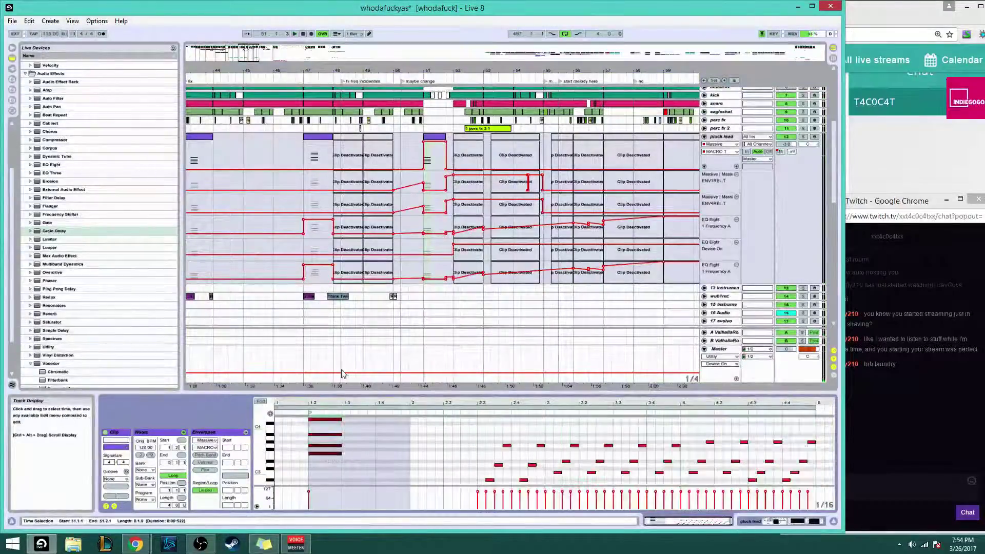
key("shift+Up")
key("space")
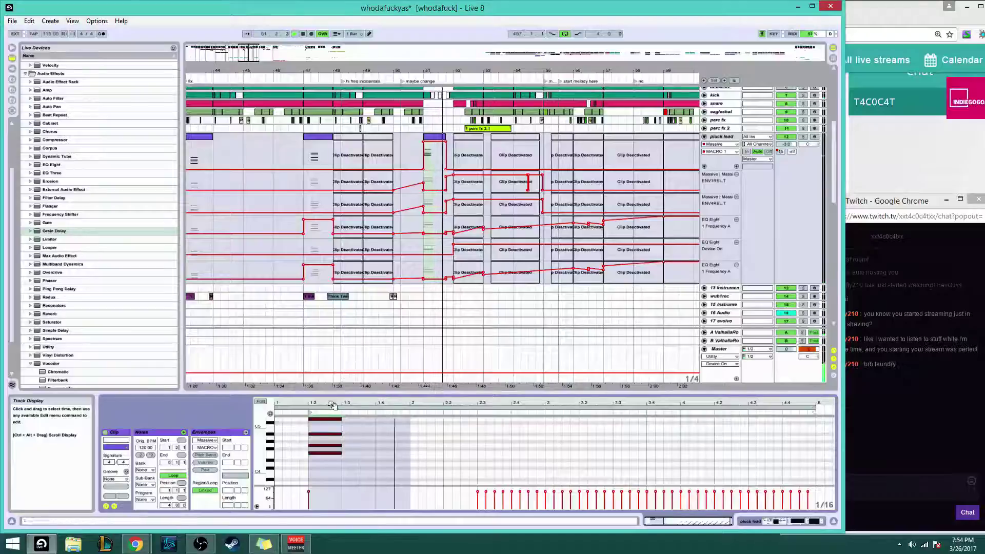
key("space")
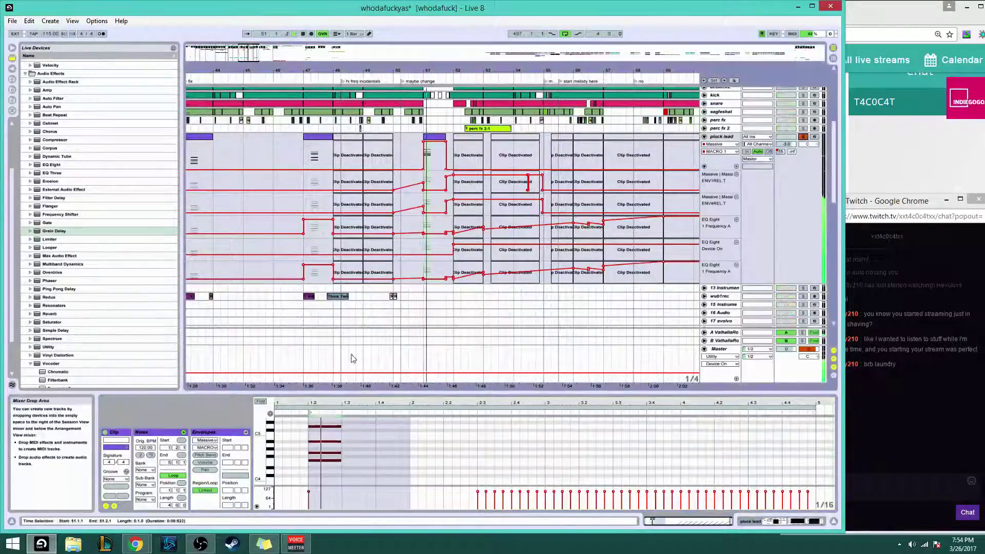
key("space")
Deactivate the raised chord's notes while auditioning them, leaving only G4 active
right_click(329, 437)
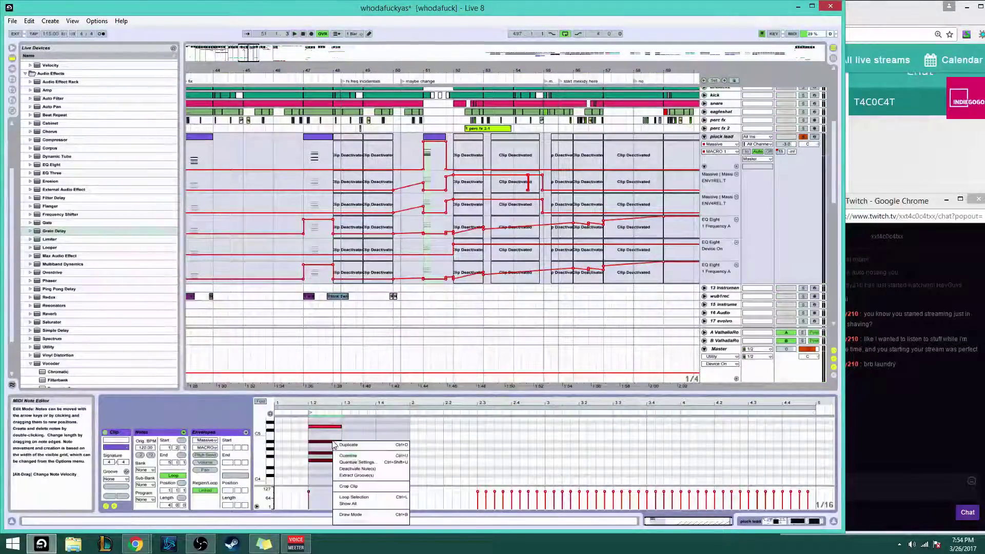
left_click(353, 458)
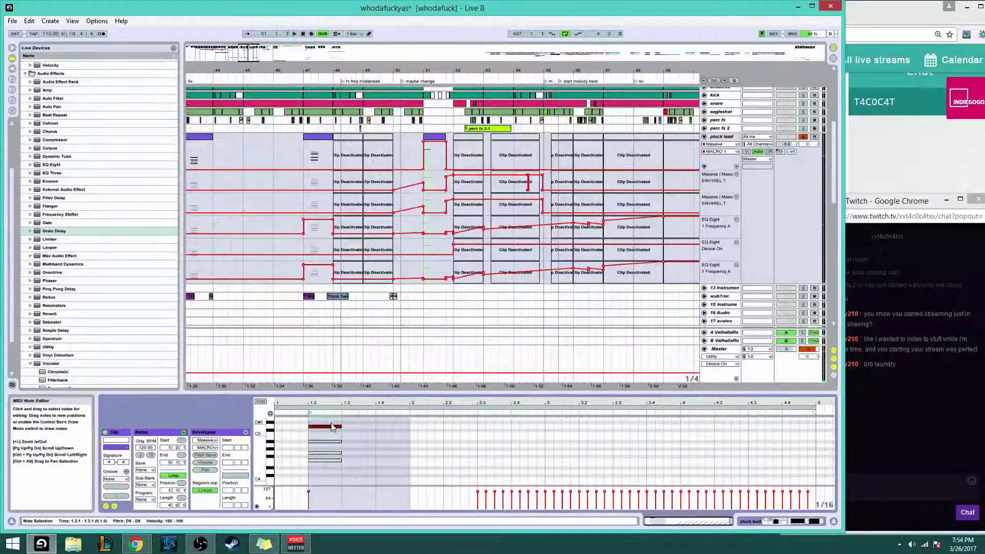
right_click(331, 424)
left_click(358, 452)
right_click(340, 444)
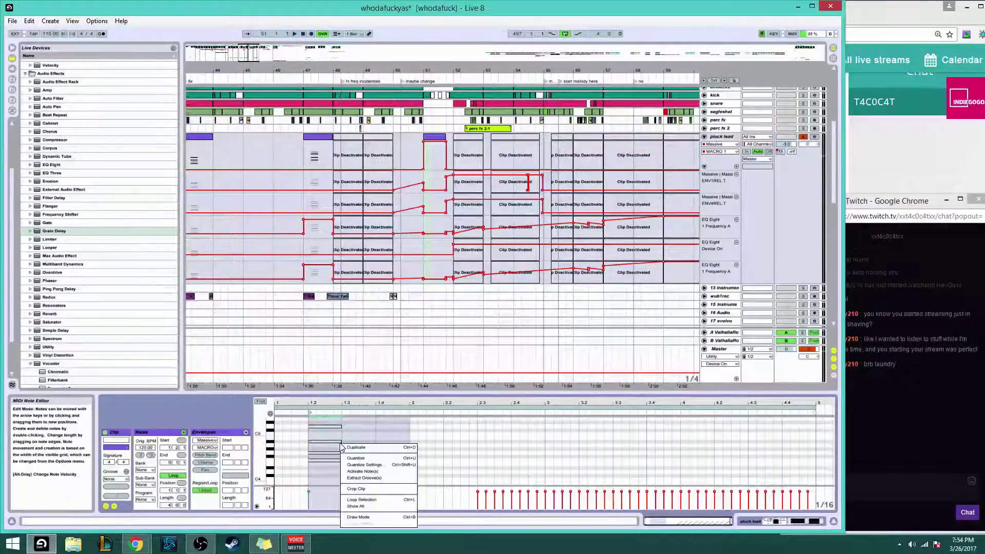
left_click(362, 471)
key("space")
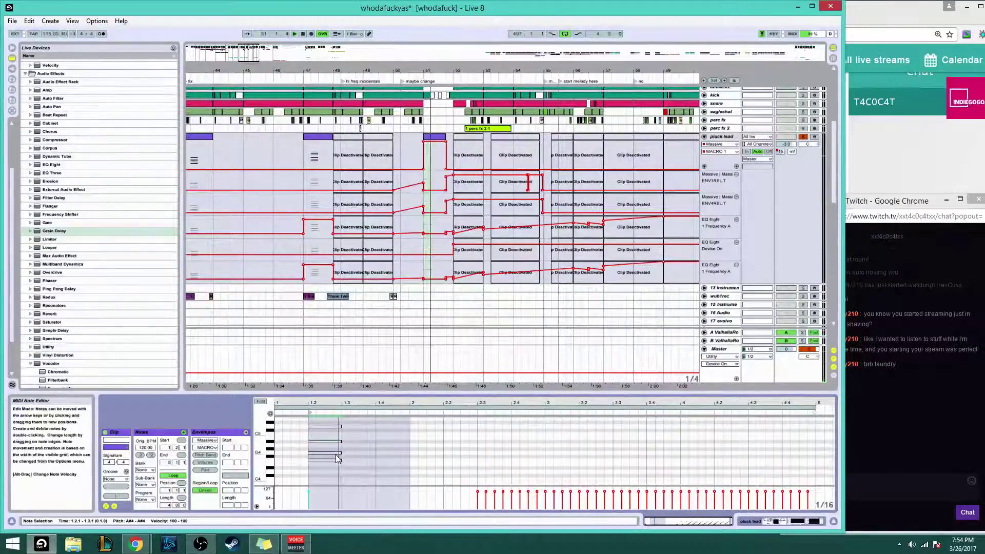
right_click(337, 458)
left_click(354, 405)
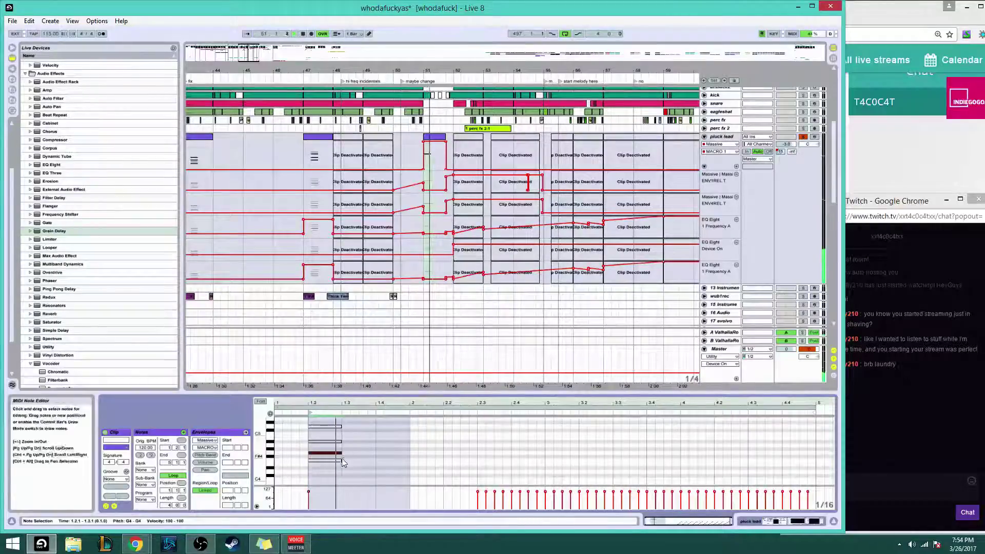
Unsolo the pluck lead, replay bar 51 with the other tracks and show the pluck lead's devices
key("space")
left_click(803, 137)
key("space")
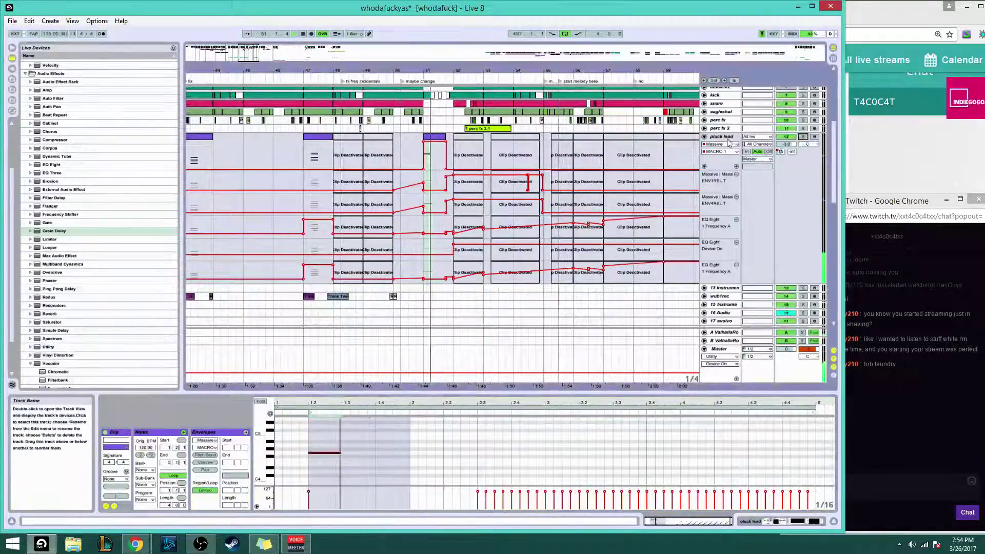
left_click(729, 142)
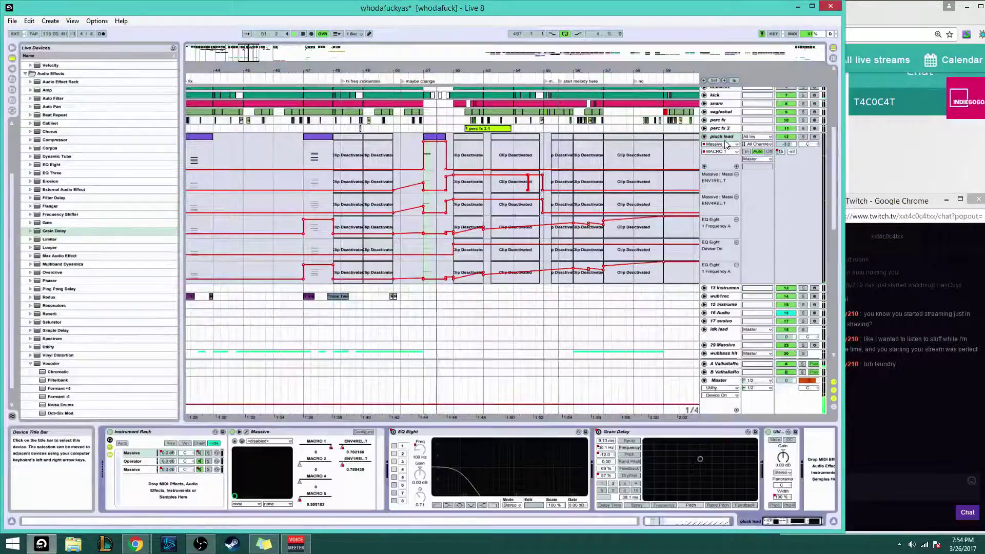
Reshape Massive's ENV1REL.T and ENV4REL.T automation to fall gradually across the bar 51 pluck lead clip
left_click(347, 448)
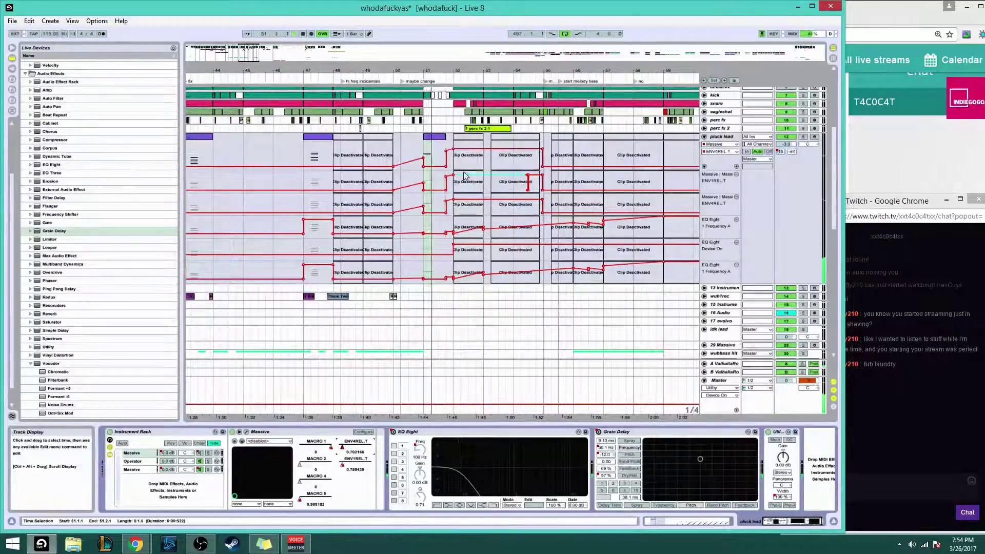
left_click(424, 166)
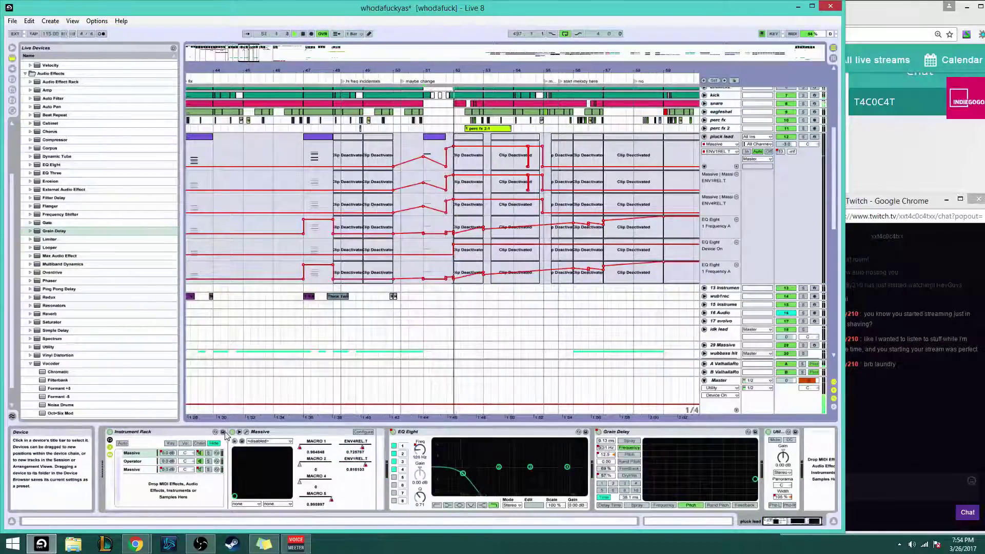
Open the pluck lead's Massive plug-in window and examine the shapes of envelopes 1 to 4
left_click(247, 432)
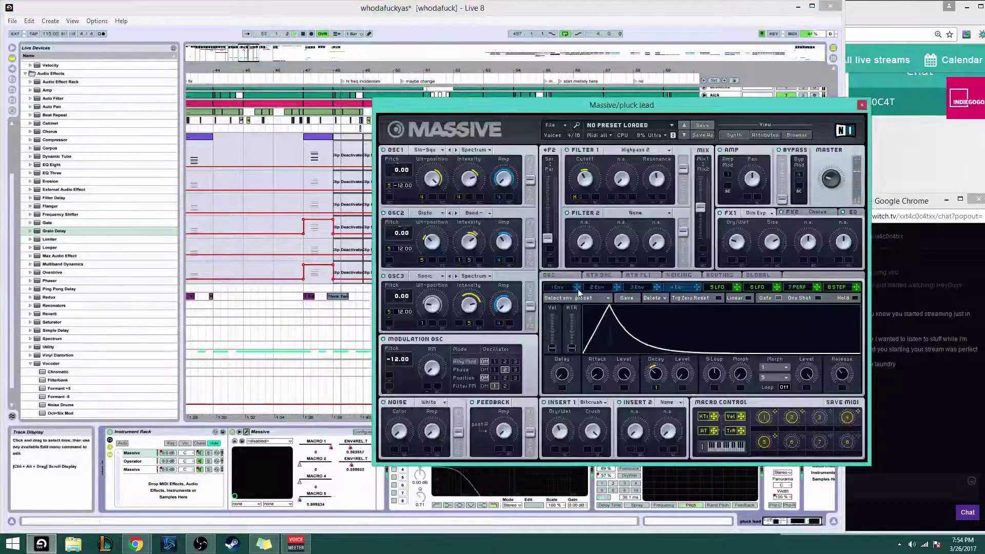
left_click(559, 290)
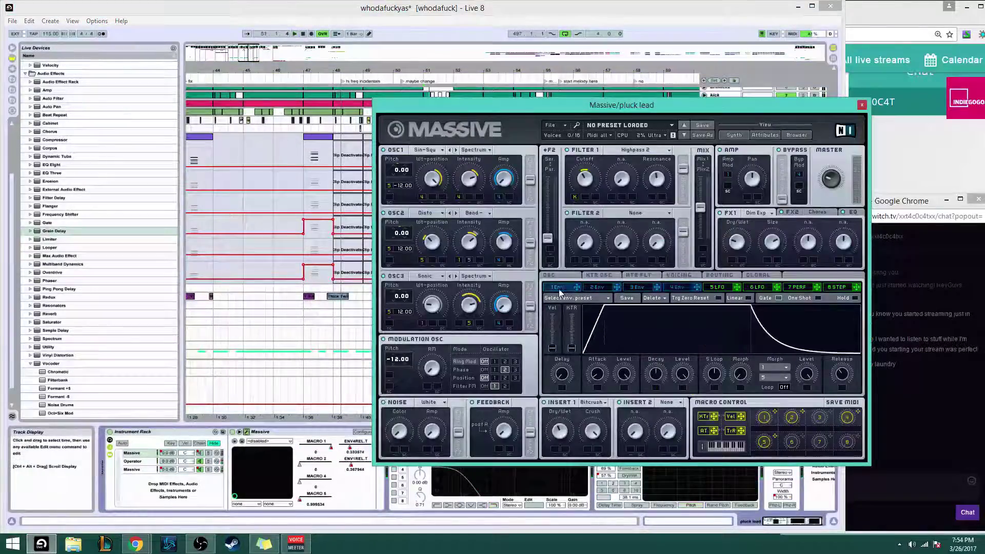
left_click(597, 287)
left_click(635, 289)
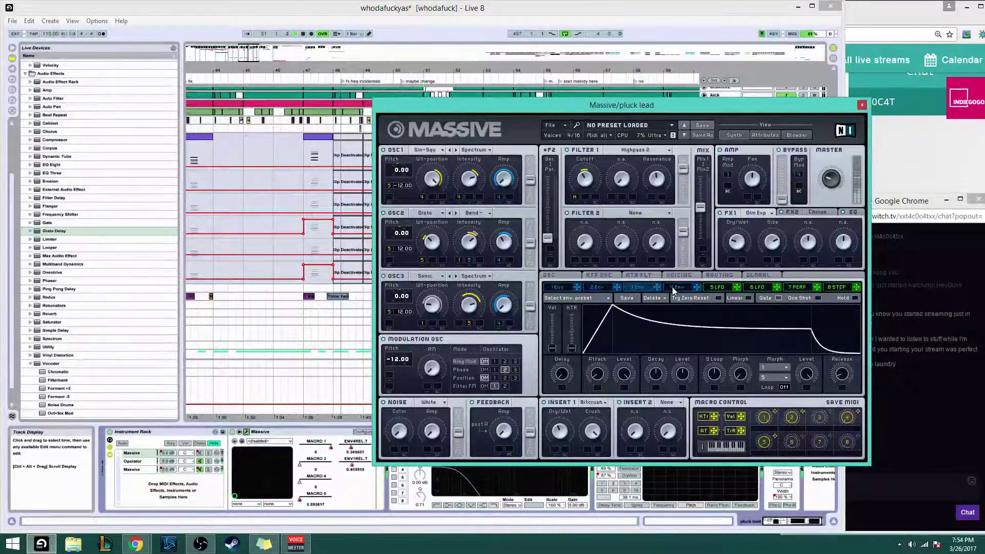
left_click(674, 289)
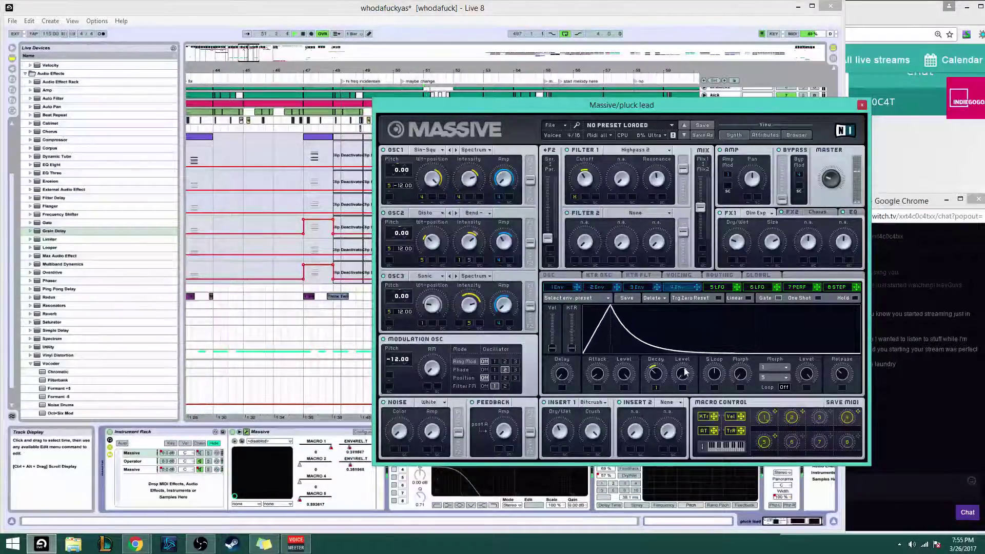
Add envelope 4's decay level to Massive's configured device parameters and close the plug-in window
left_click(364, 432)
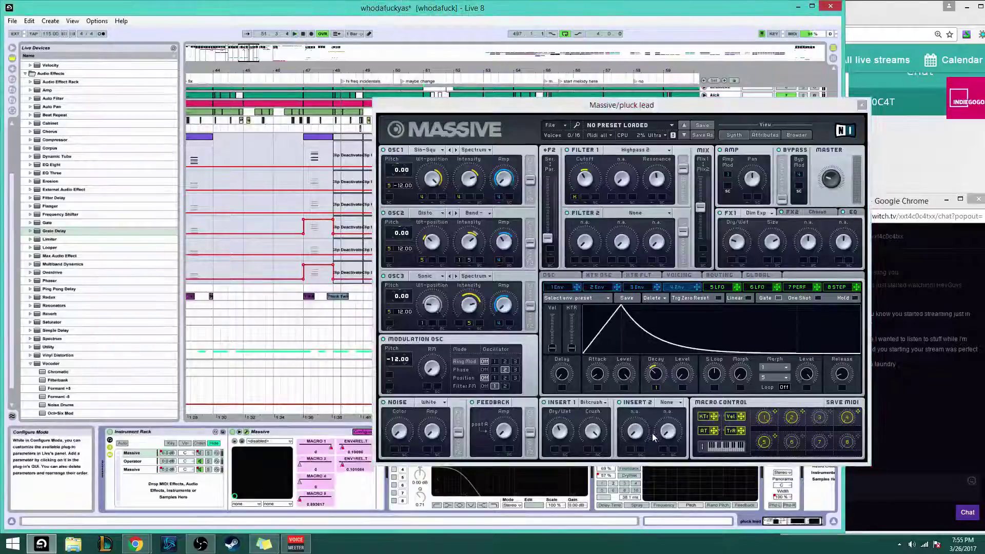
left_click(684, 380)
left_click(862, 105)
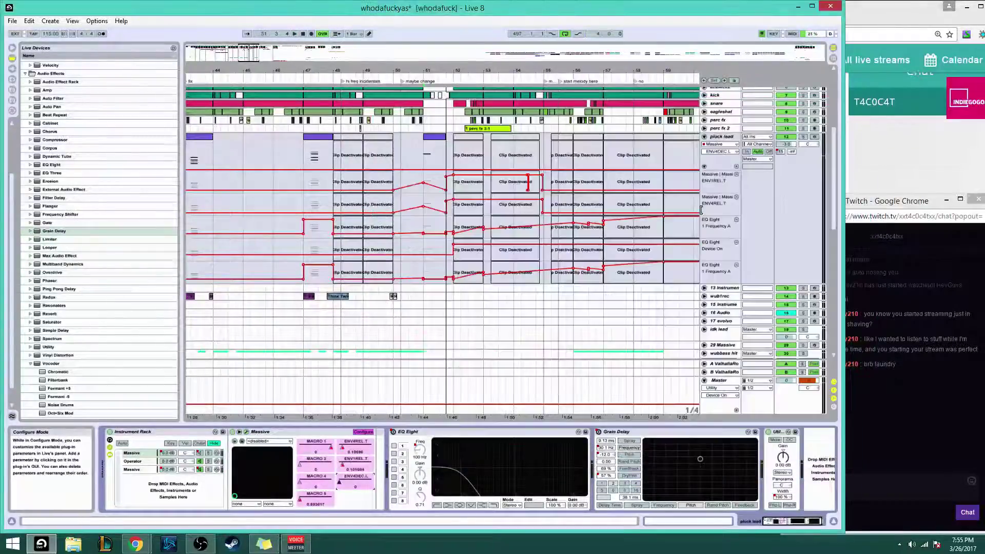
left_click(363, 432)
Raise Massive's ENV4DEC.L automation to maximum across the bar 51 pluck lead clip and play it
left_click_drag(342, 484, 346, 484)
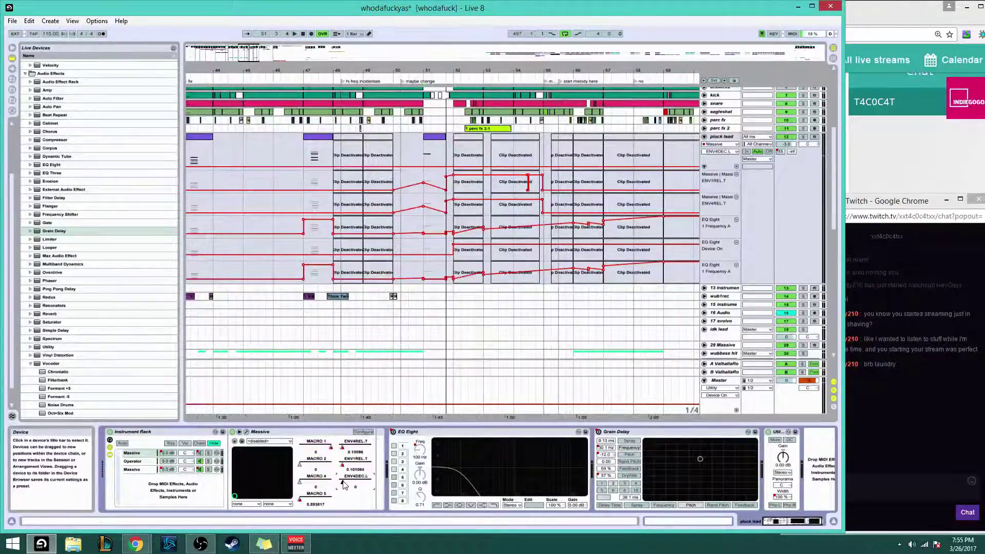
key("ctrl+z")
left_click(425, 152)
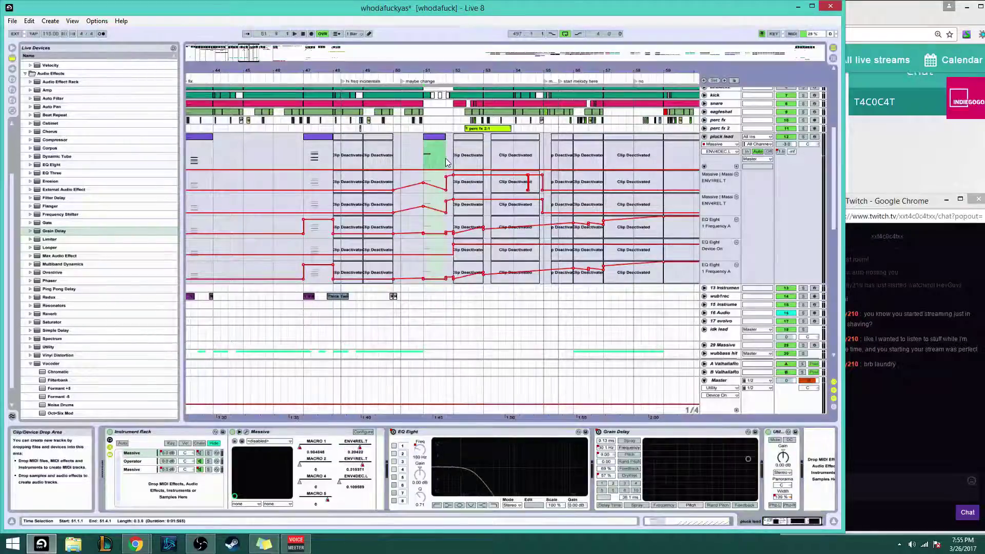
left_click_drag(428, 167, 444, 158)
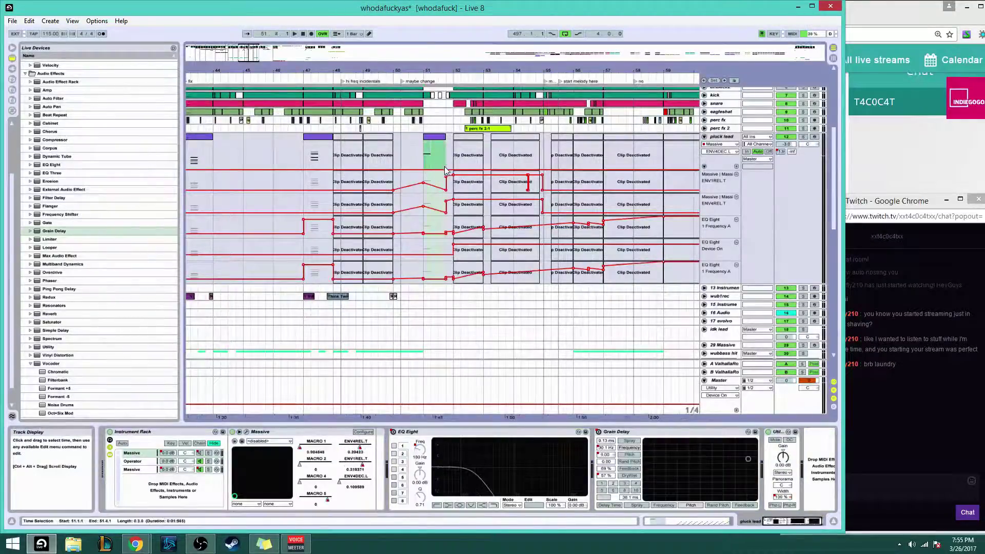
key("space")
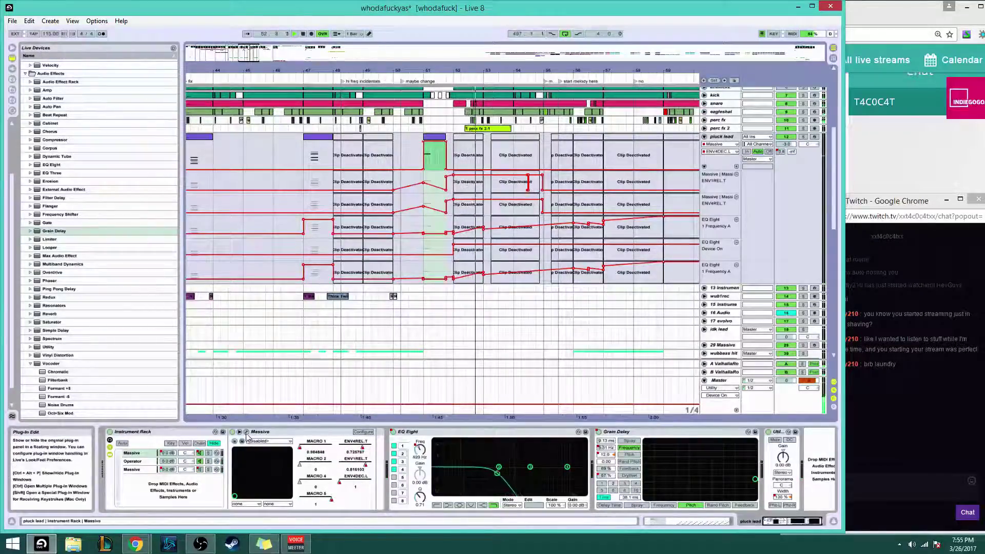
Open the bar 51 pluck lead clip's notes and try the A#4 note activated and an octave lower
double_click(432, 138)
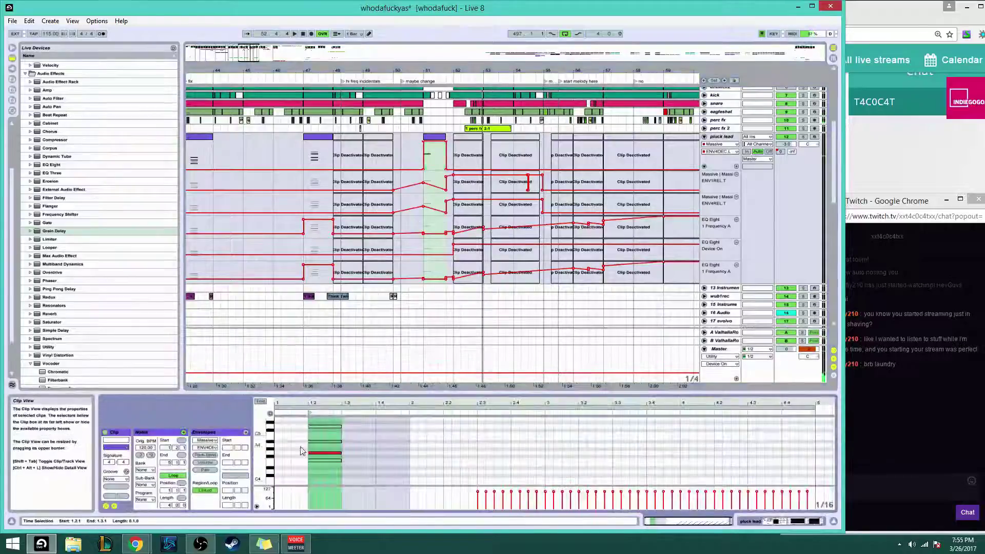
left_click(331, 452)
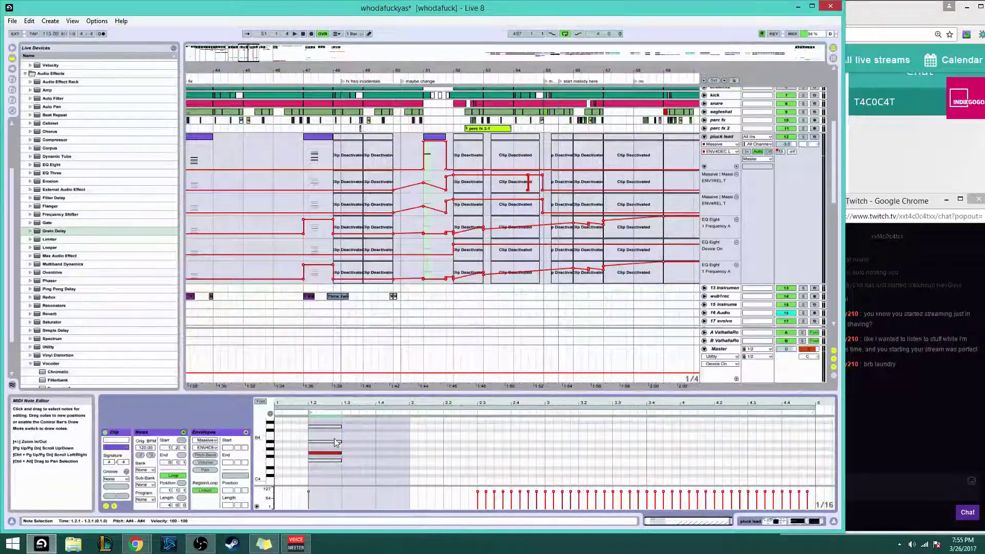
right_click(336, 442)
left_click(358, 472)
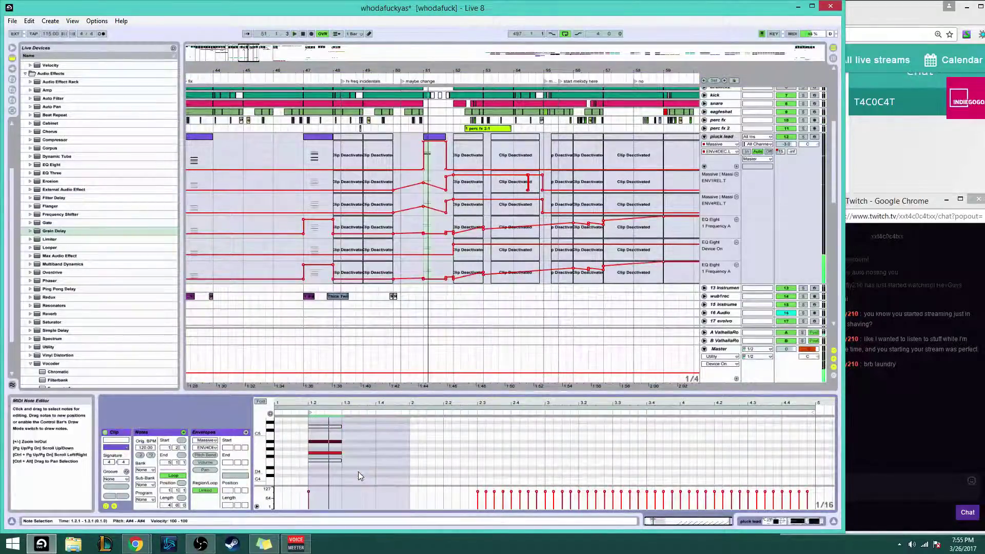
key("shift+Down")
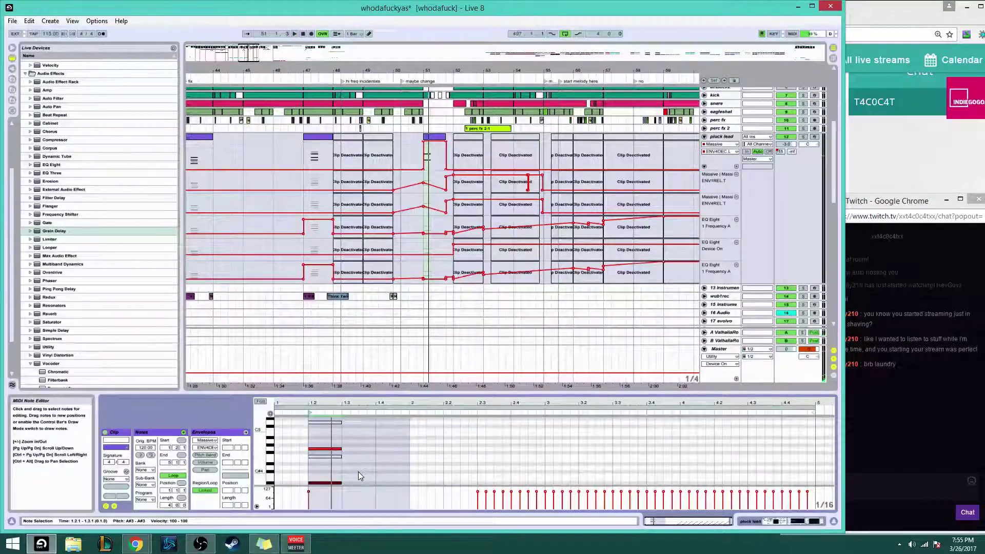
key("shift+Up")
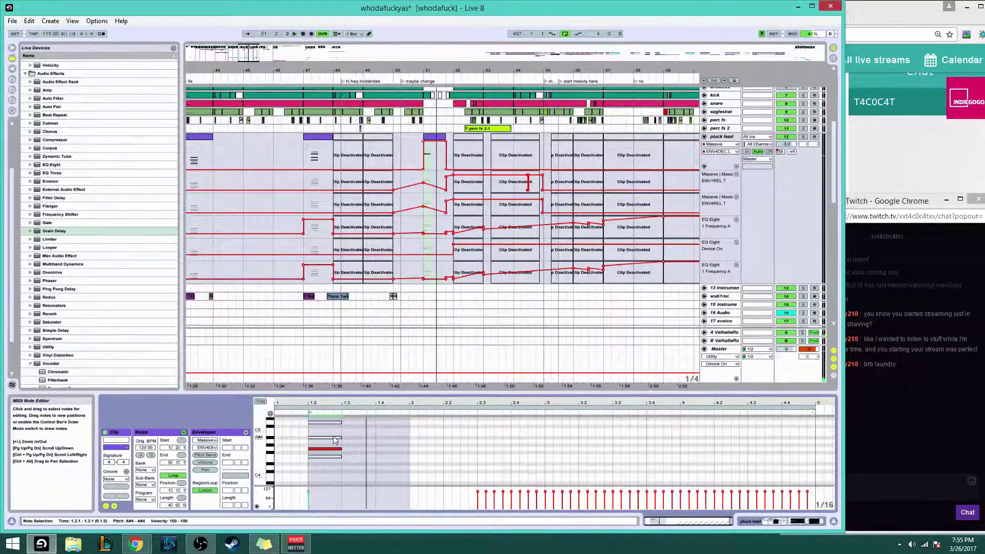
Activate the chord's top note and transpose it down an octave to D4
left_click(325, 429)
right_click(327, 423)
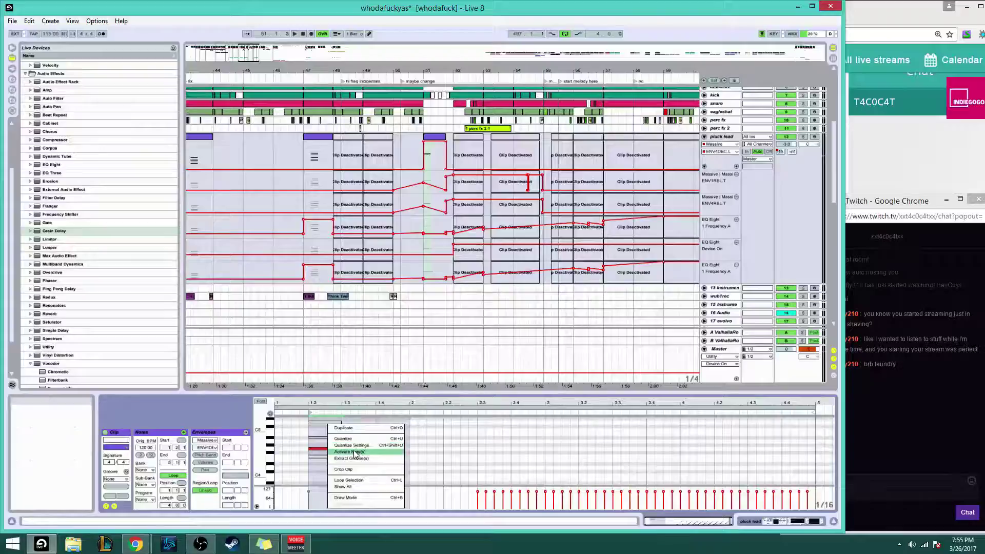
left_click(353, 452)
key("shift+Down")
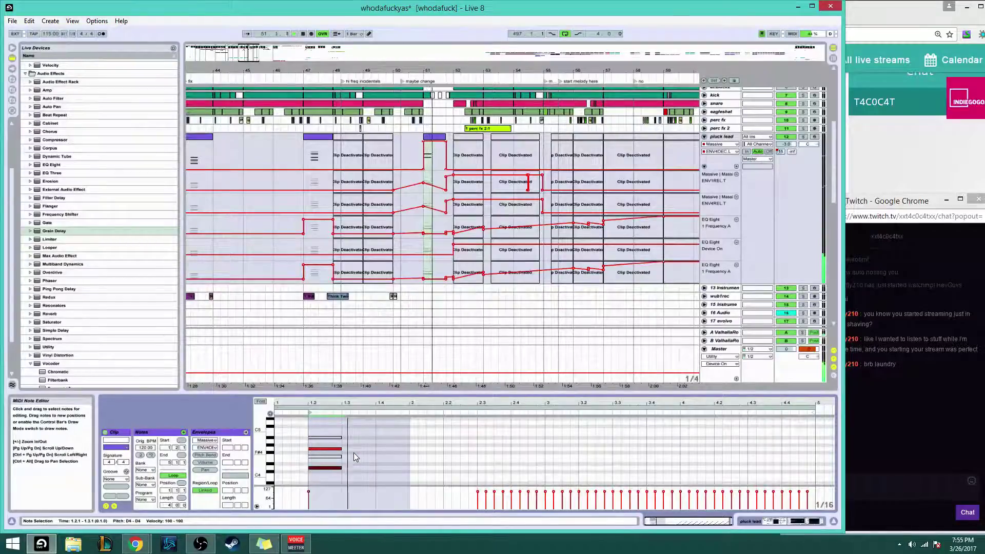
Transpose the chord's F4 note down an octave and activate it
left_click(331, 457)
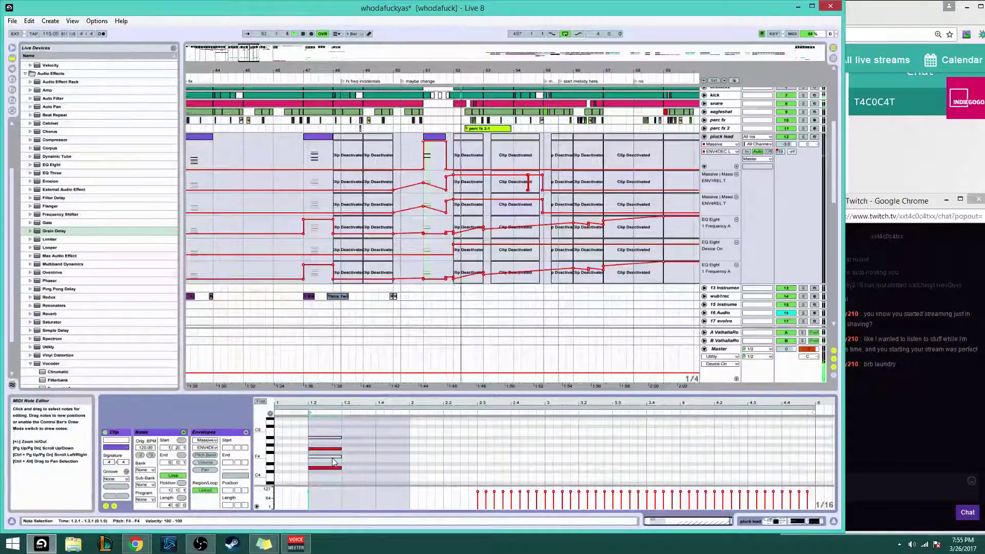
key("shift+Down")
right_click(335, 481)
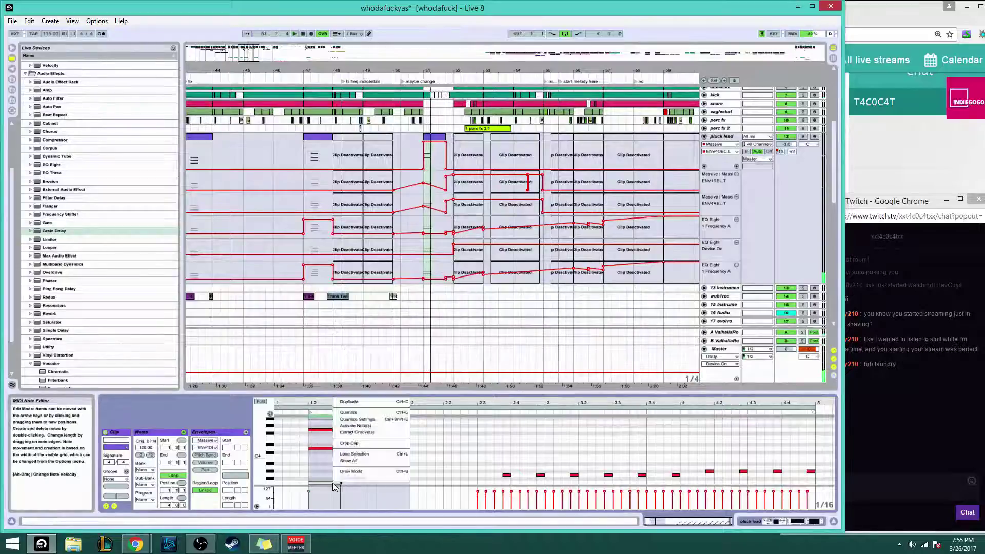
left_click(354, 427)
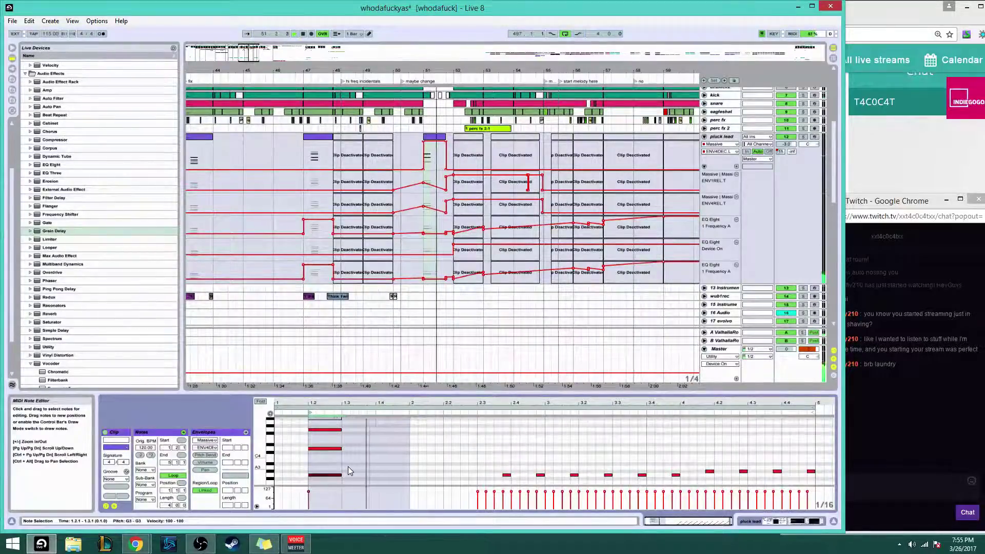
Audition the lowest chord note at successively higher pitches from G3 up to around A#4
key("Up")
key("Up")
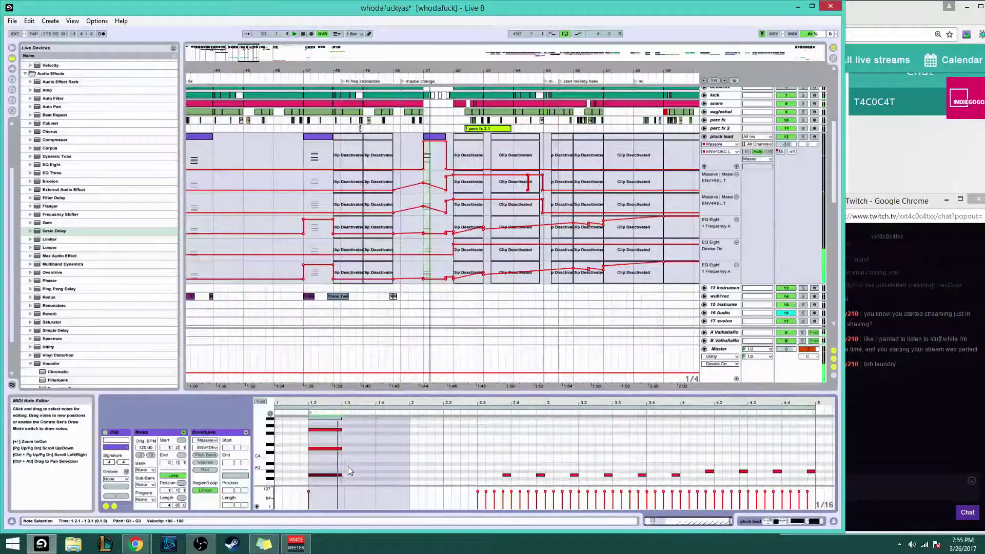
key("Up")
key("Up")
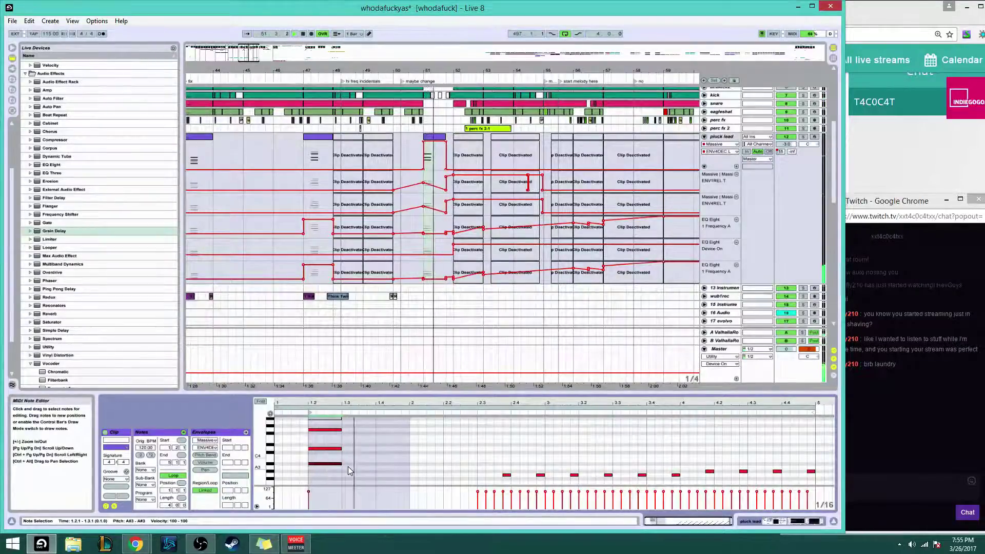
key("Up")
key("Up")
key("Up")
key("Up")
key("Up")
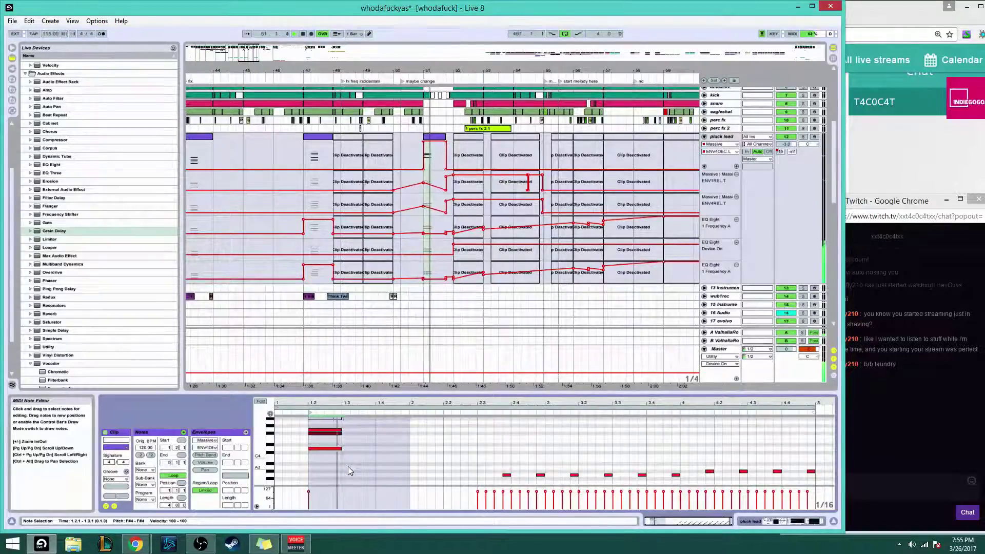
key("Up")
key("Up")
key("Up")
key("Up")
key("Up")
key("Up")
key("Up")
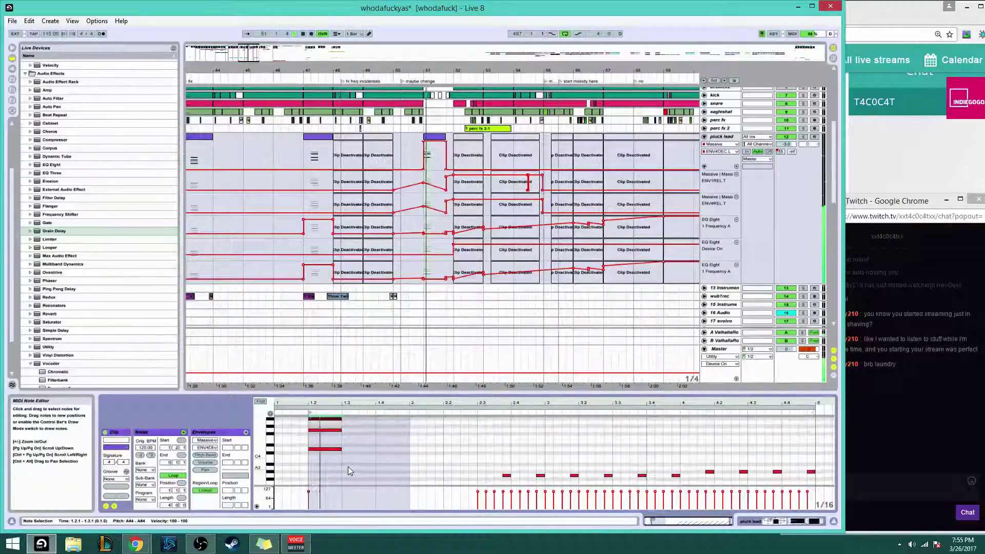
key("Down")
key("Down")
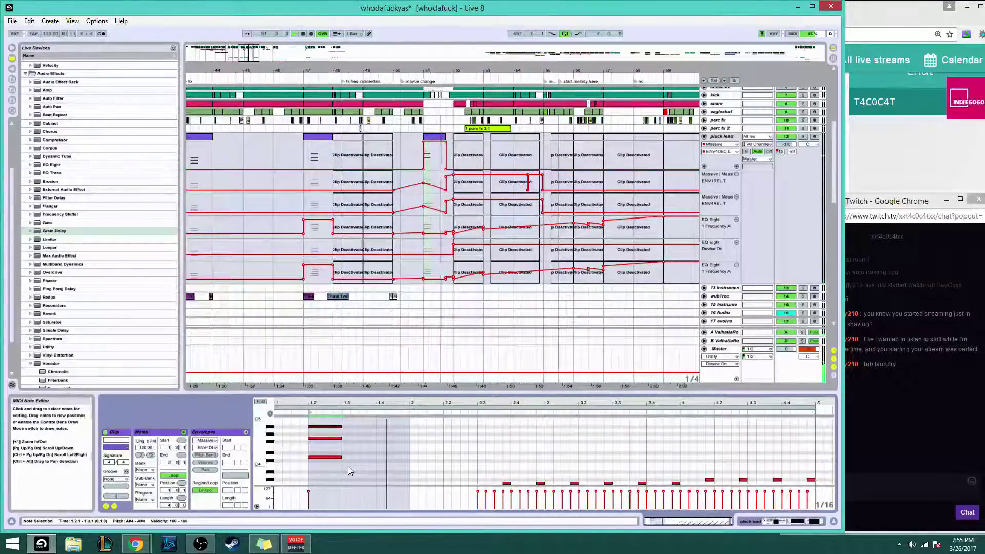
Try the moved note at A#3 and G#4, and settle it on G3
key("shift+Down")
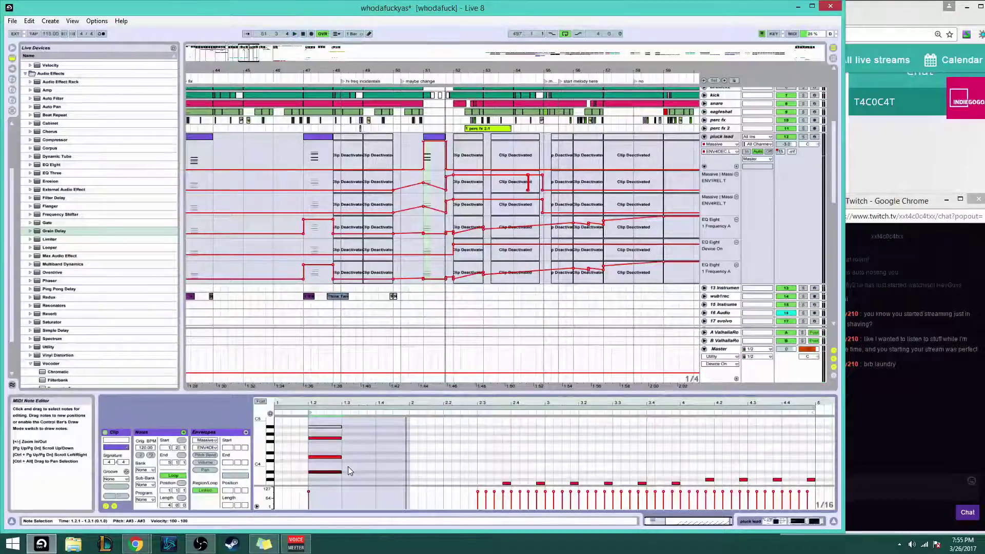
key("shift+Up")
key("Down")
key("Down")
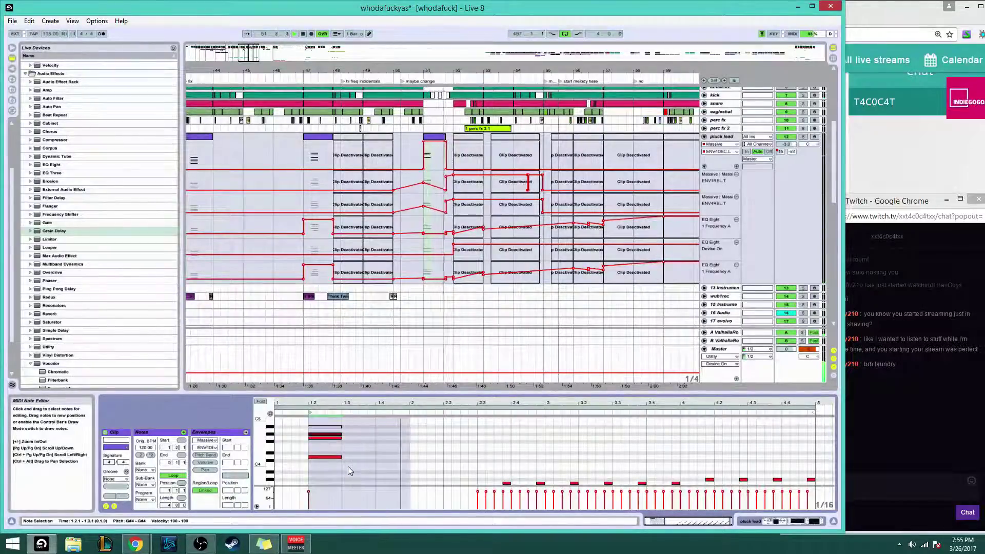
key("shift+Down")
key("Down")
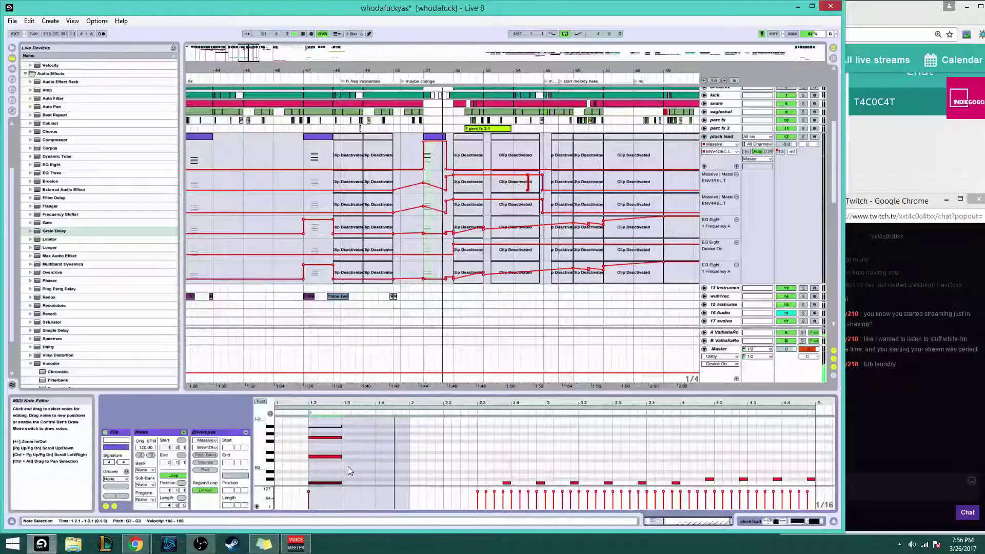
Show the pluck lead's devices, replay bar 51 and display the Utility stereo width automation
double_click(716, 137)
key("space")
key("space")
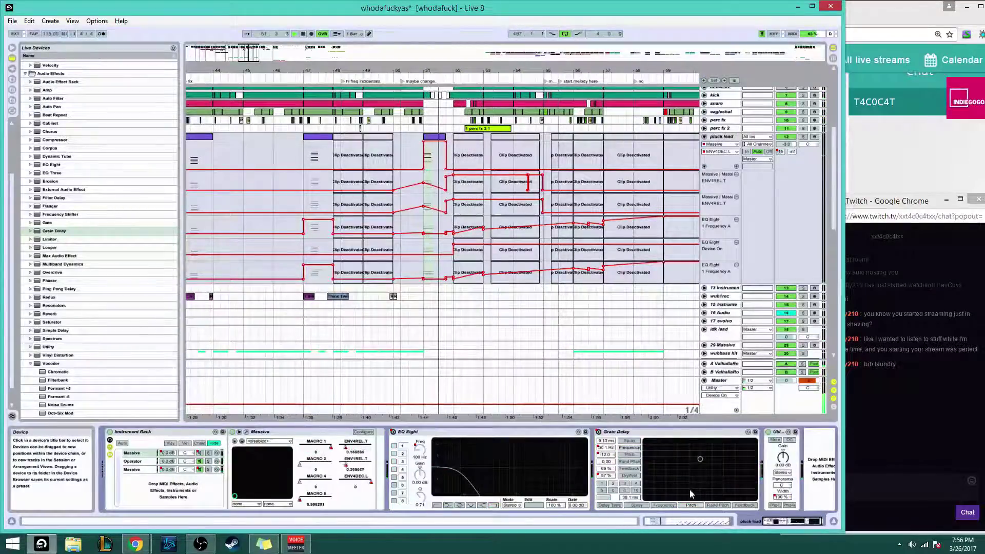
left_click(783, 497)
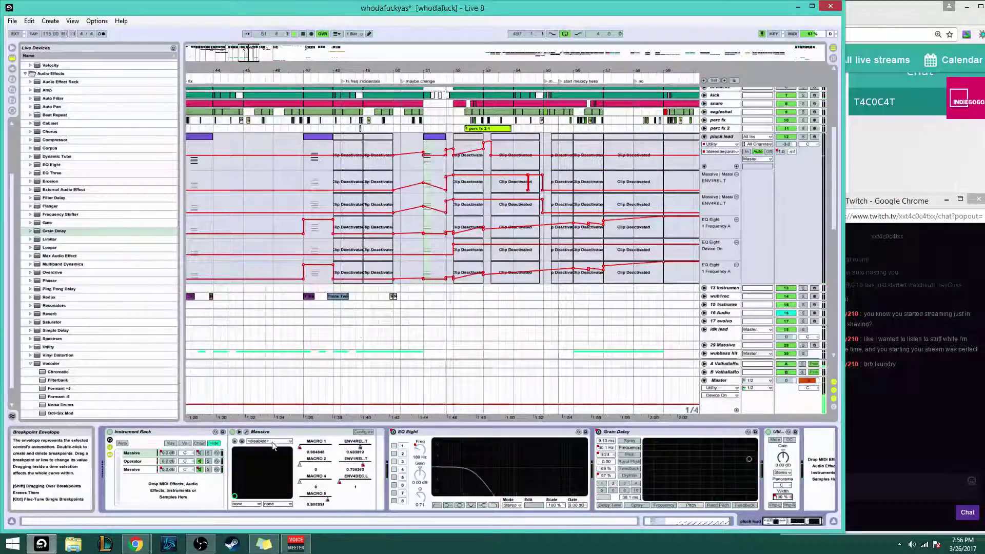
Inspect the instrument rack's Operator chain and audition the first Massive chain soloed
left_click(134, 462)
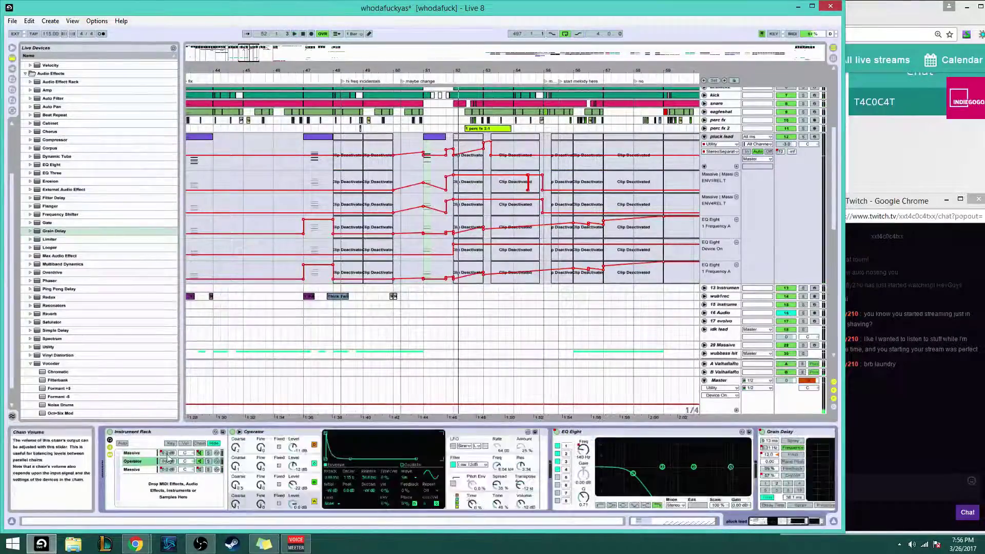
left_click(209, 454)
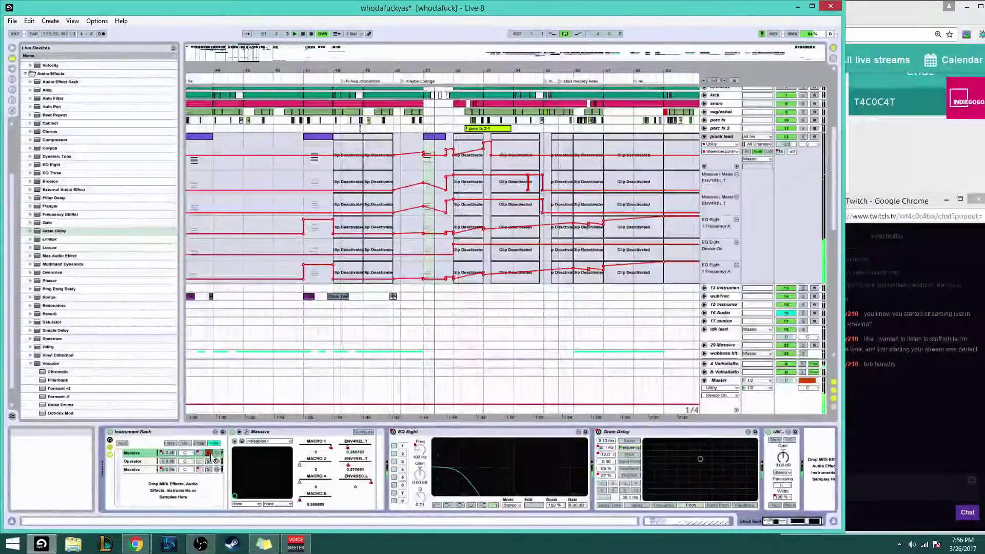
left_click(134, 462)
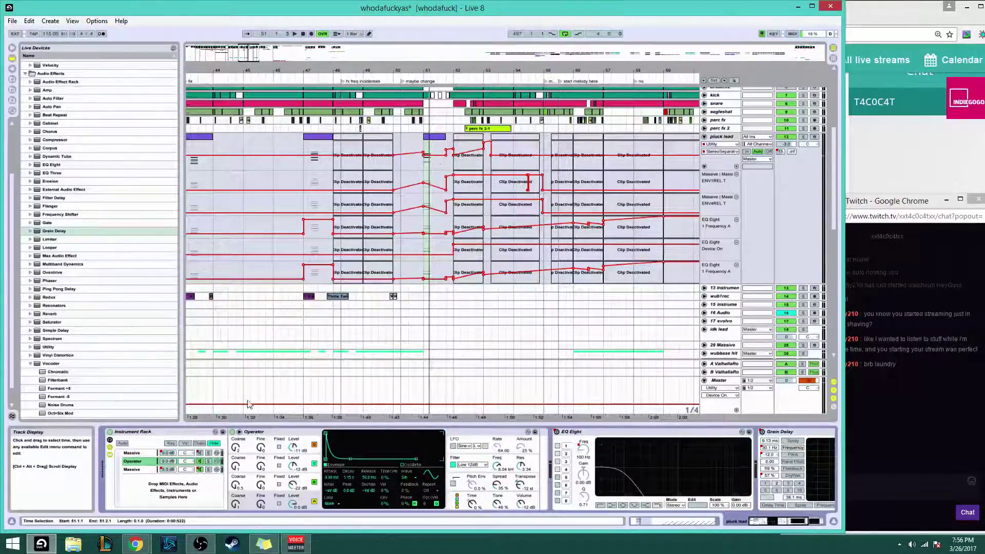
Solo the rack's Operator chain and raise its oscillator A decay automation over the pluck lead clip at bar 51
left_click(212, 471)
left_click(210, 462)
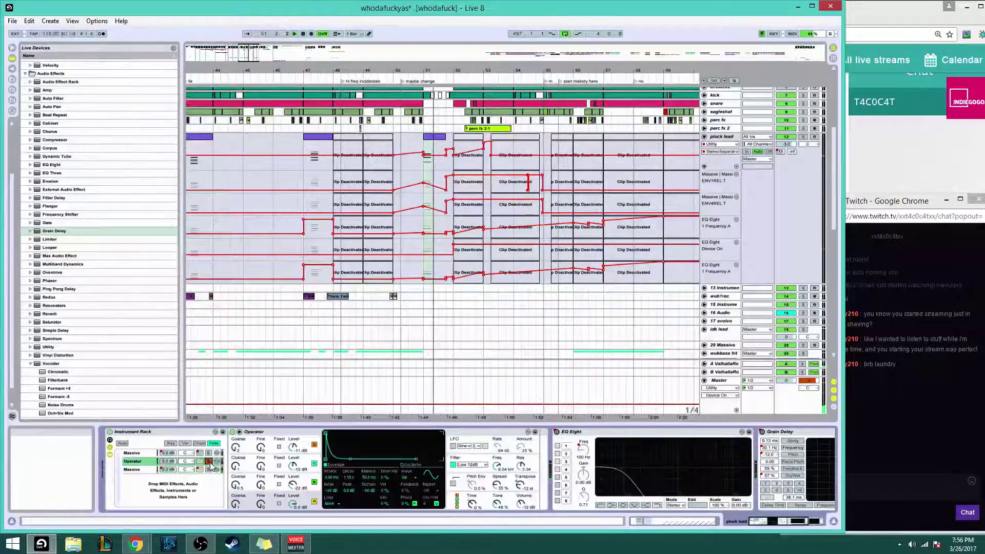
left_click(350, 478)
key("space")
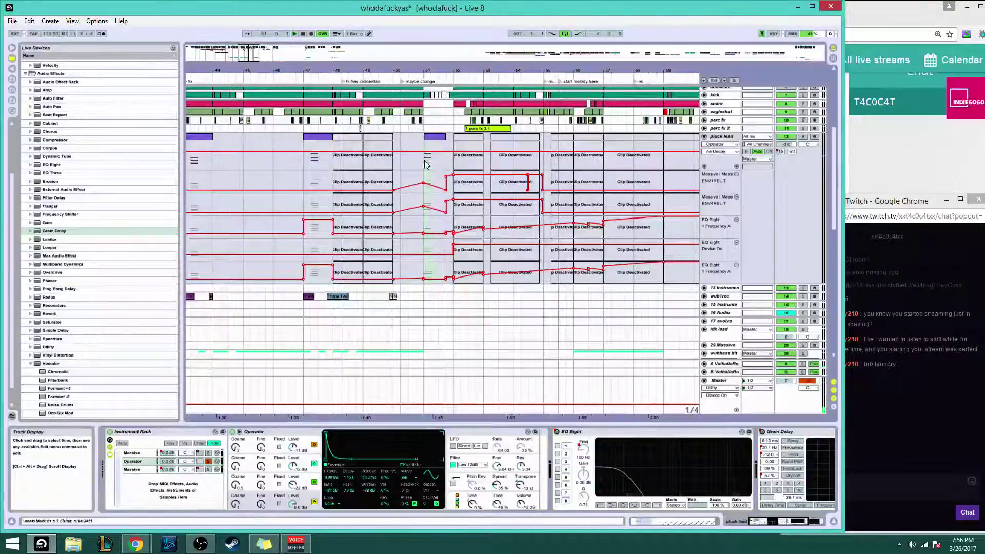
mouse_move(424, 156)
left_mouse_down()
mouse_move(446, 156)
mouse_move(440, 149)
left_mouse_up()
key("space")
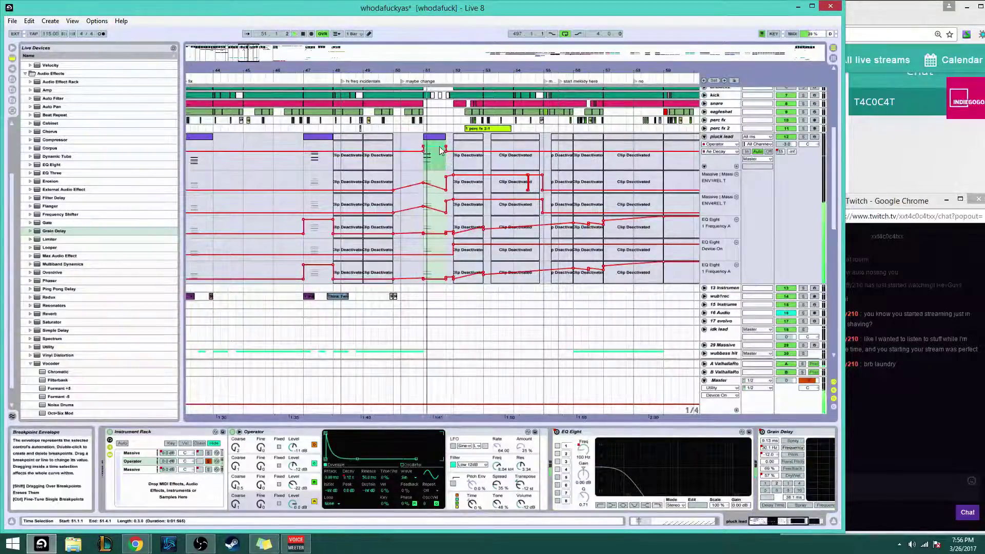
Raise the oscillator A release automation from 51.1.1 to 51.4.1, replay it and give it its own automation lane
left_click(373, 483)
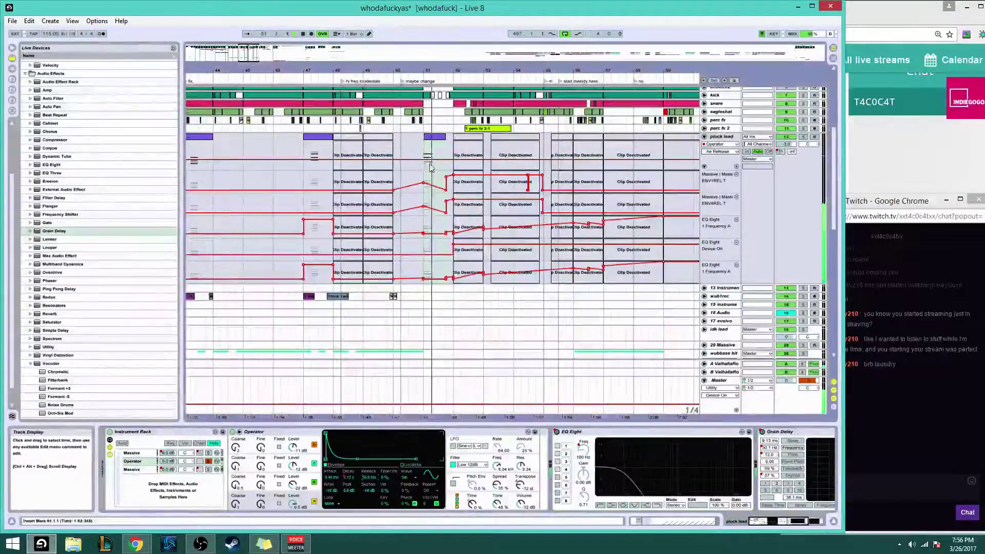
left_click_drag(445, 160, 439, 151)
key("space")
key("space")
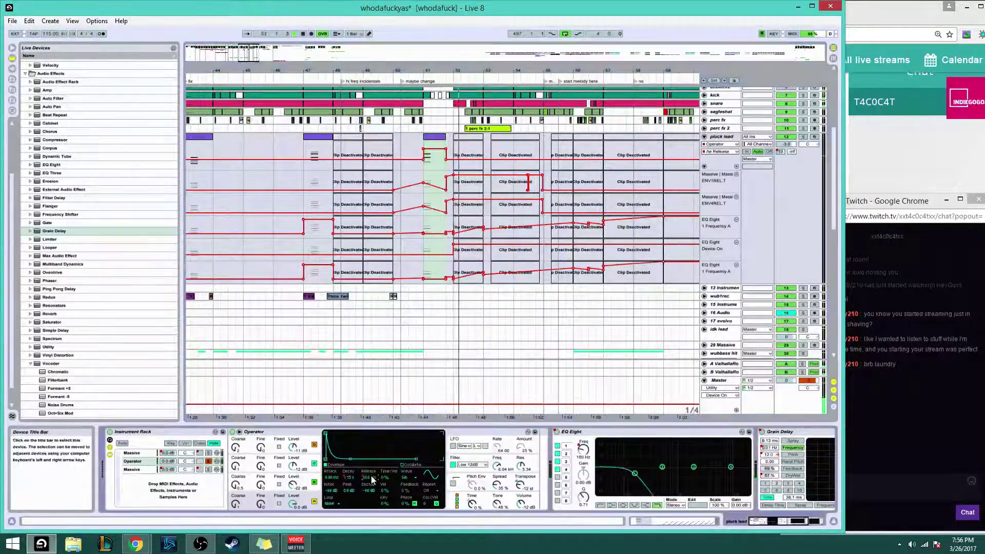
key("space")
left_click(736, 166)
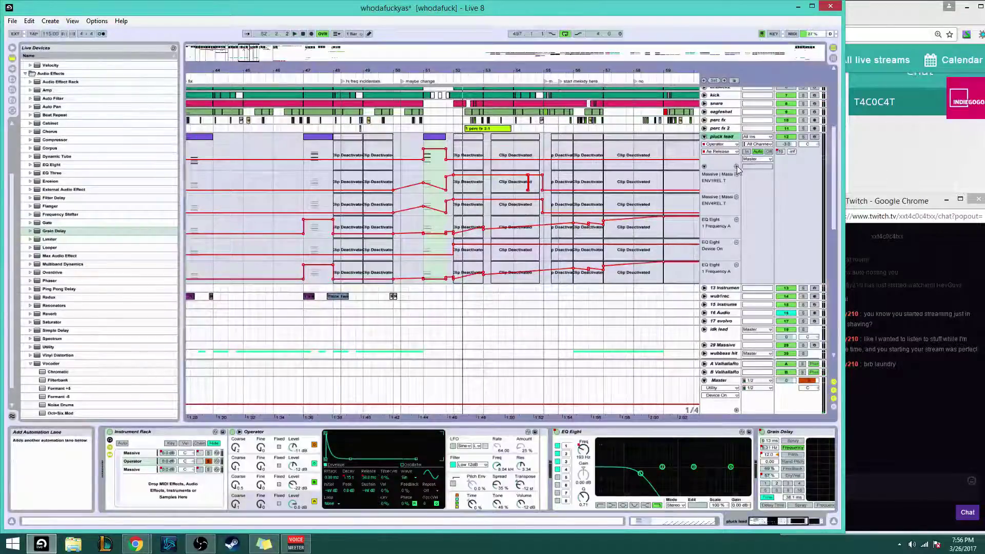
Copy the bar 51 release envelope to Operator's Be Release automation in a separate lane
left_click_drag(425, 175, 439, 177)
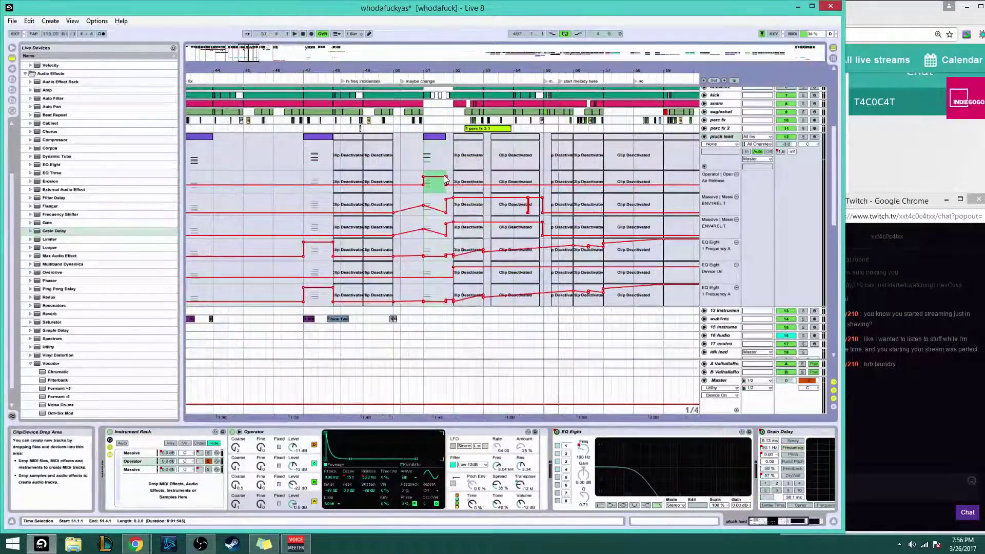
left_click(319, 482)
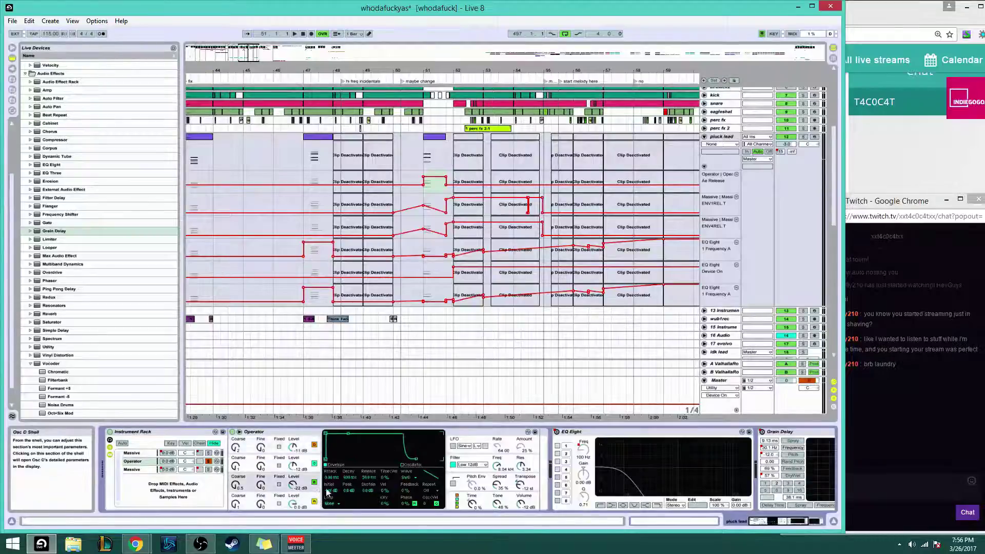
left_click(735, 172)
left_click_drag(430, 182, 445, 185)
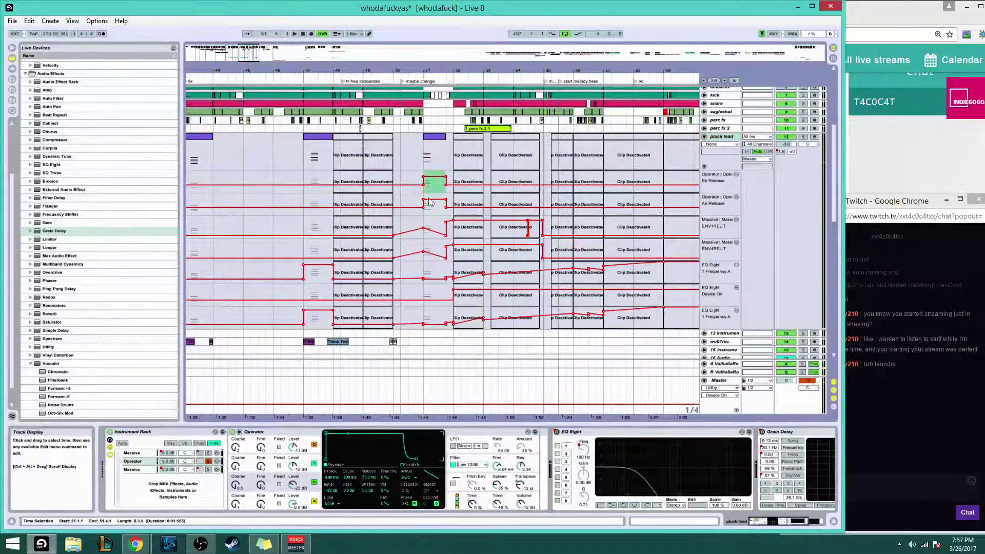
Paste the same bar 51 release envelope into a separate Ce Release automation lane and play it back
left_click(299, 461)
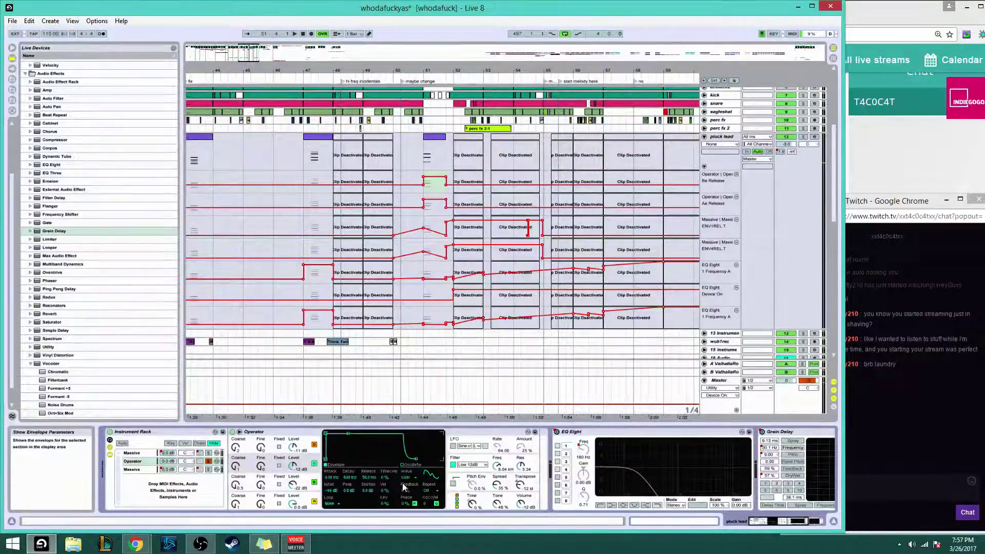
left_click(368, 478)
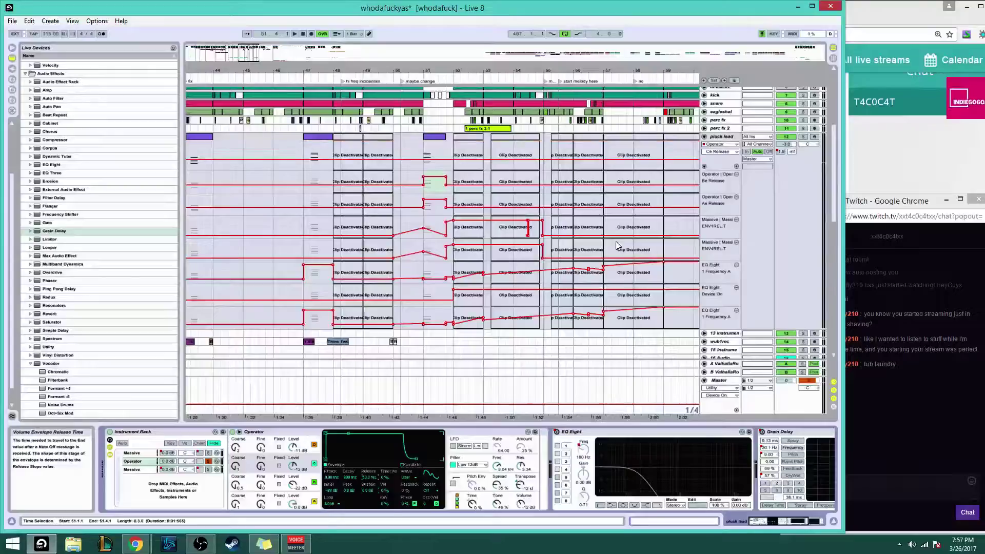
left_click(736, 167)
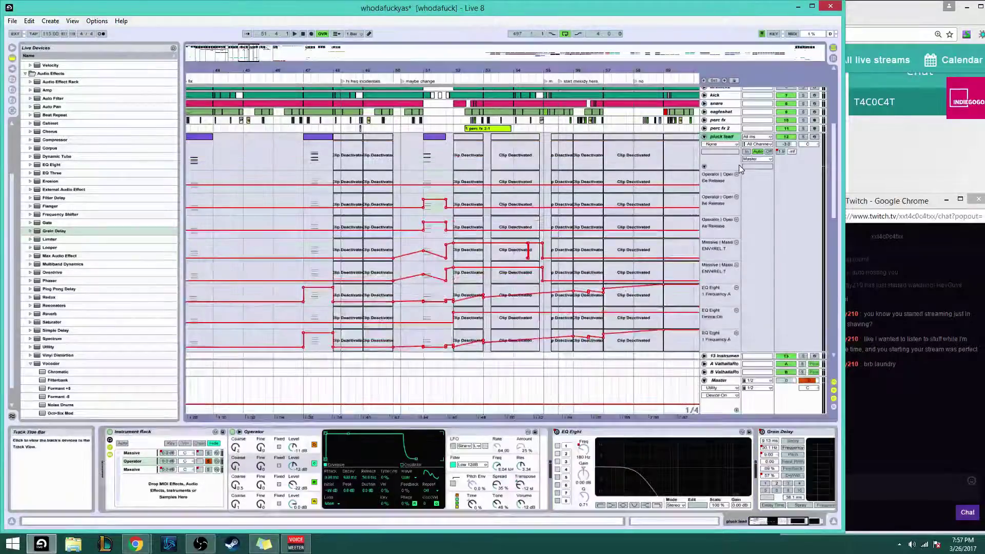
left_click(425, 179)
key("ctrl+v")
key("space")
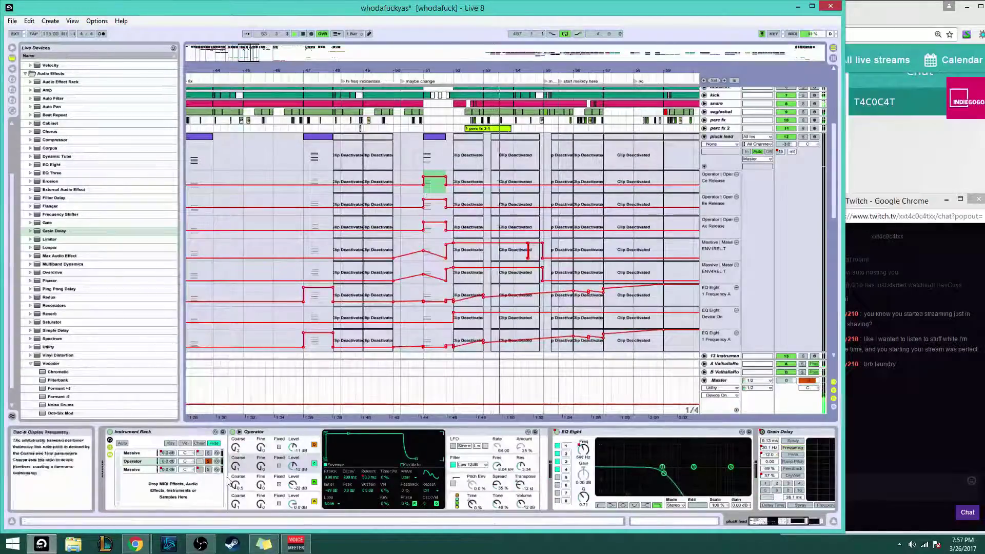
Open the plug-in window of the rack's last Massive chain, display envelope 4 and move the window aside
left_click(134, 470)
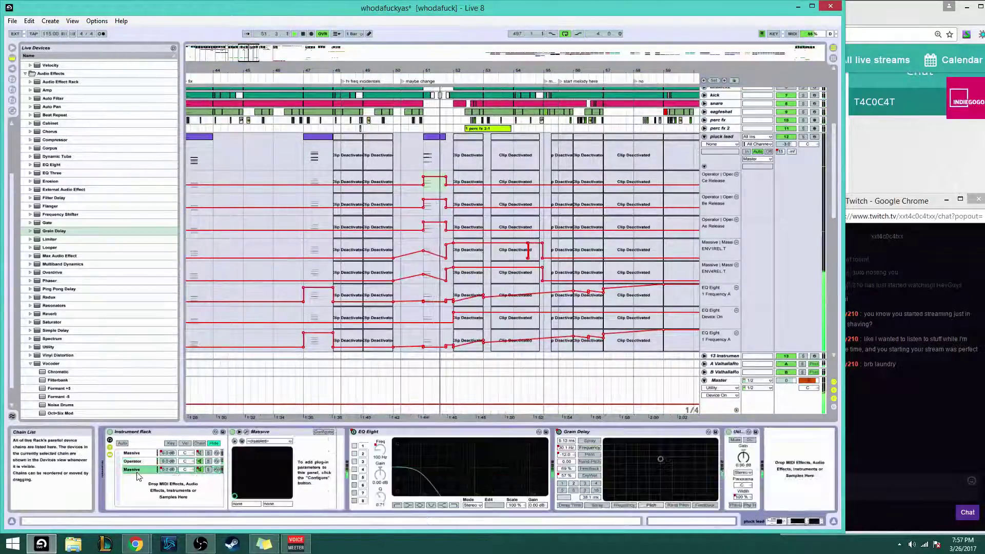
left_click(247, 432)
left_click_drag(414, 211, 369, 100)
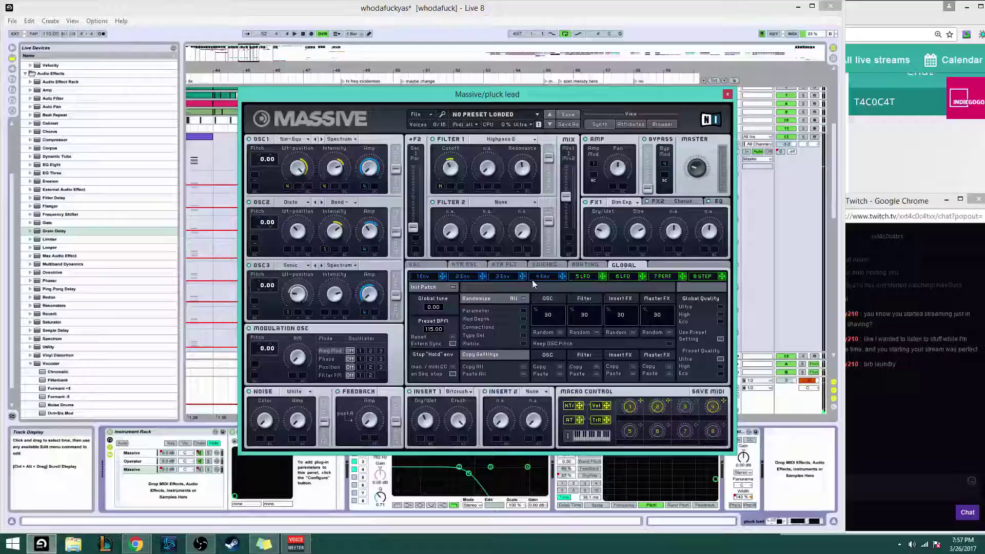
left_click(537, 281)
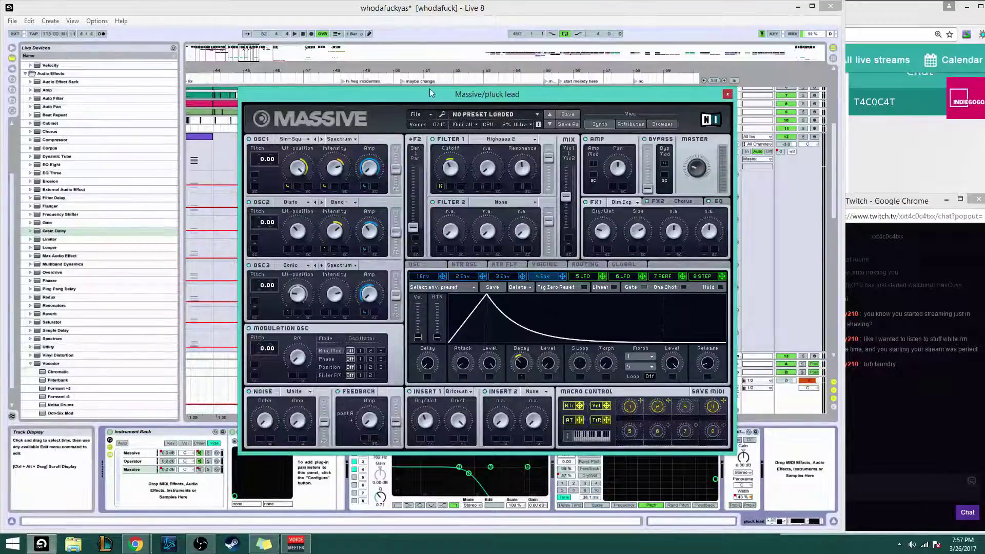
left_click_drag(408, 100, 519, 99)
Expose Massive's Macro 1, Macro 2 and Macro 4 as configured parameters on the device
left_click(322, 438)
left_click(323, 433)
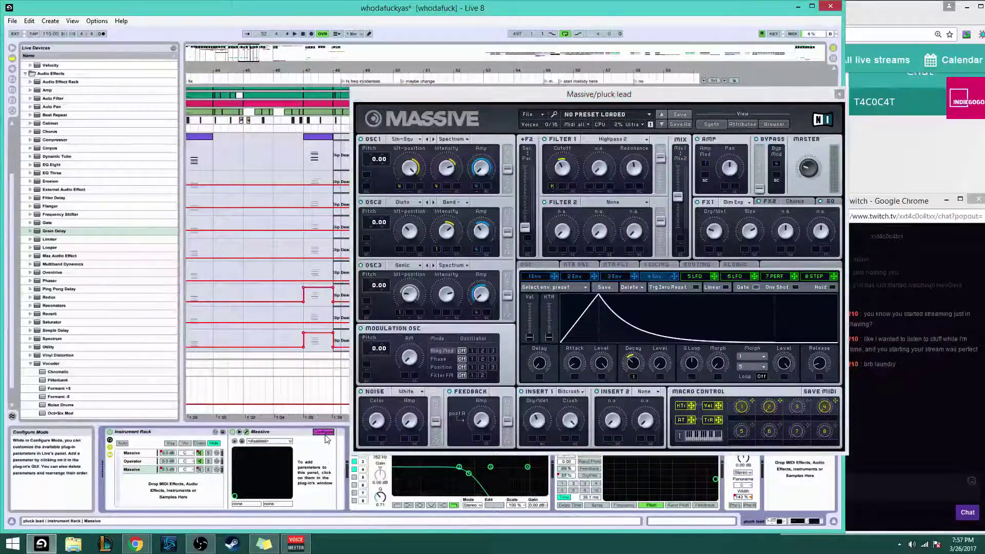
left_click(738, 408)
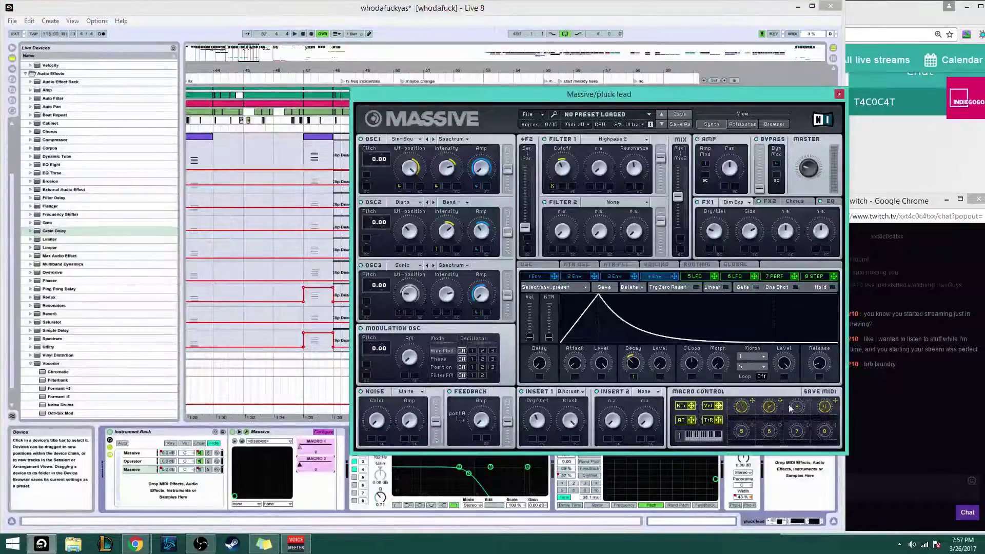
left_click(324, 433)
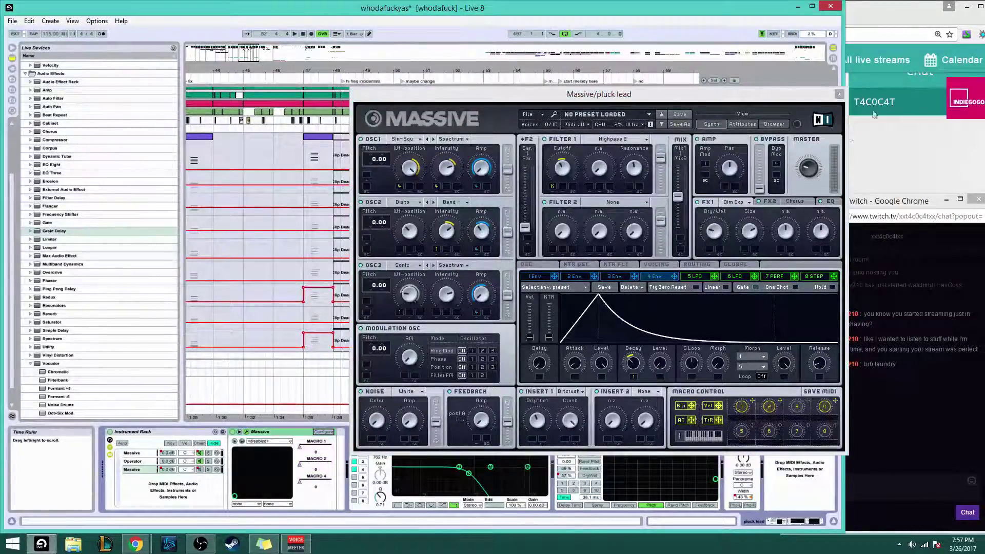
Close the Massive window and raise the Macro 1 automation over the first part of bar 51 during playback
left_click(839, 95)
key("space")
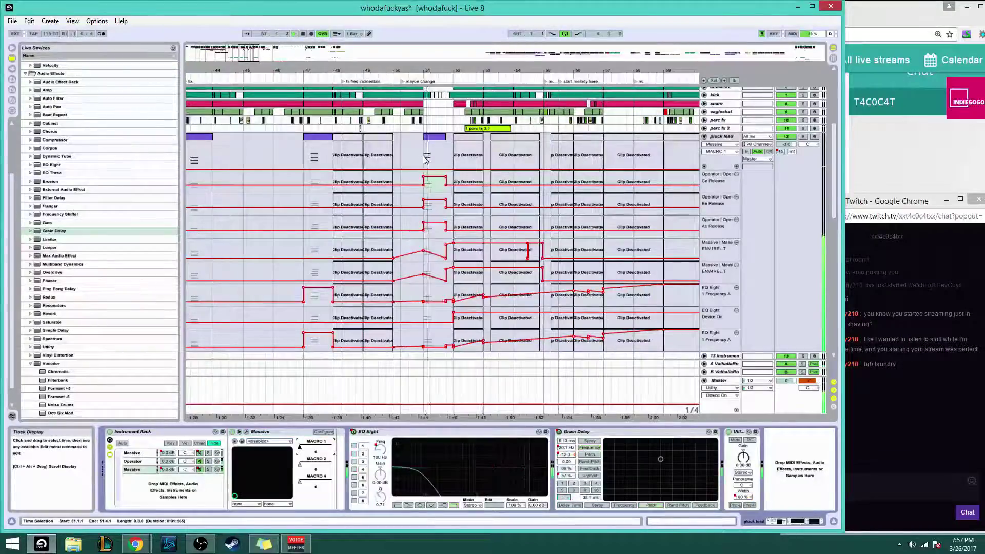
mouse_move(425, 163)
left_mouse_down()
mouse_move(443, 165)
mouse_move(433, 169)
mouse_move(437, 148)
mouse_move(432, 166)
left_mouse_up()
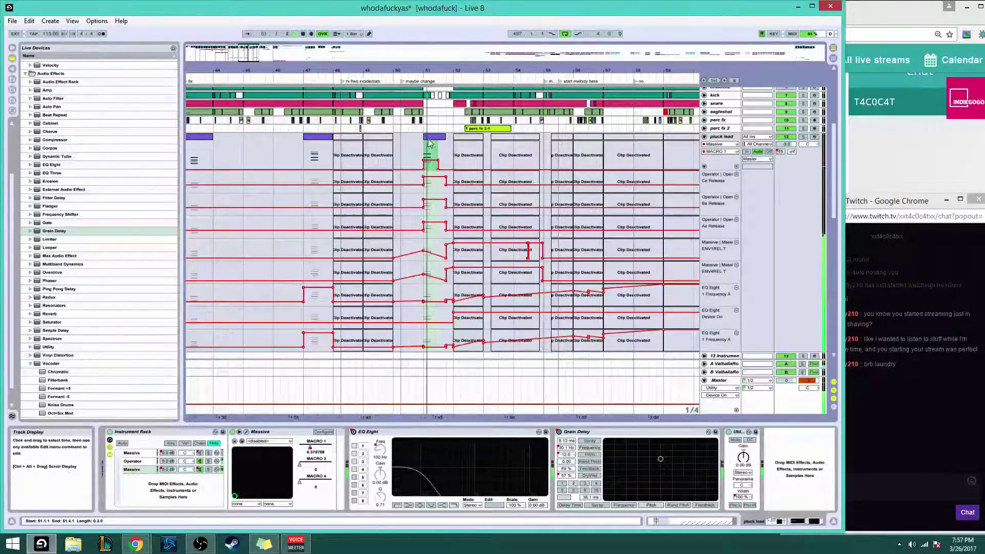
Reactivate the A#3 chord note in the bar 51 pluck lead clip and replay the passage from bar 50
double_click(434, 137)
left_click(333, 426)
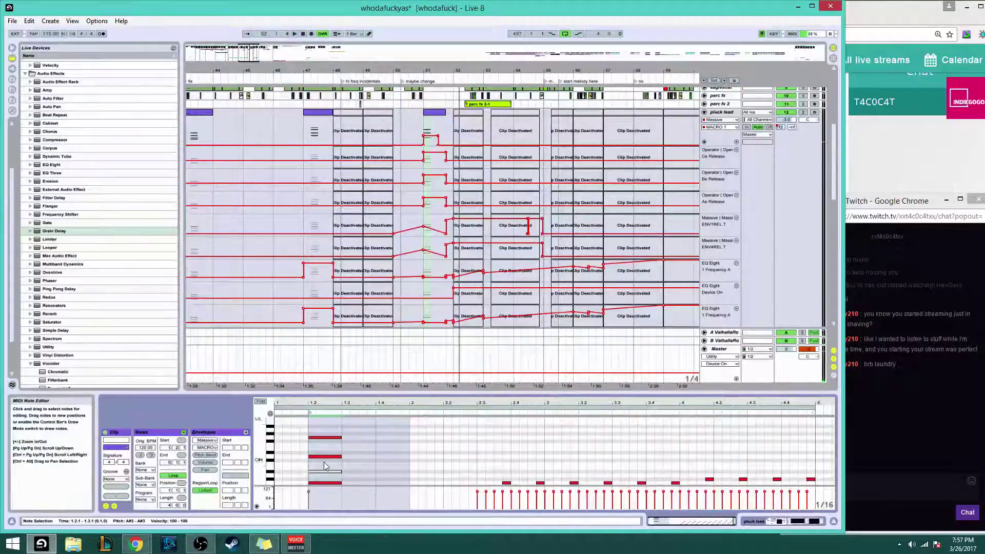
right_click(324, 471)
left_click(348, 415)
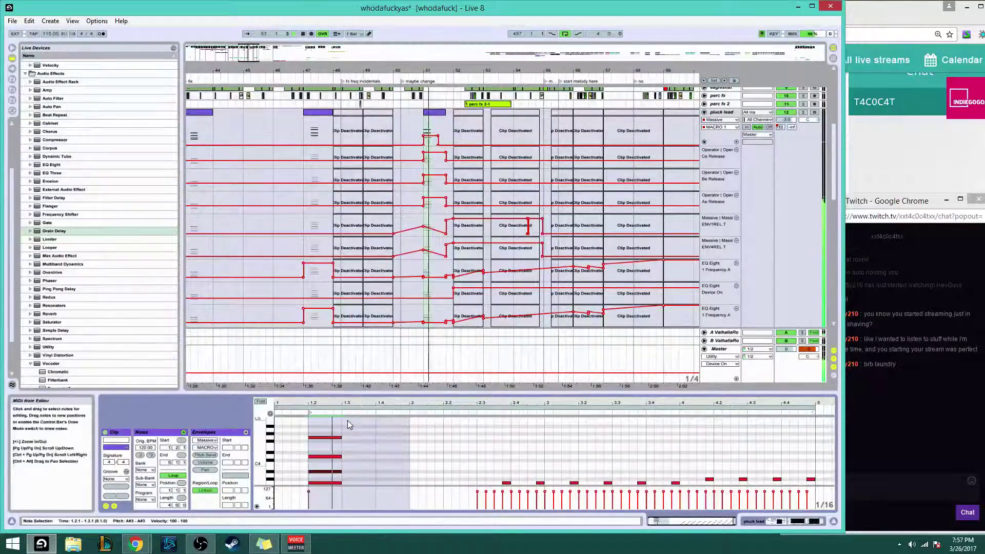
left_click(348, 415)
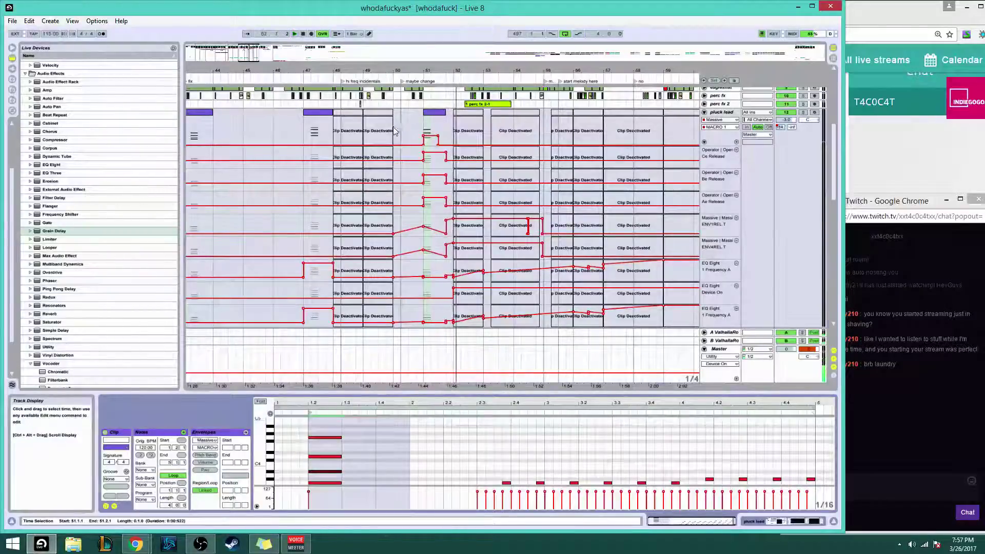
scroll(400, 149, "up", 4)
left_click(410, 169)
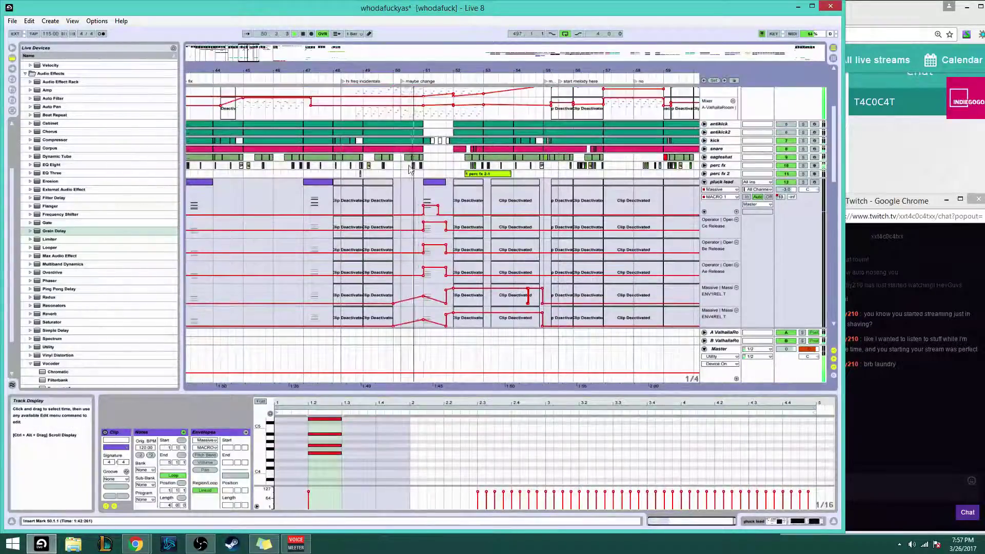
left_click(430, 187)
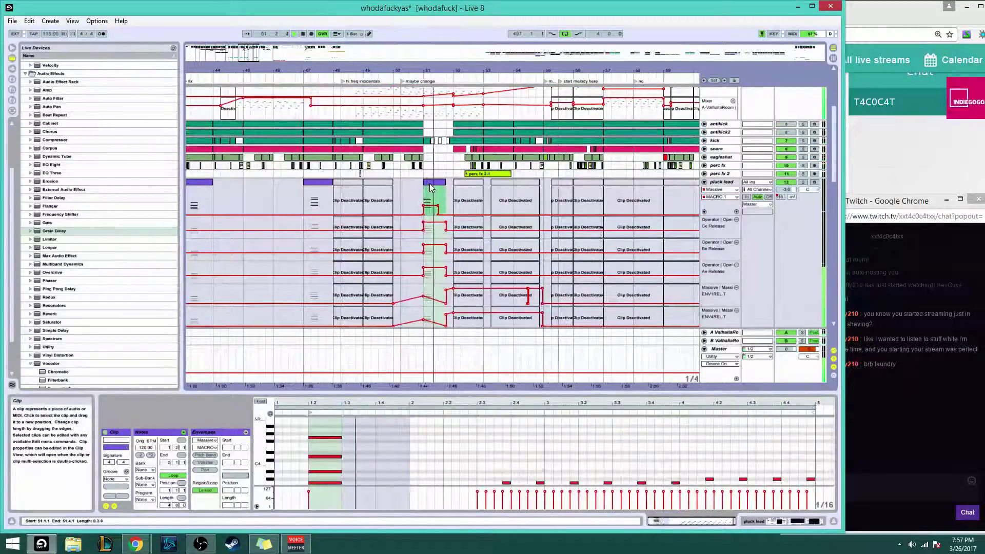
Show the pluck lead's Grain Delay dry/wet automation and draw a raised level from 51.1.1 to 51.4.1
double_click(722, 182)
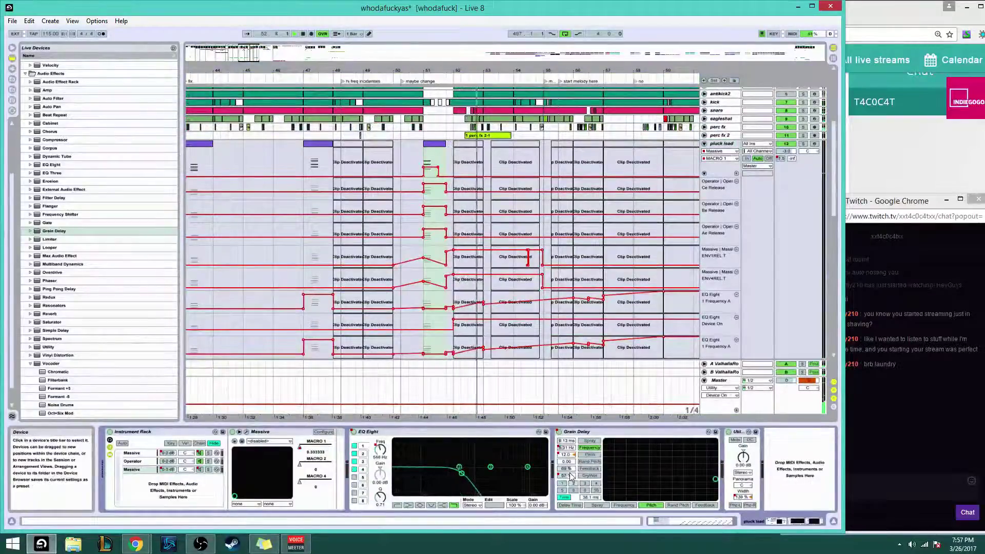
left_click(567, 476)
left_click(369, 33)
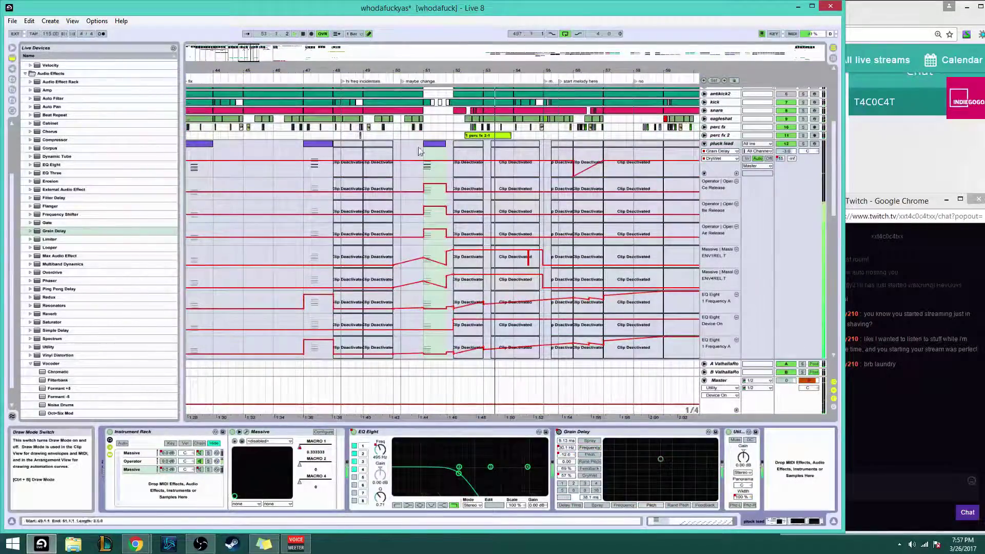
left_click_drag(424, 154, 447, 138)
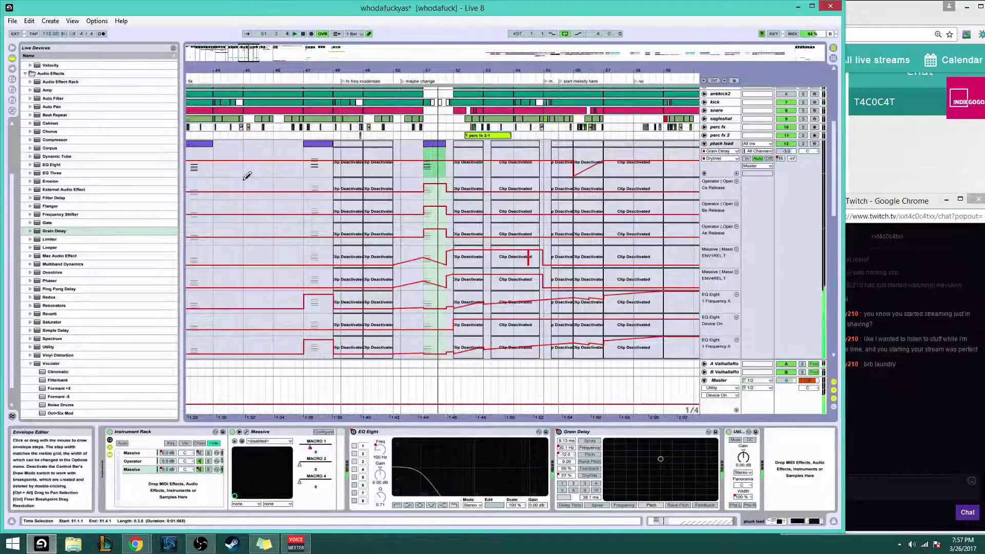
Add the ValhallaRoom reverb plug-in to the end of the pluck lead's device chain
scroll(159, 250, "up", 5)
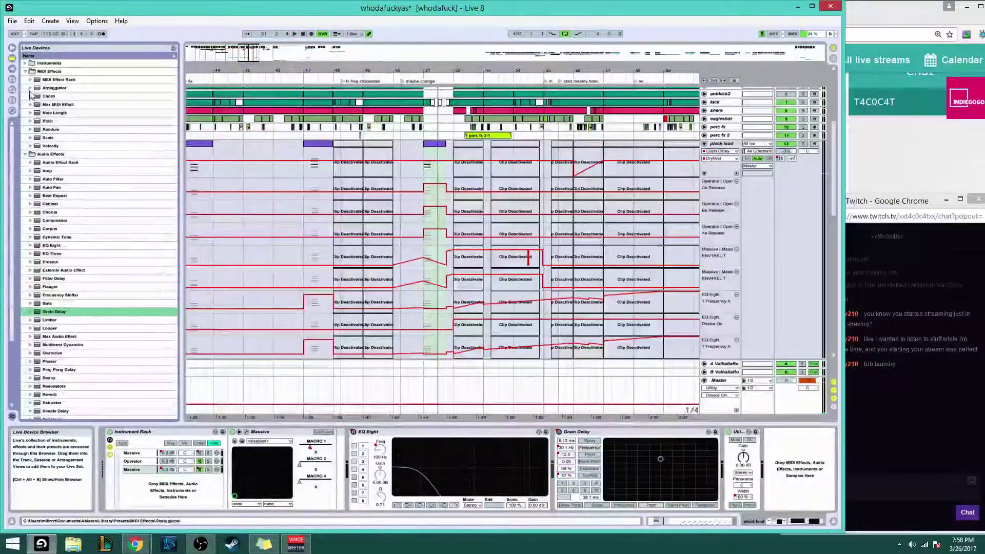
left_click(11, 68)
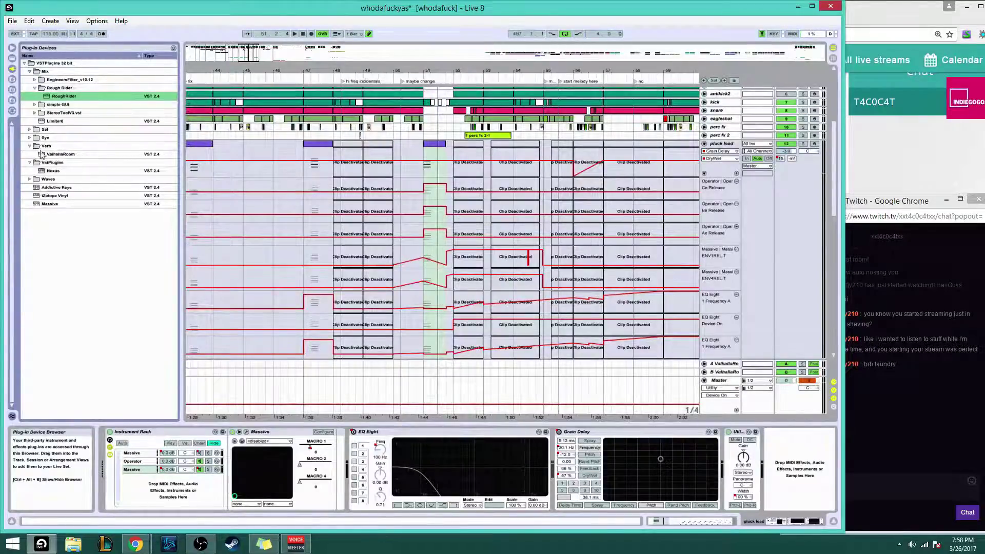
double_click(56, 154)
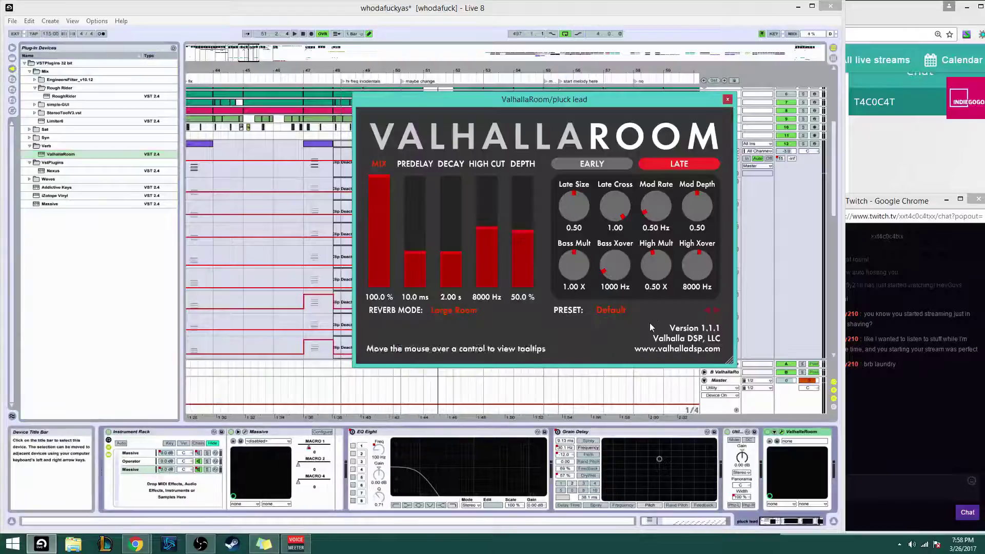
Try ValhallaRoom's MediumChorus effects preset, then load the FastChorus preset instead
left_click(628, 313)
mouse_move(635, 235)
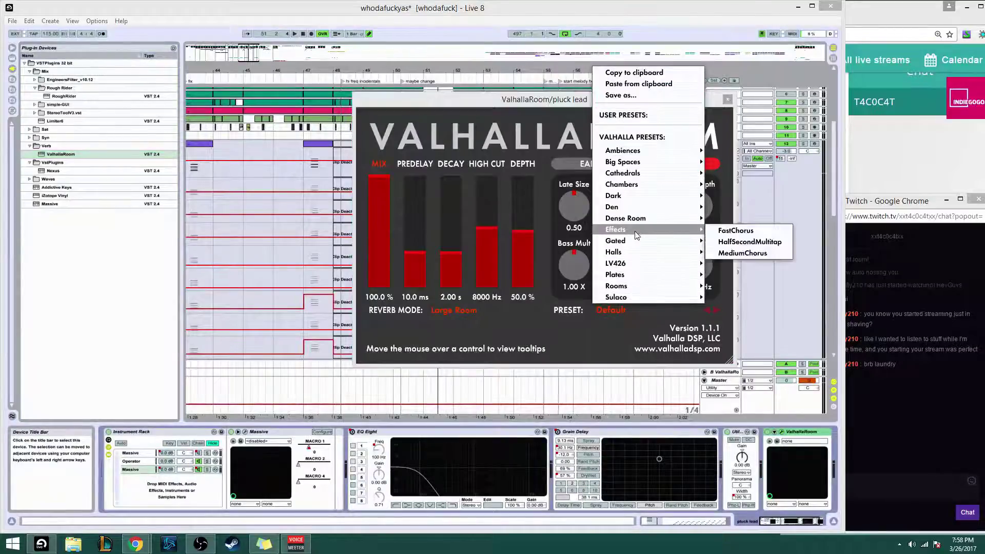
left_click(743, 253)
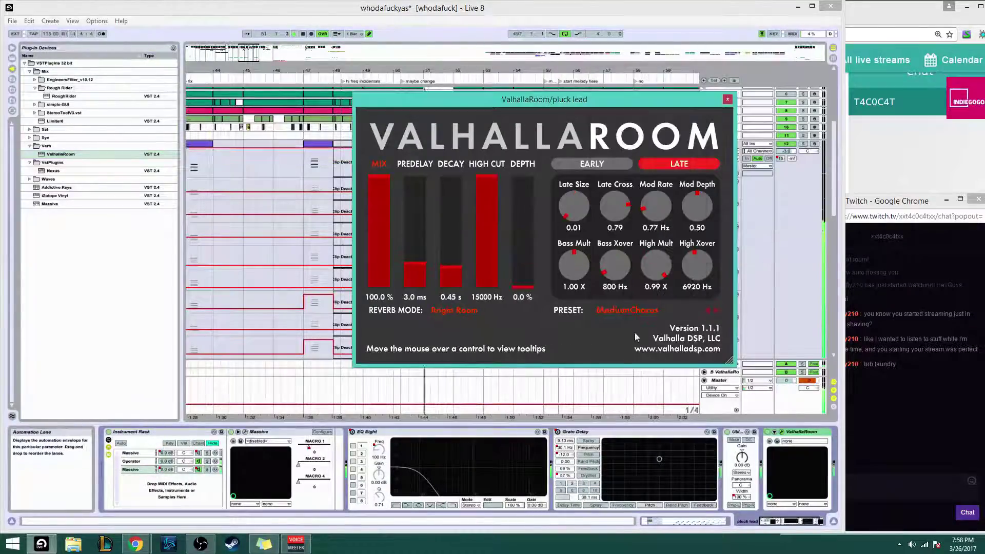
left_click(622, 311)
mouse_move(698, 230)
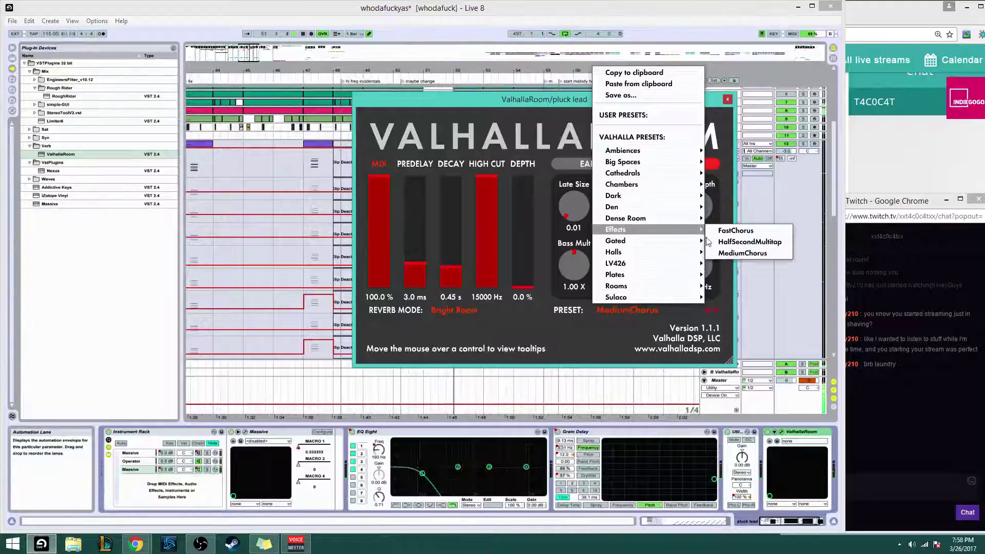
left_click(736, 230)
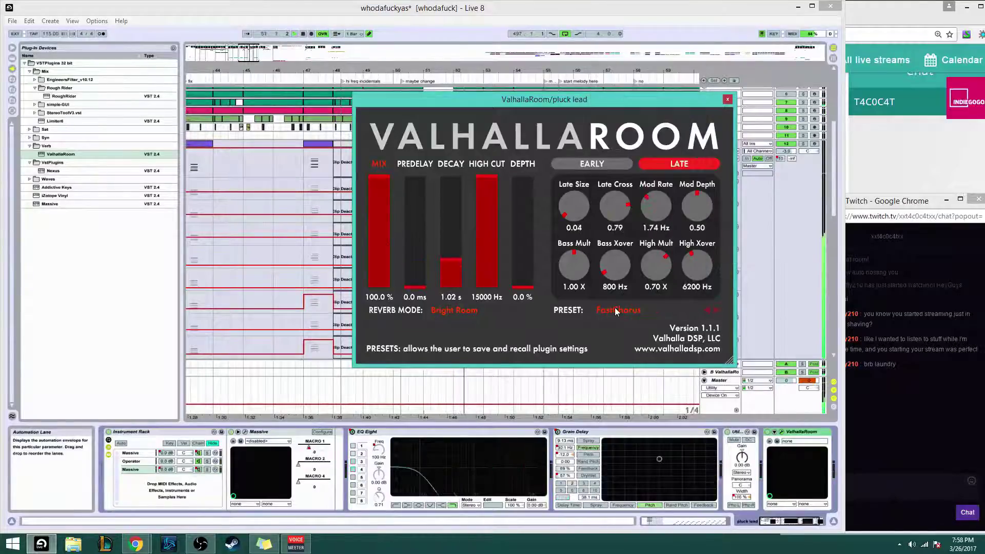
Set ValhallaRoom's early Mod Rate to 3.38 Hz, early Mod Depth to 0.17 and Mix to about 92%, and close the plug-in window
left_click(604, 162)
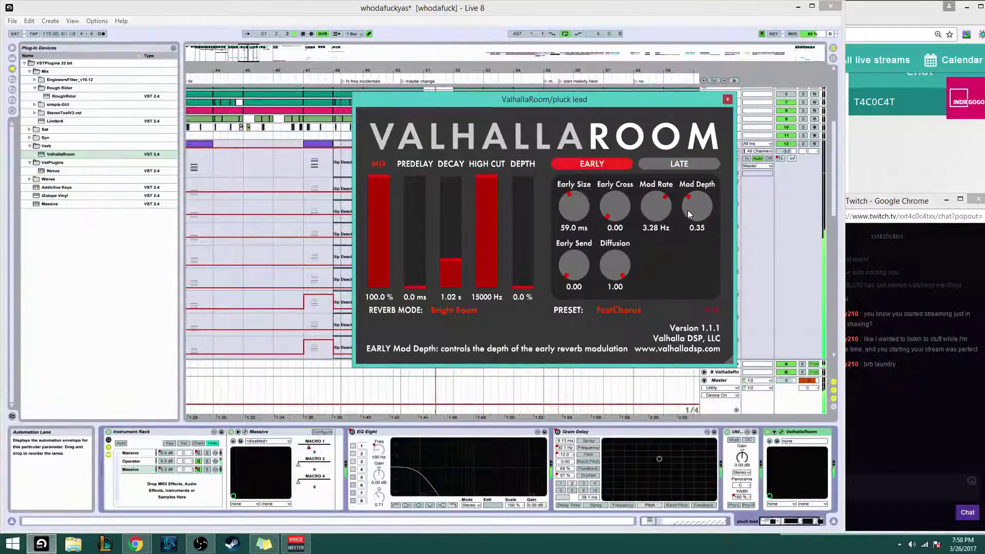
left_click_drag(691, 210, 688, 148)
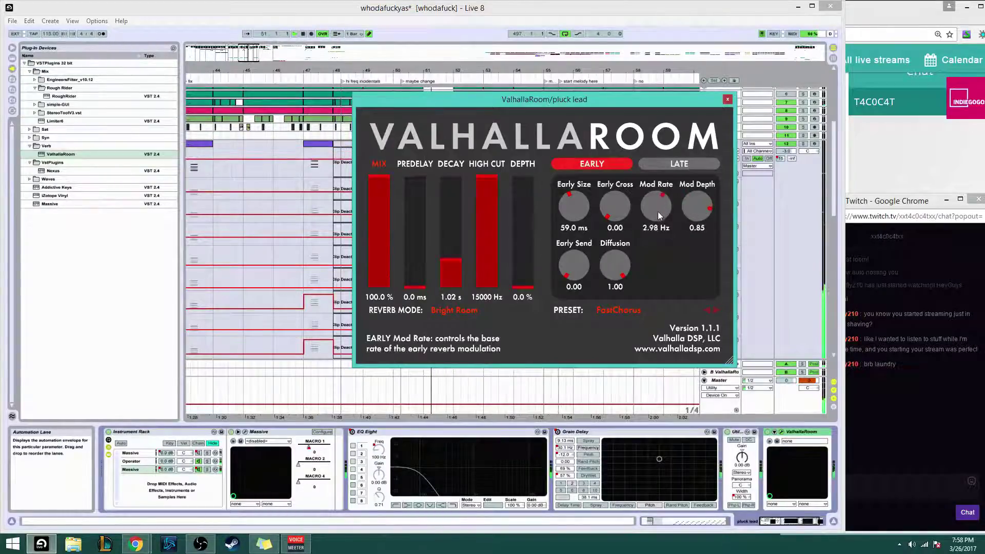
mouse_move(658, 212)
left_mouse_down()
mouse_move(659, 267)
mouse_move(657, 158)
mouse_move(655, 200)
left_mouse_up()
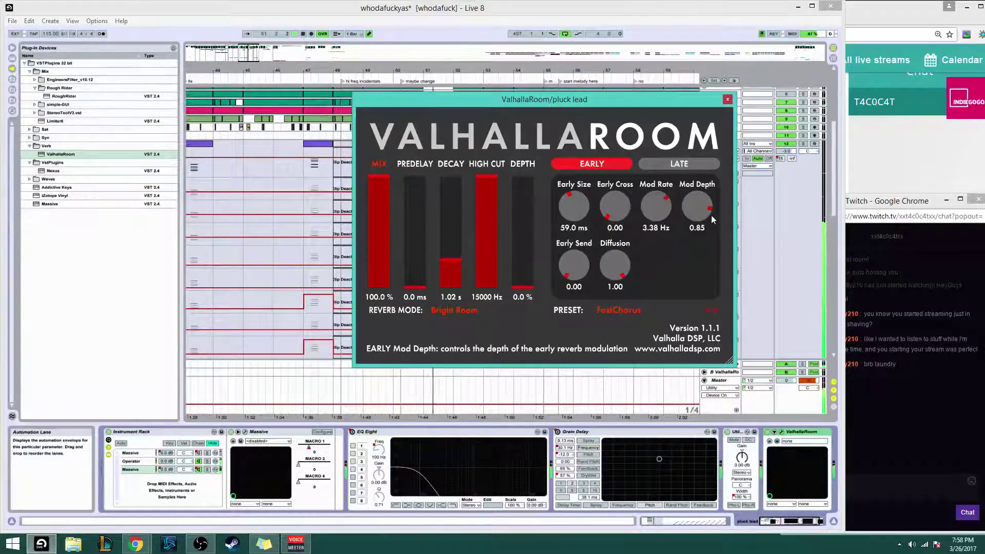
left_click_drag(712, 214, 694, 281)
left_click_drag(694, 221, 676, 242)
left_click_drag(382, 231, 384, 190)
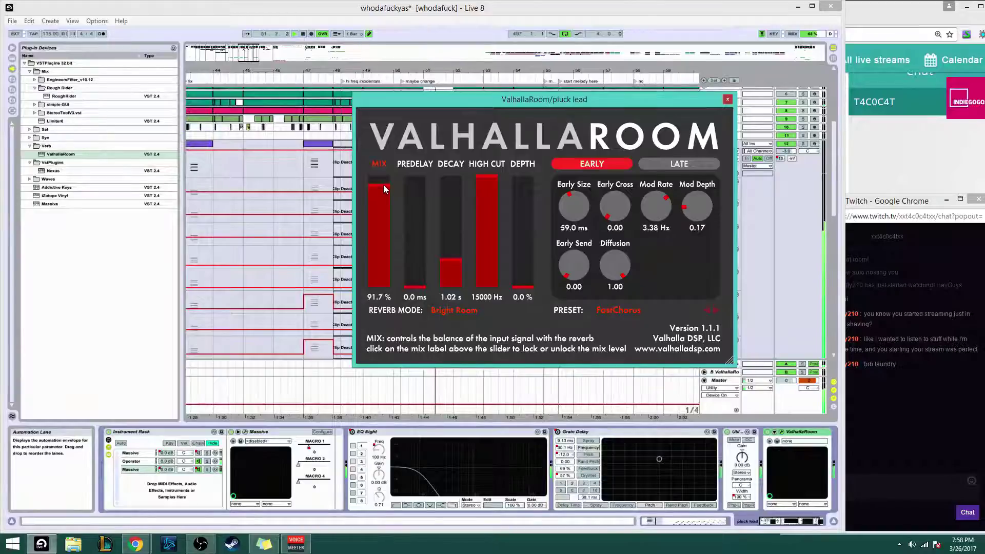
left_click(728, 99)
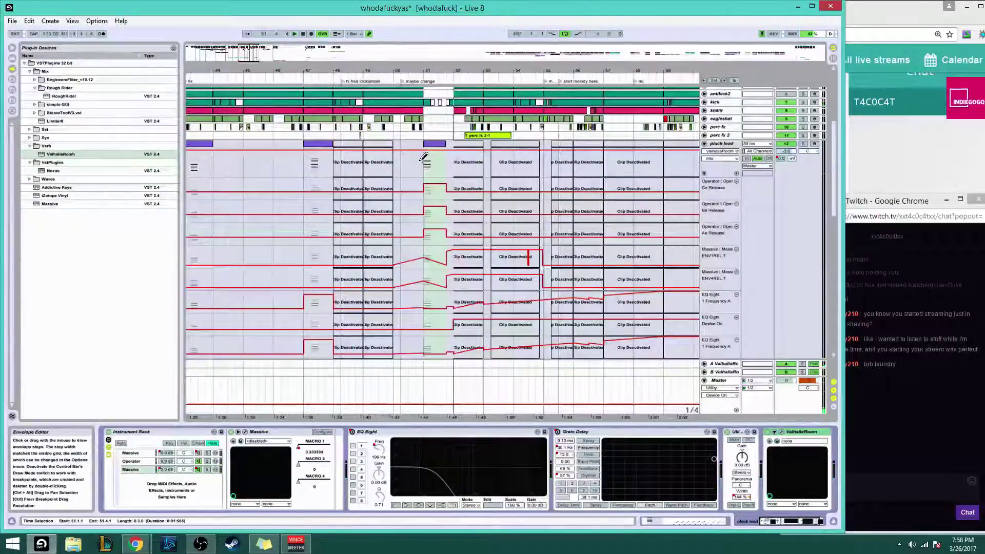
Draw a low ValhallaRoom mix automation level over the first half of bar 51 on the pluck lead and play it back
left_click_drag(429, 154, 432, 171)
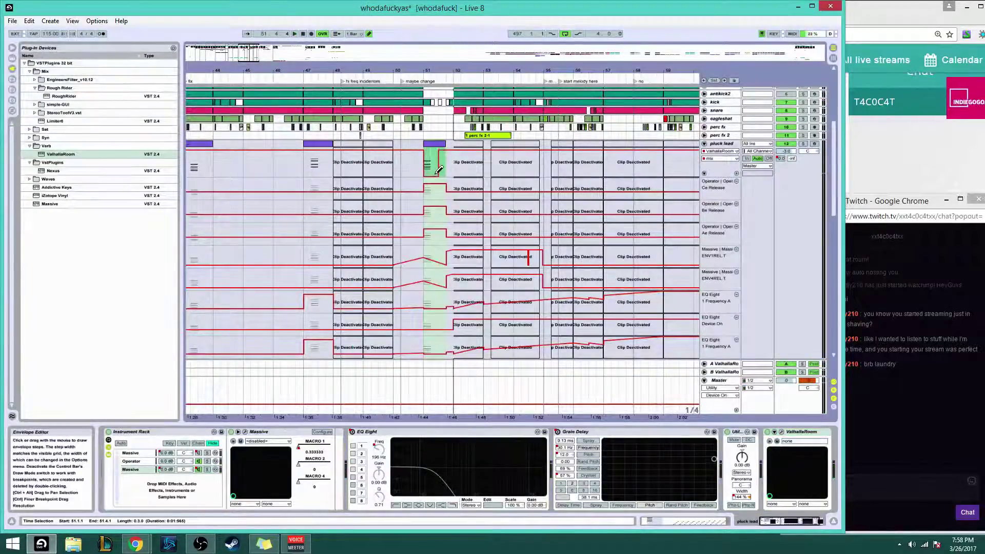
left_click_drag(432, 177, 440, 169)
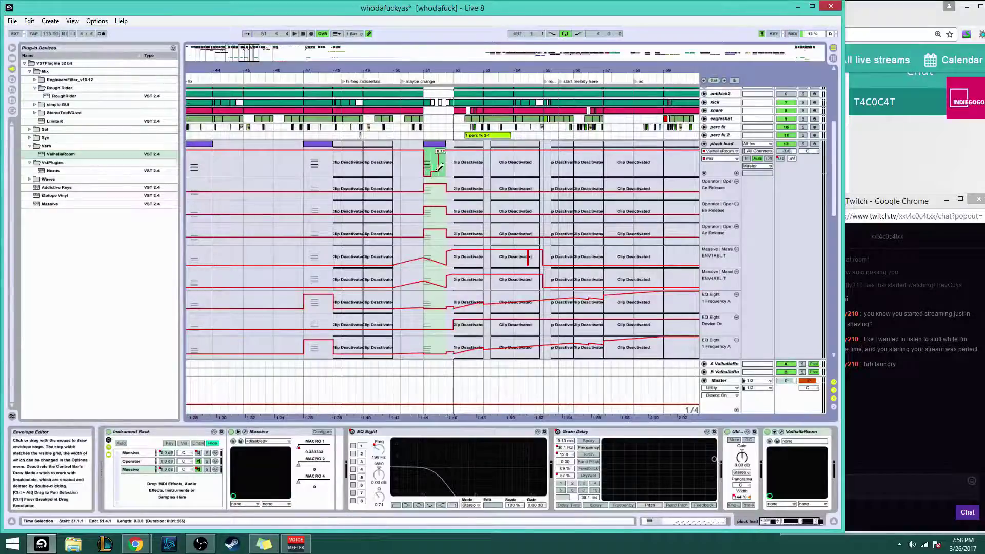
key("ctrl+b")
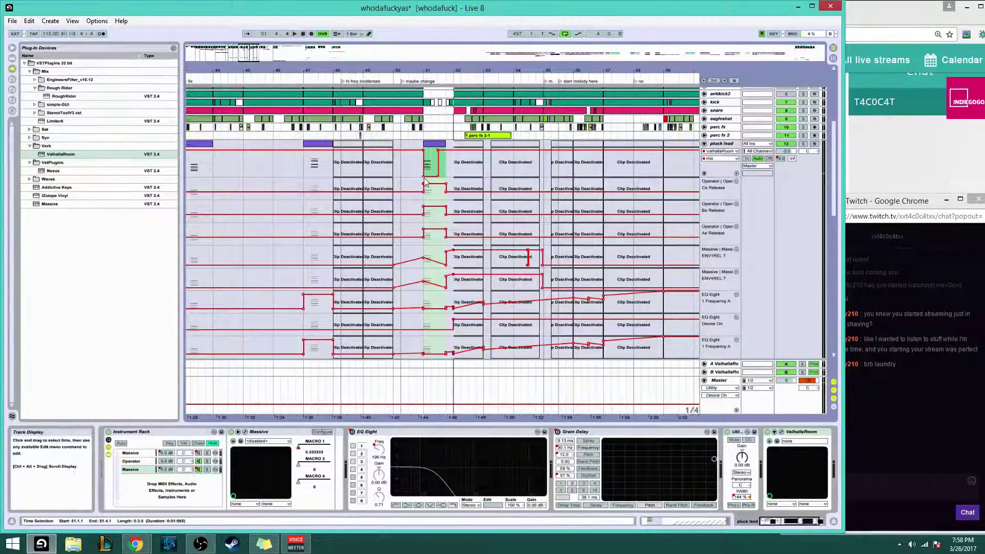
left_click(428, 163)
key("space")
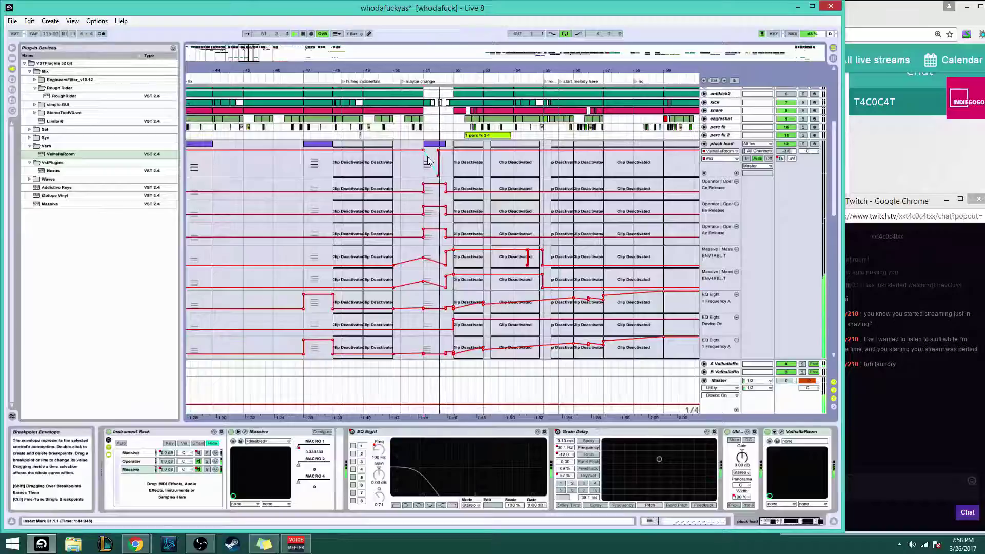
Reshape the reverb mix automation in the first half of bar 51 into a downward ramp, replaying the stab between adjustments
double_click(428, 158)
key("space")
key("space")
left_click_drag(428, 158, 434, 177)
key("space")
key("space")
key("space")
key("space")
key("space")
key("space")
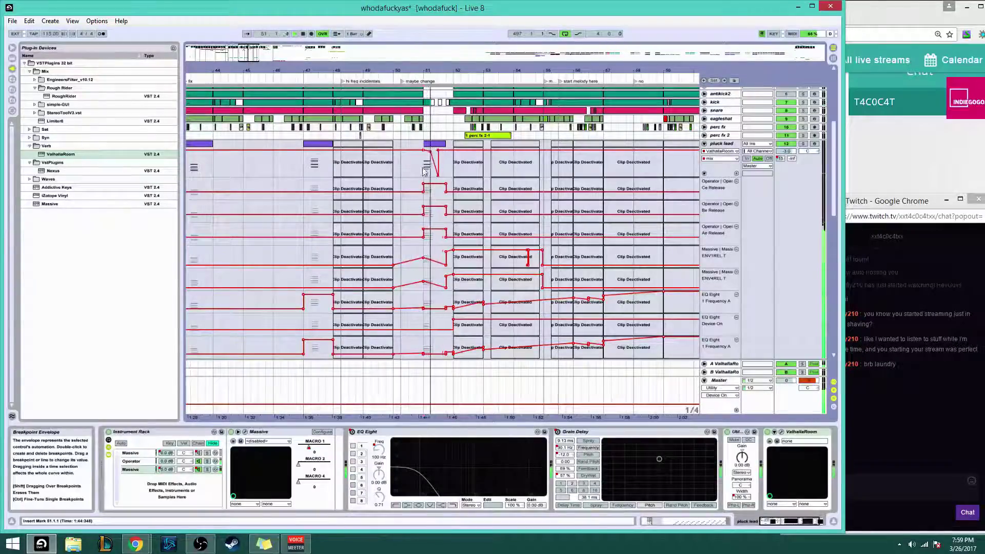
left_click(424, 171)
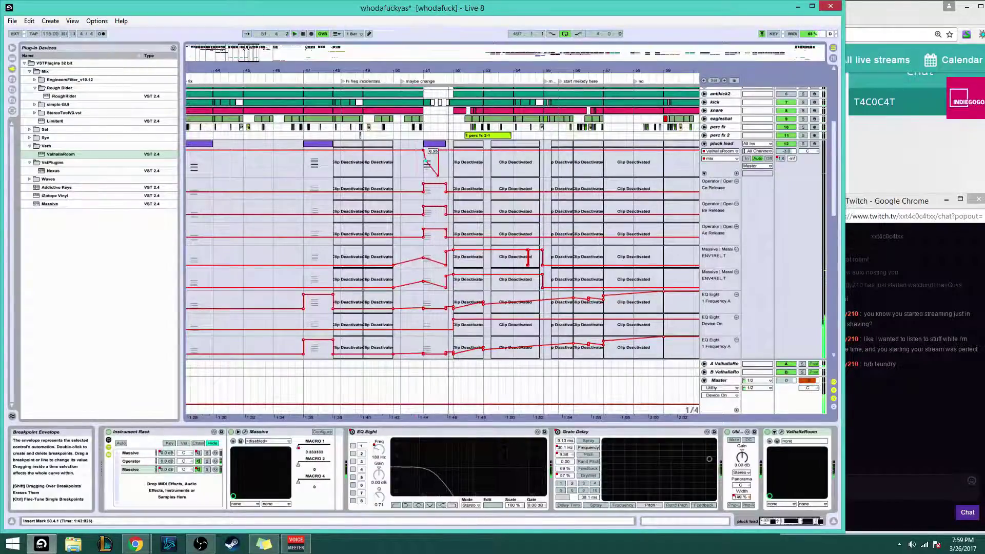
Show the pluck lead's send automation to the A ValhallaRoom return and raise a breakpoint near 51.2.1
left_click(780, 159)
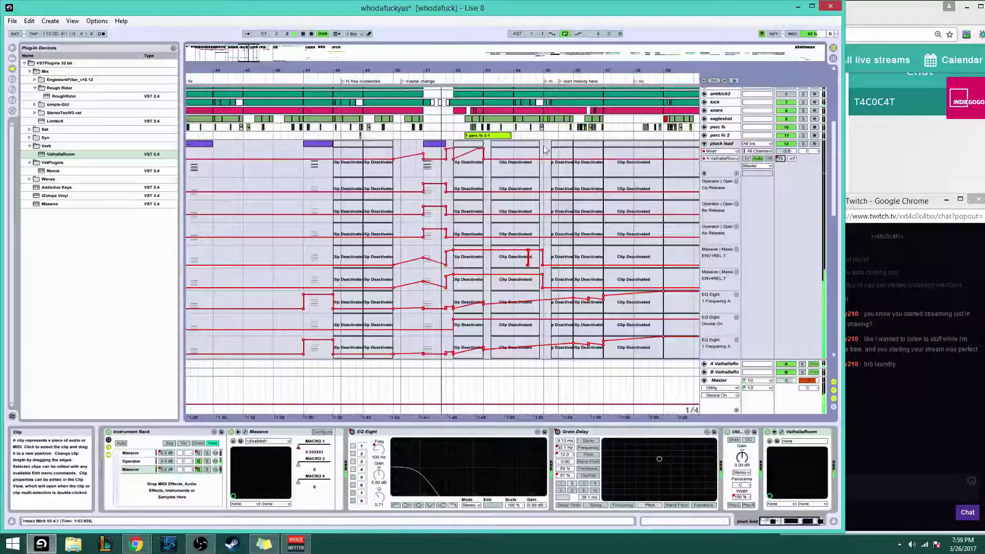
double_click(446, 160)
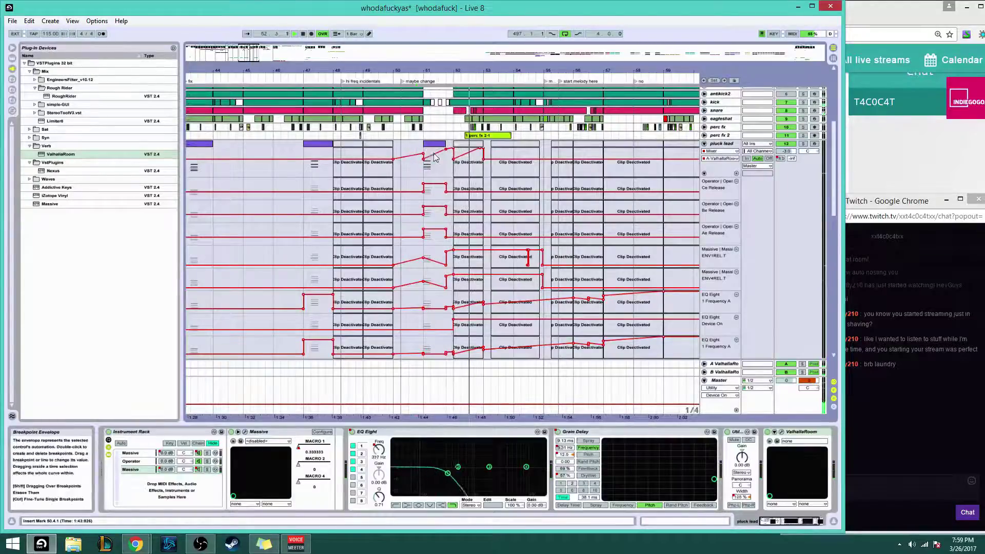
left_click(430, 152)
double_click(431, 155)
left_click_drag(431, 156, 428, 147)
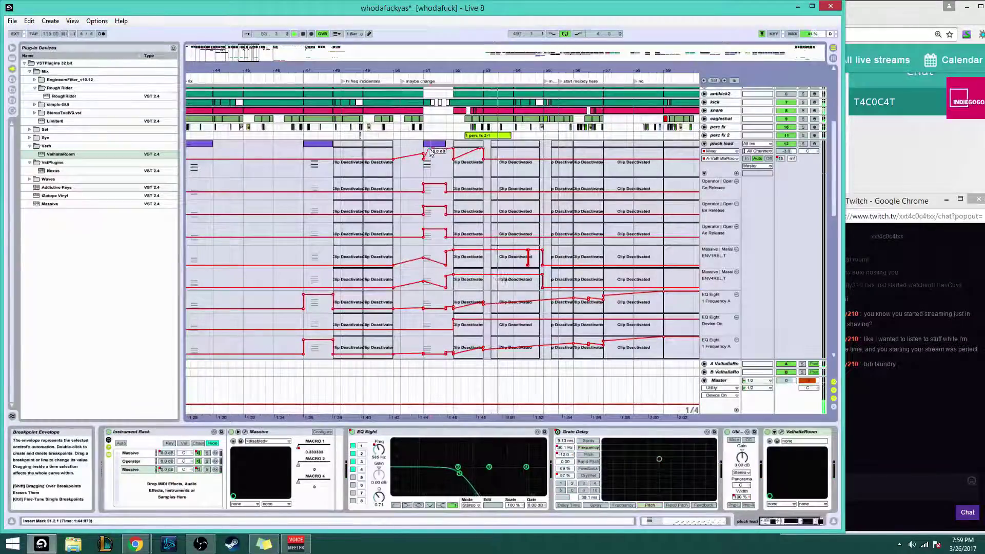
left_click(413, 149)
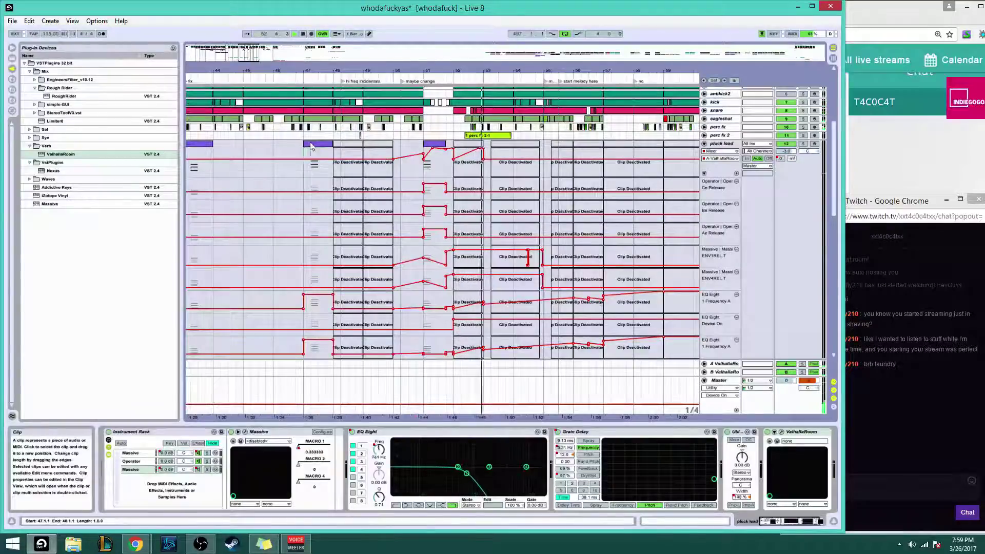
Show the pluck lead's ValhallaRoom Device On automation and draw the device switched on only across bar 51
left_click(318, 143)
double_click(437, 144)
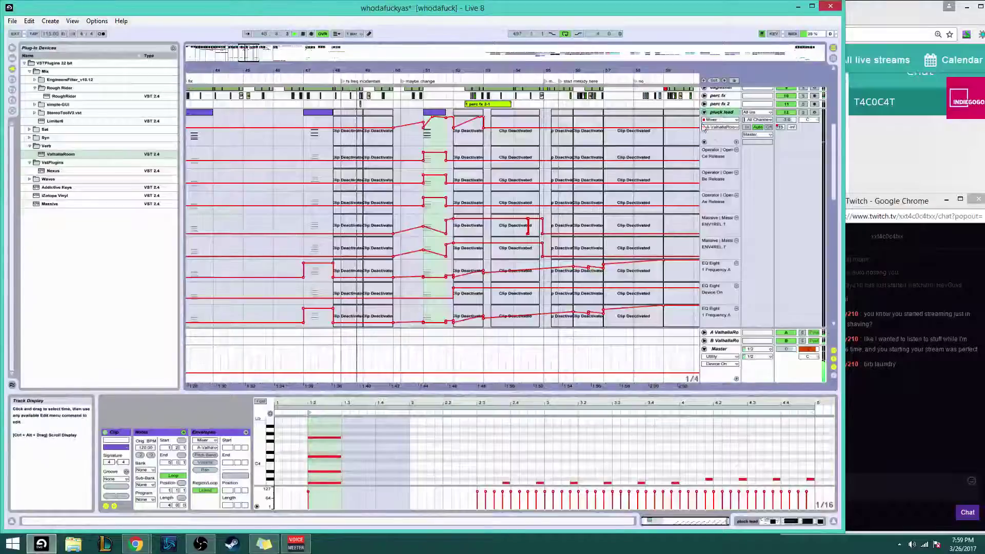
double_click(718, 112)
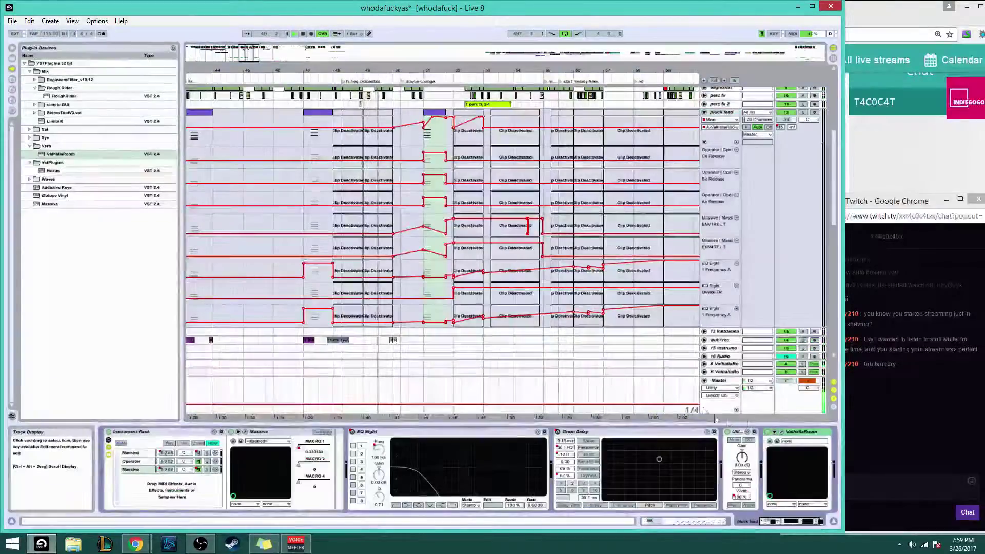
left_click(768, 432)
left_click(369, 34)
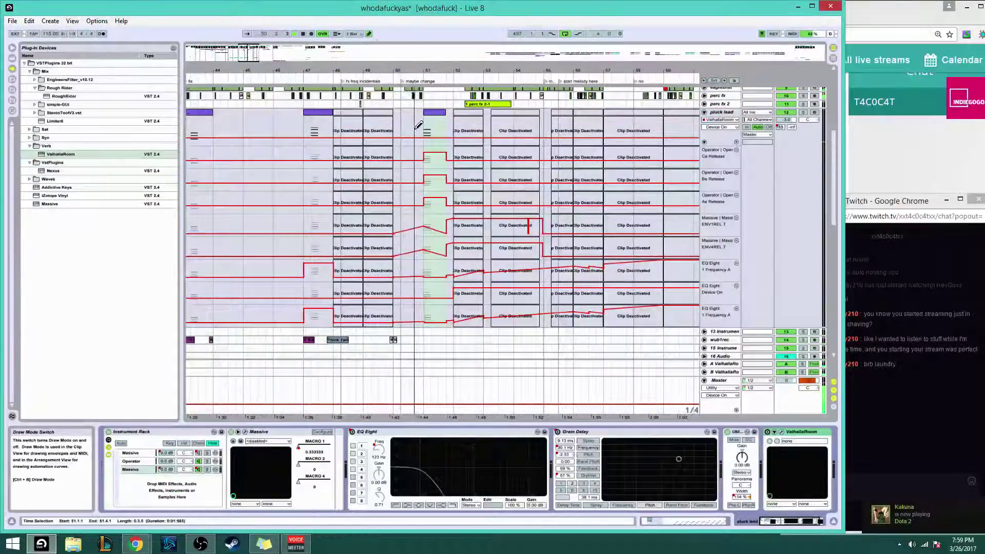
left_click_drag(424, 123, 437, 122)
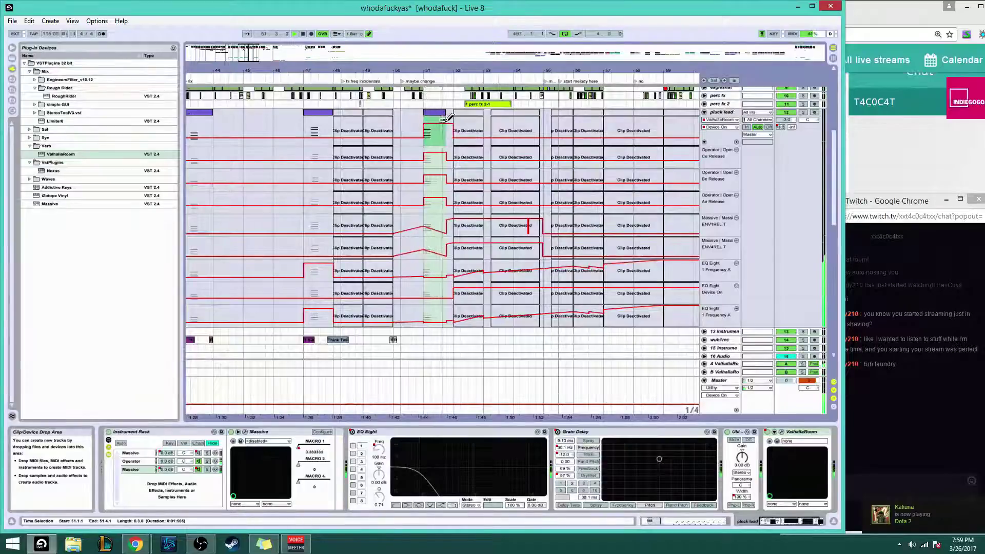
key("ctrl+b")
Open the bar 51 pluck lead clip and delete the two lowest notes of its chord, auditioning the chord between note changes
double_click(438, 117)
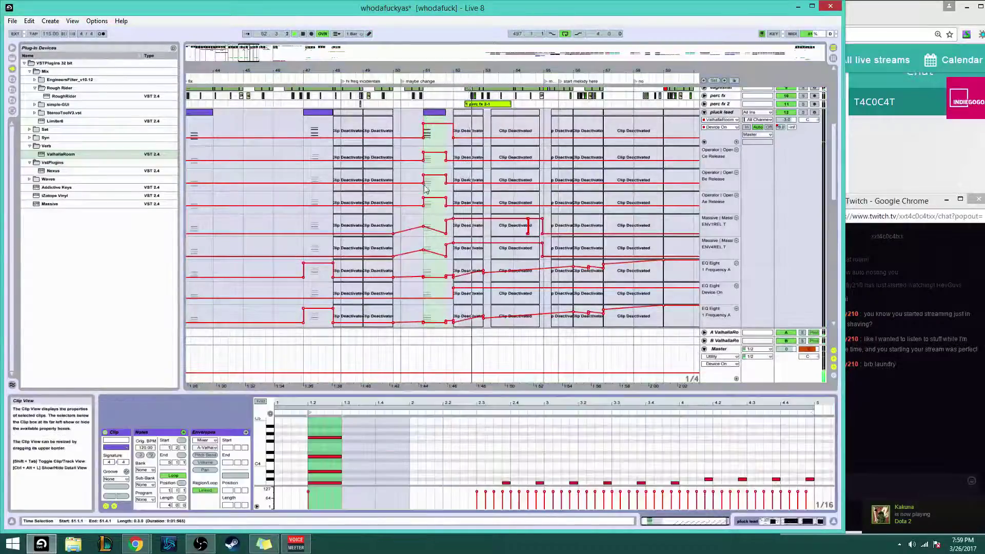
key("shift+Down")
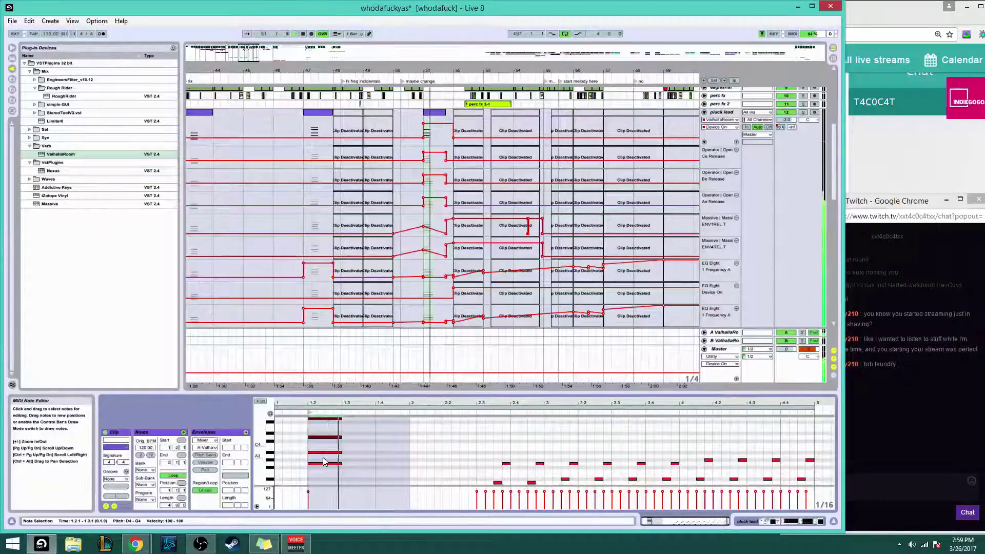
double_click(322, 453)
key("space")
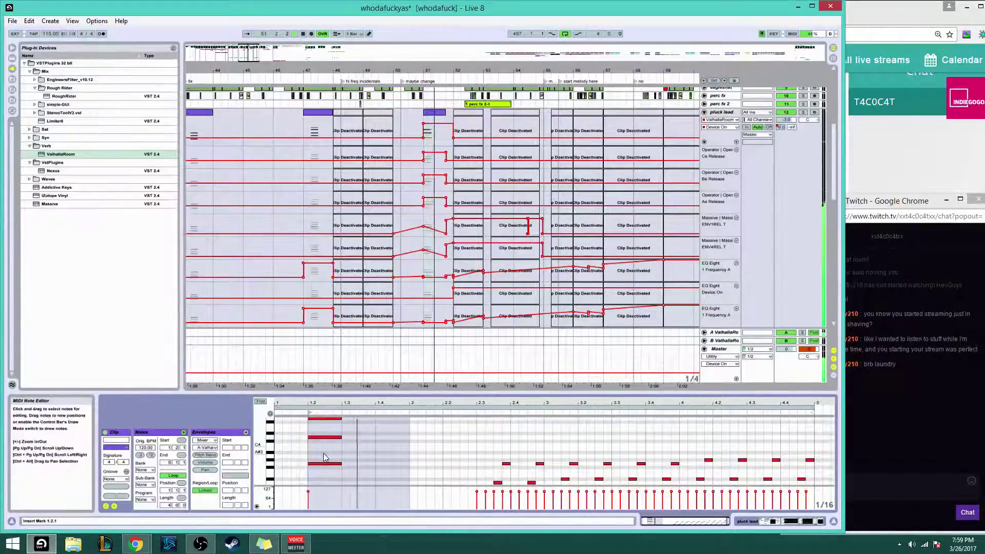
key("space")
double_click(324, 452)
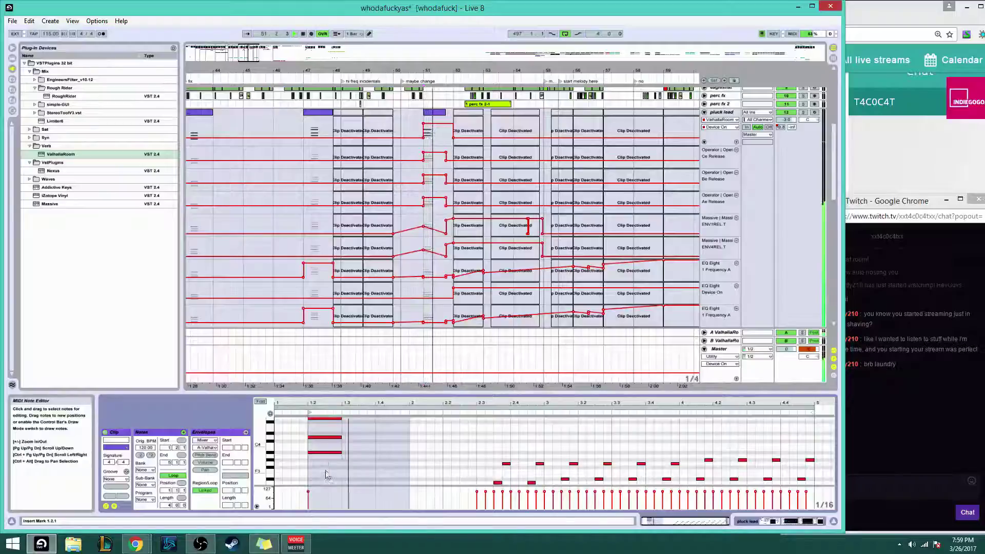
double_click(326, 464)
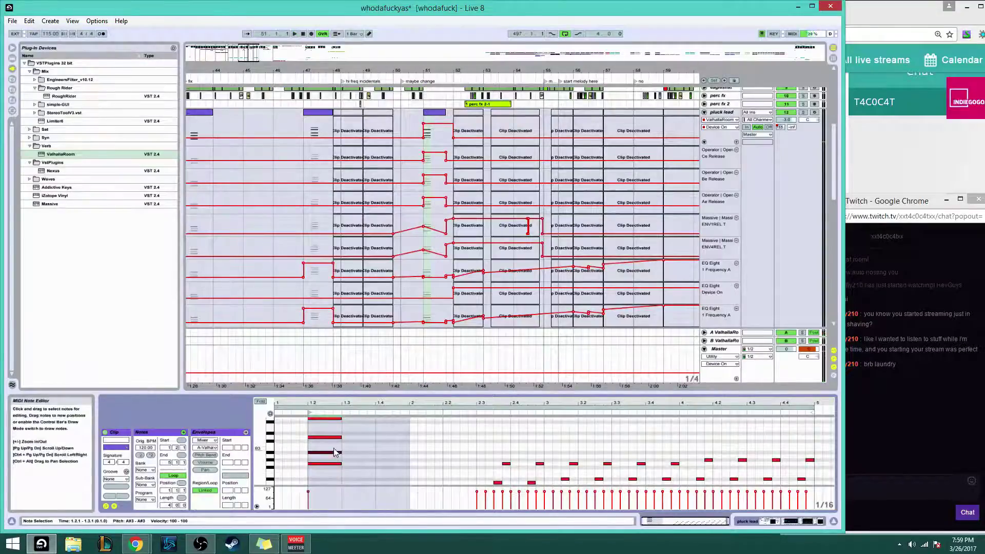
left_click_drag(334, 449, 326, 493)
key("Delete")
key("space")
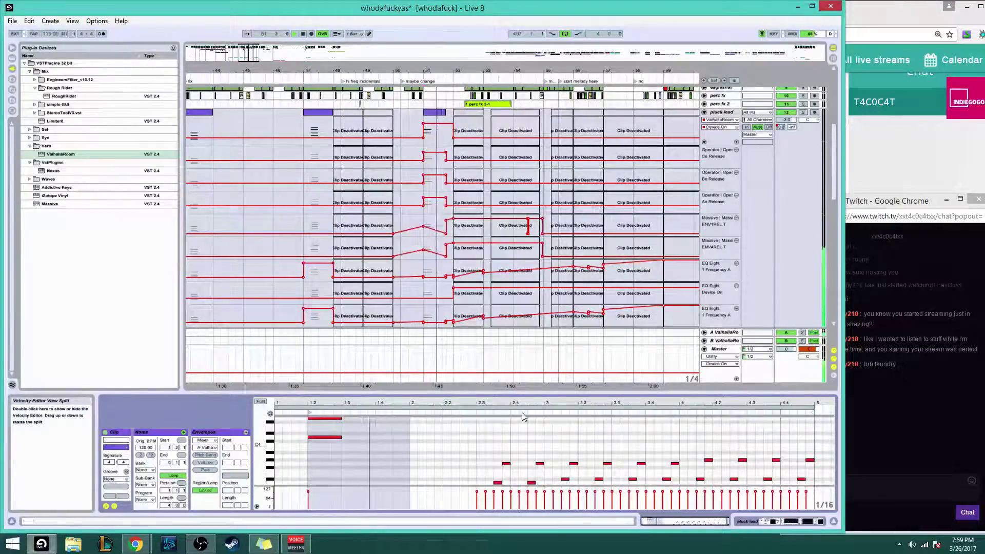
Replay the passage from bar 49 and examine the wider arrangement around the bar 51 pluck lead clip
left_click(369, 127)
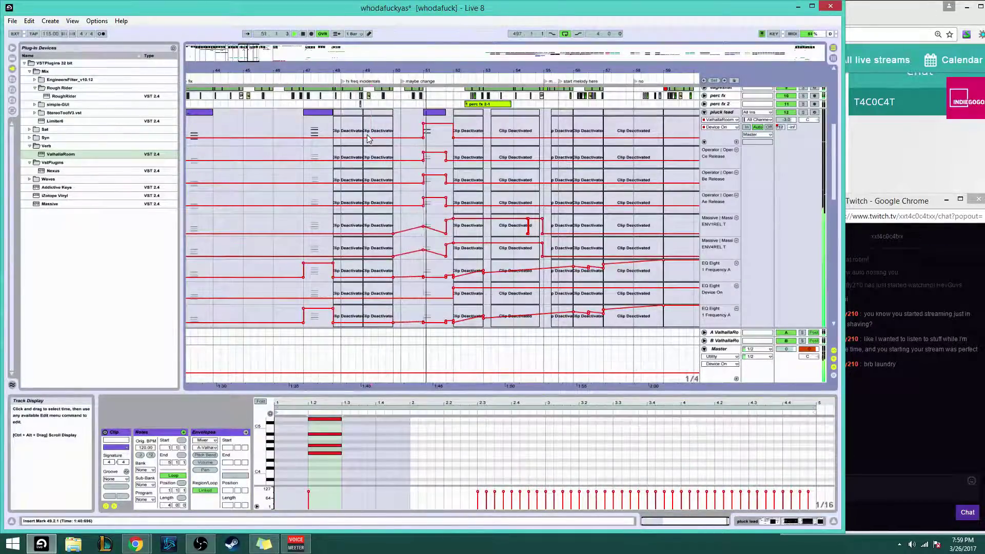
scroll(463, 183, "up", 3)
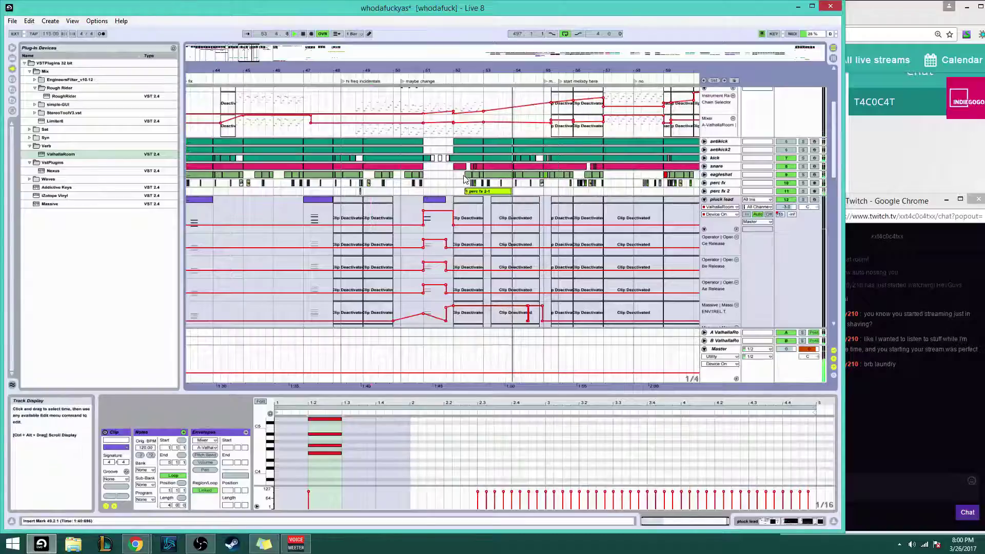
scroll(451, 179, "down", 2)
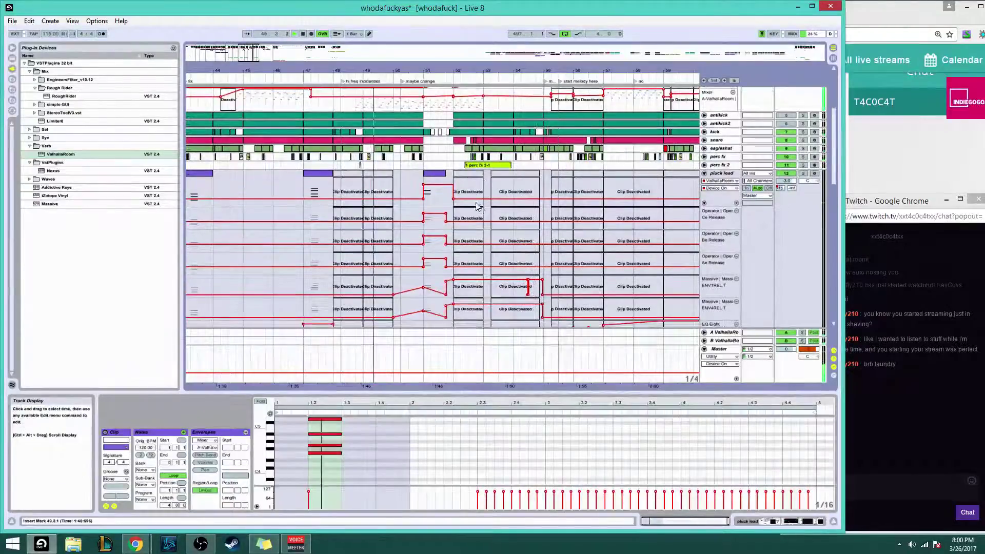
left_click(445, 180)
scroll(444, 181, "up", 2)
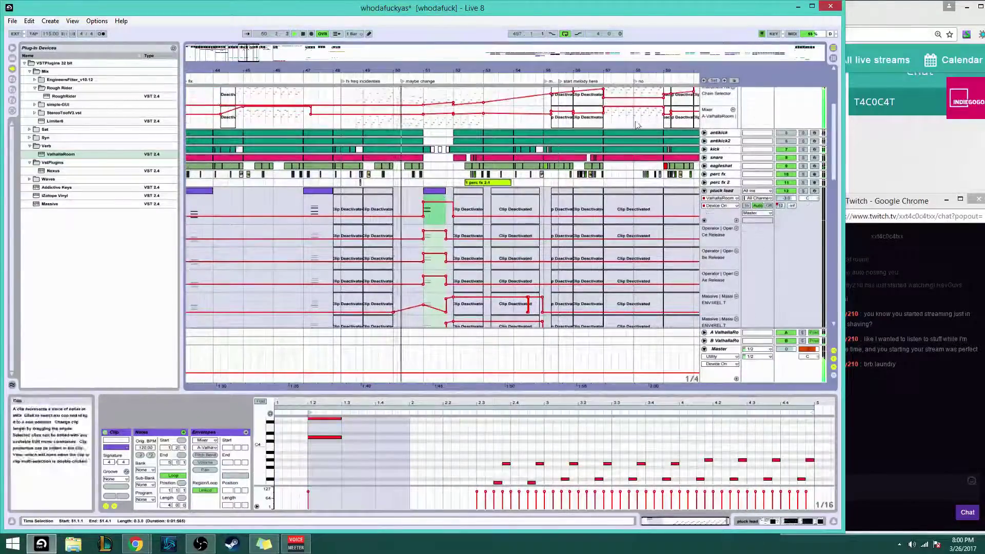
key("minus")
key("minus")
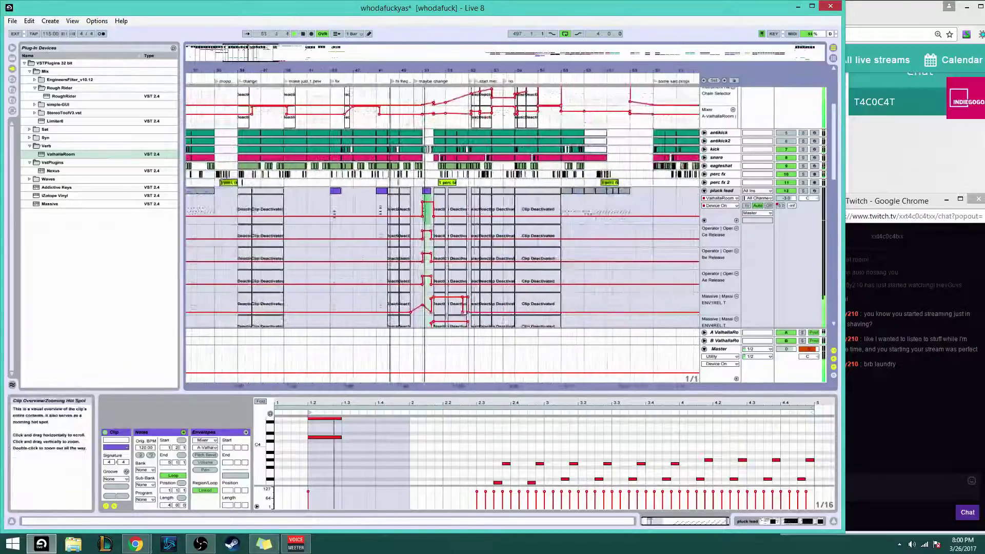
left_click_drag(291, 54, 282, 54)
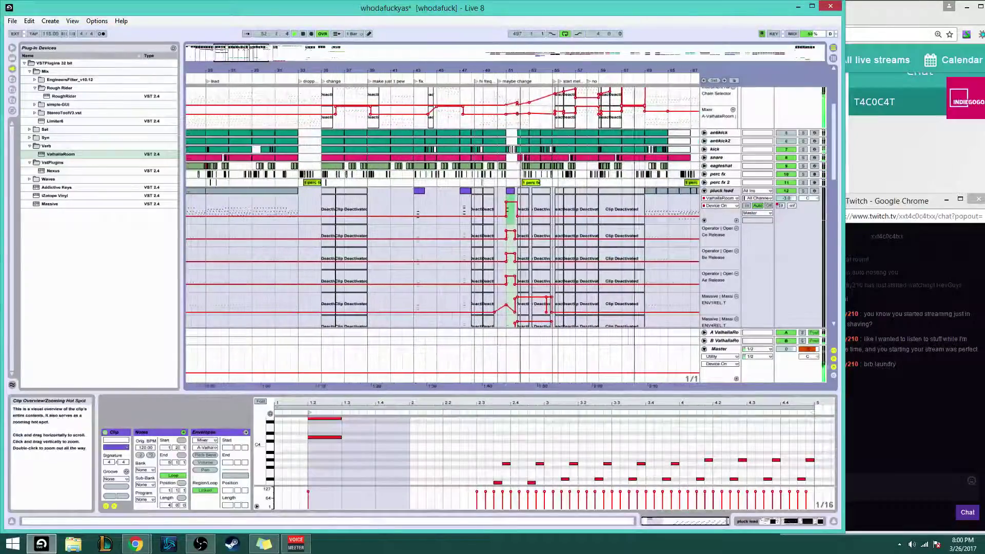
Copy the squishwub clips and automation of bars 35 and 36 to bars 53 and 54
left_click(322, 122)
key("space")
key("space")
scroll(358, 283, "down", 5)
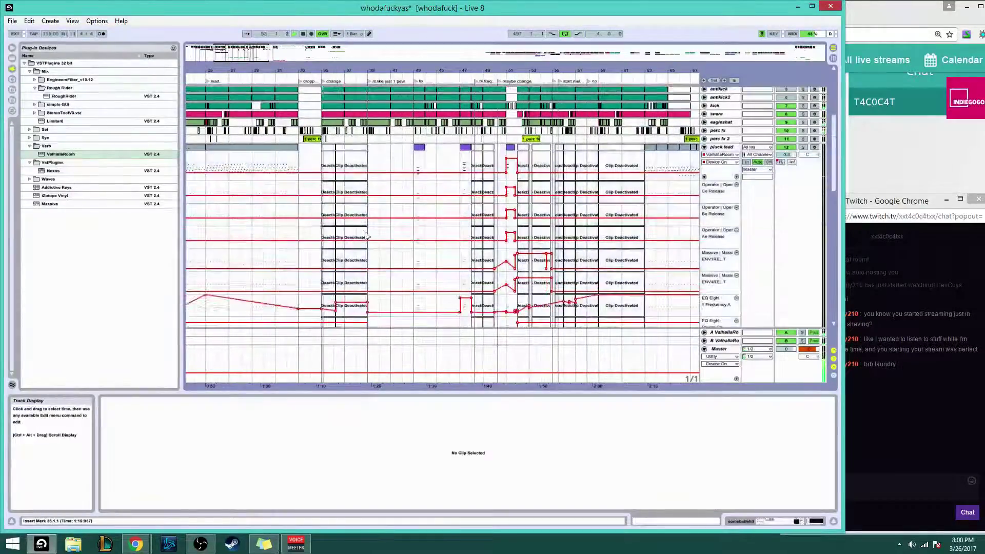
scroll(358, 287, "down", 7)
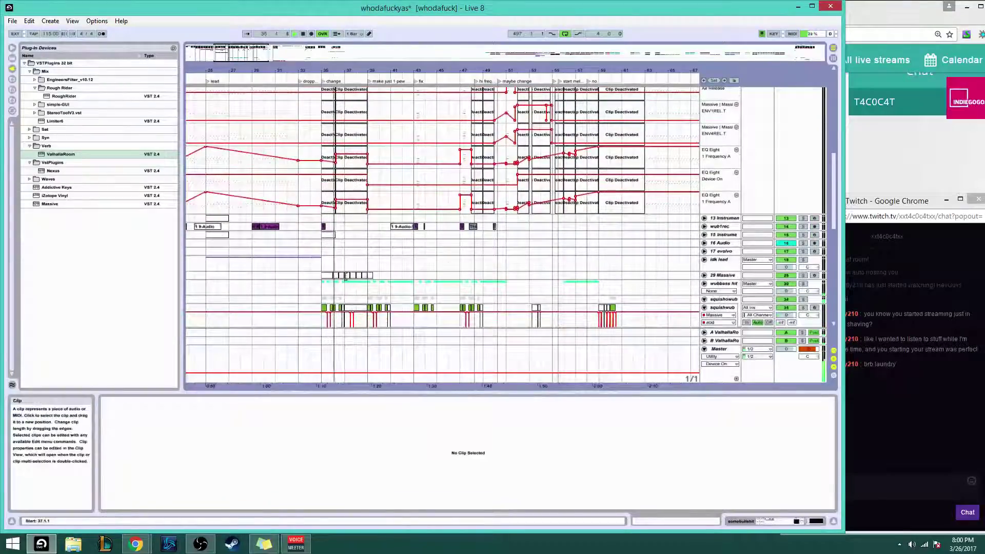
scroll(351, 299, "down", 2)
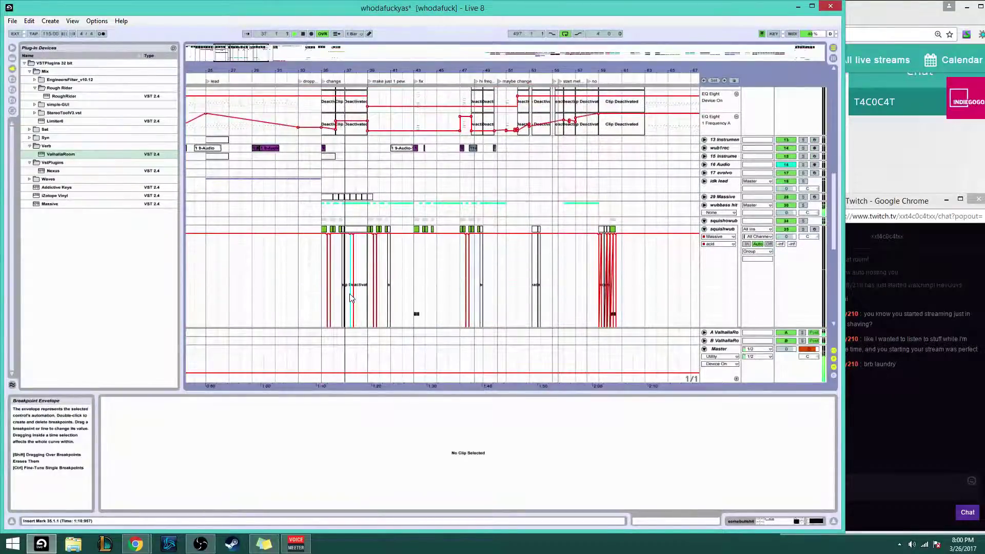
left_click_drag(322, 211, 348, 226)
left_click(474, 222)
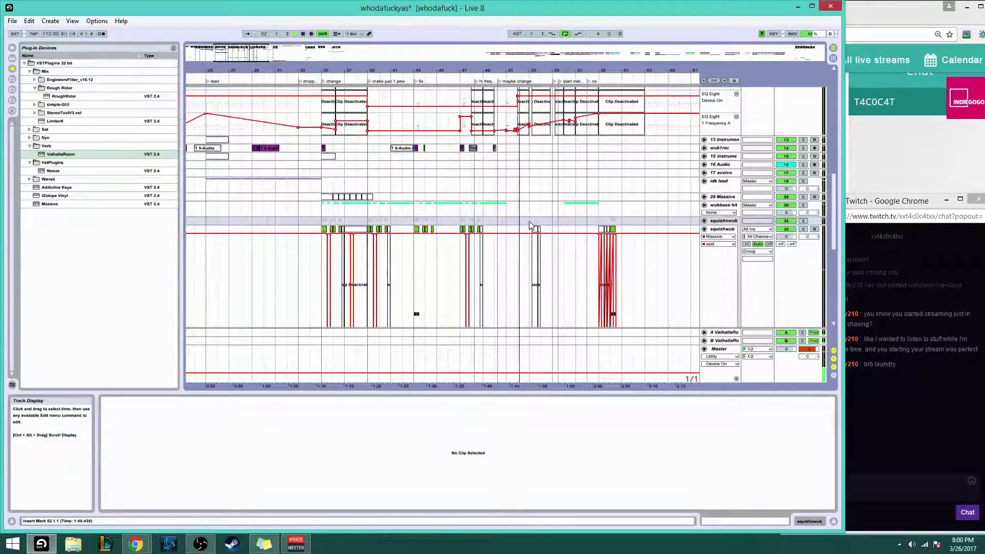
left_click_drag(530, 225, 552, 227)
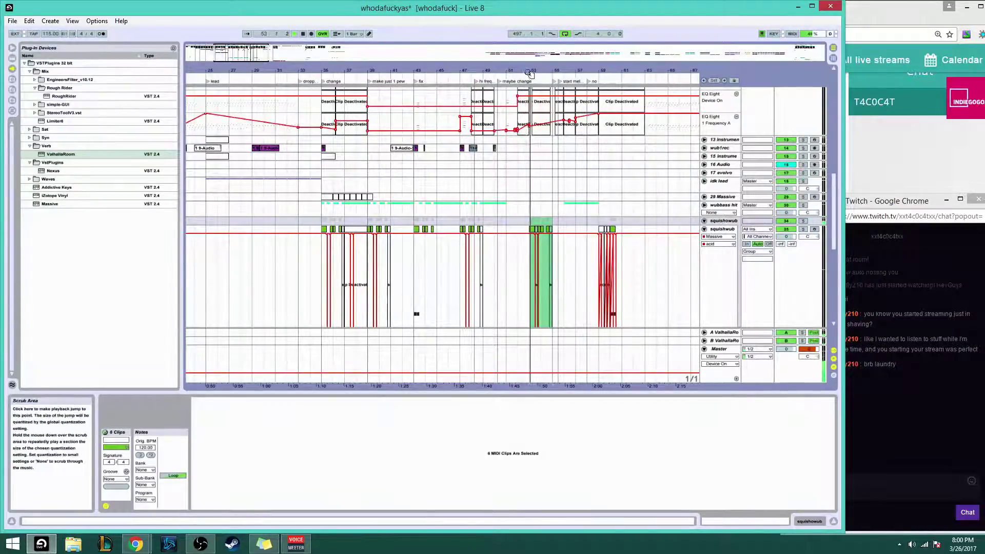
Deactivate the copied squishwub clip in the first half of bar 53, then replay from bar 51
left_click_drag(528, 71, 392, 224)
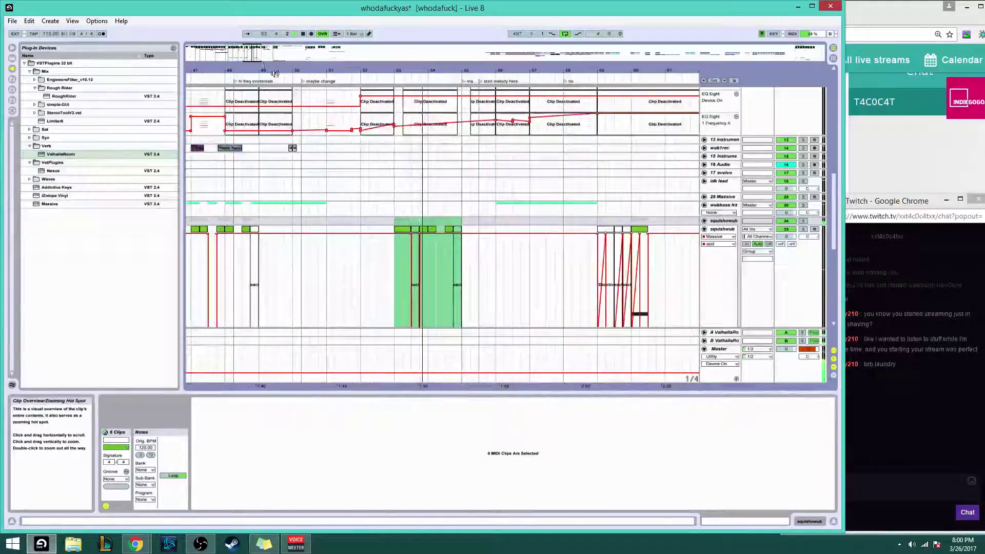
left_click(402, 229)
right_click(401, 229)
left_click(436, 288)
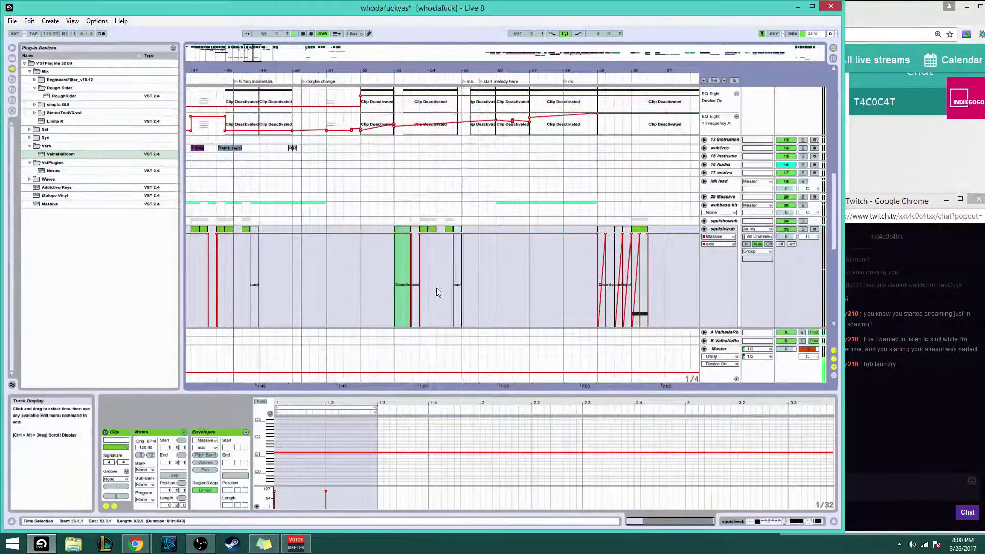
left_click(330, 191)
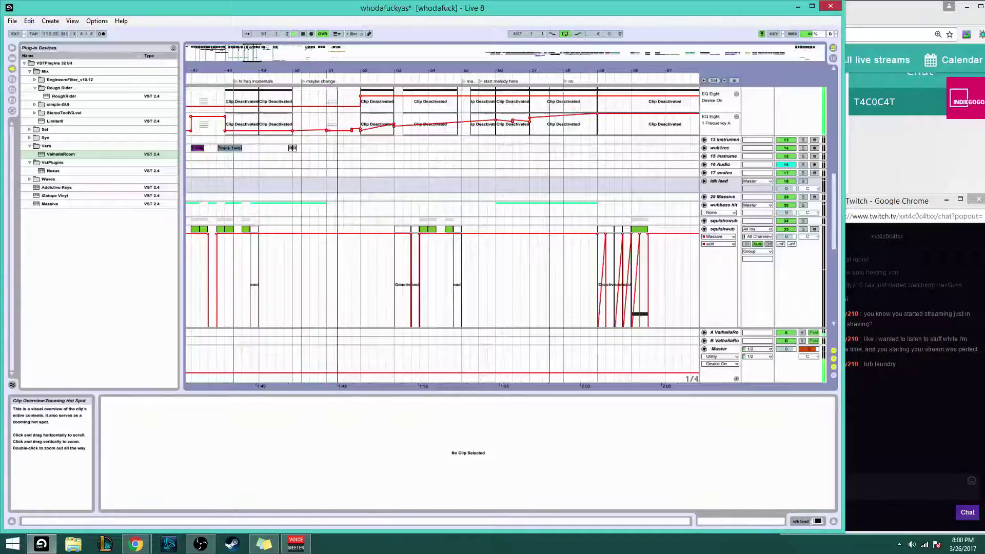
Copy bars 35 and 36 of the wubbass hit group to bar 53
left_click_drag(255, 55, 255, 32)
key("space")
left_click(330, 222)
key("space")
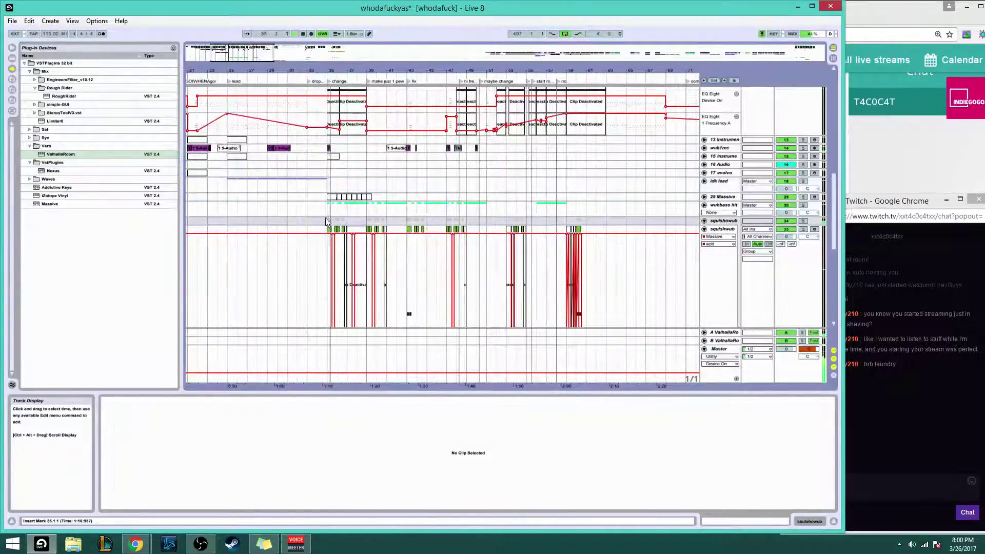
left_click_drag(325, 208, 383, 212)
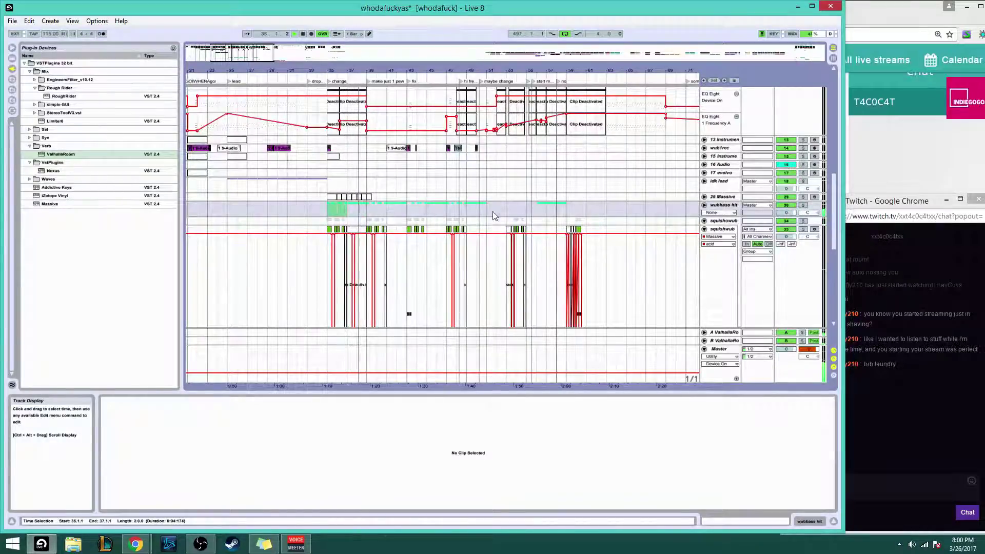
key("ctrl+v")
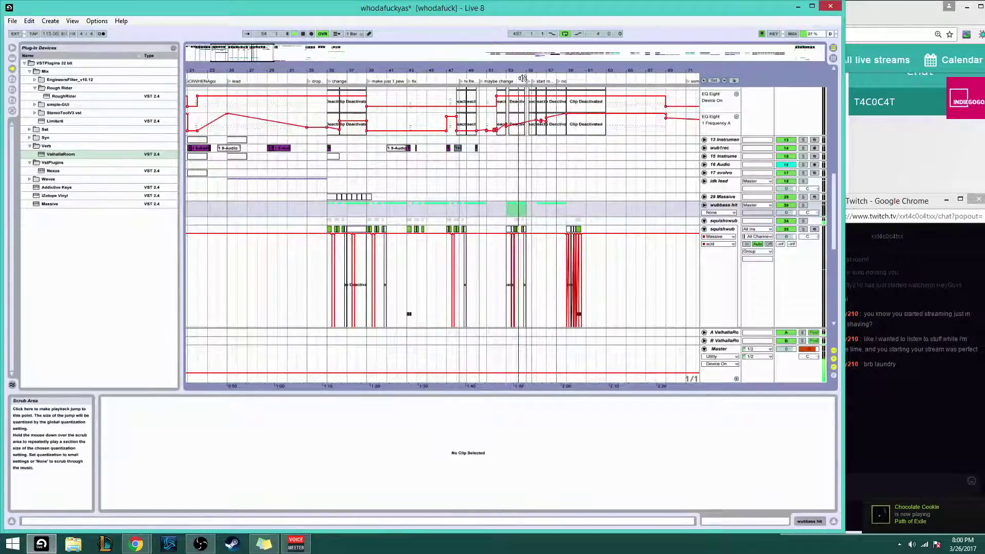
Copy bar 54 of the wubbass hit group into bar 52 and audition the passage
left_click_drag(237, 48, 249, 95)
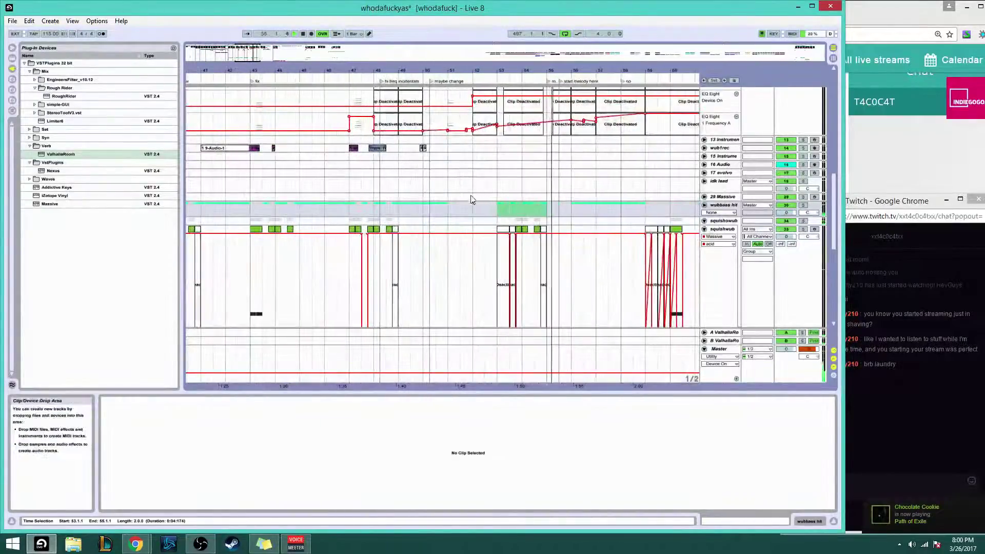
left_click(476, 215)
key("space")
key("space")
left_click(450, 211)
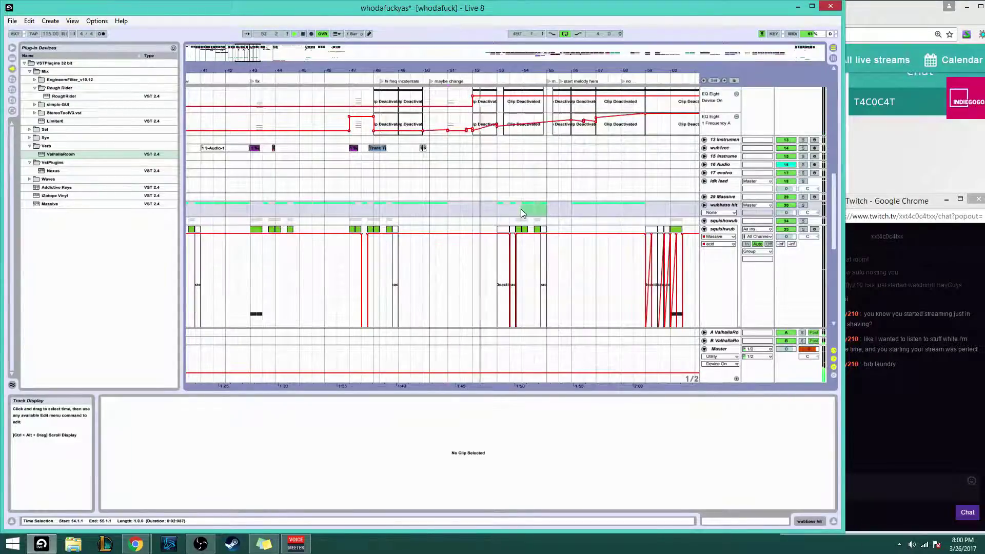
left_click(472, 213)
key("ctrl+v")
key("space")
key("space")
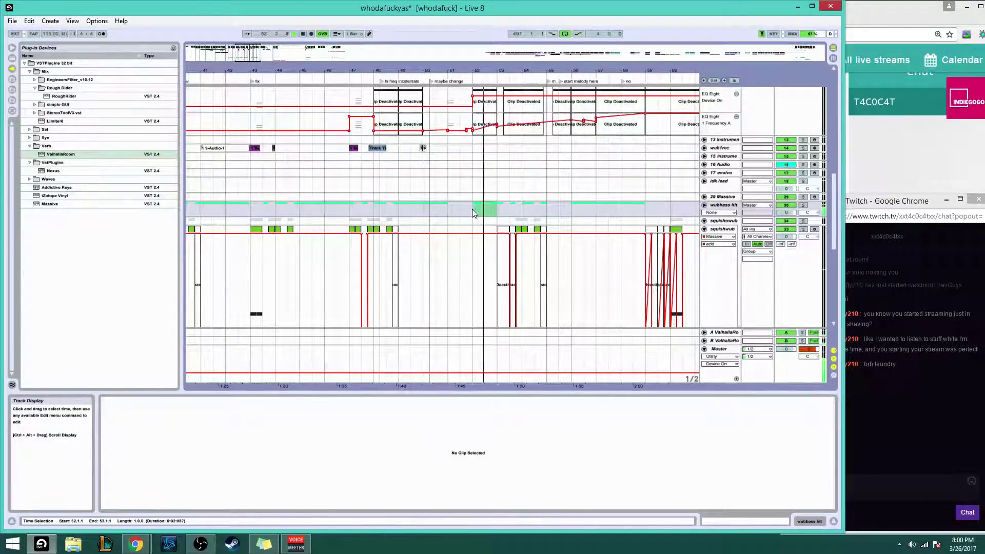
Expand the wubbass hit group, deactivate its instrument clips in the first half of bar 52, replay from bar 50 and fold the group
left_click(704, 205)
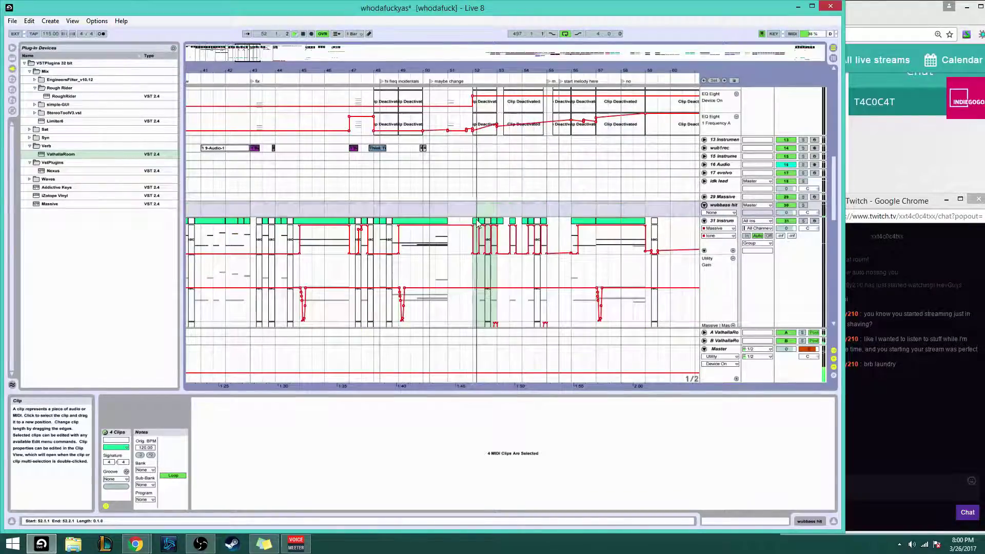
left_click(482, 222)
left_click(482, 221, "shift")
right_click(481, 220)
left_click(500, 268)
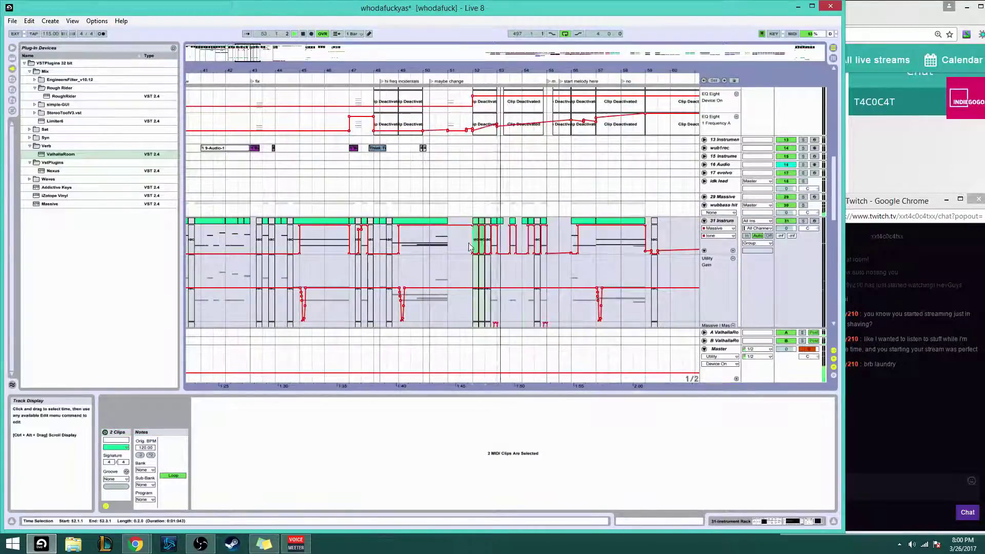
left_click(426, 237)
key("space")
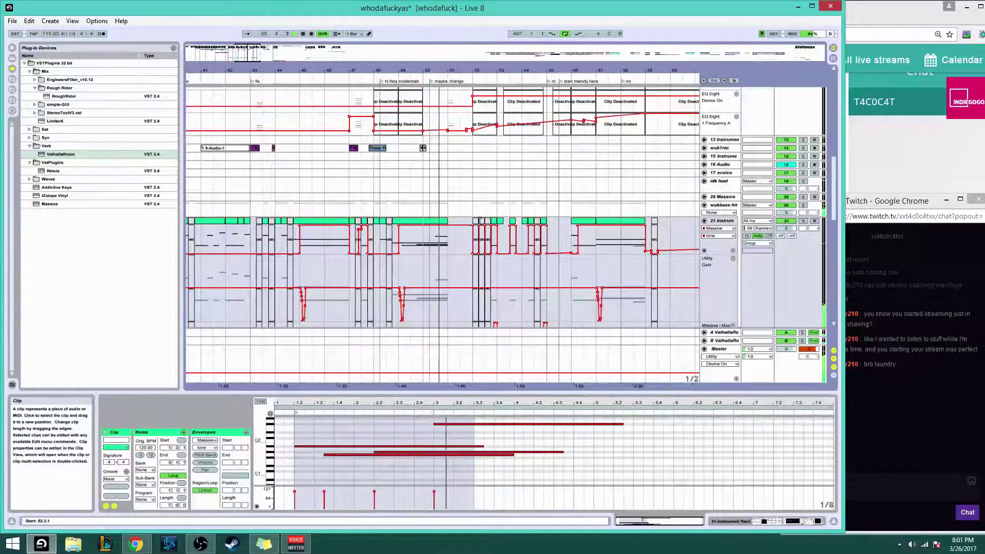
scroll(452, 247, "up", 2)
scroll(480, 250, "down", 2)
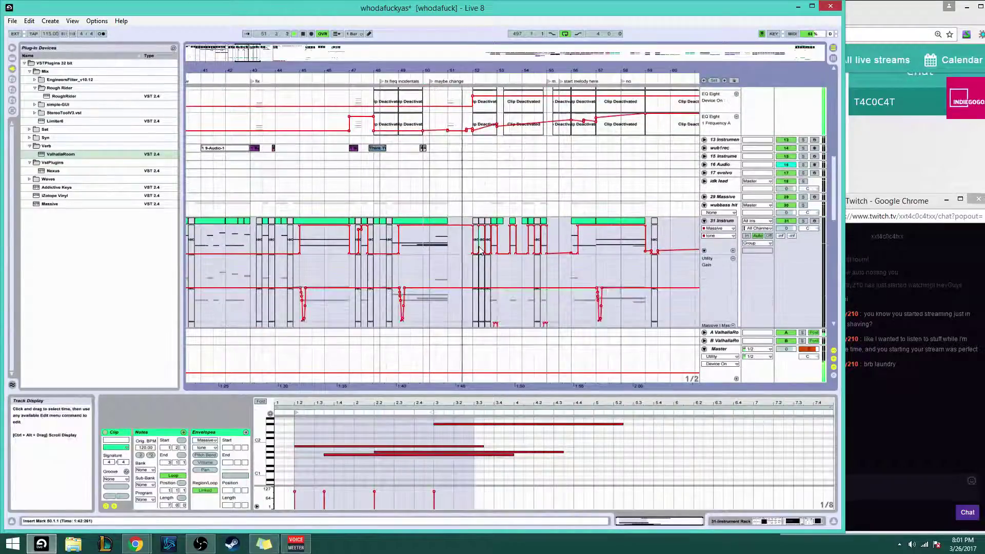
scroll(480, 250, "up", 1)
scroll(479, 250, "down", 3)
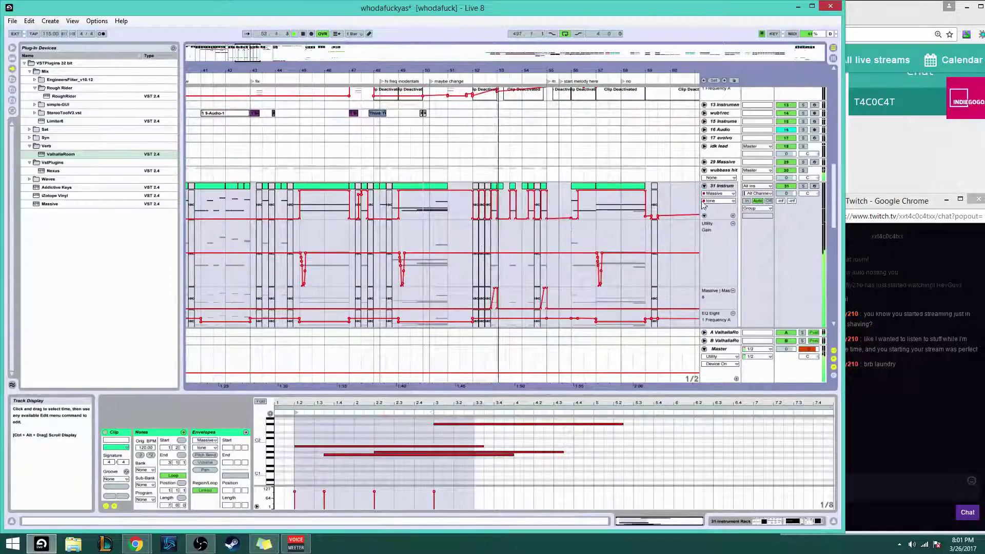
left_click(705, 170)
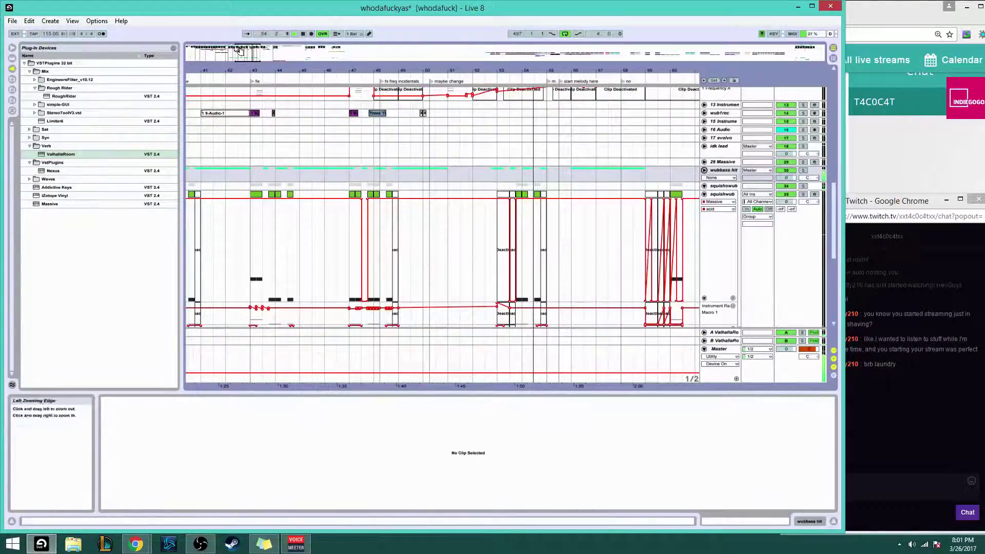
Play the arrangement from bar 35 and examine the somebulls track's melody clips and automation up to bar 53
left_click_drag(349, 70, 349, 46)
scroll(480, 262, "up", 3)
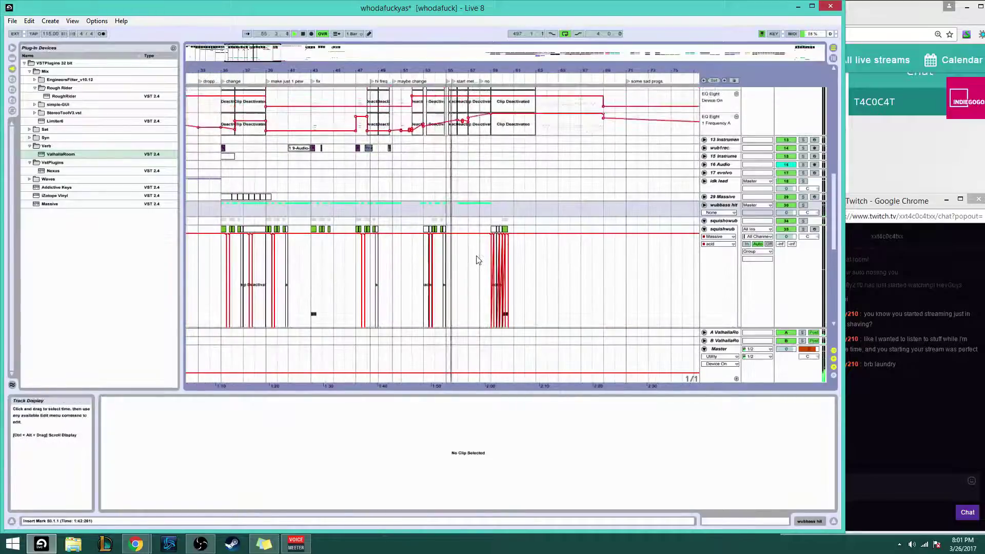
scroll(480, 266, "up", 3)
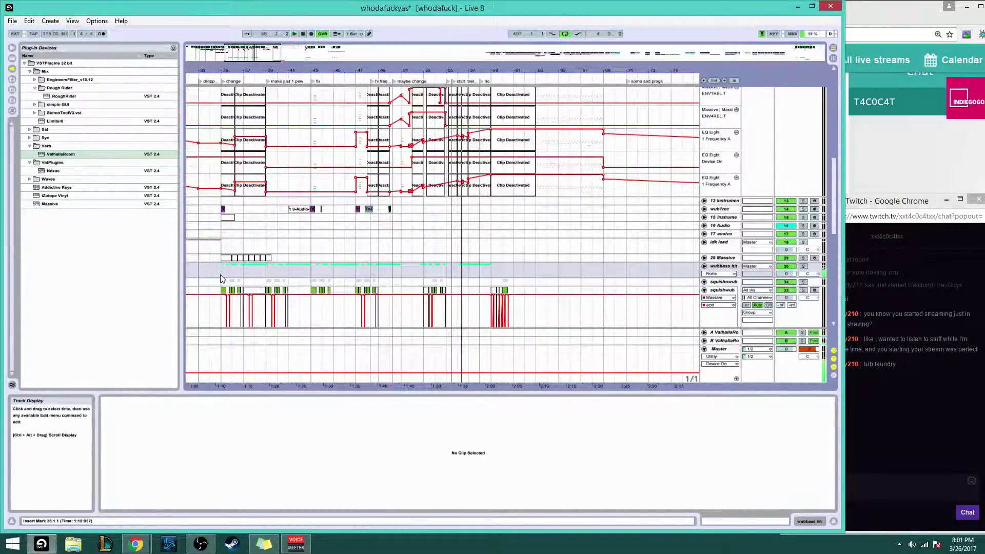
scroll(323, 246, "up", 2)
scroll(323, 246, "up", 5)
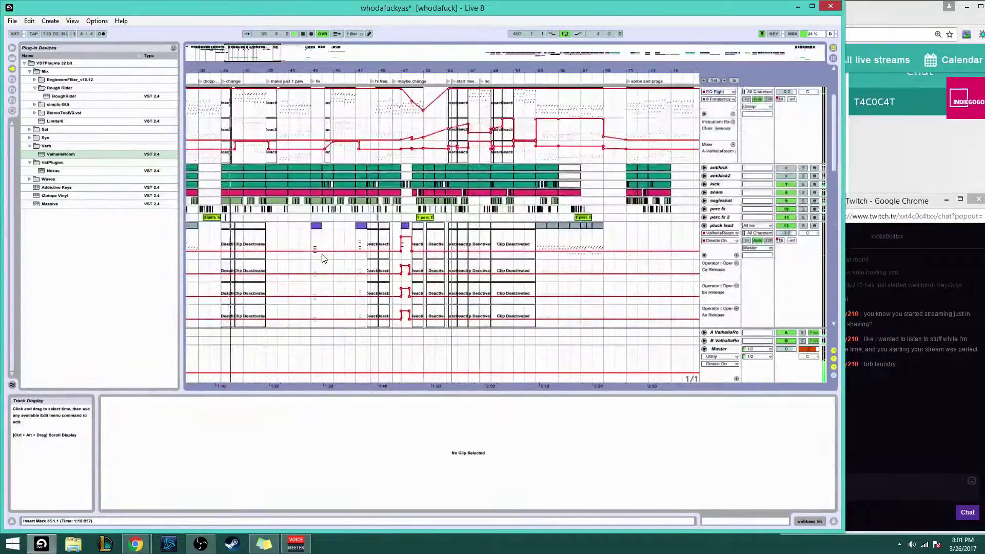
scroll(324, 261, "up", 1)
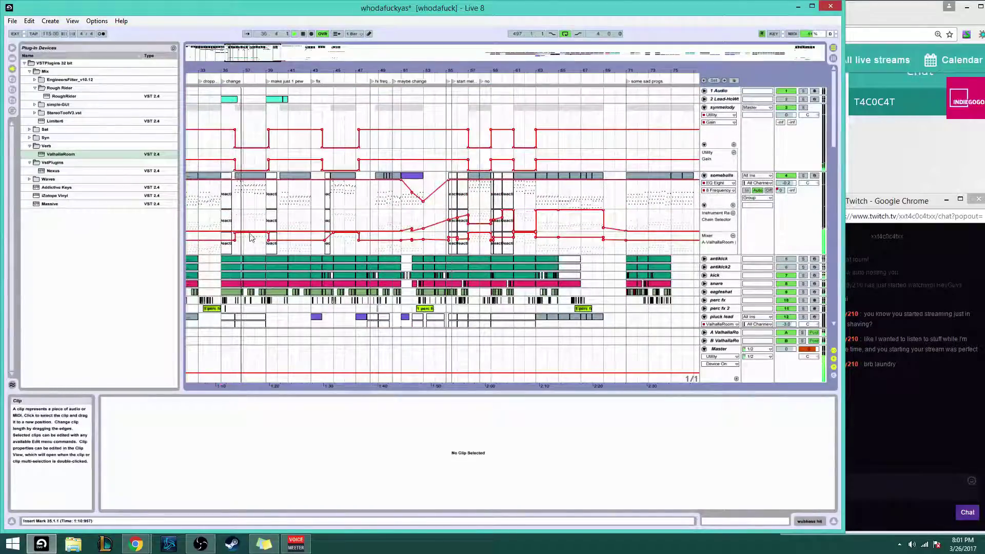
left_click(224, 198)
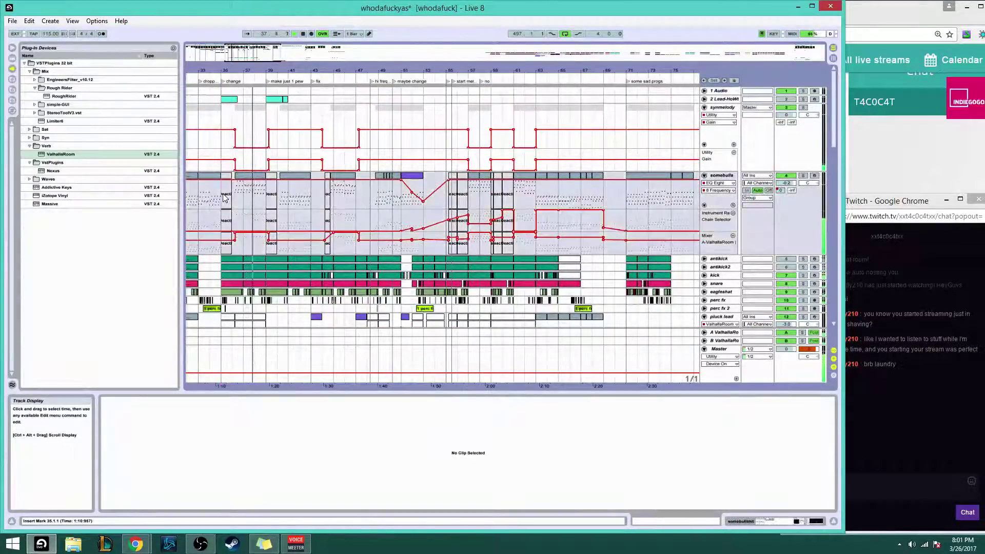
key("space")
left_click_drag(437, 180, 445, 180)
left_click(422, 184)
key("space")
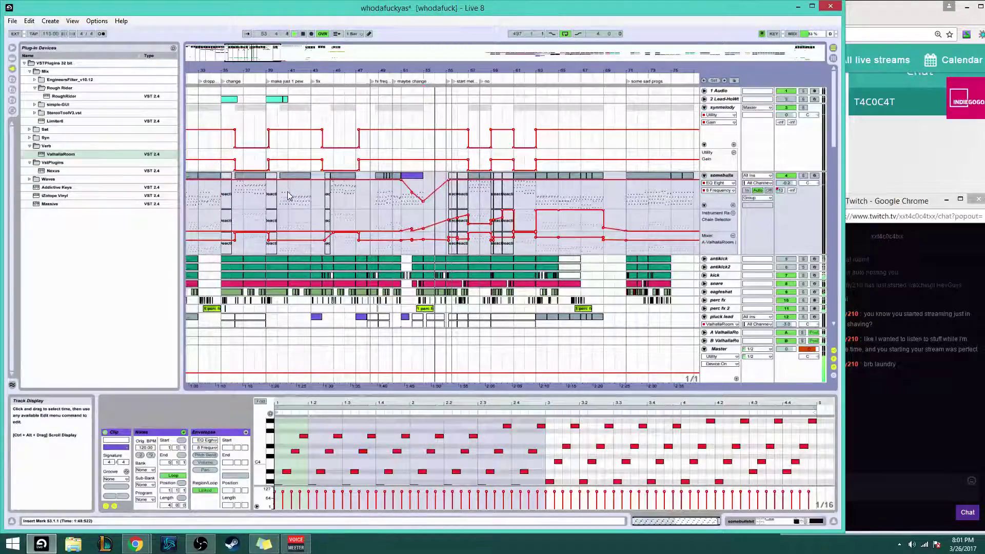
Try bar 40 of the somebulls track as a copy at bar 54, then audition the bars before bar 35
left_click_drag(288, 196, 281, 198)
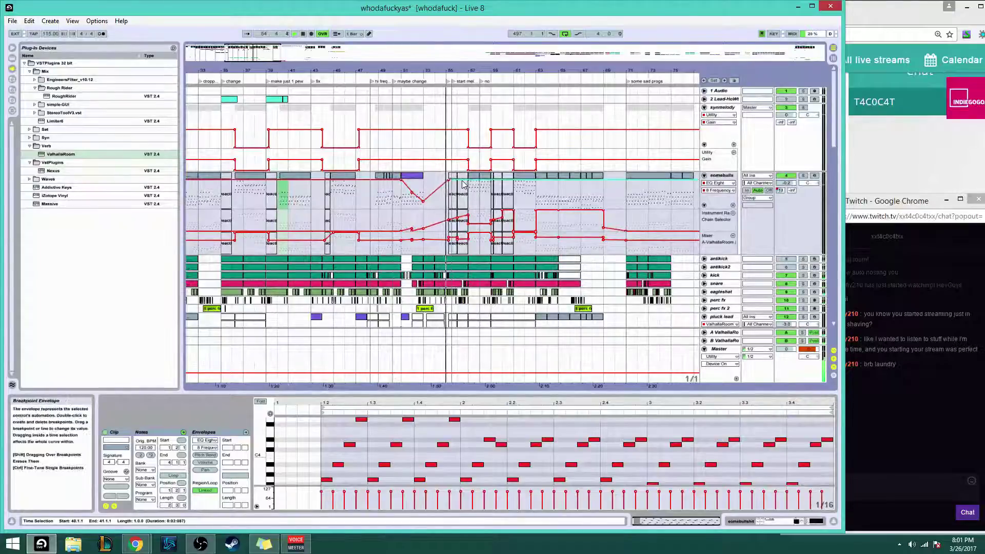
left_click_drag(447, 185, 438, 185)
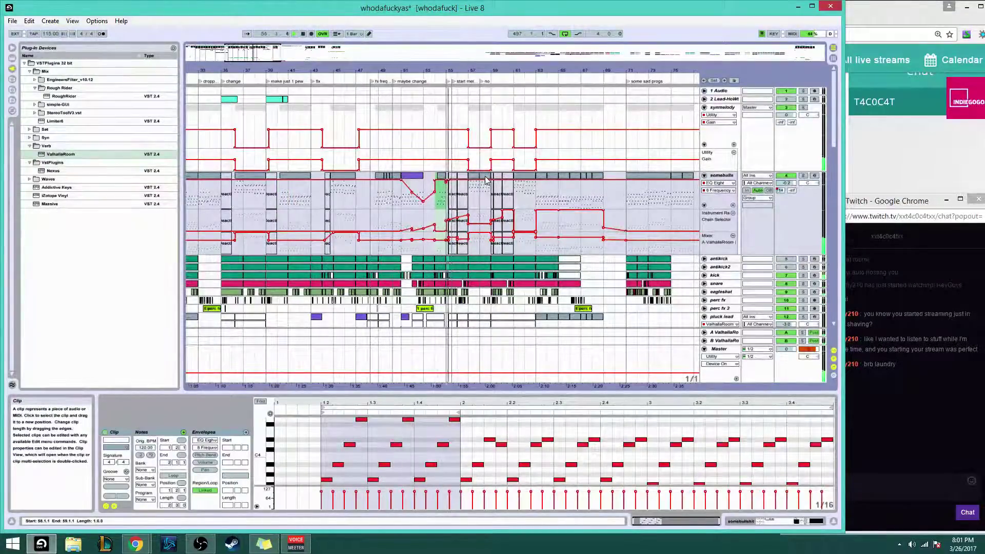
left_click_drag(199, 191, 220, 185)
key("space")
key("space")
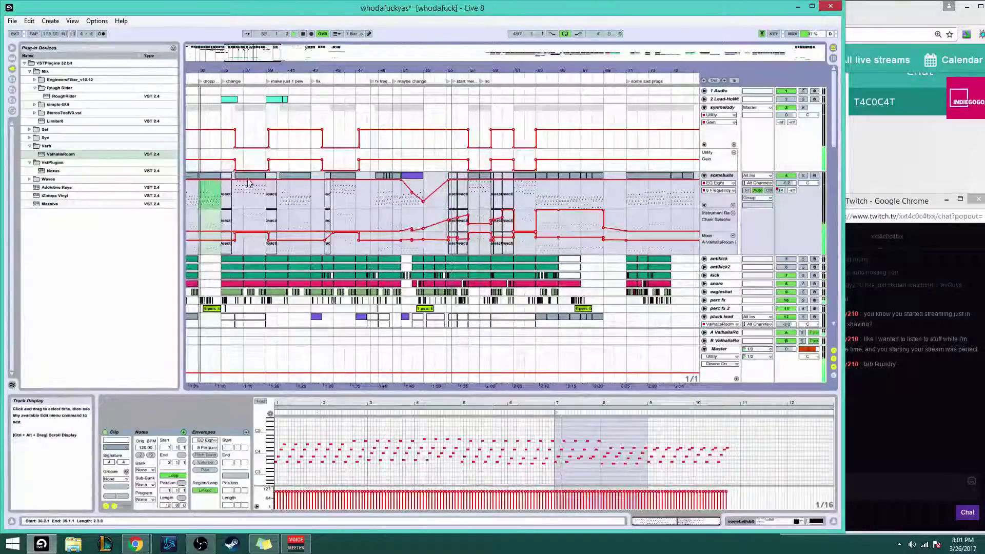
Copy bar 36 of the synmelody and somebulls tracks, including their automation, to bar 54
left_click(247, 176)
key("space")
key("space")
left_click(236, 189)
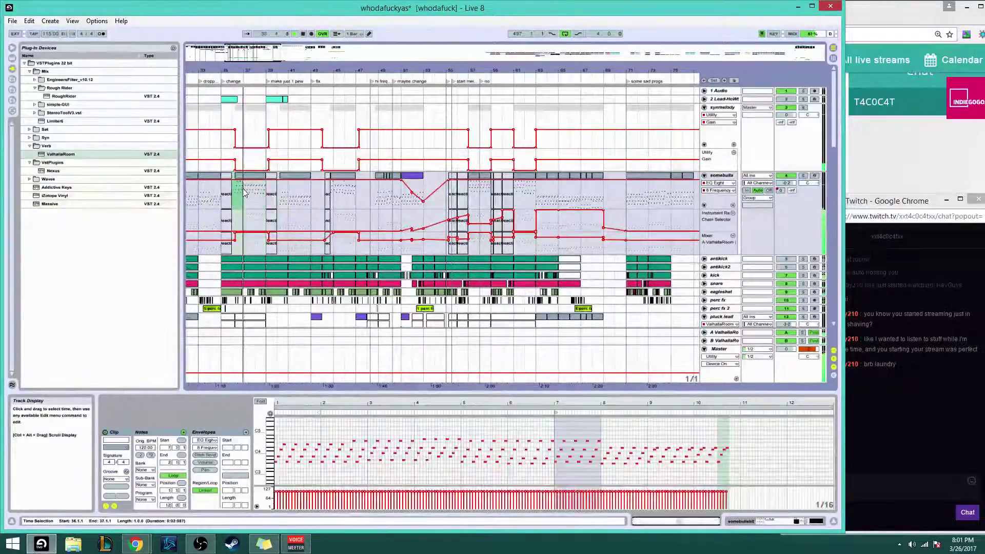
left_click(235, 159)
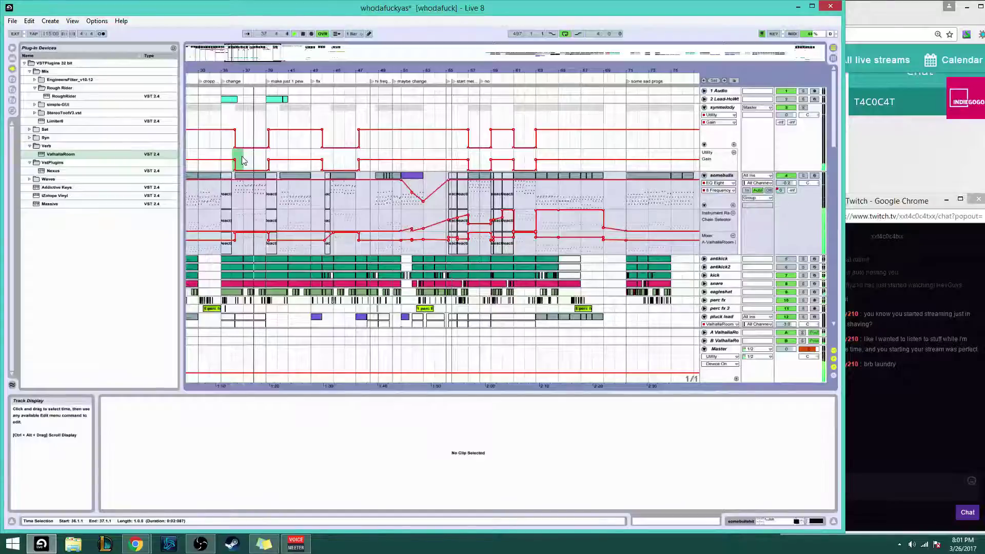
left_click(242, 160)
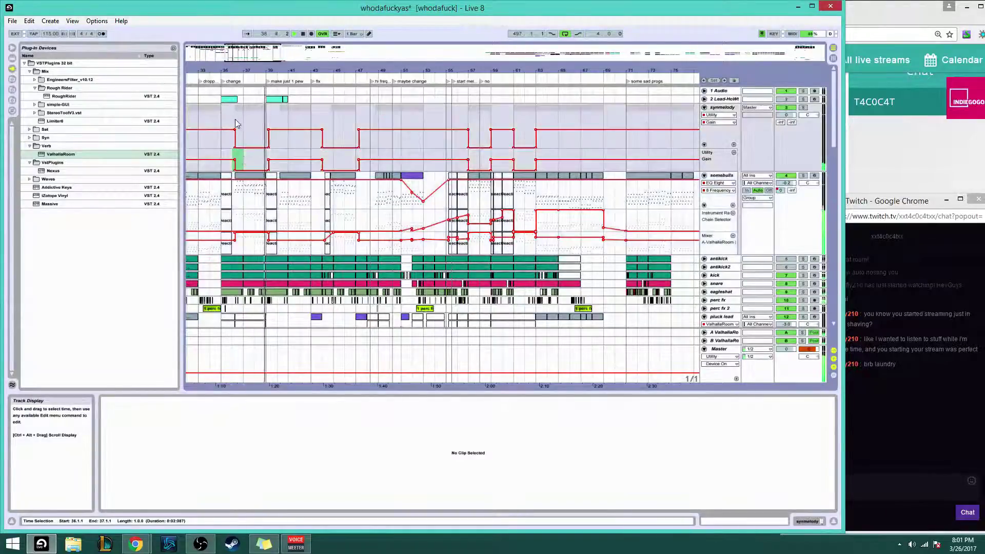
left_click_drag(236, 121, 242, 119)
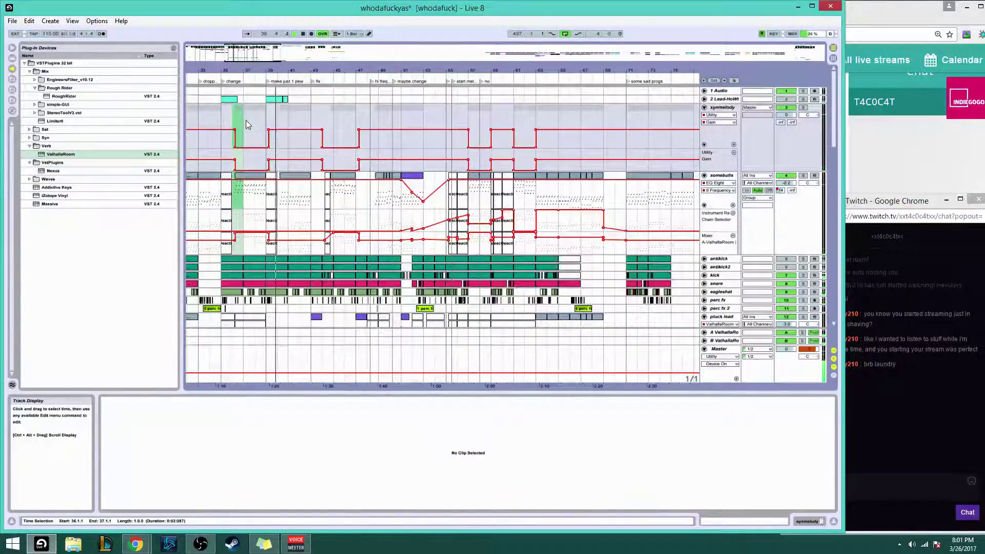
left_click(440, 180)
key("space")
key("space")
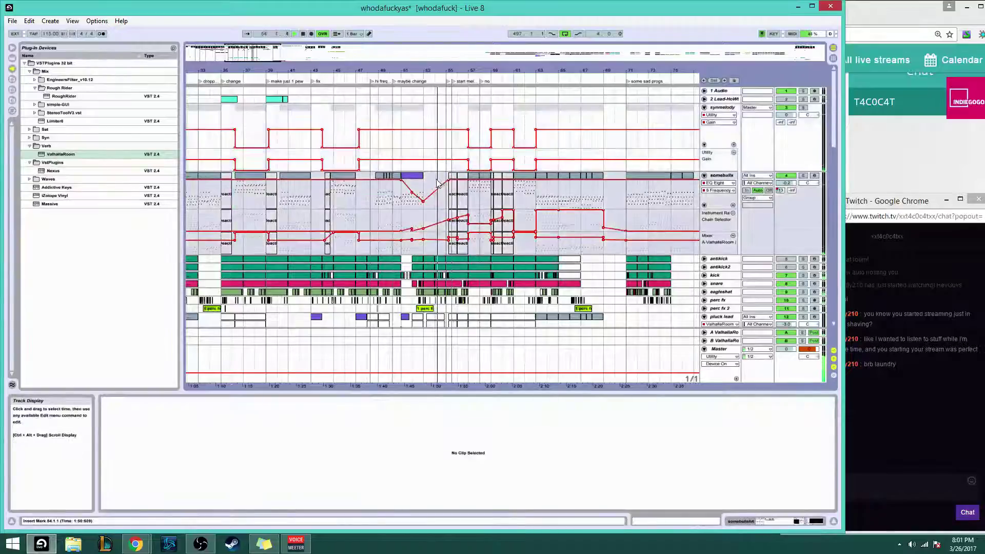
left_click(431, 179)
left_click(437, 119)
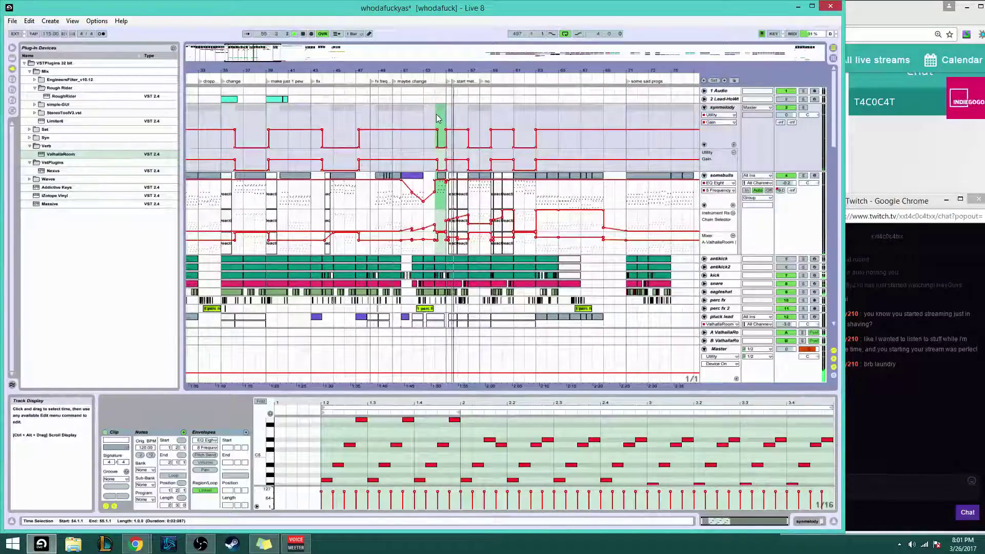
Deactivate the somebulls track's two clips in bars 57 and 58, then play briefly from around bar 49
left_click(413, 177)
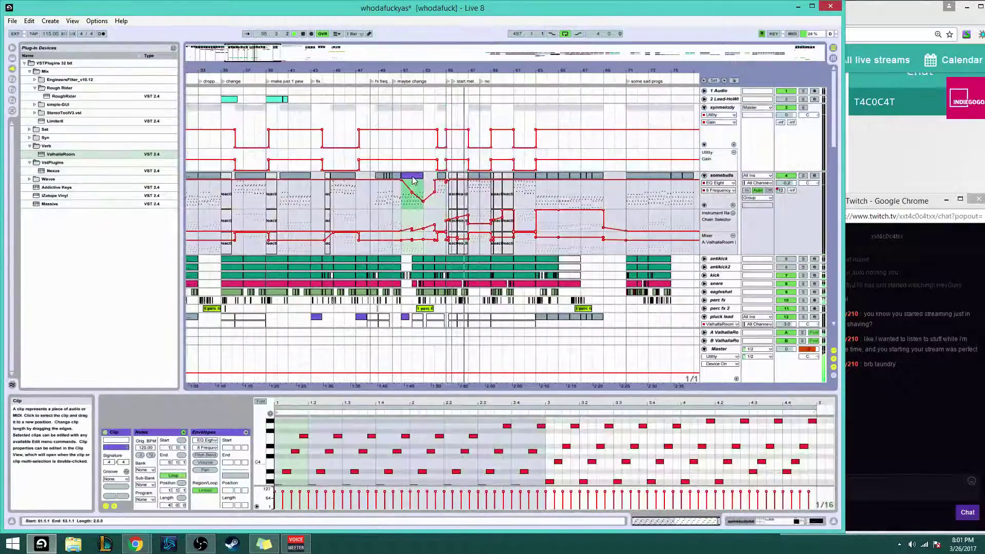
left_click(469, 199)
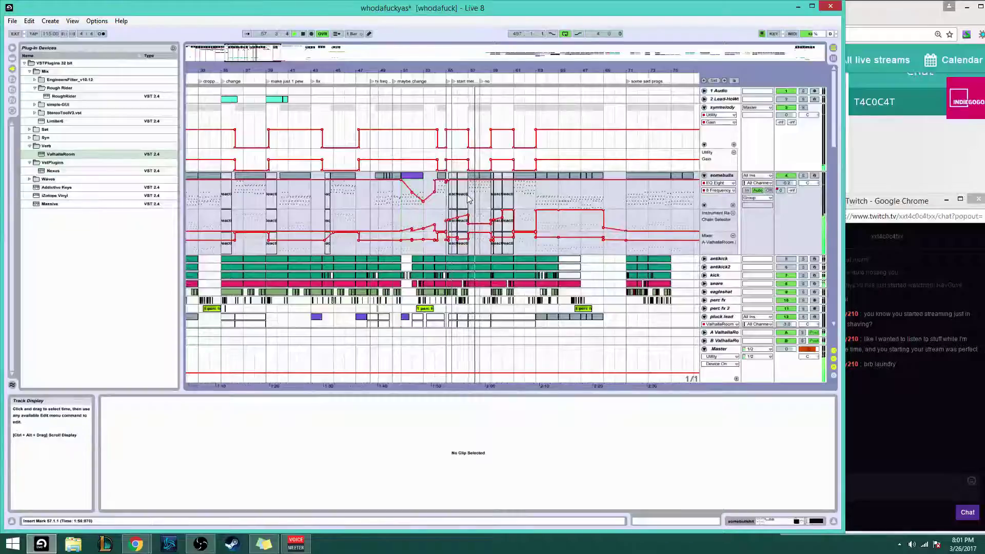
scroll(467, 200, "down", 3)
scroll(467, 199, "up", 2)
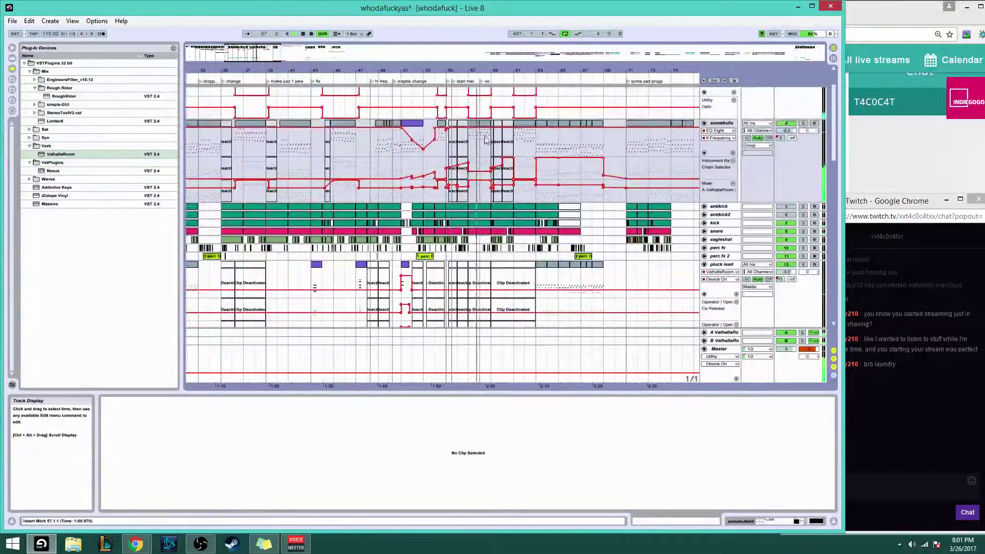
left_click(476, 125)
left_click(484, 124, "shift")
right_click(484, 124)
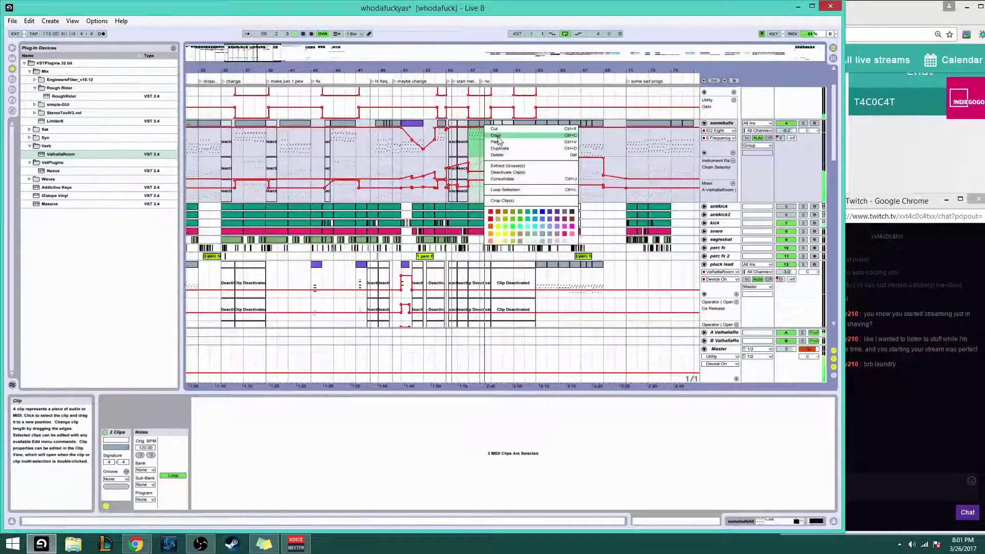
left_click(506, 172)
left_click(376, 134)
key("space")
key("space")
Deactivate the instrument rack clips in bars 56 to 58 of the wubbass hit group, then fold the group
scroll(488, 275, "down", 5)
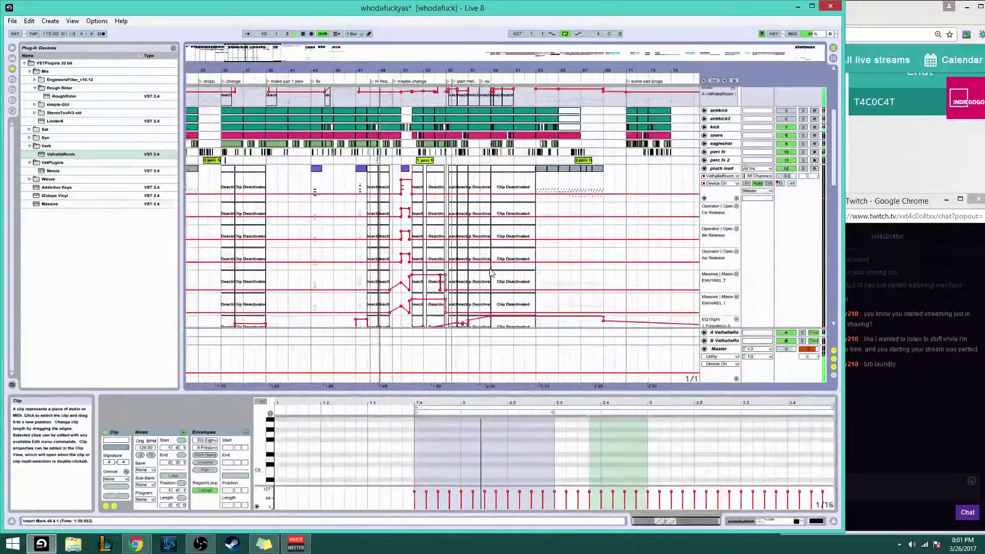
scroll(489, 279, "down", 5)
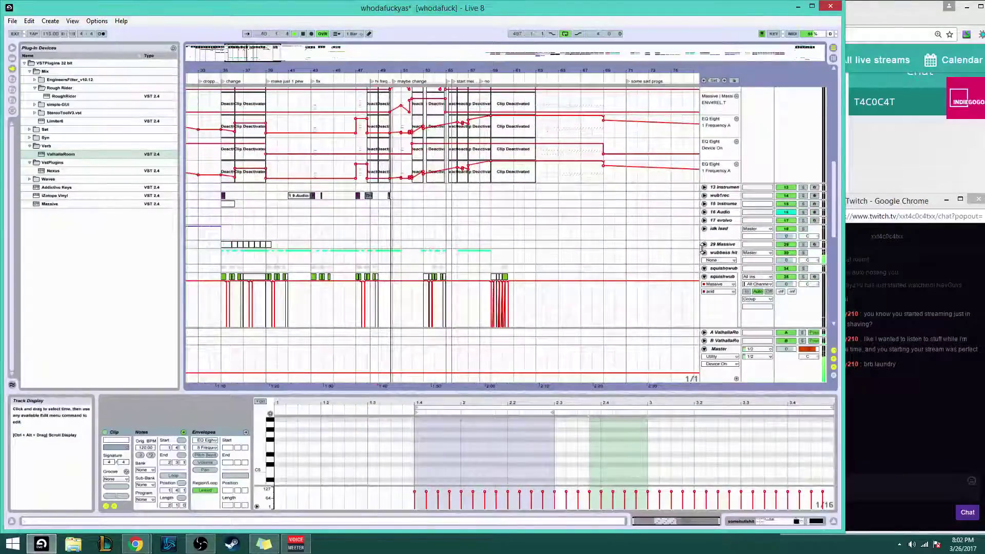
scroll(503, 256, "down", 2)
left_click(467, 223)
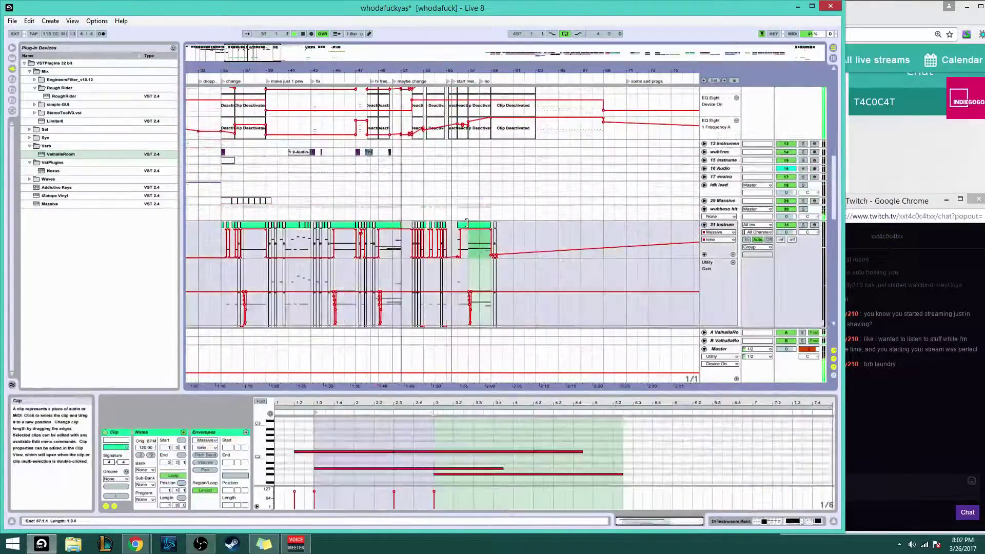
left_click(466, 224, "shift")
right_click(472, 224)
left_click(511, 272)
scroll(559, 291, "up", 5)
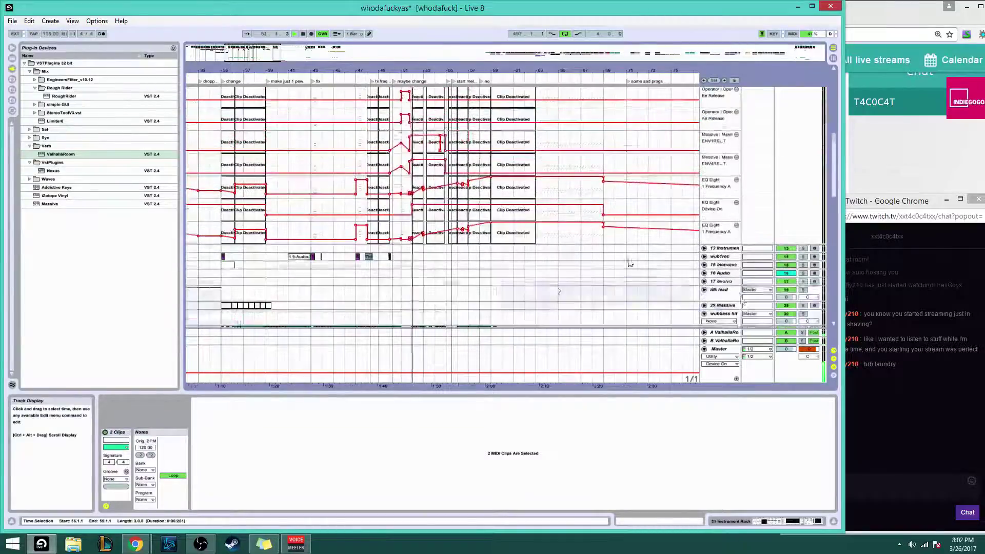
left_click(721, 313)
scroll(525, 255, "up", 5)
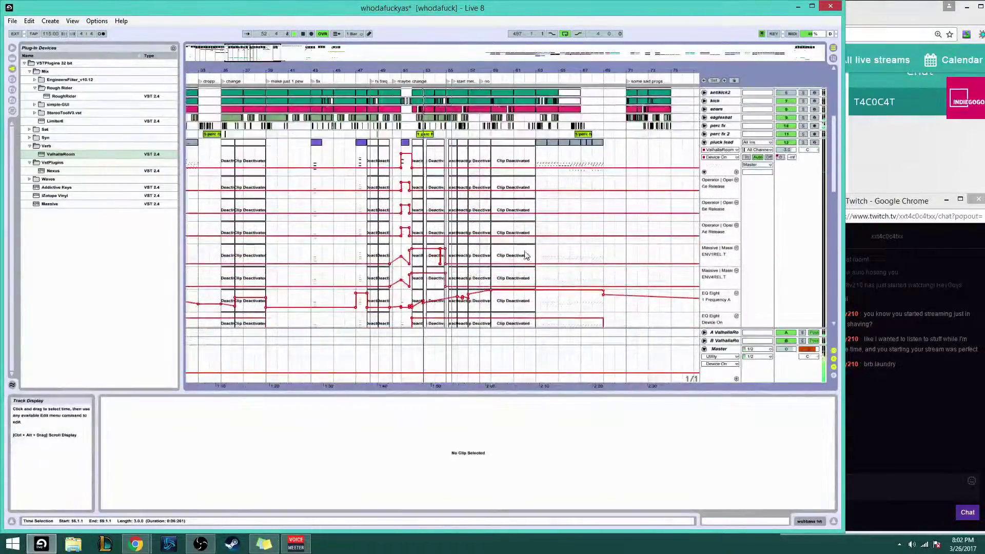
scroll(526, 255, "up", 7)
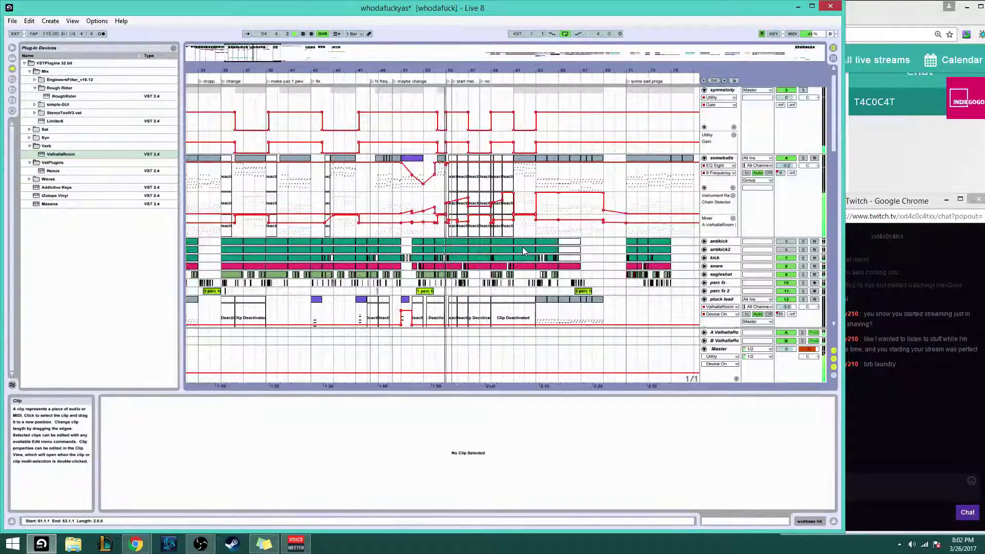
Examine the somebulls and pluck lead clips at bar 51 up close while playing the passage
left_click_drag(254, 52, 255, 87)
key("space")
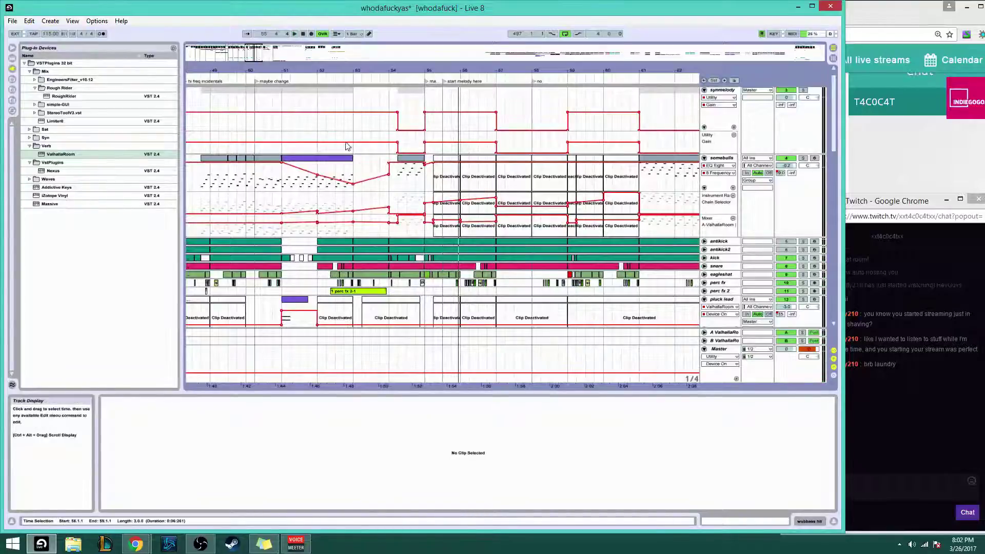
left_click(323, 159)
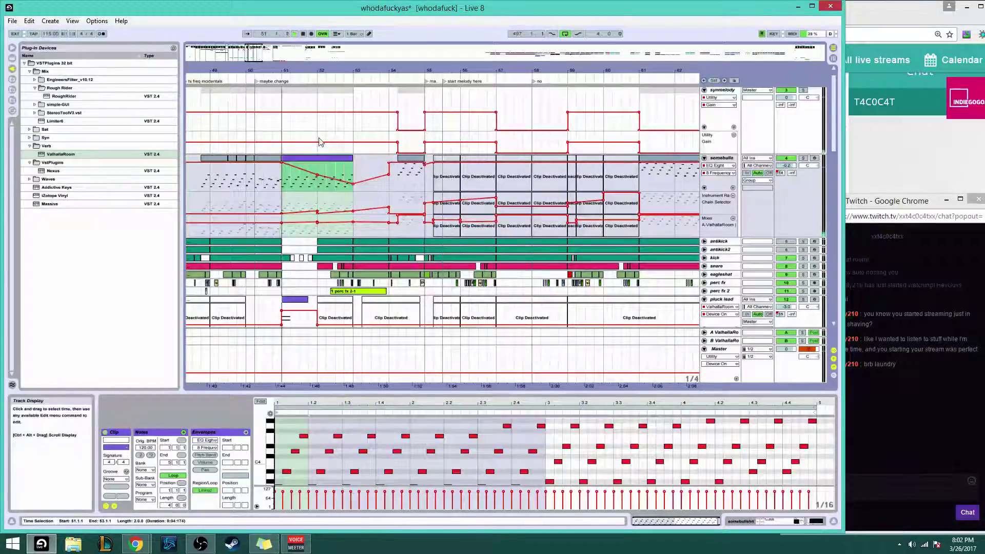
key("space")
left_click(291, 300)
key("space")
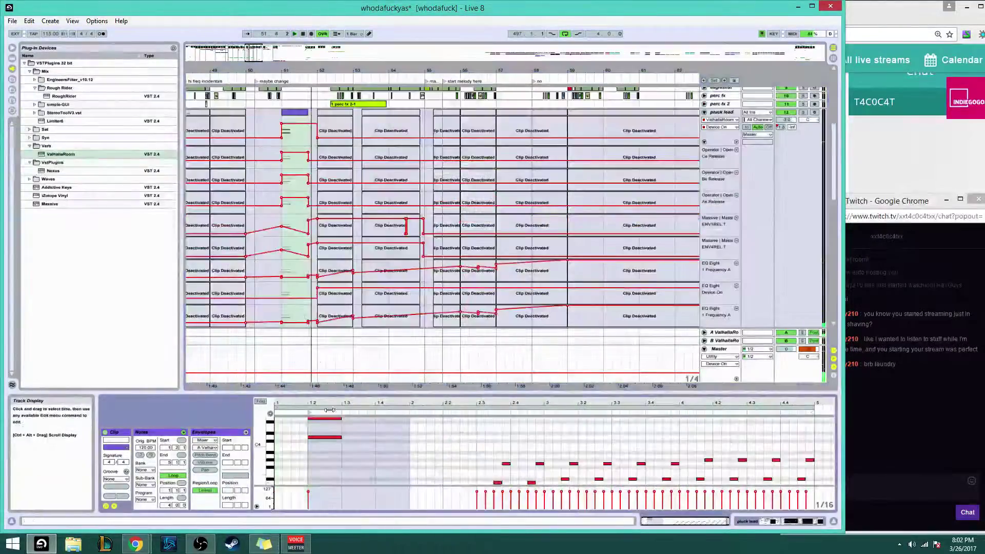
key("space")
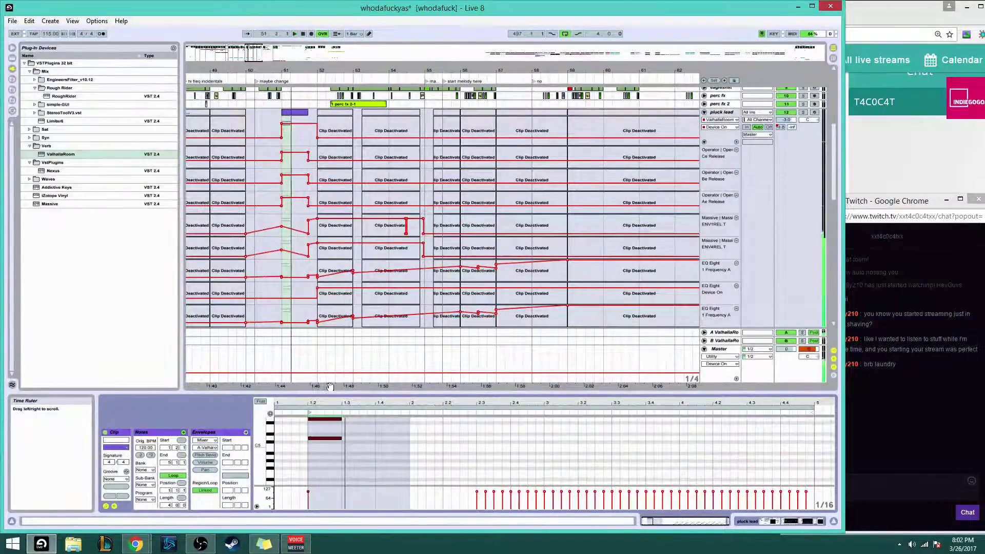
Show the pluck lead's Operator attack automation and raise it over the first beat of bar 51
left_click(725, 113)
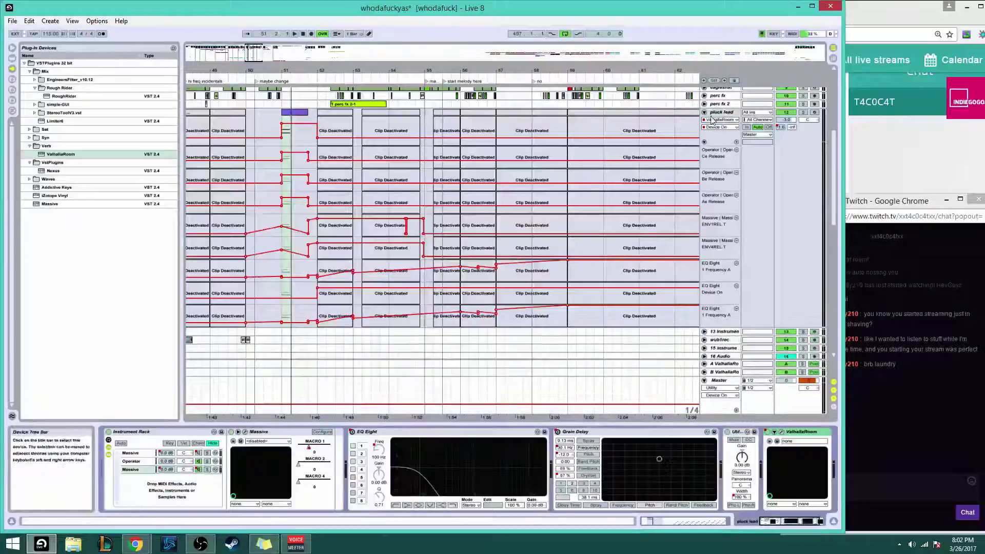
left_click(802, 526)
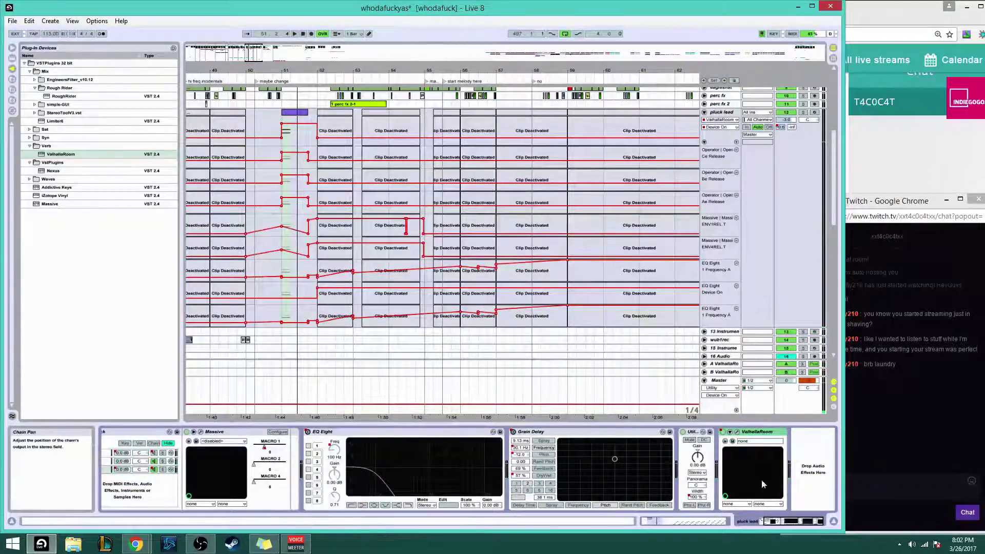
left_click(785, 524)
left_click(146, 462)
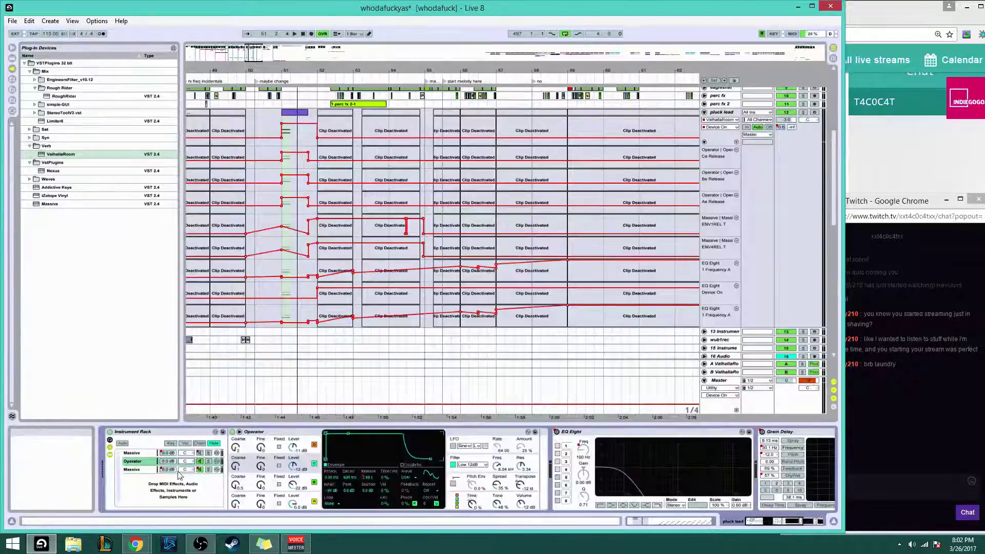
left_click(334, 479)
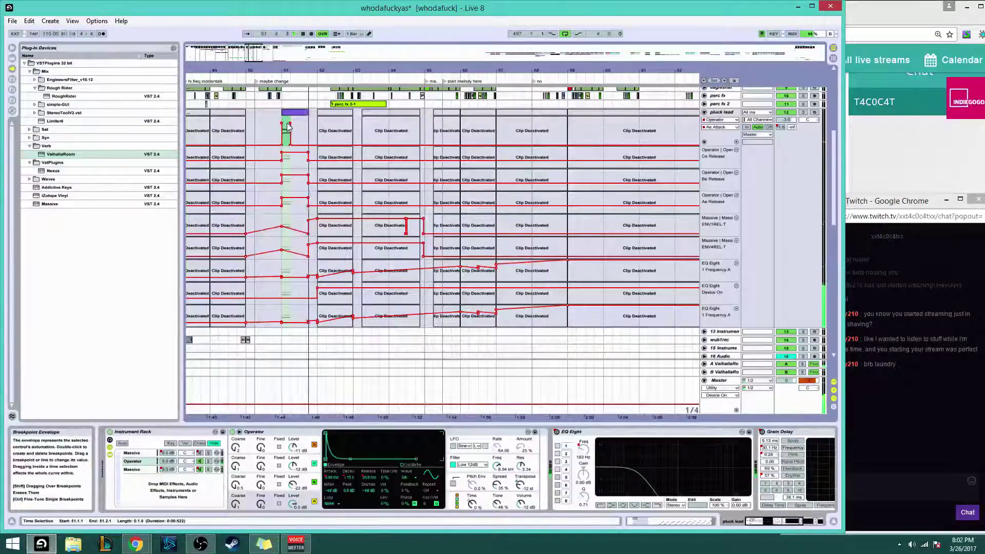
Adjust the level of the raised Operator attack automation at the start of bar 51, replaying the passage between changes
left_click(257, 130)
key("space")
key("space")
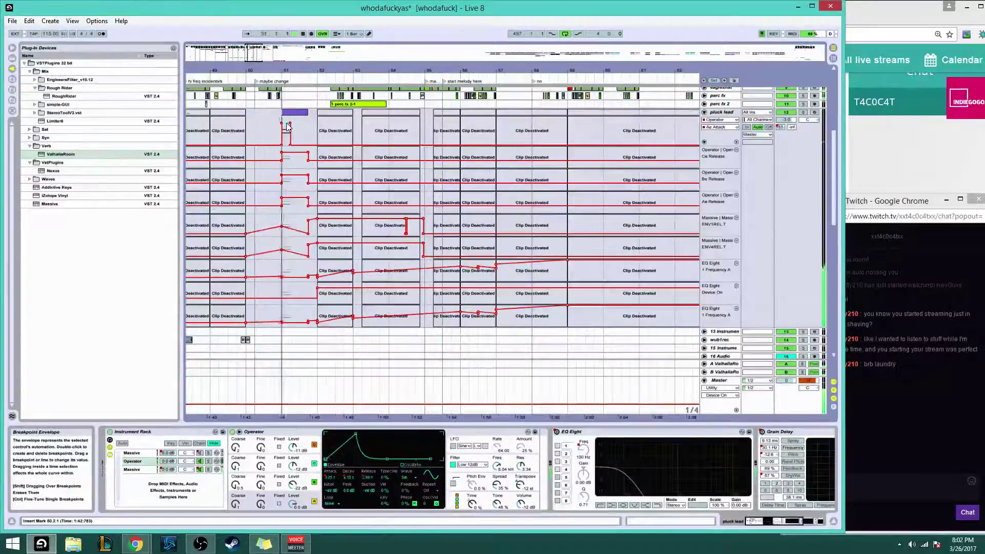
left_click(285, 124)
key("space")
key("space")
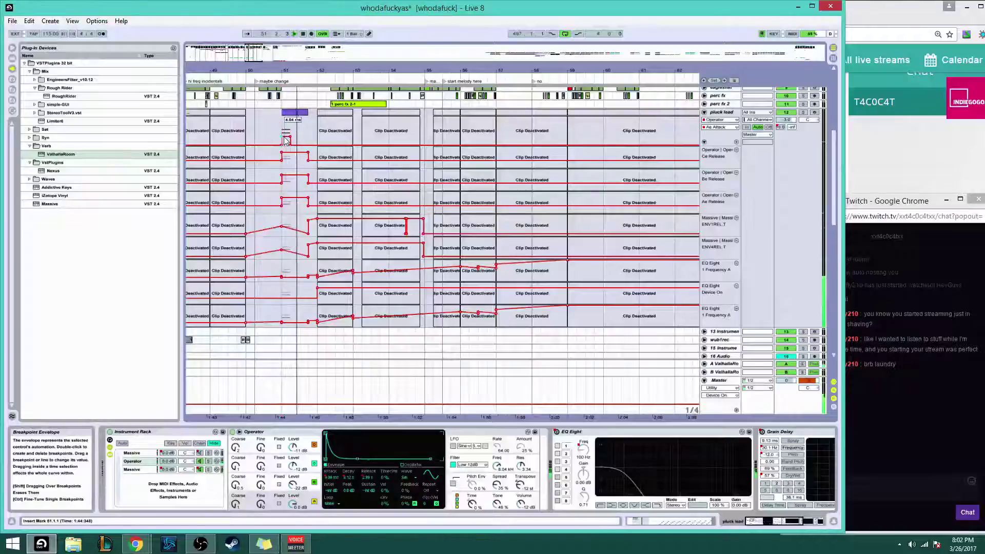
key("space")
key("space")
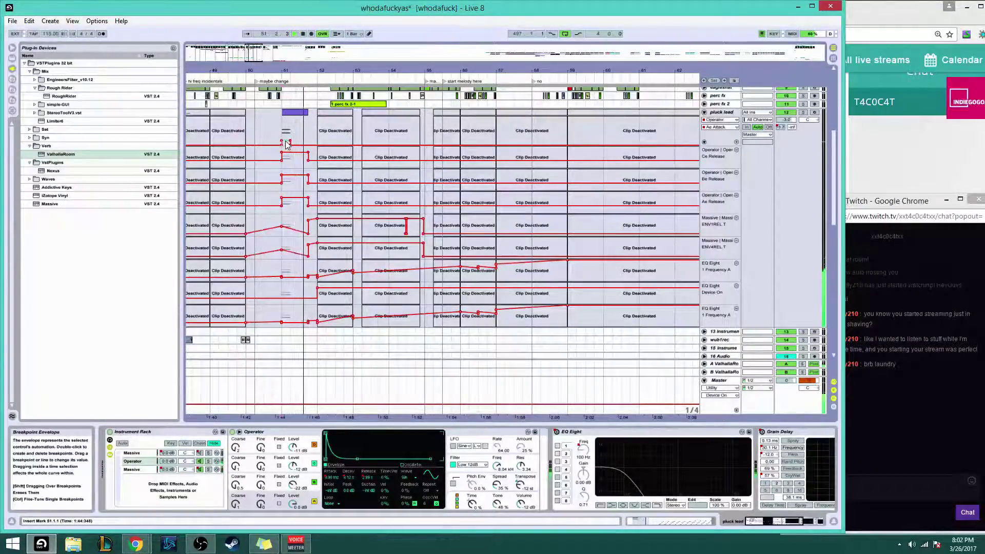
key("space")
key("space")
key("space")
key("space")
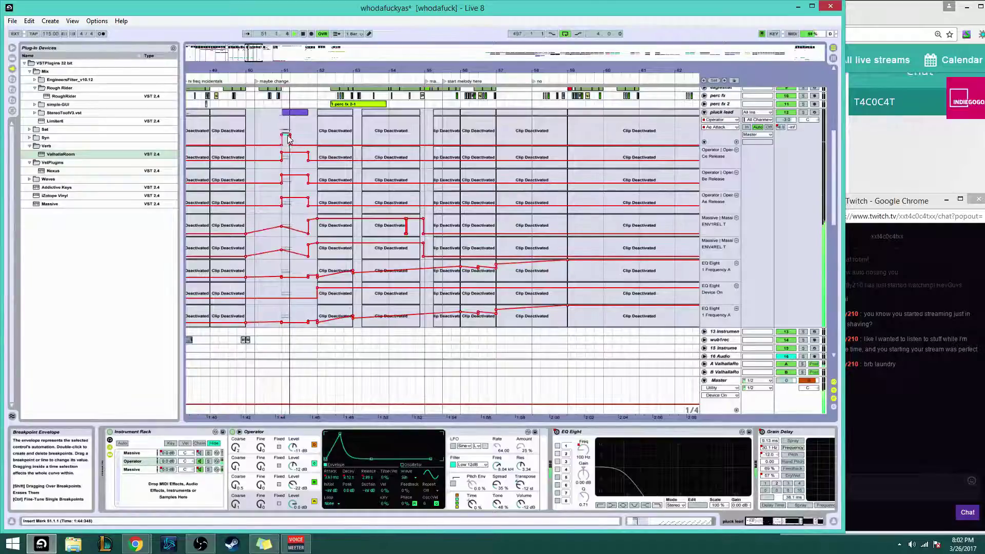
left_click_drag(286, 138, 285, 131)
key("space")
key("space")
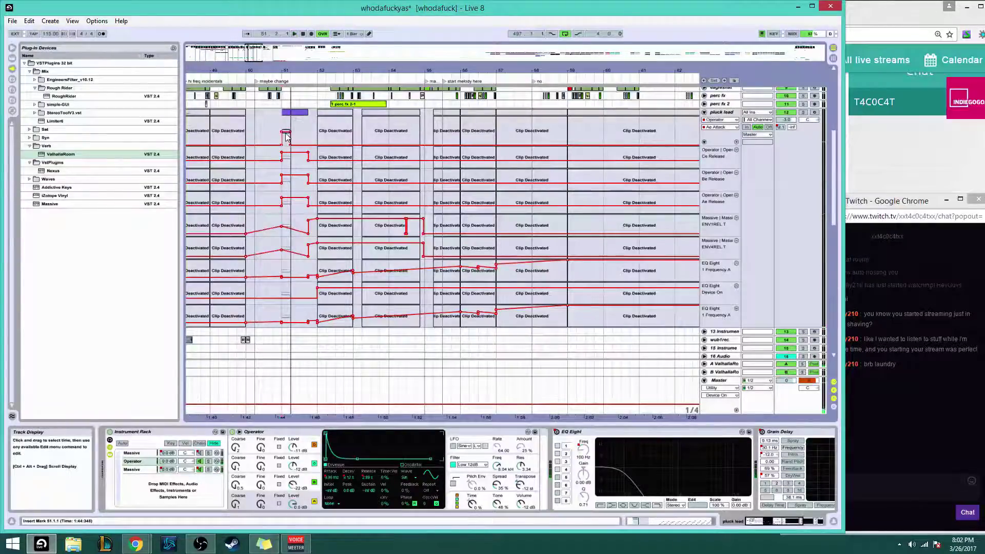
key("space")
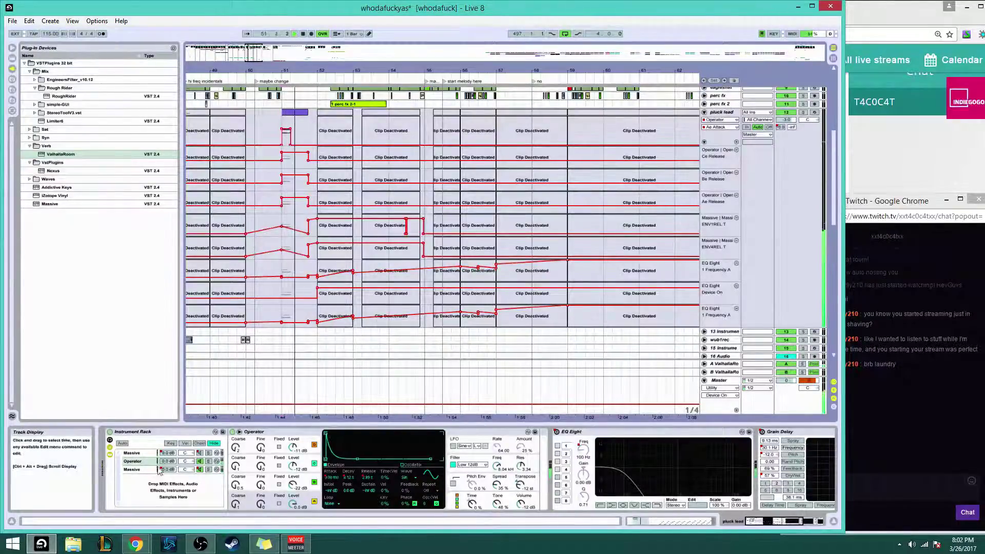
Expose the envelope 4 attack of the pluck lead rack's second Massive as an automatable parameter
left_click(136, 470)
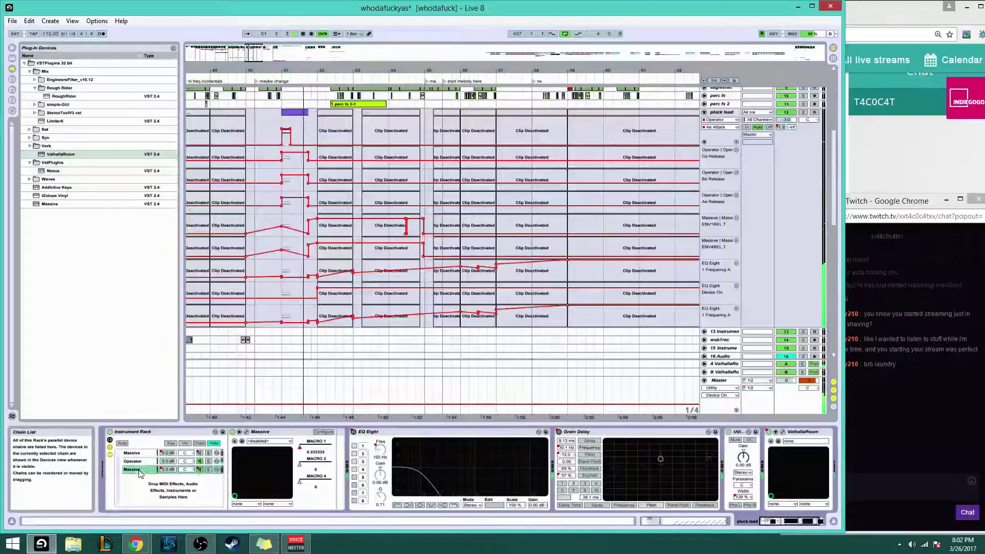
left_click(247, 432)
left_click(269, 435)
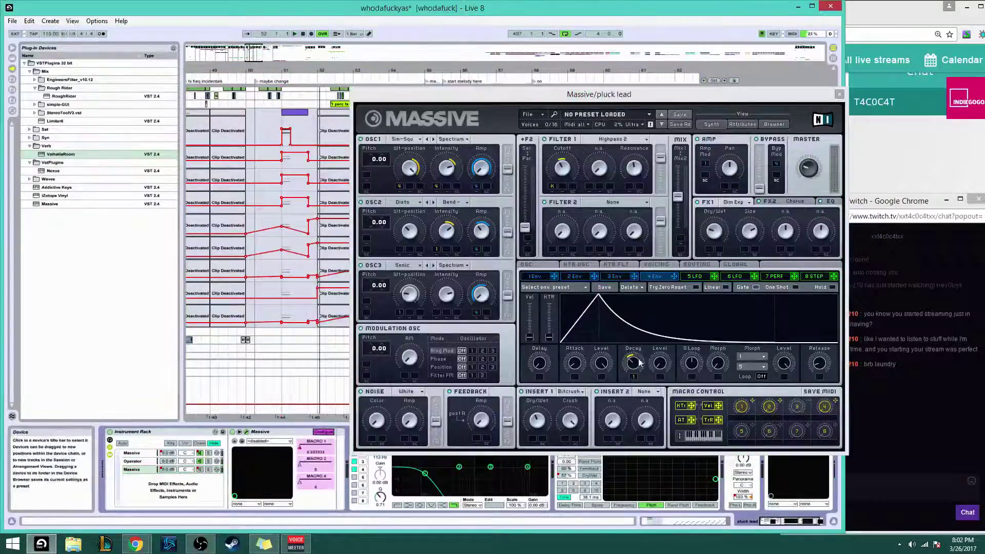
left_click(577, 371)
left_click(840, 95)
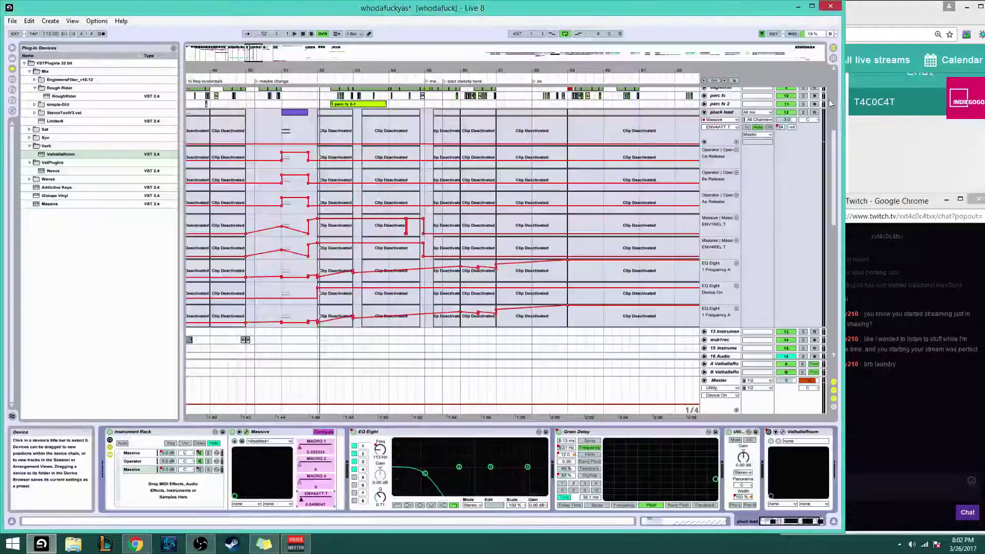
left_click(328, 433)
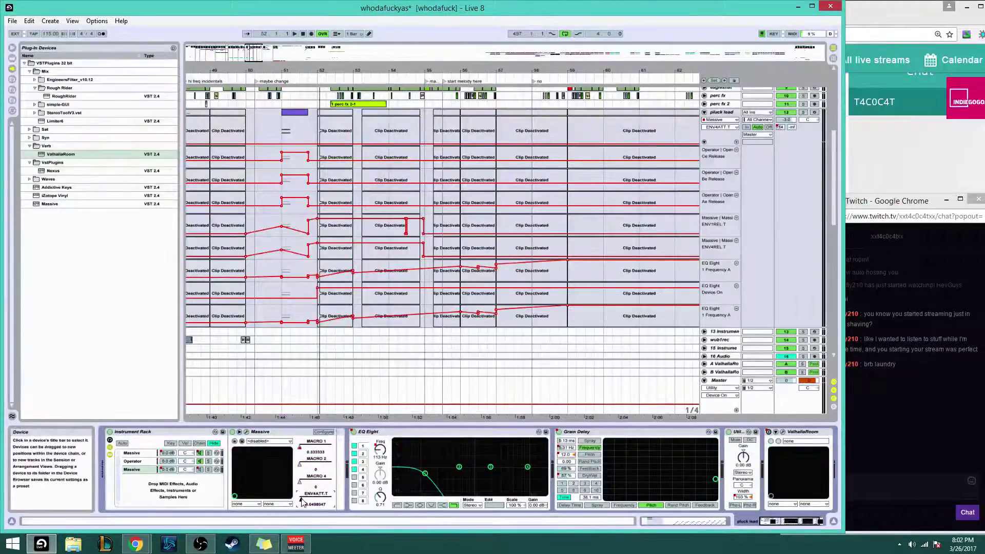
Raise the Massive ENV4ATT T automation from 51.1.1 to 51.4.1 on the pluck lead and audition it
mouse_move(286, 129)
left_mouse_down()
mouse_move(301, 128)
mouse_move(295, 135)
left_mouse_up()
key("space")
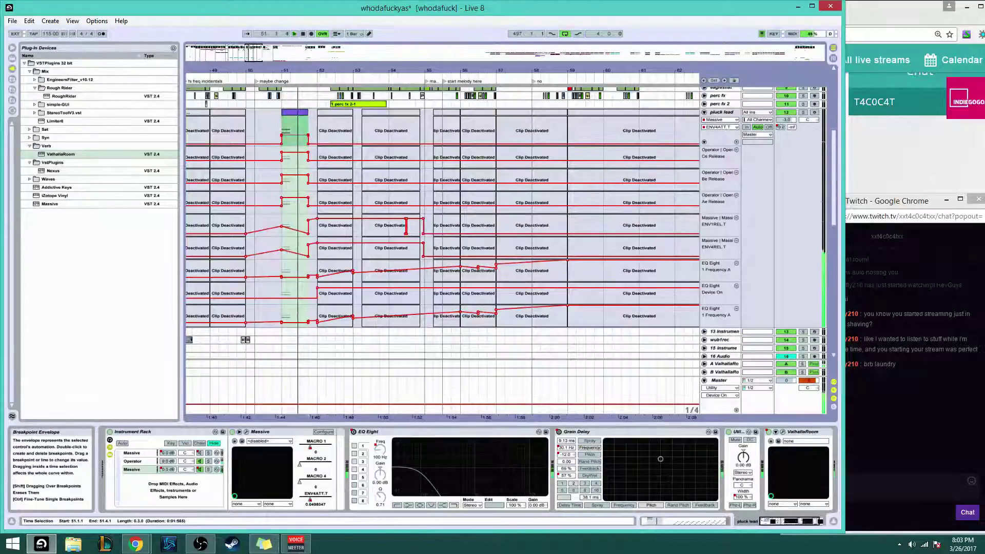
left_click(299, 142)
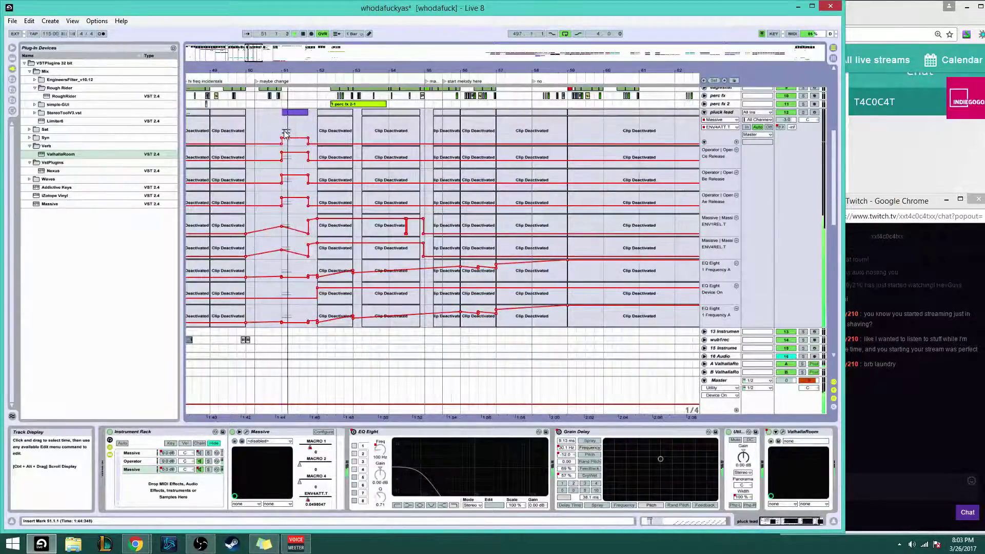
left_click(259, 134)
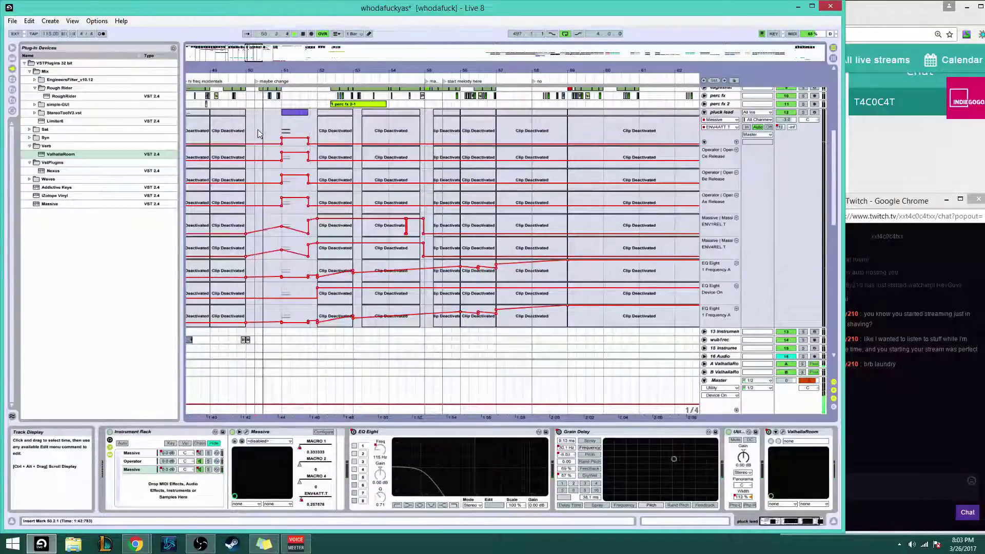
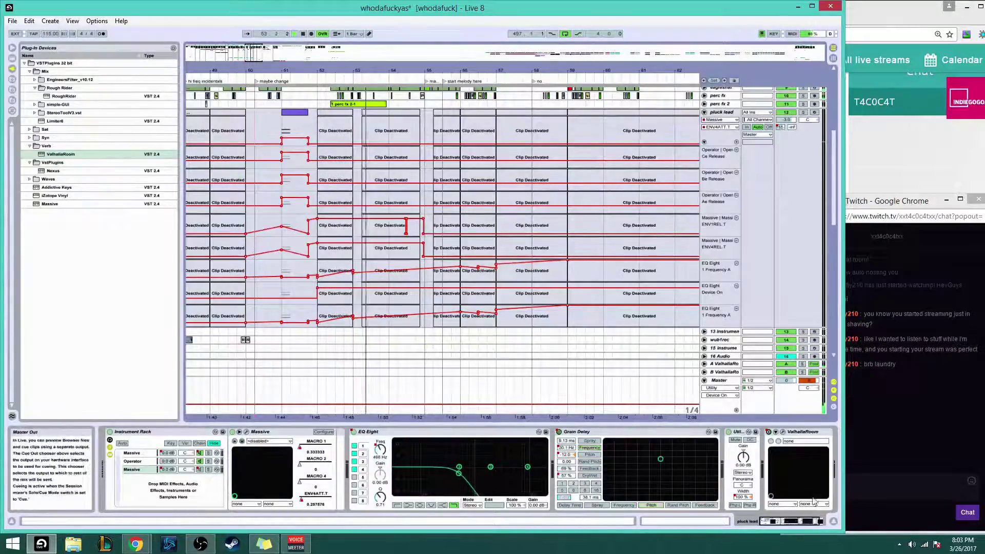
Add a Ping Pong Delay to the end of the pluck lead's device chain
left_click(810, 522)
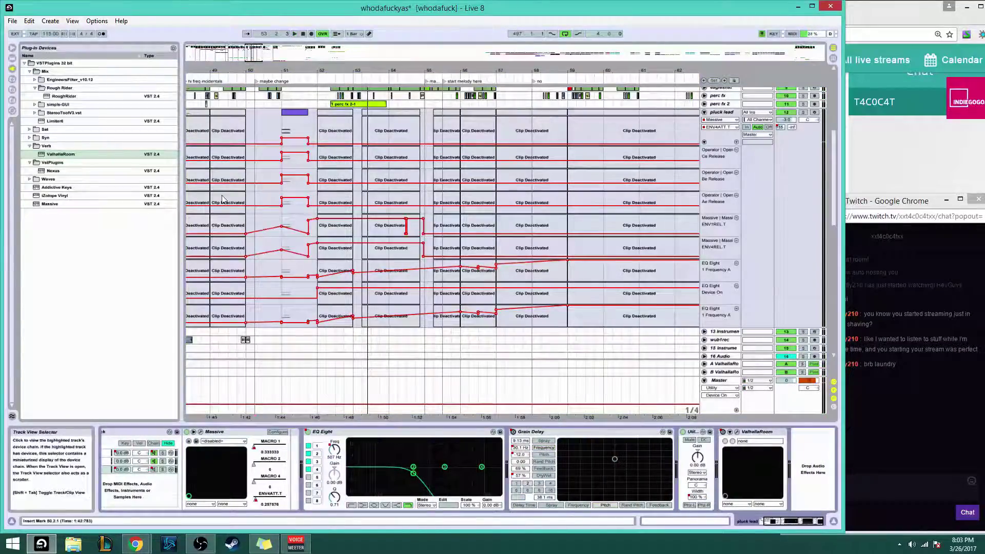
left_click(11, 58)
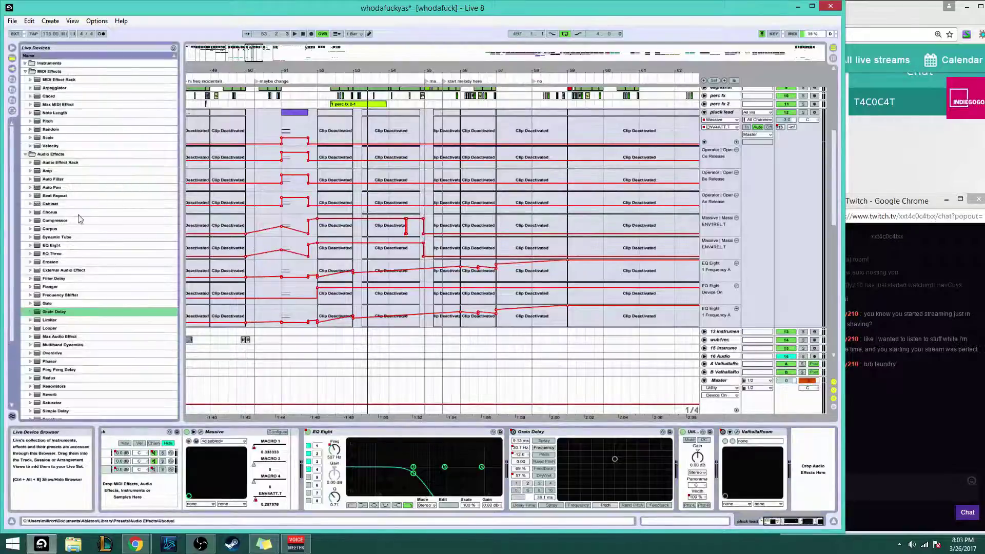
scroll(79, 219, "down", 3)
left_click(728, 373)
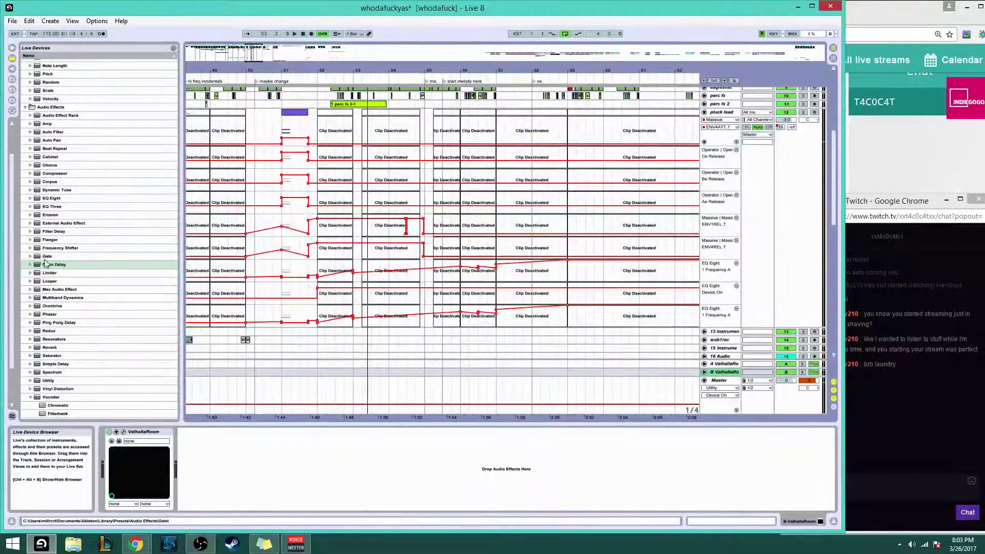
left_click_drag(59, 322, 350, 405)
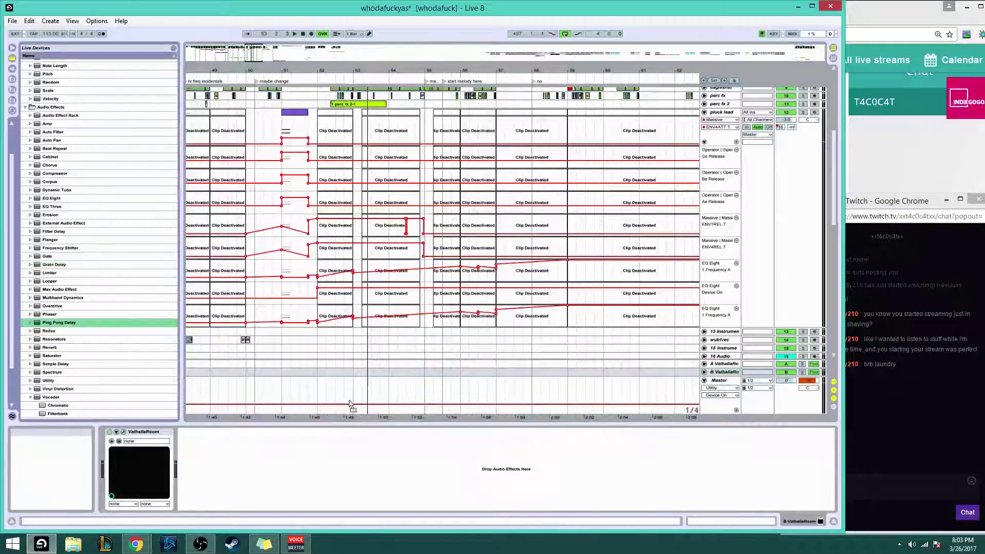
left_click_drag(688, 167, 728, 117)
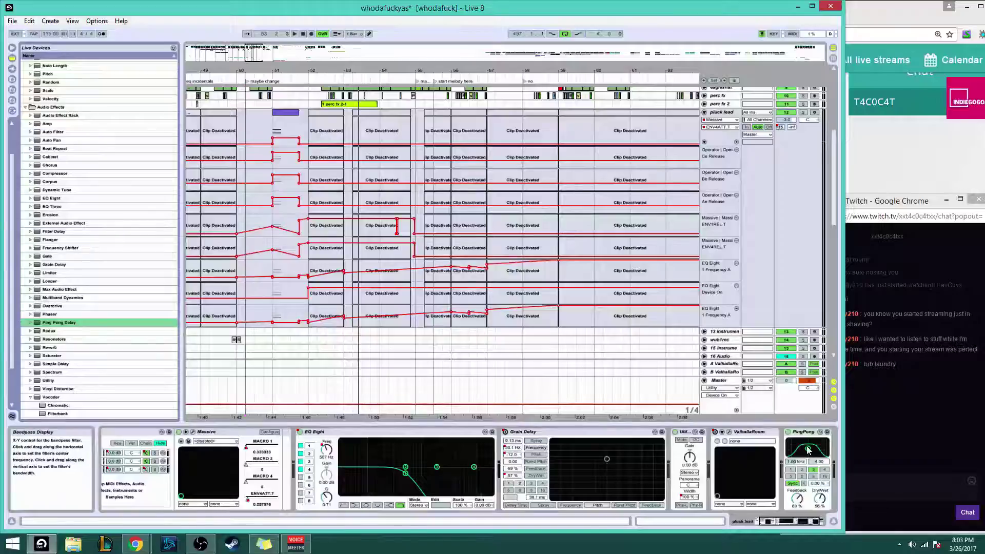
Set the Ping Pong Delay's filter to 1.24 kHz with width 9.00, its beat division to 2 and its swing to 33.3 %
left_click_drag(807, 448, 810, 441)
left_click(802, 469)
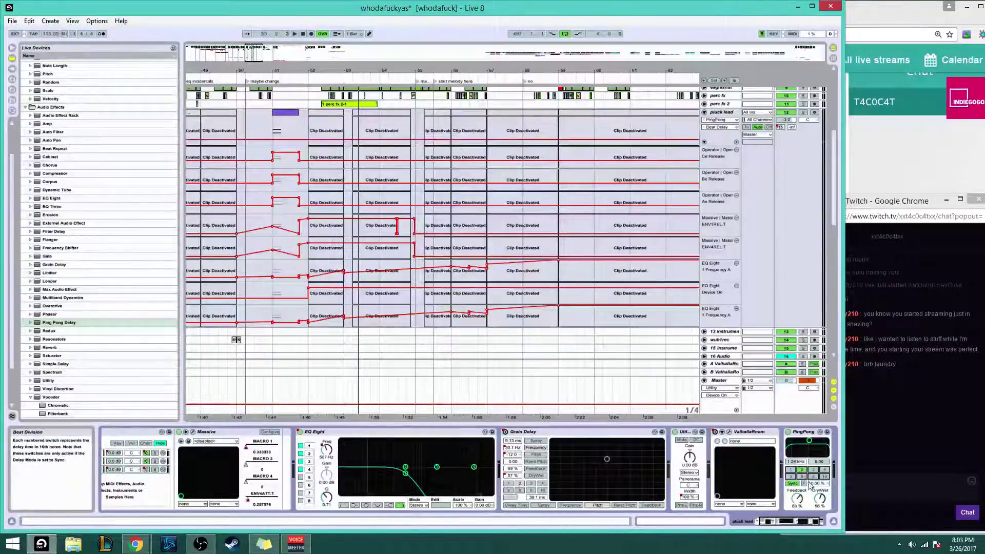
mouse_move(816, 483)
left_mouse_down()
mouse_move(803, 508)
mouse_move(821, 504)
mouse_move(801, 492)
left_mouse_up()
Try automating the Ping Pong Delay's Device On to switch on at bar 51, and audition the passage
left_click(789, 433)
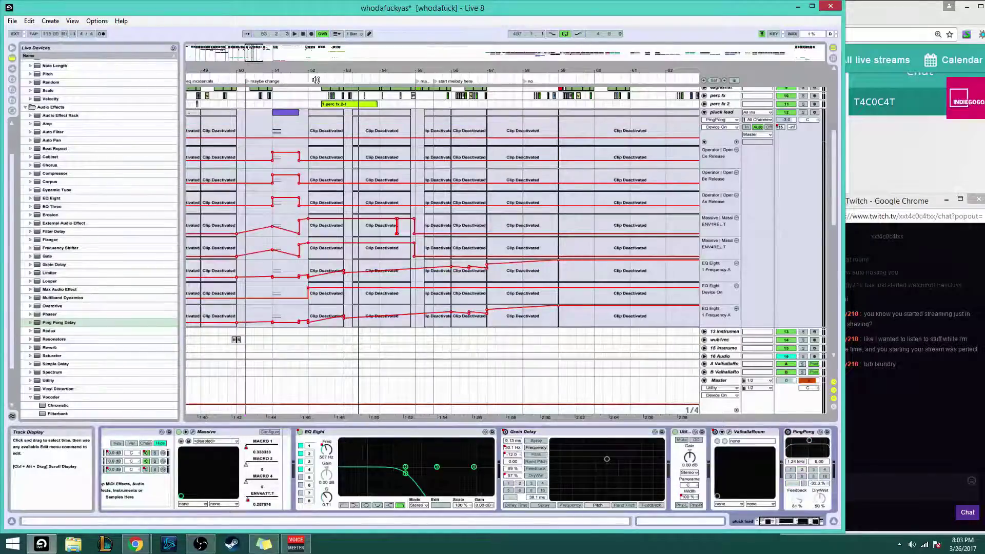
left_click(369, 33)
left_click_drag(277, 114, 288, 110)
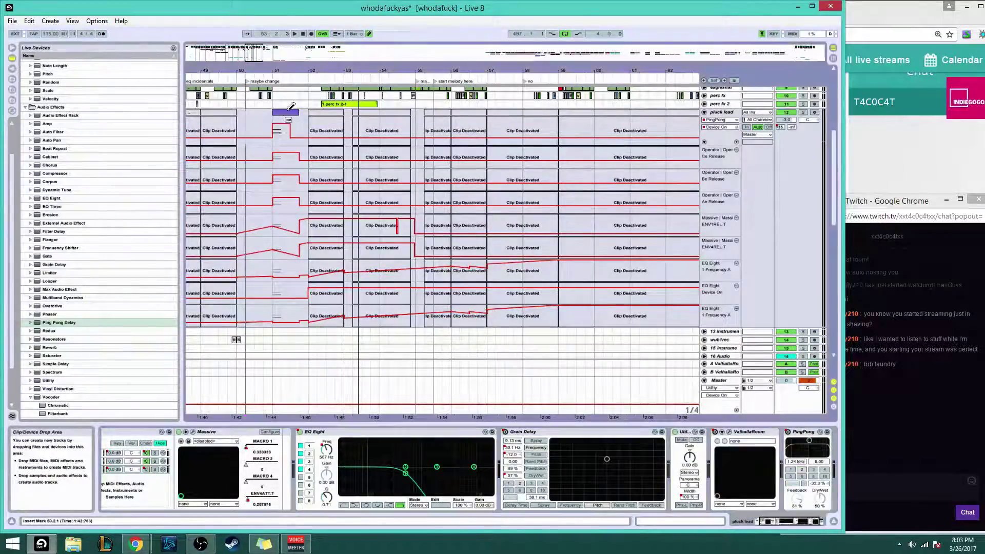
key("space")
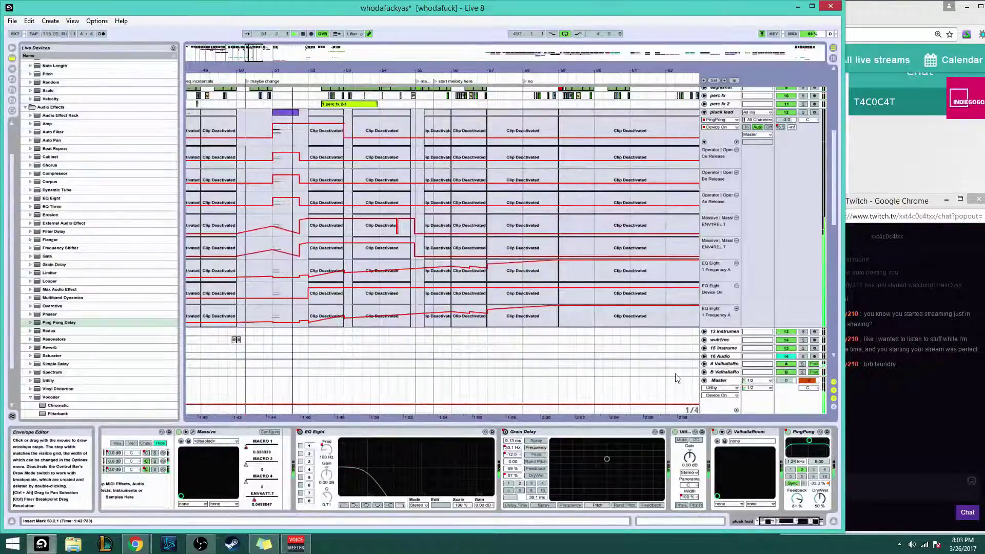
left_click(823, 485)
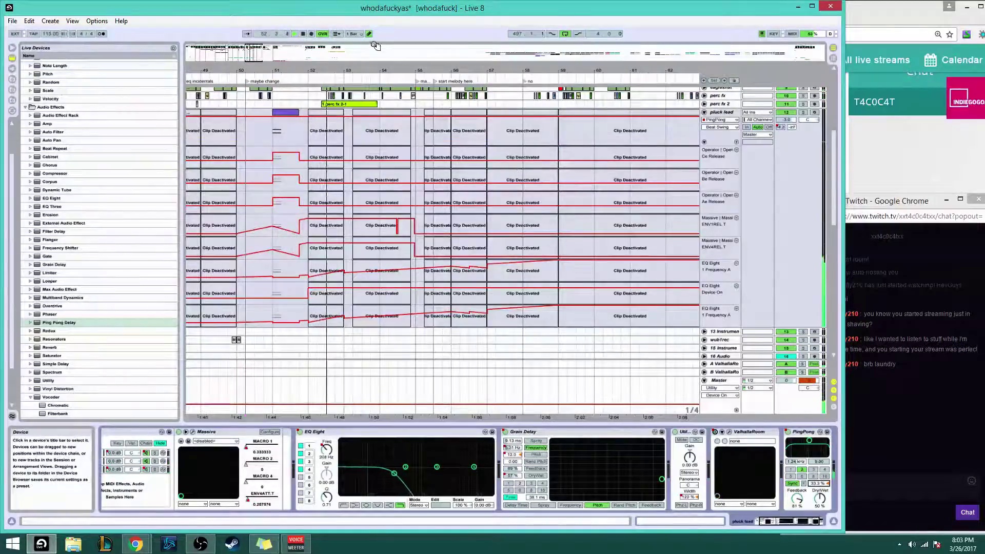
left_click(295, 120)
left_click(294, 113)
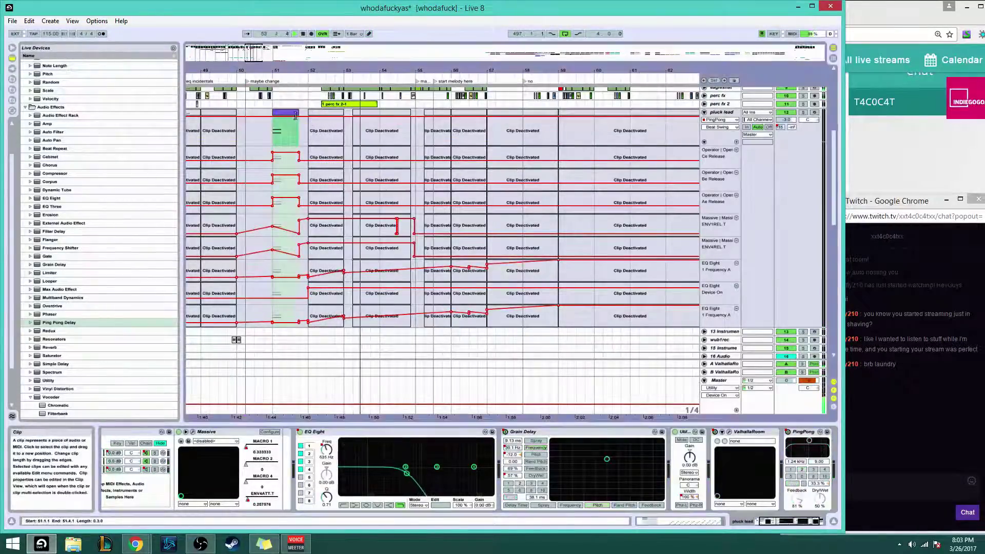
key("space")
key("space")
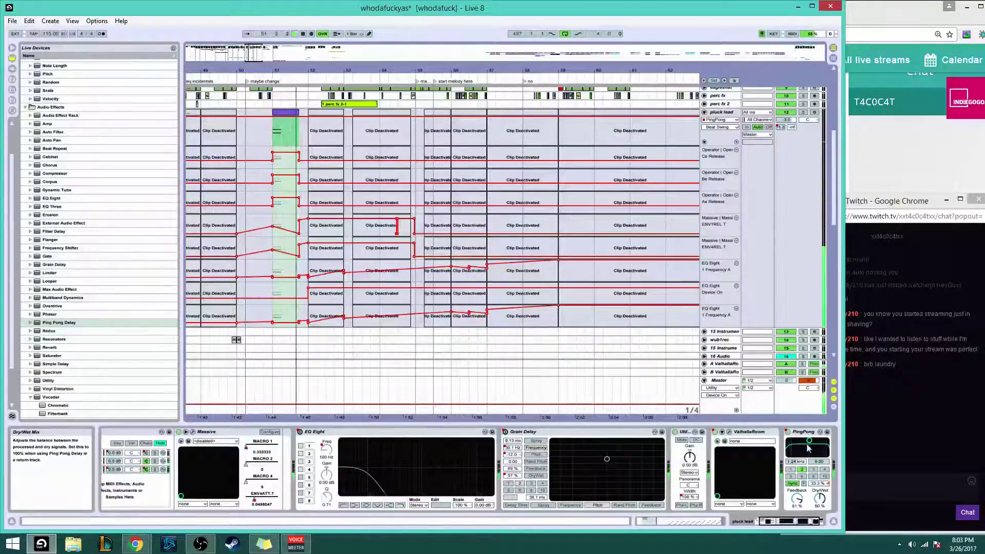
Move the Ping Pong Delay from the pluck lead onto a new return track
key("Delete")
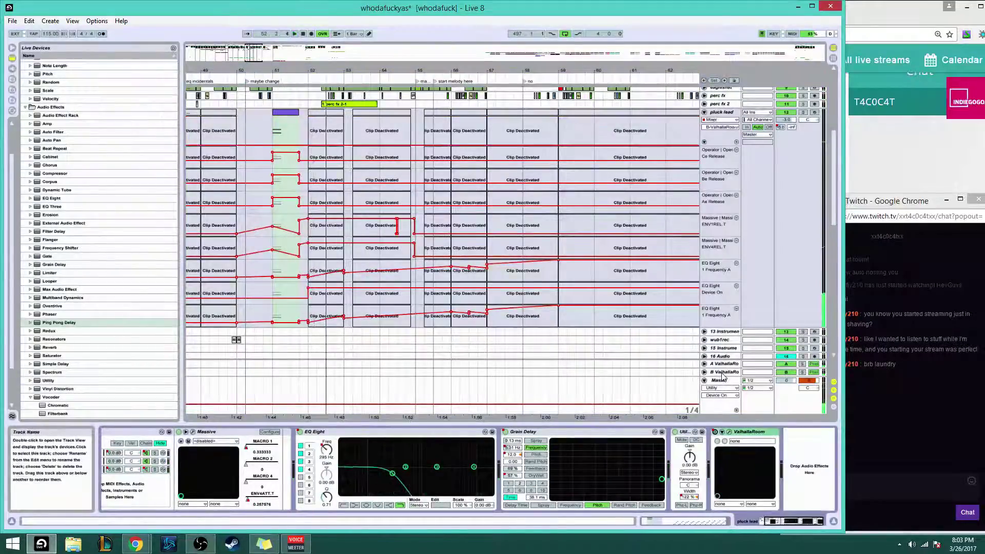
key("space")
right_click(722, 373)
left_click(759, 419)
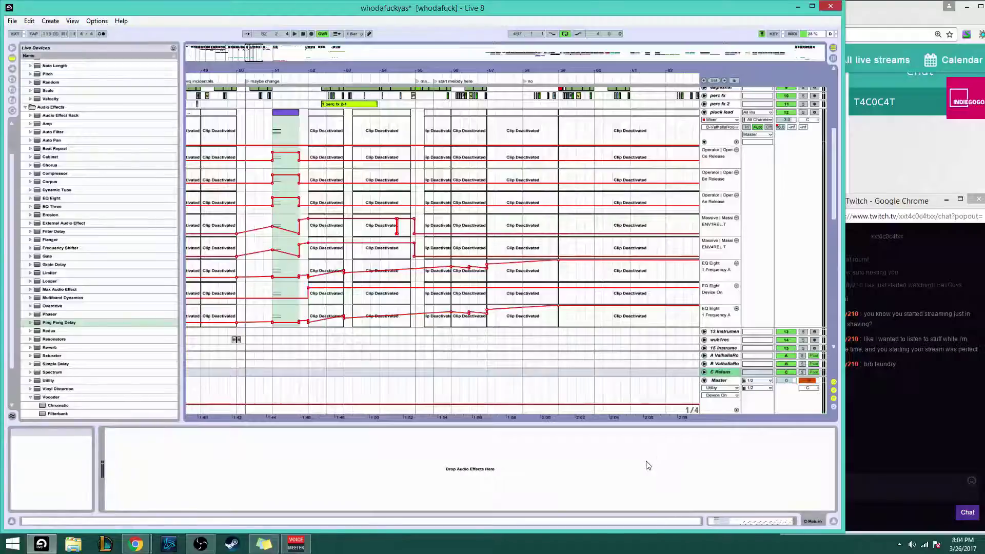
key("ctrl+v")
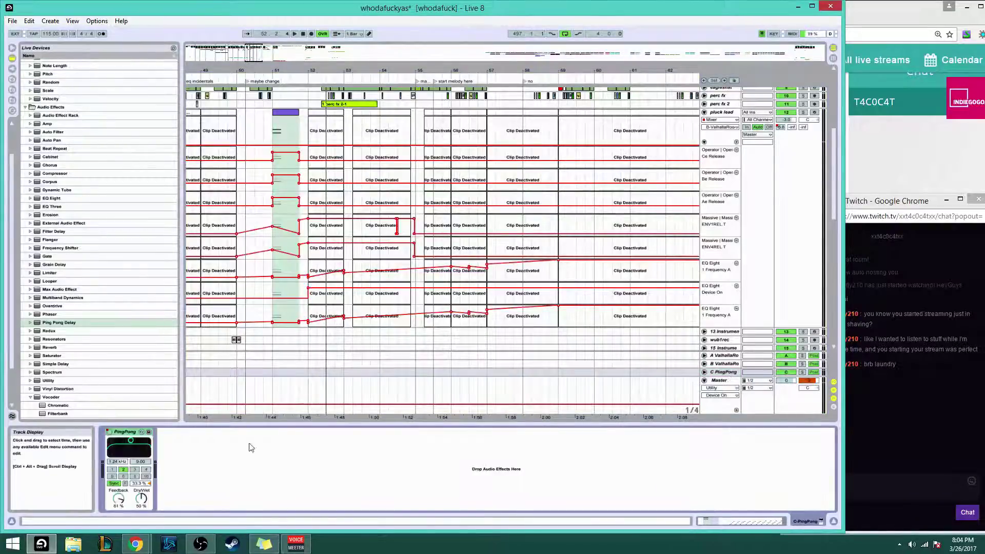
Set the return's Ping Pong Delay to 100 % wet and 73 % feedback, and delete its Device On automation
left_click_drag(142, 499, 142, 492)
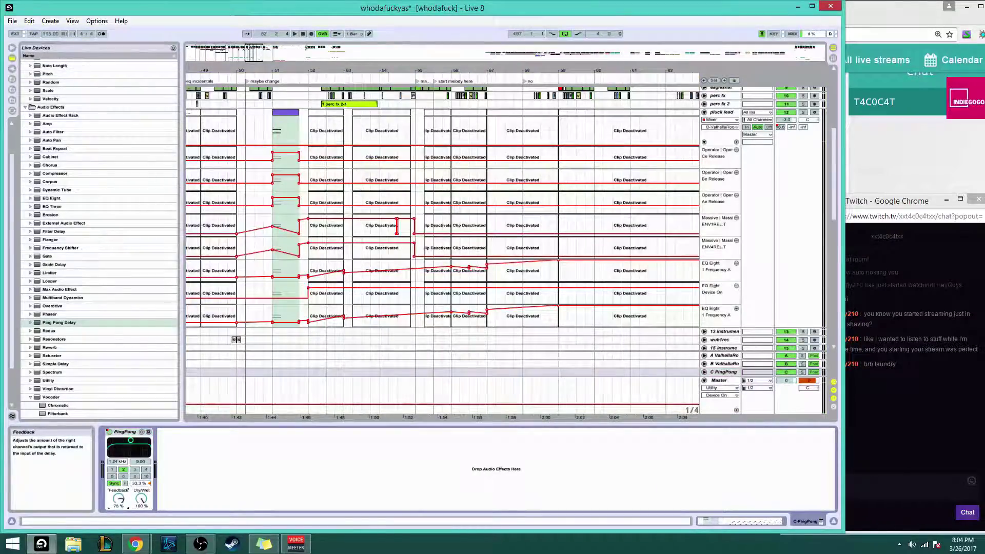
right_click(111, 432)
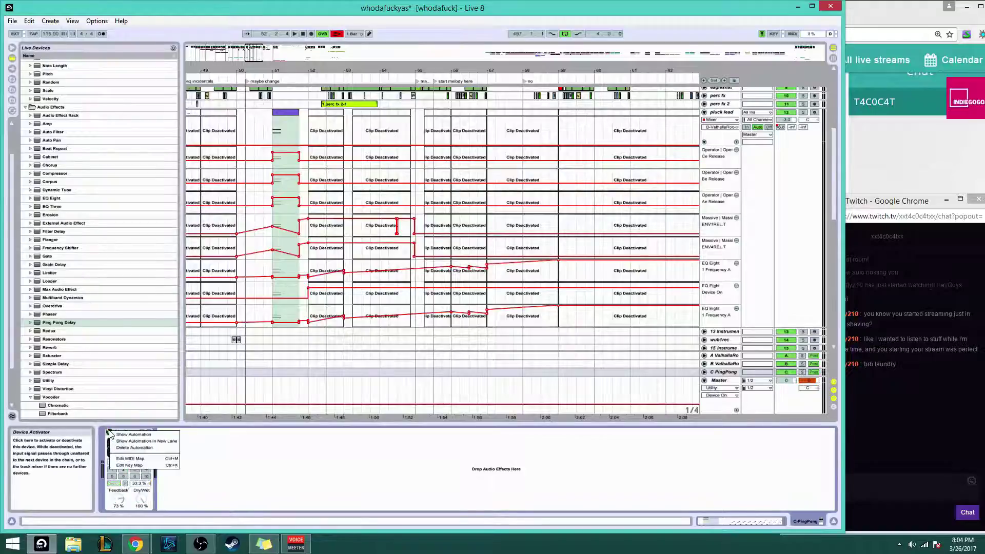
left_click(127, 448)
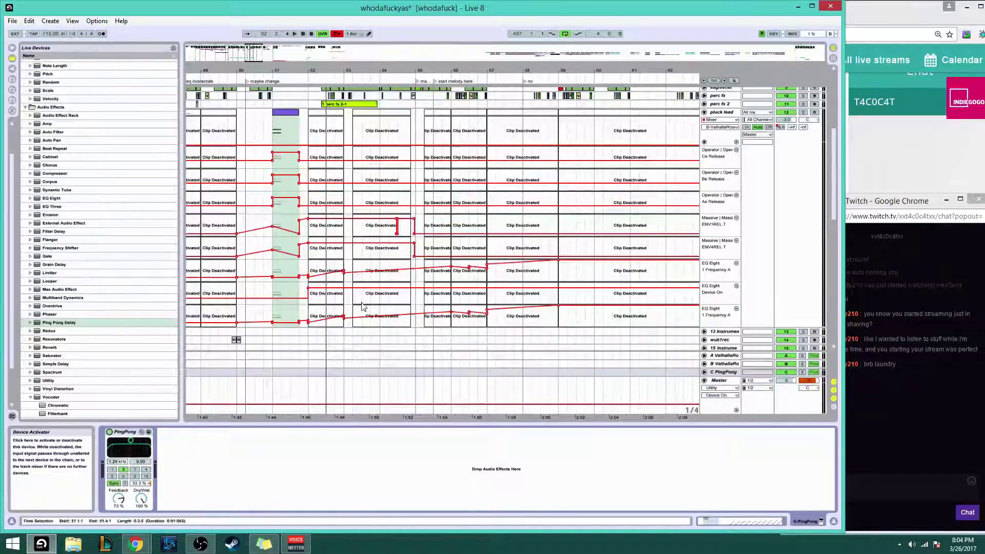
Draw the pluck lead's C-PingPong send raised from bar 51 to bar 53, with the return's delay switched on
left_click(803, 127)
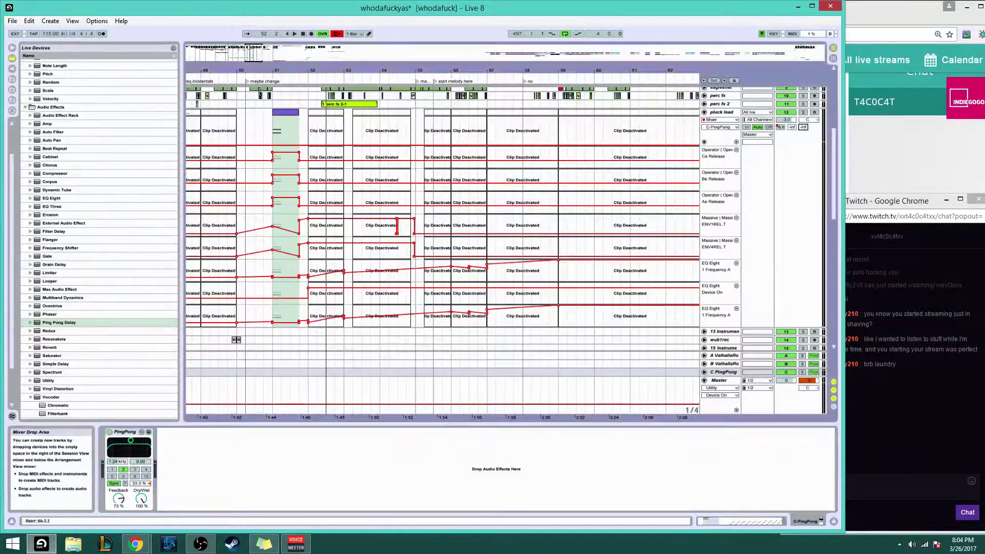
left_click(369, 34)
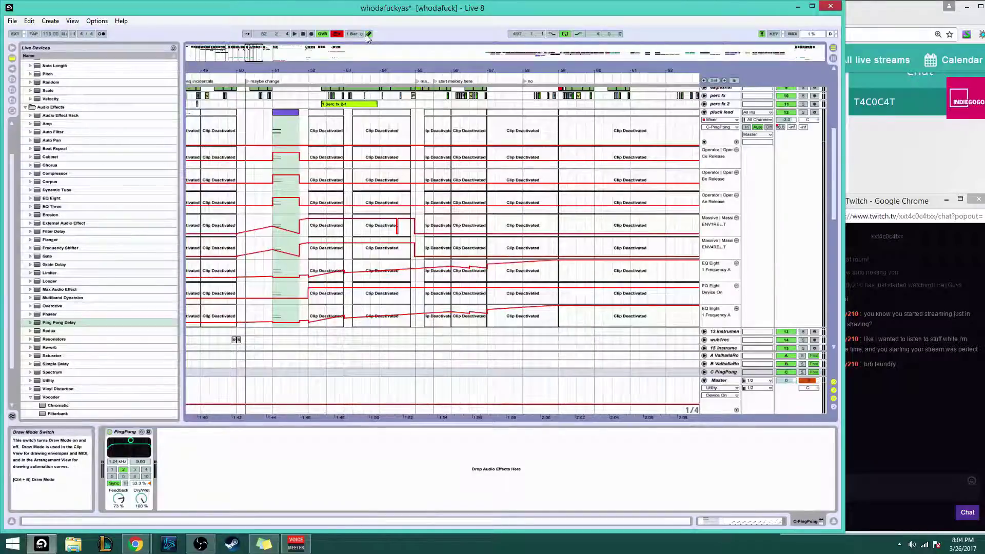
mouse_move(290, 118)
left_mouse_down()
mouse_move(278, 134)
mouse_move(278, 109)
mouse_move(331, 107)
left_mouse_up()
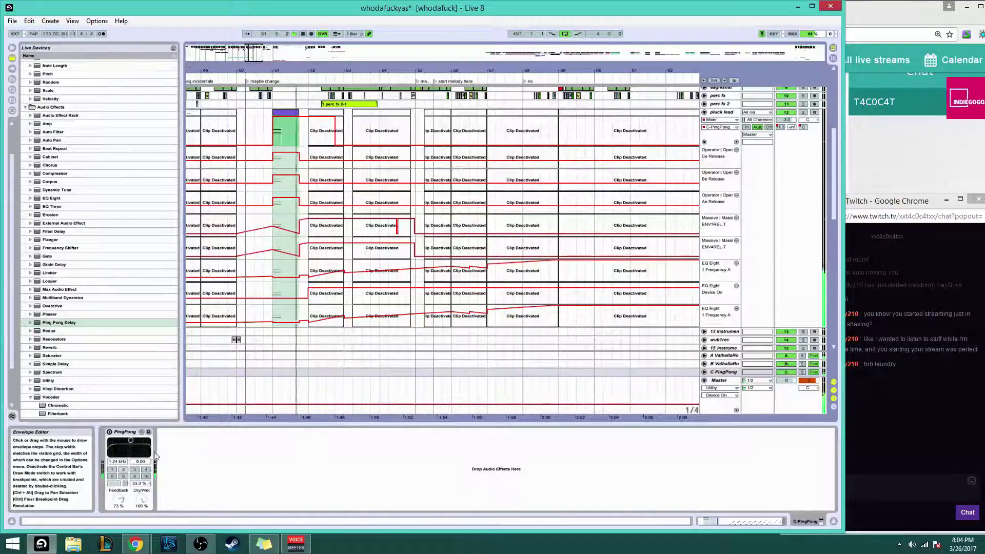
left_click(109, 431)
key("space")
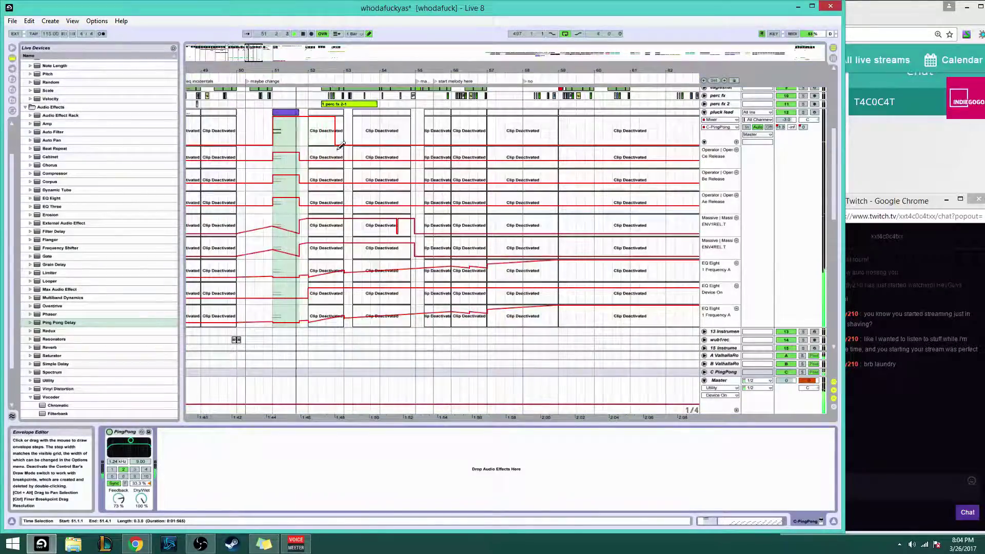
left_click(340, 118)
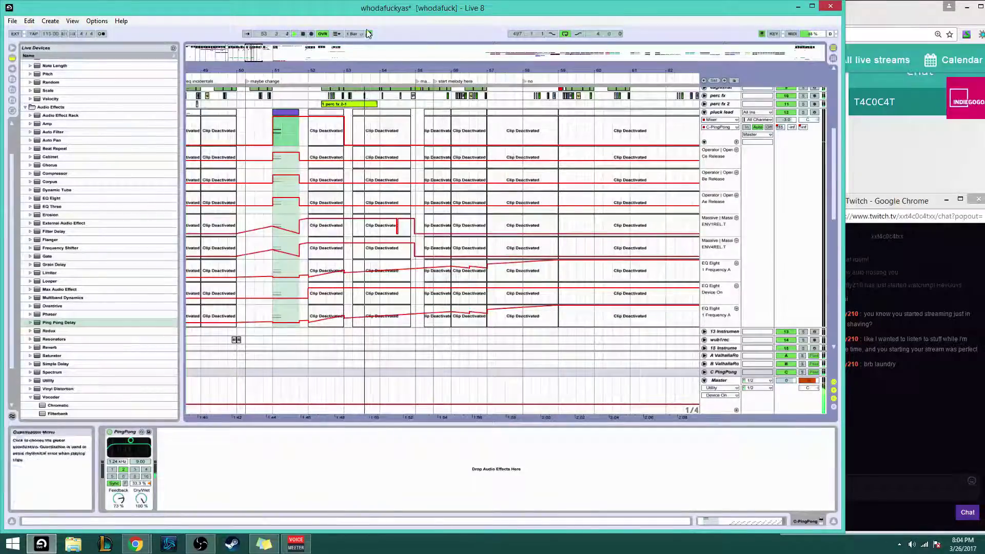
Audition the delay send and lower its automation over the first eighth note of bar 51
left_click(291, 113)
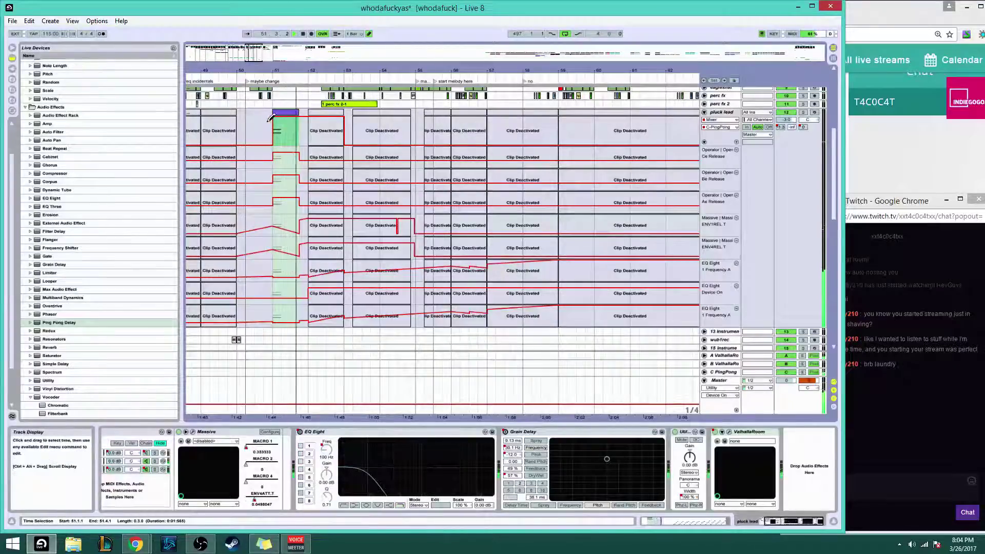
left_click(248, 81)
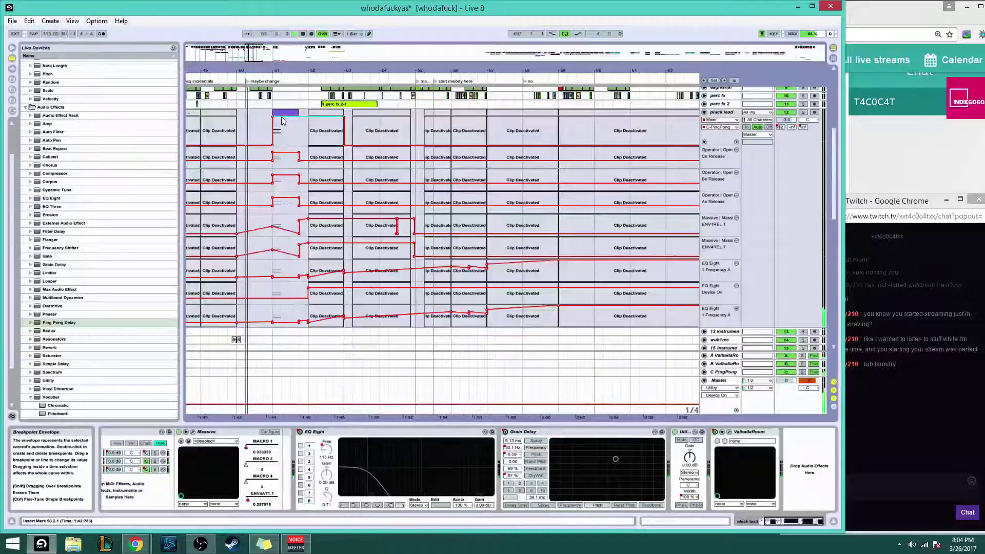
left_click(369, 34)
mouse_move(262, 71)
left_mouse_down()
mouse_move(235, 76)
mouse_move(340, 95)
mouse_move(330, 98)
left_mouse_up()
left_click_drag(351, 130, 353, 153)
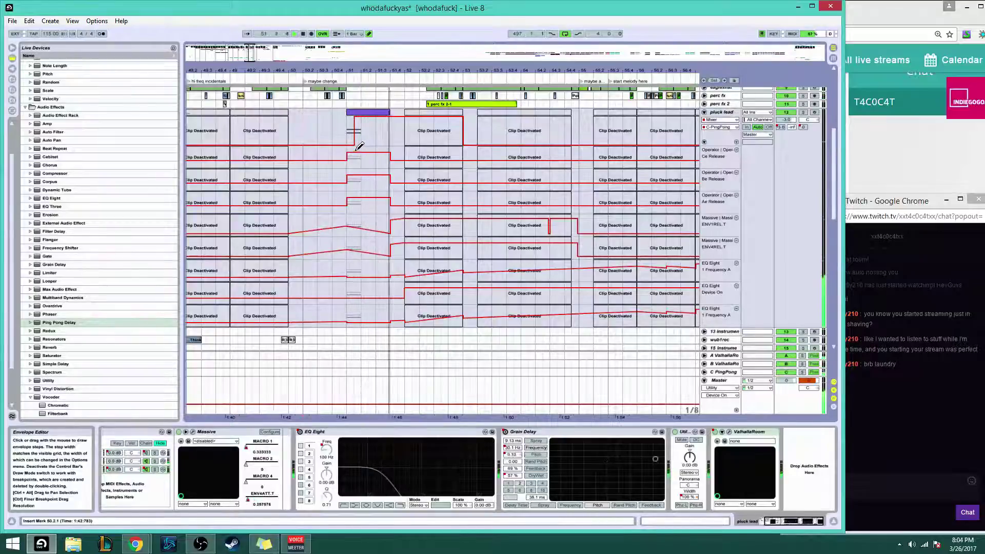
key("space")
left_click(368, 33)
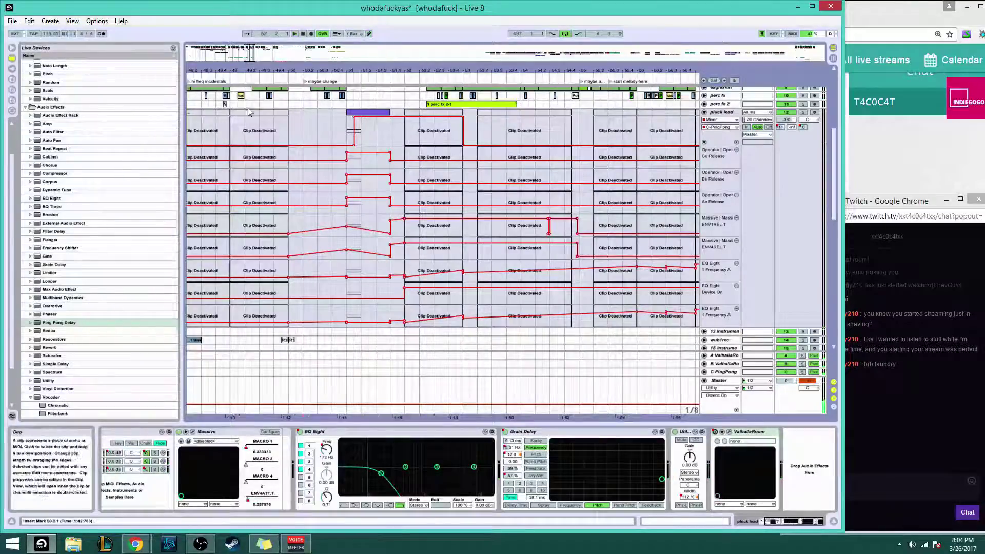
Replay from bar 49 and adjust the return's Ping Pong Delay to 72 % feedback and a 305 Hz filter of width 8.97
left_click(233, 105)
key("space")
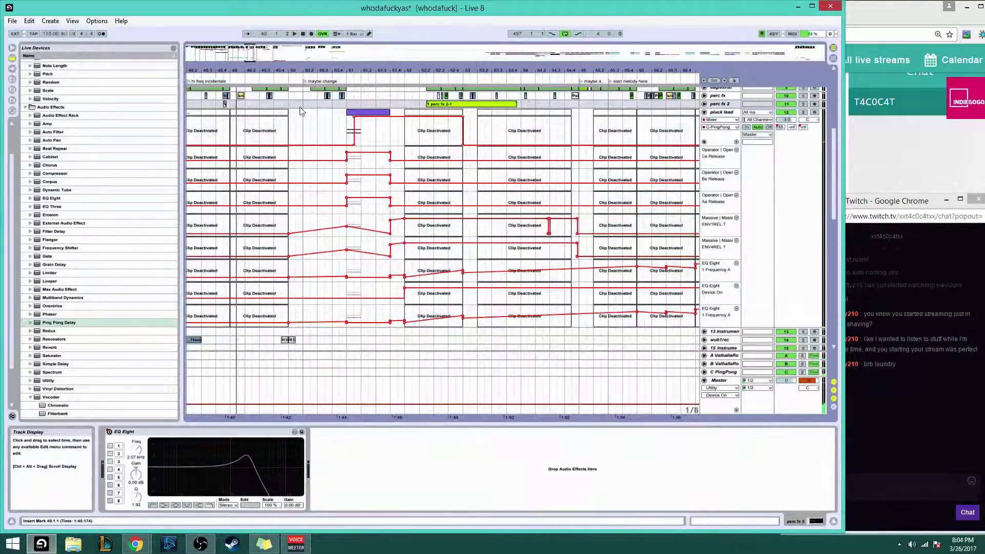
left_click(732, 373)
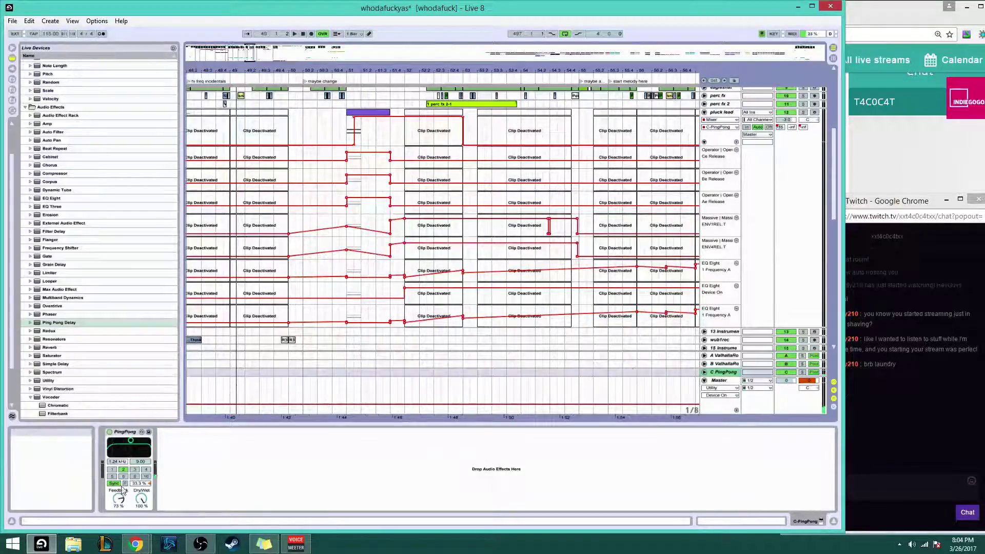
left_click_drag(119, 499, 119, 501)
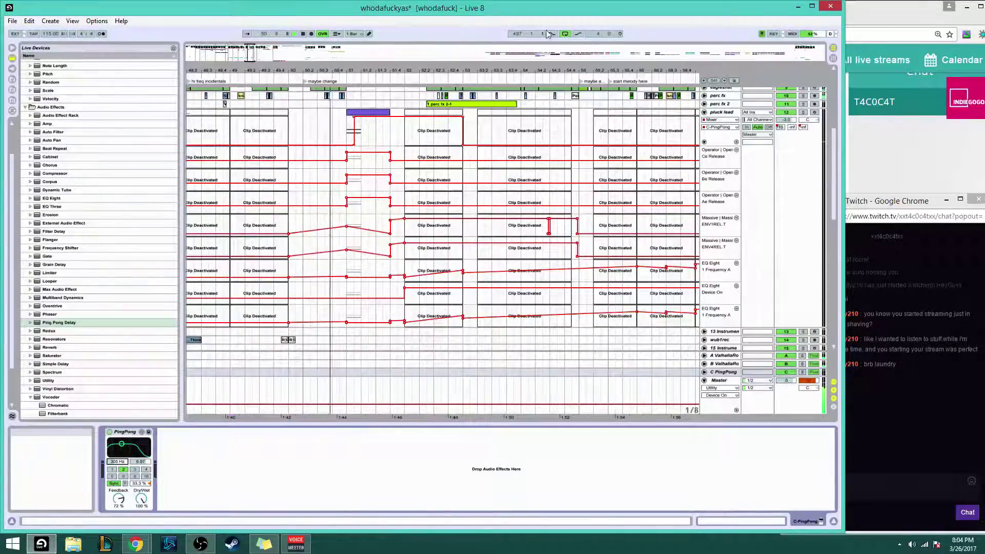
Audition the bar 51 pluck lead passage alongside the other tracks and replay the arrangement from bar 35
mouse_move(249, 54)
left_mouse_down()
mouse_move(249, 84)
mouse_move(249, 56)
left_mouse_up()
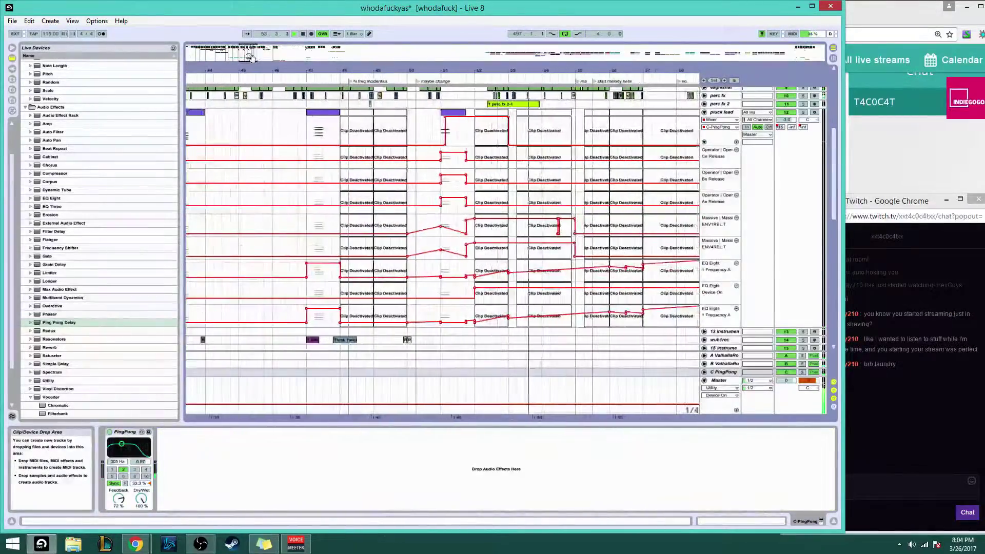
scroll(479, 258, "up", 10)
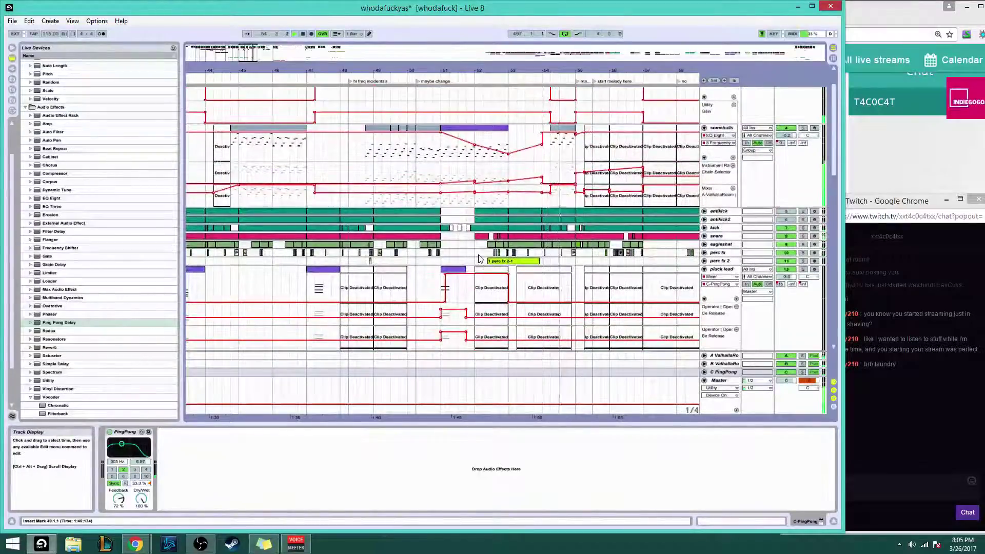
left_click(444, 283)
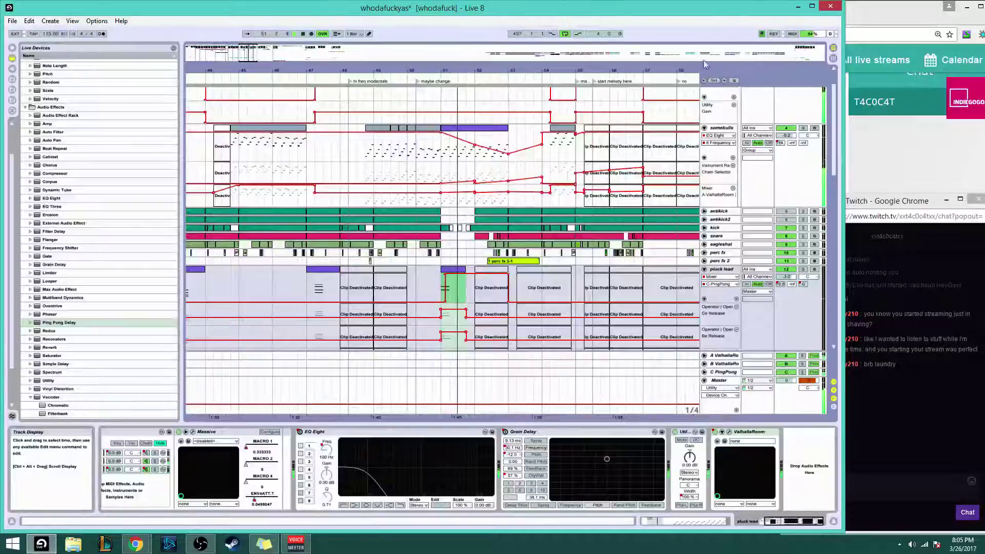
left_click_drag(255, 61, 251, 47)
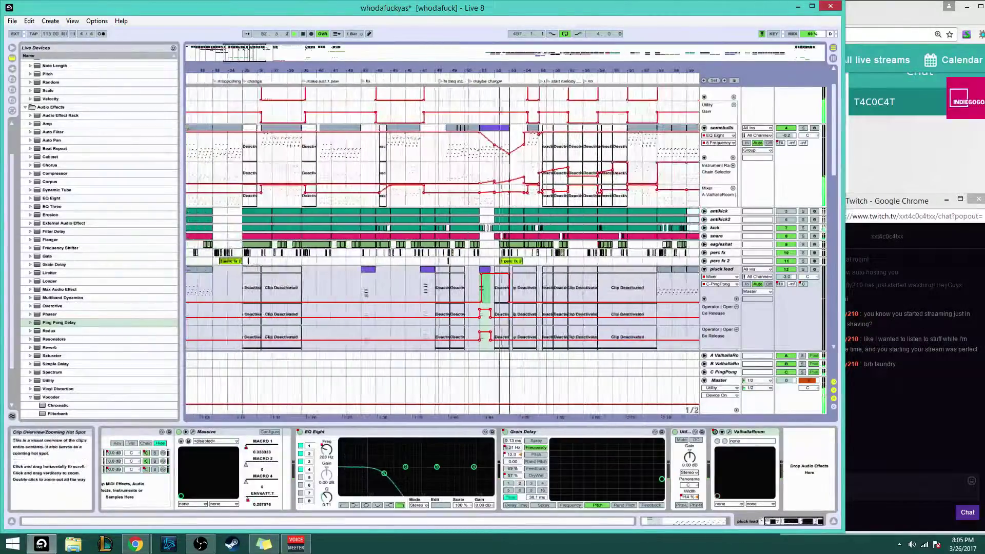
left_click(245, 109)
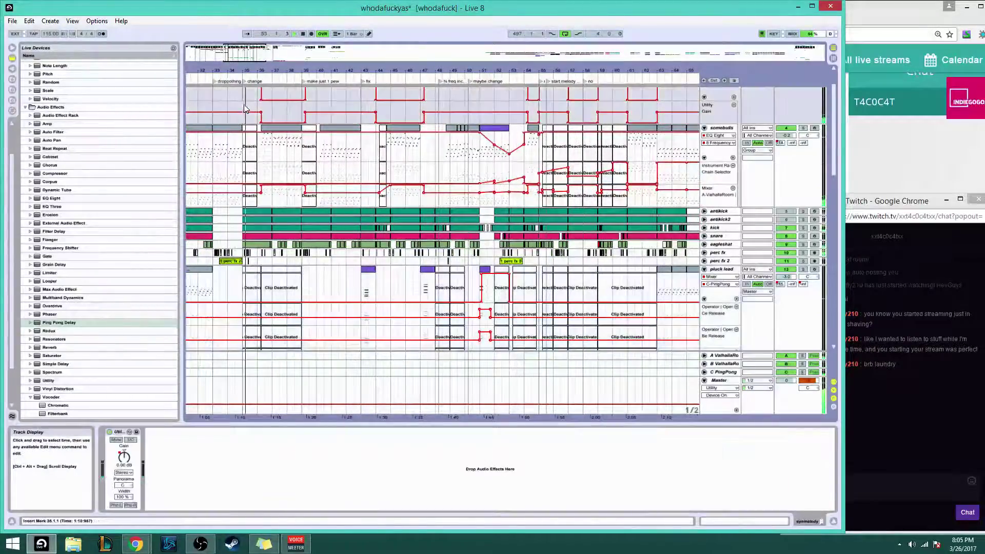
Copy the short audio clip at bar 35 of the wub1rec track and paste it at bar 53 of the same track
scroll(297, 268, "down", 6)
scroll(298, 268, "down", 6)
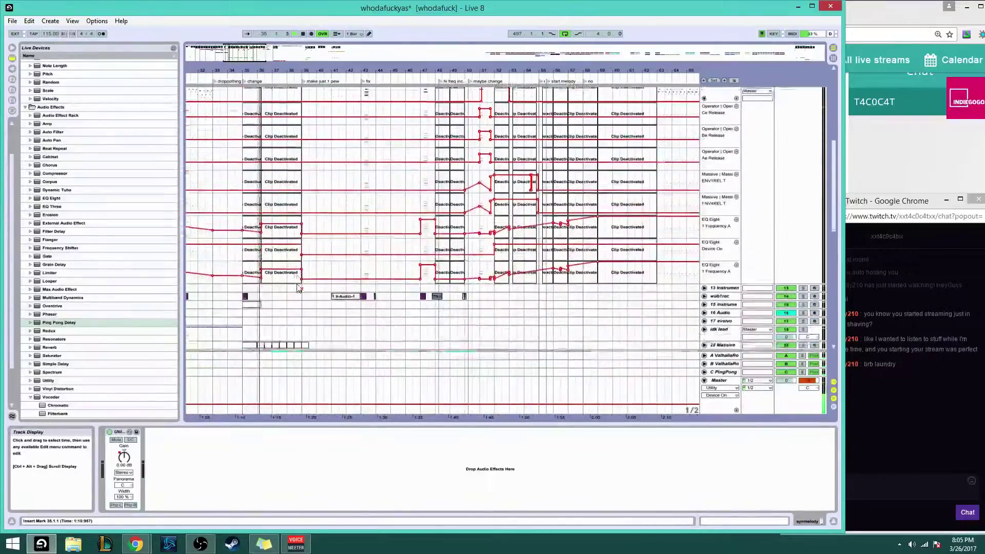
left_click(728, 263)
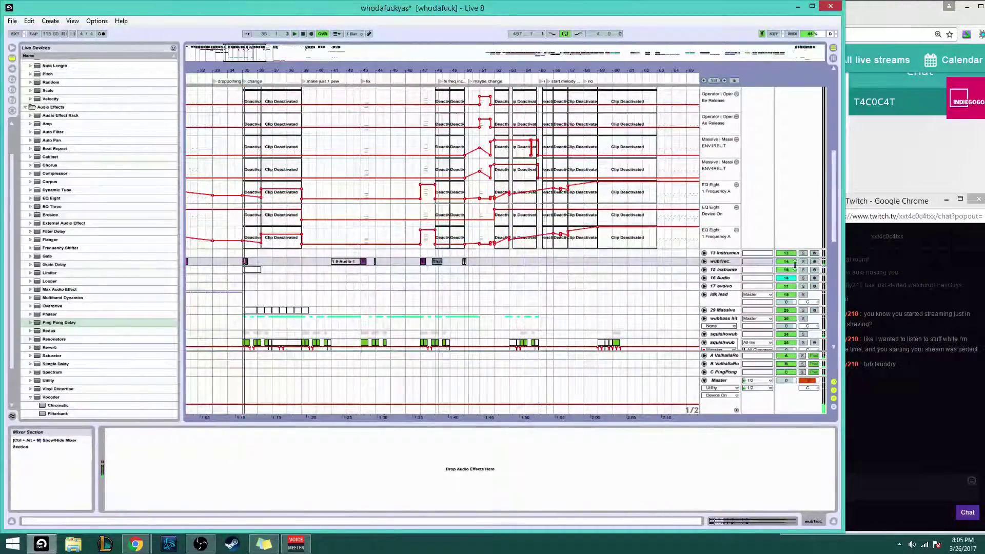
key("space")
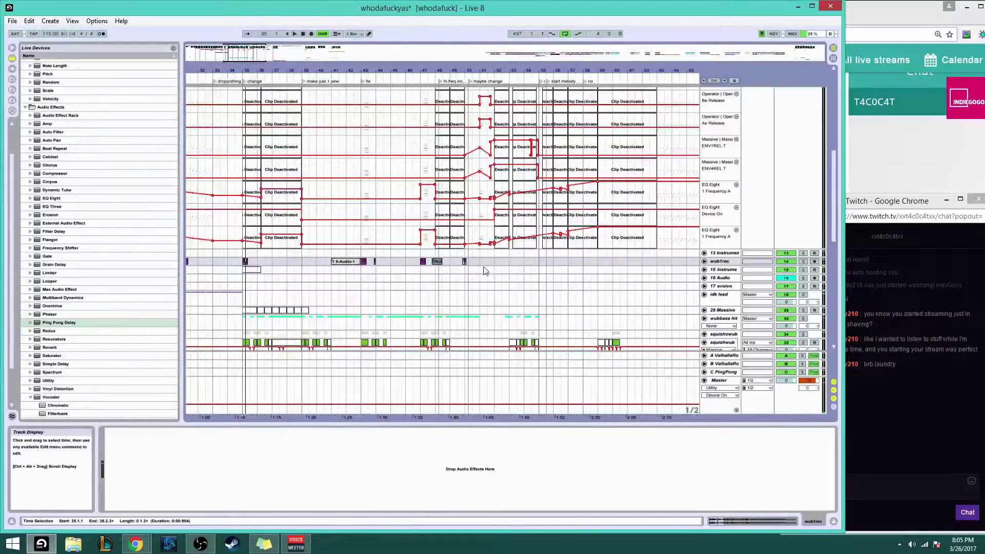
left_click(468, 261)
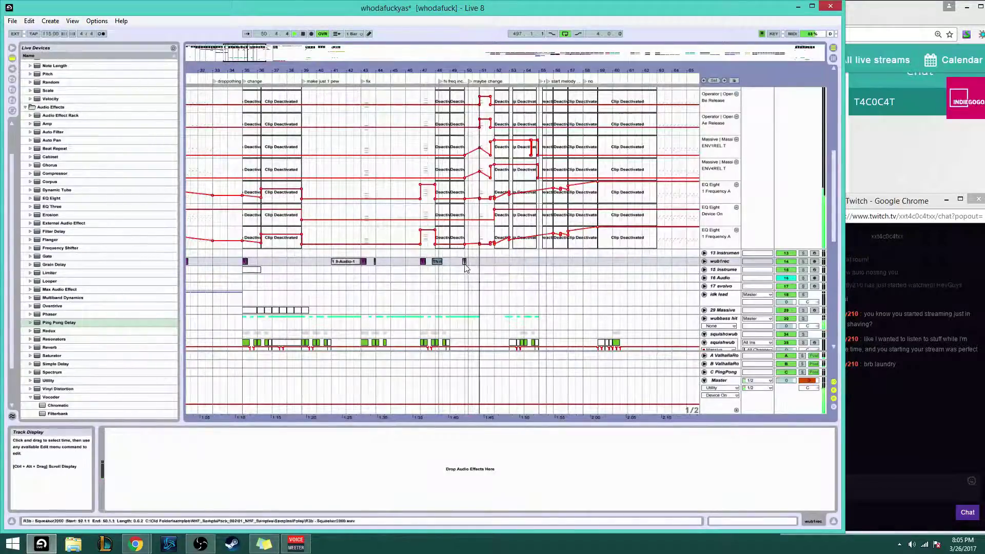
left_click(510, 264)
key("ctrl+v")
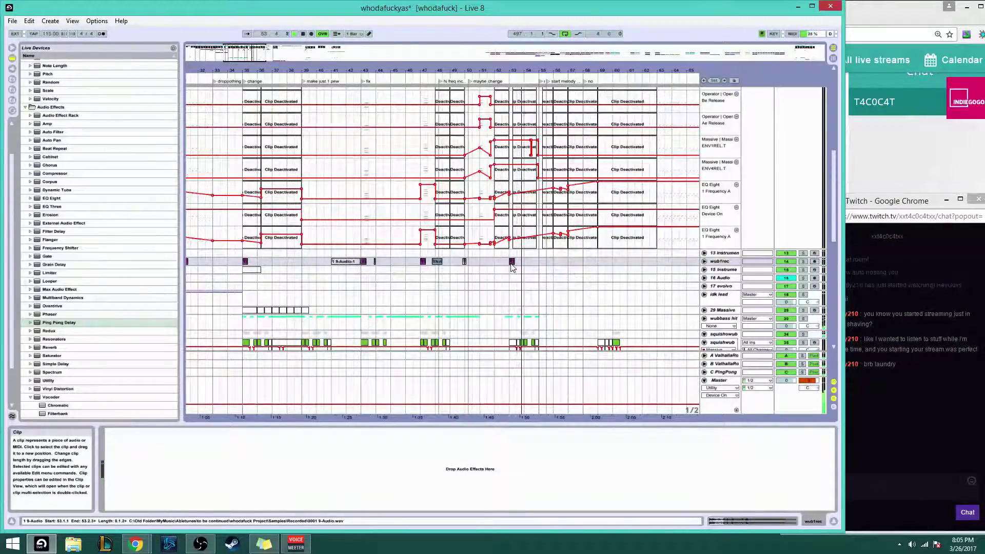
Paste the same short audio clip at bar 55 of the wub1rec track and save the set
scroll(512, 264, "down", 8)
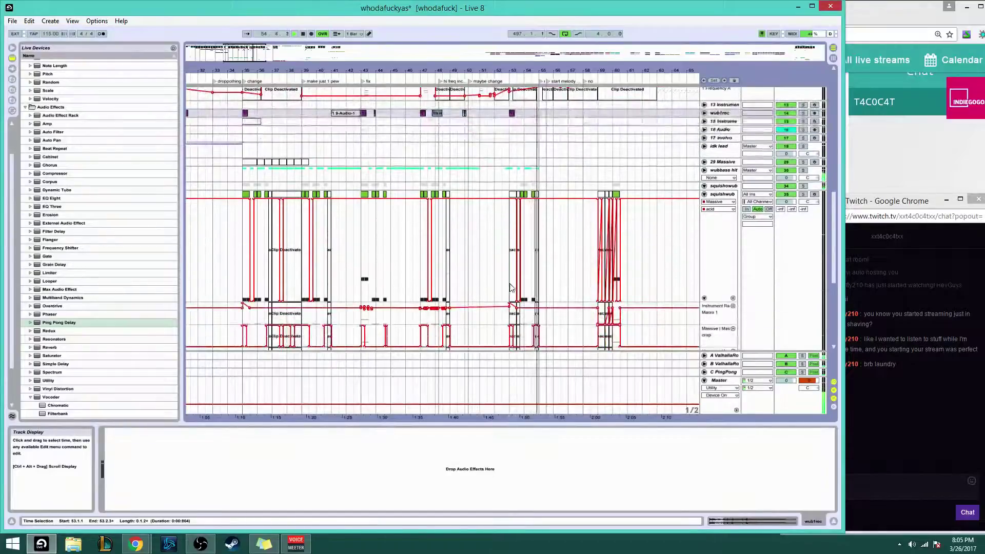
scroll(512, 287, "up", 2)
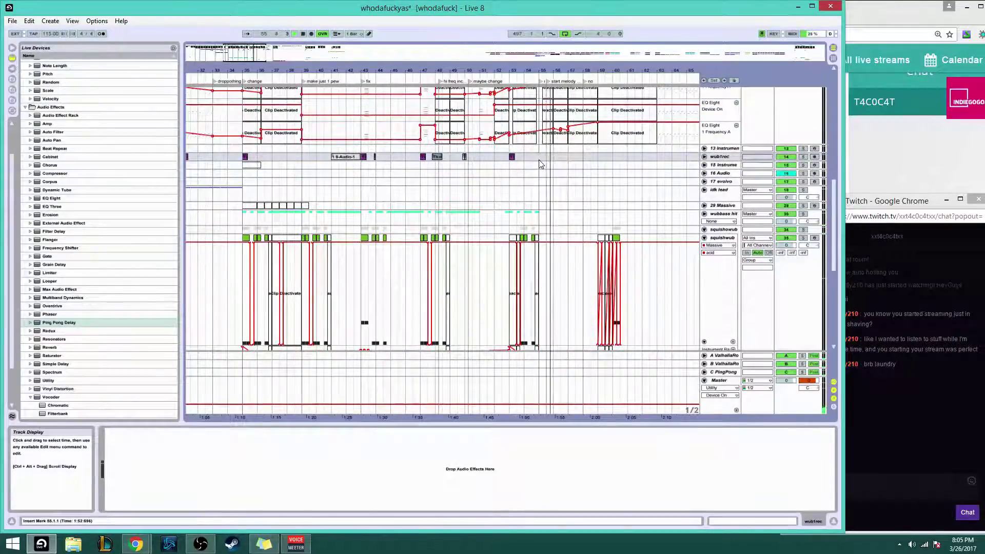
left_click(543, 156)
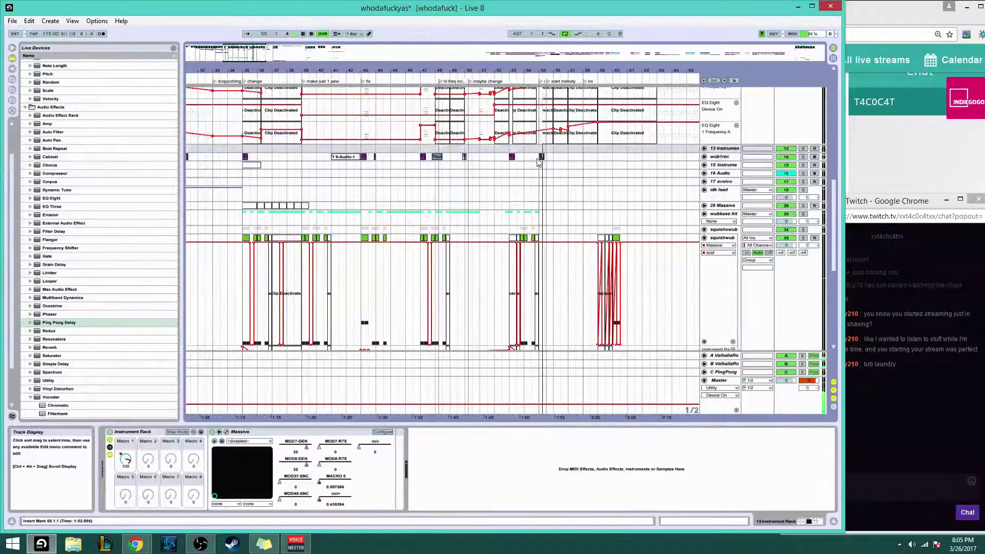
left_click(516, 160)
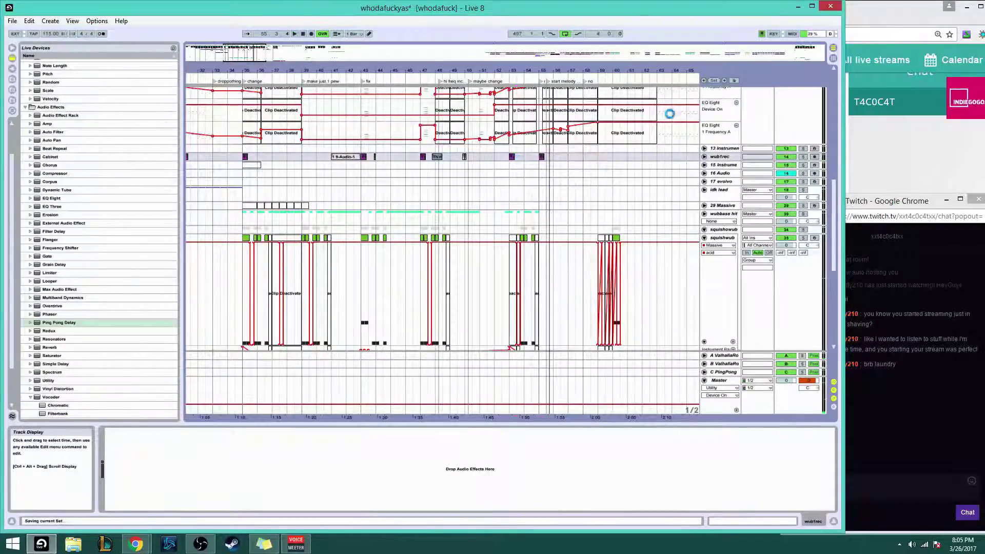
Check Open Broadcaster Software briefly, return to Live and open the recently used set meh
left_click(208, 547)
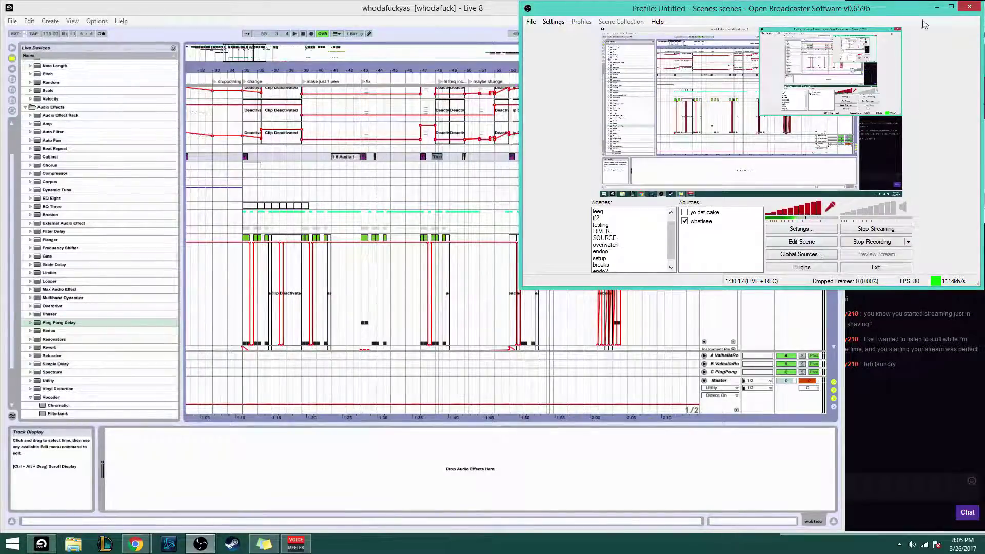
left_click(16, 39)
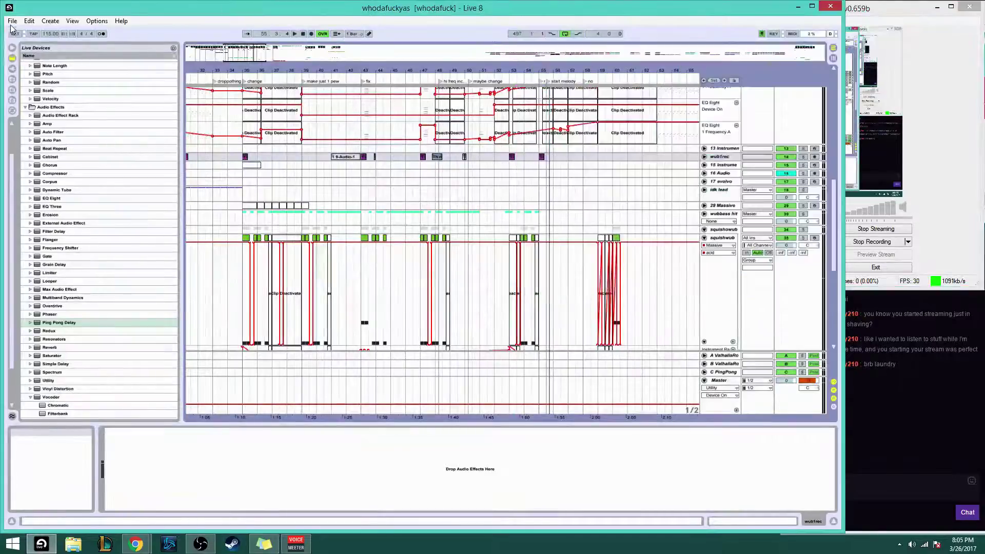
left_click(13, 21)
mouse_move(94, 60)
left_click(215, 66)
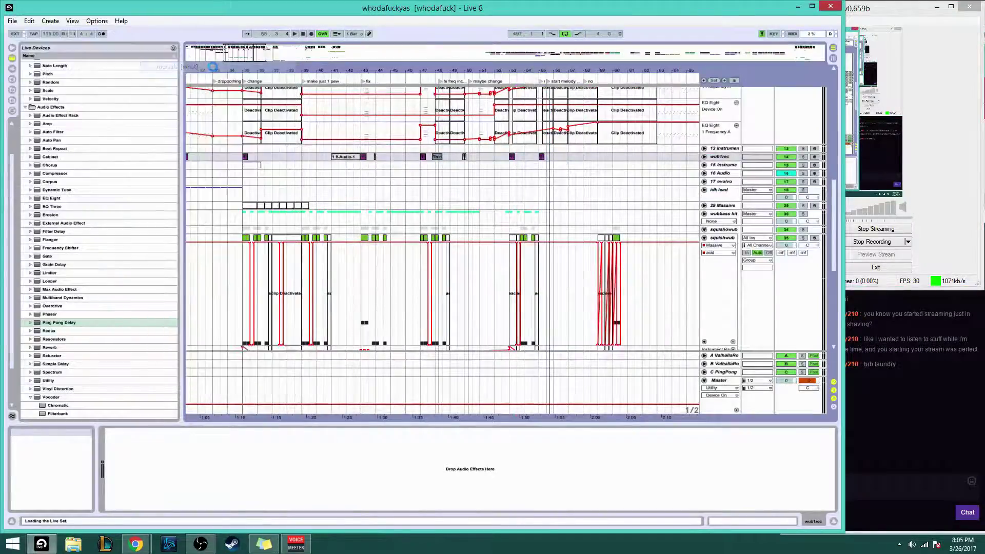
Bring the Twitch chat window forward, switch to Open Broadcaster Software and change the stream to the endoo scene
left_click(893, 406)
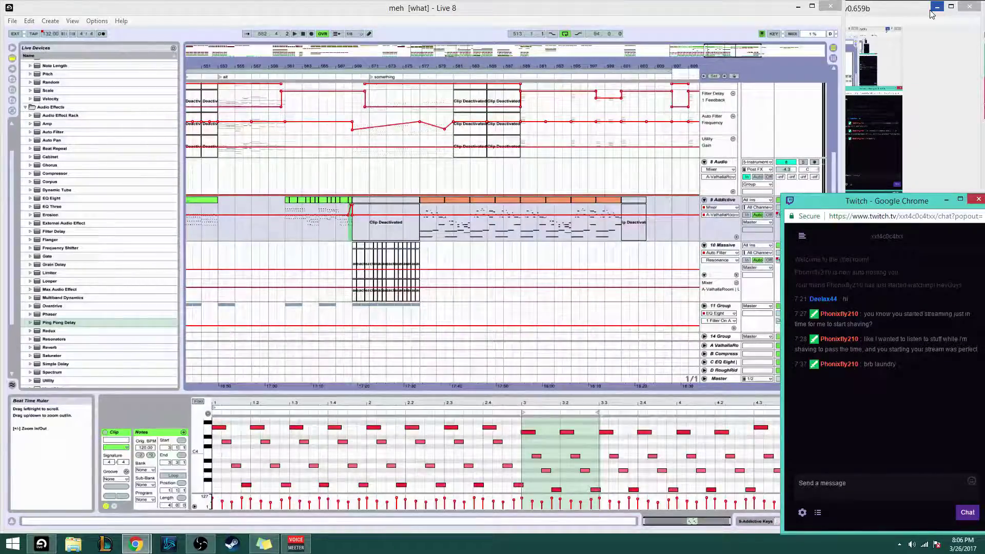
left_click(869, 54)
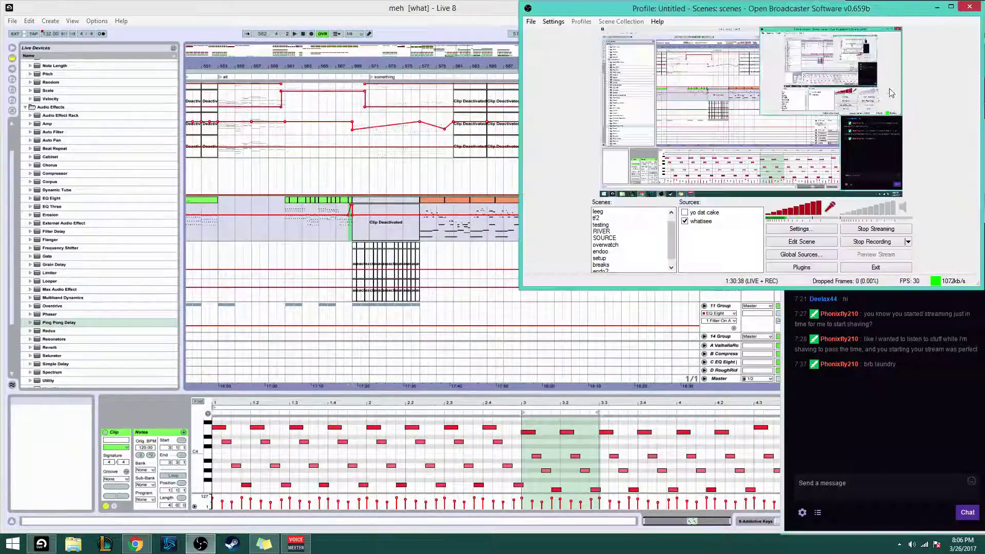
left_click(595, 252)
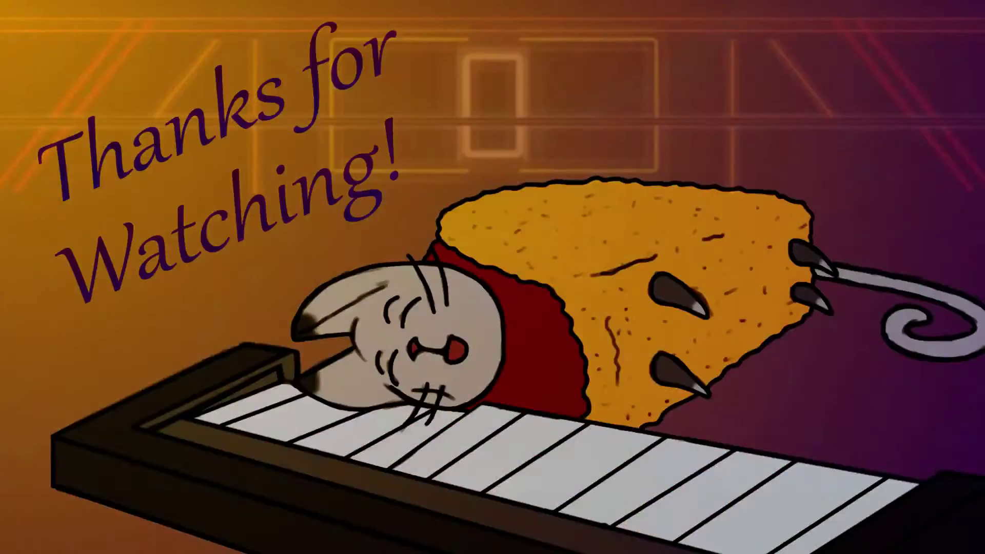